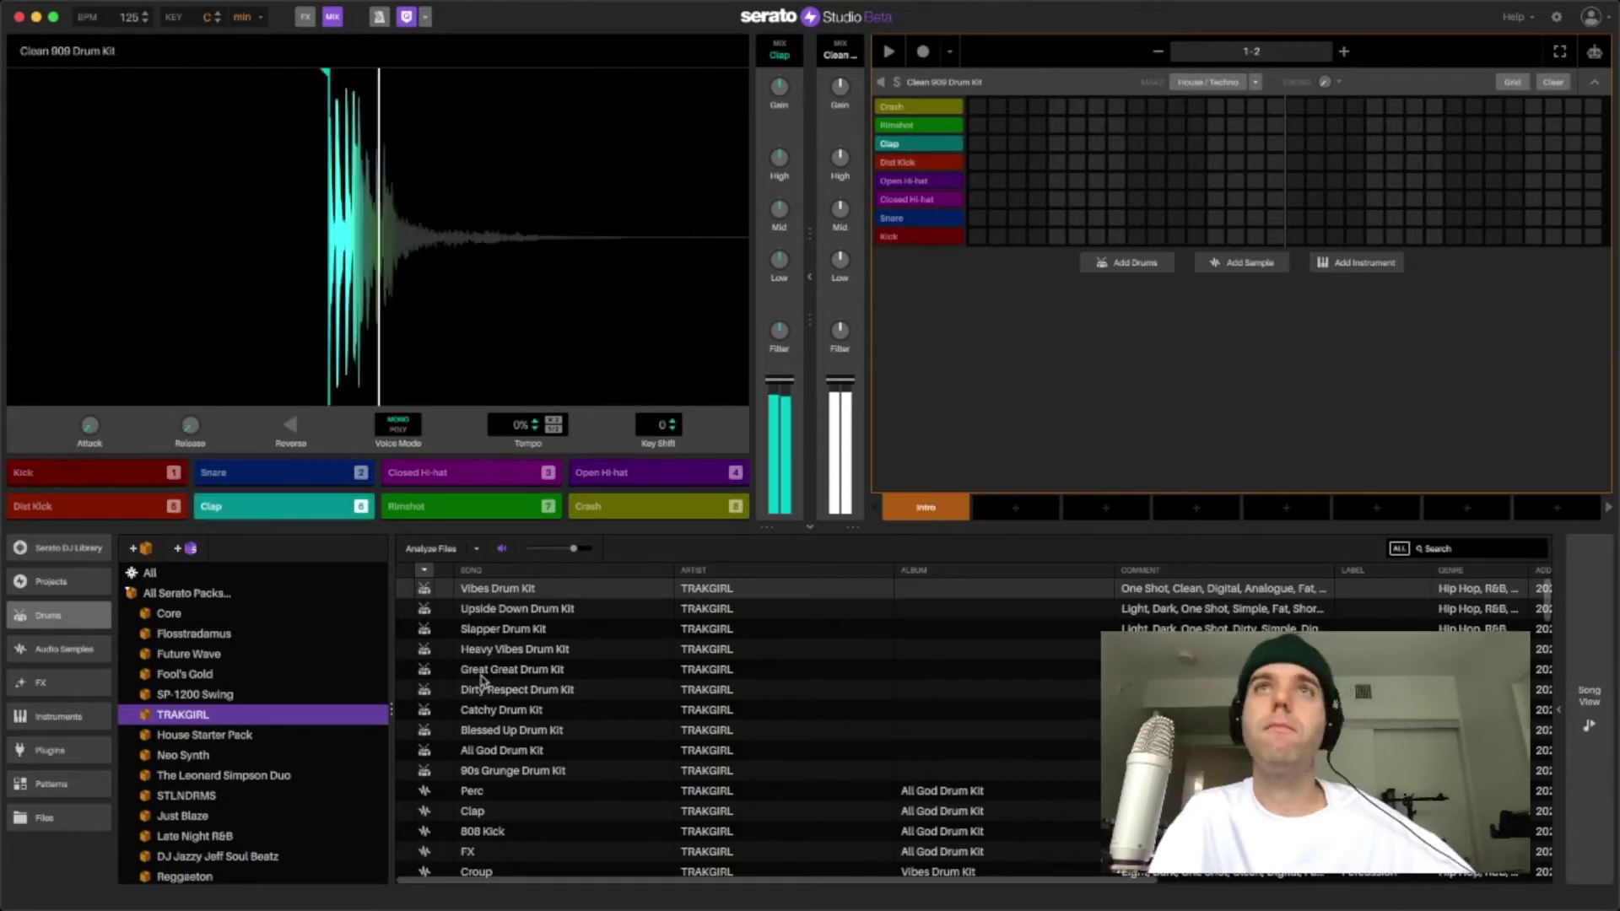
Program the Clap row on steps 7, 15, 23 and 31 of the two-bar pattern and play it back.
left_click(1017, 145)
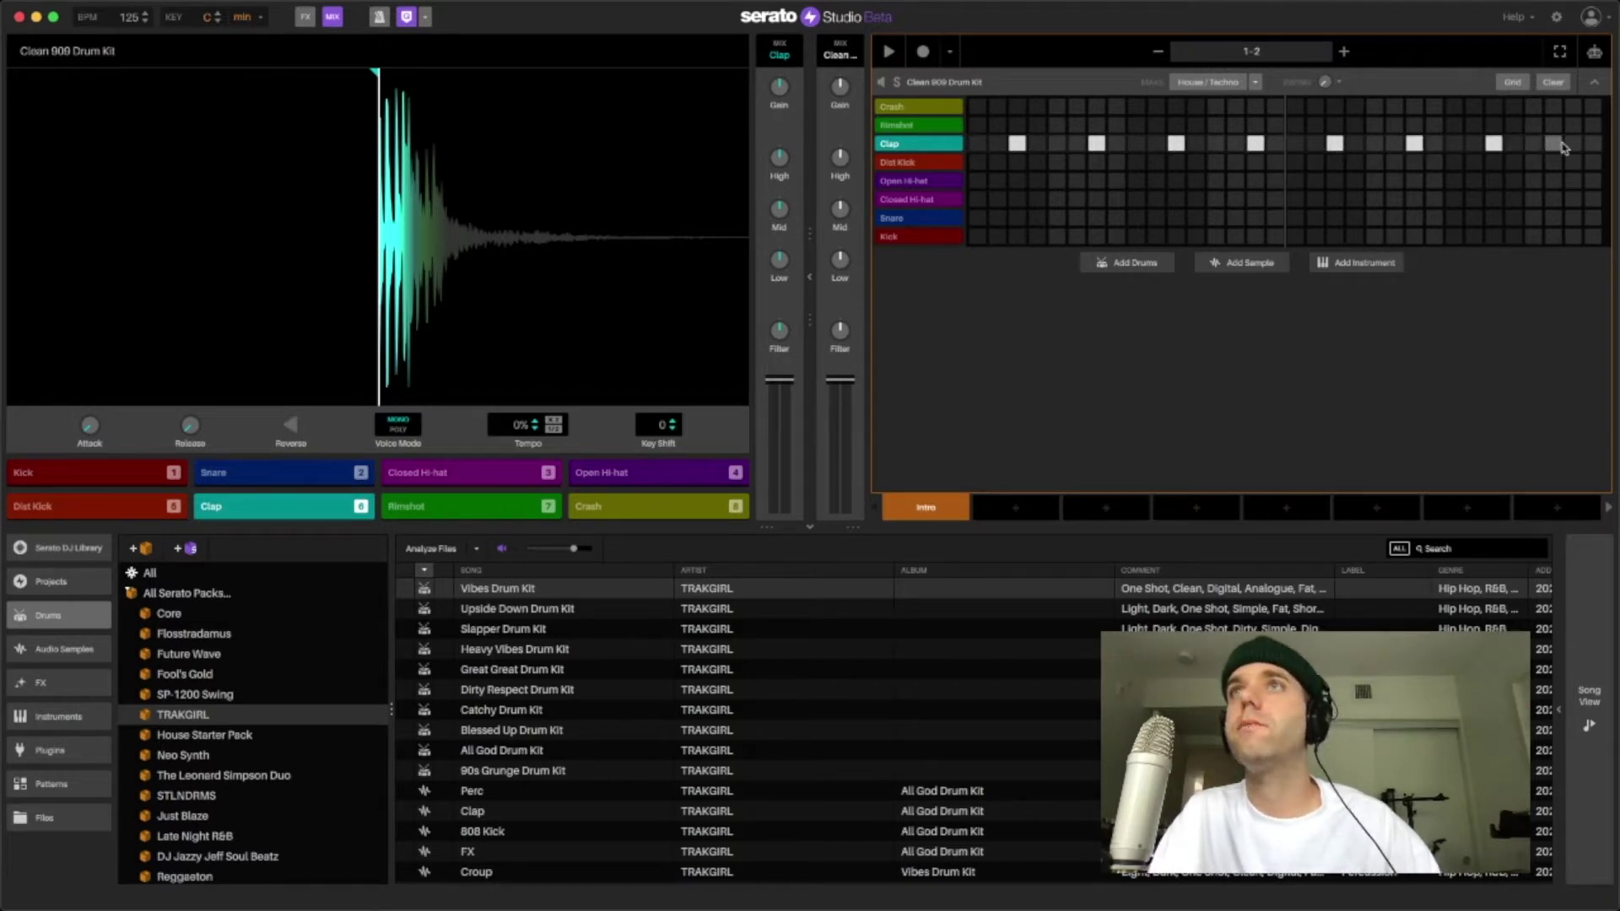
key("space")
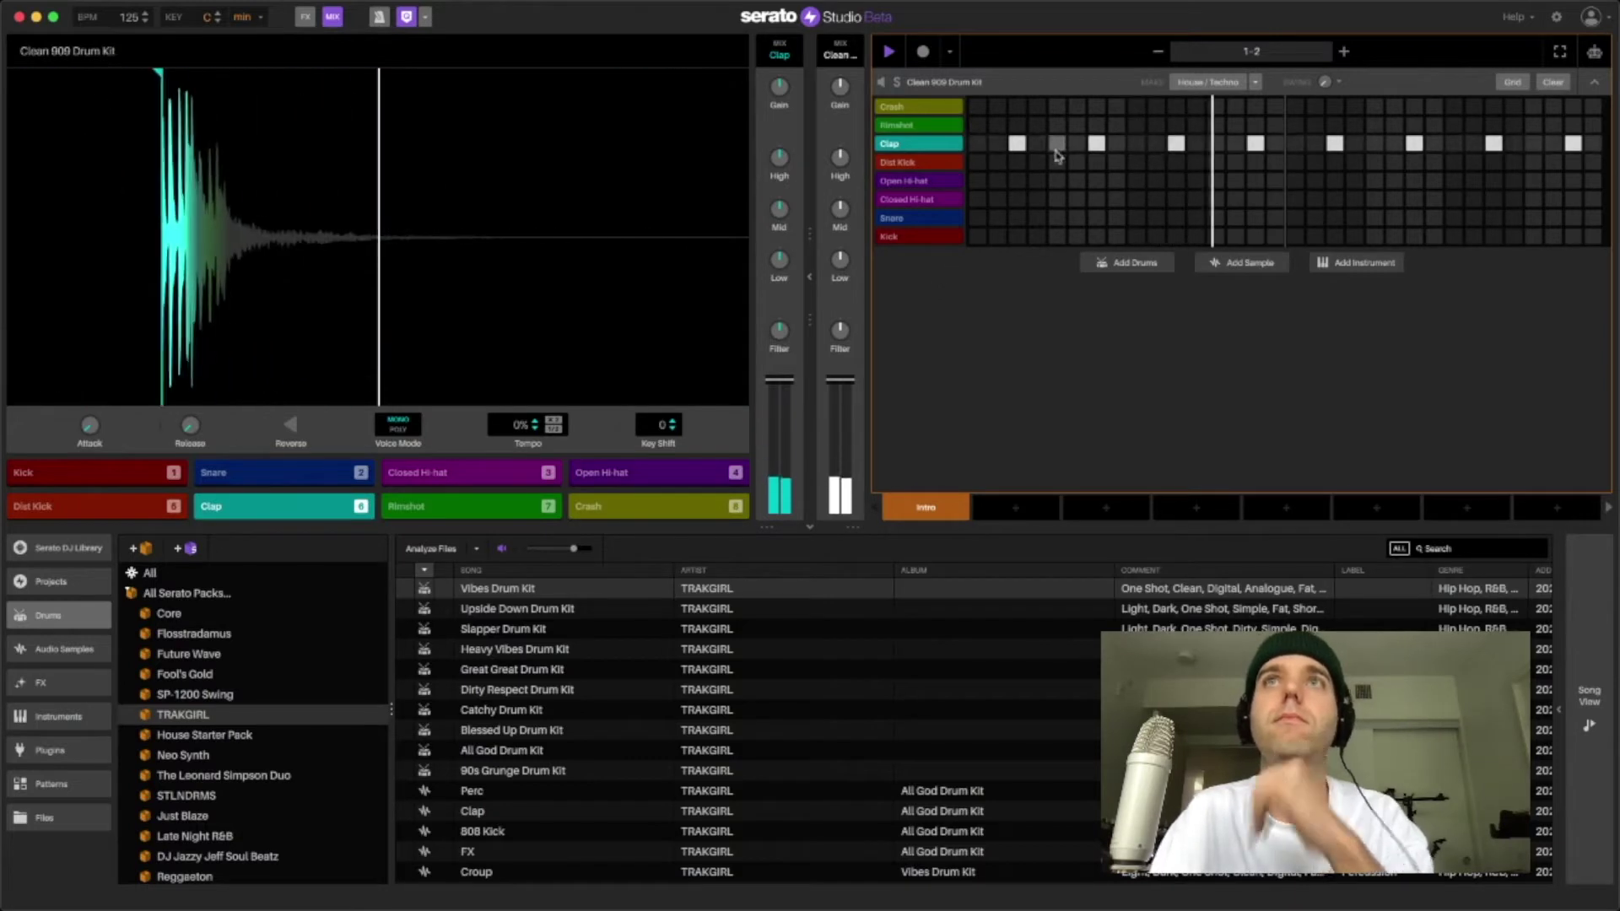
left_click(1096, 143)
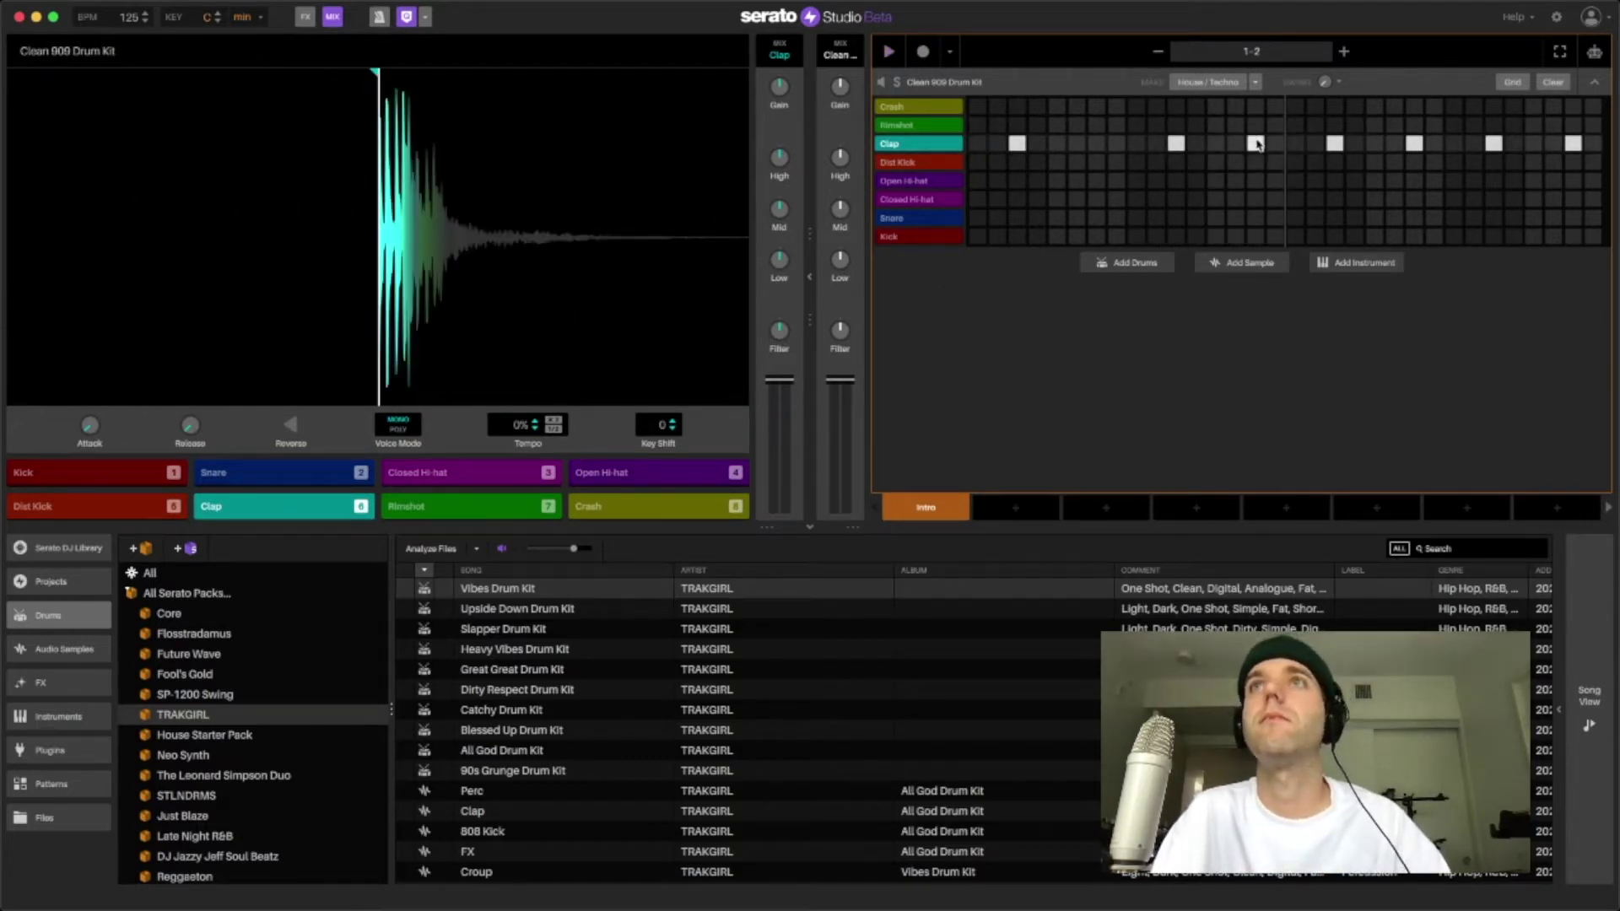
key("space")
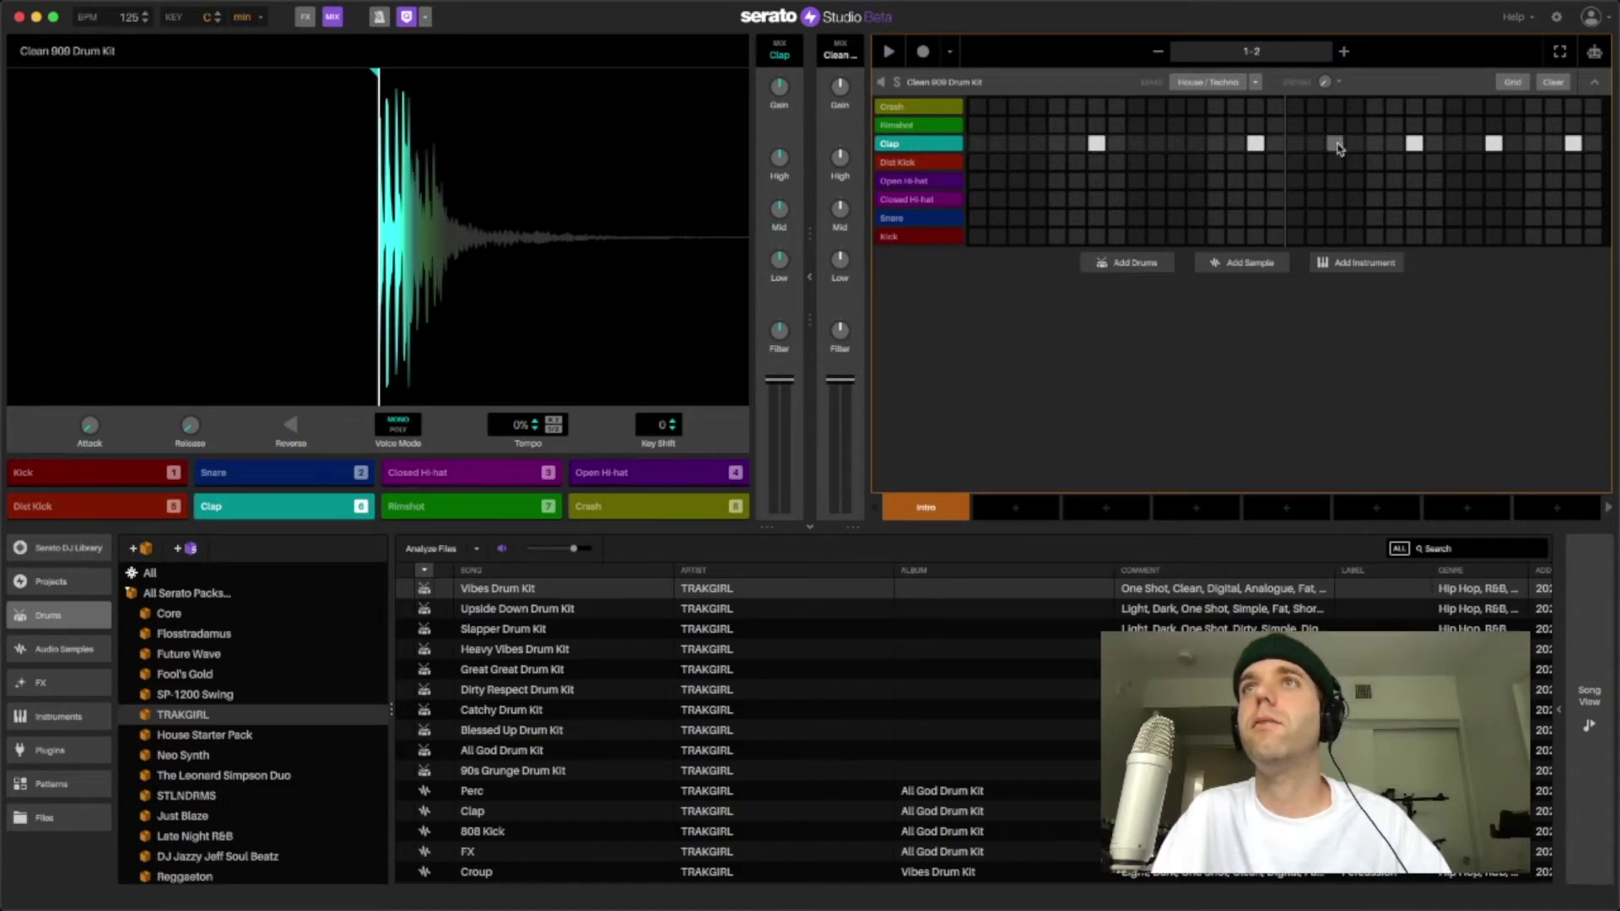
key("space")
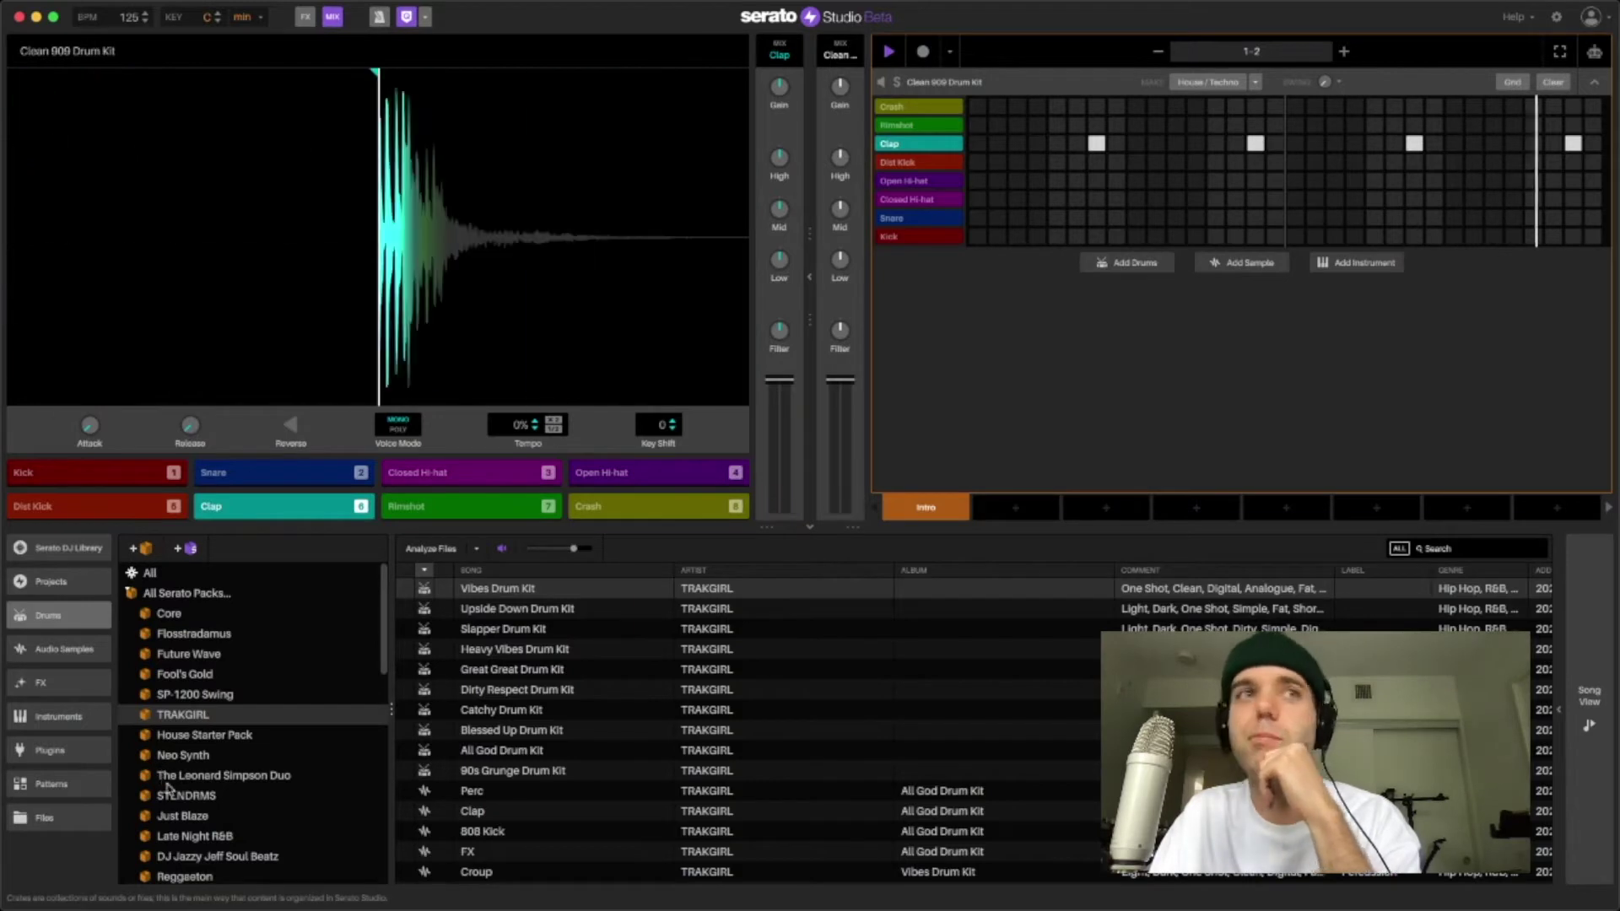
Switch the library to the computer's files and expand the Music folder.
left_click(60, 649)
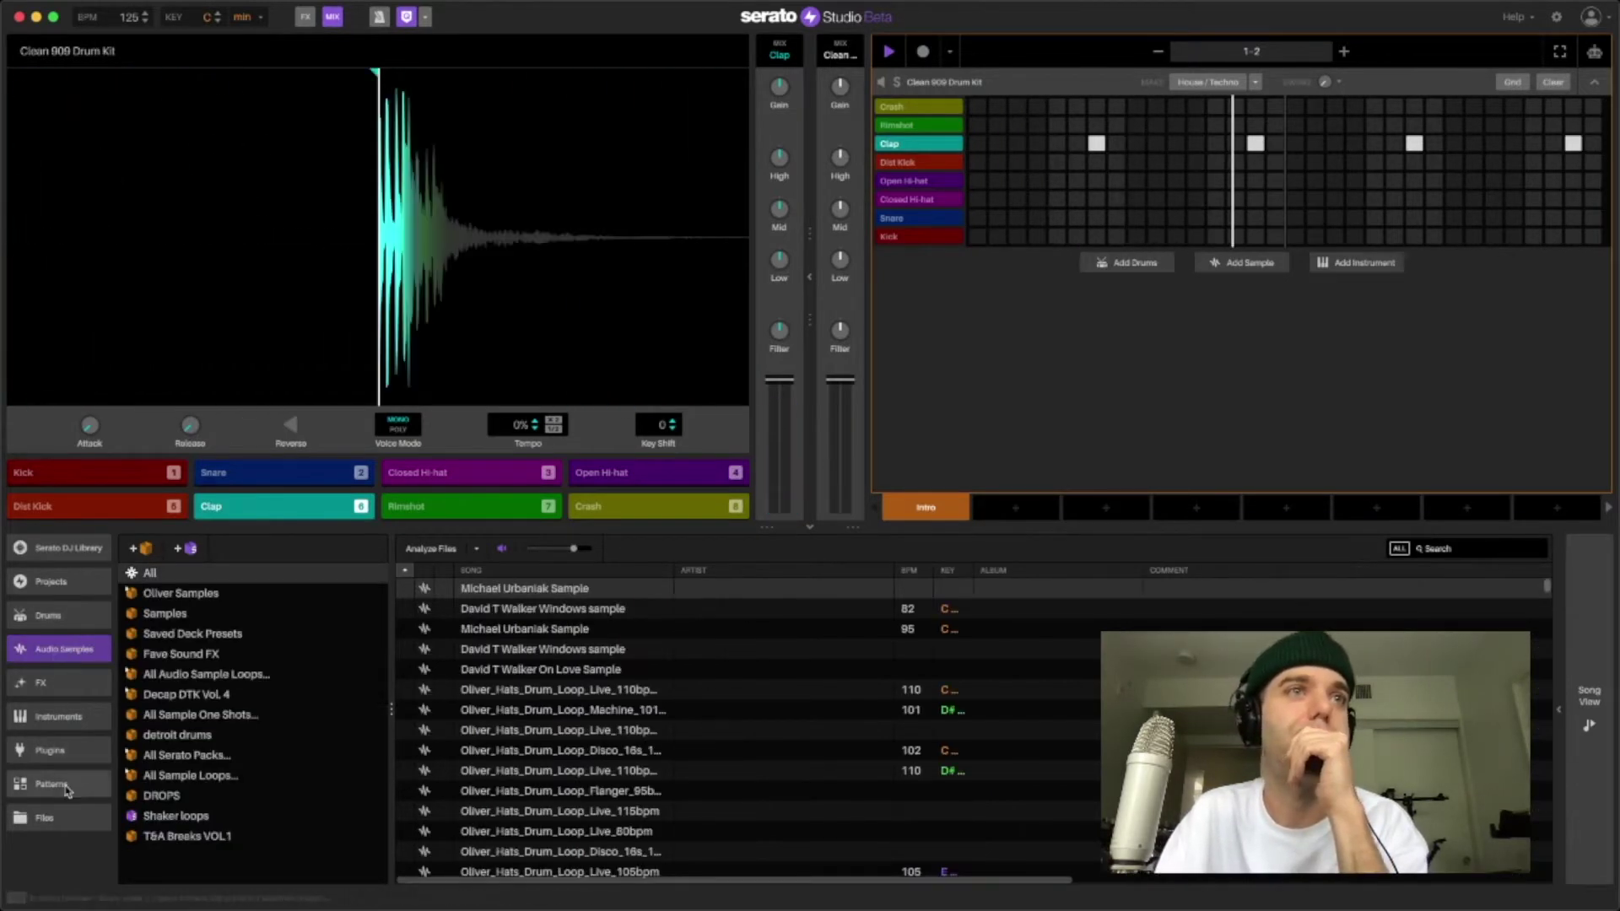
left_click(55, 819)
left_click(161, 604)
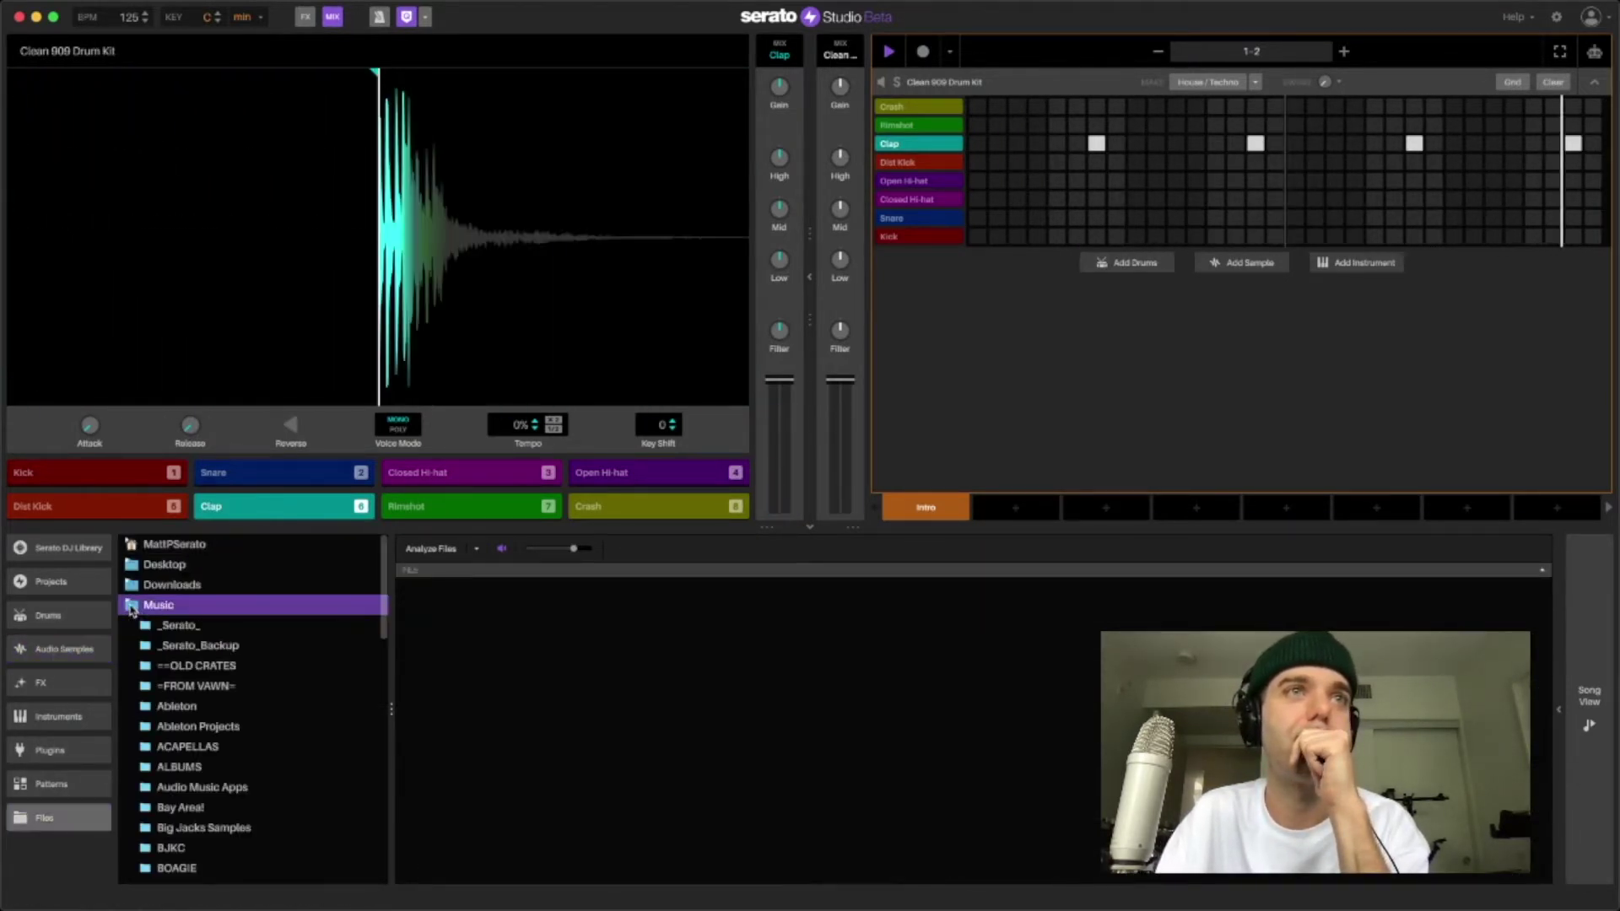
Open the CHORD PROGRESSIONS WAV & MIDI folder of MXXWLL SHEEESH SOUNDS, inside Samples and Drums.
scroll(211, 717, "down", 4)
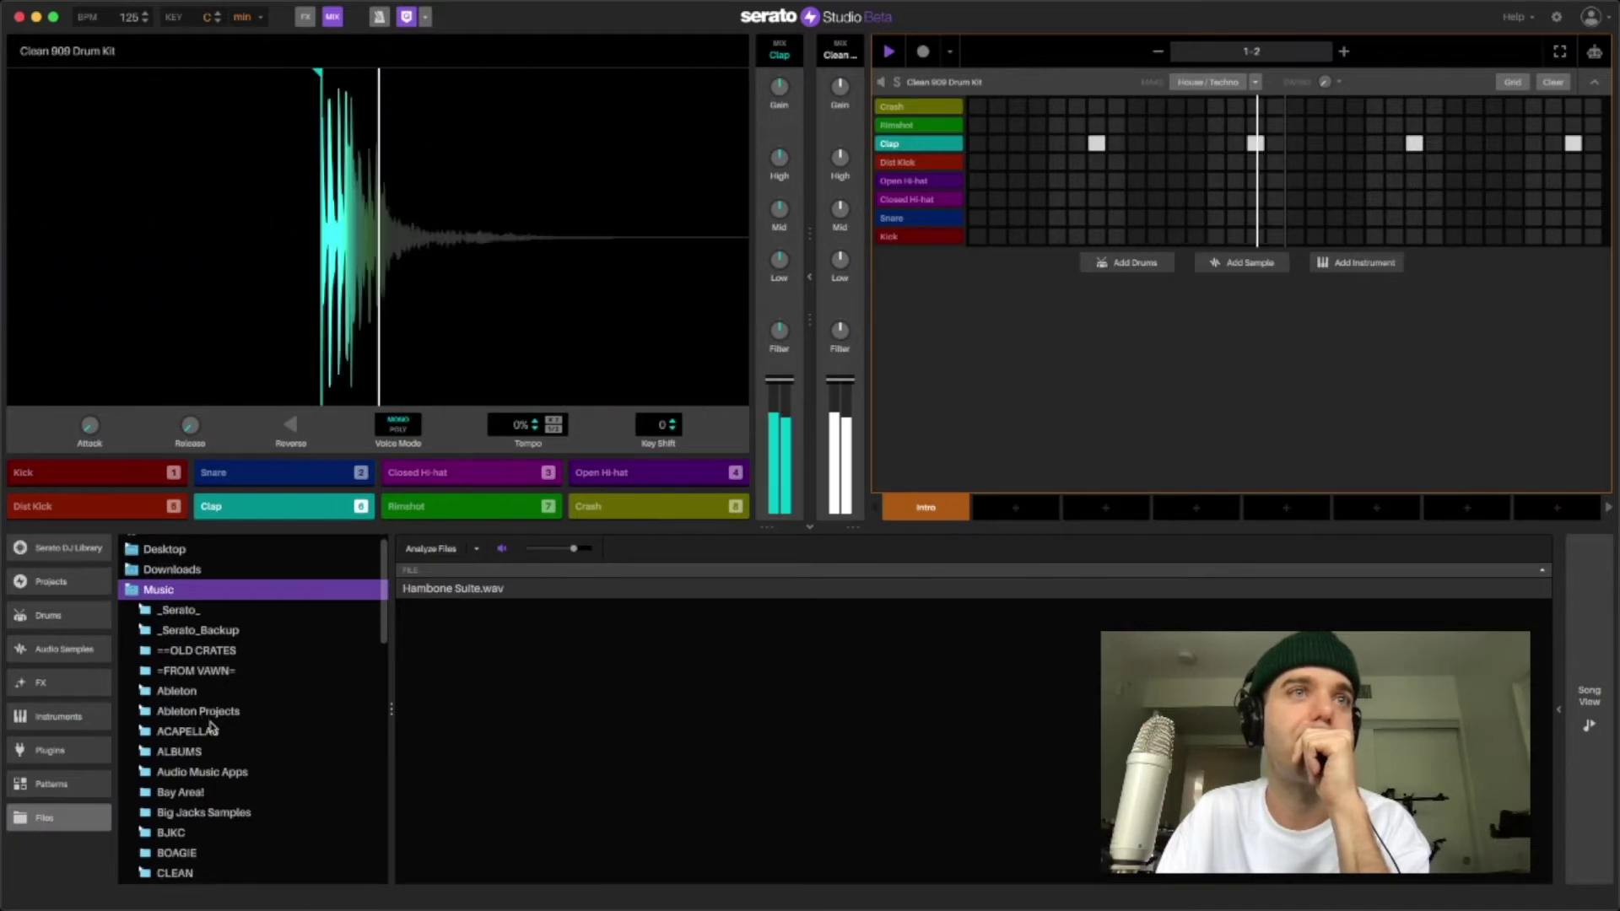
scroll(211, 728, "down", 10)
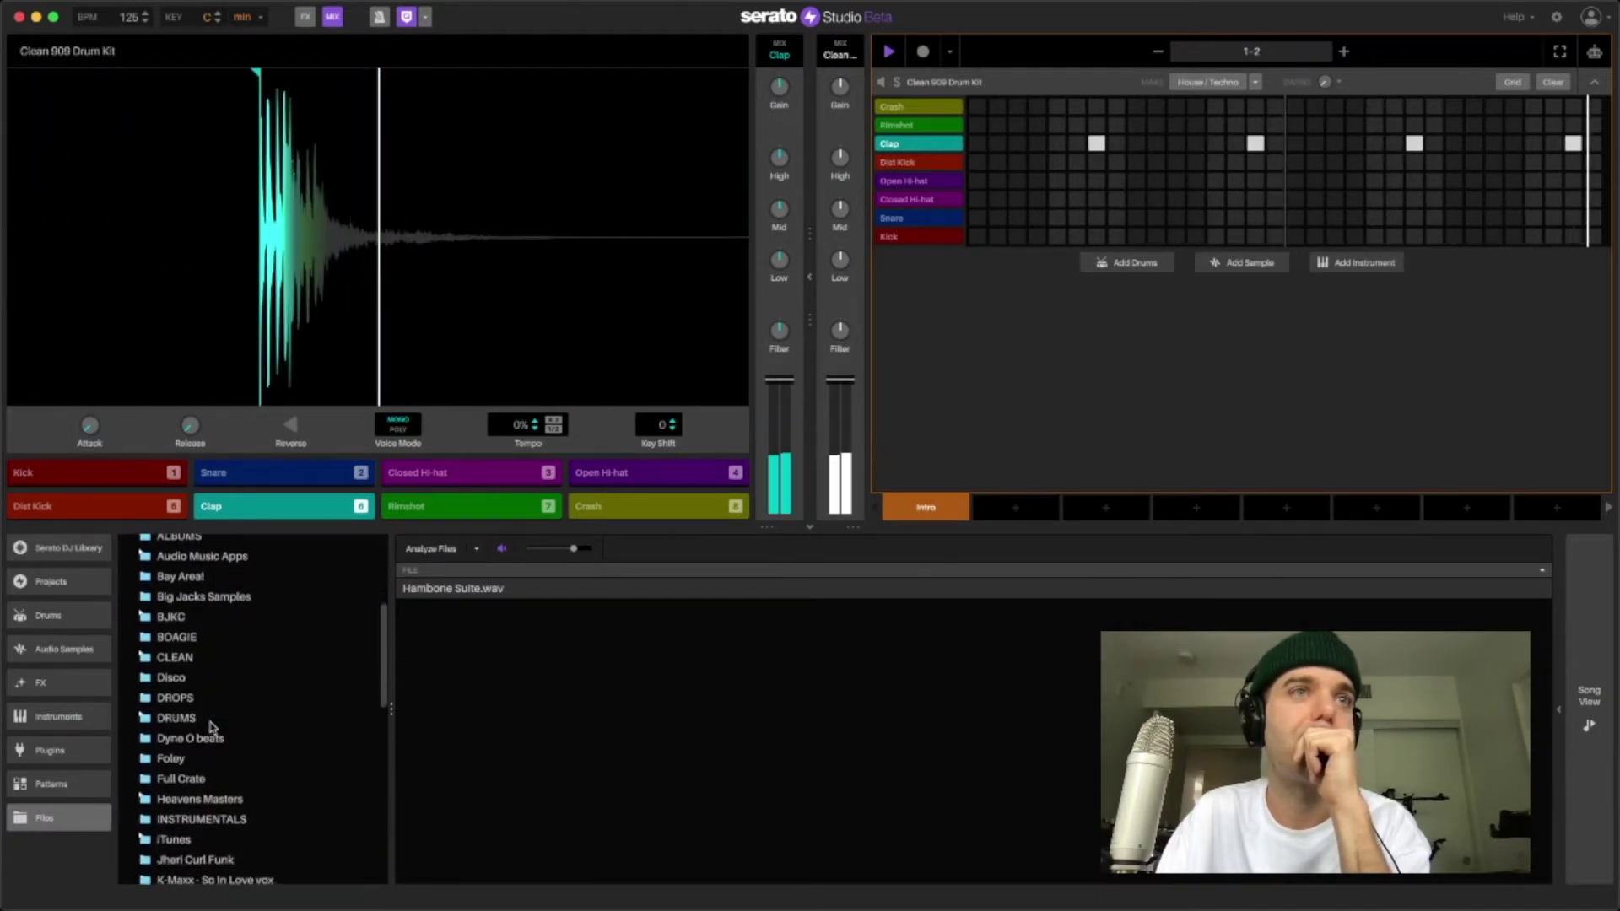
scroll(211, 728, "down", 16)
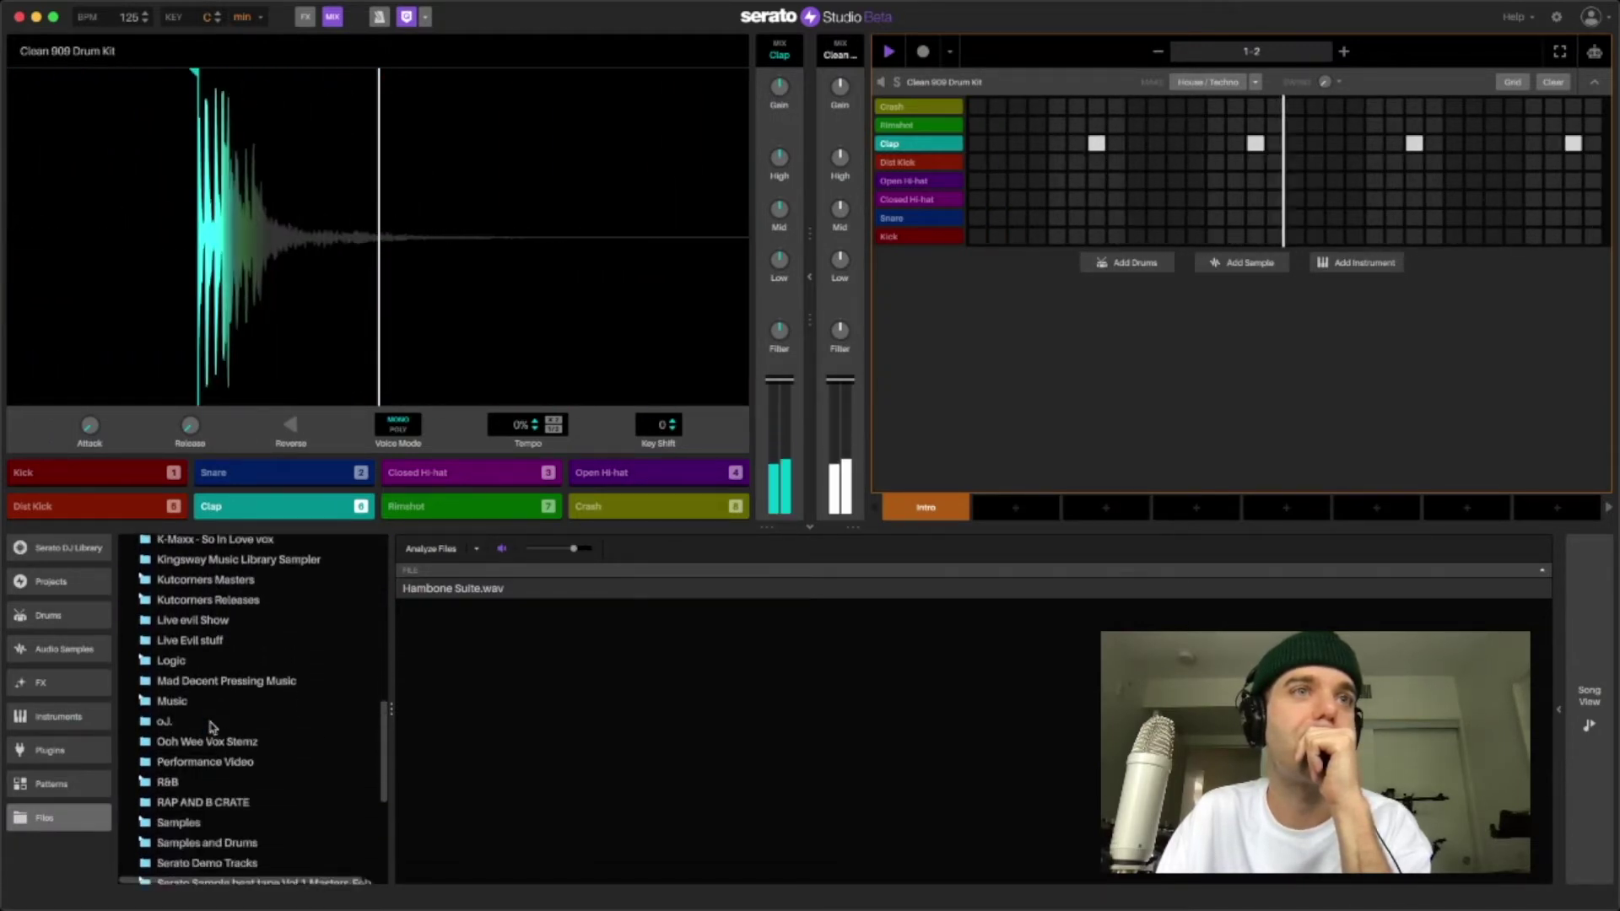
scroll(211, 727, "down", 1)
left_click(161, 745)
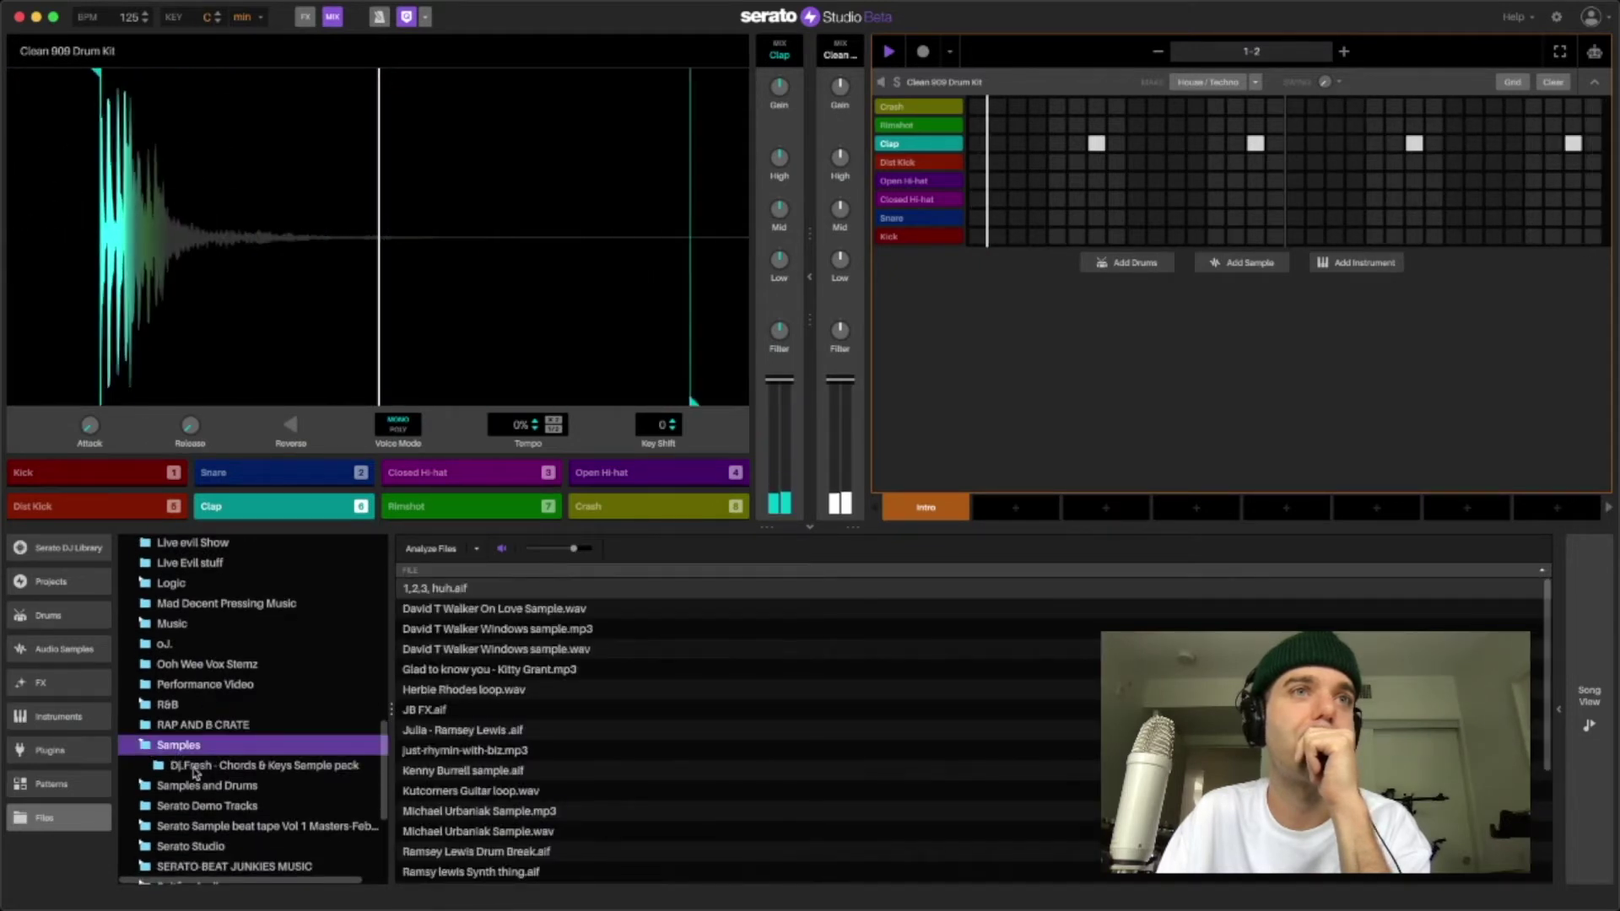
left_click(143, 784)
scroll(156, 772, "down", 4)
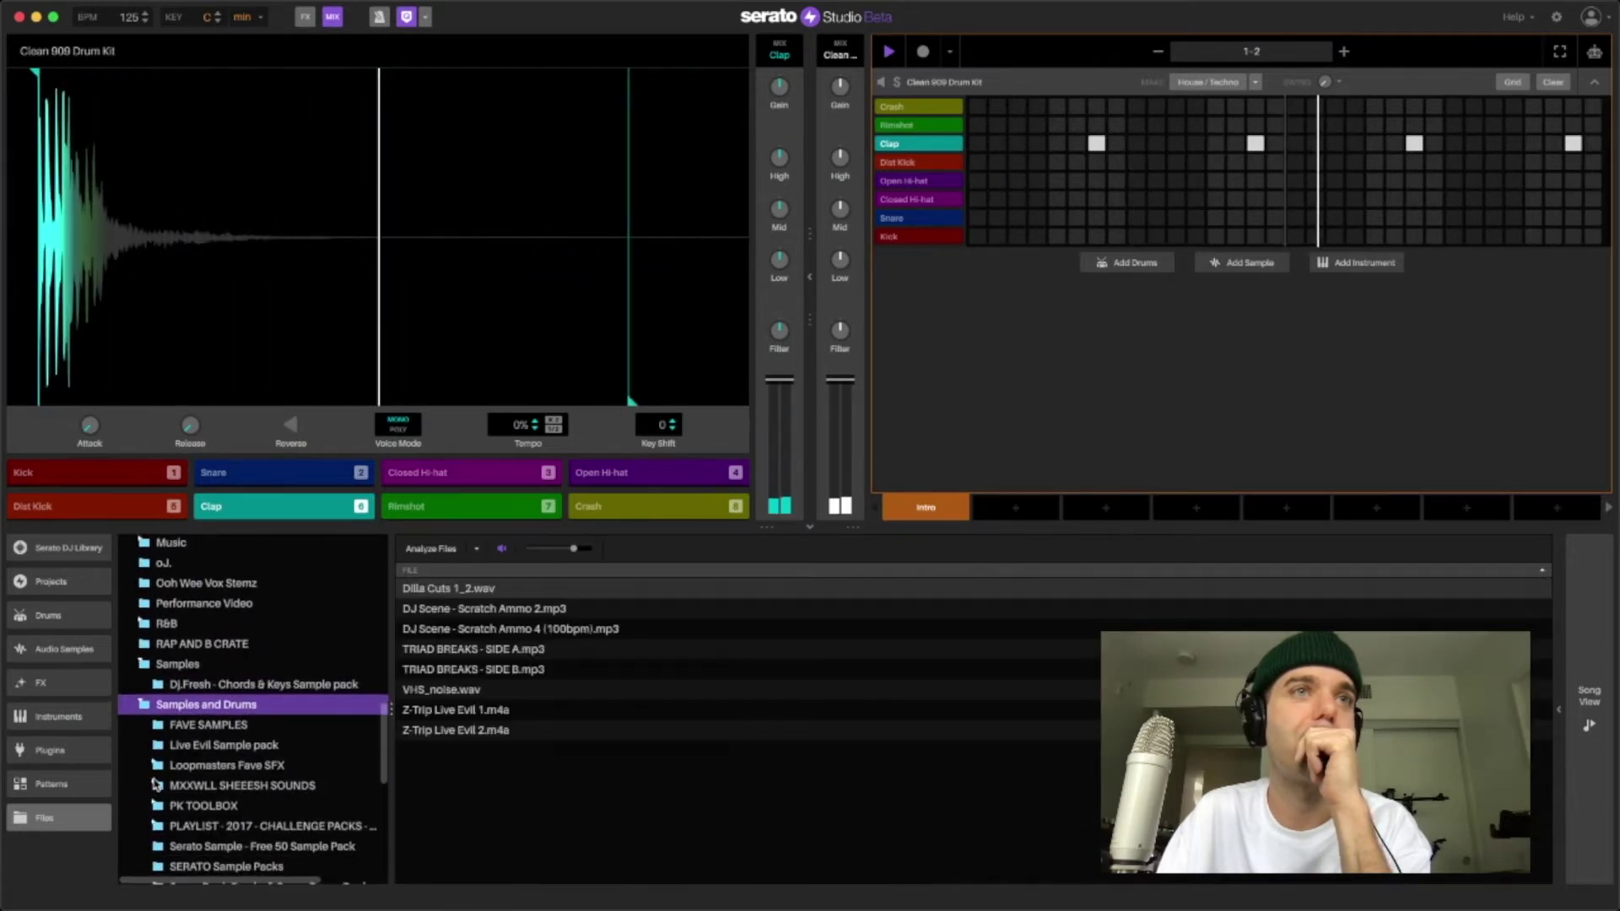
scroll(164, 766, "down", 7)
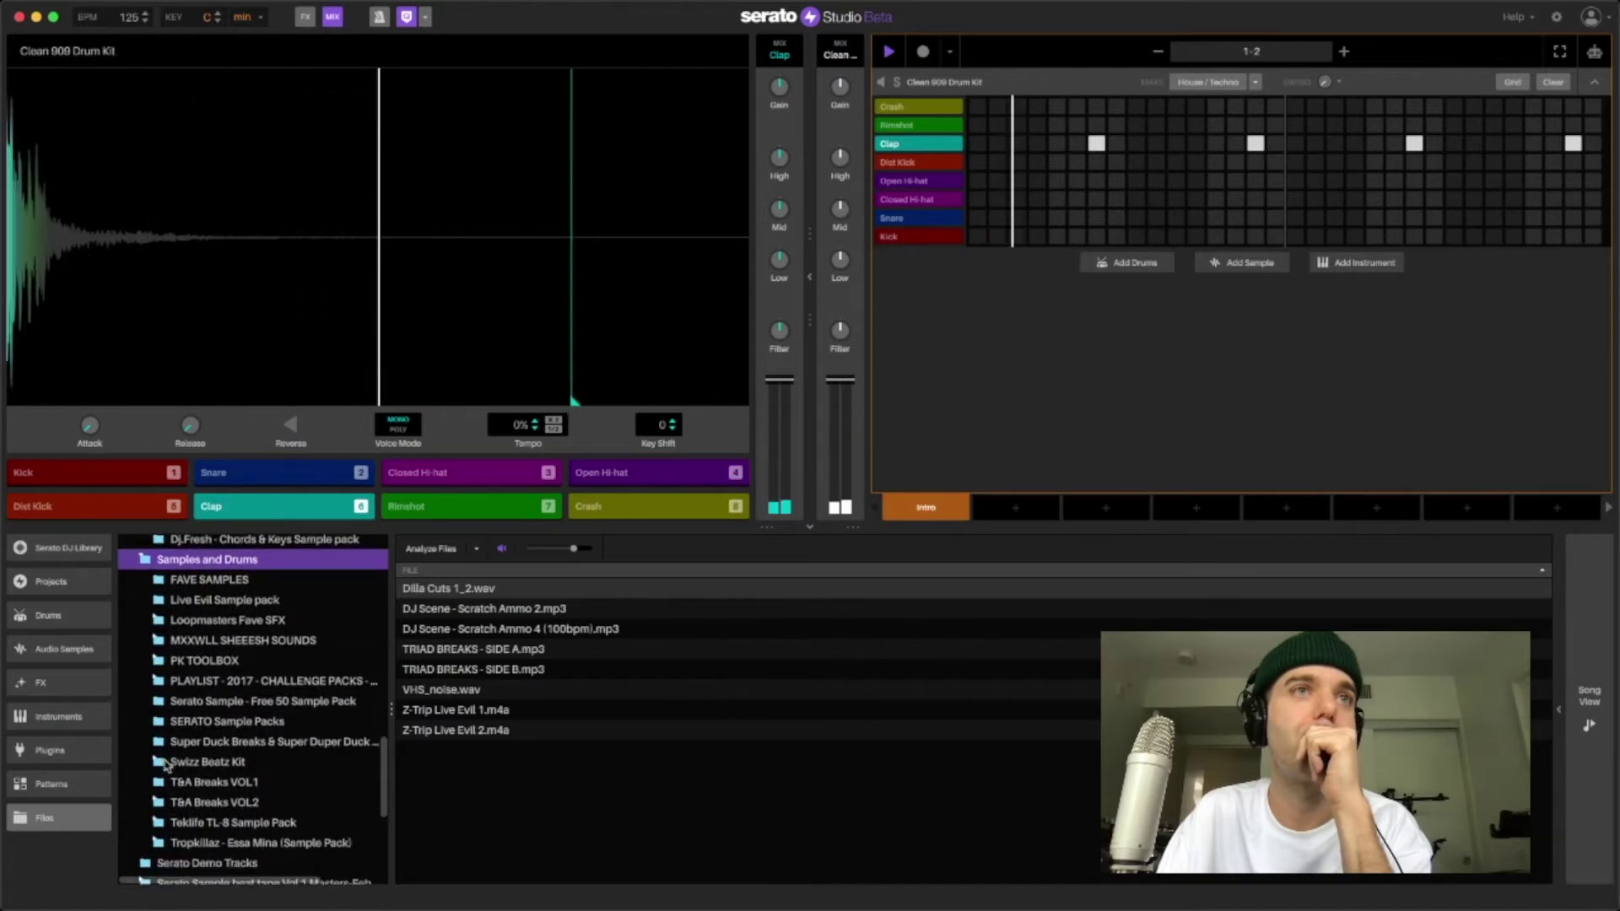
left_click(173, 640)
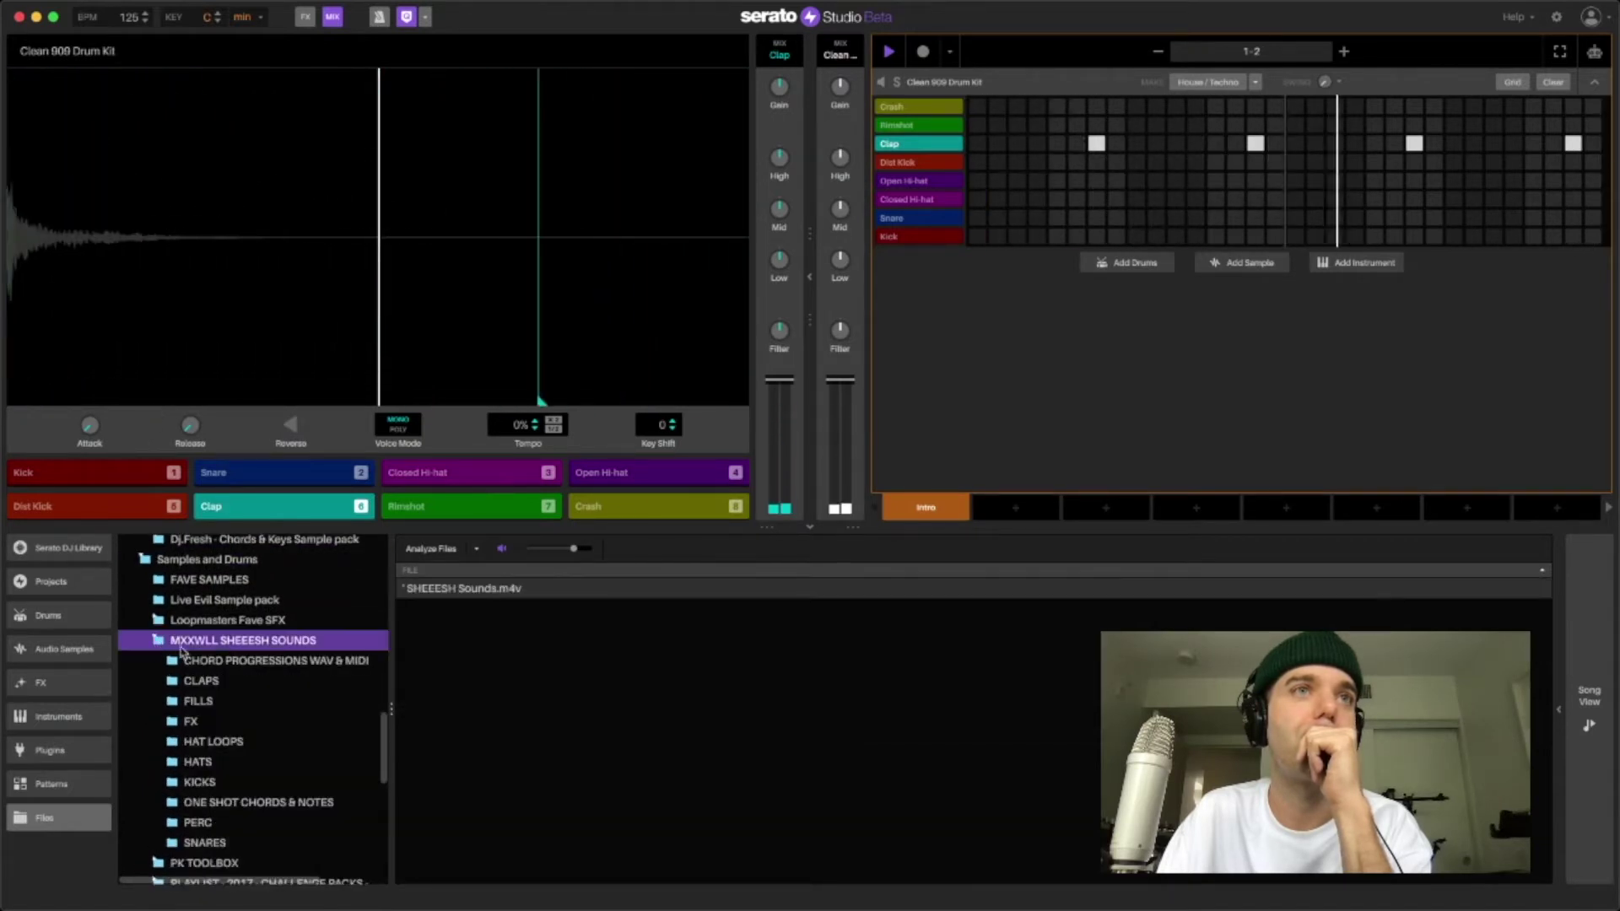
left_click(173, 661)
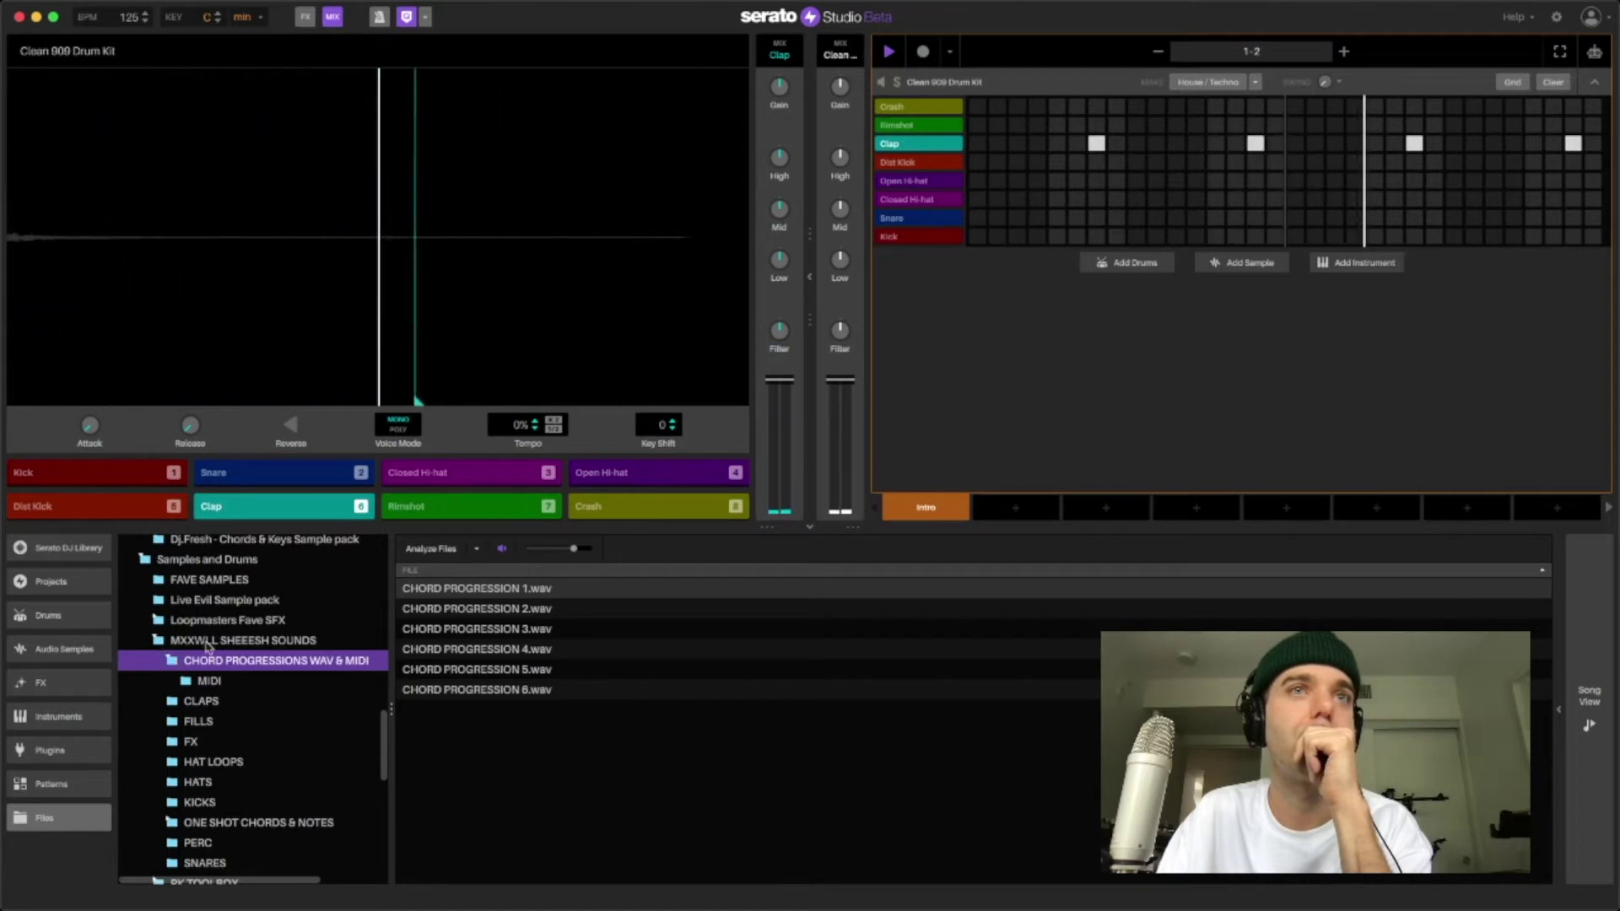
Audition CHORD PROGRESSION 1 through 5 and add CHORD PROGRESSION 5.wav to the project as a new sample deck.
left_click(496, 595)
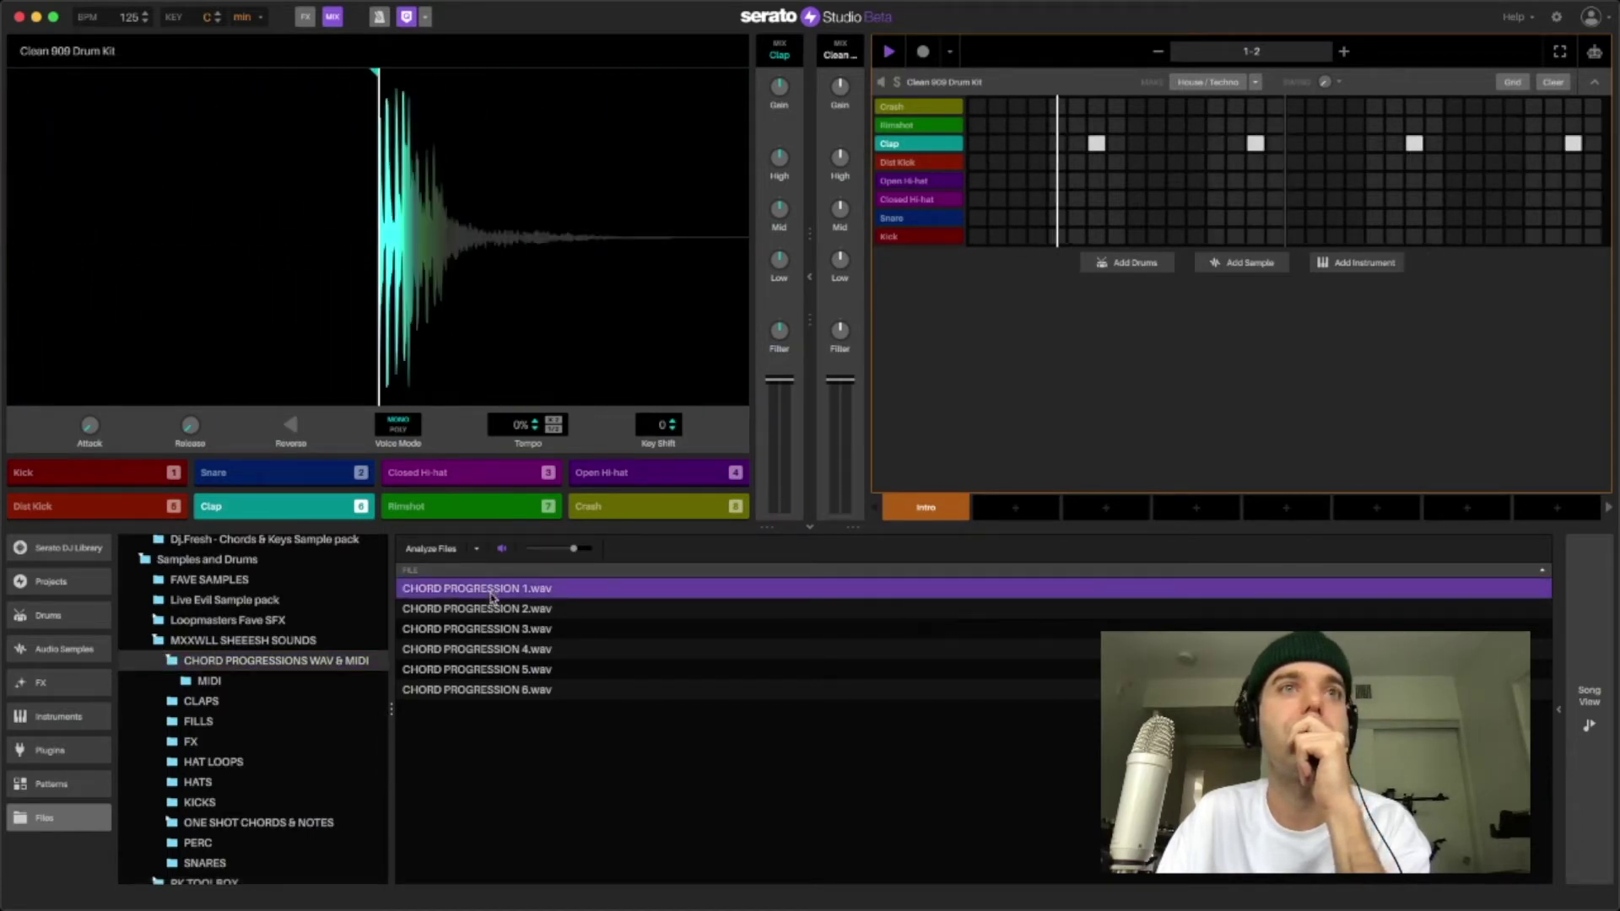
left_click(475, 611)
left_click(469, 630)
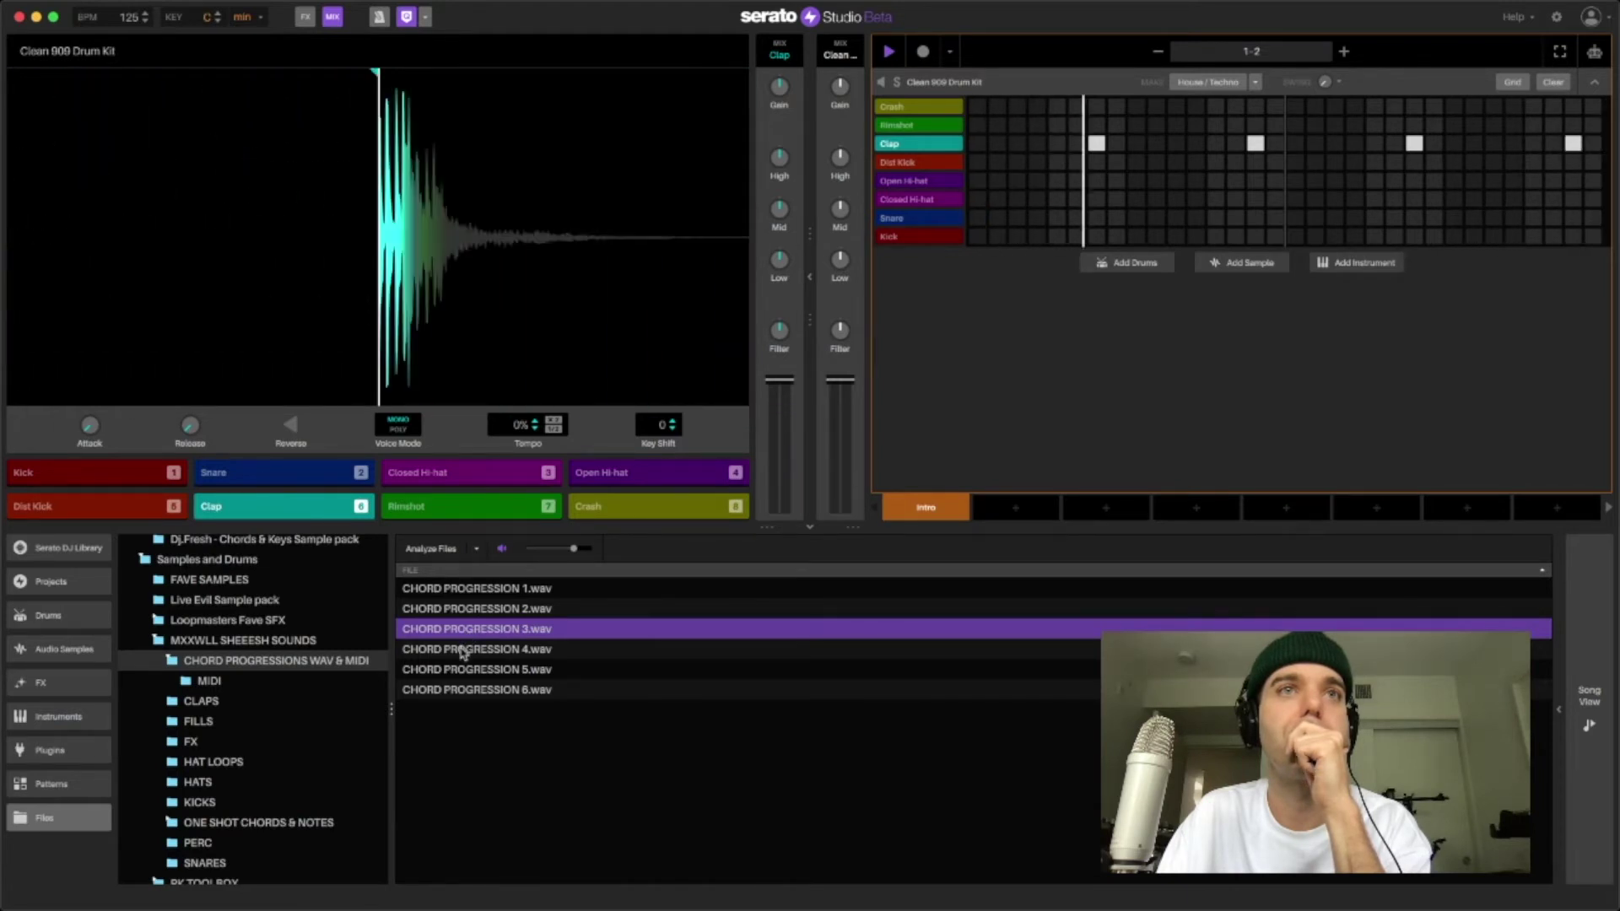
left_click(463, 652)
left_click(461, 672)
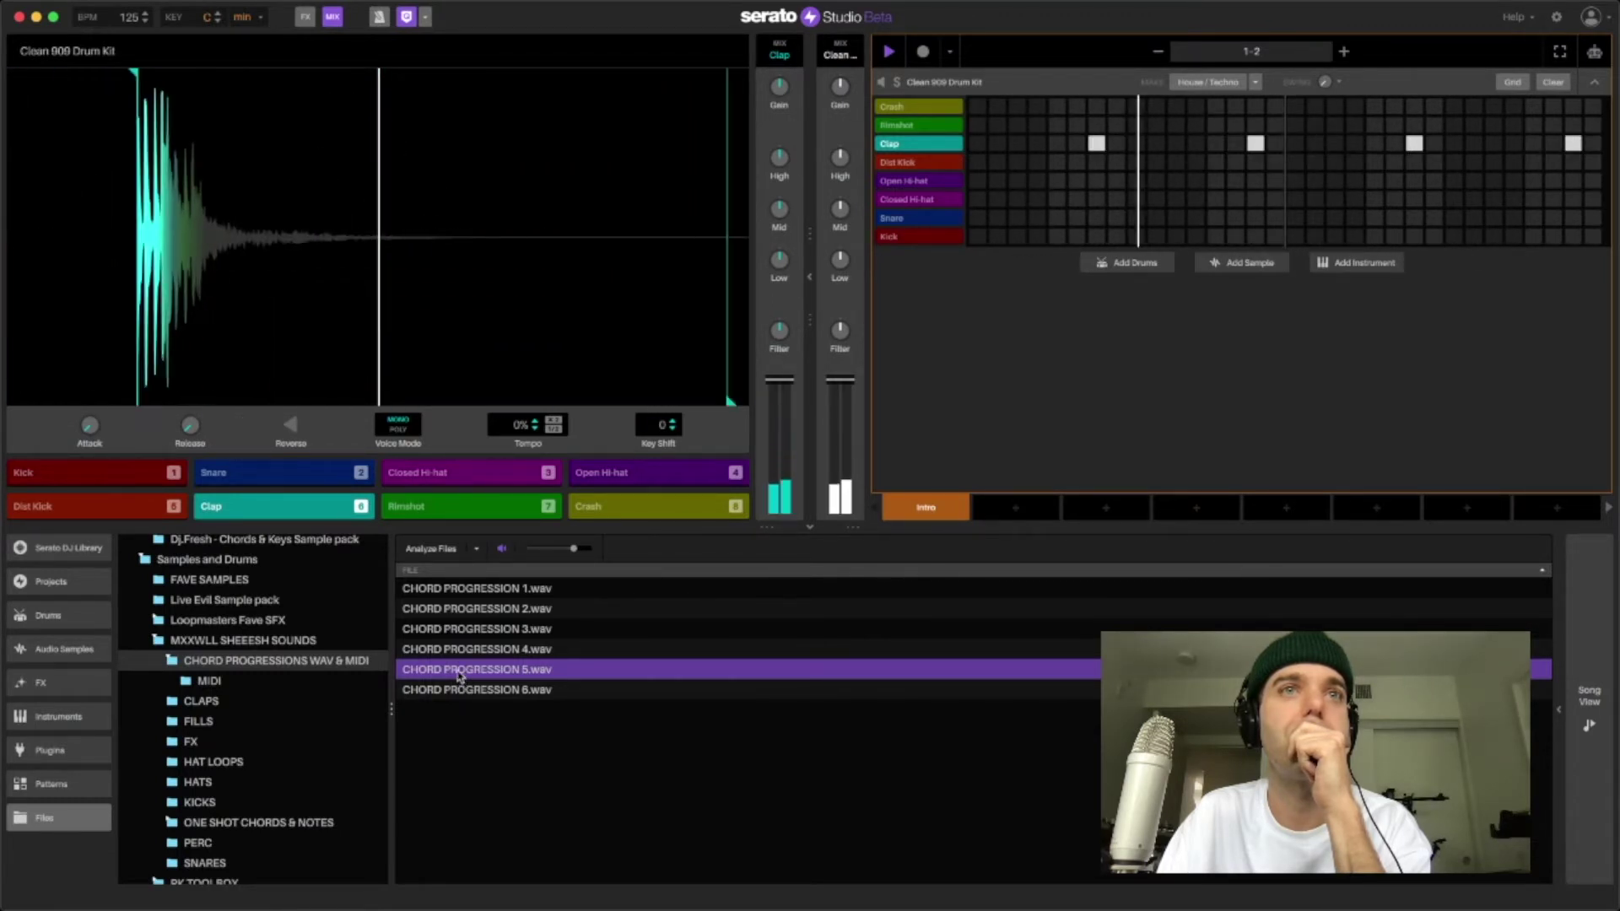
left_click_drag(459, 675, 1150, 362)
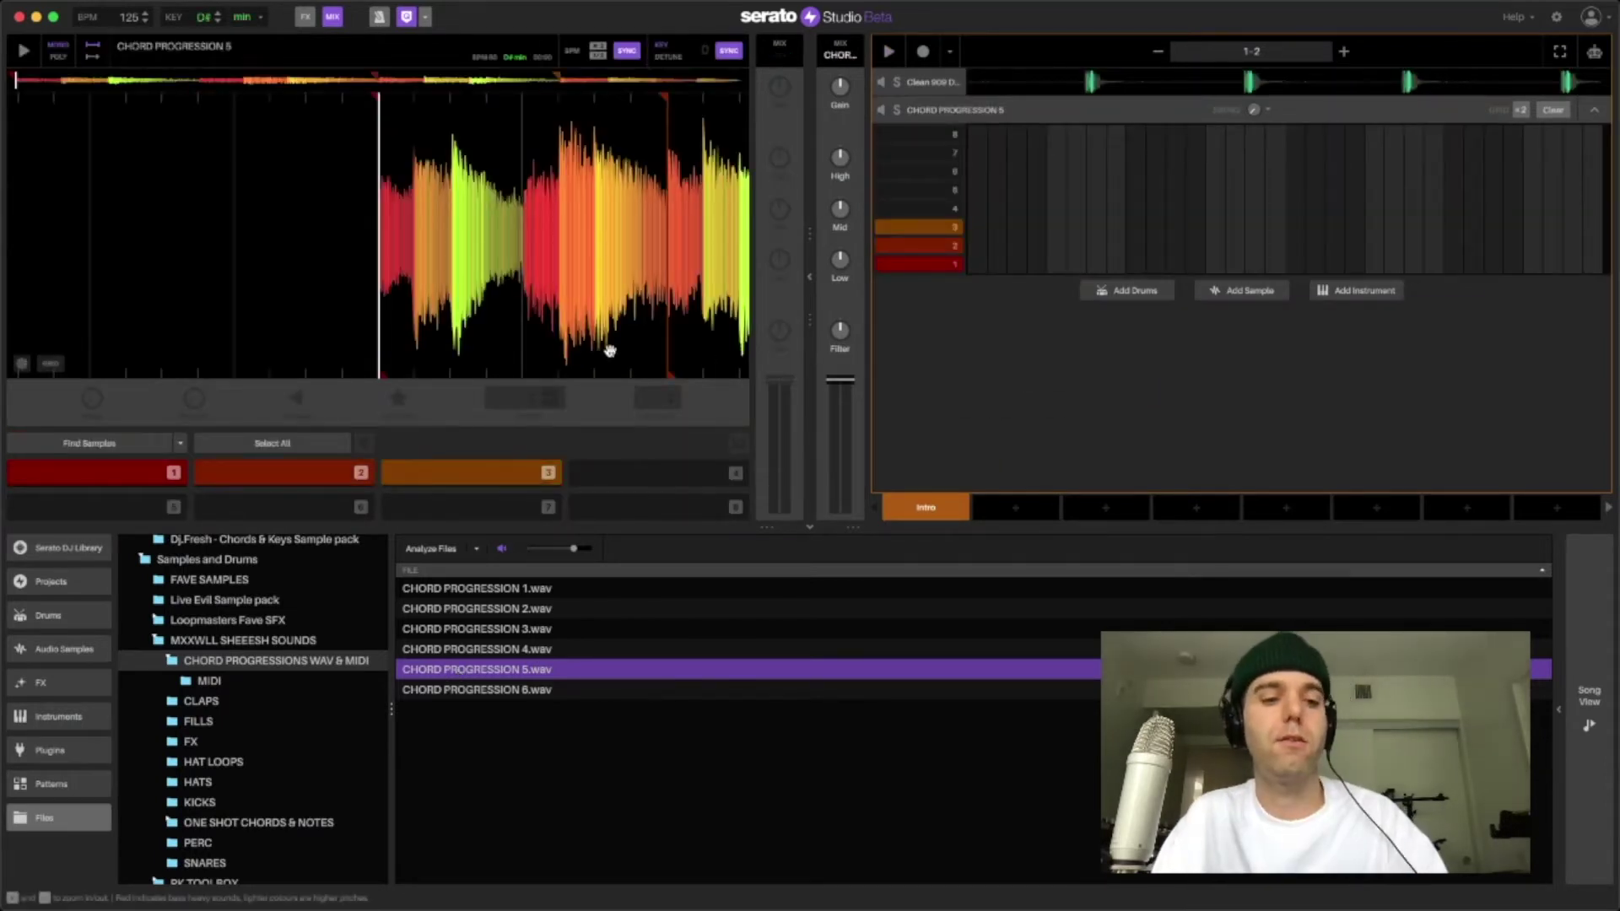
Preview cue 1 of the chord progression, place it on the first sequencer step and listen to it with the claps.
key("1")
key("1")
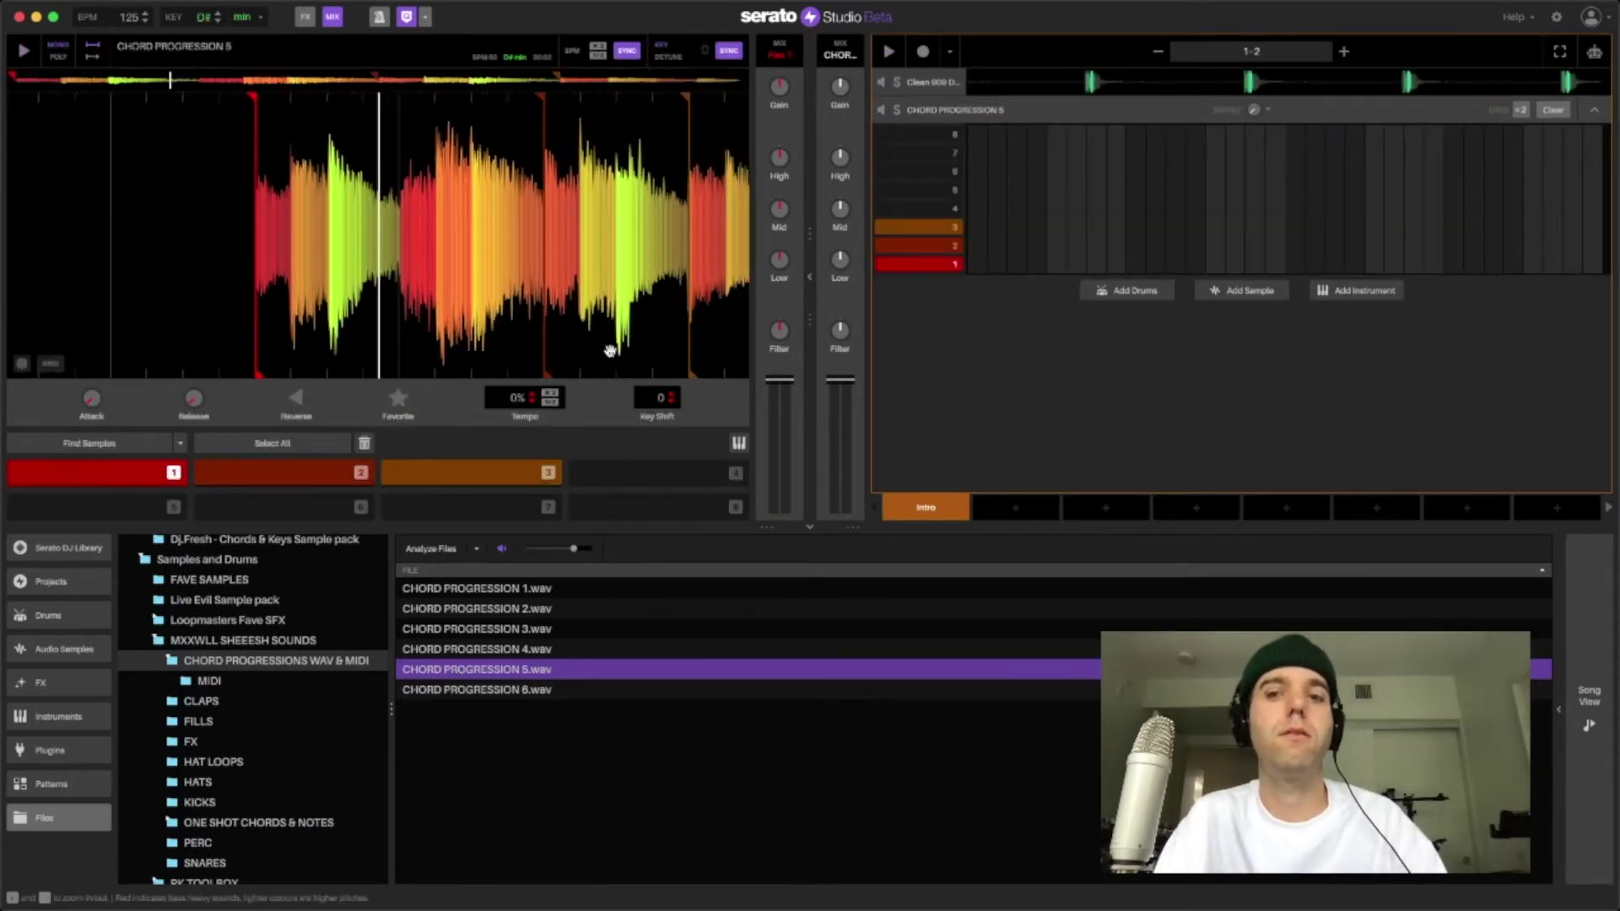
left_click(977, 264)
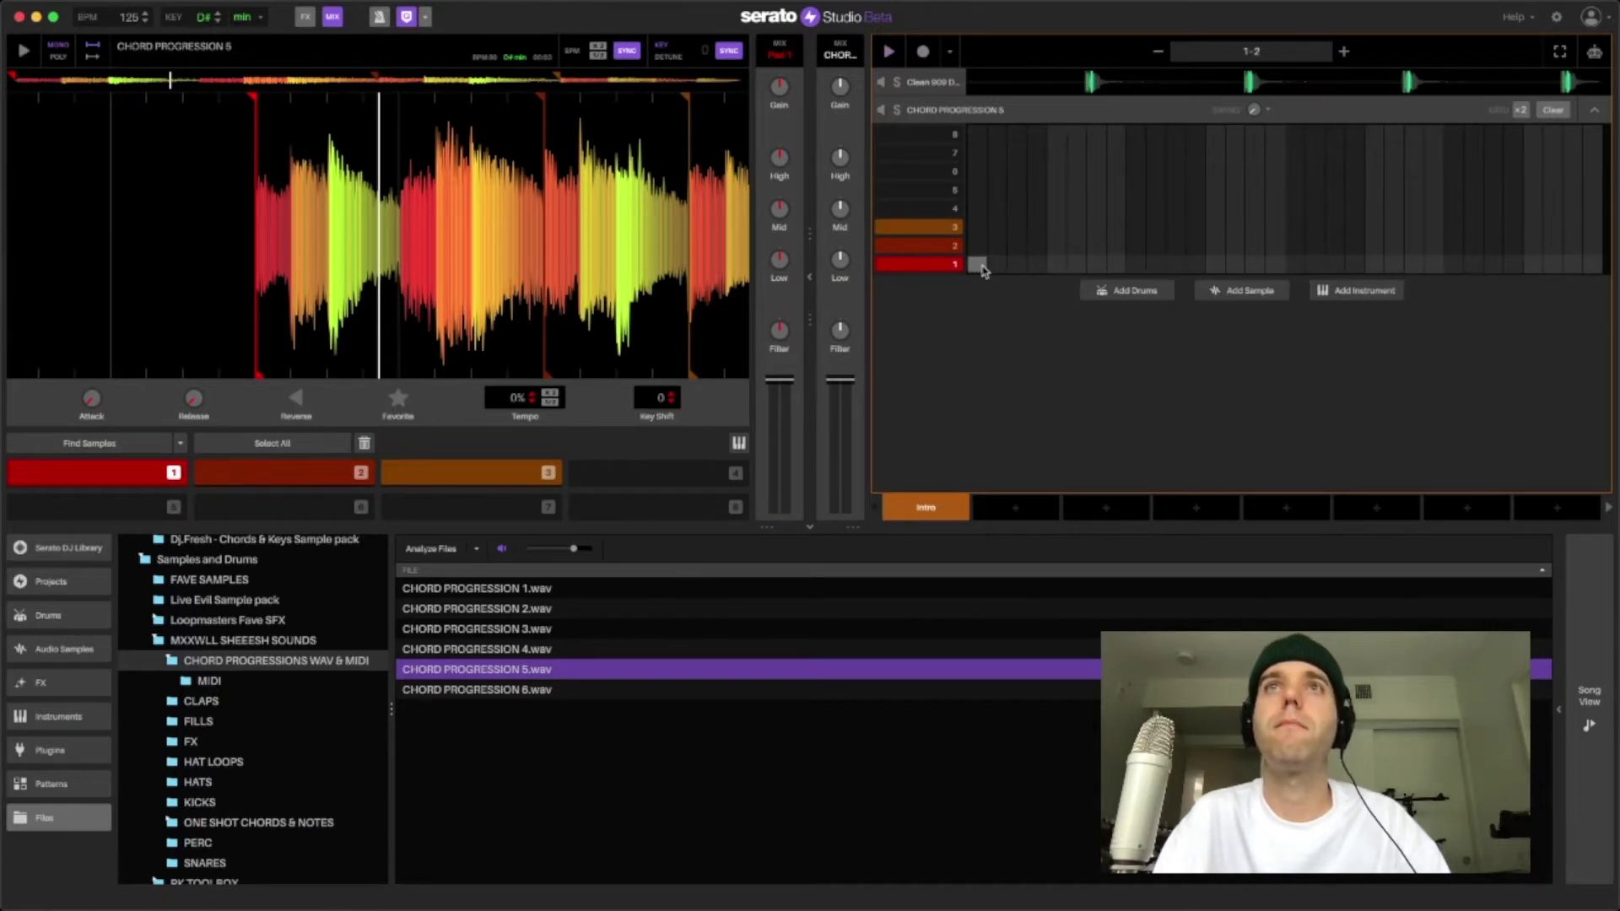
key("space")
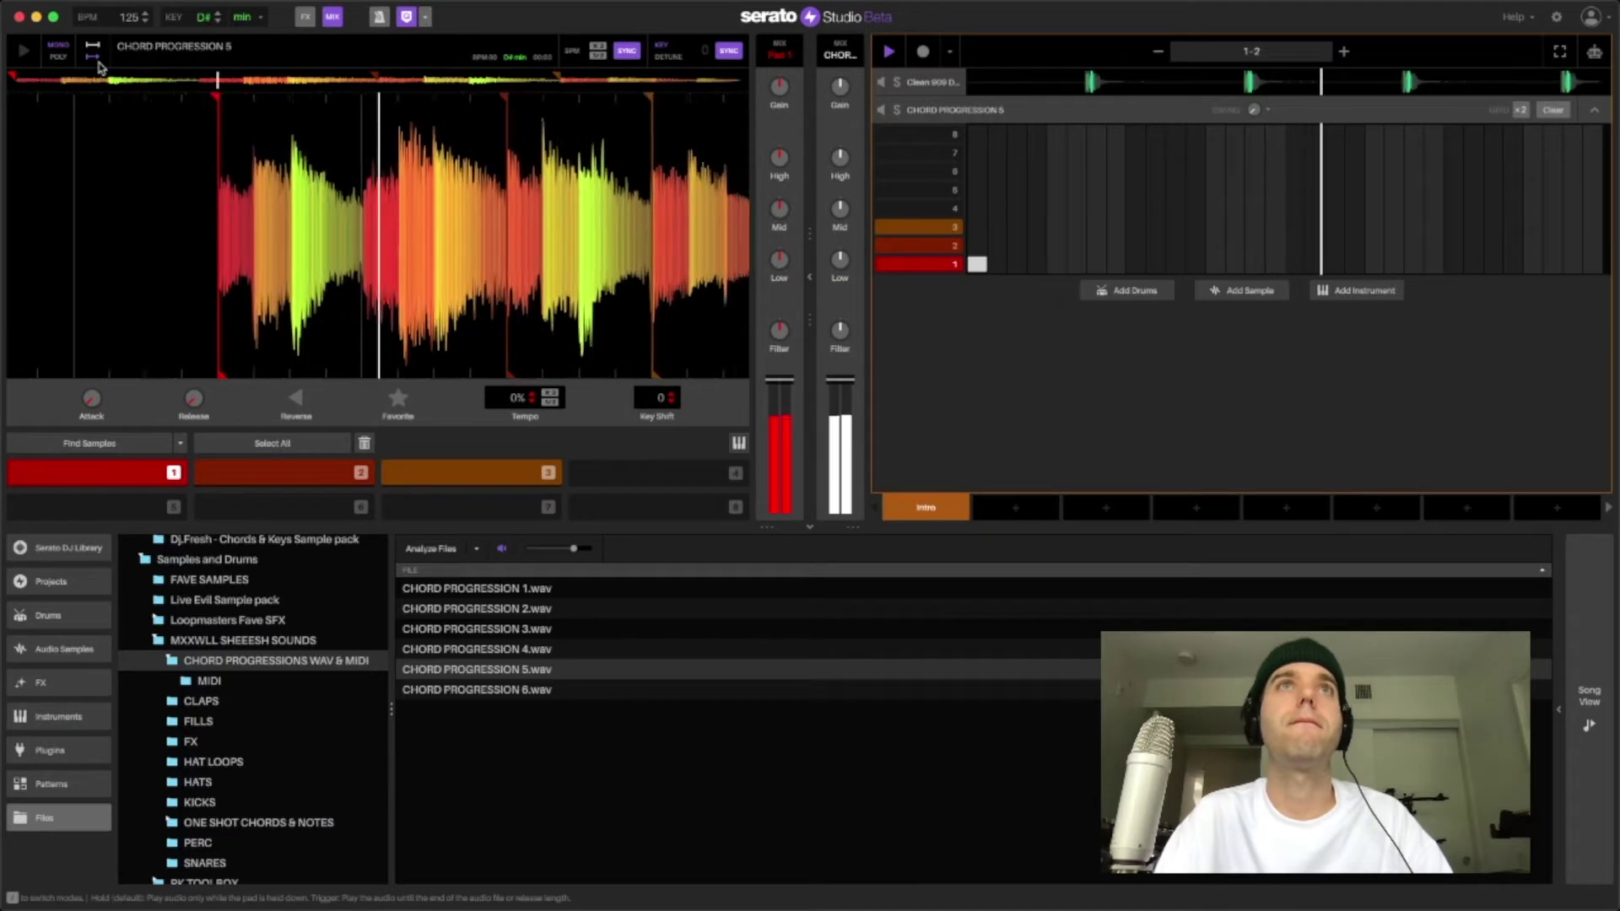
key("space")
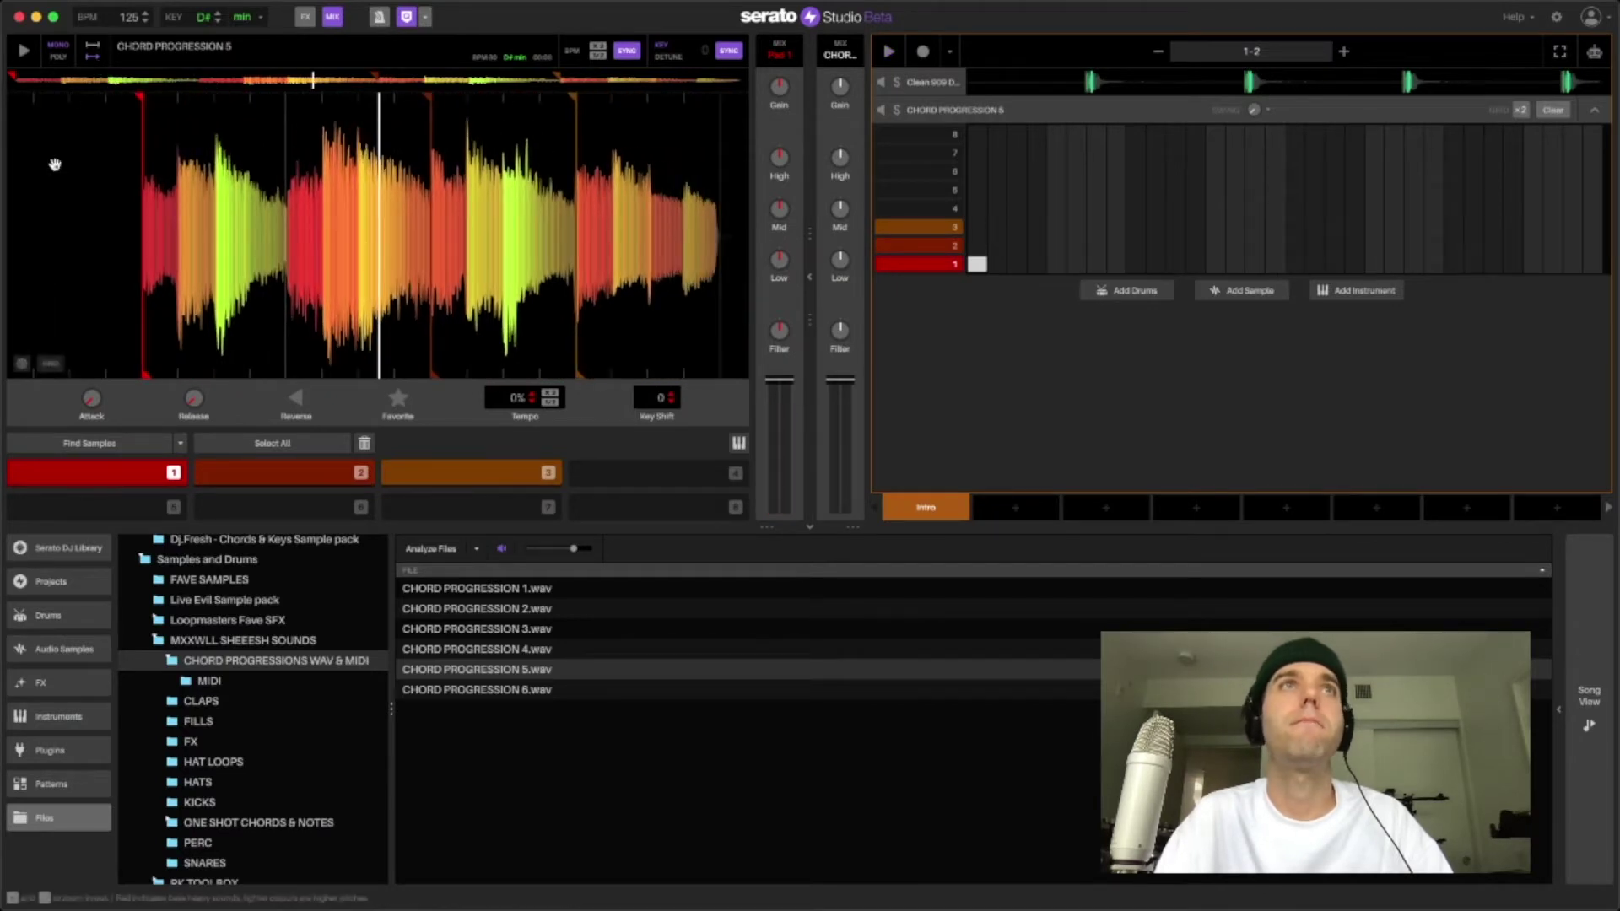
Turn off tempo sync on the CHORD PROGRESSION 5 deck and adjust its BPM to 86 while playing the loop.
left_click(622, 52)
key("space")
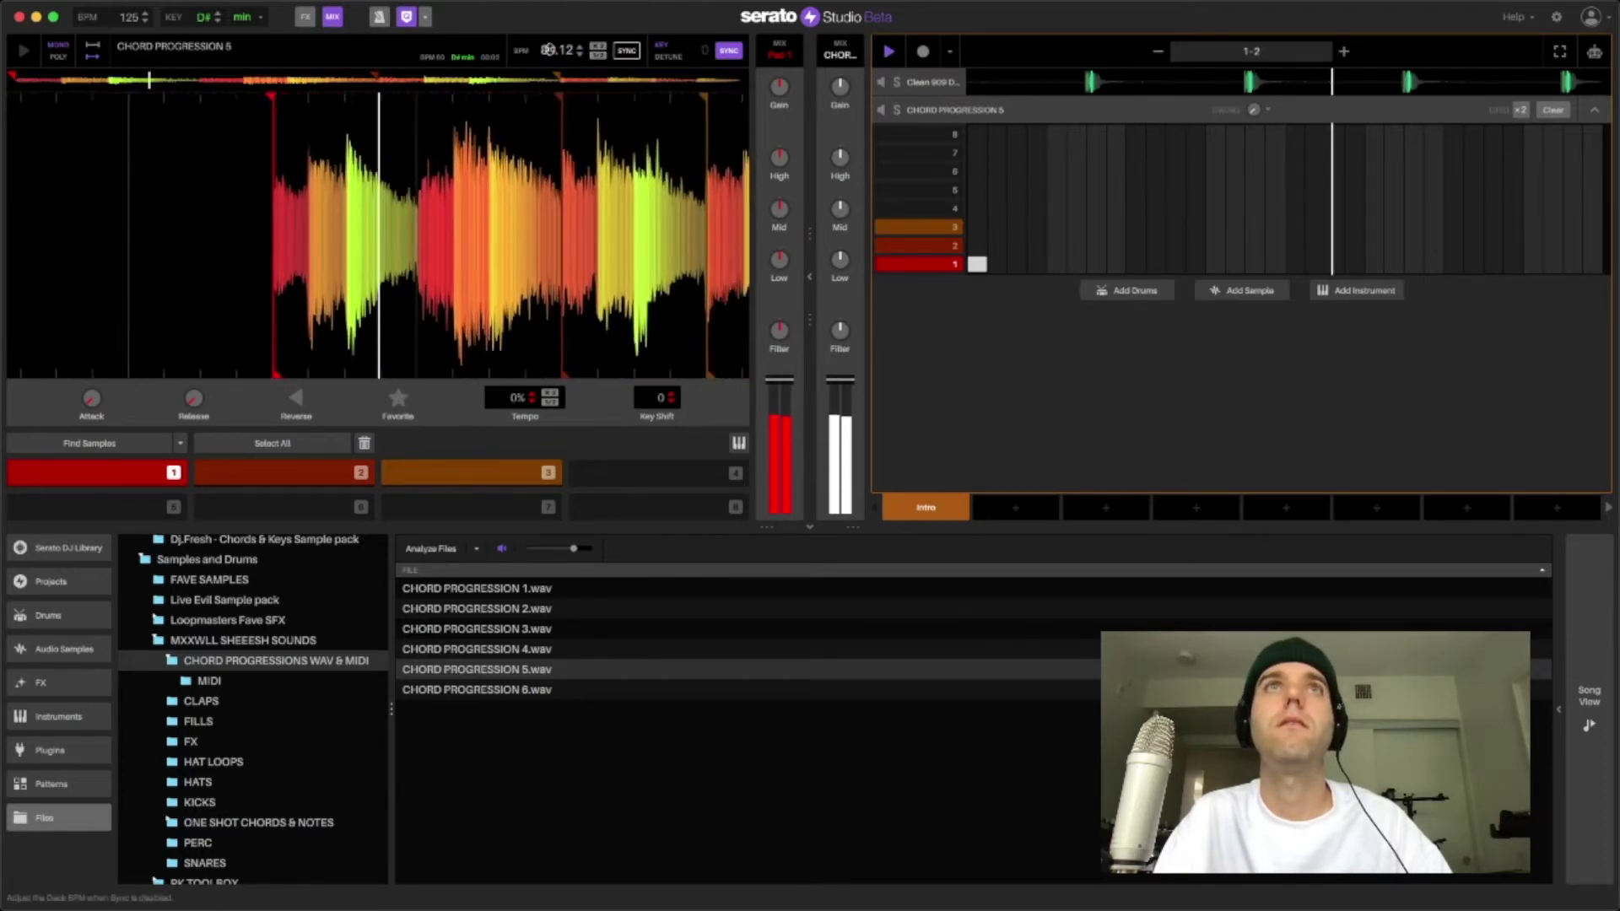
key("space")
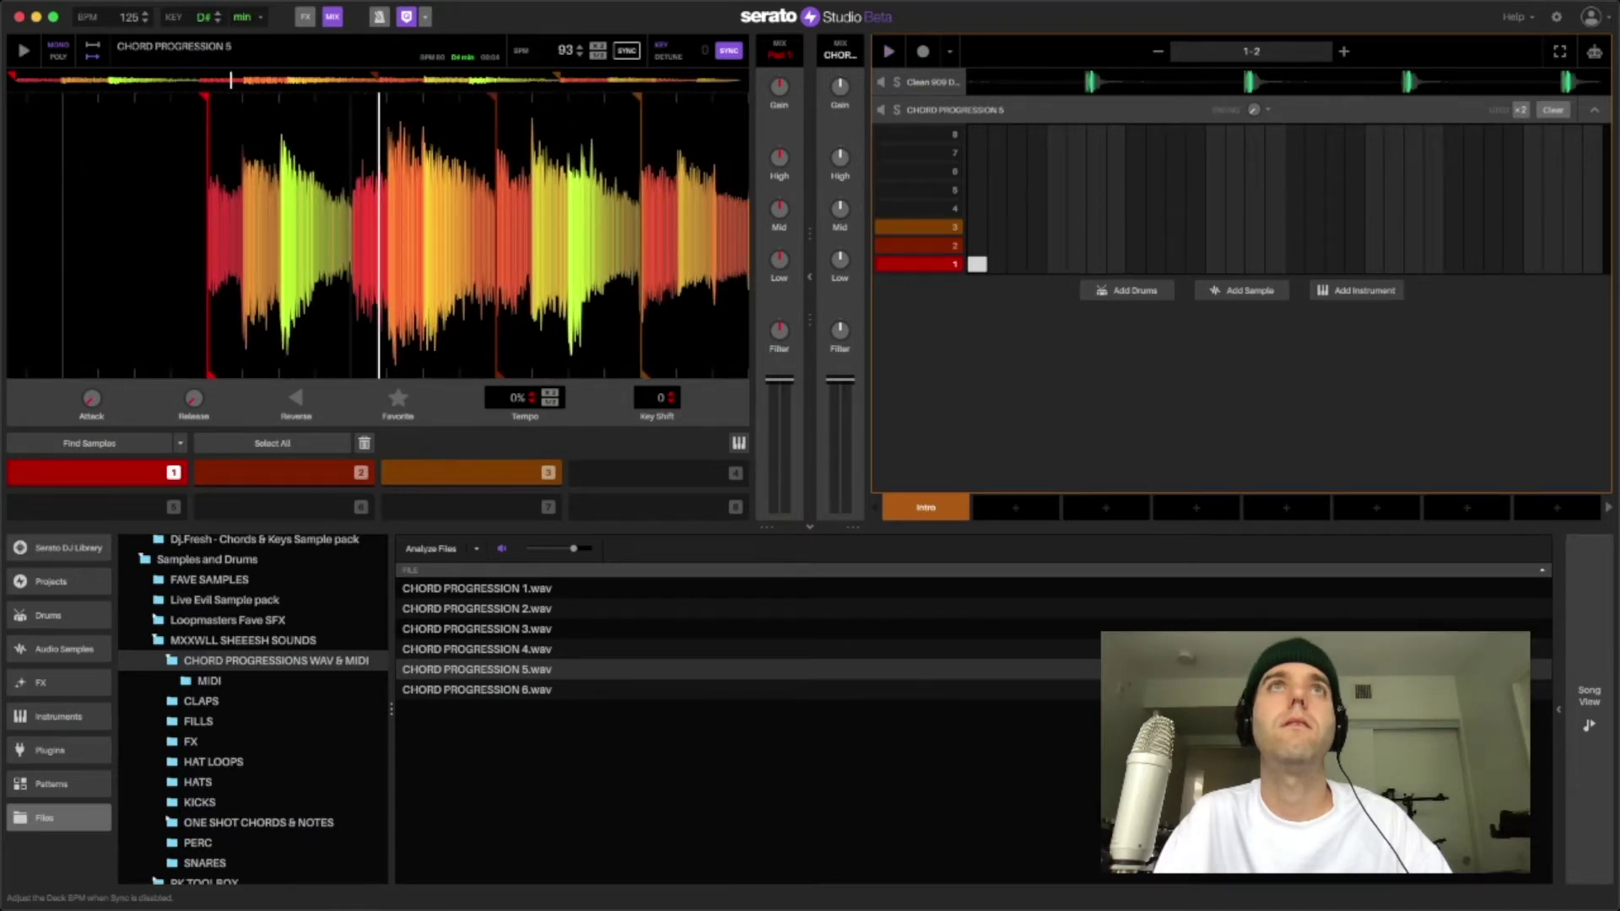
scroll(558, 51, "up", 3)
key("space")
scroll(558, 52, "up", 20)
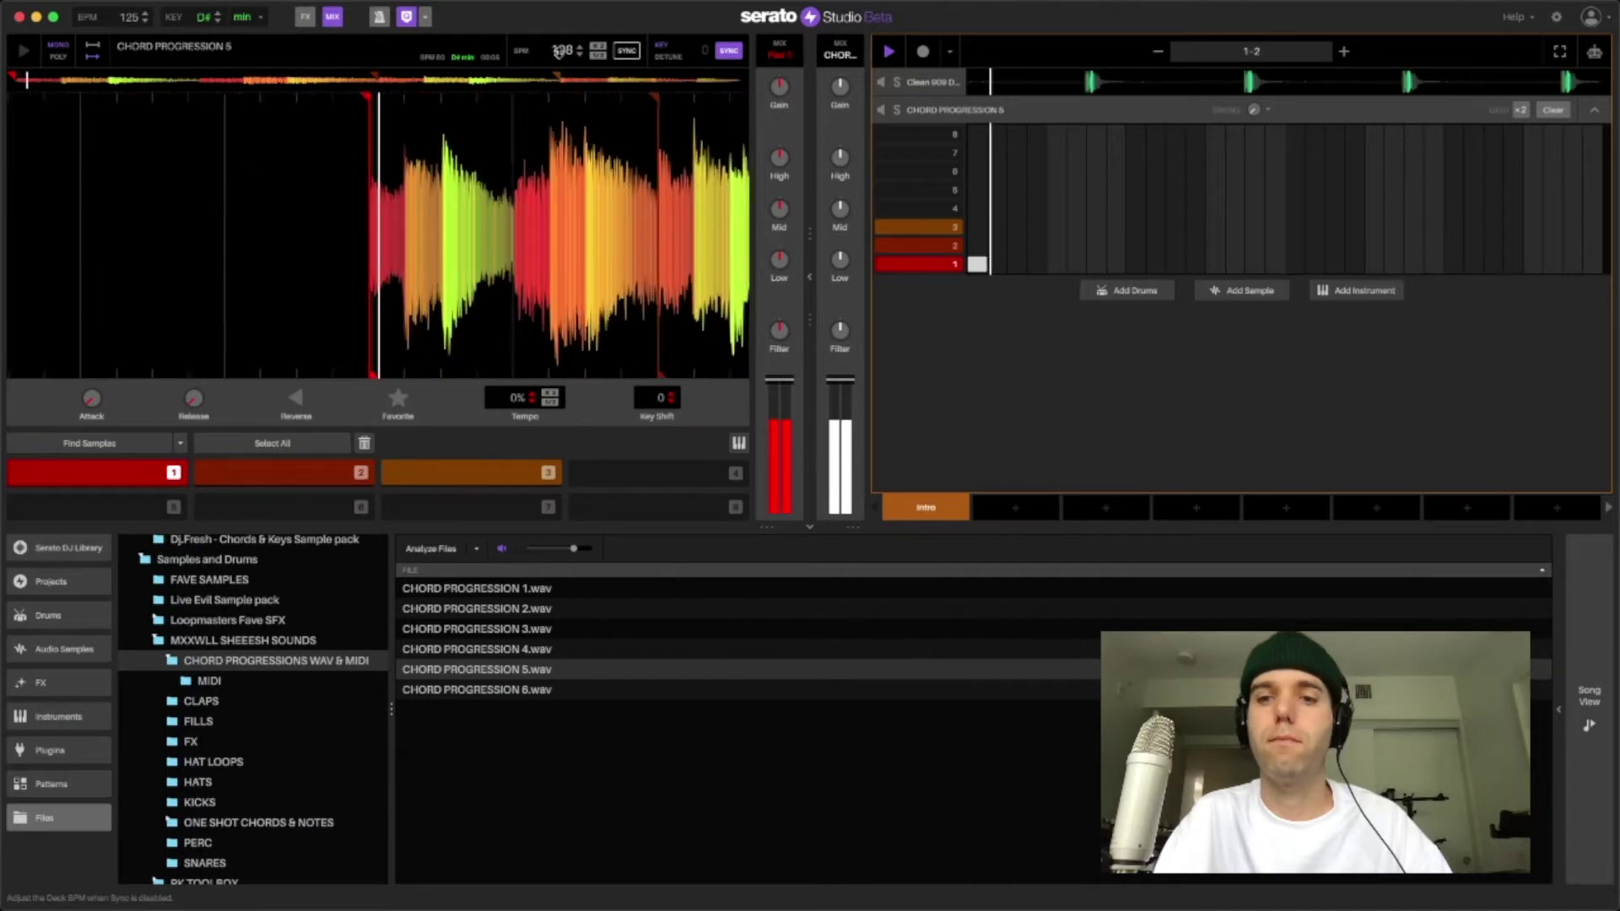
key("space")
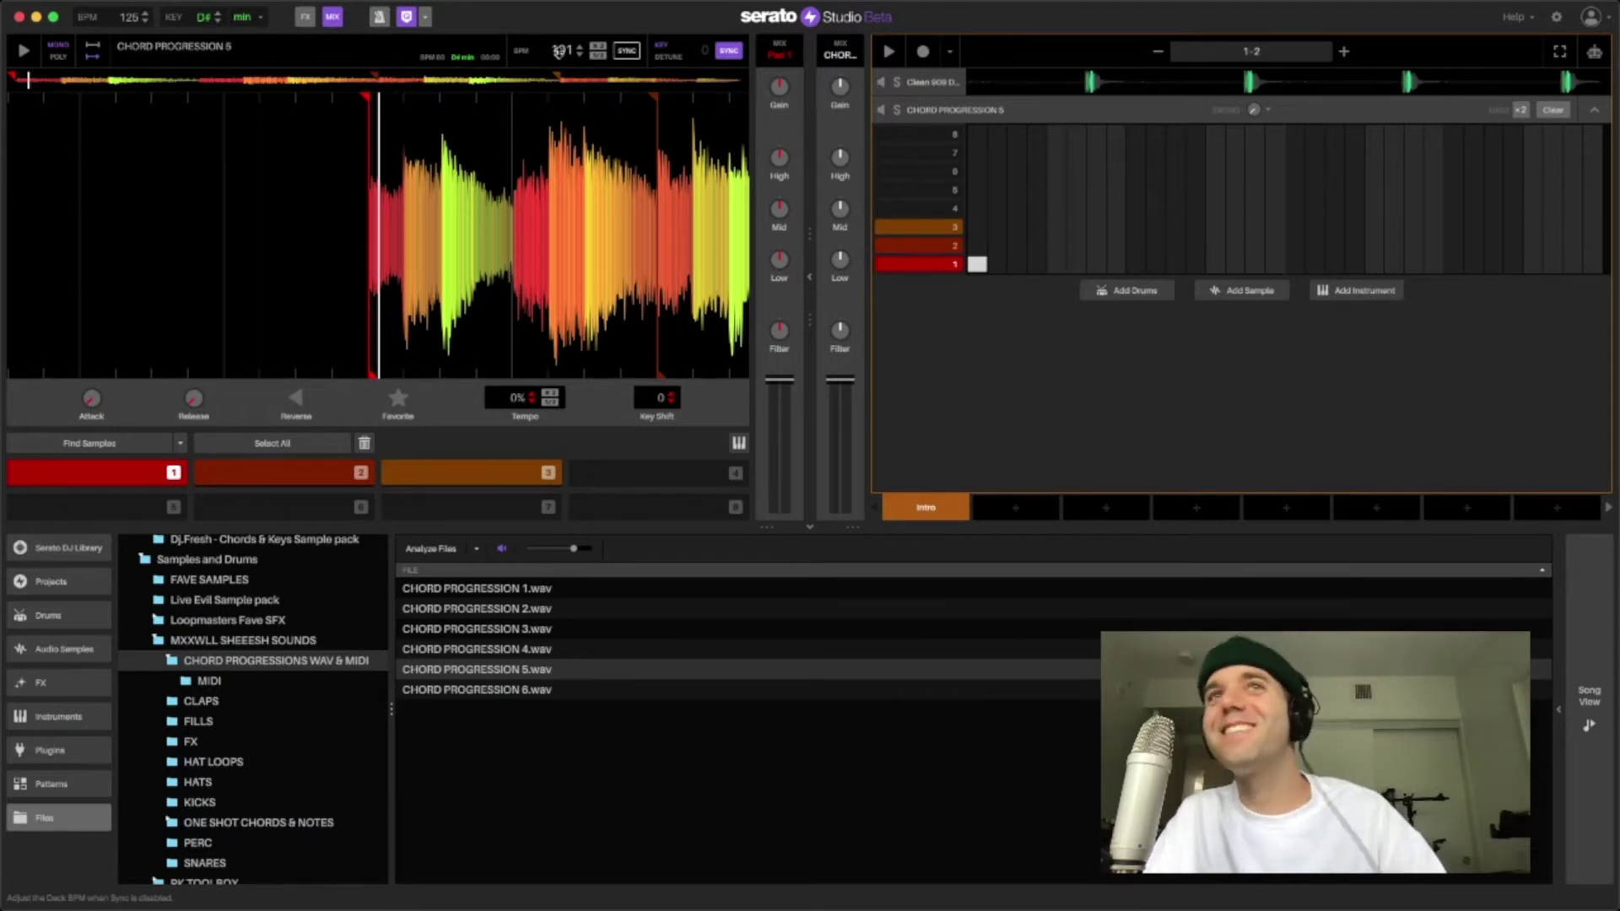
key("space")
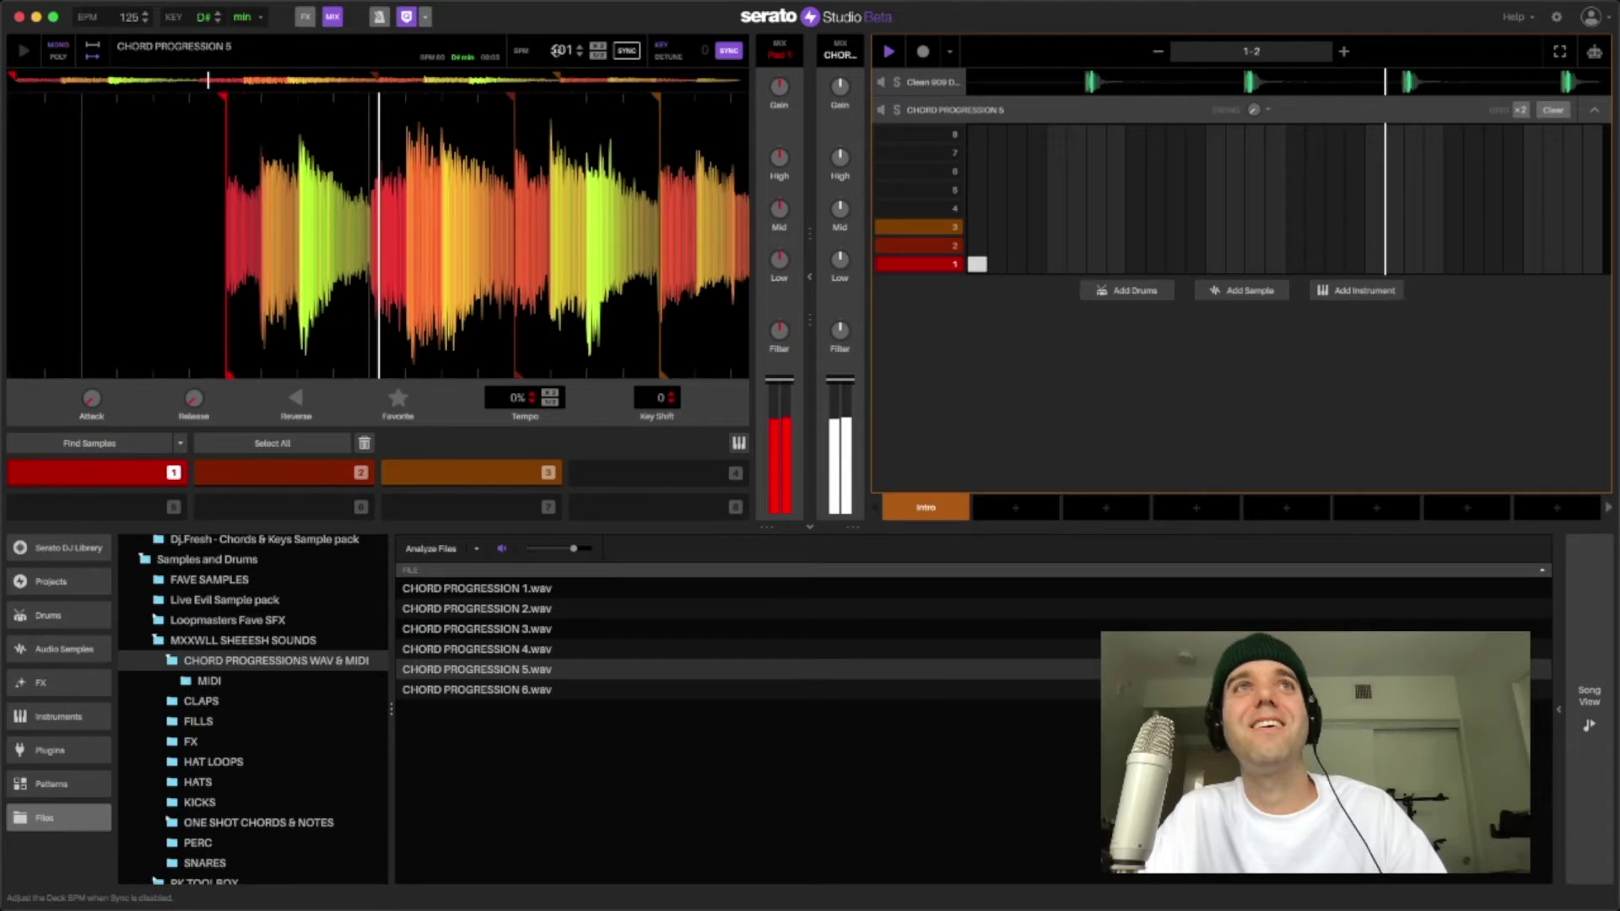
key("space")
key("space")
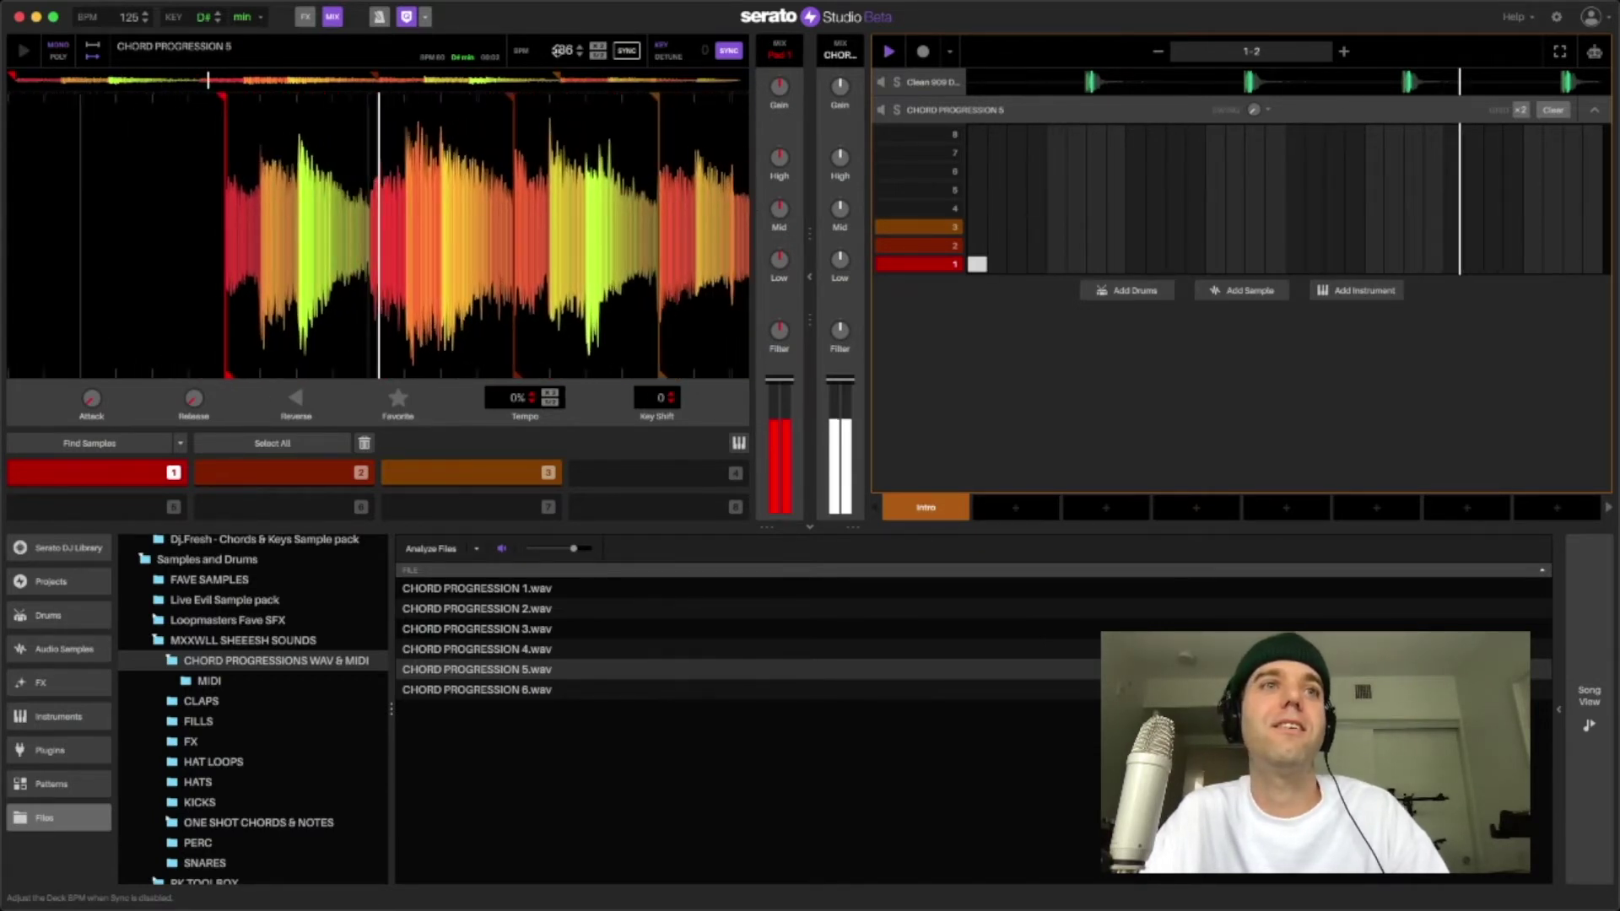
key("space")
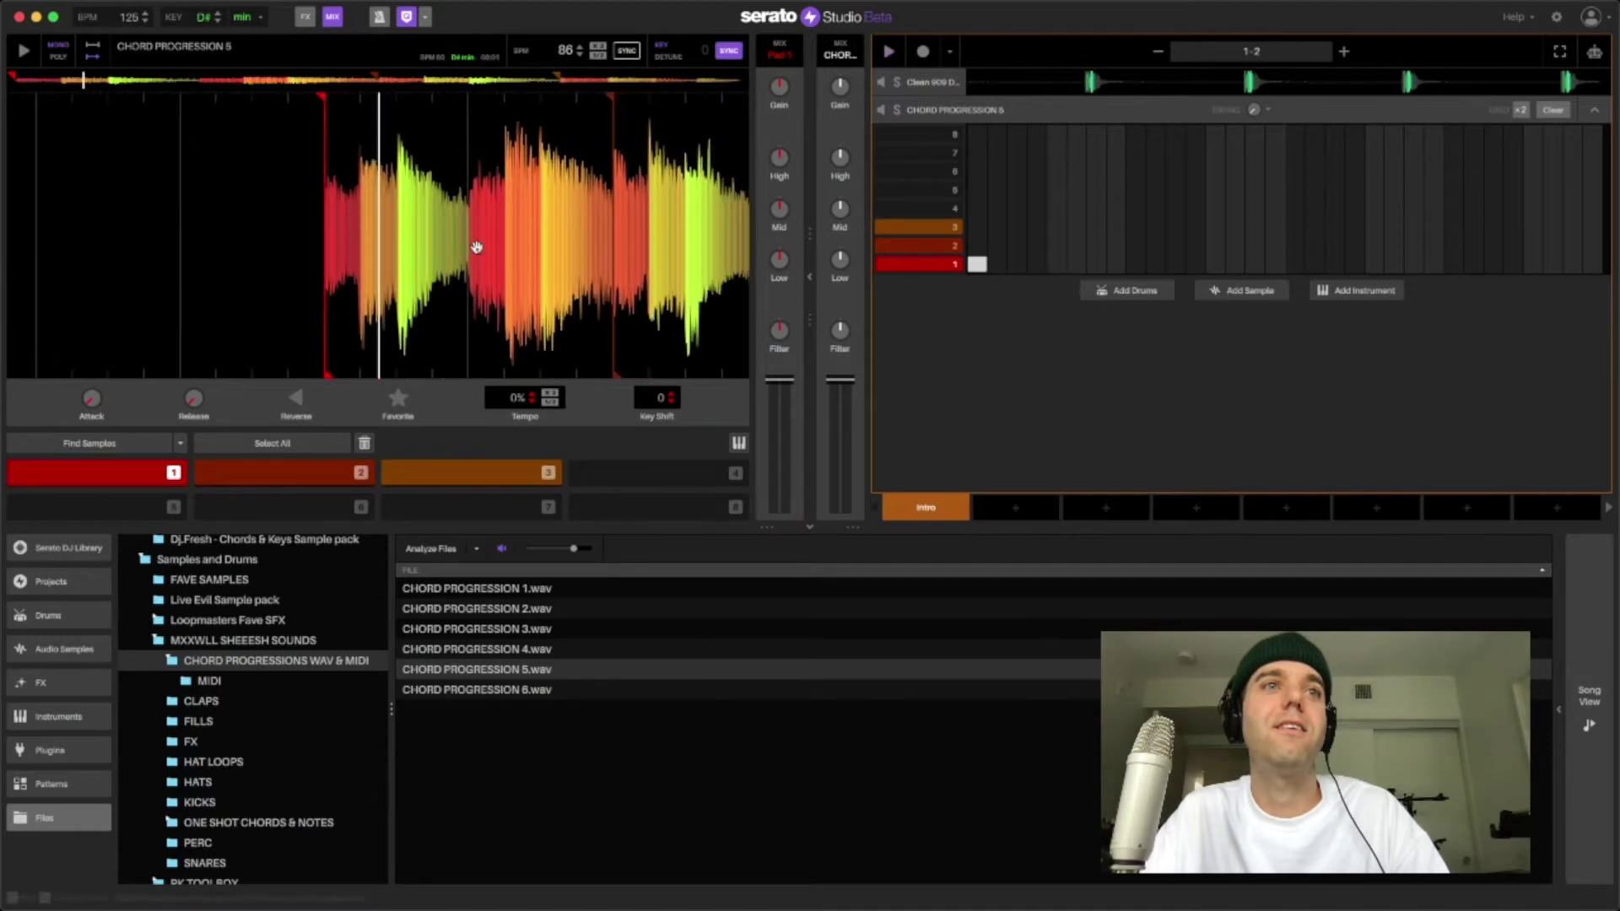
Open the ONE SHOT CHORDS & NOTES folder and audition the DIVINE CHORD and DUSTY RHODES CHORD samples.
left_click(166, 827)
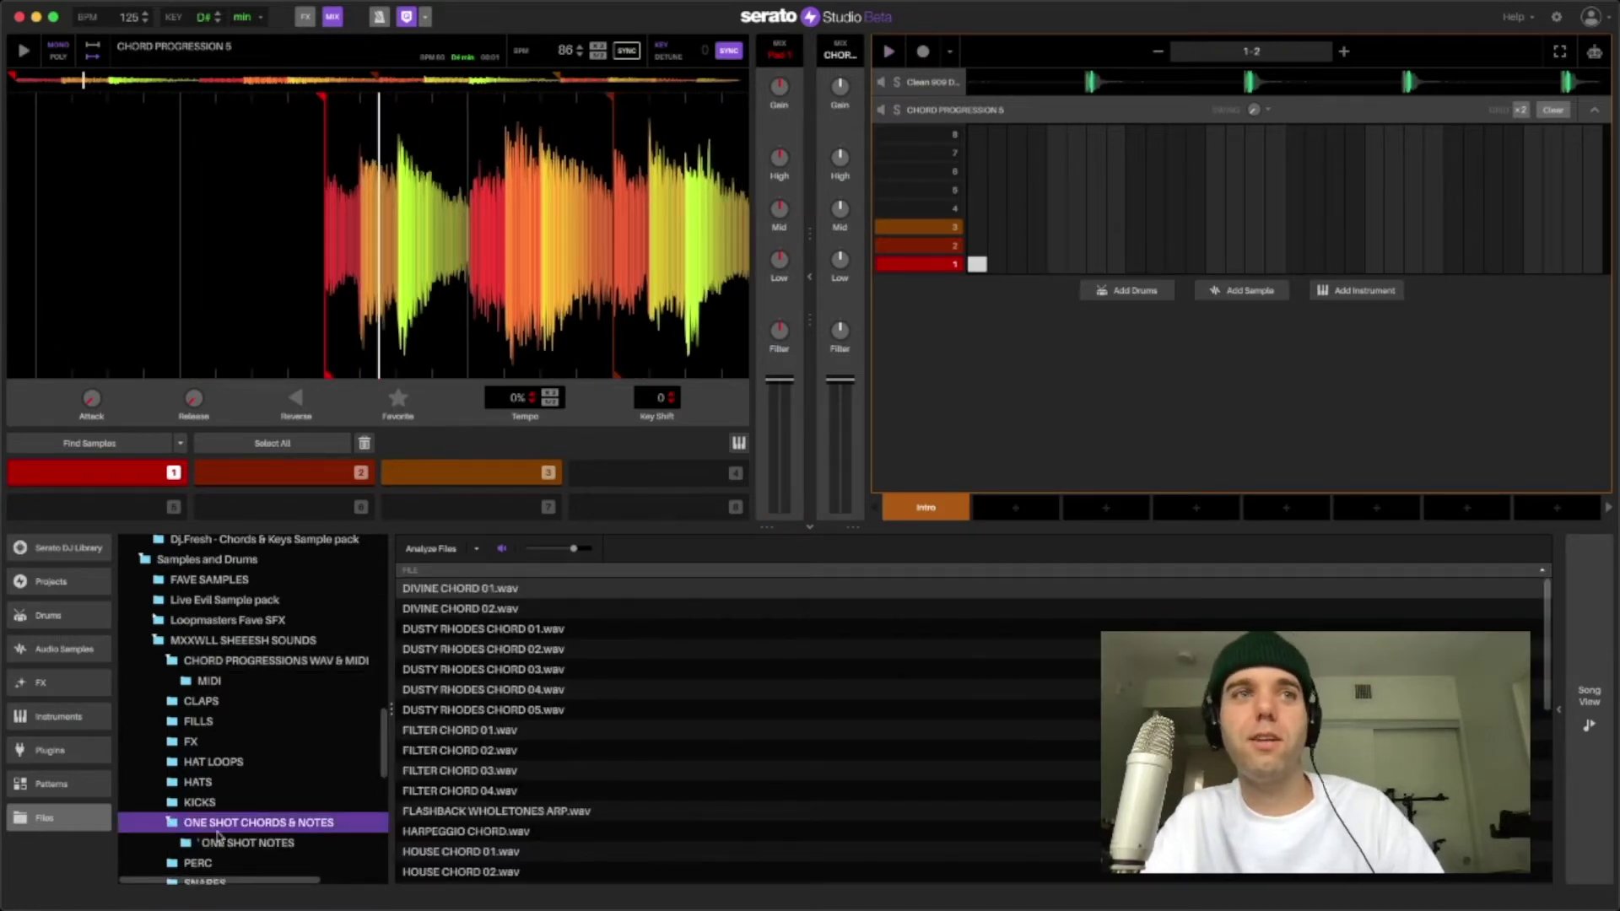
left_click(437, 590)
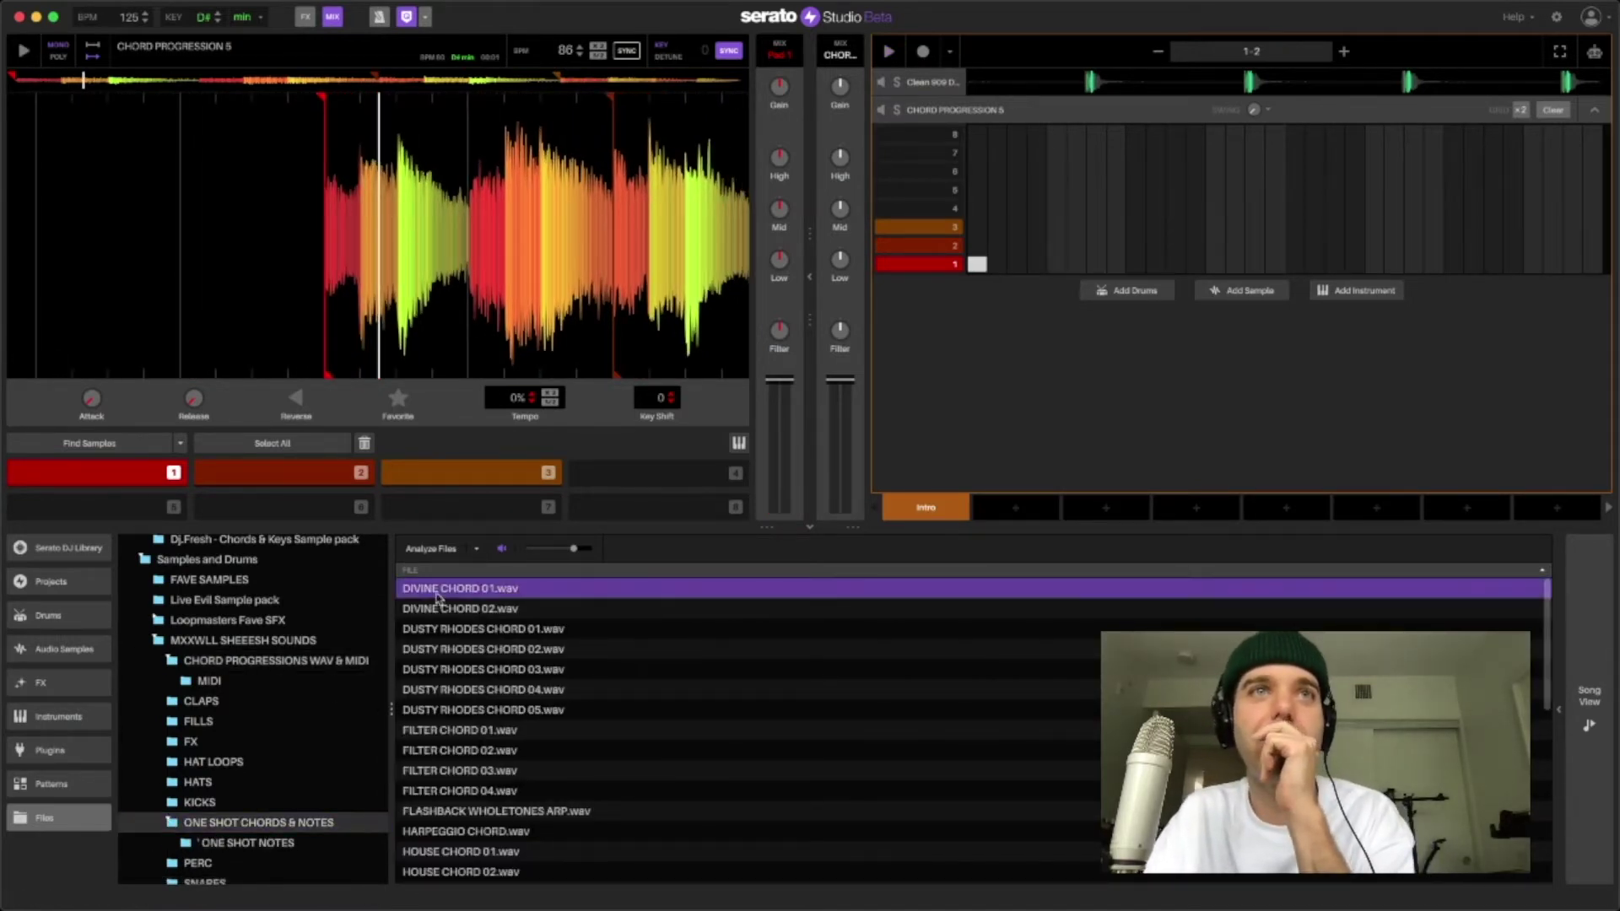
left_click(438, 611)
left_click(437, 631)
left_click(438, 651)
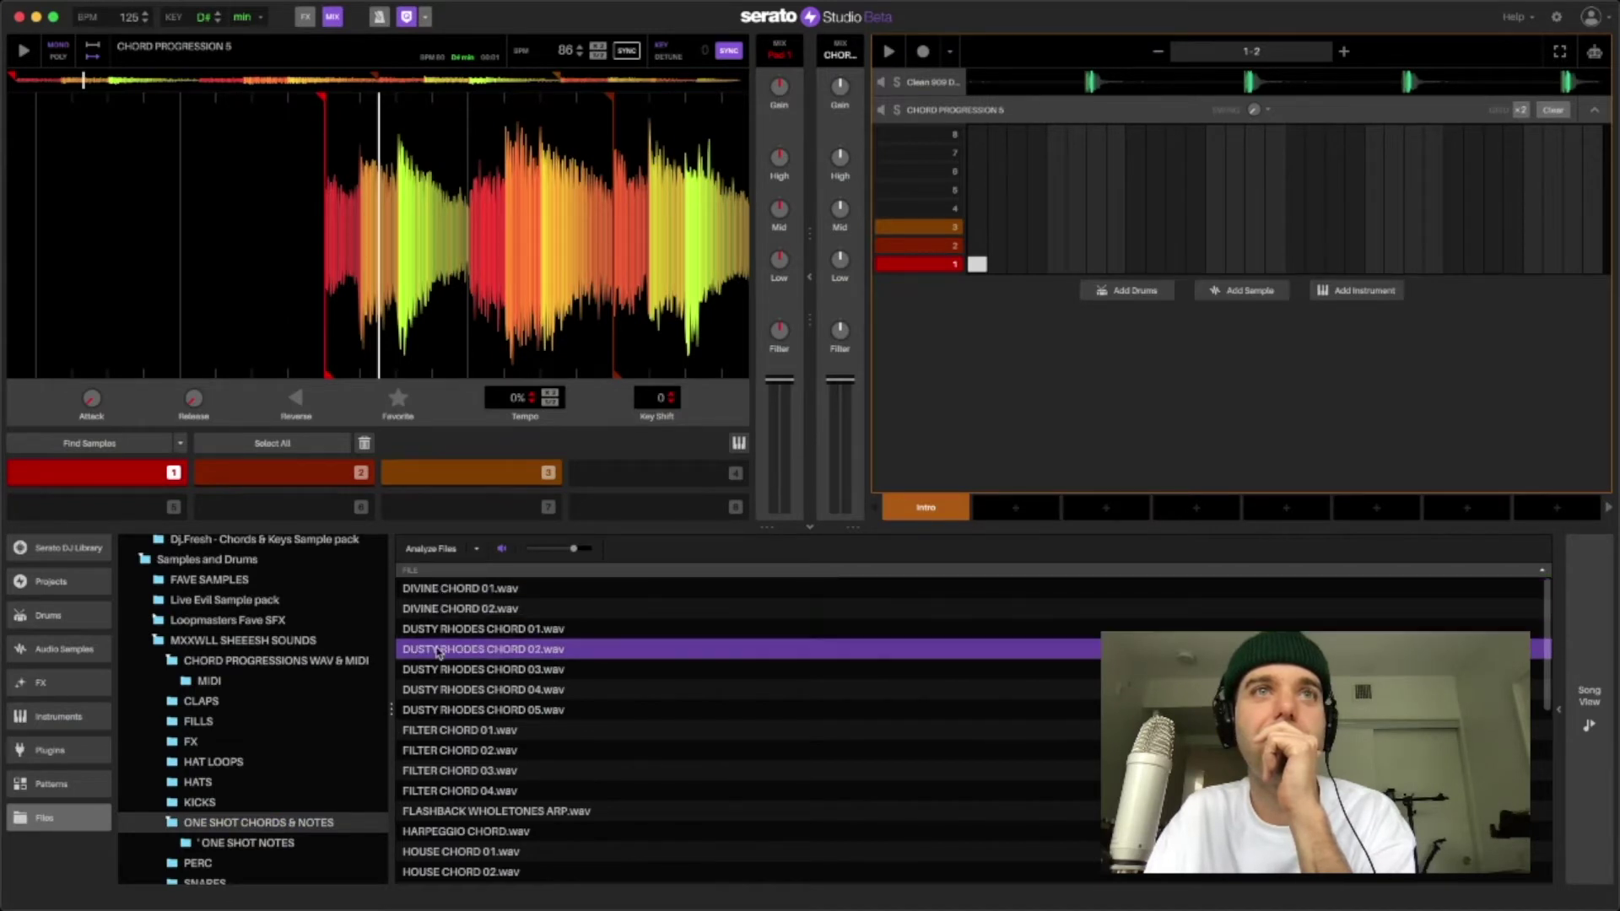
left_click(438, 673)
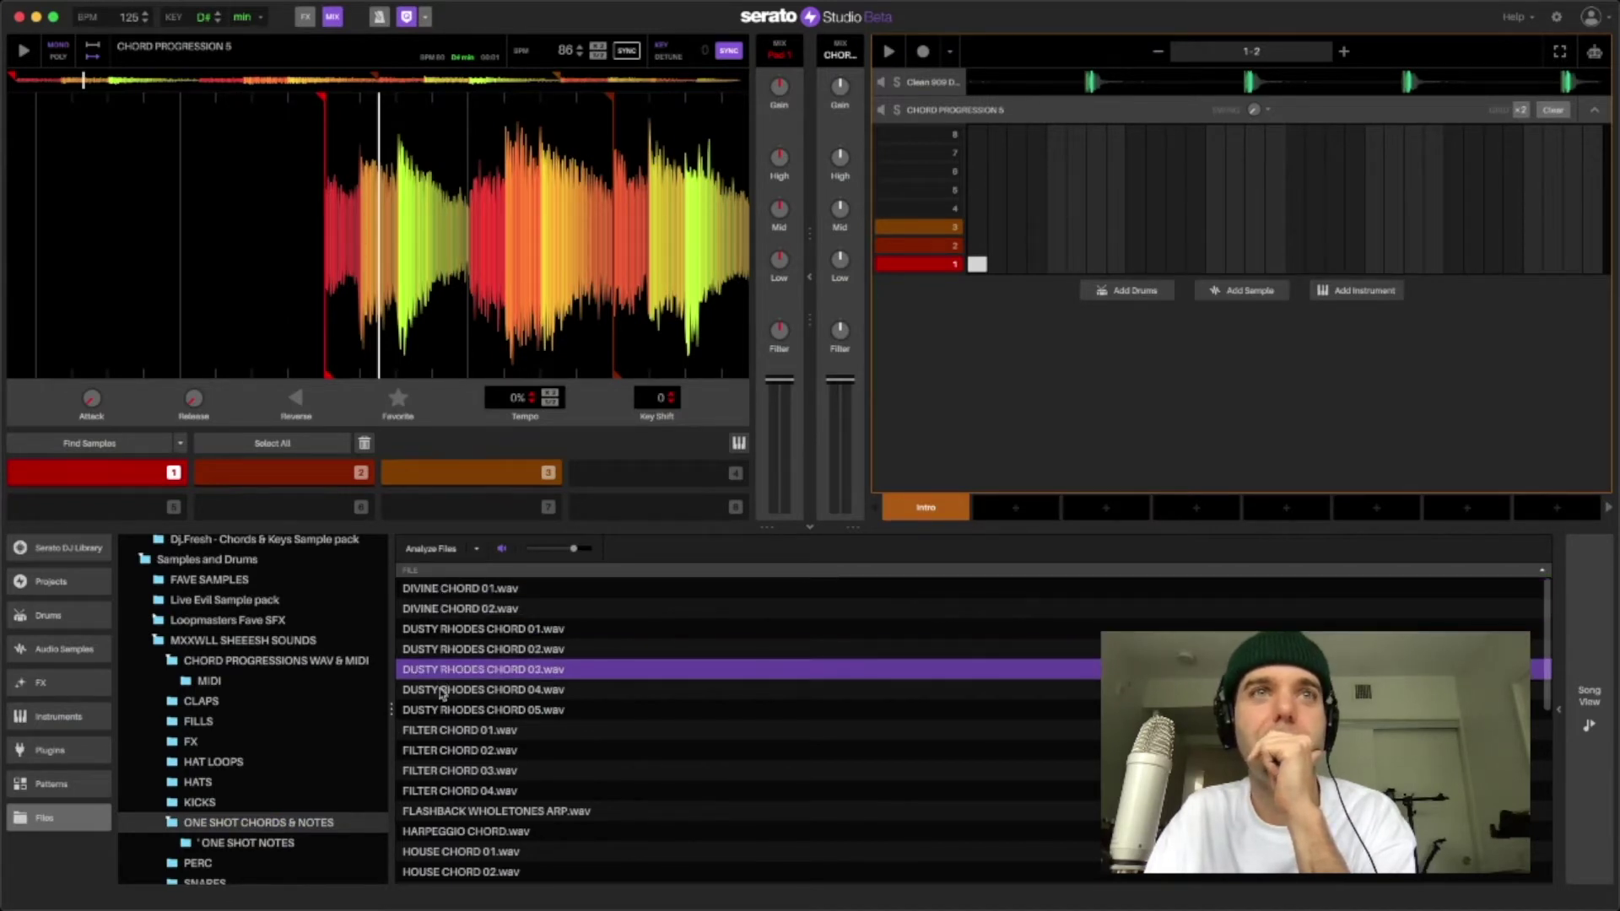
left_click(442, 692)
left_click(438, 713)
Audition FILTER CHORD 01 through 04, FLASHBACK WHOLETONES ARP and HARPEGGIO CHORD.
left_click(438, 733)
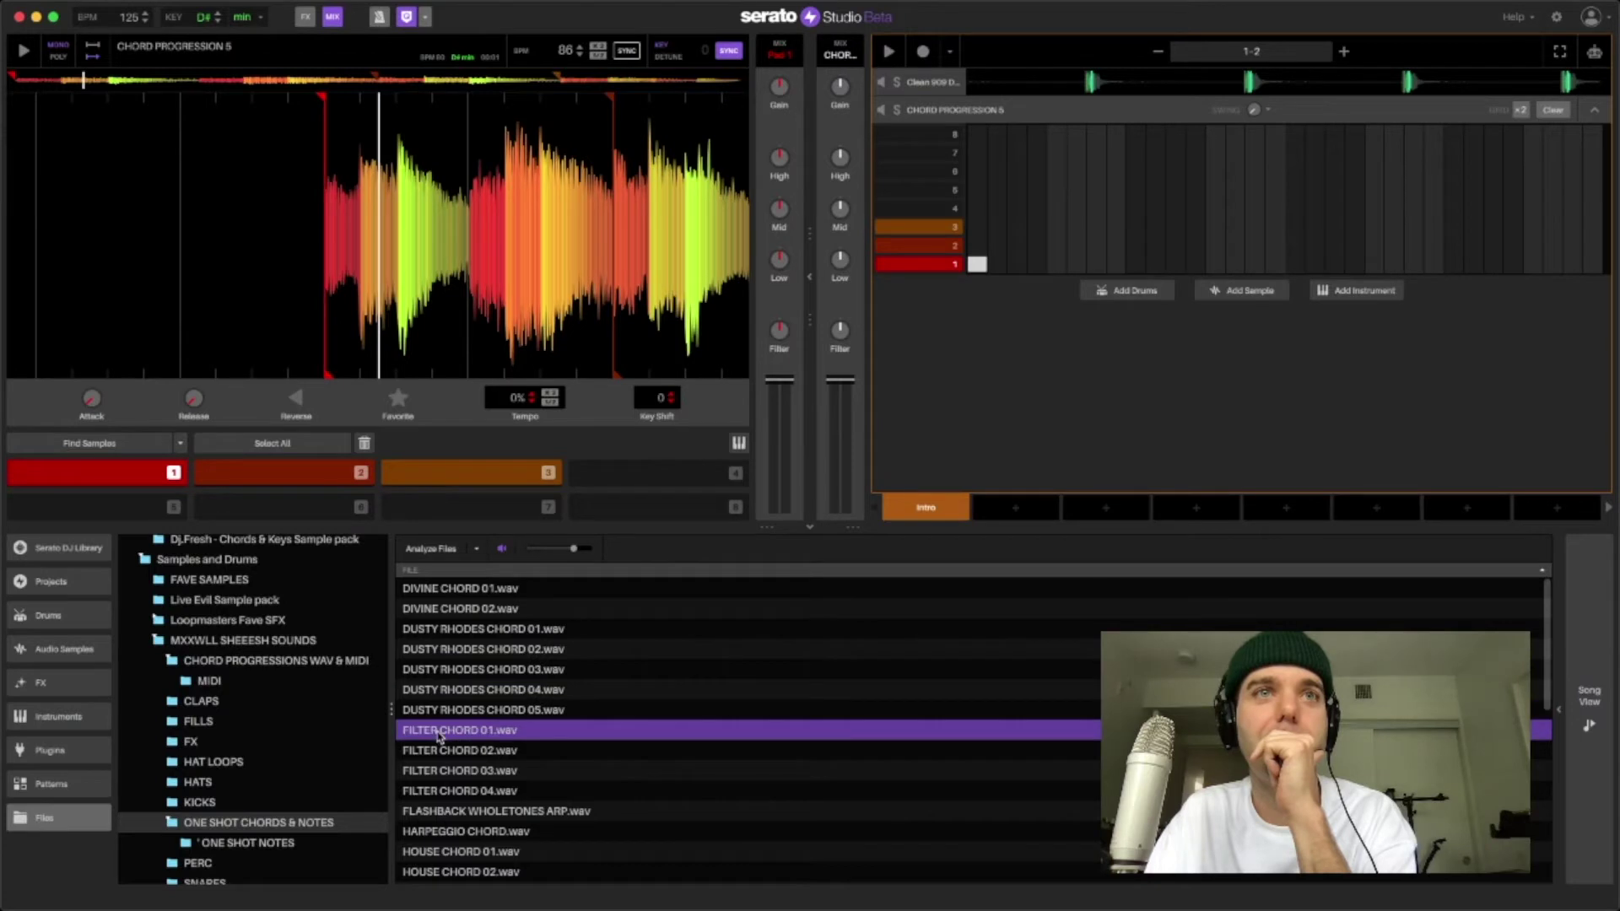
left_click(434, 753)
left_click(437, 772)
left_click(437, 792)
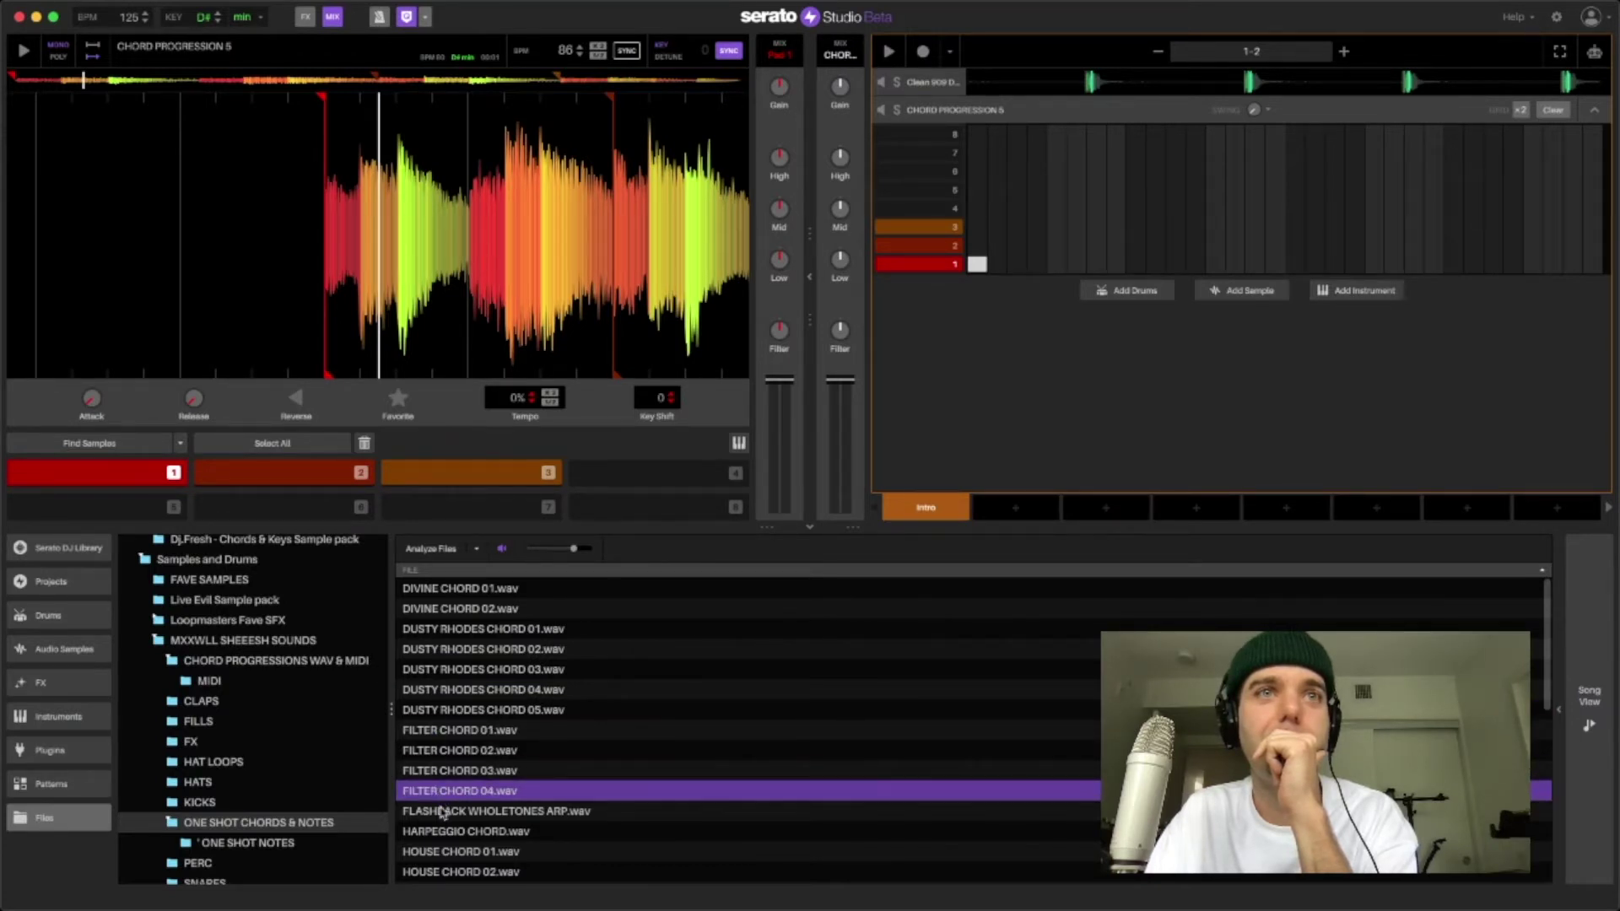
left_click(442, 812)
scroll(447, 802, "down", 1)
left_click(451, 791)
Audition the one-shot samples HOUSE CHORD 01 through HOUSE CHORD 06.
scroll(453, 798, "down", 1)
left_click(450, 775)
left_click(453, 794)
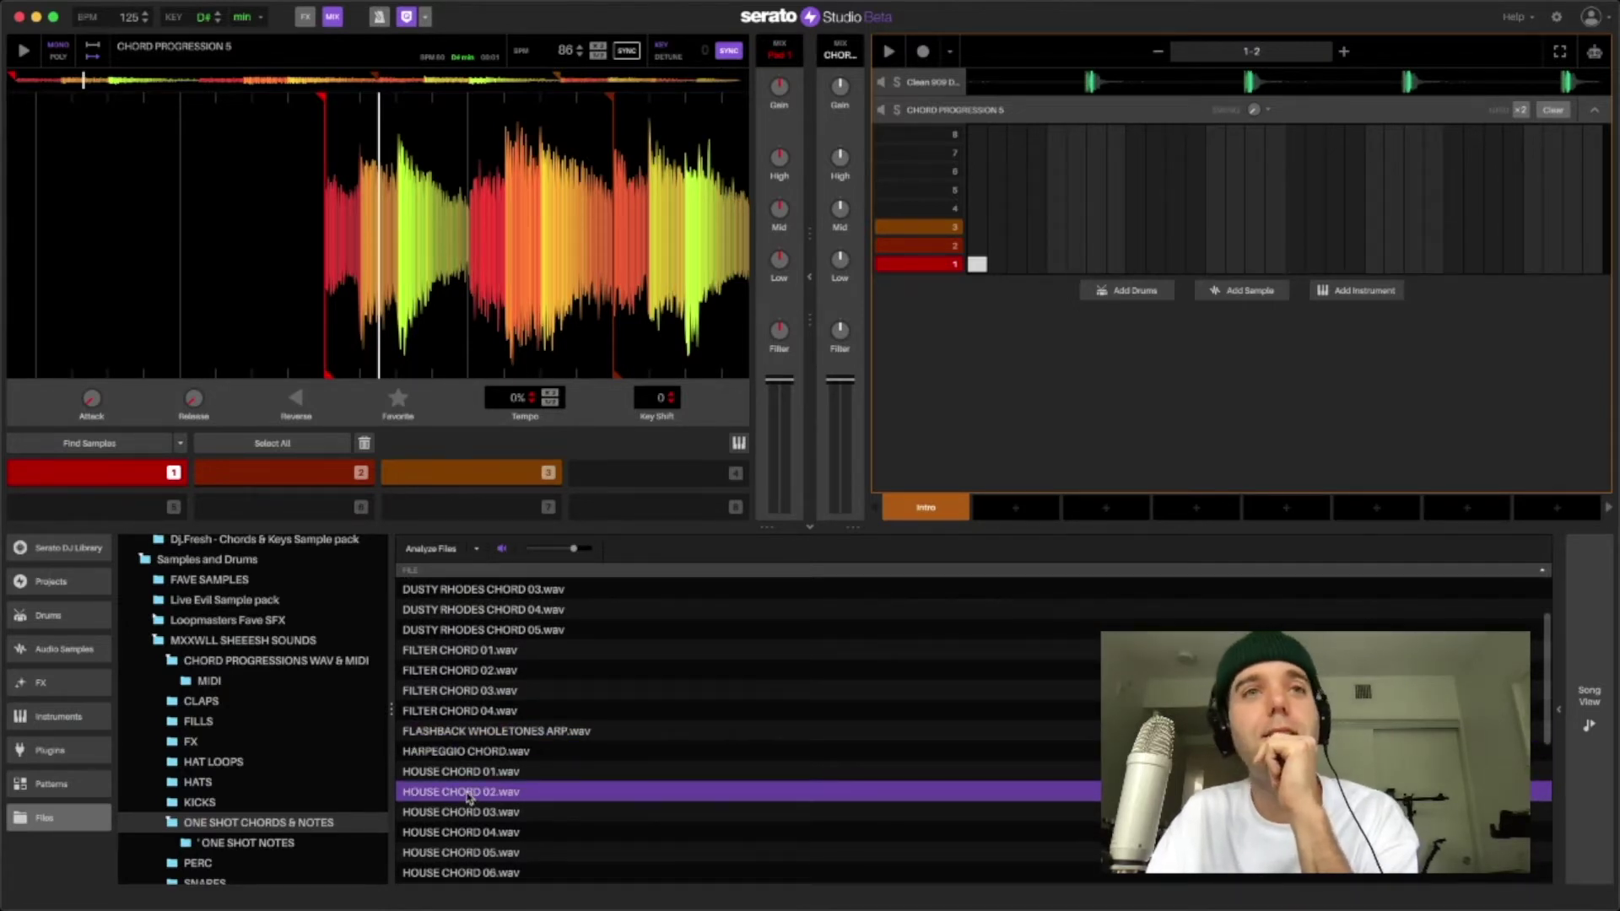
left_click(454, 814)
left_click(455, 832)
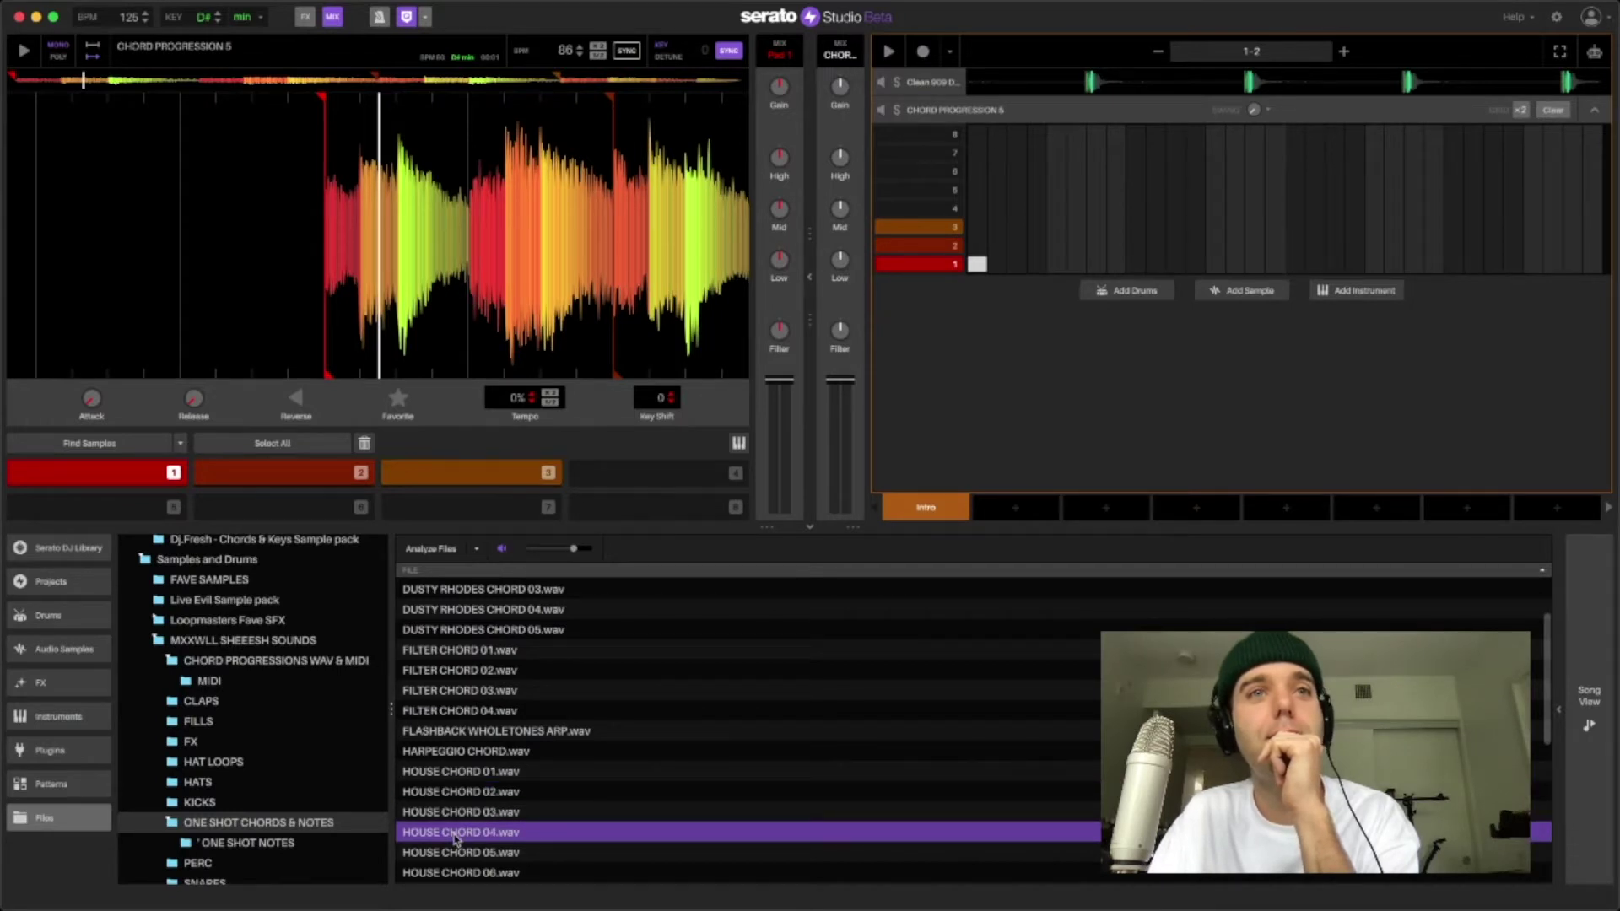
scroll(455, 832, "down", 2)
left_click(454, 814)
left_click(452, 835)
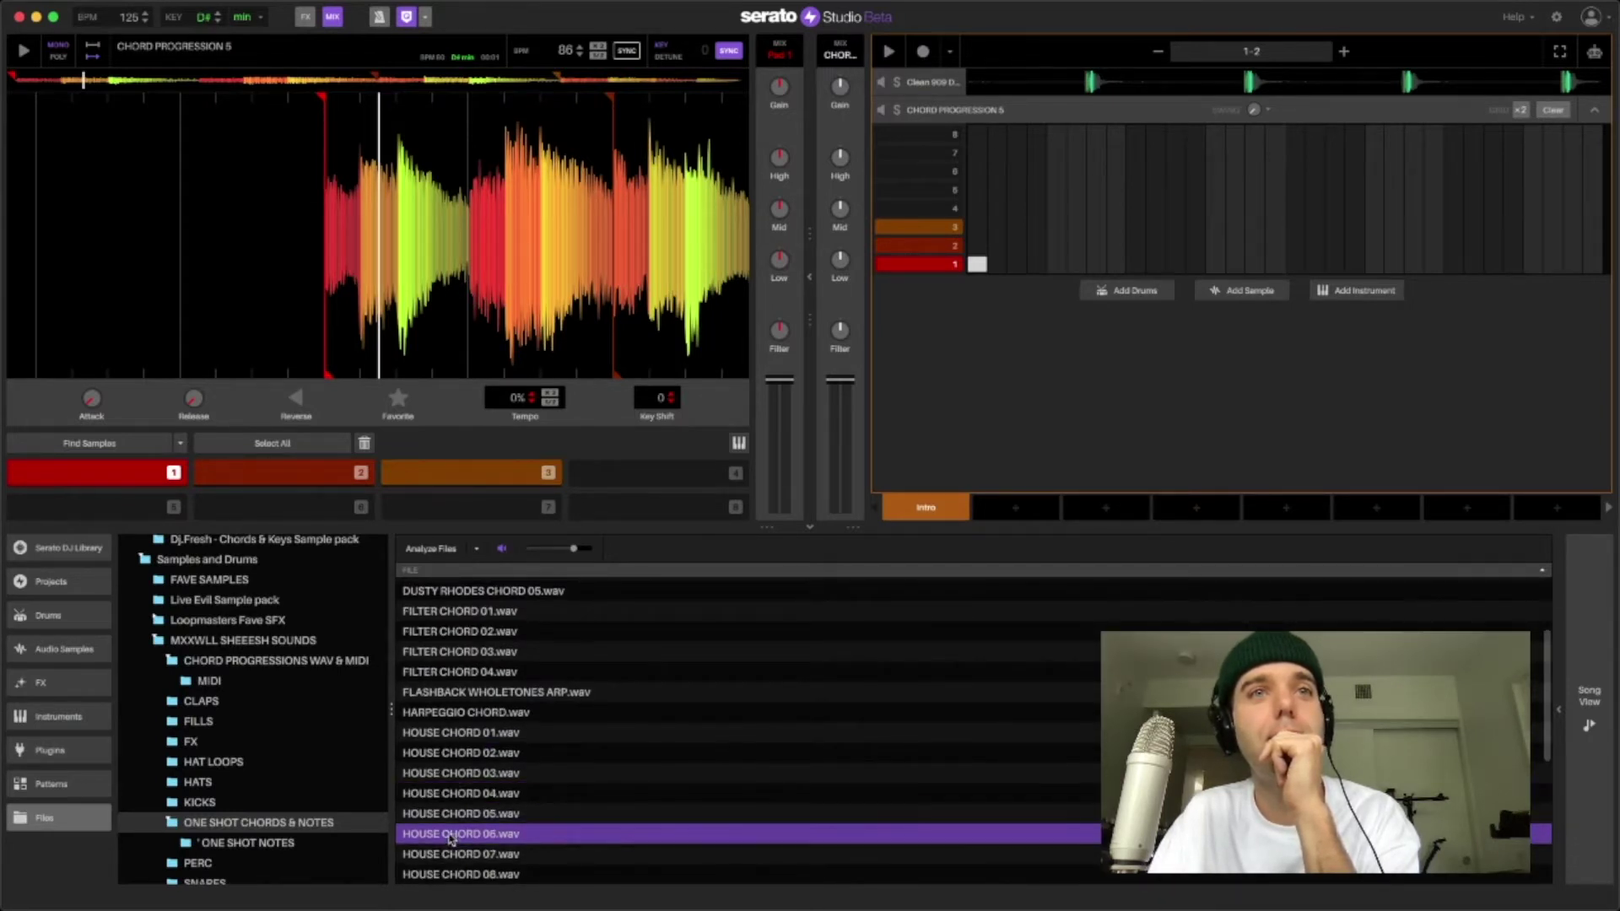
Replace the CHORD PROGRESSION 5 sample with HOUSE CHORD 01.wav, turn tempo sync on and delete its cue 2.
left_click(451, 733)
left_click_drag(452, 733, 427, 332)
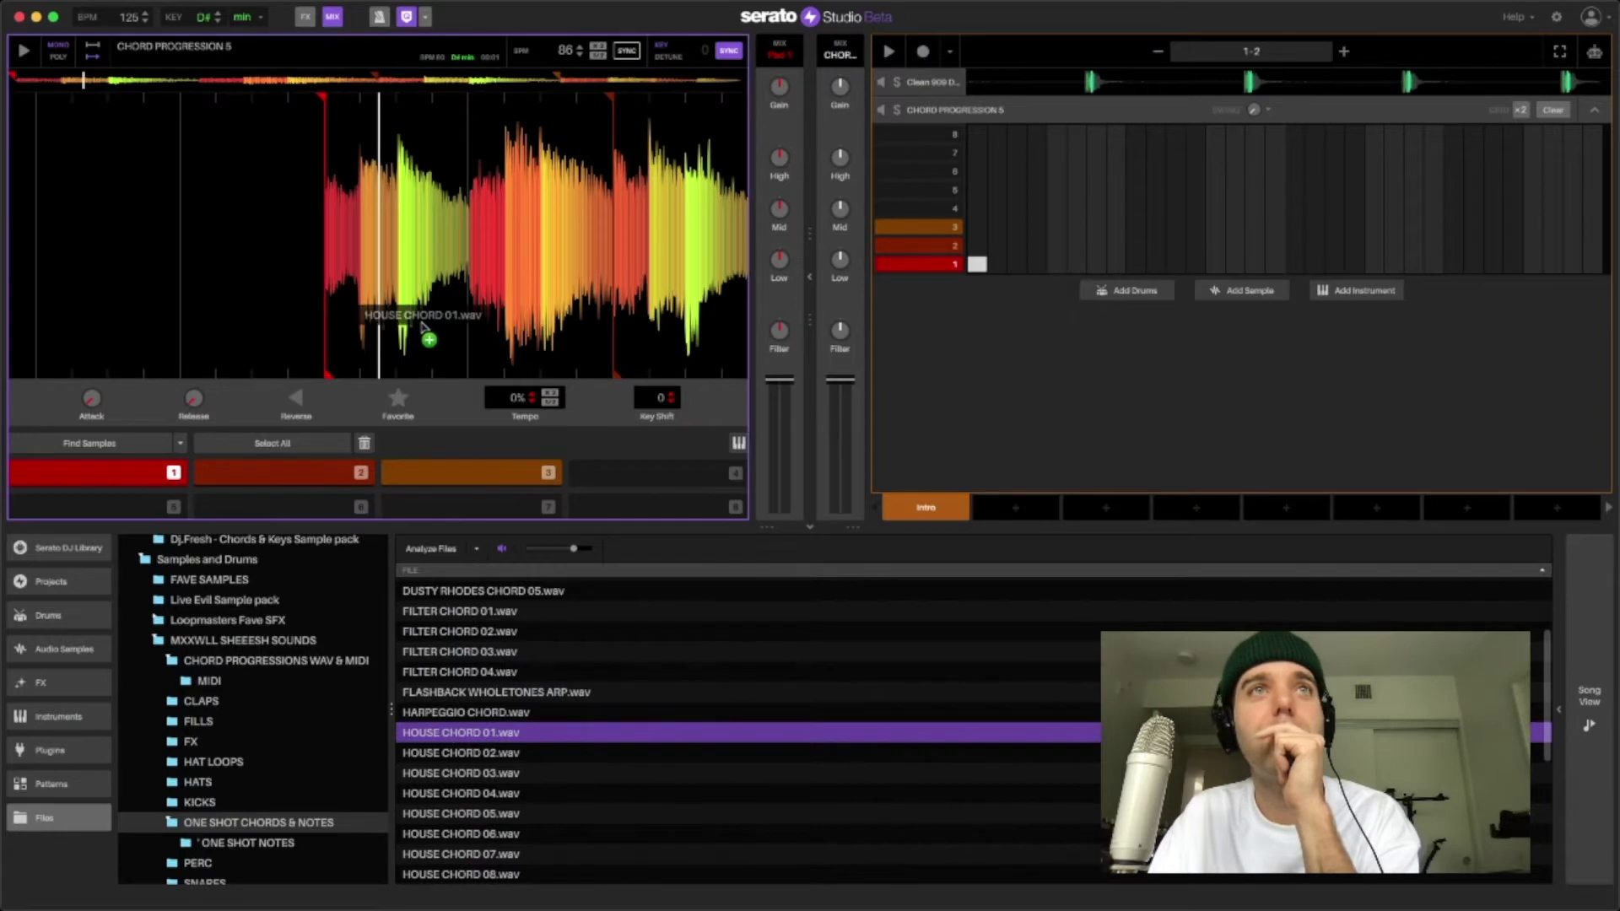
left_click(626, 51)
key("2")
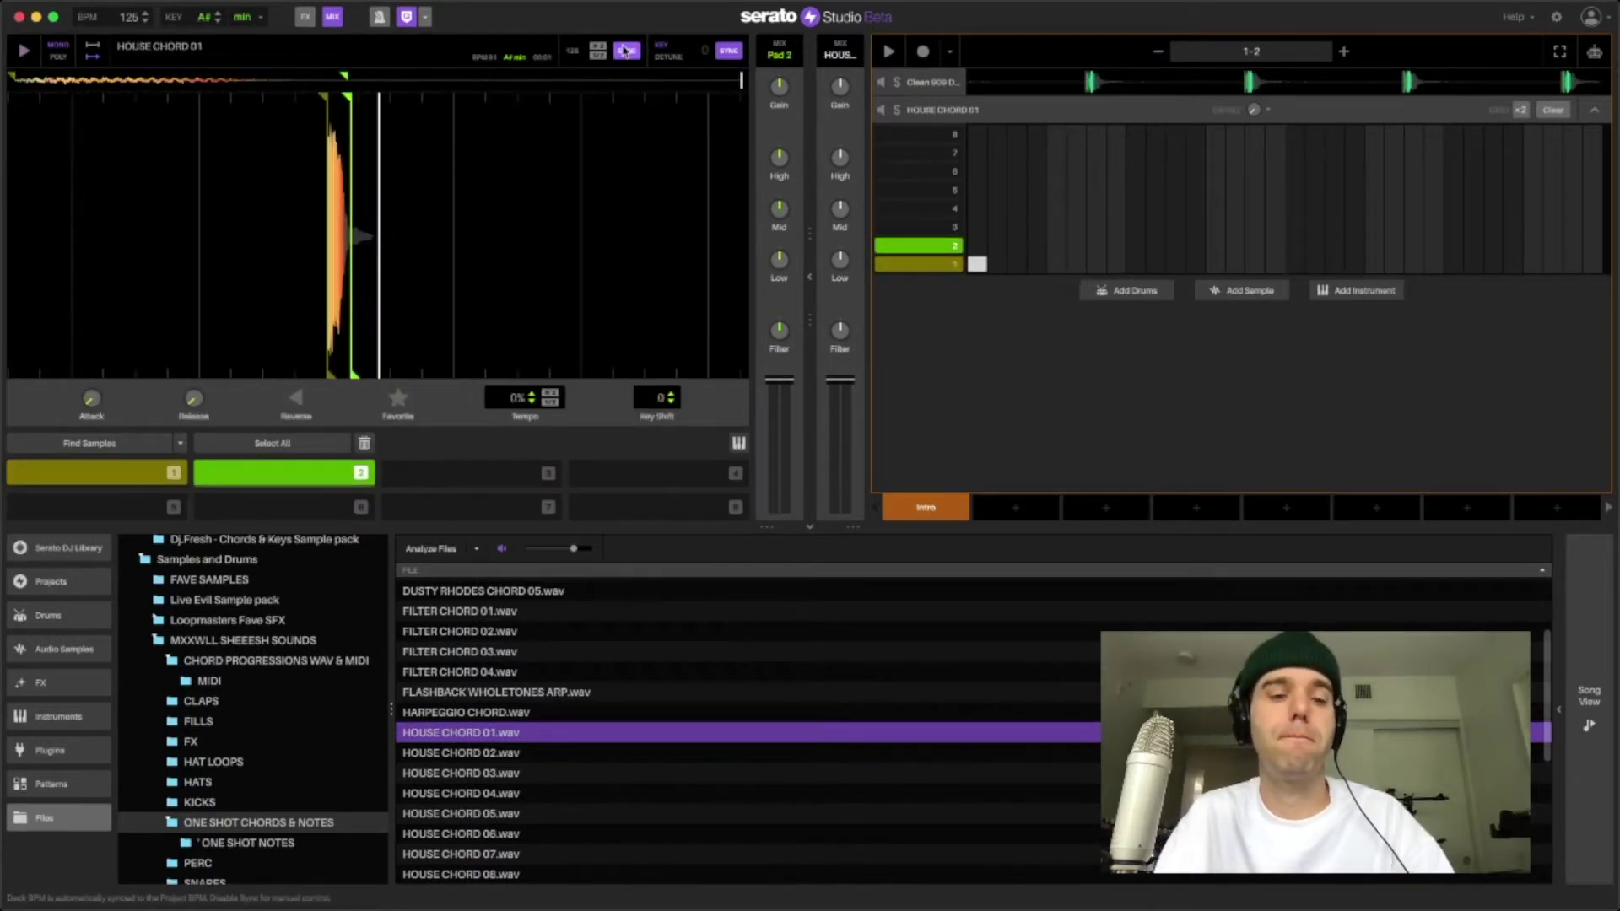
left_click(304, 479, "shift")
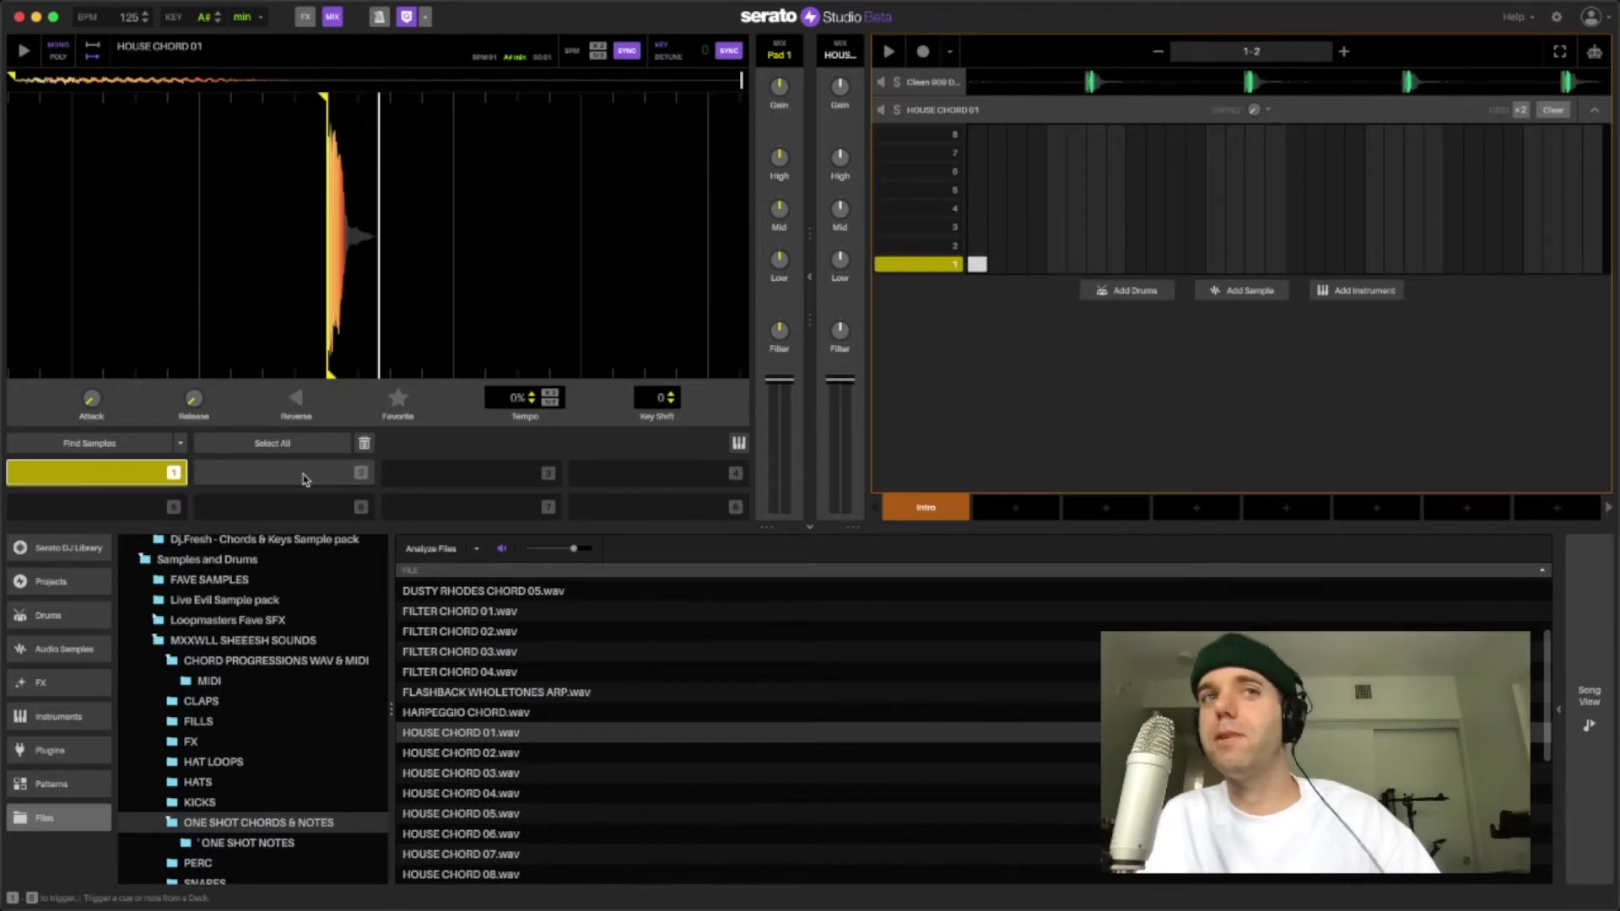
Audition HARPEGGIO CHORD, HOUSE CHORD 07 through 10 and PENTATONIC DRONE for further chord options.
left_click(450, 714)
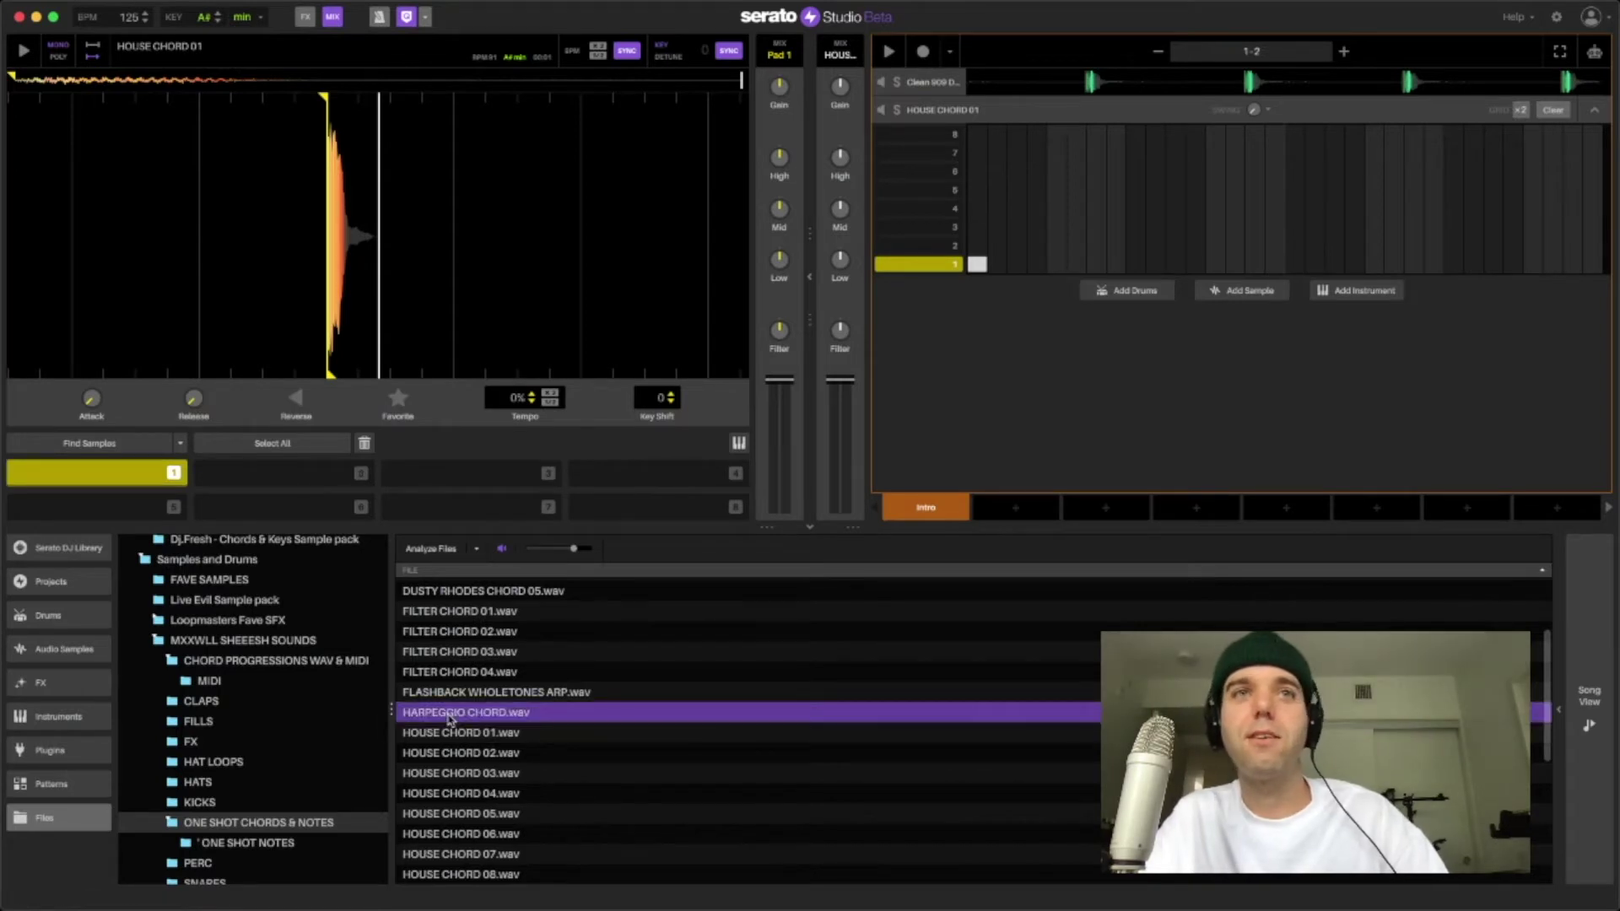
scroll(454, 835, "down", 3)
left_click(454, 836)
left_click(456, 861)
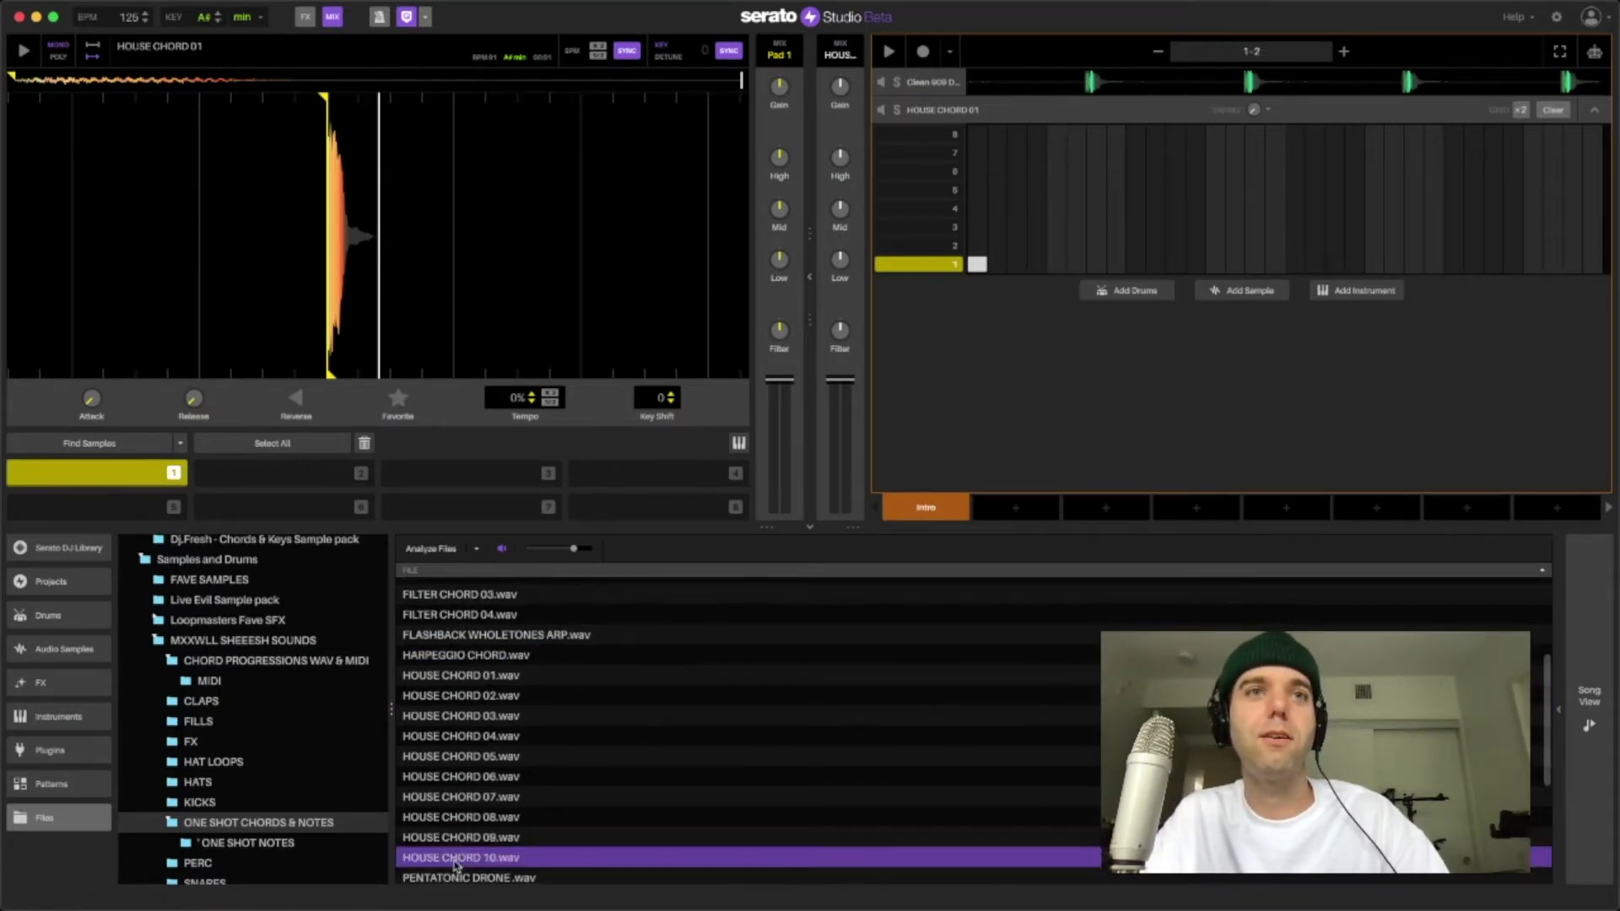
left_click(453, 817)
scroll(453, 816, "down", 2)
left_click(453, 826)
left_click(451, 747)
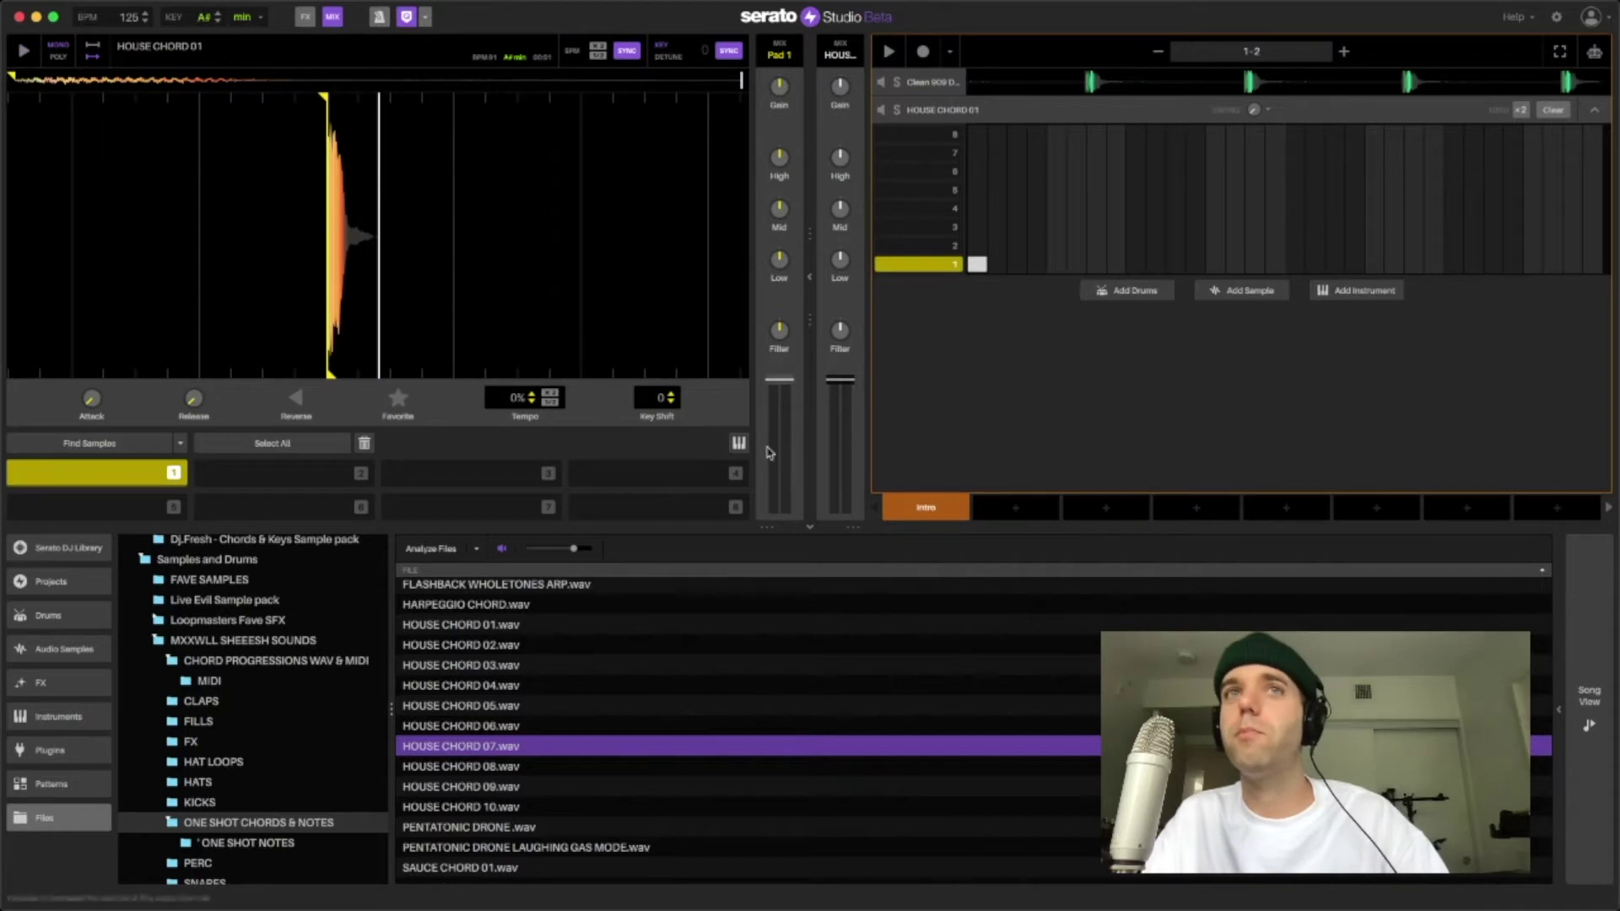
Turn on keyboard mode for HOUSE CHORD 01, play the chord at different pitches in key and lower the octave.
left_click(739, 444)
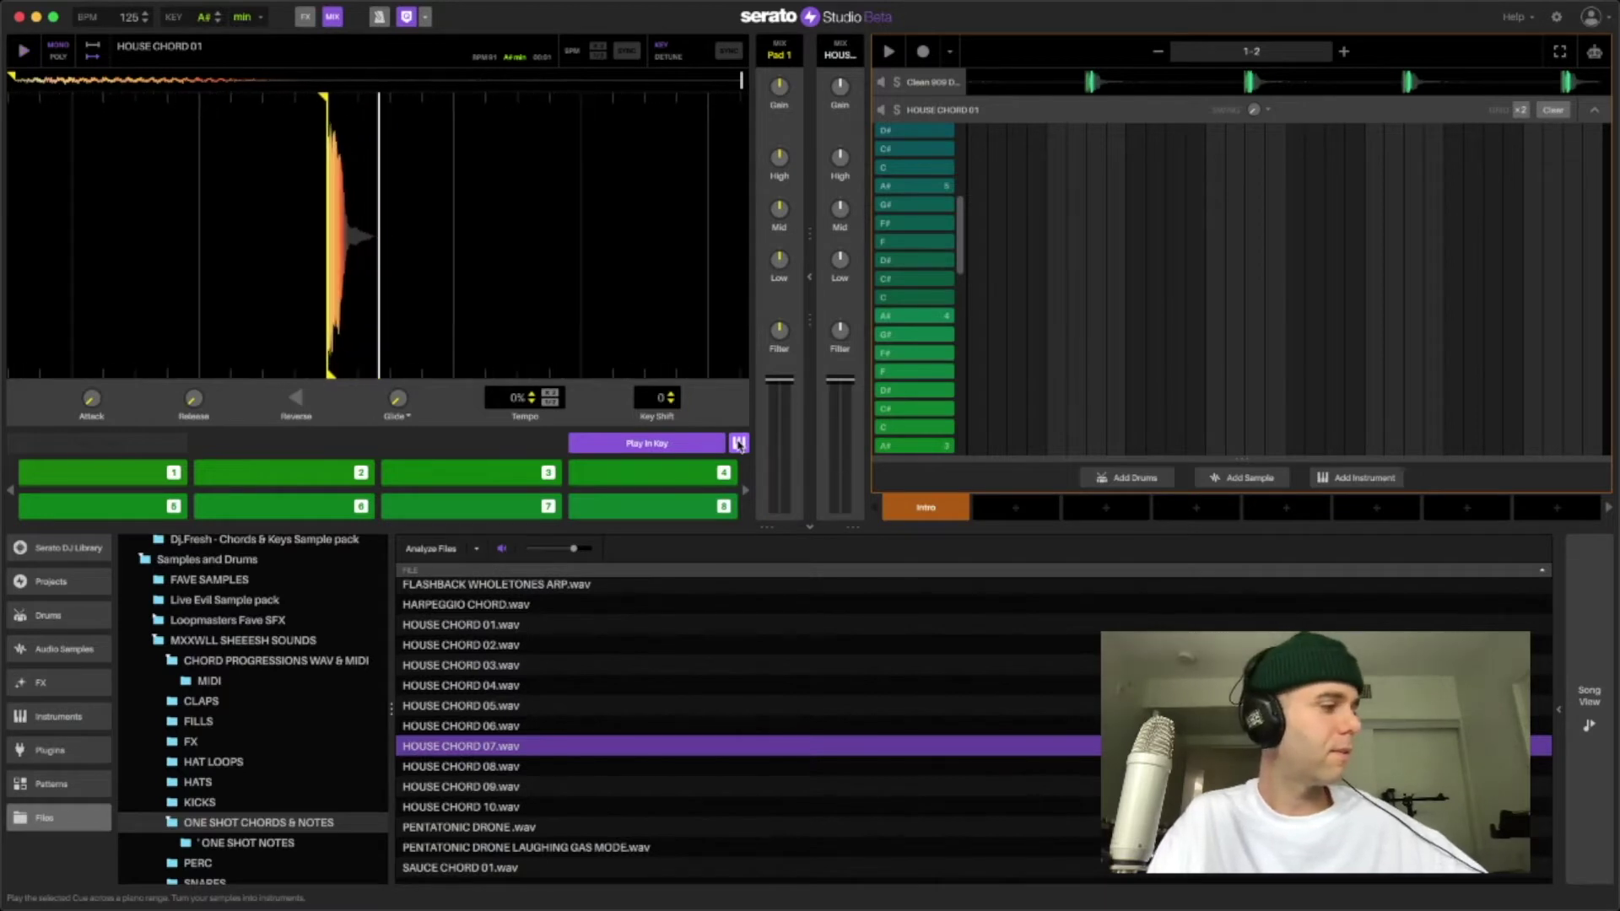
key("a")
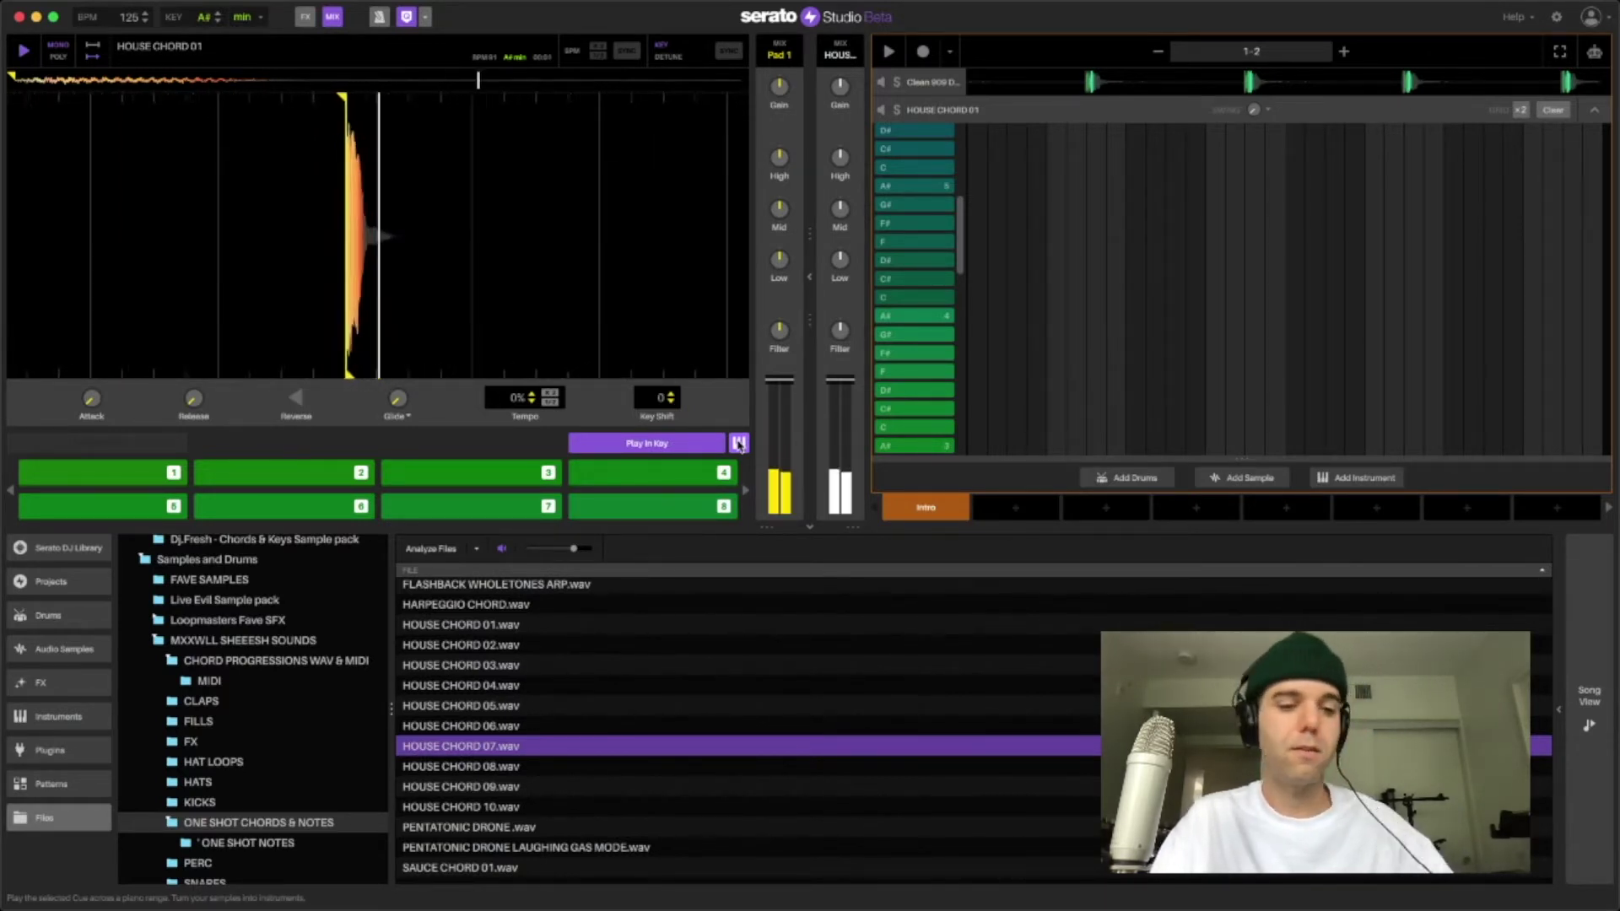
key("a")
key("z")
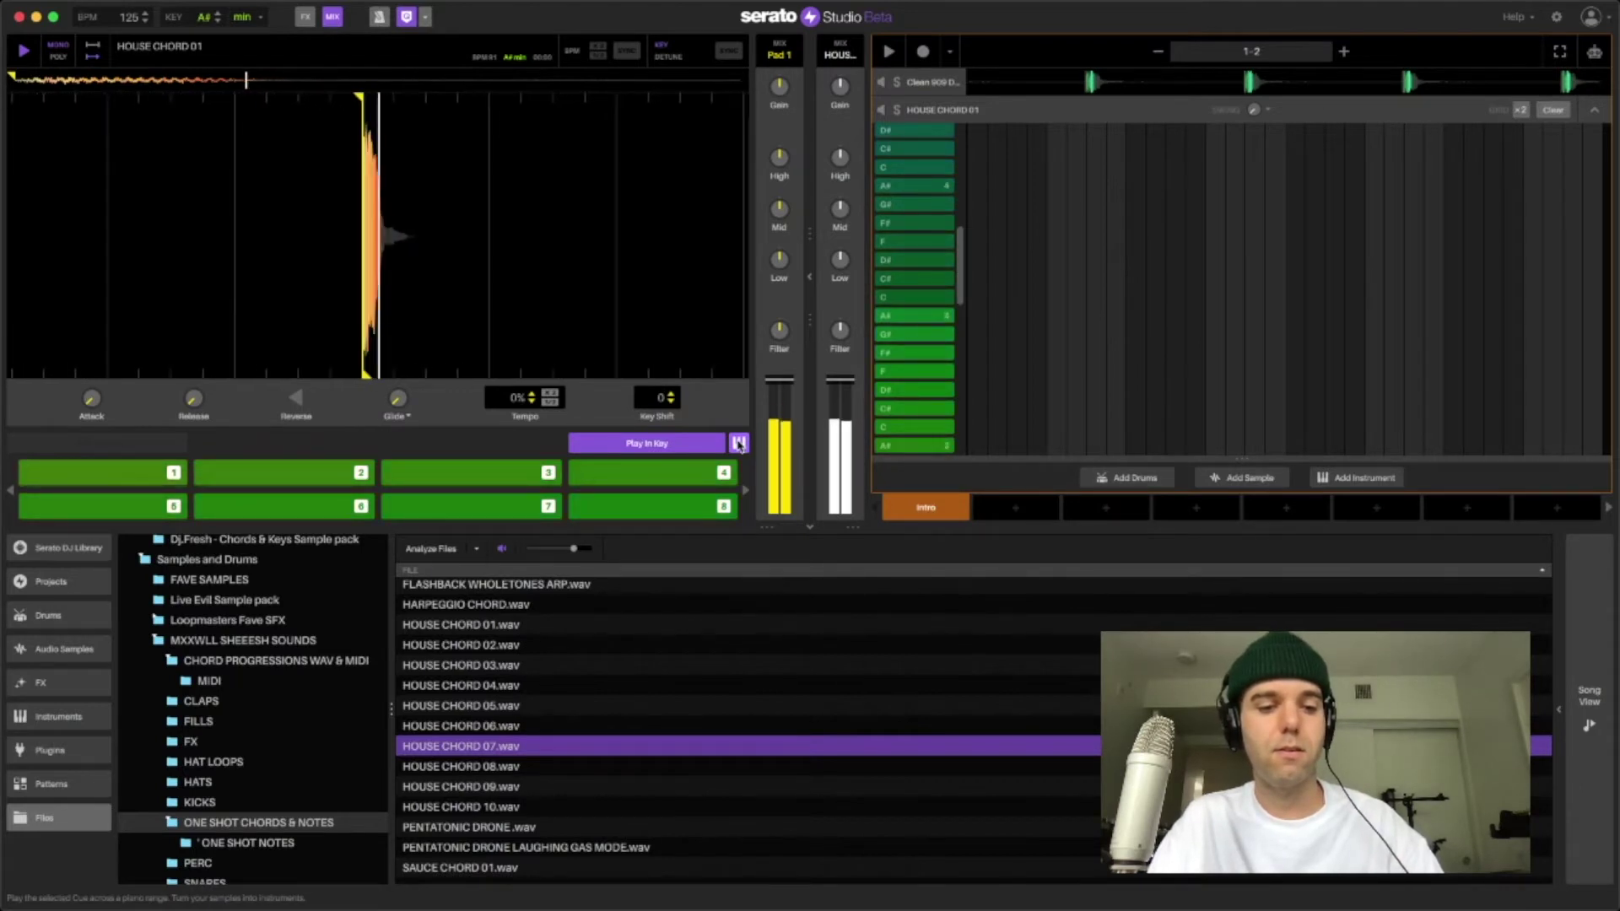
key("a")
key("a")
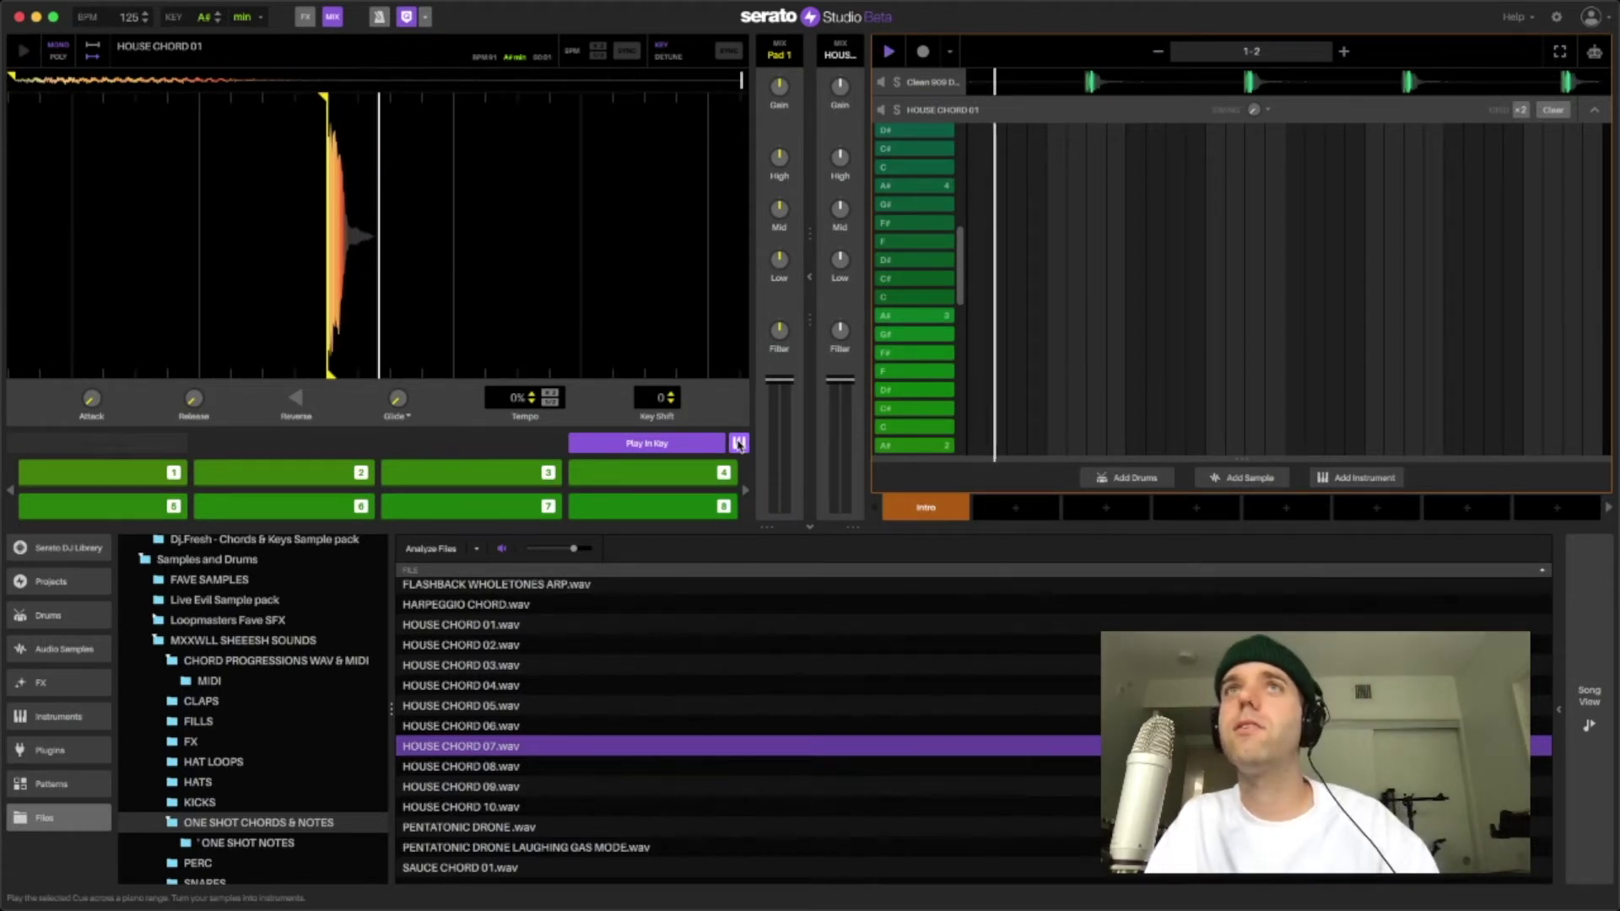
Play HOUSE CHORD 01 in key over the running clap pattern and stop playback.
key("a")
key("a")
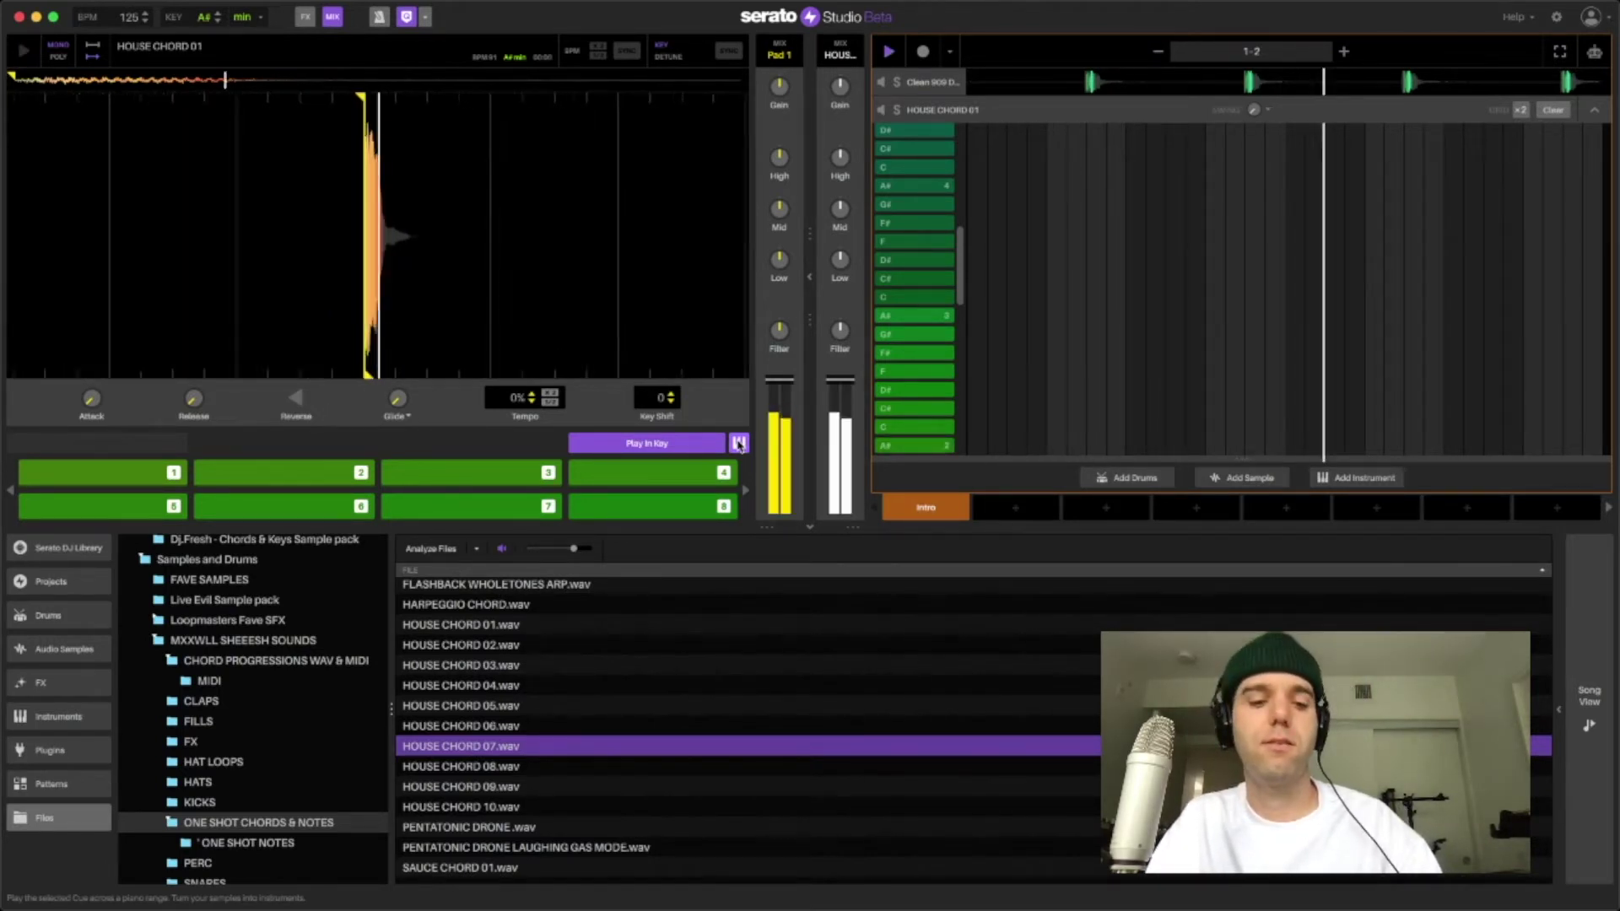
key("a")
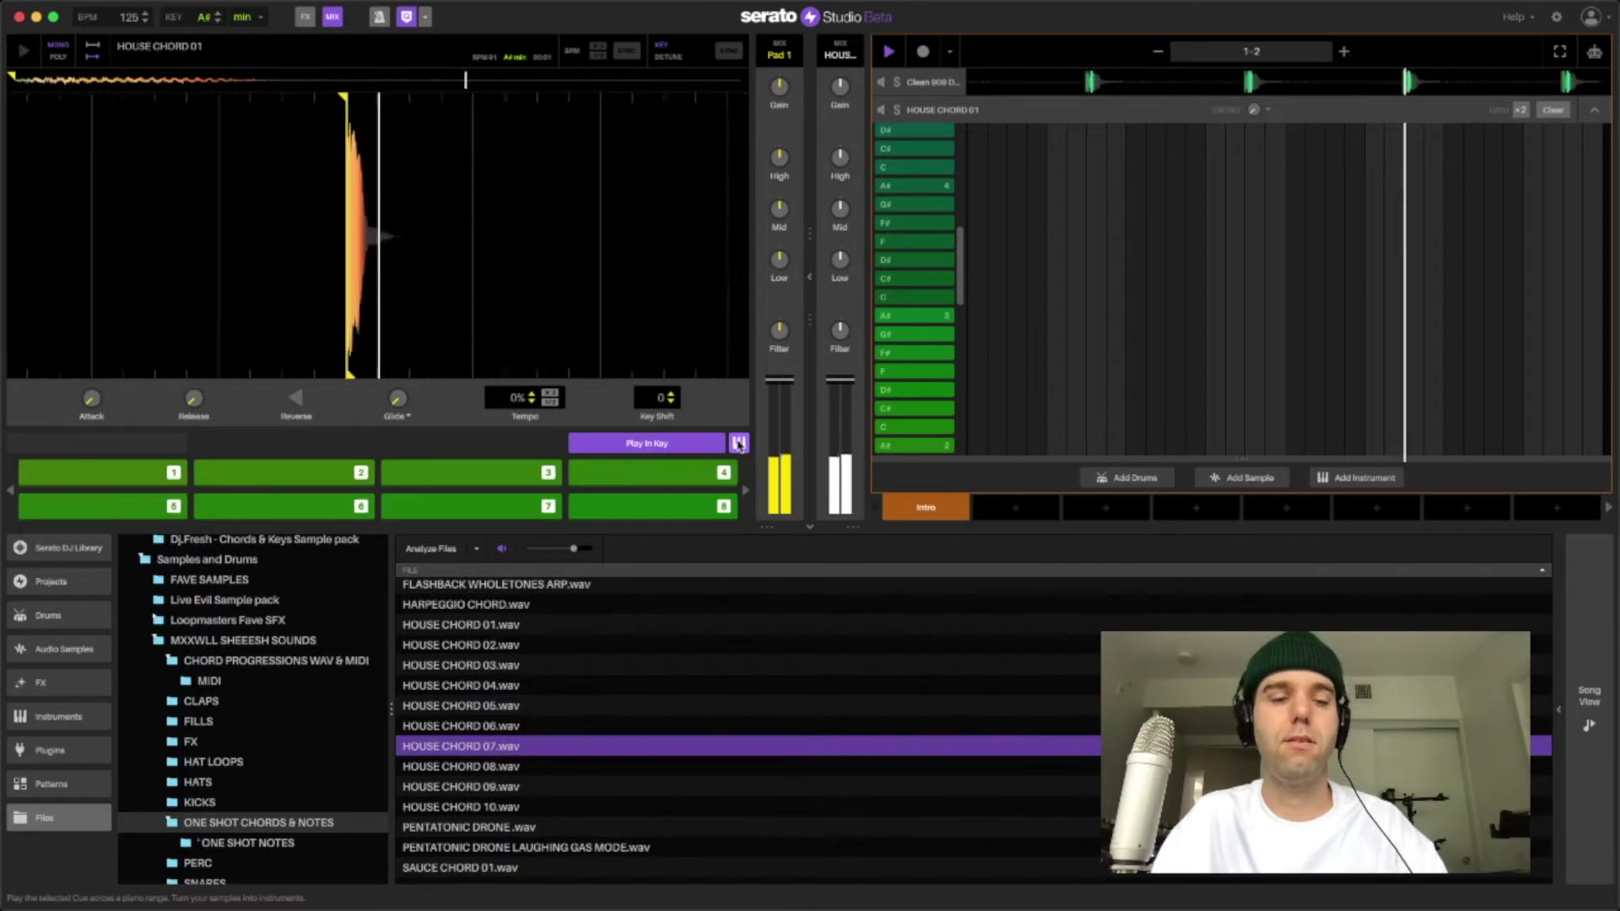
key("space")
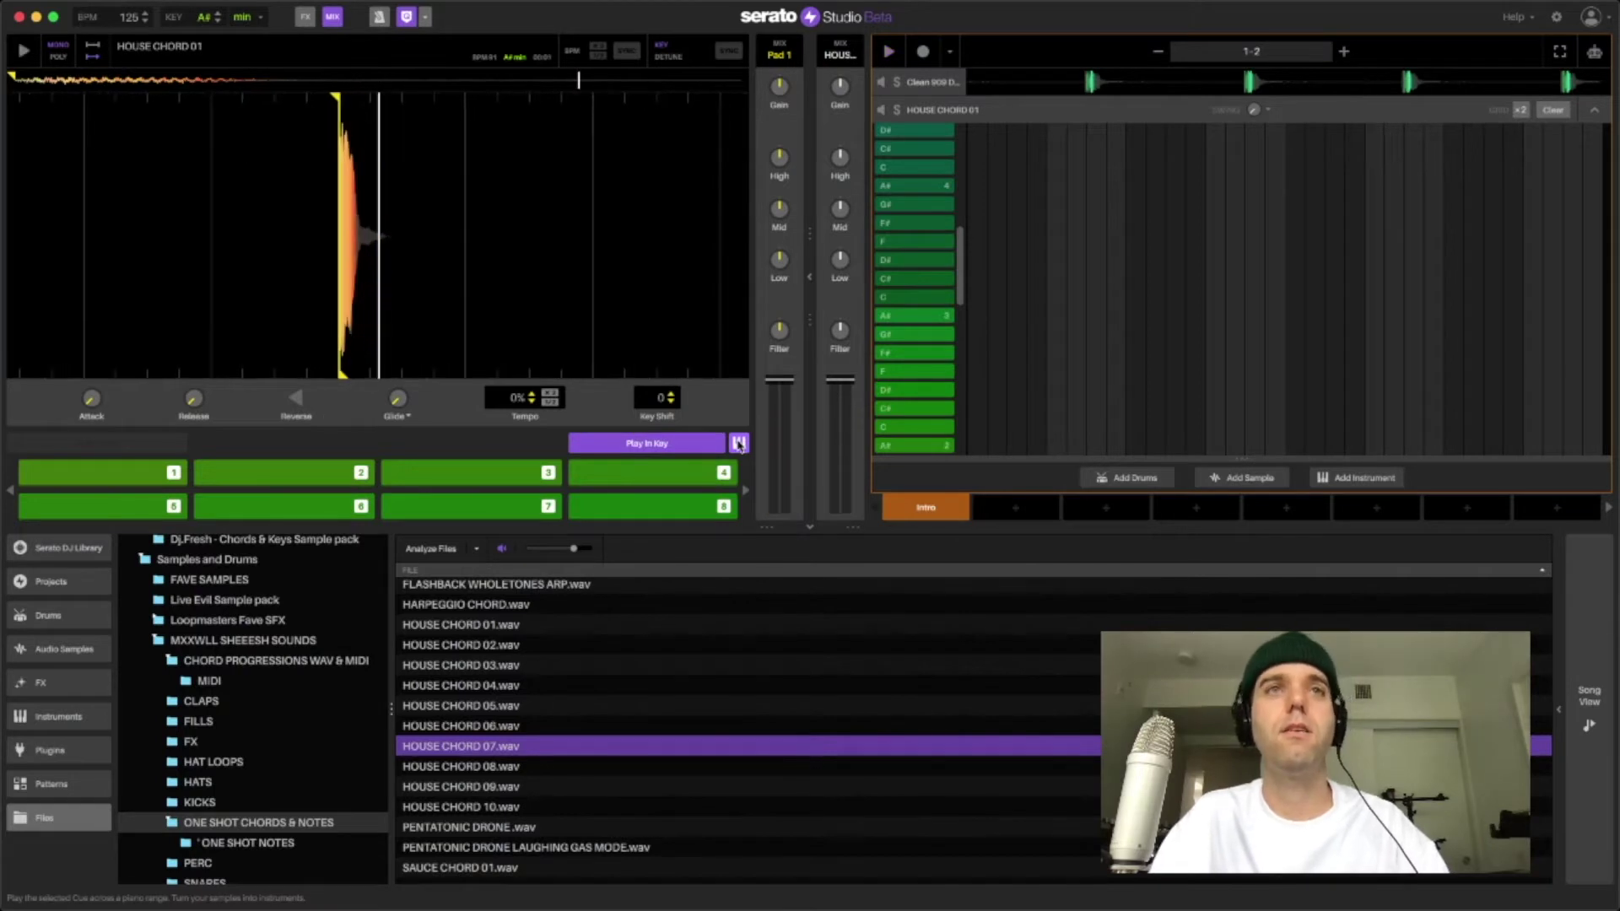
Audition PENTATONIC DRONE, the SAUCE CHORD samples and SPACEY ARP 01 in the one-shot folder.
left_click(453, 826)
scroll(453, 825, "down", 1)
left_click(455, 818)
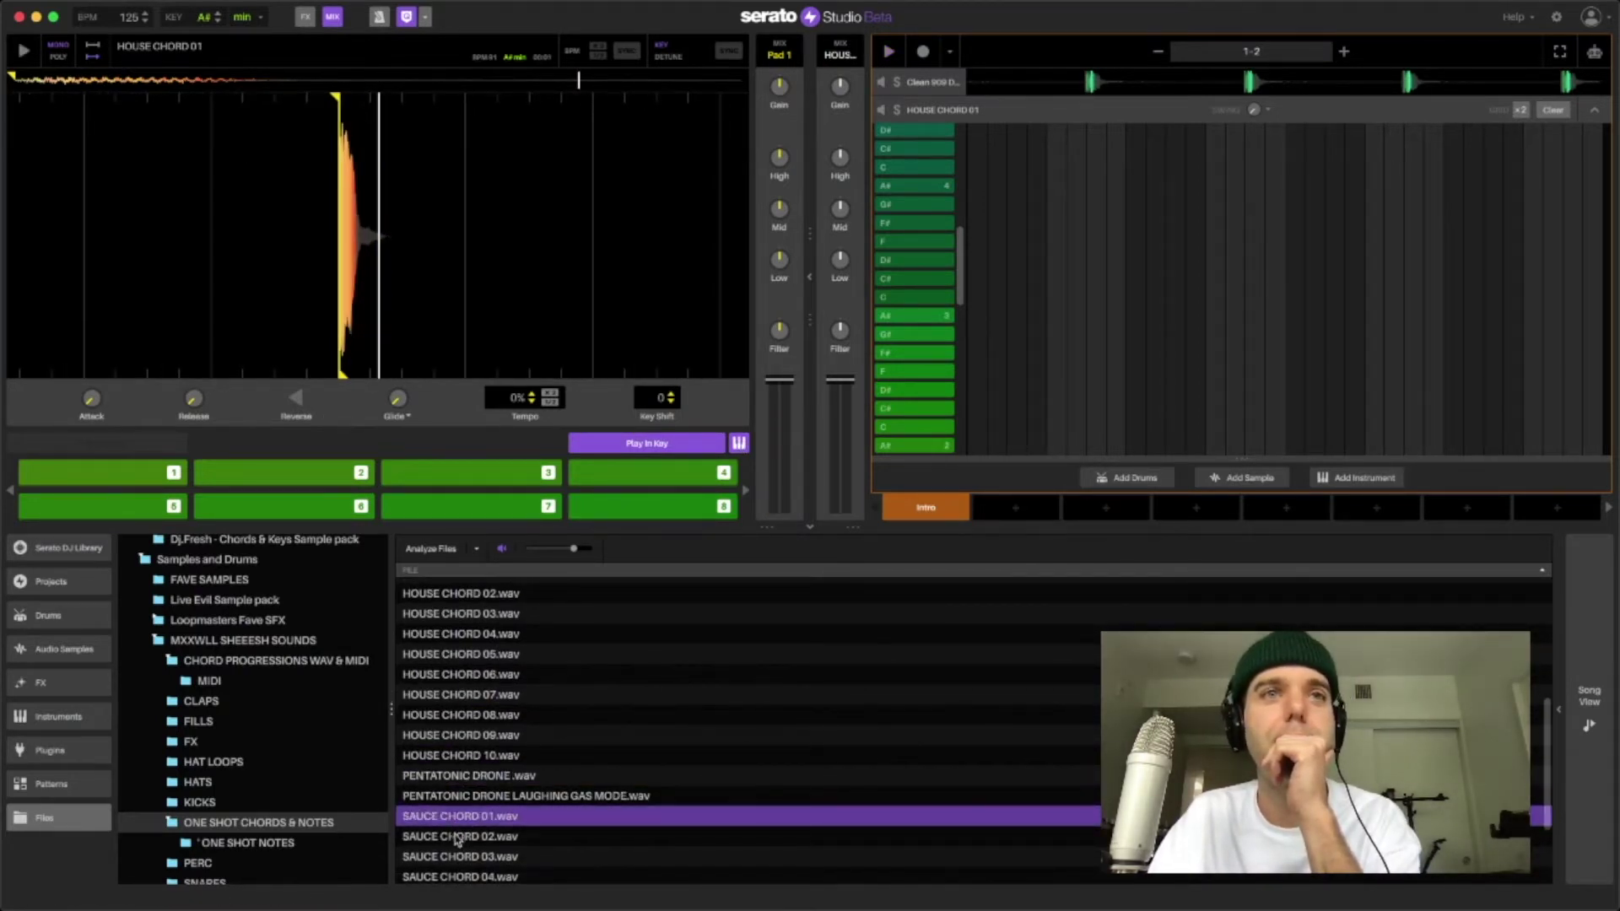
key("Down")
key("Down")
key("Down")
key("Down")
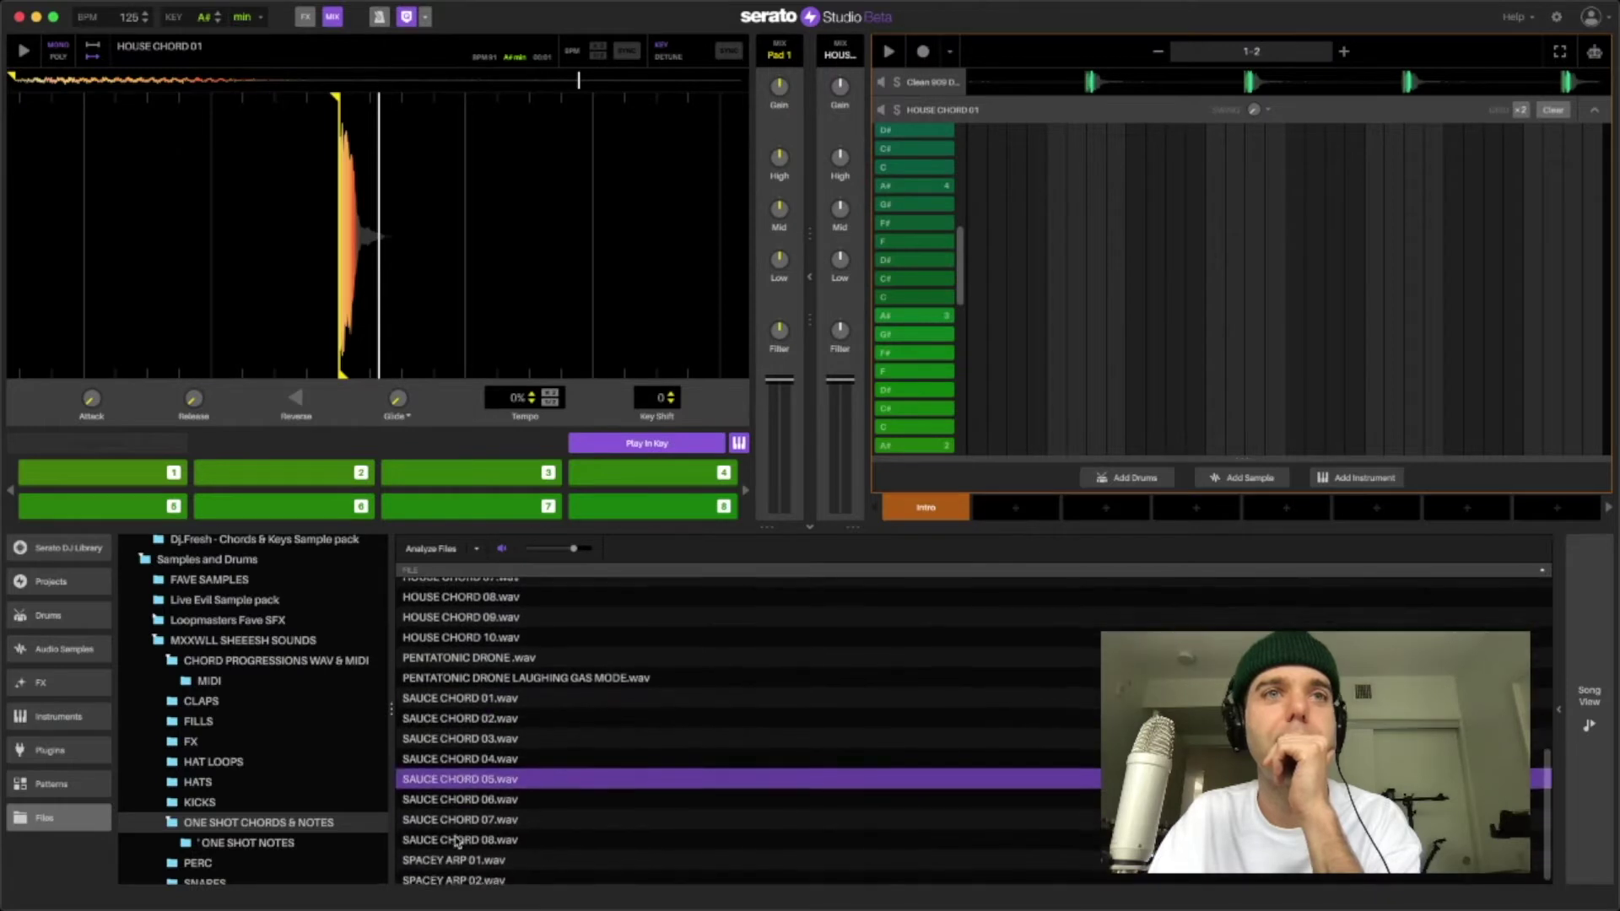
left_click(442, 859)
key("Up")
key("Up")
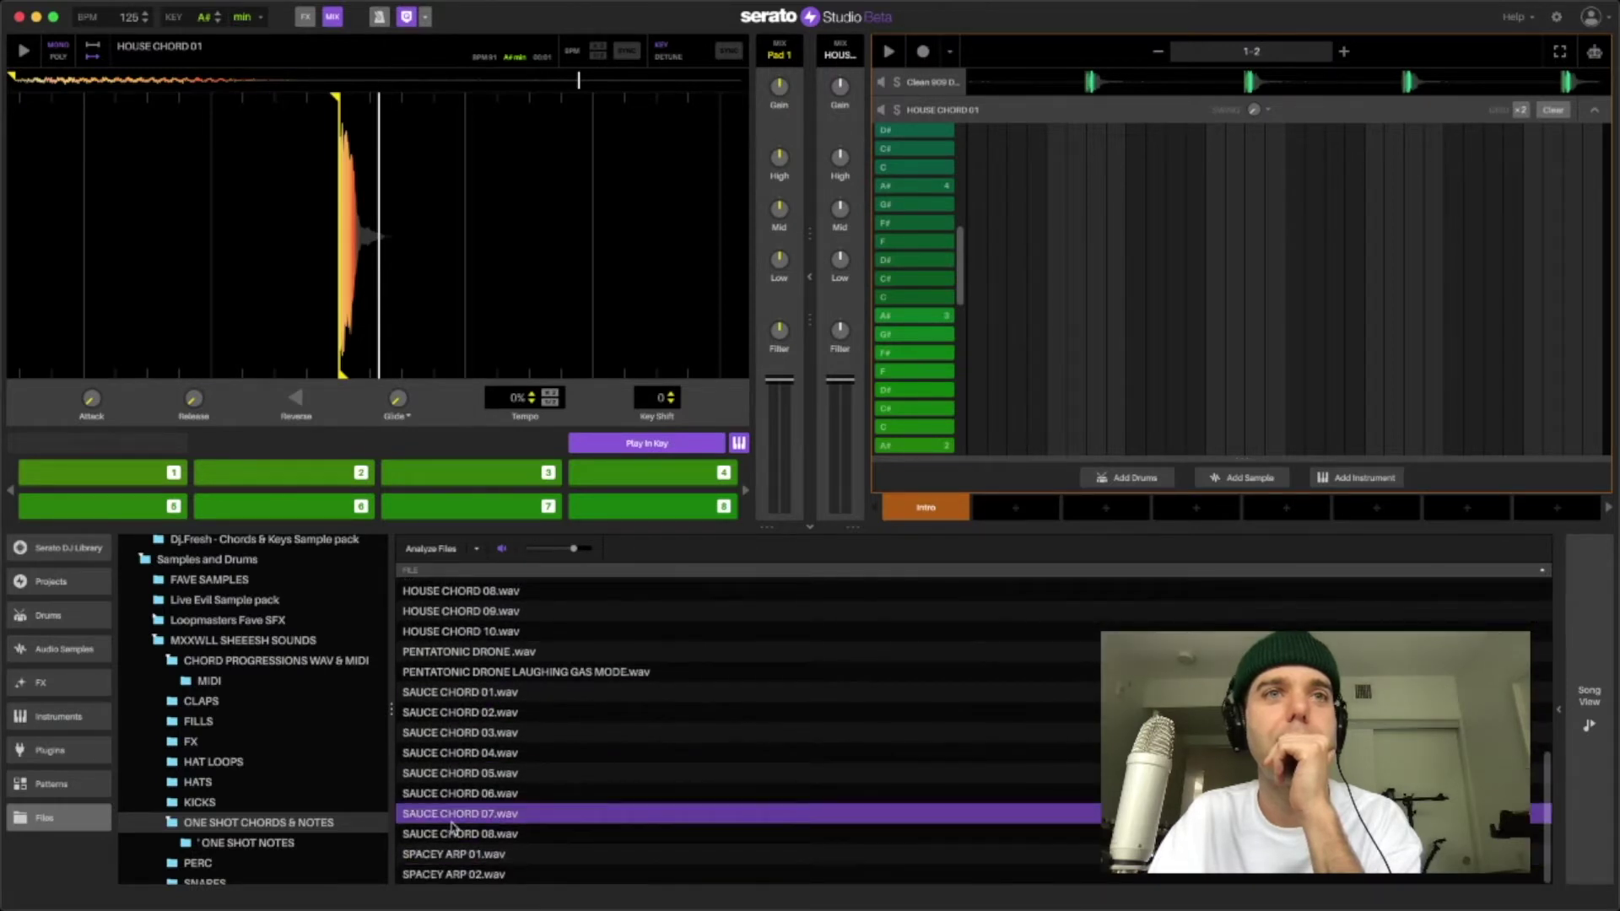
left_click(446, 857)
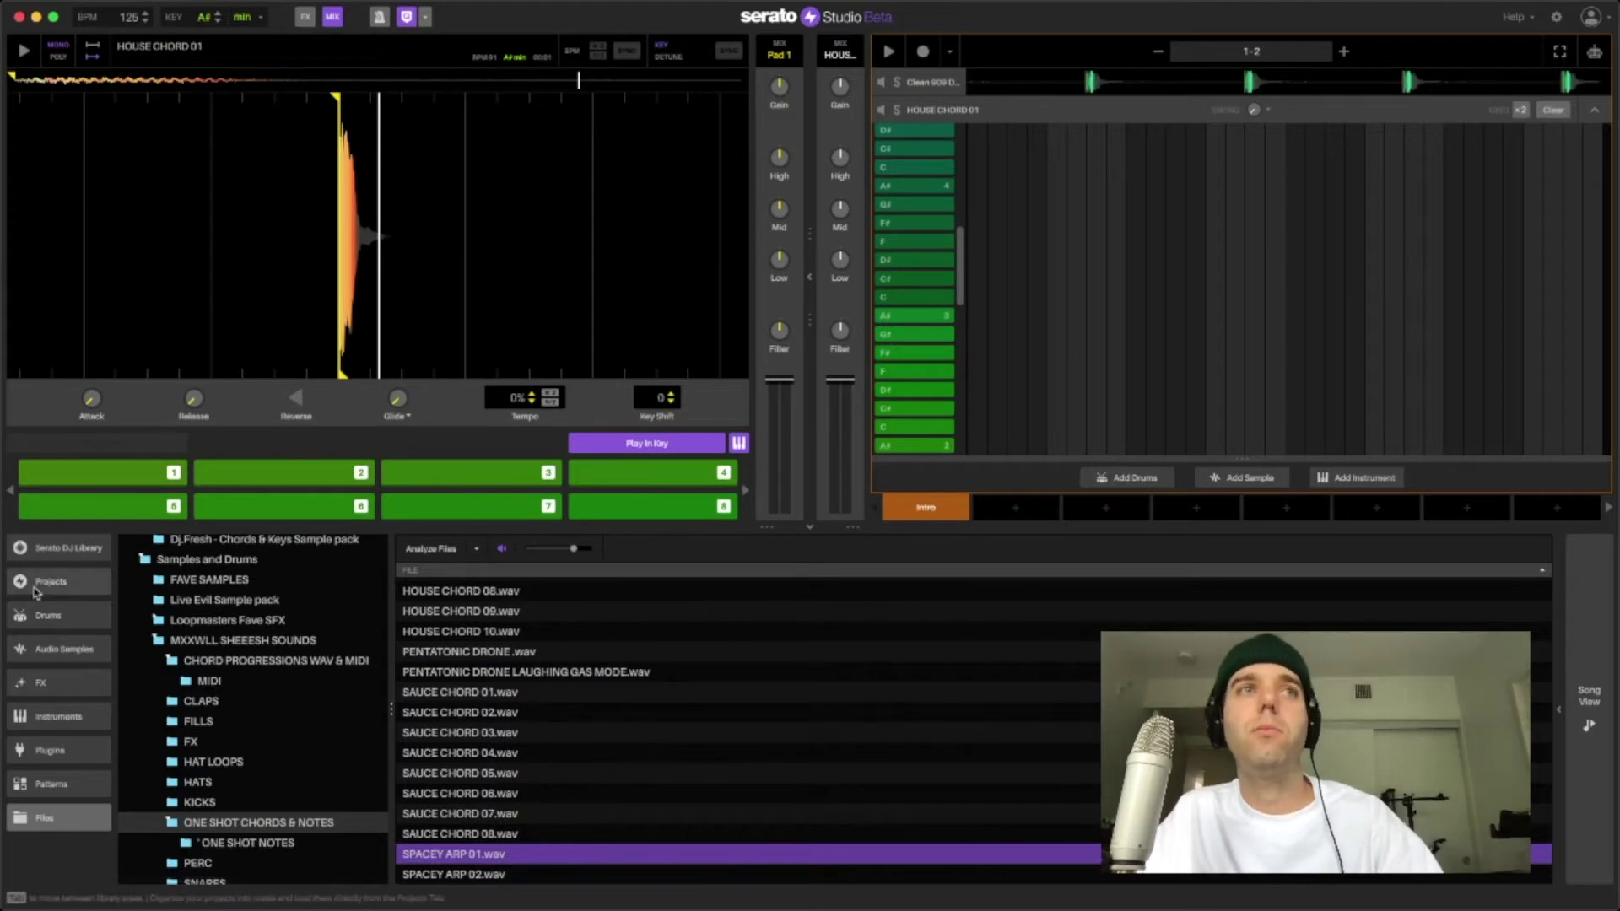
Browse the Mallets & Percussion instruments, try Anime Wet Percussion on a new instrument deck and replace it with Azimuth Percussion.
left_click(59, 718)
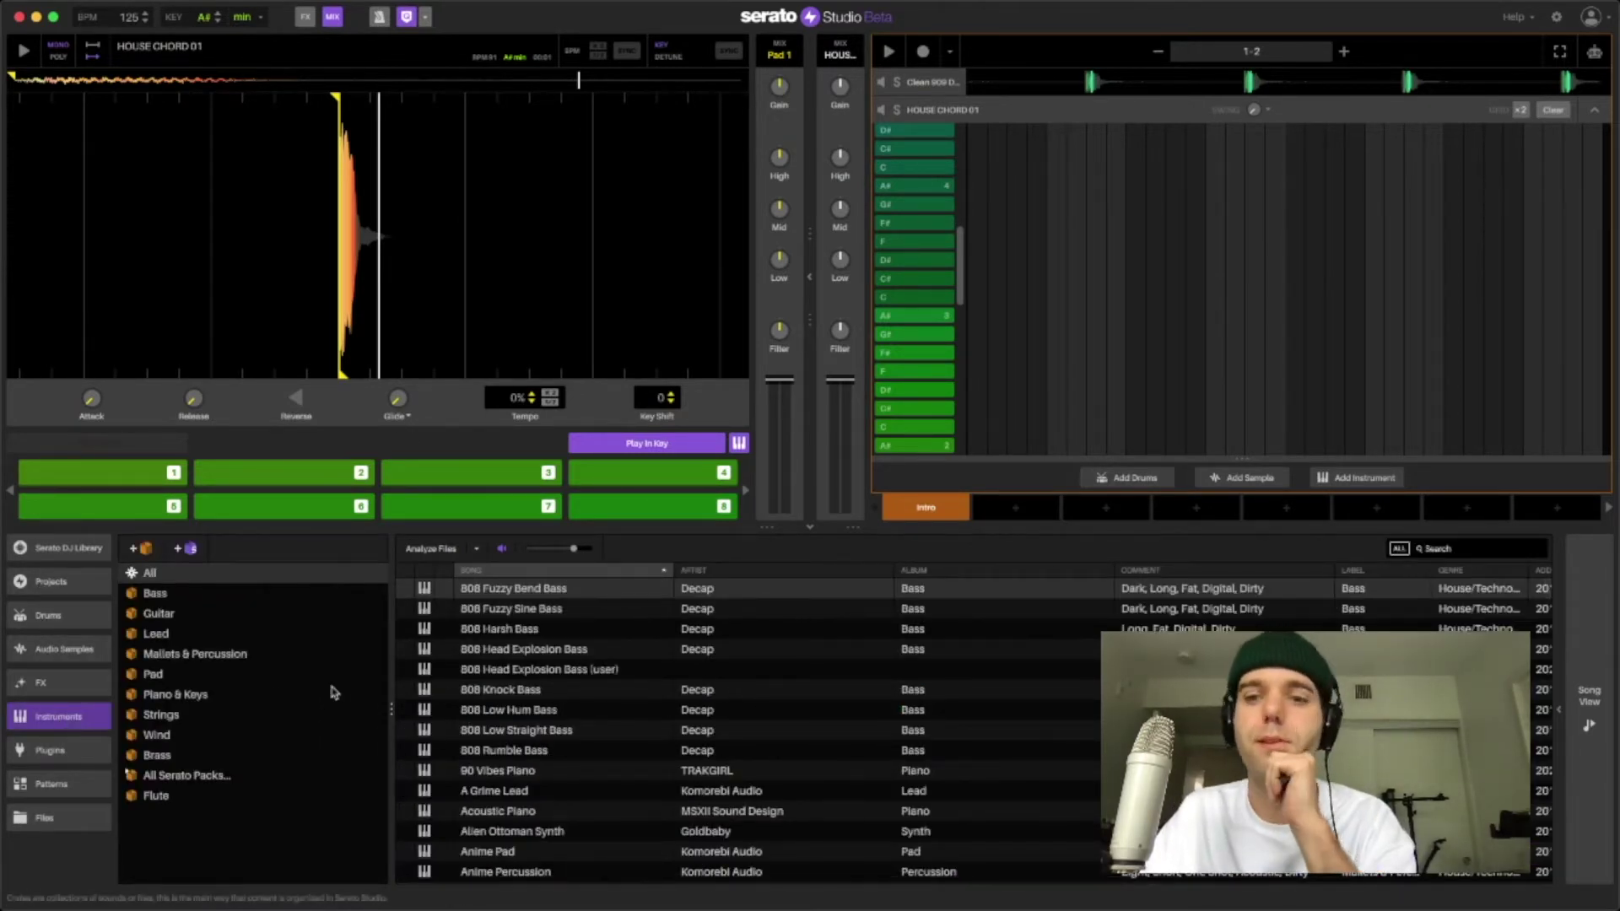
left_click(165, 654)
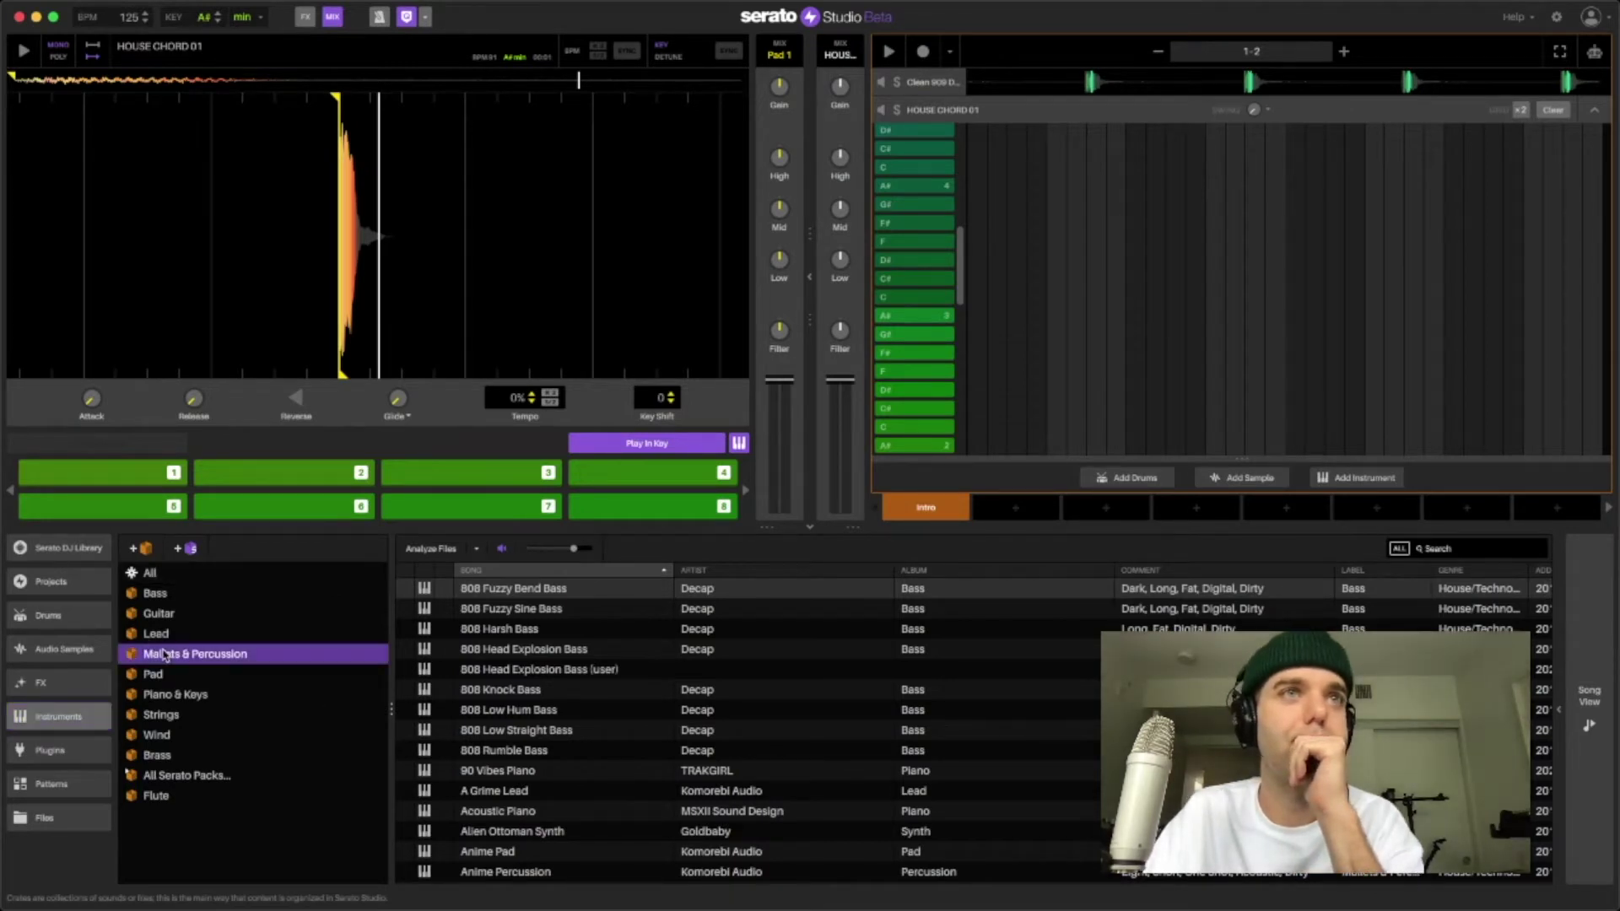
left_click_drag(507, 615, 422, 331)
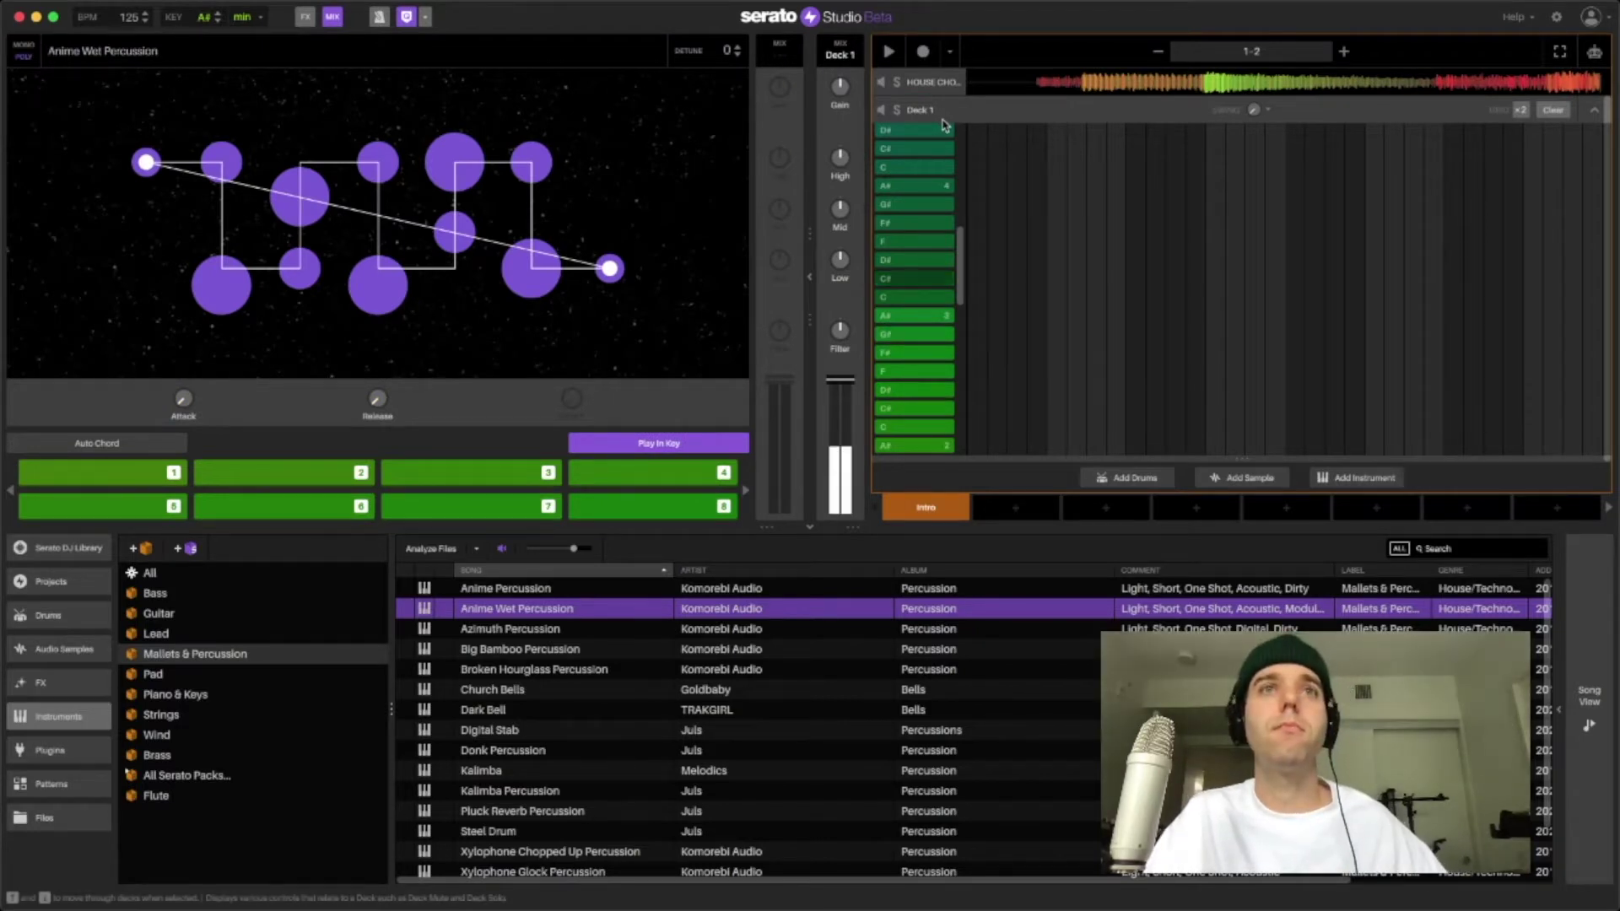
left_click_drag(508, 635, 397, 372)
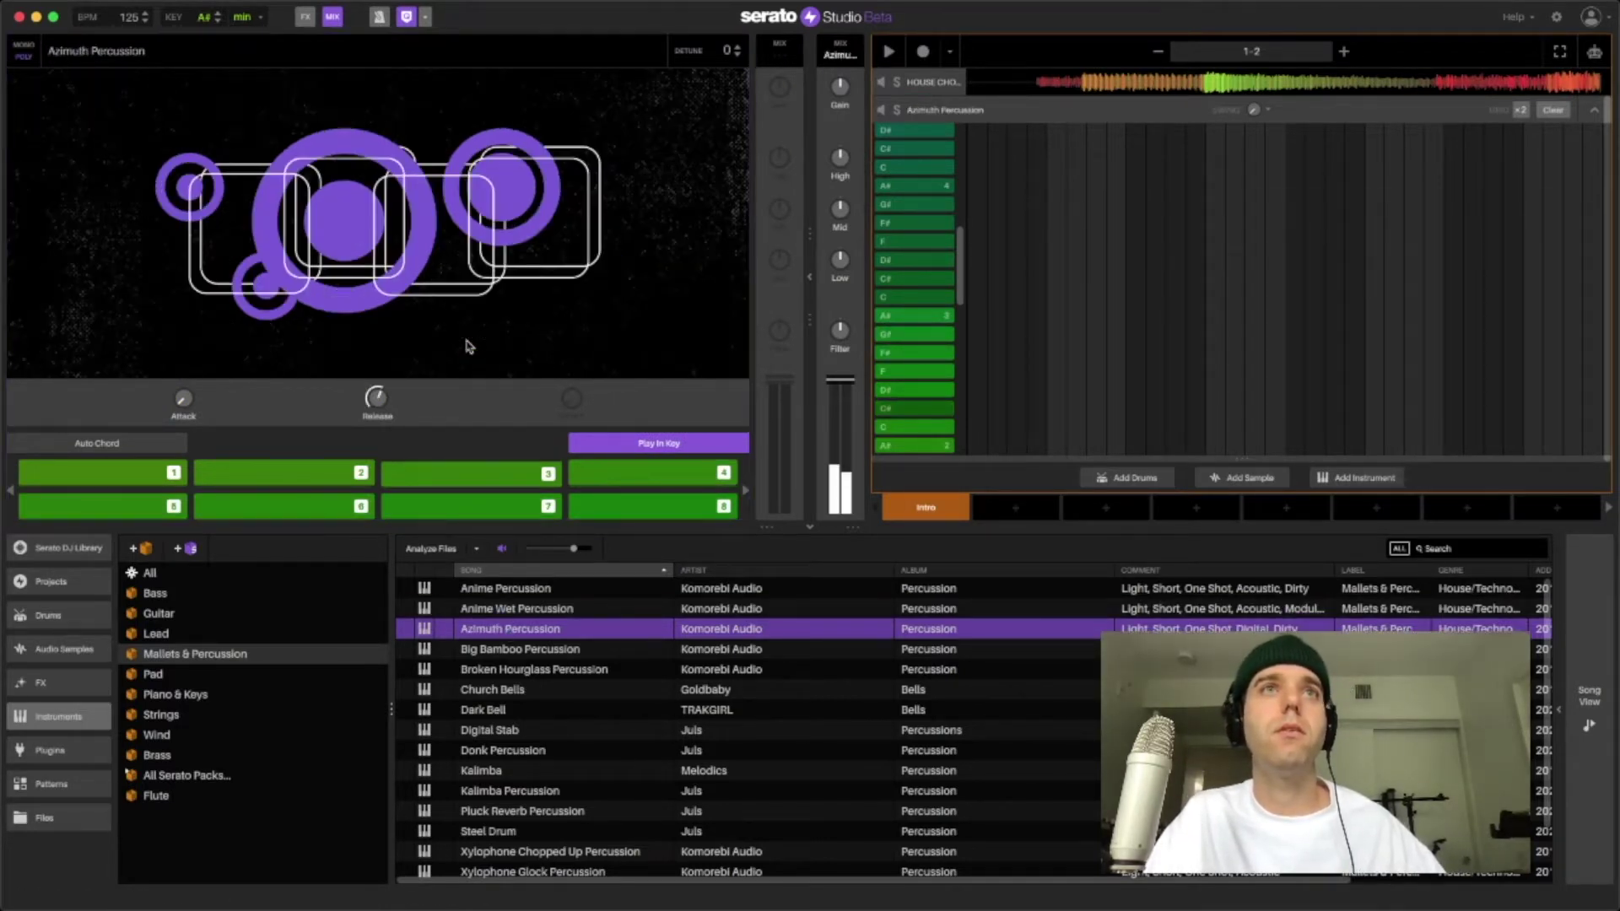
Turn on Auto Chord for Azimuth Percussion, set it to 4 notes and play the chords.
left_click(97, 443)
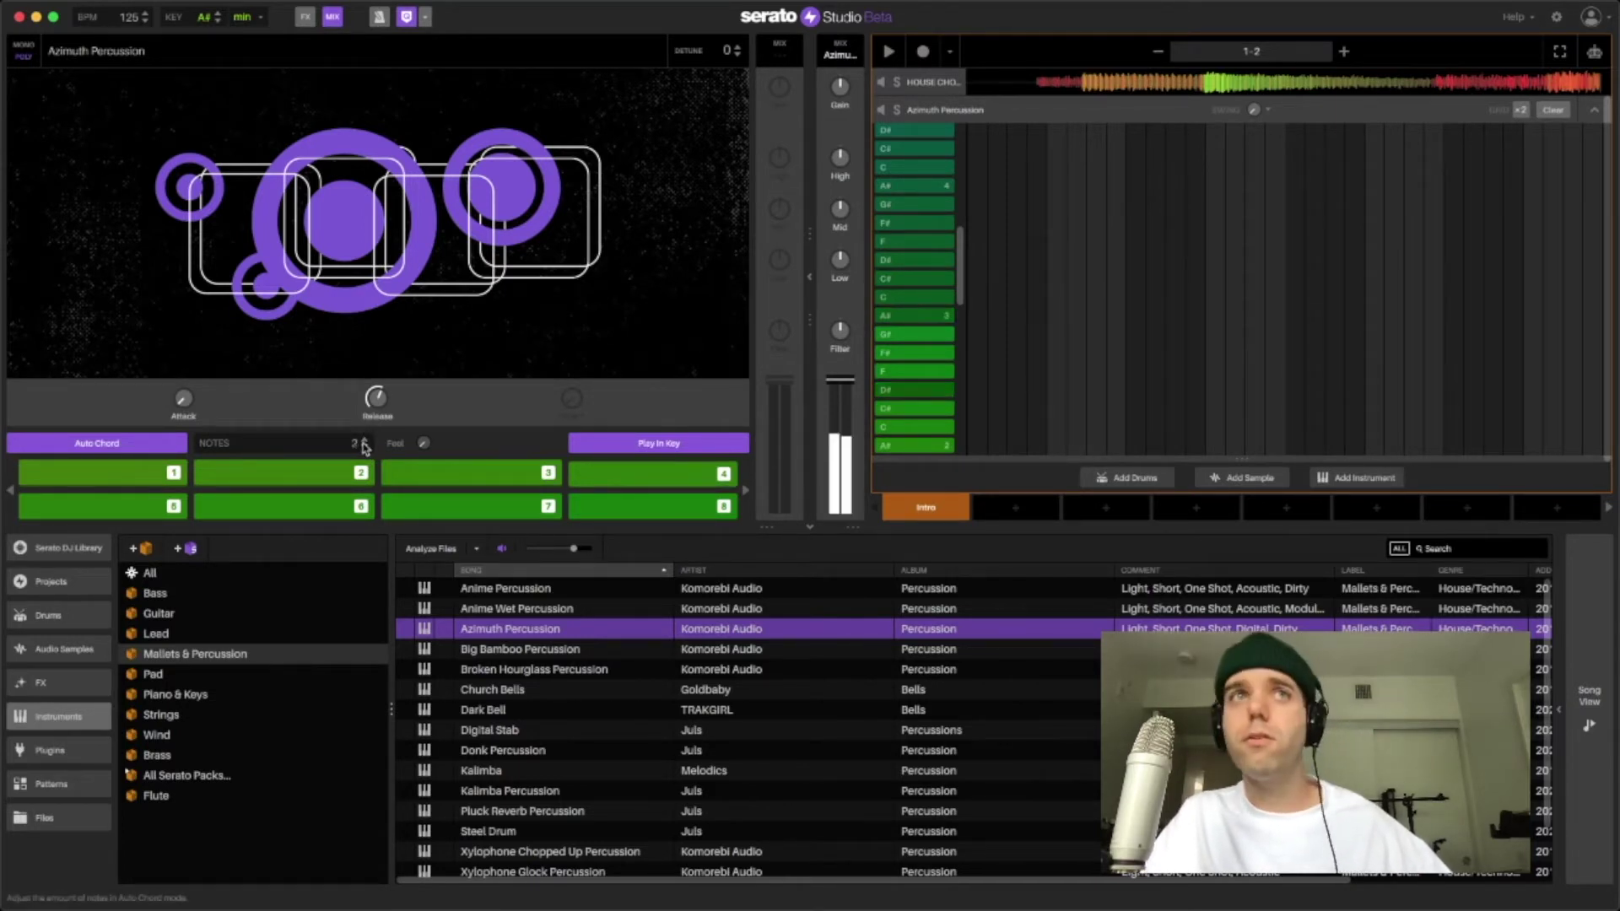
left_click(365, 441)
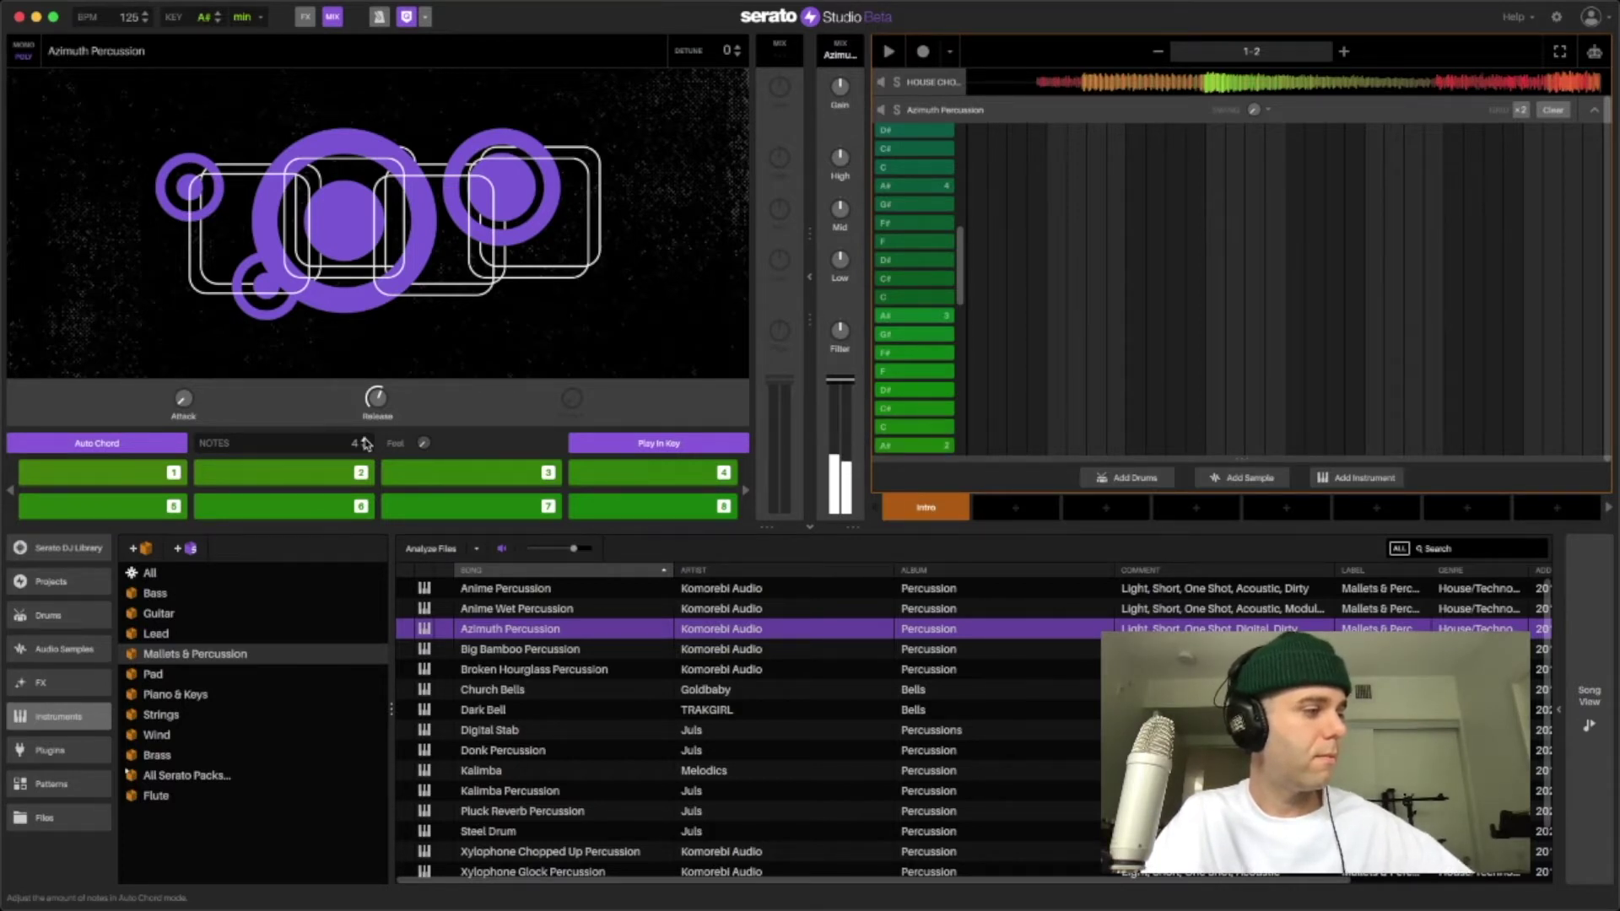
key("space")
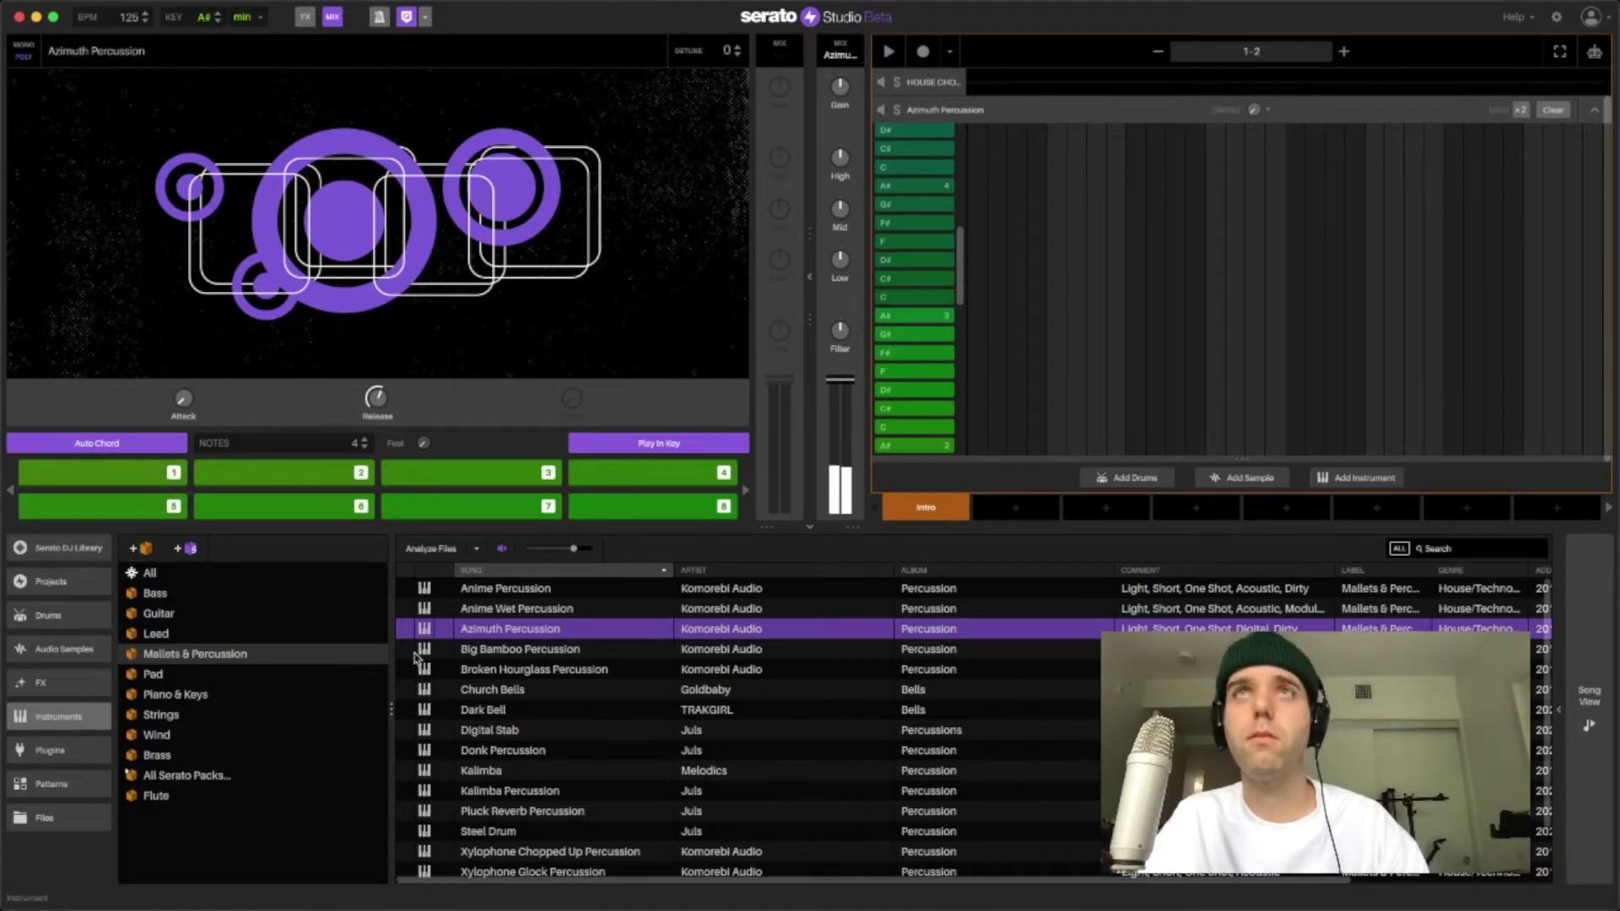
Try recording auto chords 4 and 3 on the Azimuth Percussion deck and discard the take.
left_click(922, 54)
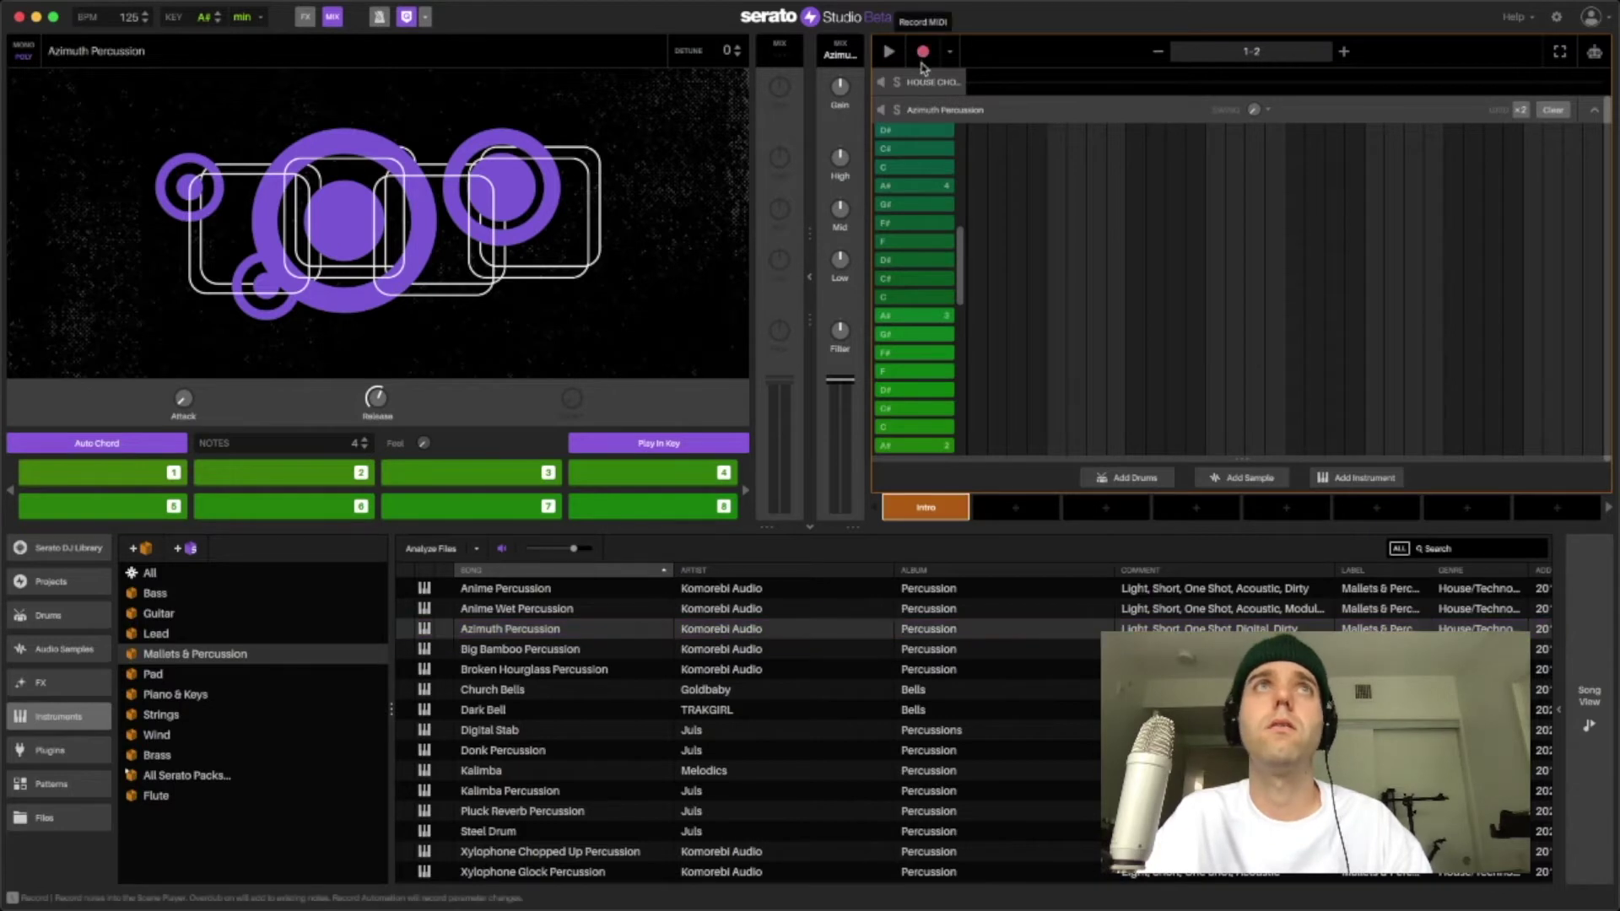
key("4")
key("3")
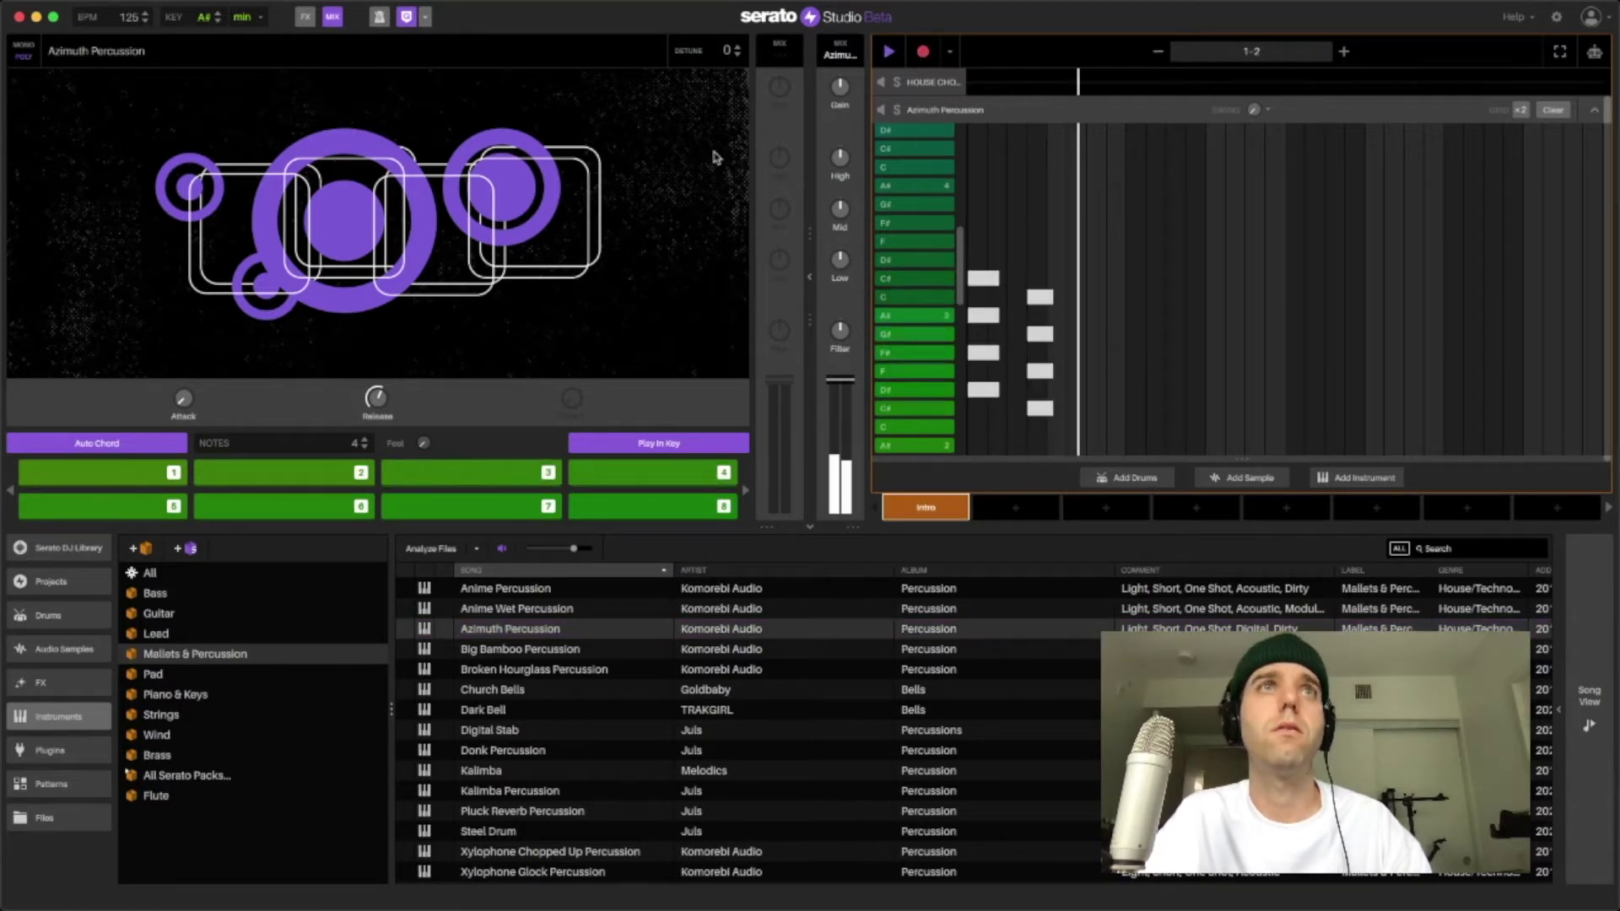
key("3")
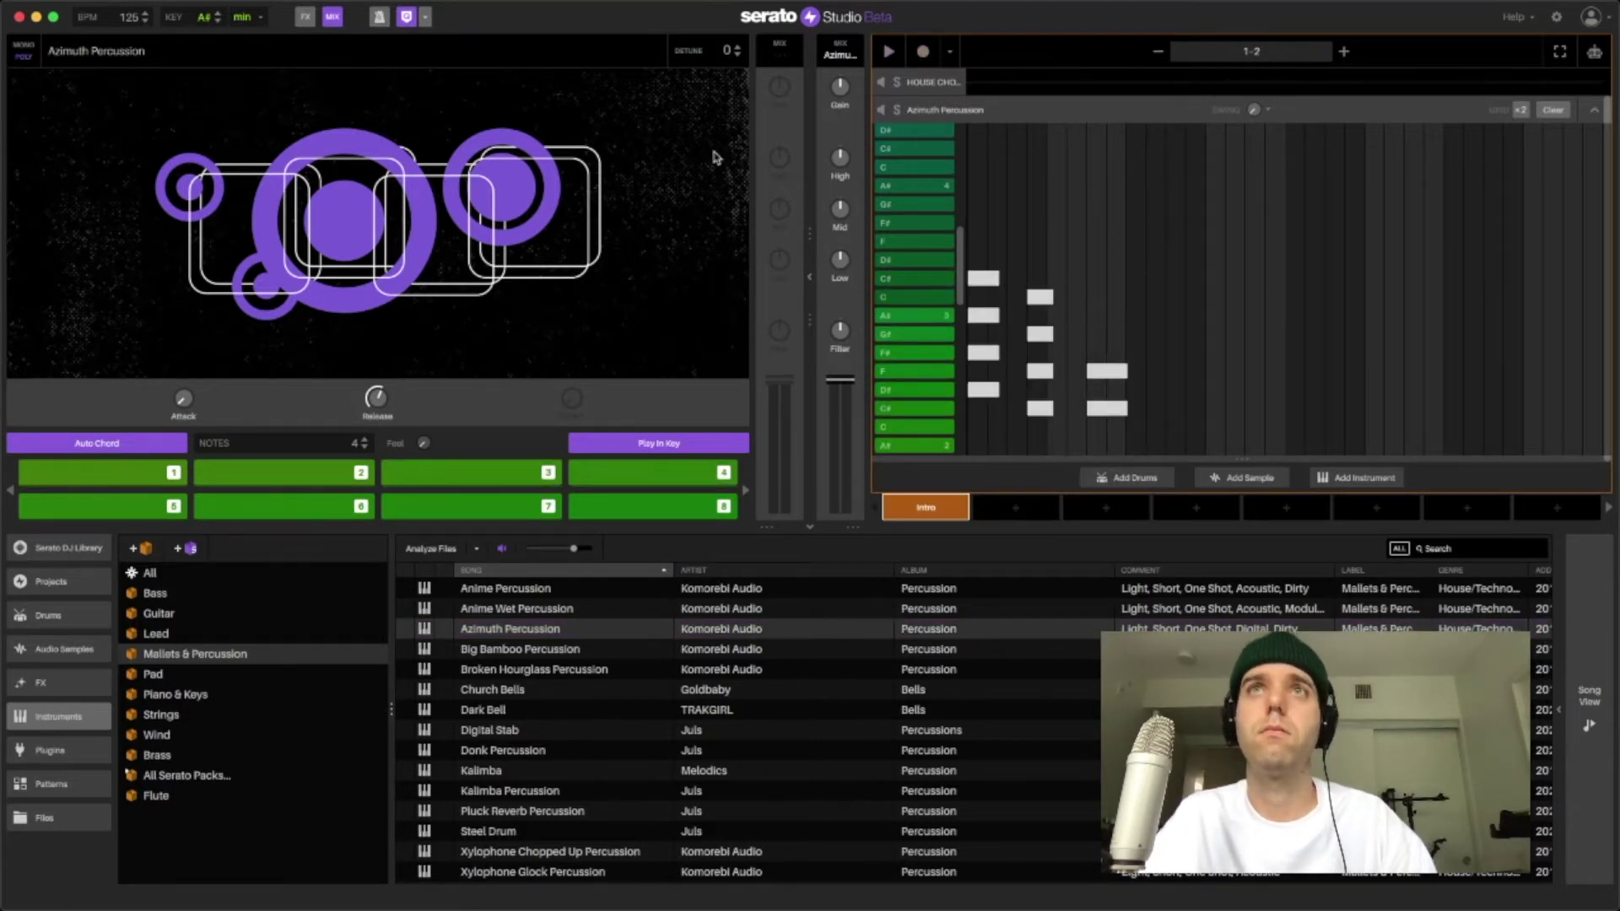
key("super+z")
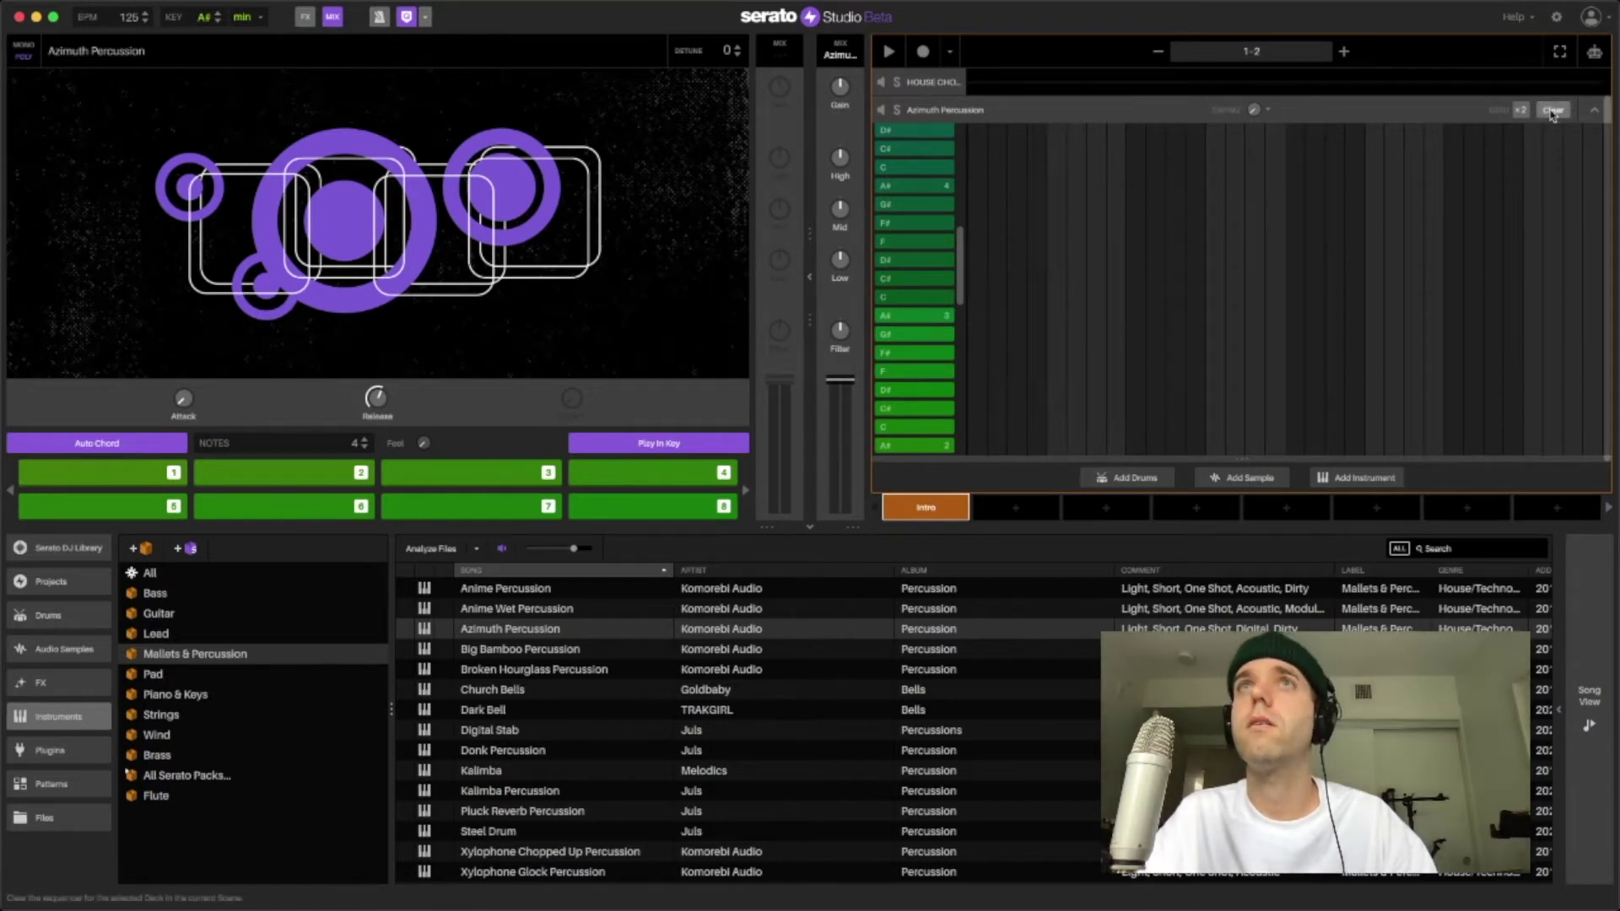
Try a fresh Azimuth Percussion recording with auto chord 3 played three times.
left_click(923, 53)
key("3")
key("3")
key("3")
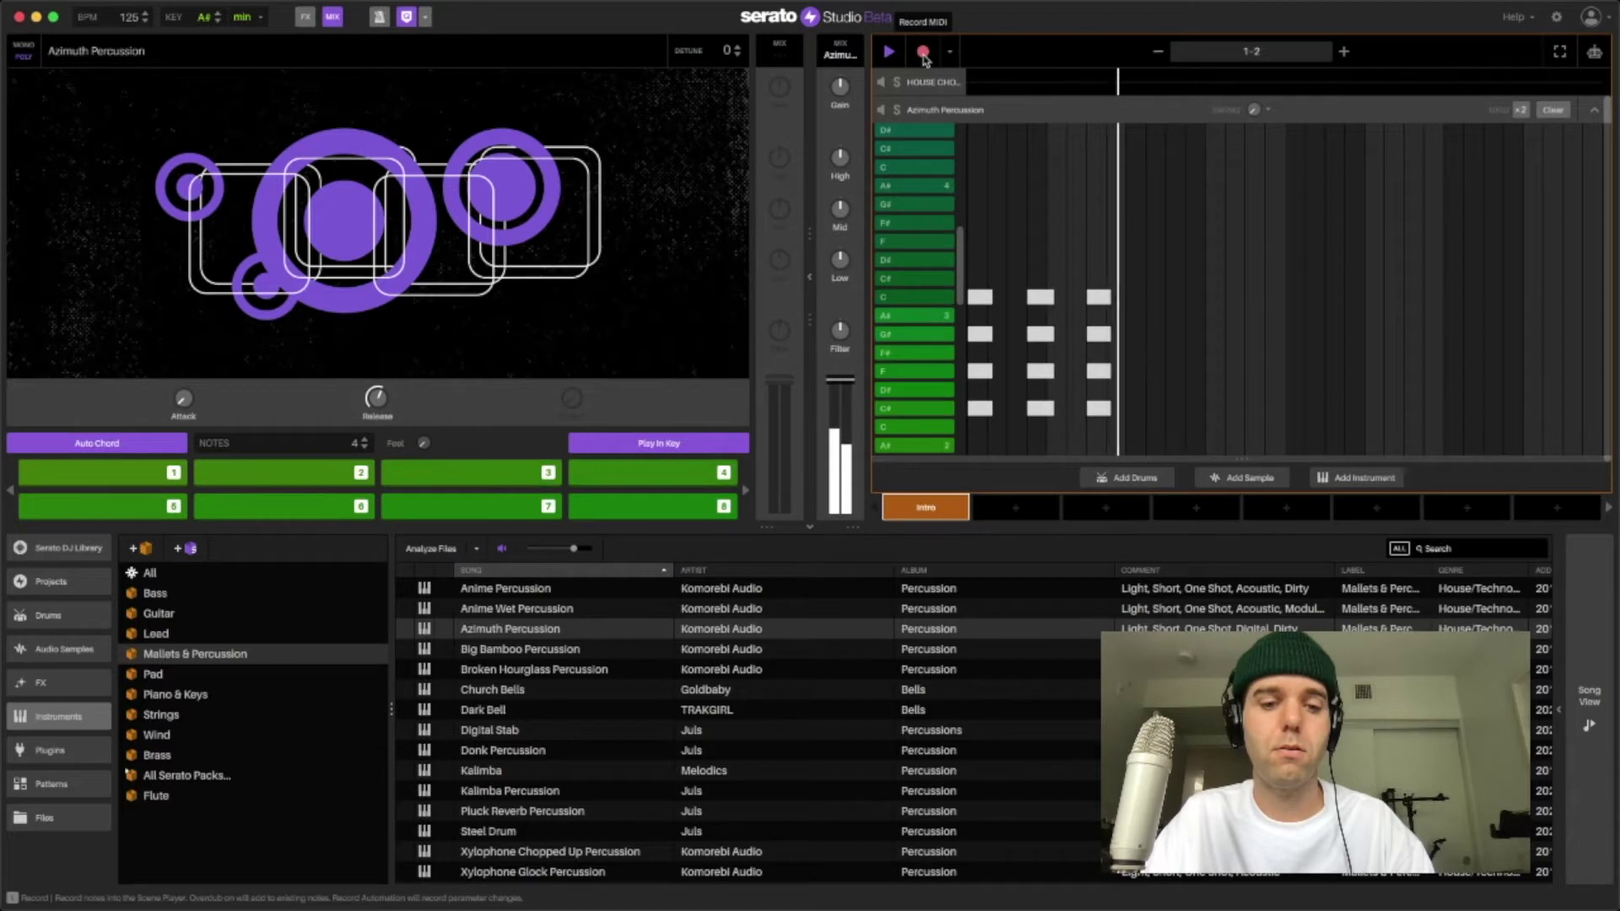
left_click(924, 53)
Turn on the metronome and clear the recorded Azimuth Percussion notes.
left_click(377, 14)
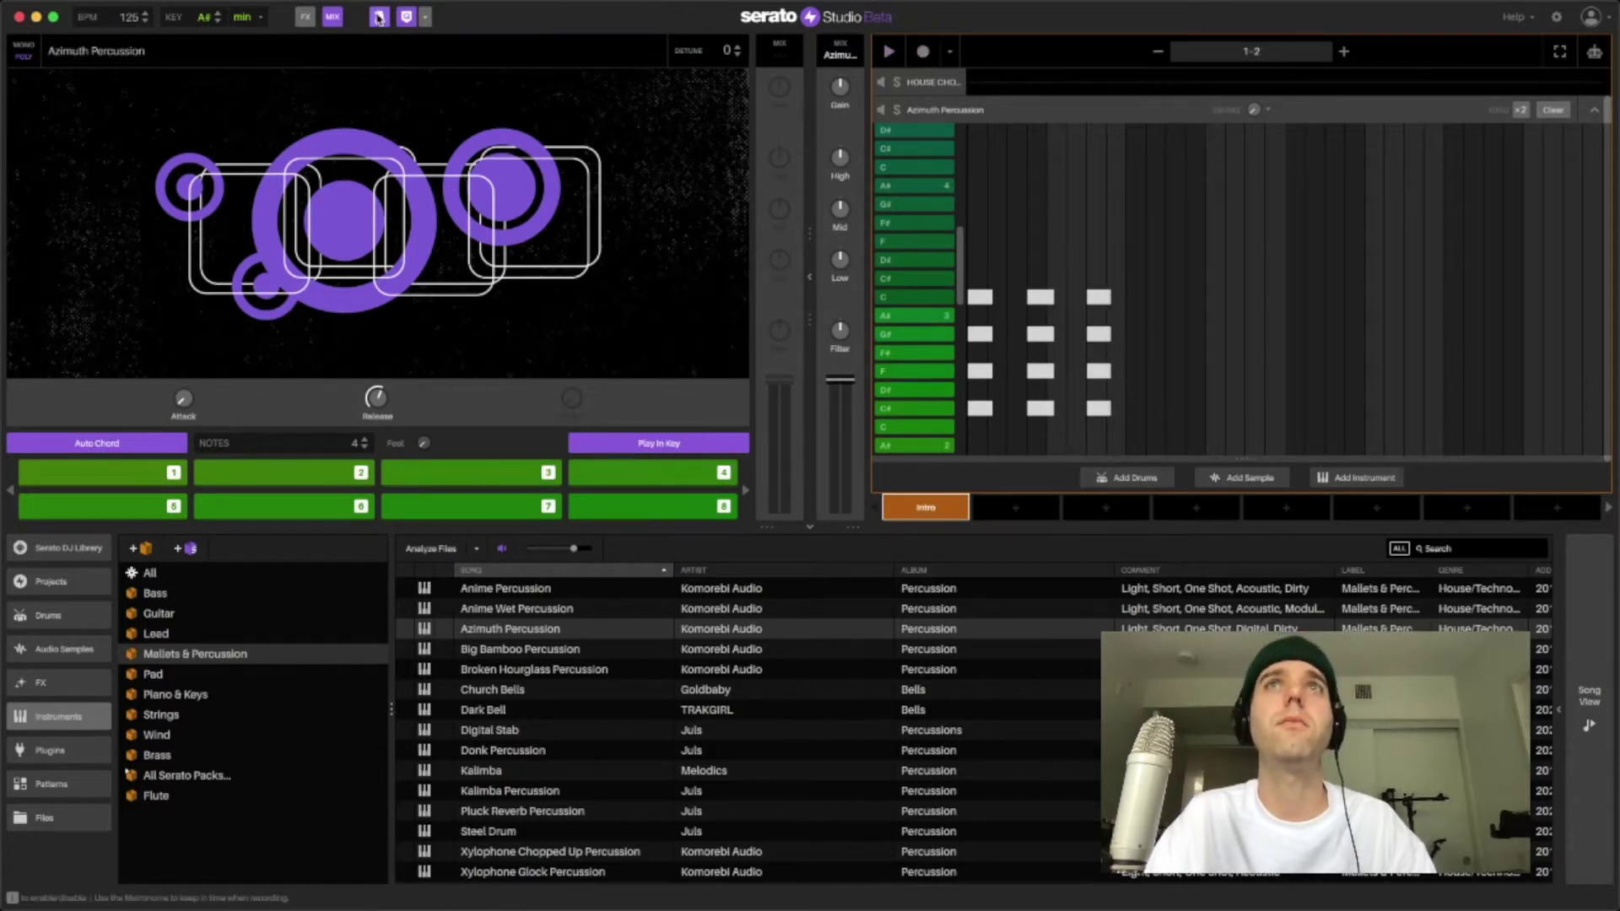
left_click(1555, 111)
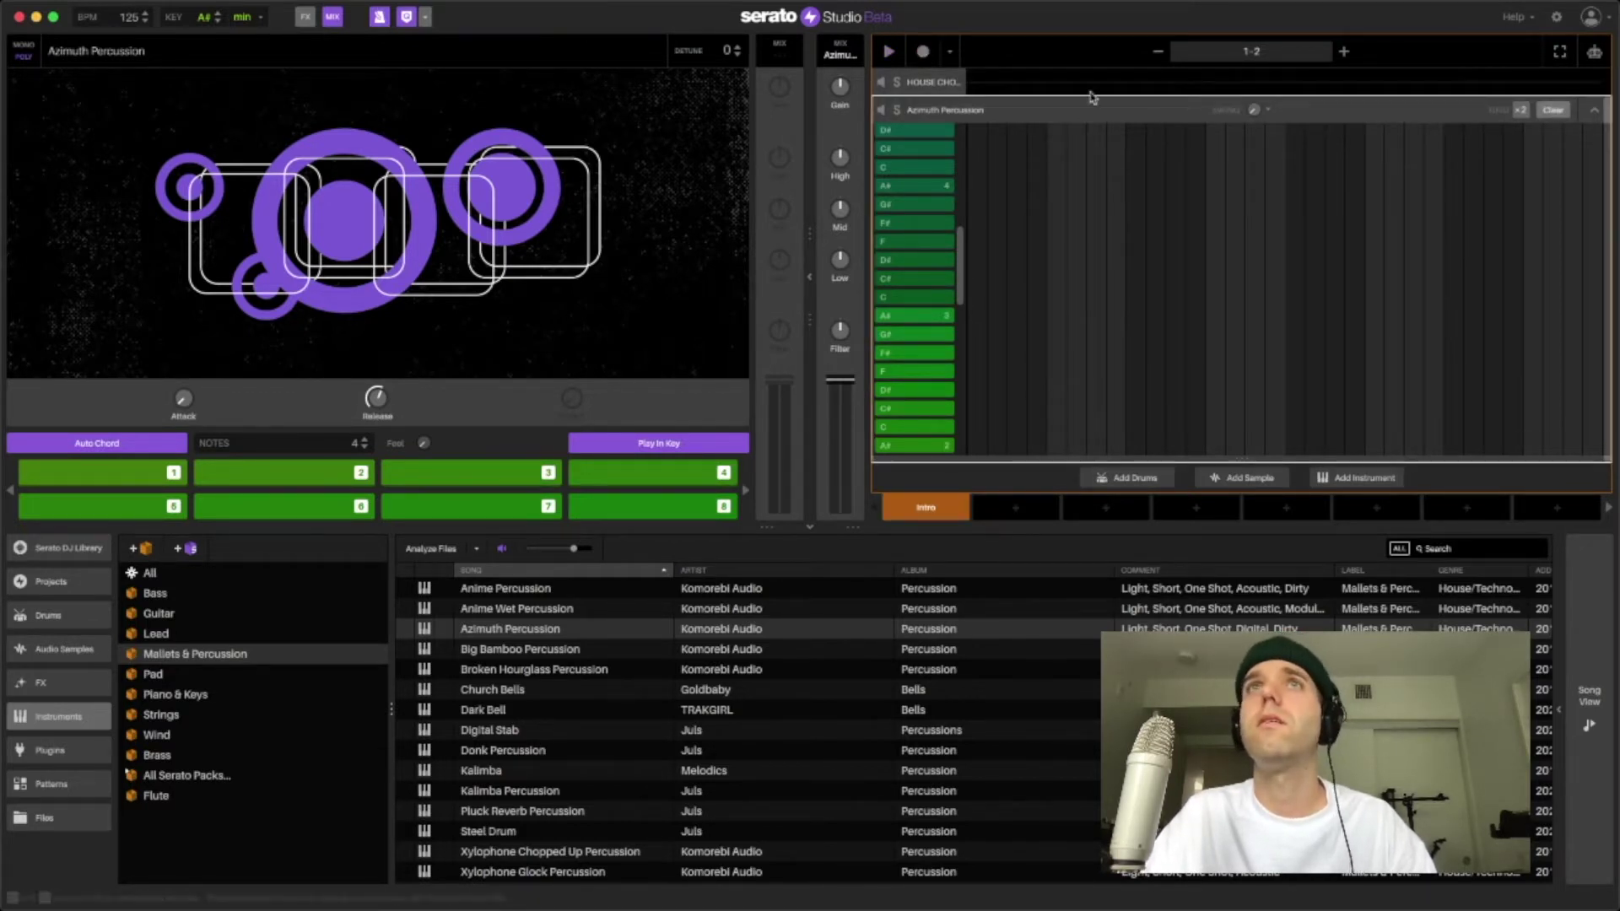
Try recording auto chord 3 twice to the metronome and clear the Azimuth Percussion sequence.
left_click(924, 54)
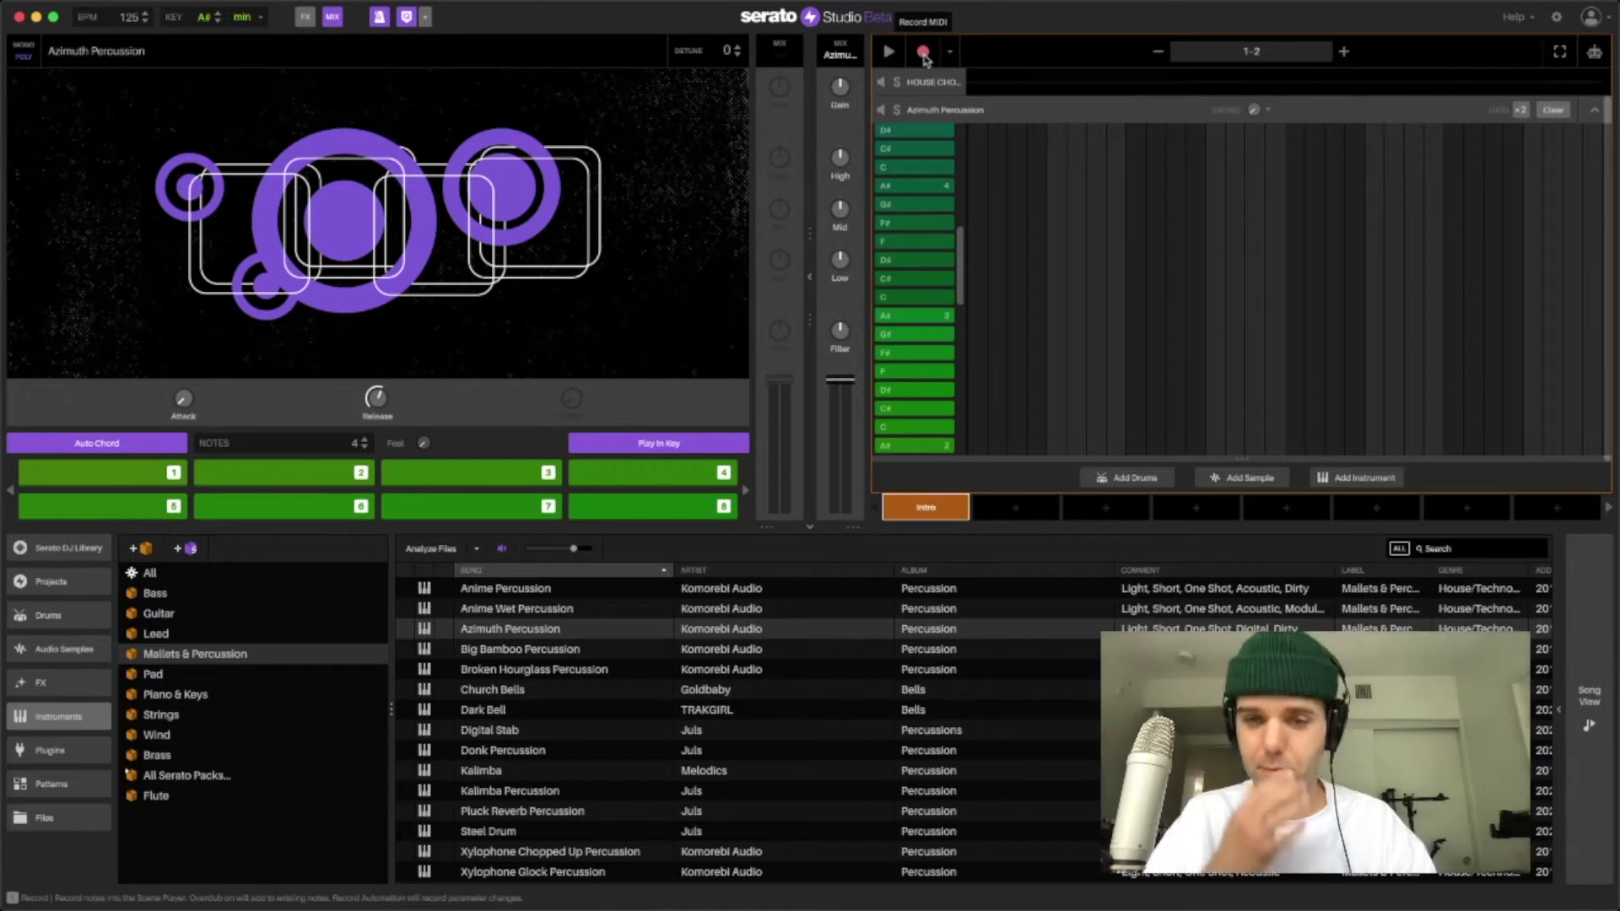
key("3")
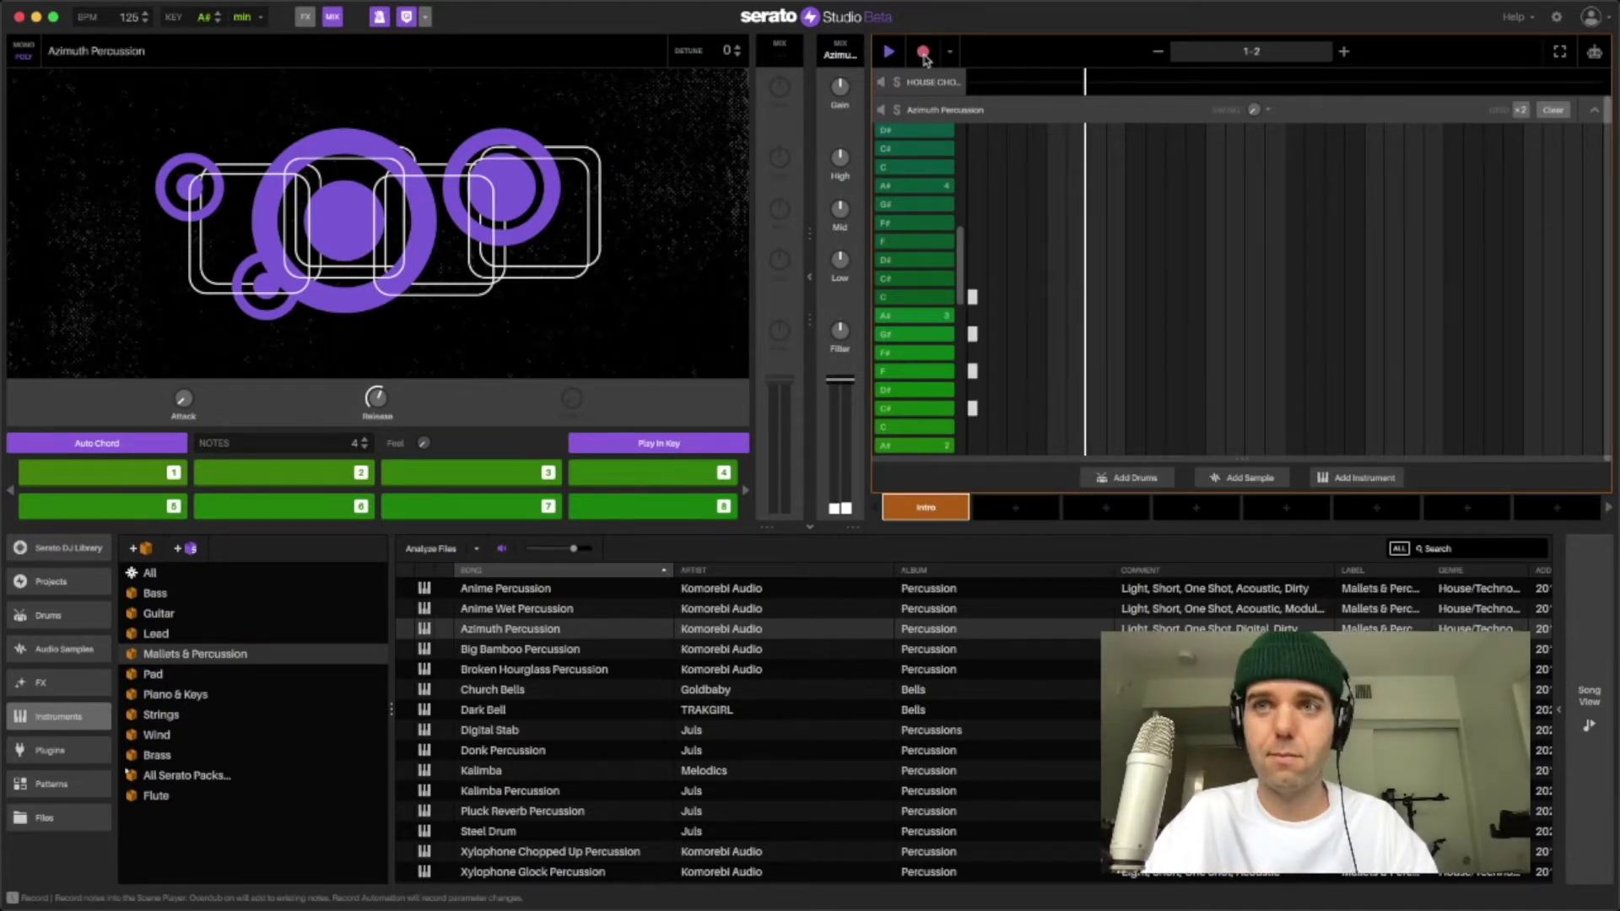
key("3")
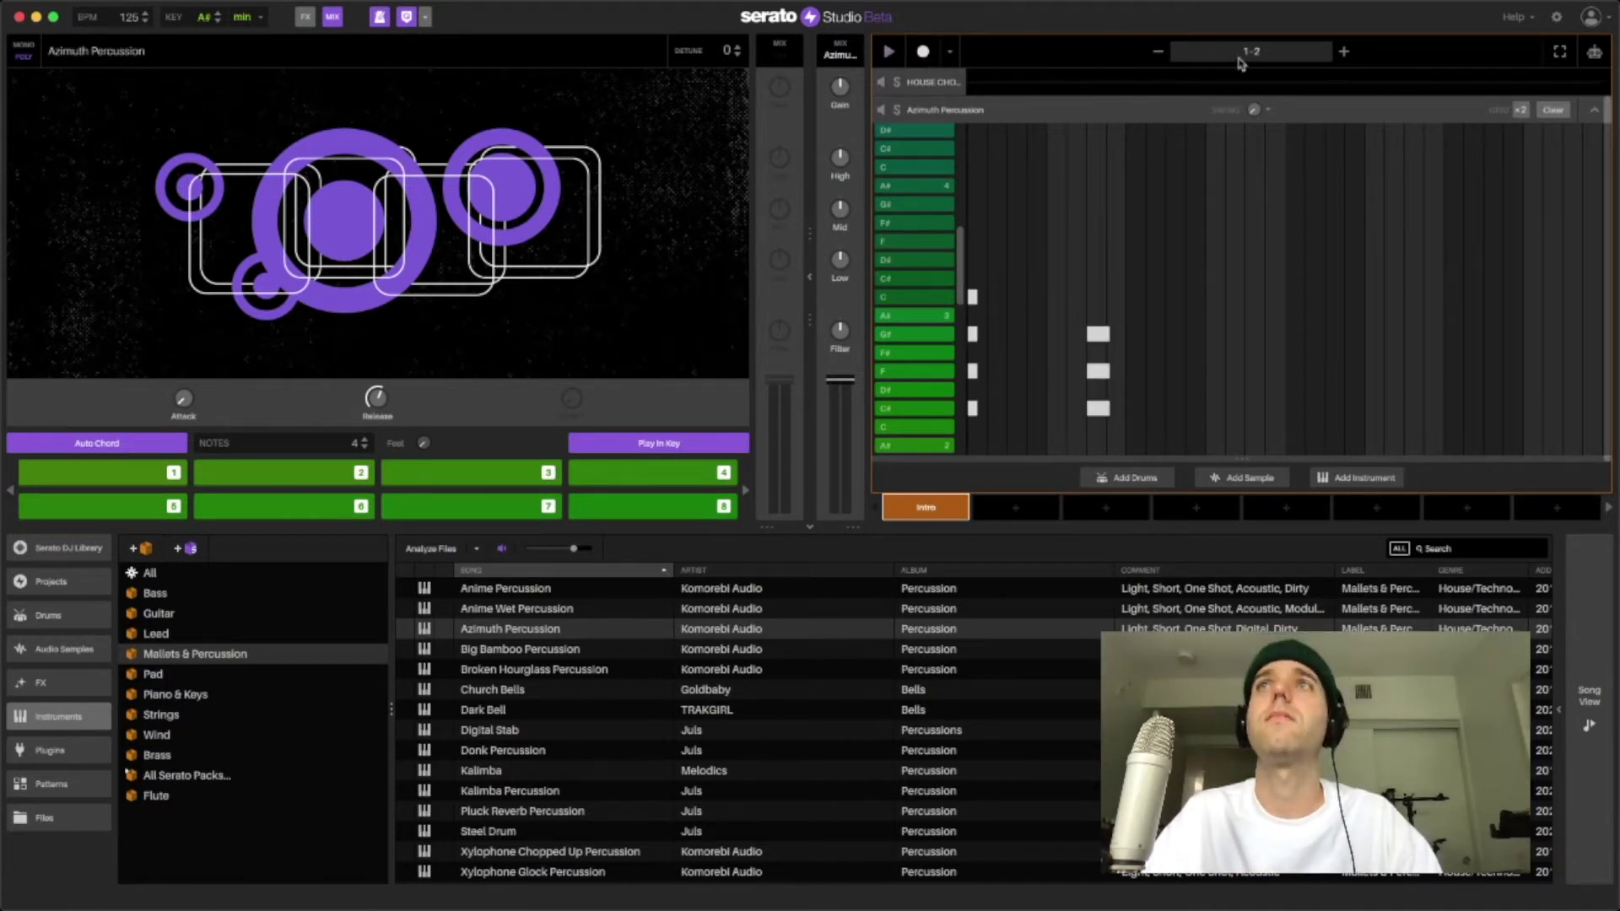
left_click(1556, 111)
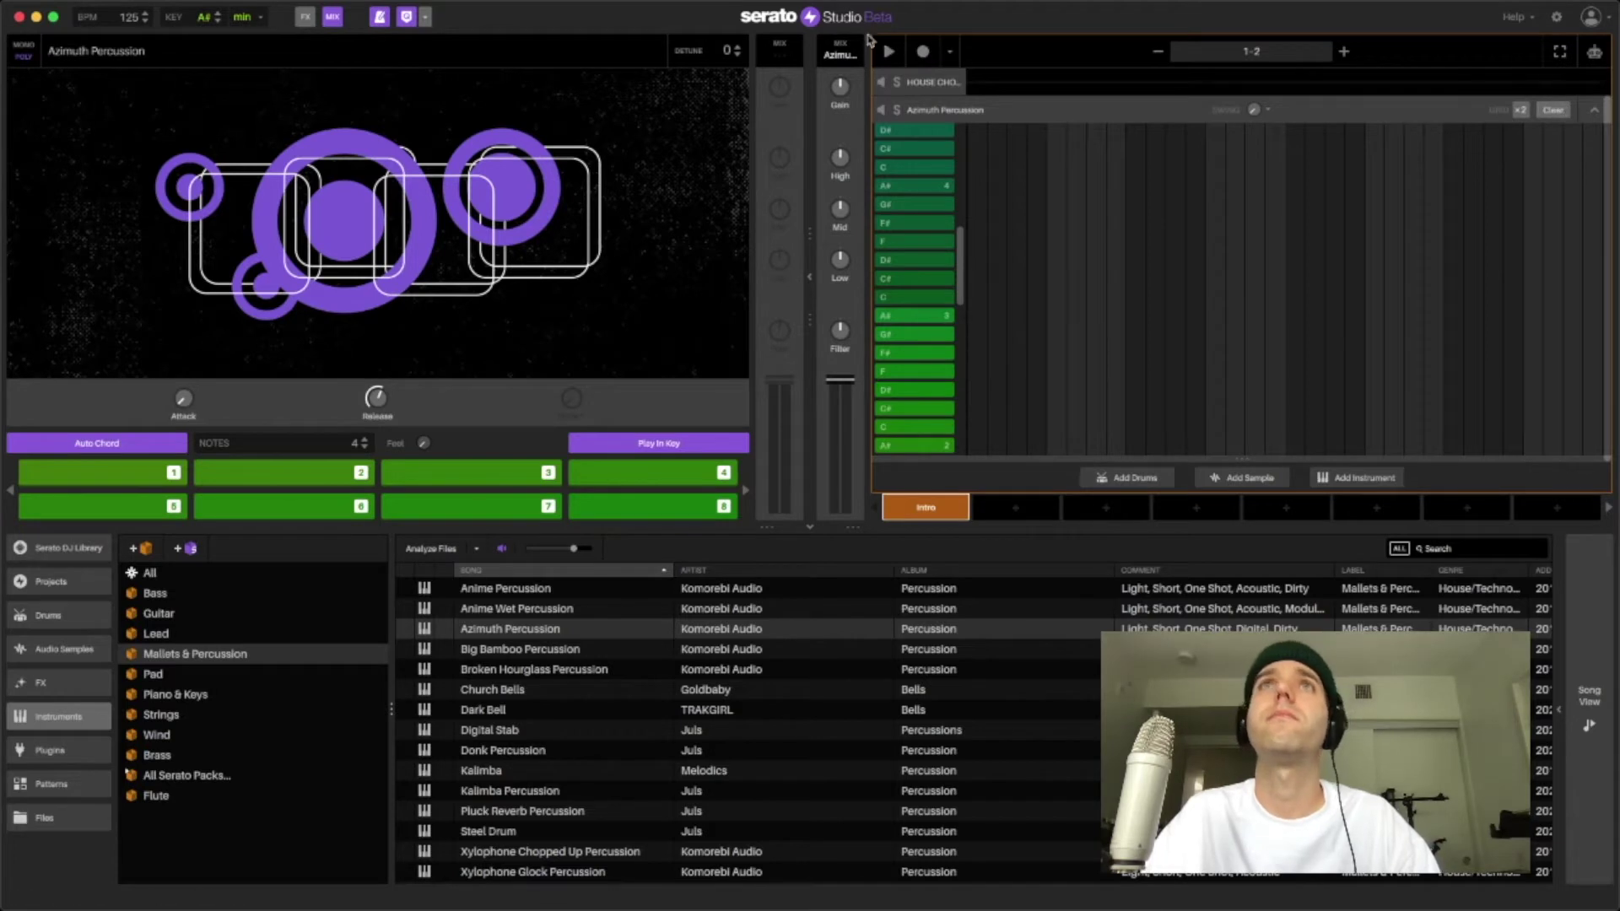
Try recording auto chord 3 three times followed by chord 5 on Azimuth Percussion, and clear the take.
left_click(926, 54)
key("3")
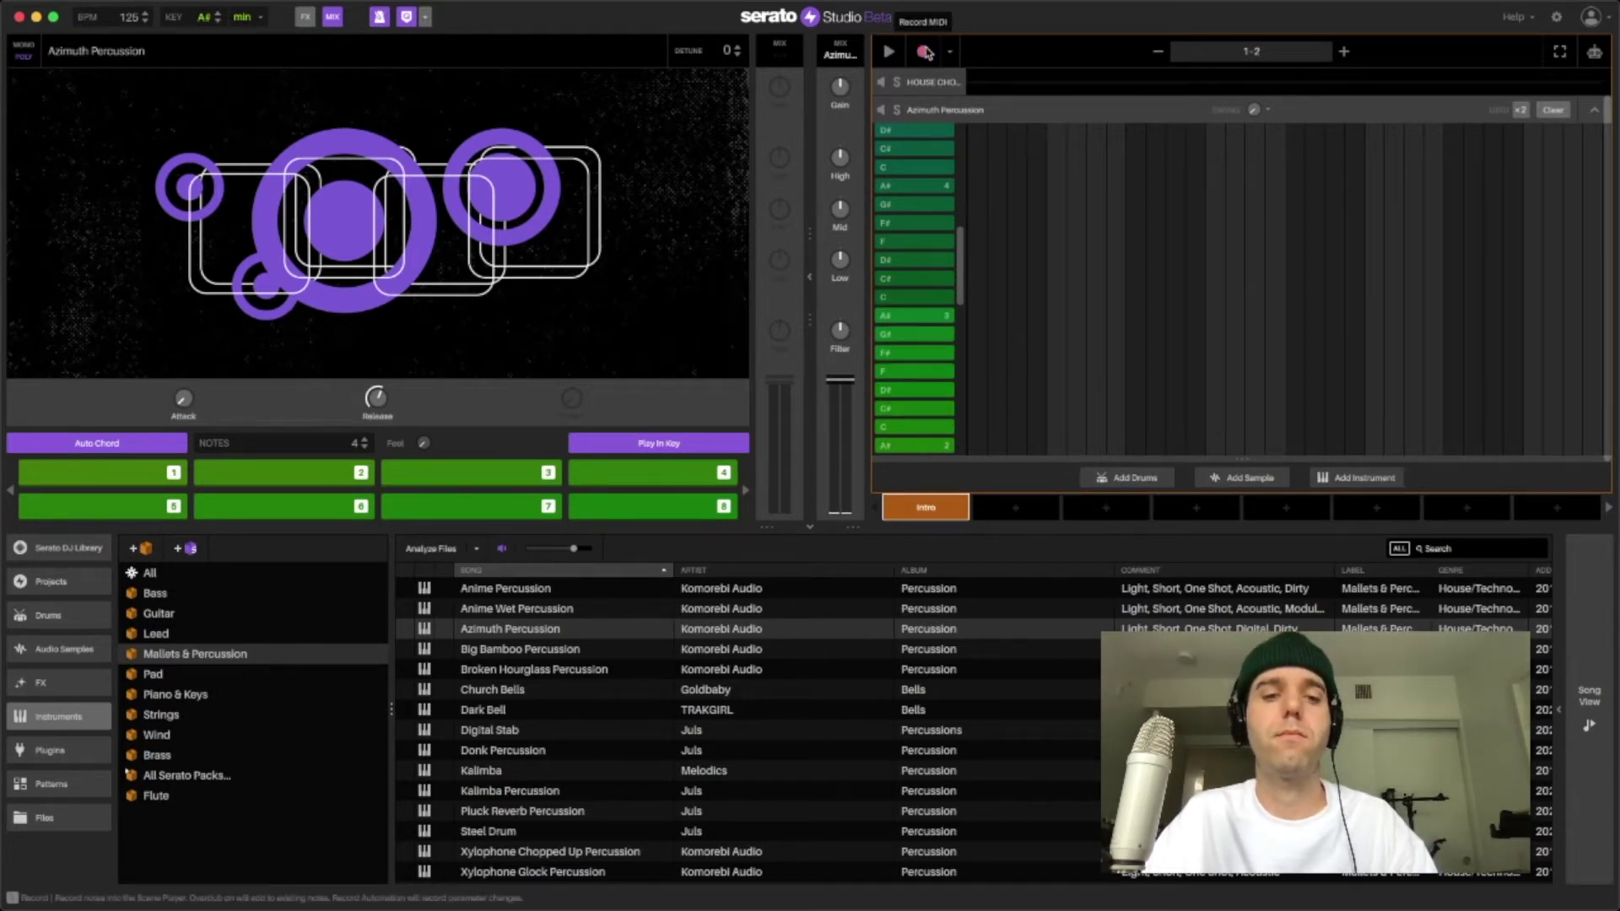
key("3")
key("3")
key("3")
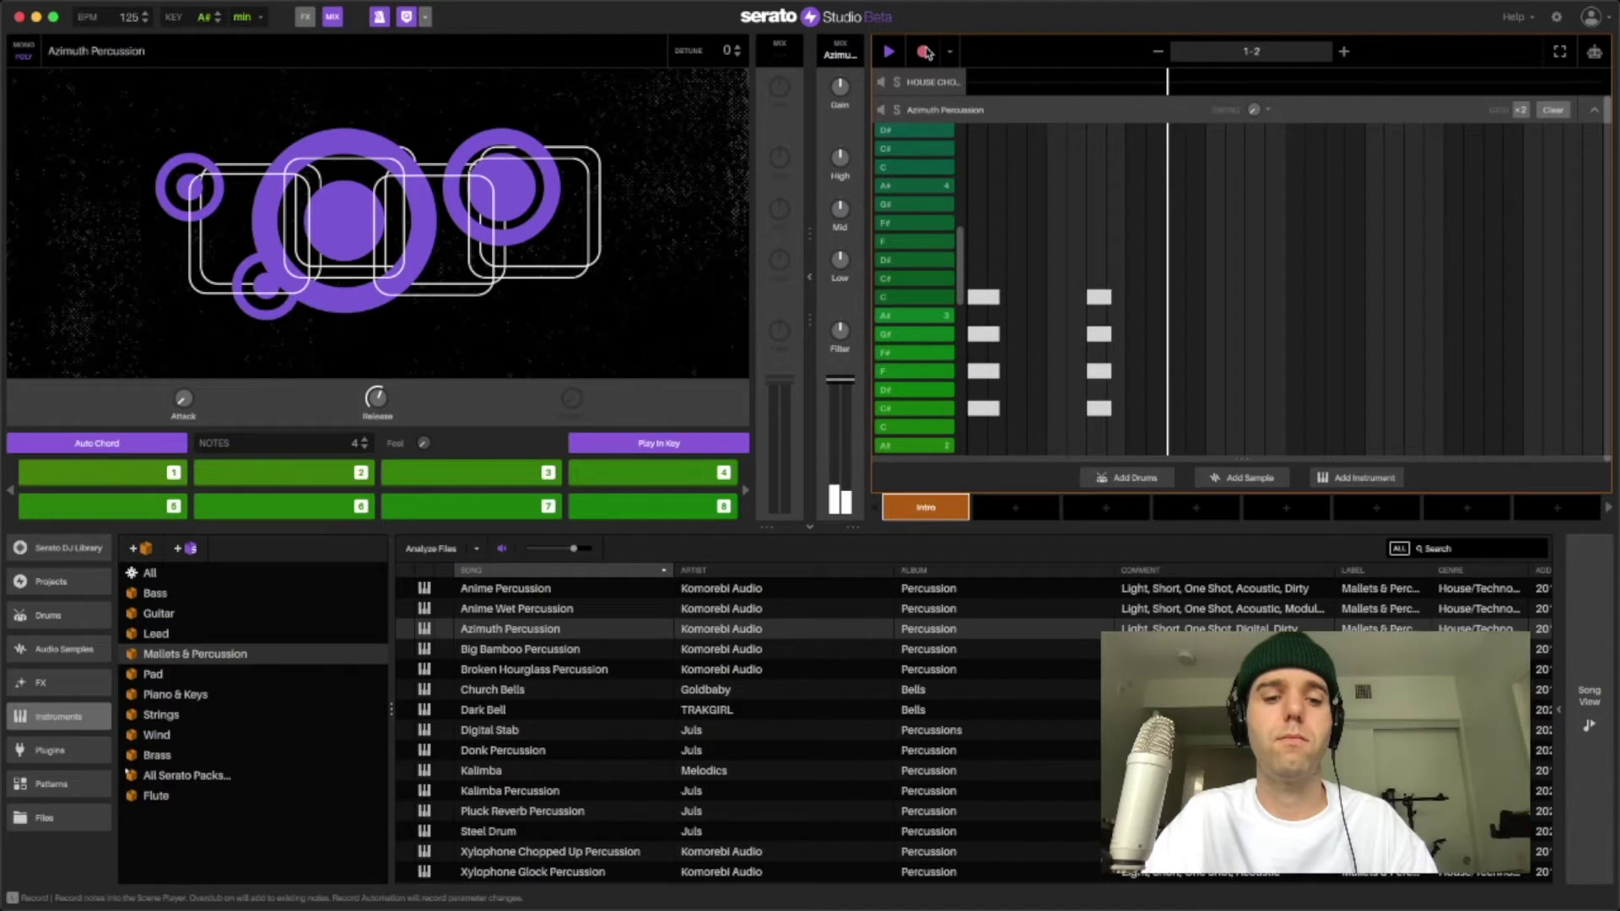
key("5")
key("space")
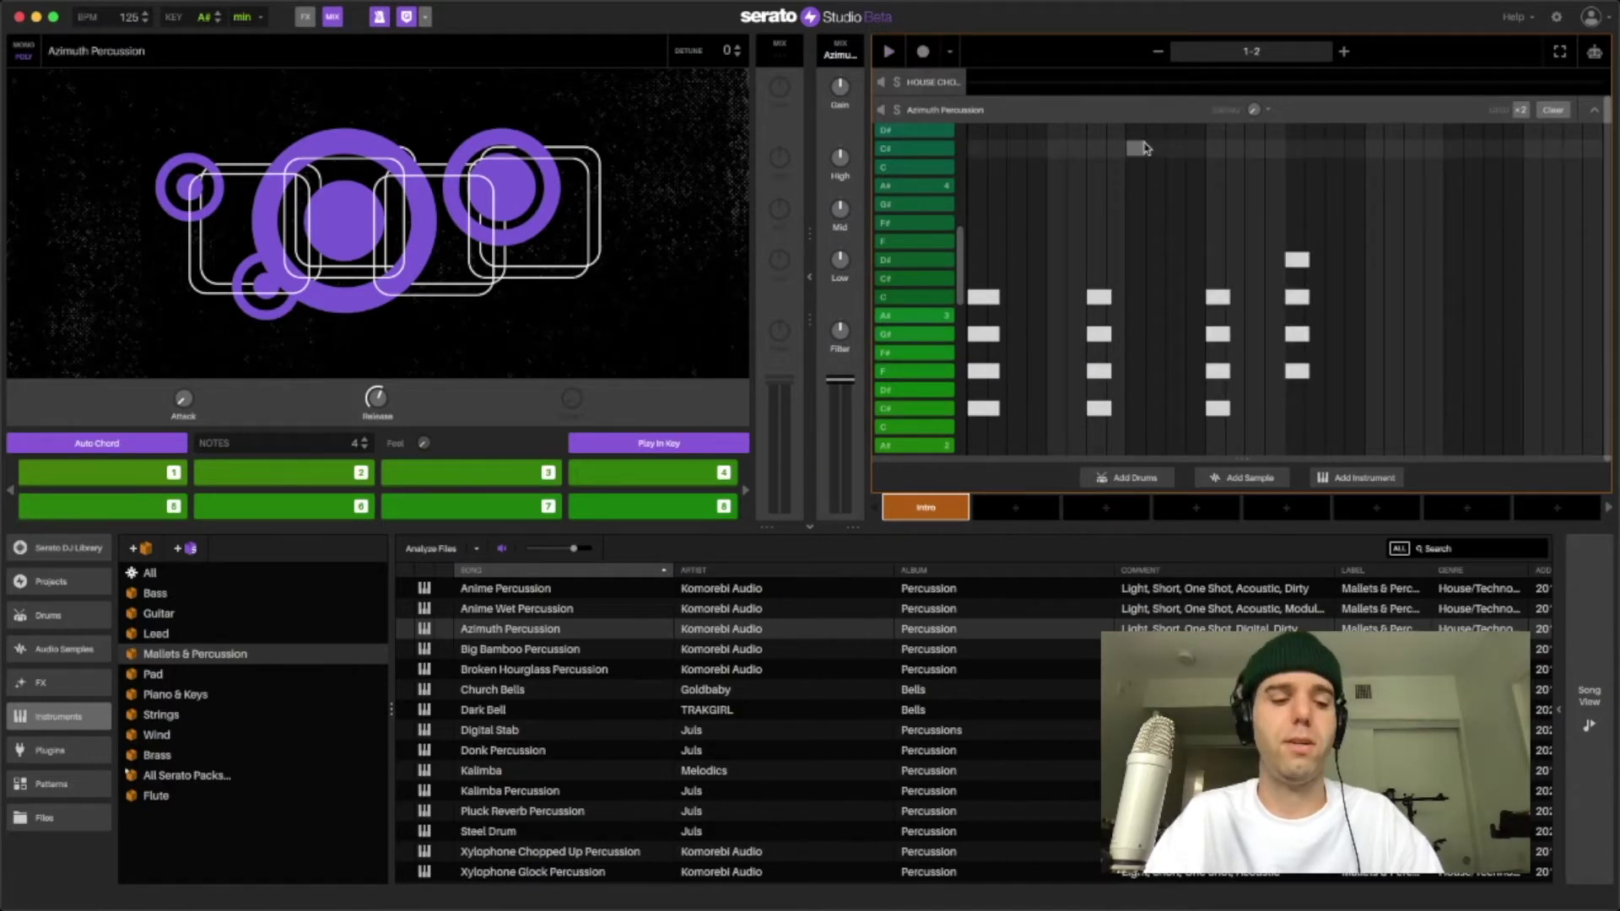
left_click(1553, 111)
Move the four claps in the Clean 909 Drum Kit two steps earlier, to steps 5, 13, 21 and 29.
key("space")
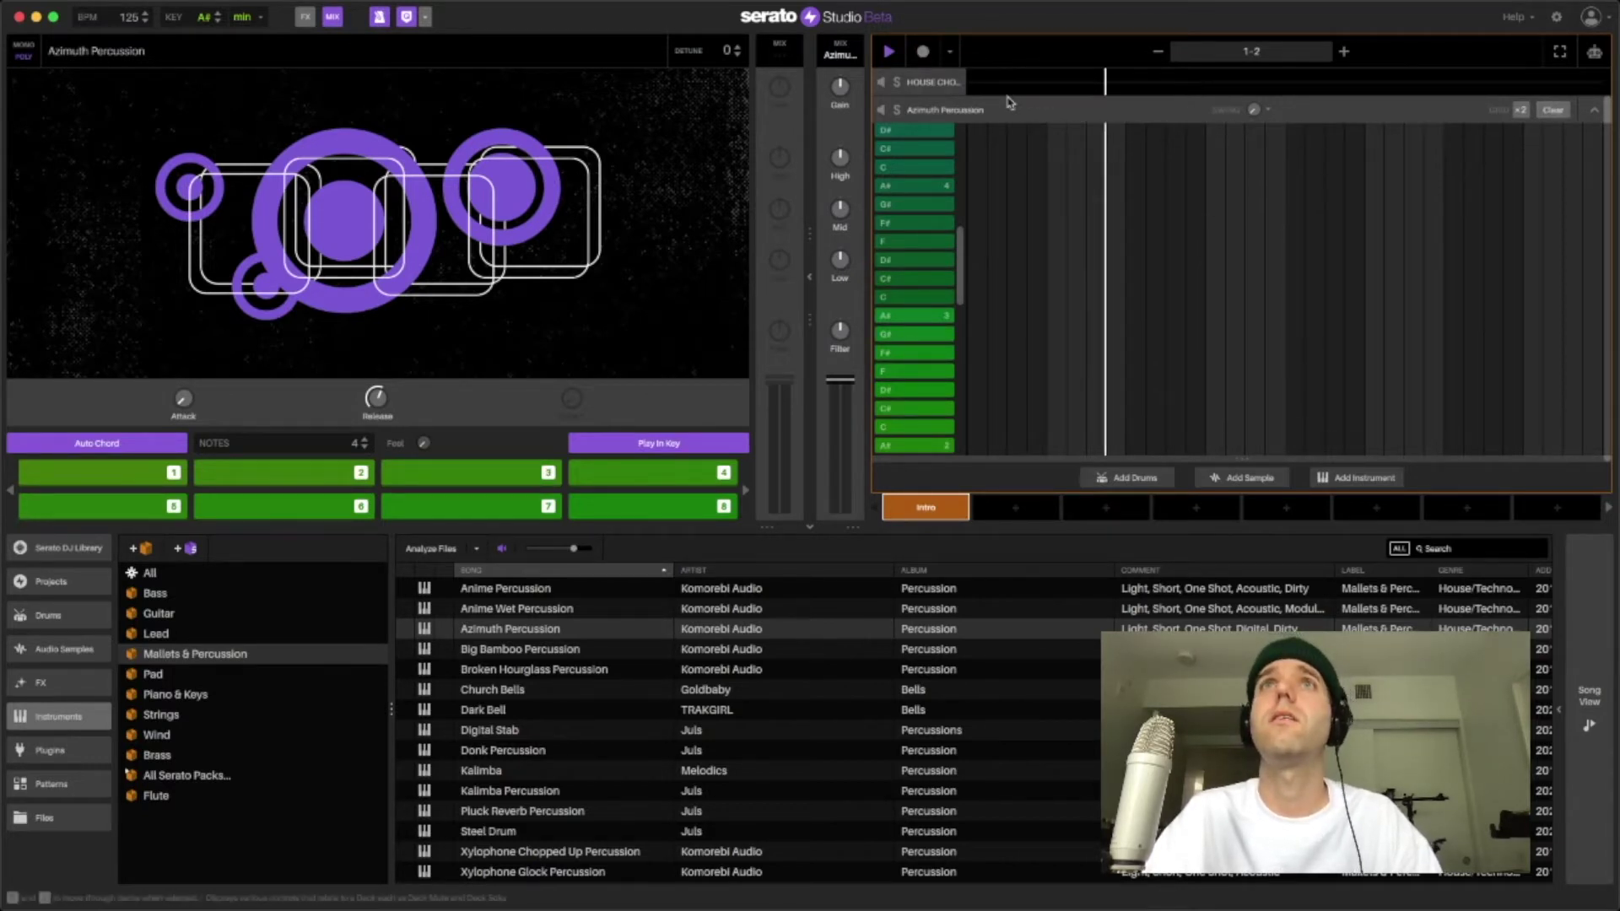
key("space")
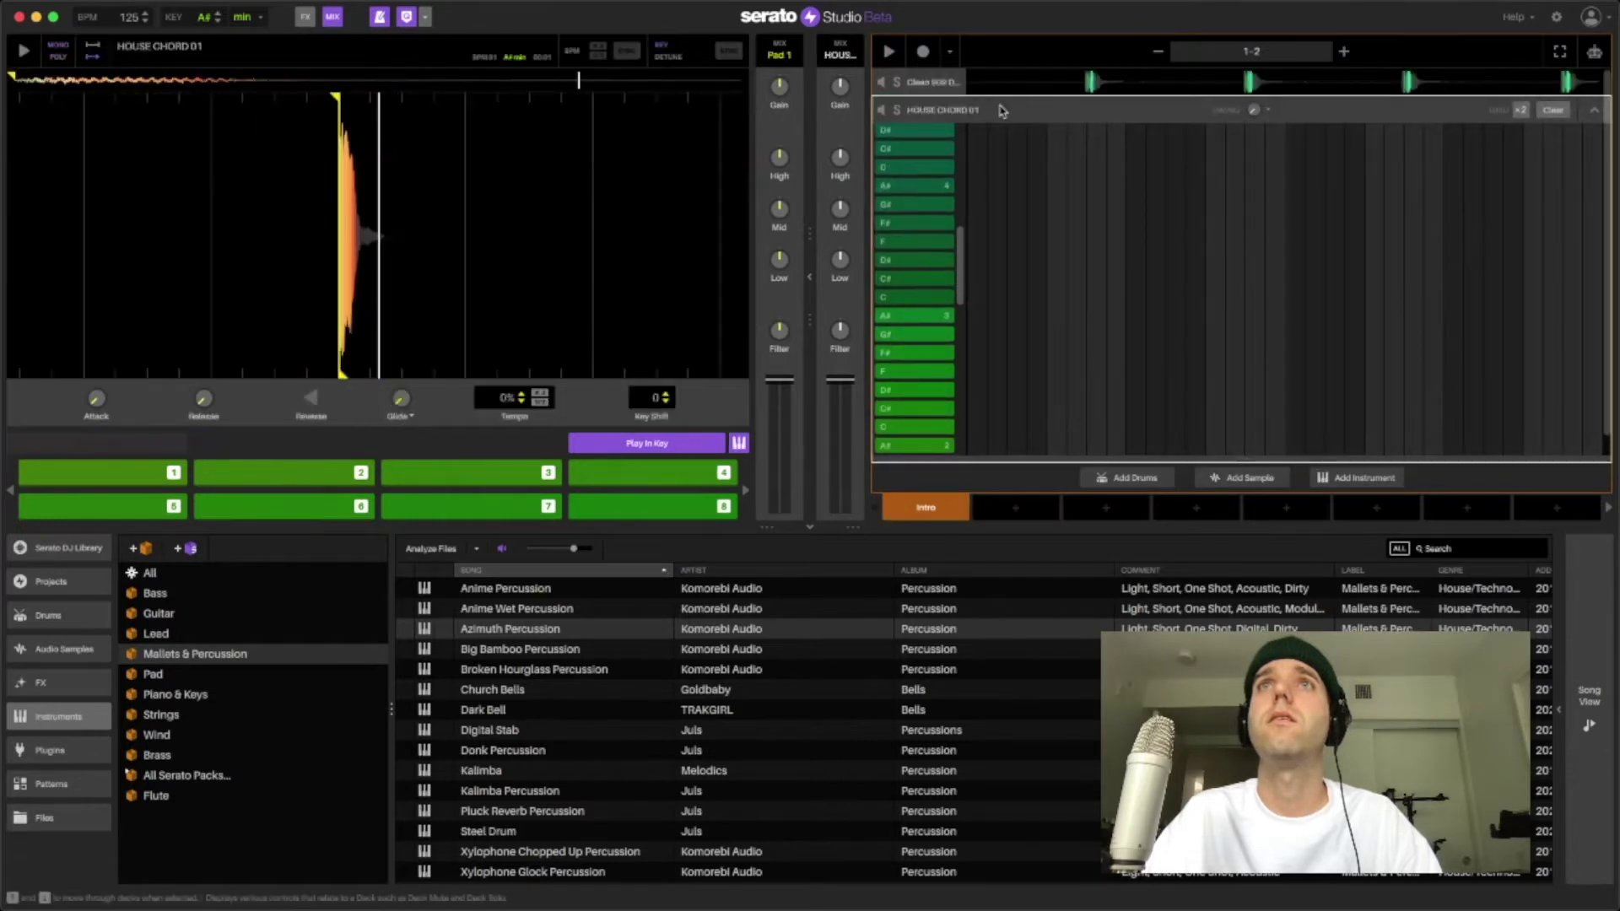
left_click(951, 85)
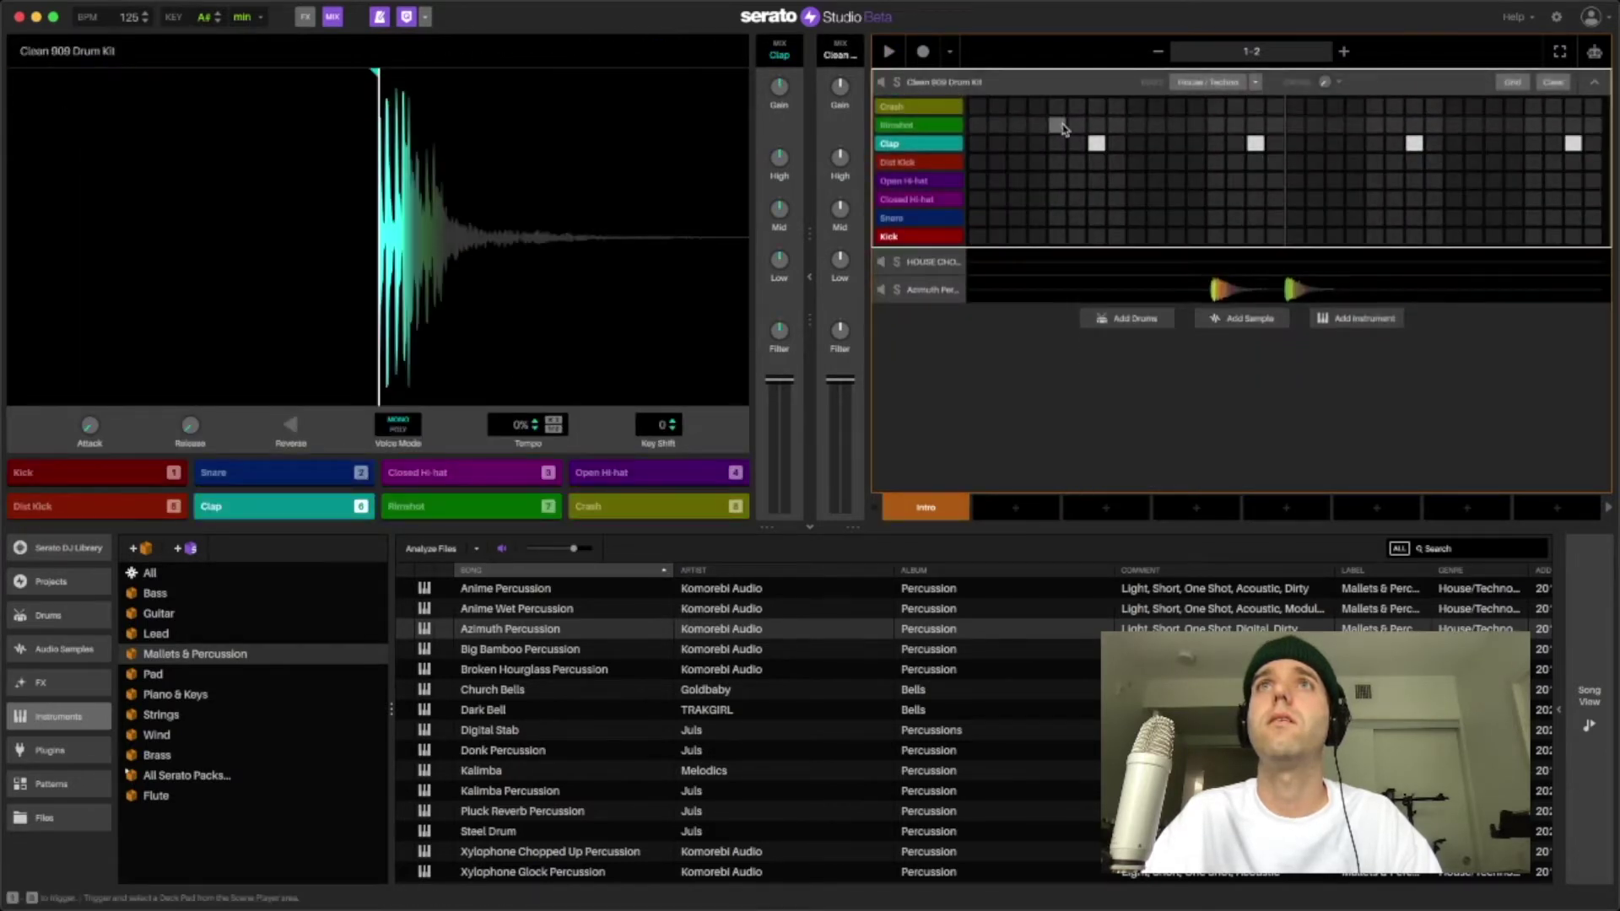
left_click(1096, 144)
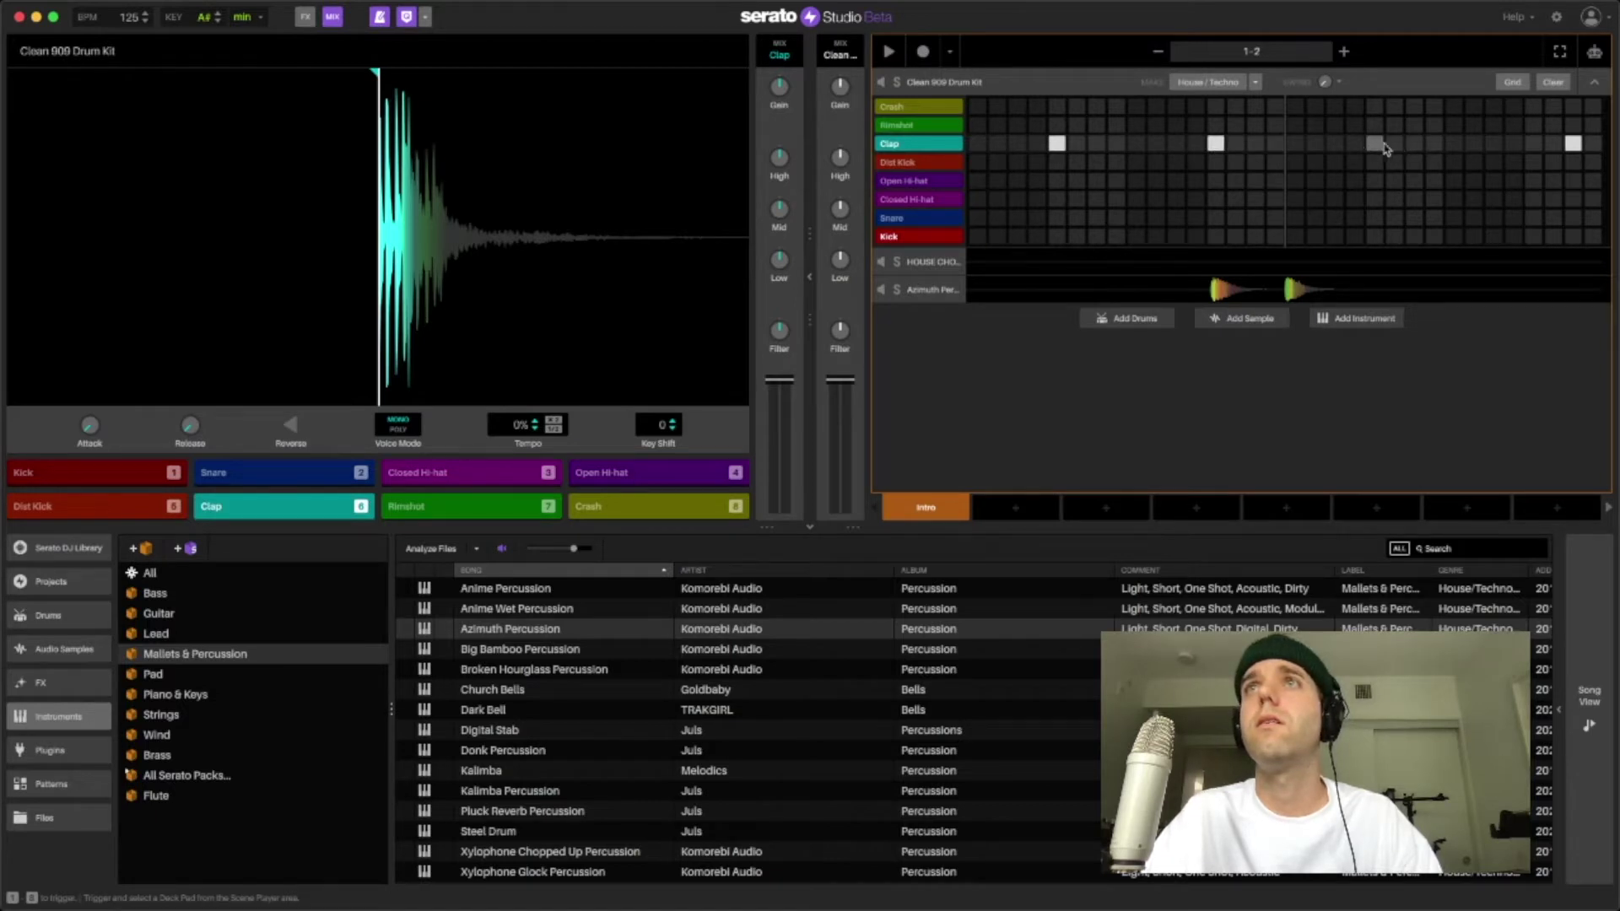
left_click(1540, 144)
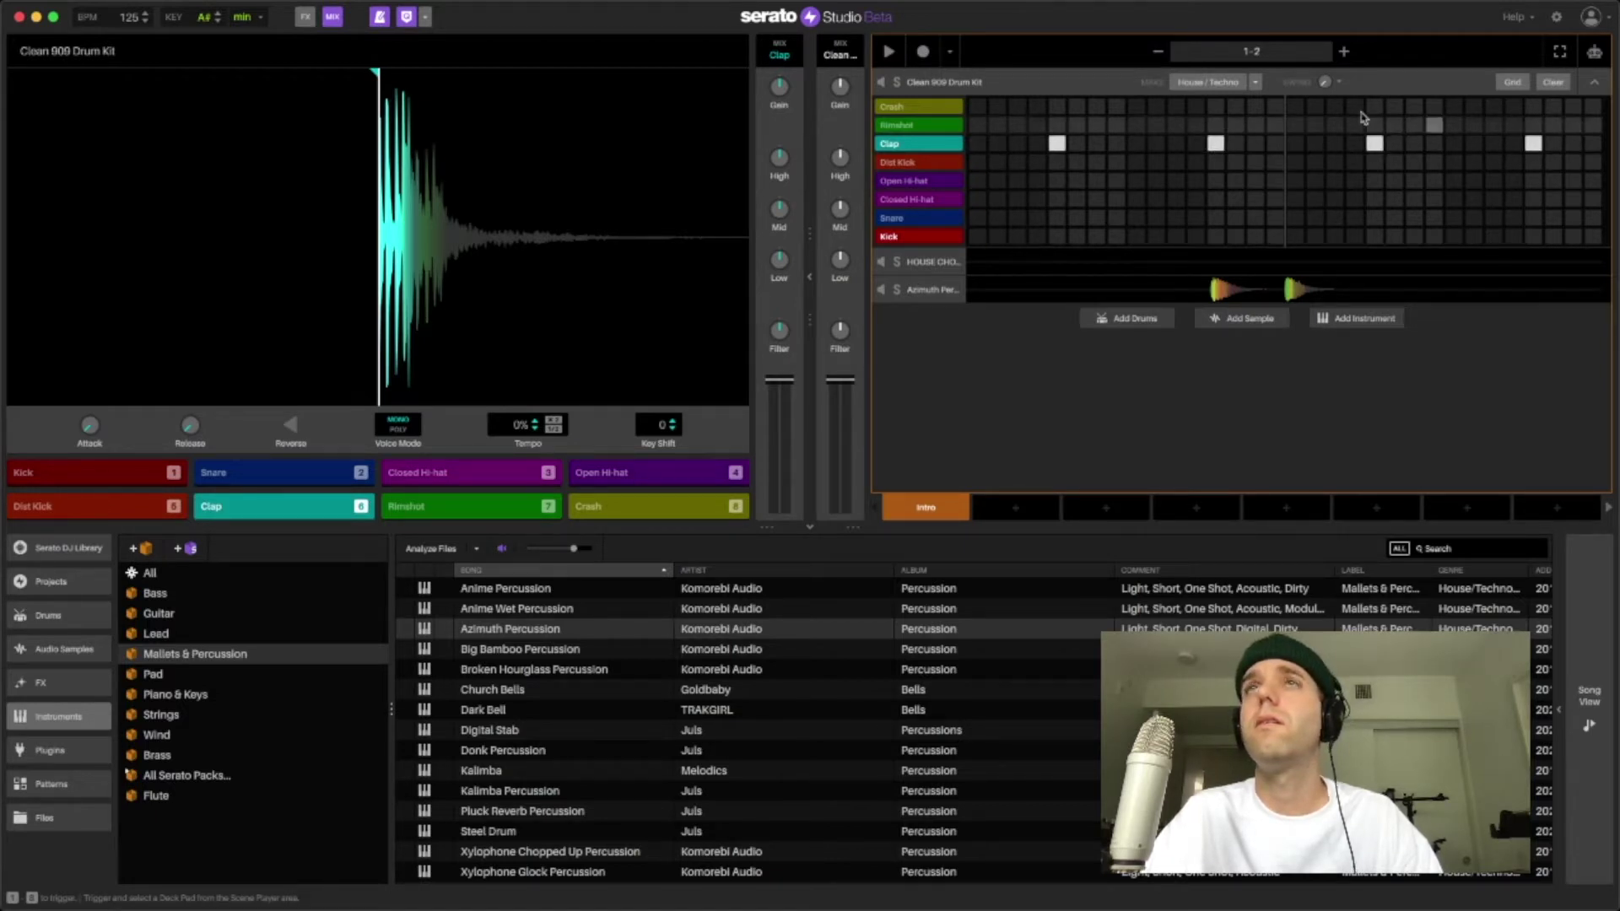
Play the clap pattern, rehearse Azimuth Percussion auto chords 3 and 1 over it, and stop playback.
key("space")
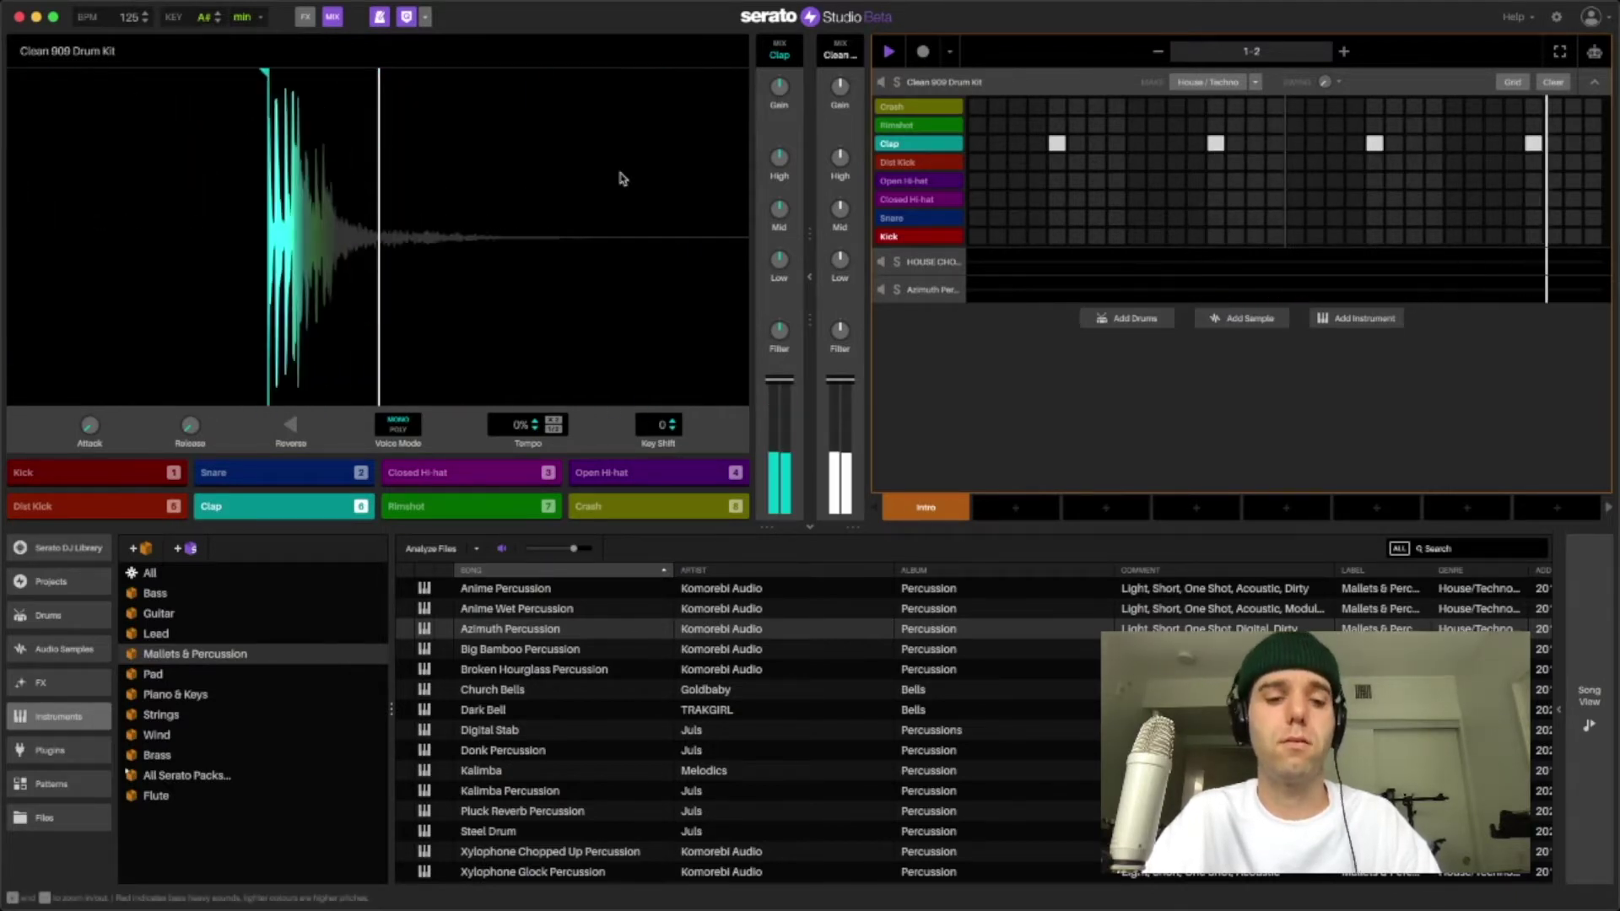
key("3")
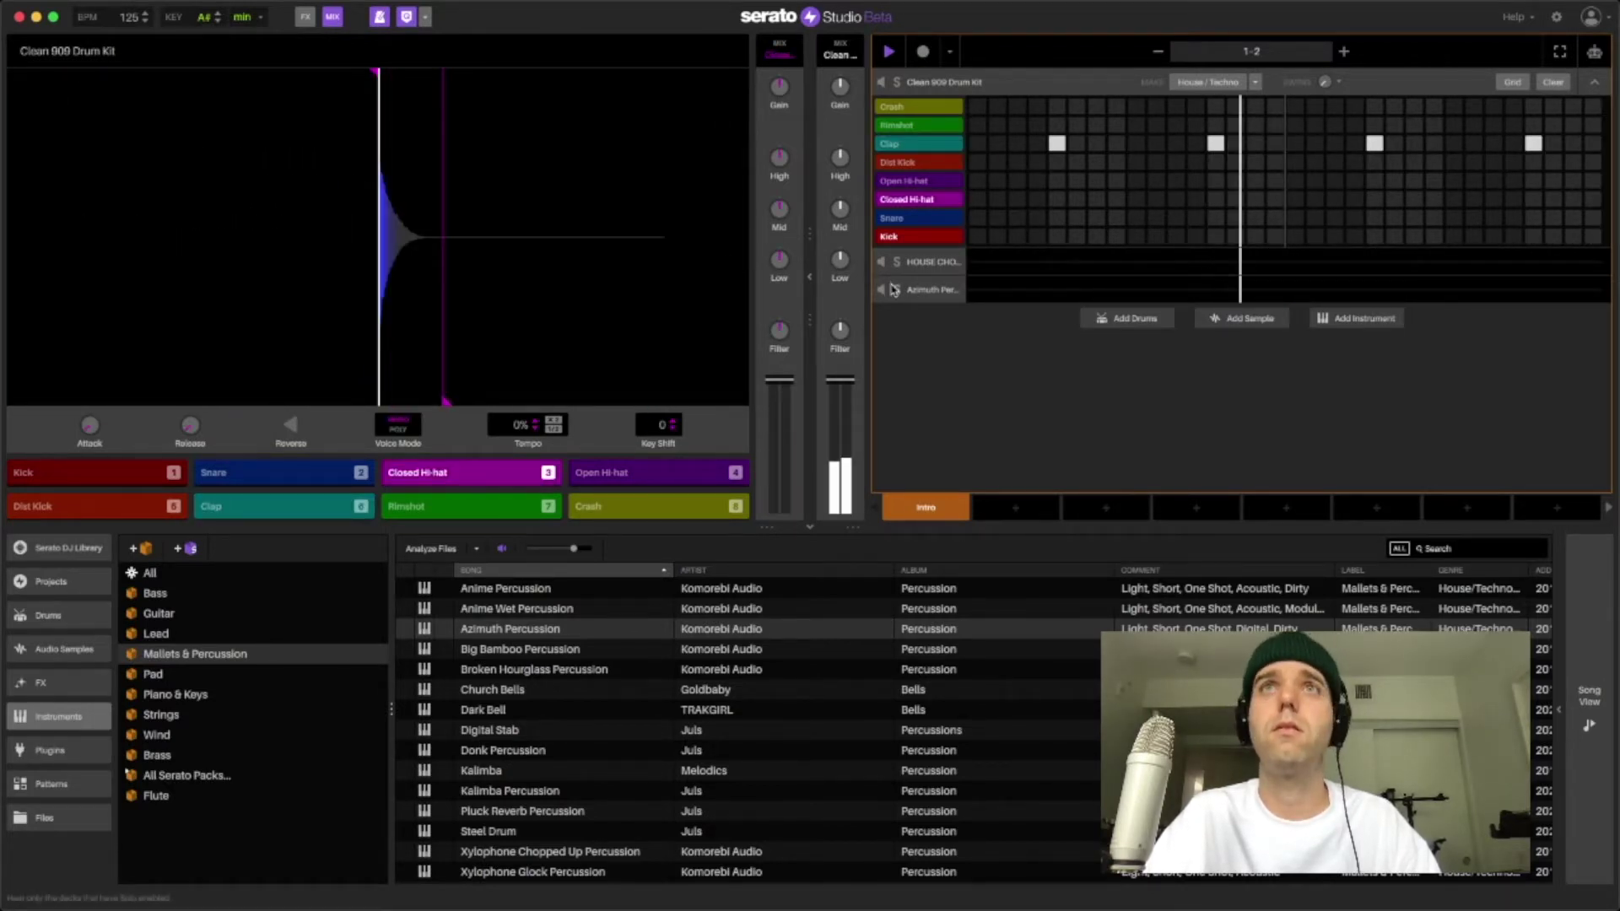
left_click(927, 289)
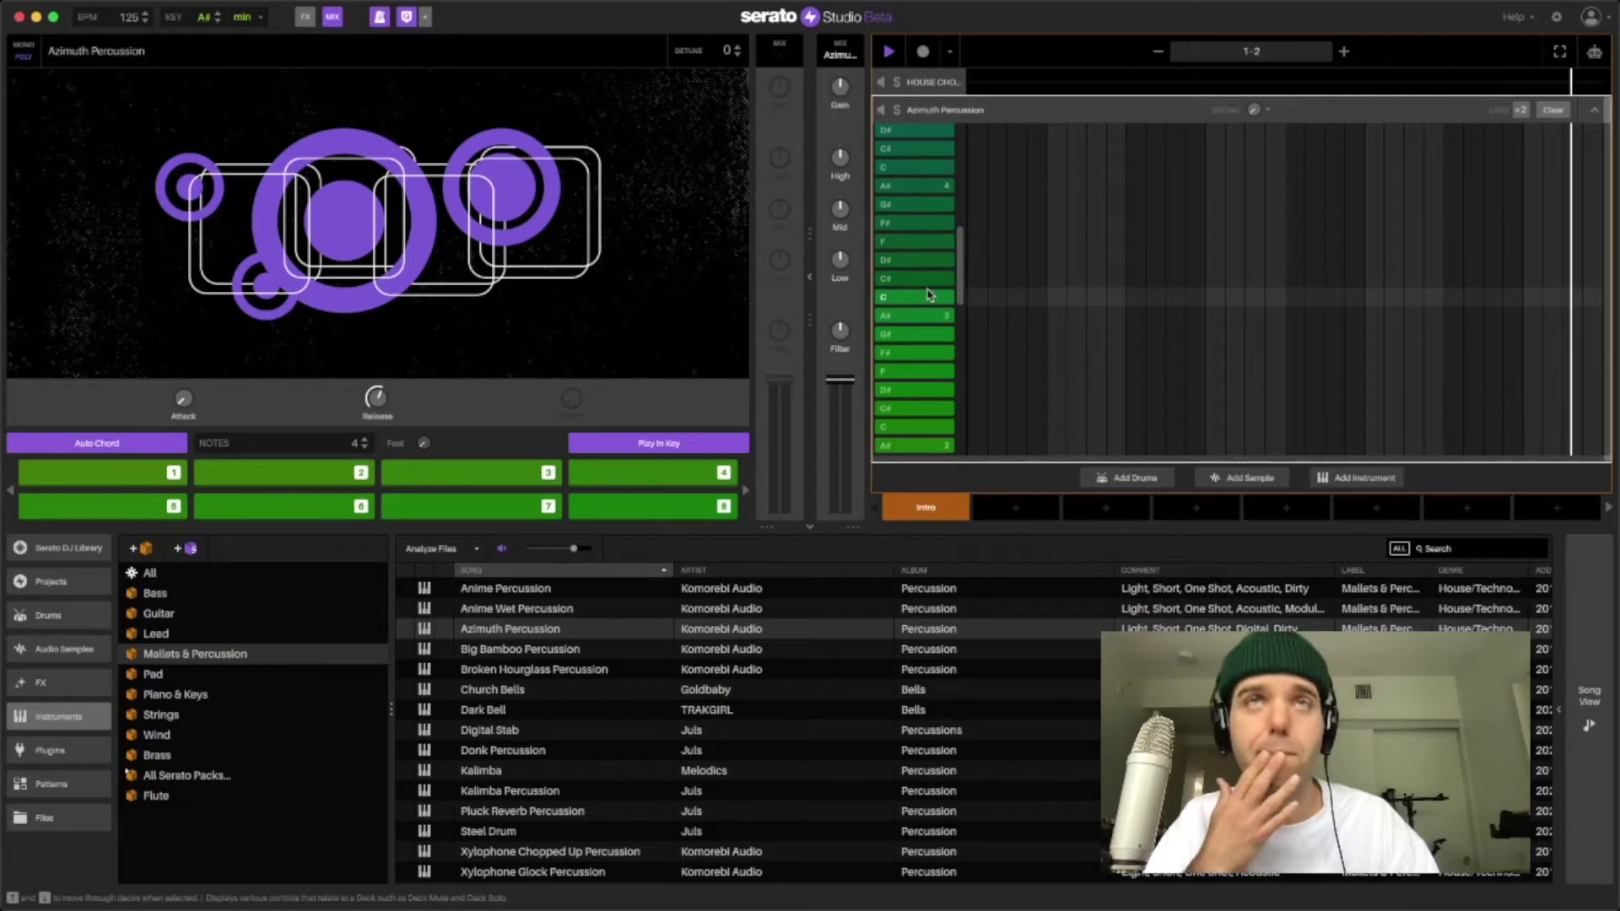
key("3")
key("3")
key("3")
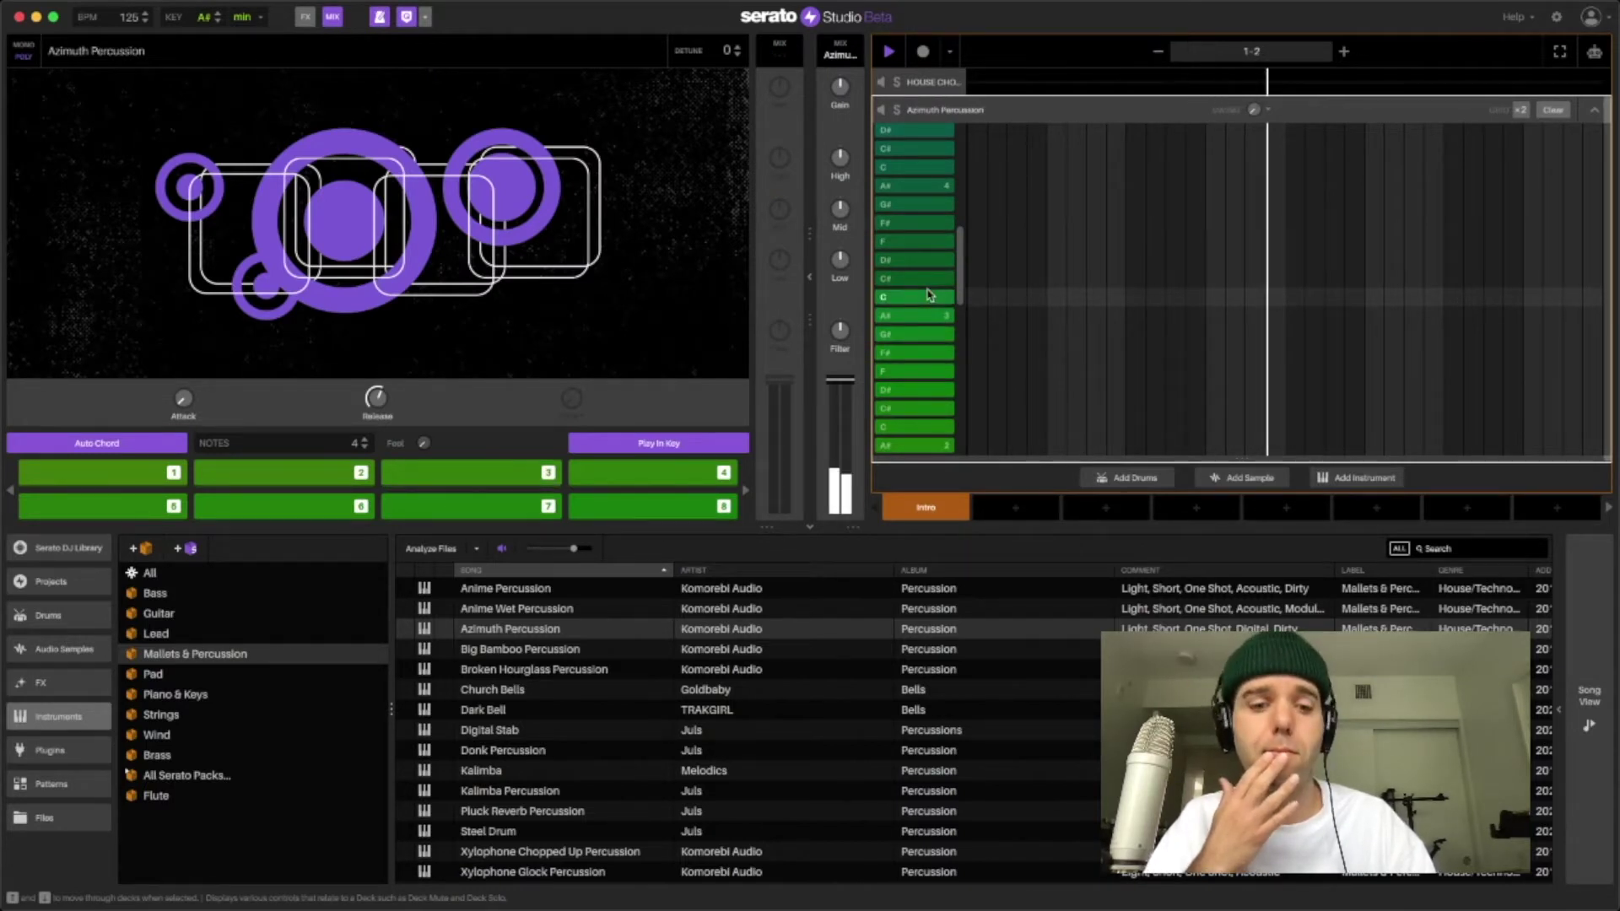
key("1")
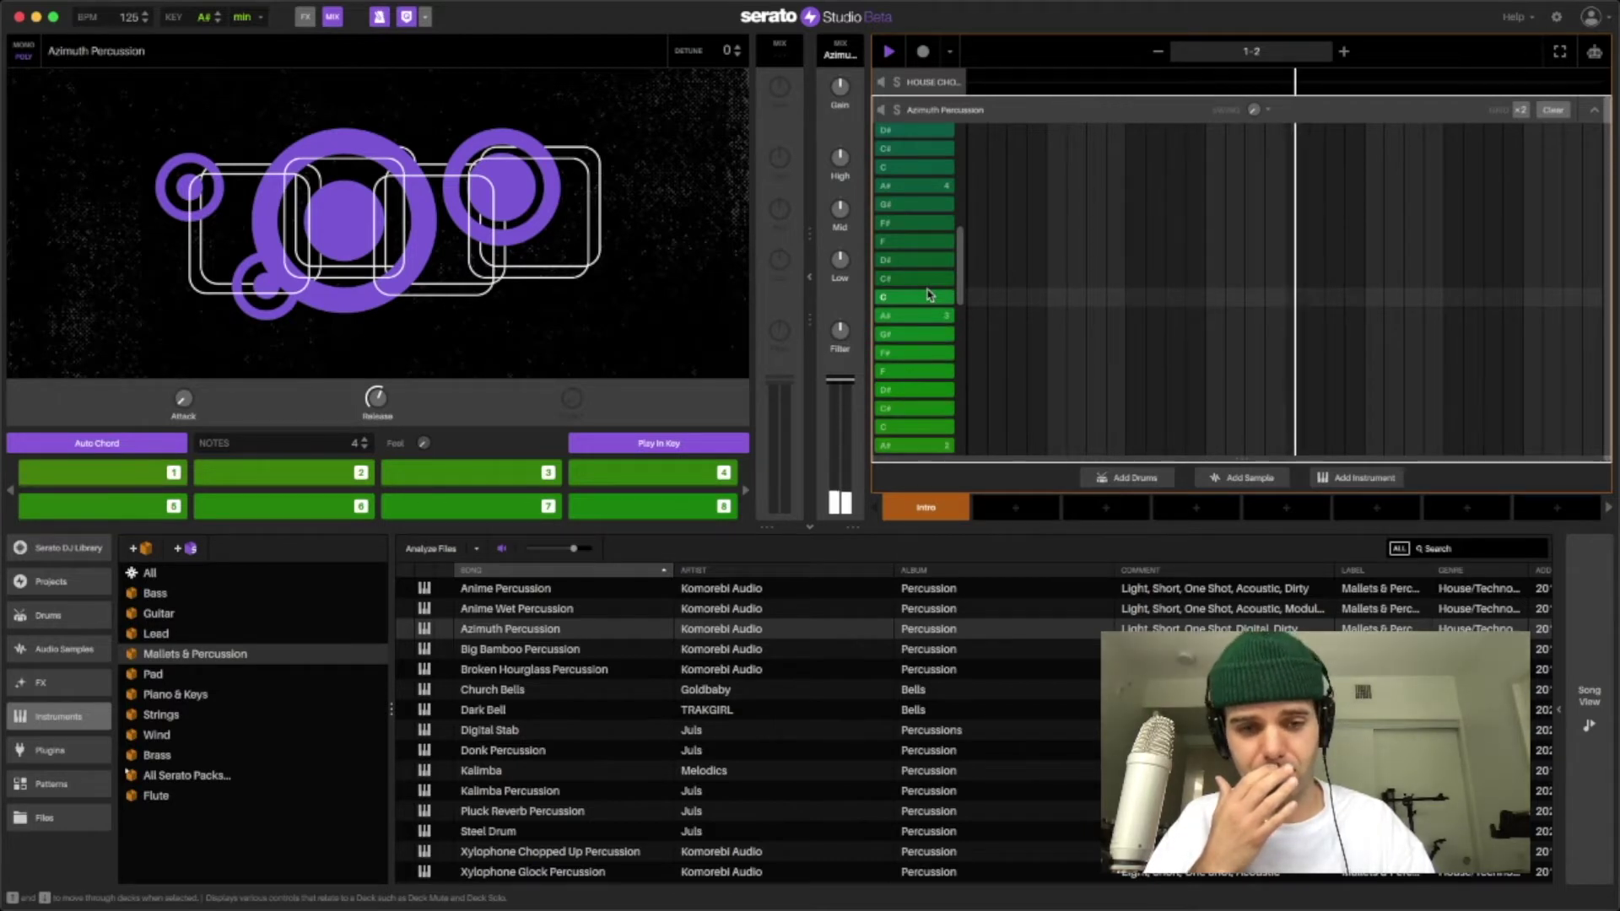
key("1")
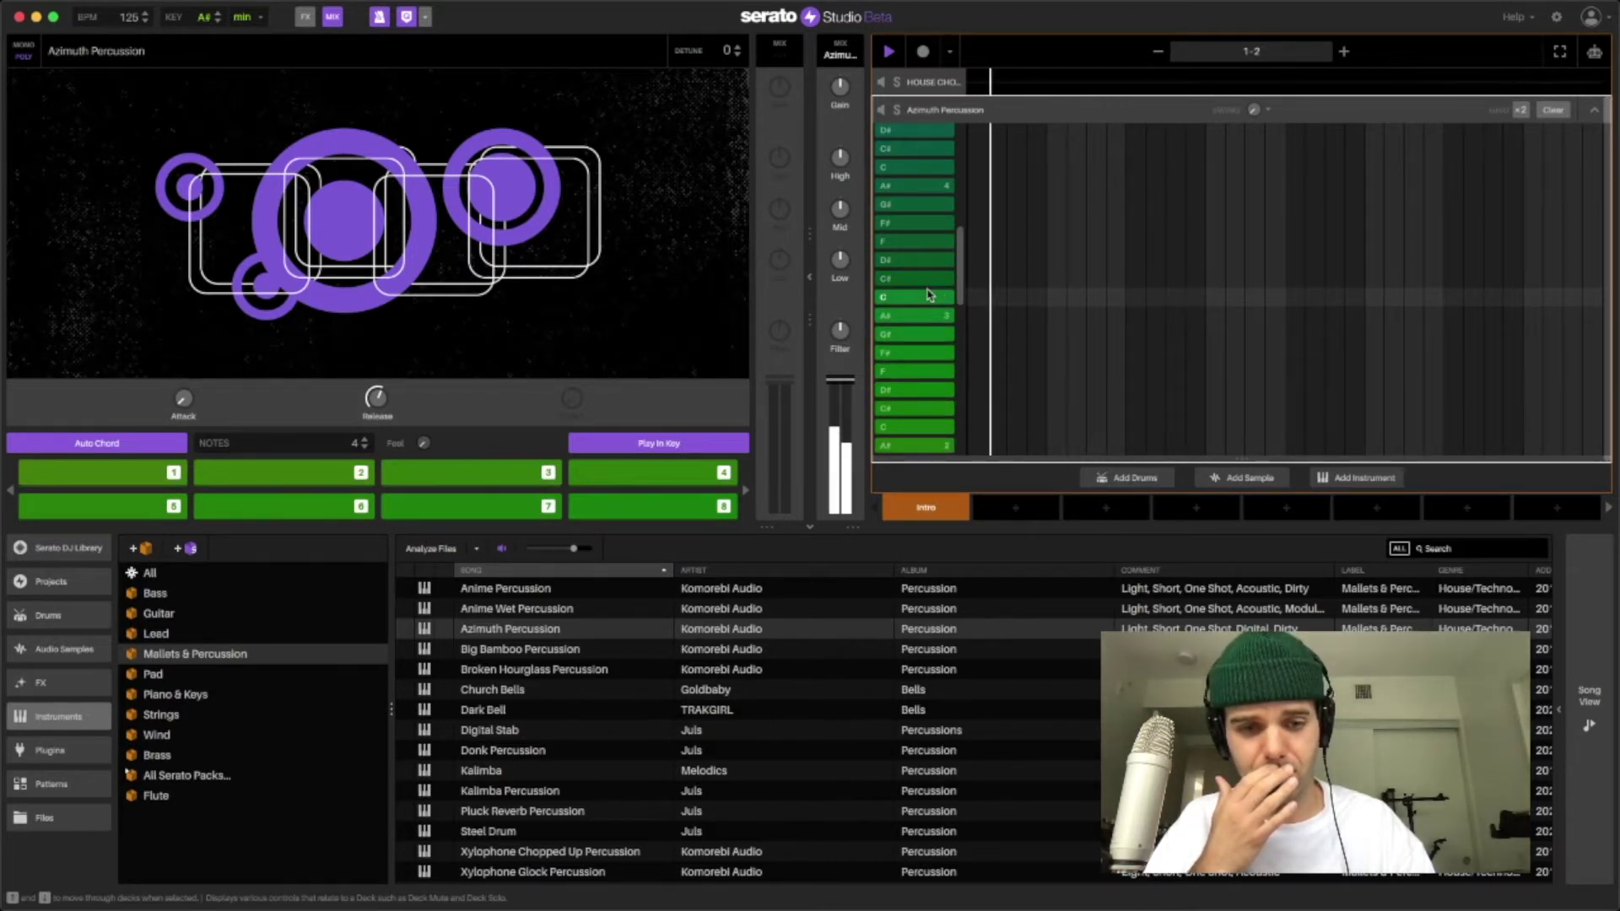
key("3")
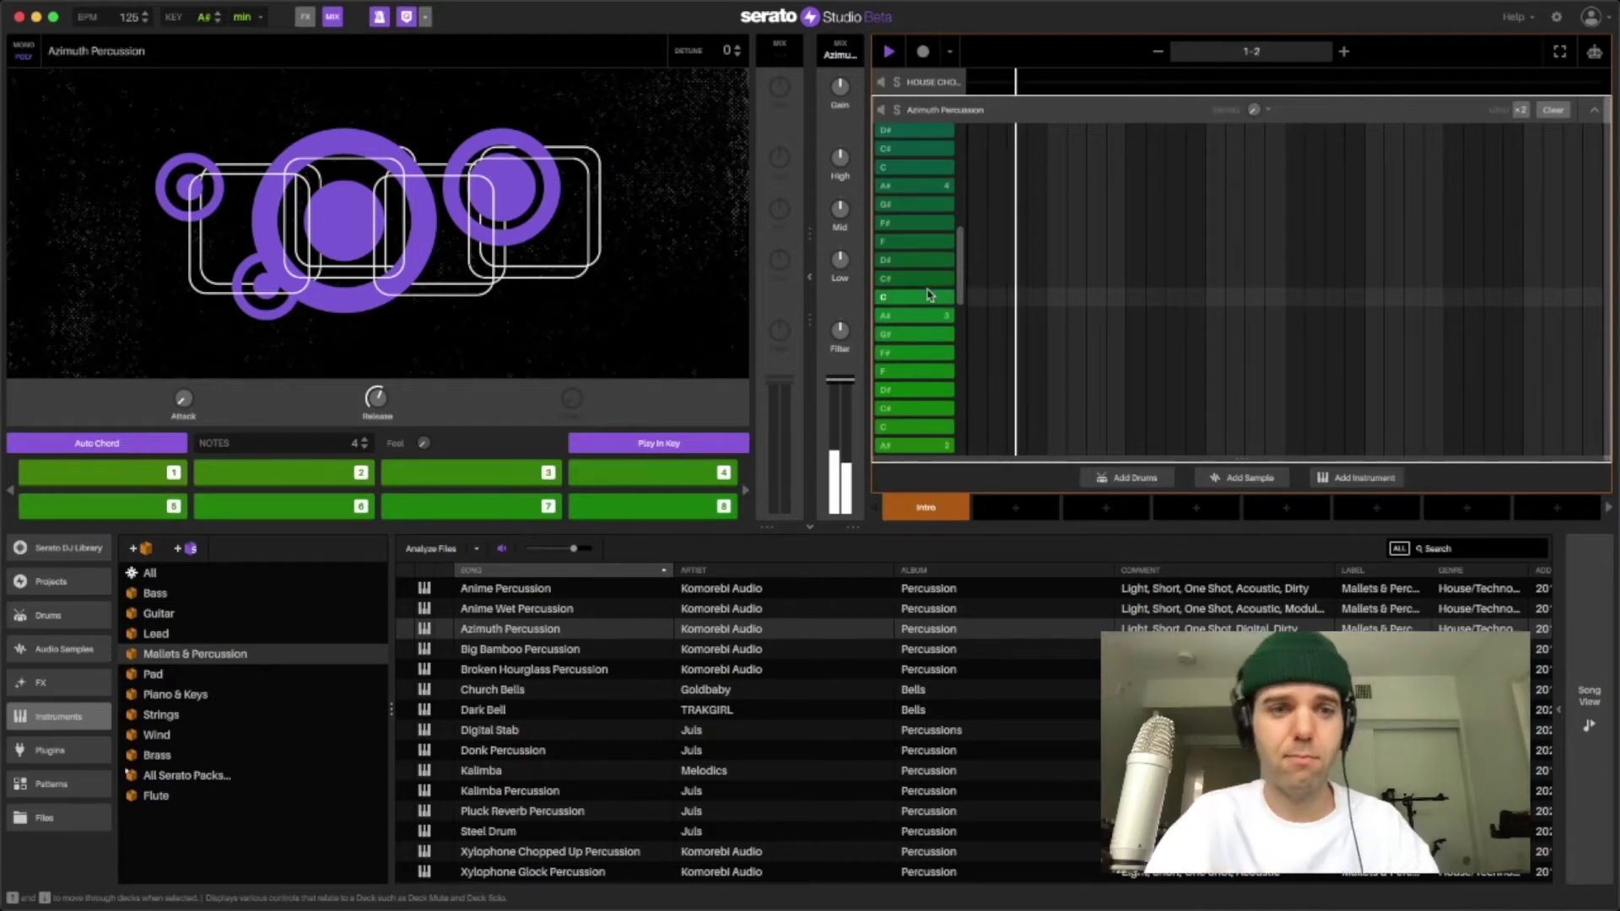
key("space")
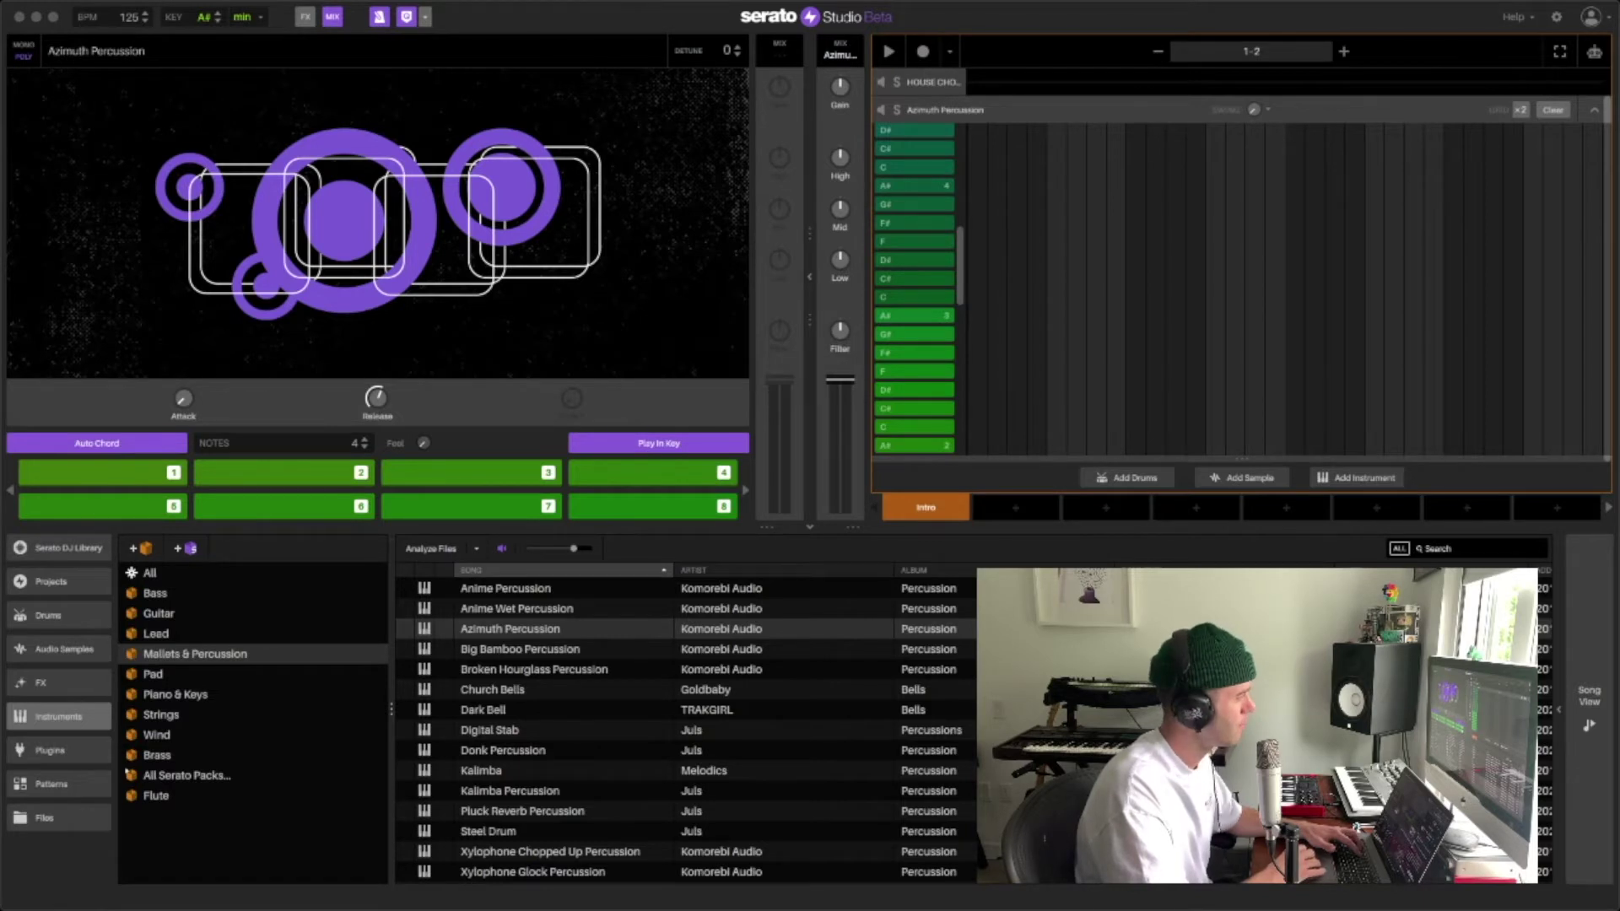
Audition Azimuth Percussion auto chords 3 and 1 with playback stopped.
left_click(1038, 553)
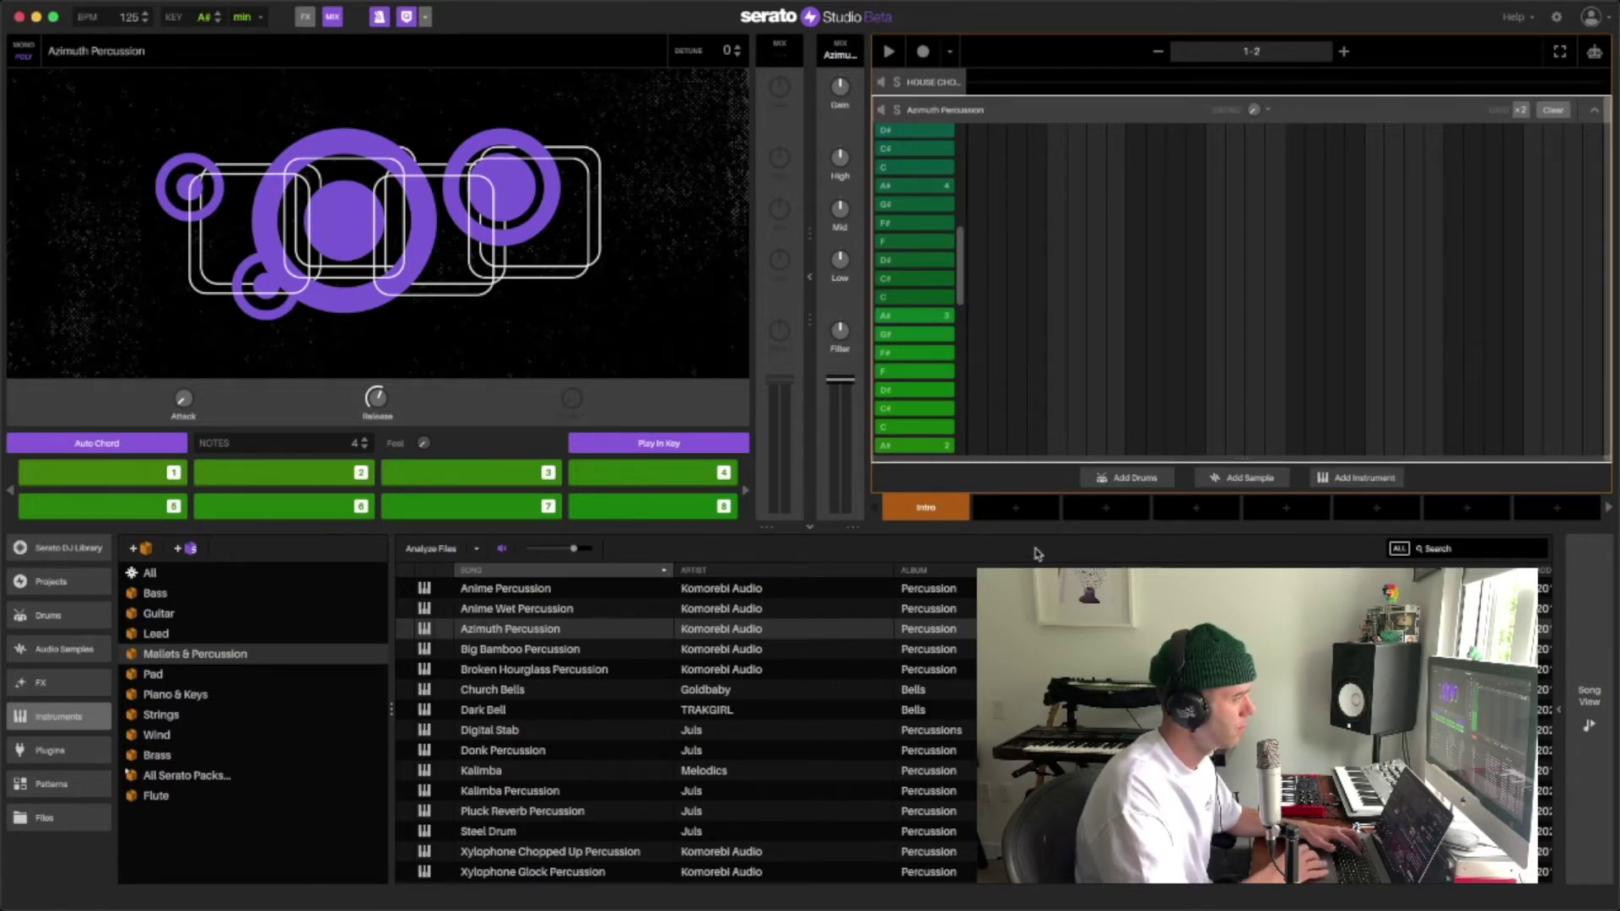
key("3")
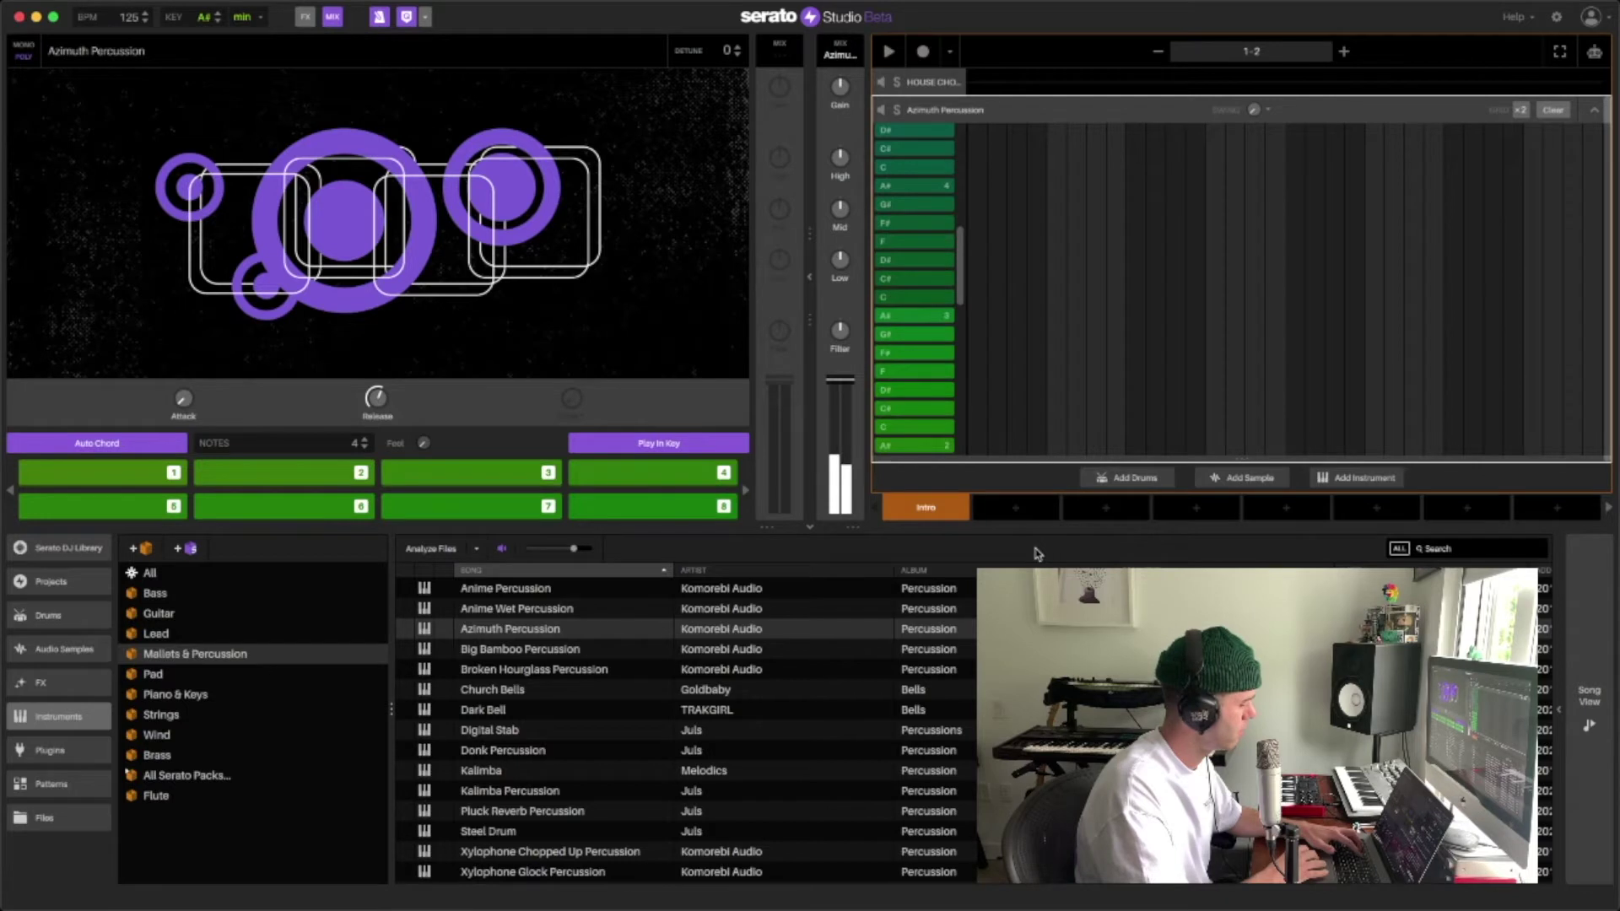
key("1")
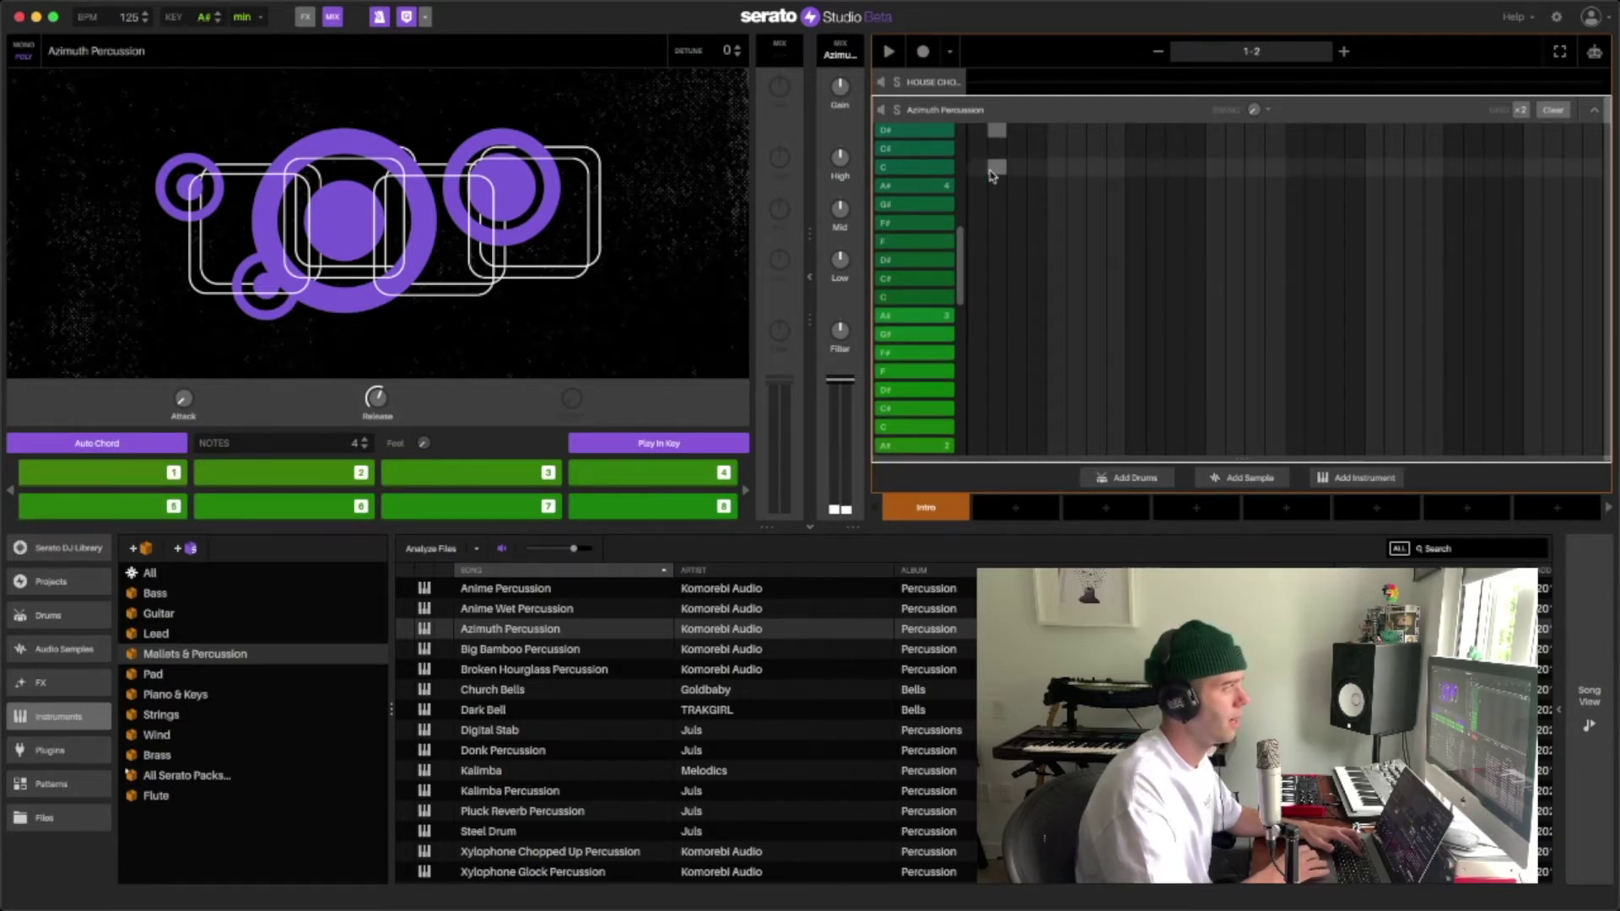
Record Azimuth Percussion auto chords over bars 1-2 with the metronome, playing chords 3, 5 and 1 three times each.
left_click(922, 54)
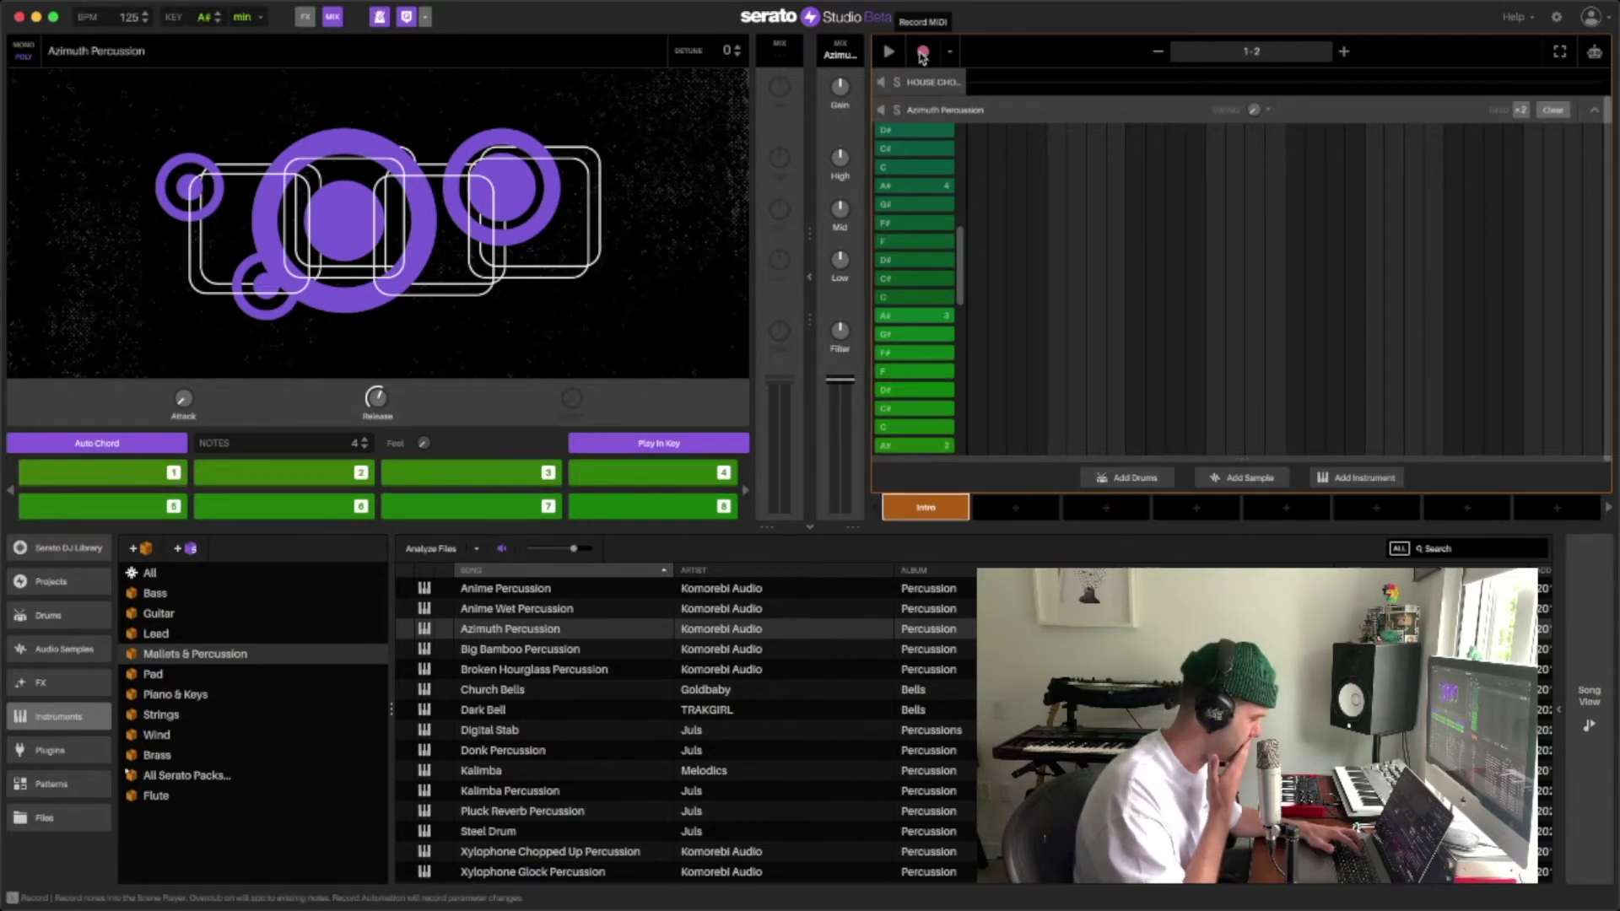
key("3")
key("3")
key("3")
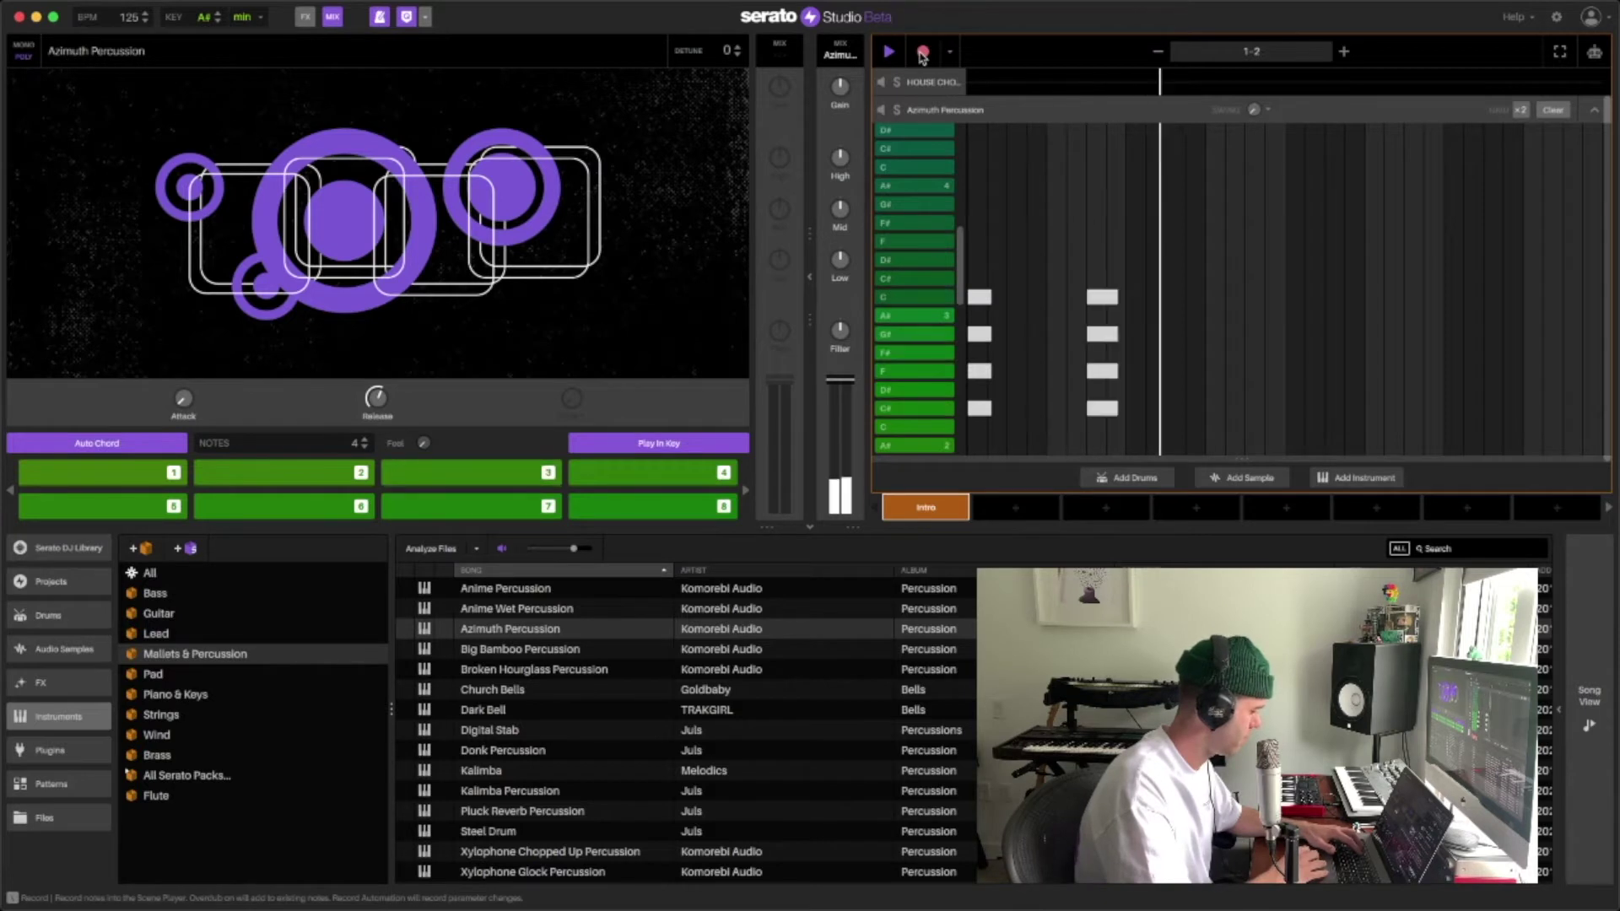
key("5")
key("5")
key("5")
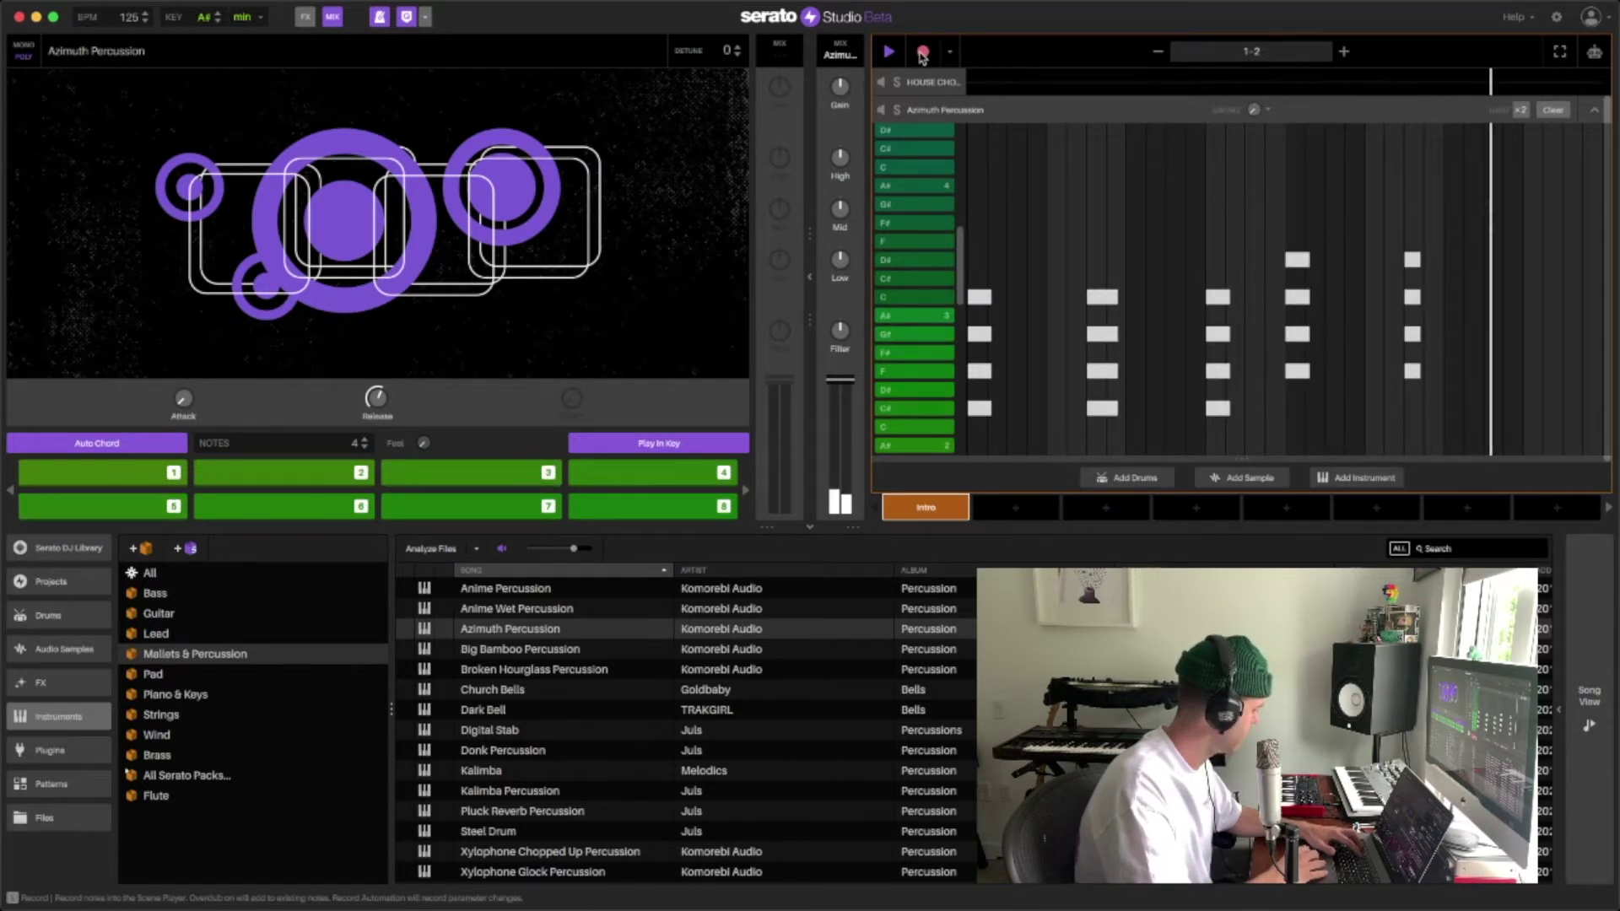
key("1")
key("1")
key("1")
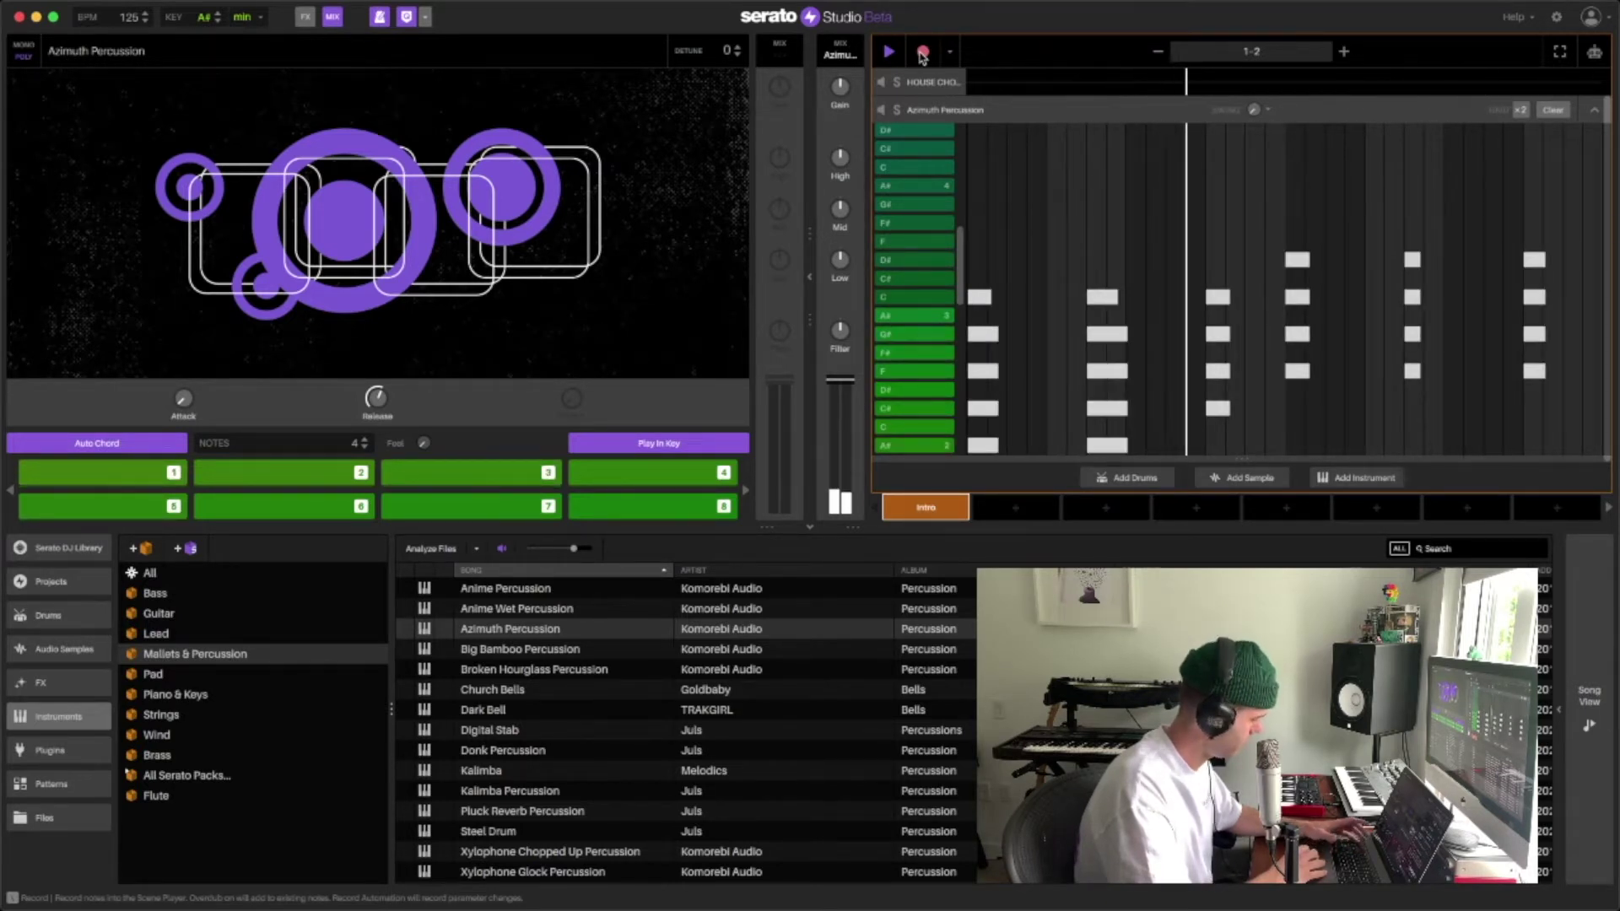
left_click(923, 53)
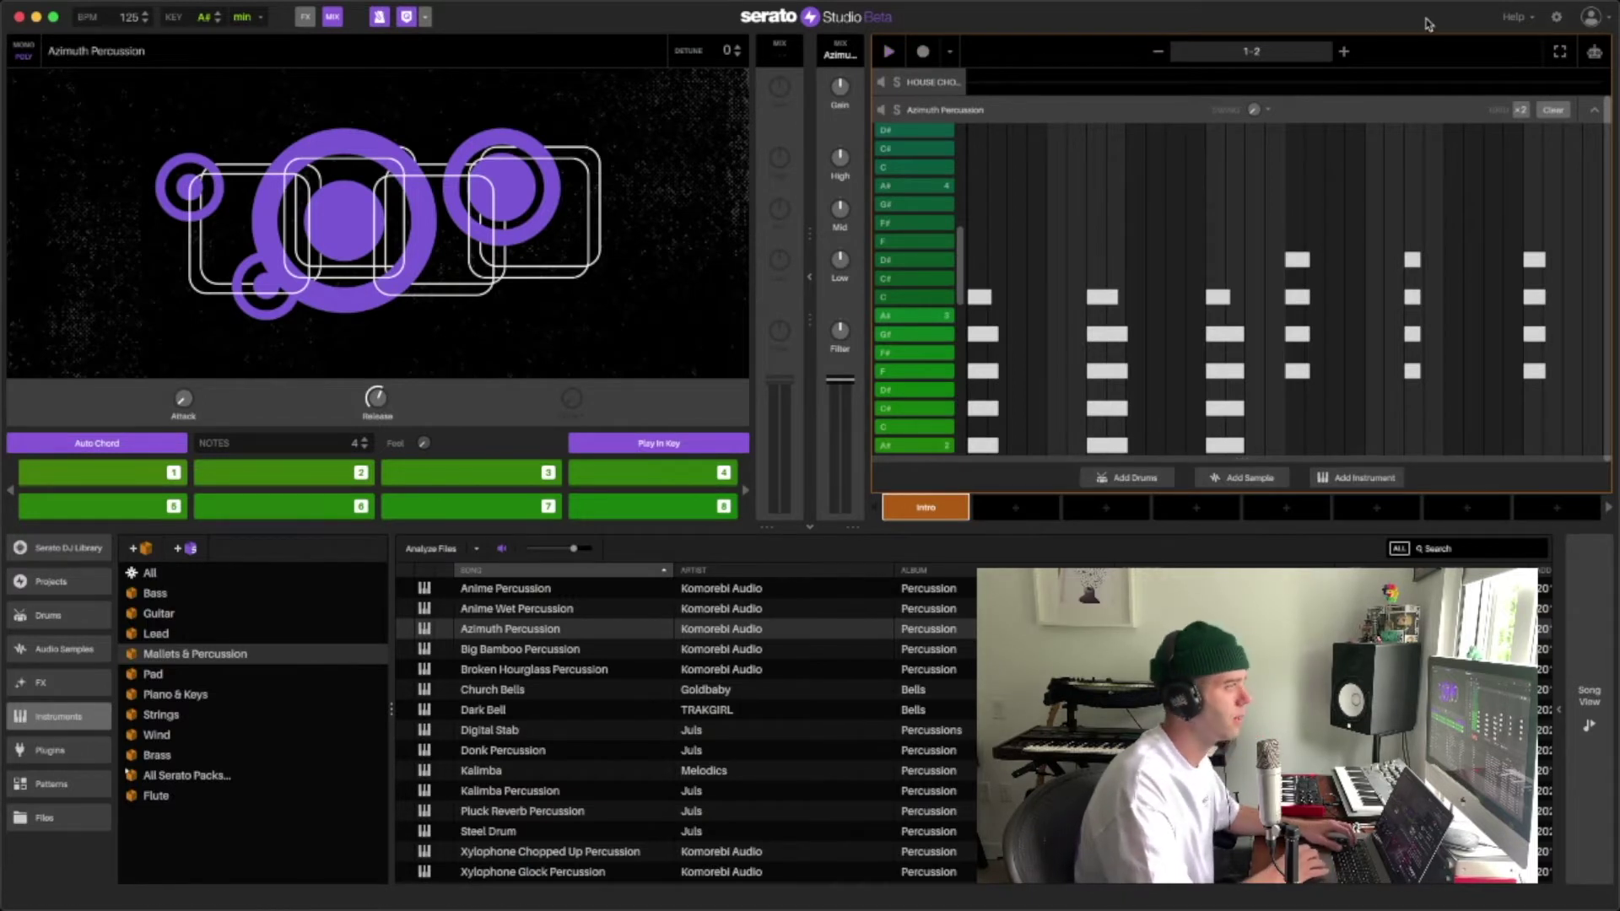
Clear the Azimuth Percussion notes and re-record over bars 1-4, playing auto chords 3 and 5 three times each and chord 1 six times.
left_click(1551, 111)
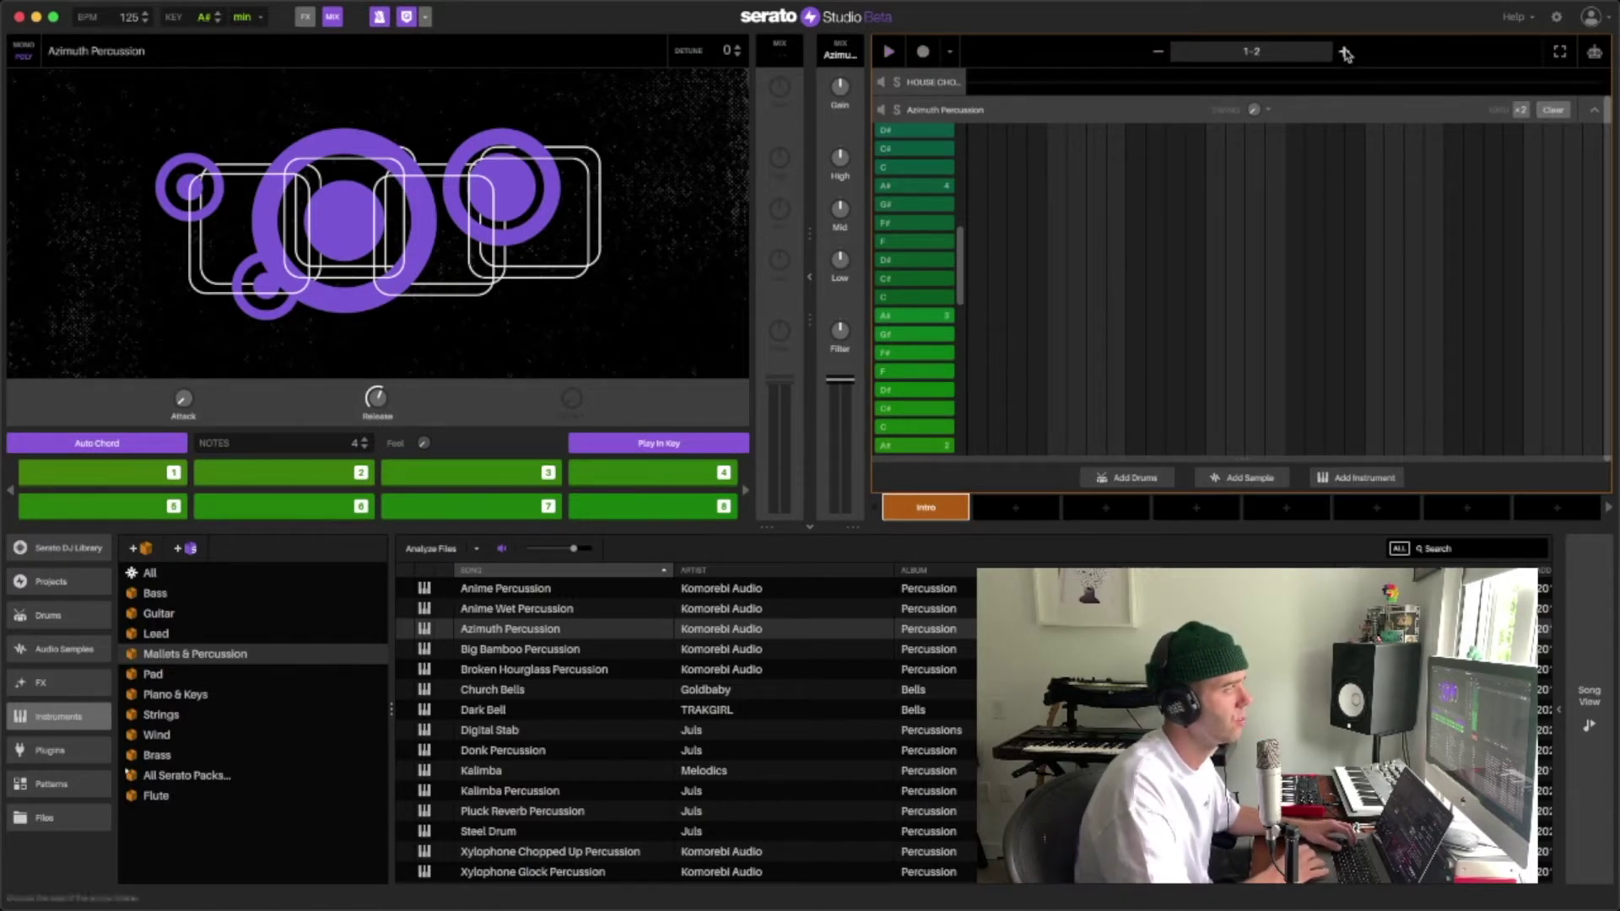
left_click(924, 52)
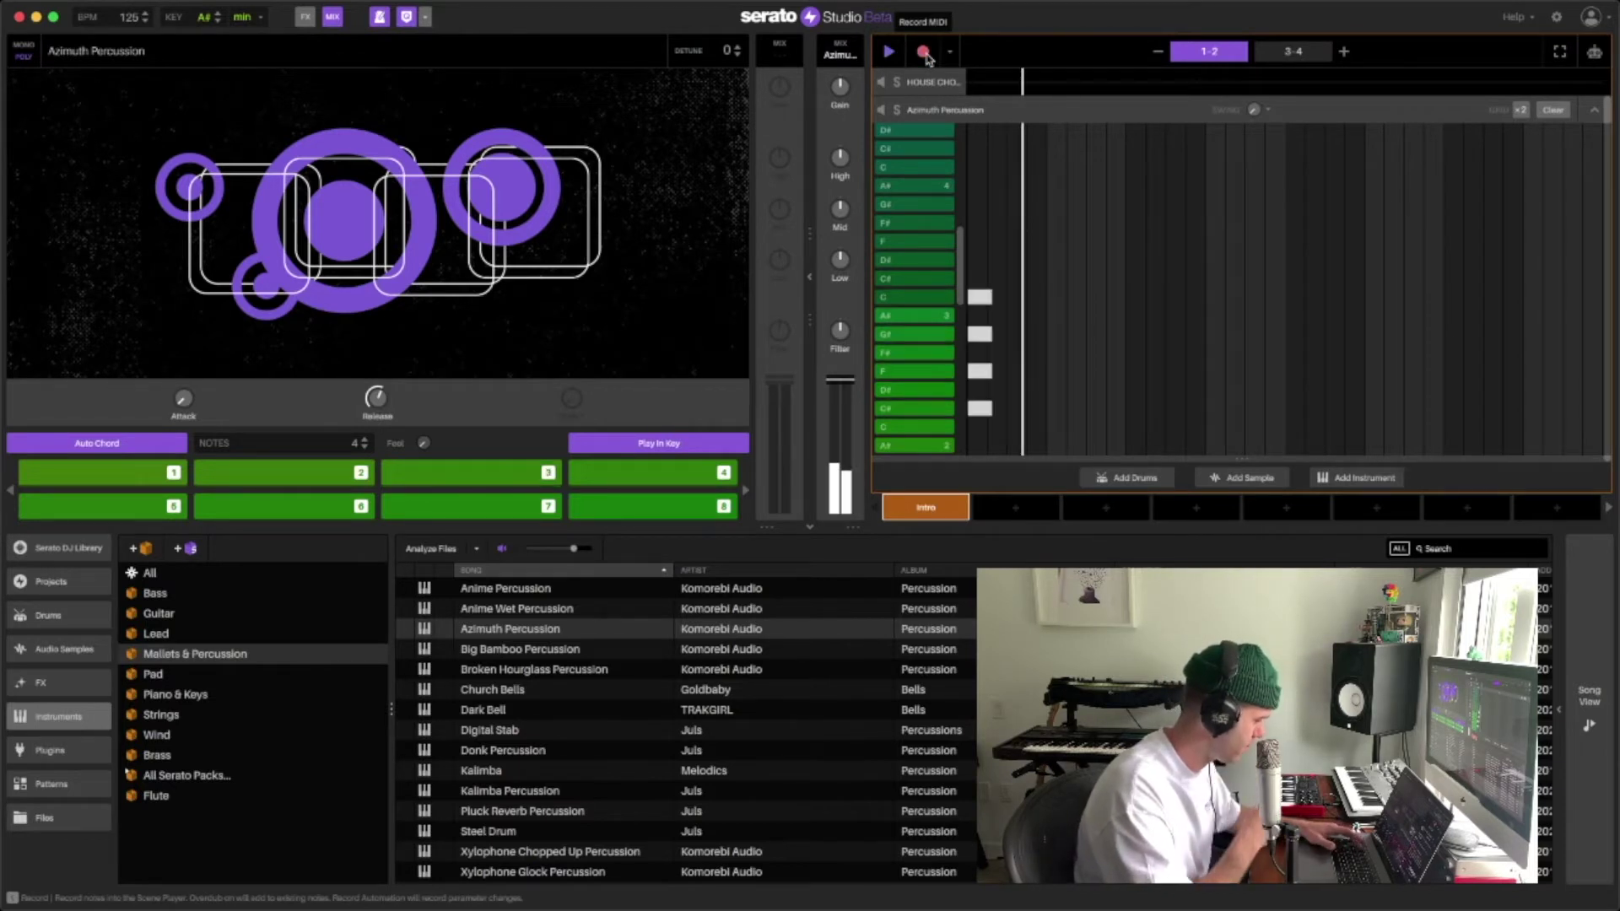
key("2")
key("2")
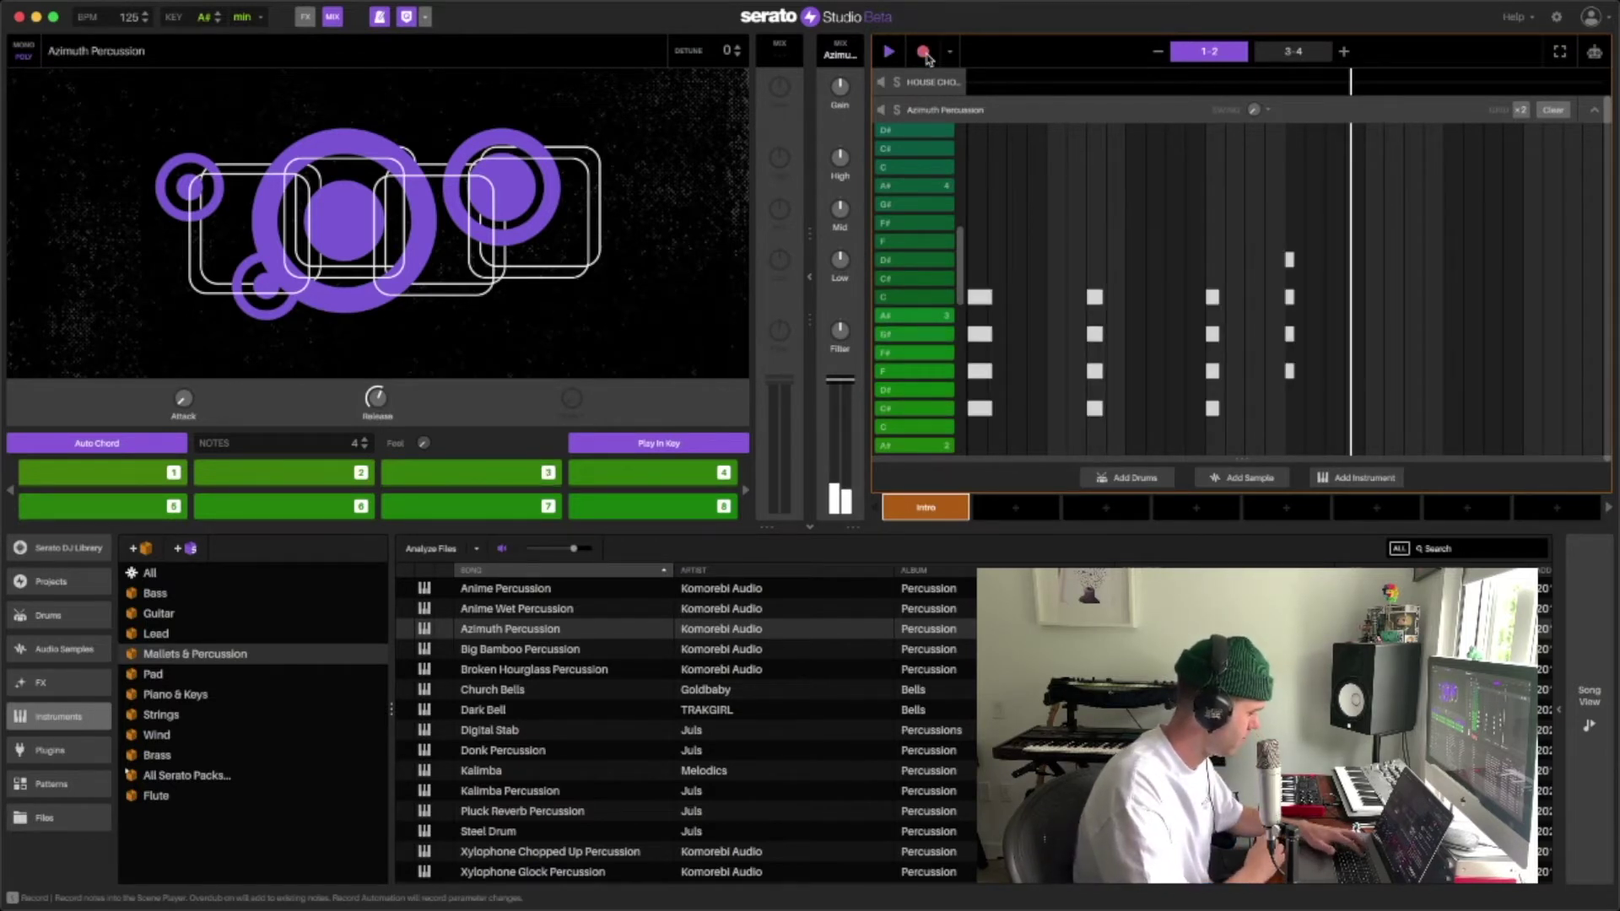
key("1")
key("1")
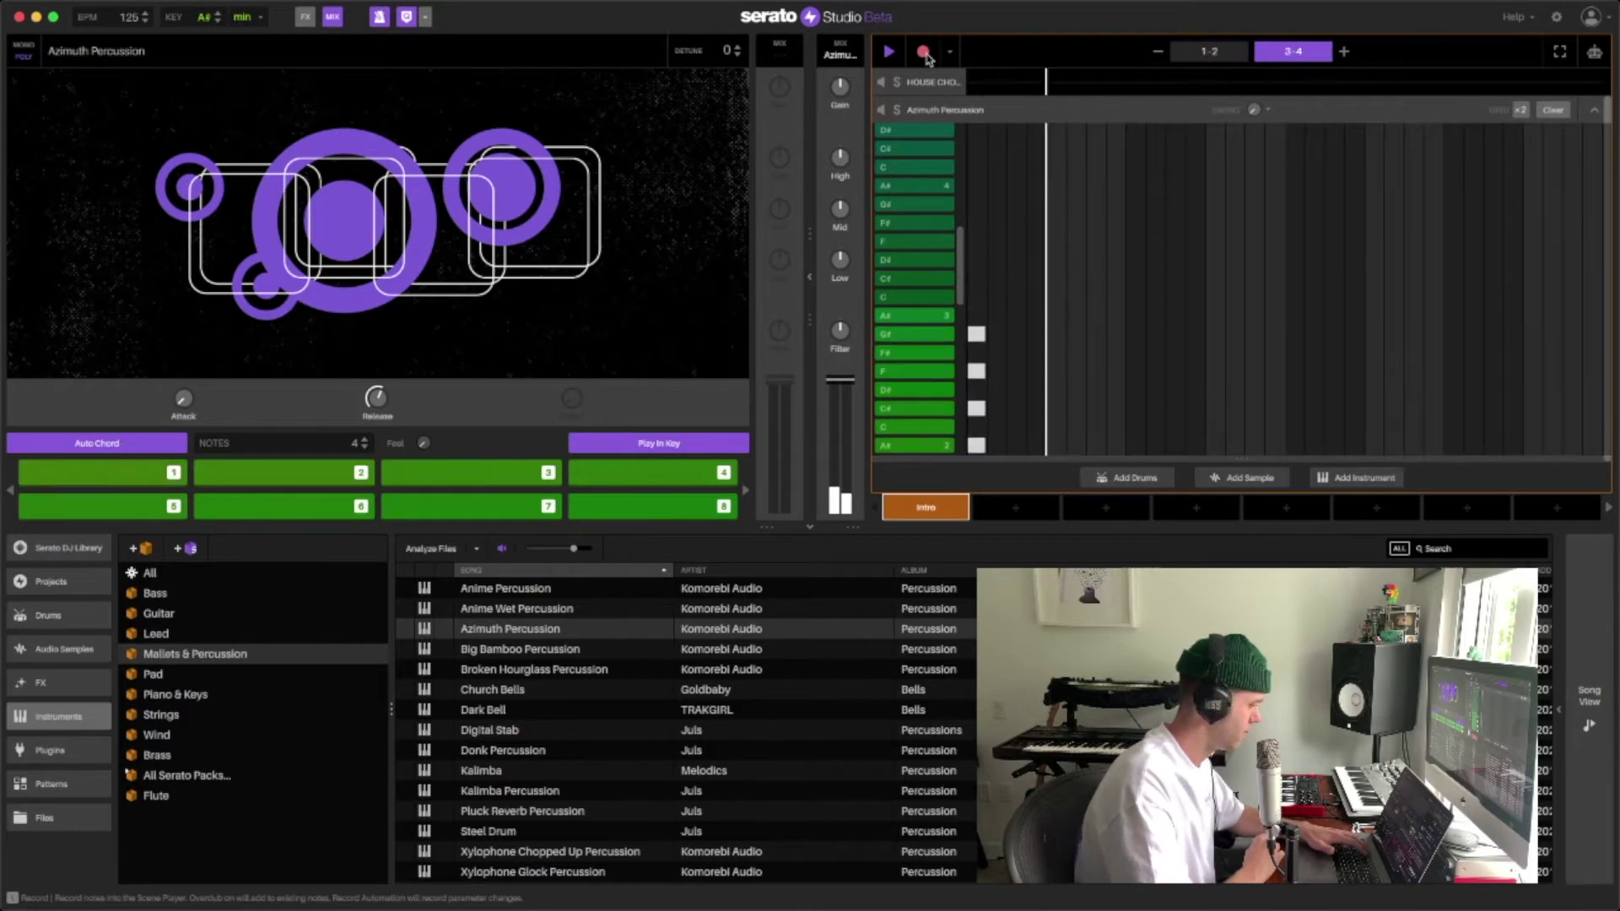
key("1")
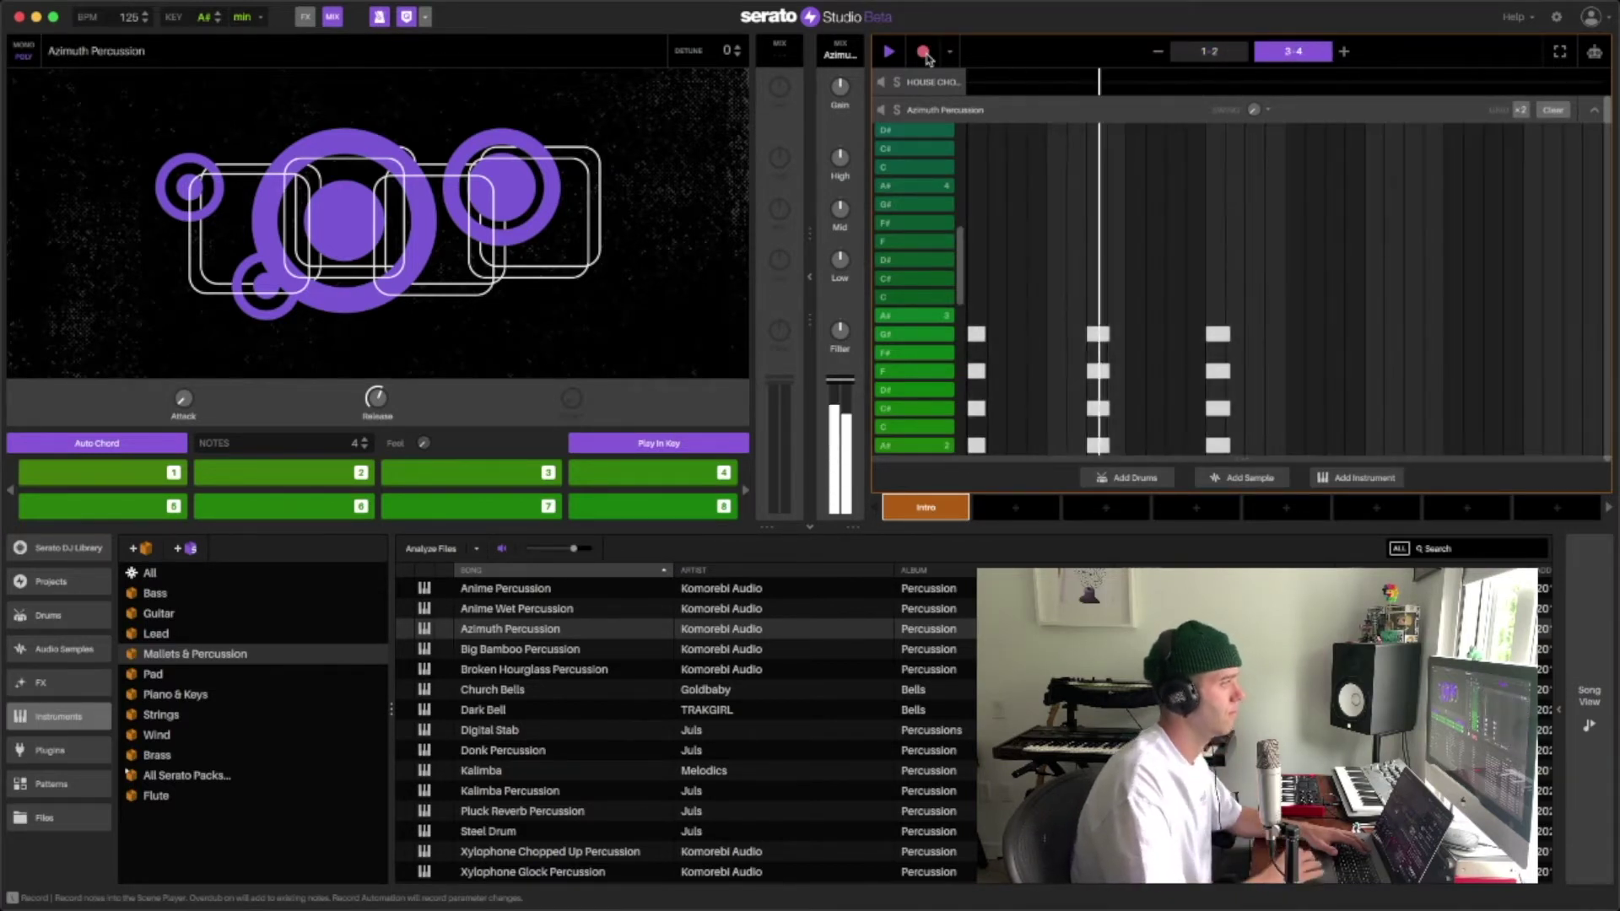
key("1")
key("1")
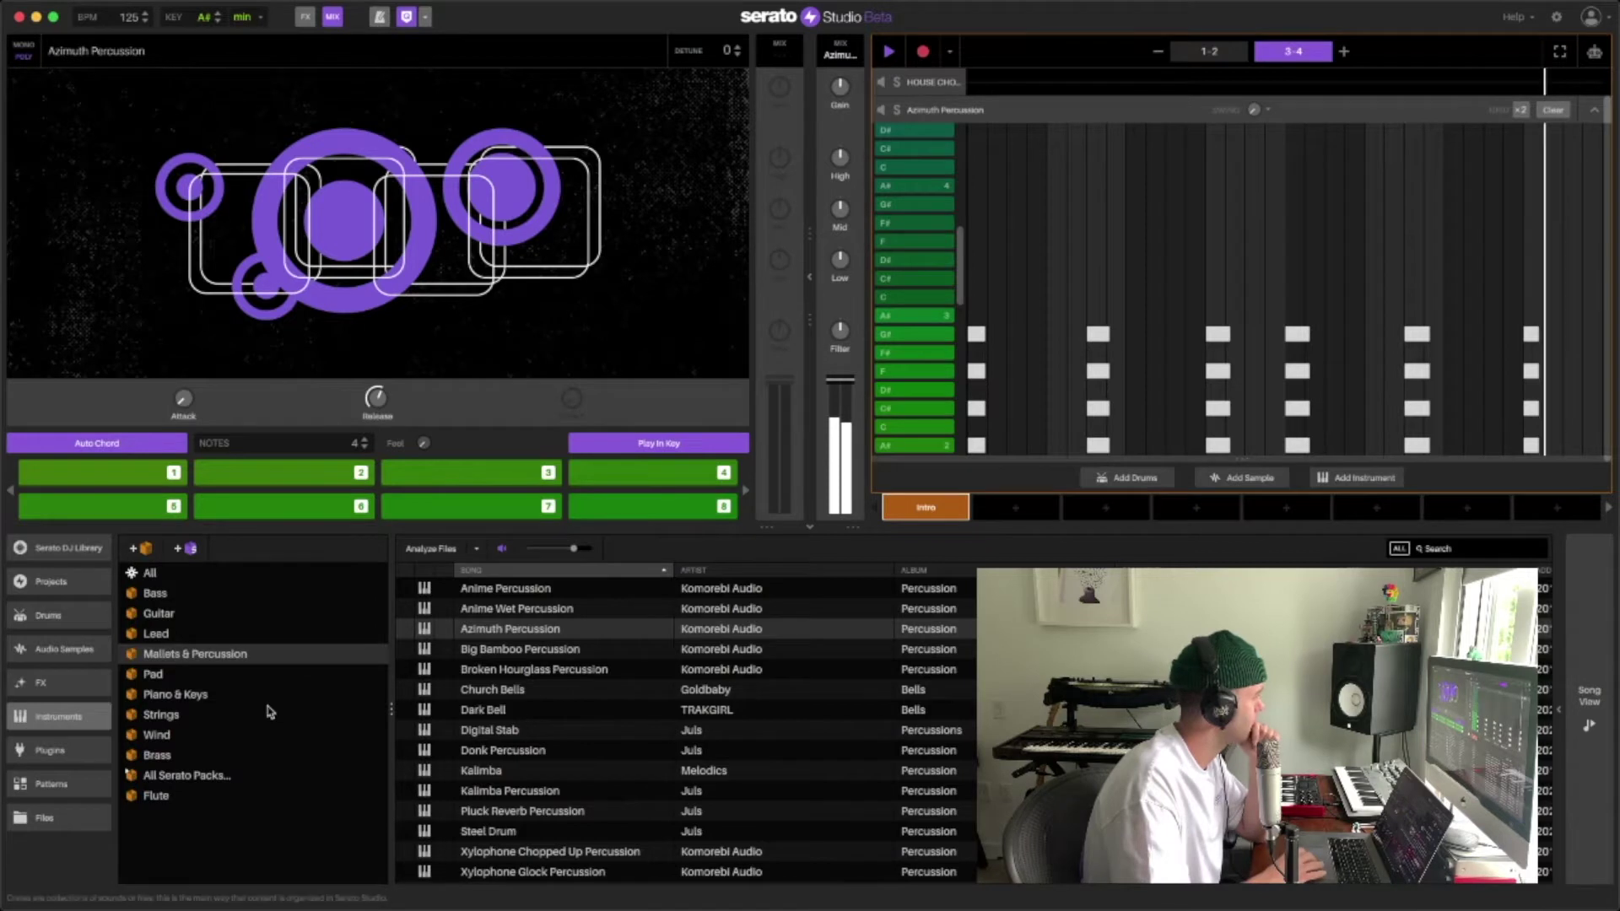
Add an instrument deck and load the Addictive Keys plugin from the INSTRUMENTS plugin collection into it.
left_click(176, 695)
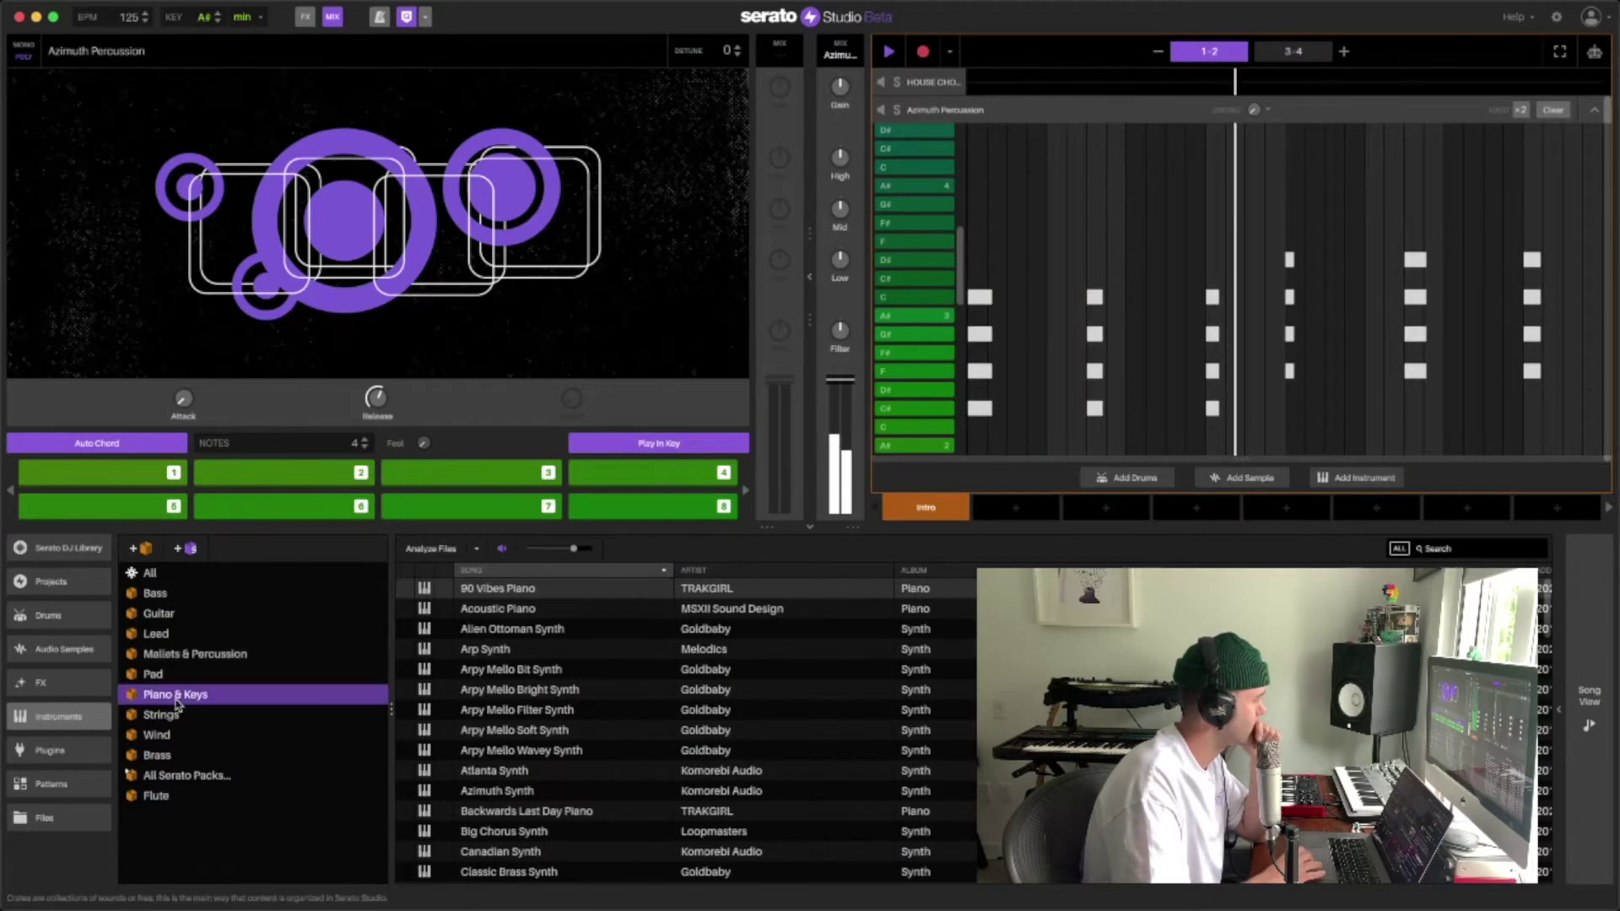
left_click(172, 717)
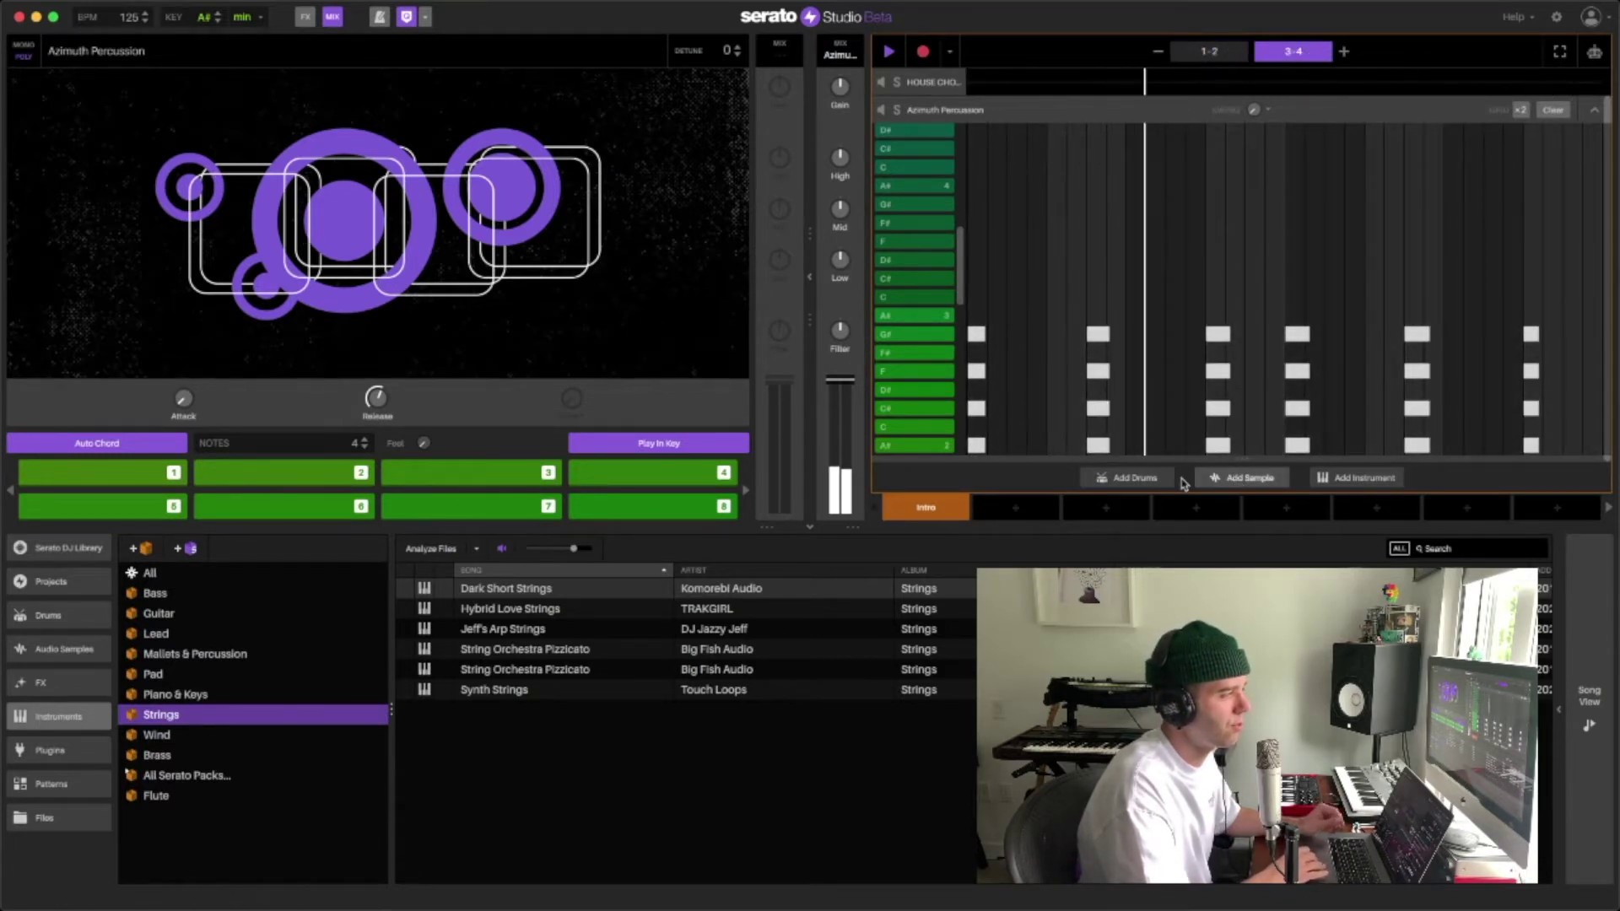
left_click(1338, 478)
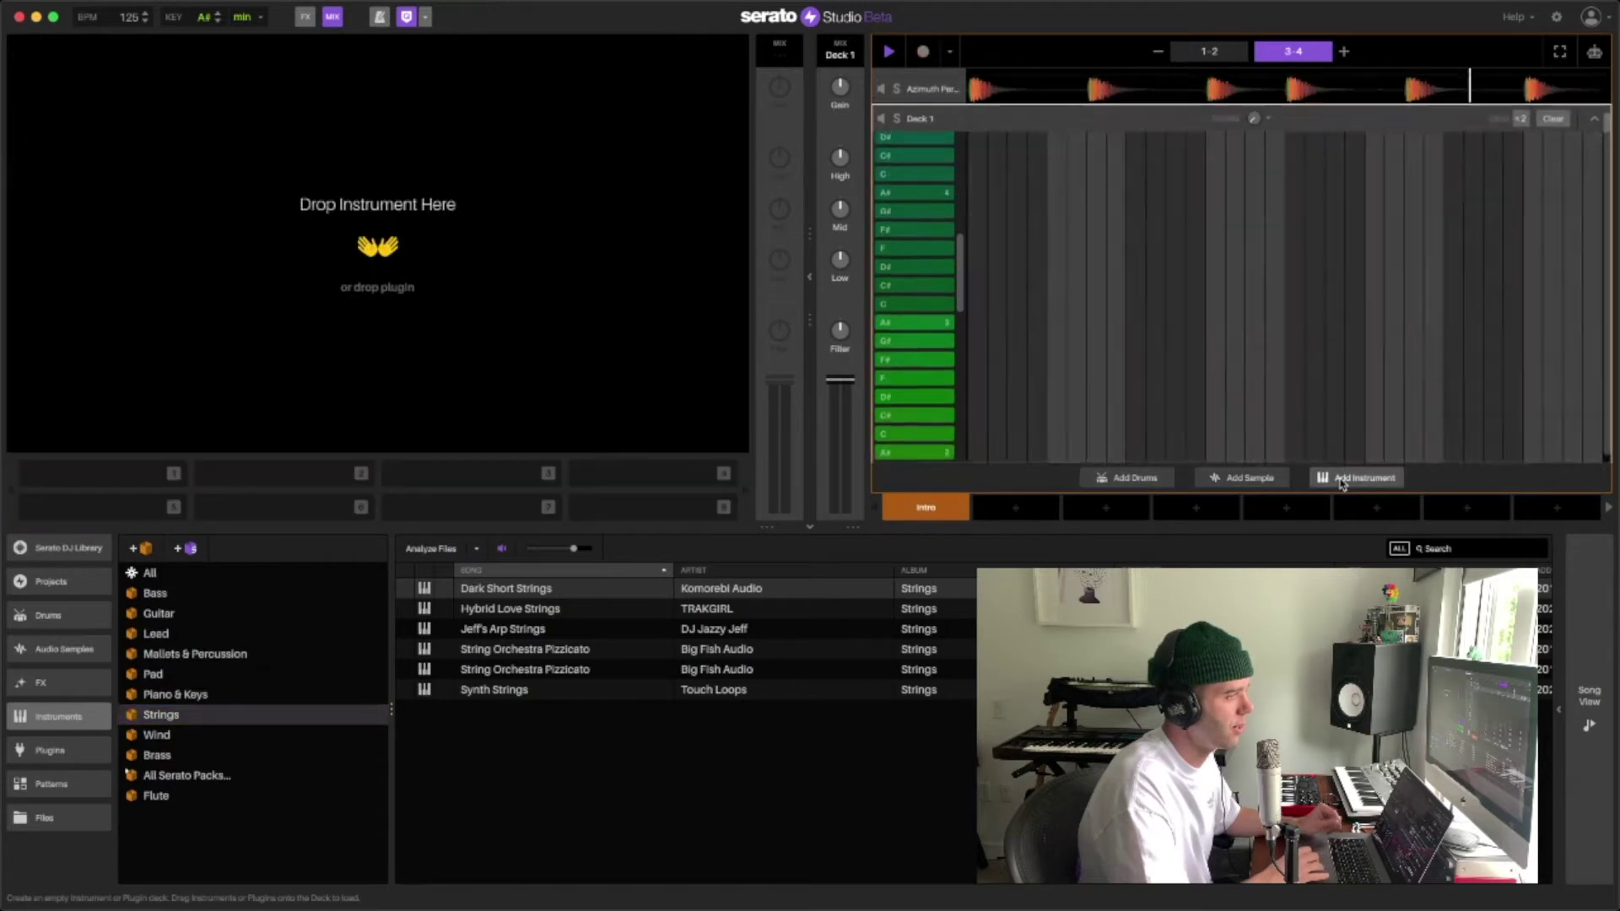
left_click(49, 750)
left_click(175, 593)
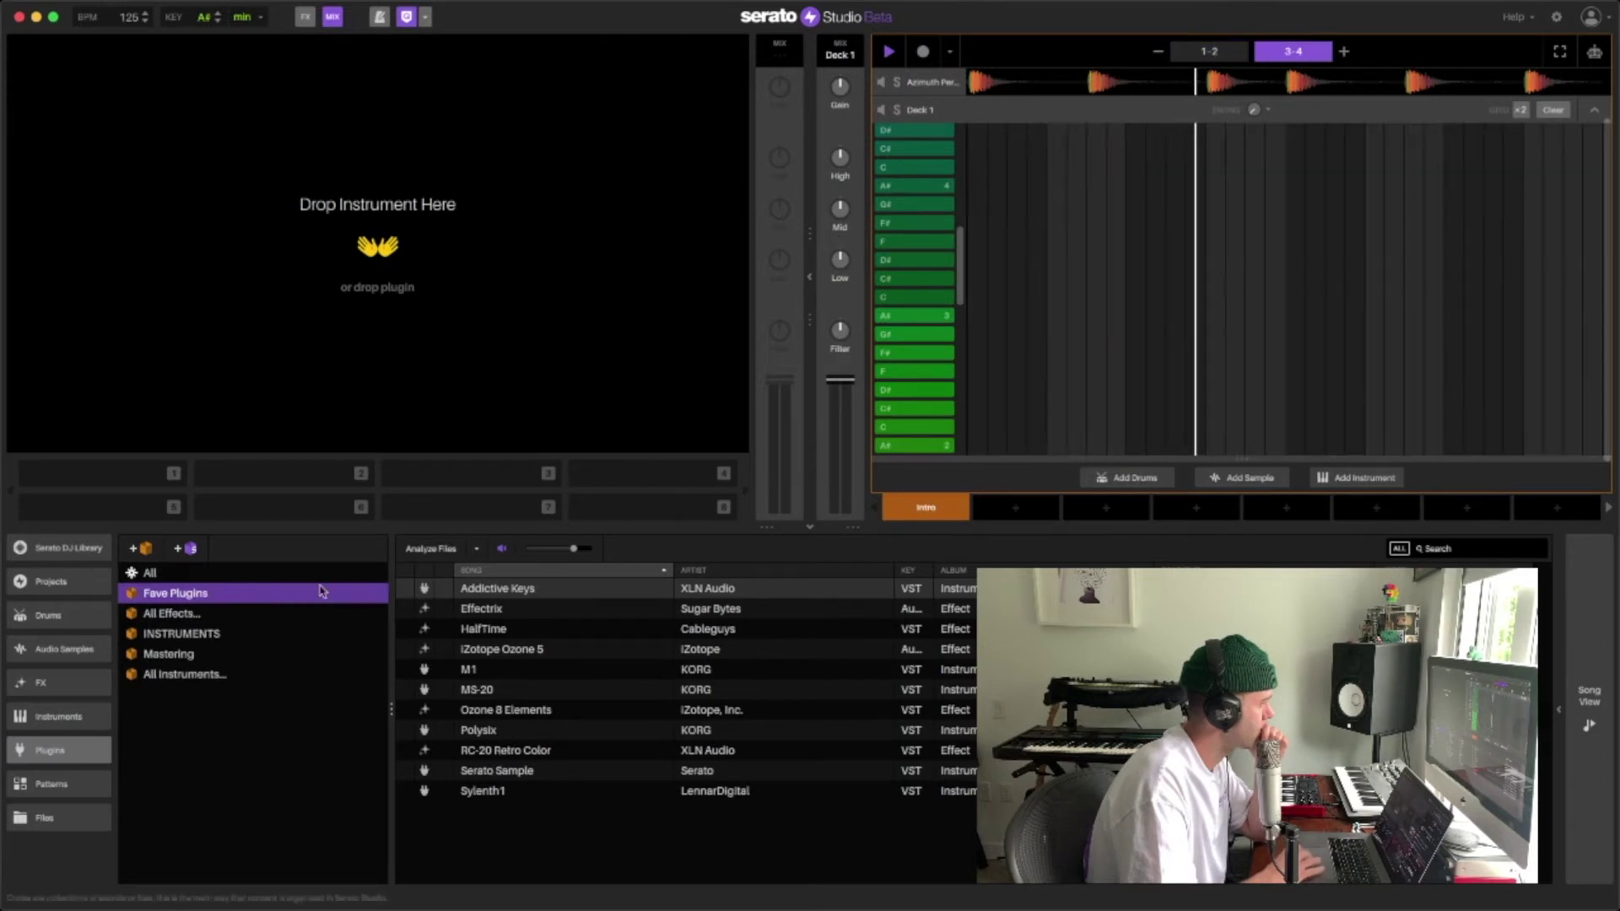
left_click(321, 633)
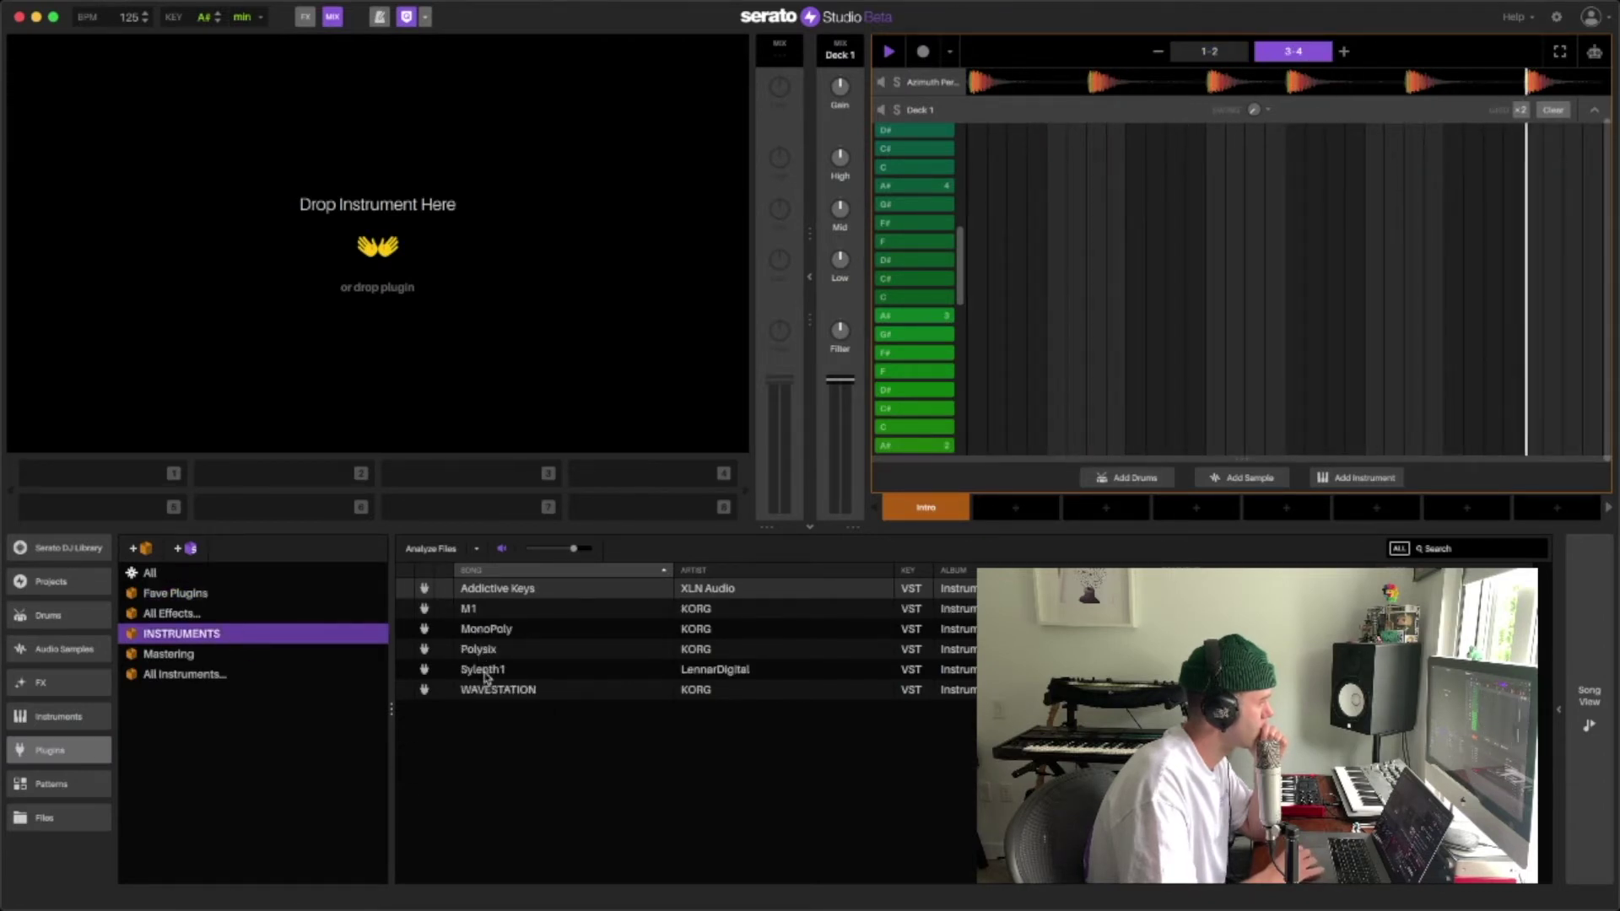
left_click(489, 588)
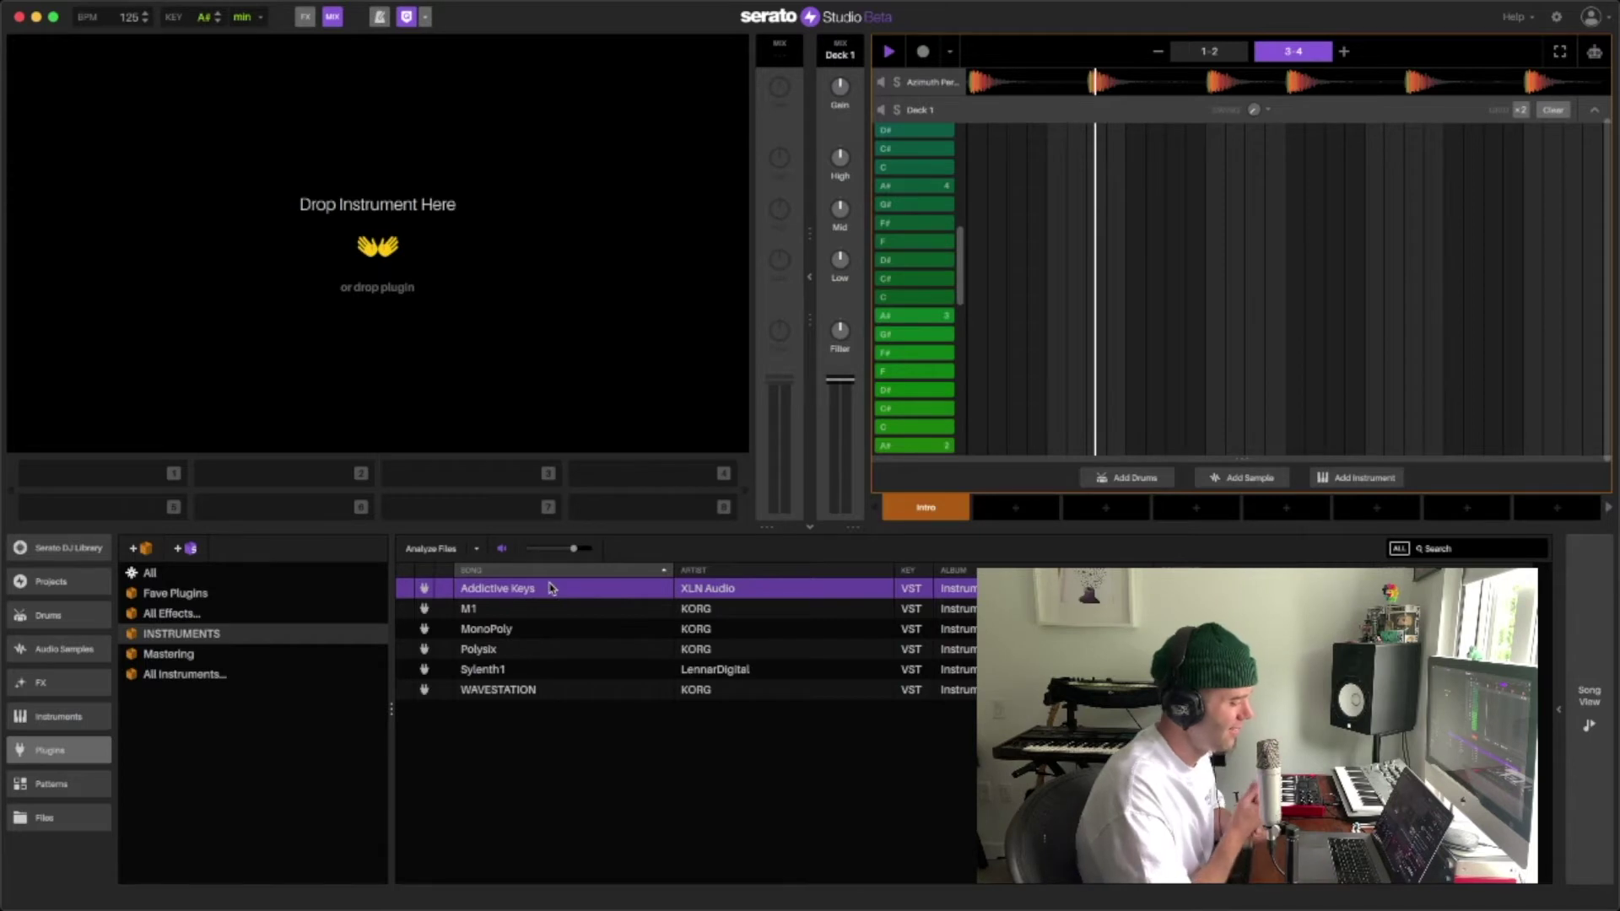
double_click(549, 588)
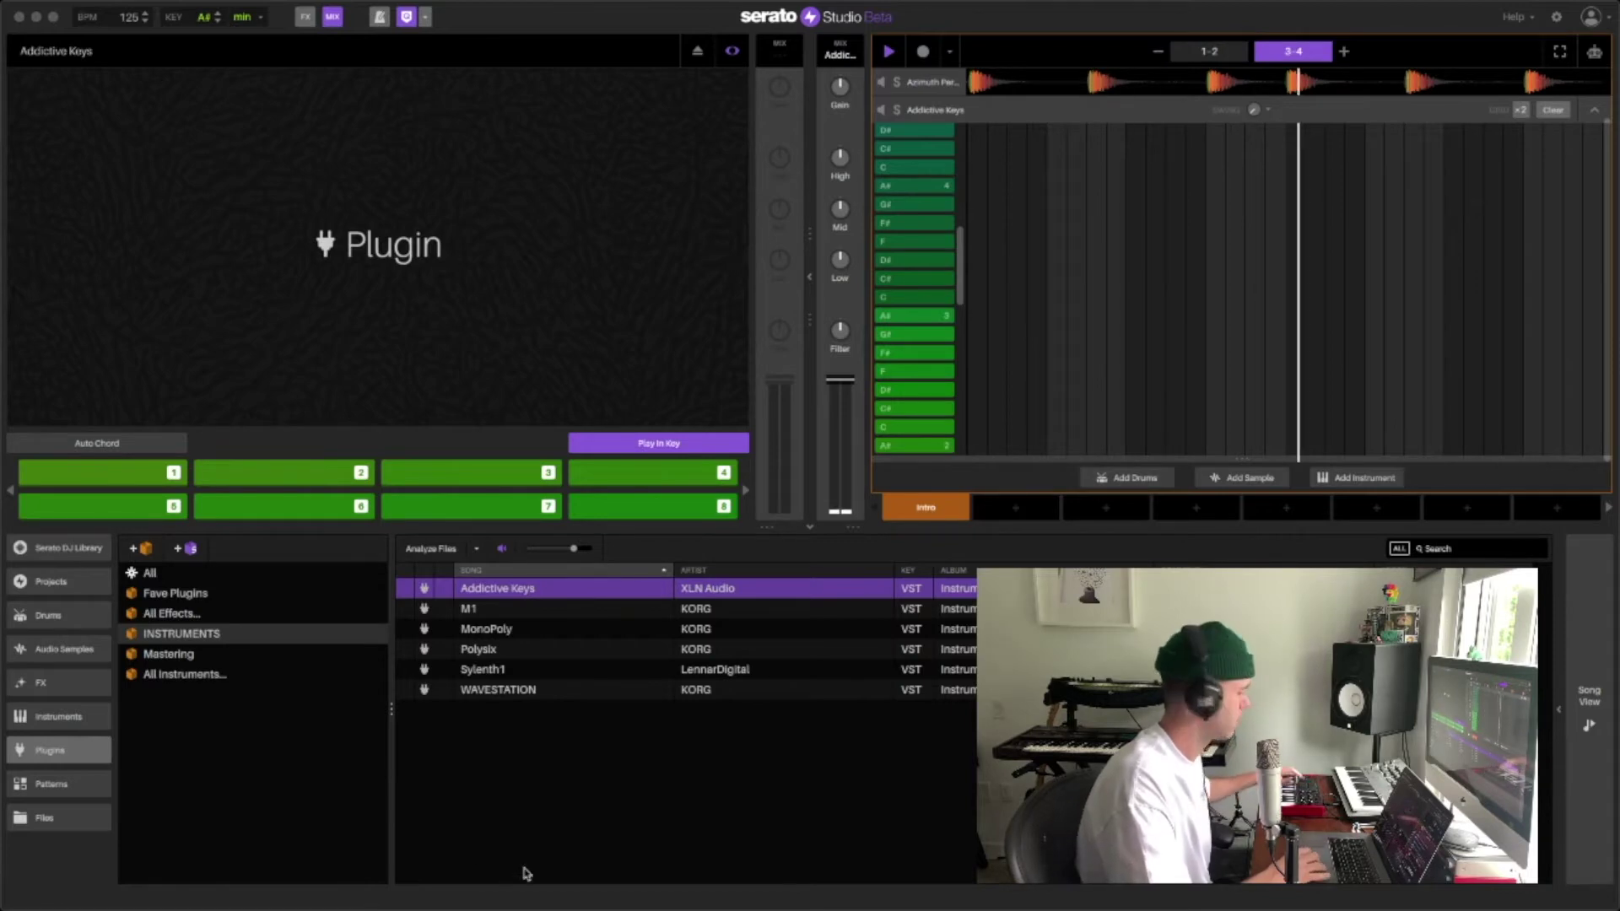
Load the Mark One - Producer piano in Addictive Keys and close the plugin window.
left_click_drag(216, 287, 216, 52)
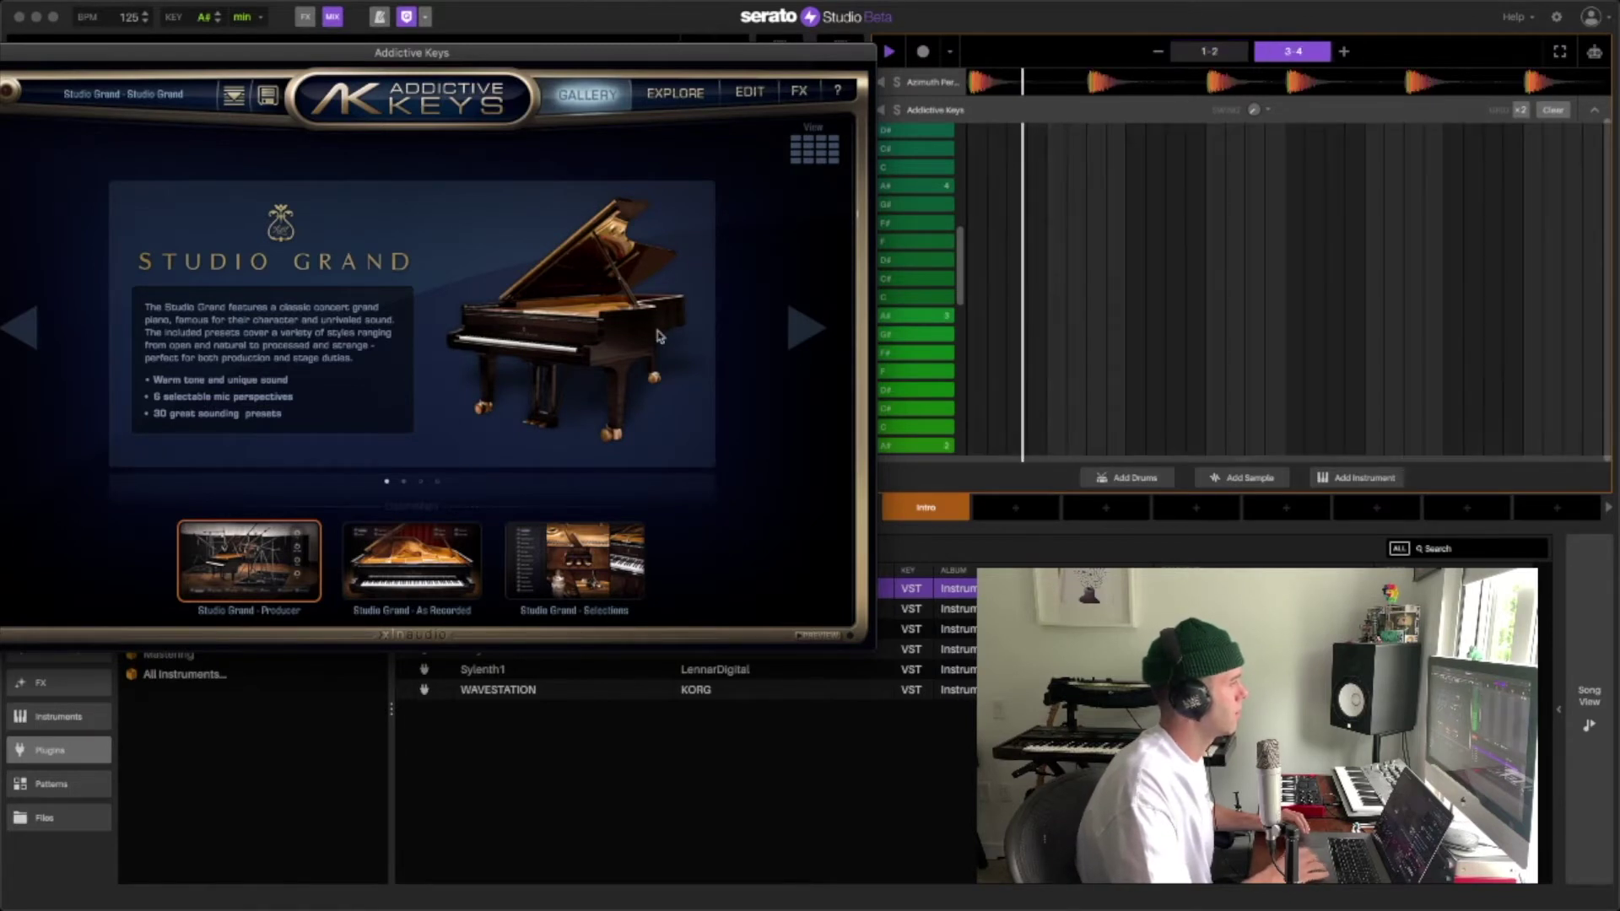
left_click(804, 338)
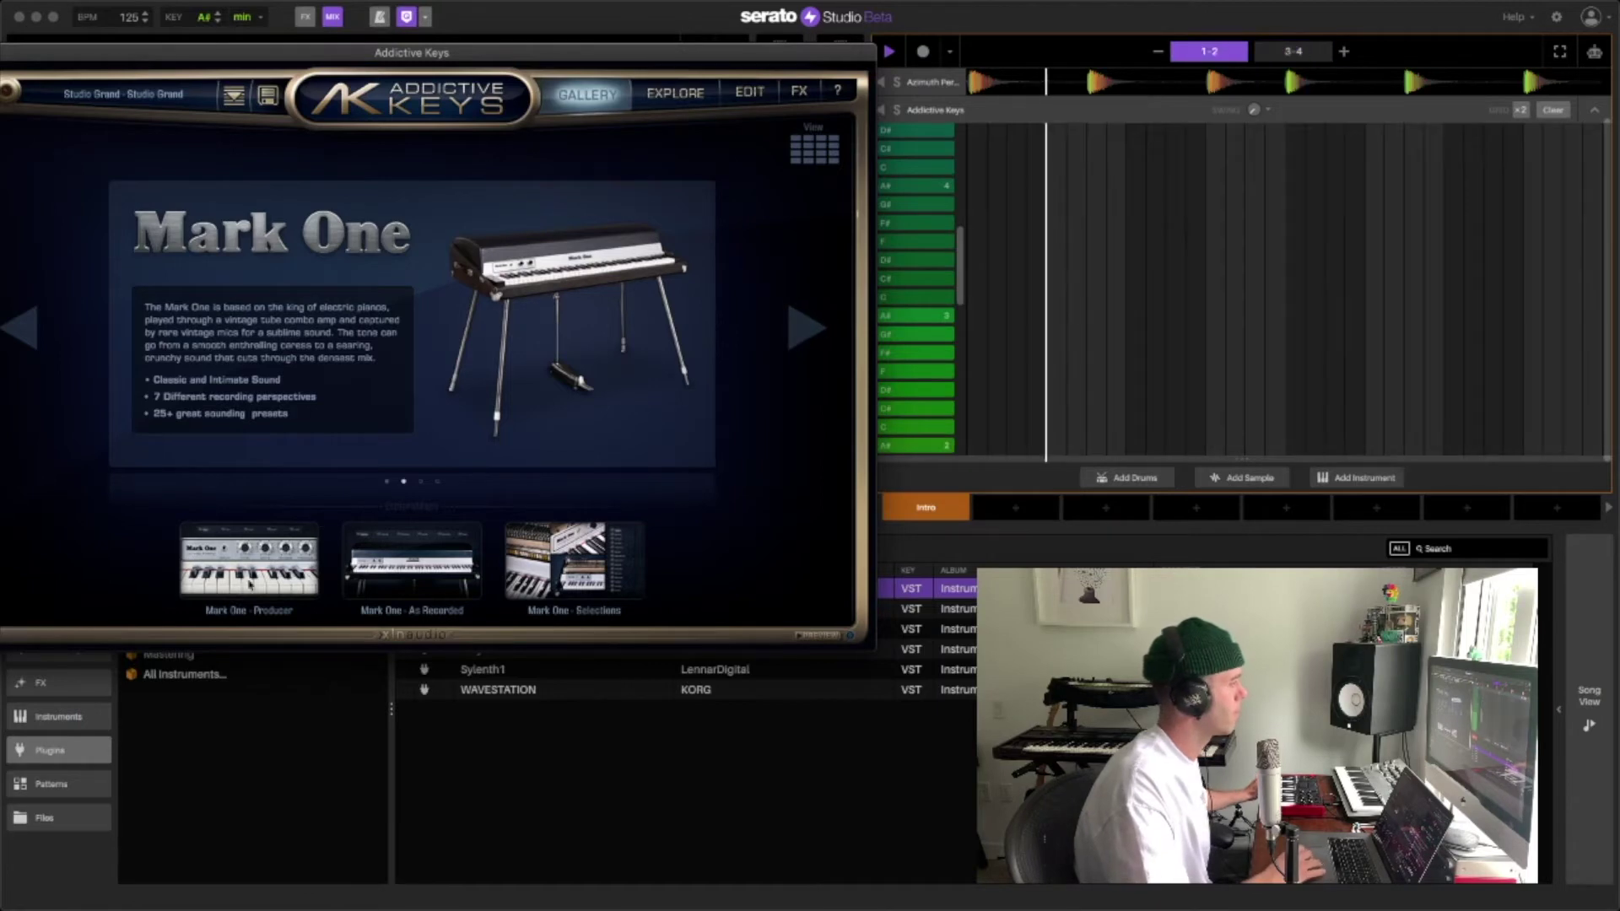
left_click(244, 582)
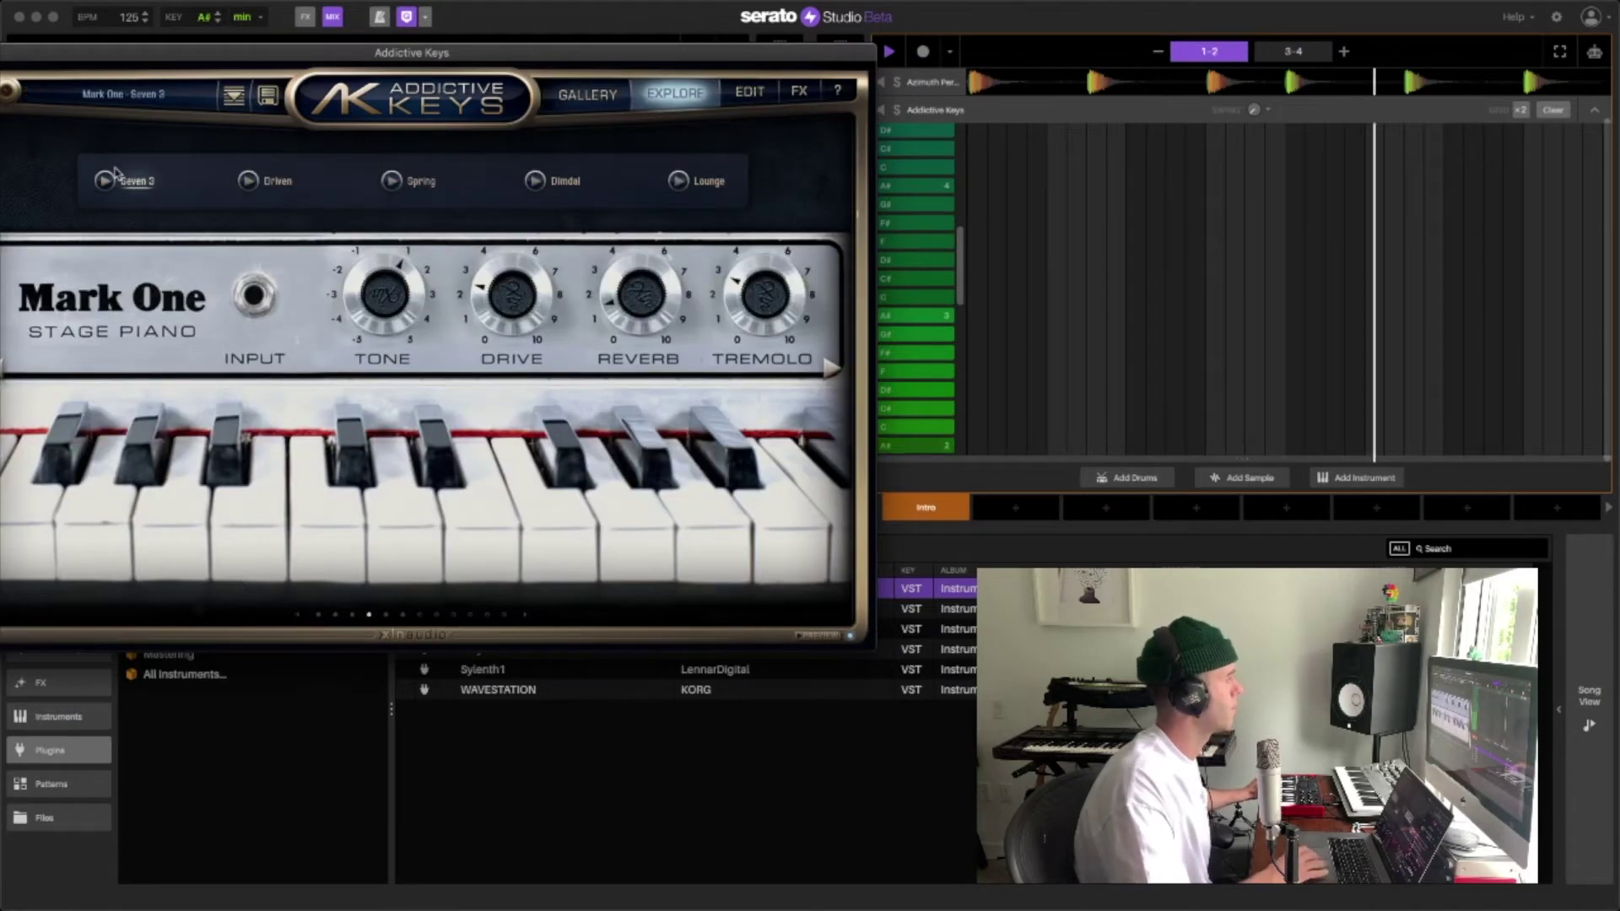
left_click_drag(0, 53, 53, 53)
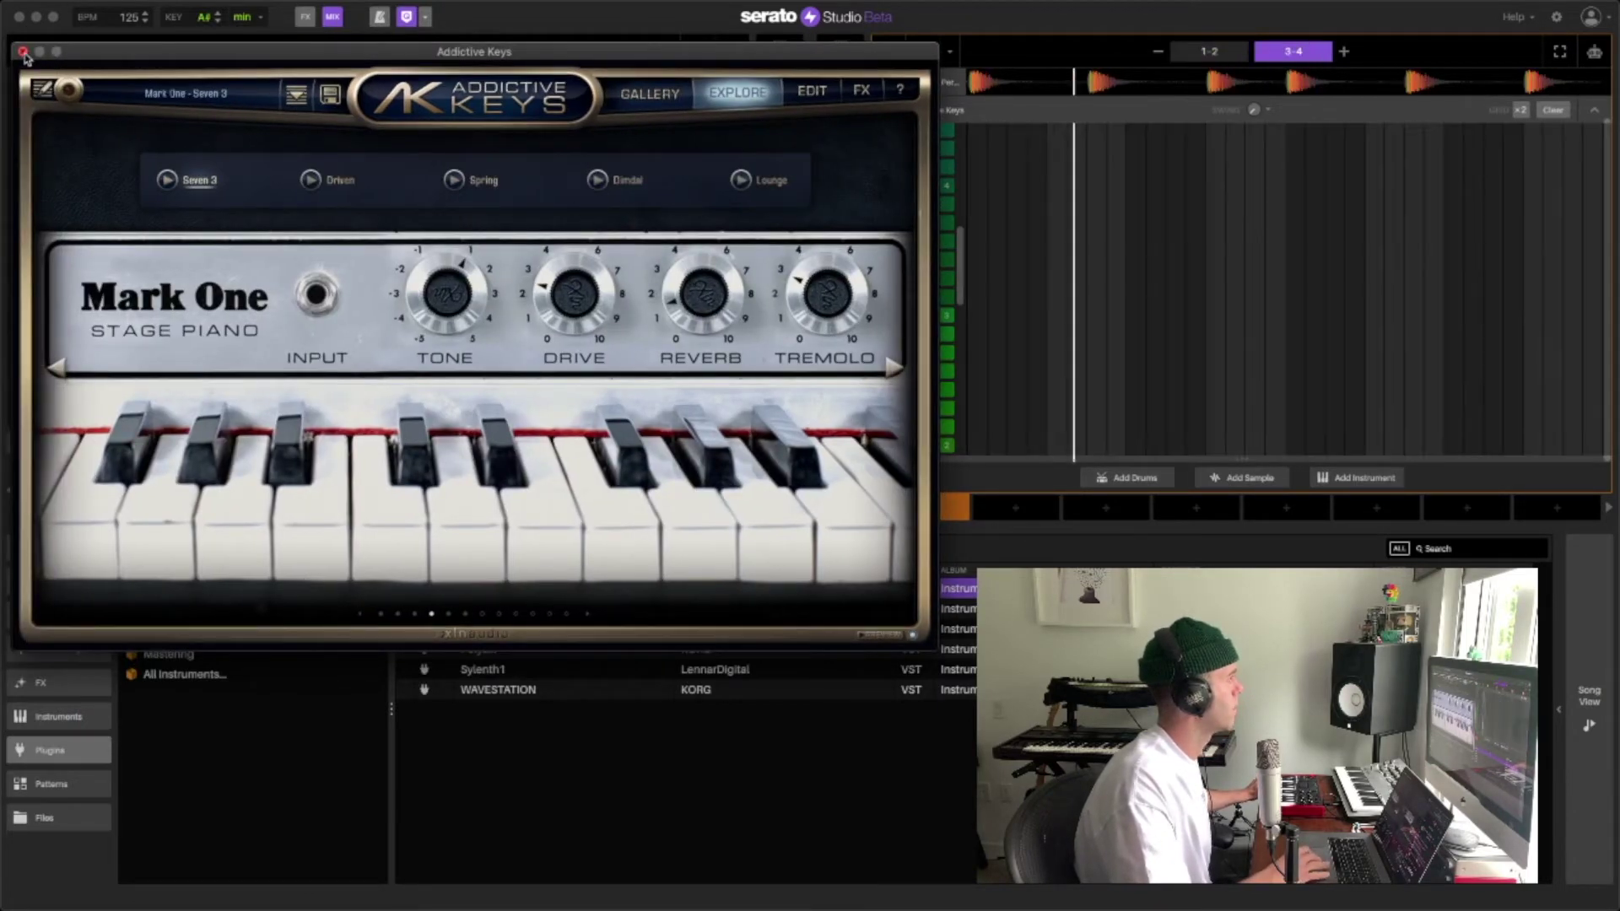
left_click(23, 51)
Enable Auto Chord for Addictive Keys with 4 notes, adjust its Feel and audition chord 3.
left_click(134, 442)
left_click(365, 439)
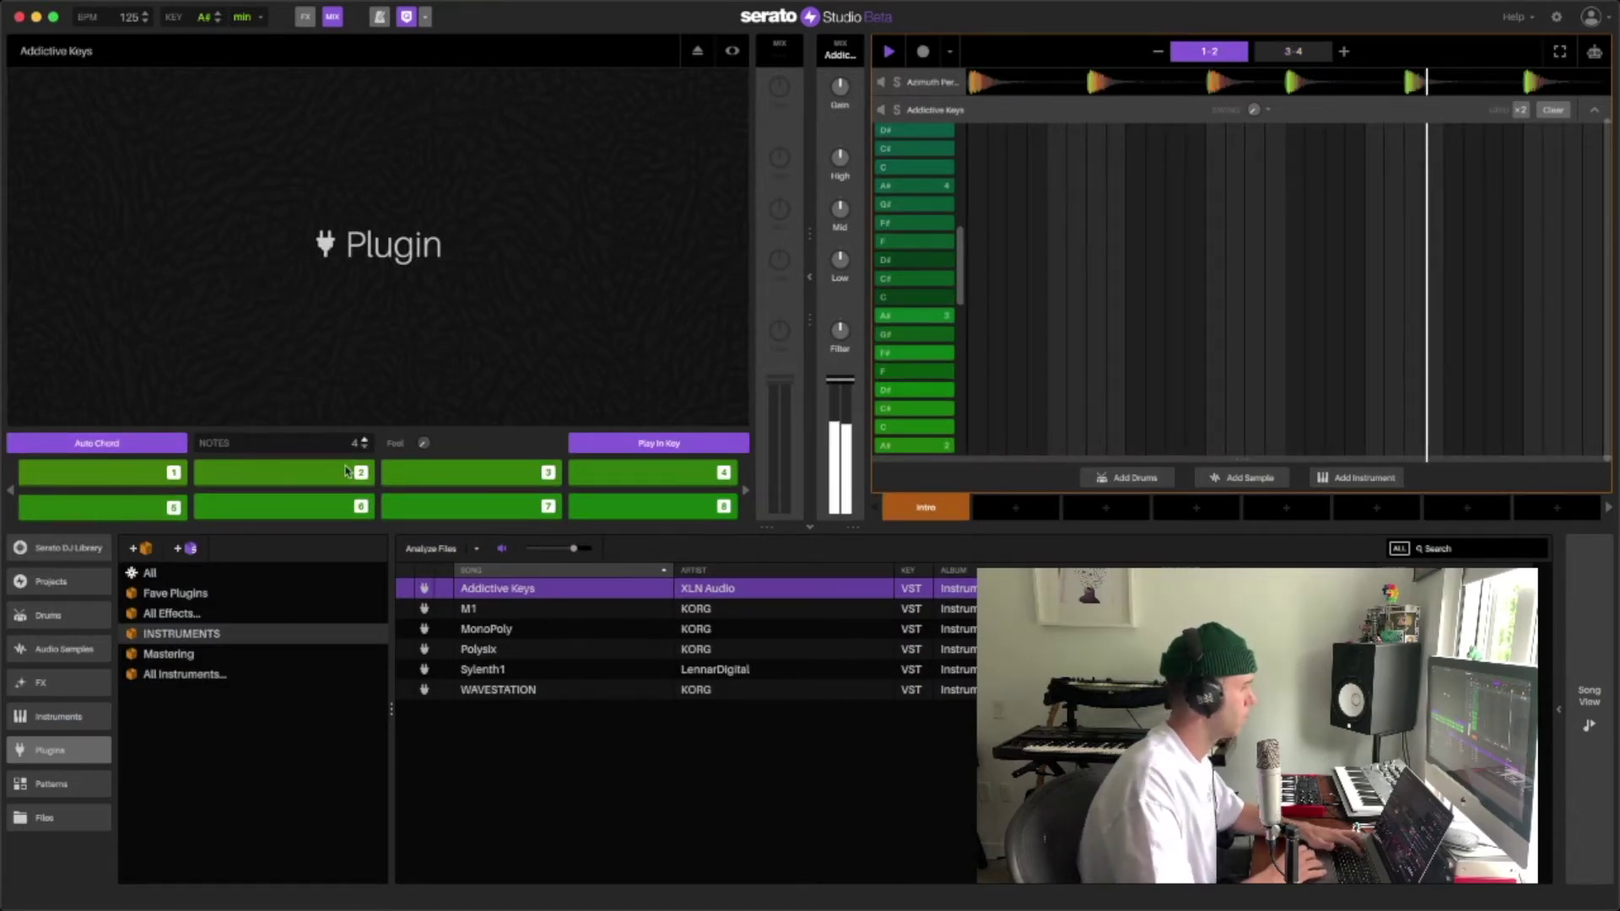
mouse_move(428, 448)
mouse_move(427, 448)
left_mouse_down()
mouse_move(428, 426)
mouse_move(426, 448)
left_mouse_up()
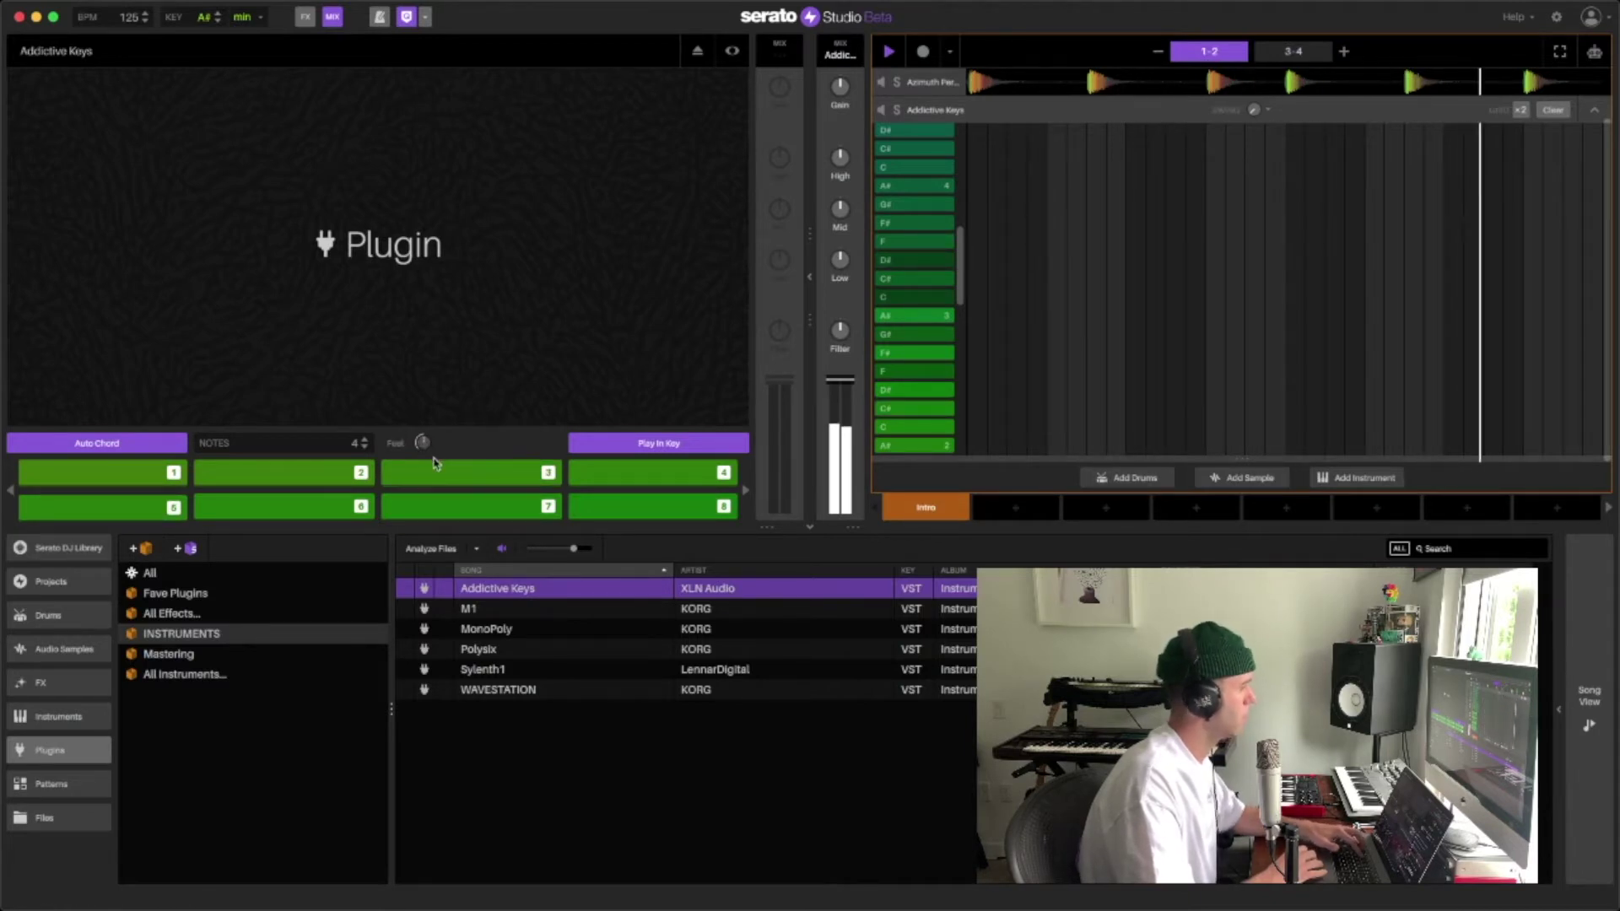
left_click(365, 440)
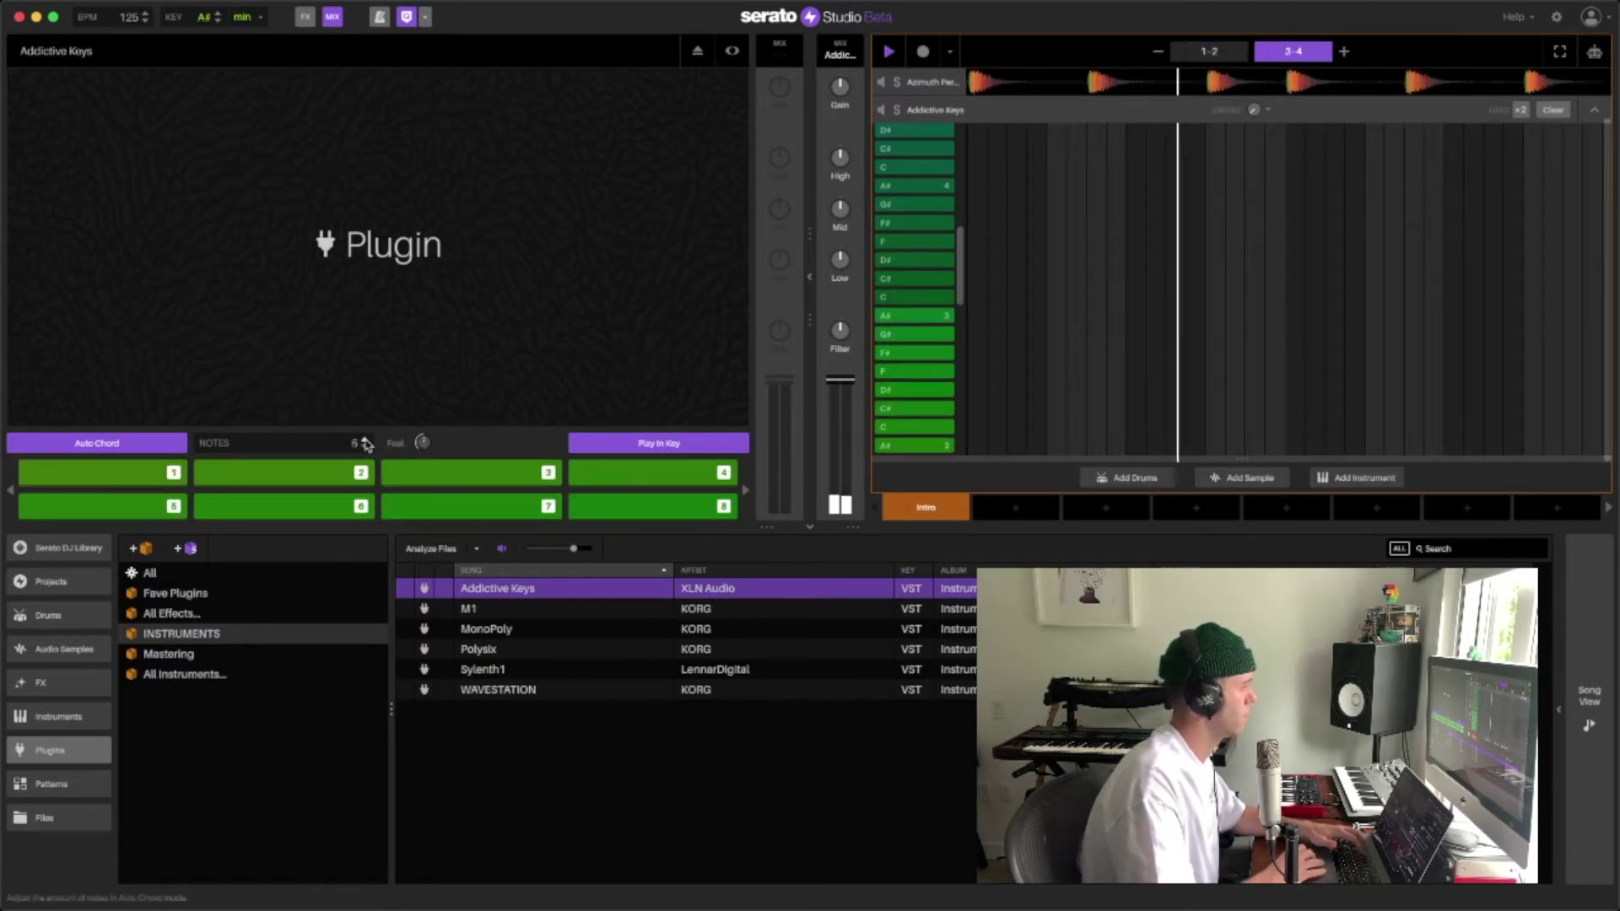
left_click(365, 447)
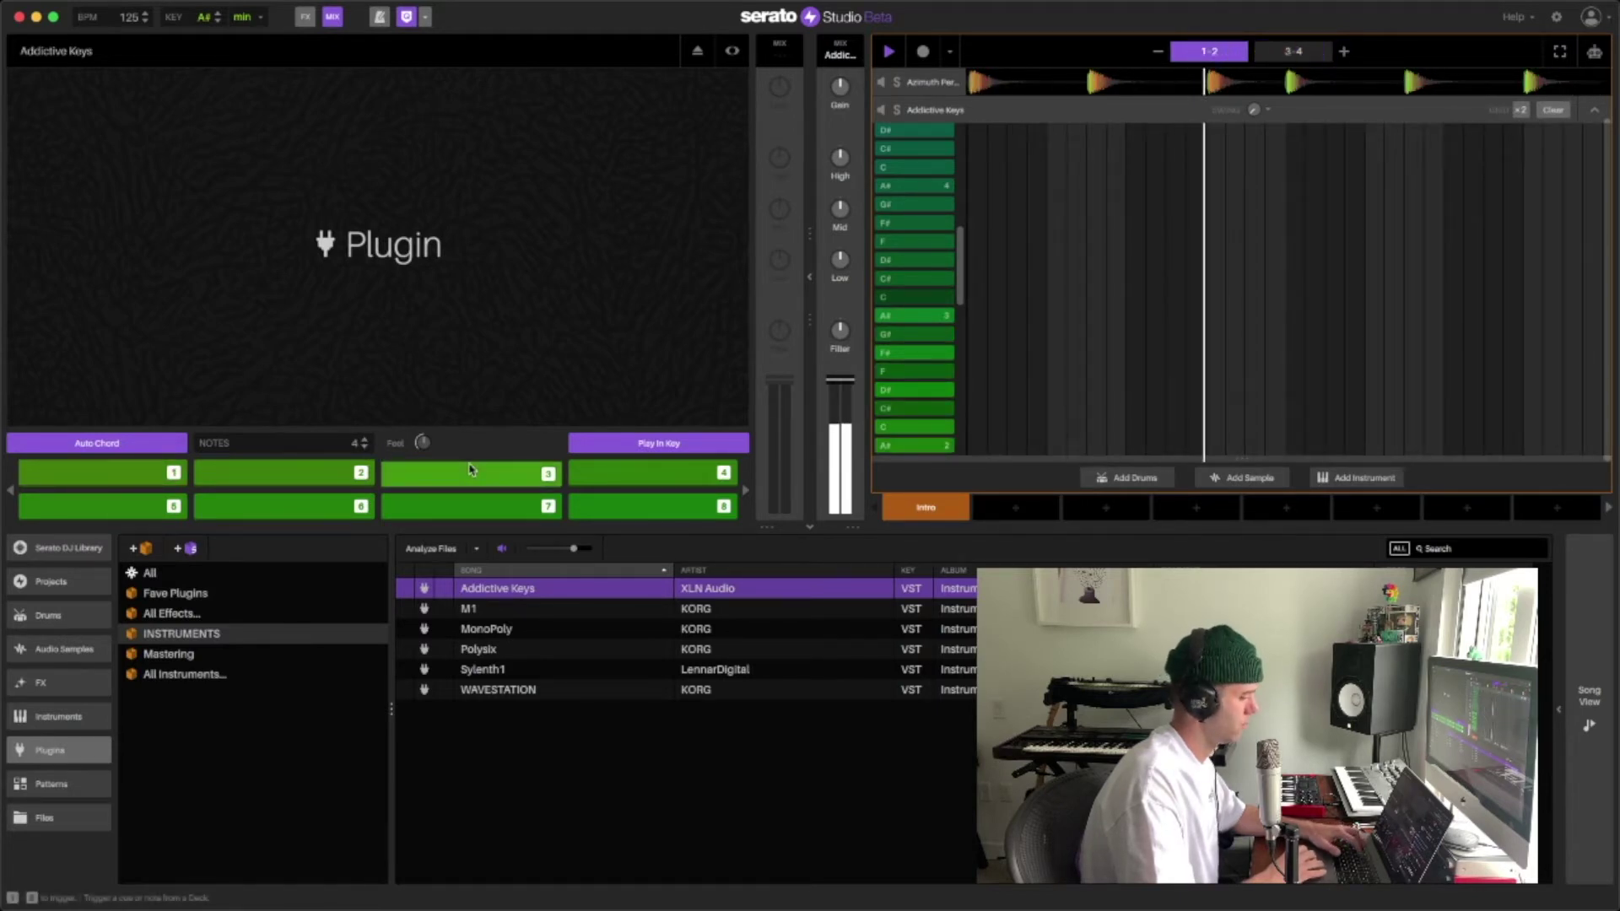
left_click(470, 469)
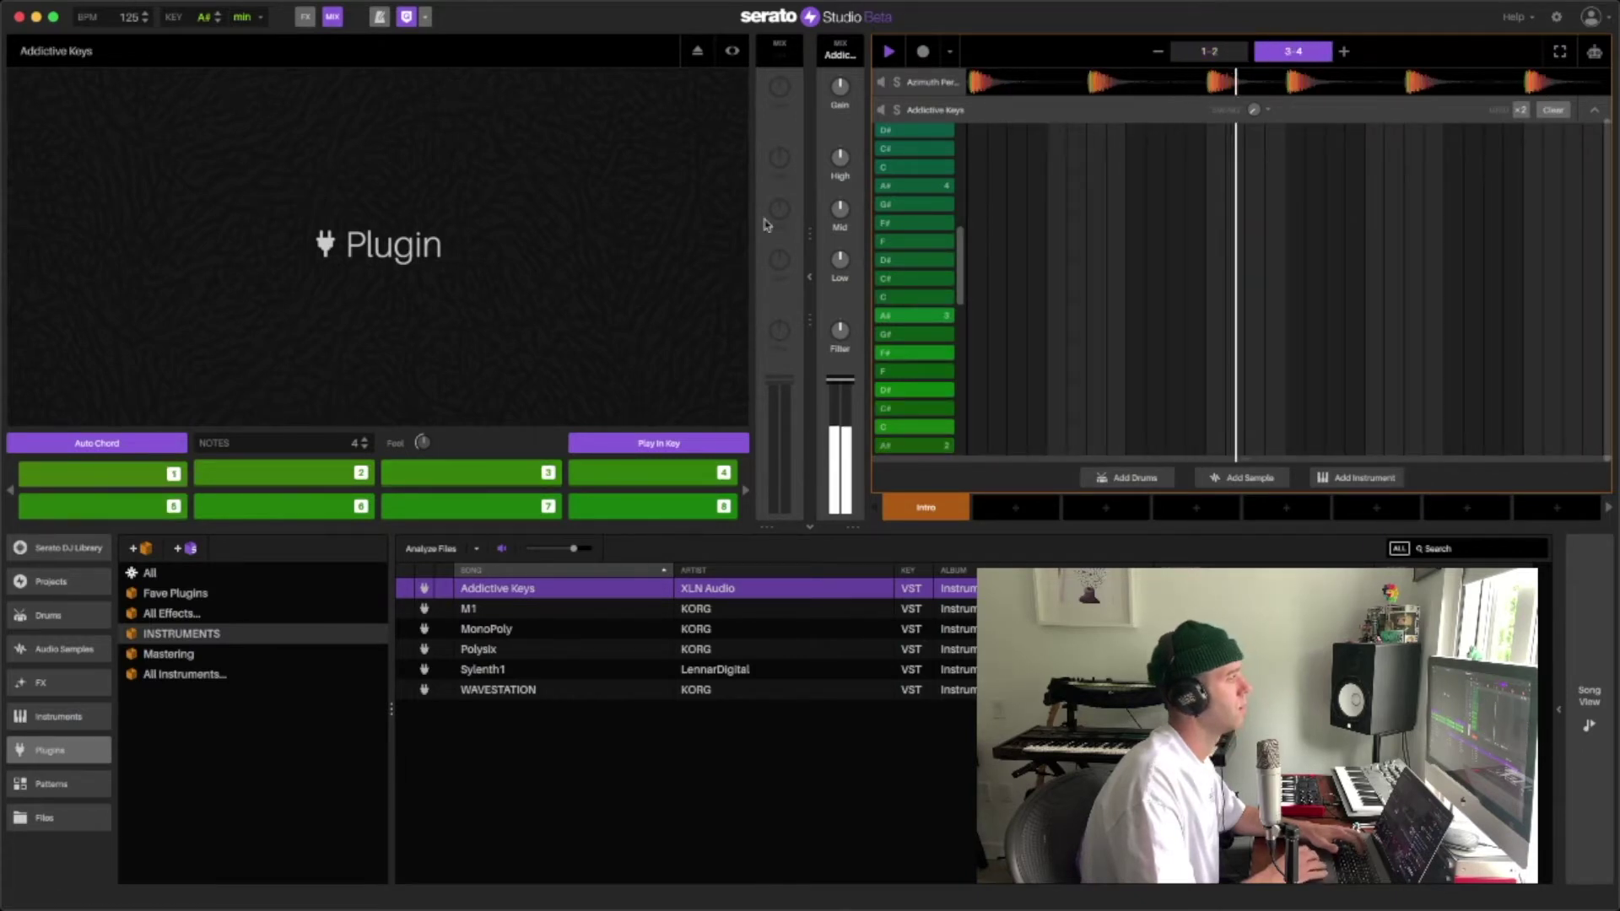
Record sustained Addictive Keys auto chords: chord 3 over bar 1, chord 5 over bar 2 and chord 1 over bars 3-4.
left_click(888, 50)
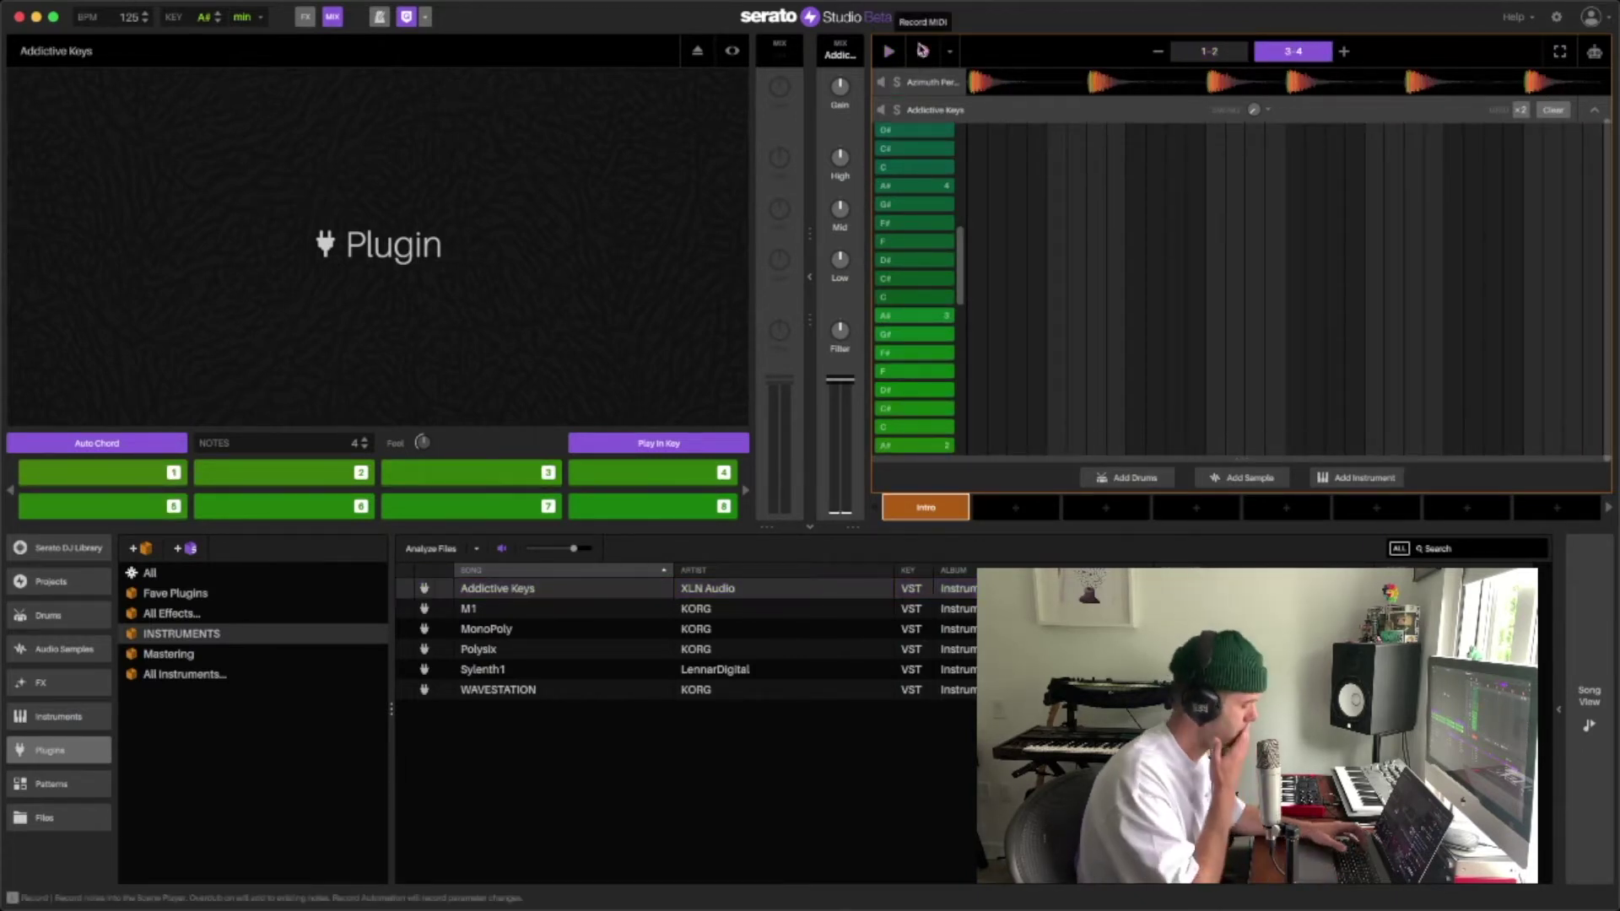
key("space")
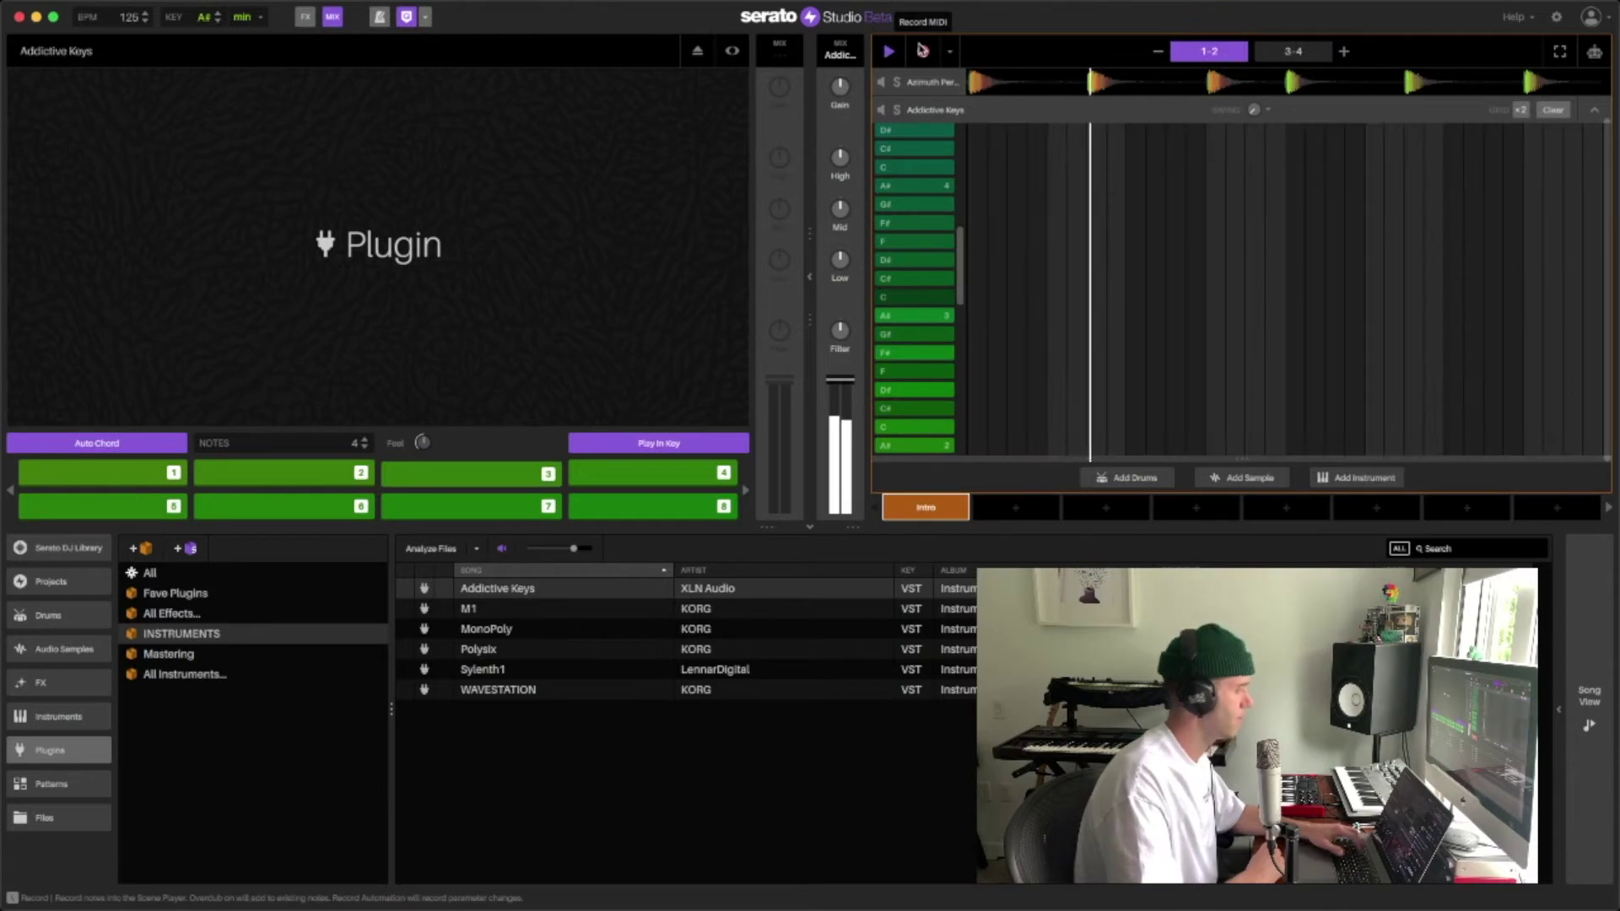
key("3")
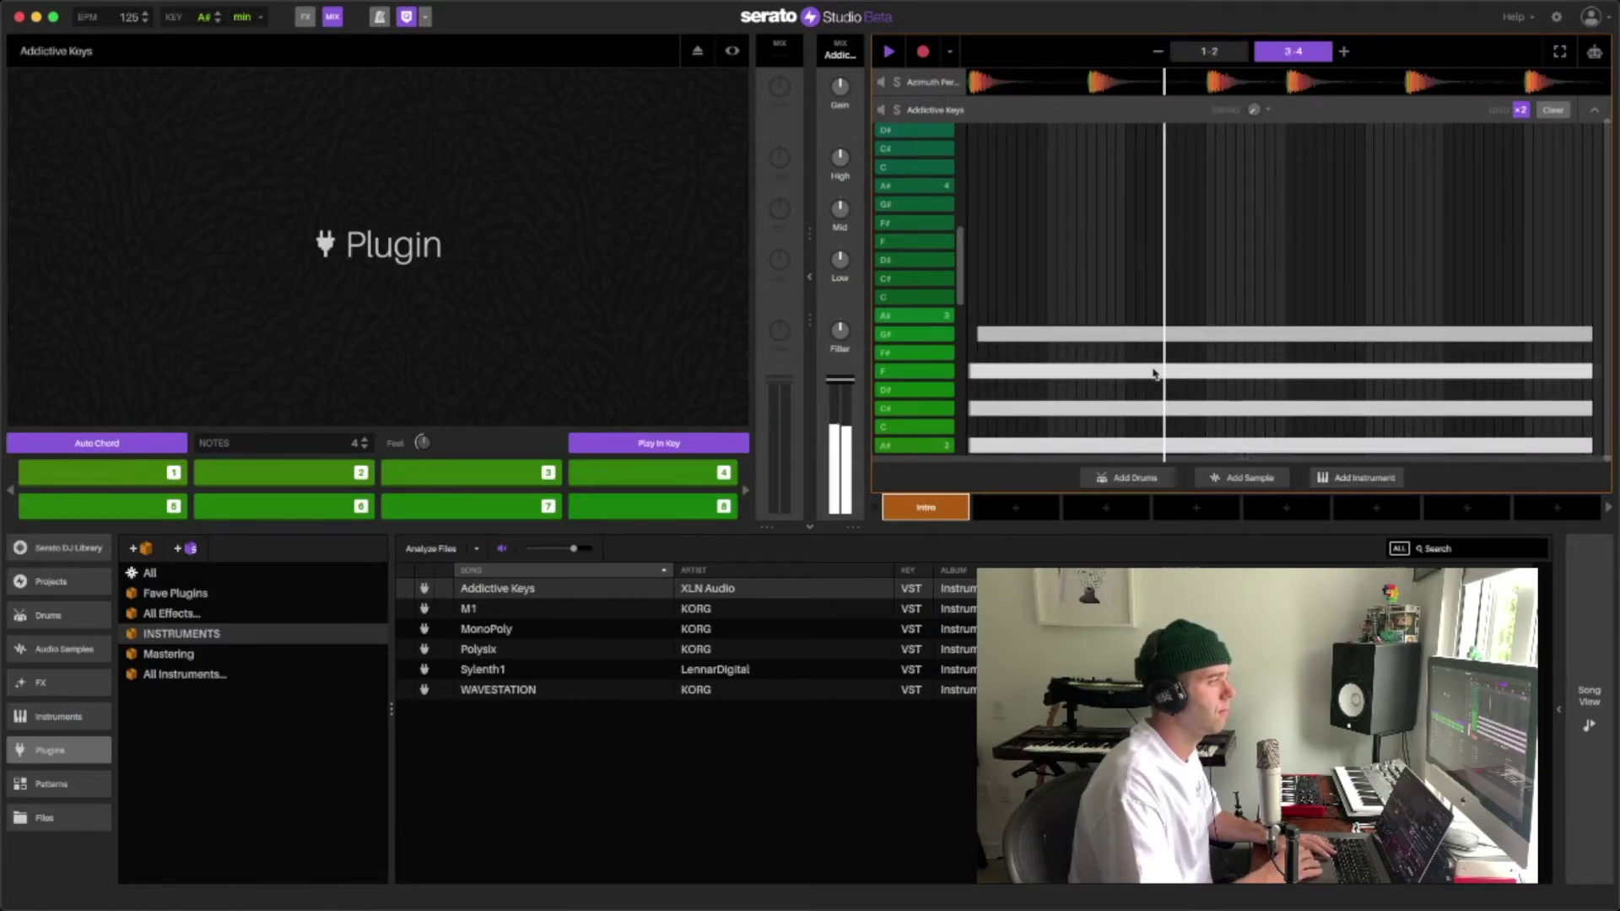
key("space")
Expand the sequencer to show bars 1-4 and shift the four Addictive Keys notes of chord 1 one grid step later.
scroll(1106, 315, "down", 1)
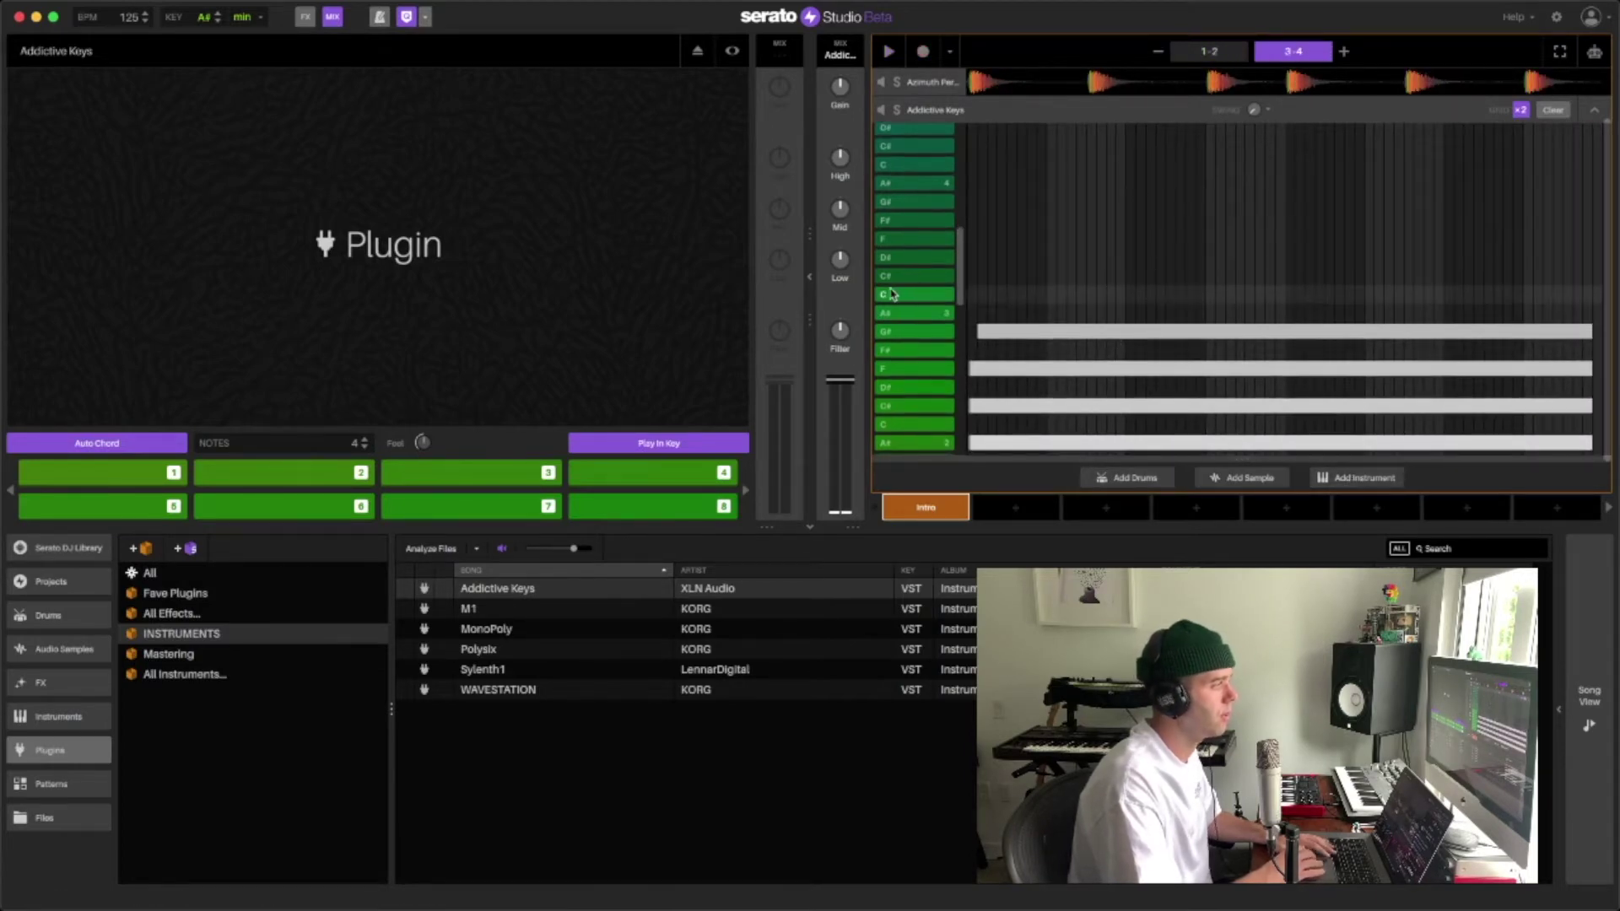
left_click(810, 276)
left_click(969, 293)
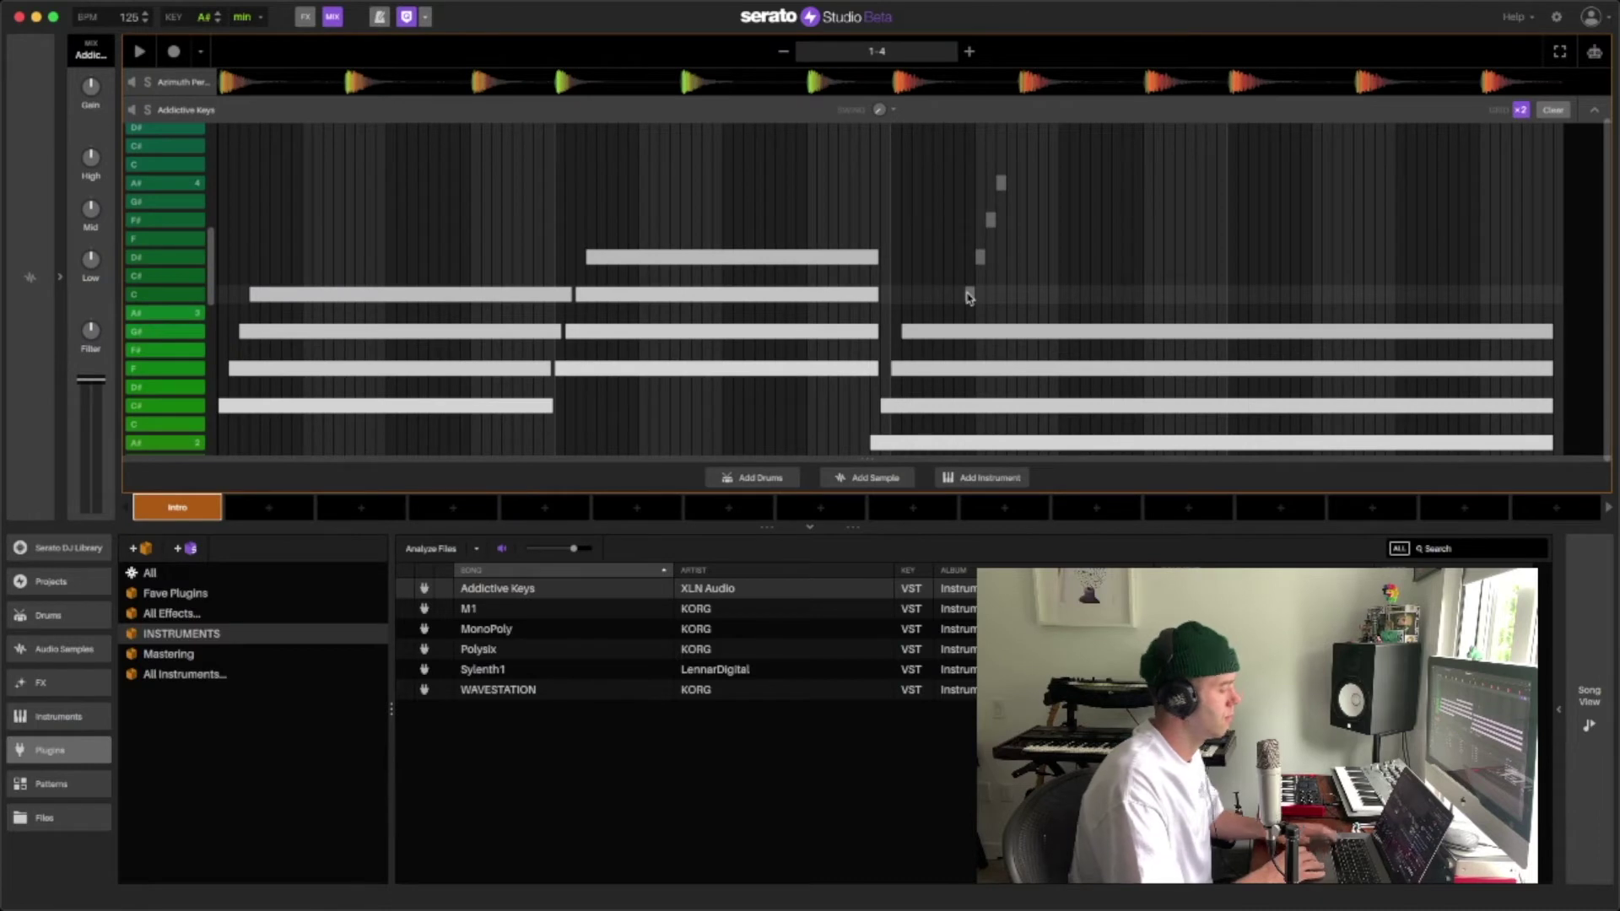
left_click_drag(967, 293, 1038, 469)
left_click_drag(1018, 450, 1074, 442)
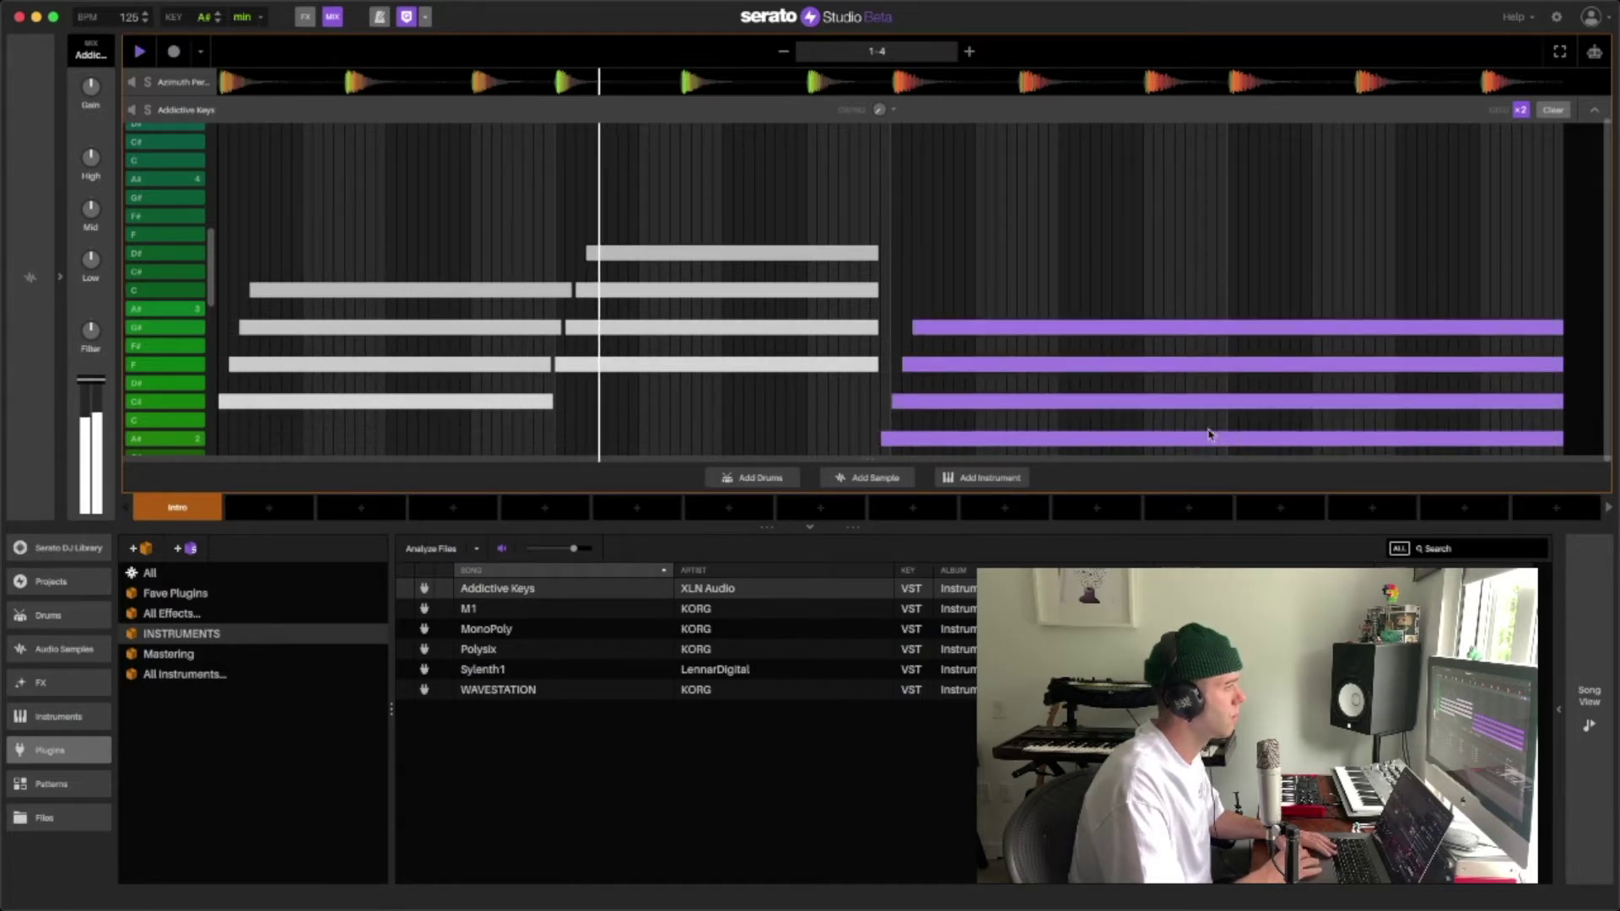
key("space")
Resize the four chord 1 notes together and shift them another grid step later, starting on bar 3 and ending with bar 4.
left_click(1560, 326)
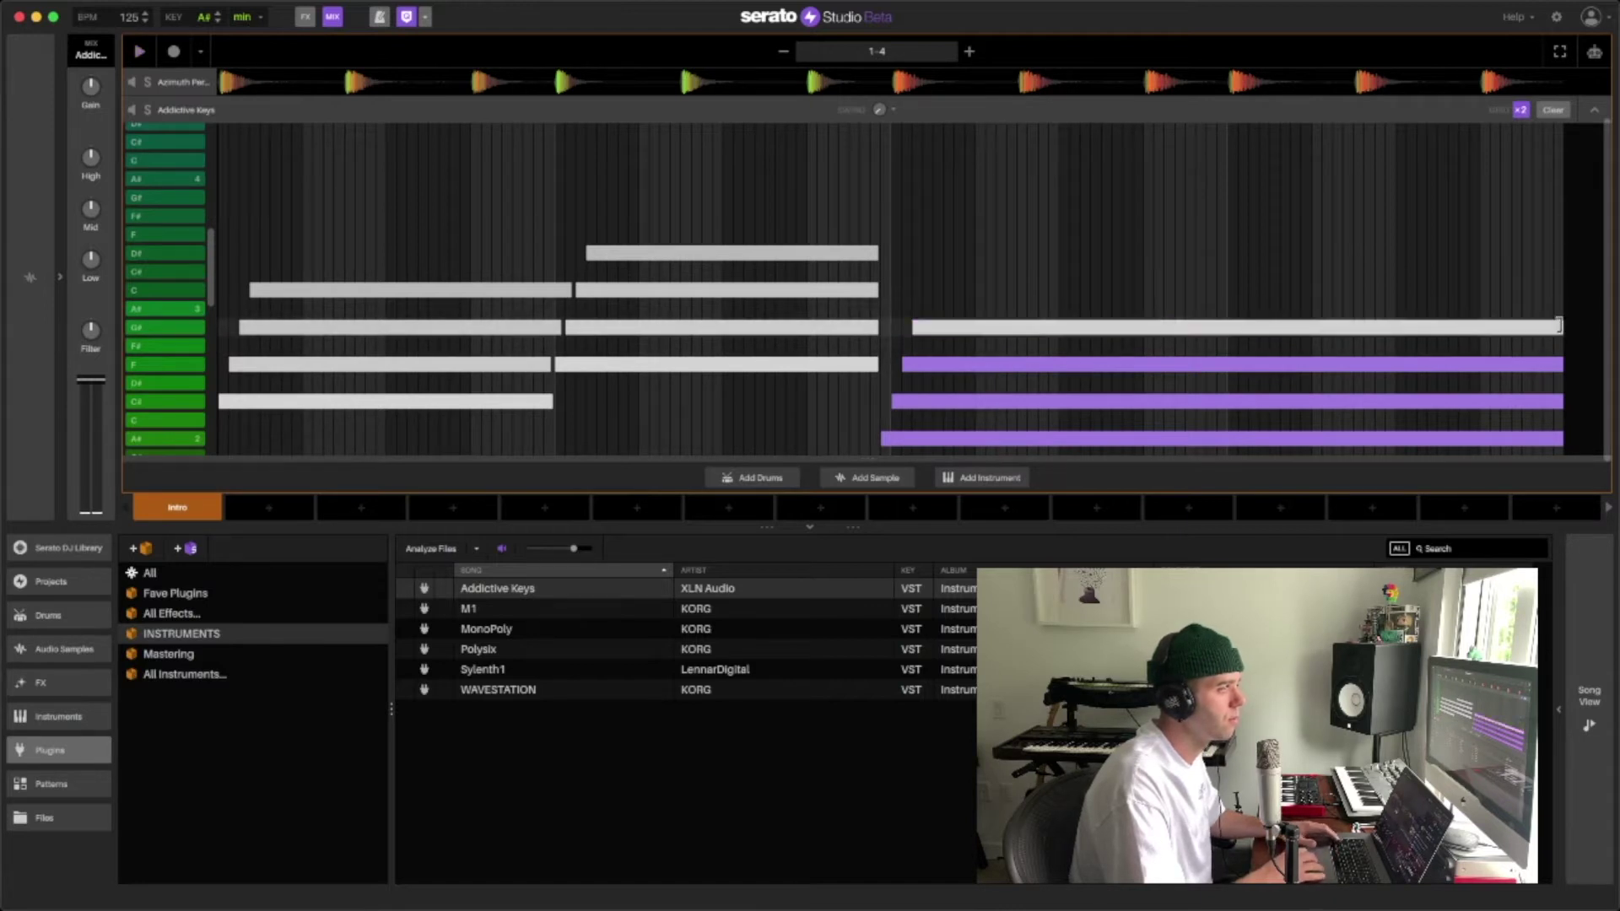
left_click(1560, 327)
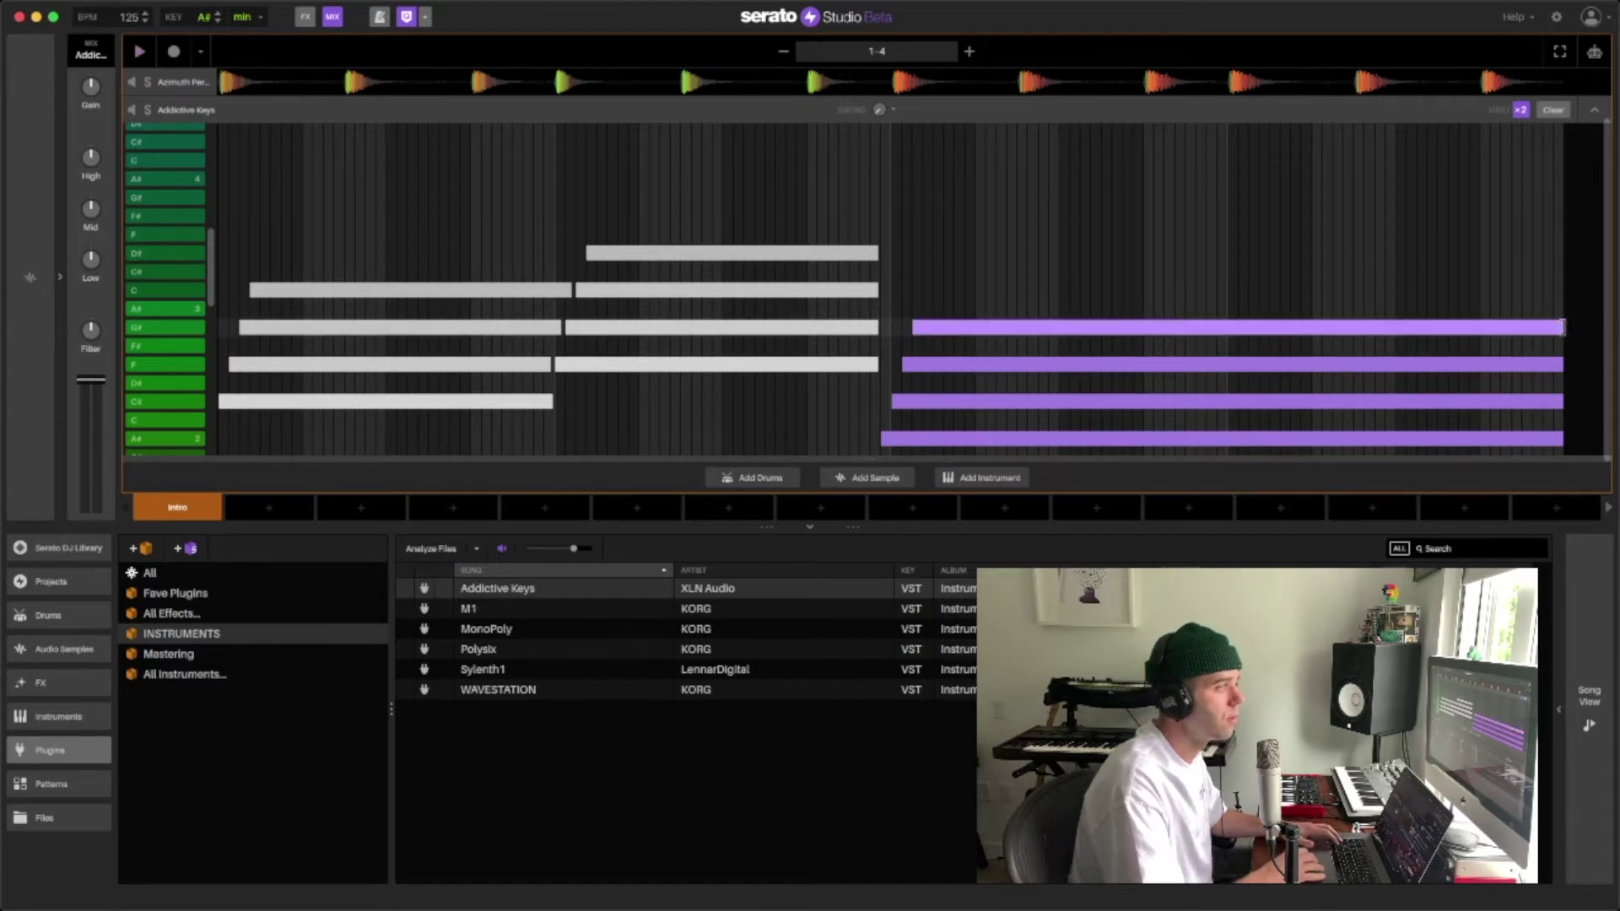
left_click_drag(1562, 326, 1552, 326)
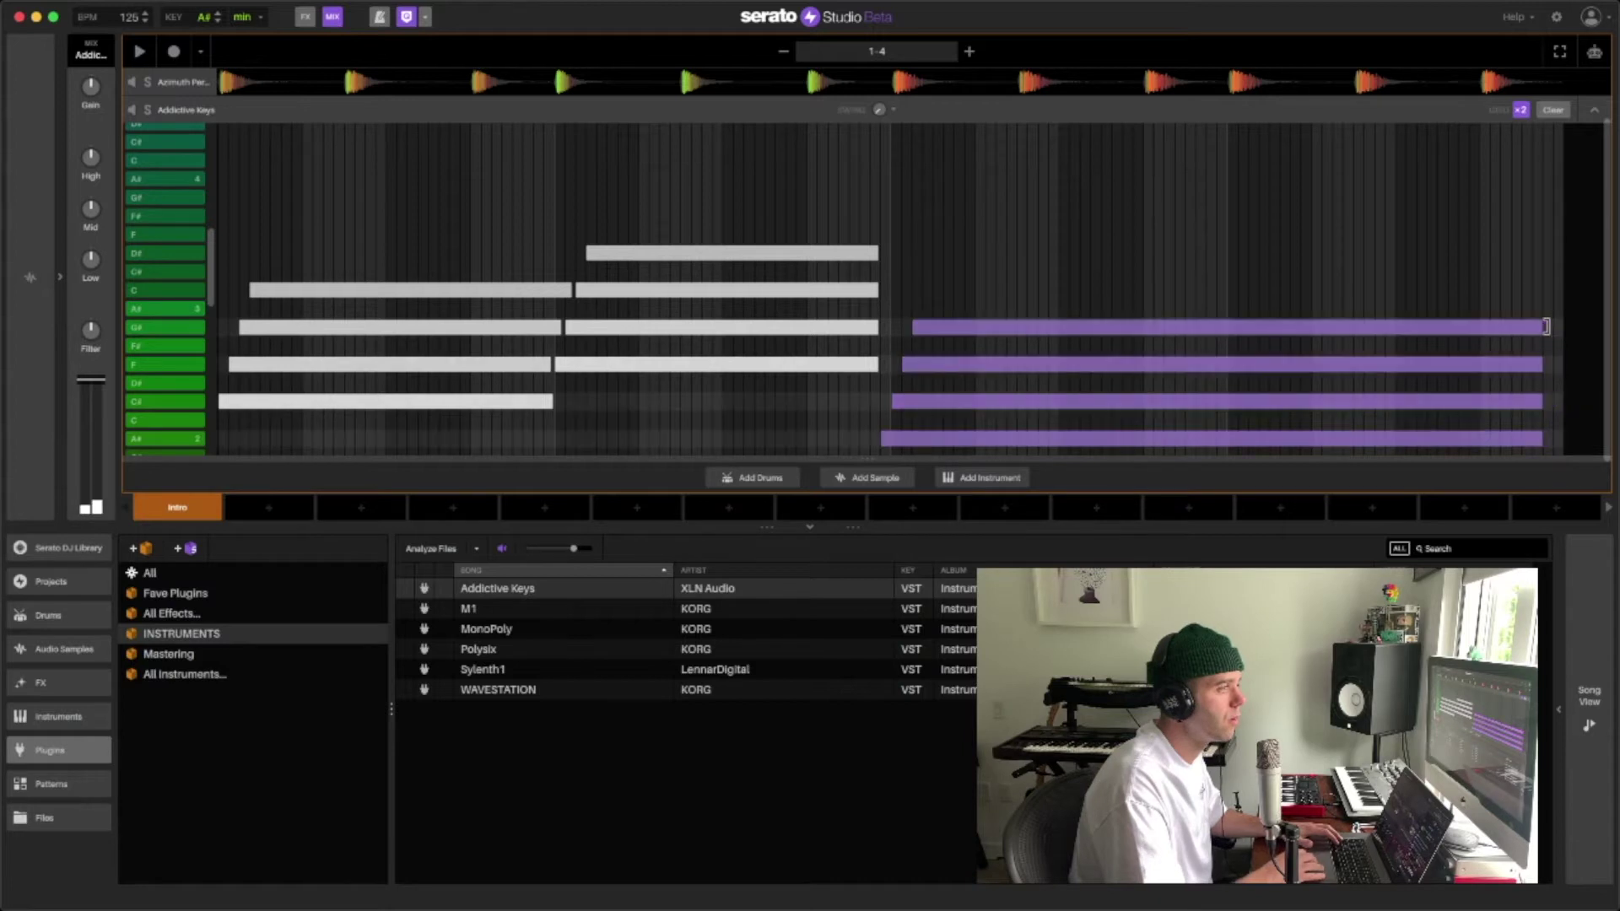
left_click_drag(1270, 289, 1291, 438)
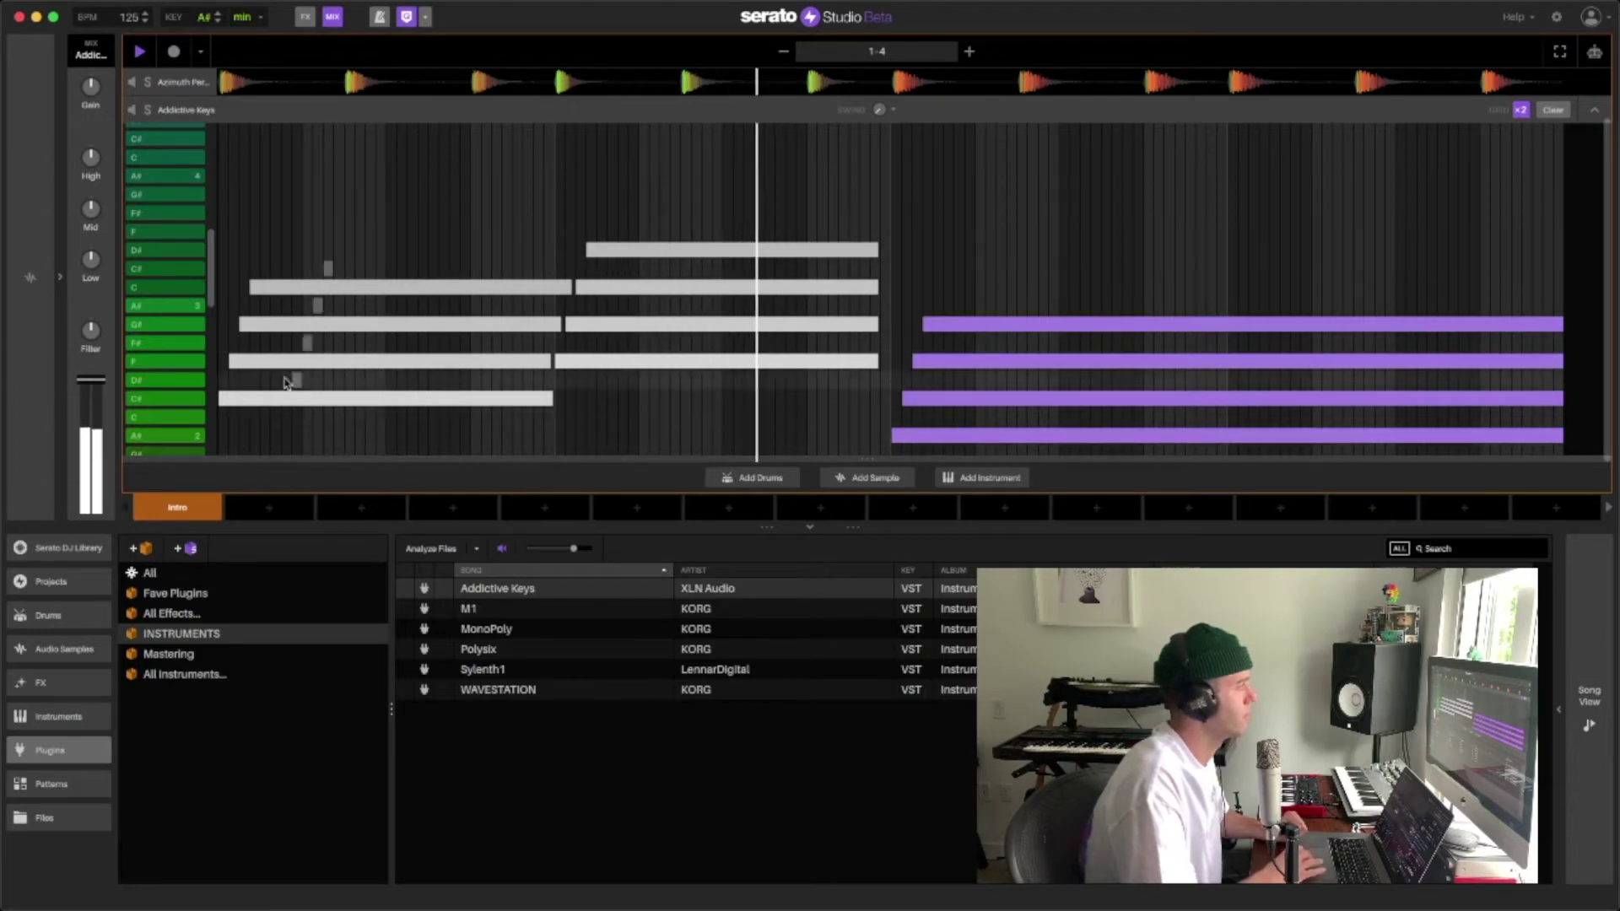
Restore the deck view, show the effects section and open the Clean 909 Drum Kit with Closed Hi-hat selected.
left_click(59, 277)
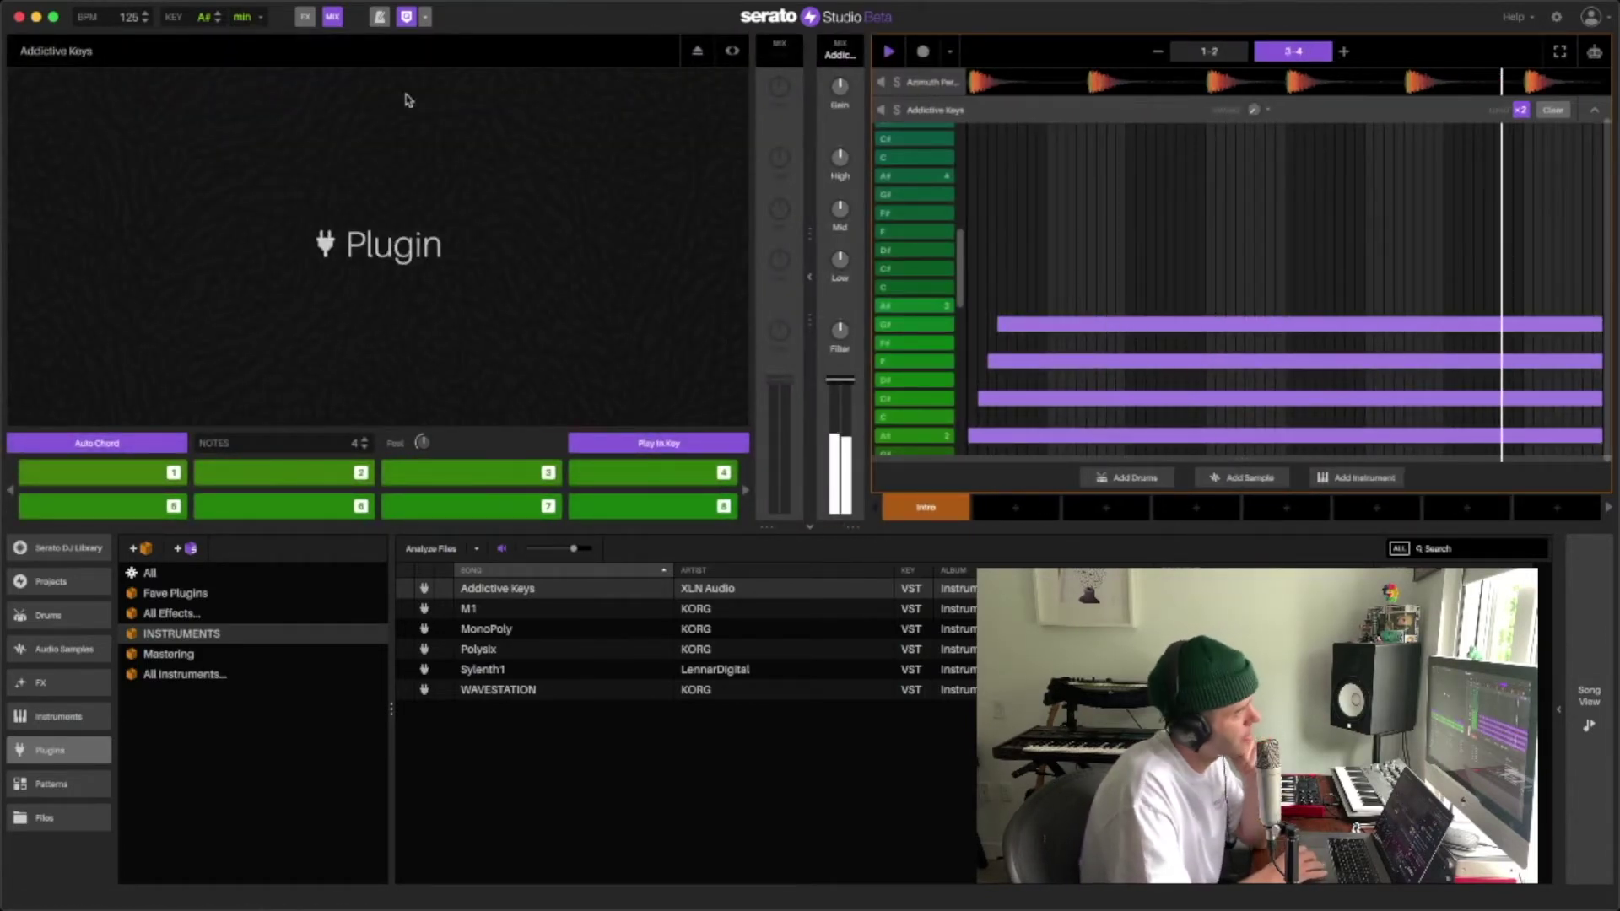
left_click(306, 18)
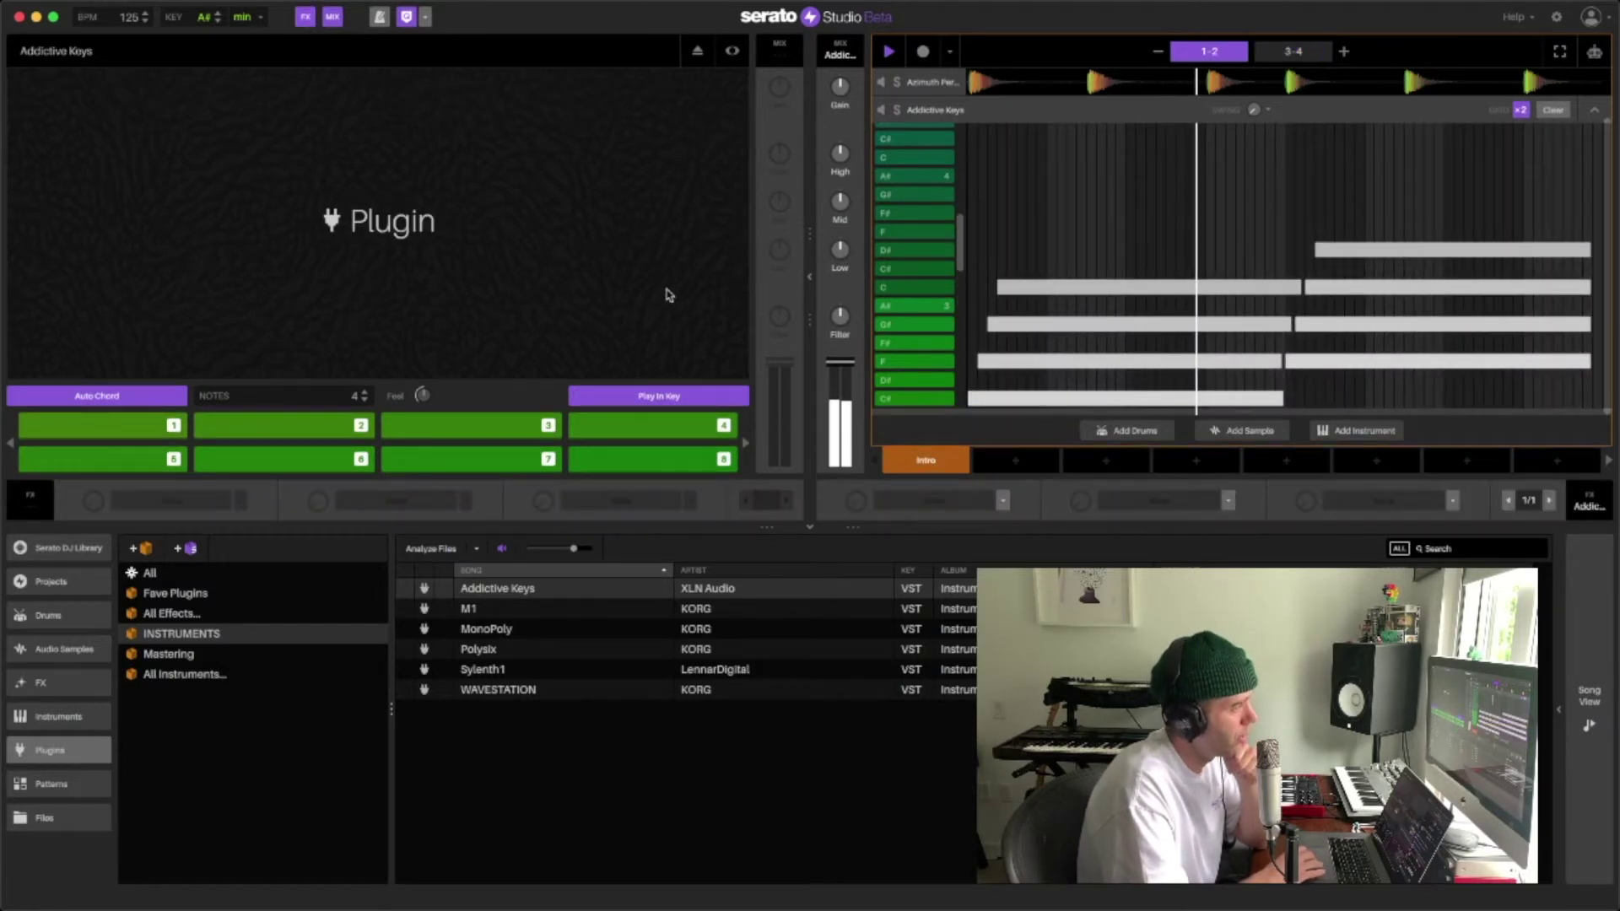
scroll(925, 111, "up", 2)
left_click(926, 111)
left_click(921, 83)
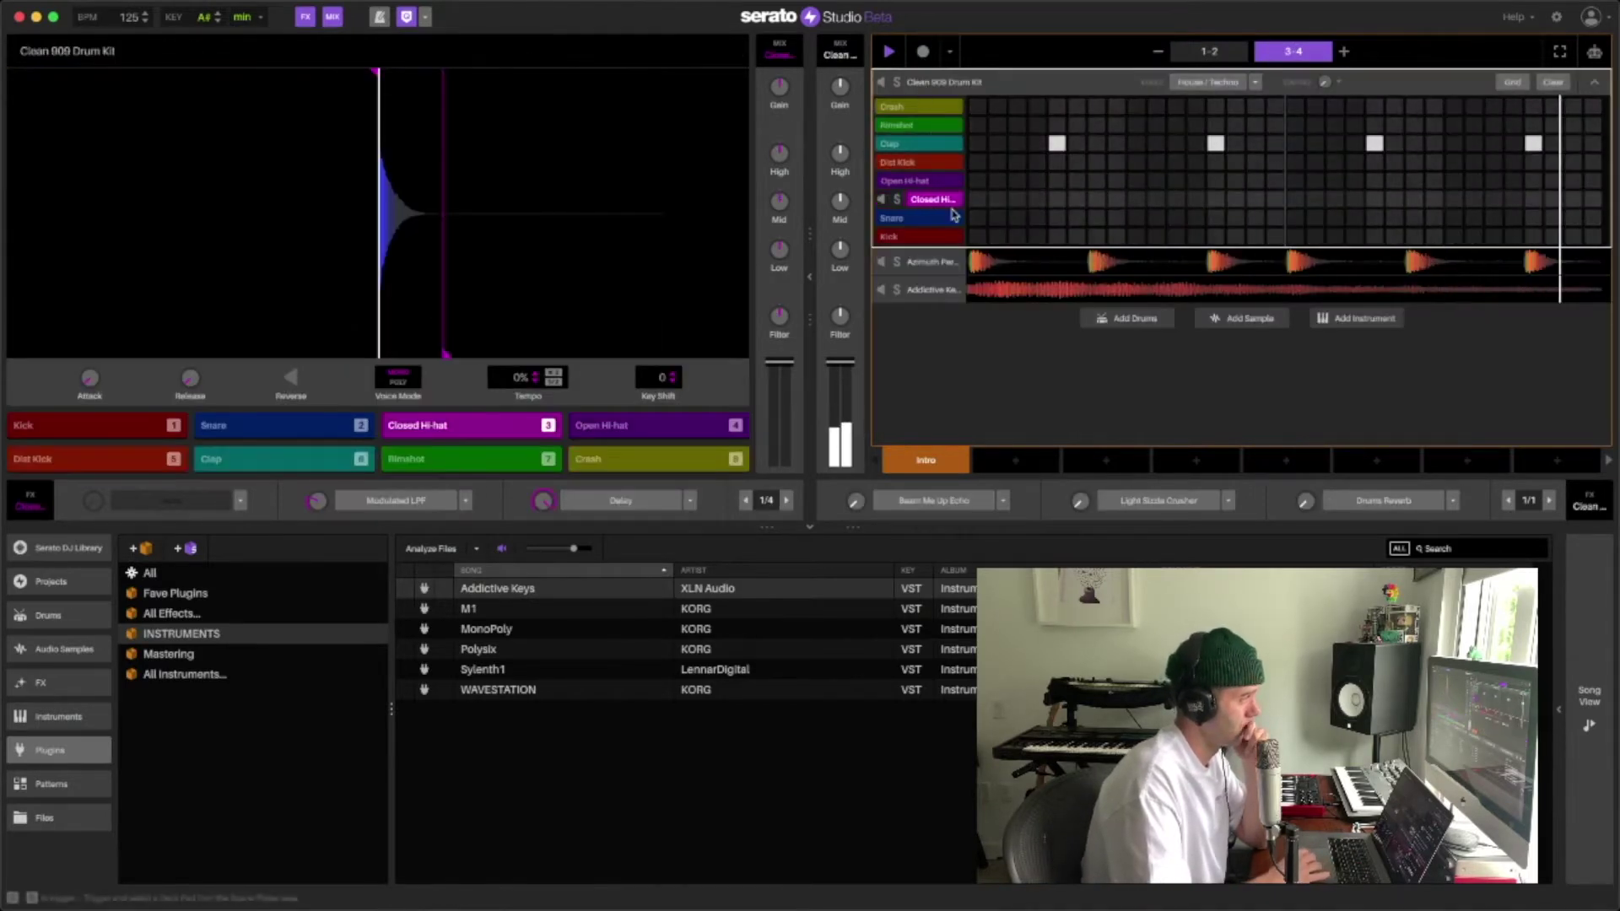
Add Scene 2 after the Intro and select the Kick row of its Clean 909 Drum Kit.
left_click(1016, 460)
left_click(920, 237)
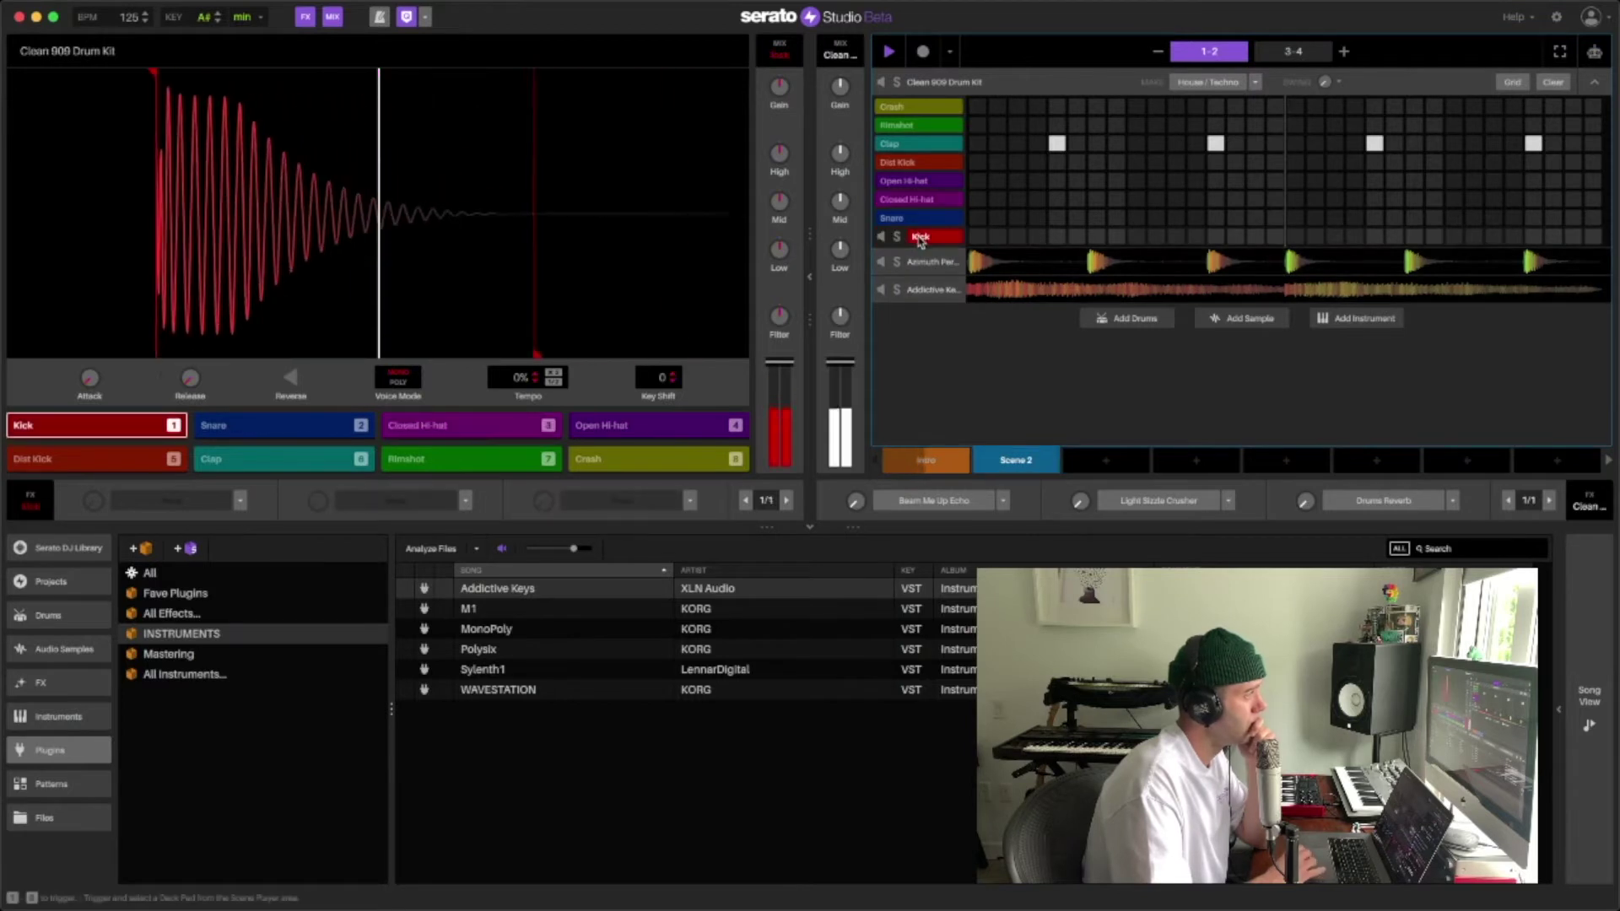
Play the scene and open the Kicks crate in the drum library.
left_click(48, 615)
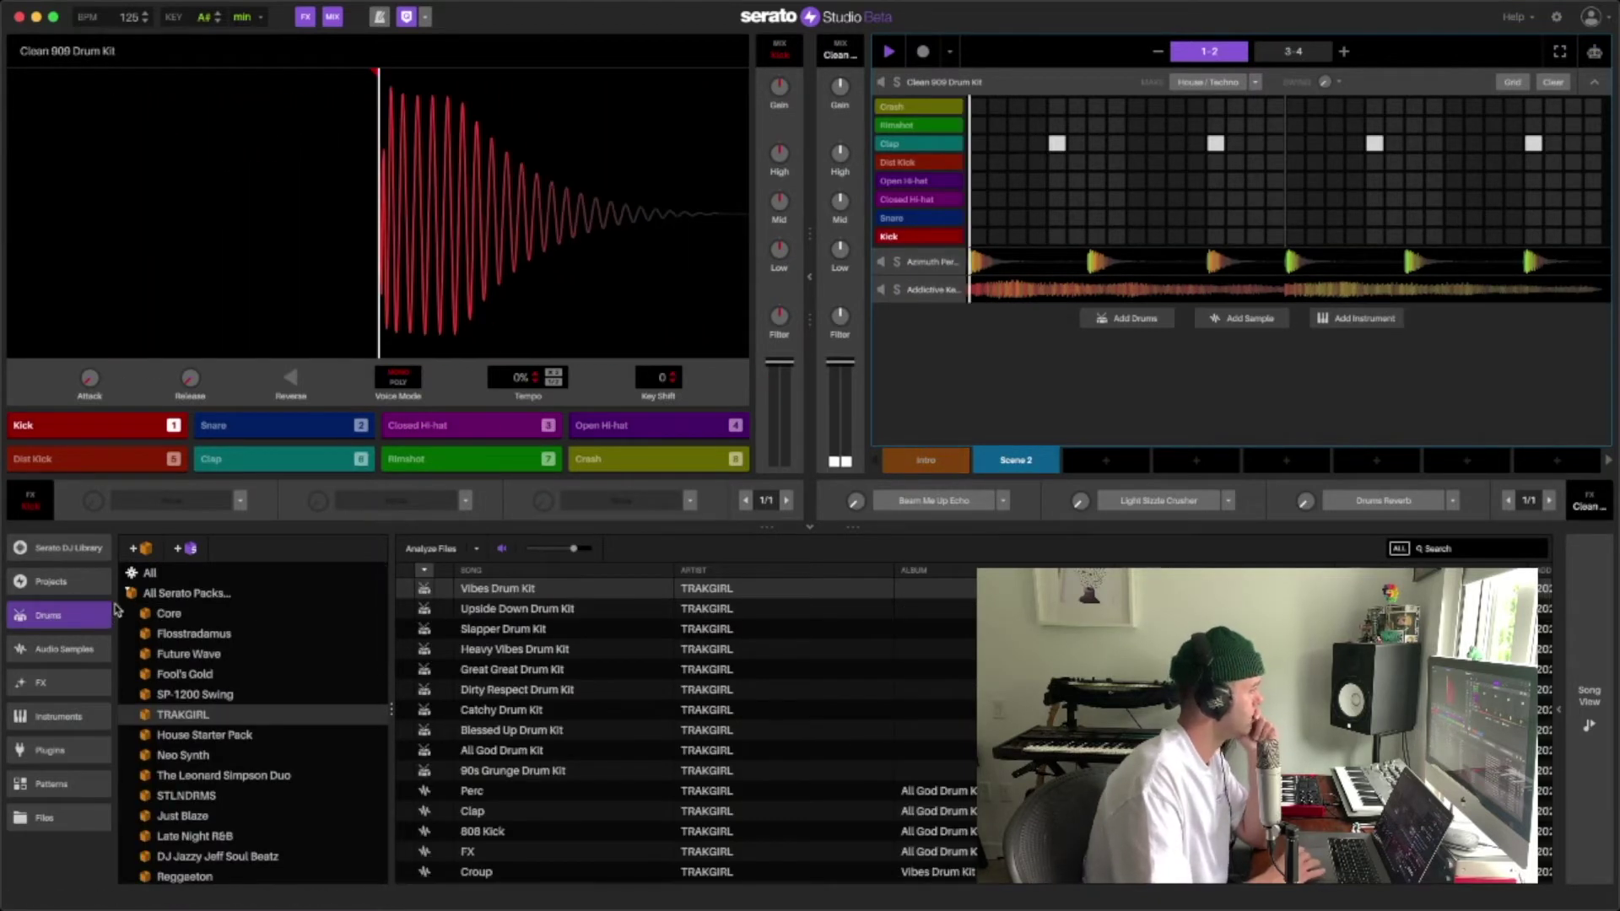
key("space")
left_click(187, 593)
scroll(149, 707, "down", 5)
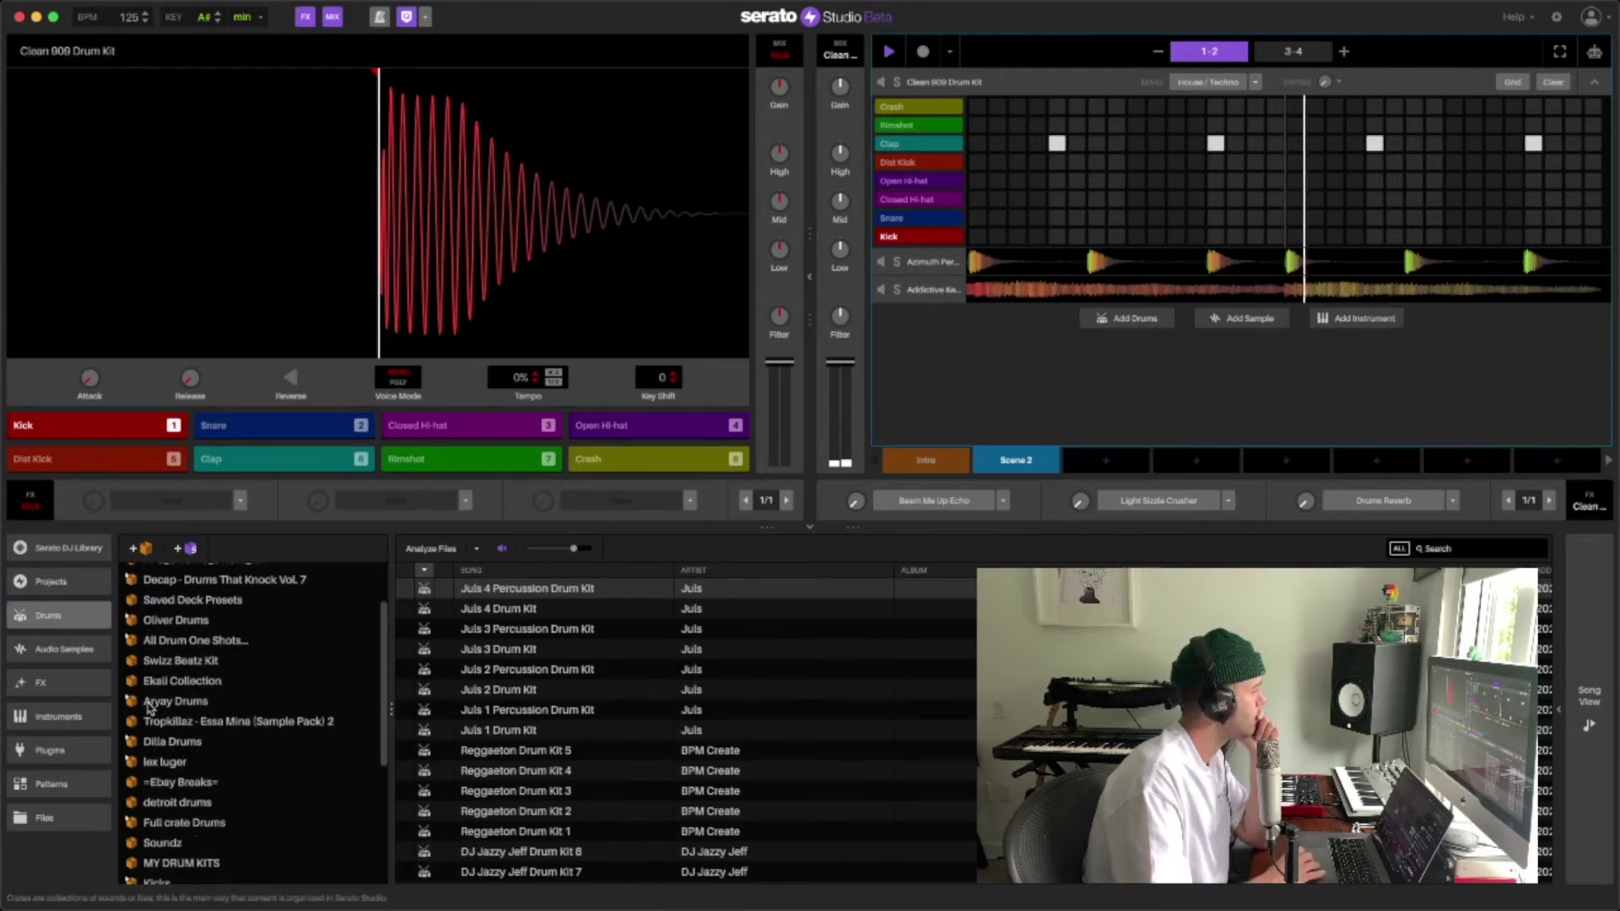
left_click(131, 793)
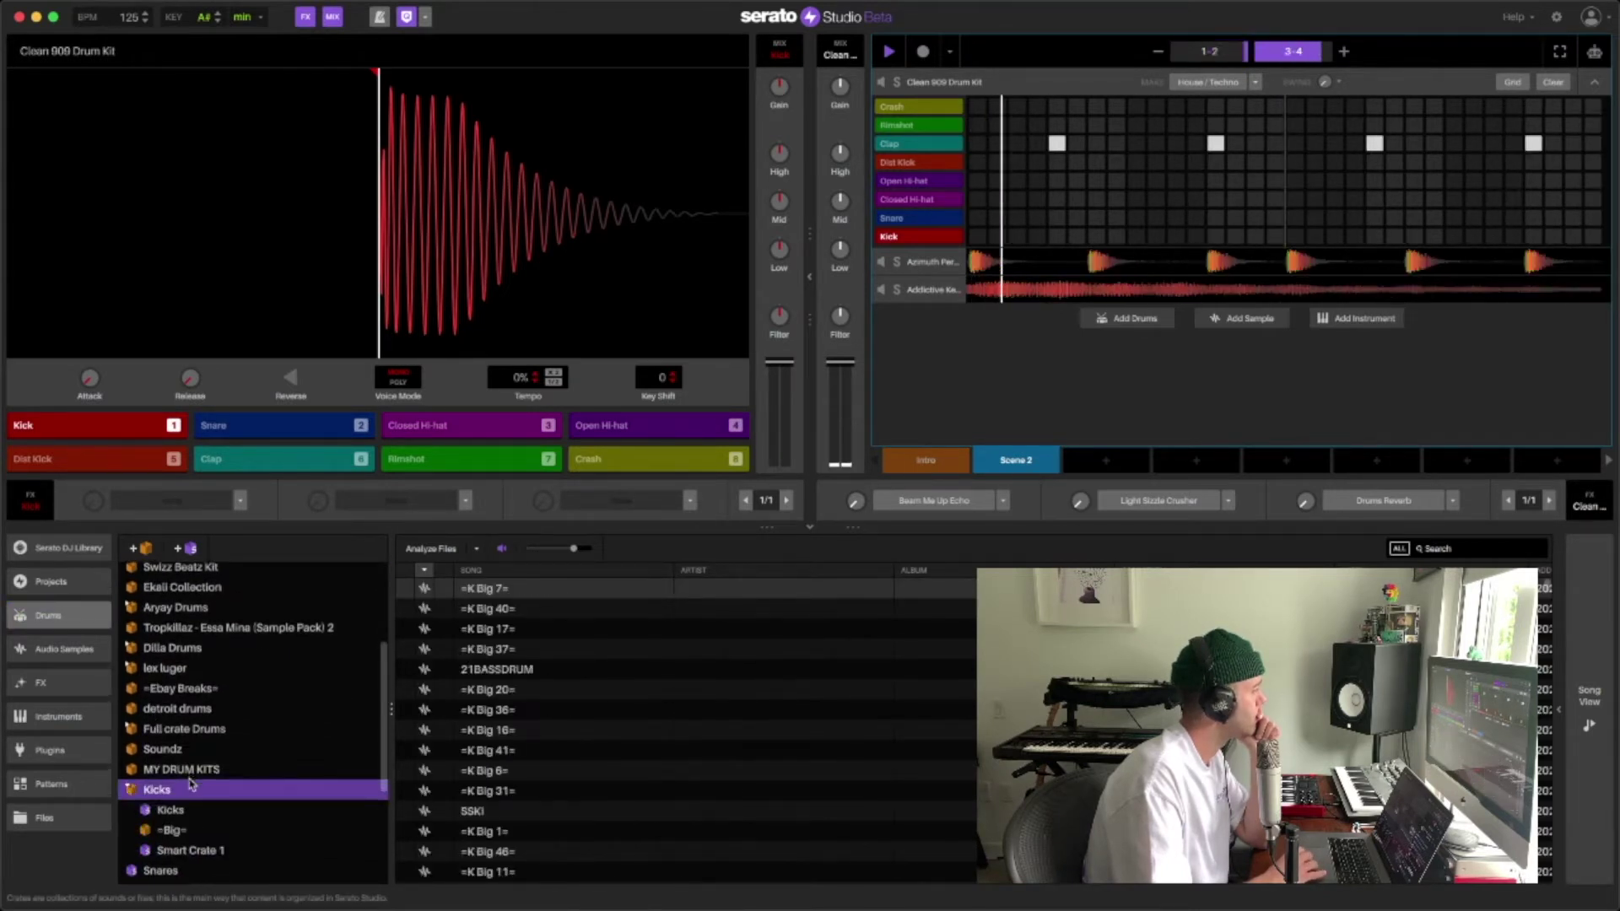
scroll(194, 778, "down", 2)
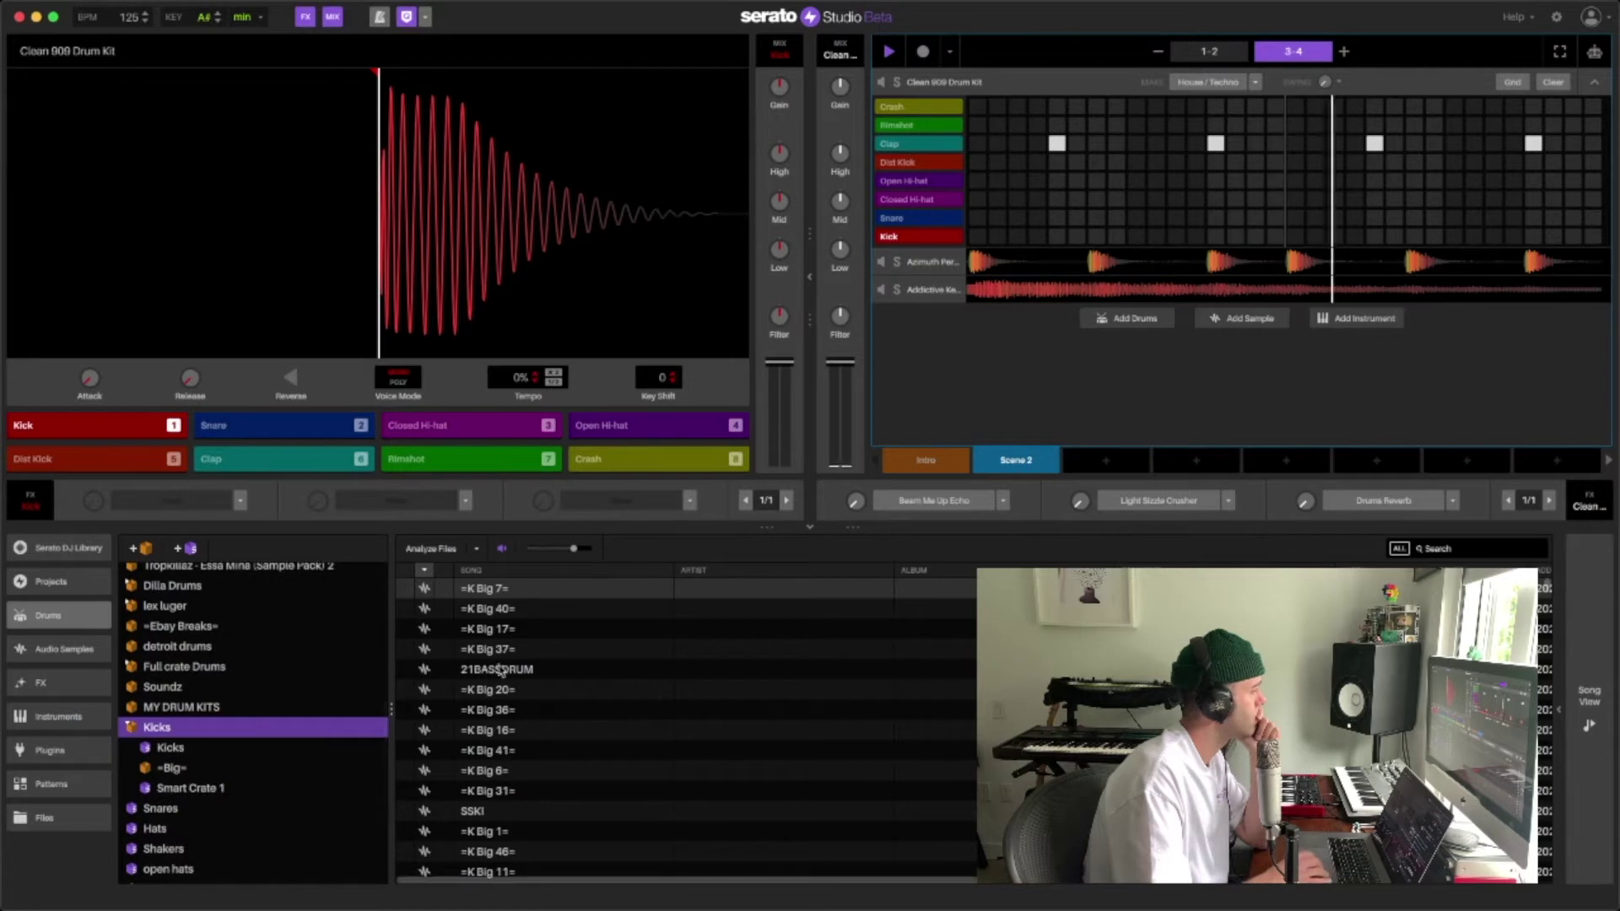
Audition the Touch Loops kicks and load the Love Jones kit's Kick onto the Kick pad.
left_click(513, 707)
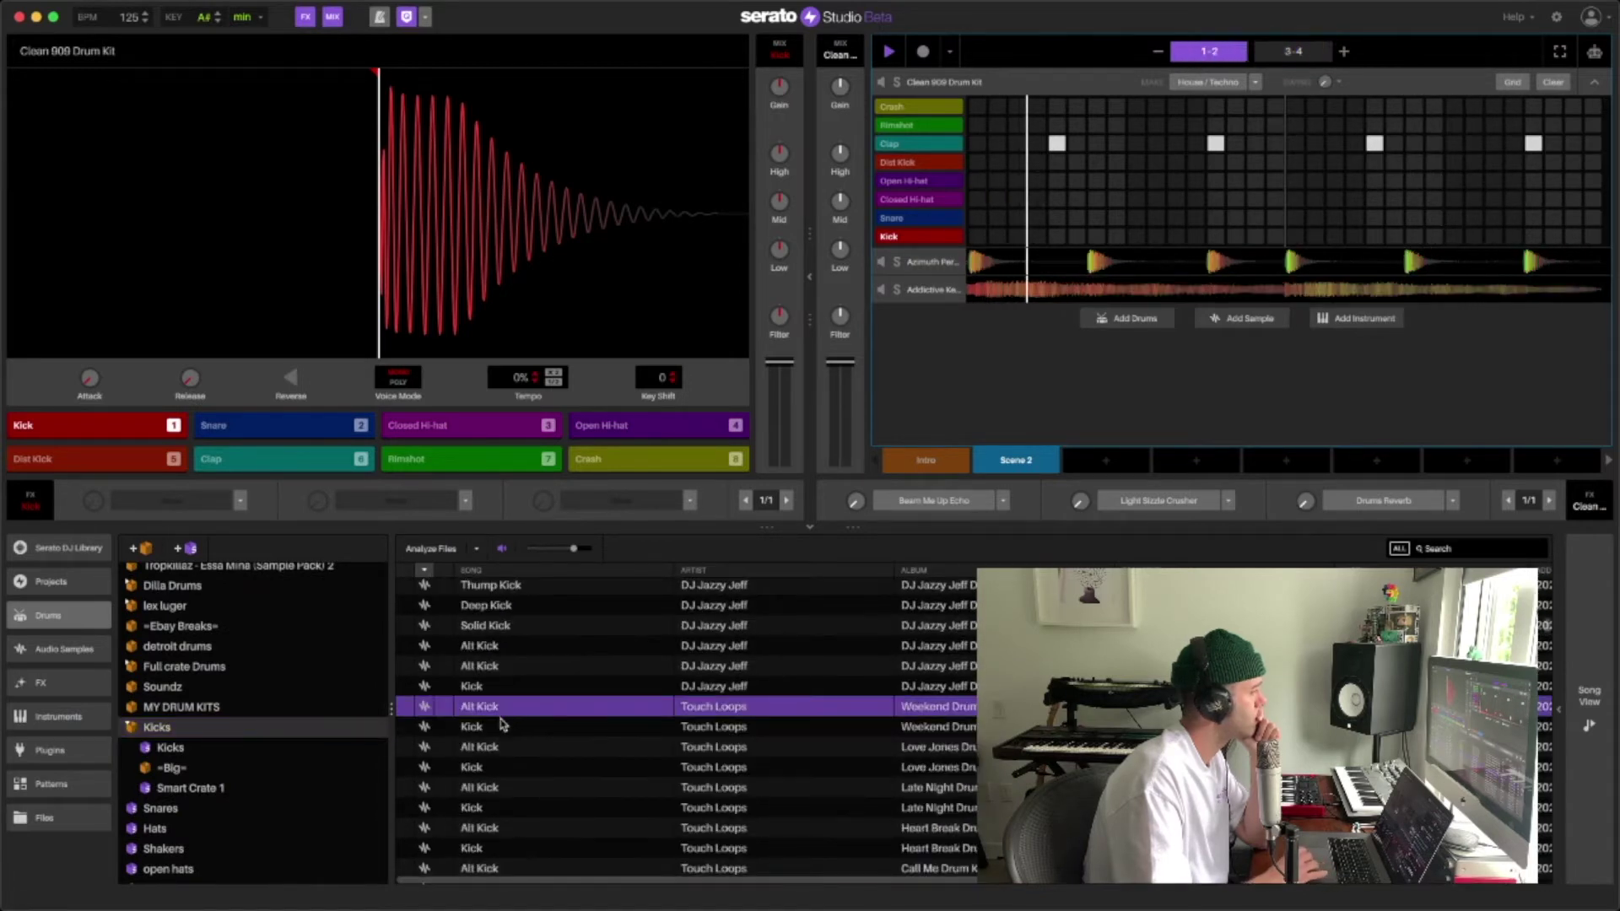
key("Down")
key("Down")
key("Down")
key("Down")
key("Down")
key("Up")
key("Up")
key("Up")
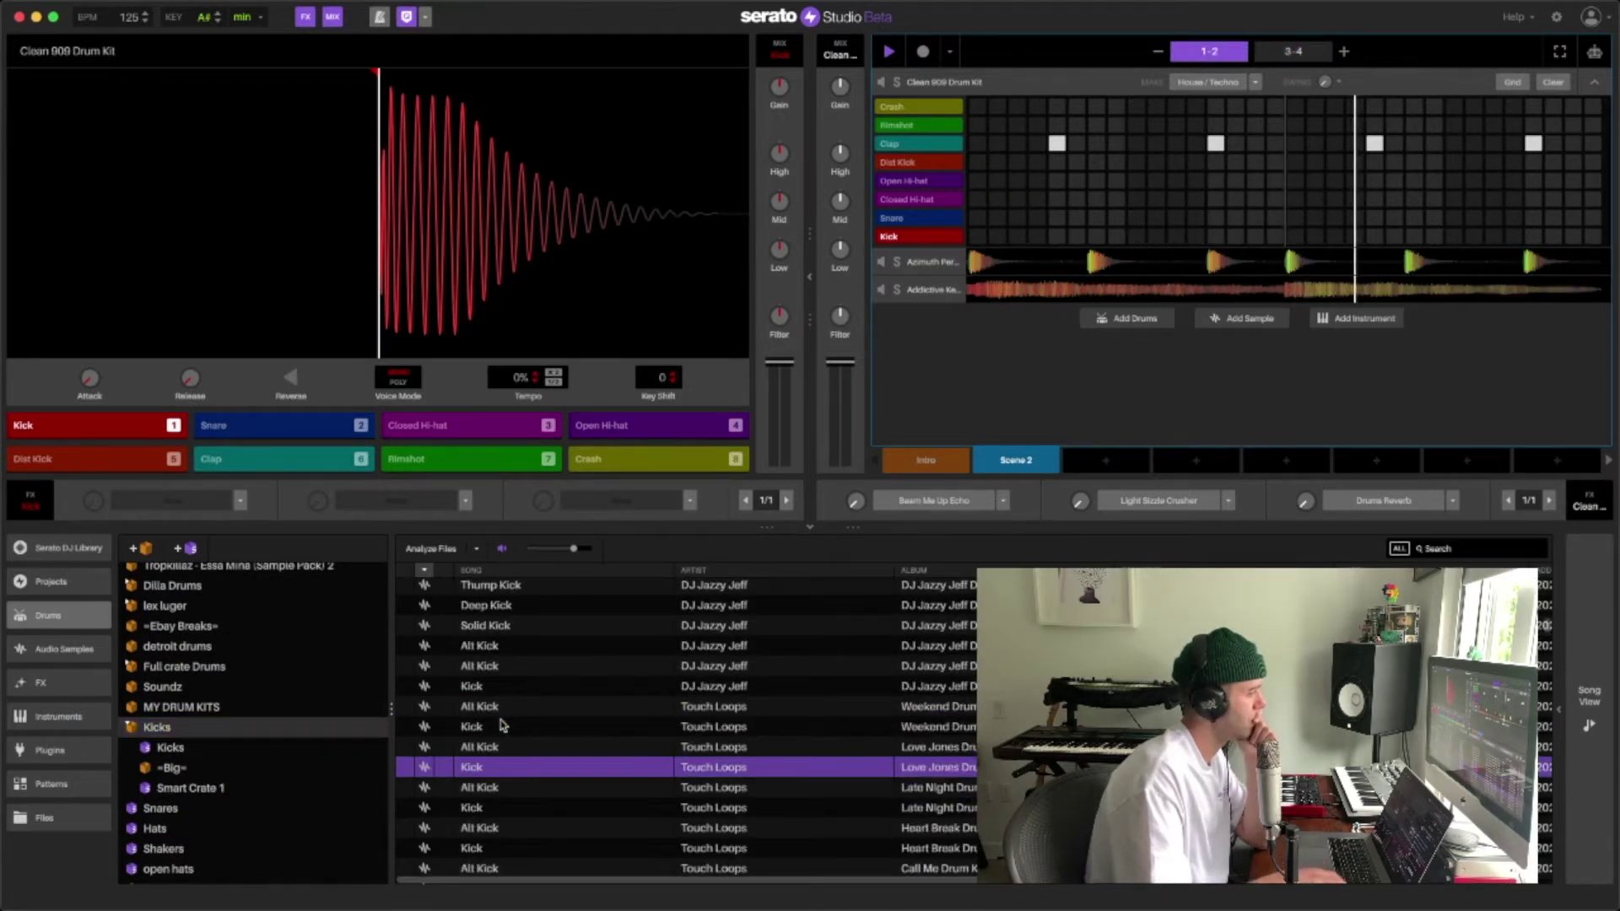
key("Down")
key("Down")
key("Up")
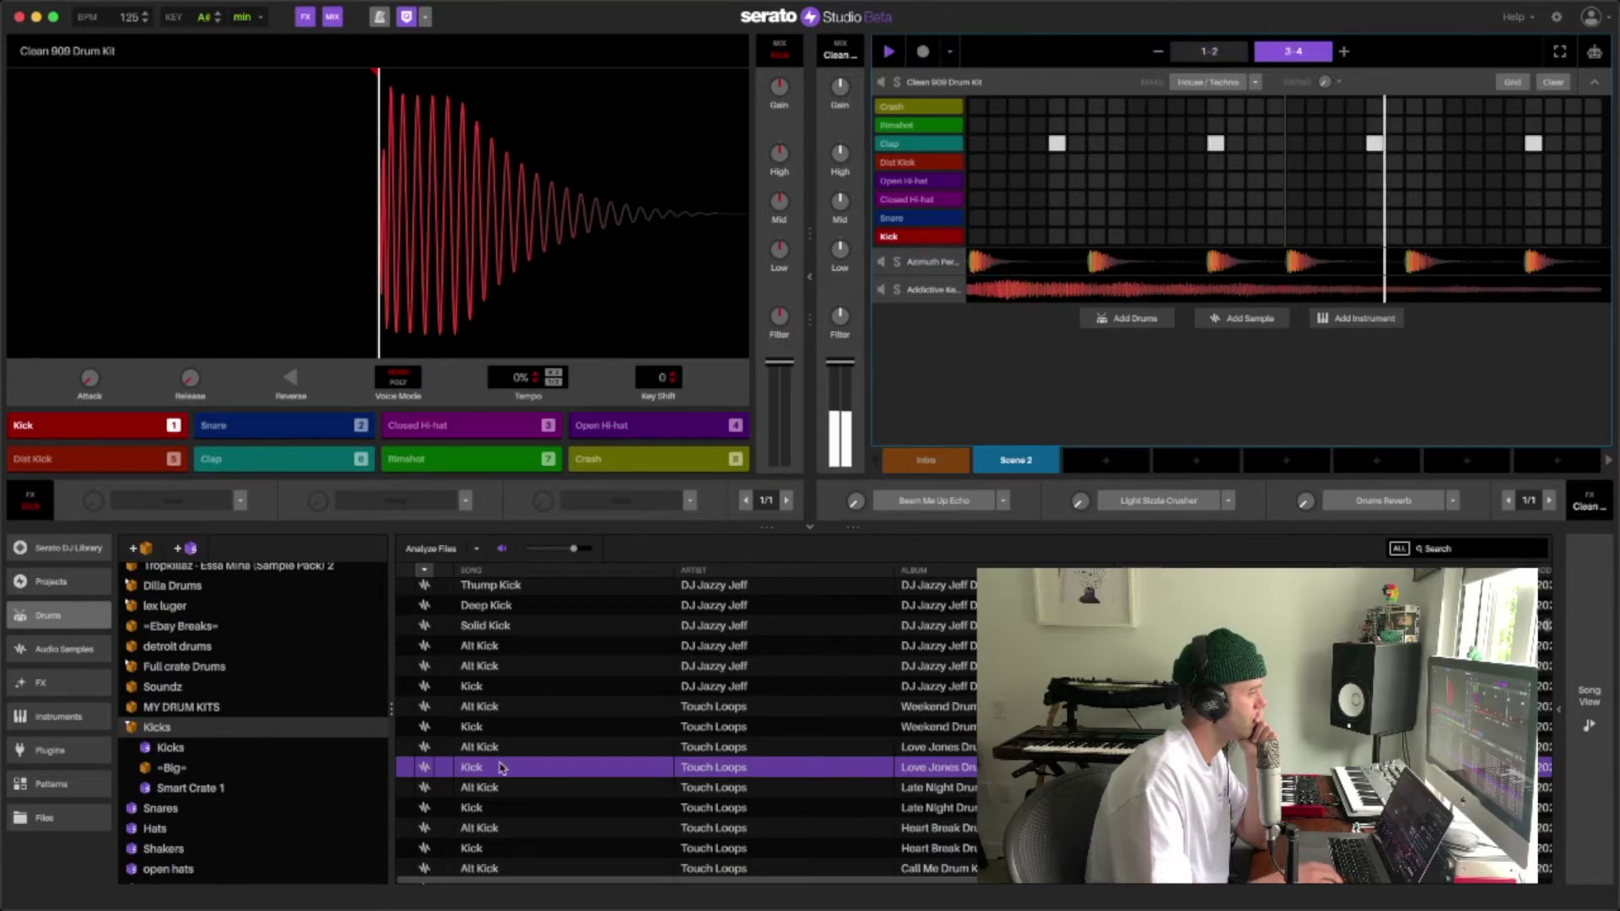
left_click_drag(502, 766, 106, 426)
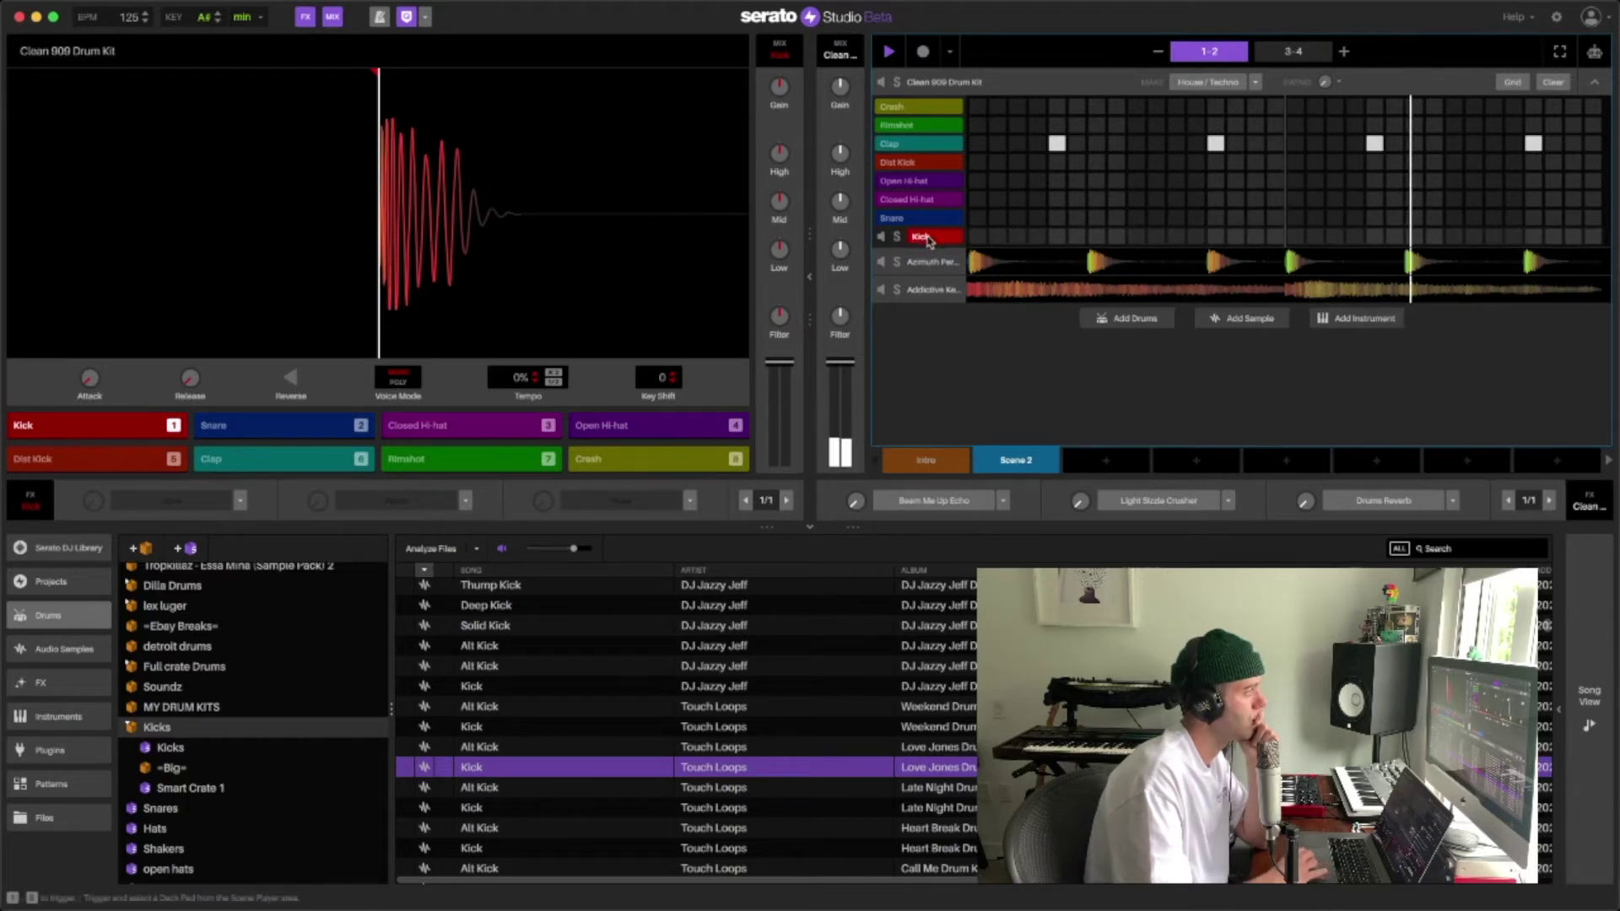
Fill the Kick row with hits at 1/4 intervals.
right_click(928, 240)
mouse_move(983, 243)
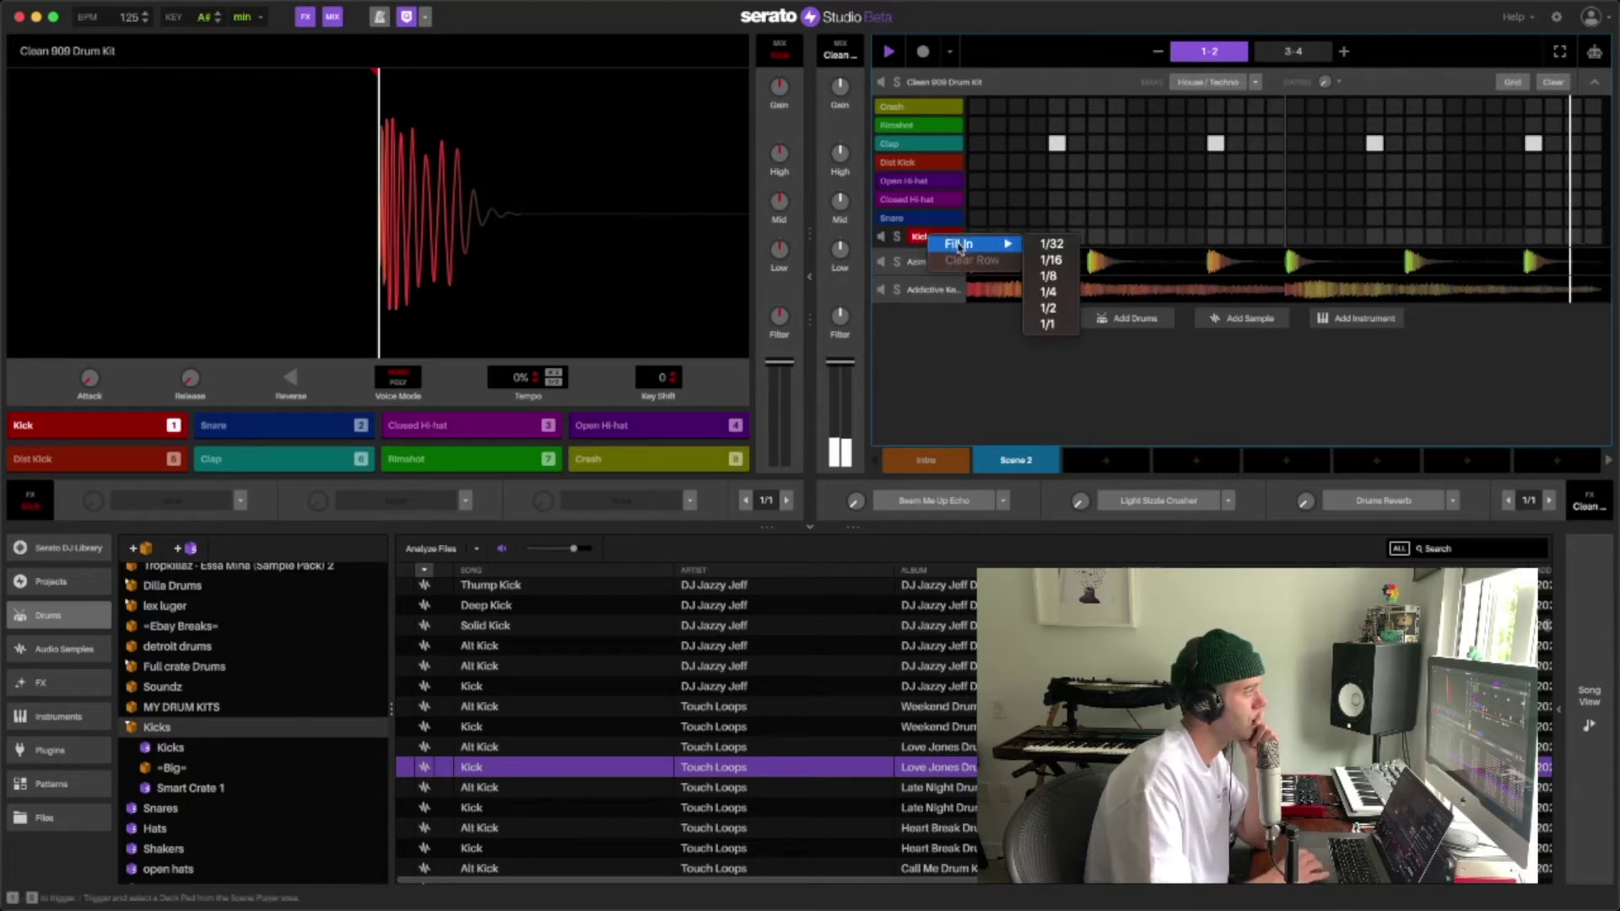
left_click(1050, 292)
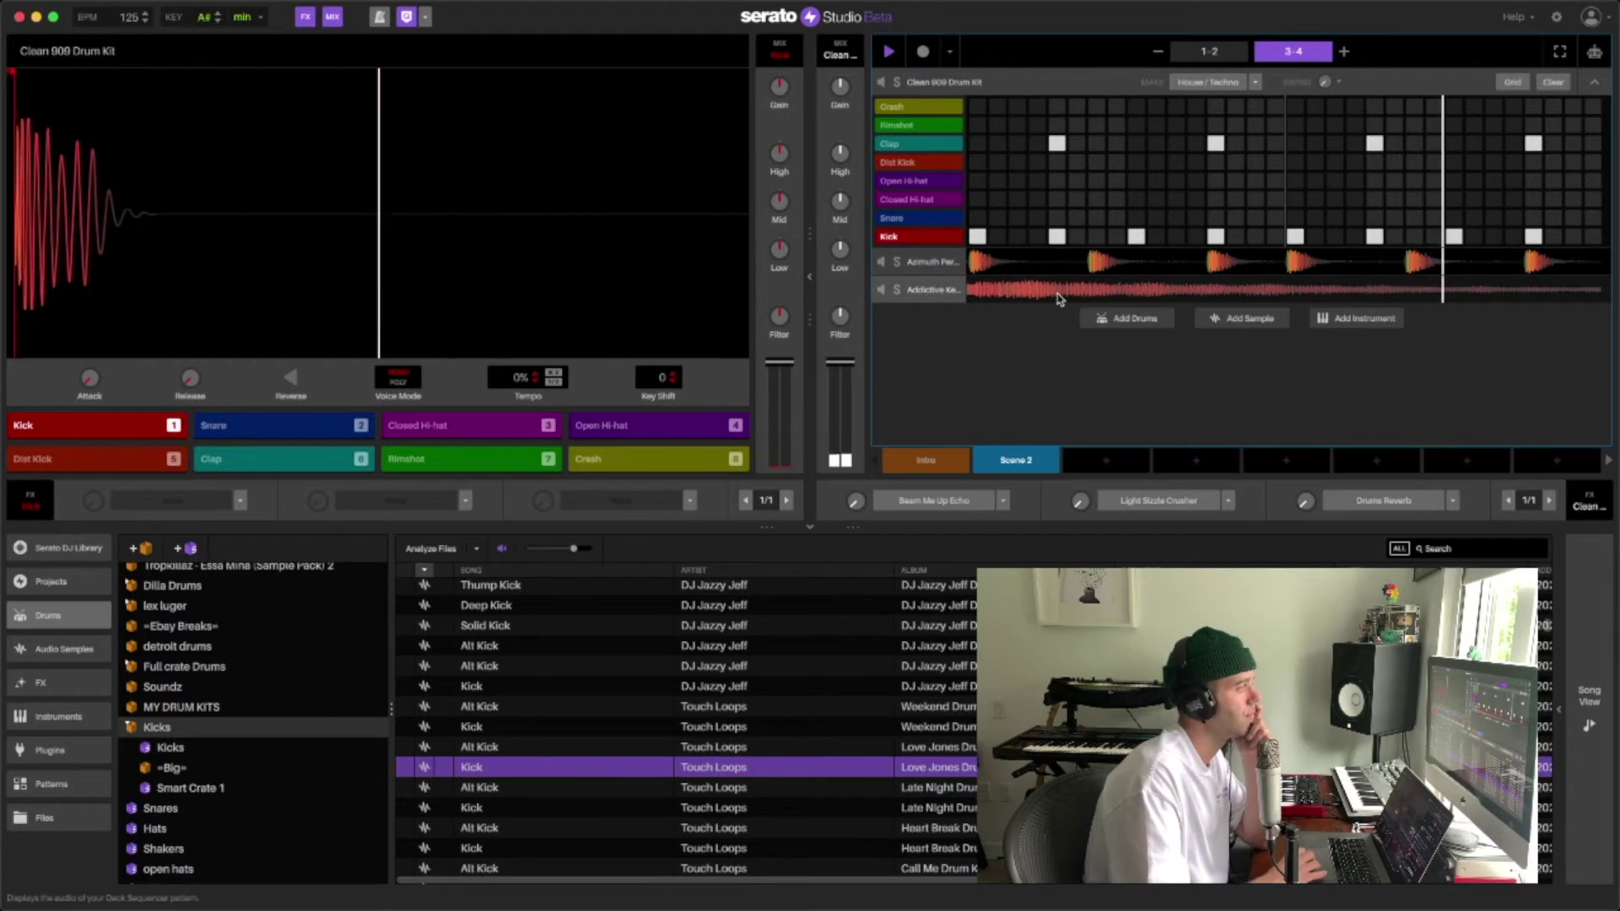
Try removing the kick on beat 2 of bar 1 and adding an extra kick just before beat 3.
left_click(1592, 237)
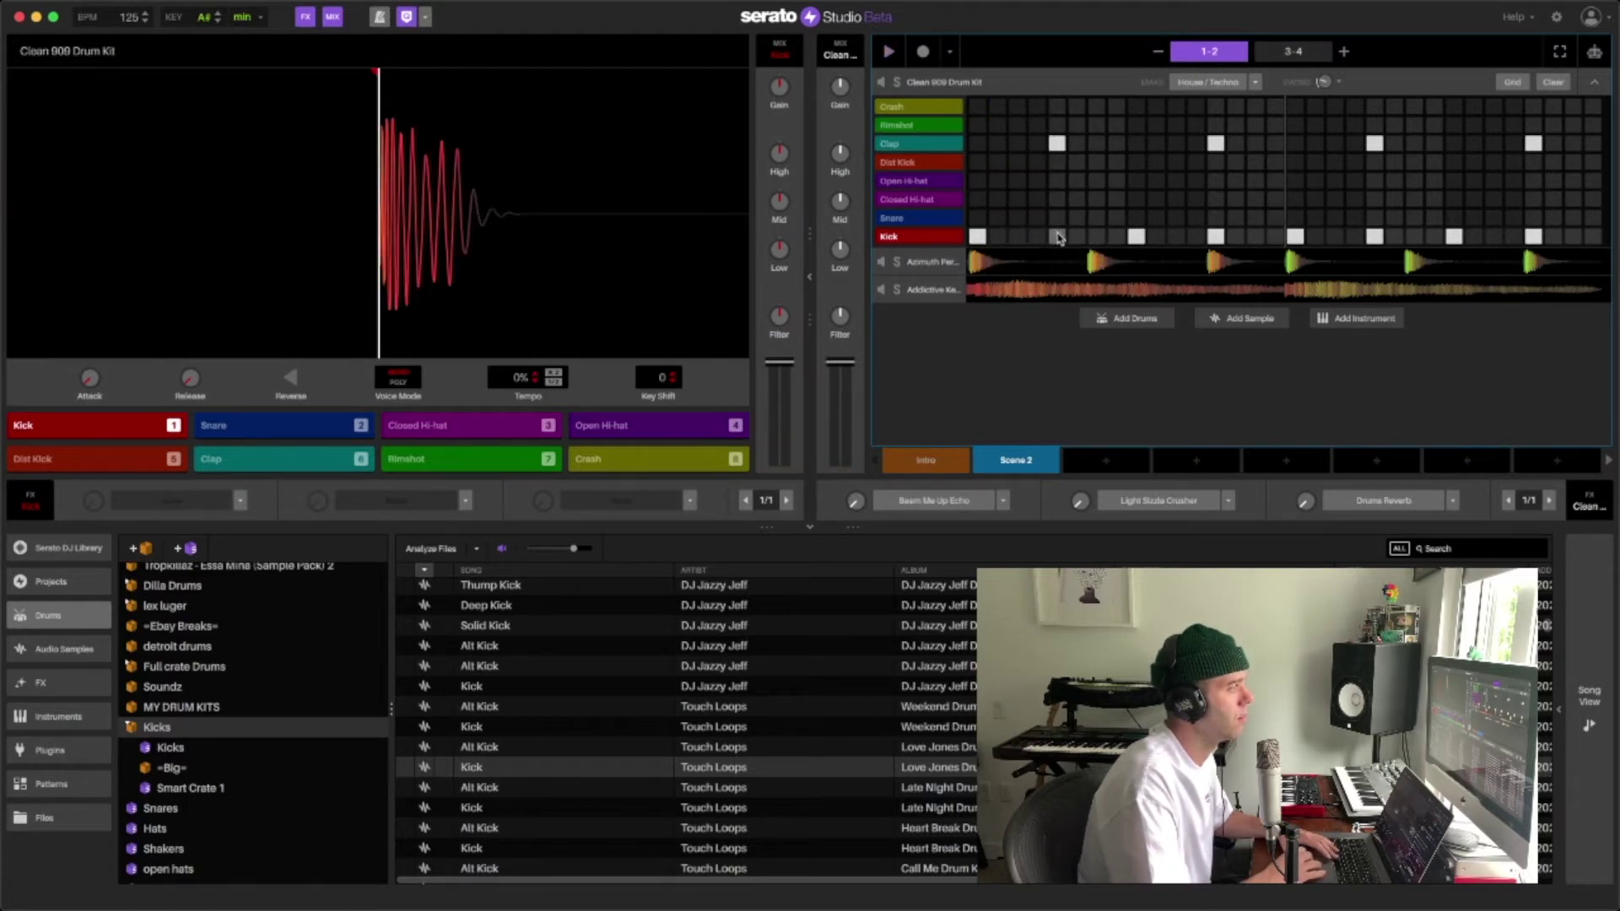
left_click(1057, 237)
left_click(1060, 238)
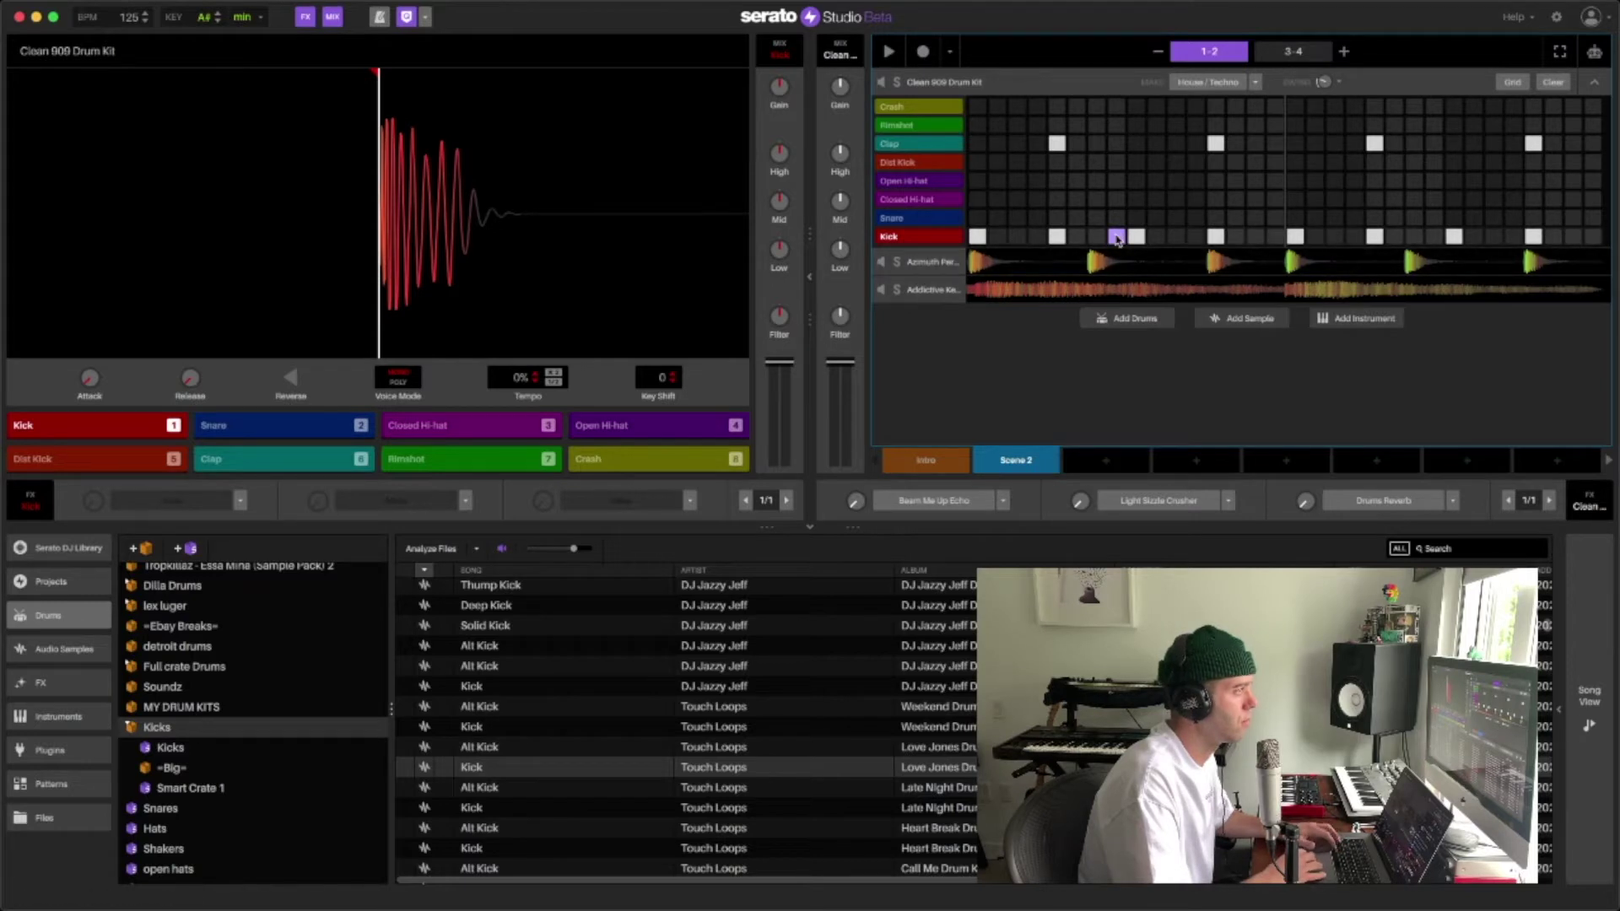
left_click(1116, 236)
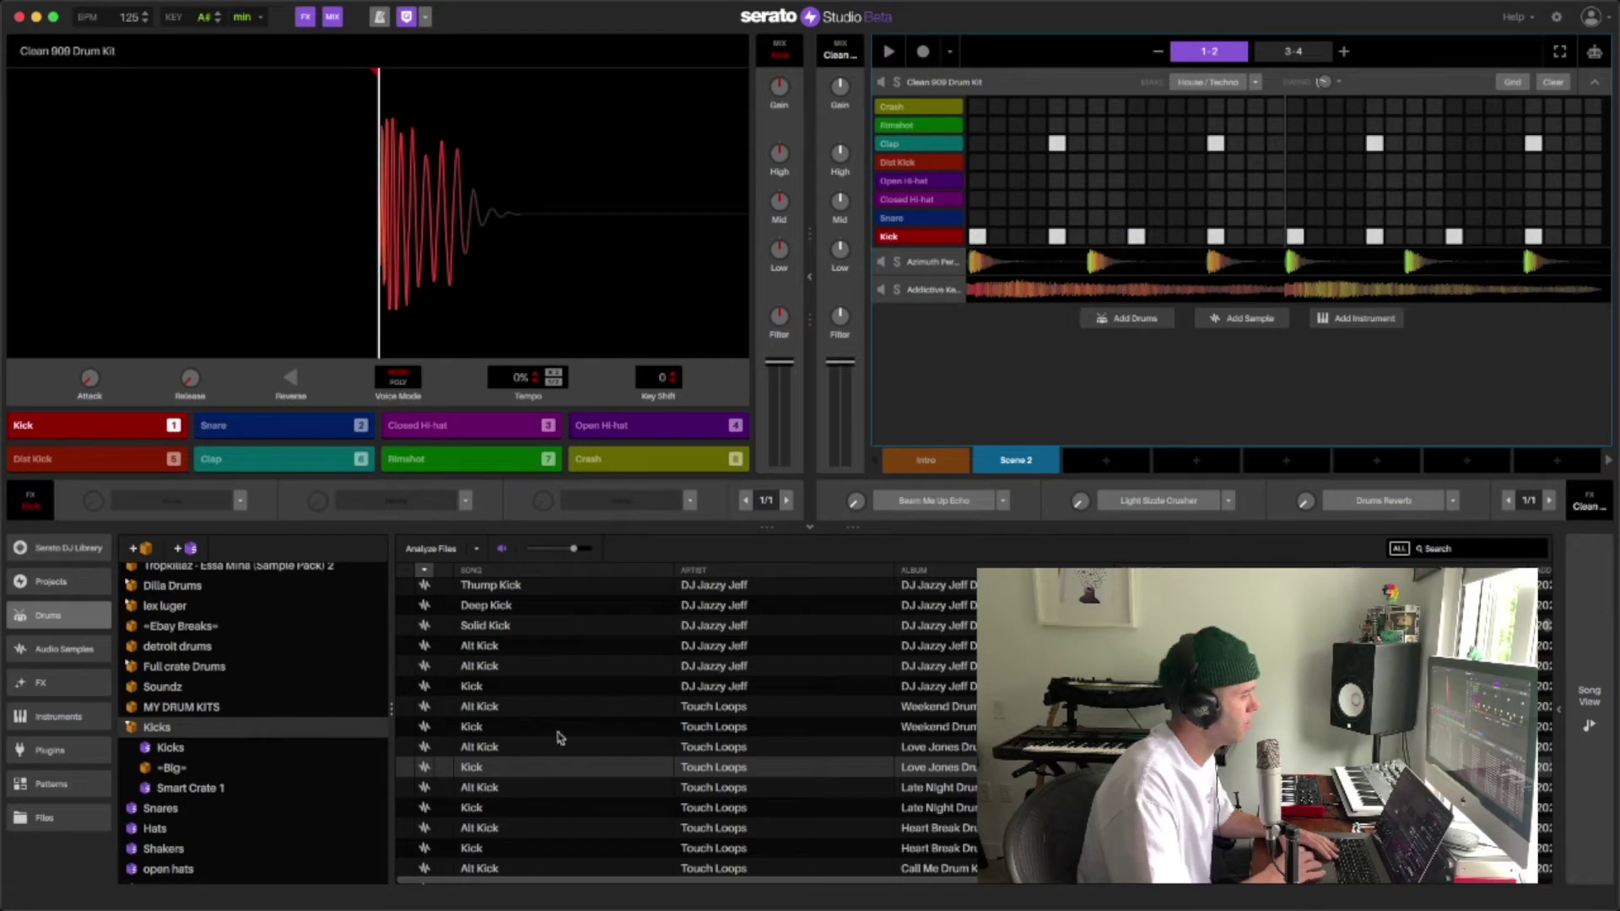
Audition more kicks in the Kicks crate and replace the Kick pad's sample with TRAKGIRL's Kick from the Upside Down kit.
left_click(489, 789)
left_click(491, 807)
left_click(494, 827)
scroll(496, 825, "down", 2)
left_click(497, 823)
scroll(497, 827, "down", 2)
left_click(494, 808)
left_click(506, 830)
scroll(507, 834, "down", 5)
scroll(506, 832, "down", 2)
left_click(507, 831)
scroll(507, 806, "down", 1)
left_click(518, 707)
left_click(516, 614)
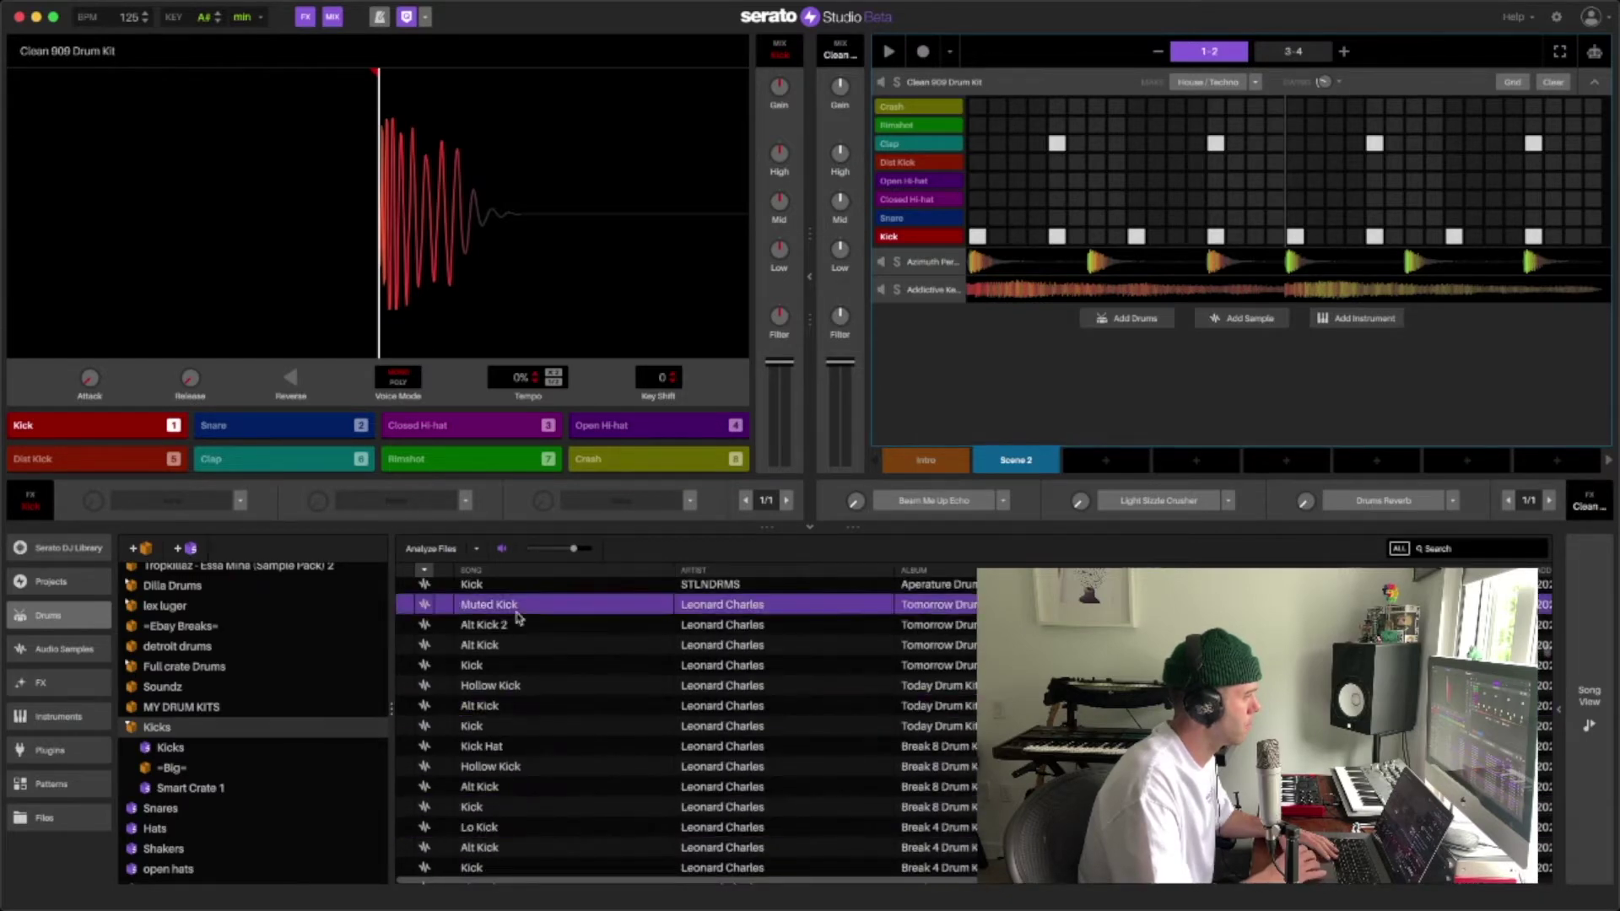
scroll(517, 615, "up", 1)
left_click(517, 614)
scroll(517, 616, "down", 6)
left_click(518, 680)
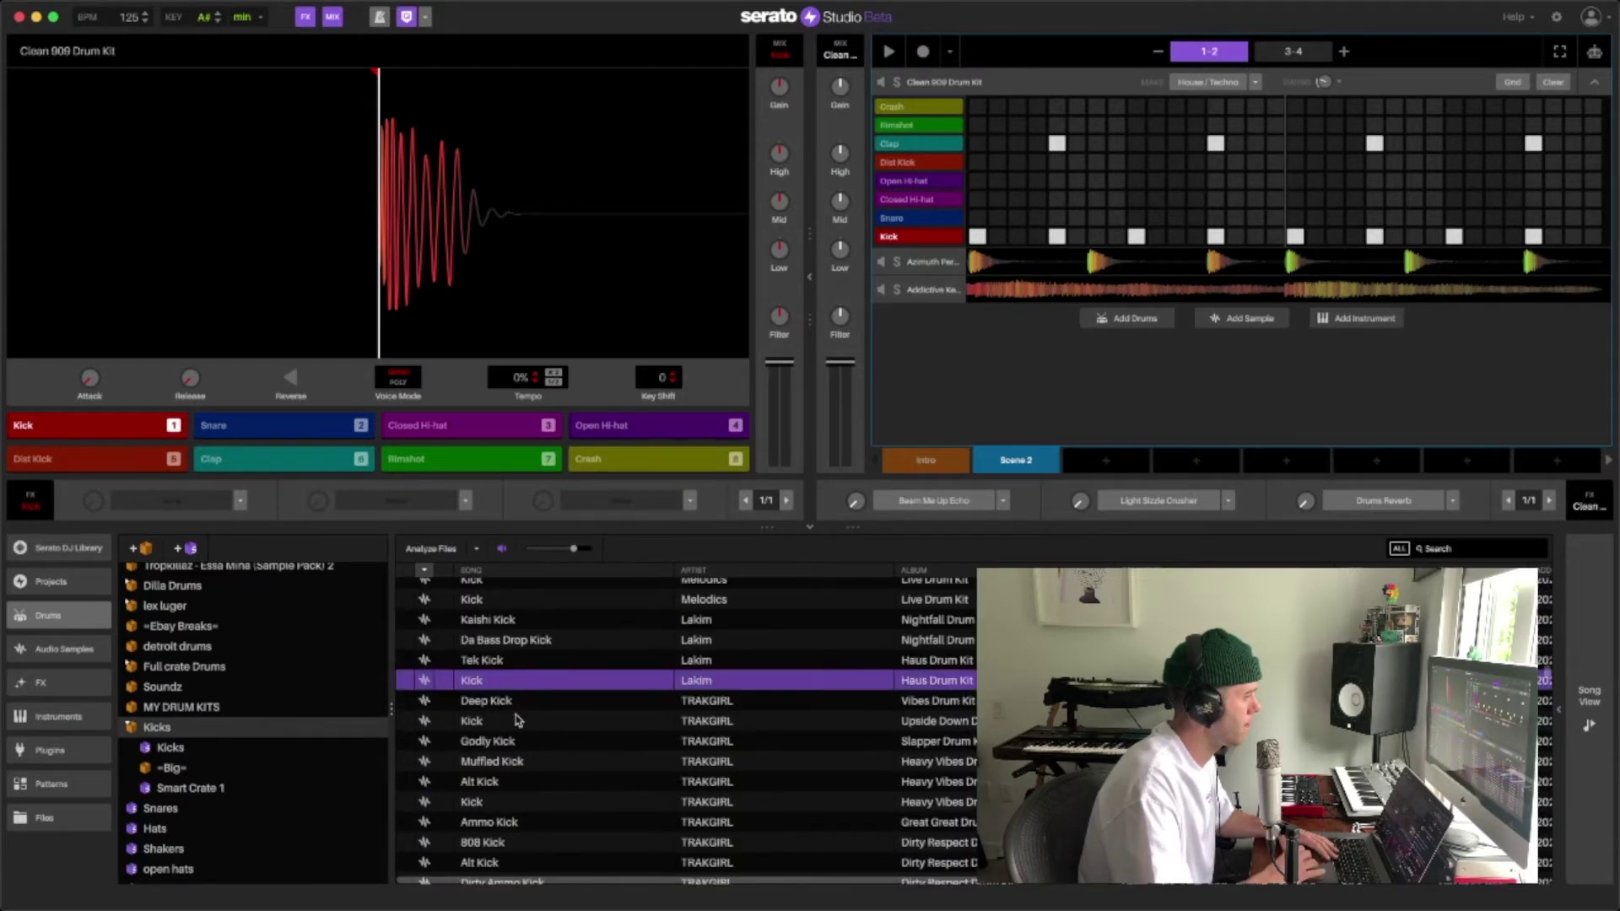
left_click(519, 721)
left_click_drag(292, 580, 130, 427)
Set the project tempo to 122 BPM during playback and add a kick on the last step of bar 4.
key("space")
scroll(129, 19, "up", 4)
scroll(129, 19, "down", 10)
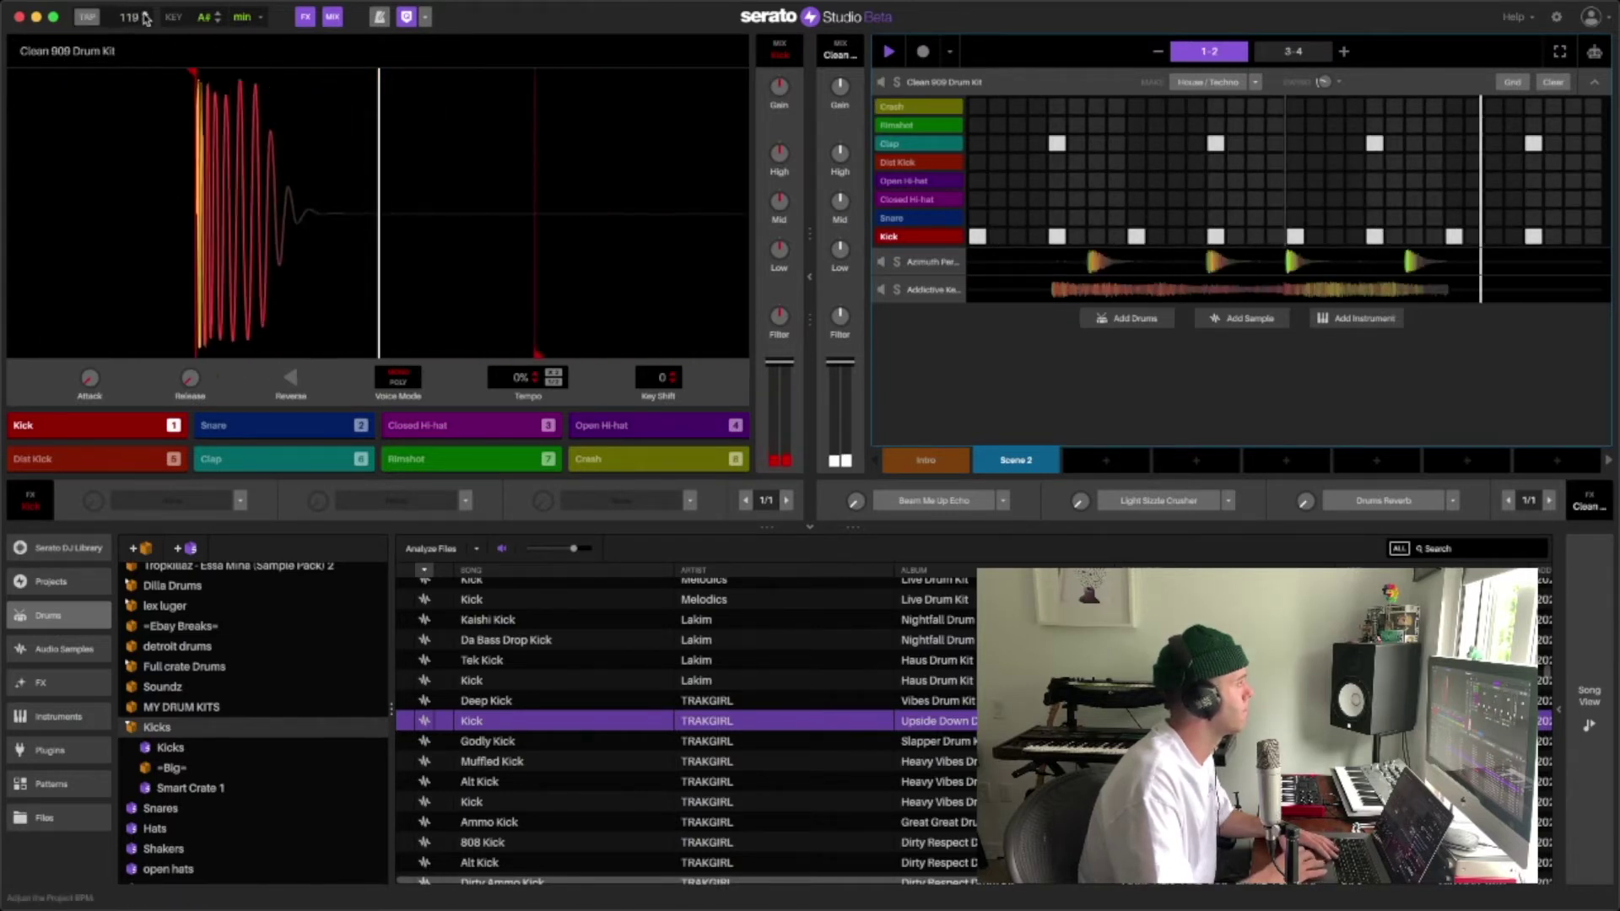
scroll(88, 17, "up", 3)
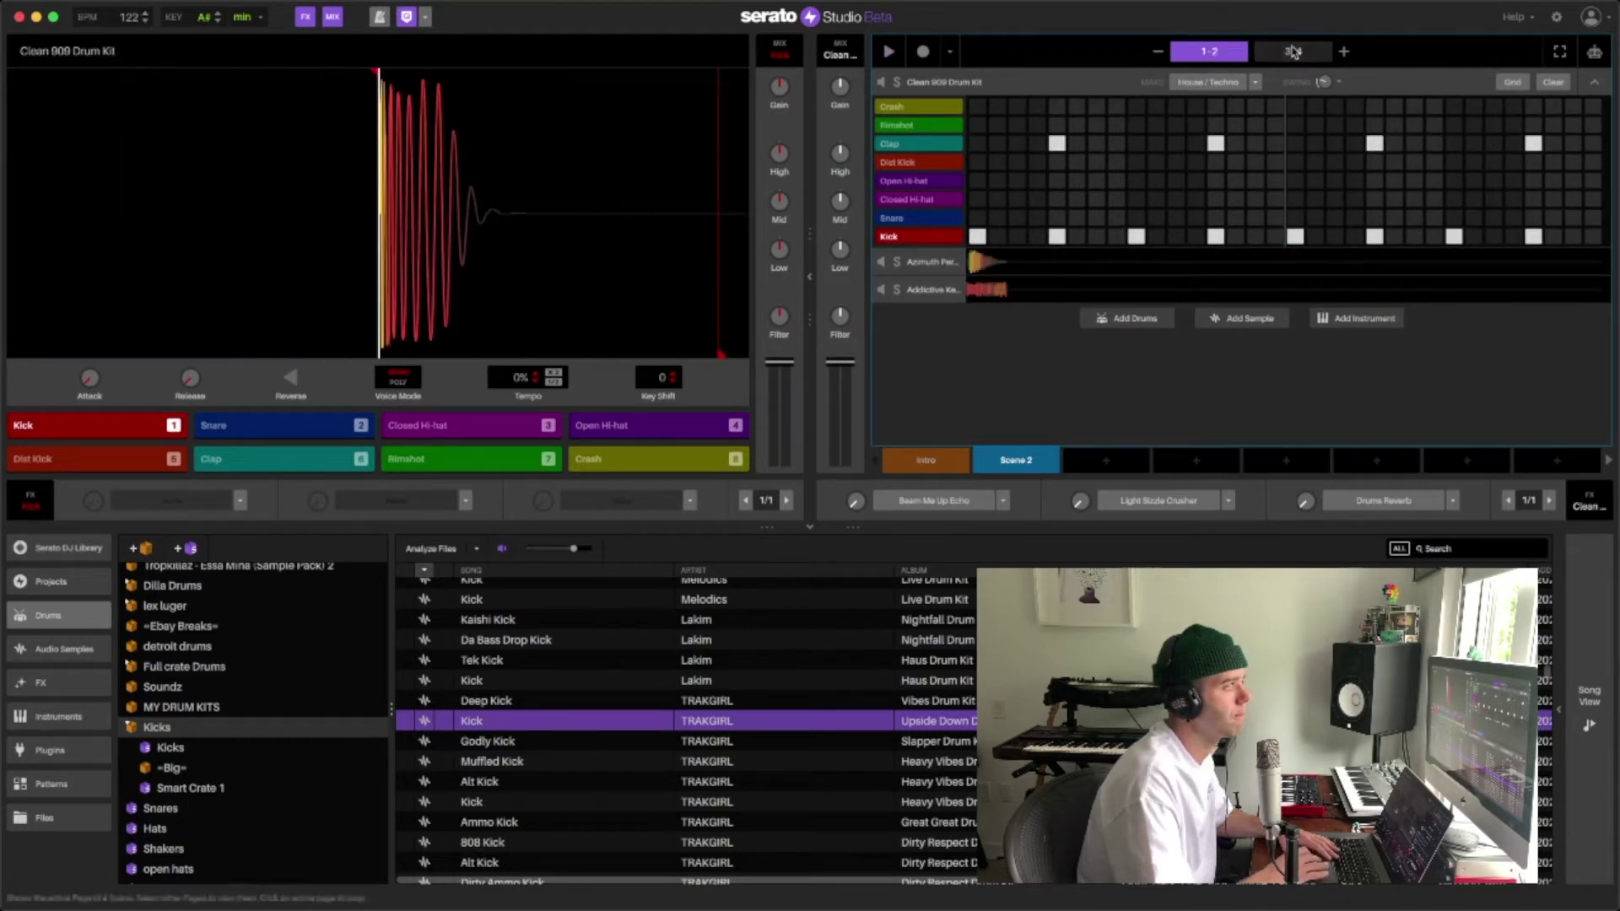
left_click(1592, 236)
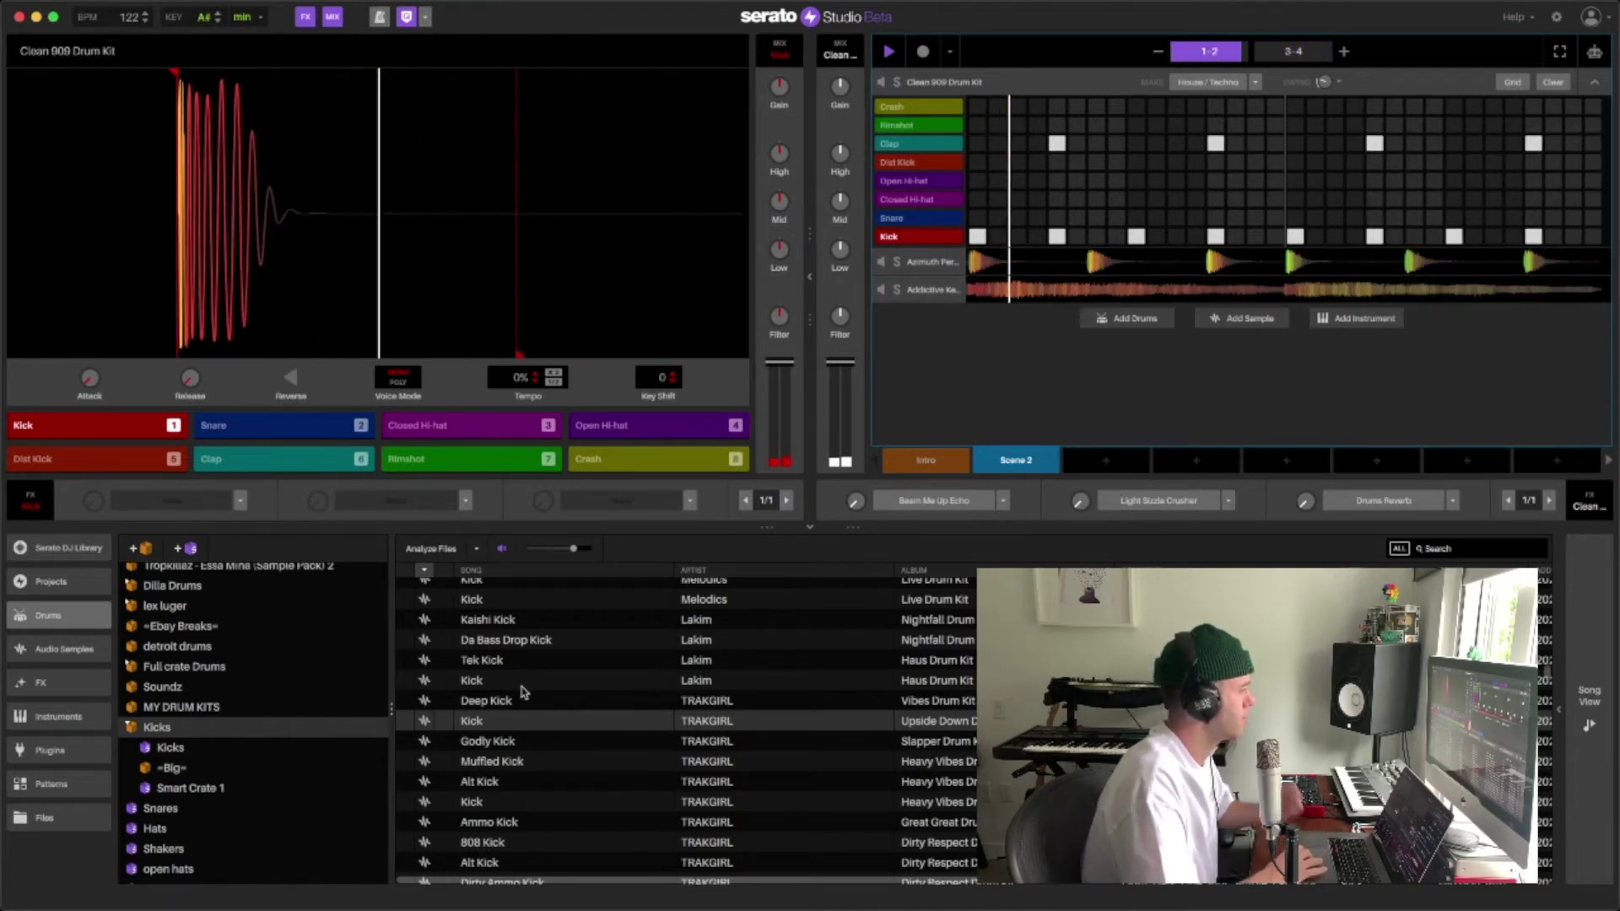
Browse the Serato DJ Library for acapellas and add R-SEX WITH ME-Update.1.ACA to the scene as a new sample deck.
left_click(65, 549)
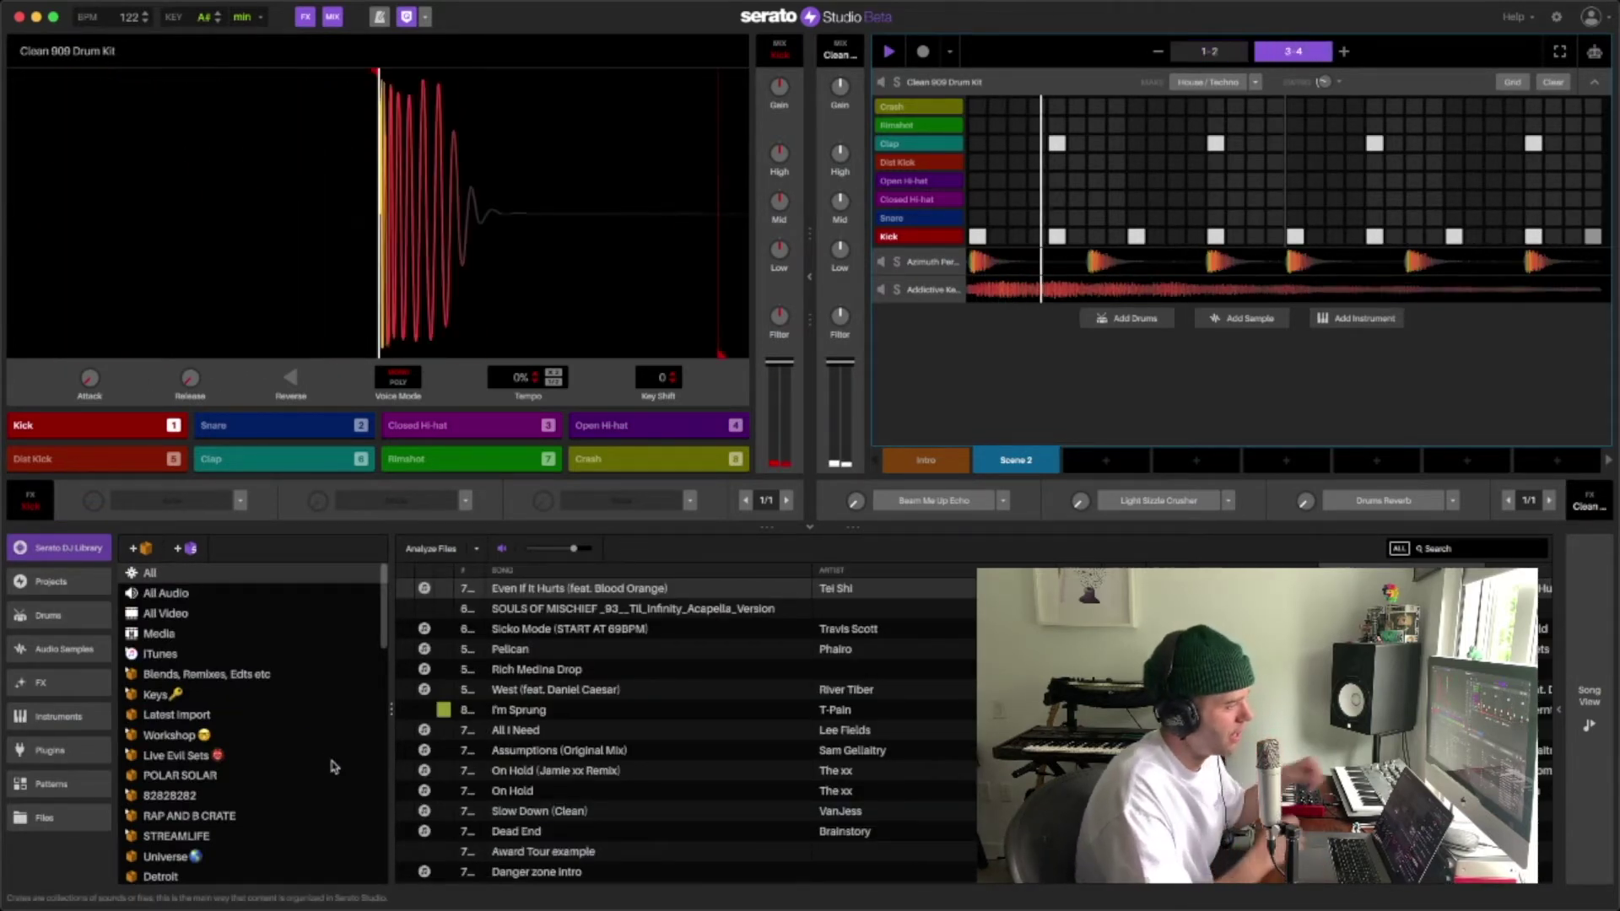
scroll(507, 806, "down", 15)
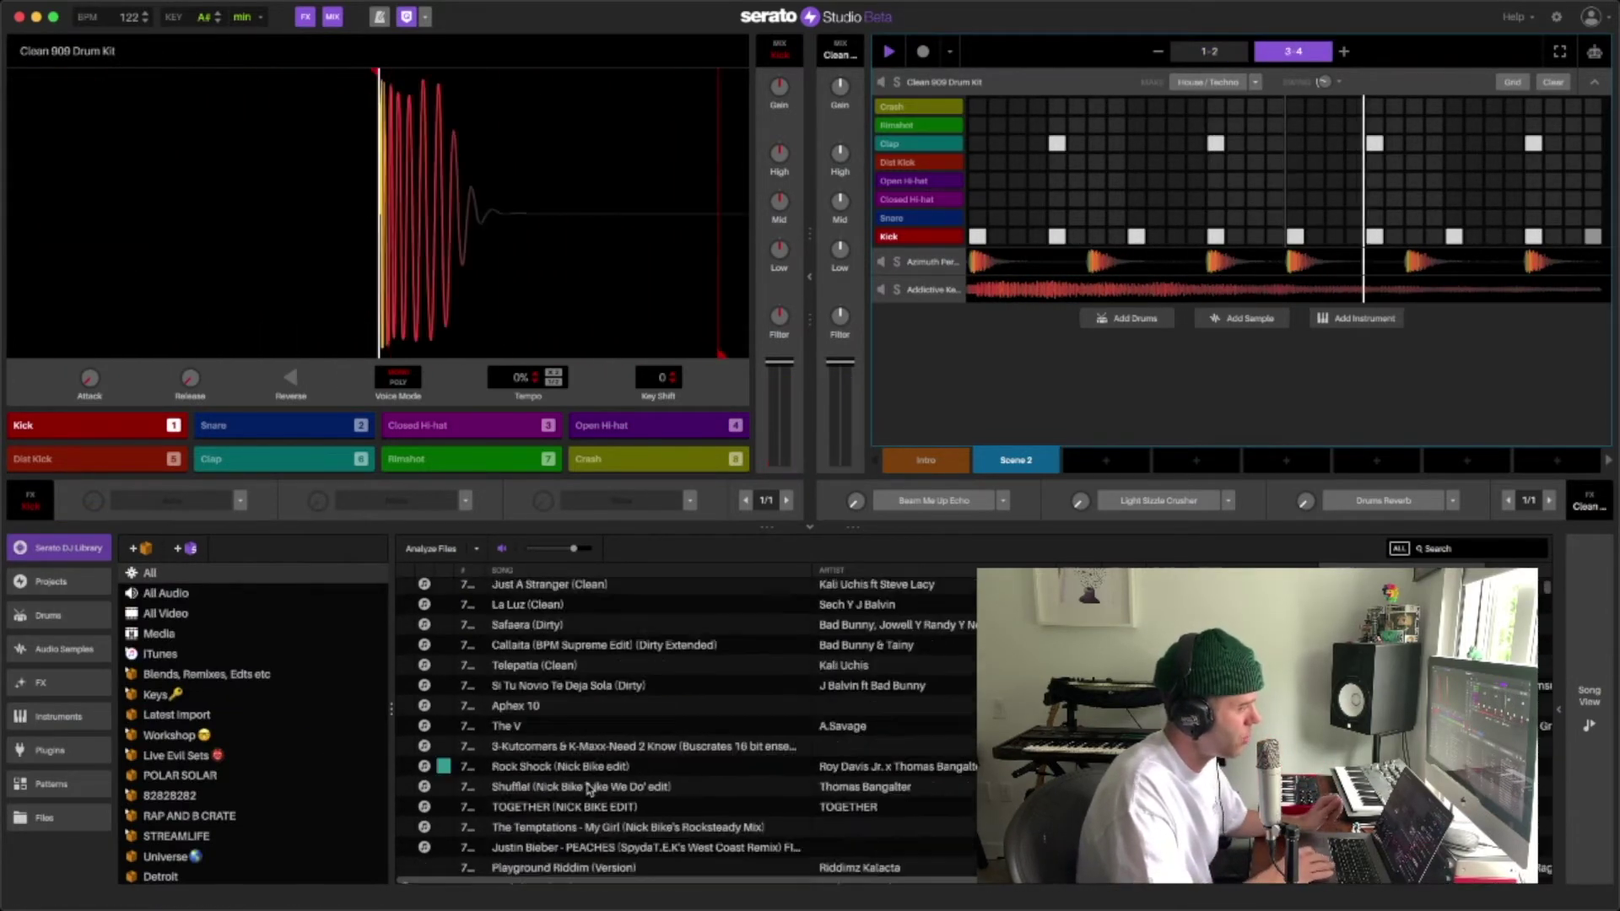
scroll(211, 742, "down", 3)
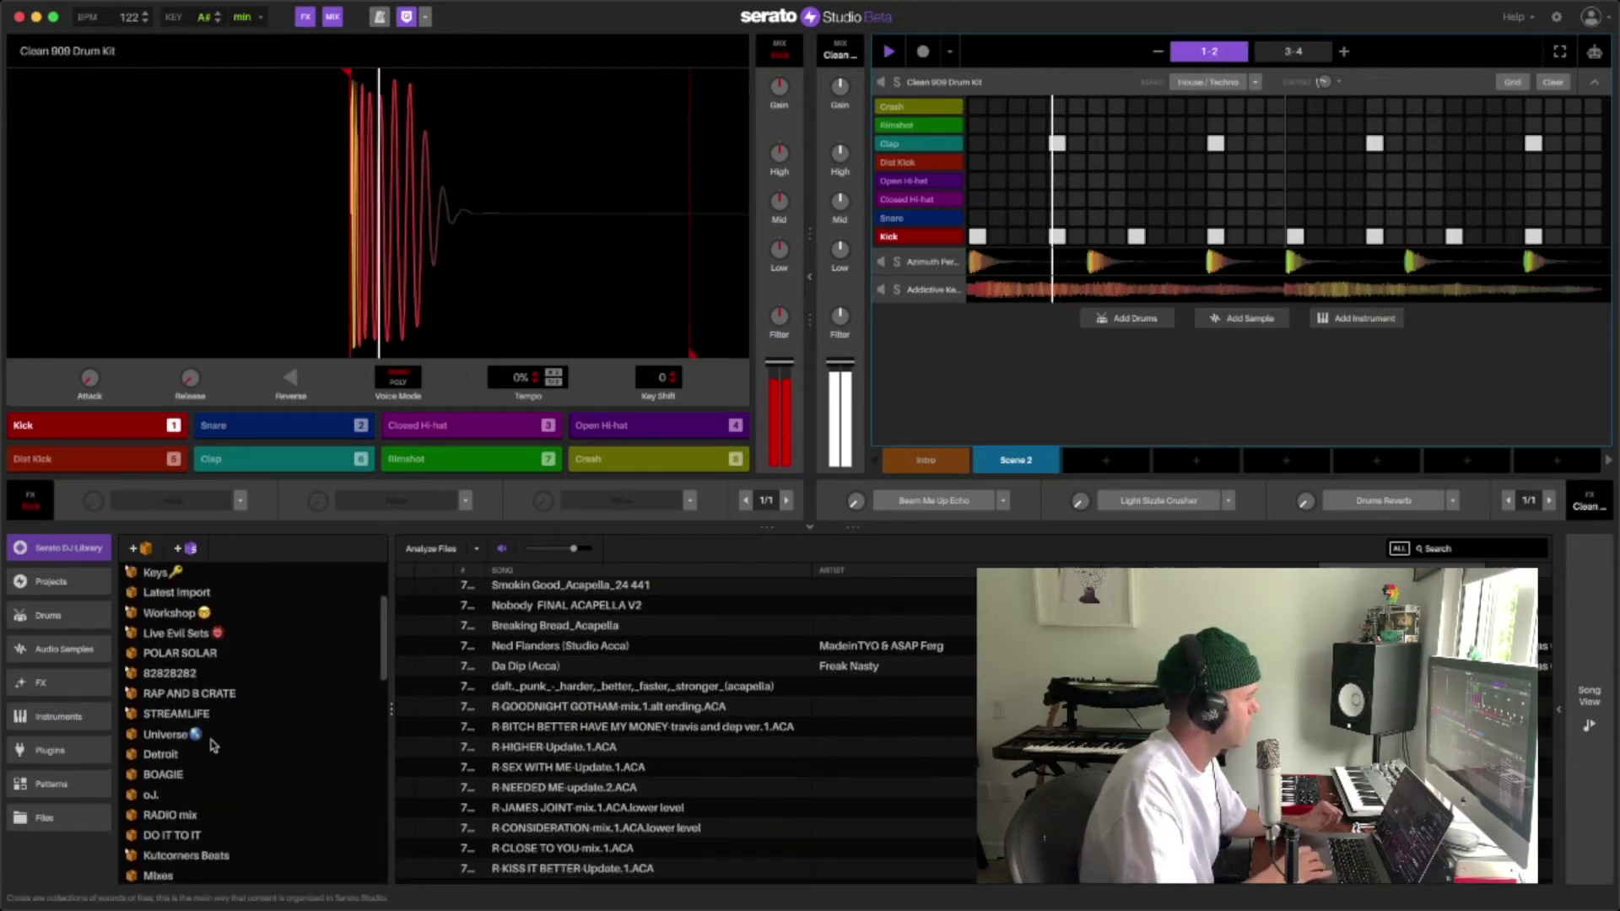
left_click(538, 767)
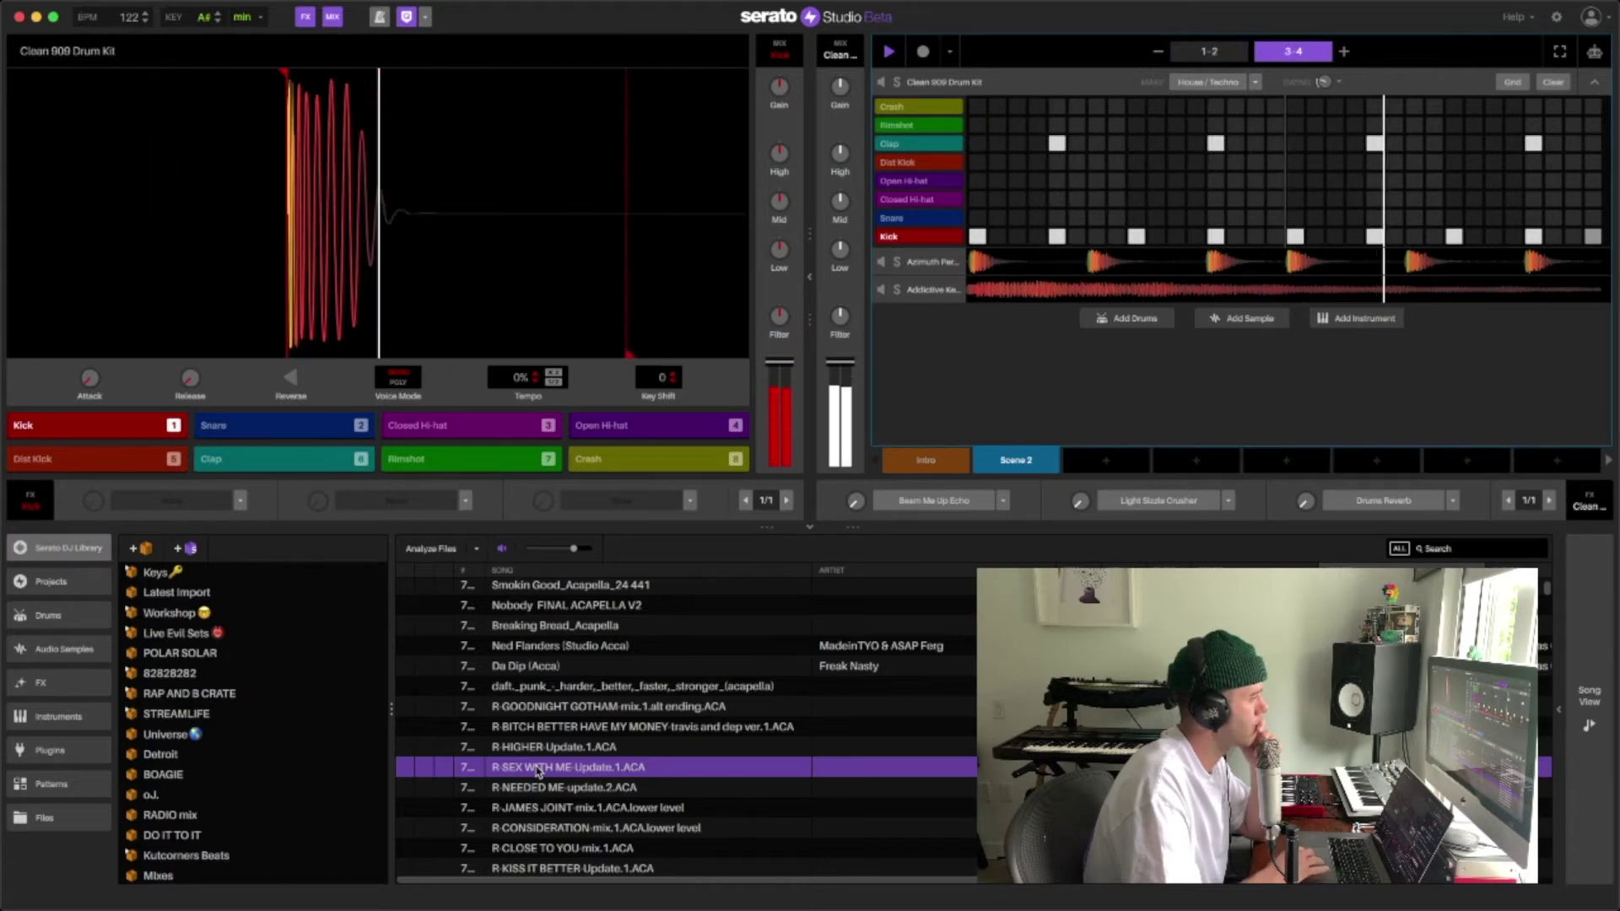
left_click_drag(905, 491, 1000, 377)
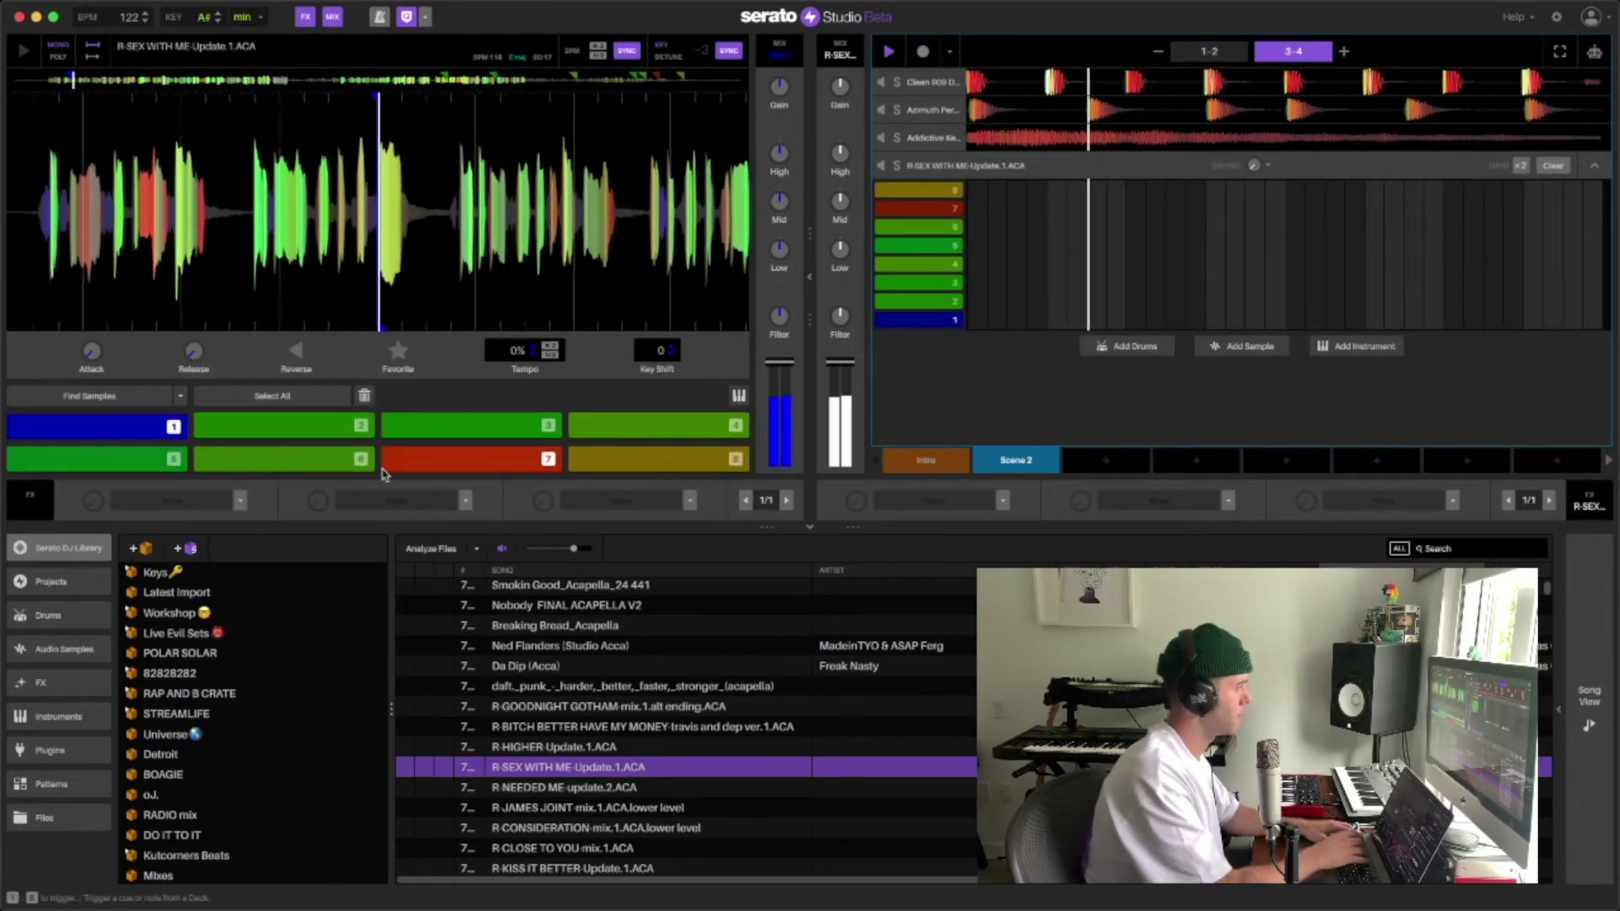
Audition the acapella's sliced cue pads over the playing beat.
key("4")
key("5")
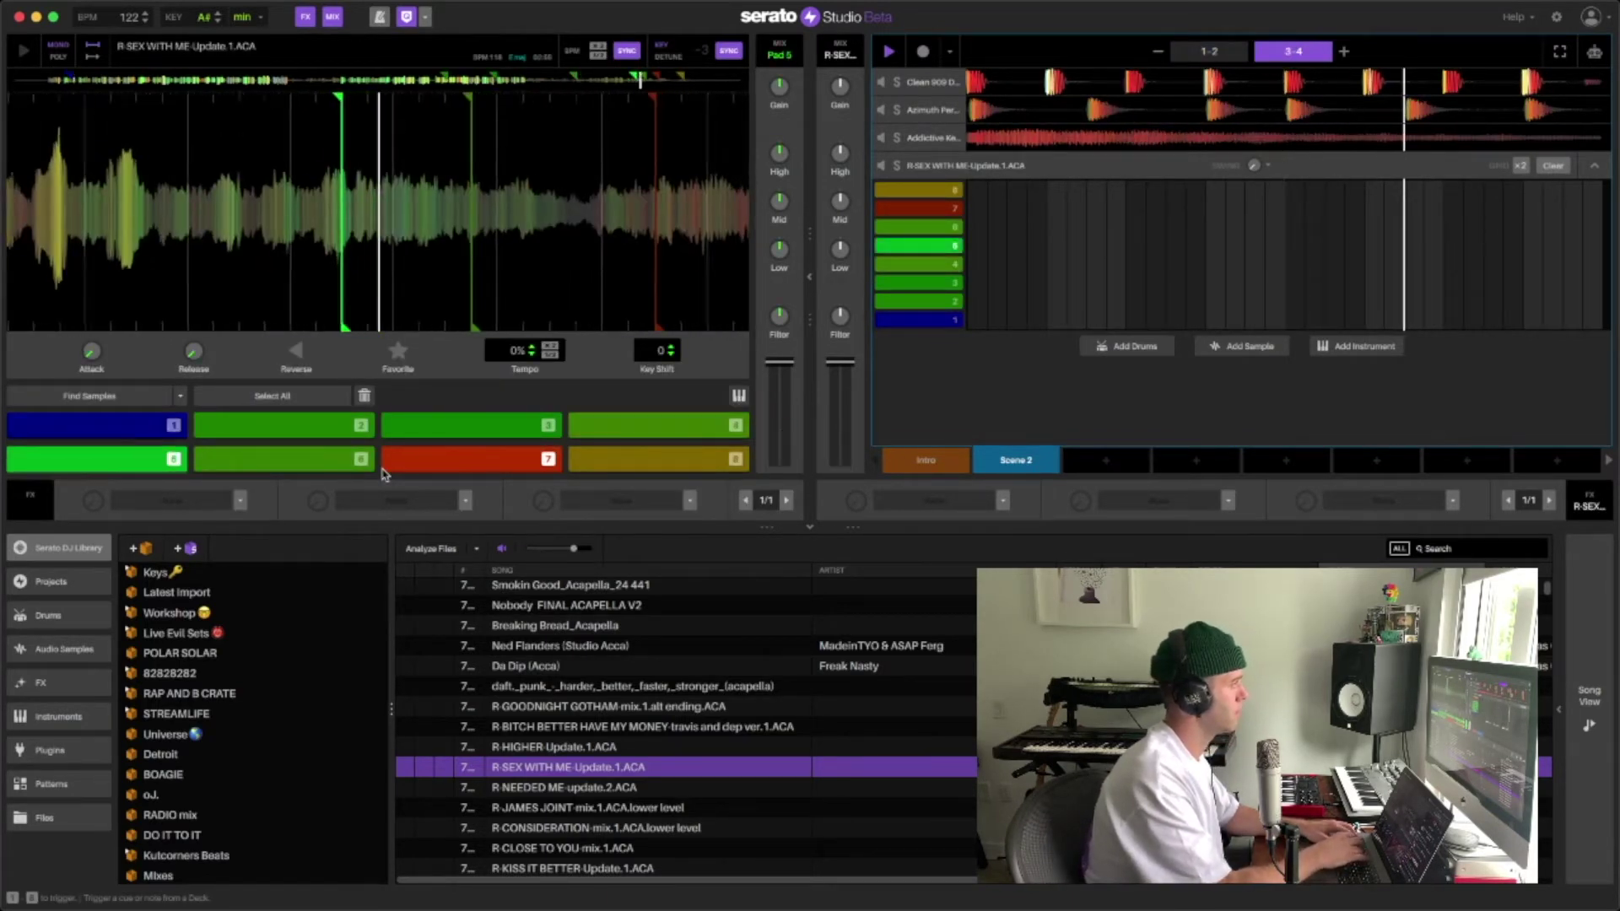
key("6")
key("7")
key("8")
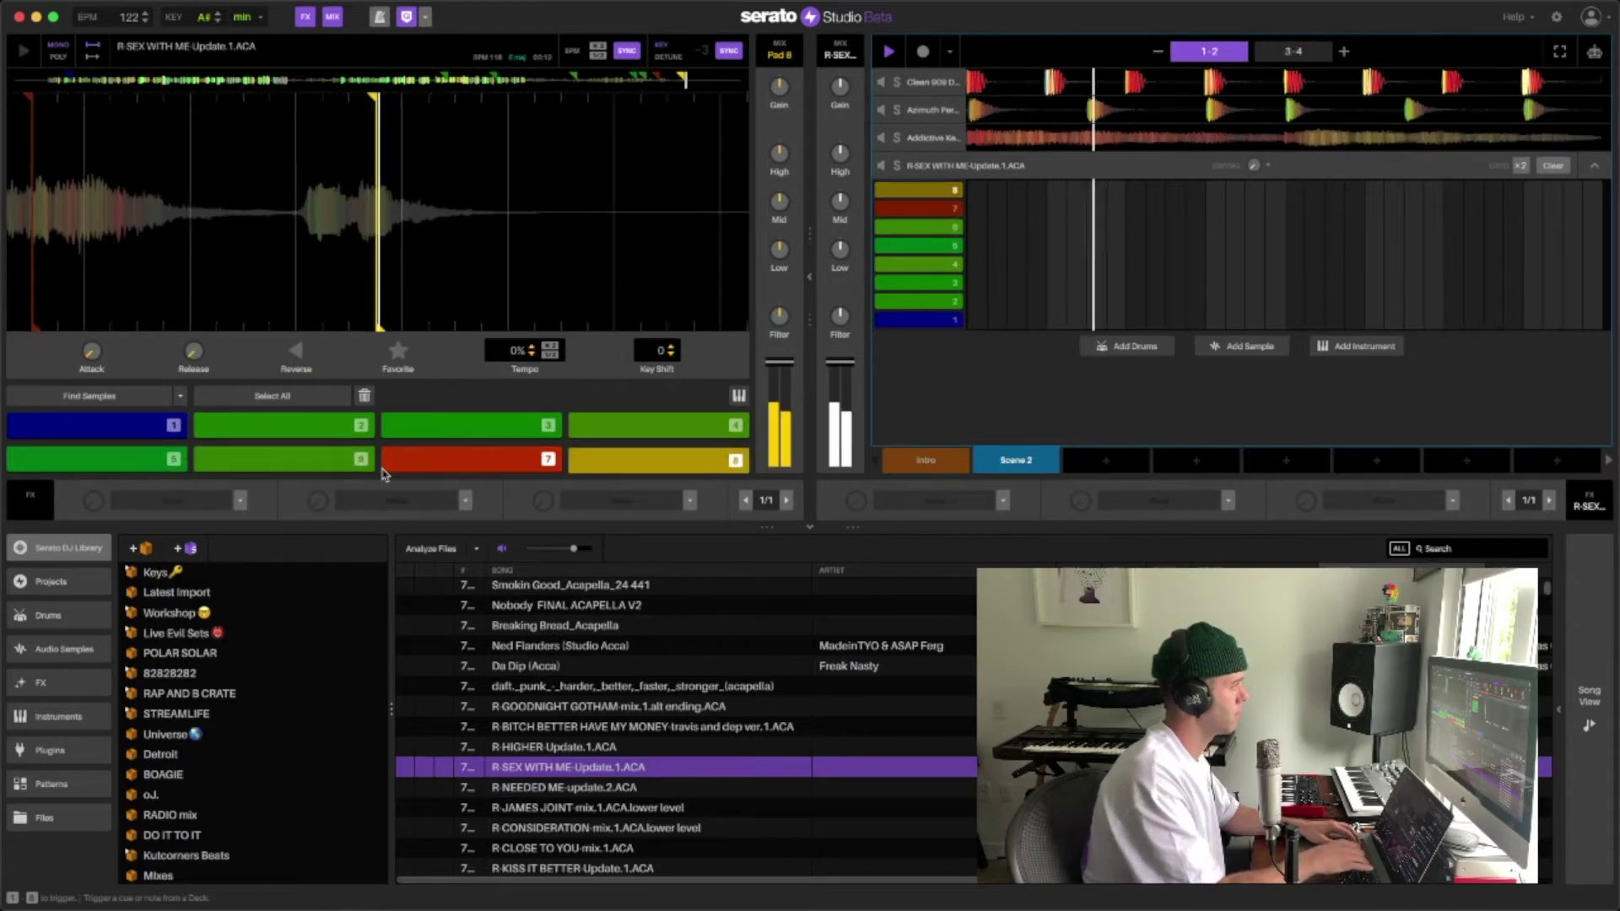
key("3")
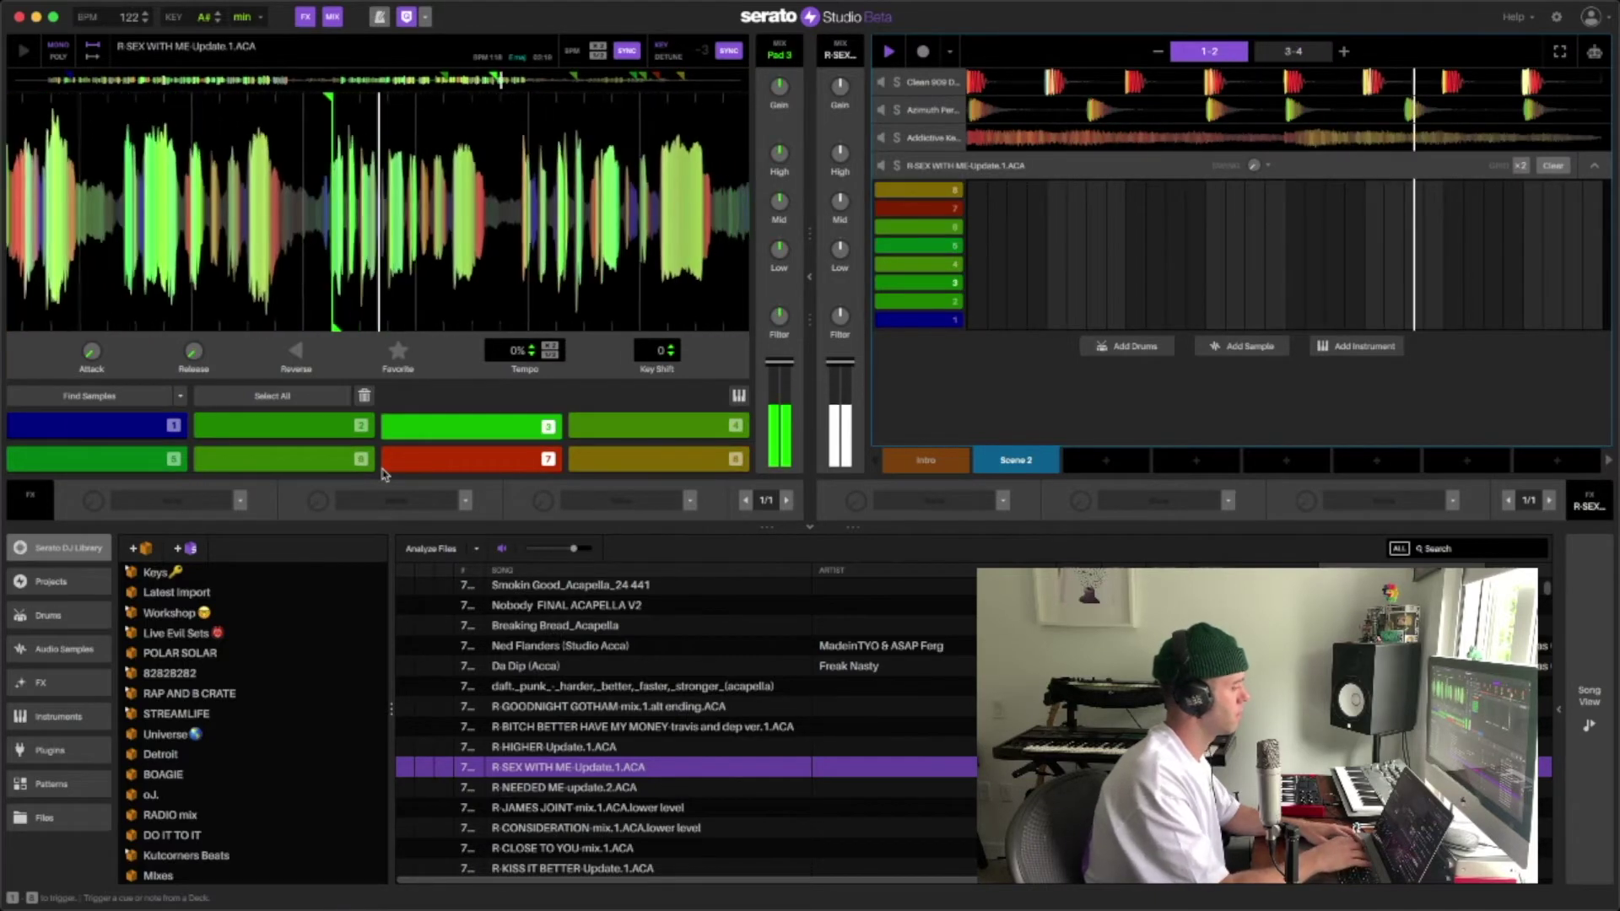
key("5")
key("2")
key("6")
key("2")
key("6")
key("1")
key("6")
key("2")
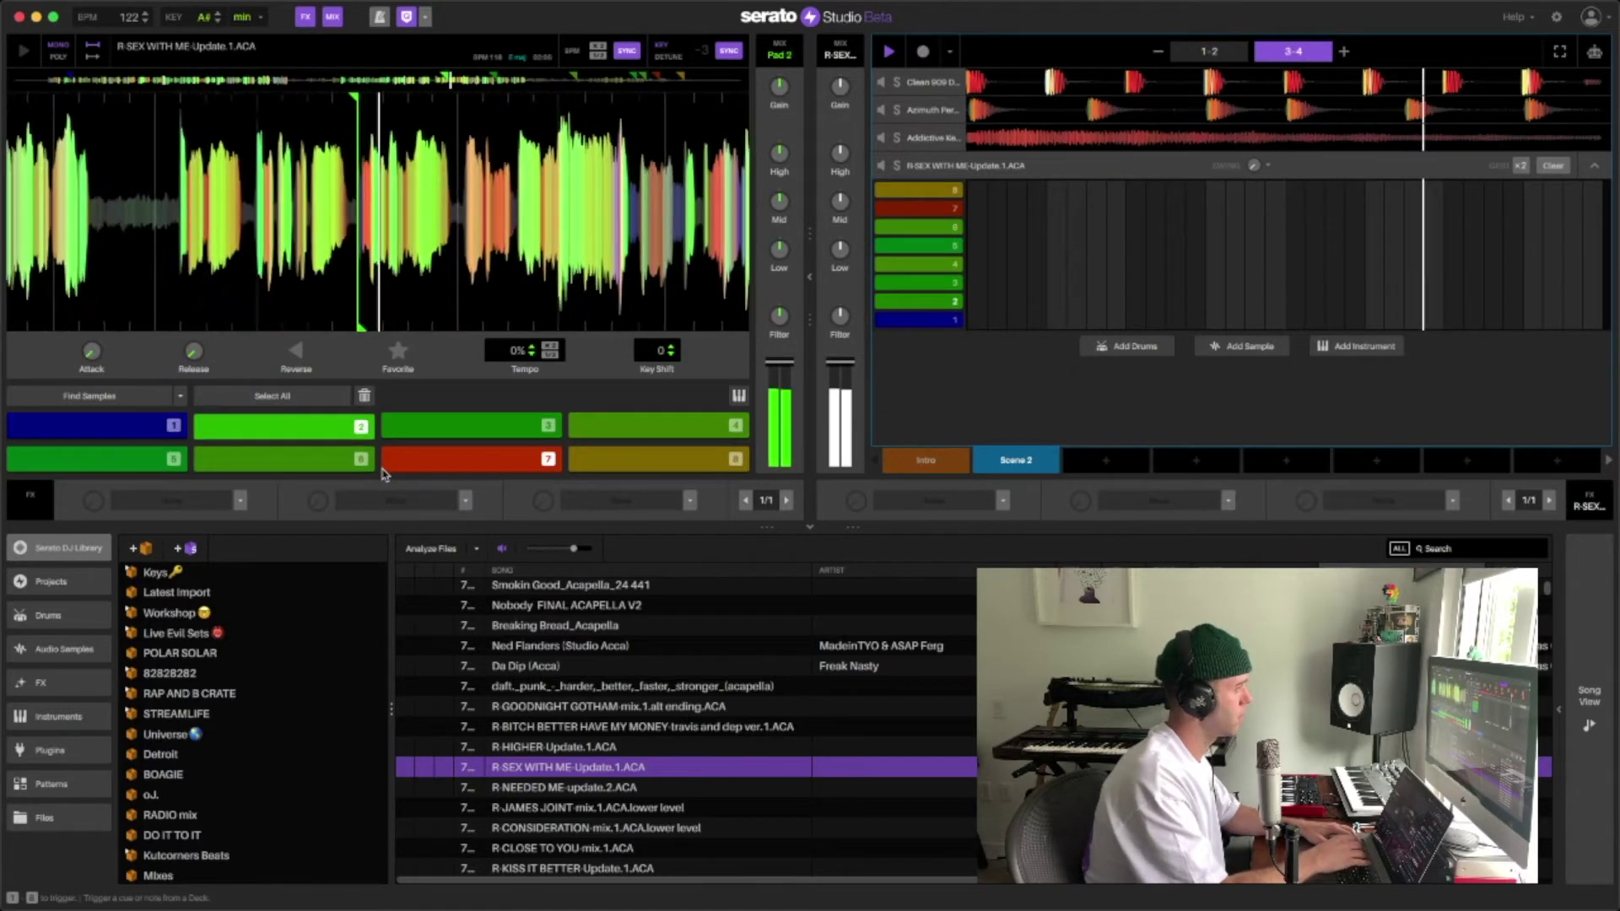
key("3")
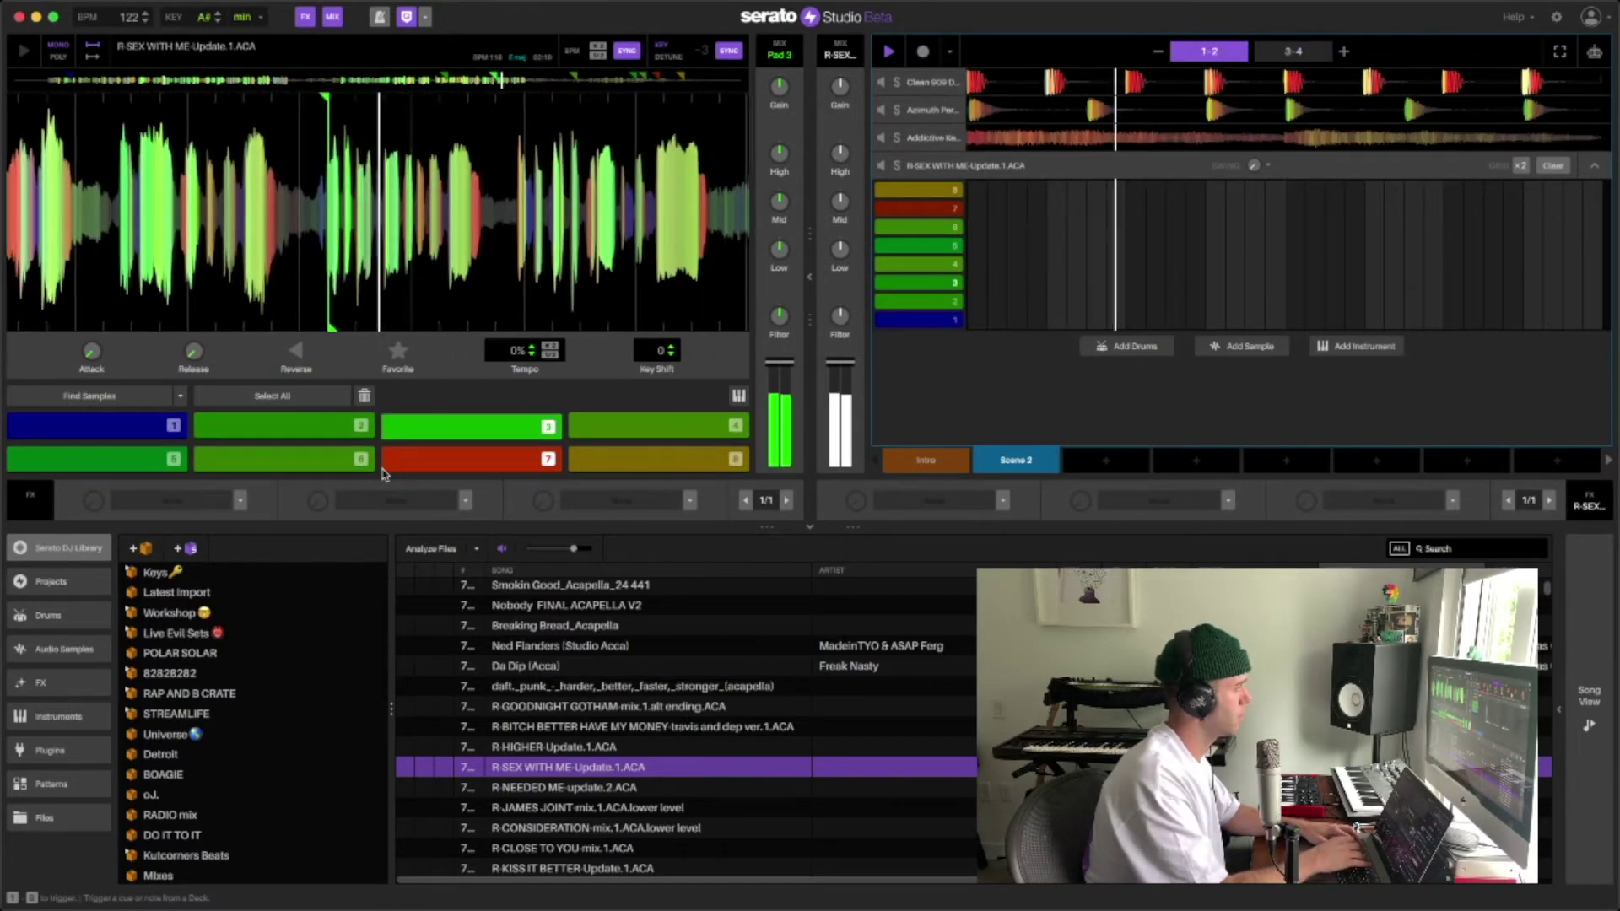
key("2")
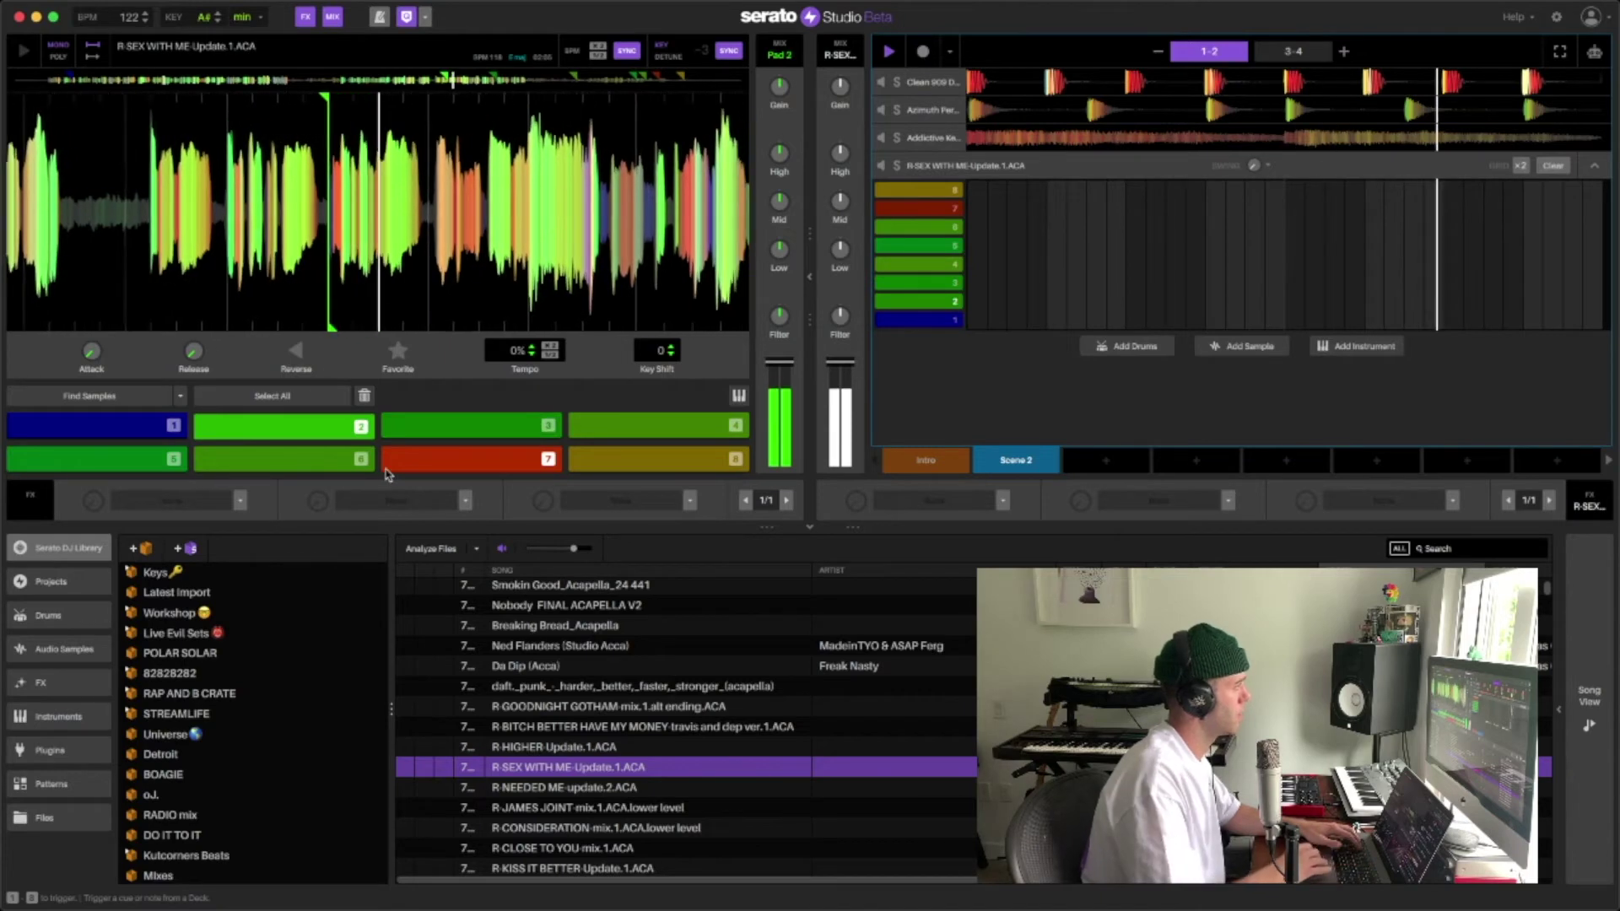
key("1")
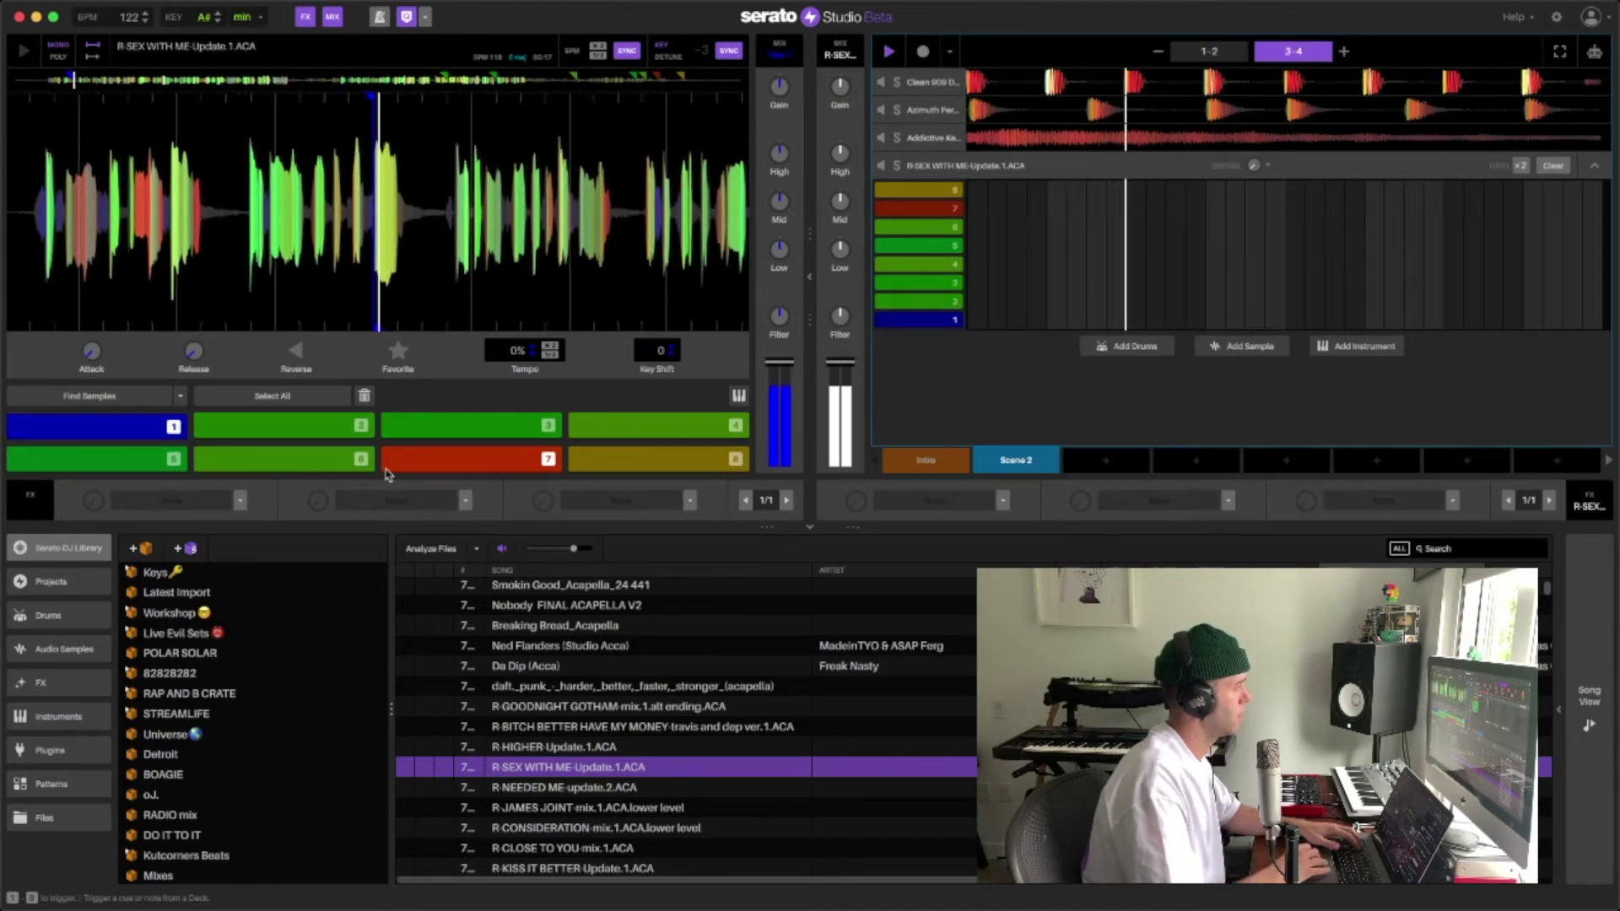
key("4")
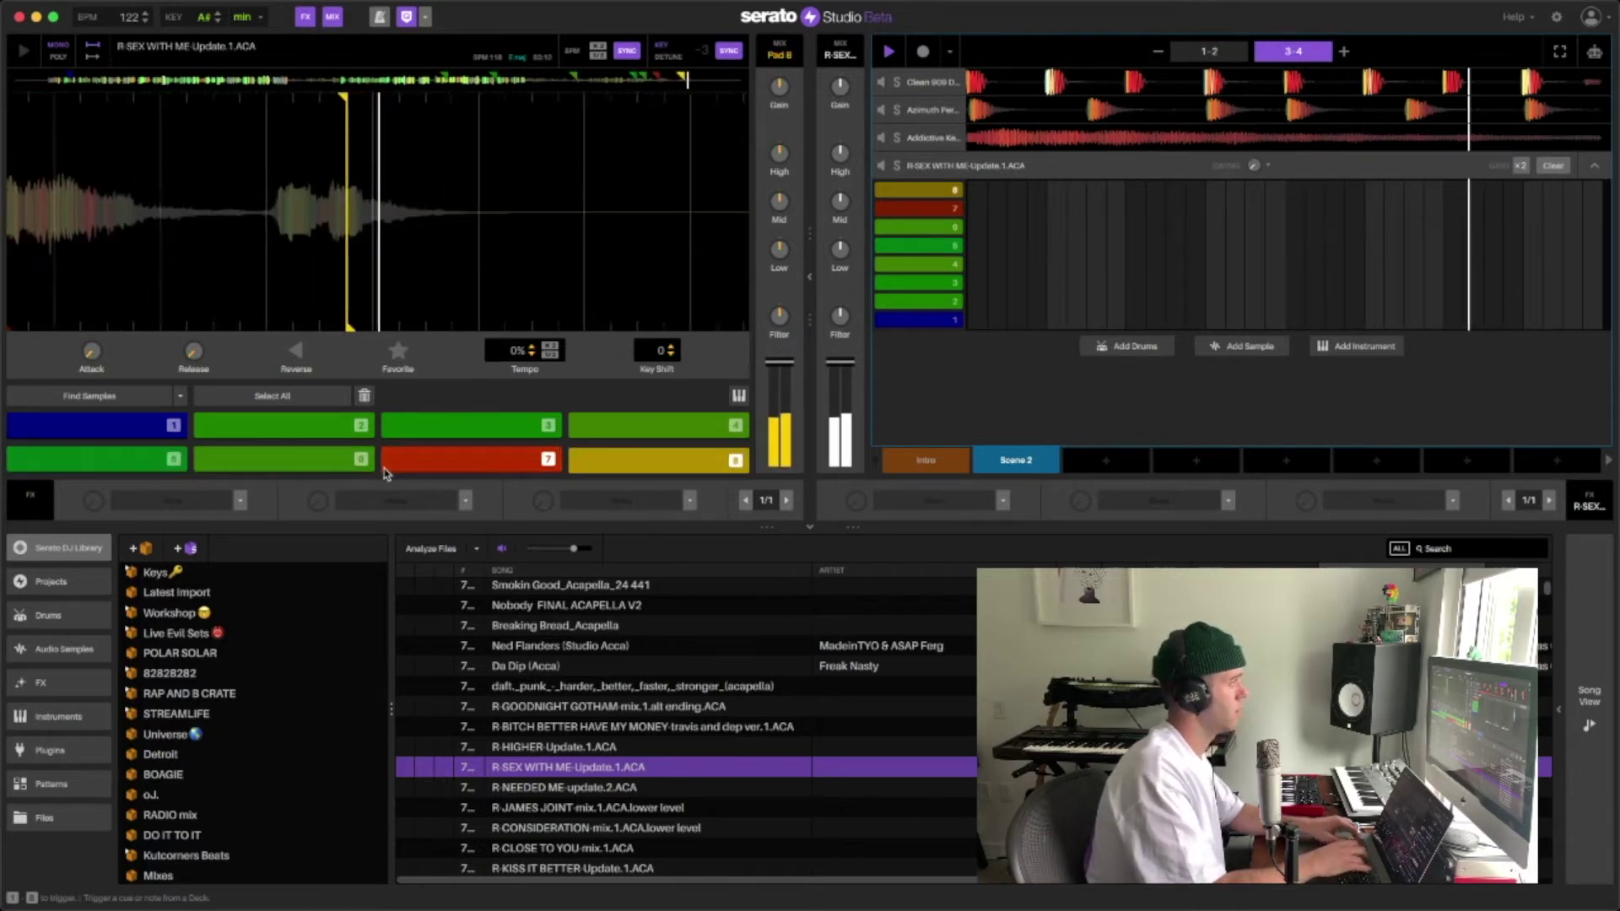
Generate new acapella slices with Find Samples and set the project key to C minor.
left_click(73, 404)
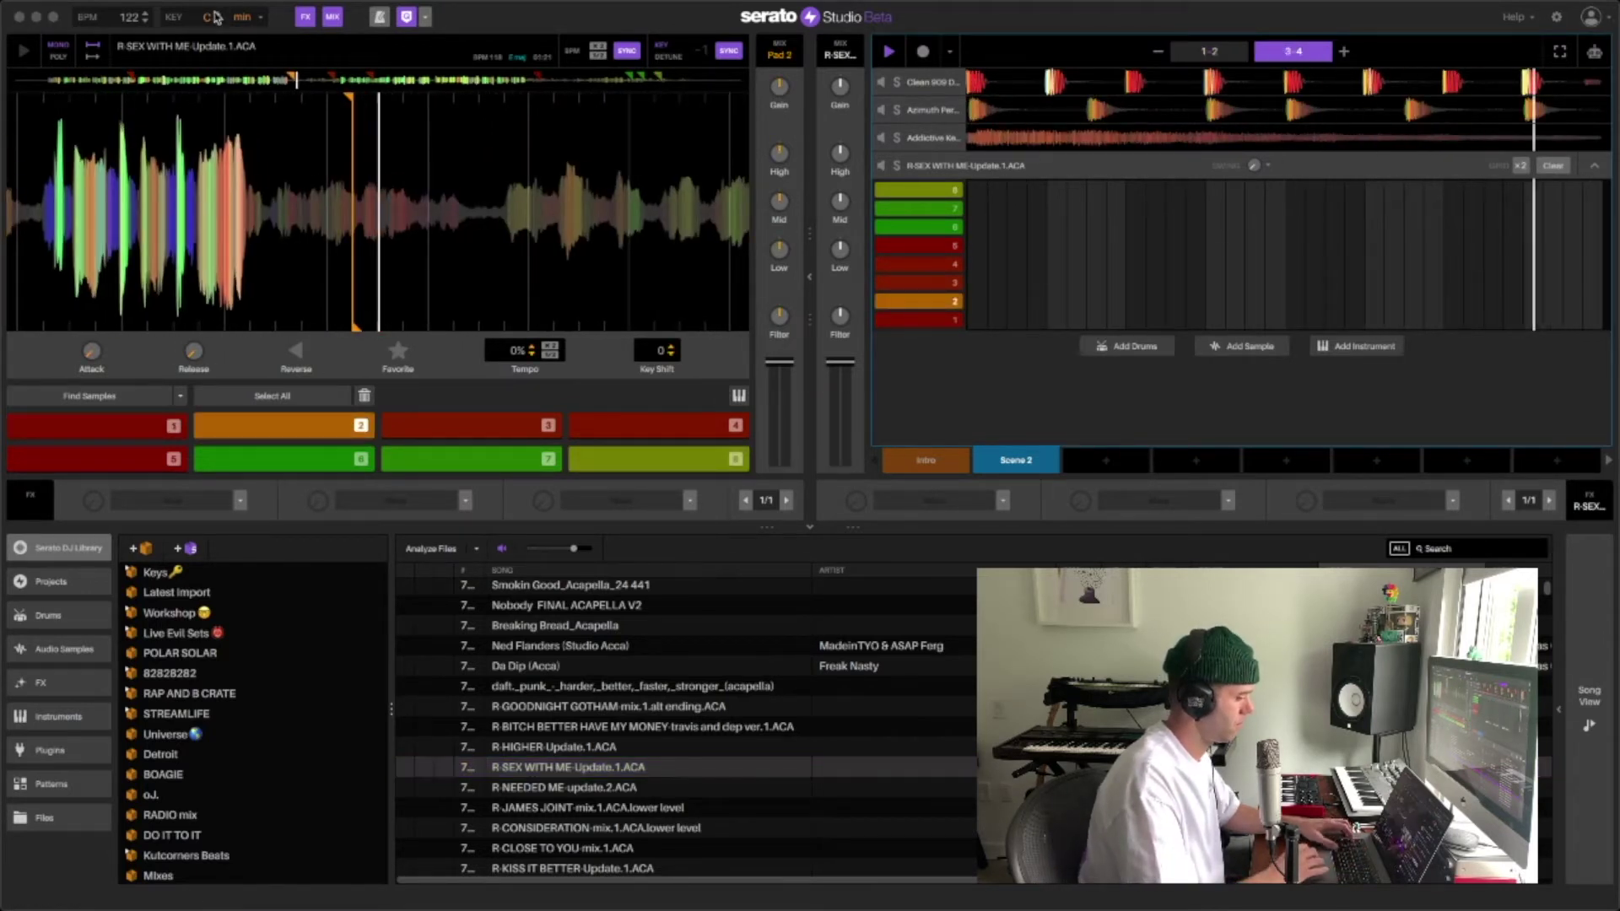
left_click(323, 108)
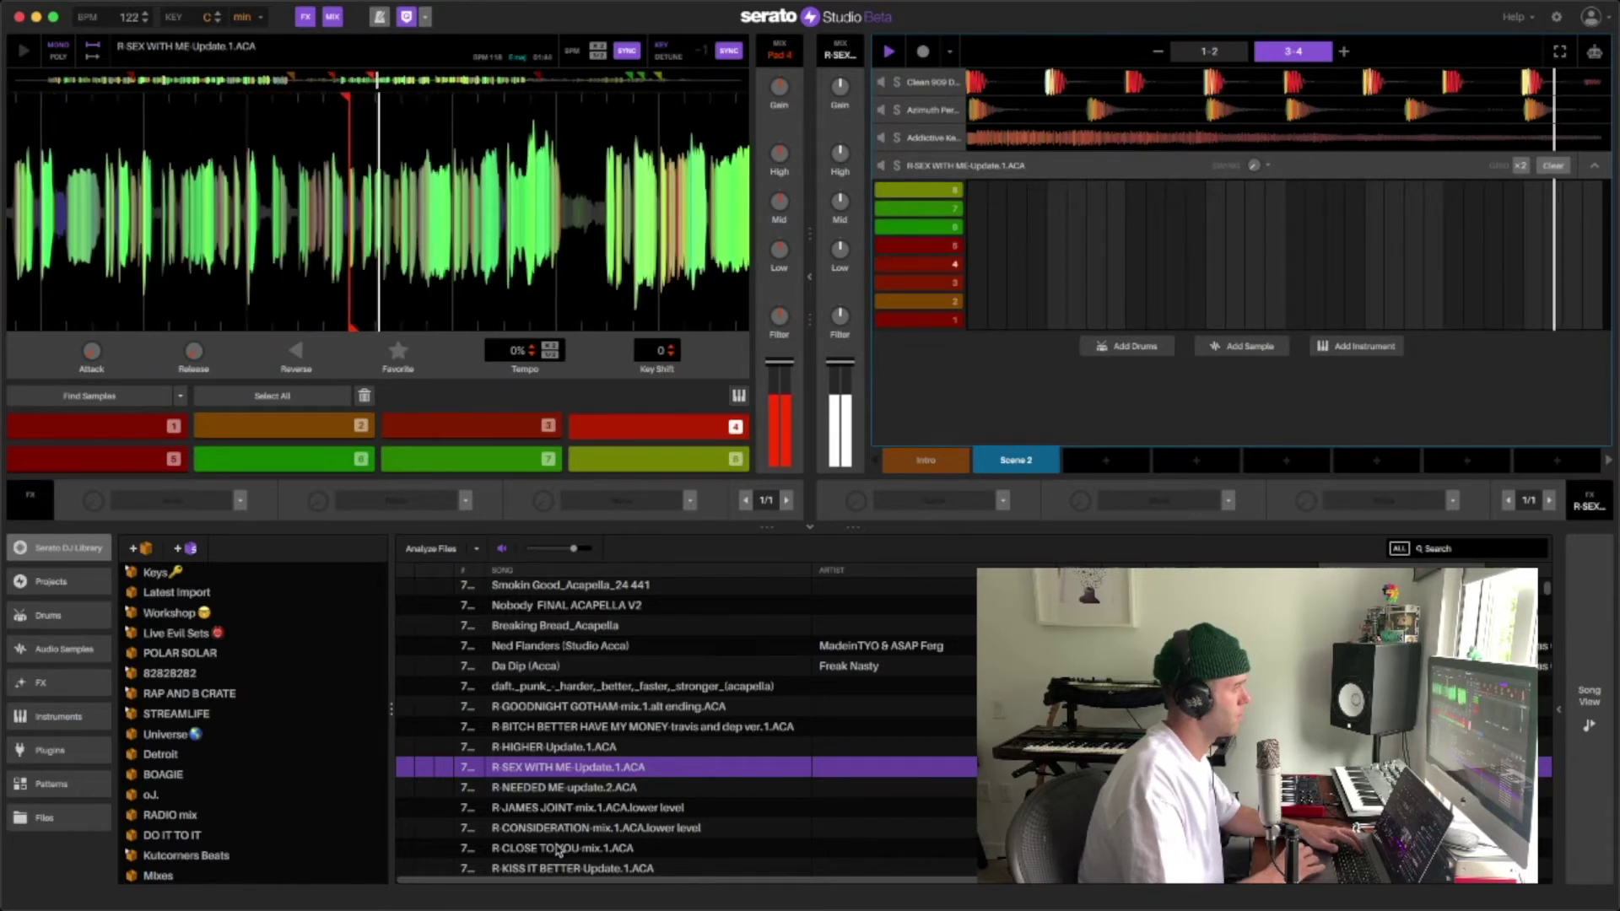
left_click(126, 401)
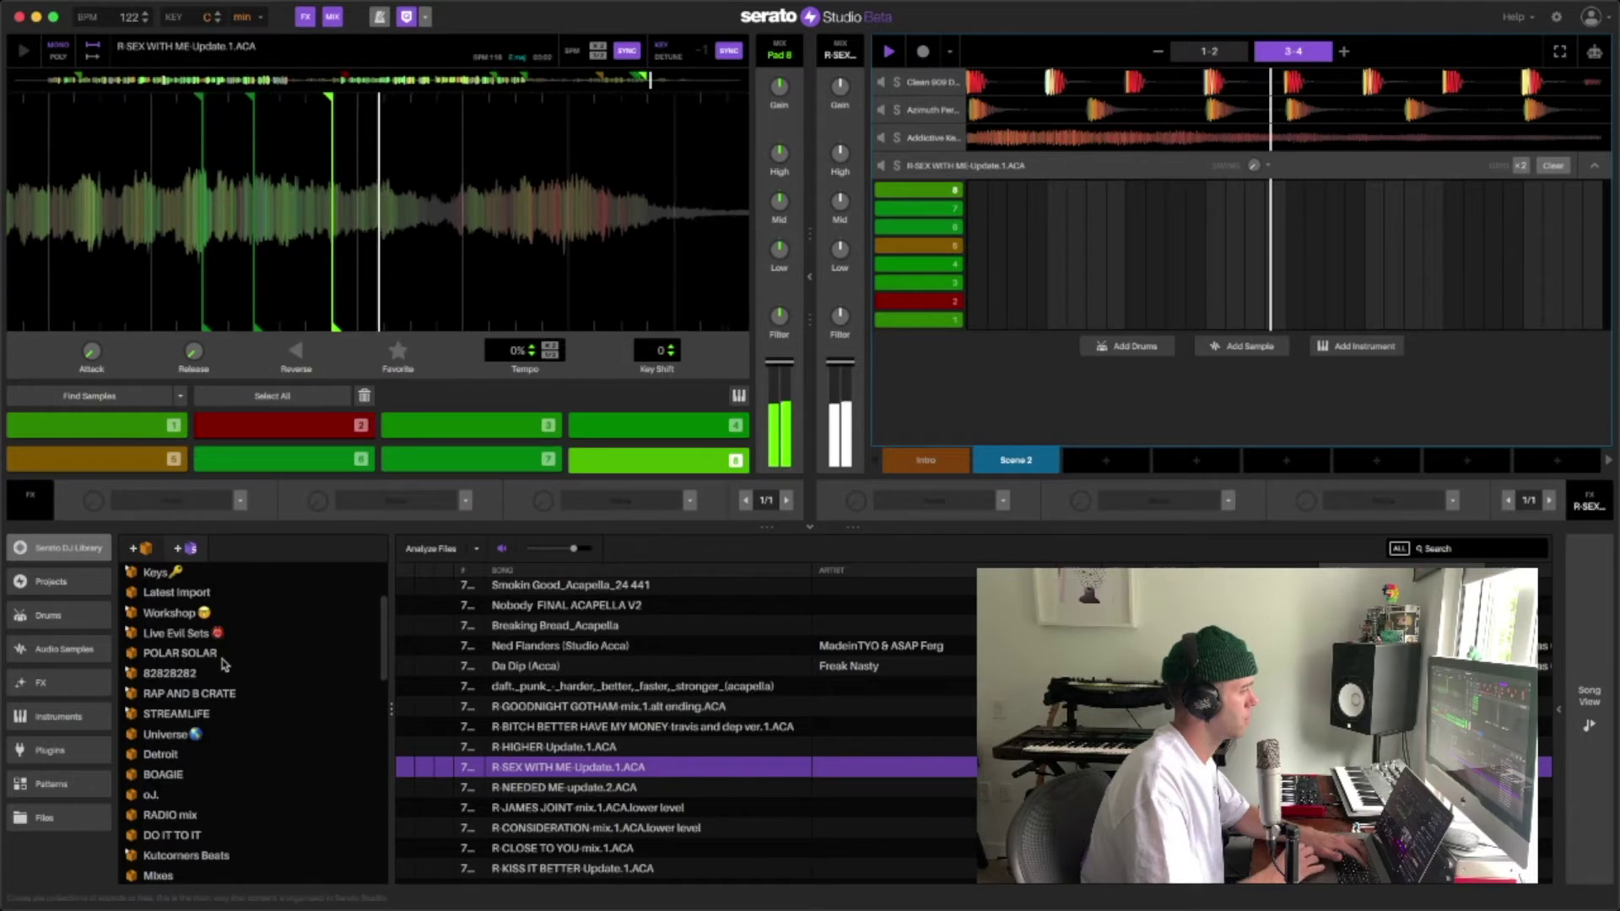
Generate new slices of R-SEX WITH ME-Update.1.ACA twice with Find Samples and audition cue pads 1 to 5 over the beat.
left_click(128, 397)
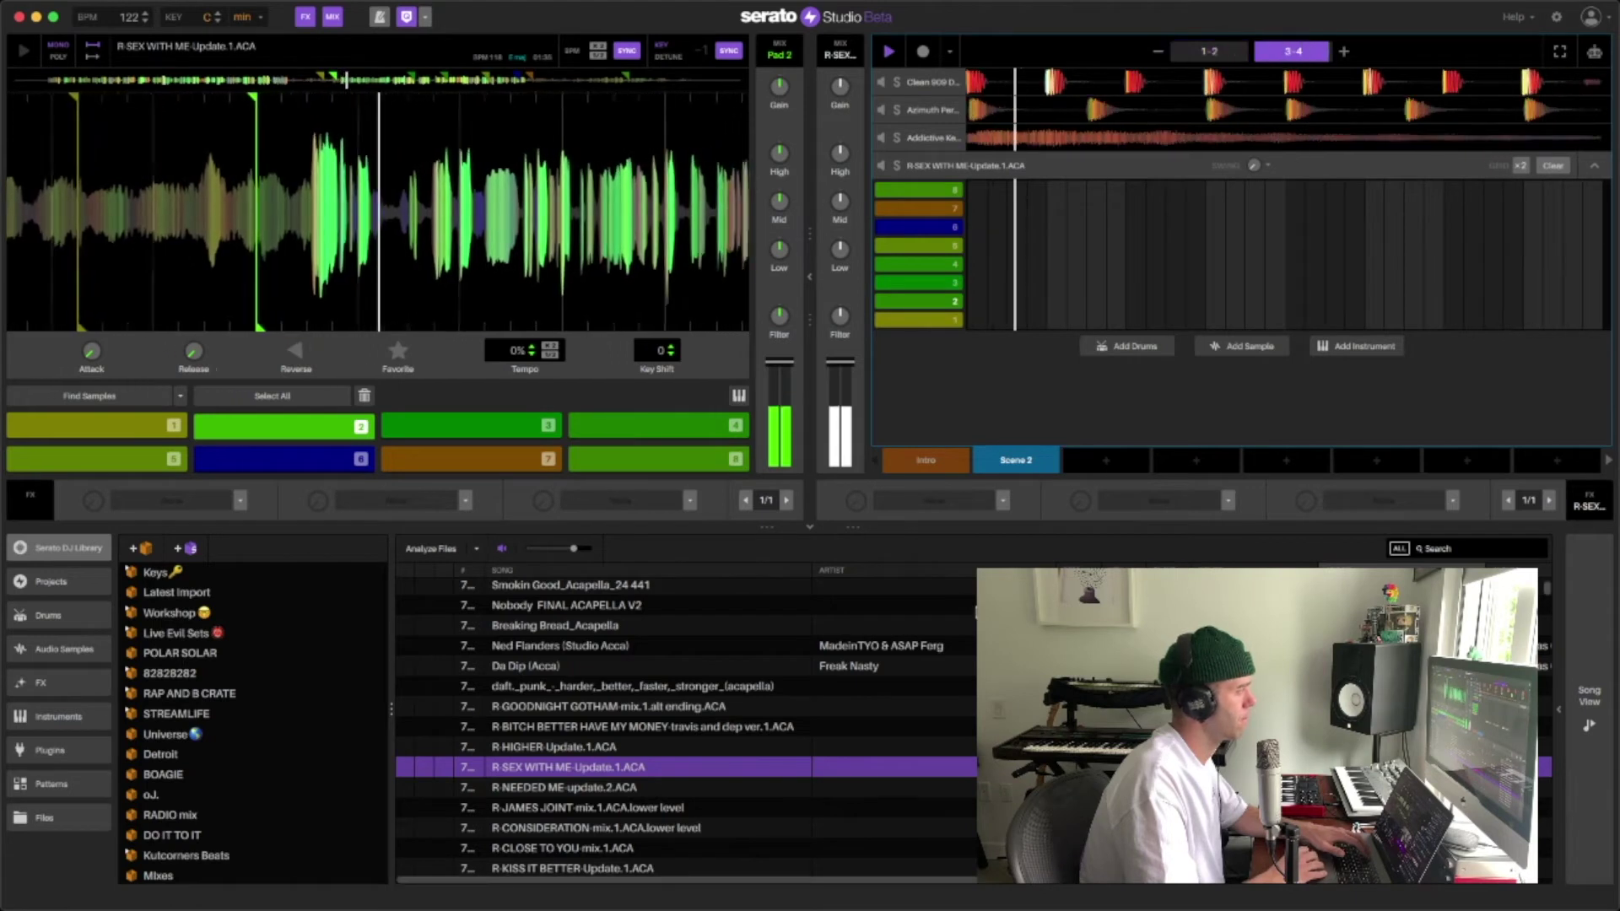
left_click(105, 397)
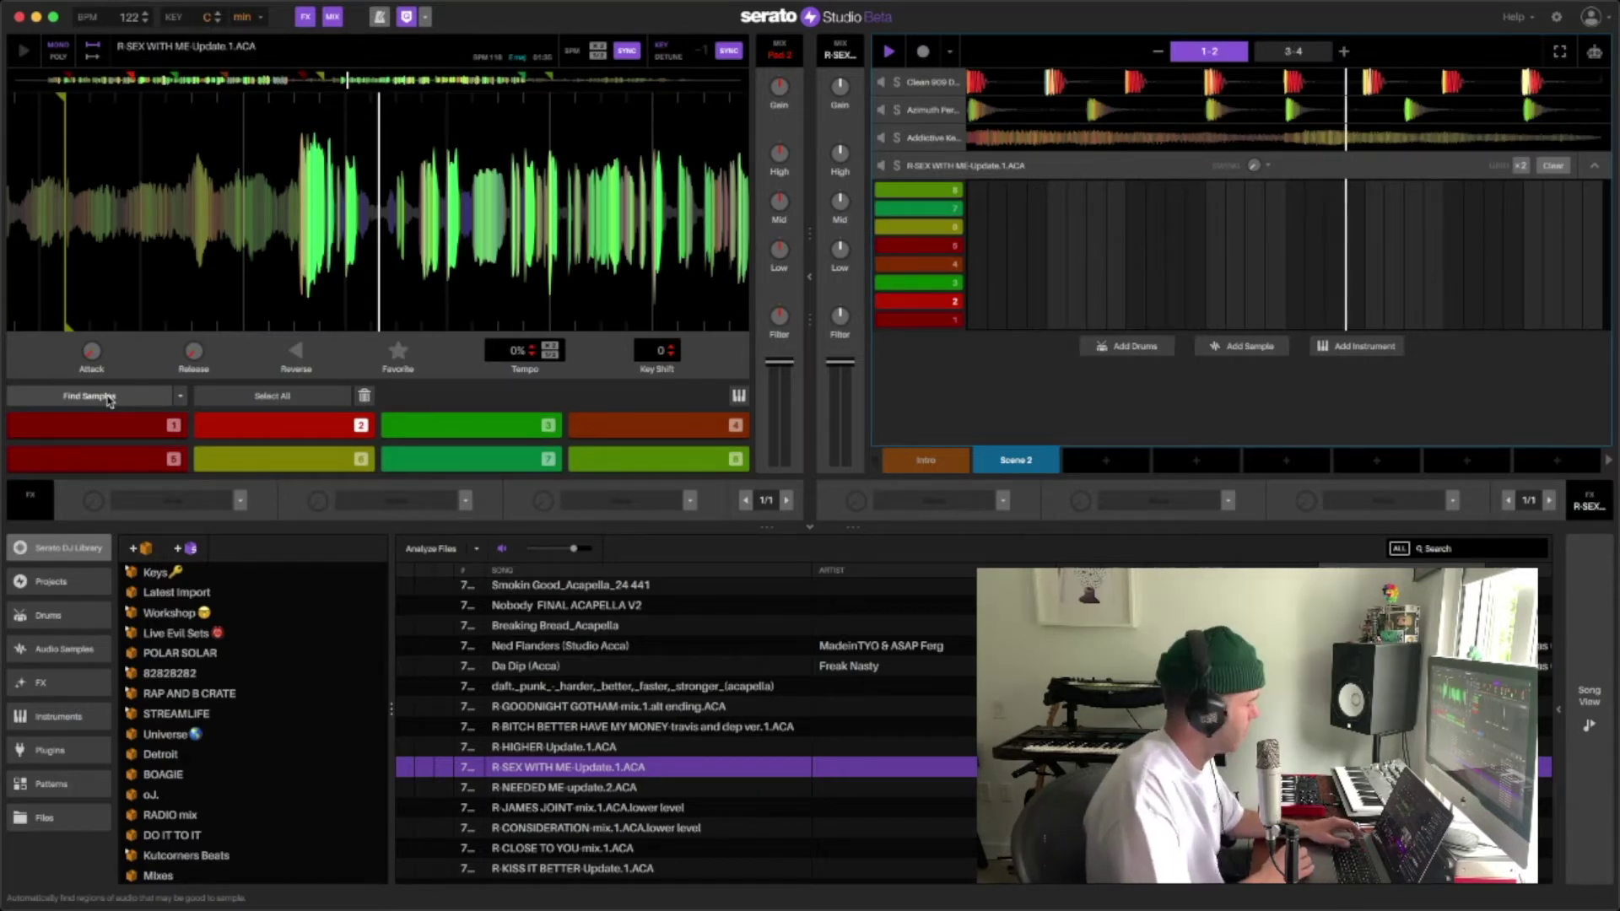
key("1")
key("2")
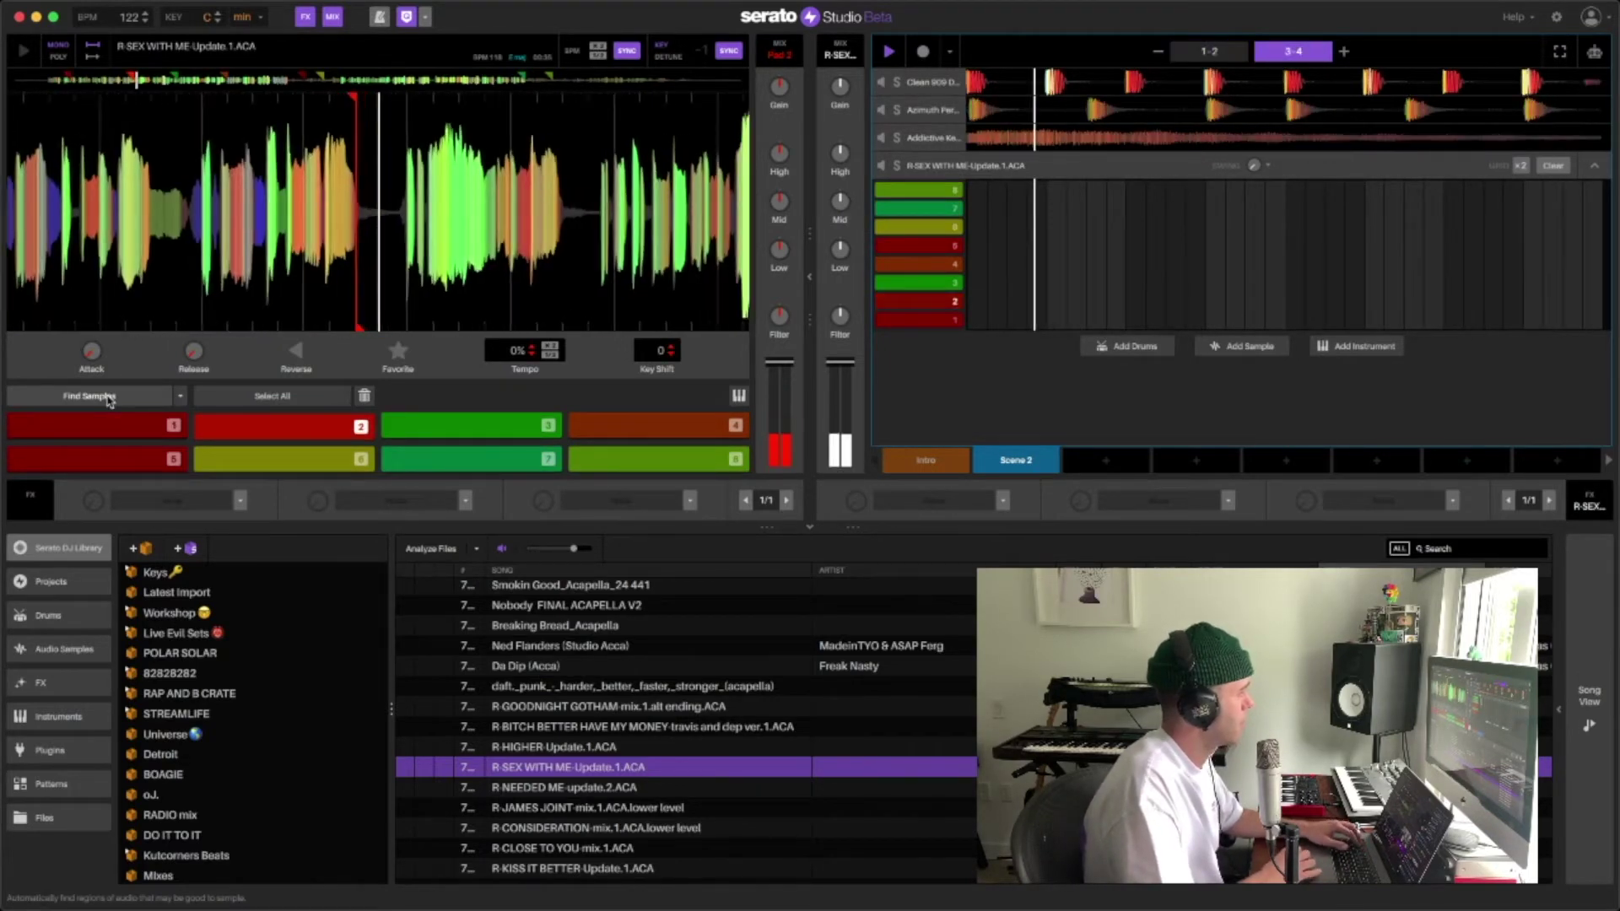
key("3")
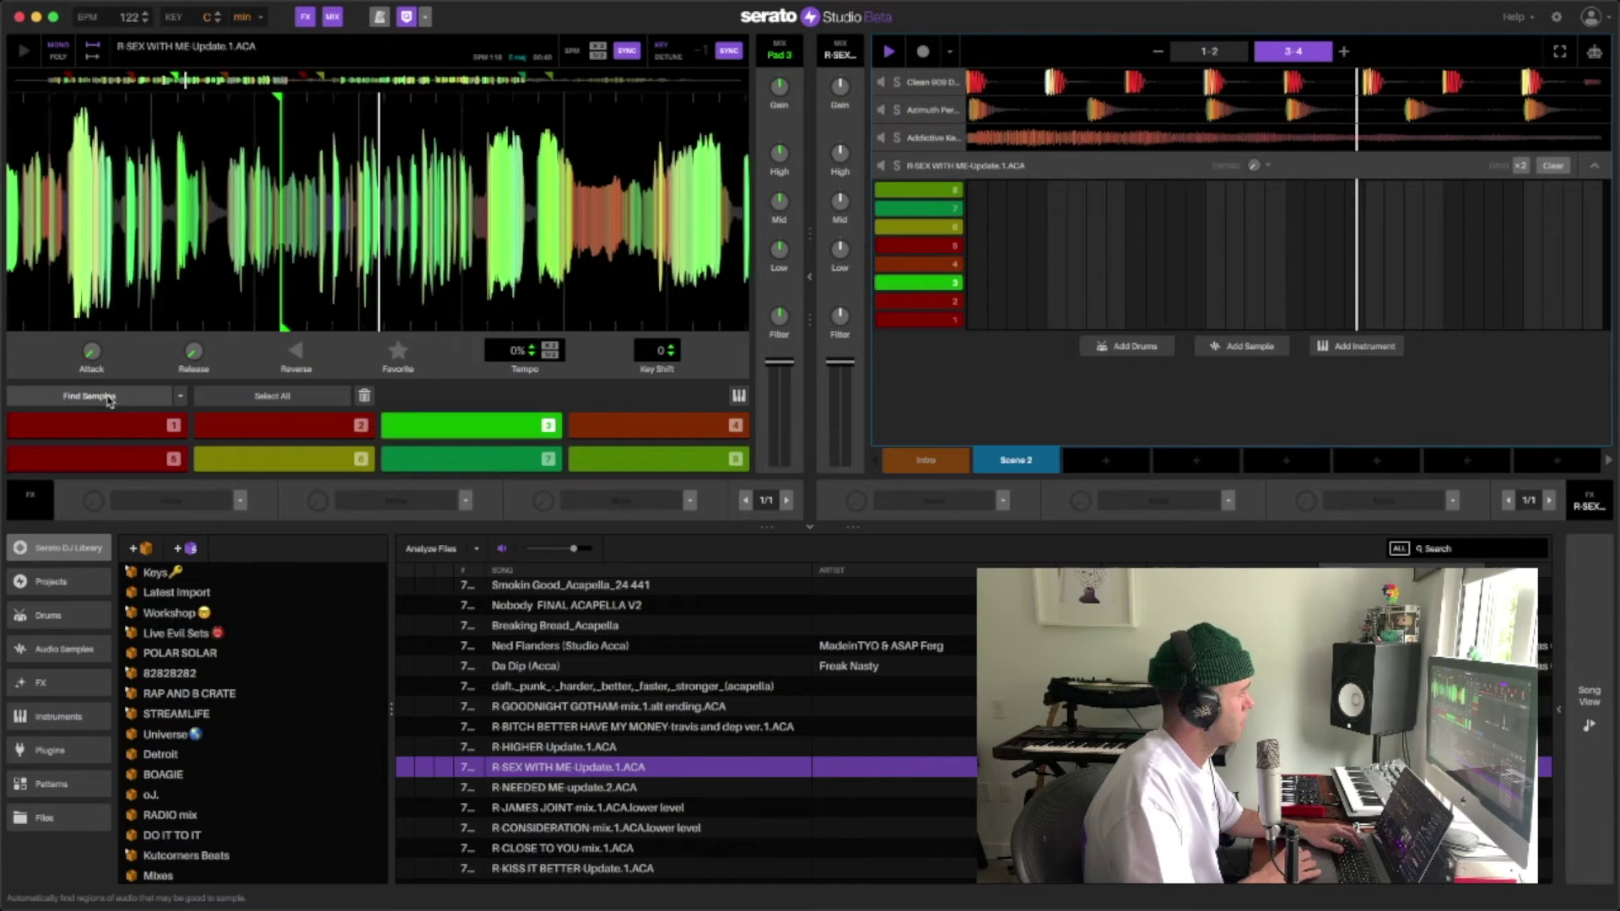
key("4")
key("5")
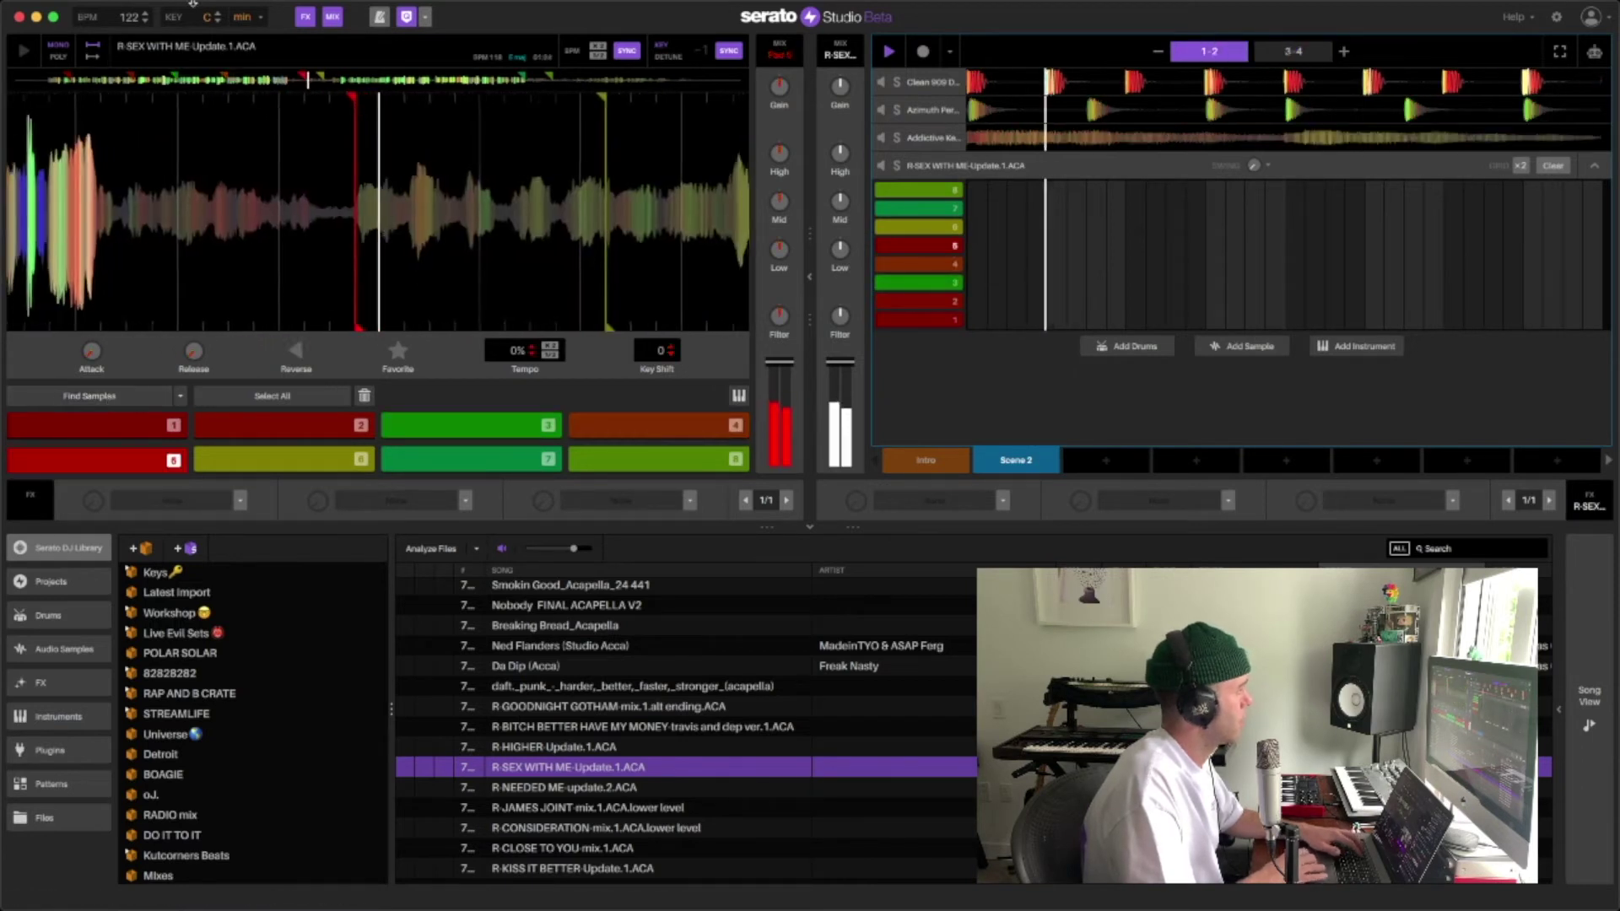
Set the project key to A# minor and audition the acapella's cue pads 6 and 7.
left_click(217, 20)
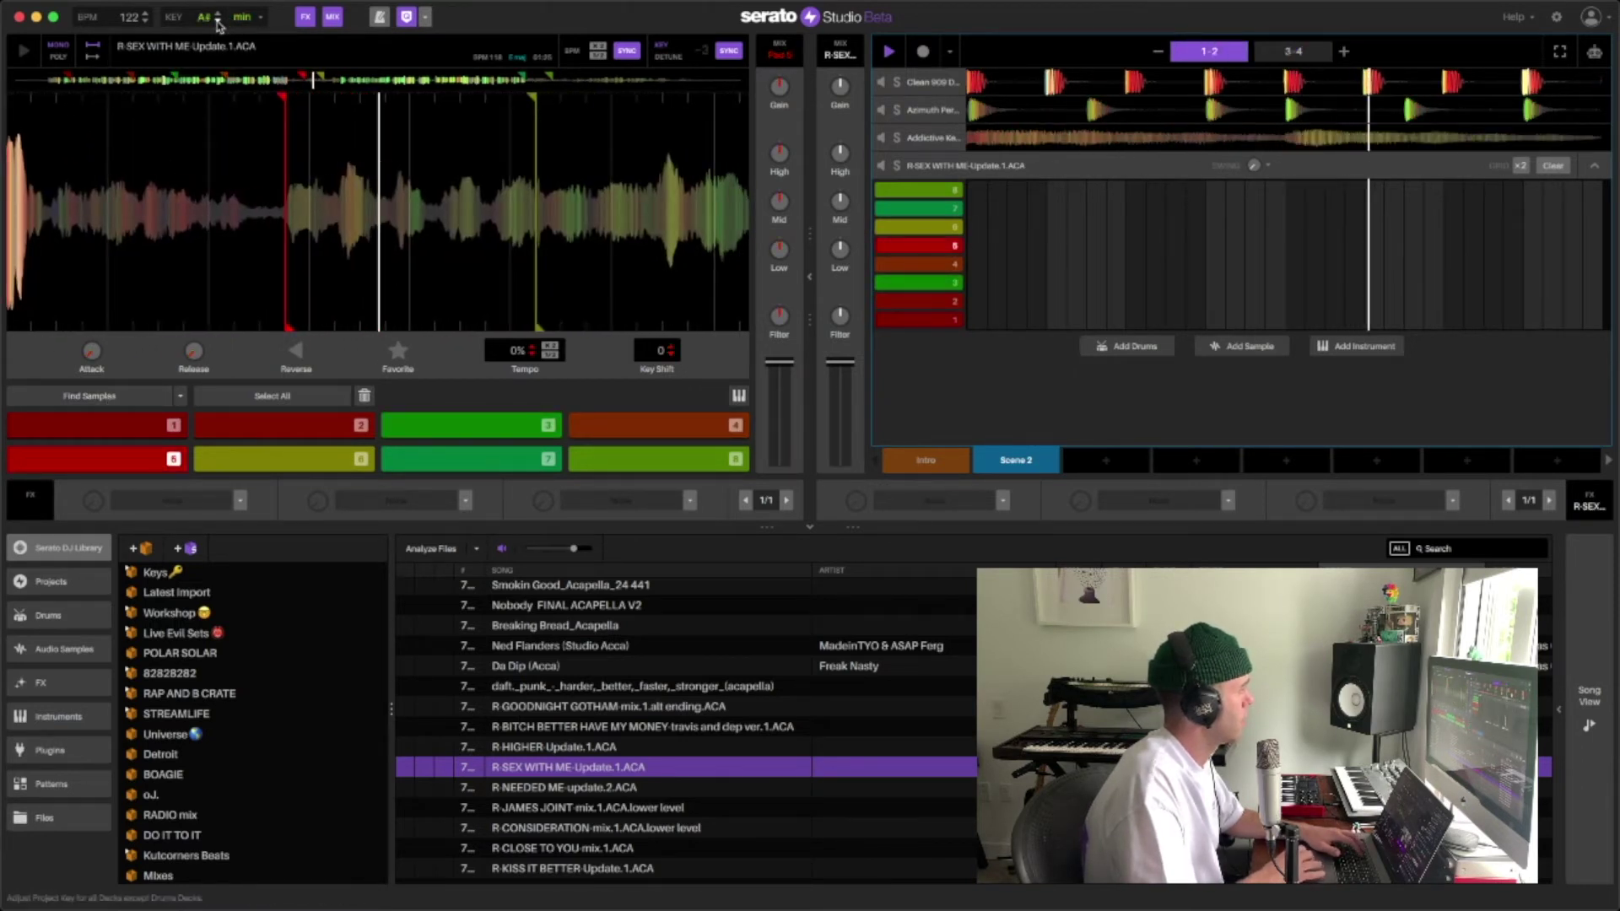
key("6")
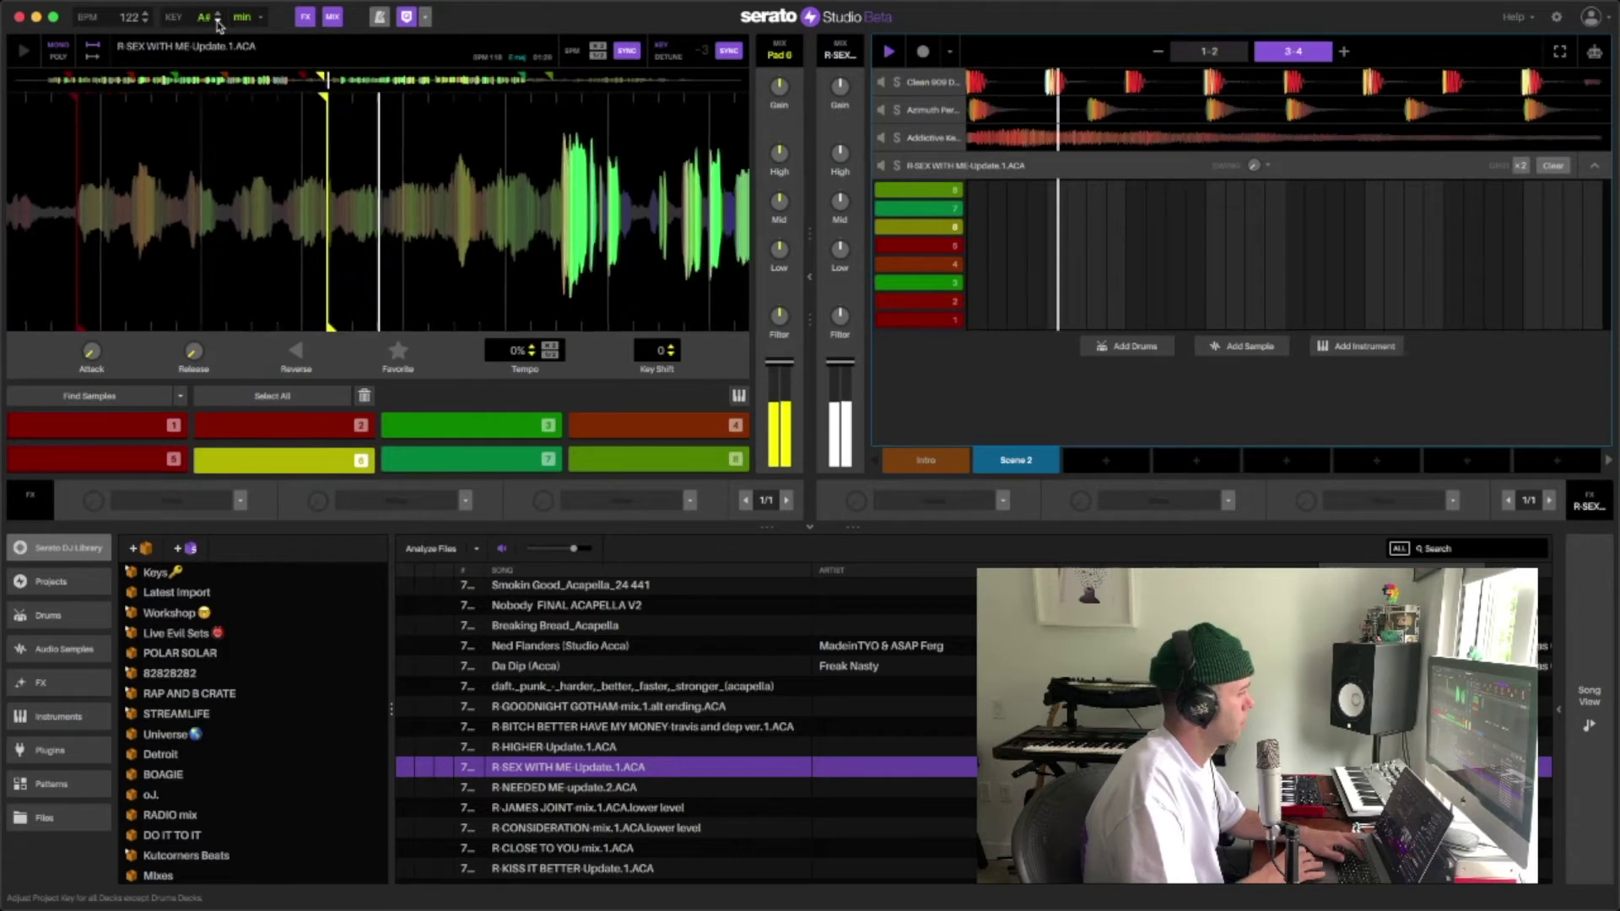
key("7")
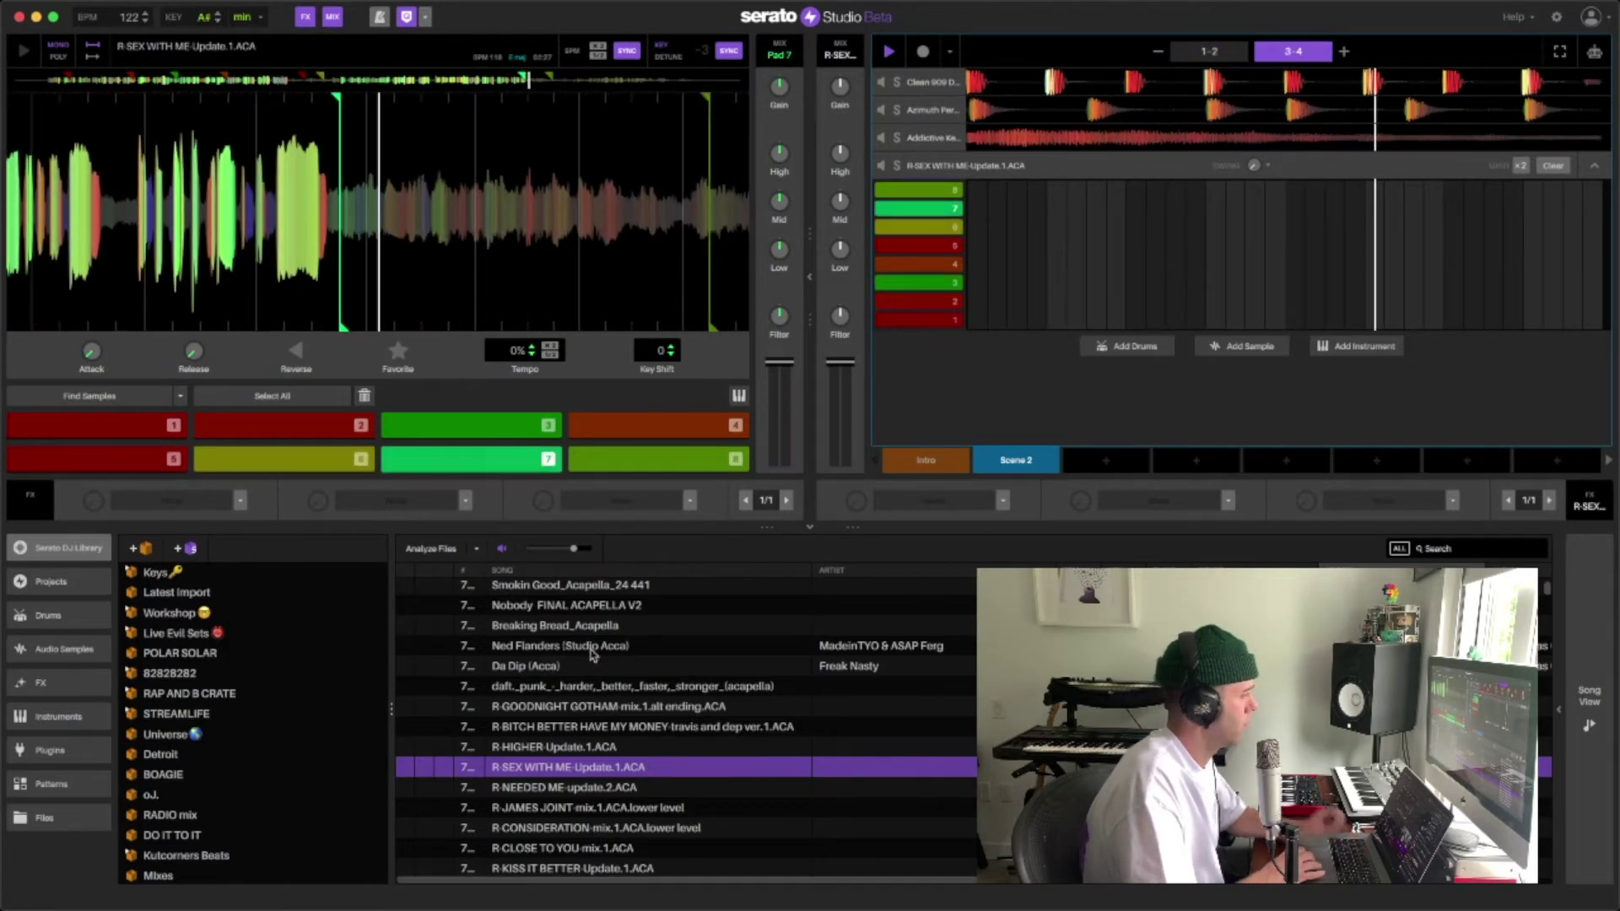
Replace the acapella in the sample deck with 702_-_steelo_(acapella) from the library.
scroll(586, 722, "down", 5)
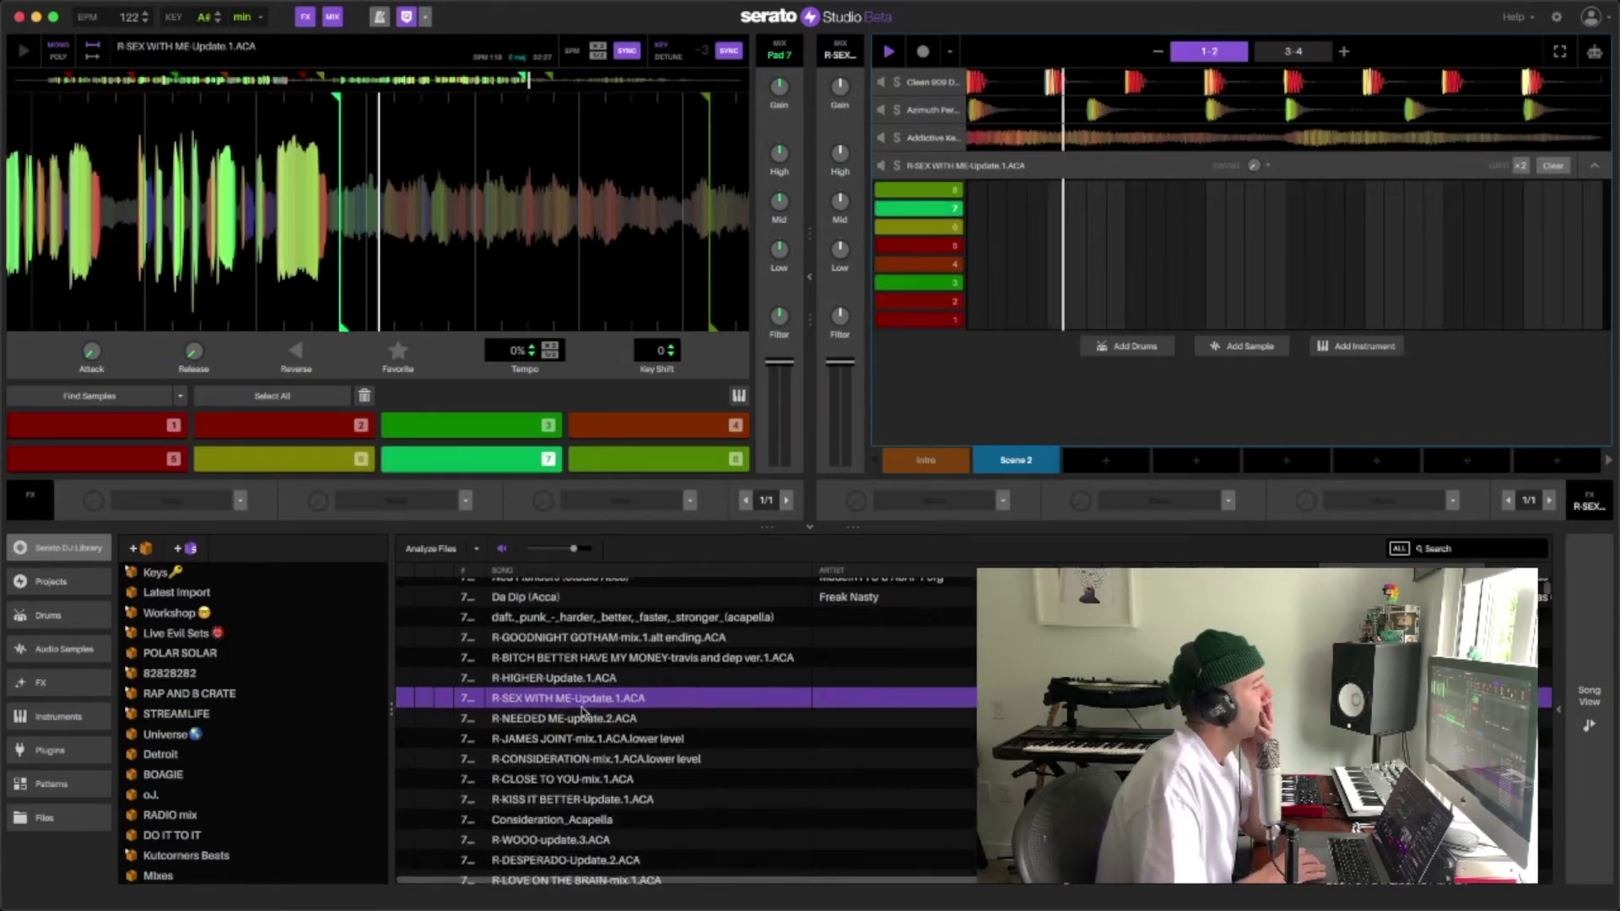
scroll(582, 713, "down", 4)
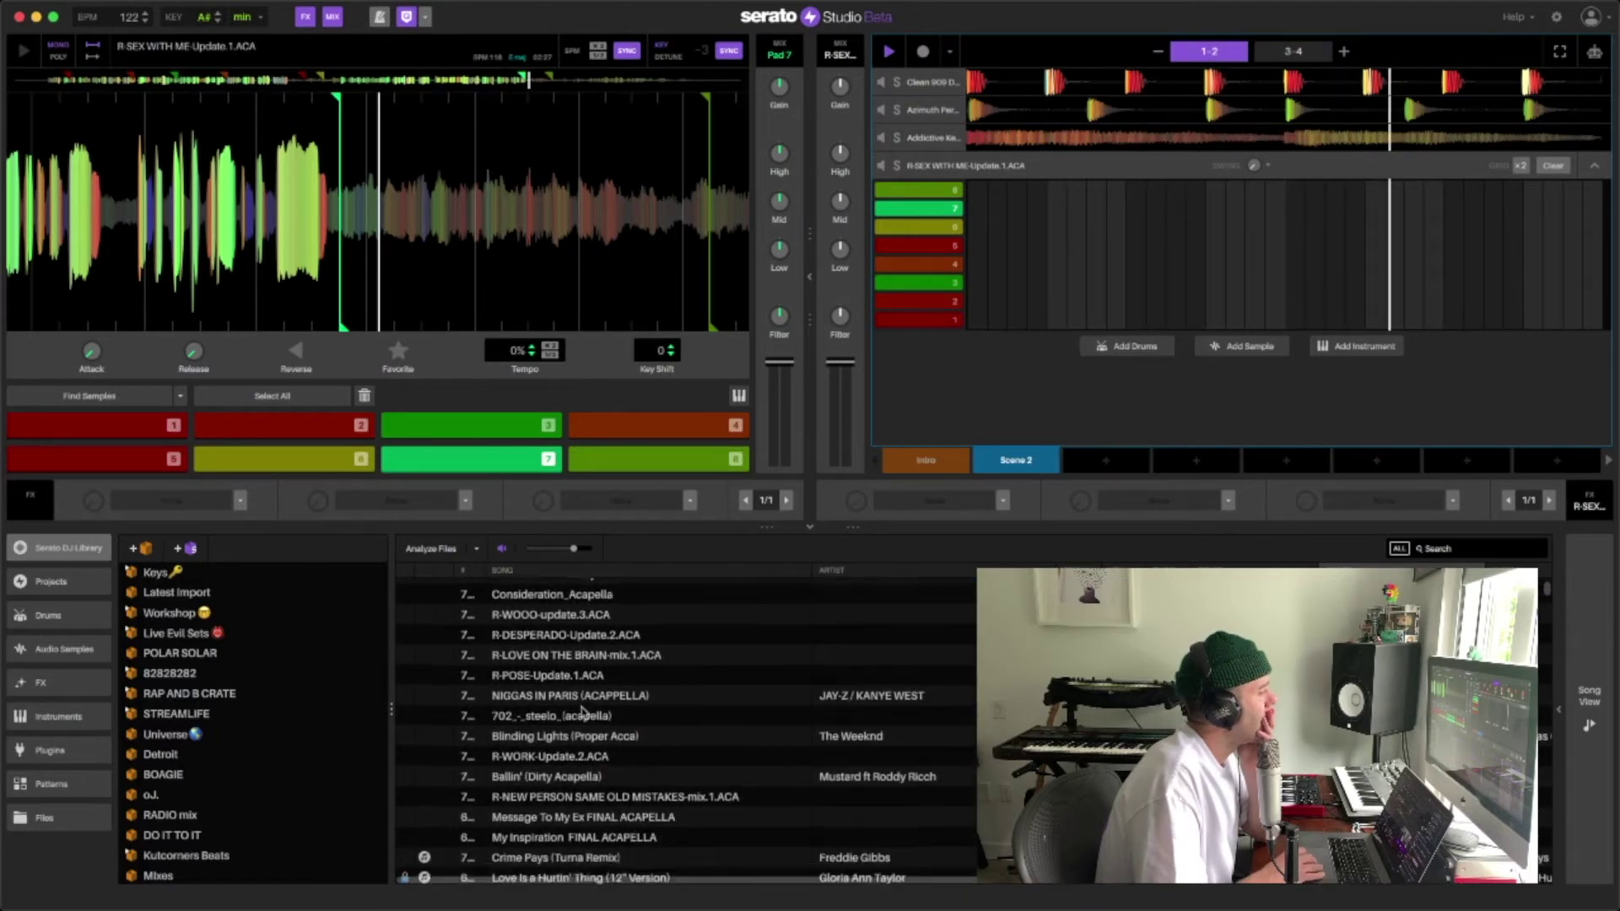
left_click_drag(552, 661, 505, 371)
left_click_drag(468, 263, 468, 263)
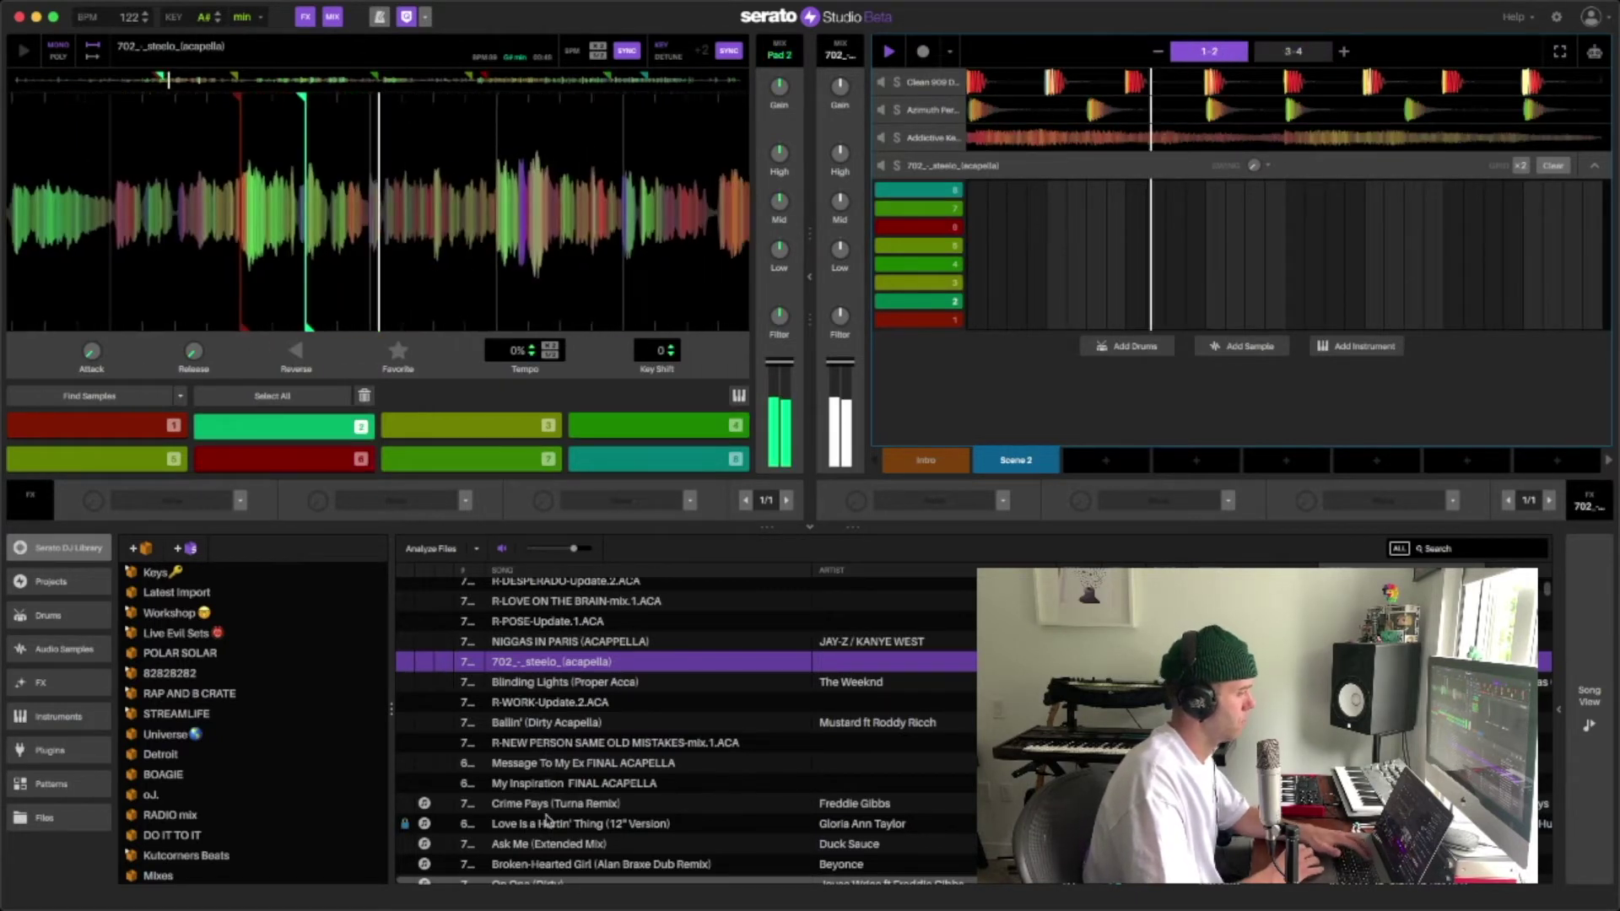
Browse the library's Acapellas crate for other vocal options while the beat plays.
scroll(550, 831, "down", 2)
scroll(550, 810, "up", 7)
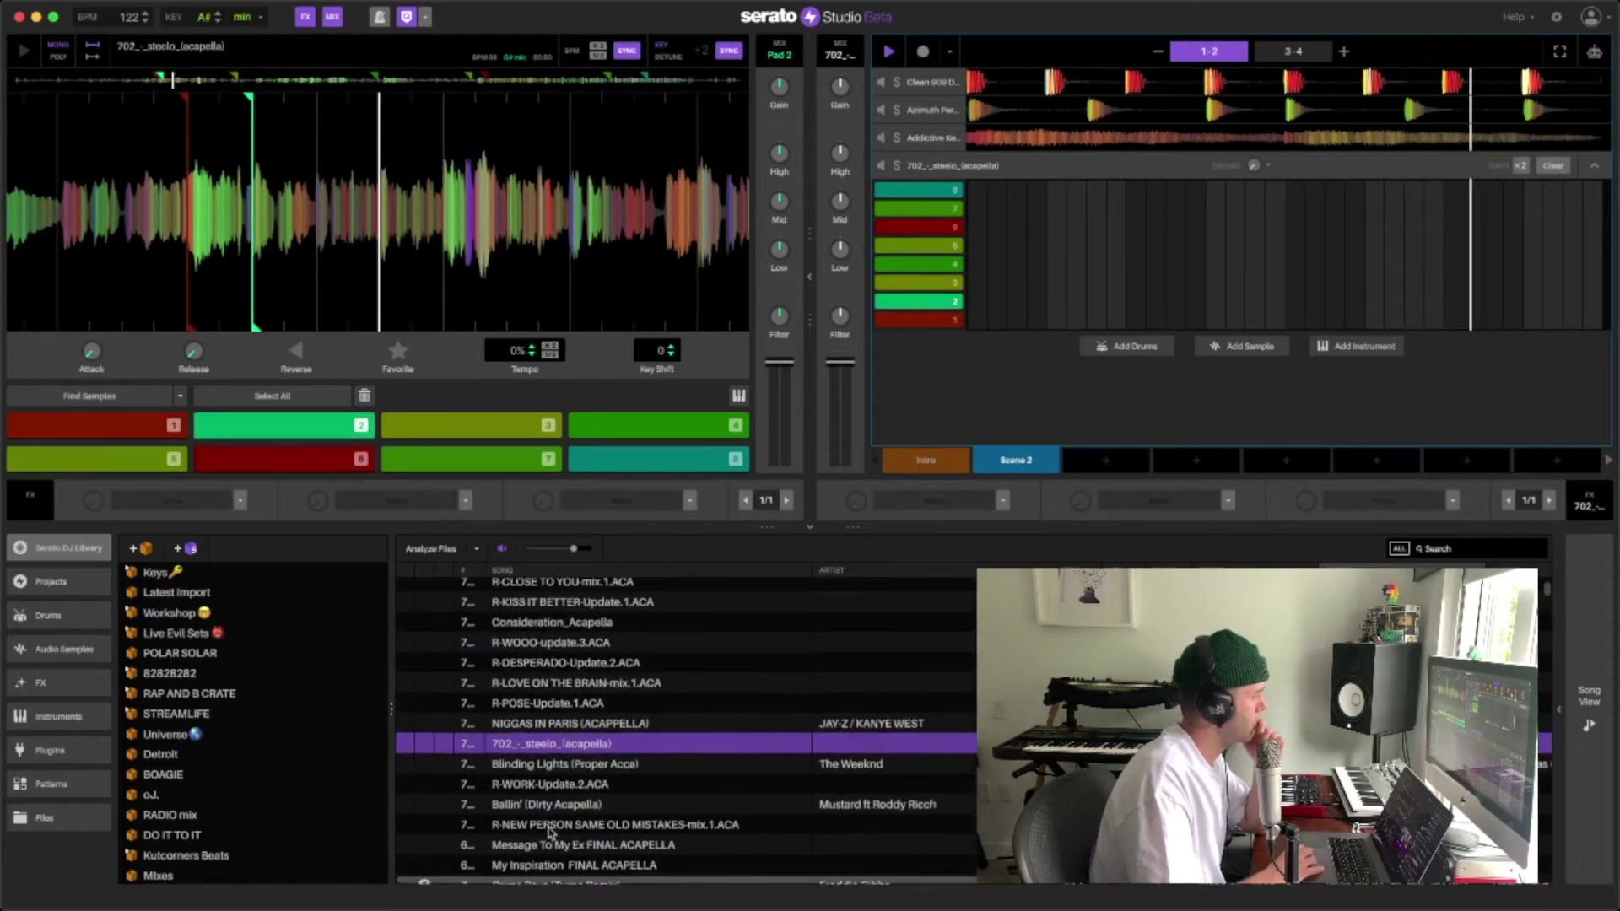
scroll(281, 761, "down", 5)
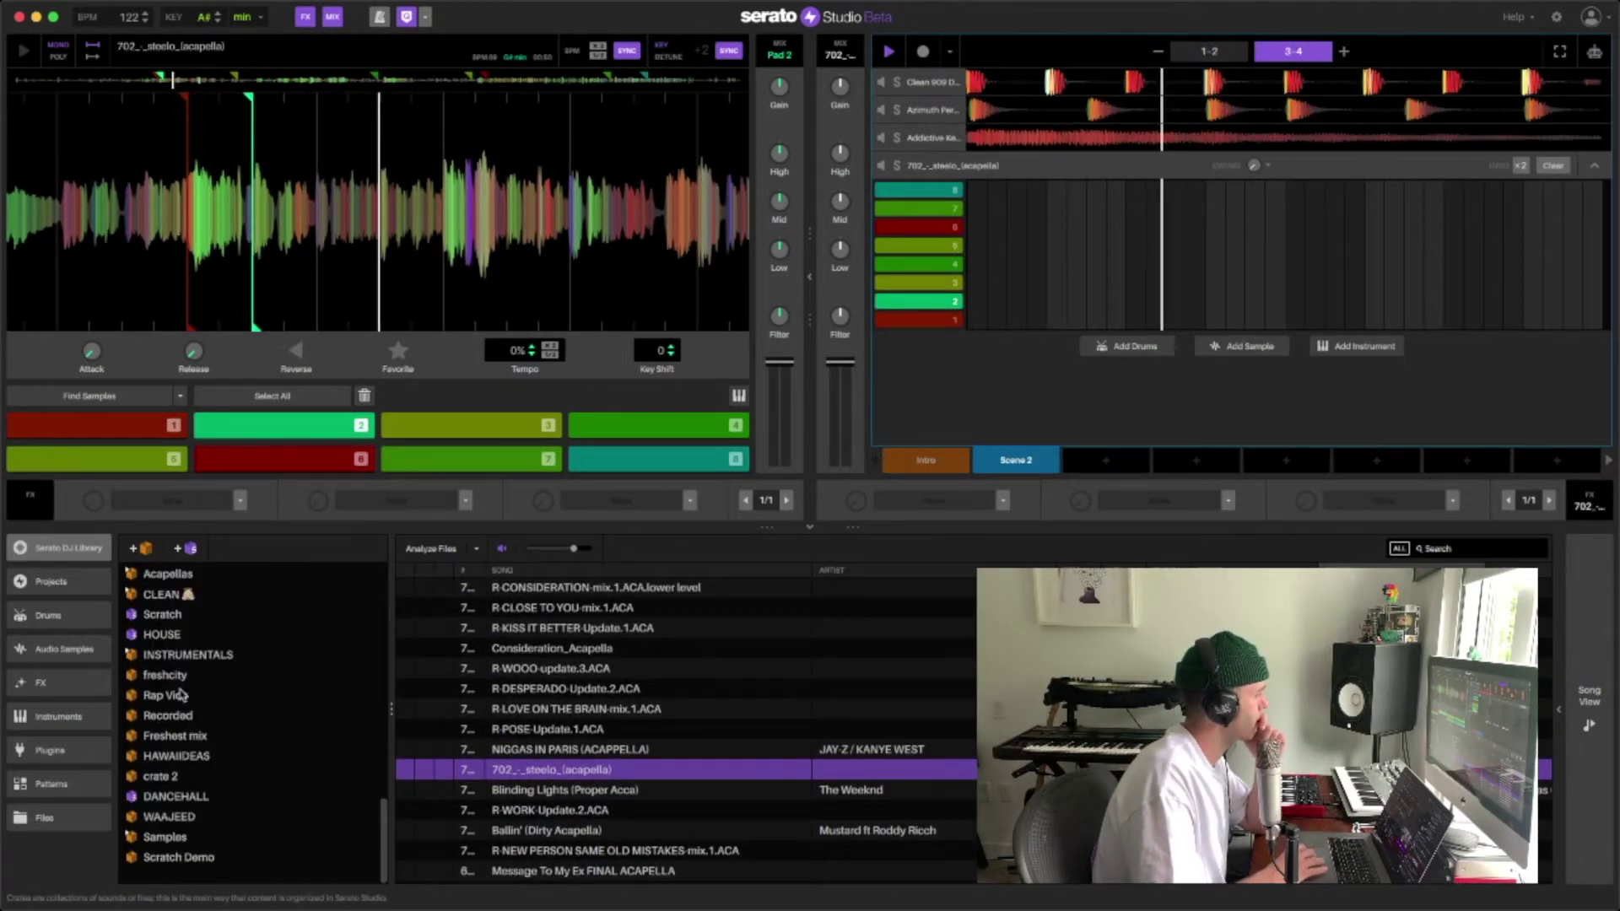
scroll(176, 641, "up", 1)
left_click(168, 586)
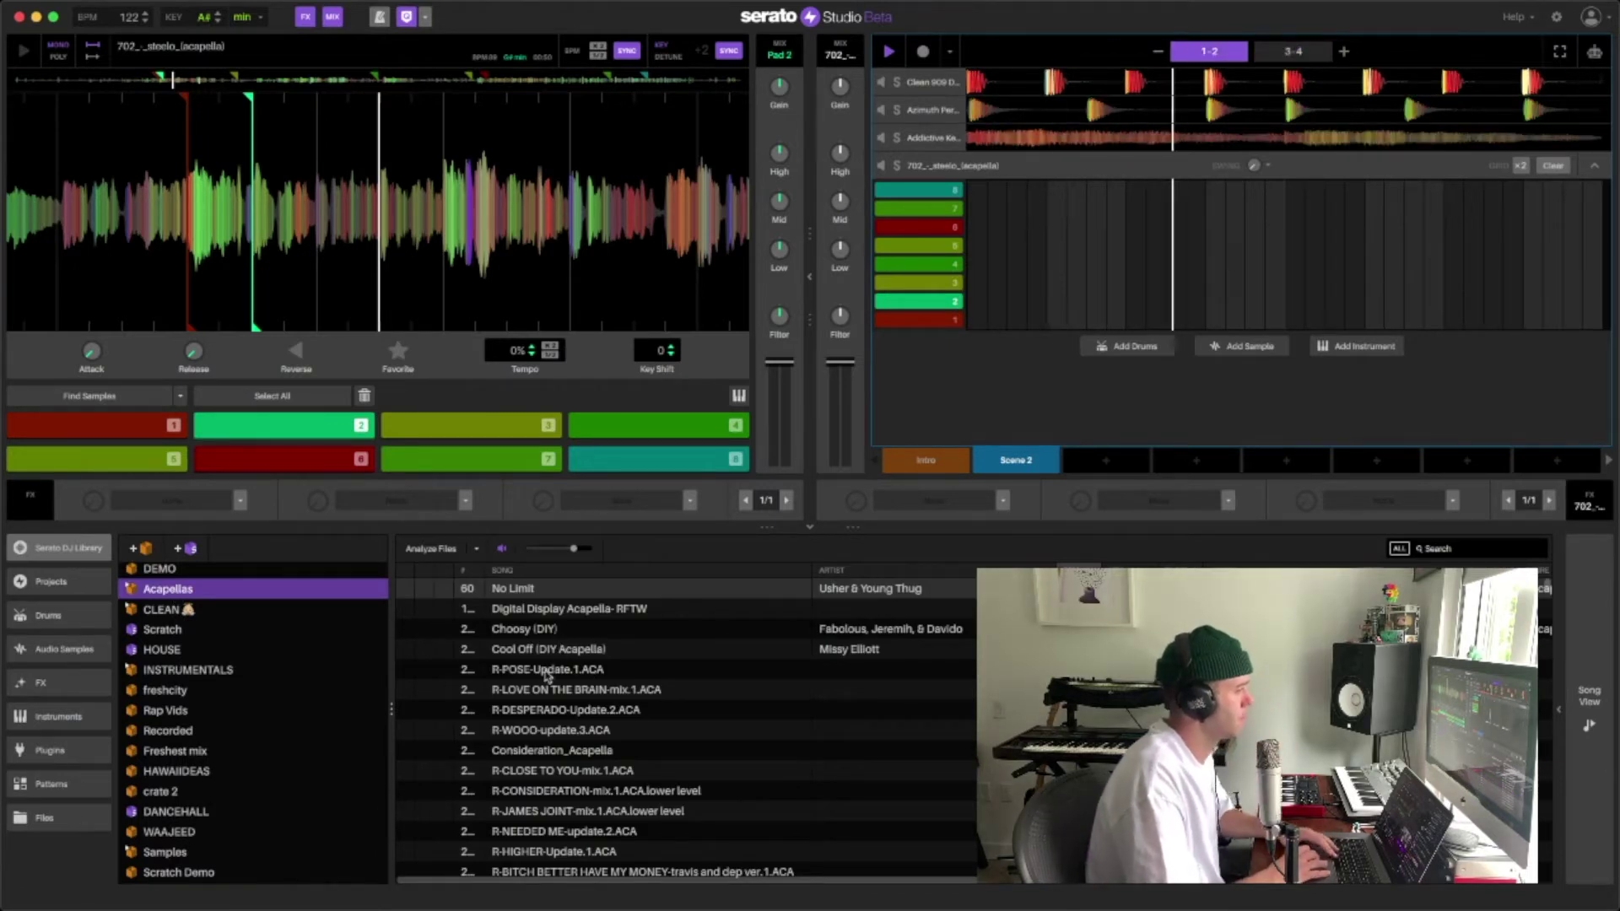
scroll(544, 701, "down", 5)
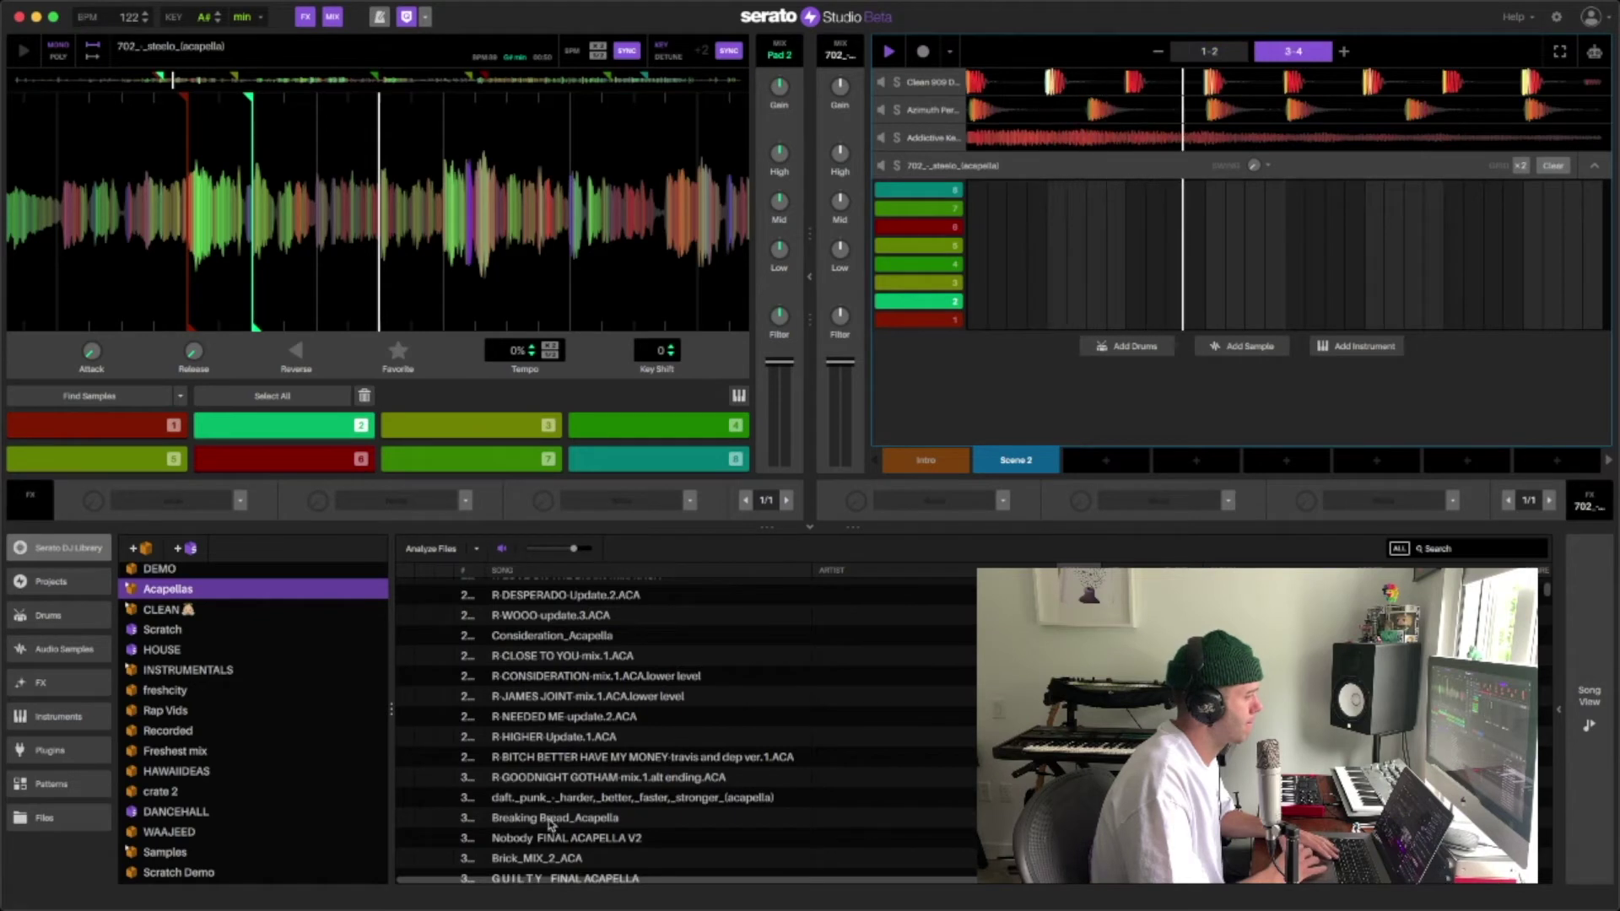
scroll(549, 824, "down", 4)
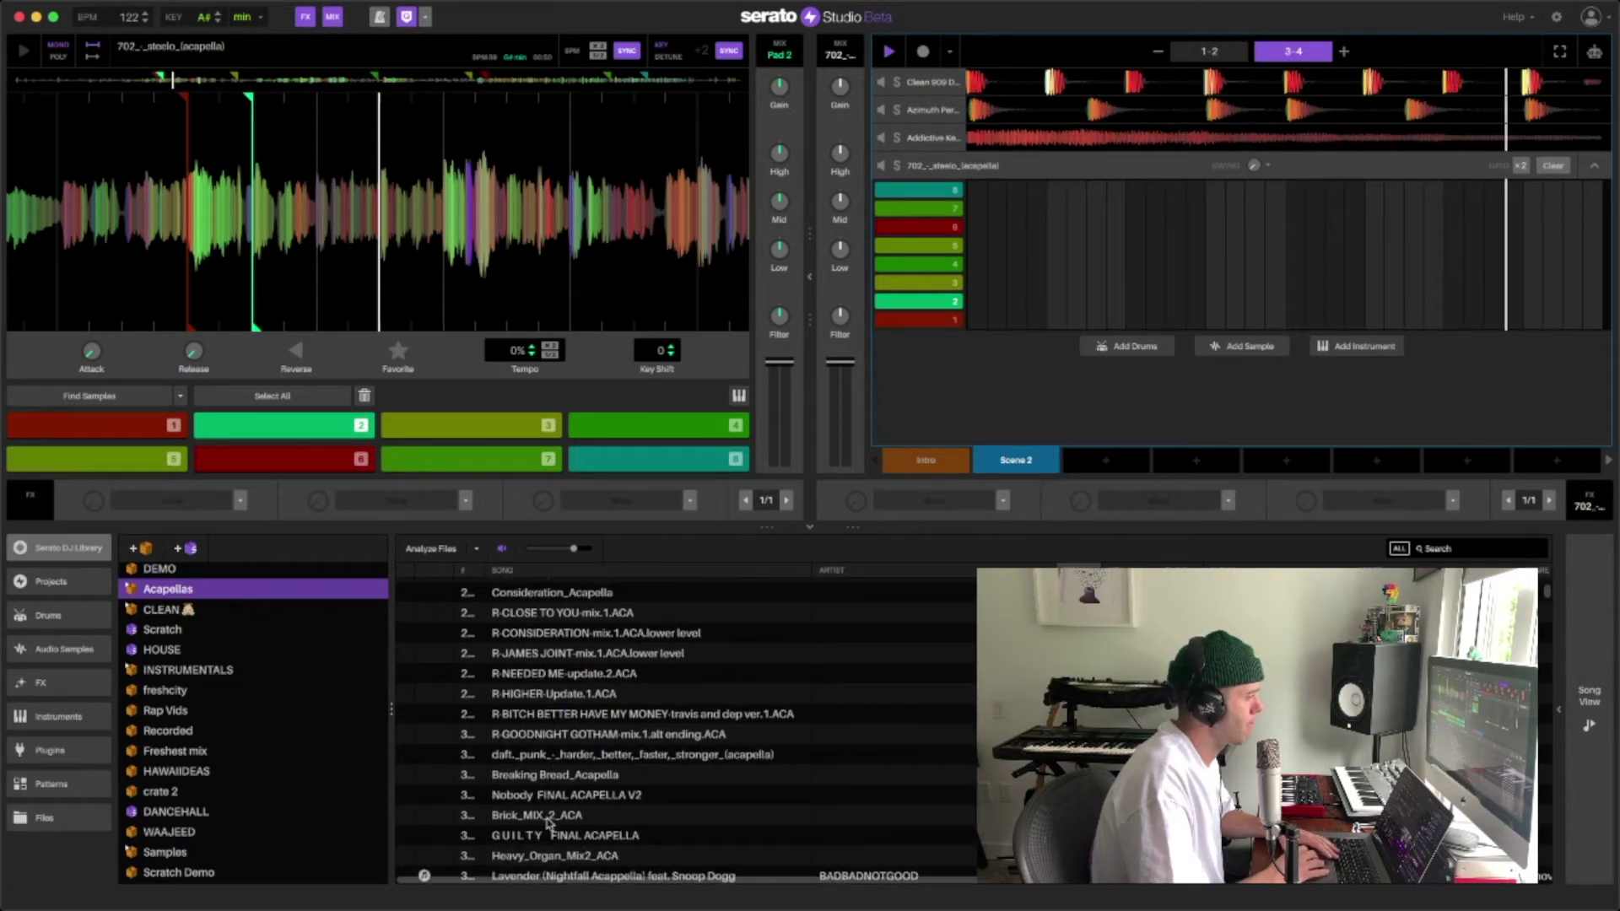
scroll(549, 823, "down", 5)
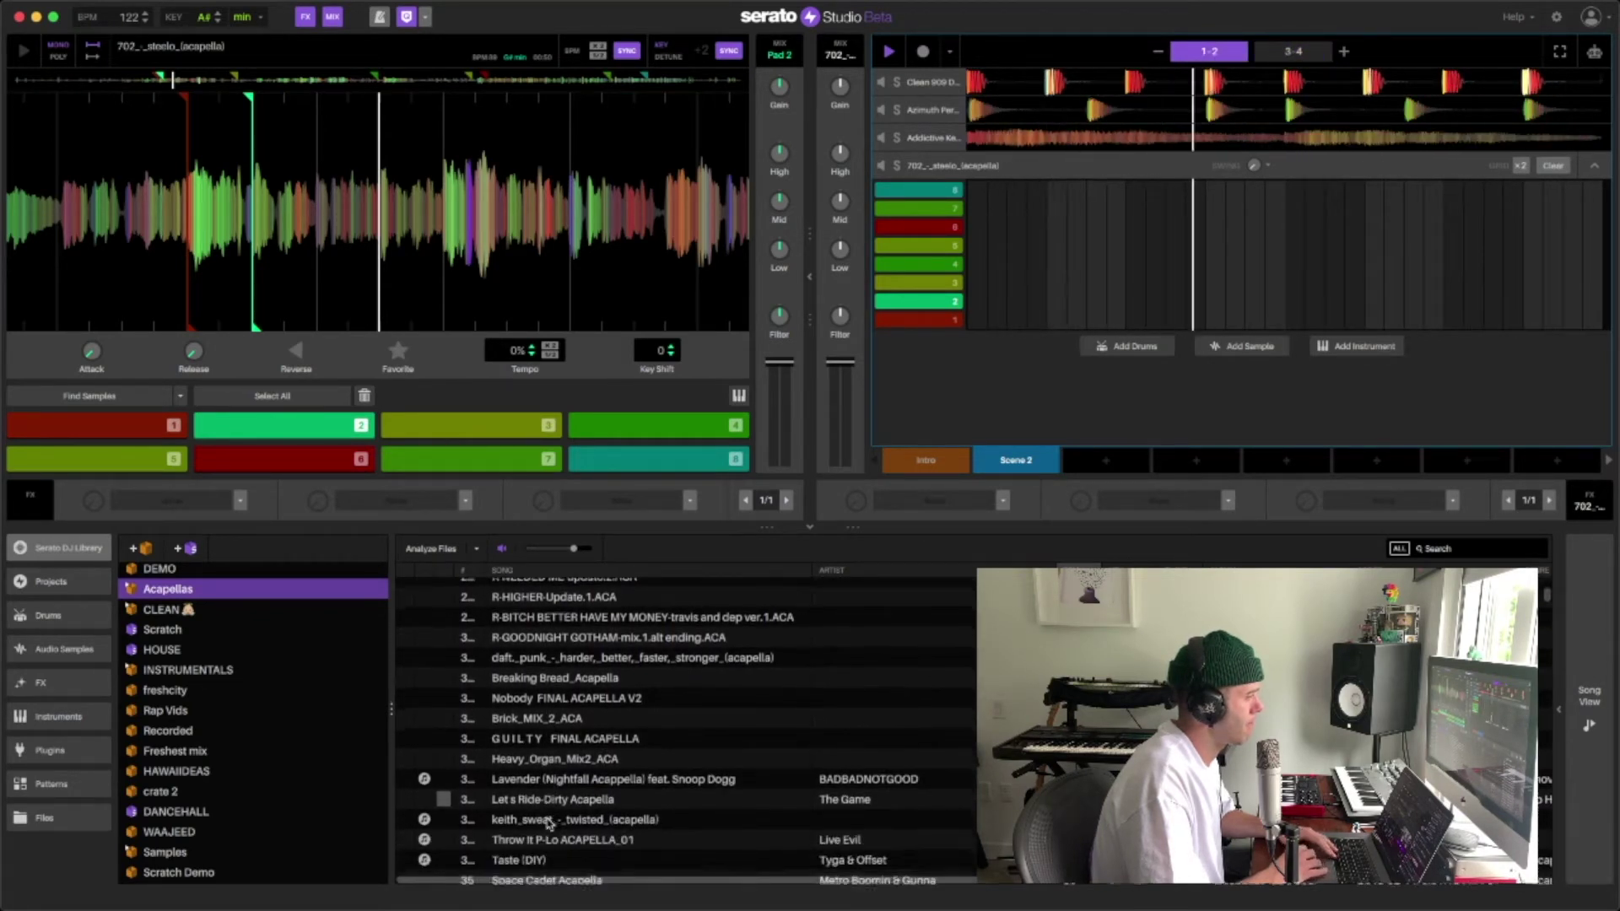
scroll(543, 787, "down", 1)
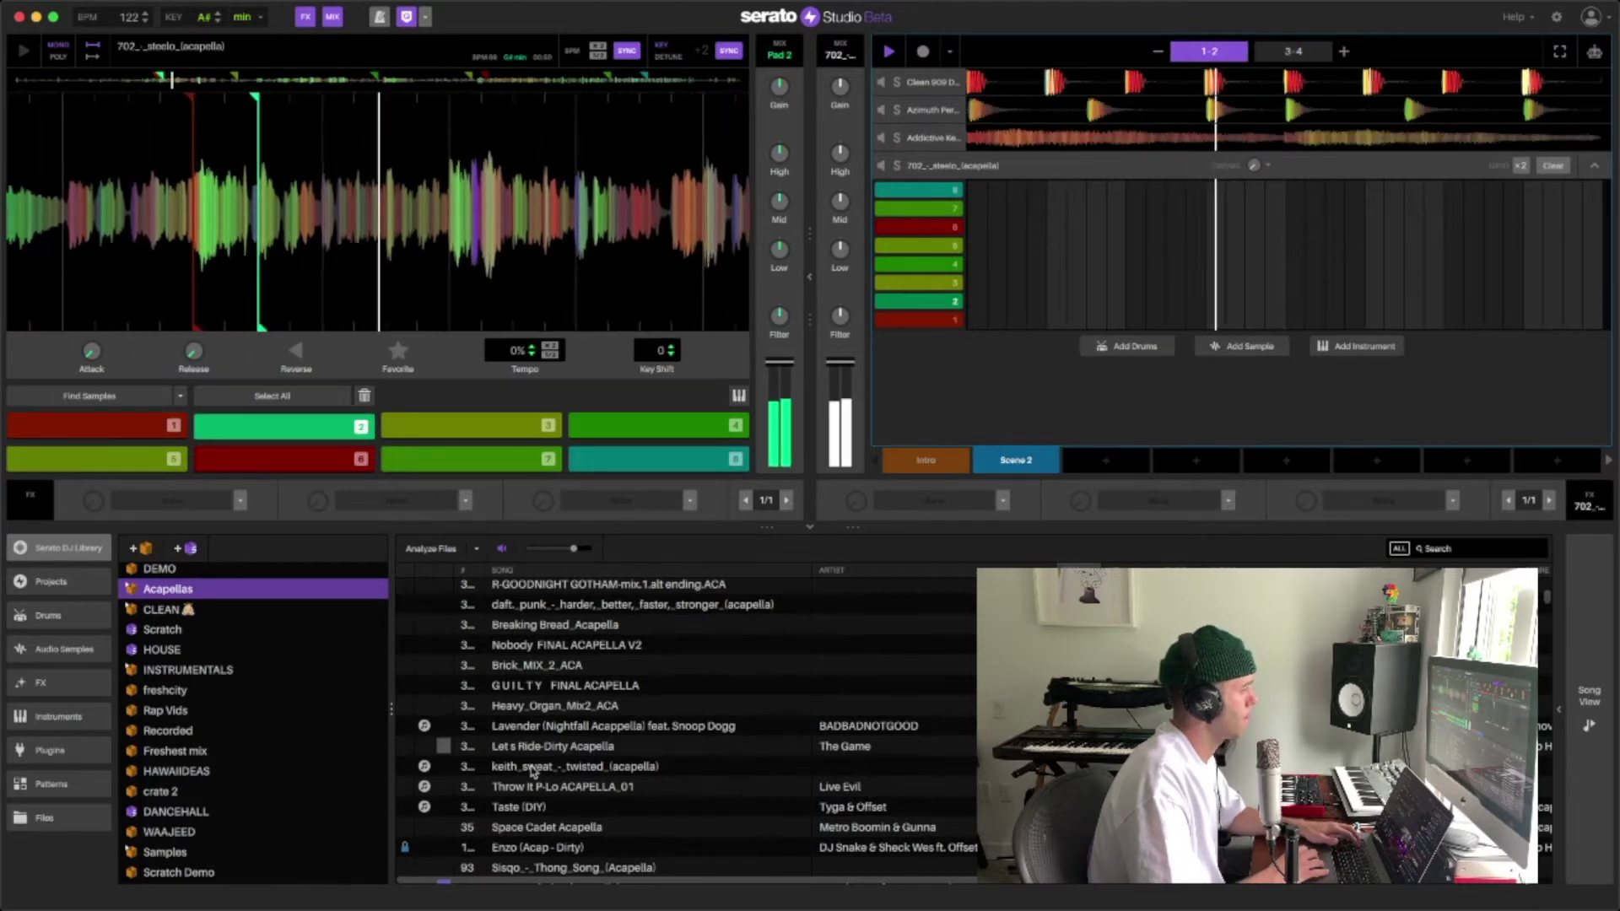
Generate new slices of 702_-_steelo_(acapella) with Find Samples and audition cue pads 1 to 4.
left_click(121, 394)
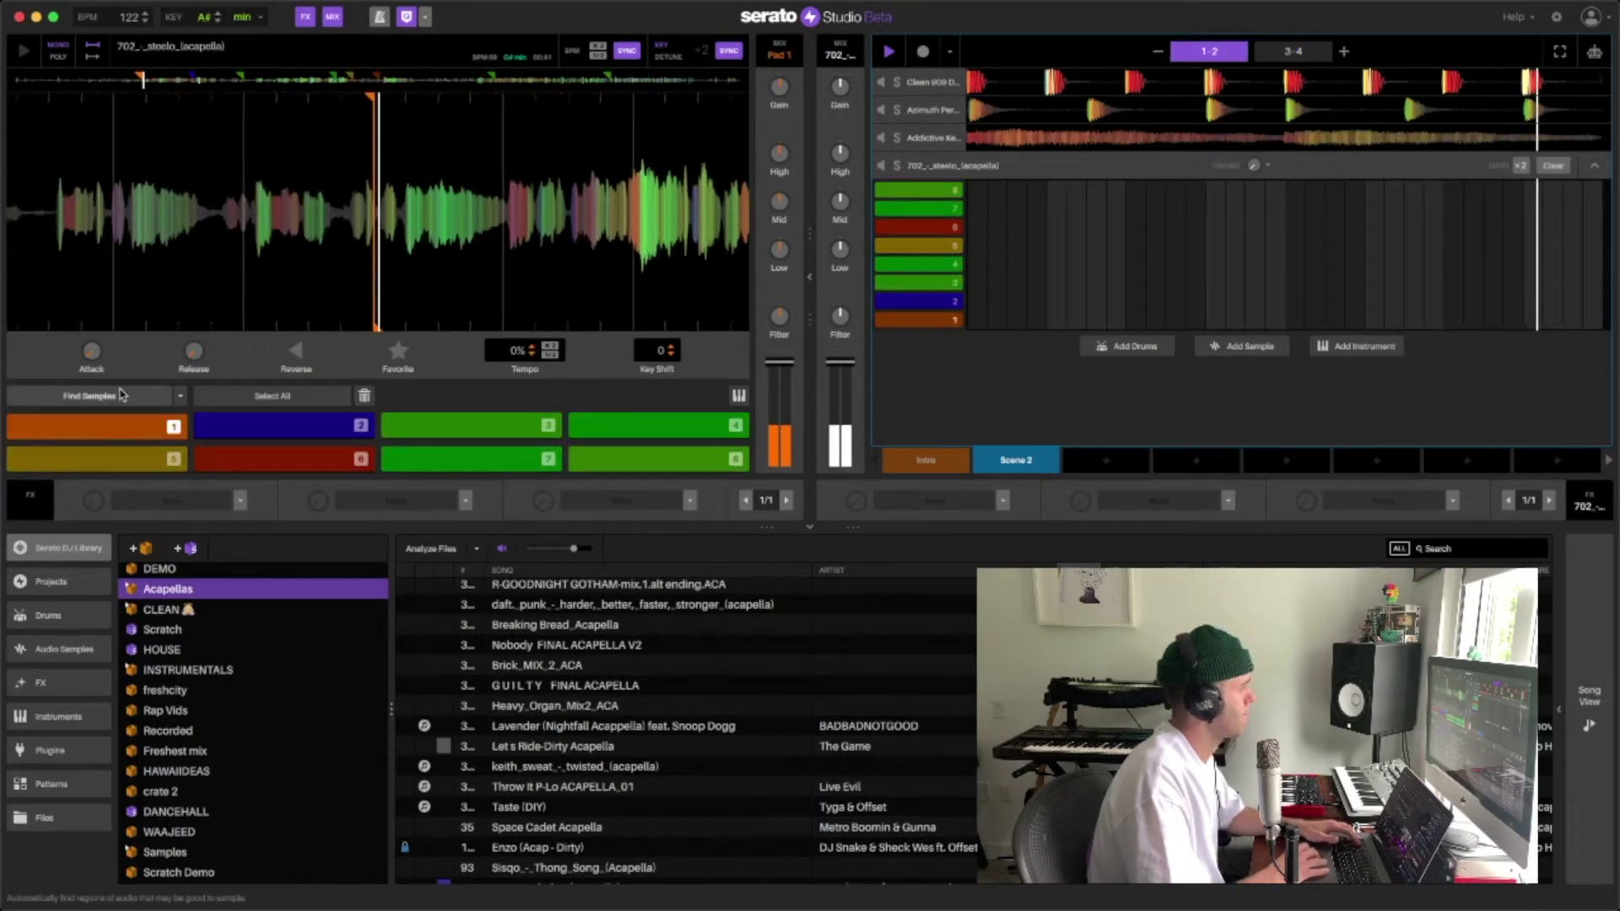
key("2")
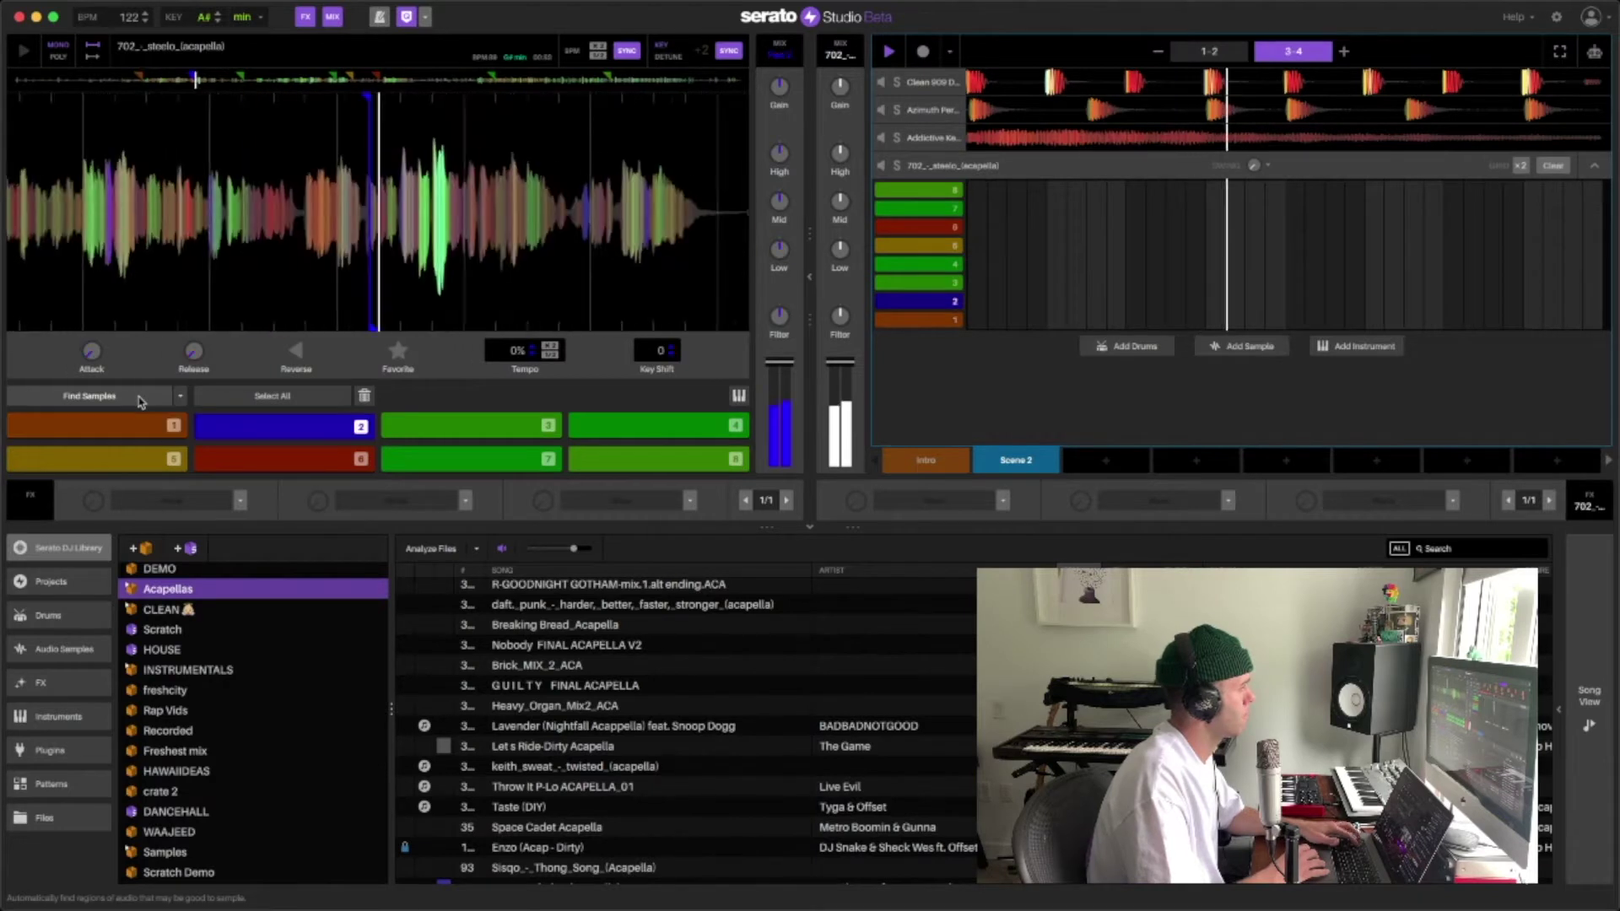
key("3")
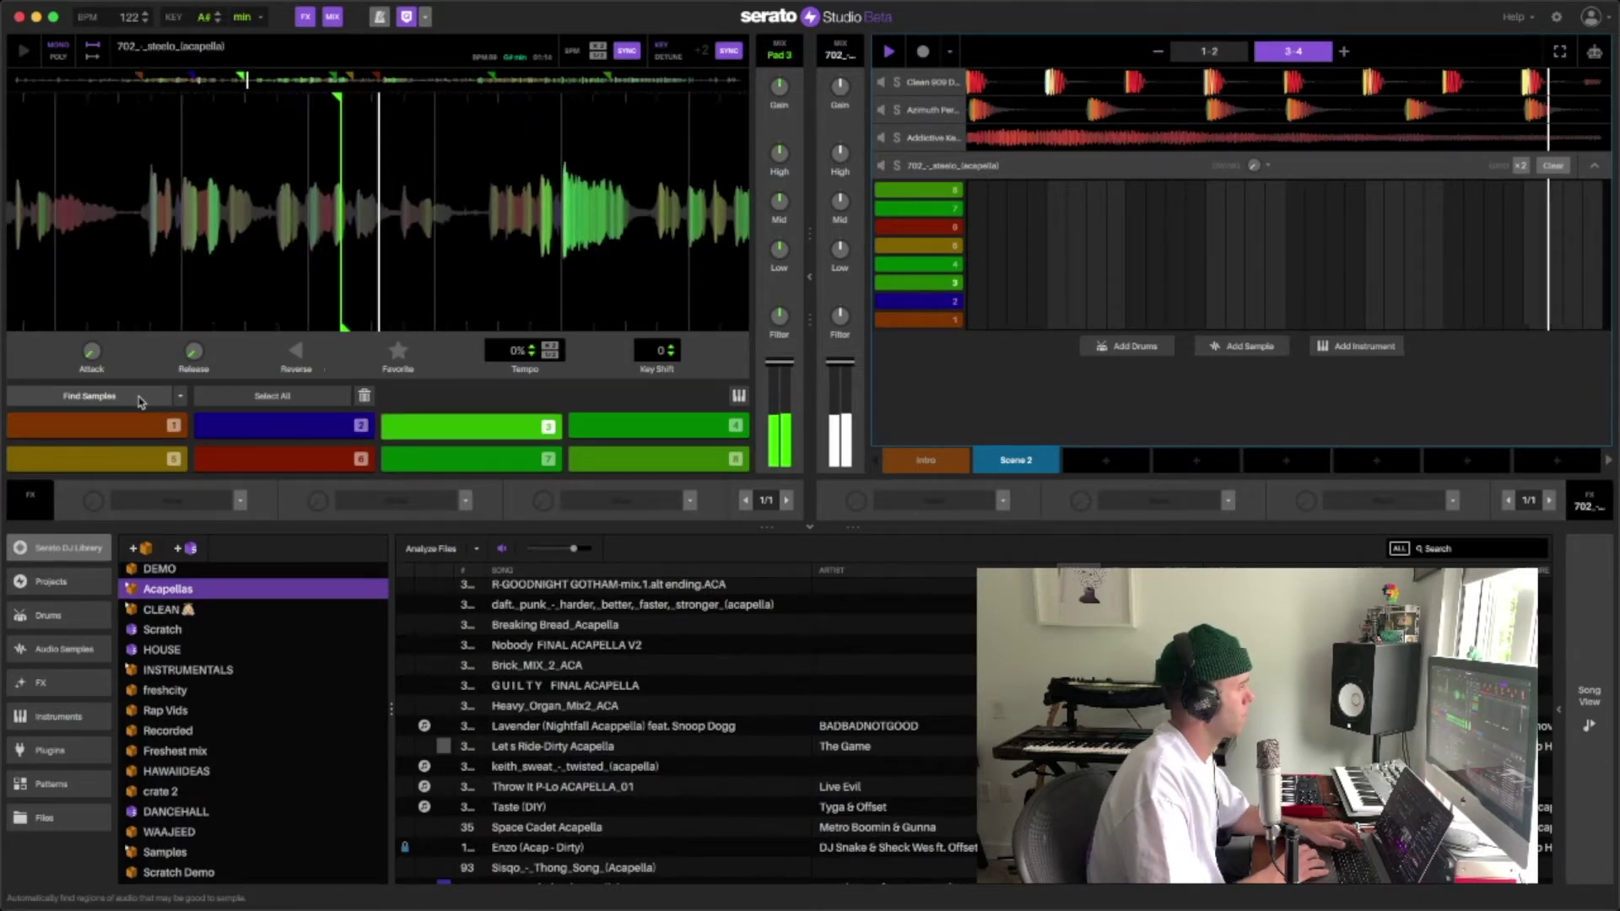
key("4")
key("3")
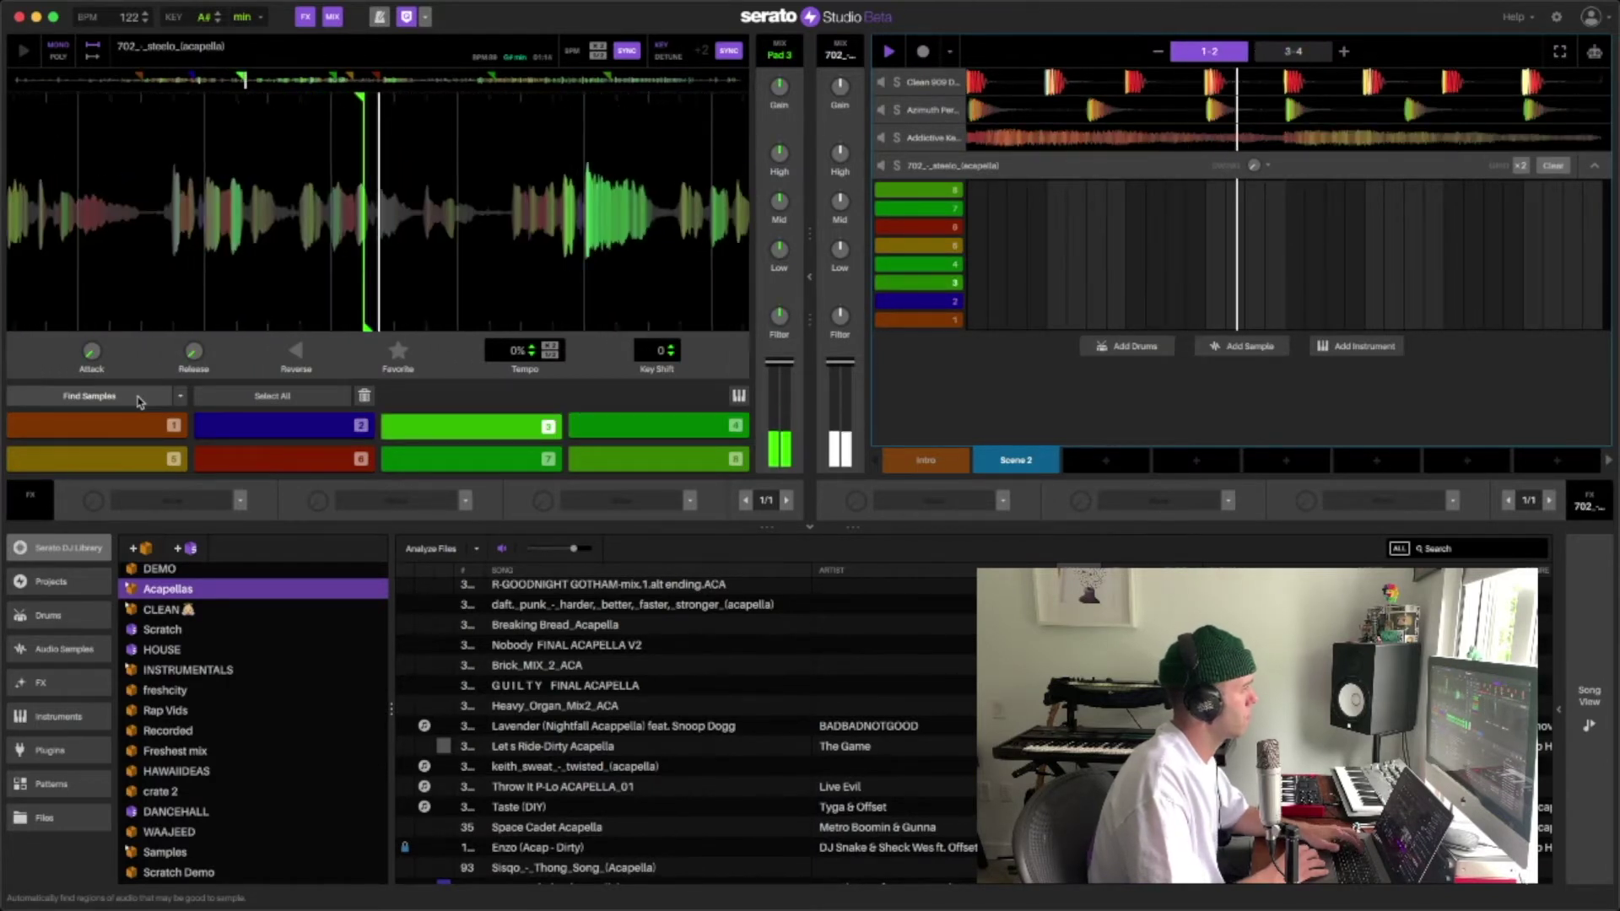
Audition cue pad 5, move its start point slightly earlier in the waveform, and cut the low EQ on the acapella deck.
key("5")
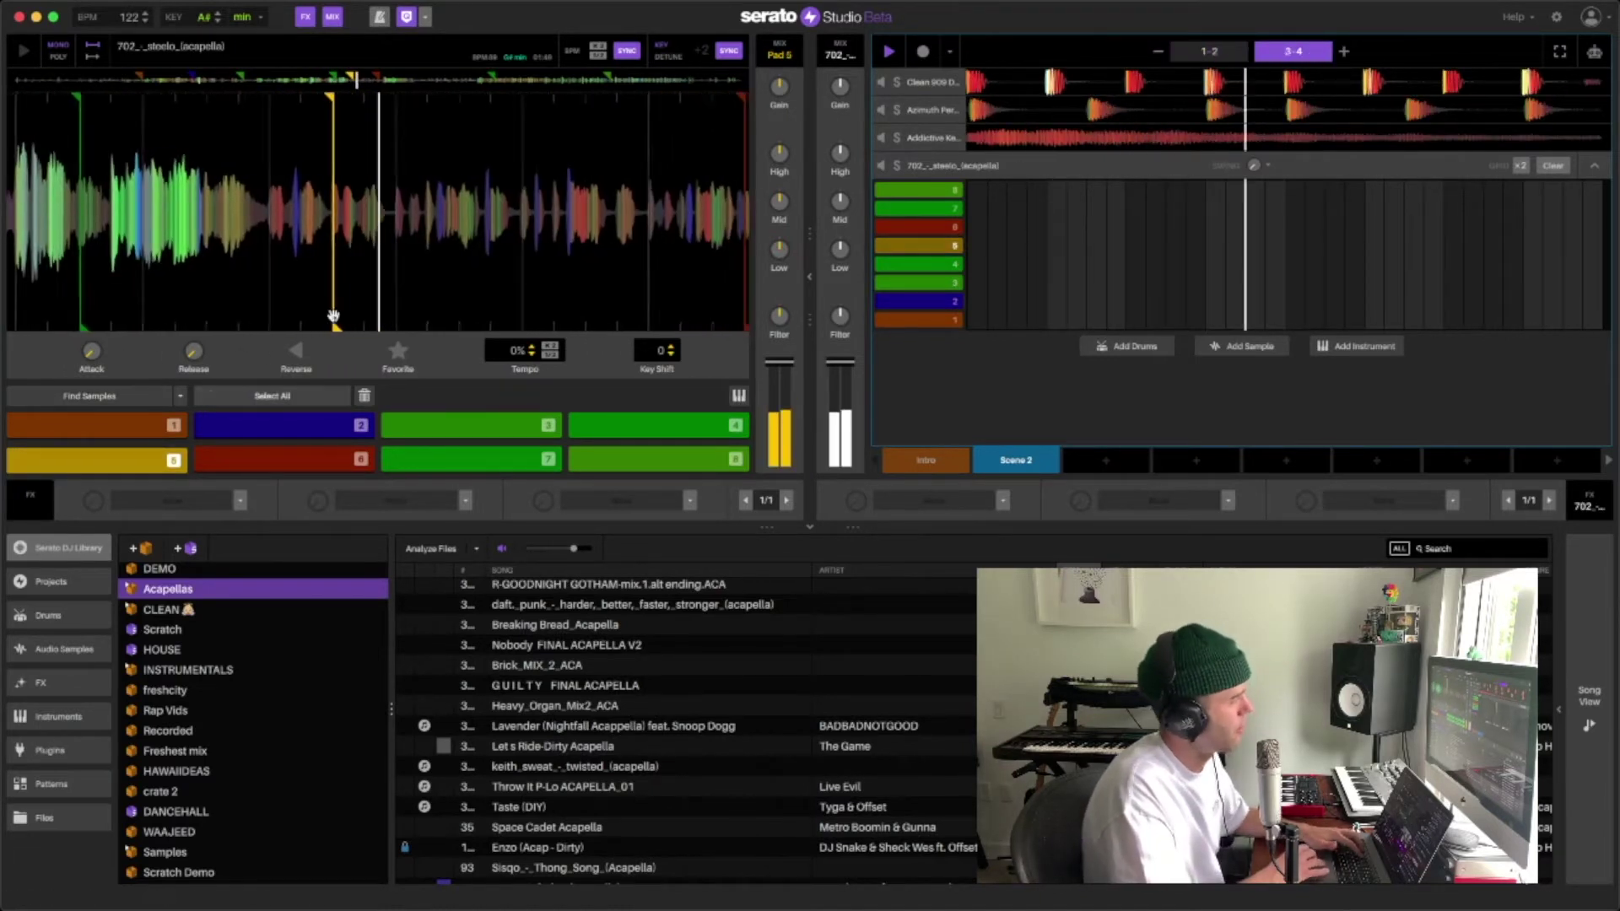
key("5")
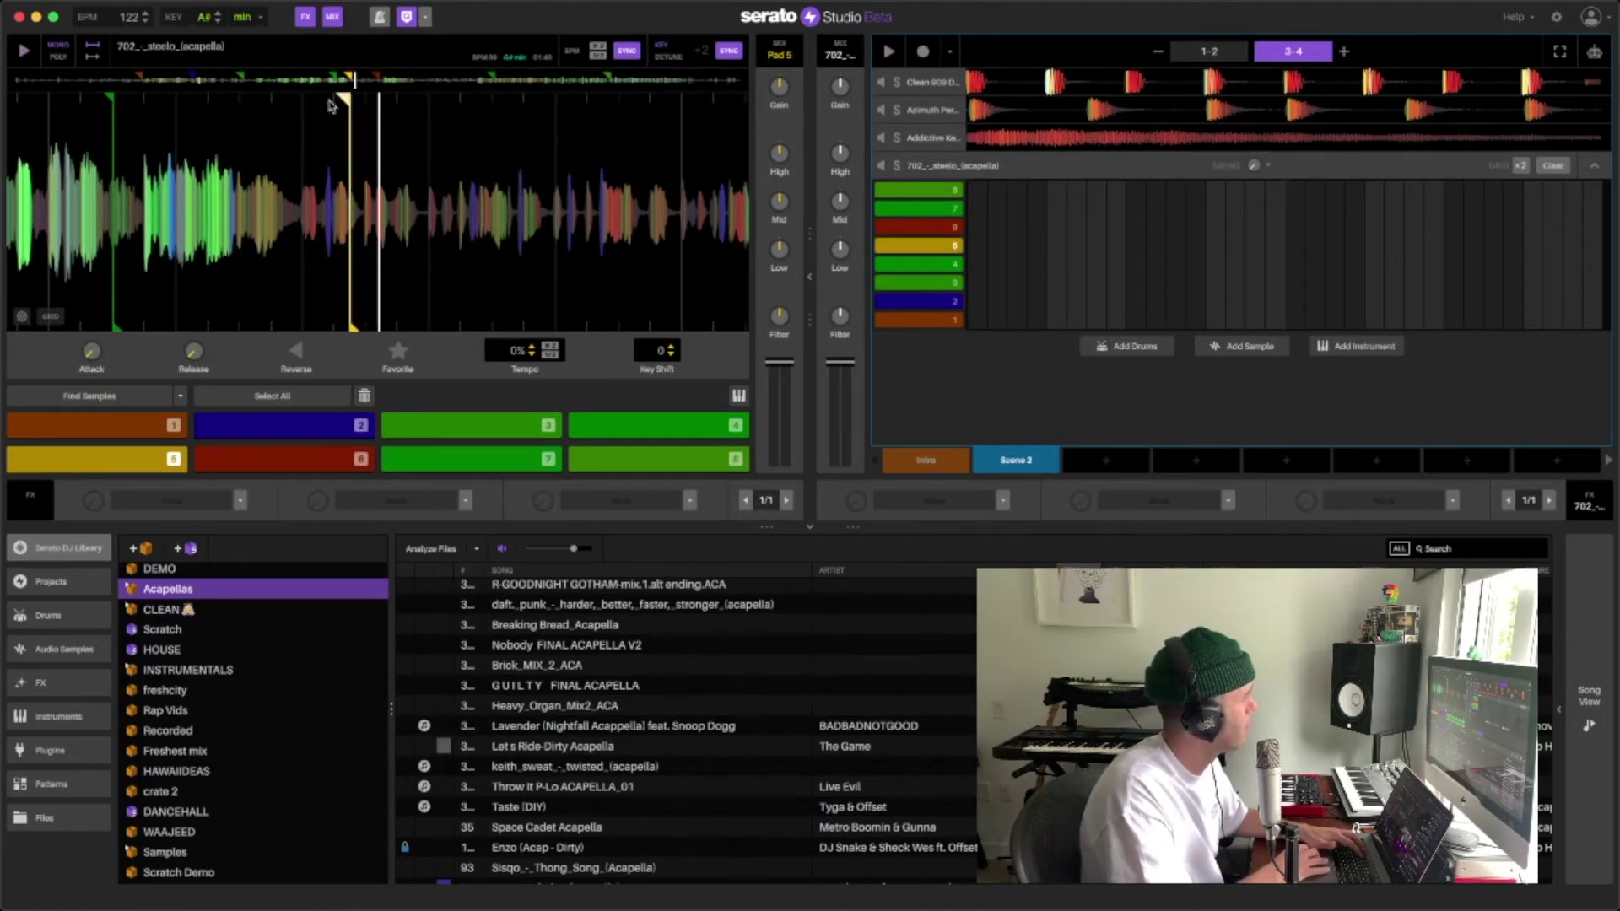
key("5")
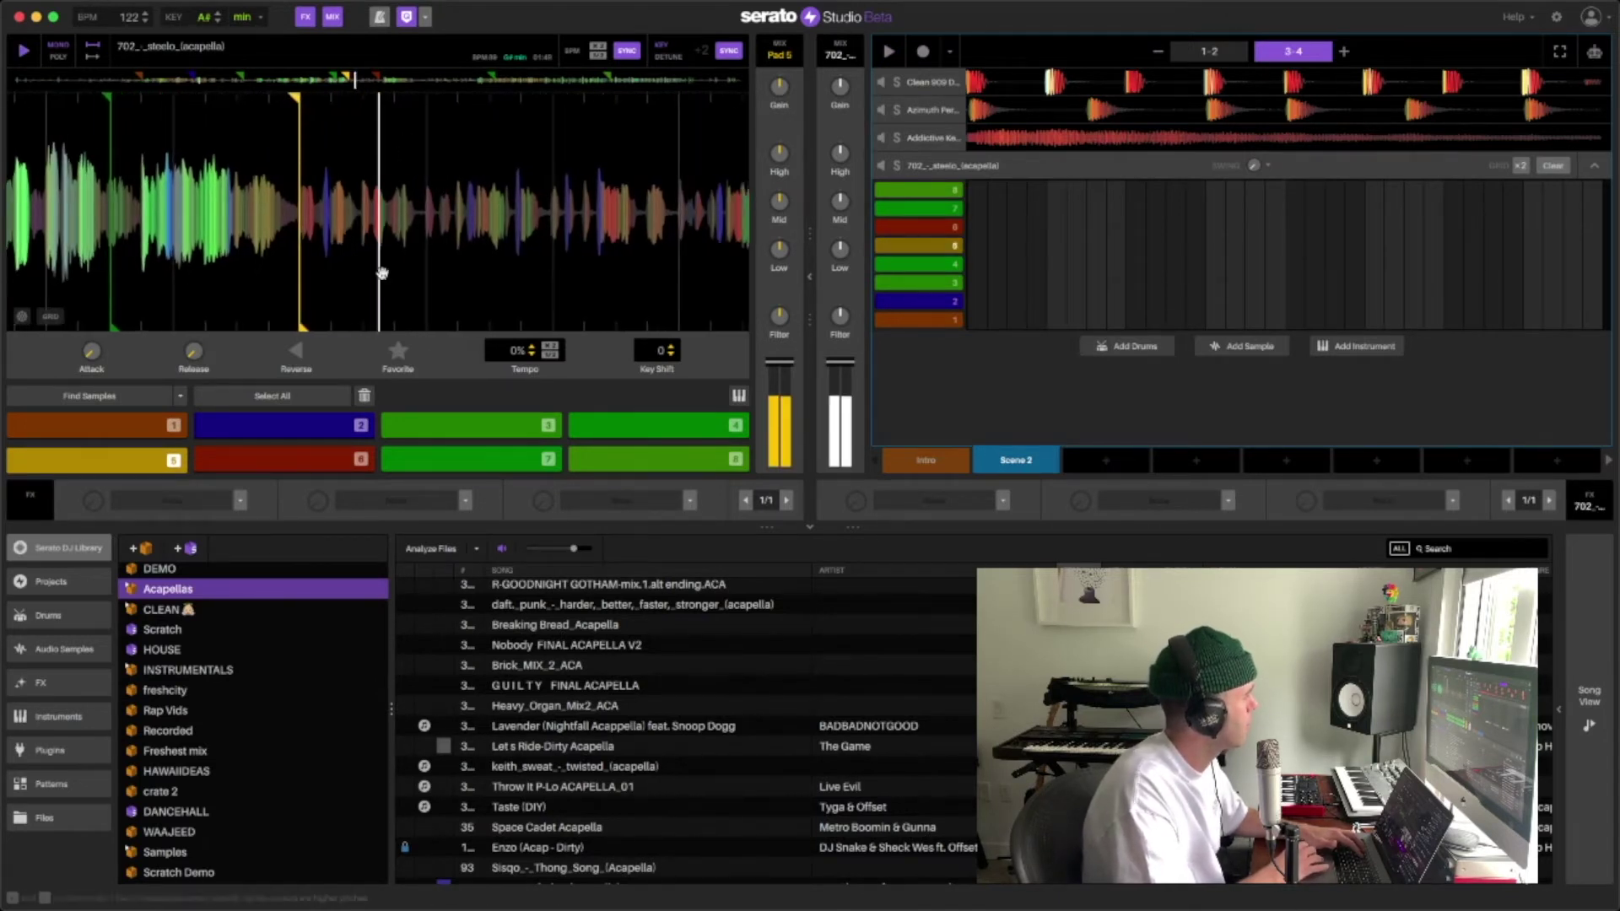
left_click_drag(840, 248, 837, 253)
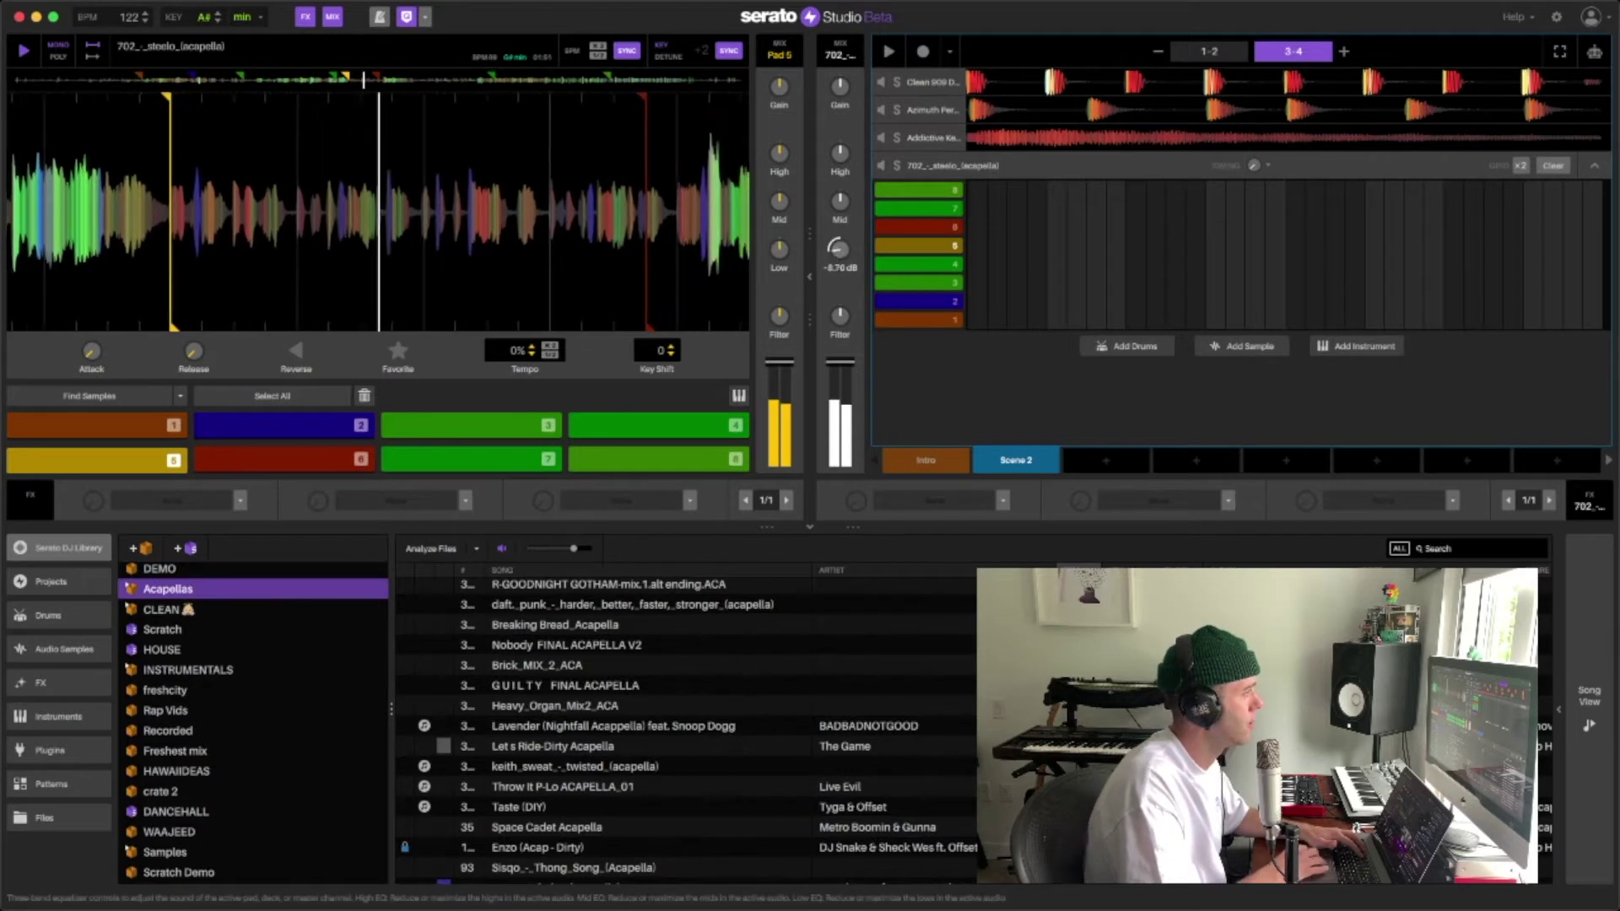
Program acapella pad 5 as one sustained note across all of bars 1-2 and play the pattern back.
key("space")
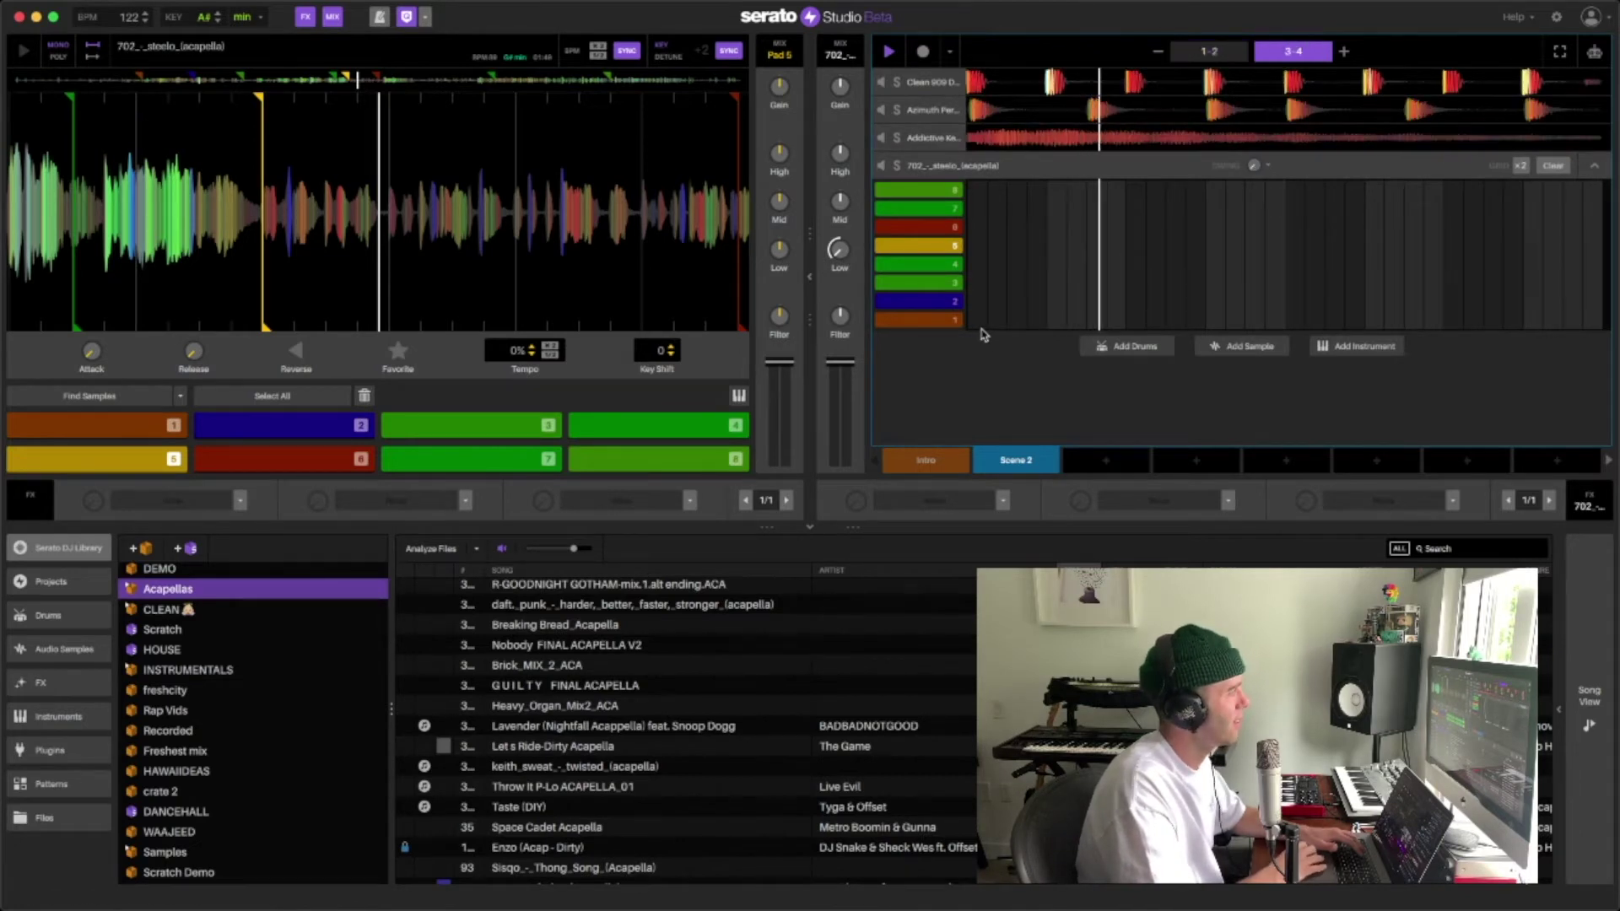
left_click_drag(981, 247, 1406, 244)
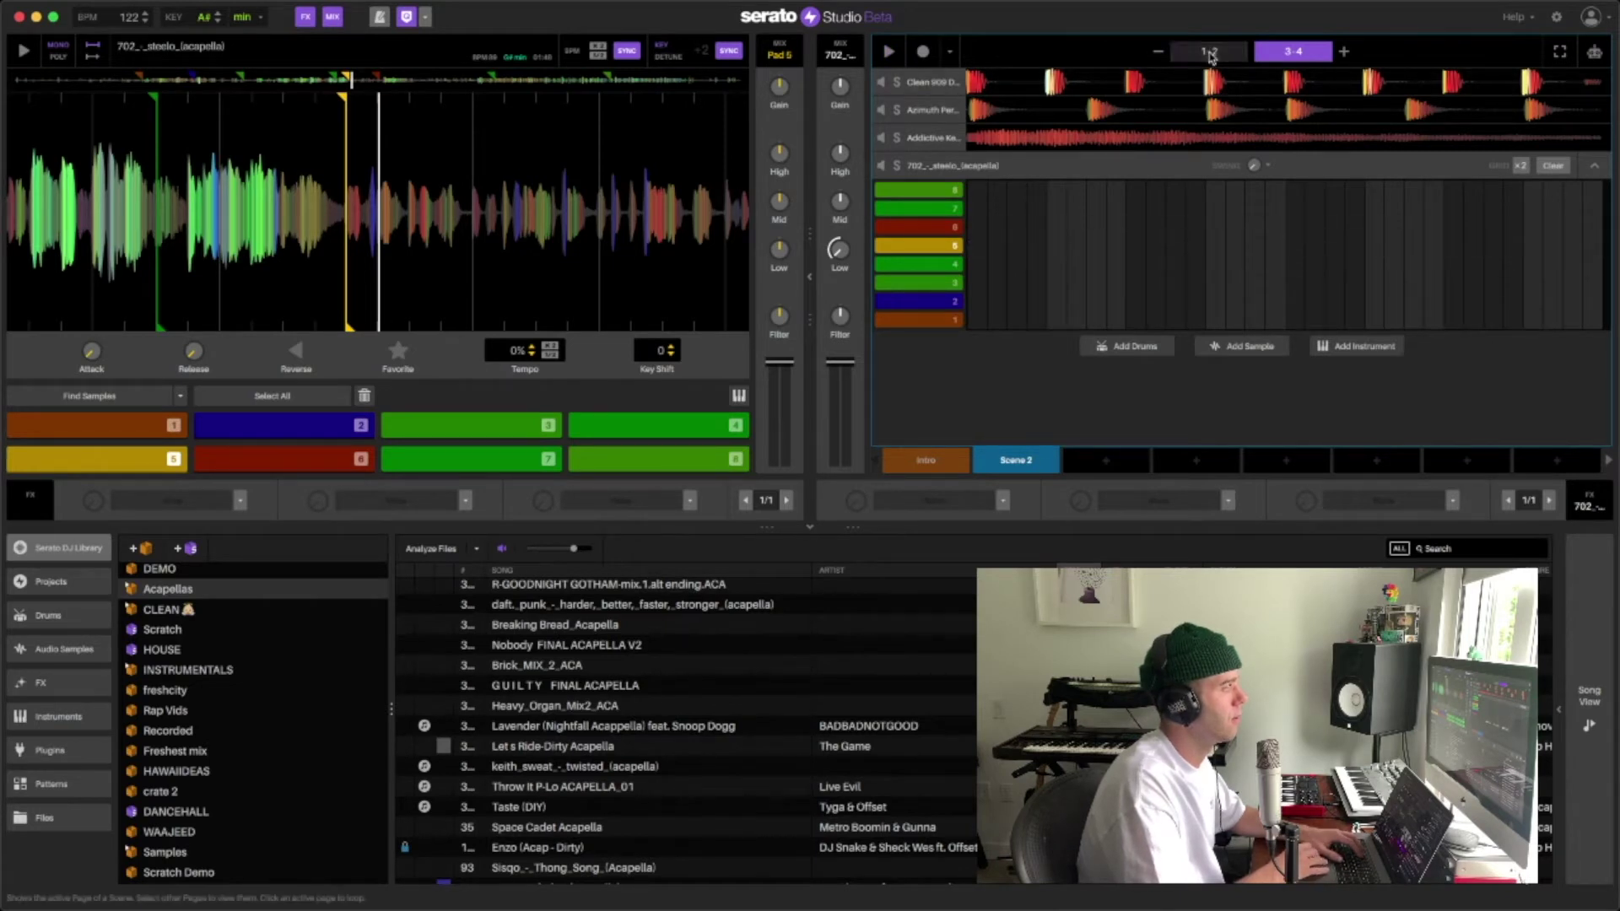
left_click(1209, 54)
left_click_drag(979, 246, 1597, 252)
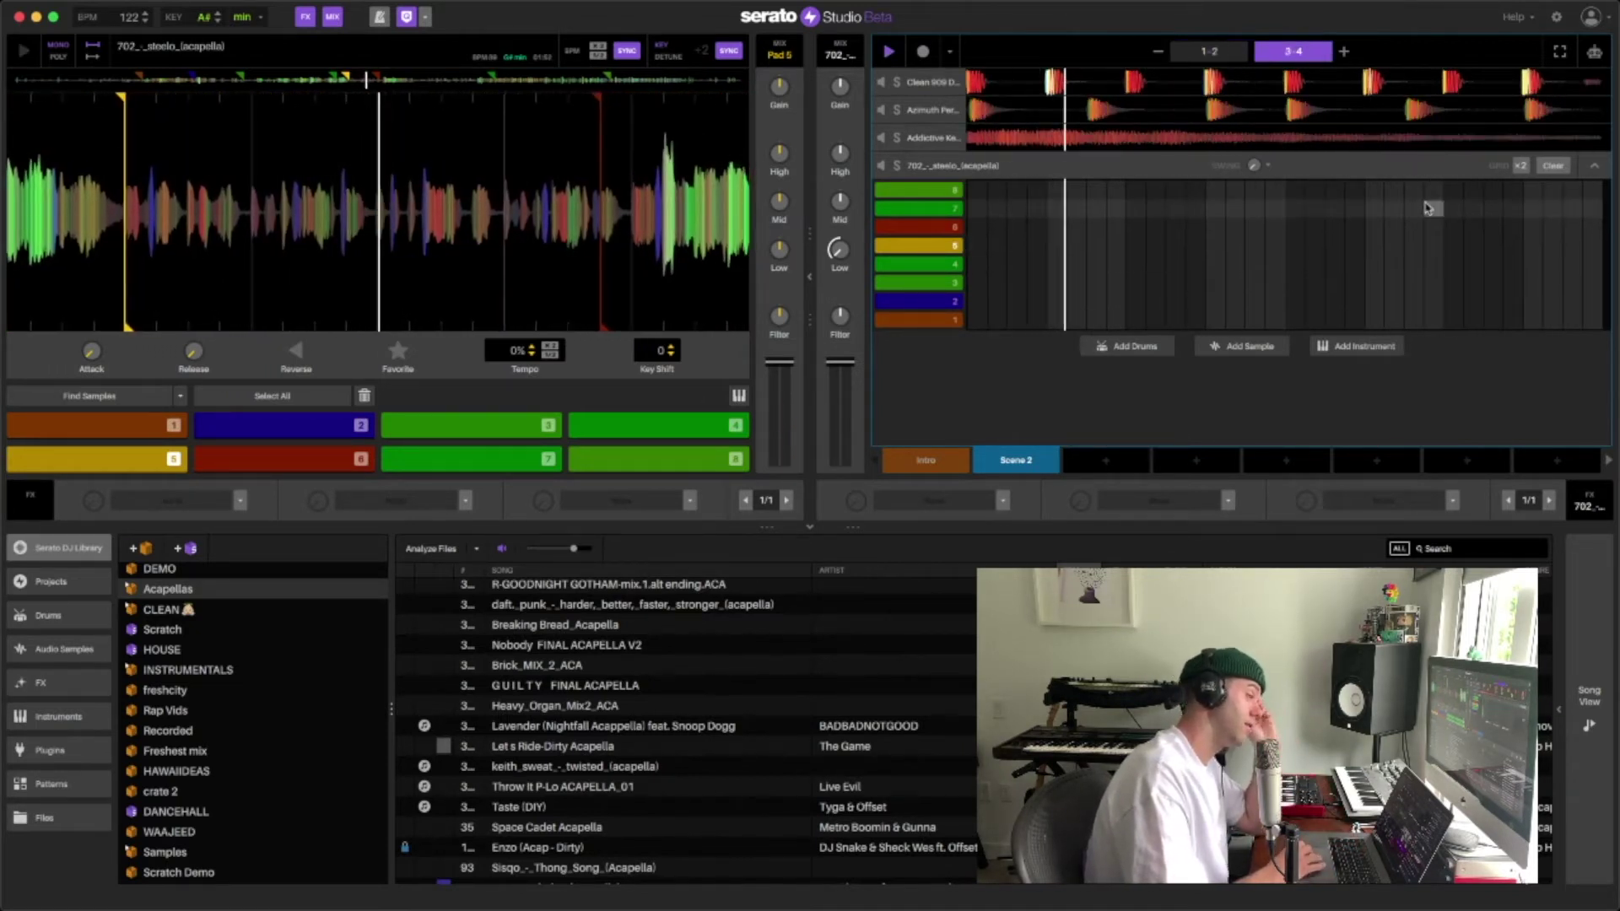
left_click_drag(976, 246, 1601, 258)
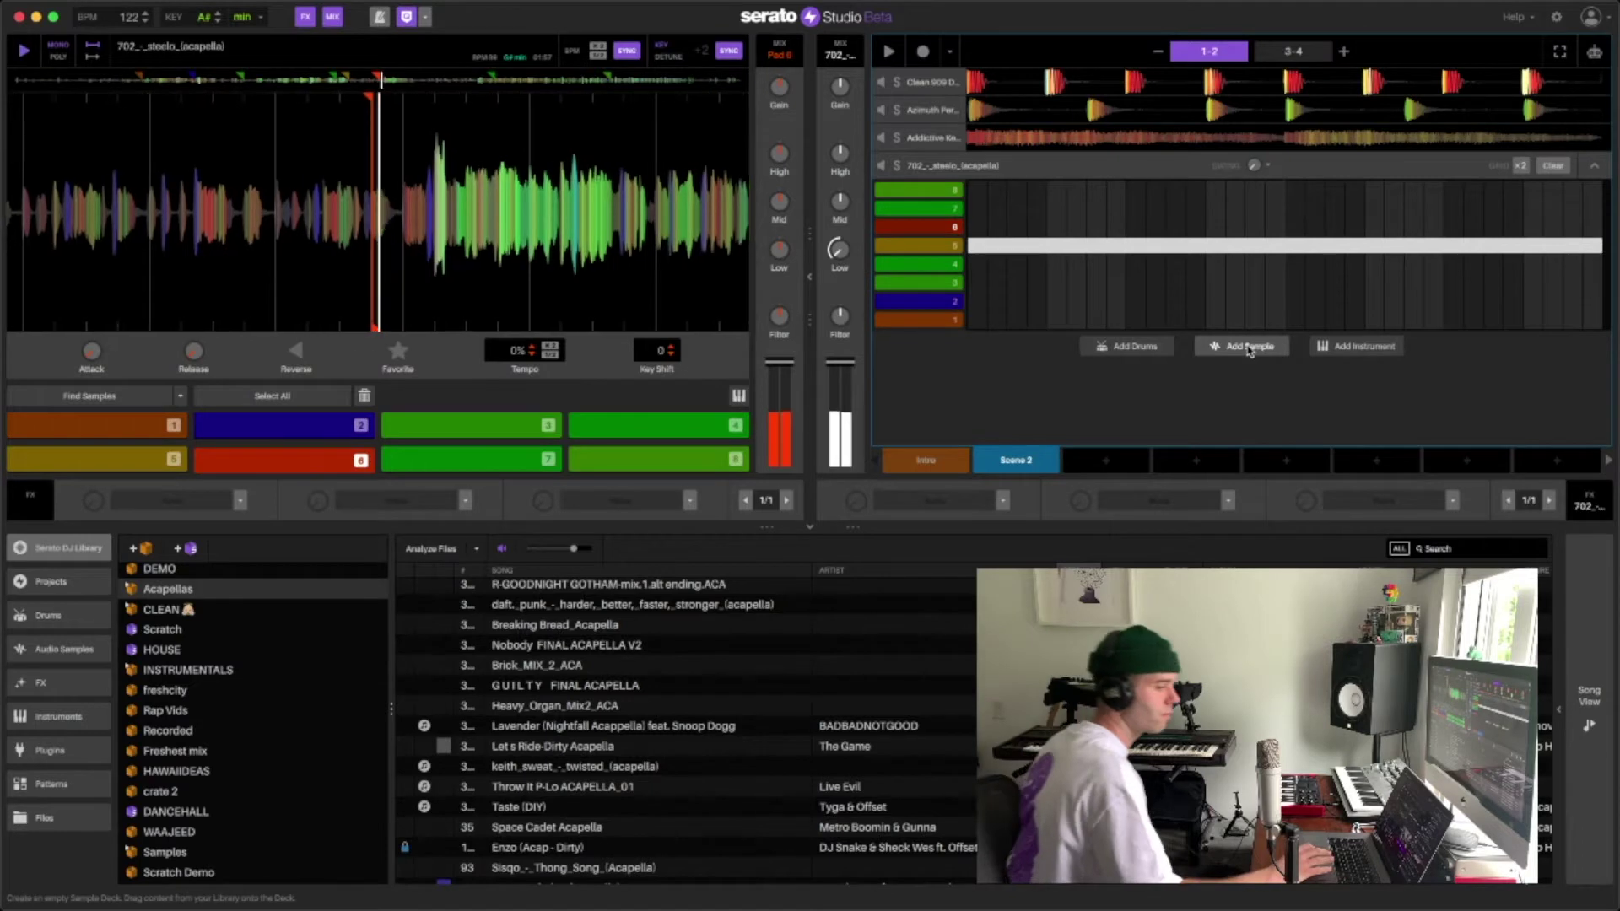
key("space")
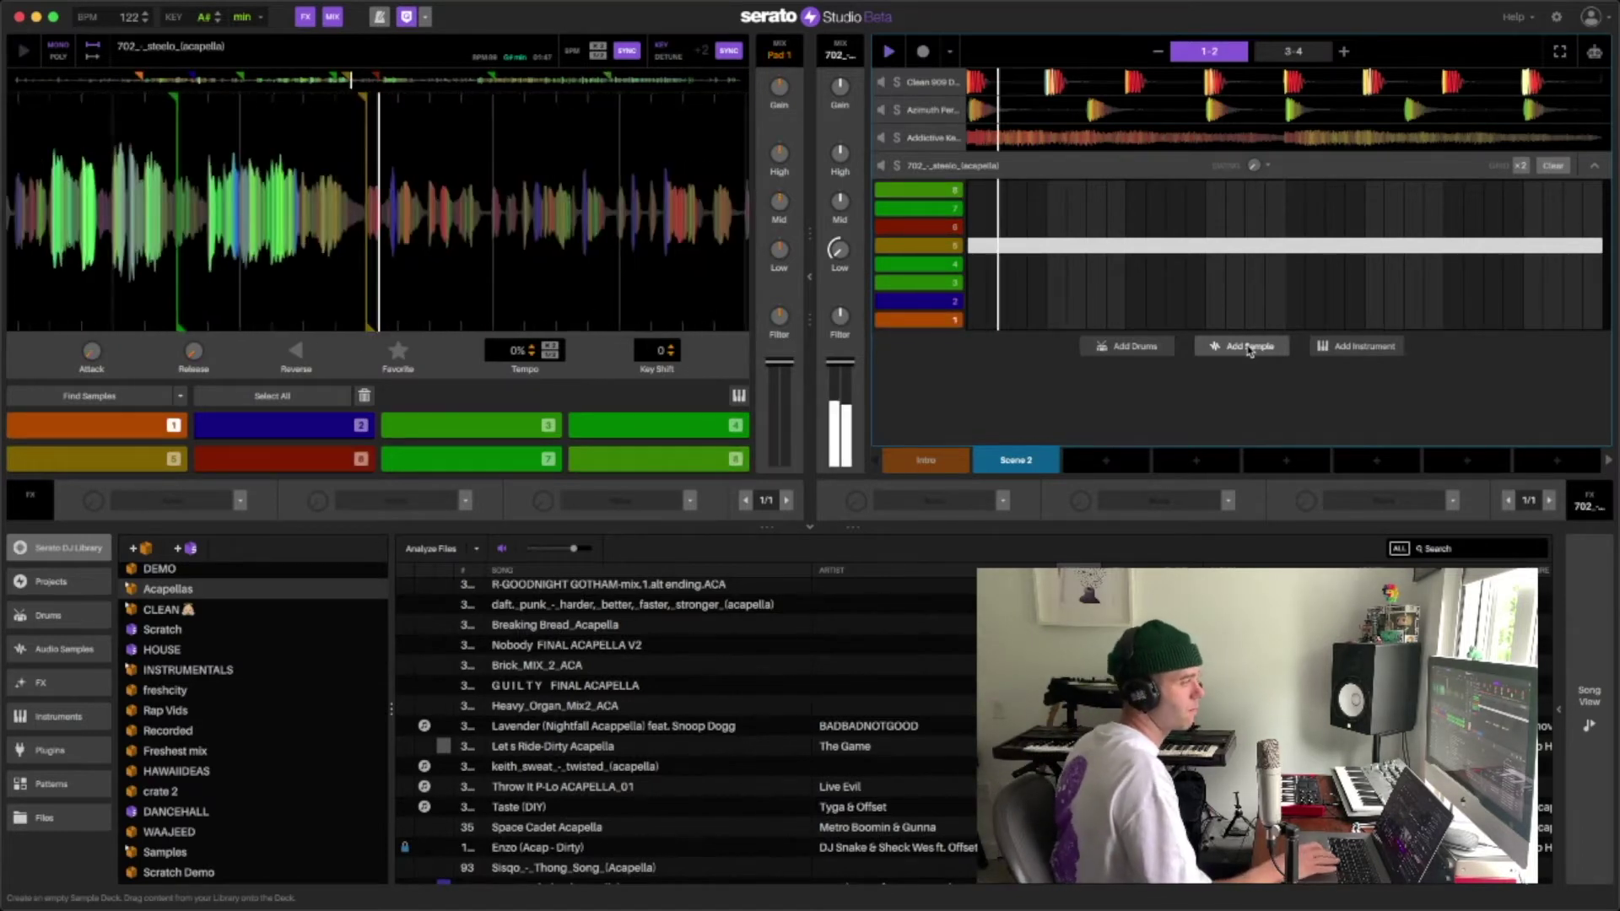
Add a new instrument deck to Scene 2 and load the KORG Polysix plugin into it.
left_click(1346, 348)
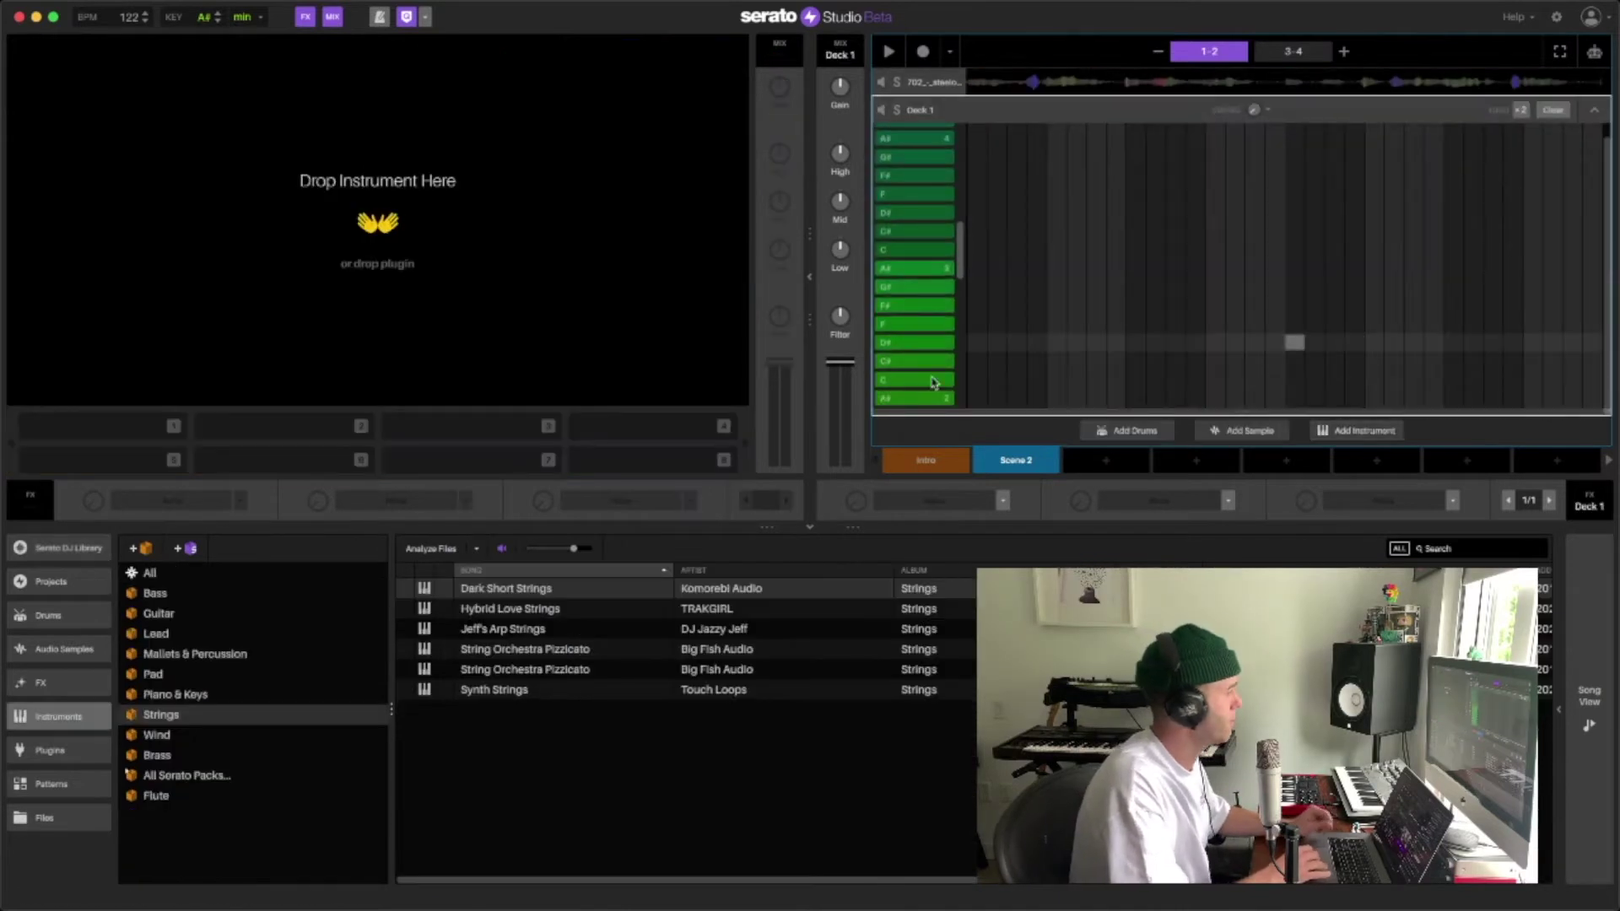
left_click(42, 749)
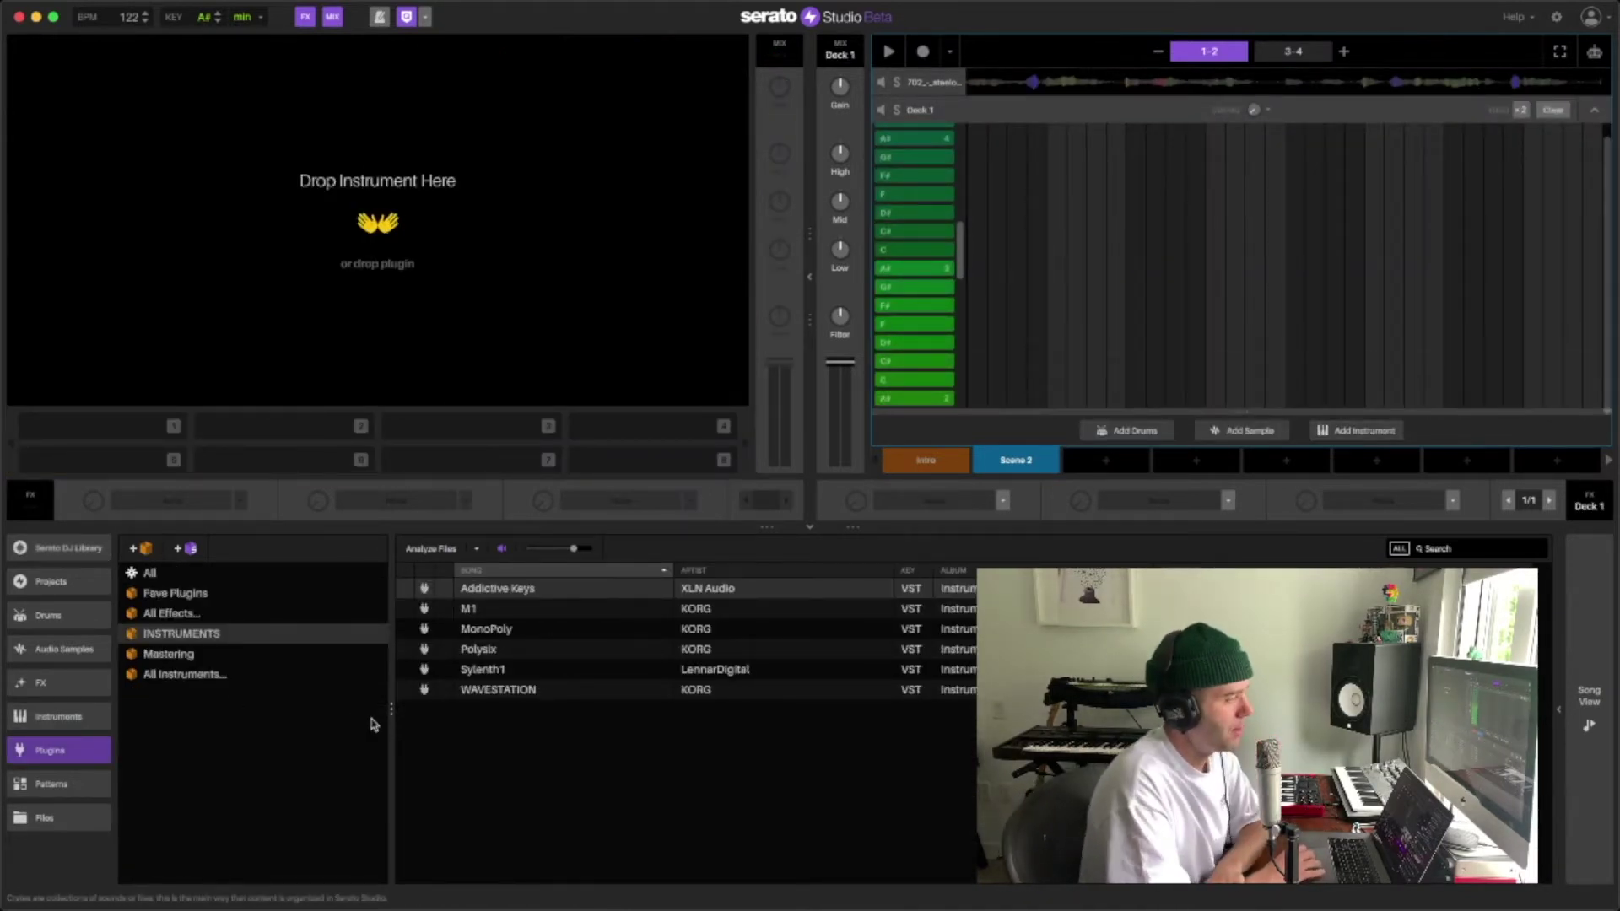
left_click(484, 656)
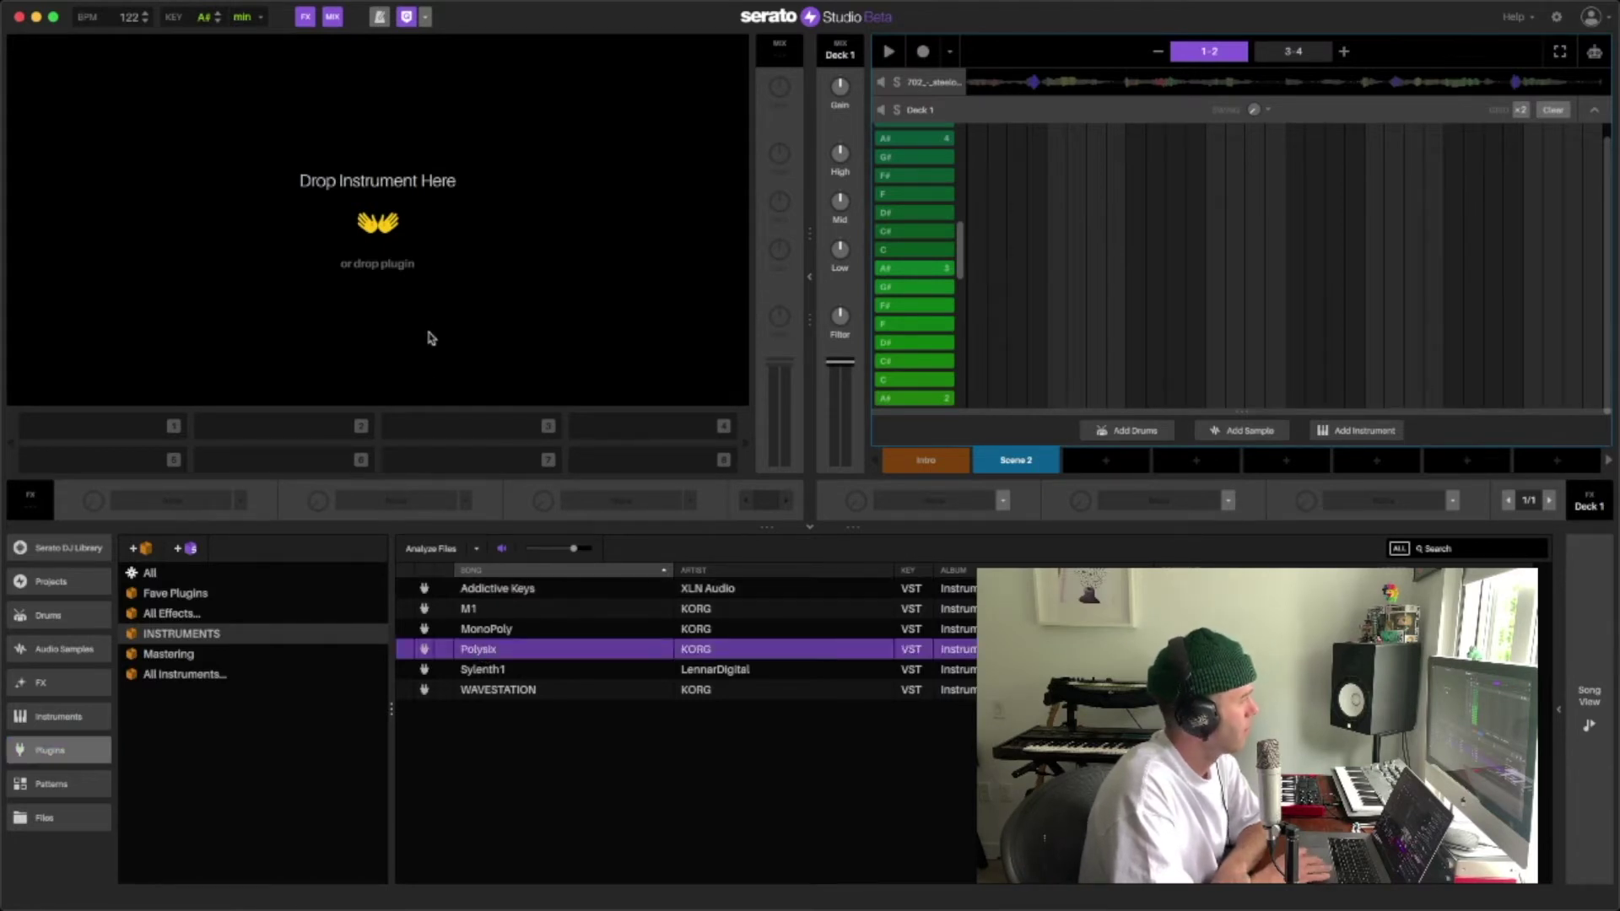
left_click_drag(487, 652, 425, 292)
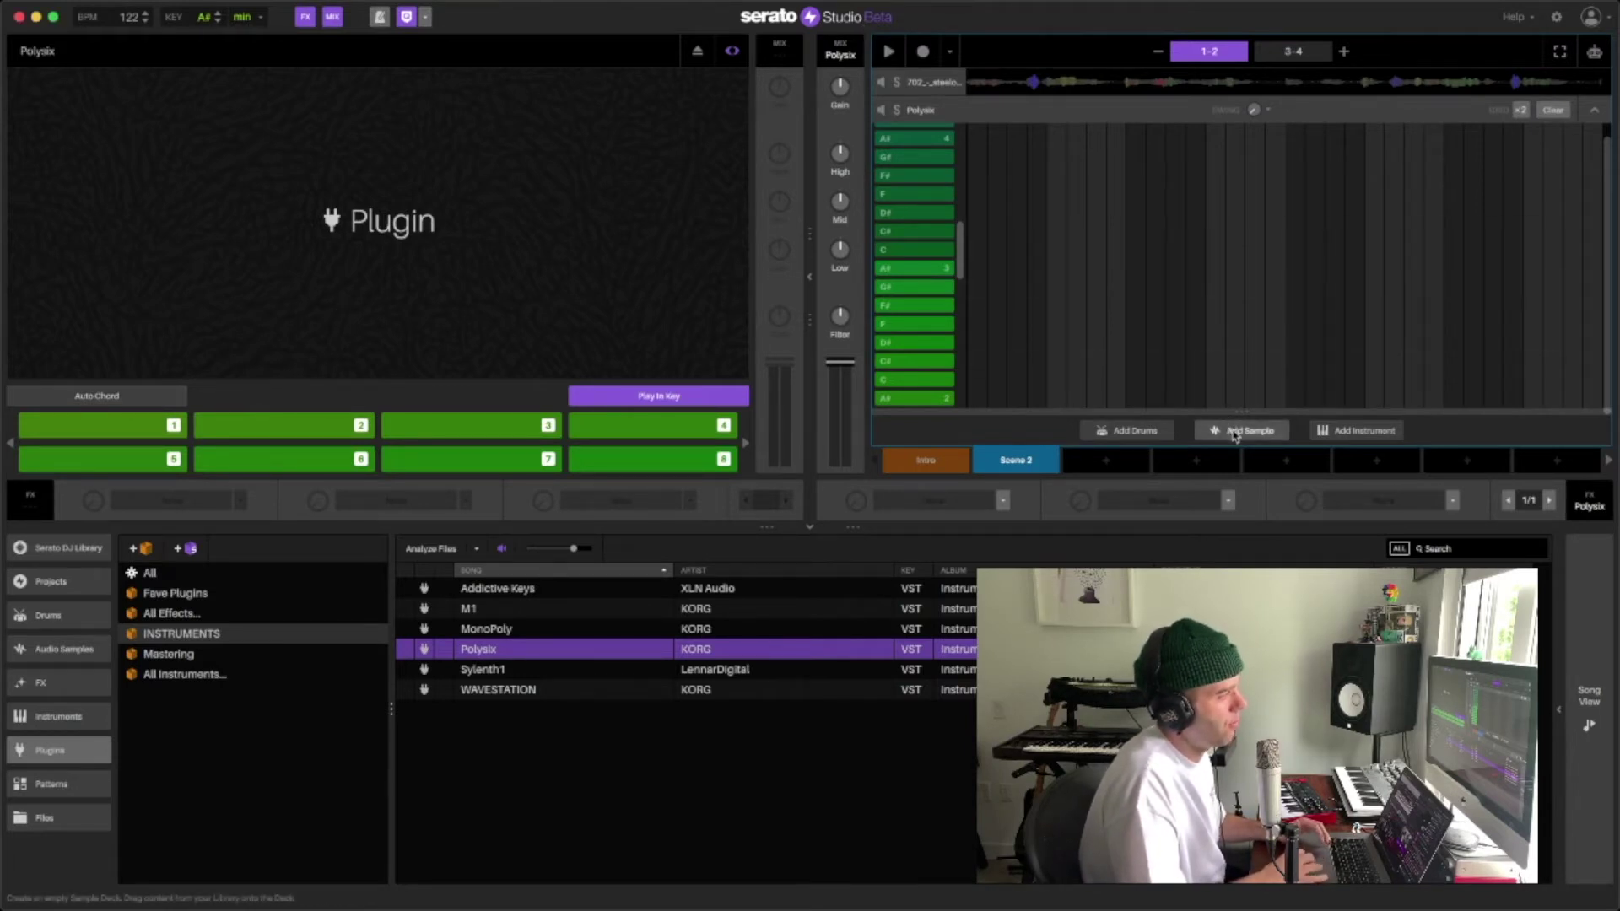
Collapse the Polysix deck's note grid and add an empty sample deck to Scene 2.
scroll(1153, 277, "up", 4)
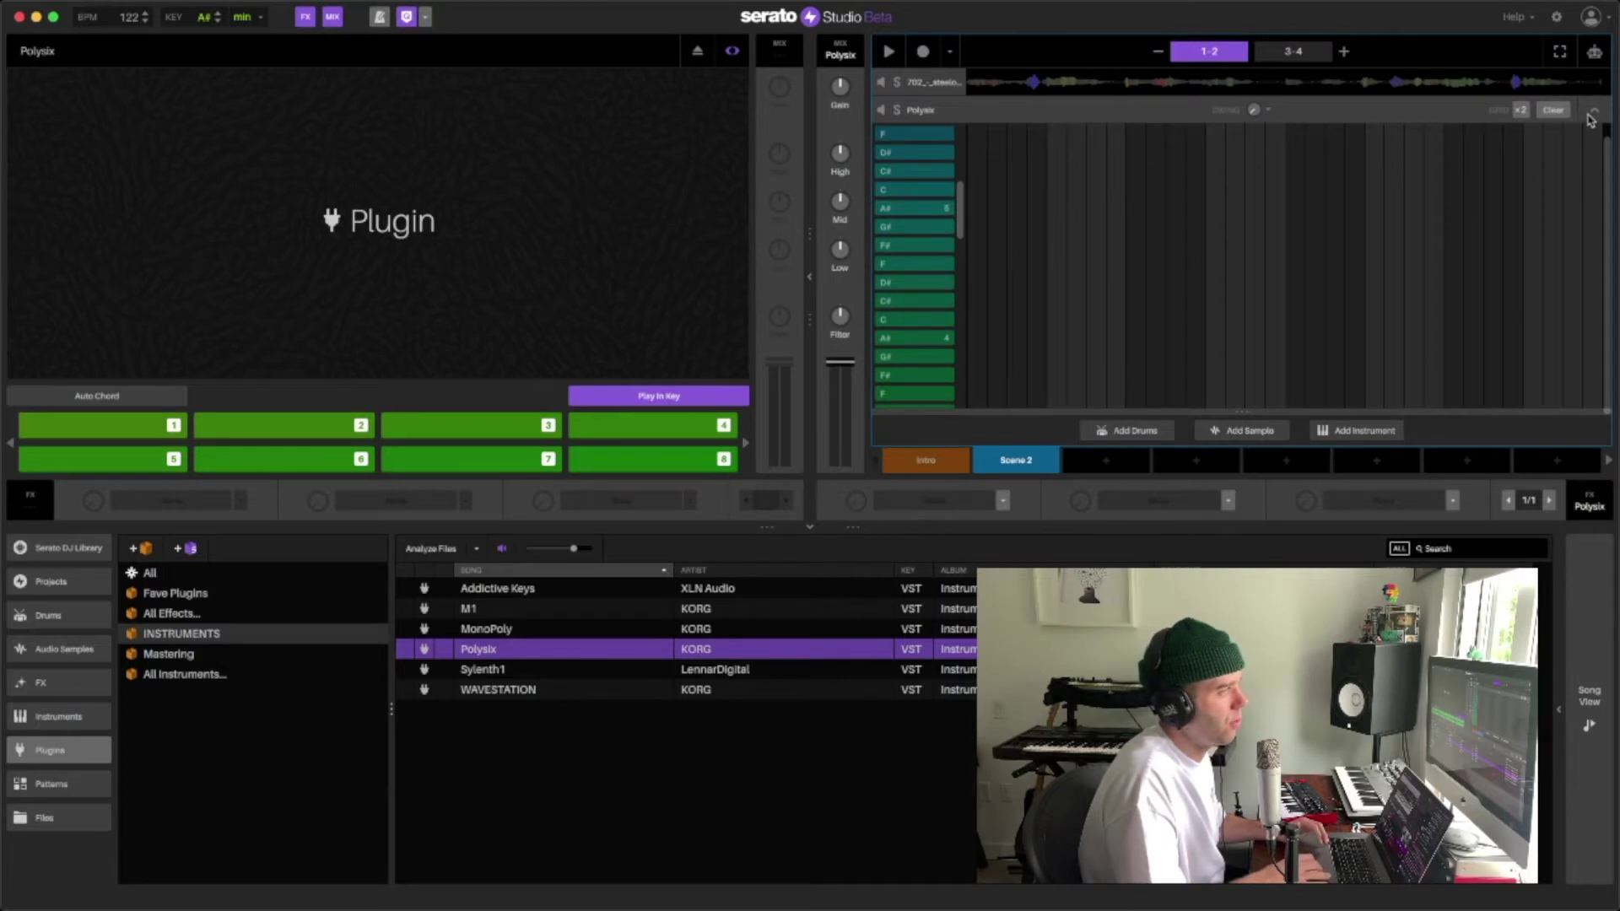
left_click(1591, 120)
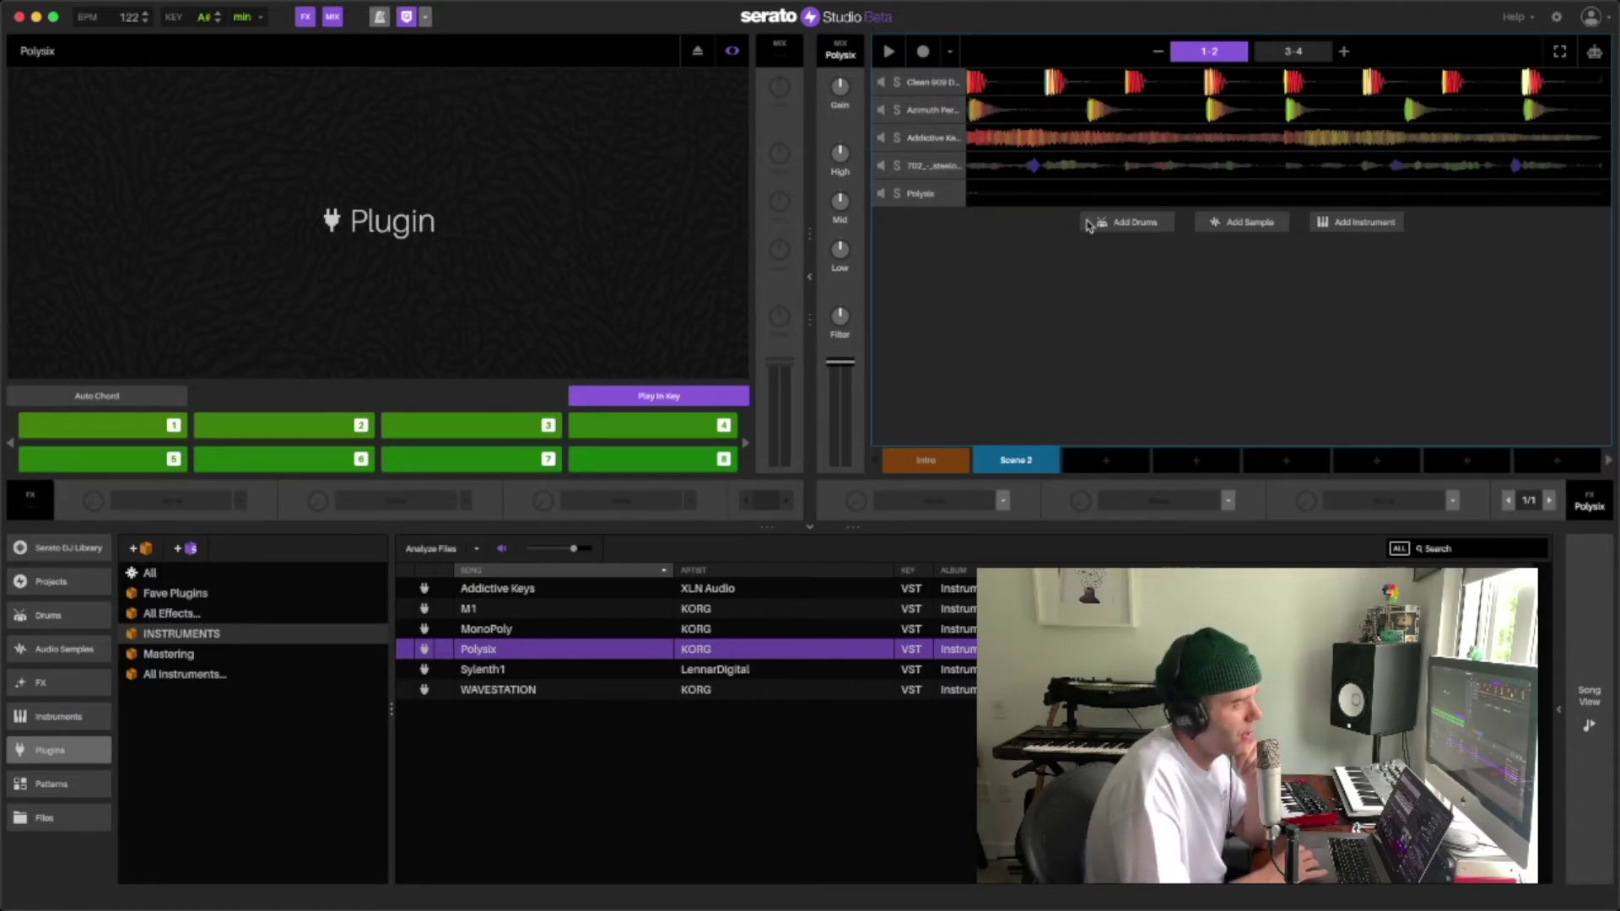
left_click(1239, 222)
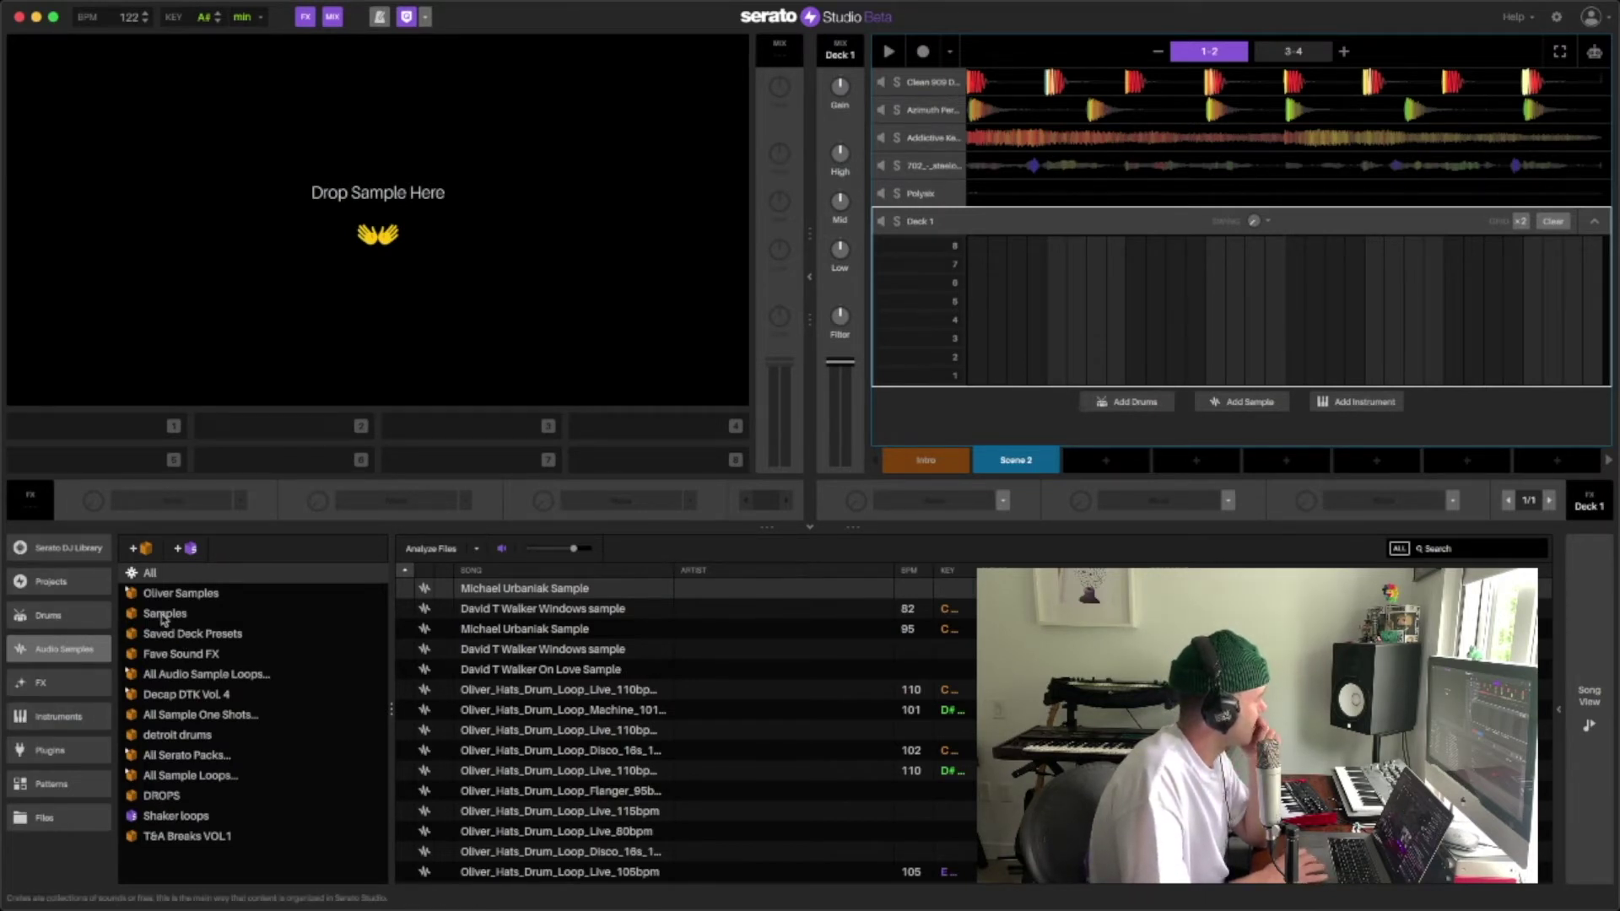
Browse the file folders for percussion material, collapsing the Samples and Samples and Drums folders.
left_click(66, 825)
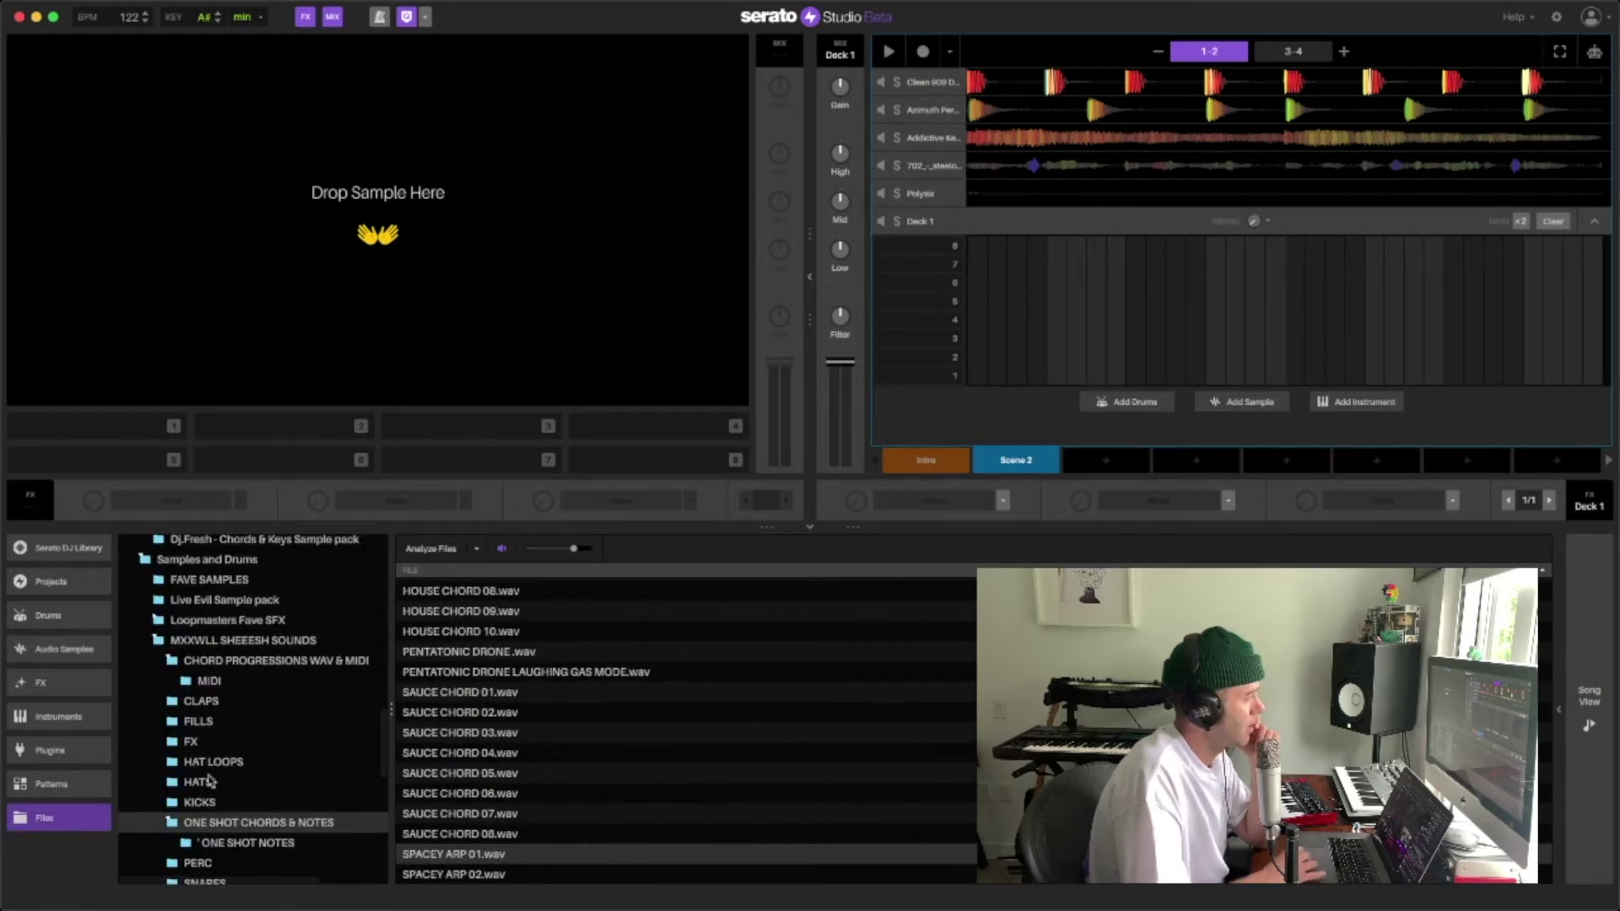
scroll(203, 685, "up", 4)
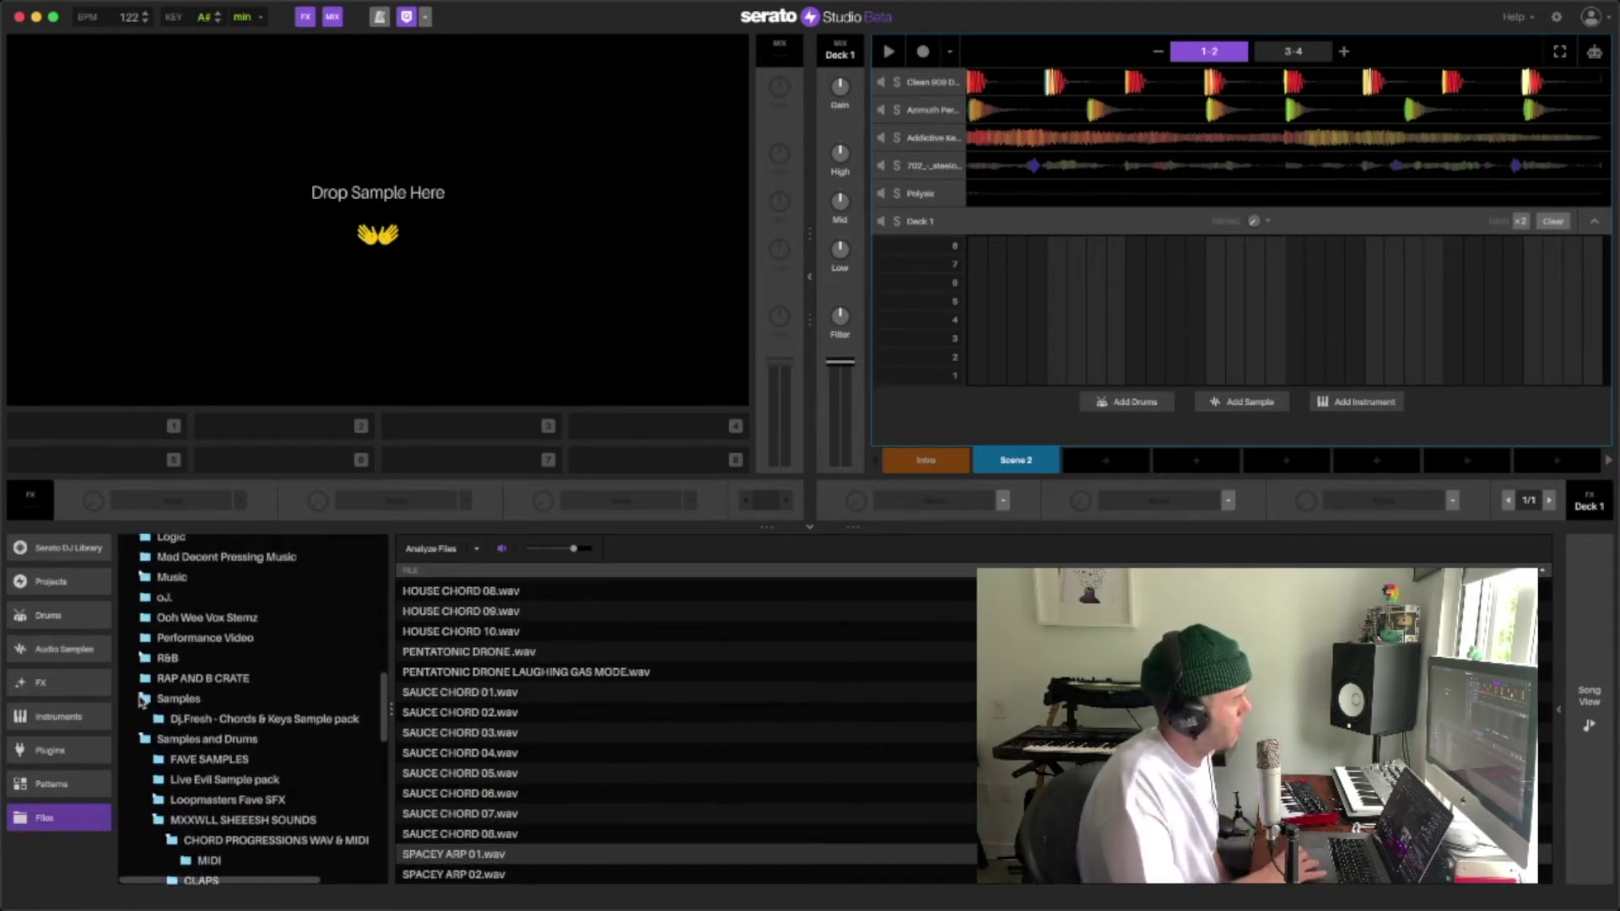
left_click(143, 700)
left_click(144, 722)
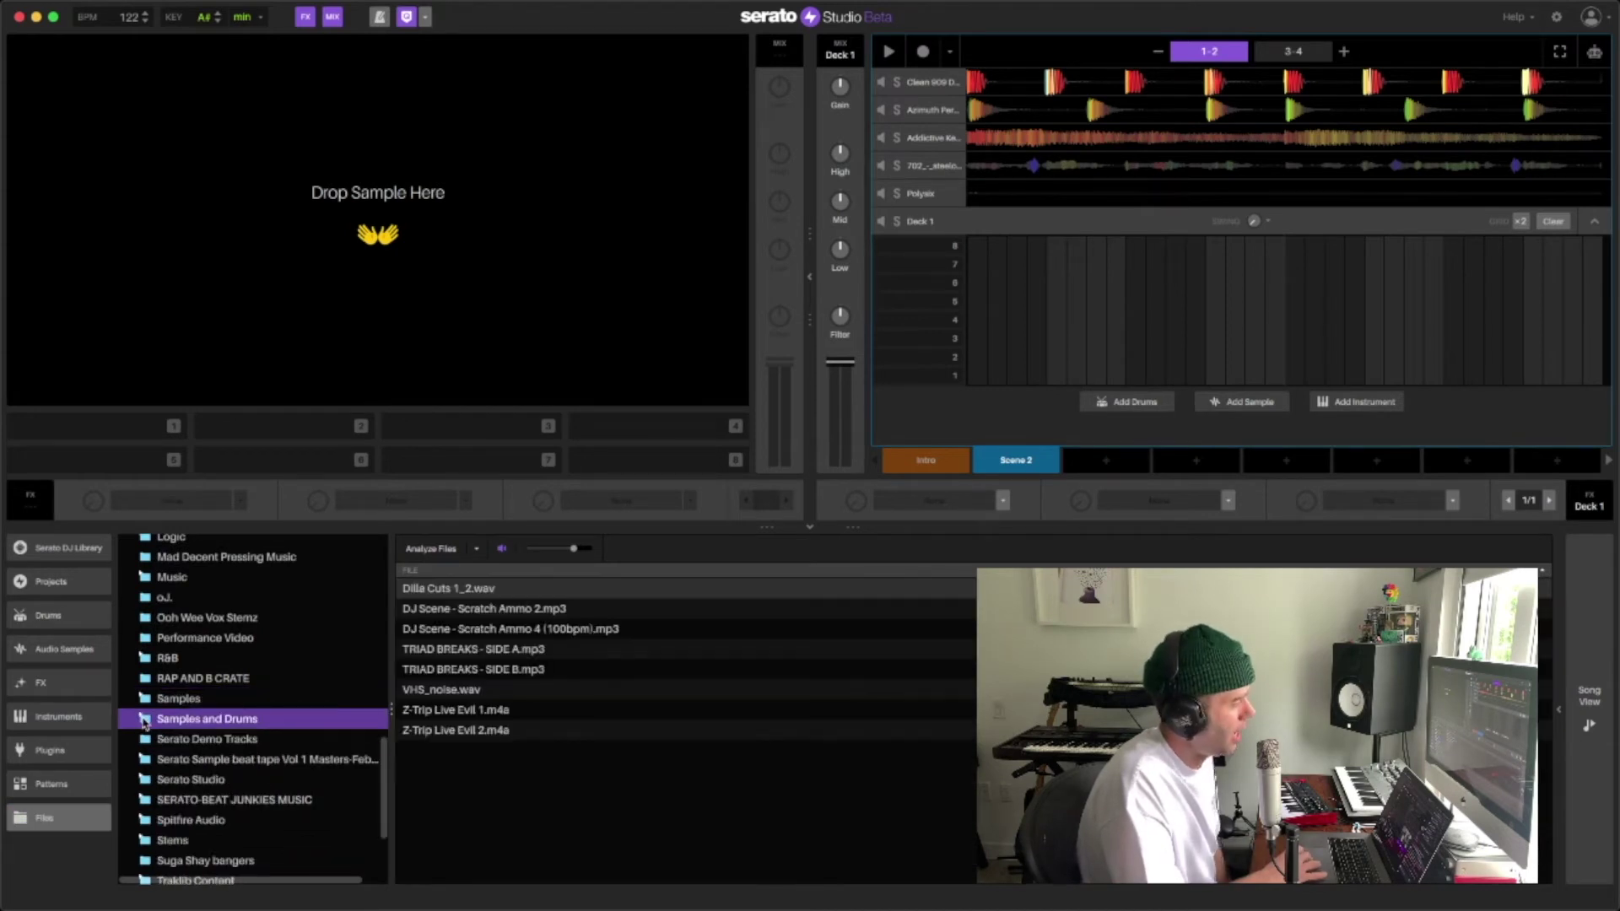
scroll(186, 727, "down", 5)
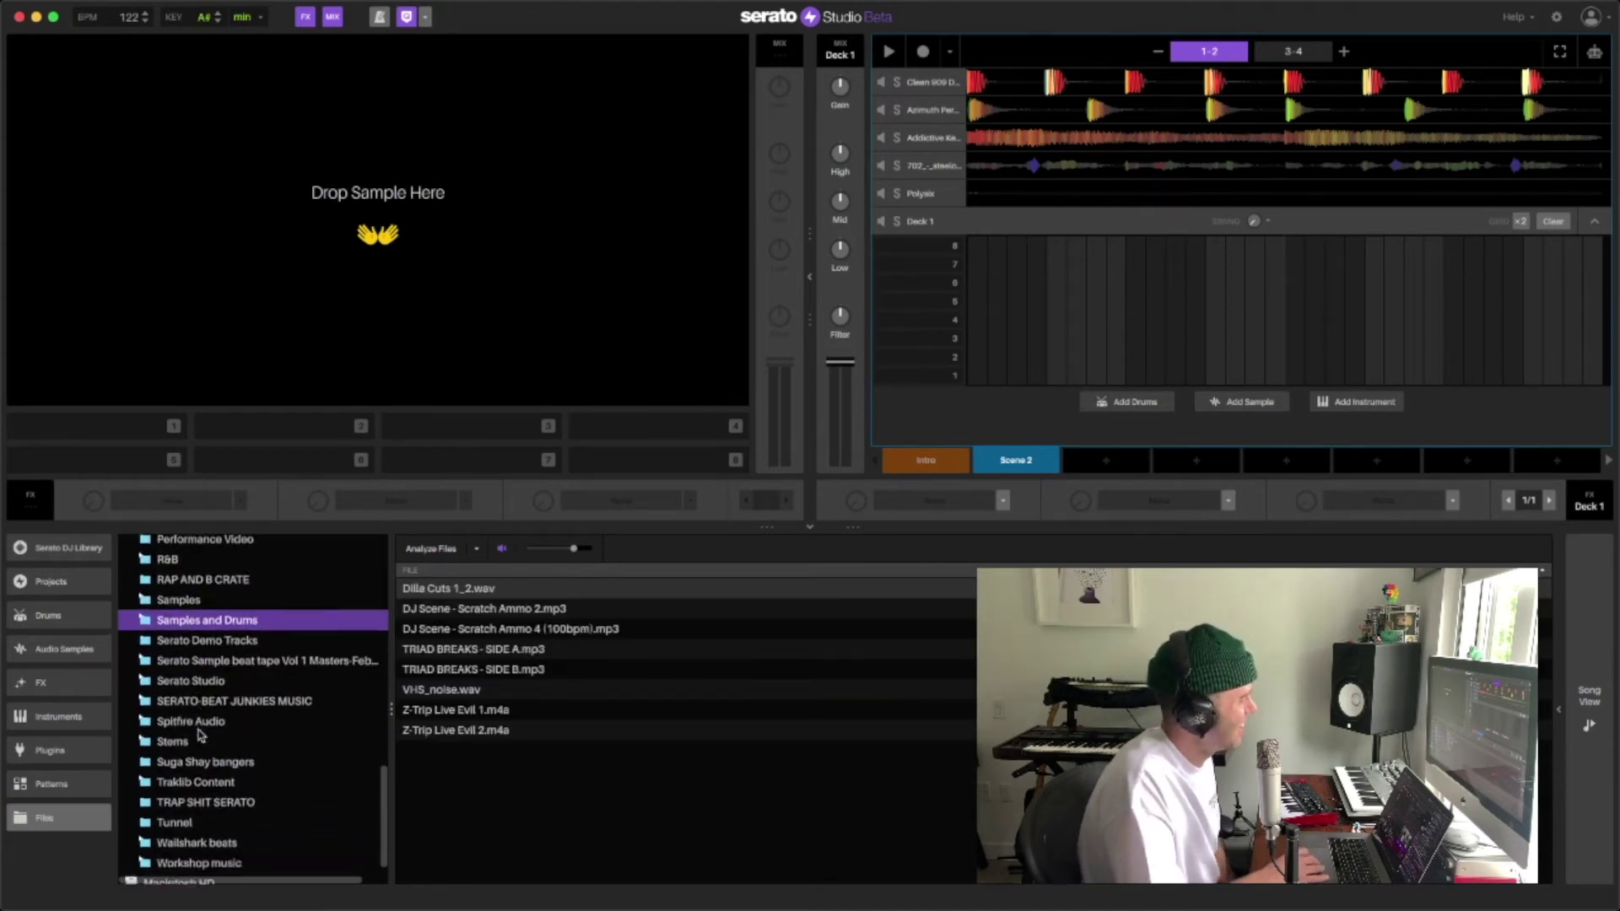
scroll(200, 733, "up", 10)
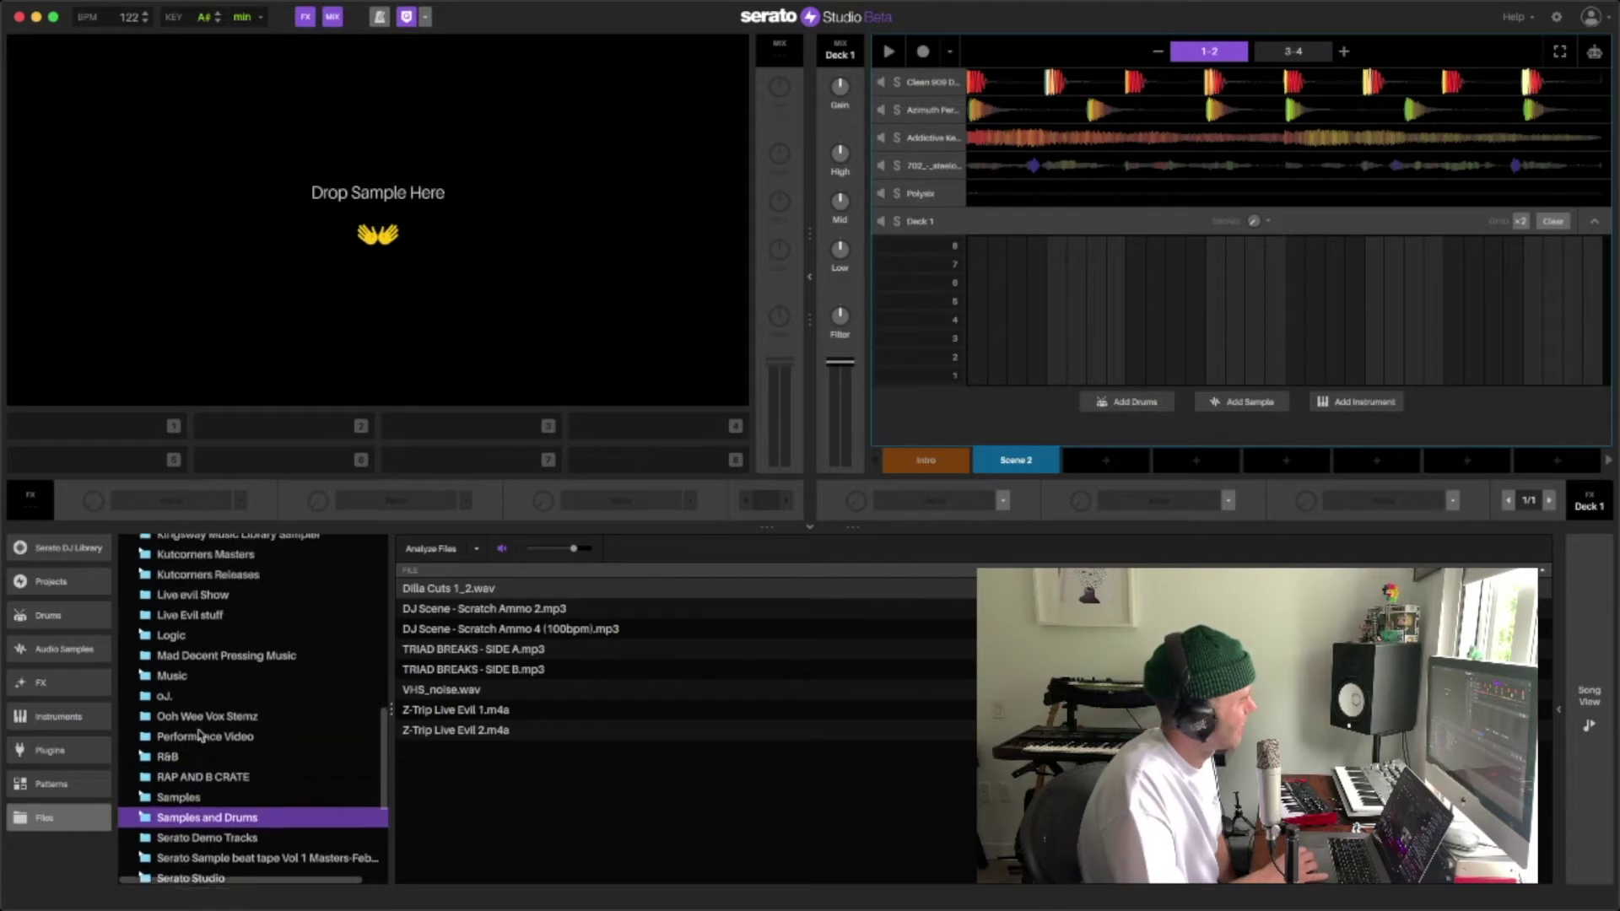
scroll(200, 733, "up", 6)
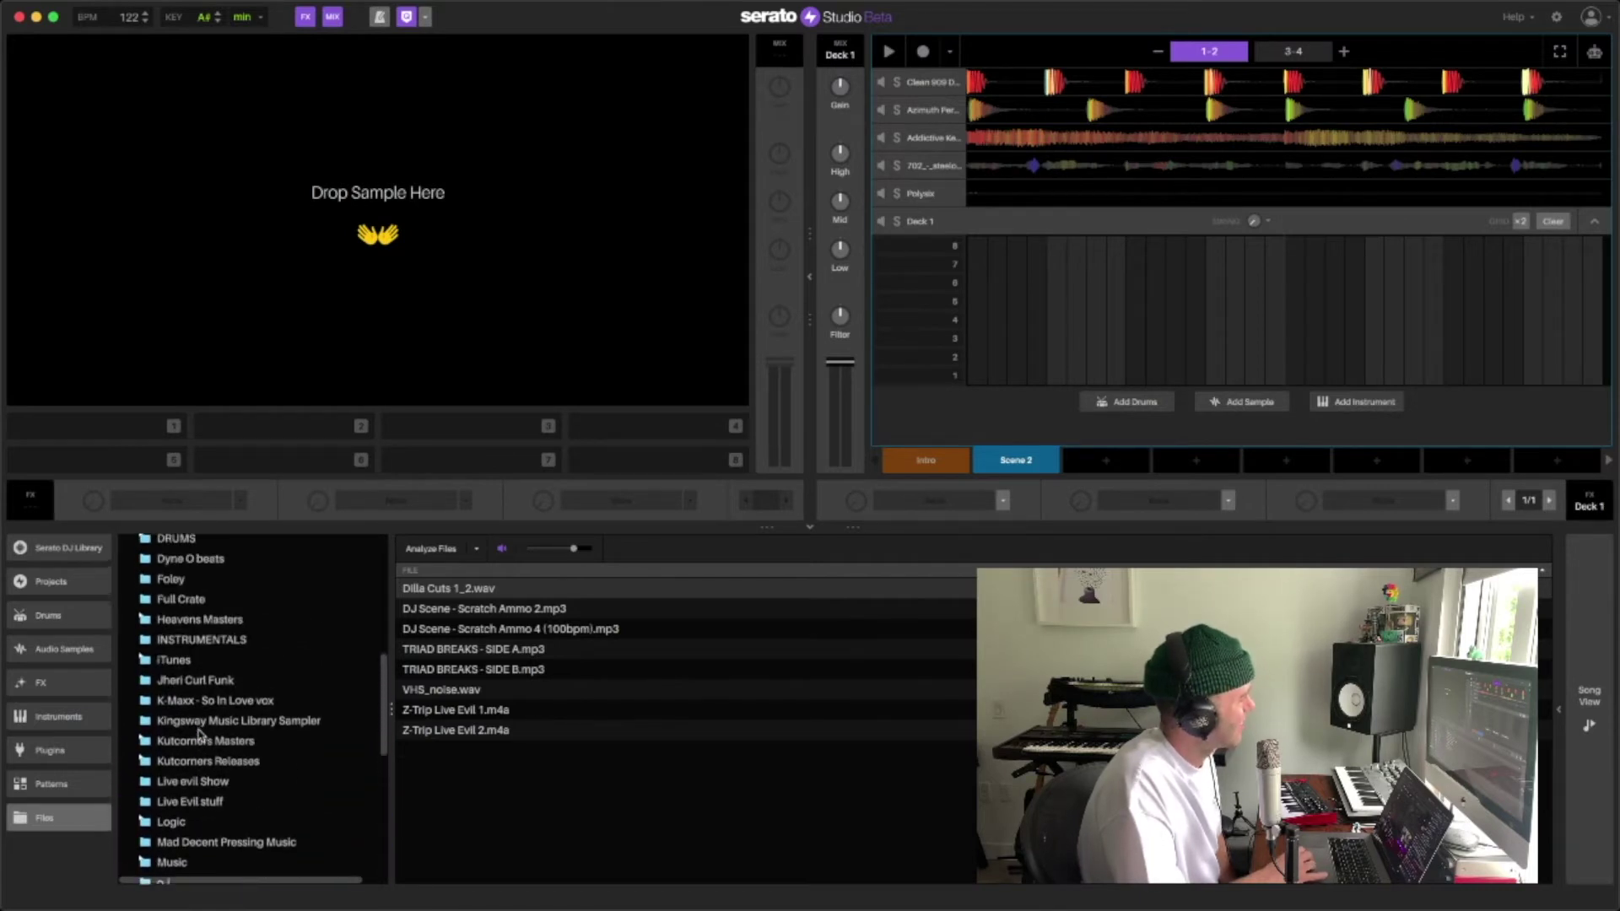
scroll(200, 736, "up", 2)
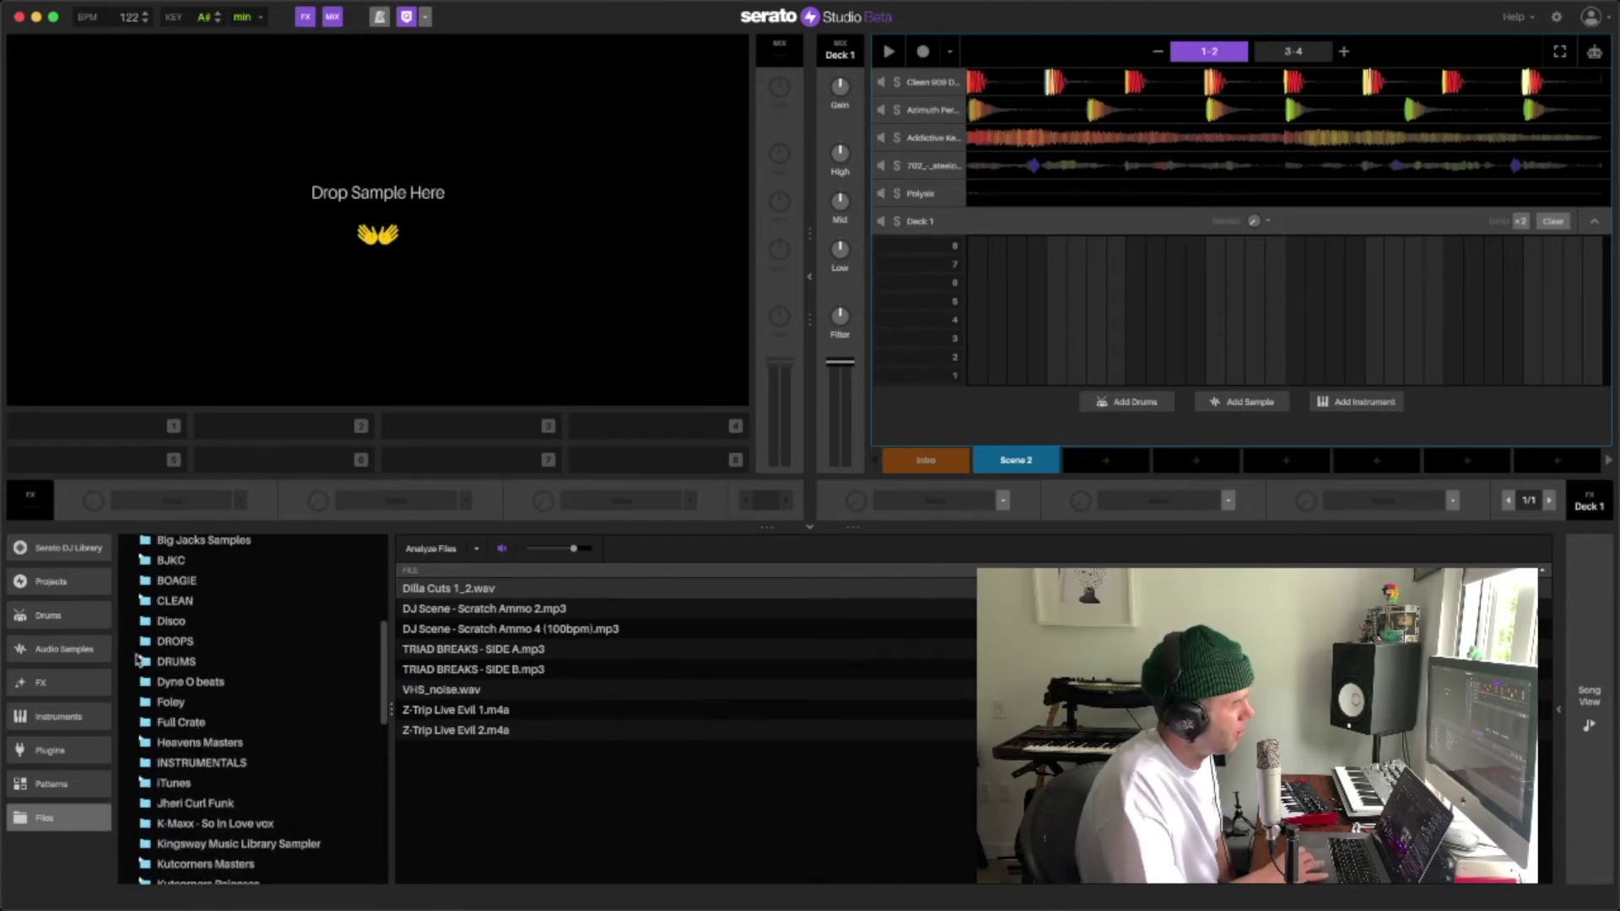
Expand the DRUMS folder and its =Prec Loops= subfolder and look through the percussion loop folders.
left_click(145, 661)
scroll(218, 707, "down", 3)
scroll(218, 715, "down", 5)
scroll(219, 716, "down", 3)
left_click(157, 768)
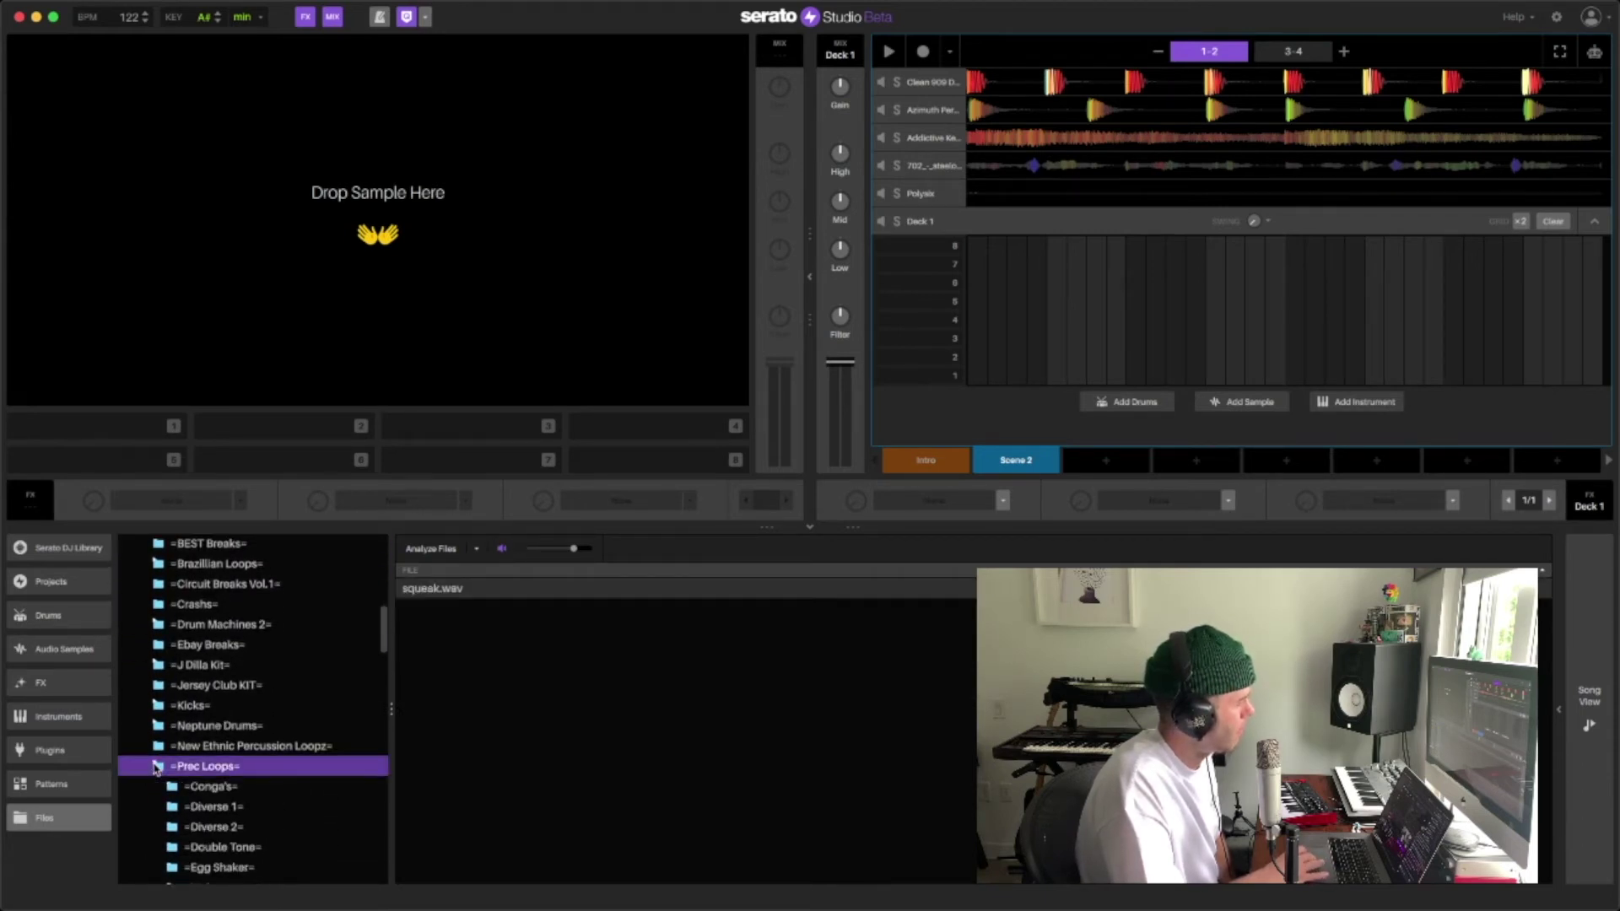
scroll(223, 771, "down", 7)
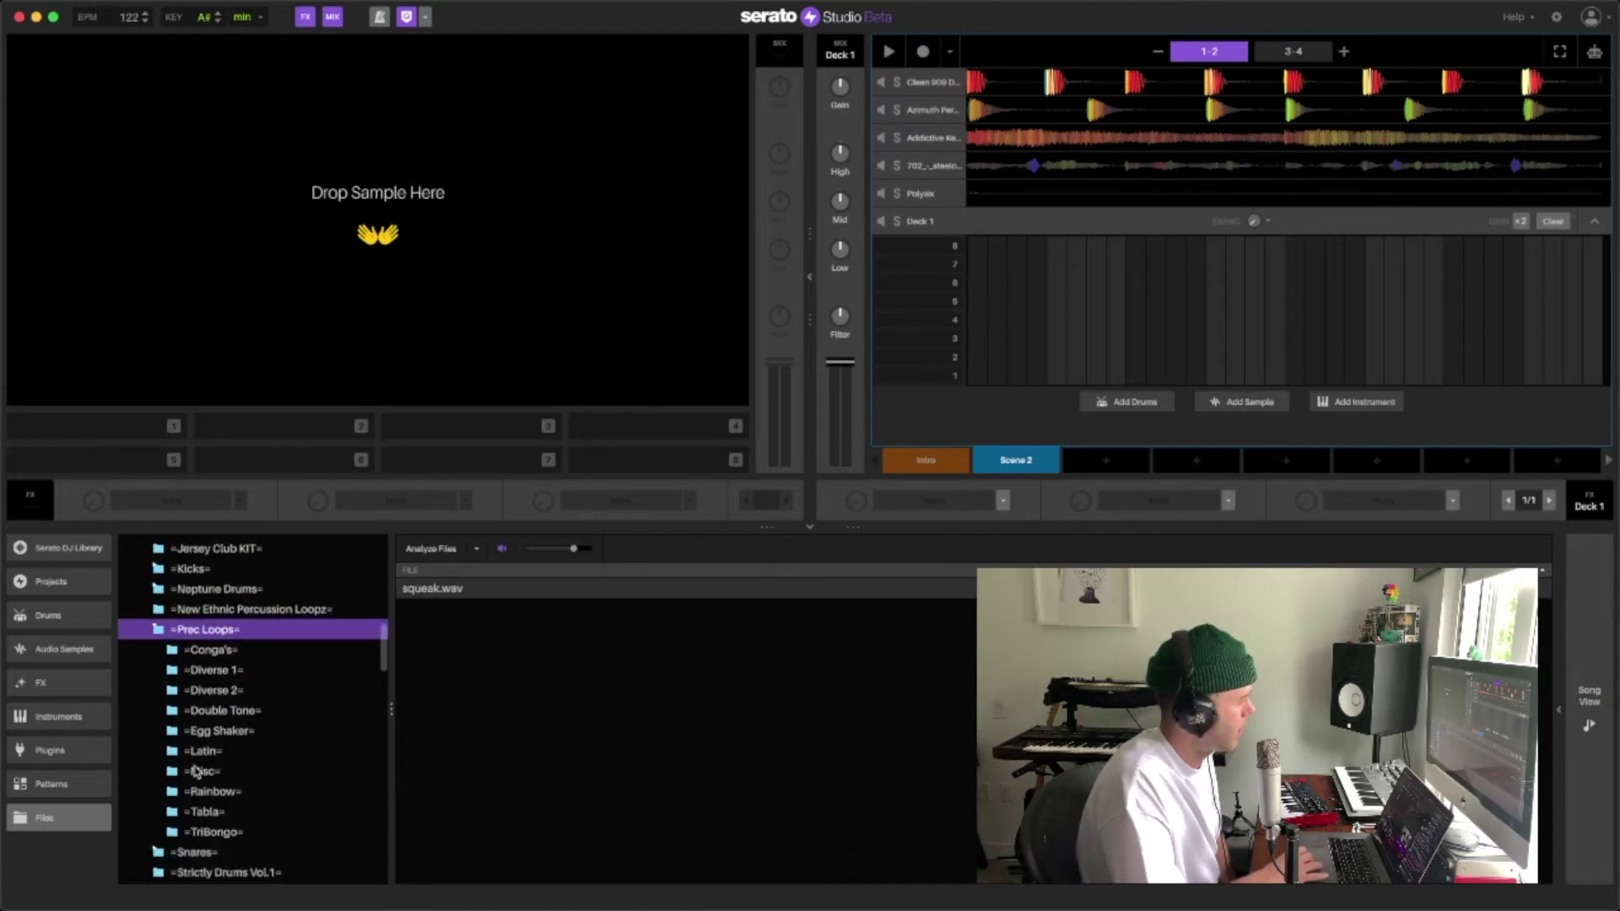
scroll(221, 736, "down", 2)
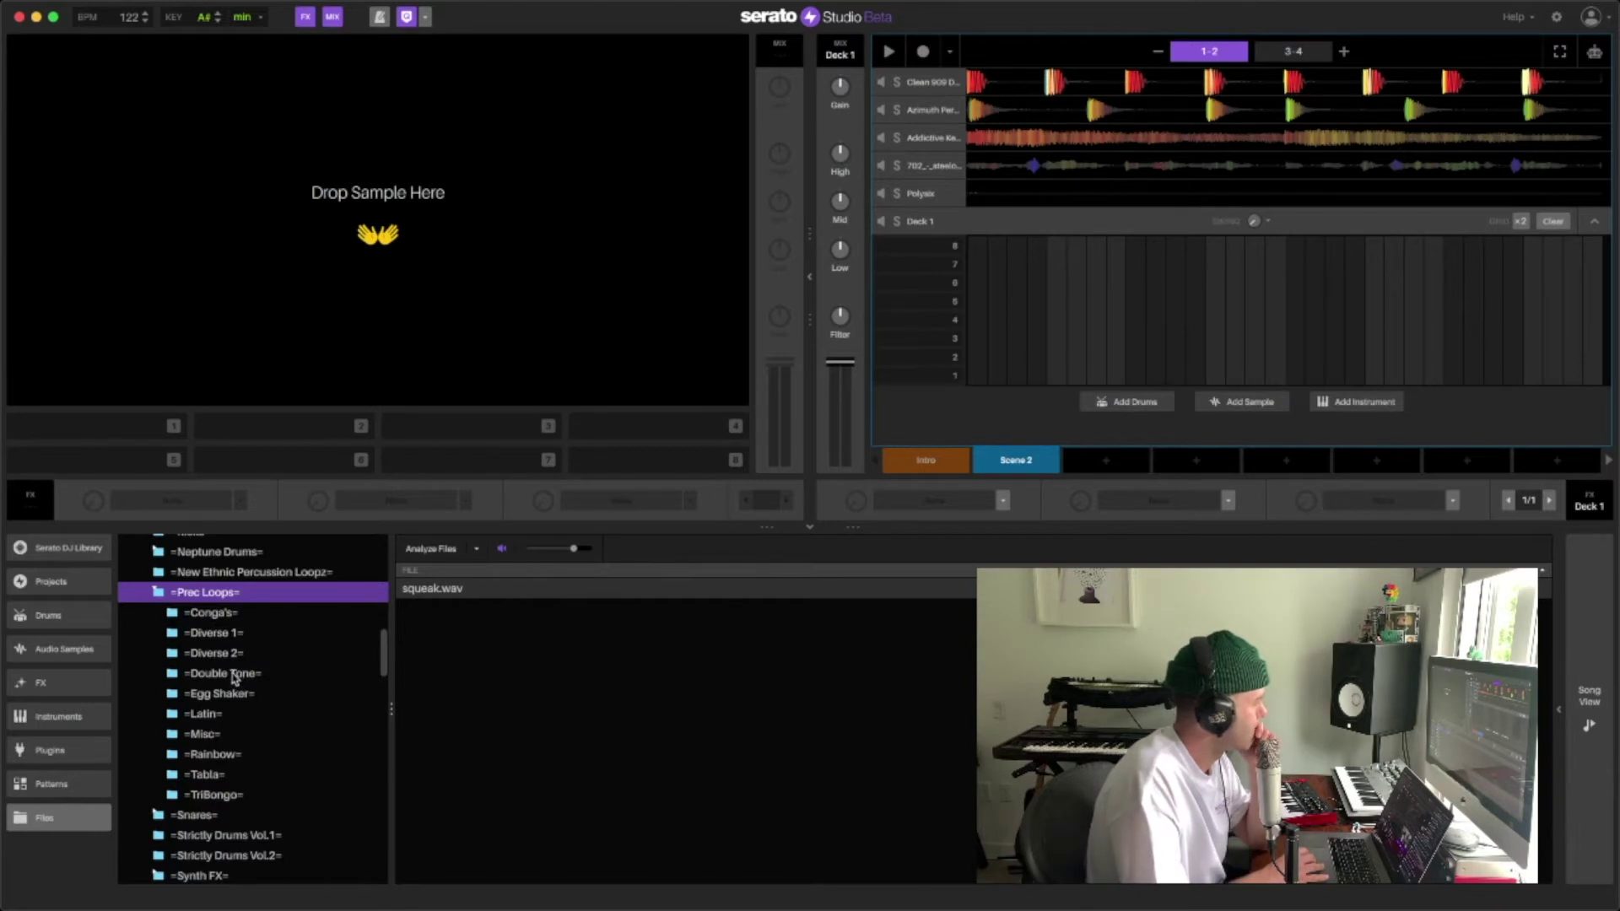
Open the =New Ethnic Percussion Loopz= folder and audition a Berimbau4 loop.
scroll(235, 679, "down", 2)
scroll(235, 679, "up", 4)
left_click(157, 621)
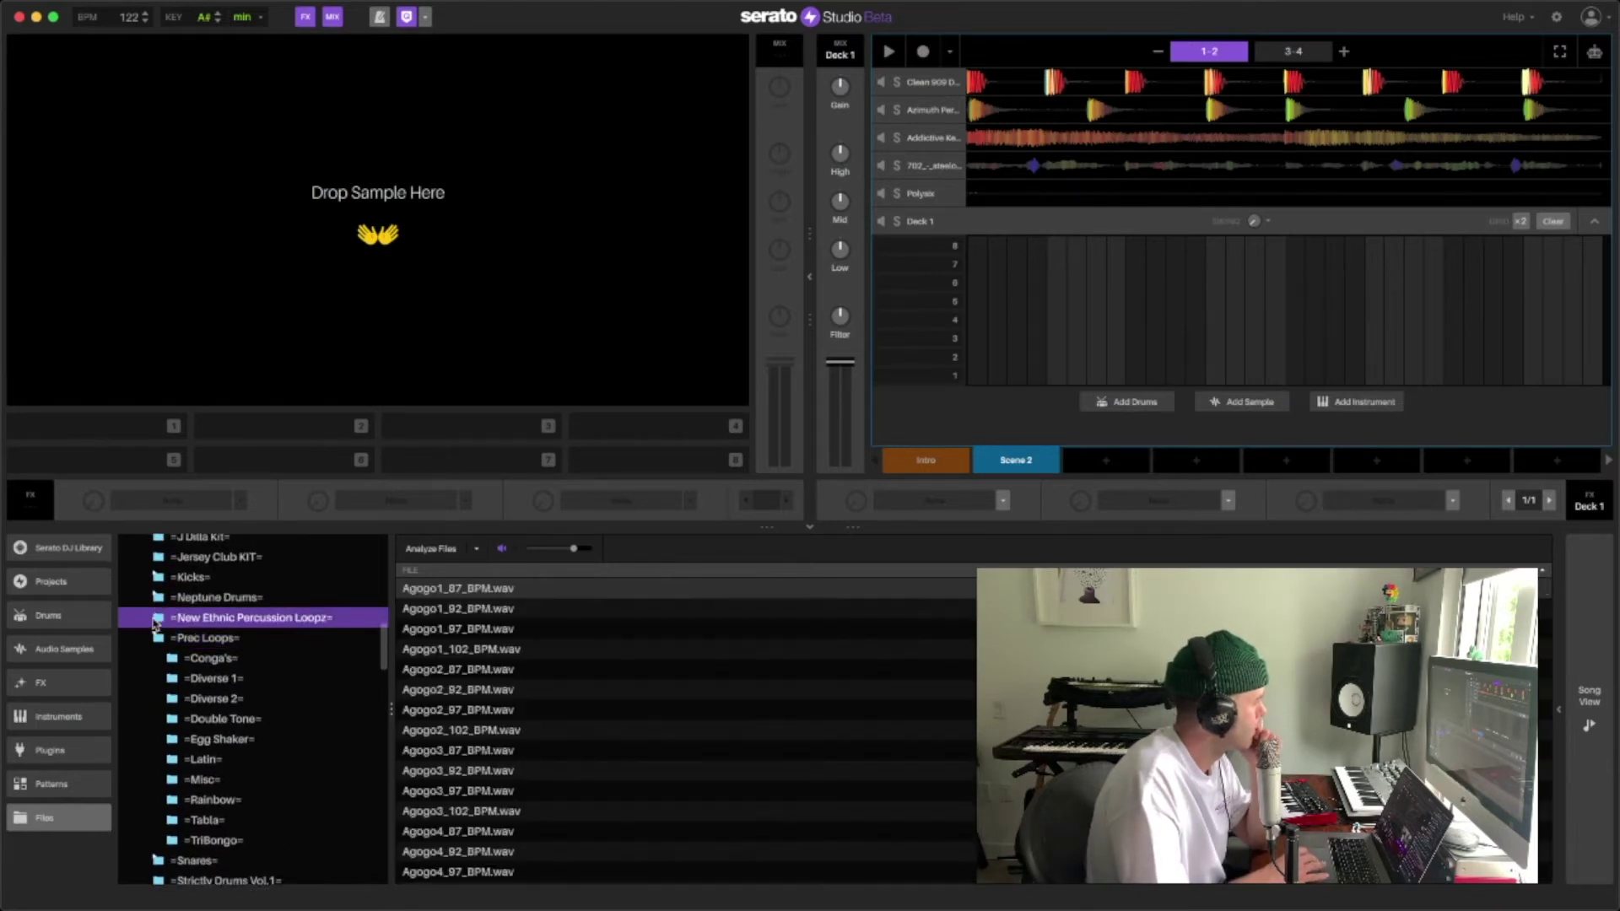
scroll(440, 694, "down", 12)
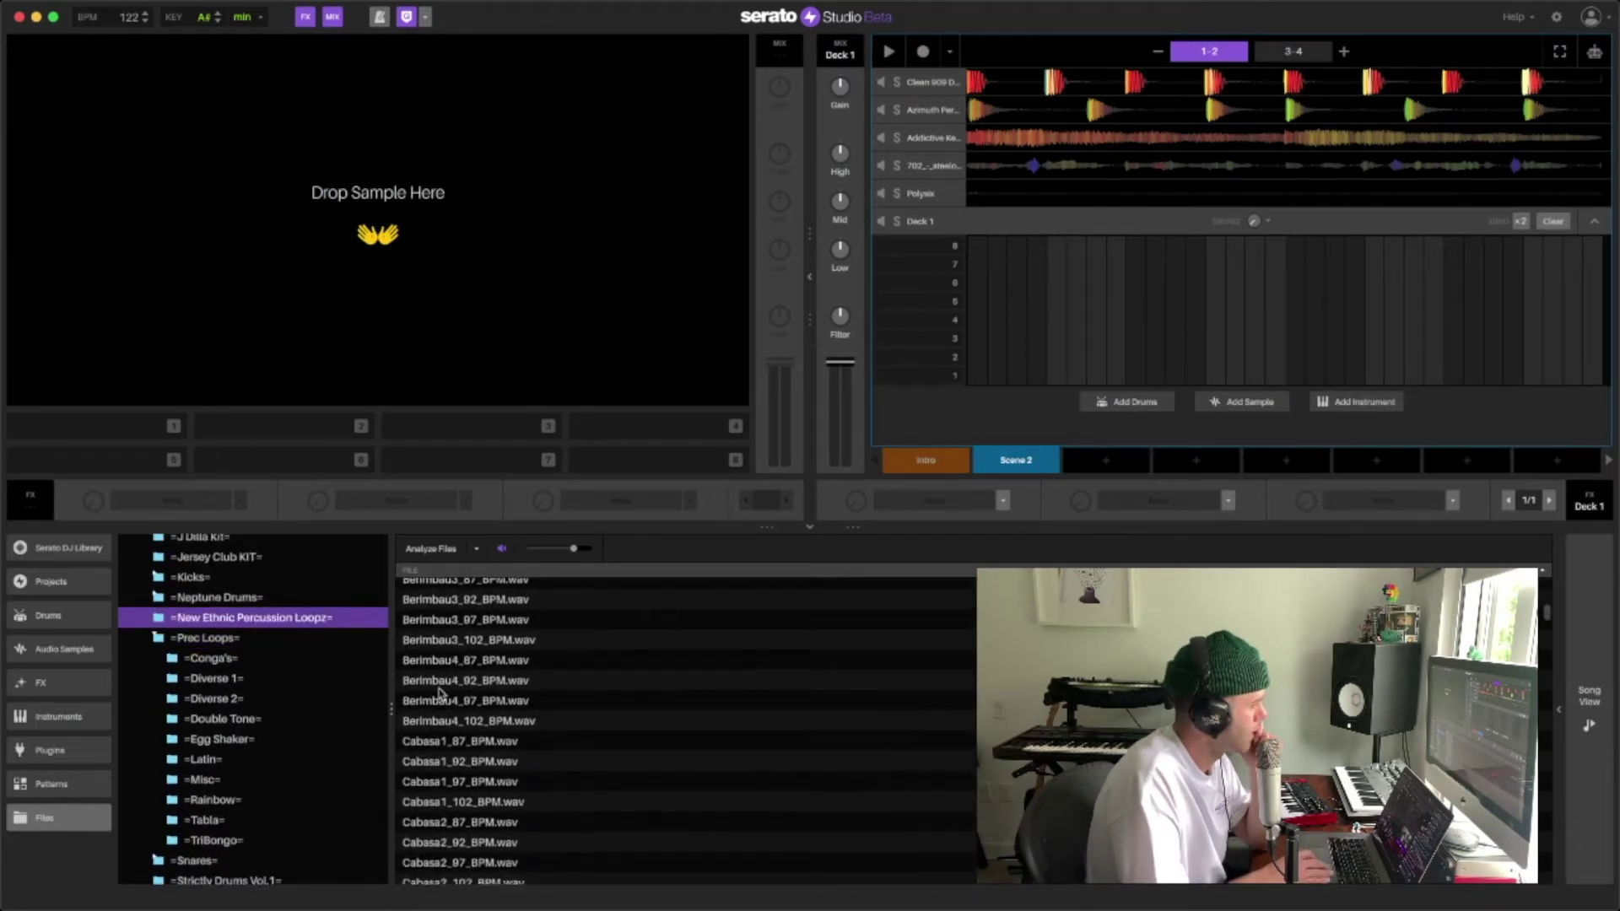
left_click(440, 693)
scroll(442, 709, "down", 8)
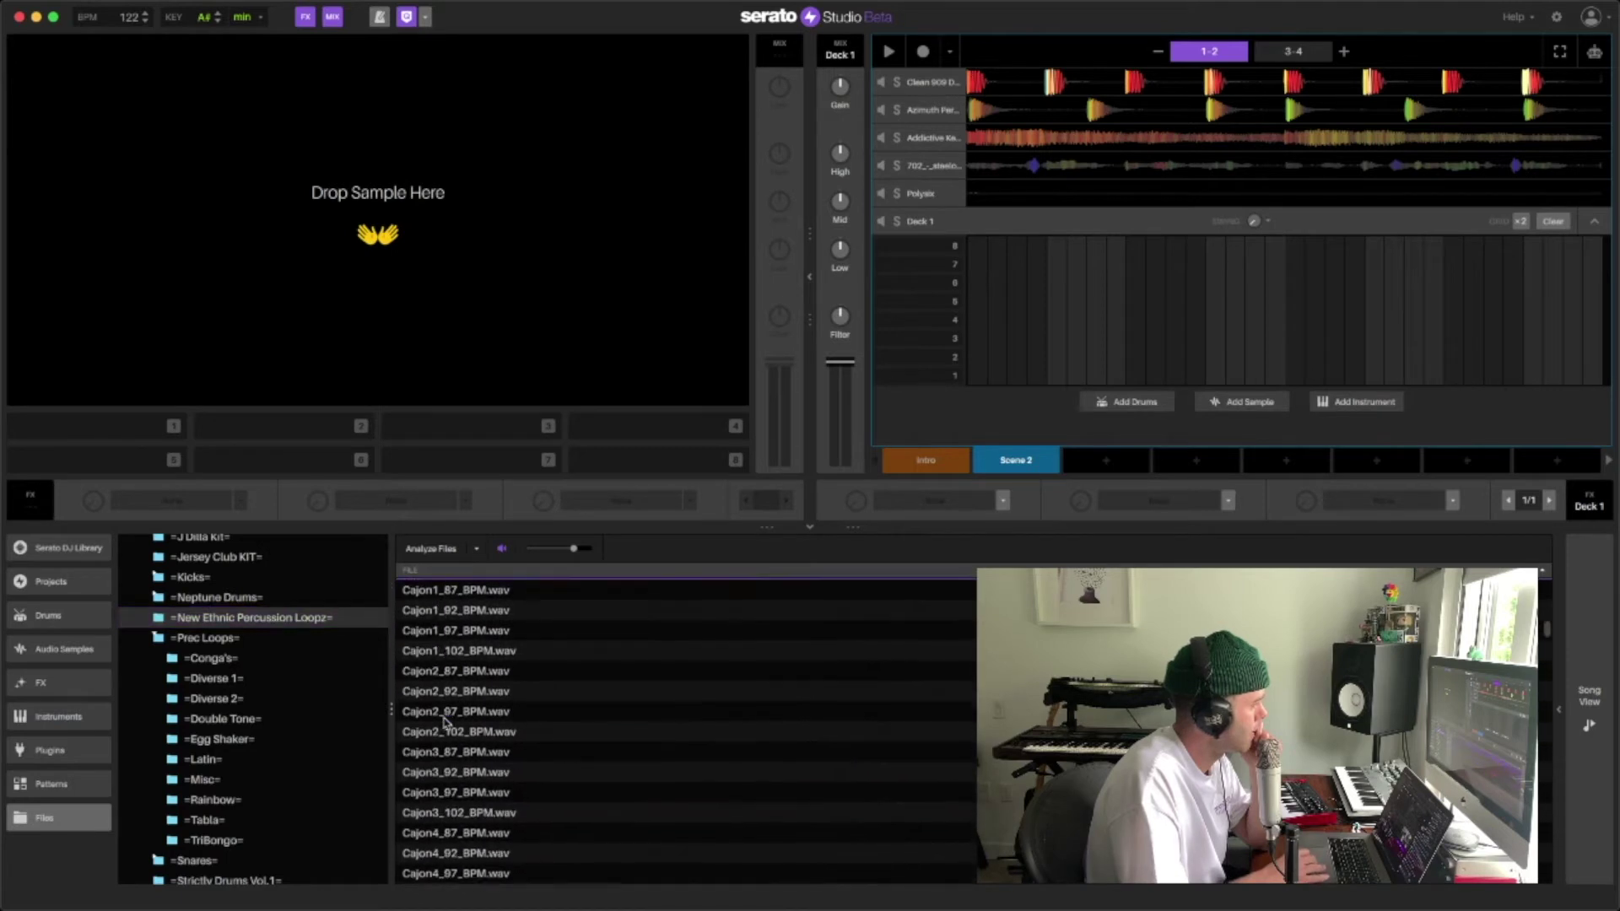
Audition several more percussion loops from the Cajon files onward and look through the rest of the folder.
scroll(446, 724, "down", 4)
left_click(446, 724)
scroll(445, 726, "down", 2)
scroll(447, 729, "up", 2)
scroll(445, 729, "down", 3)
left_click(445, 717)
scroll(446, 717, "down", 2)
left_click(445, 717)
scroll(445, 734, "down", 5)
left_click(445, 734)
scroll(446, 737, "down", 10)
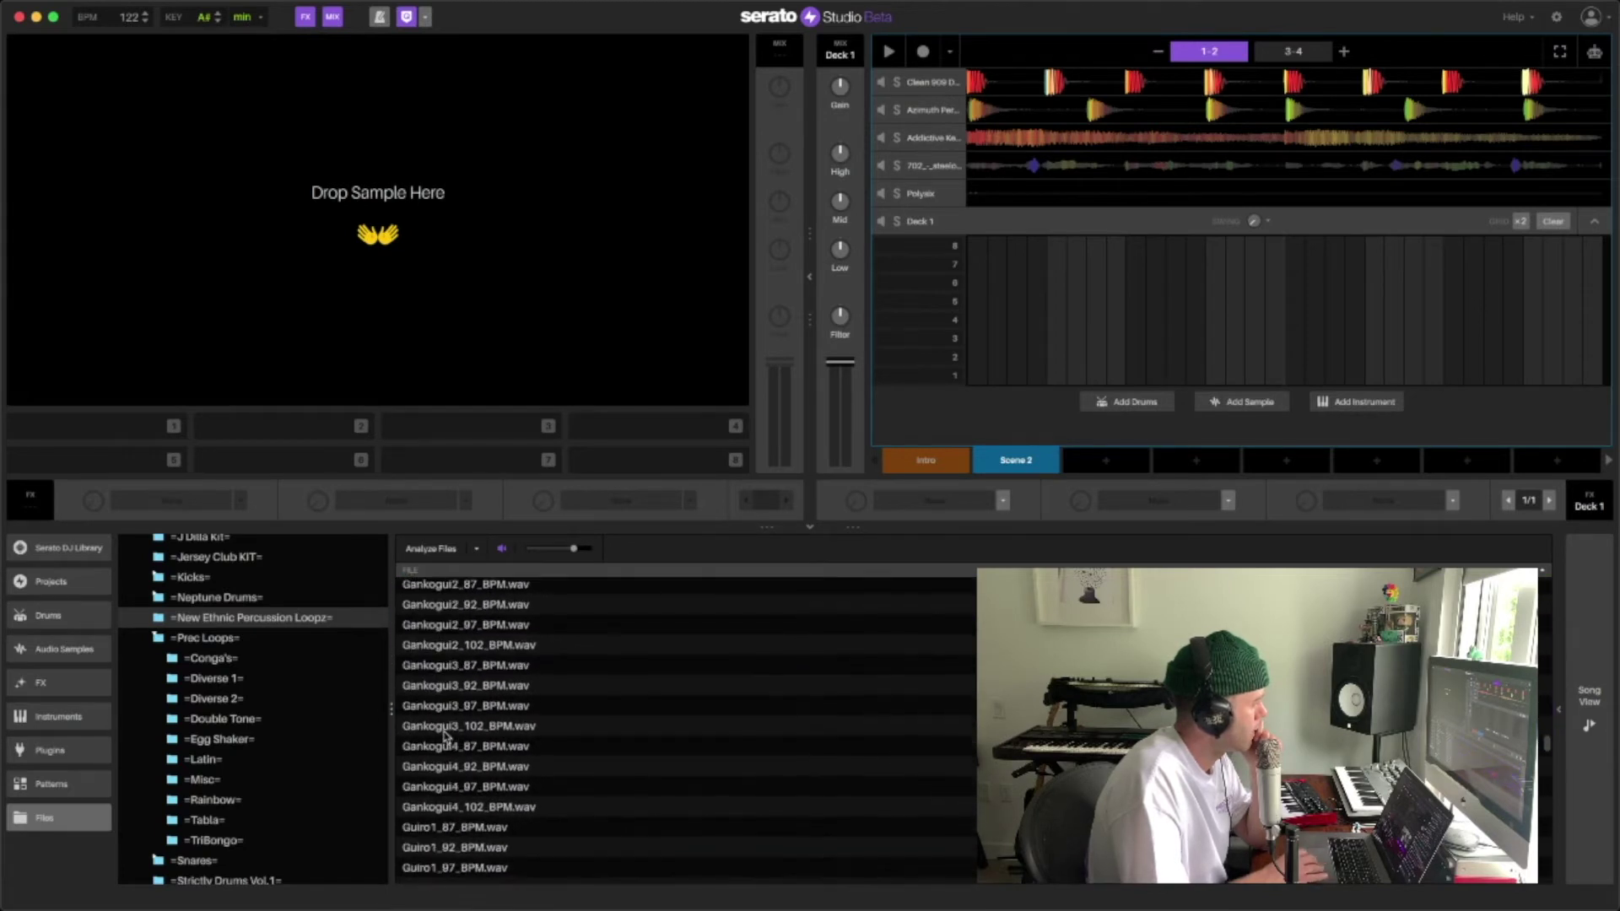
scroll(445, 736, "down", 8)
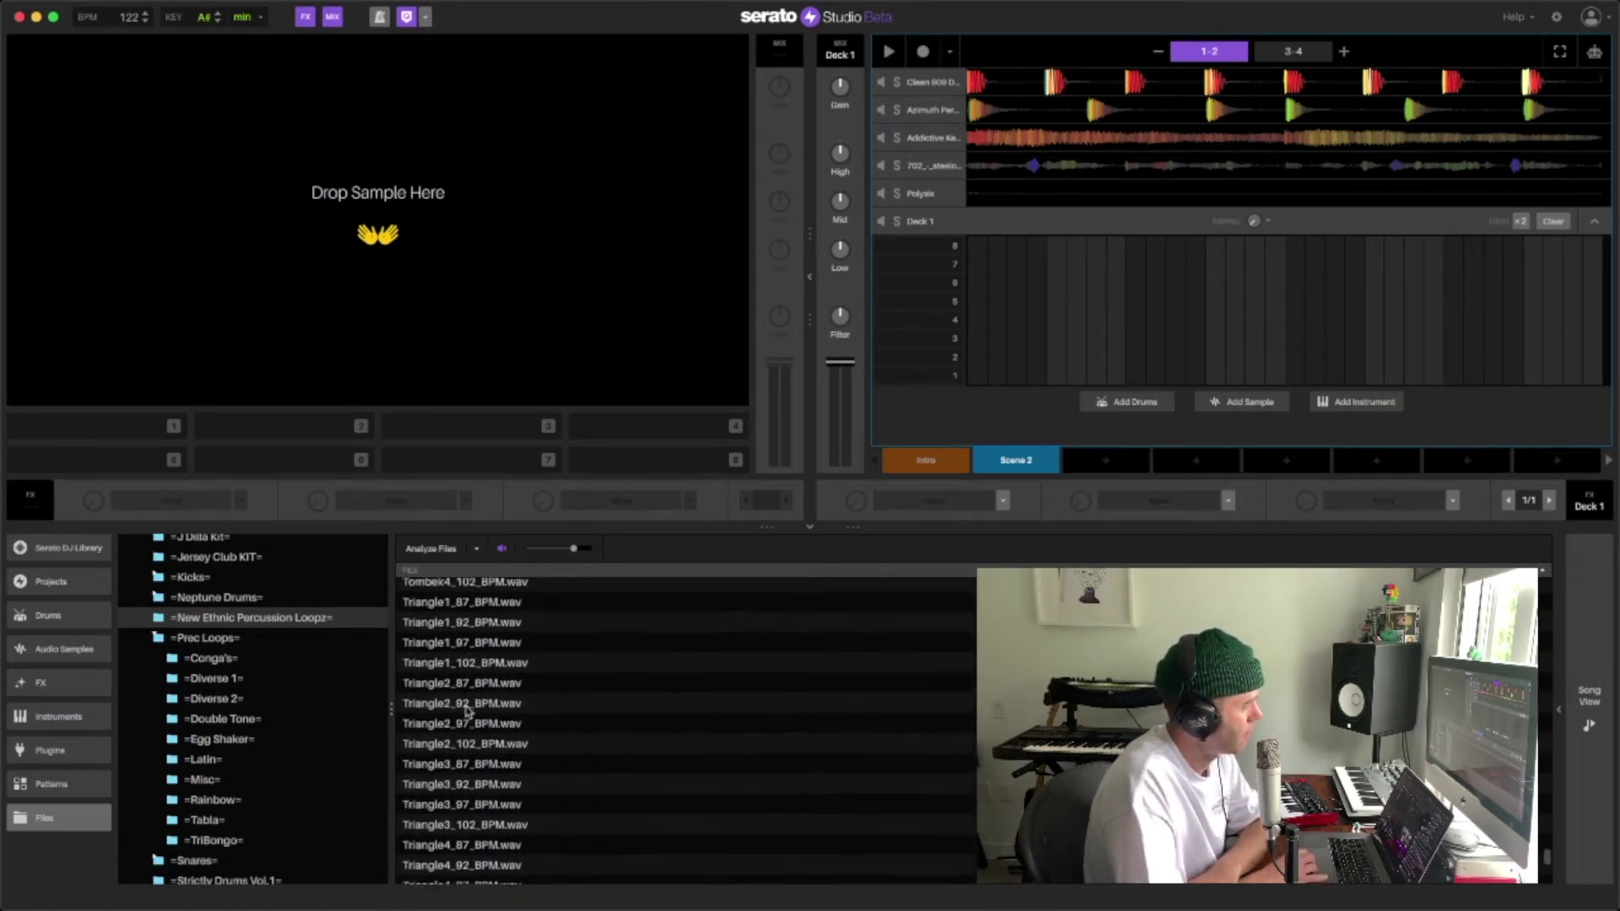
Go back up the percussion files and audition Cajon4_92_BPM.wav, Cabasa2_87_BPM.wav and an earlier loop.
scroll(466, 712, "up", 10)
scroll(467, 711, "up", 15)
scroll(466, 711, "up", 10)
left_click(467, 709)
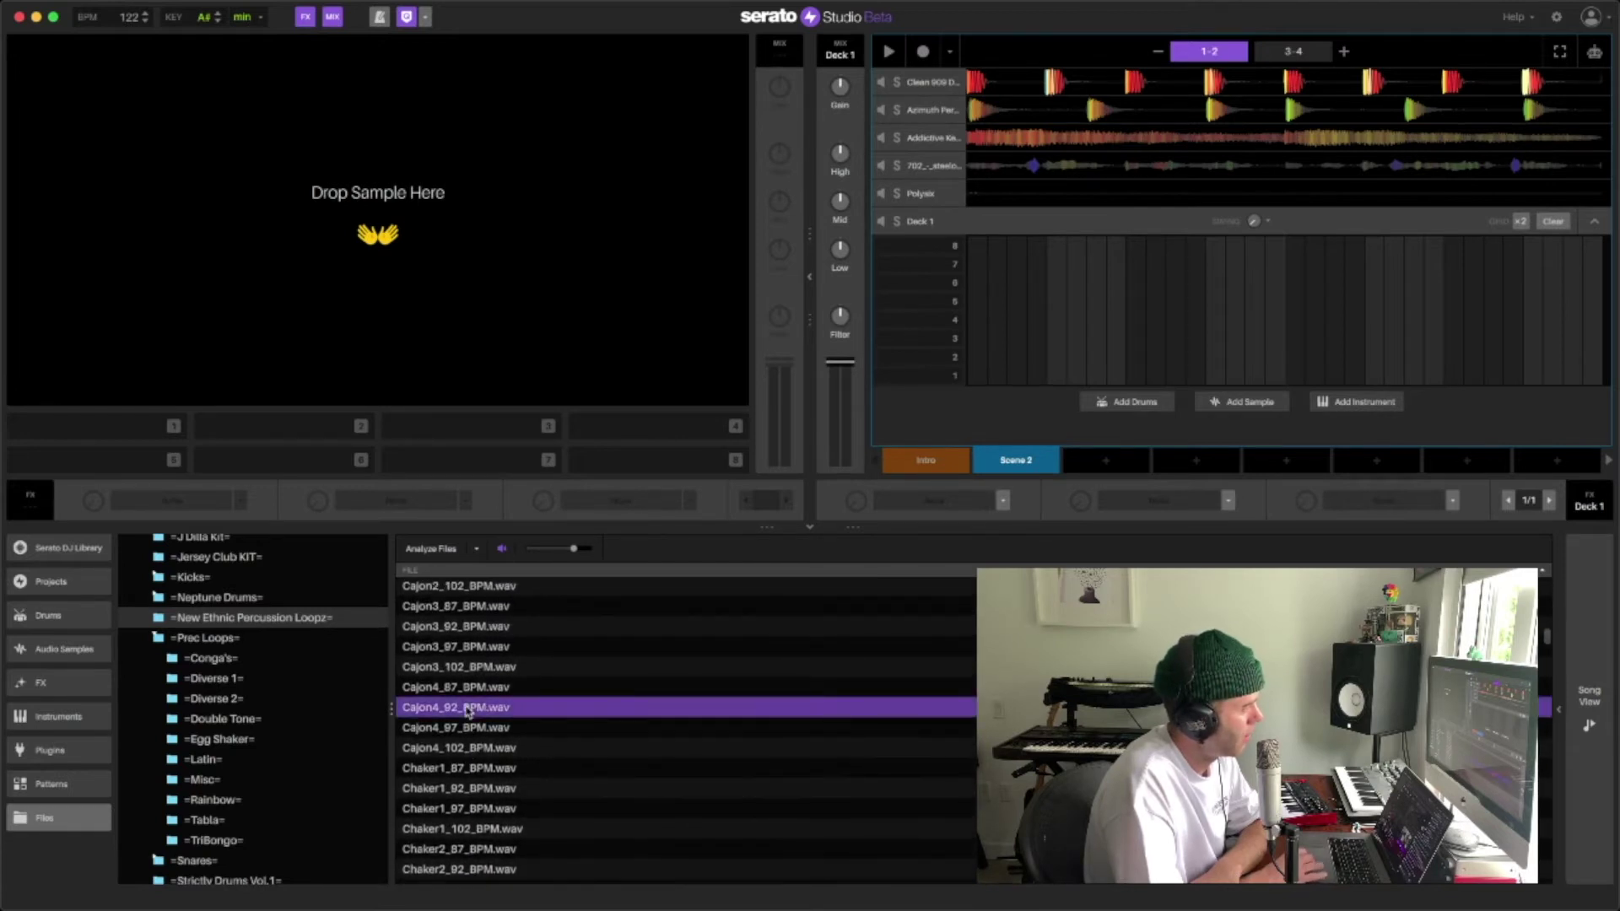
scroll(467, 711, "up", 5)
left_click(446, 652)
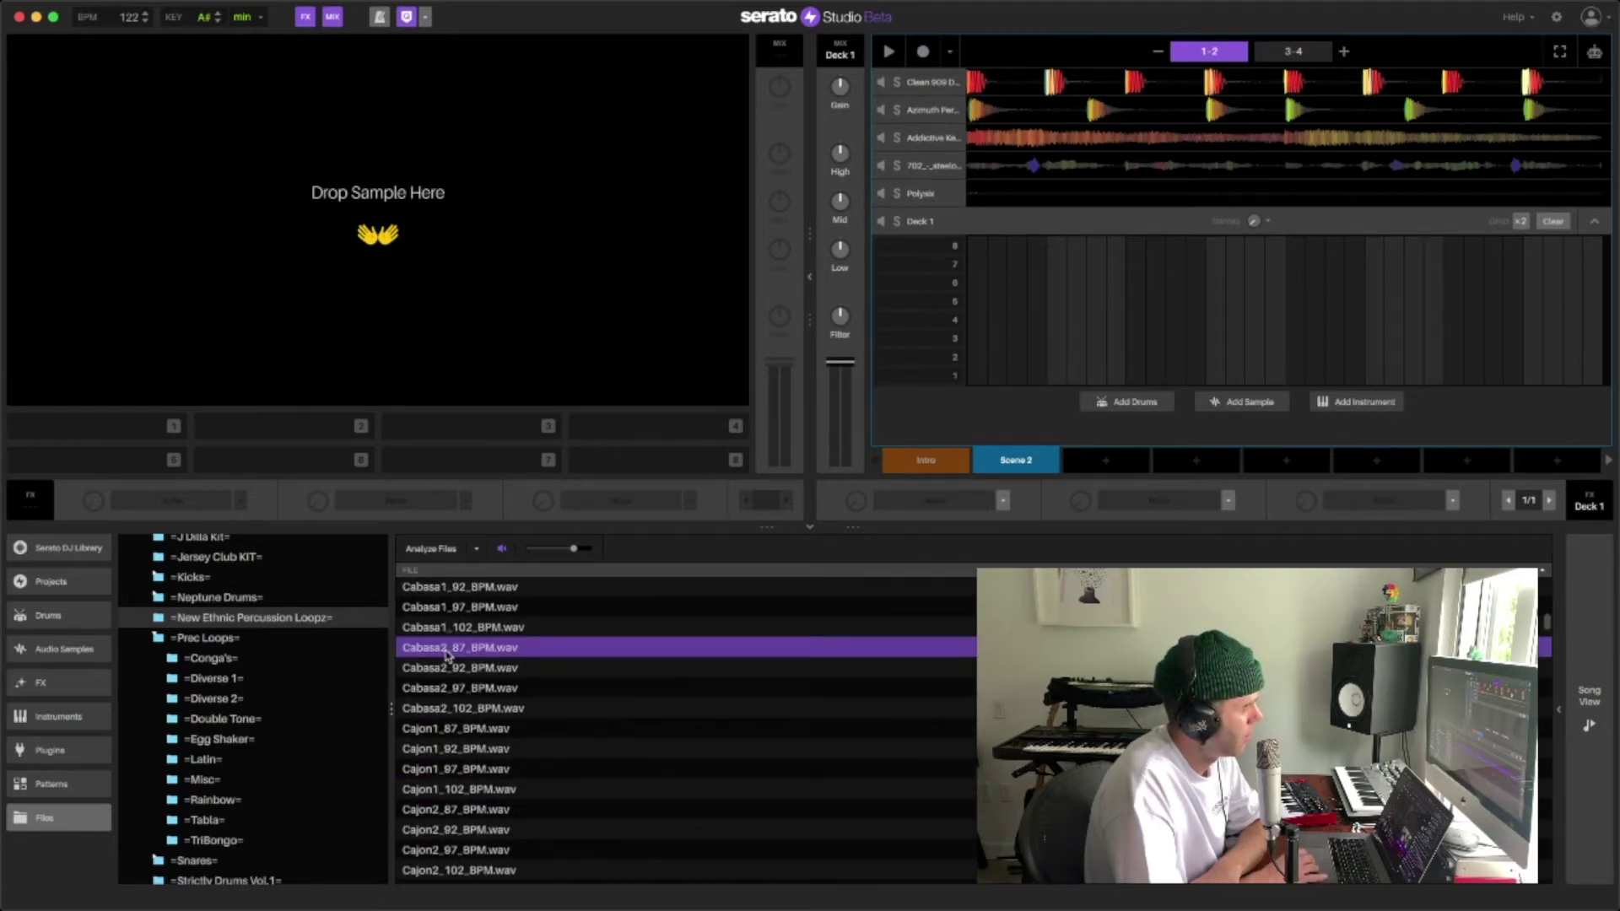
scroll(446, 654, "up", 3)
left_click(447, 652)
scroll(446, 654, "up", 5)
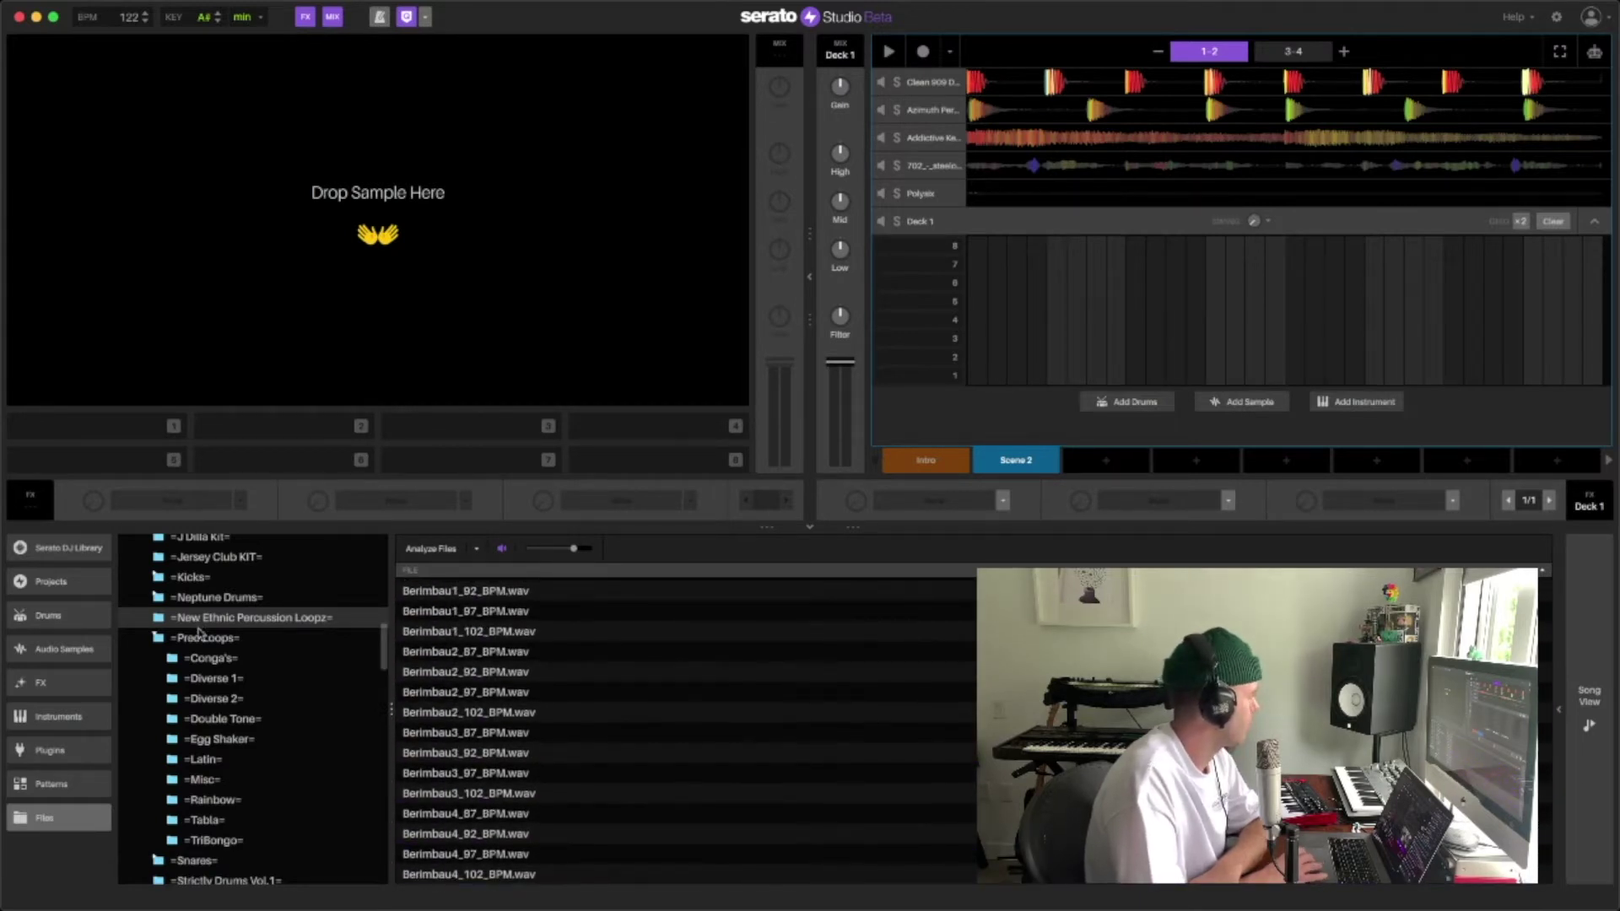
Switch from the file folders to the Audio Samples library and search it for "tambou".
scroll(249, 719, "down", 4)
scroll(250, 719, "down", 4)
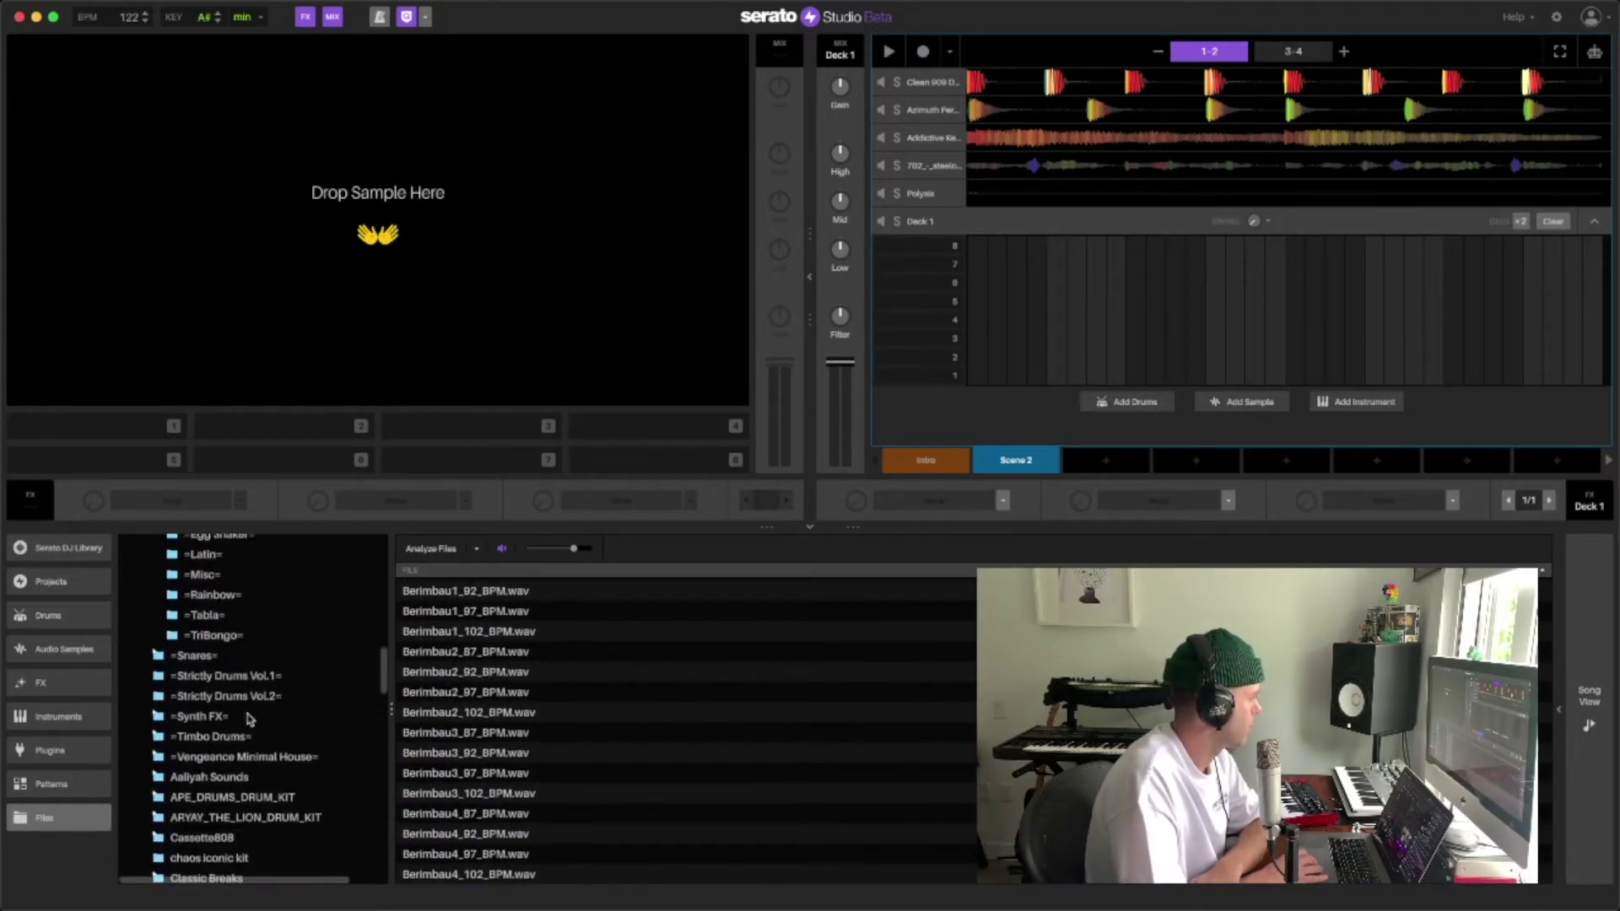
left_click(71, 652)
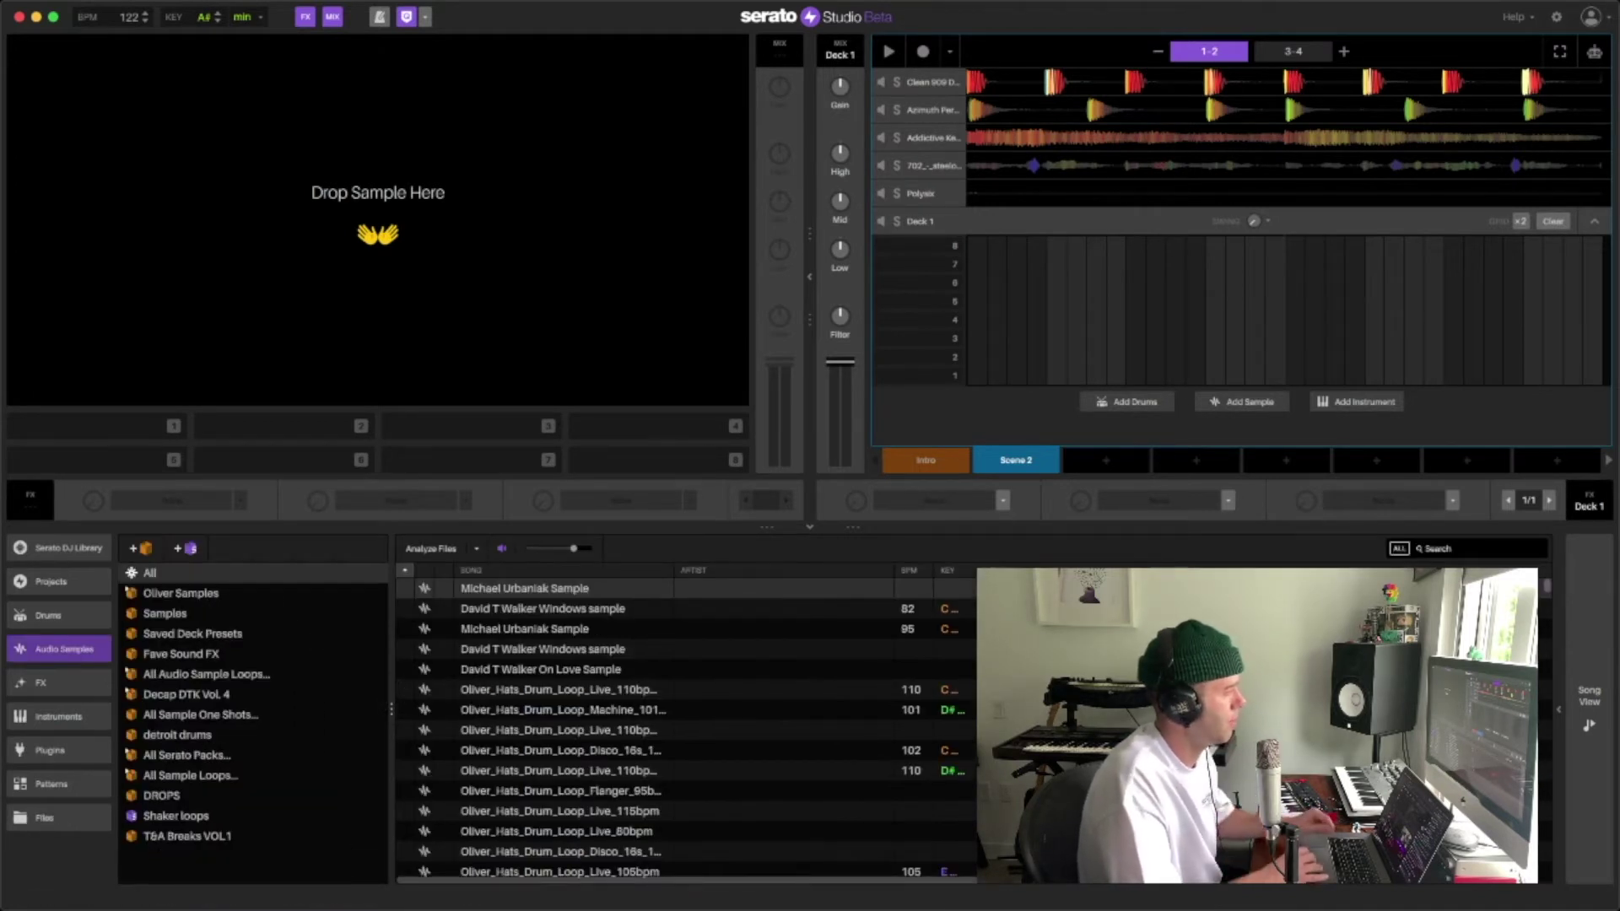
left_click(1466, 553)
type("tambou")
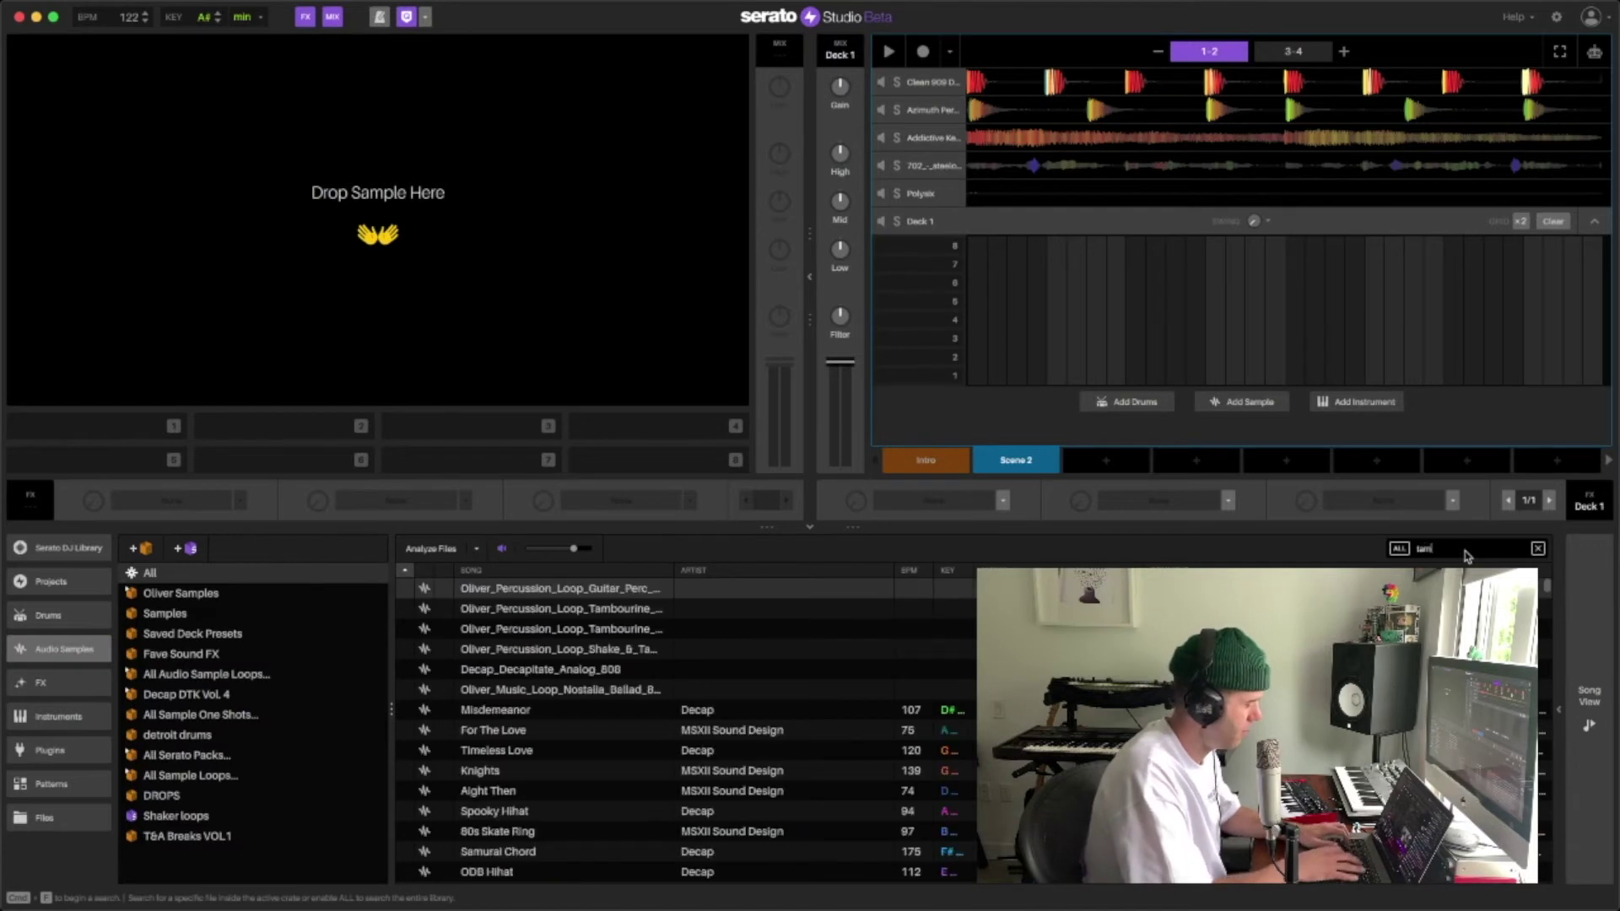
Audition Tambourine Loop, Tambourine Loop 2 and the two Oliver_Percussion_Loop_Tambourine samples.
left_click(558, 646)
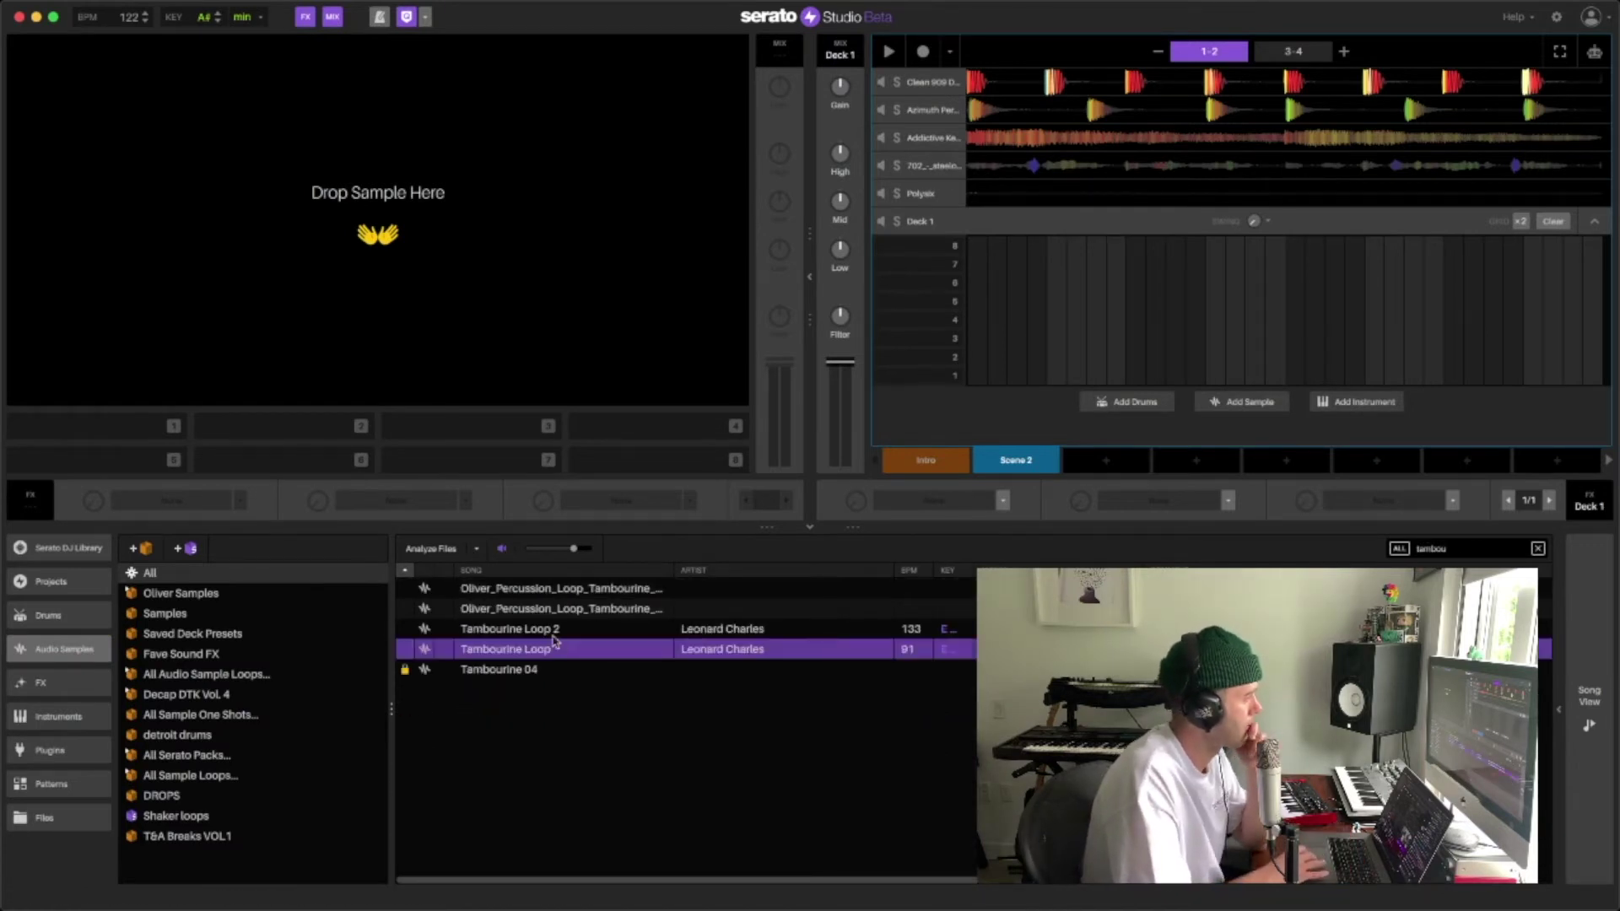
left_click(540, 633)
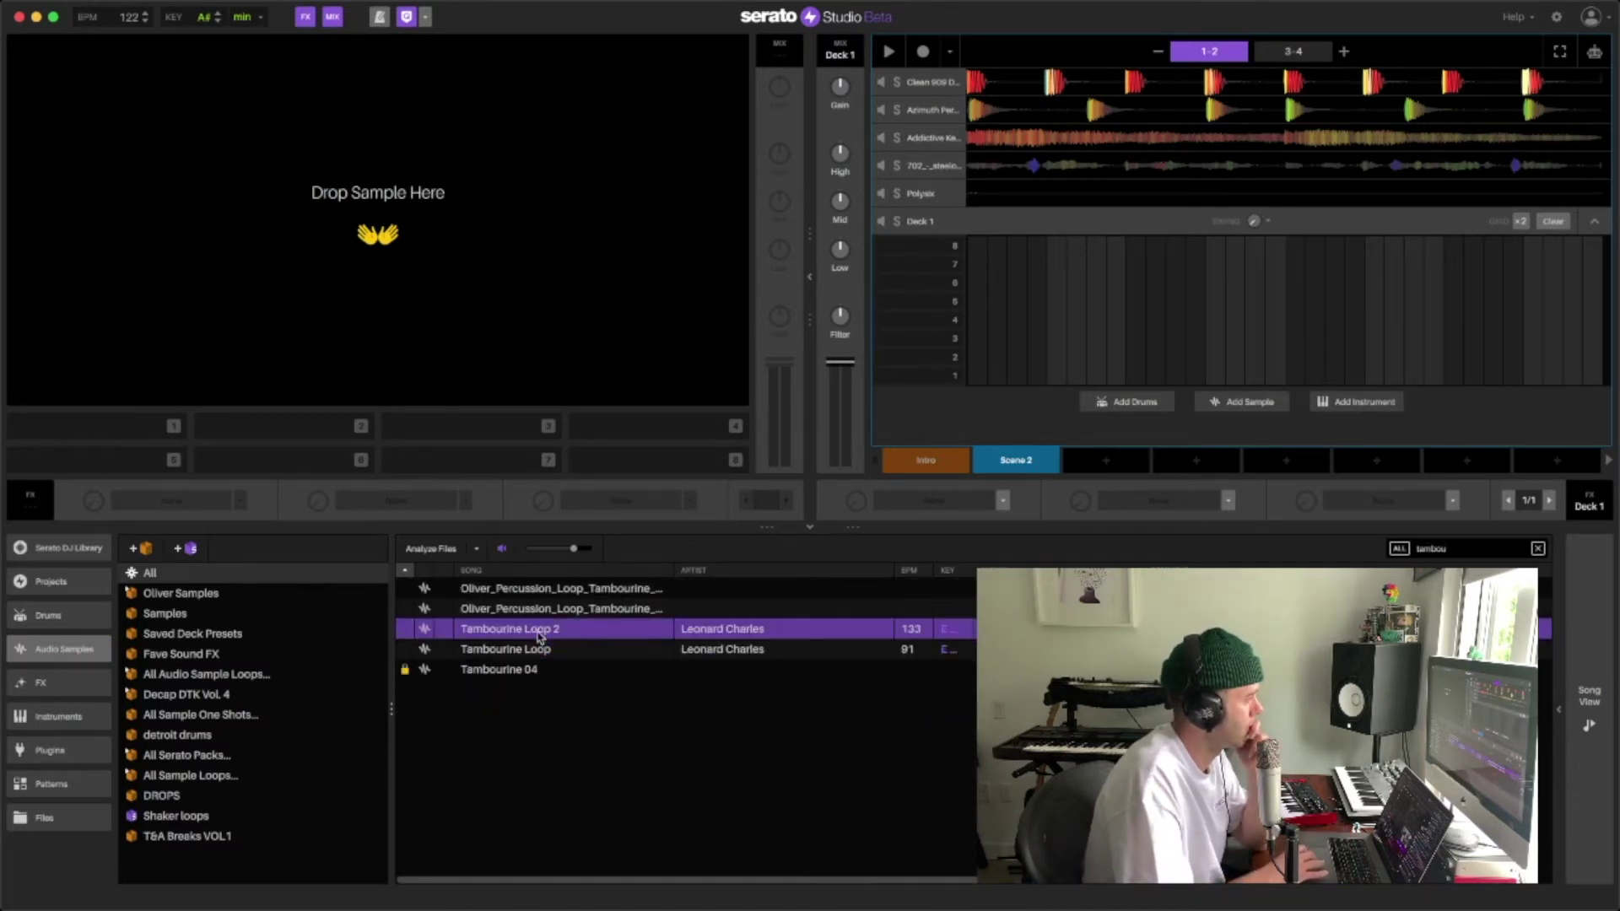
left_click(535, 611)
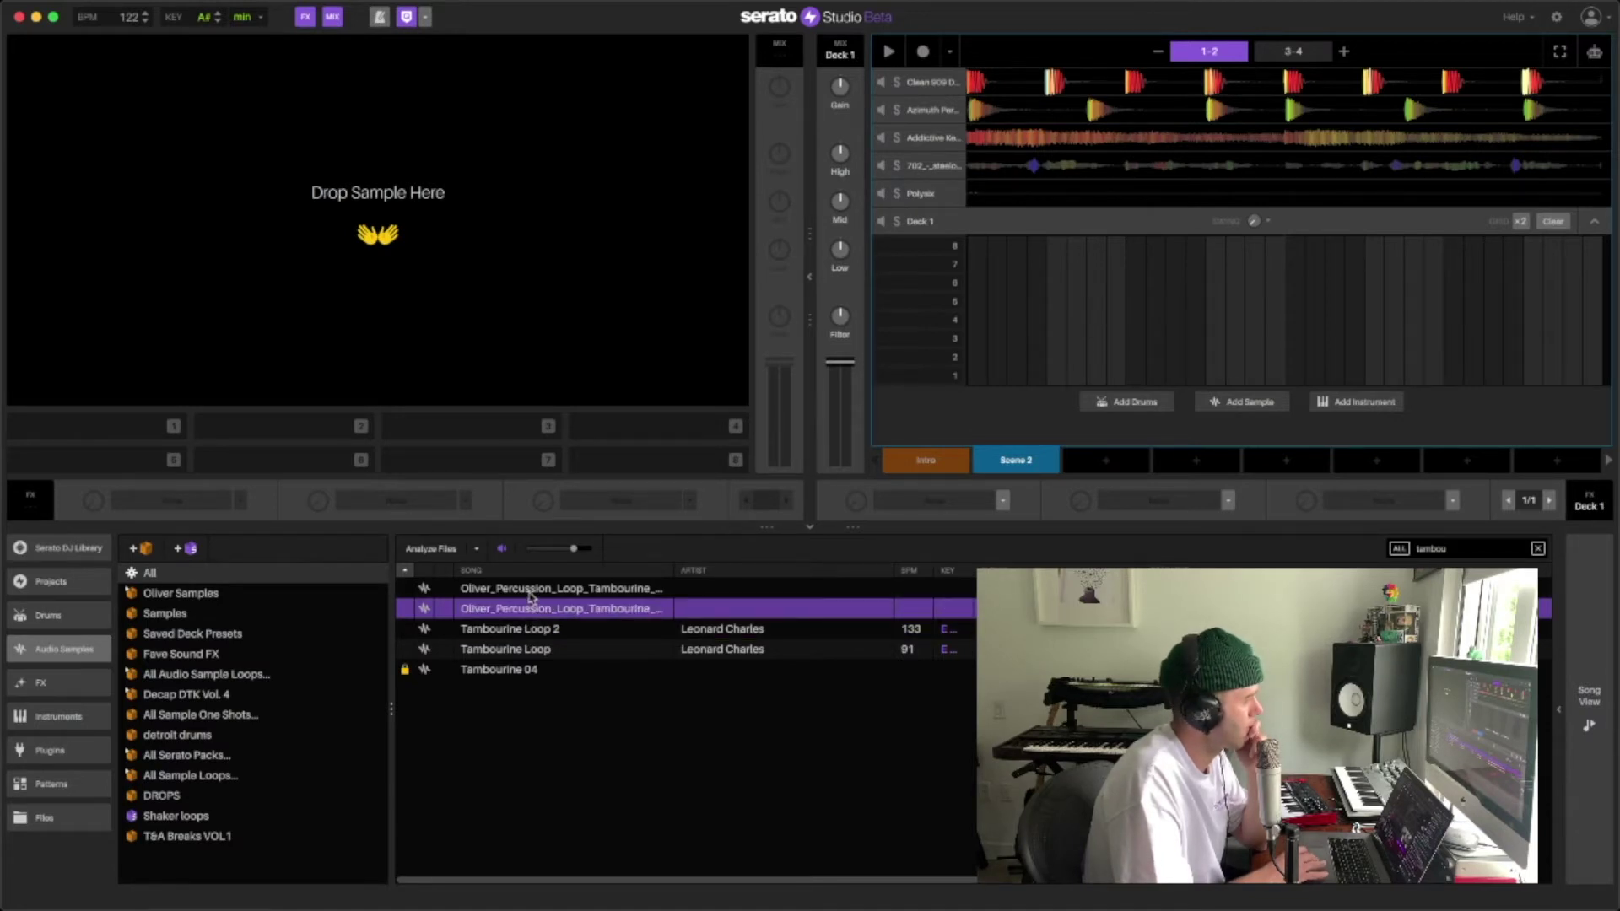
left_click(531, 591)
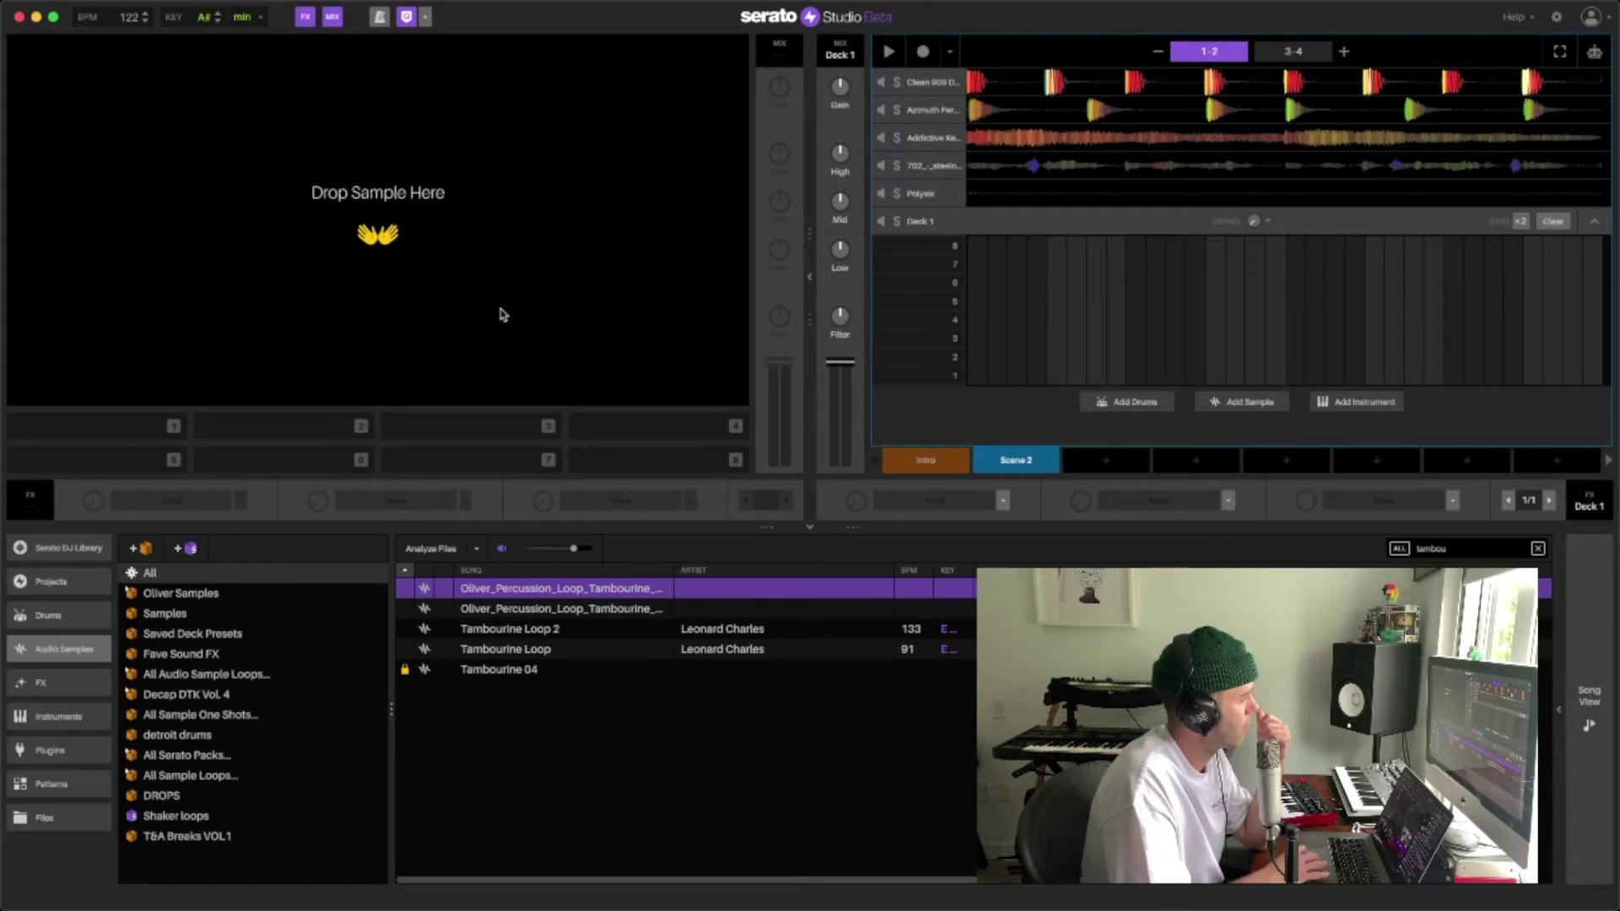
Load Oliver_Percussion_Loop_Tambourine_102bpm into the empty sample deck, program pad 1 as a sustained note across the pattern, and play it back.
left_click_drag(509, 598, 447, 371)
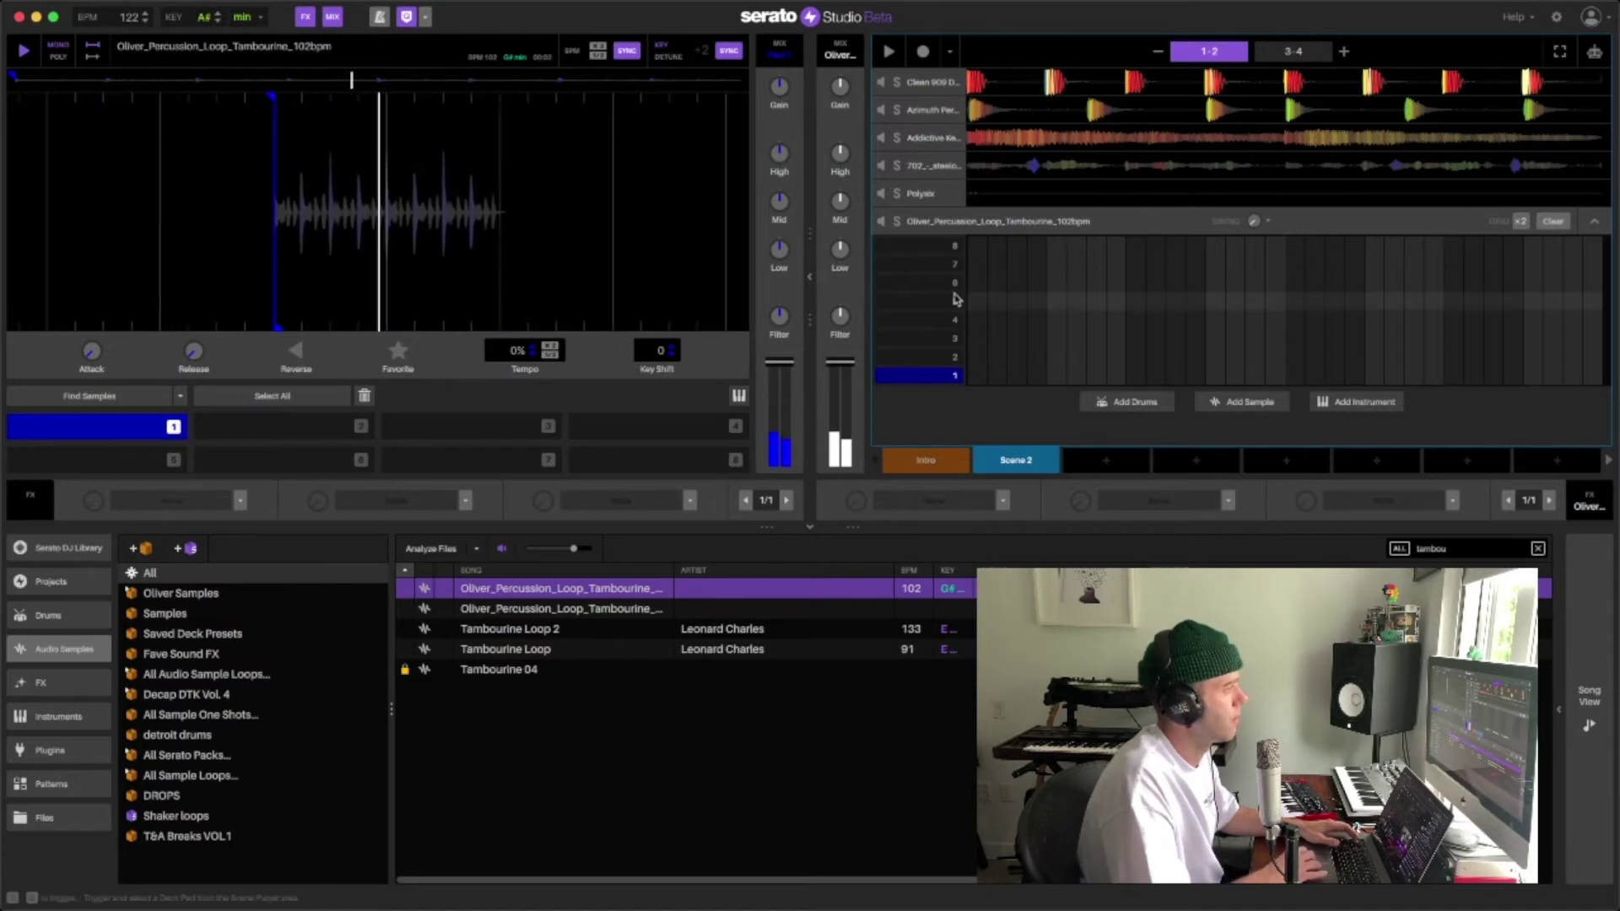
left_click_drag(970, 376, 1470, 306)
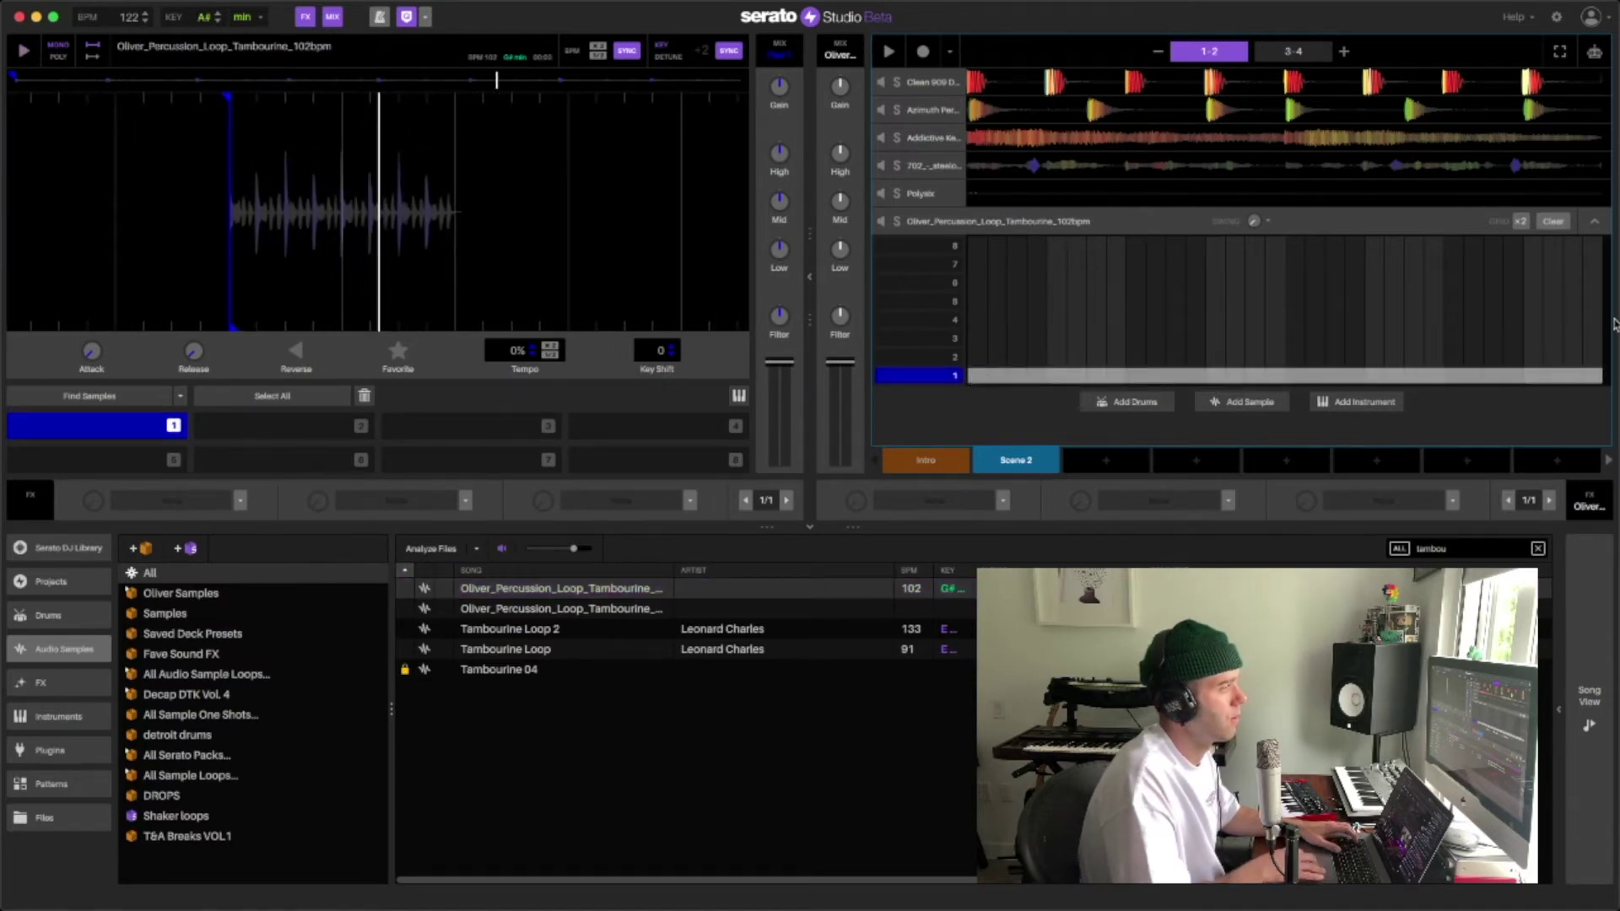
key("space")
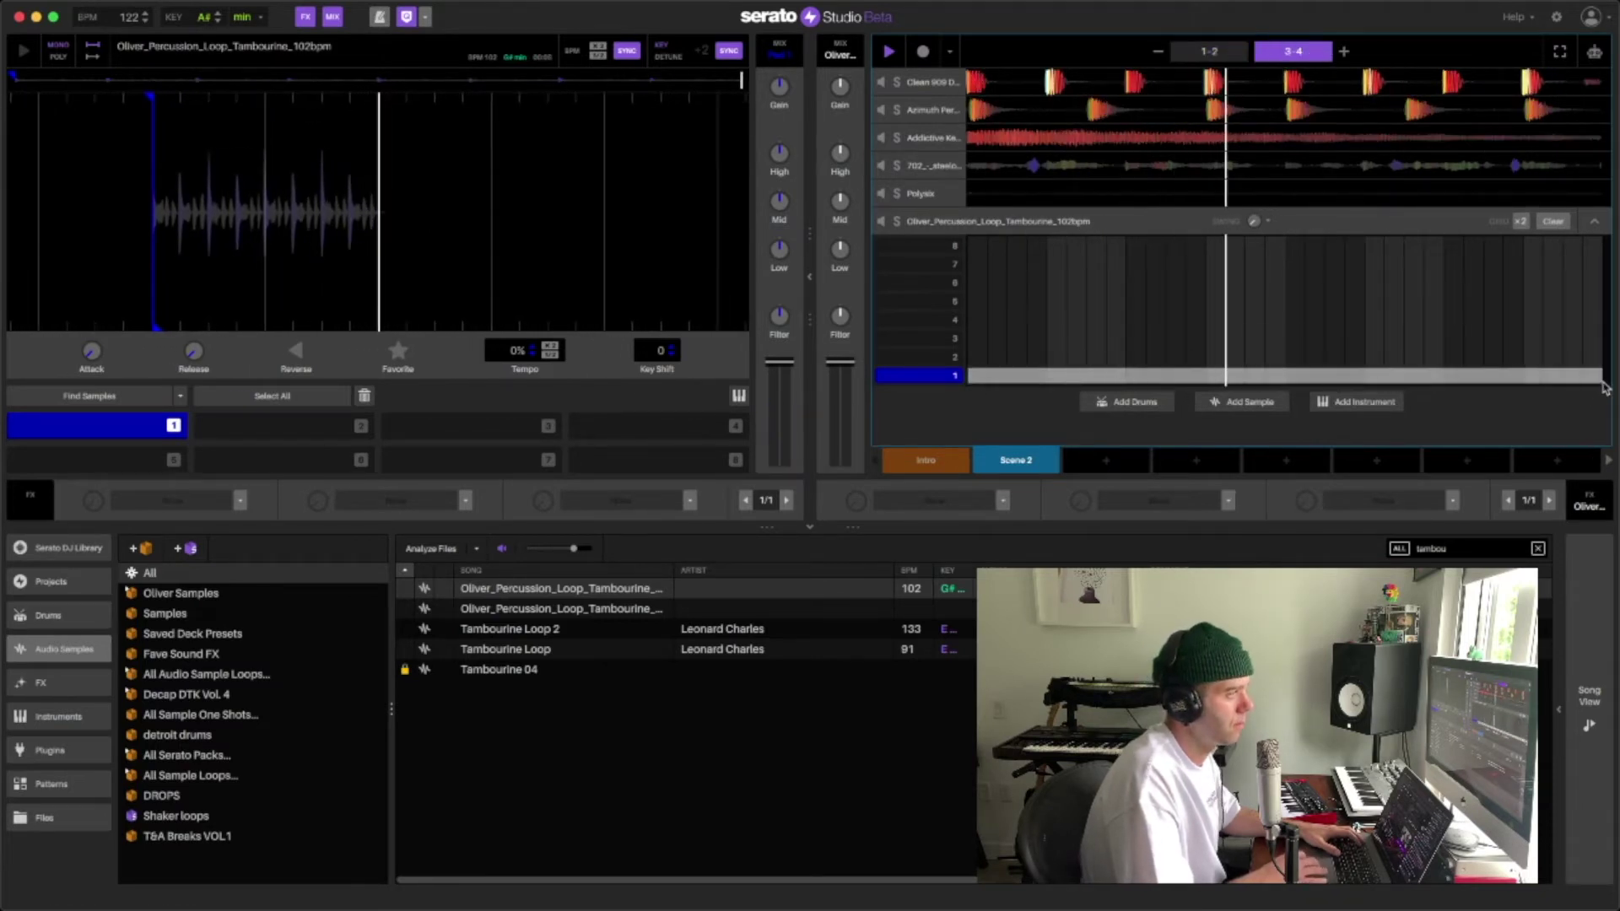
left_click_drag(1590, 395, 1605, 388)
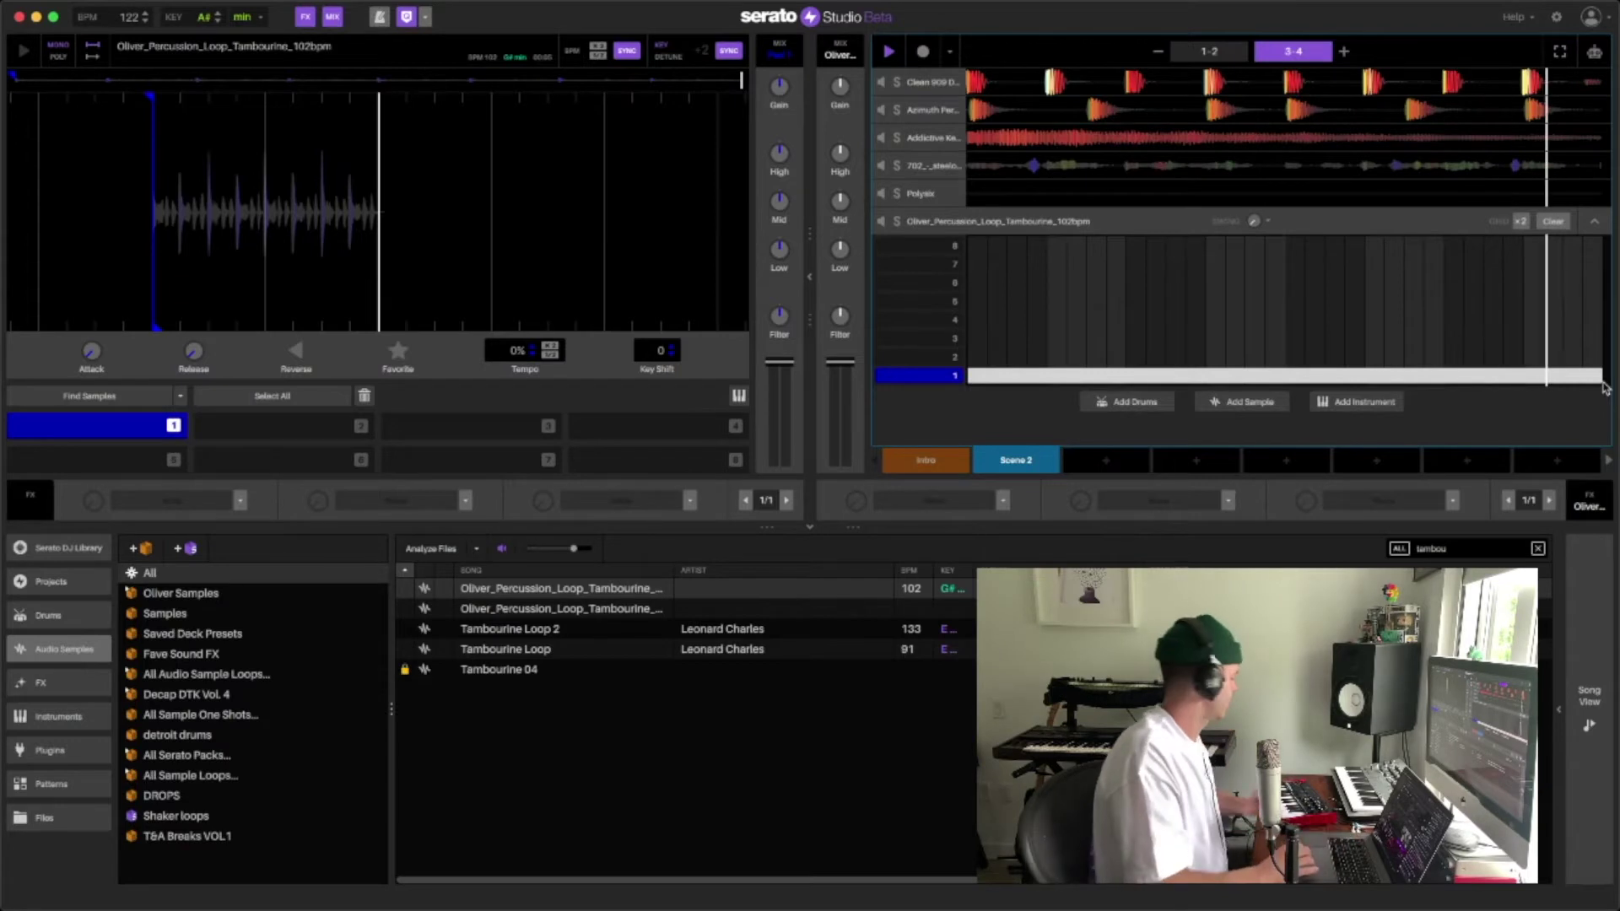
Select the Polysix deck in Scene 2, try the synth over the running pattern, and stop playback.
left_click(920, 195)
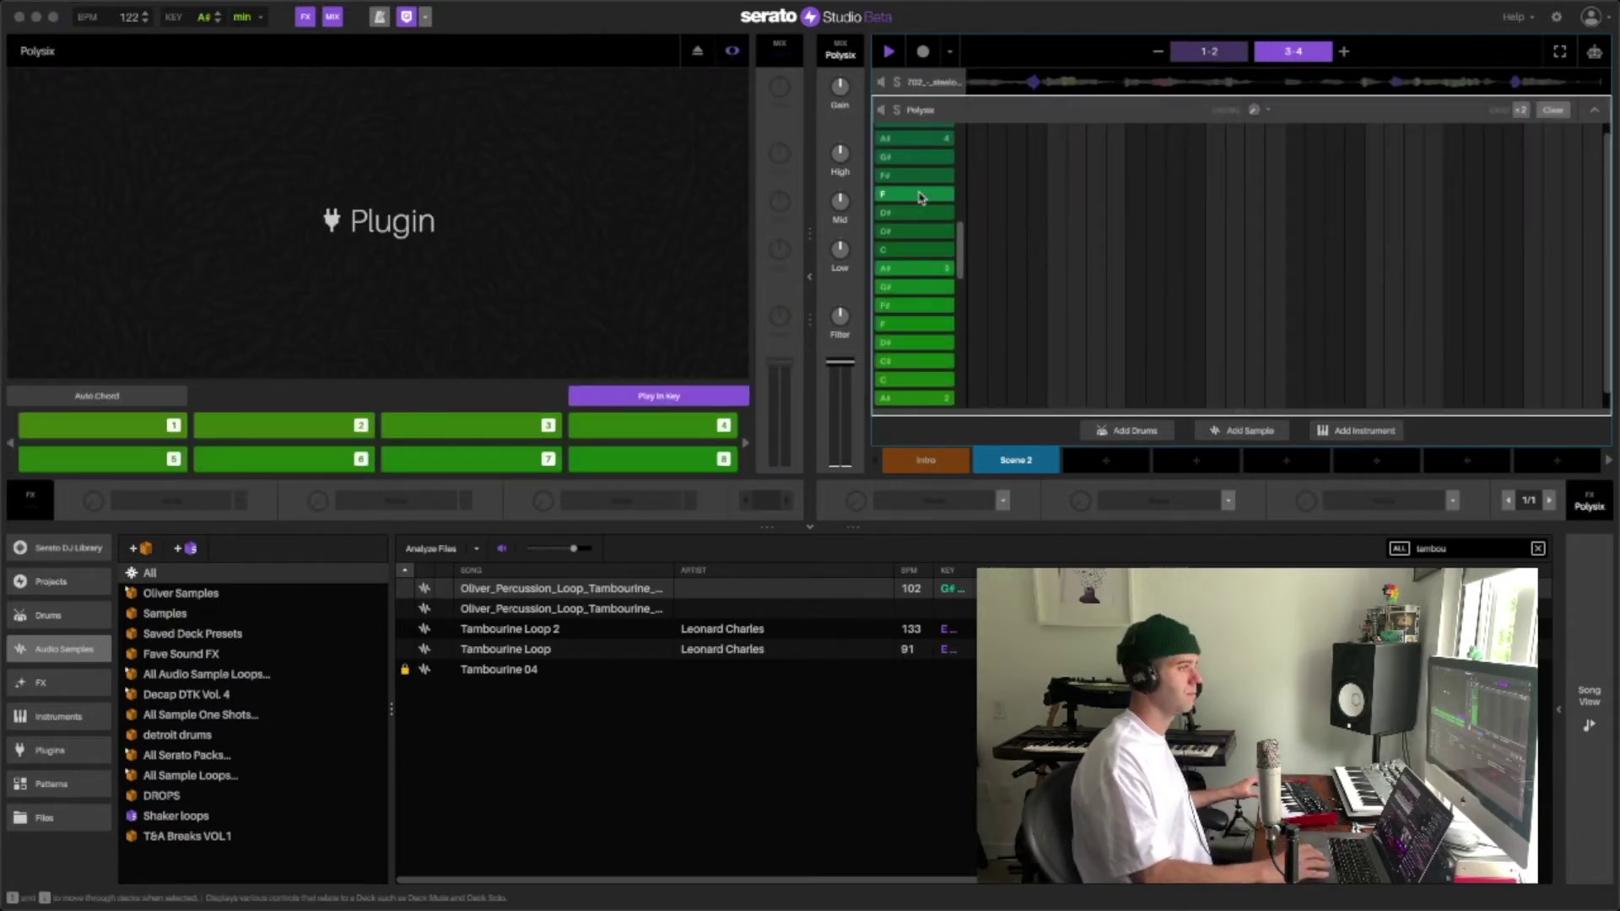
mouse_move(1189, 469)
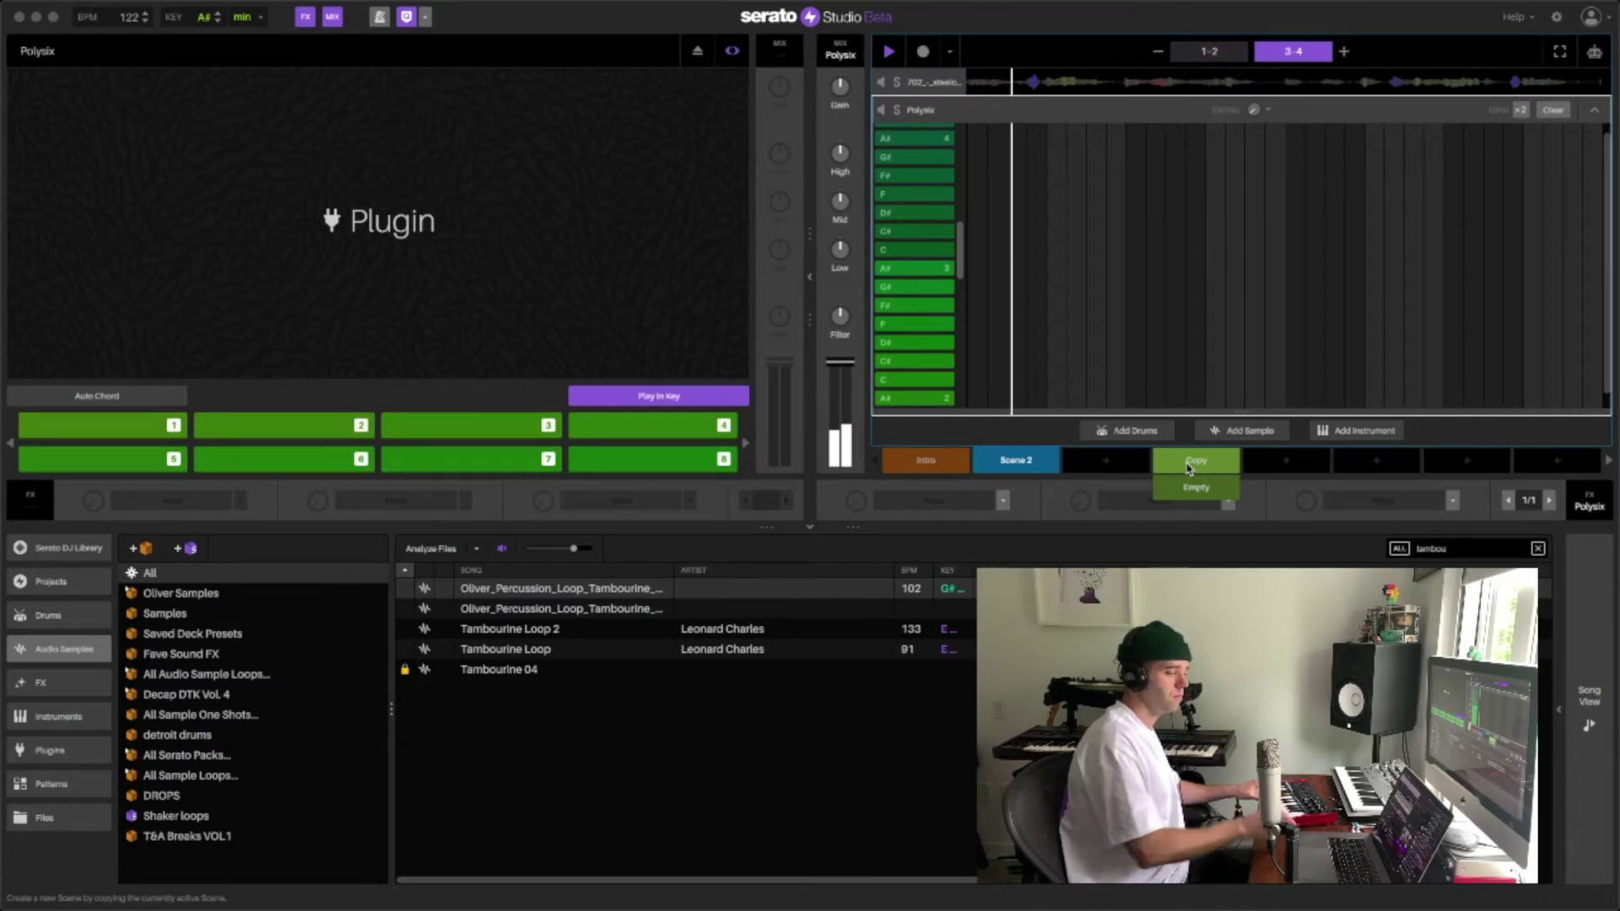
key("space")
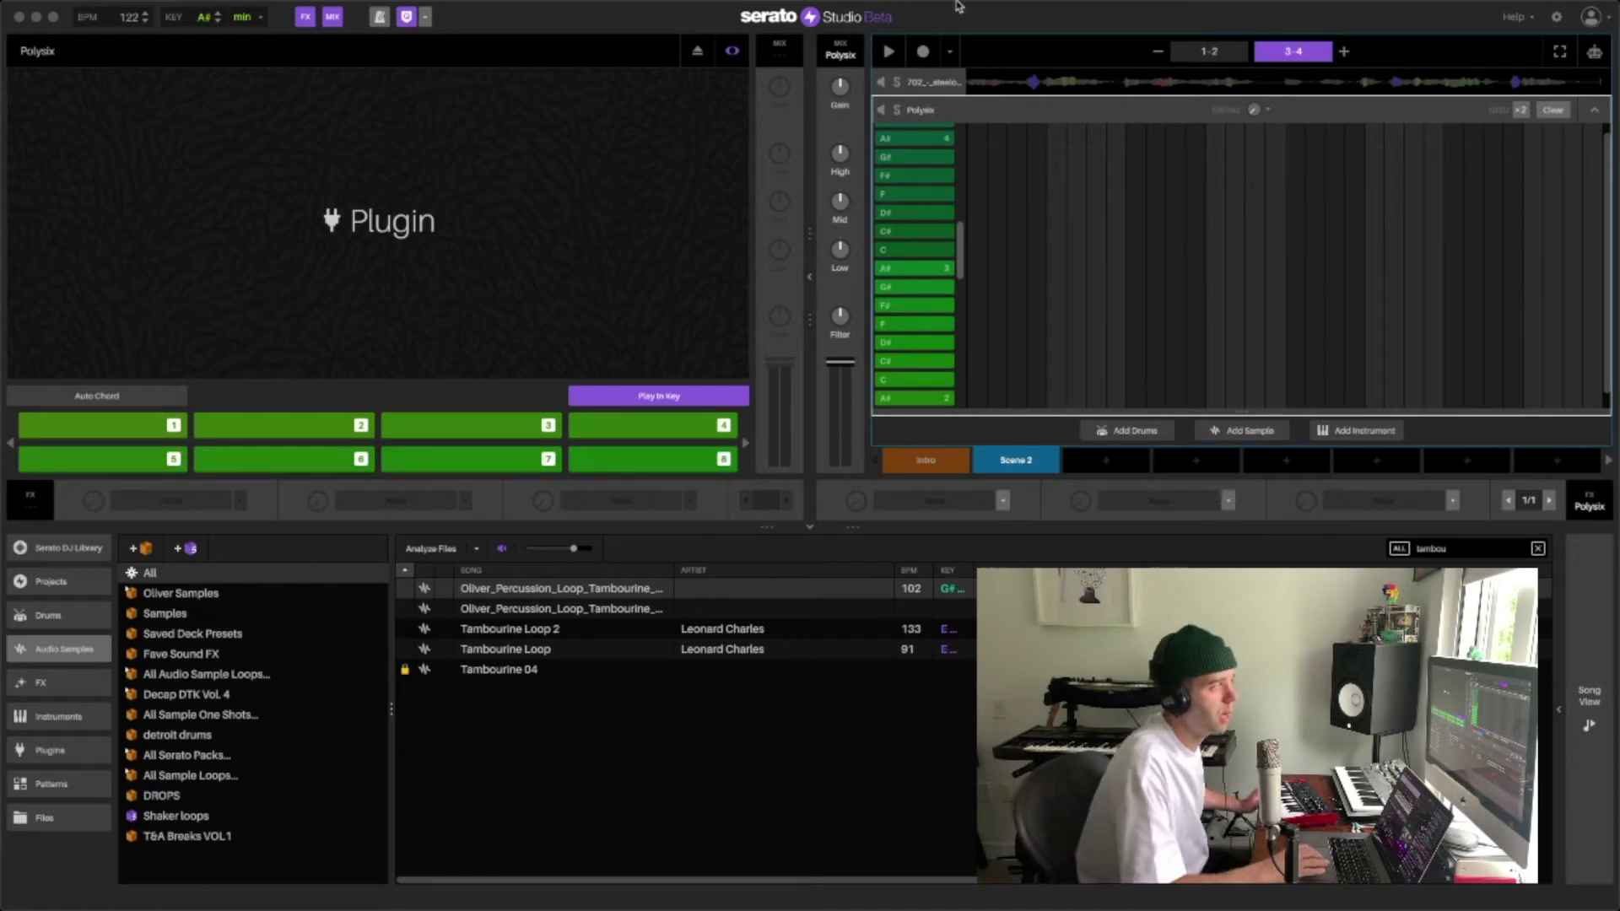
Record a Polysix part live over the running Scene 2 pattern.
left_click(923, 52)
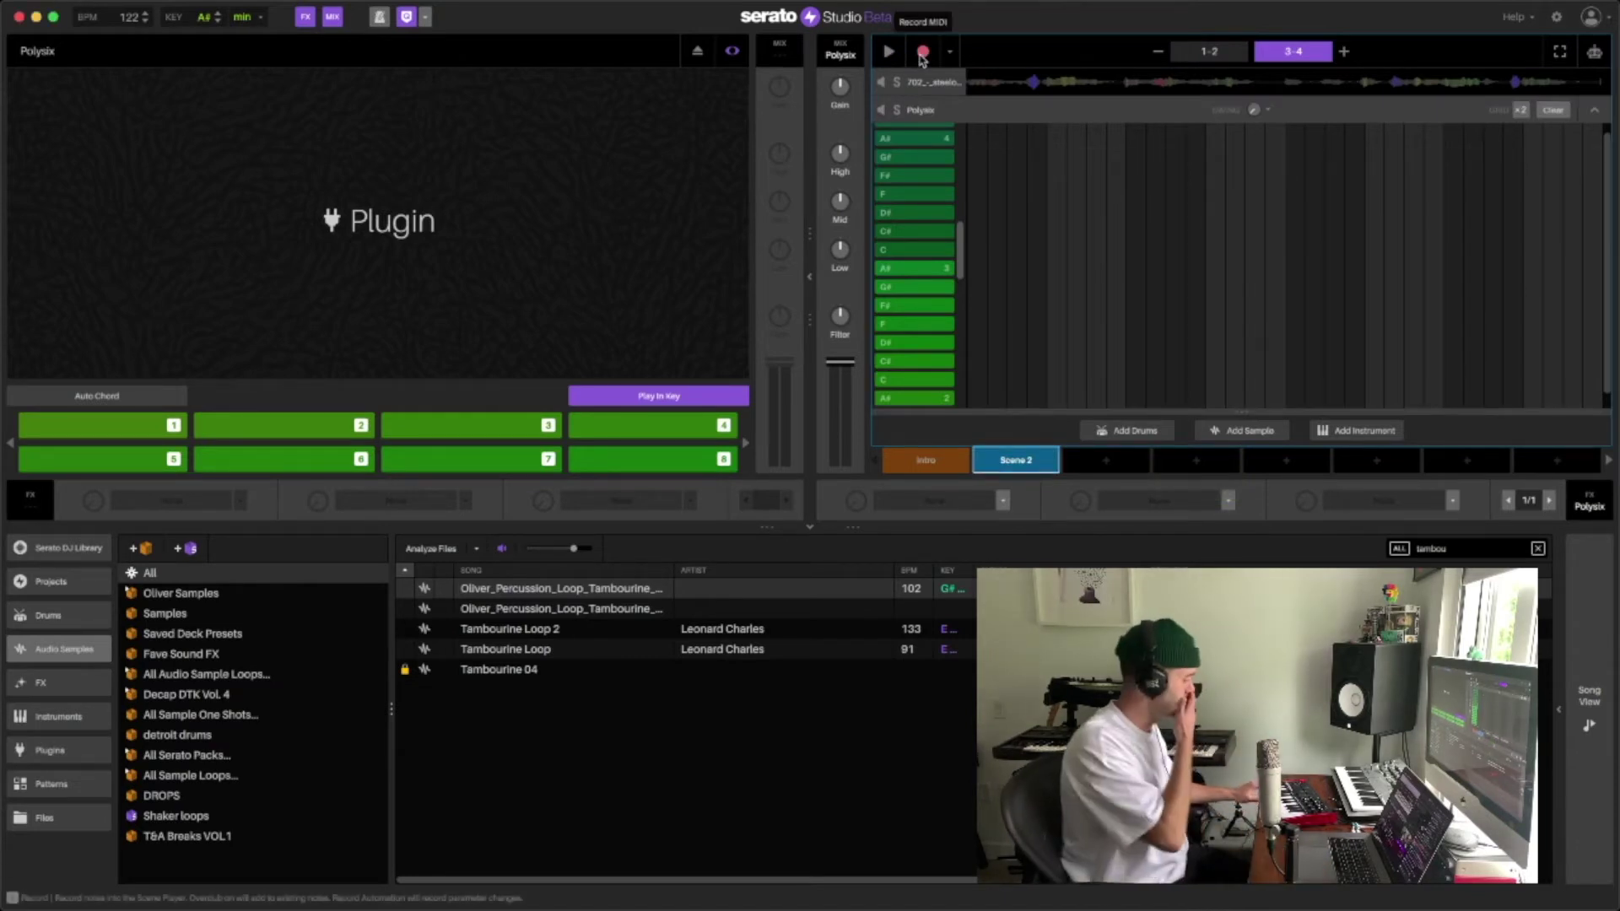
key("space")
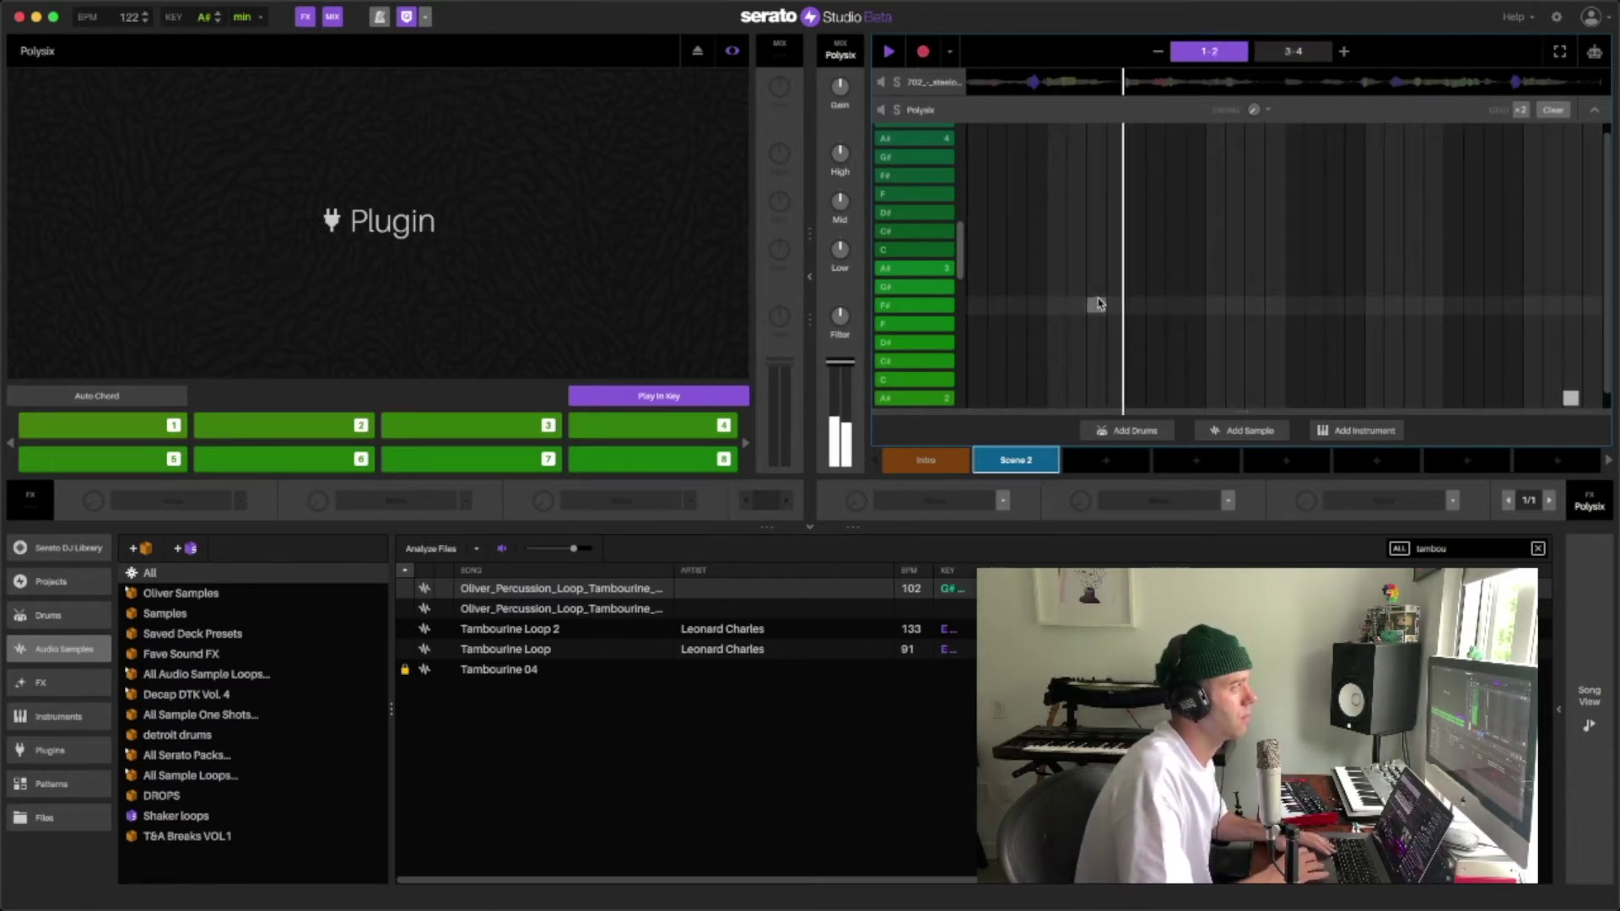
Load RC-20 Retro Color from the Fave Plugins crate into the first effect slot of the Addictive Keys deck.
left_click(930, 84)
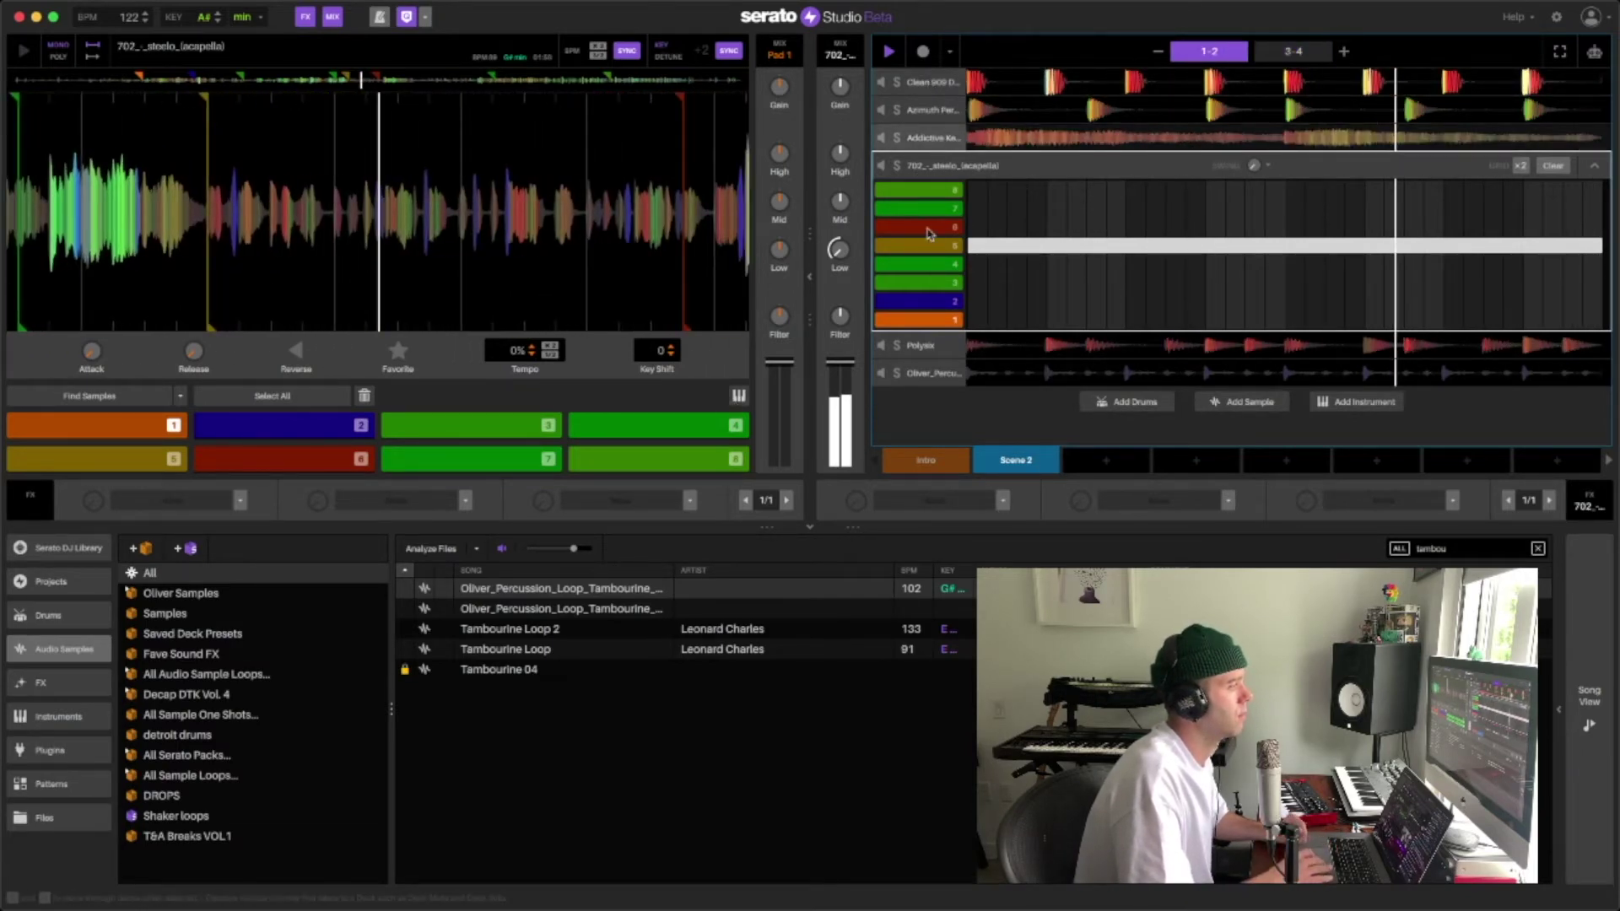
left_click(934, 138)
left_click(1002, 501)
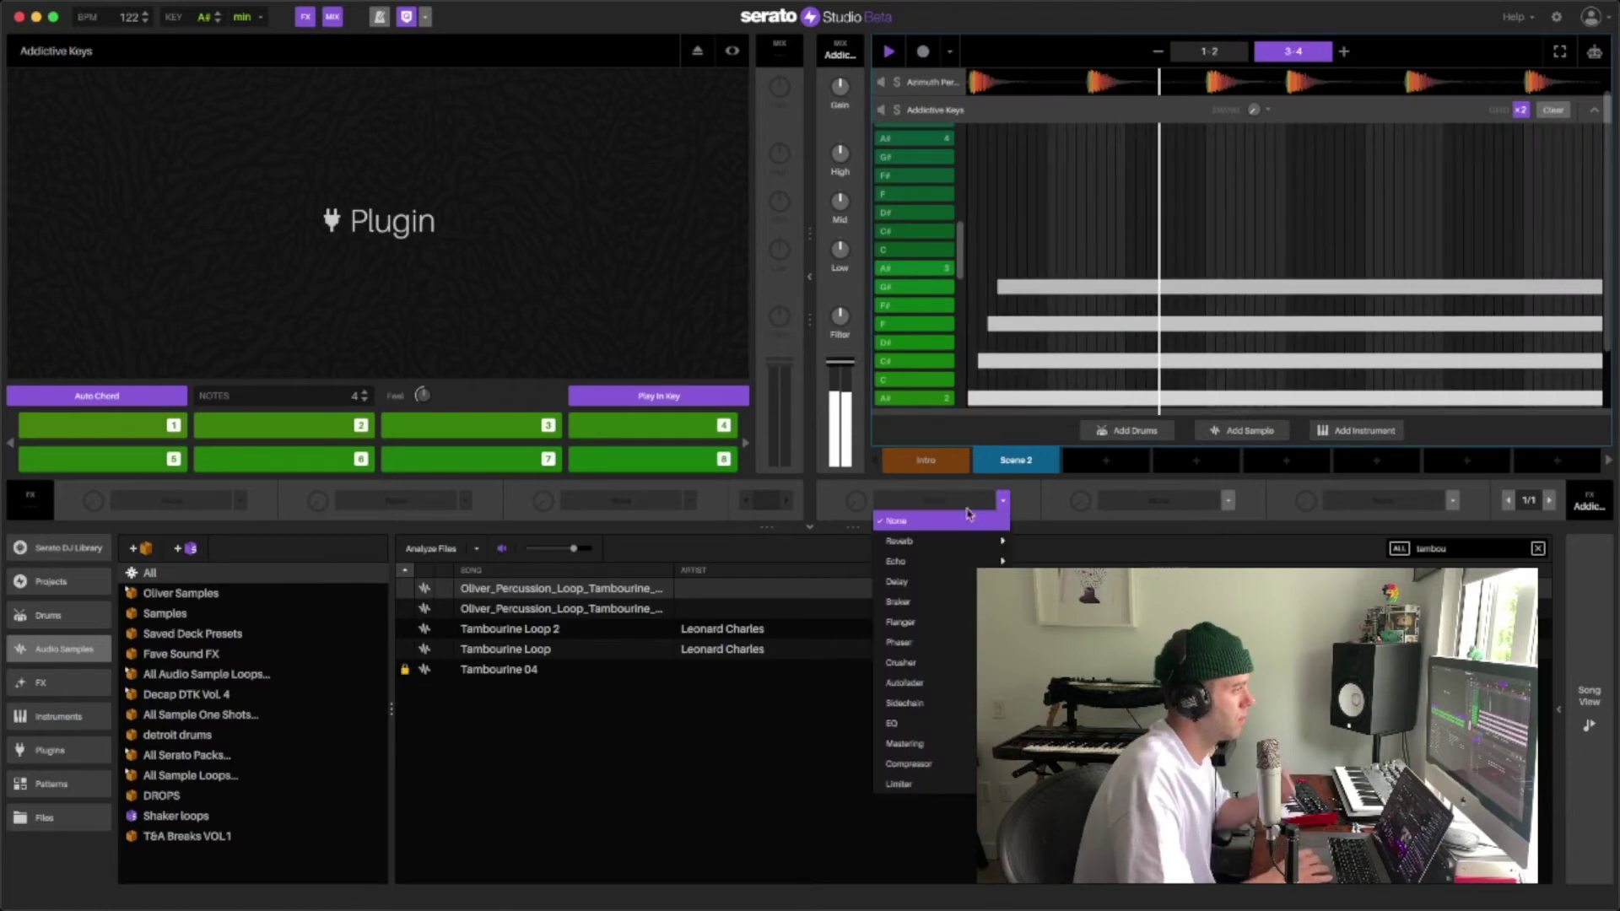
left_click(51, 750)
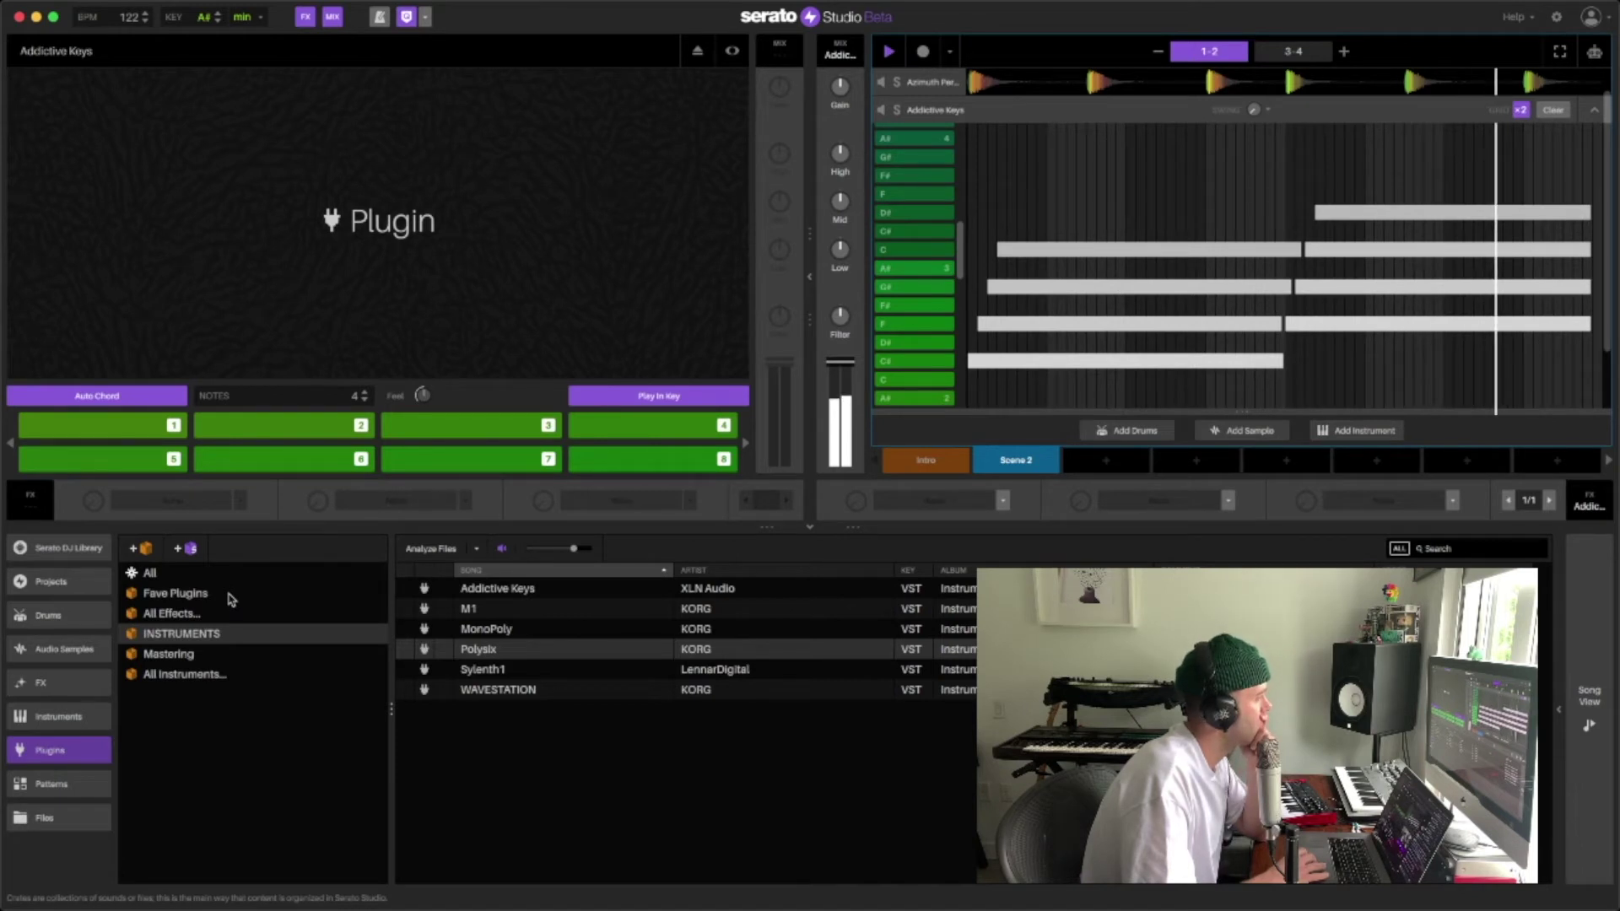
left_click(229, 596)
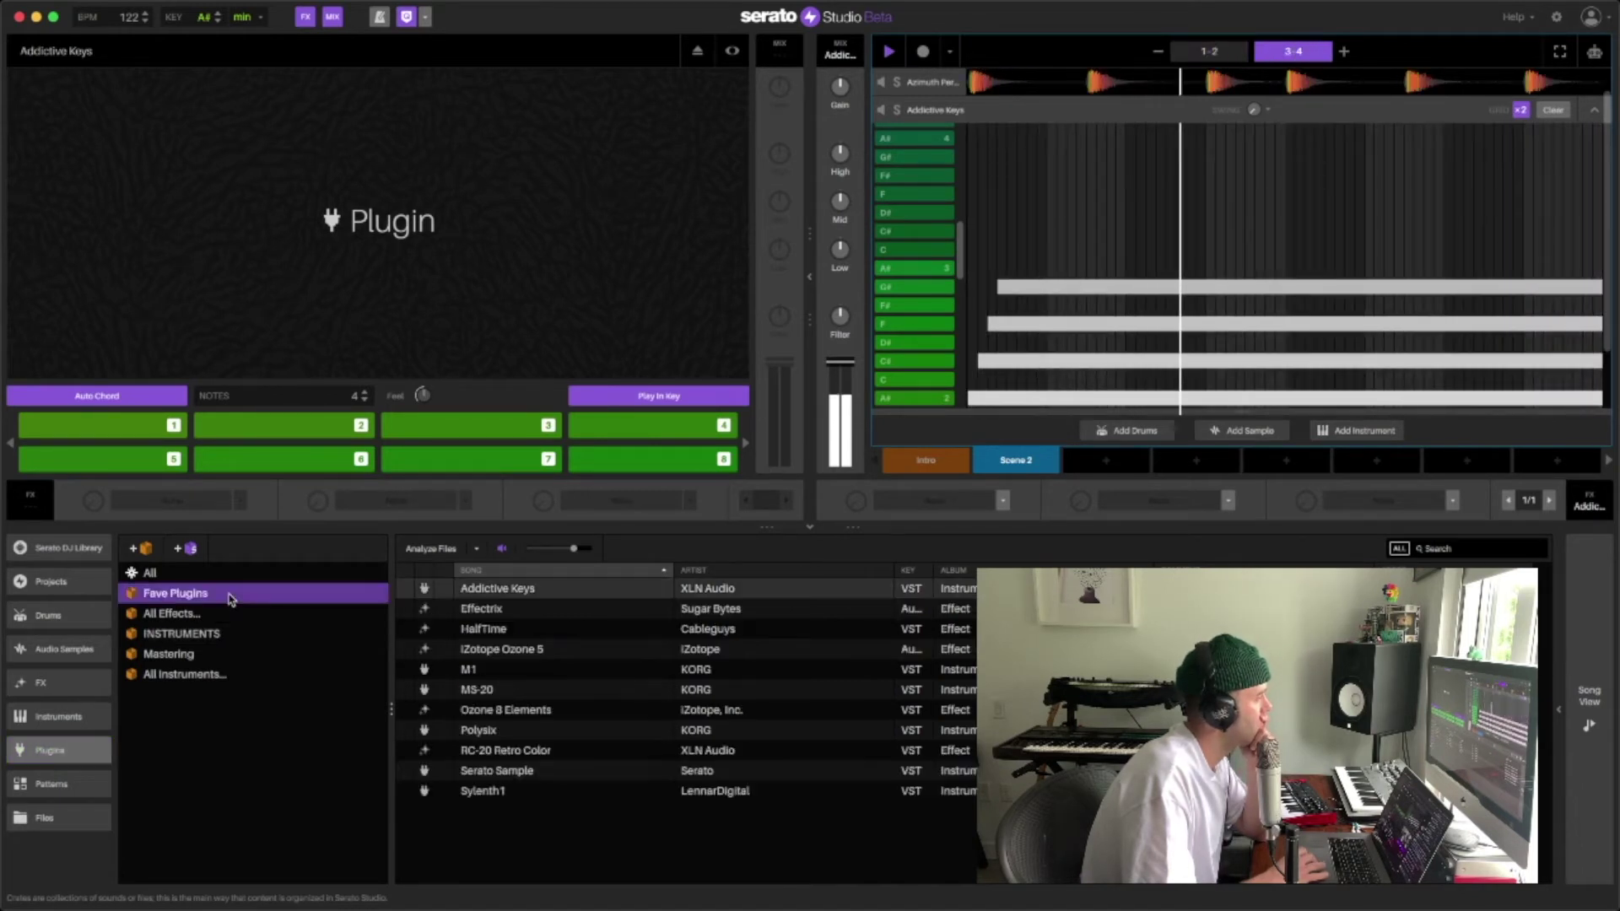
left_click(476, 690)
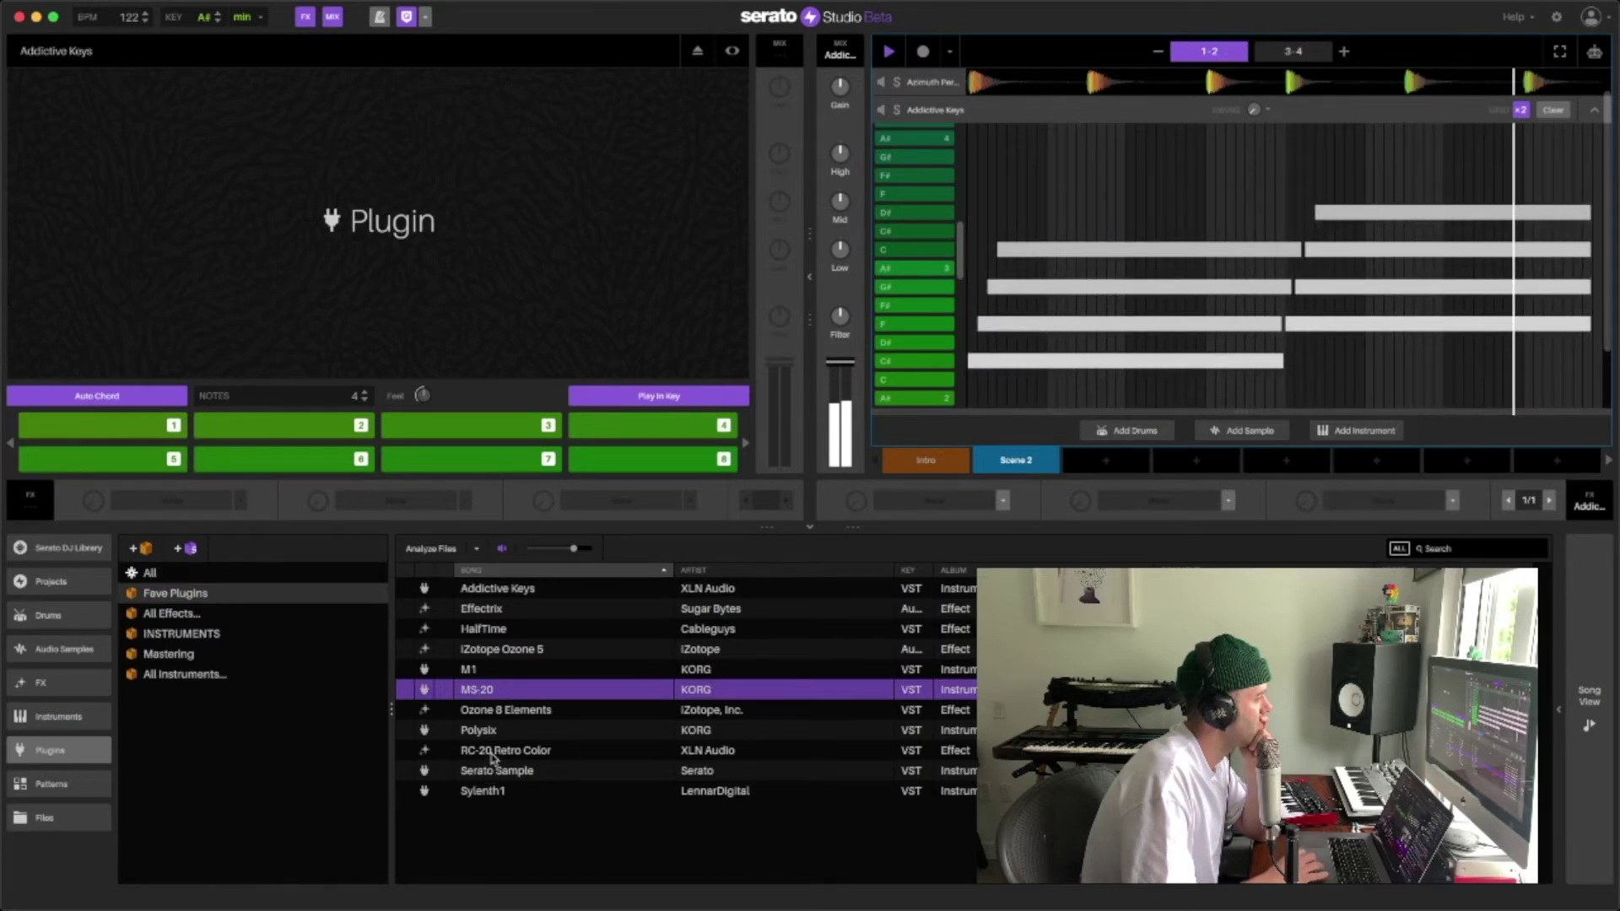
left_click_drag(494, 757, 911, 511)
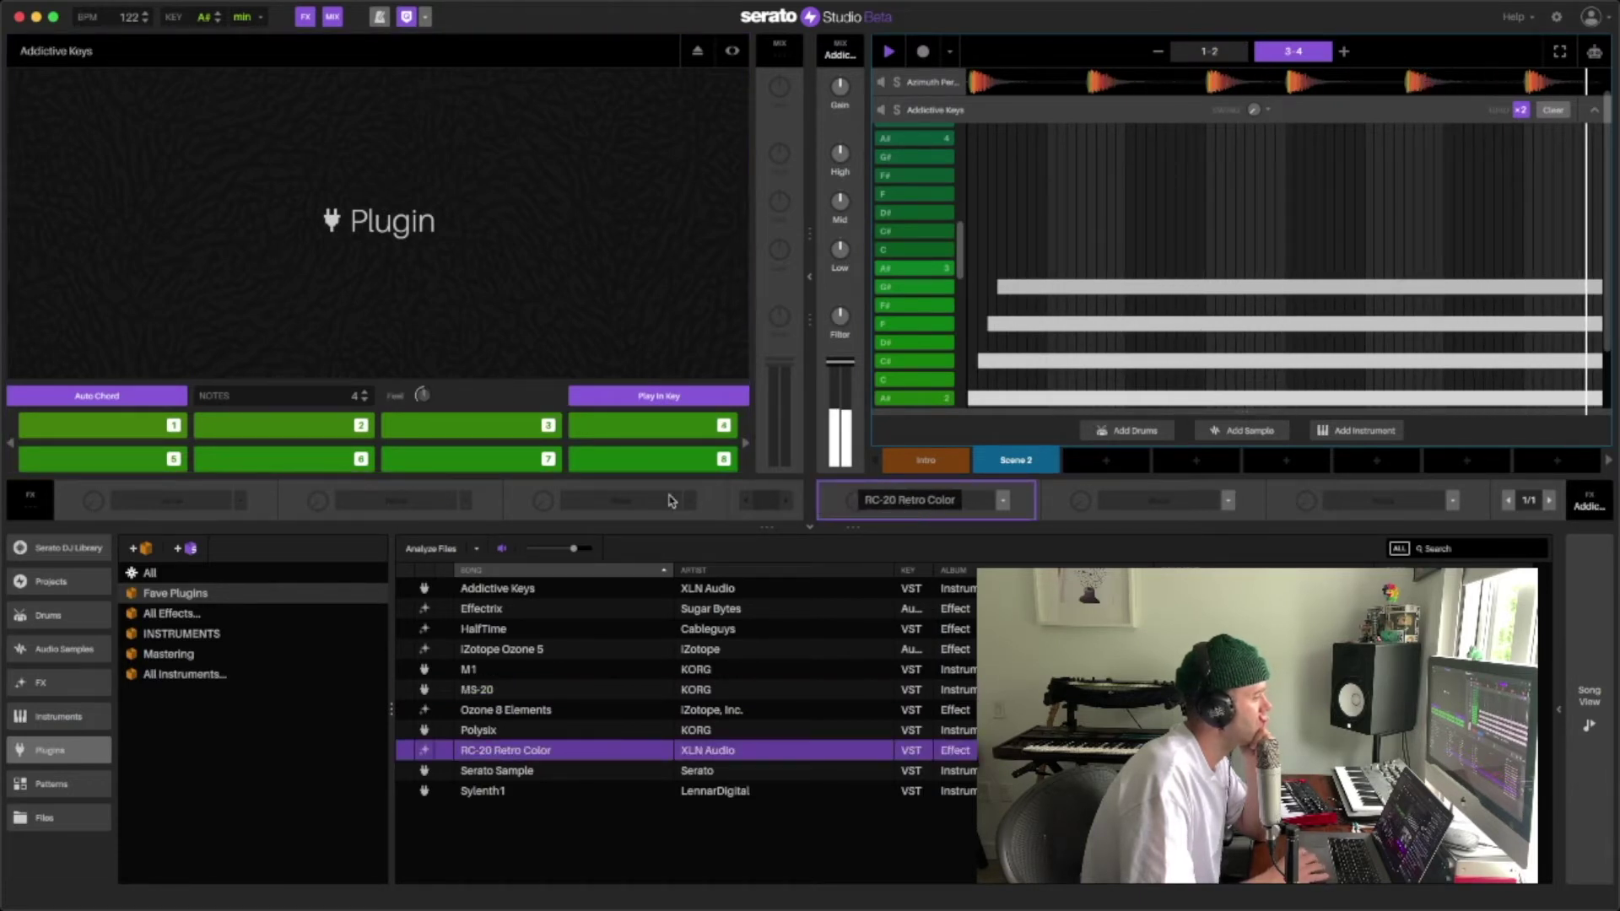
Move the RC-20 Retro Color window clear of the pattern and load its VHS preset.
left_click_drag(494, 821, 481, 38)
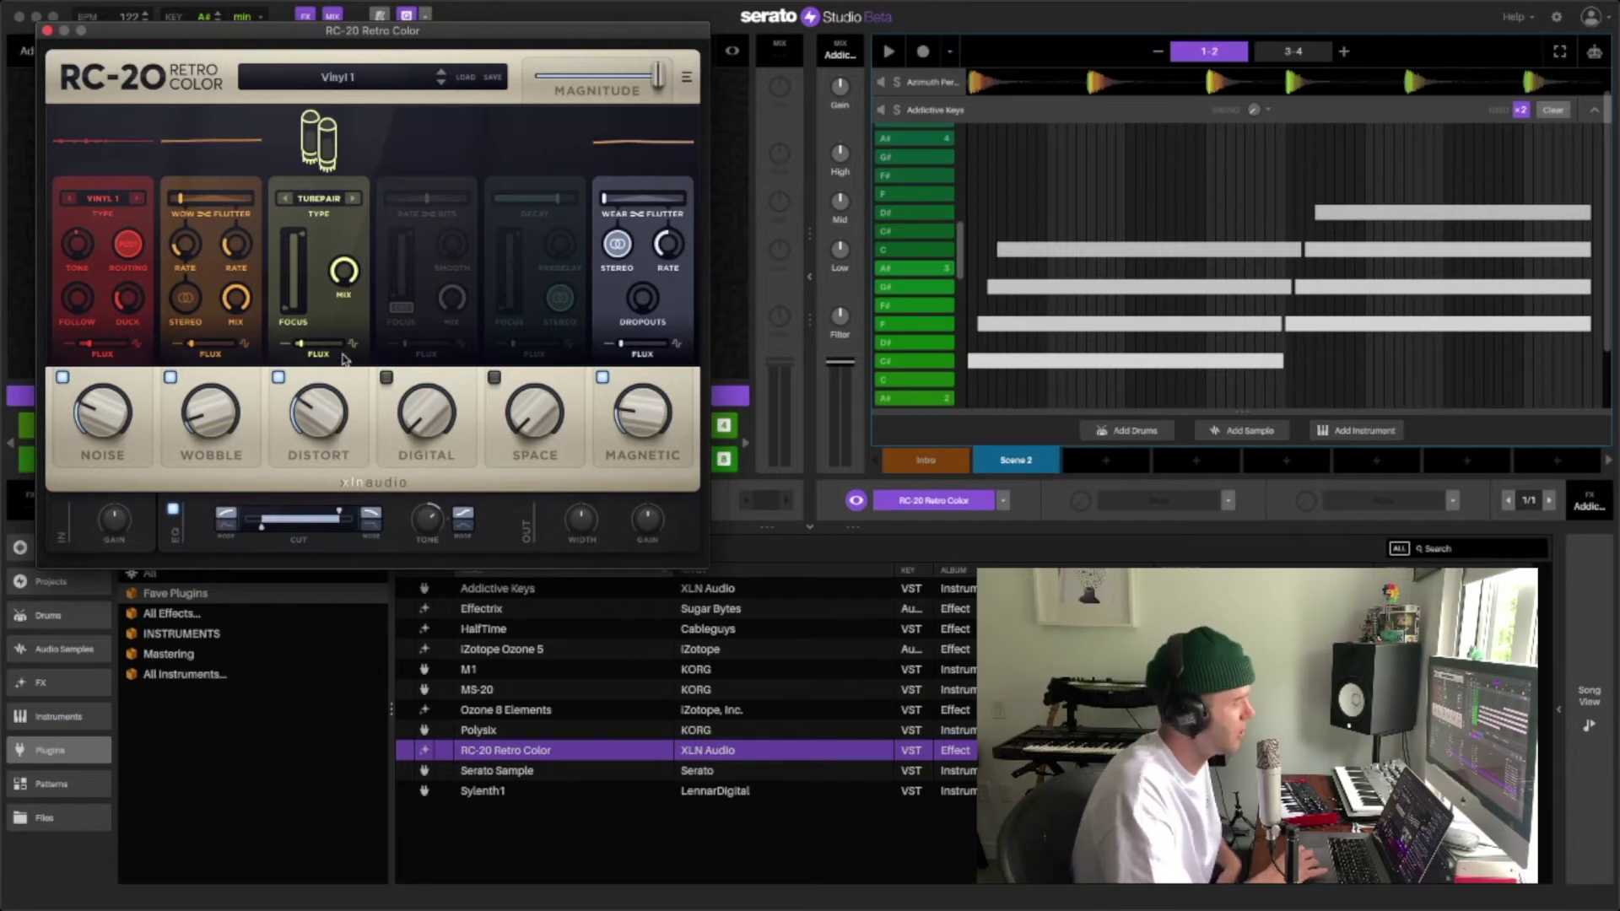
left_click(440, 74)
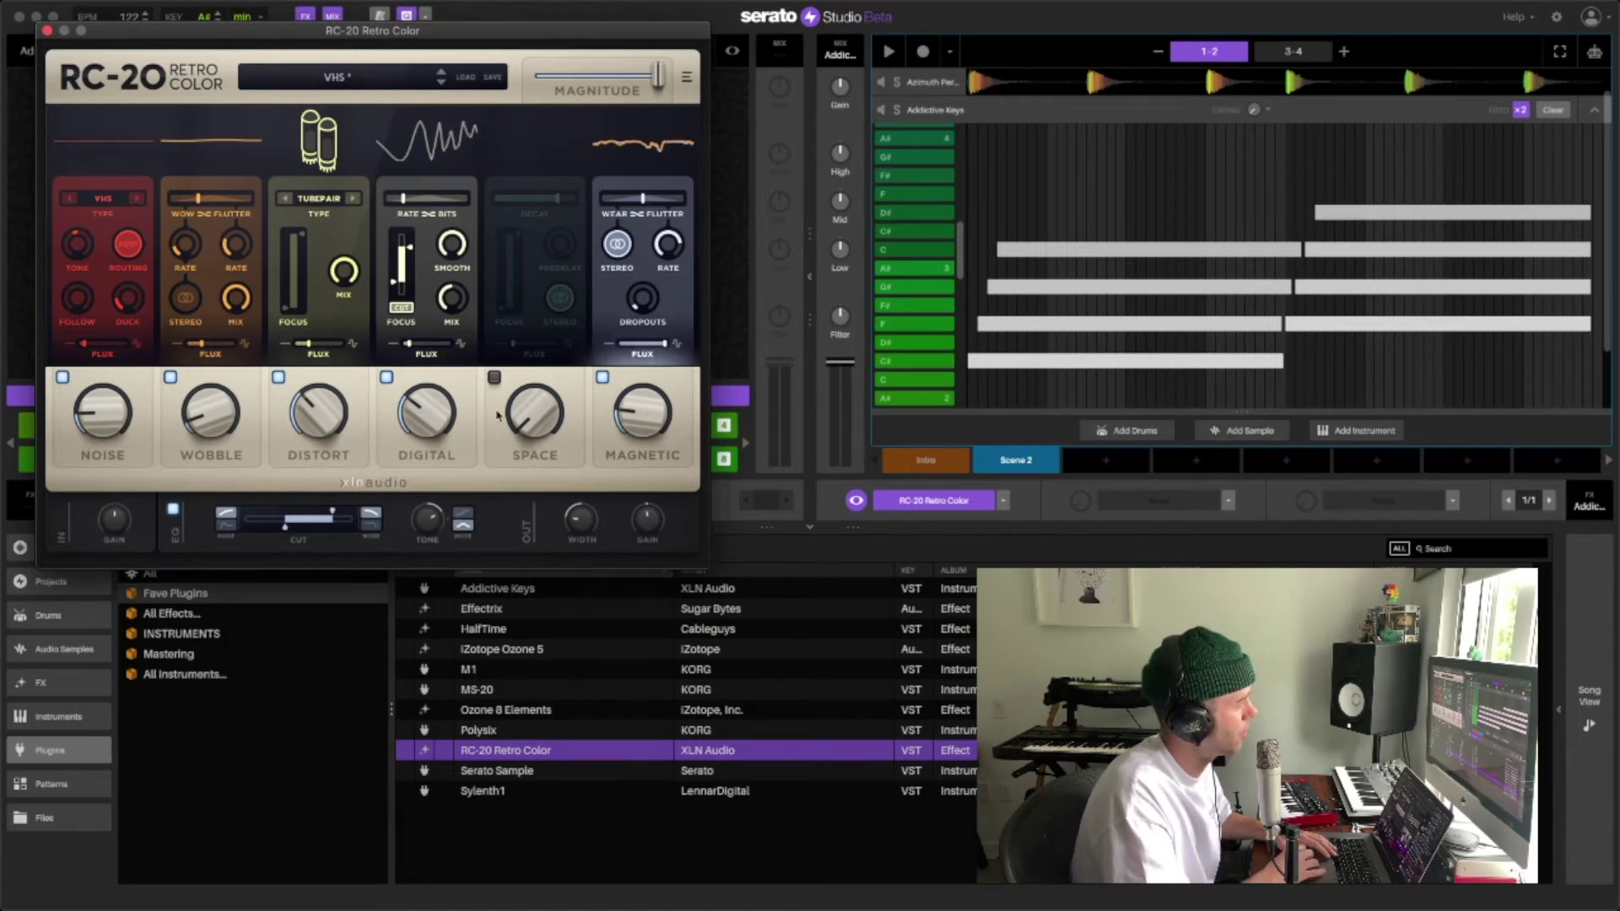
With Addictive Keys soloed, raise RC-20's Wobble and Noise slightly and its Magnetic amount to about 44%, and end the solo.
left_click(899, 112)
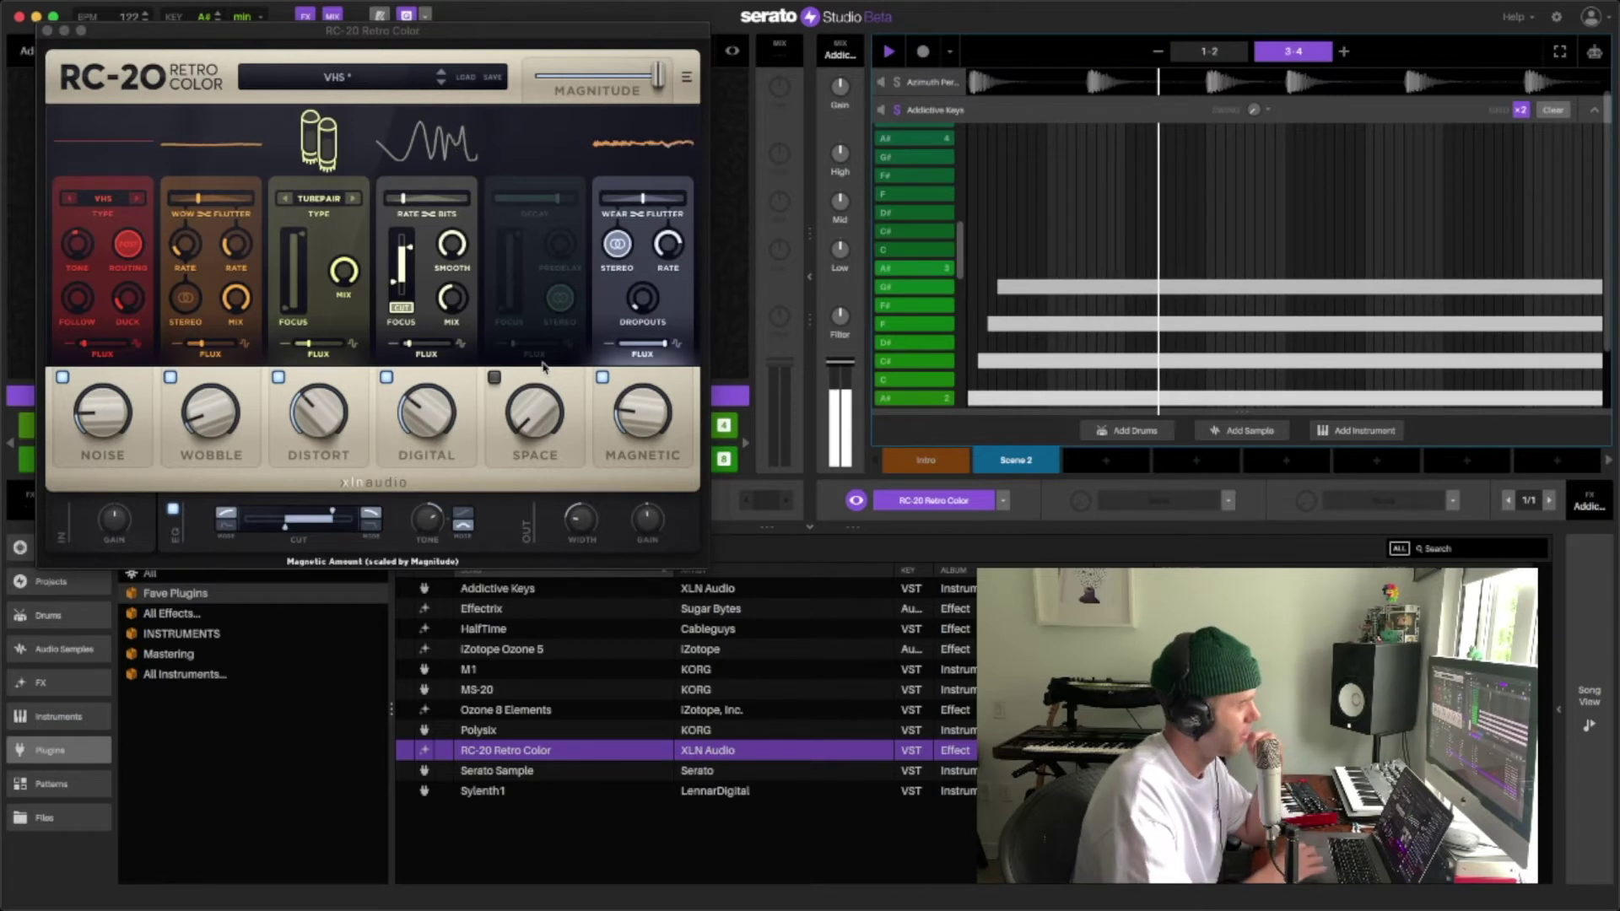
left_click(217, 426)
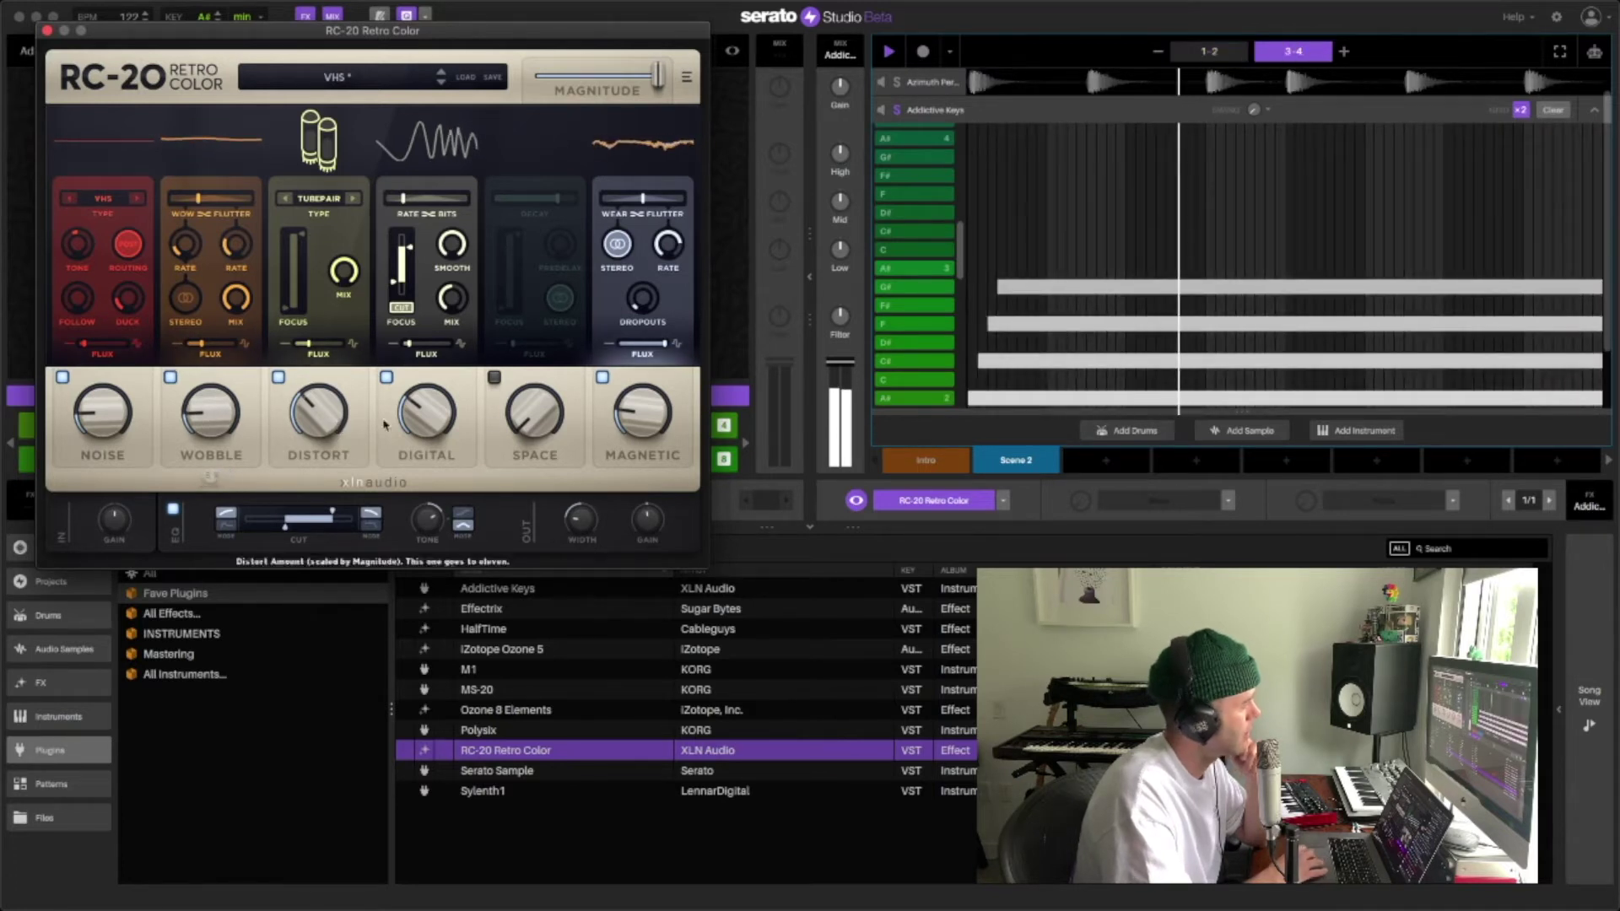
left_click_drag(641, 414, 615, 301)
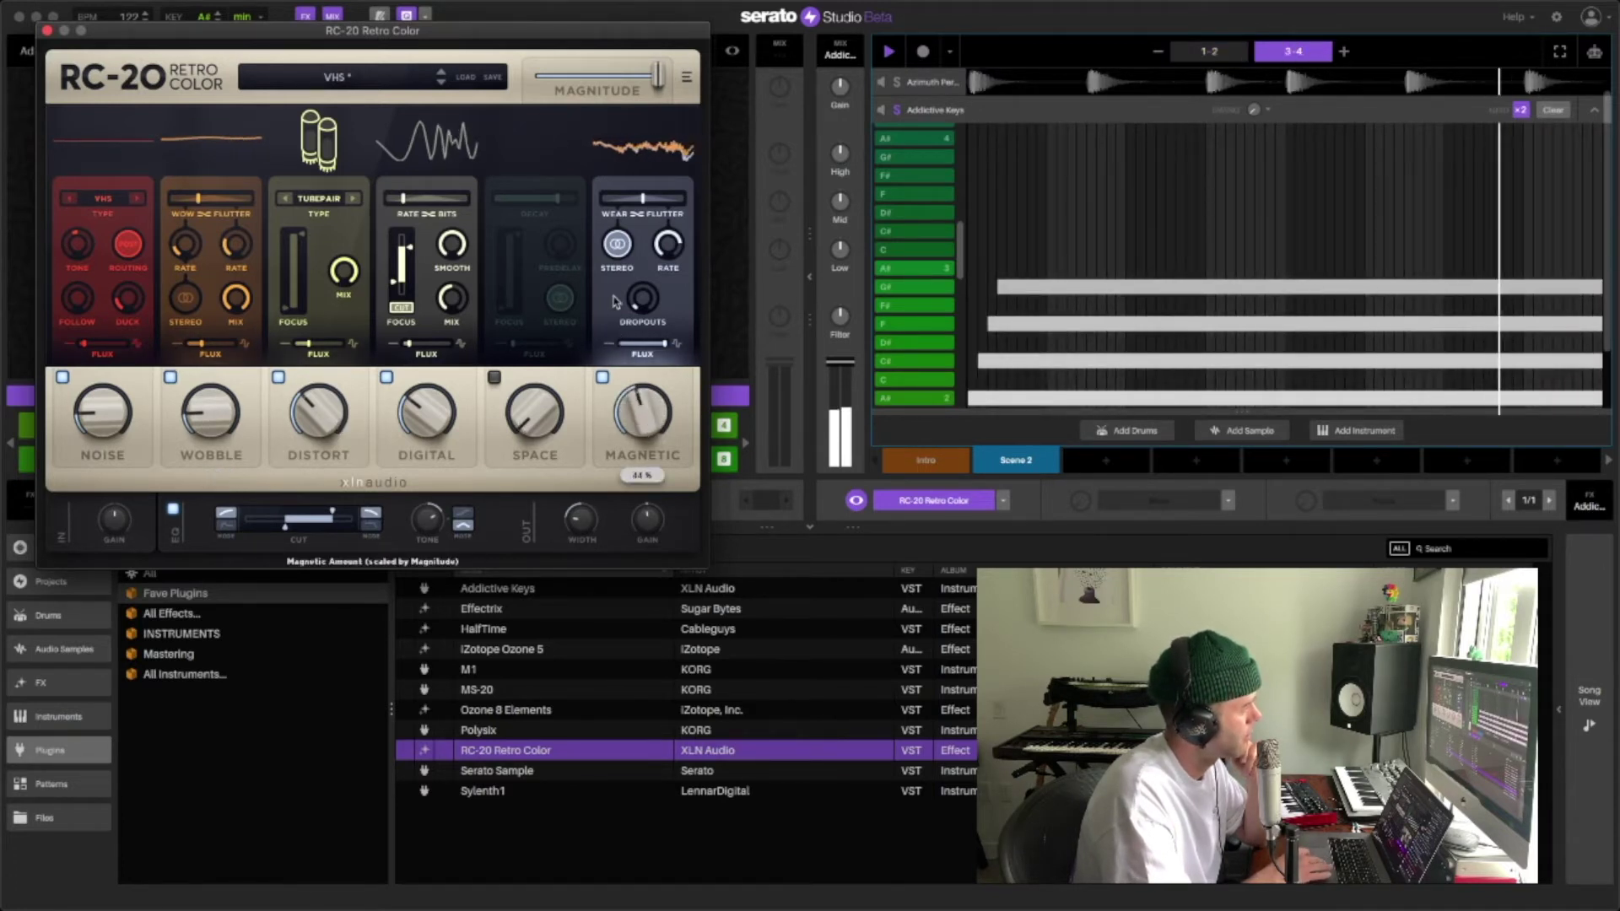
left_click_drag(100, 407, 76, 376)
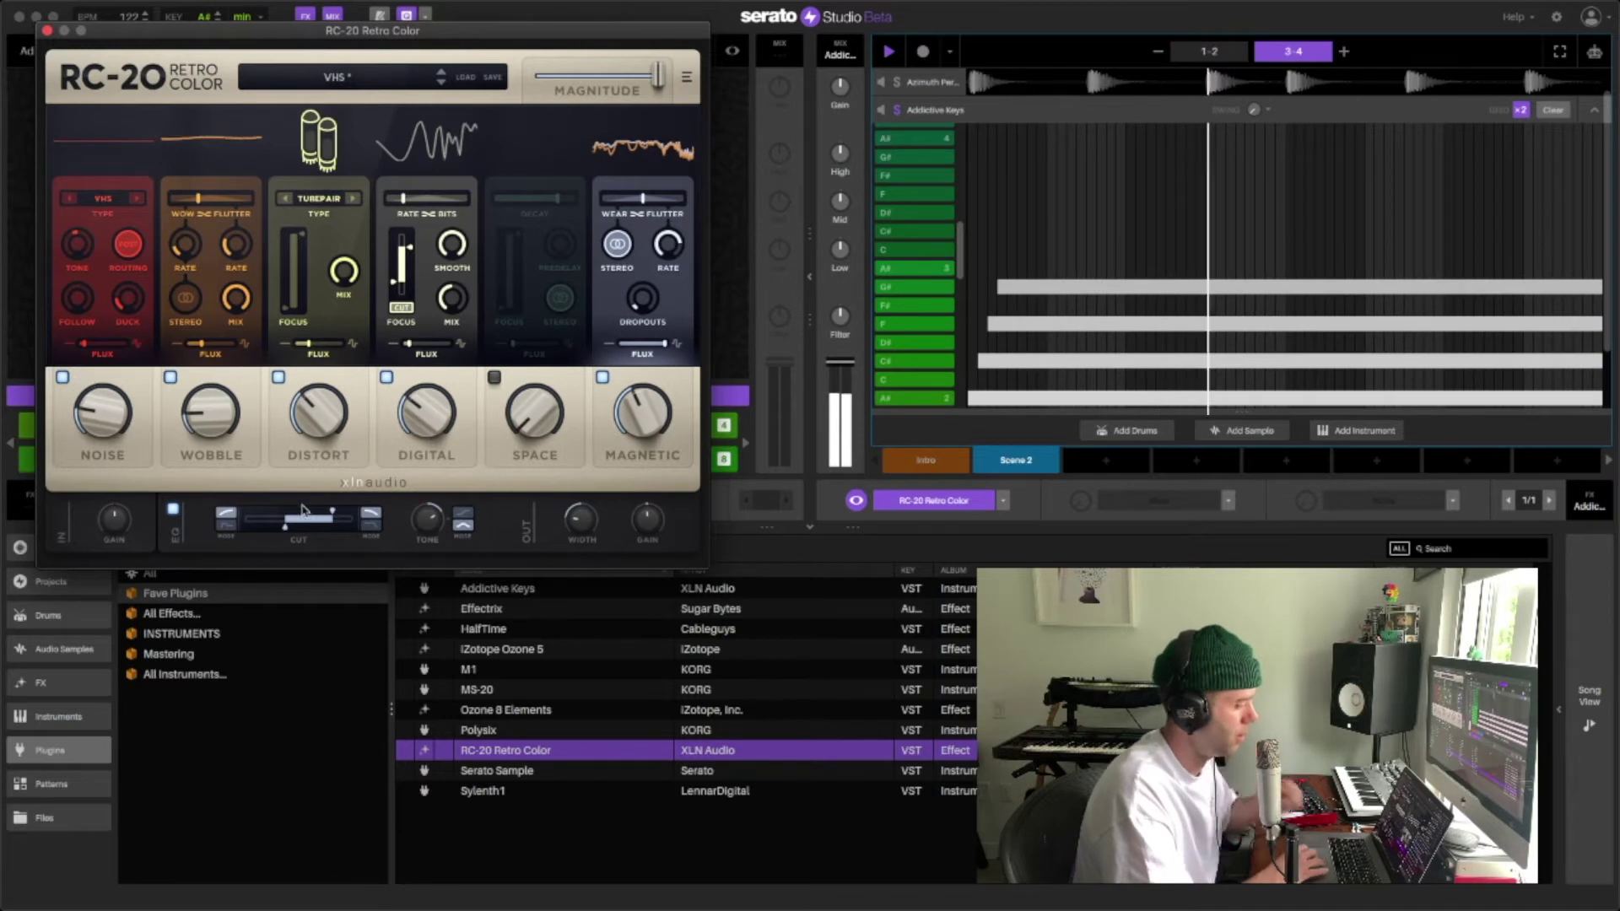
left_click(896, 111)
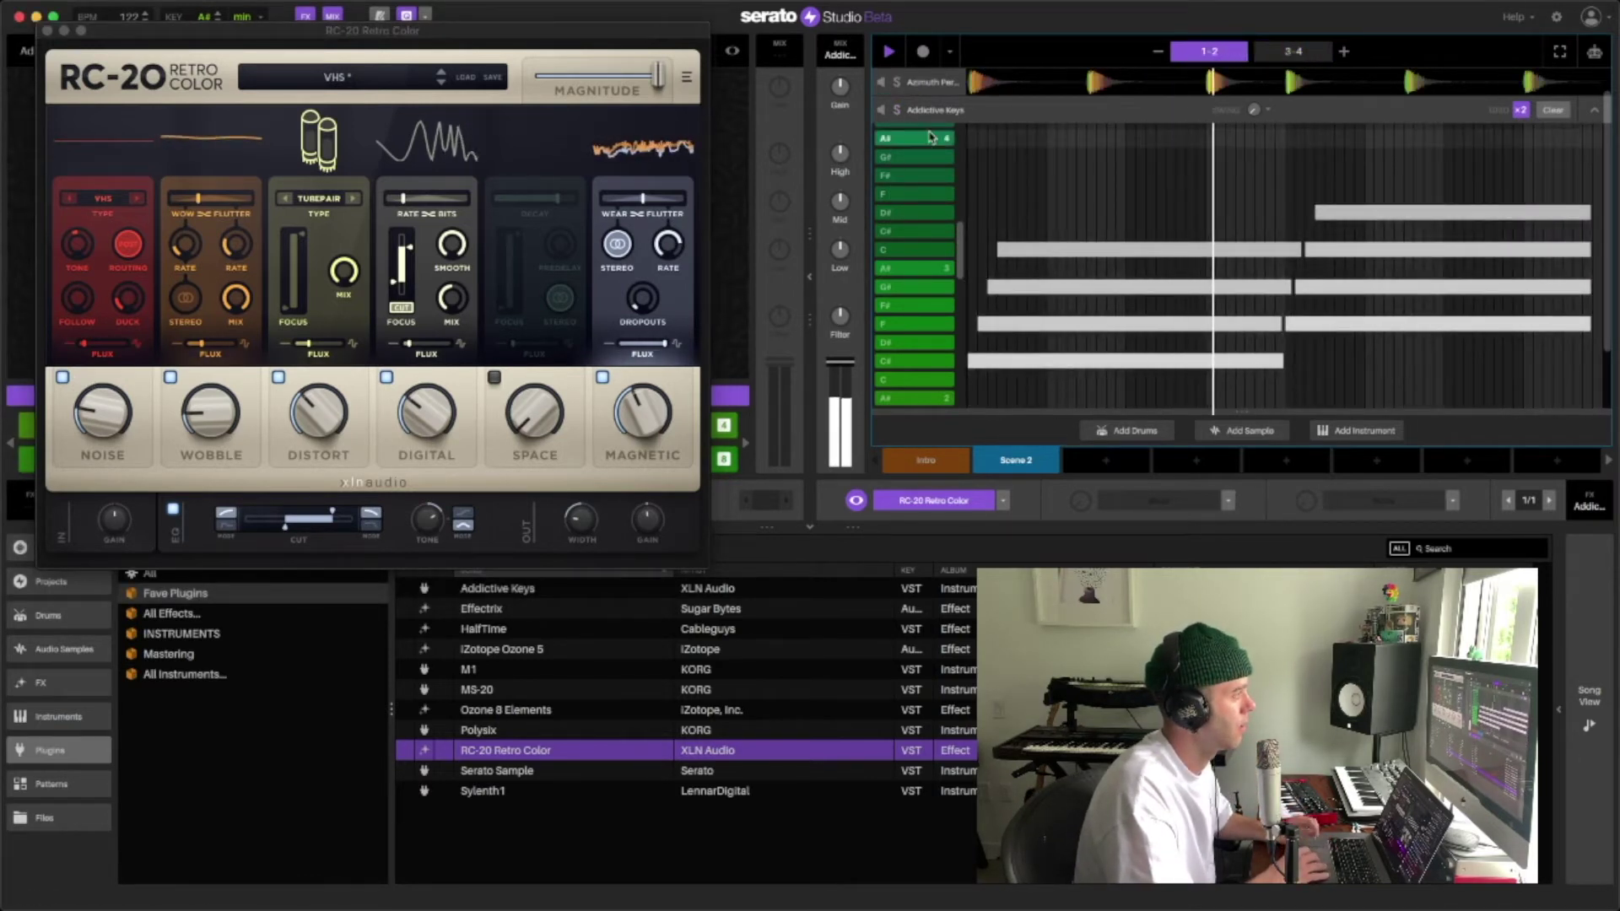
Enable Beam Me Up Echo and Light Tail Reverb on the Azimuth Percussion deck, keeping the reverb at a low level.
key("Up")
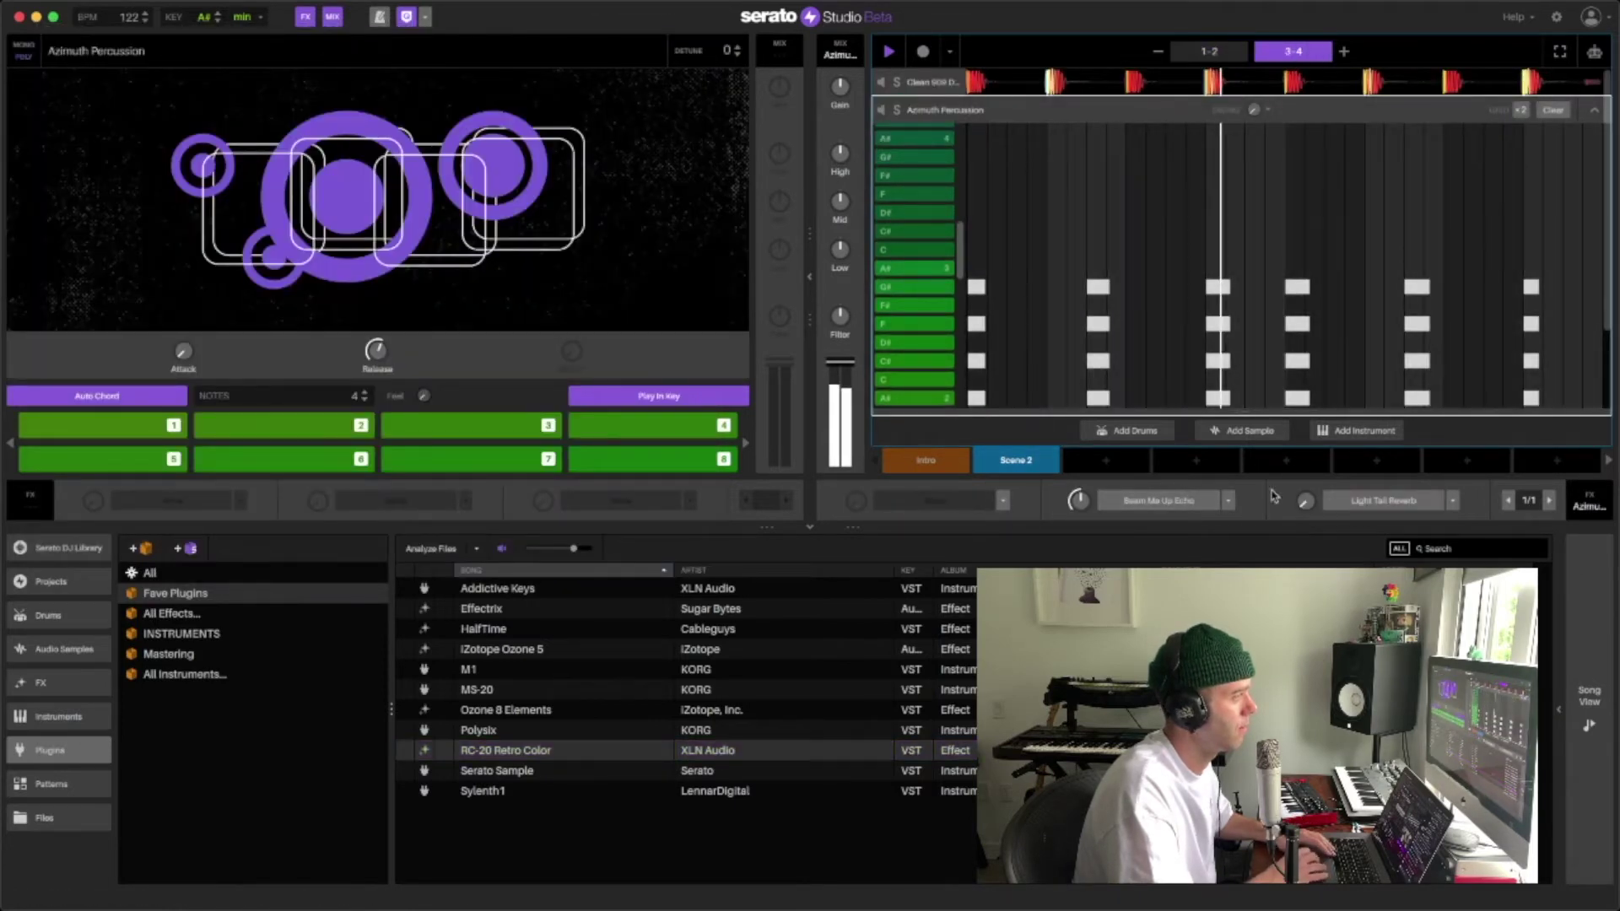
left_click_drag(1305, 501, 1305, 488)
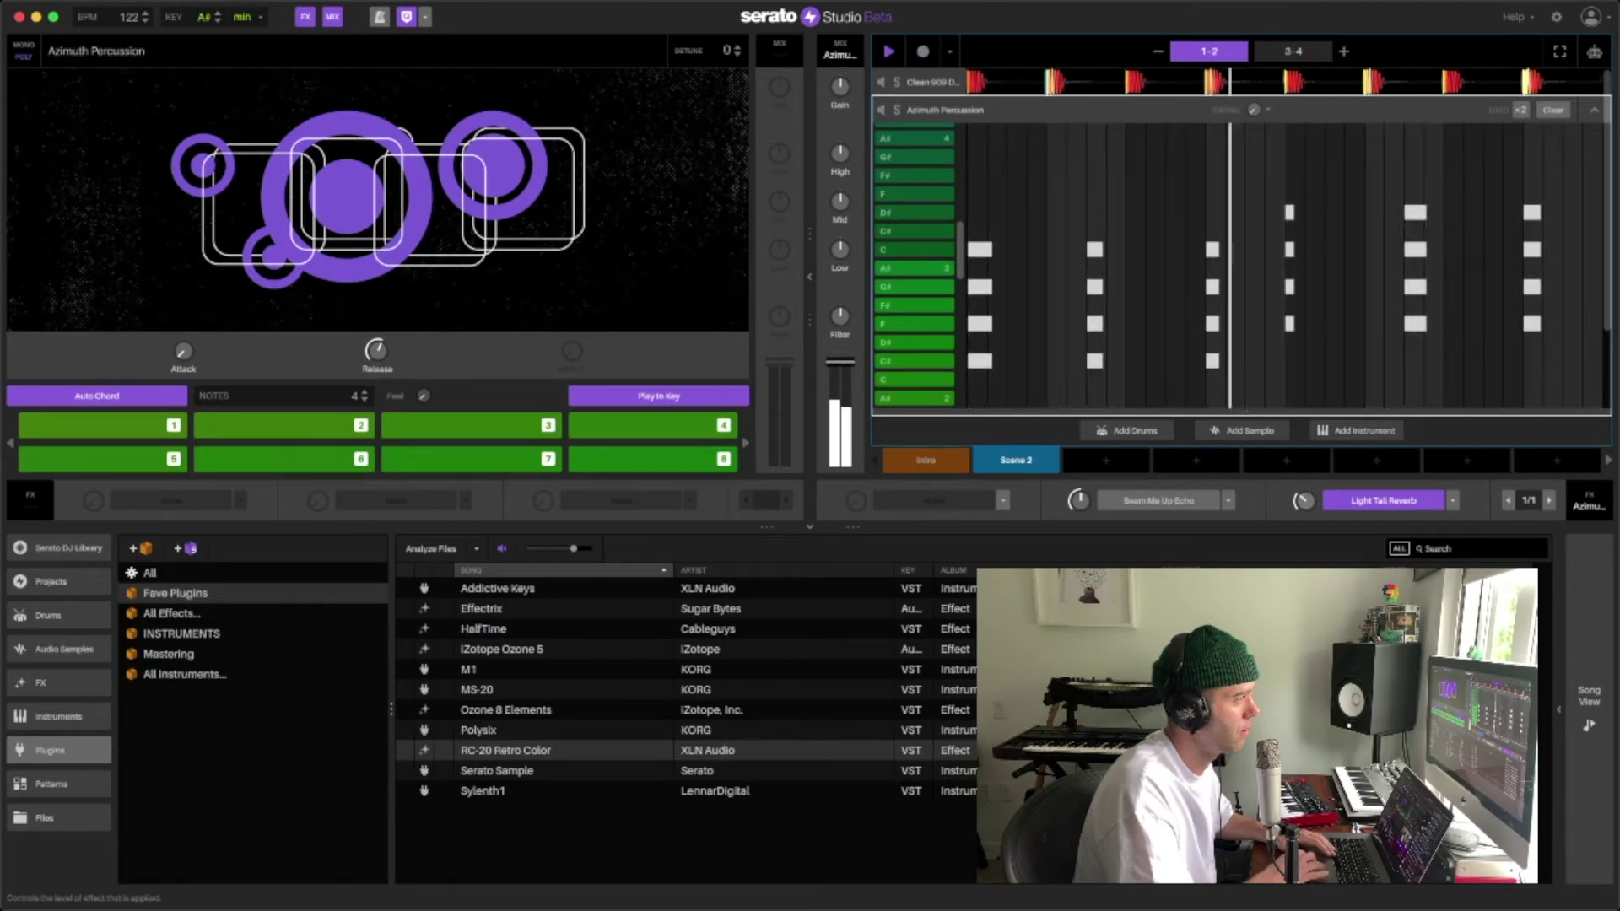
key("ctrl+2")
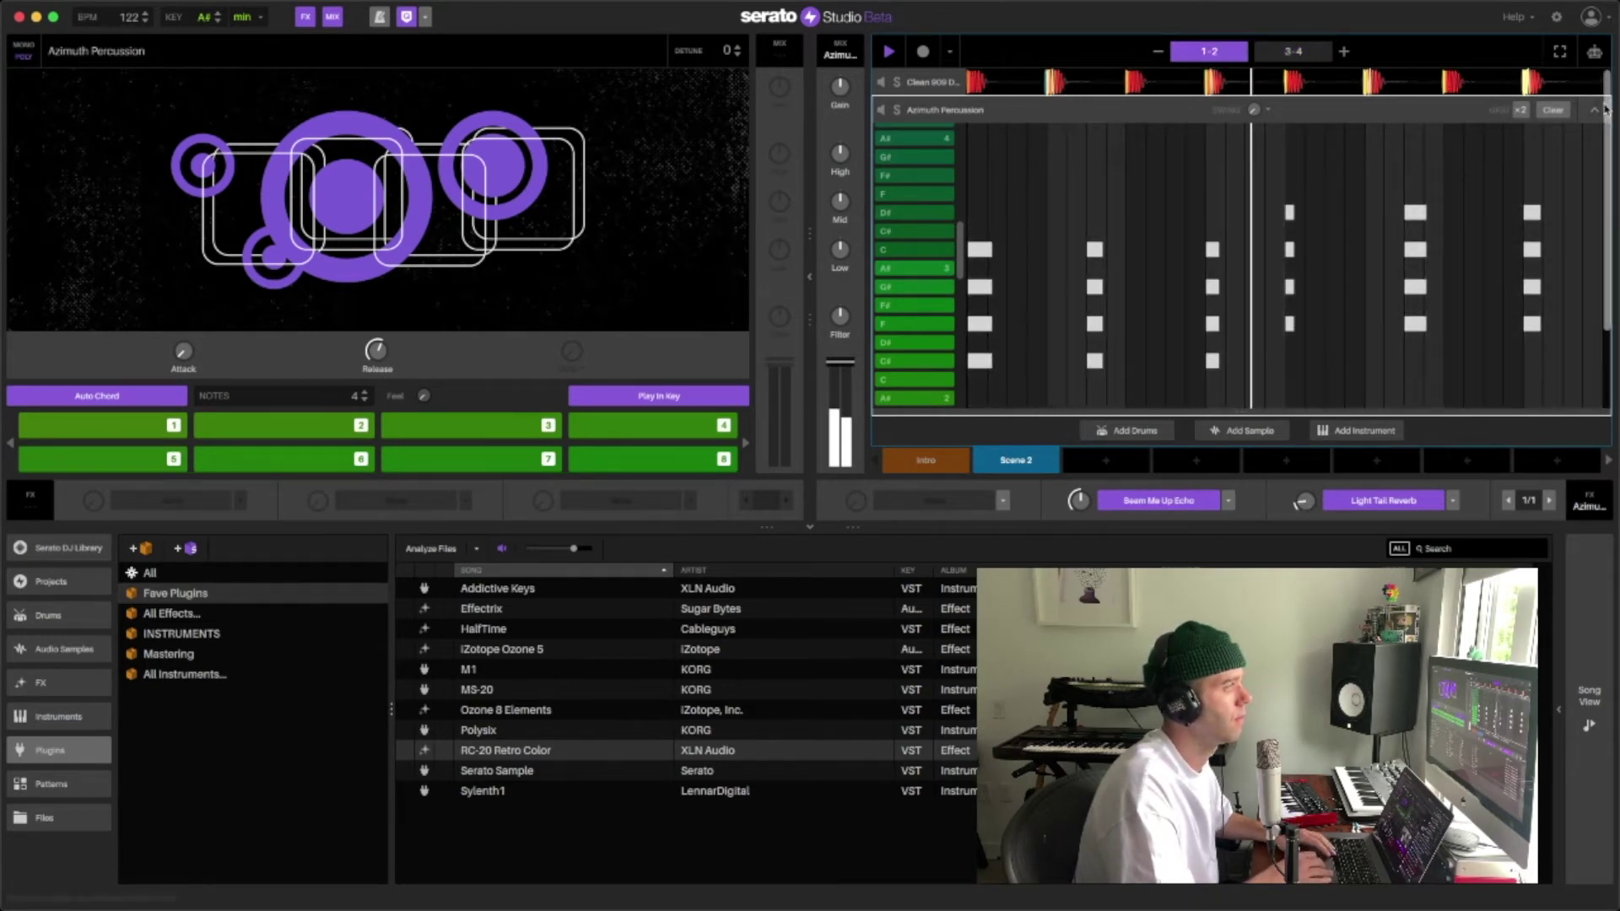
Load Soft Sidechain into the second effect slot of the Addictive Keys deck and collapse its note grid.
left_click(1597, 114)
left_click(932, 195)
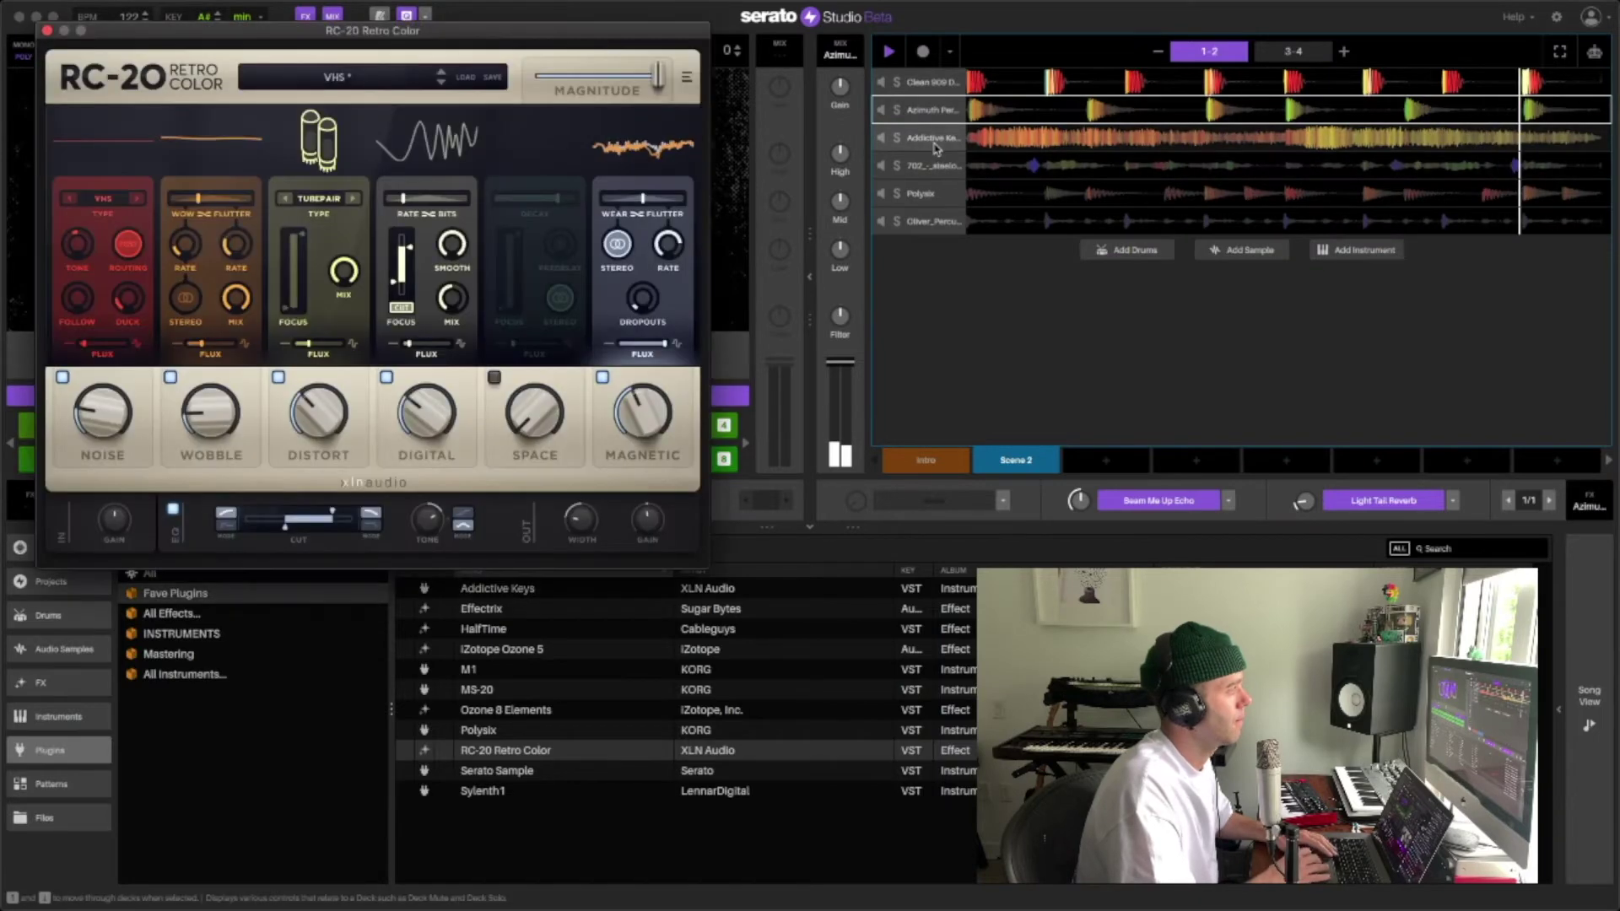
left_click(1228, 503)
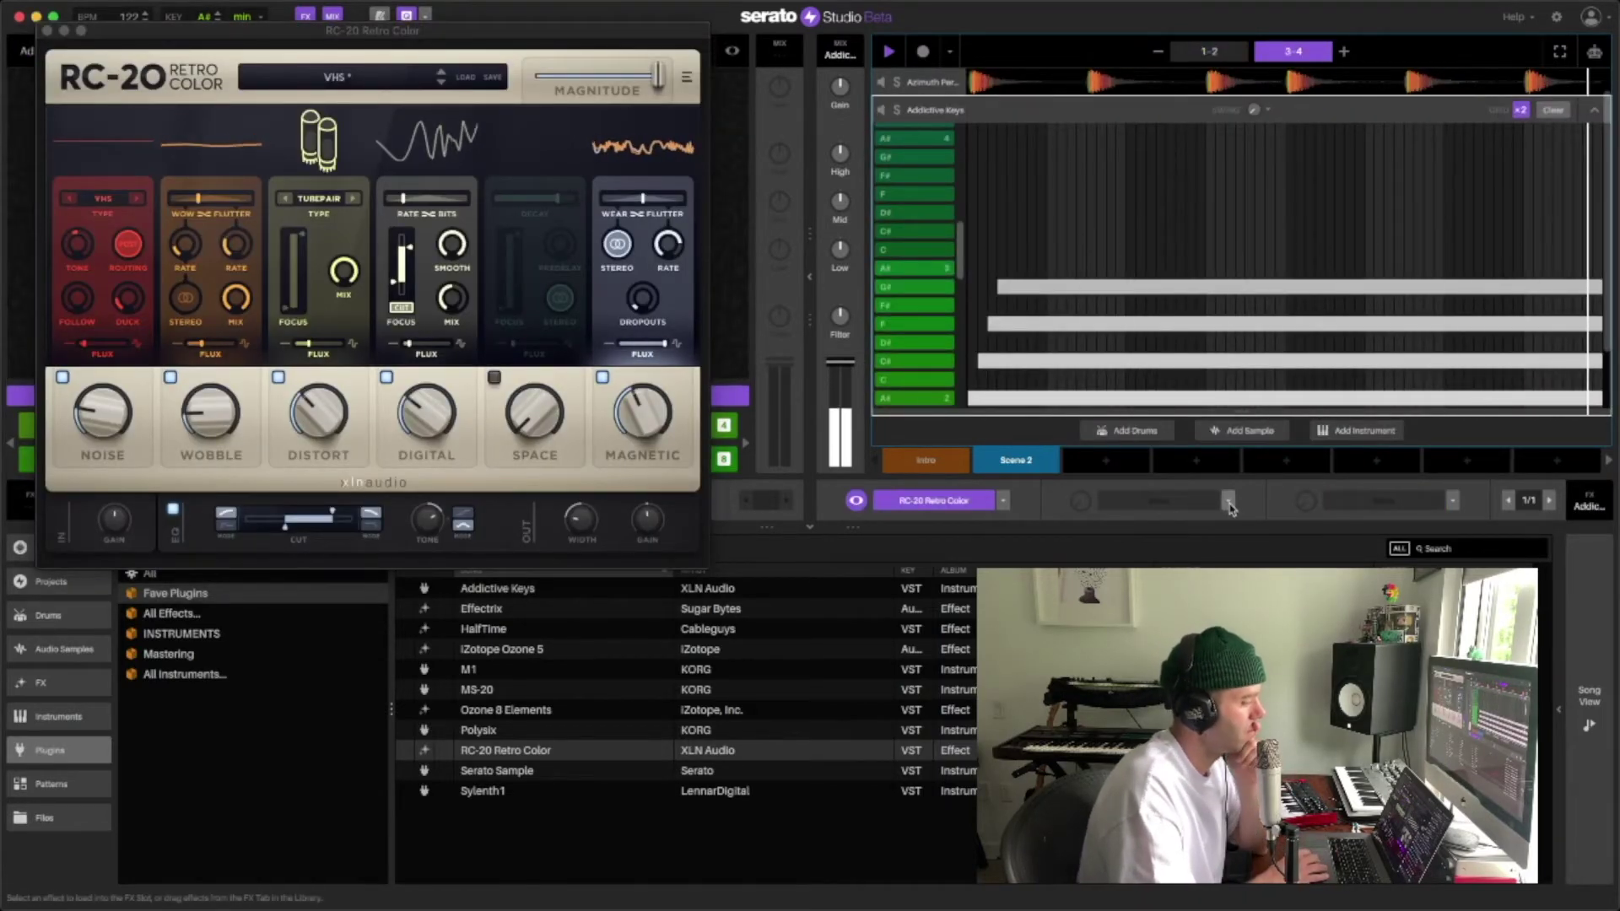
left_click(1229, 502)
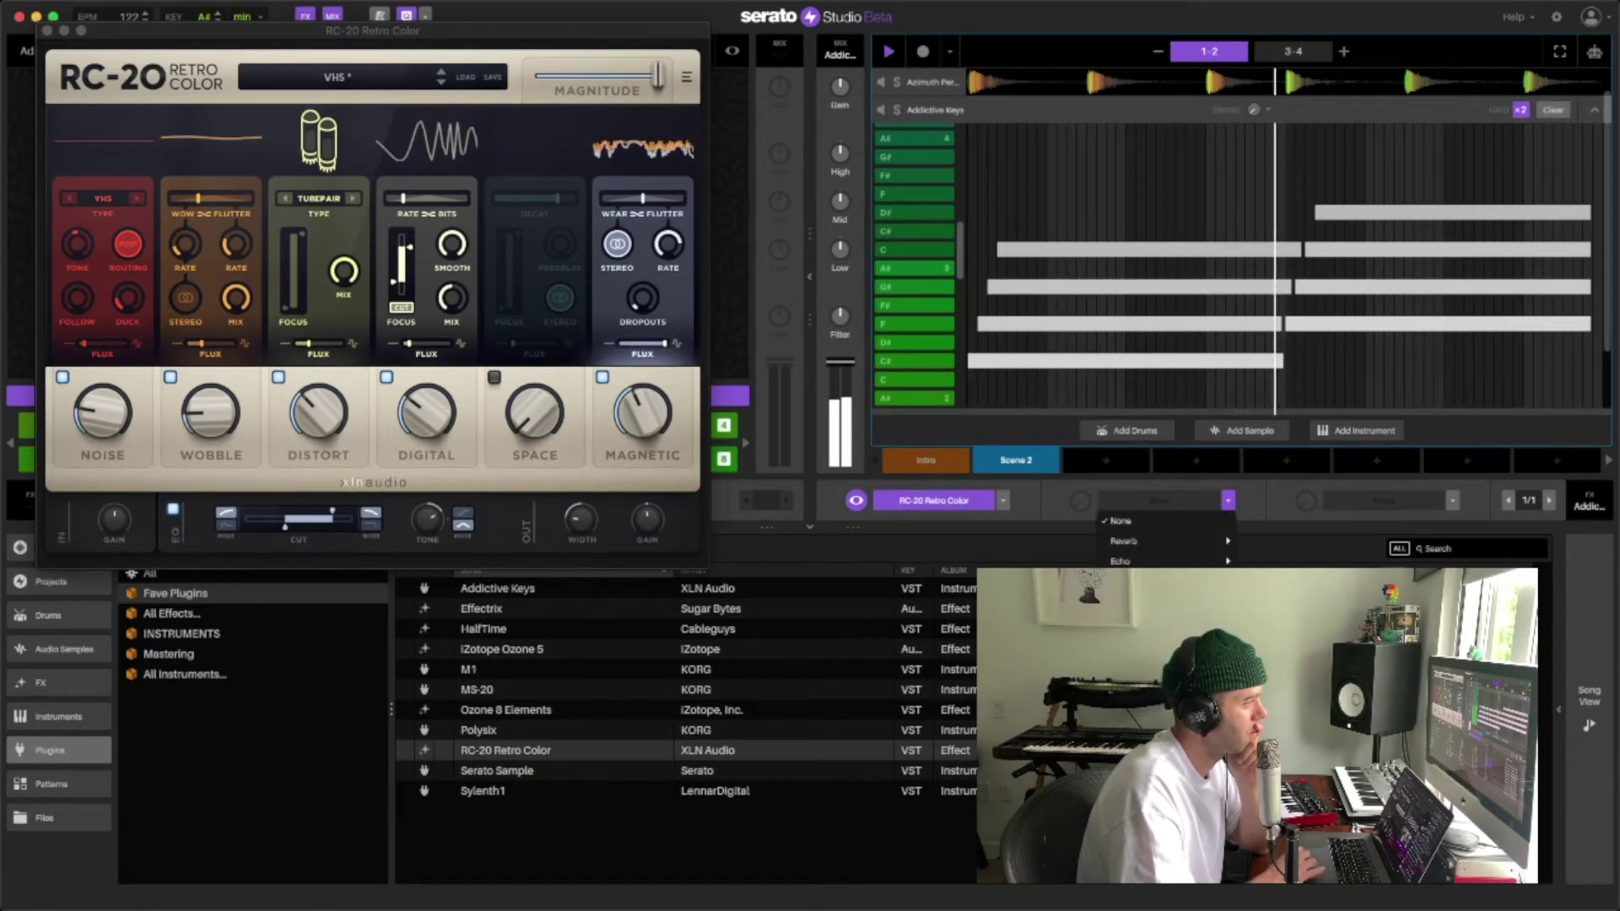
left_click(1164, 591)
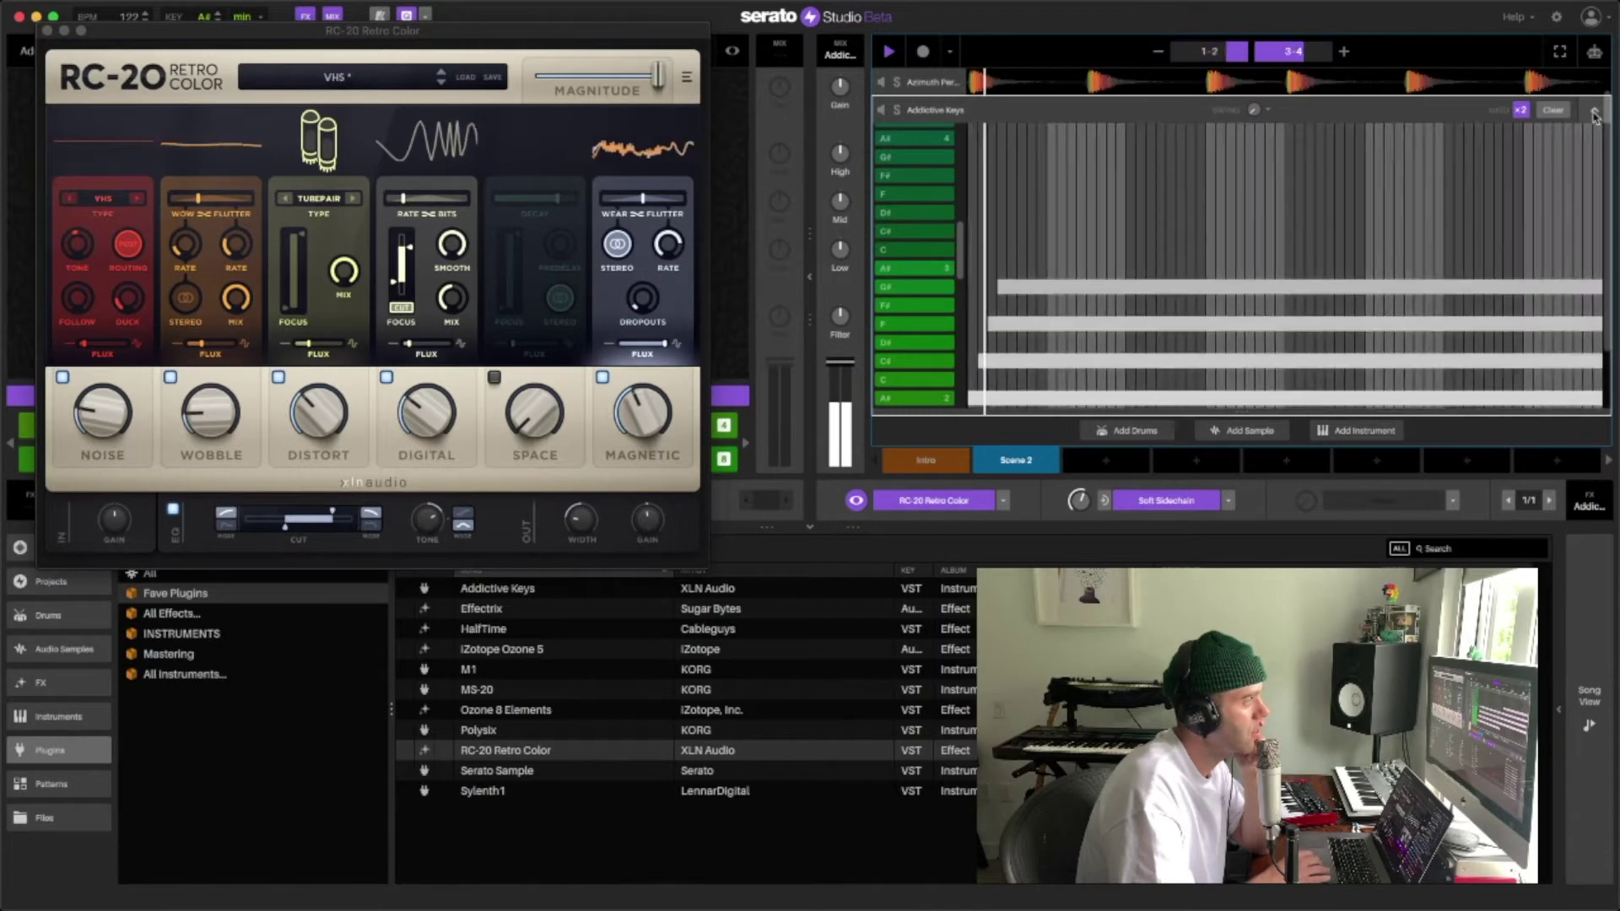
left_click(936, 110)
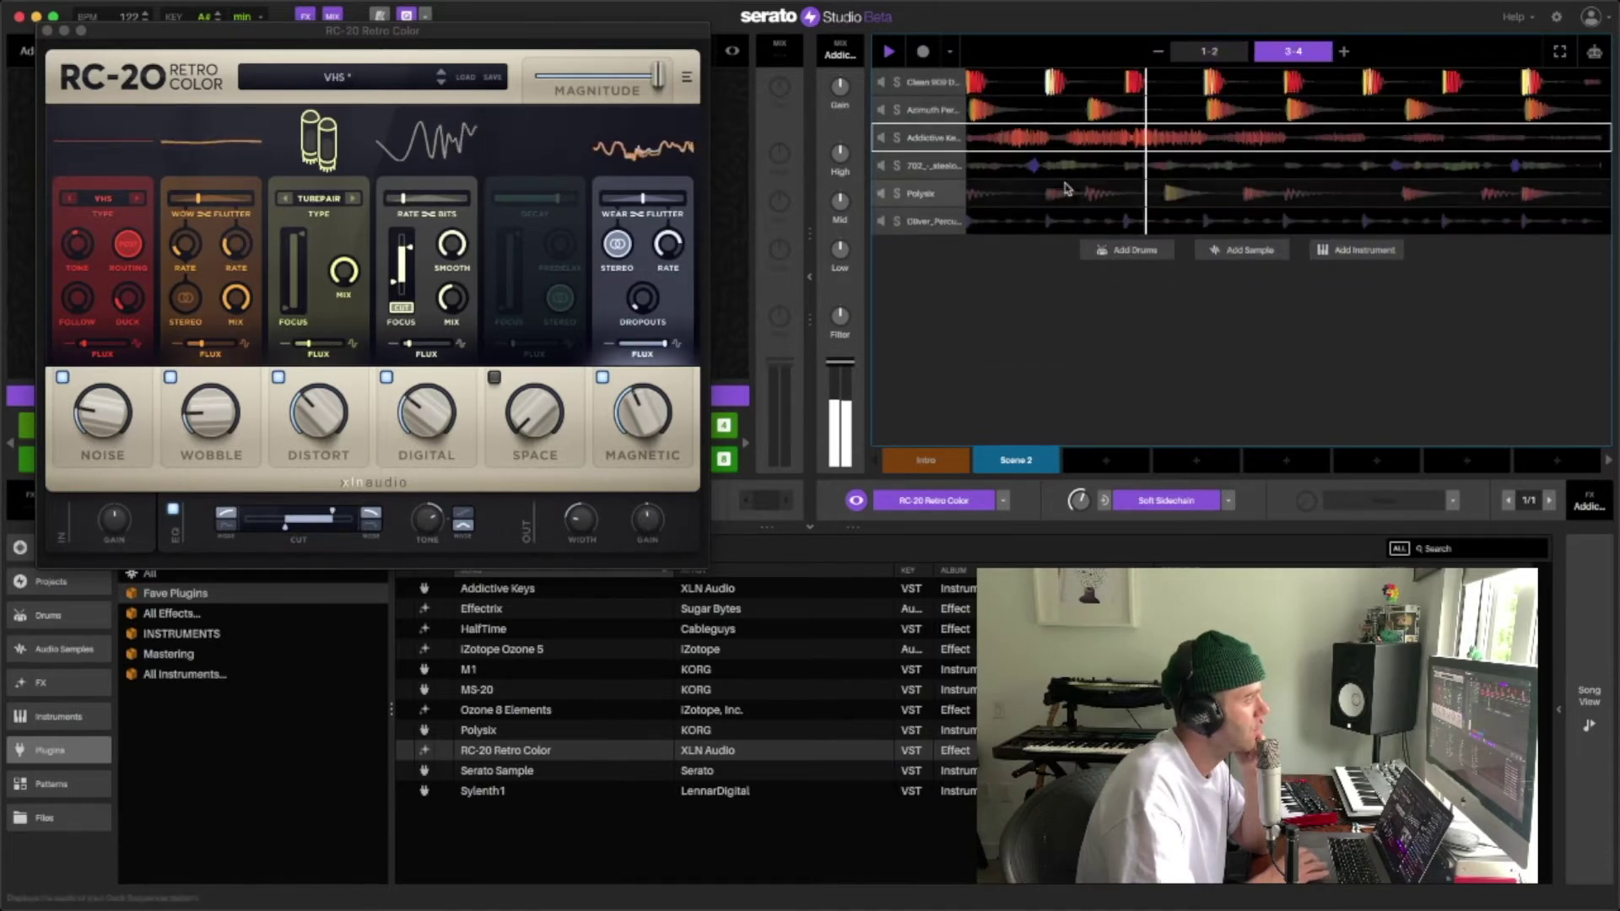
Open the 702 acapella deck and audition its pad 1 phrase against the running pattern.
left_click(932, 166)
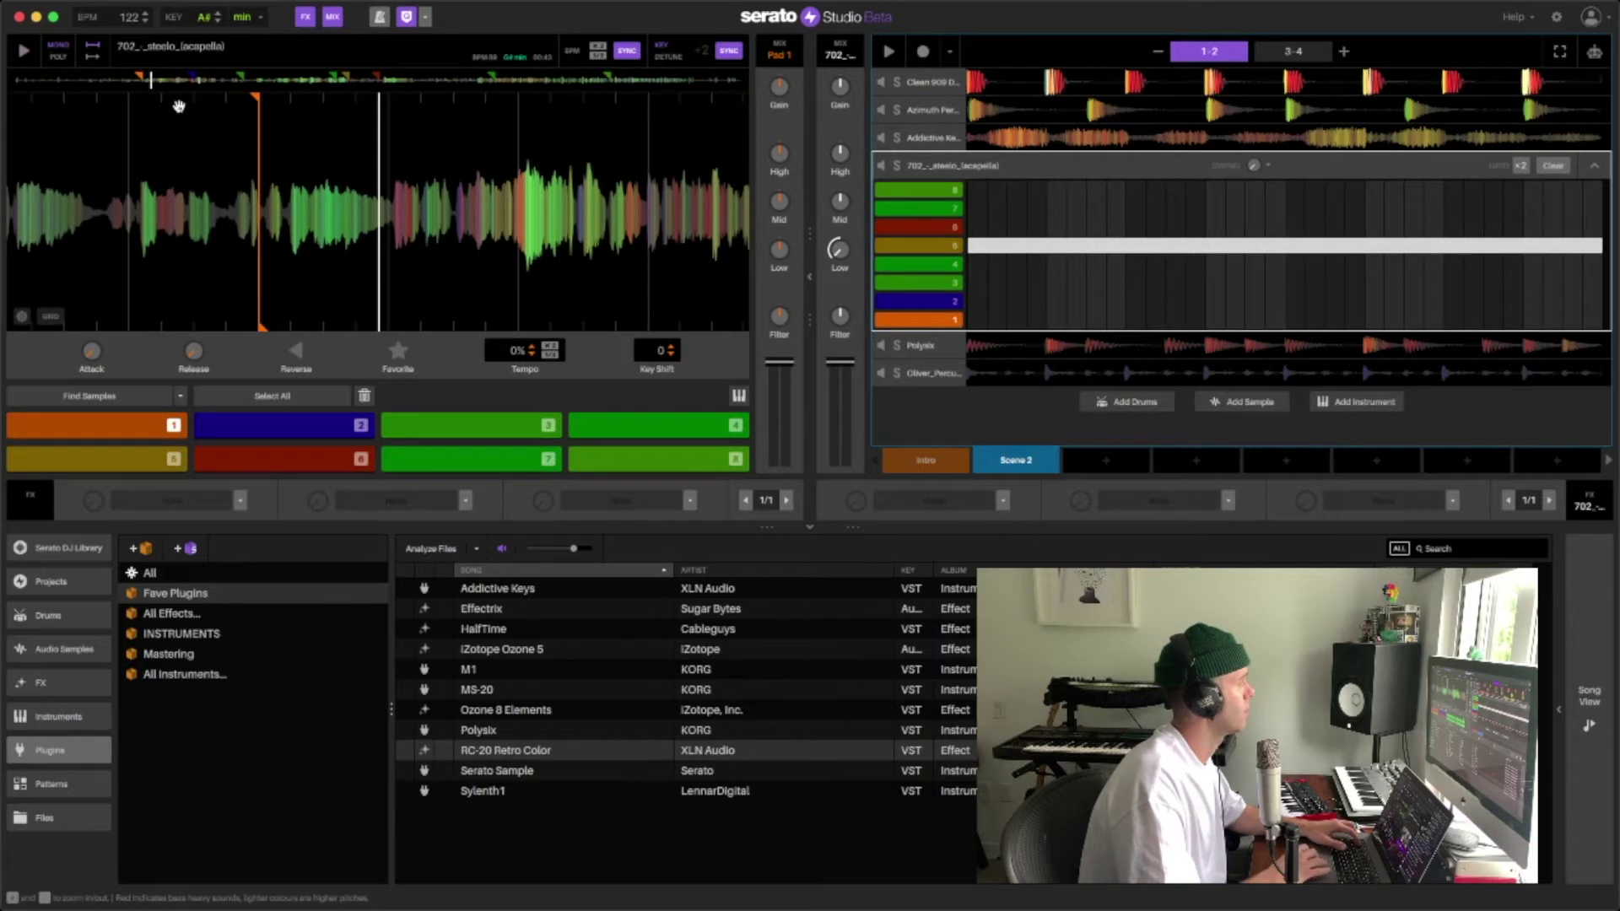
key("space")
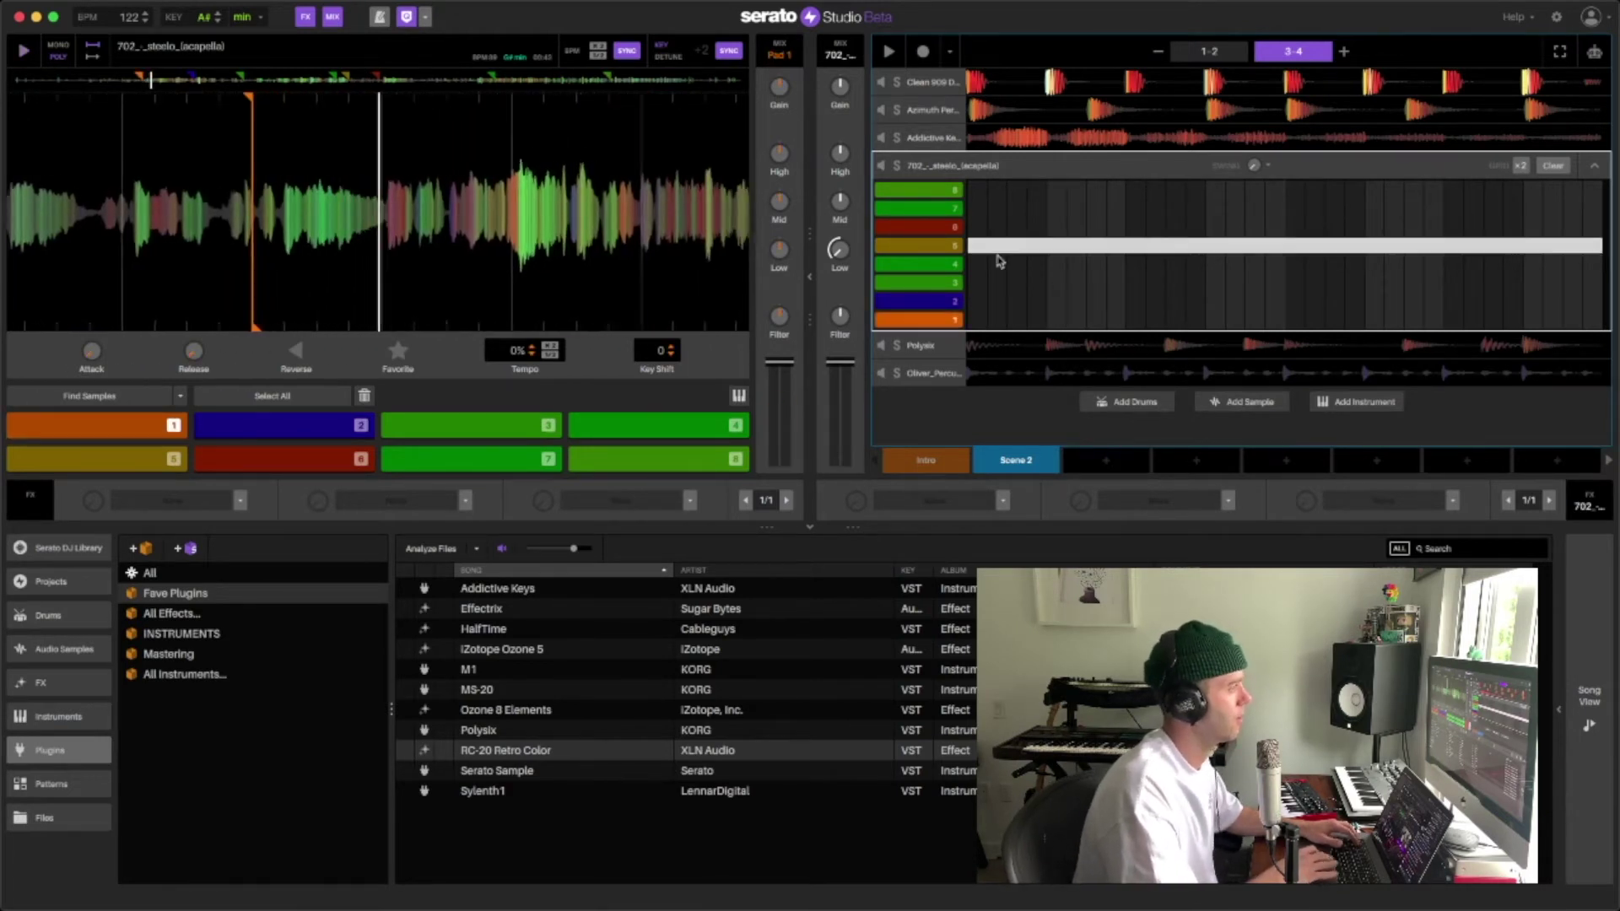
key("space")
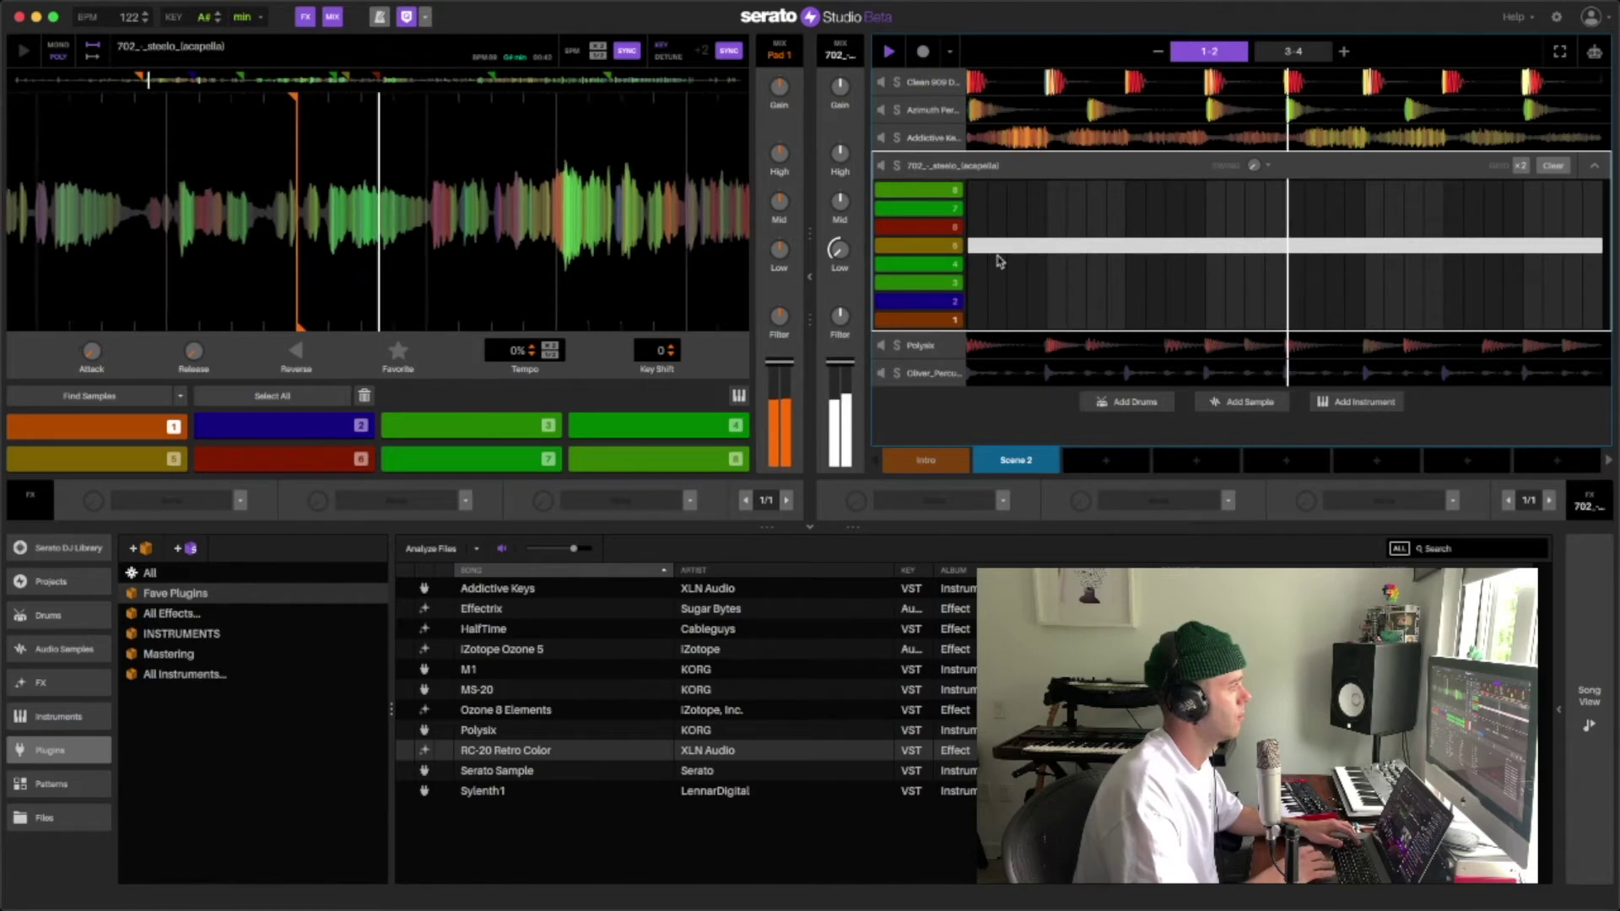
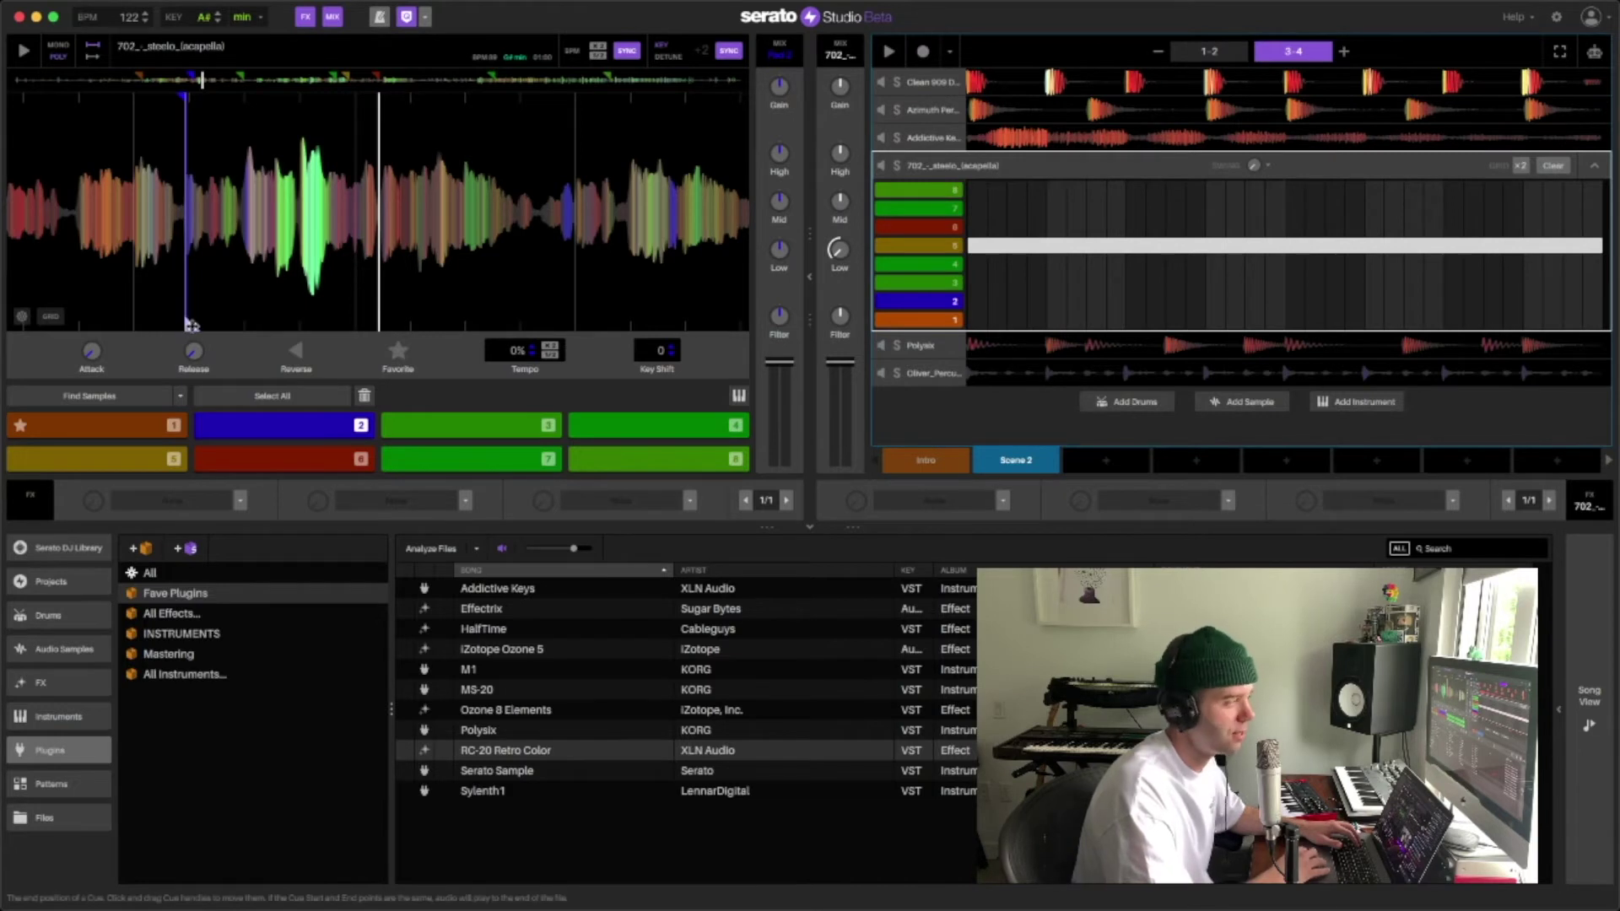
Give the 702 acapella's pad 2 slice an end point just after its loudest vocal passage, auditioning and fine-tuning the marker.
left_click_drag(191, 325, 238, 323)
left_click_drag(337, 324, 377, 319)
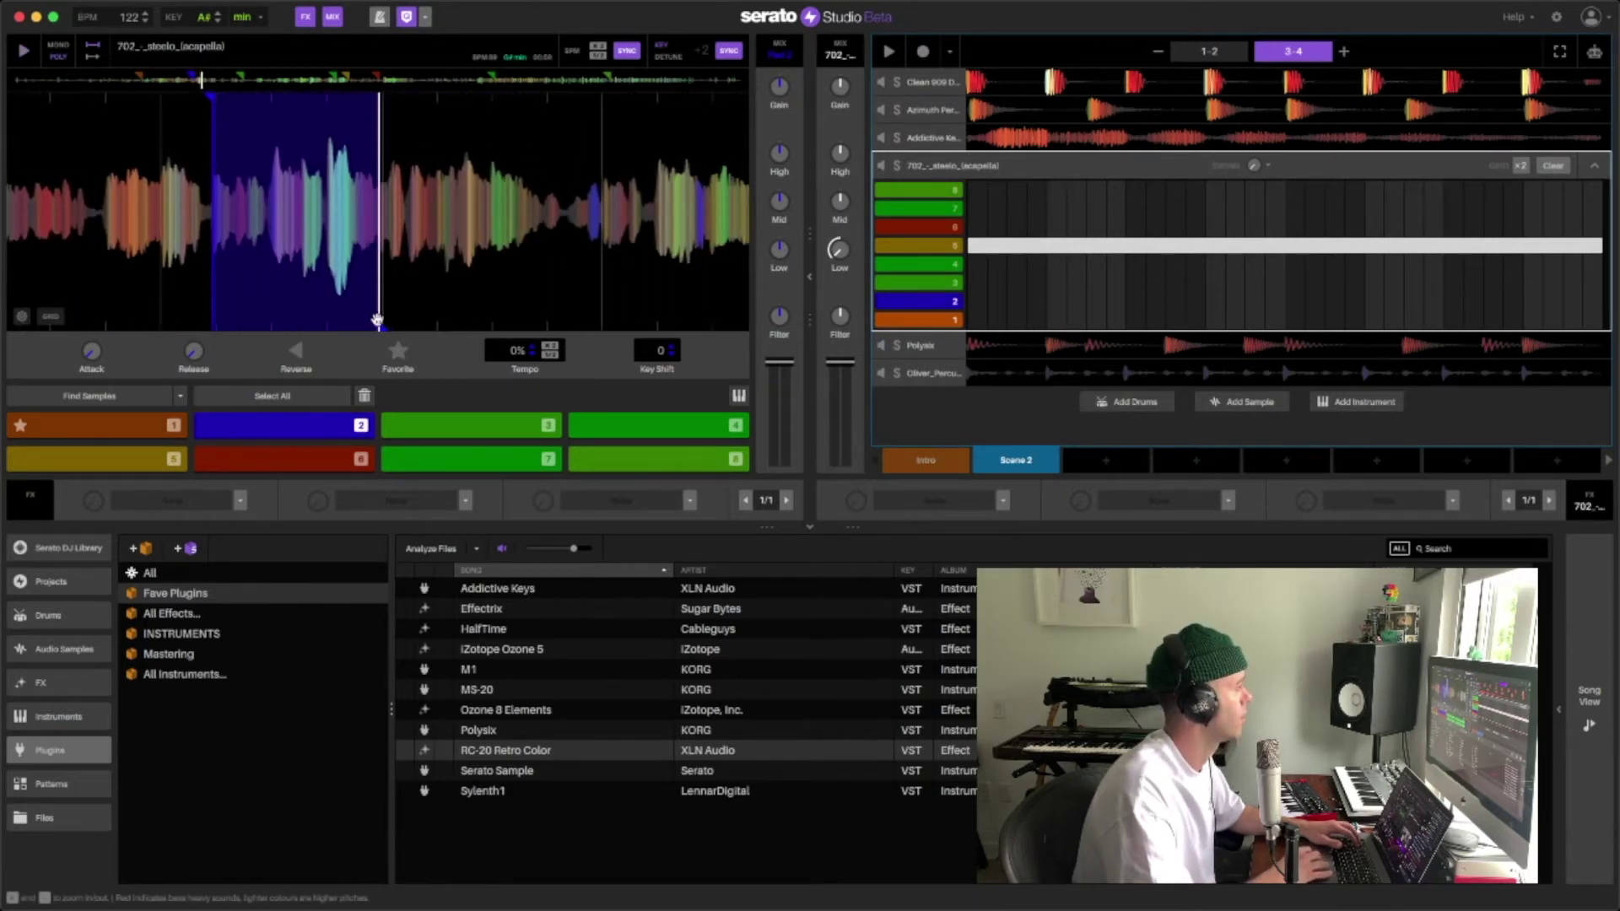
key("space")
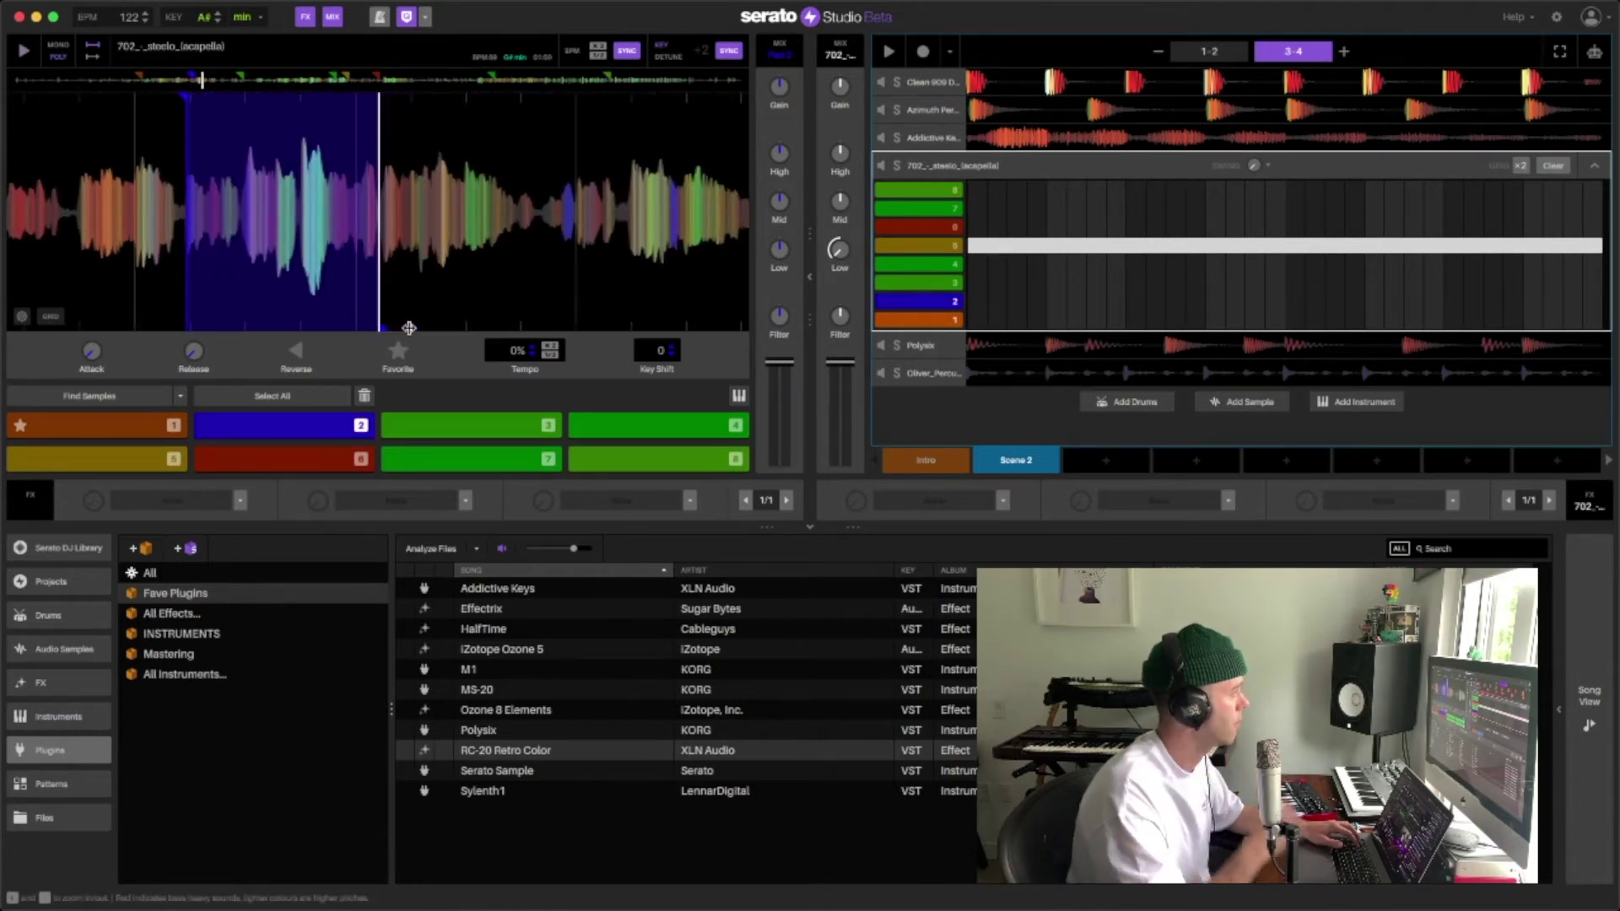
key("space")
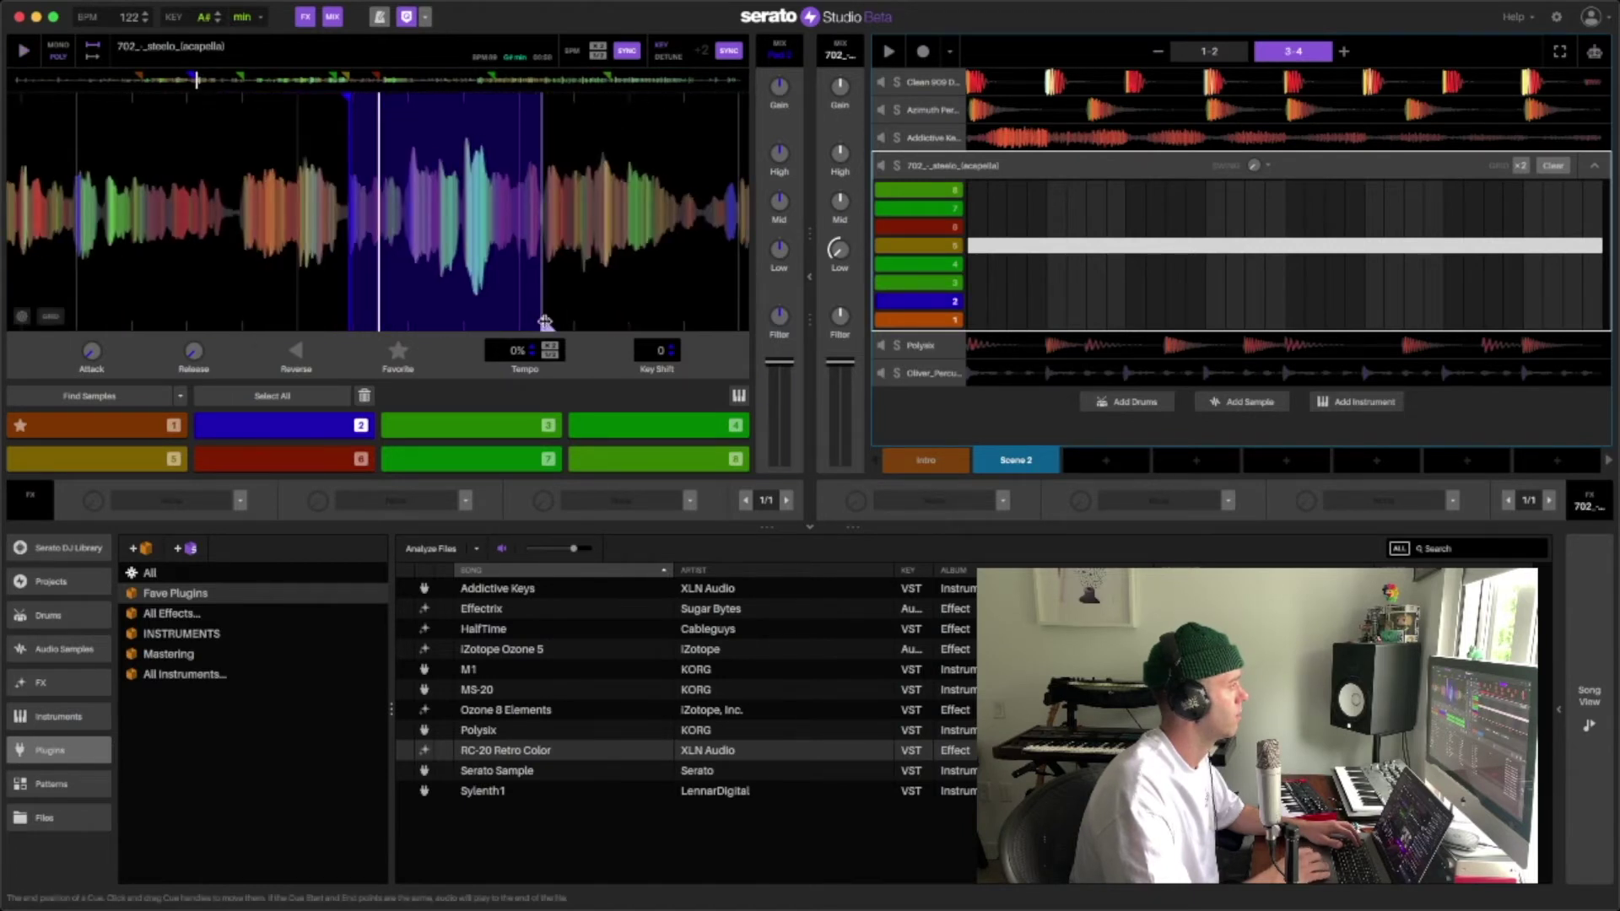
left_click_drag(547, 324, 661, 327)
key("space")
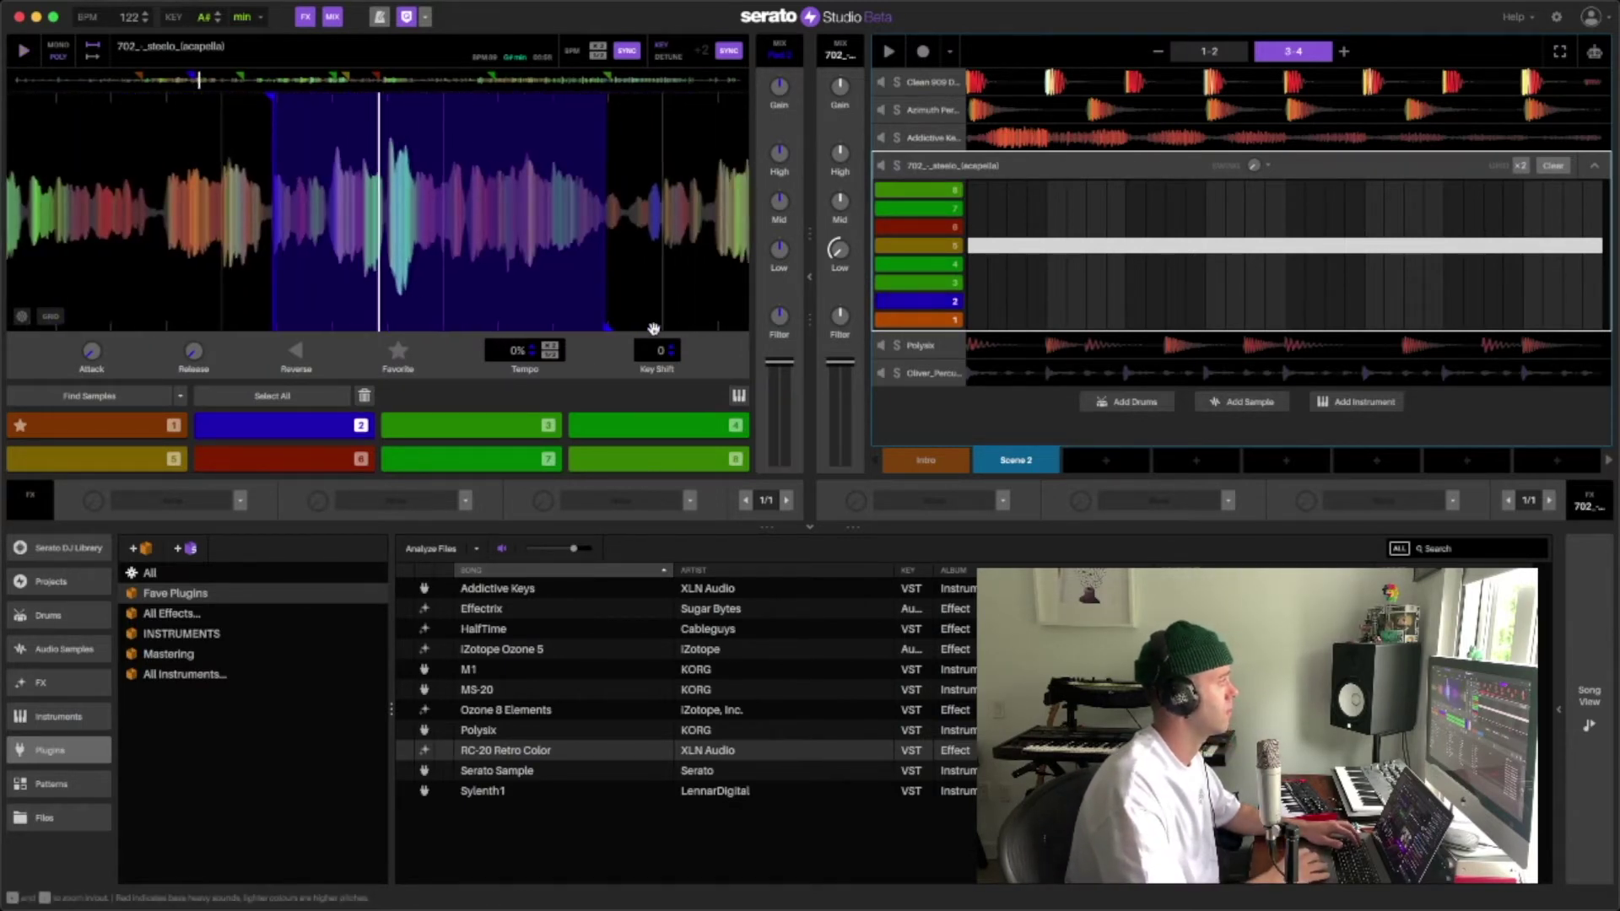
left_click_drag(606, 322, 382, 318)
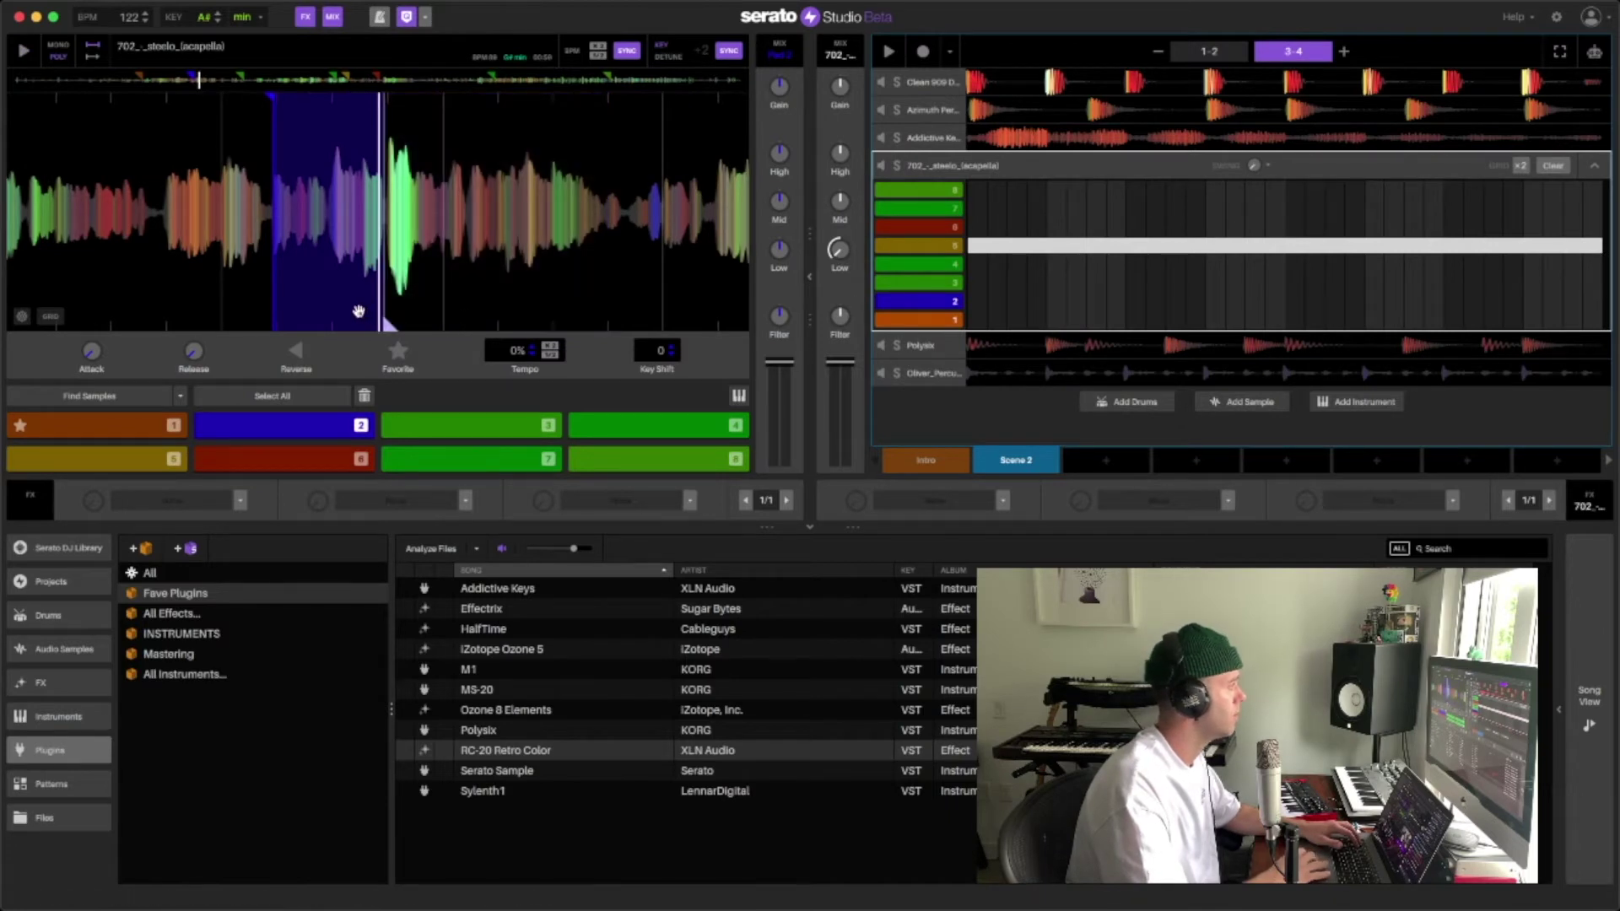
scroll(359, 312, "up", 5)
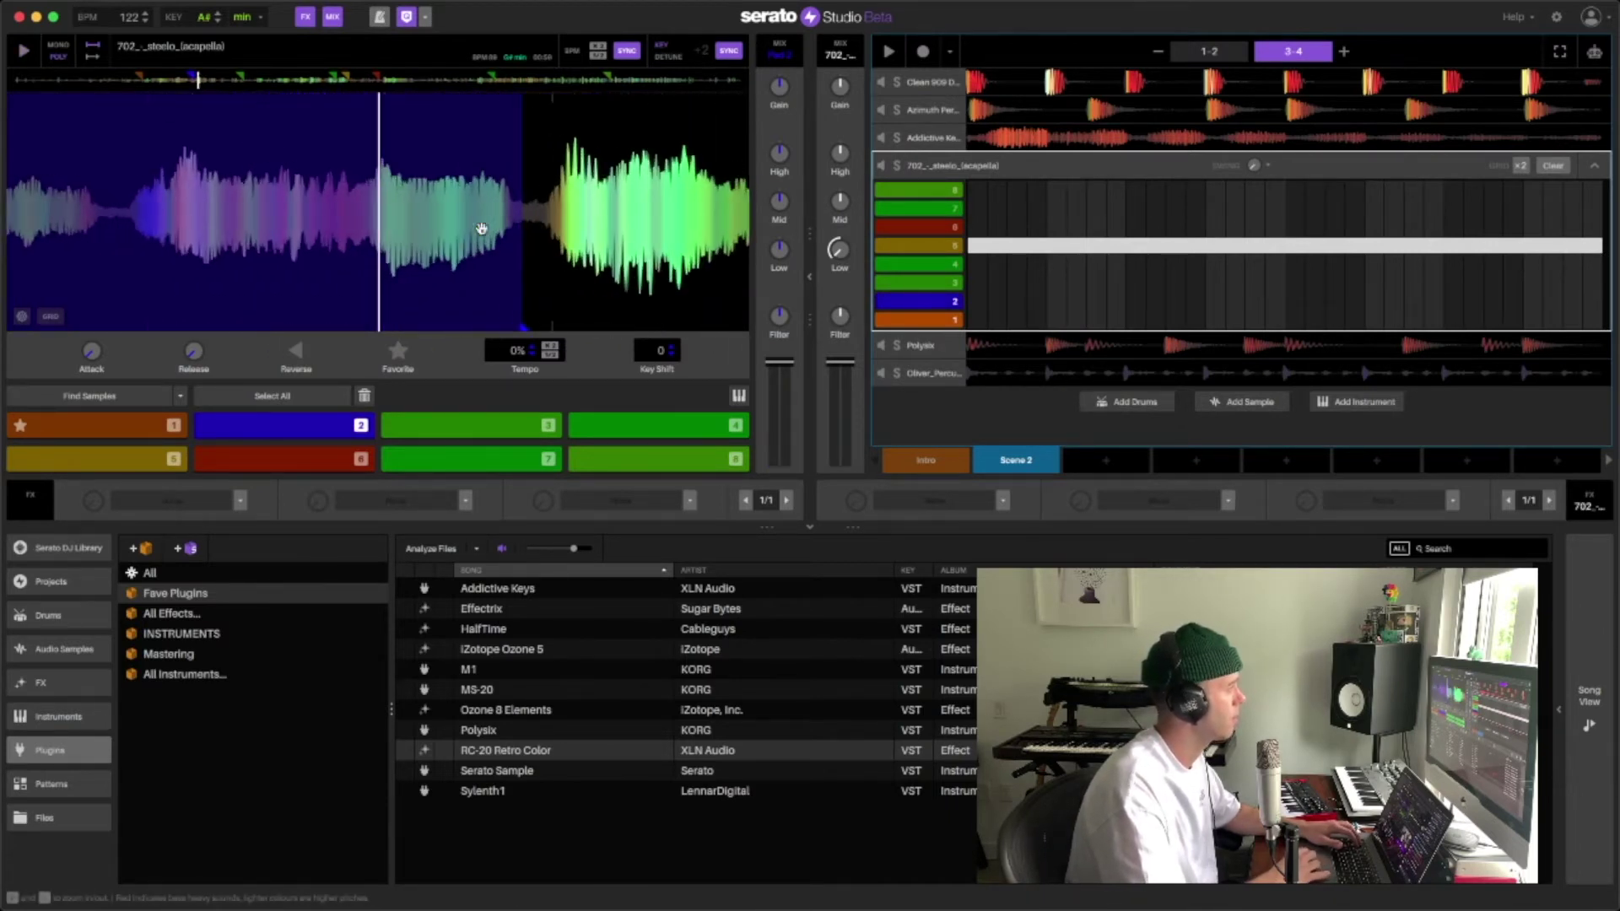
left_click_drag(520, 327, 371, 330)
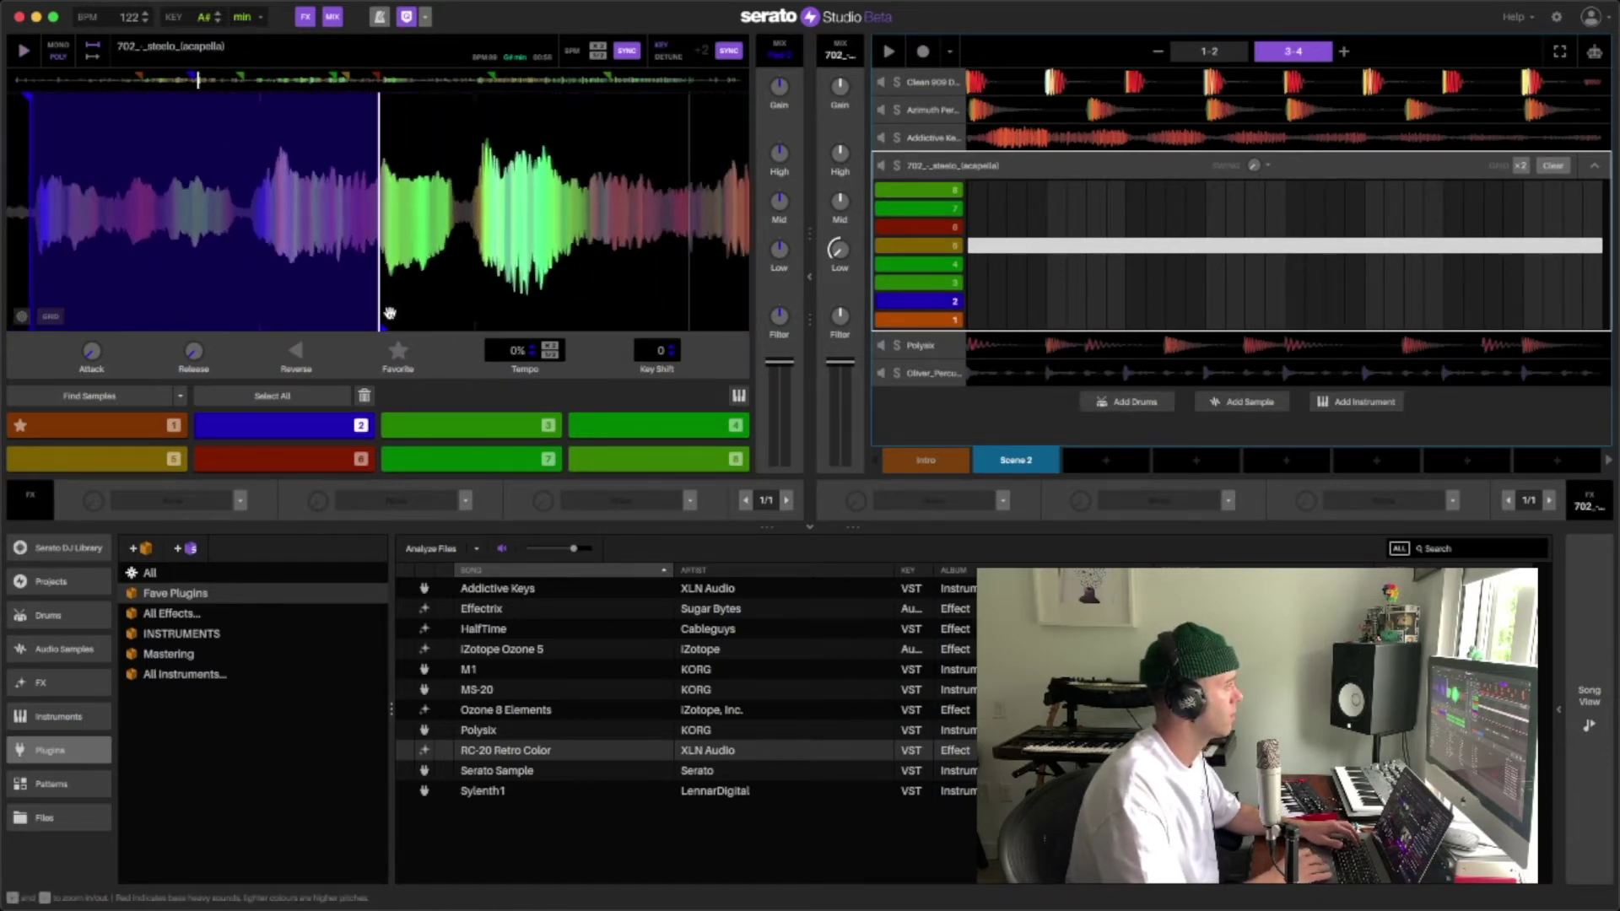
scroll(384, 325, "down", 2)
left_click_drag(381, 327, 530, 329)
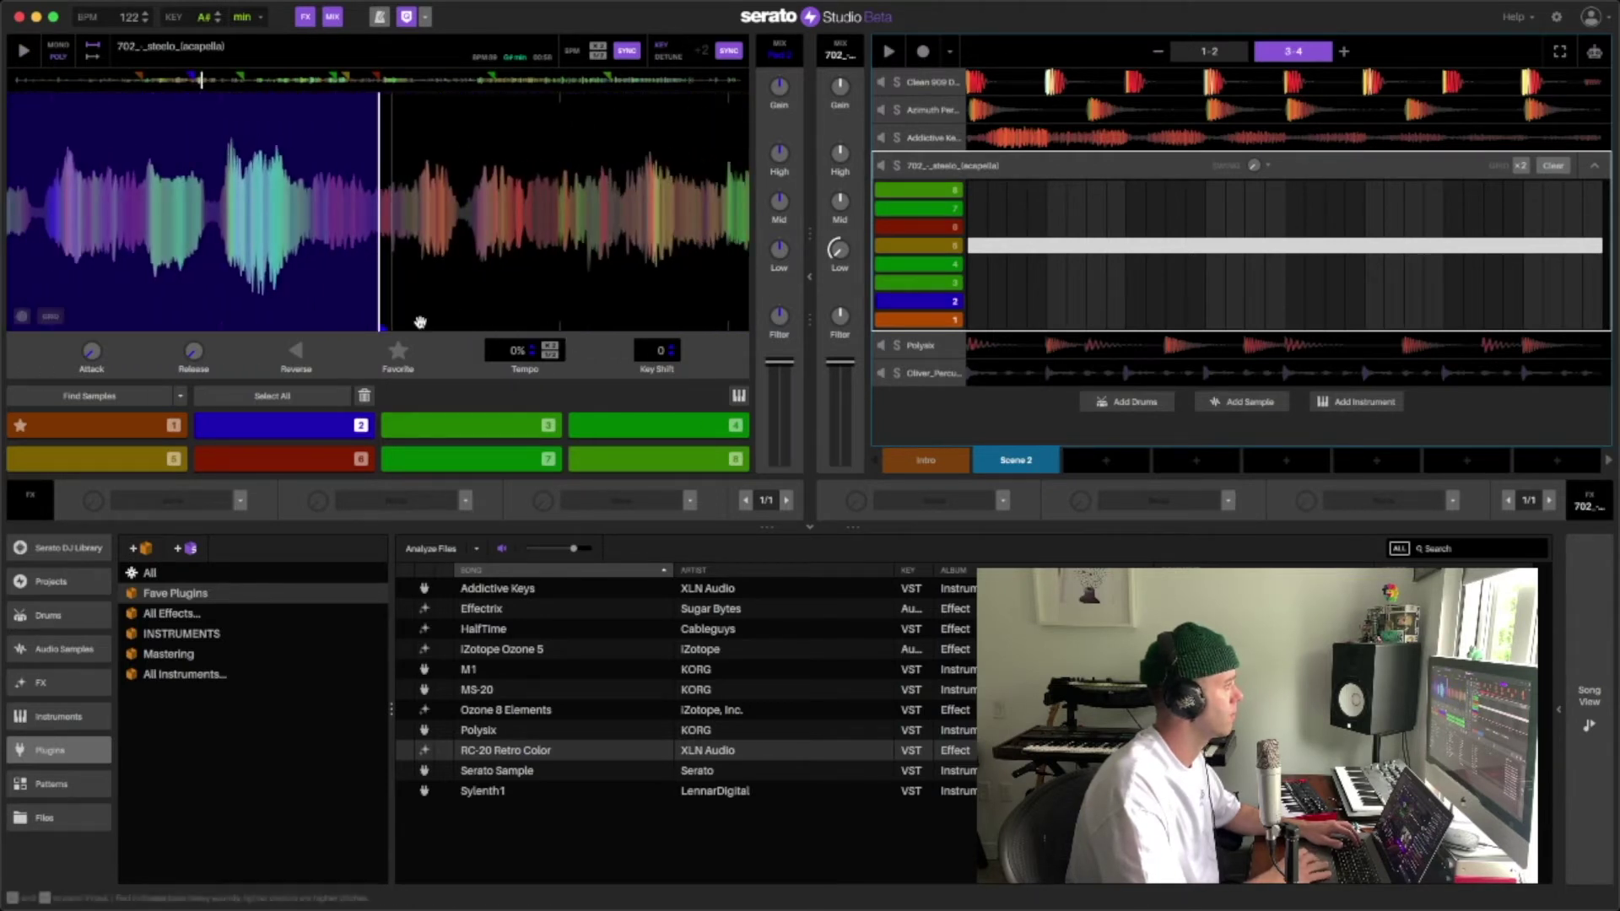
Fine-tune the end point of the acapella's pad 2 slice and load Echo into that pad's first effect slot.
left_click_drag(381, 327, 460, 326)
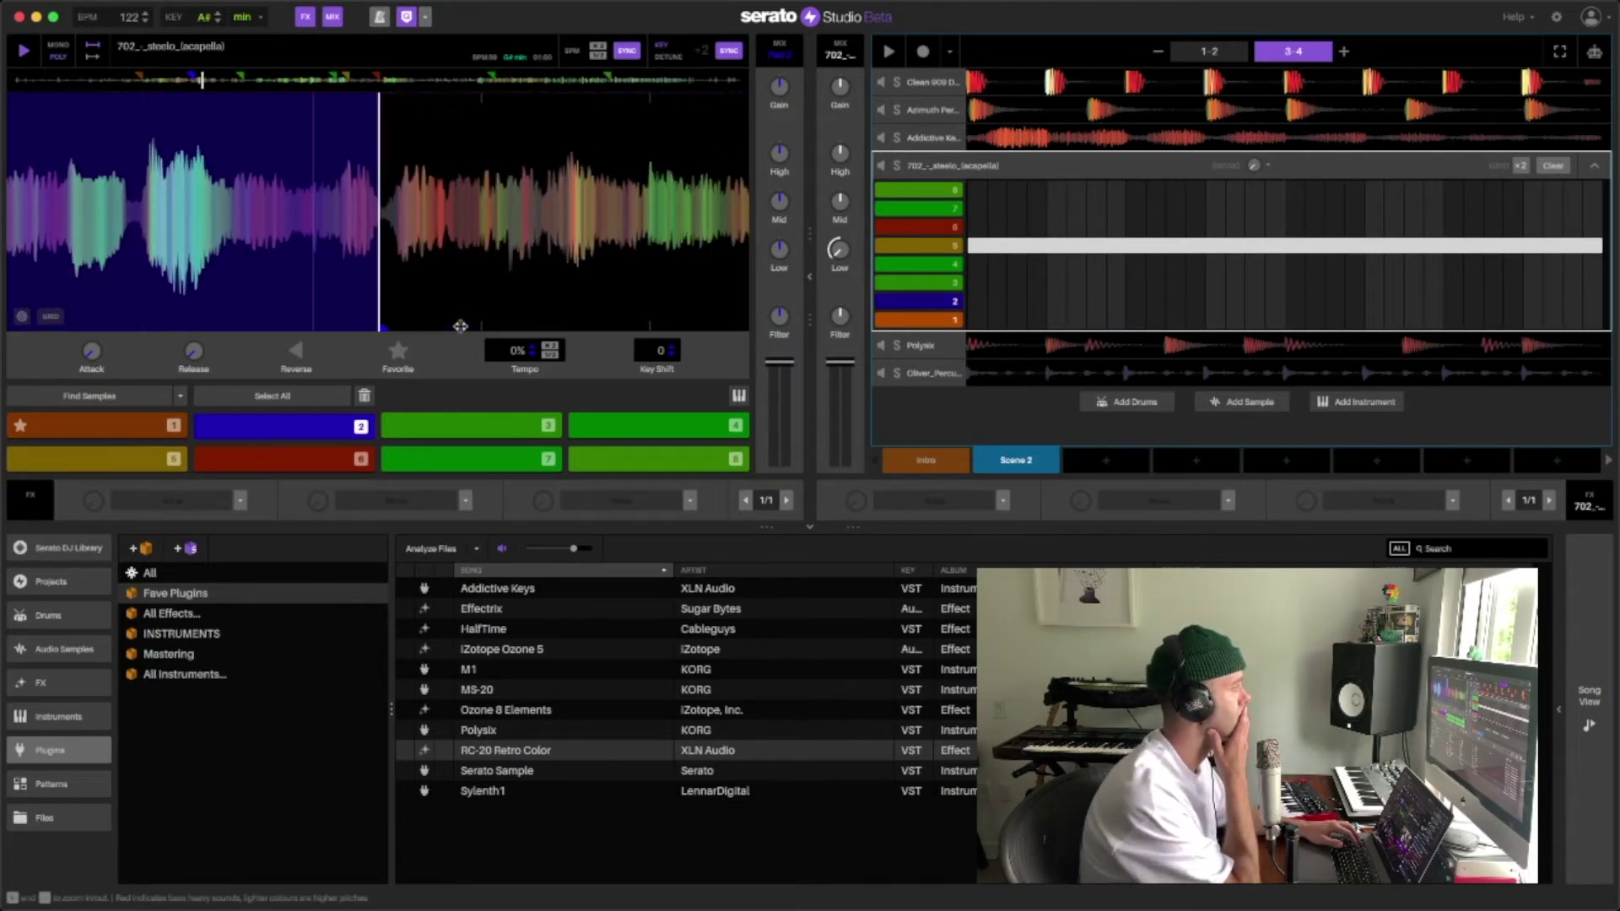
left_click(242, 501)
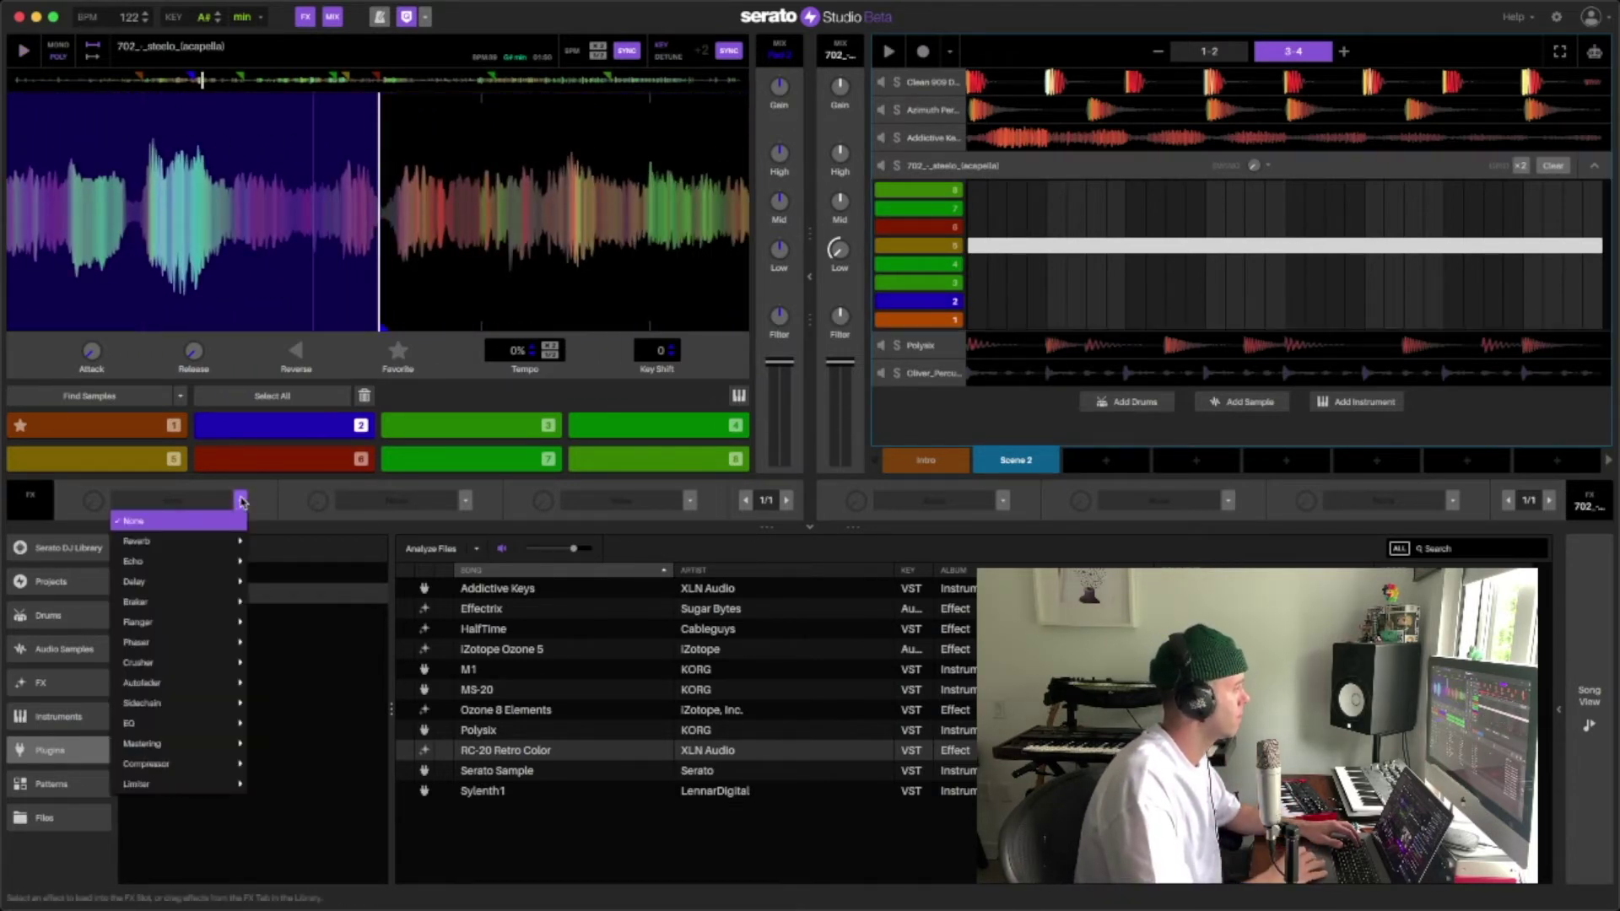
mouse_move(231, 549)
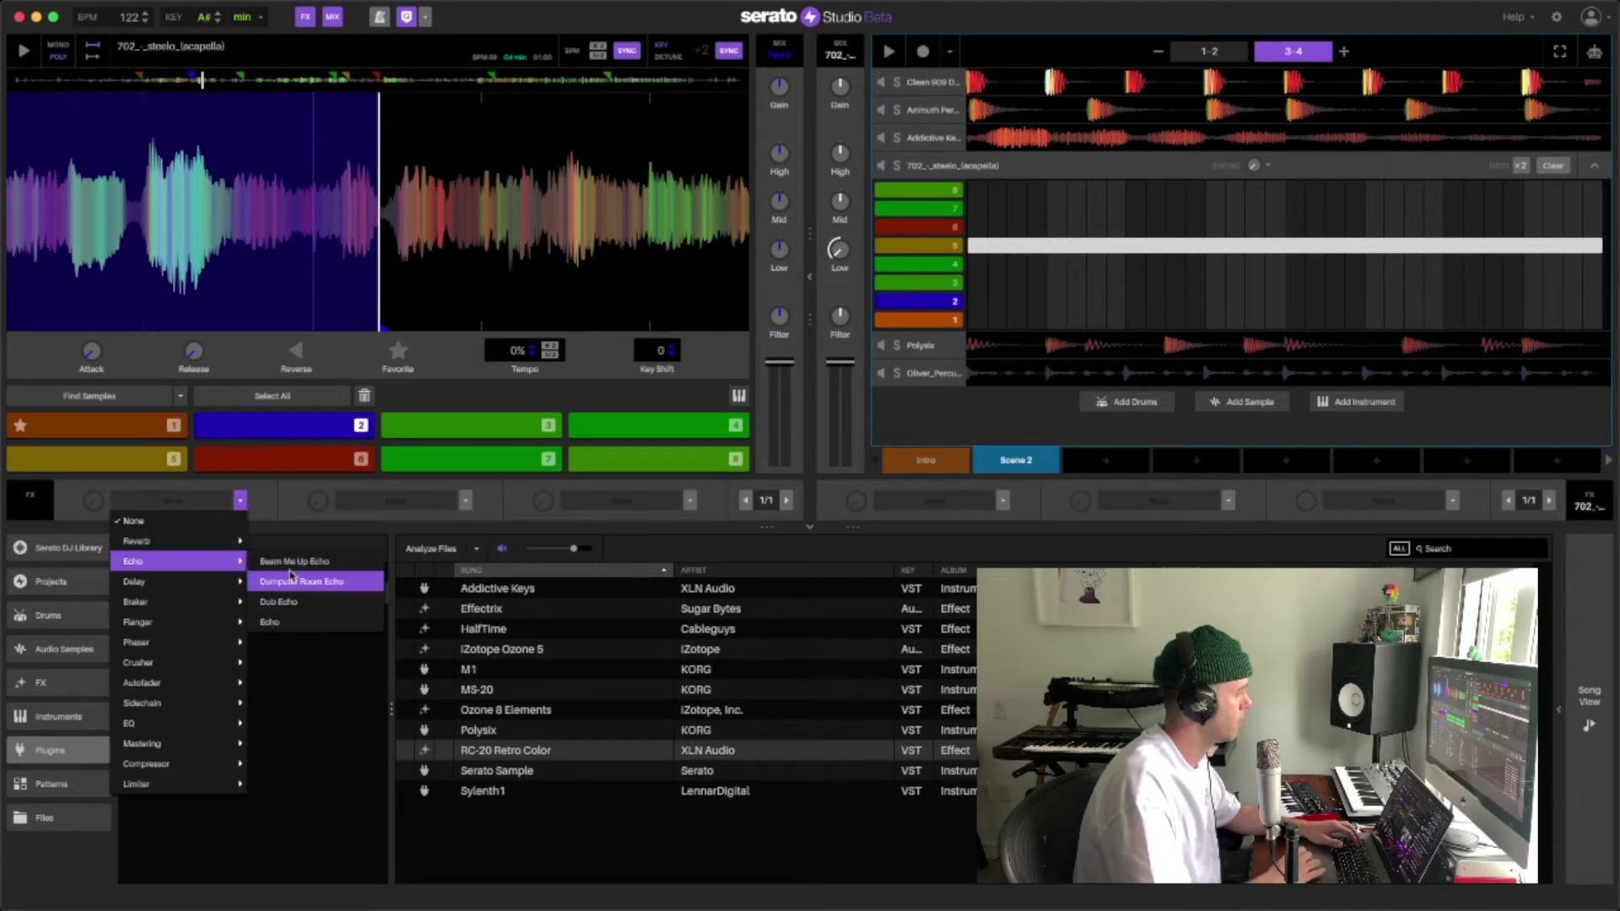
left_click(290, 623)
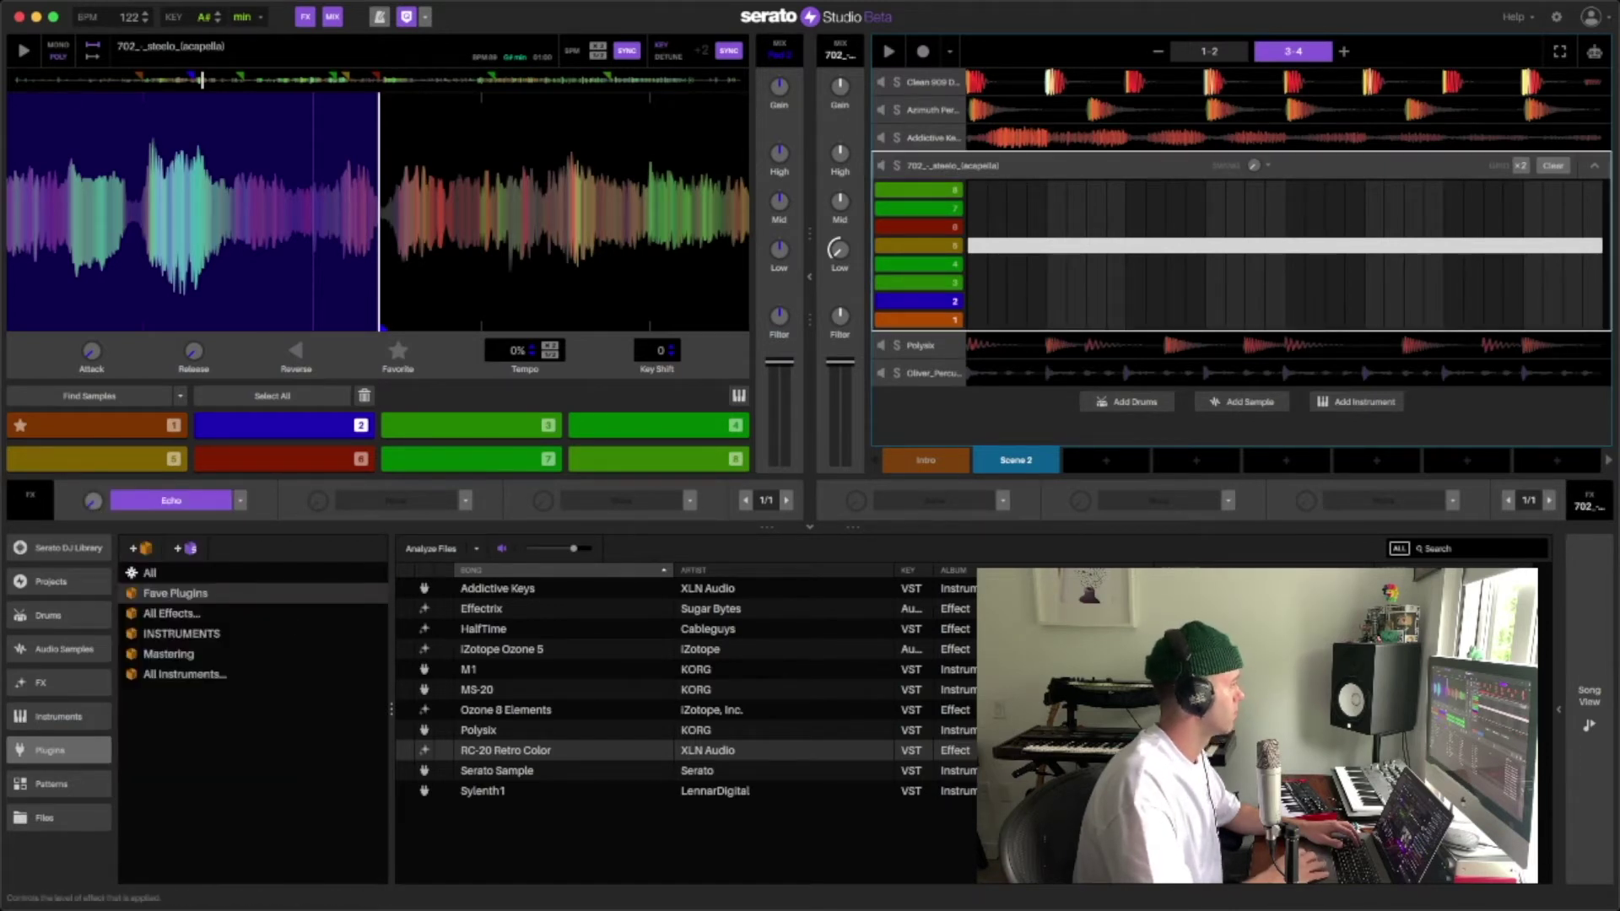
key("space")
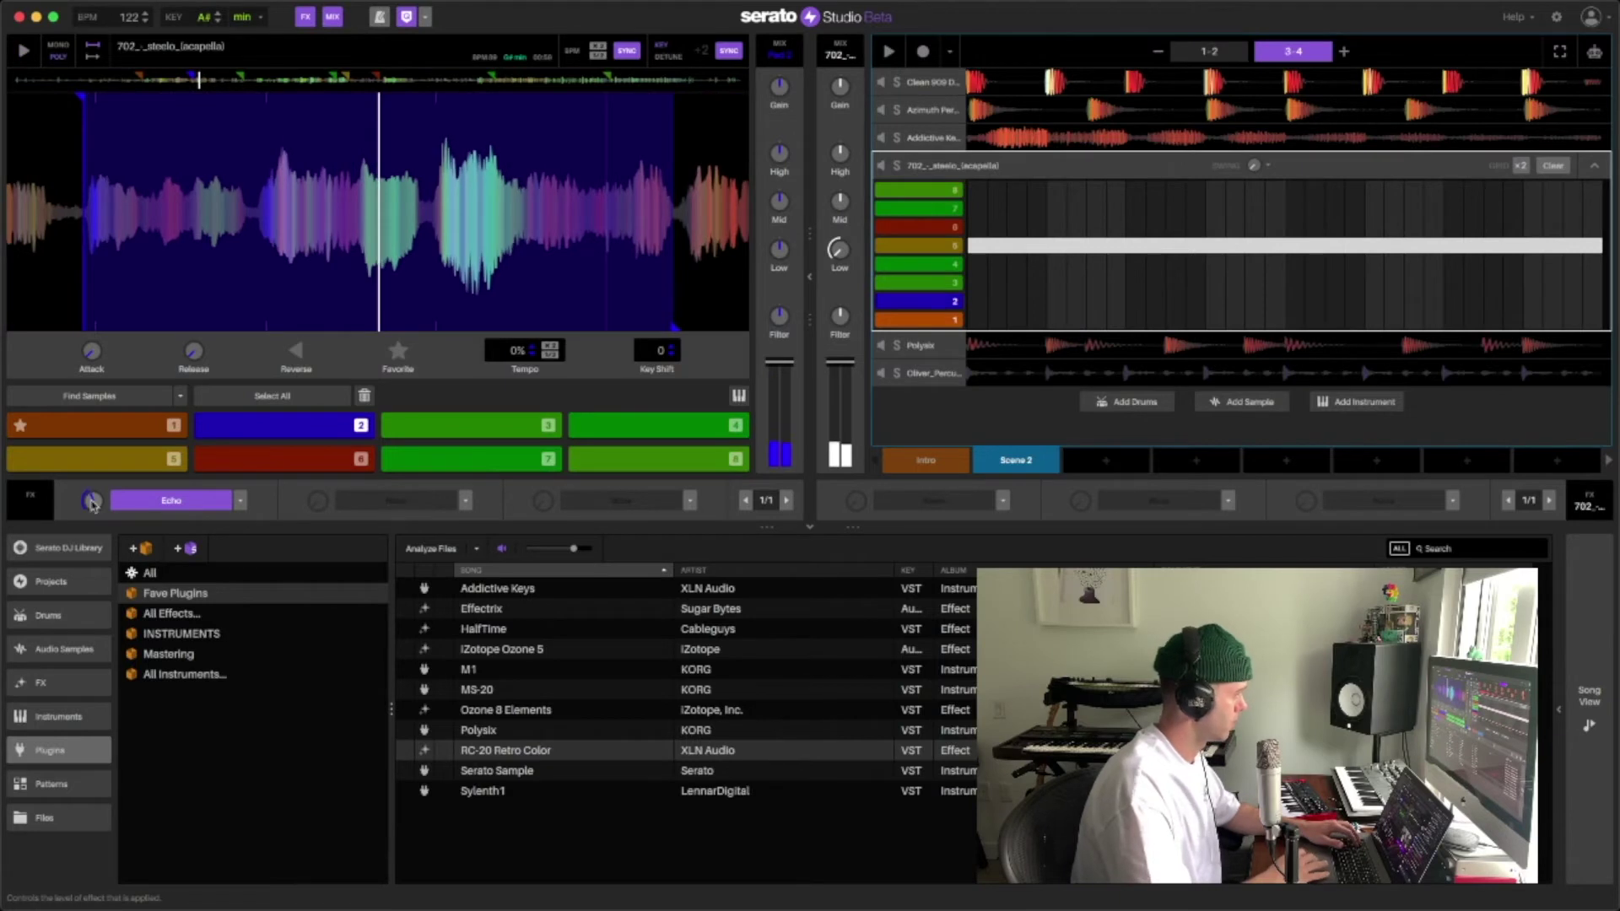
Extend the acapella's pad 1 slice to end just before the next vocal burst, auditioning the phrase while adjusting its markers.
key("1")
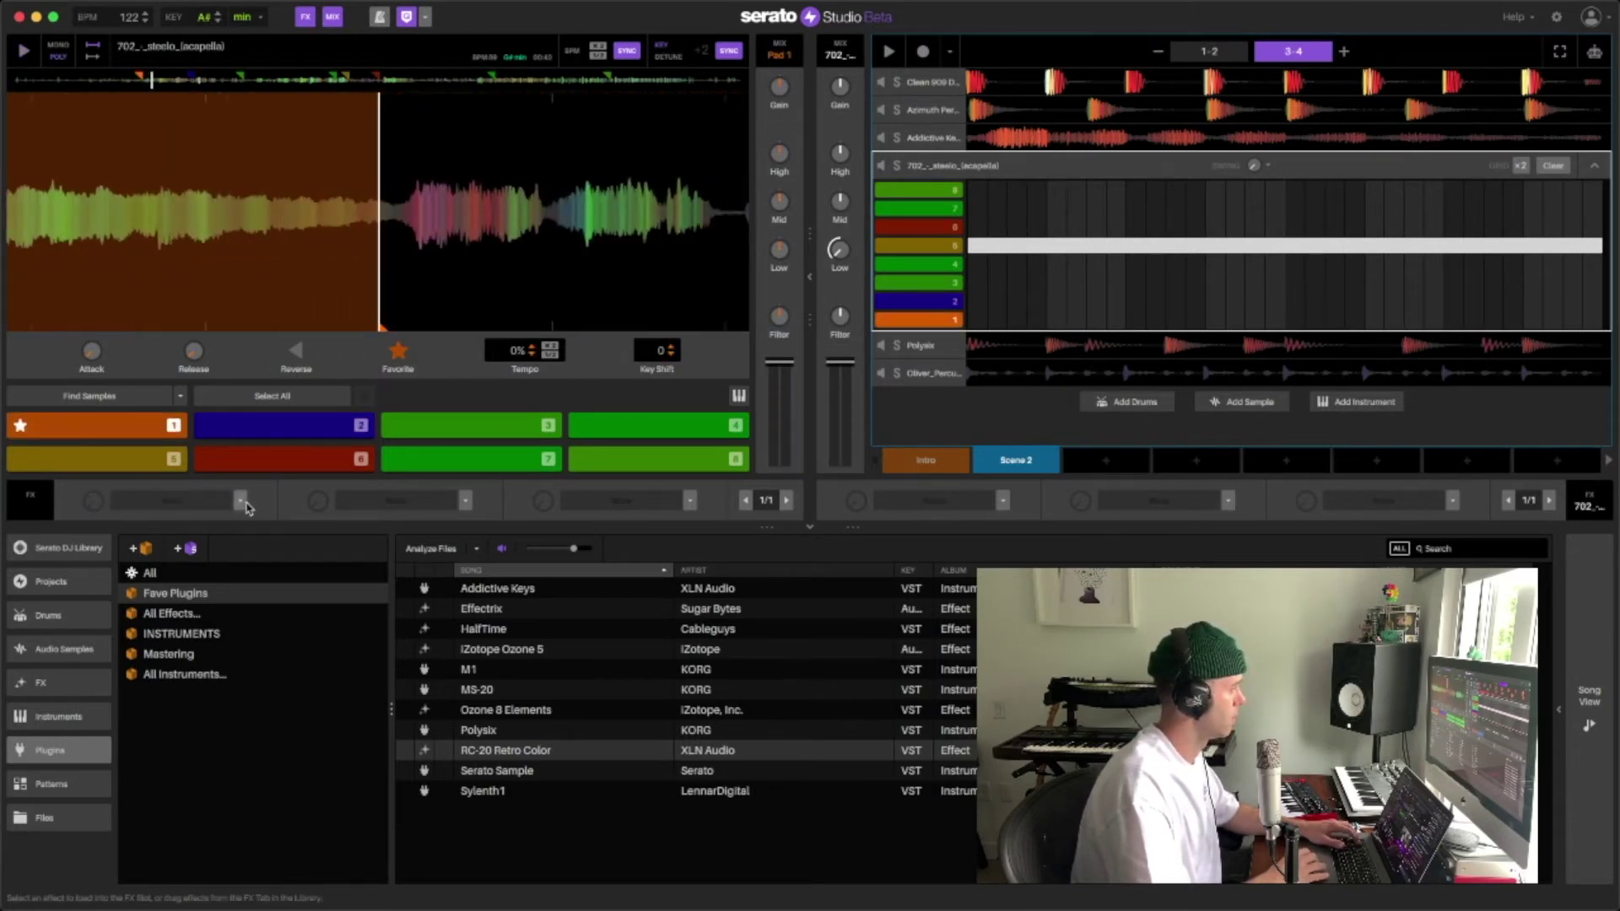
left_click_drag(382, 327, 405, 327)
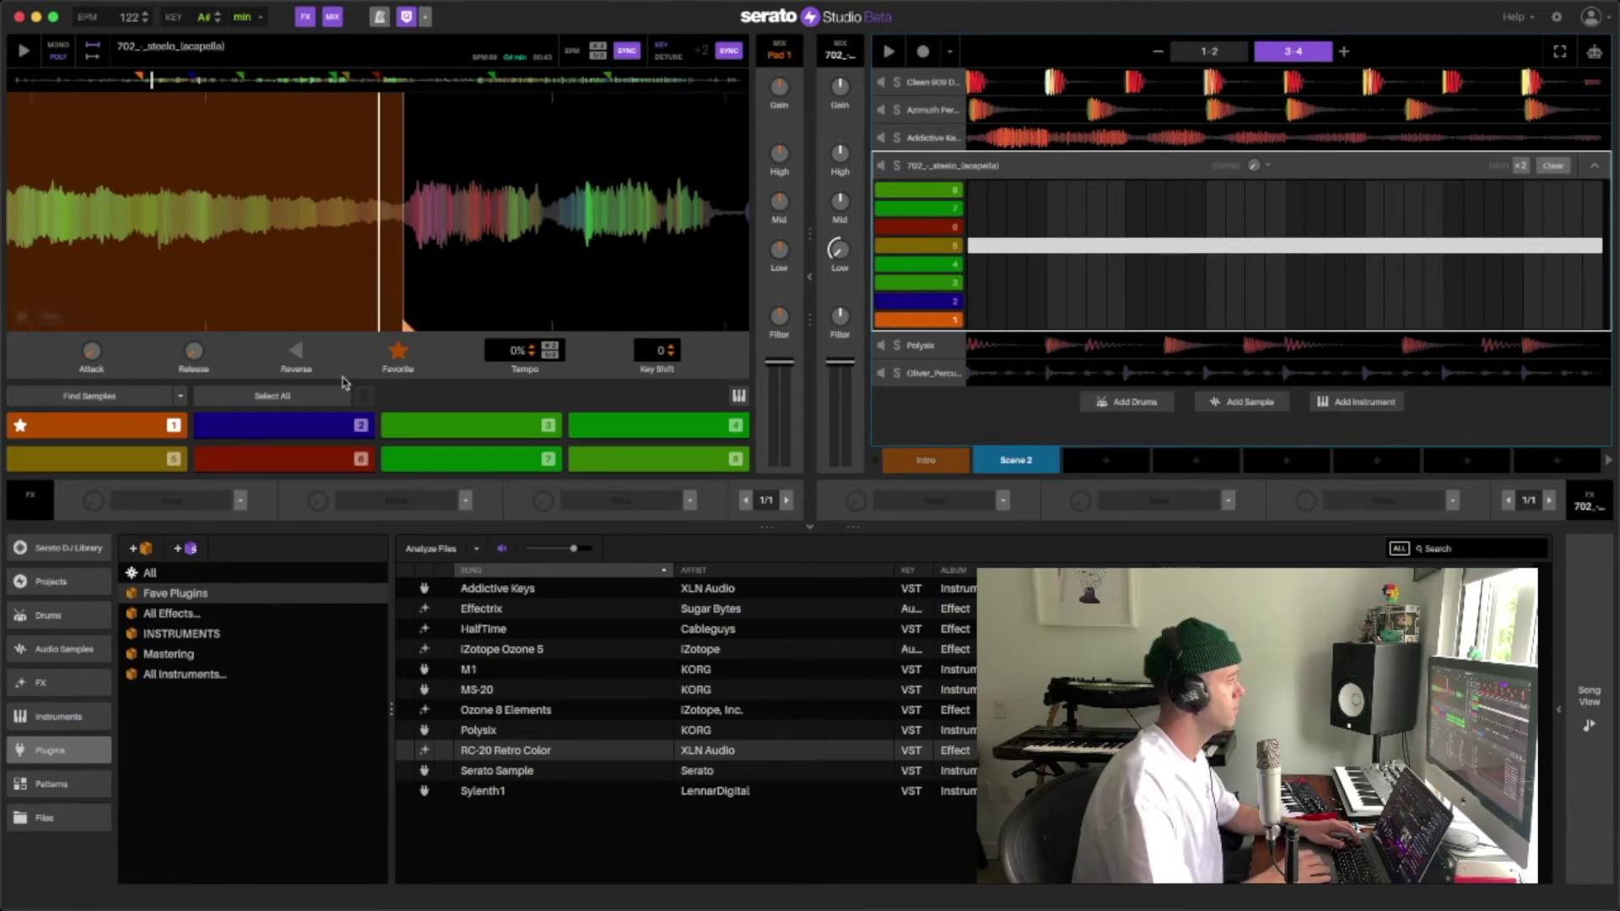
key("1")
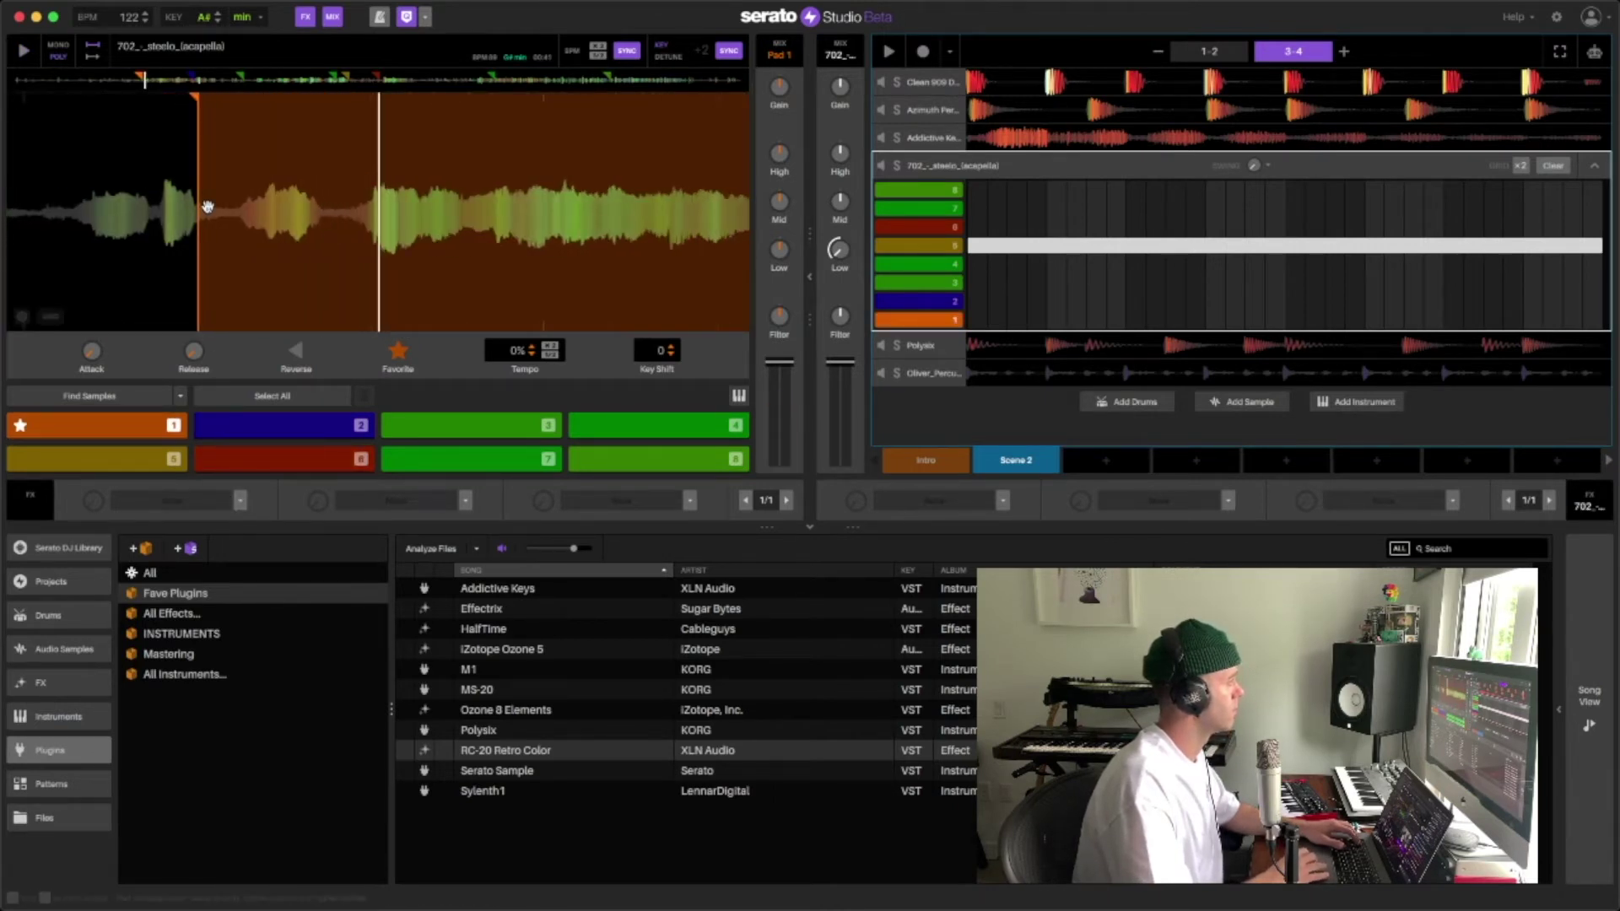
mouse_move(193, 100)
left_mouse_down()
mouse_move(146, 99)
mouse_move(205, 109)
left_mouse_up()
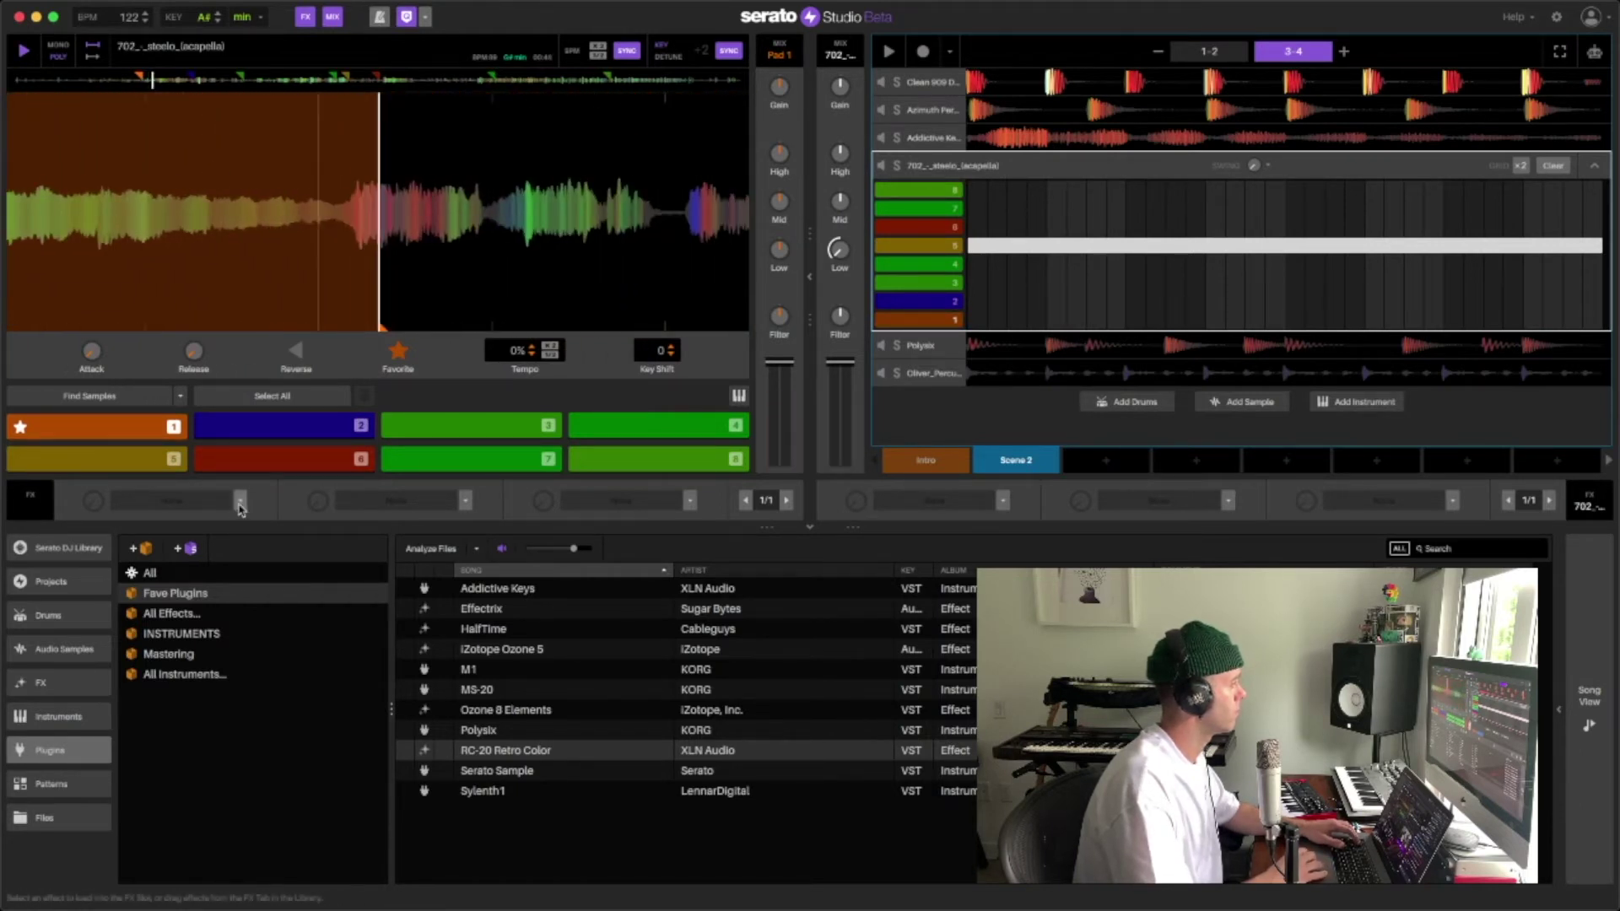
left_click(328, 324)
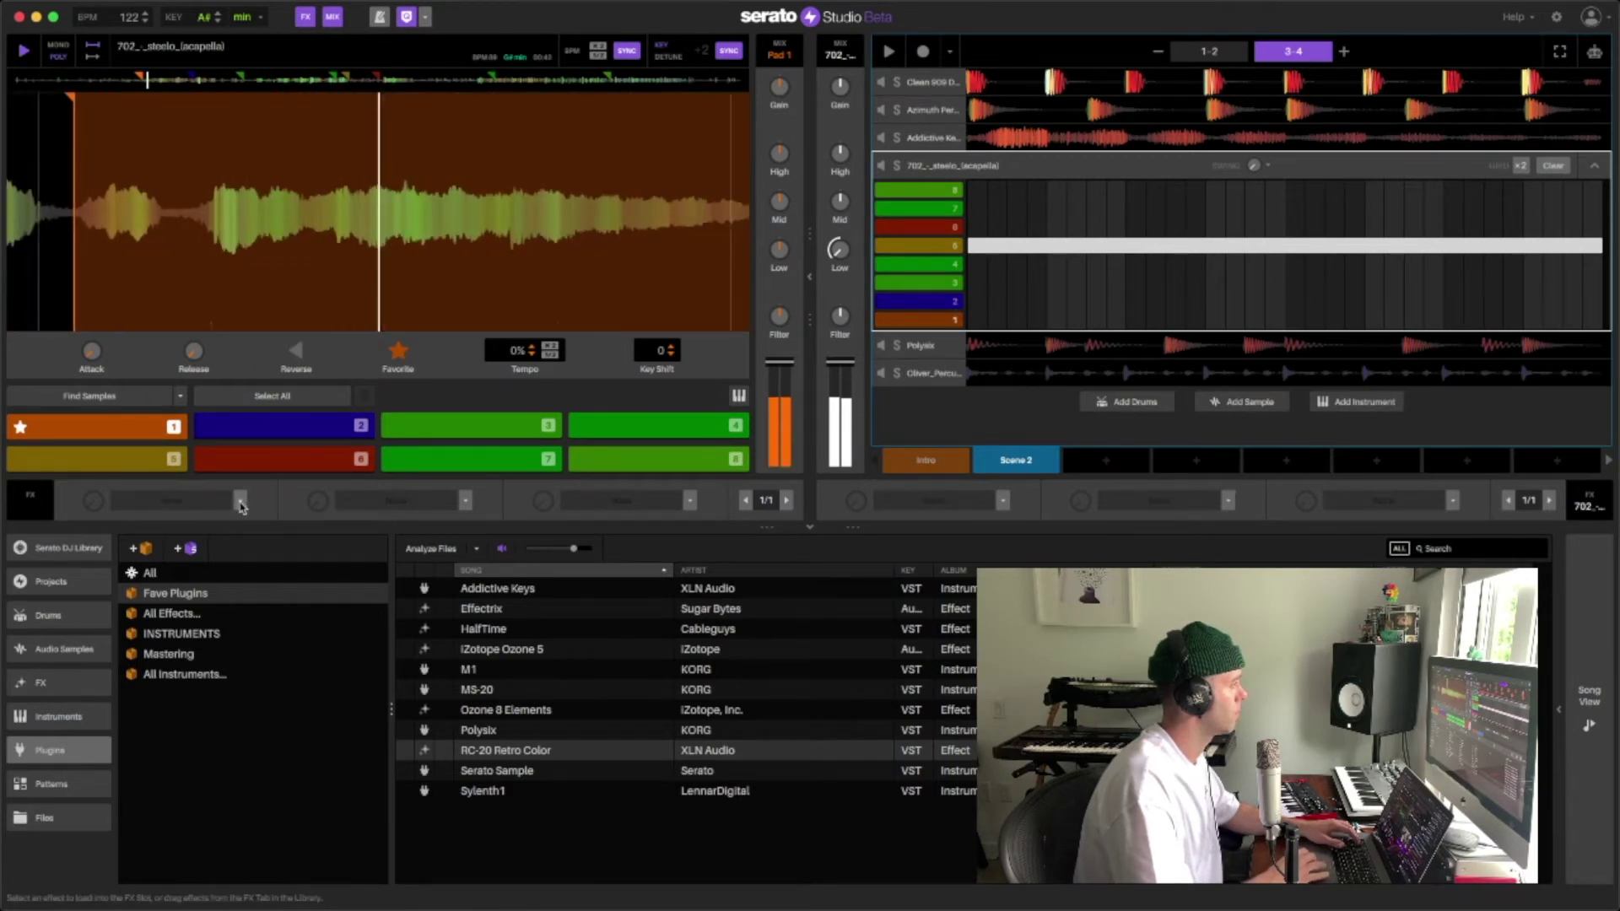
Load Light Tail Reverb into the first effect slot of the acapella's pad 1.
left_click(241, 503)
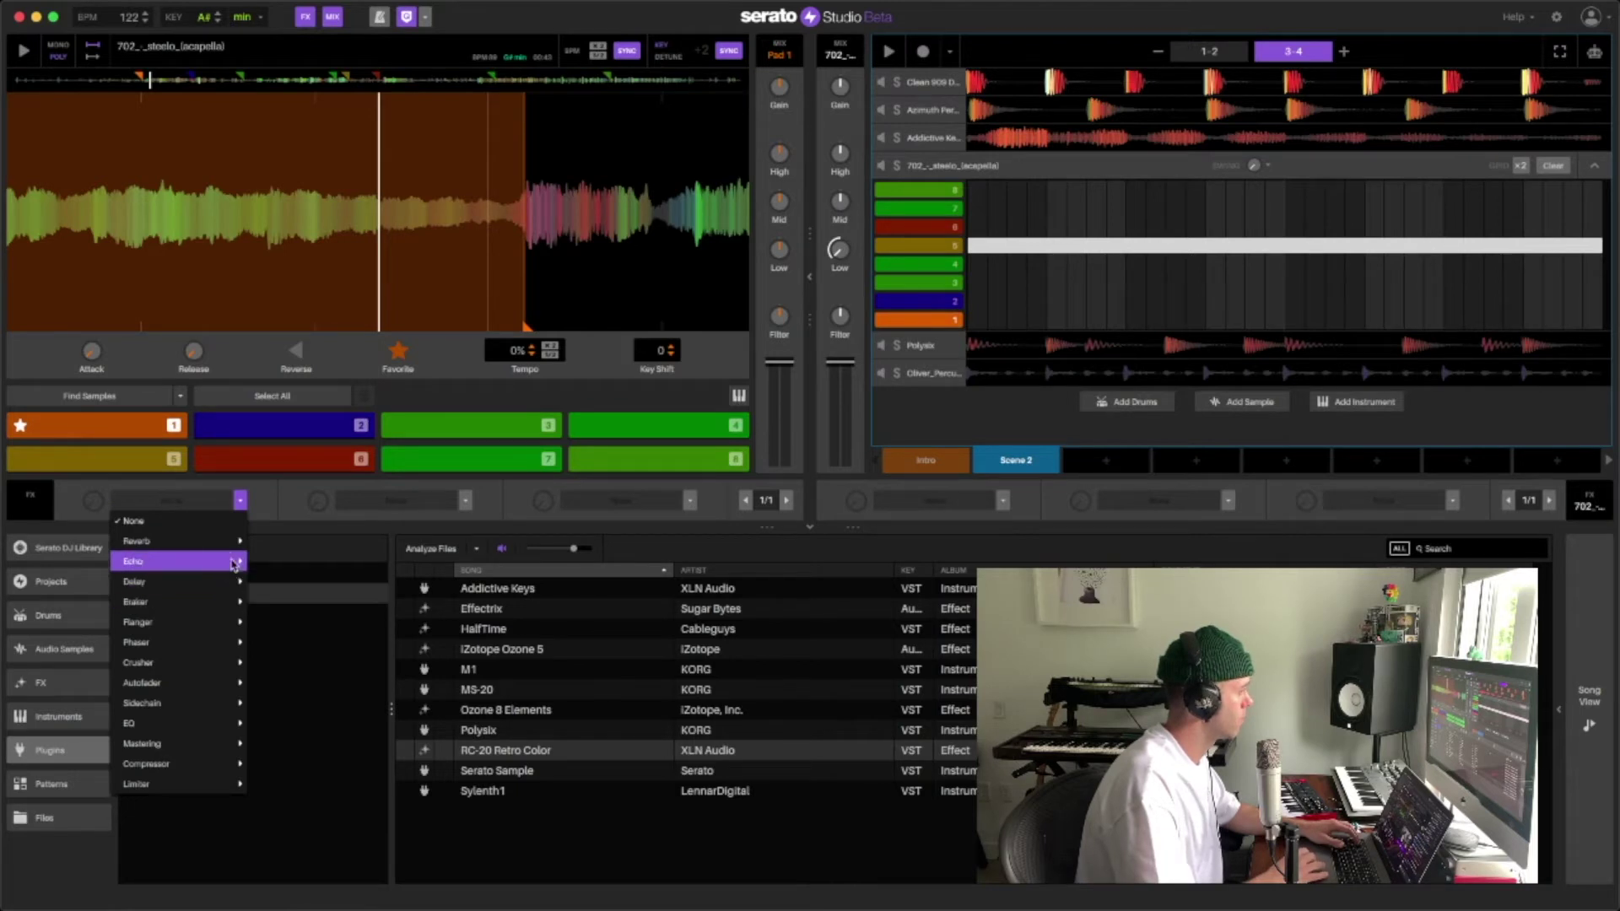
mouse_move(227, 541)
left_click(292, 602)
key("space")
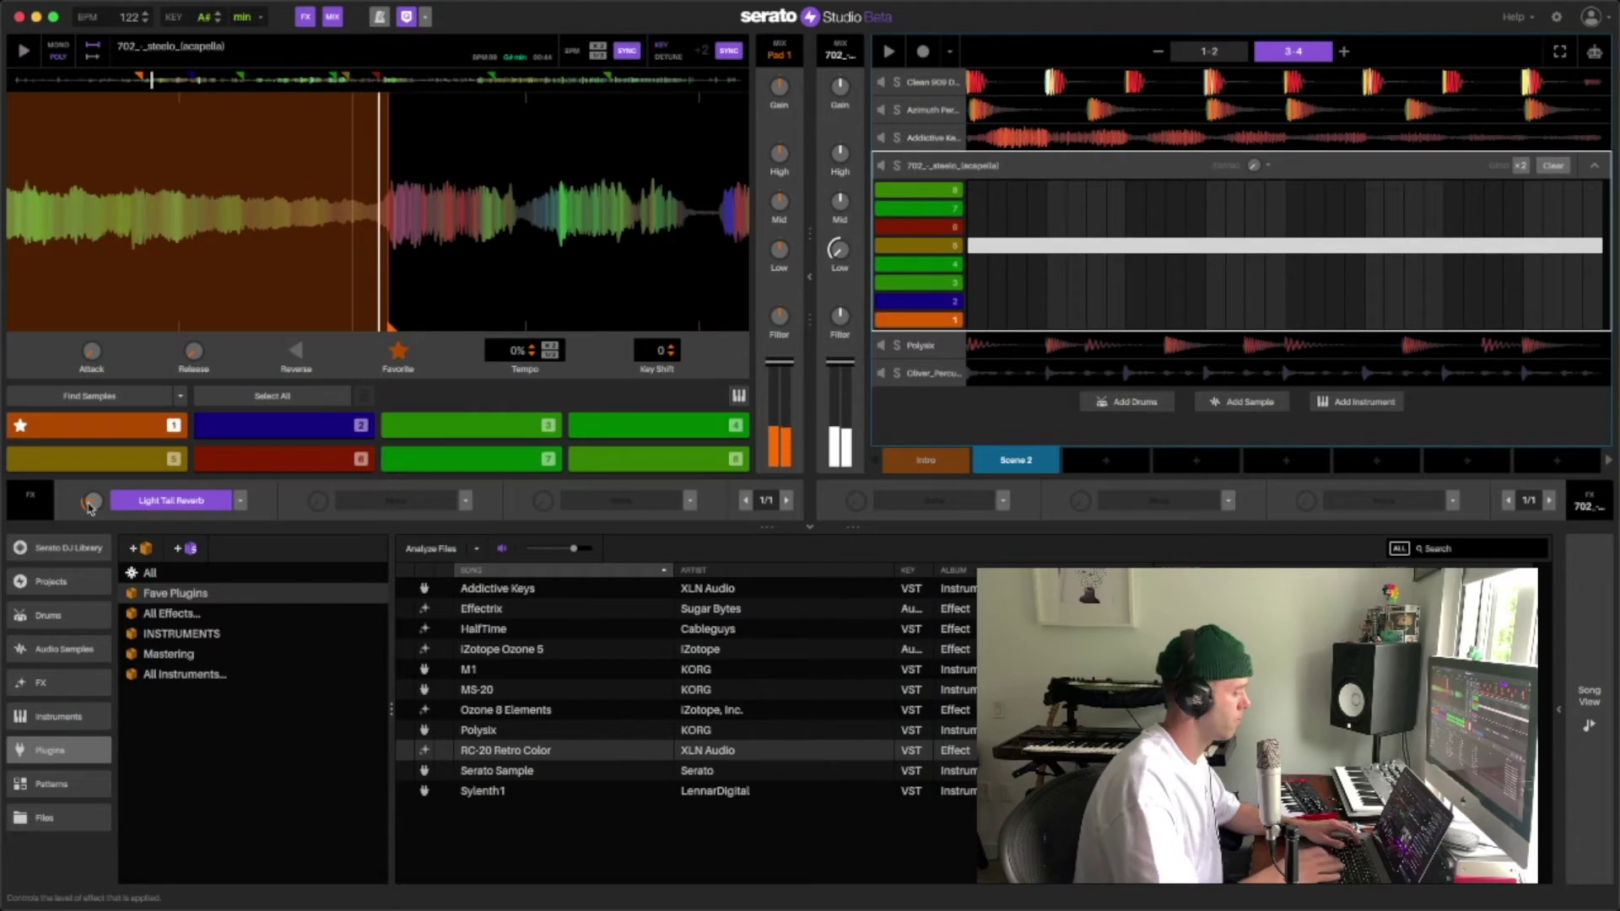
Play the pattern and audition the acapella's pad 1 and pad 2 phrases with their effects.
key("space")
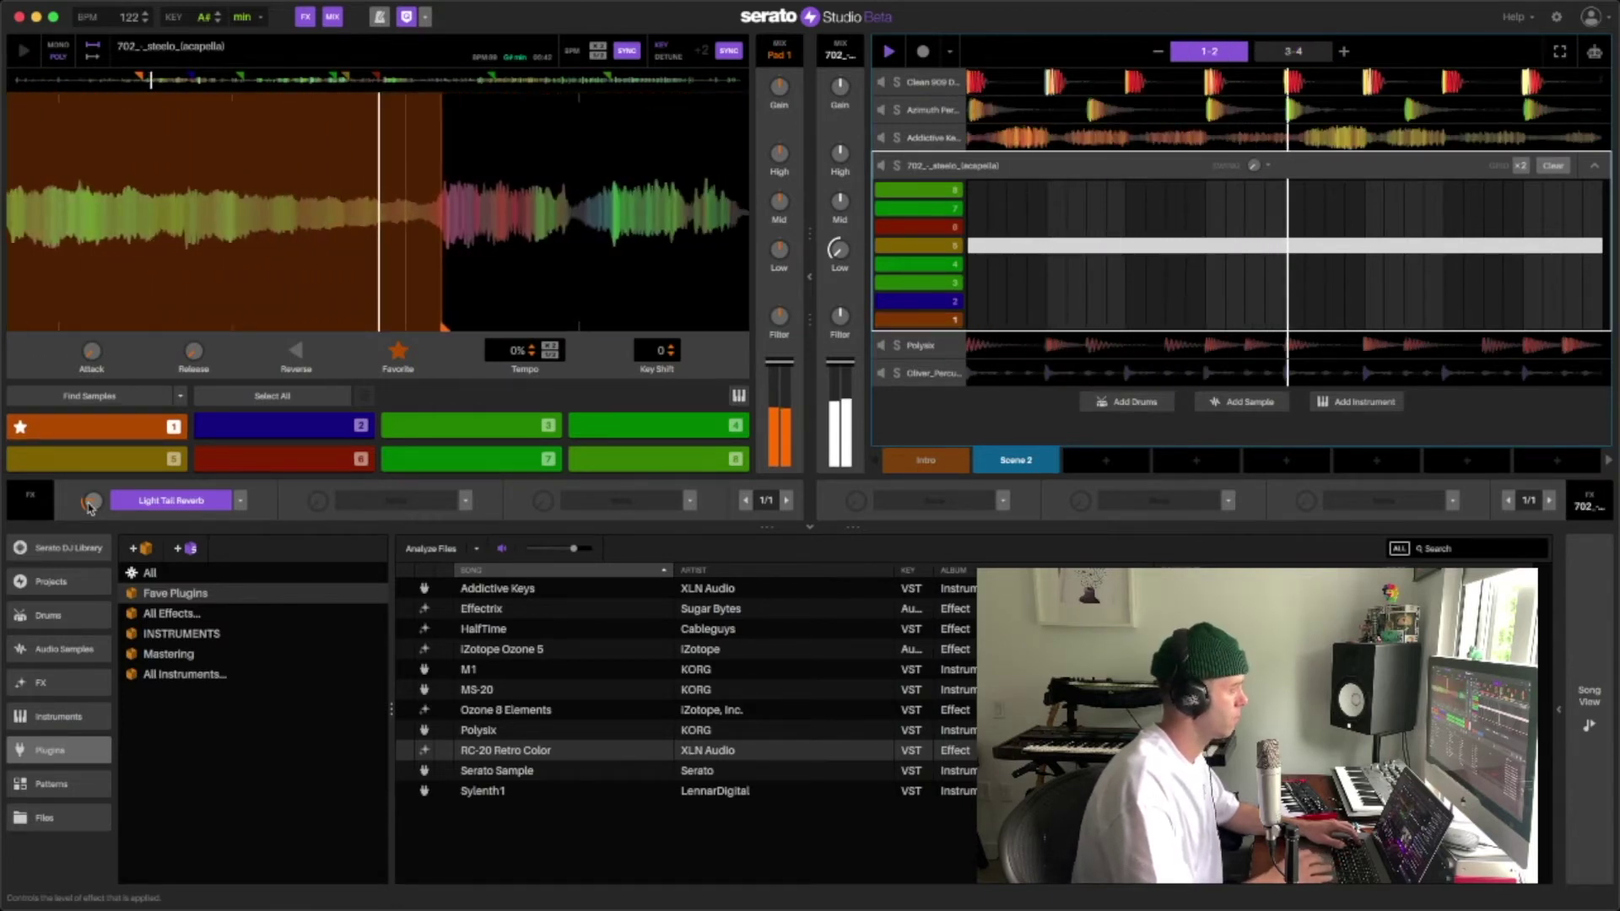
key("2")
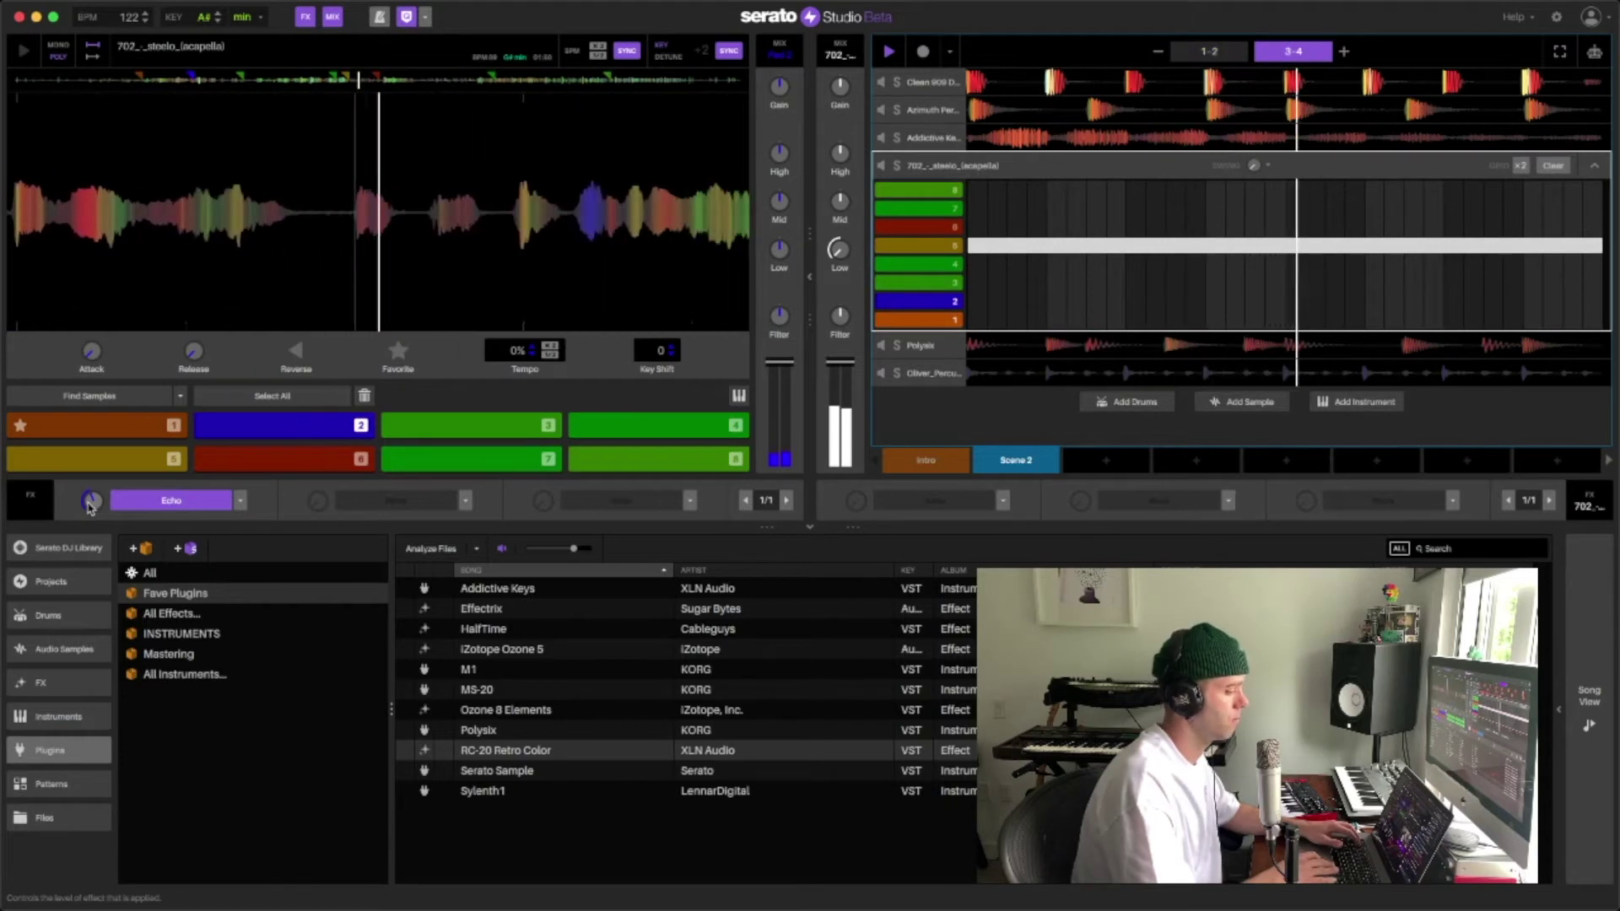
key("1")
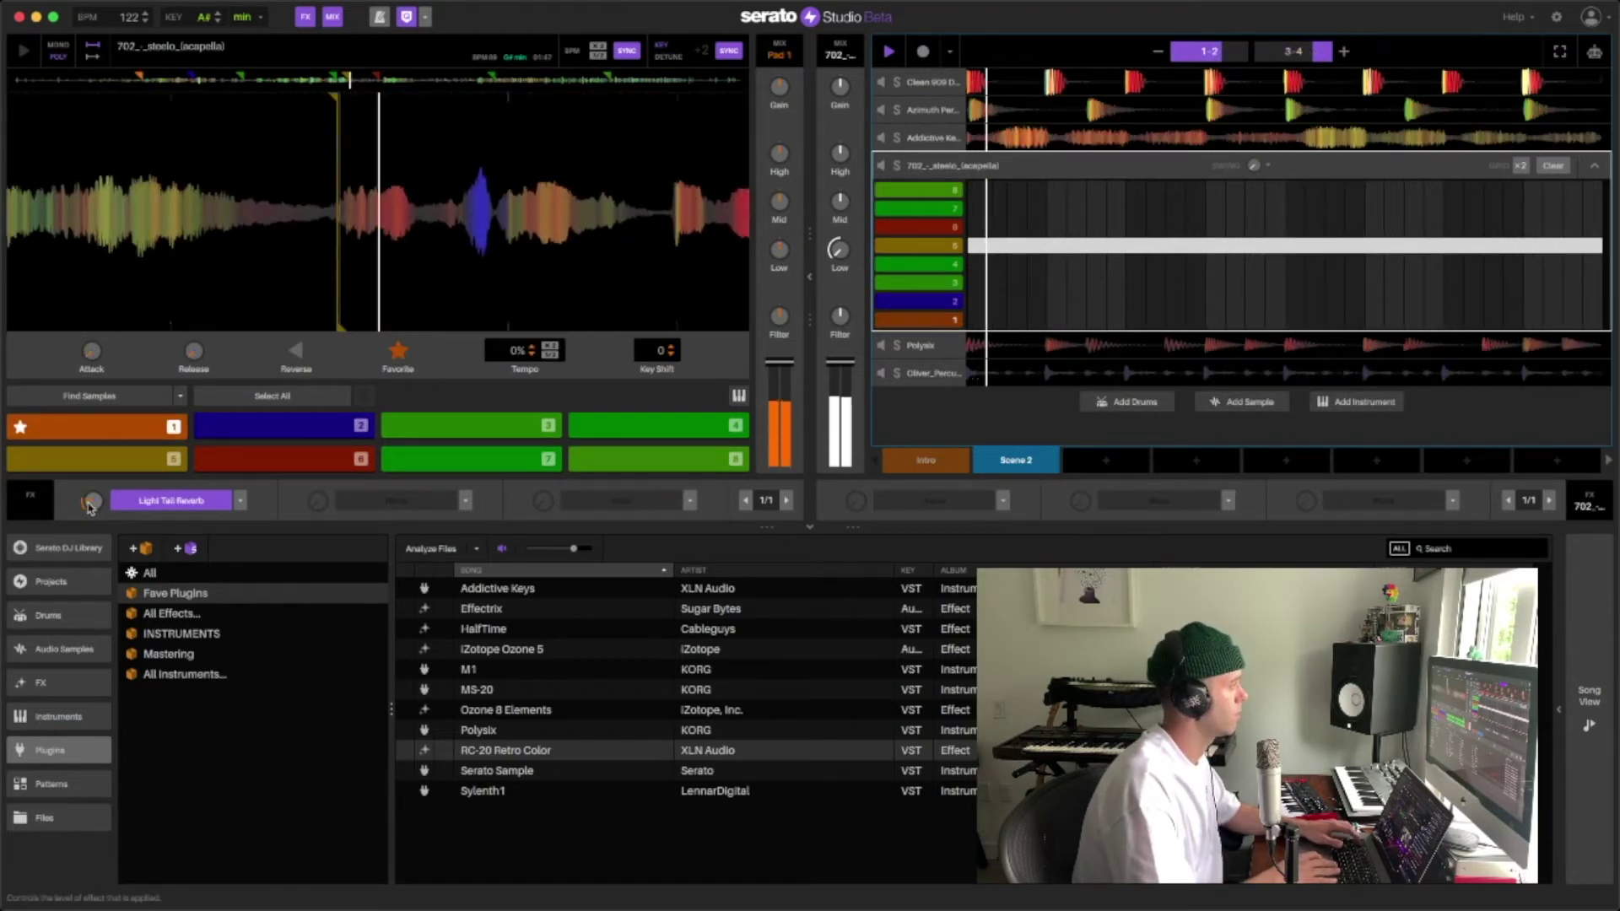
key("2")
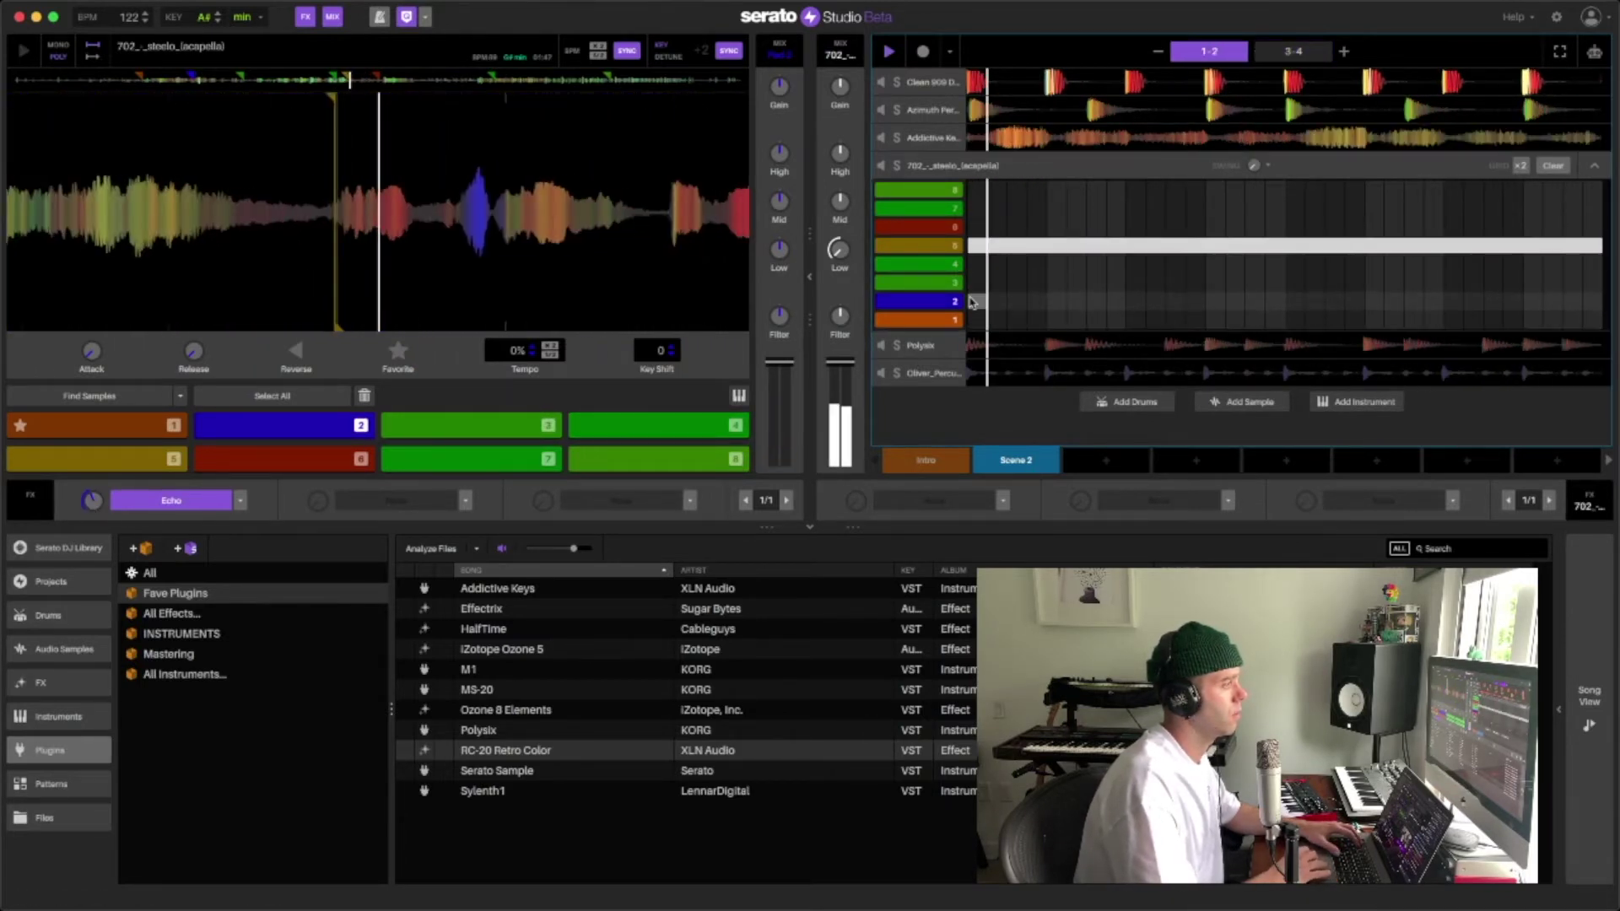
Remove the sustained note from the acapella's pad 5 row and alternate the pad 1 and pad 2 phrases over the running pattern.
left_click(1005, 253)
key("1")
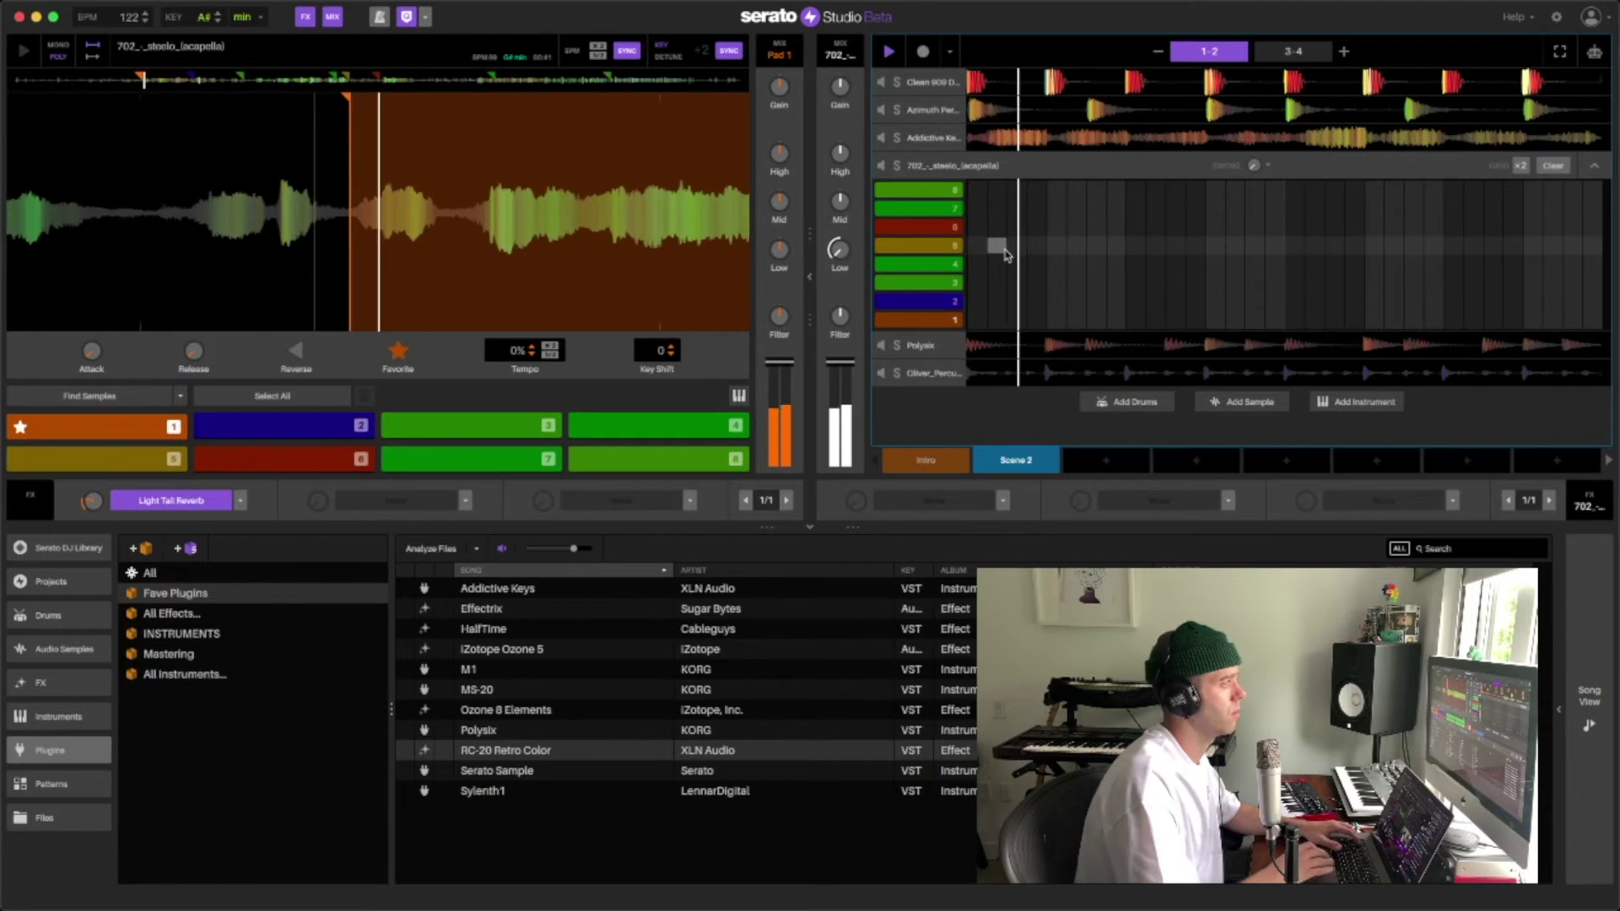
key("2")
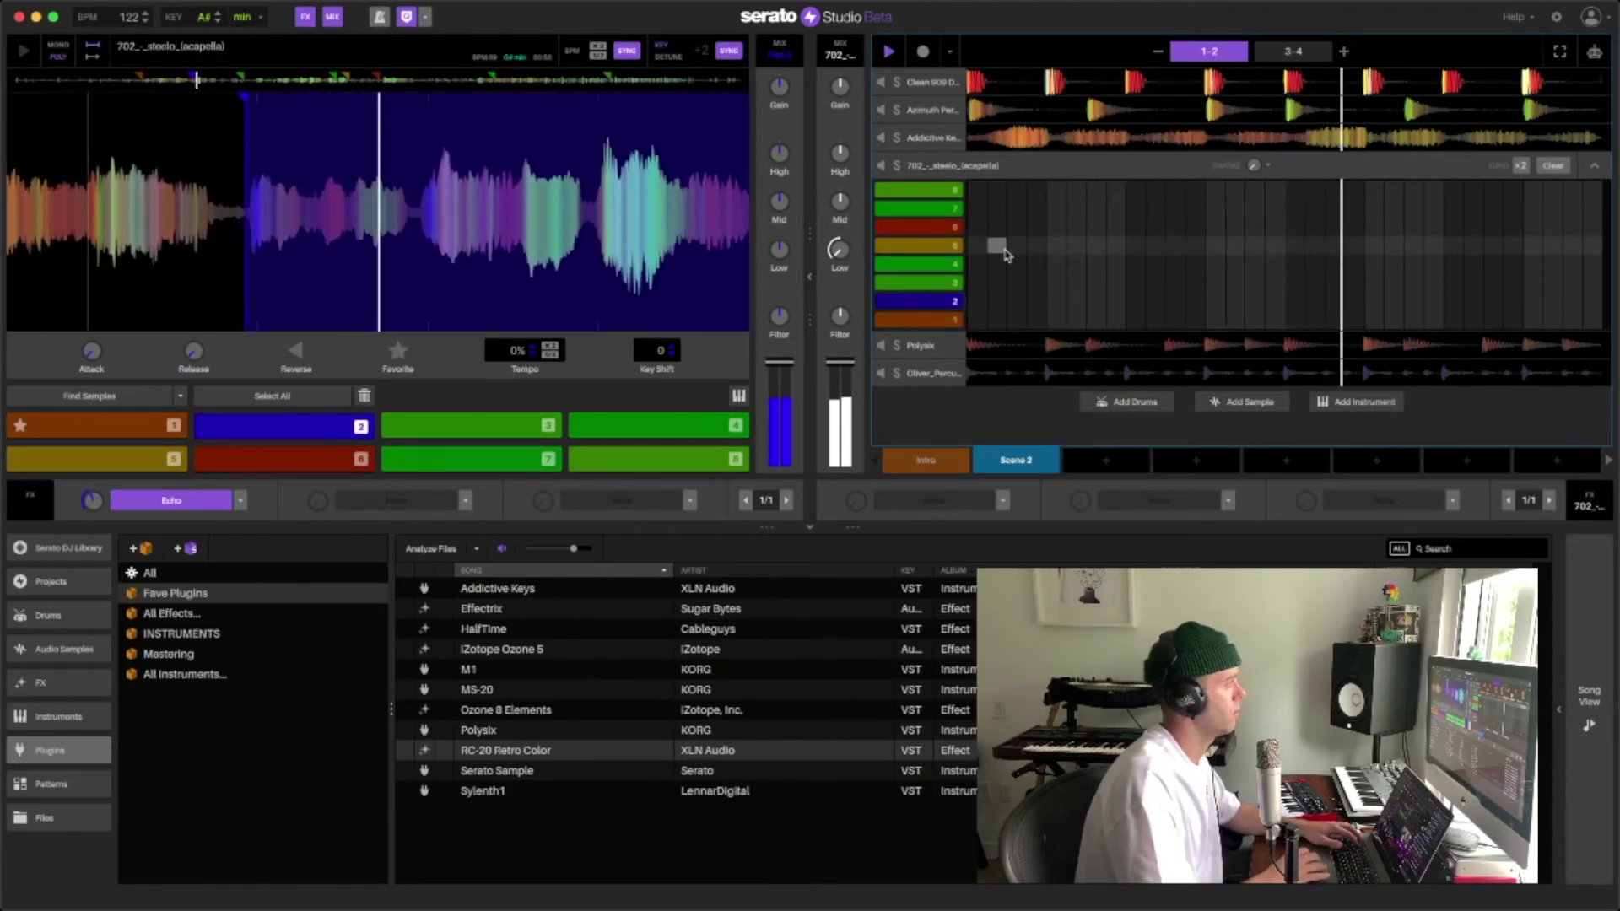
key("1")
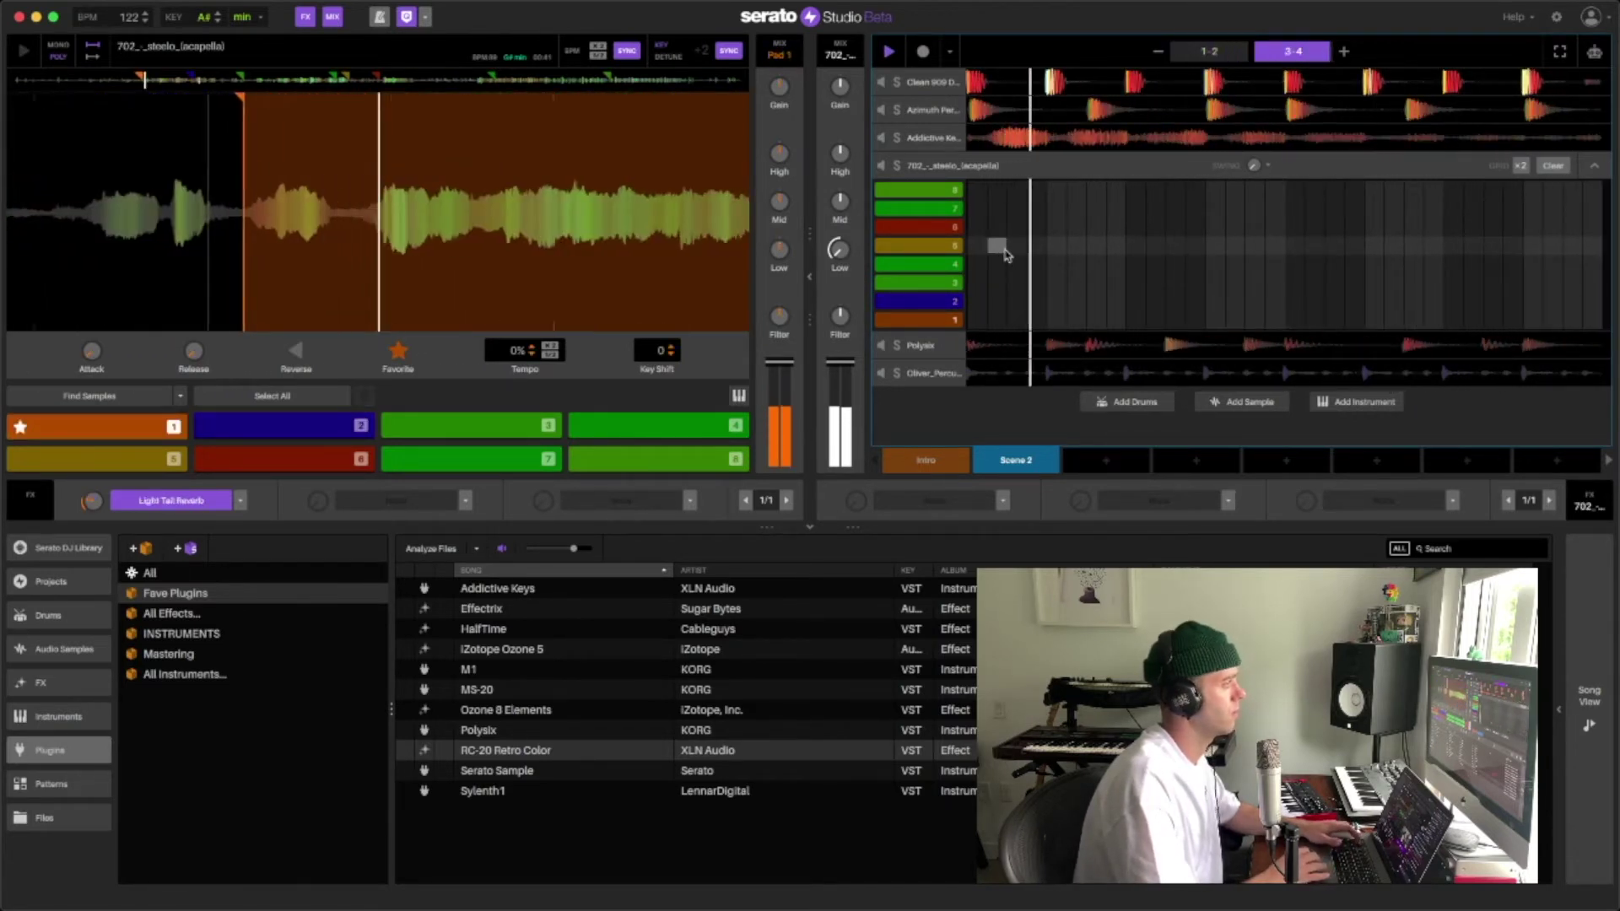
key("2")
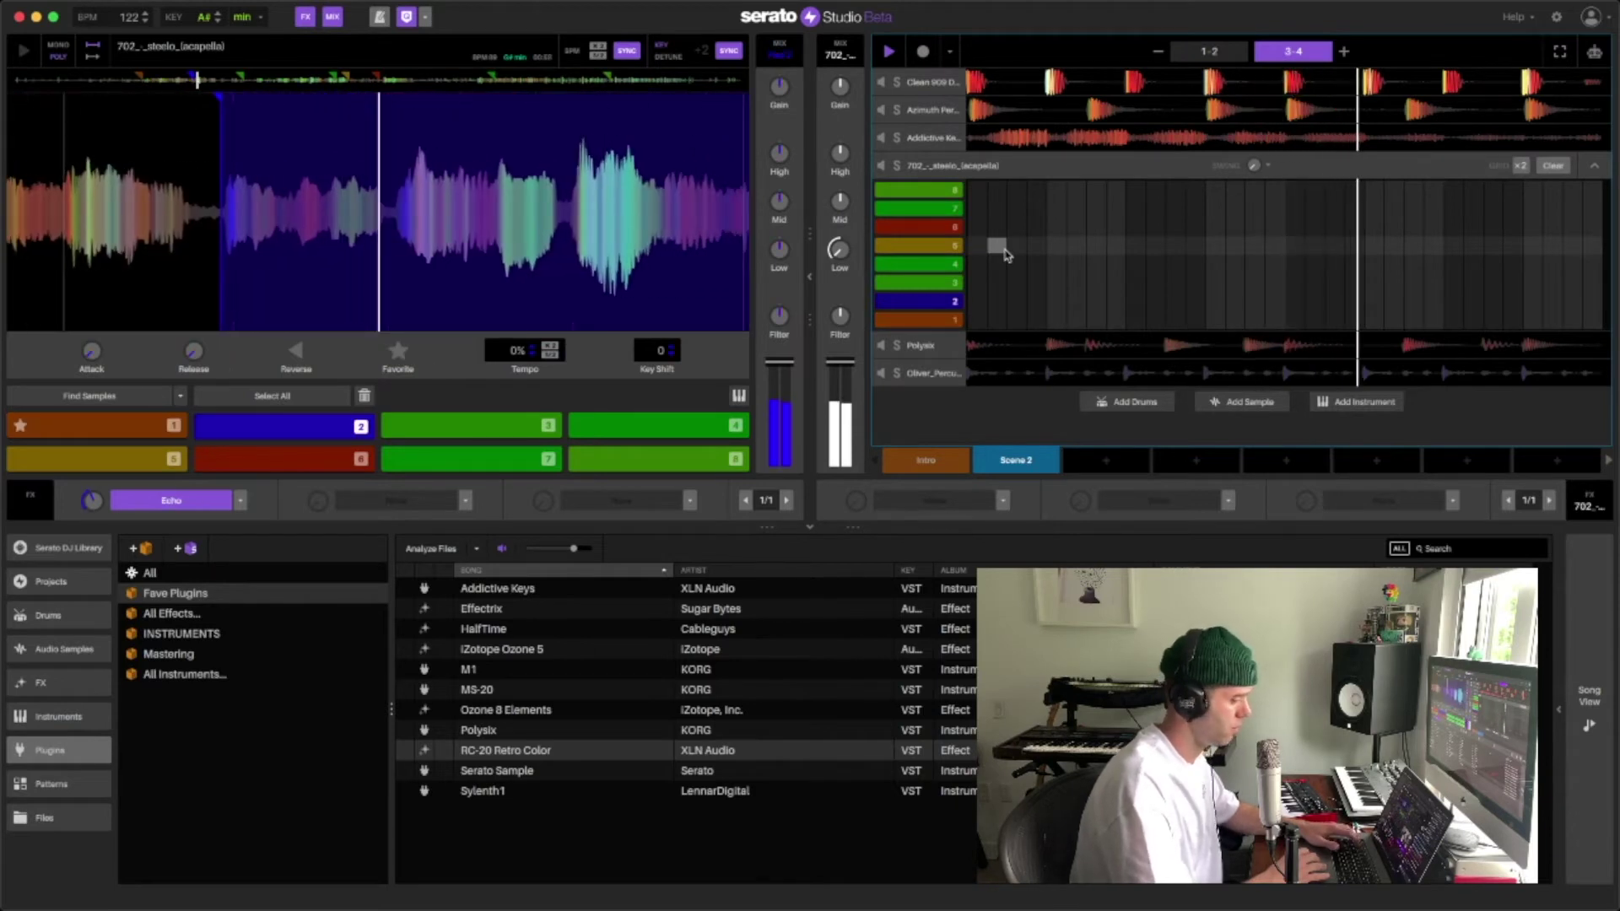
key("1")
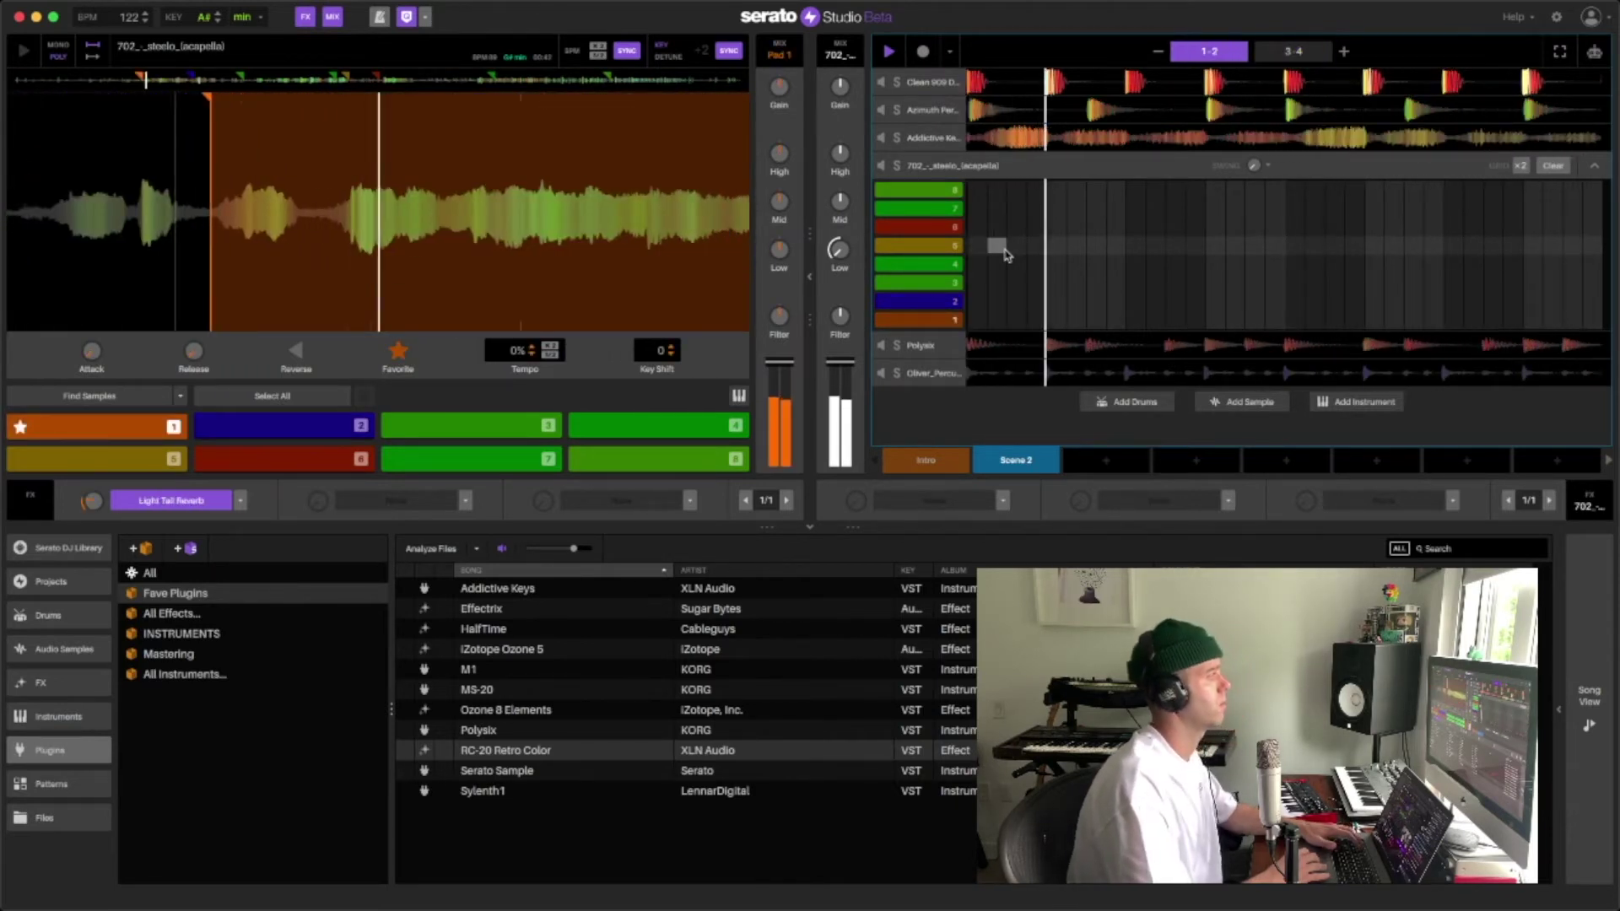
key("2")
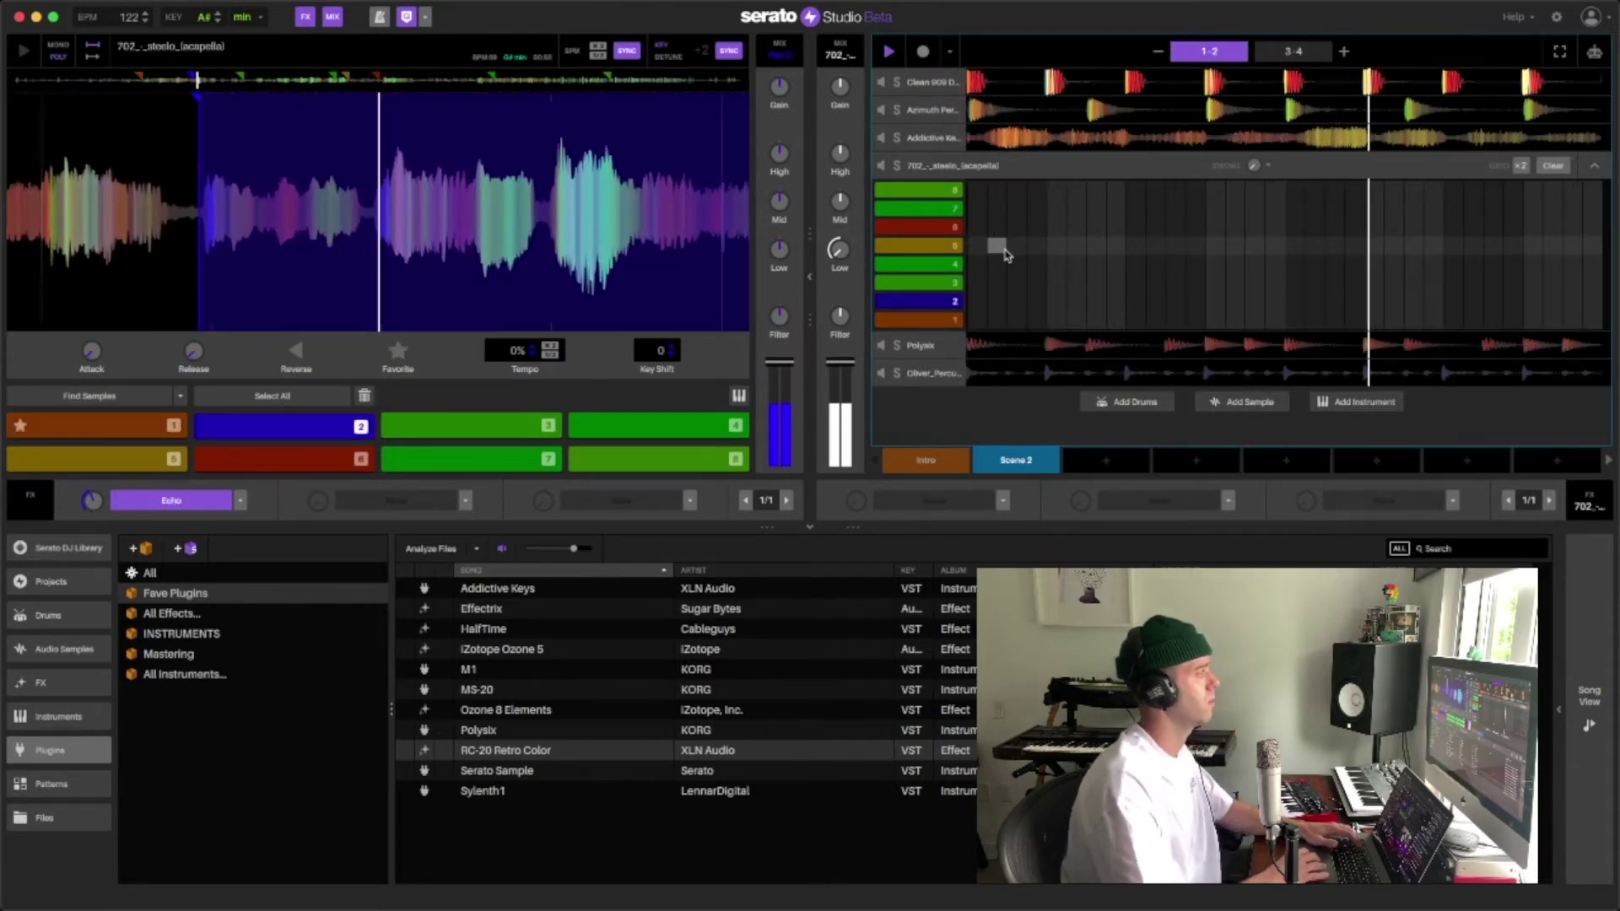
key("1")
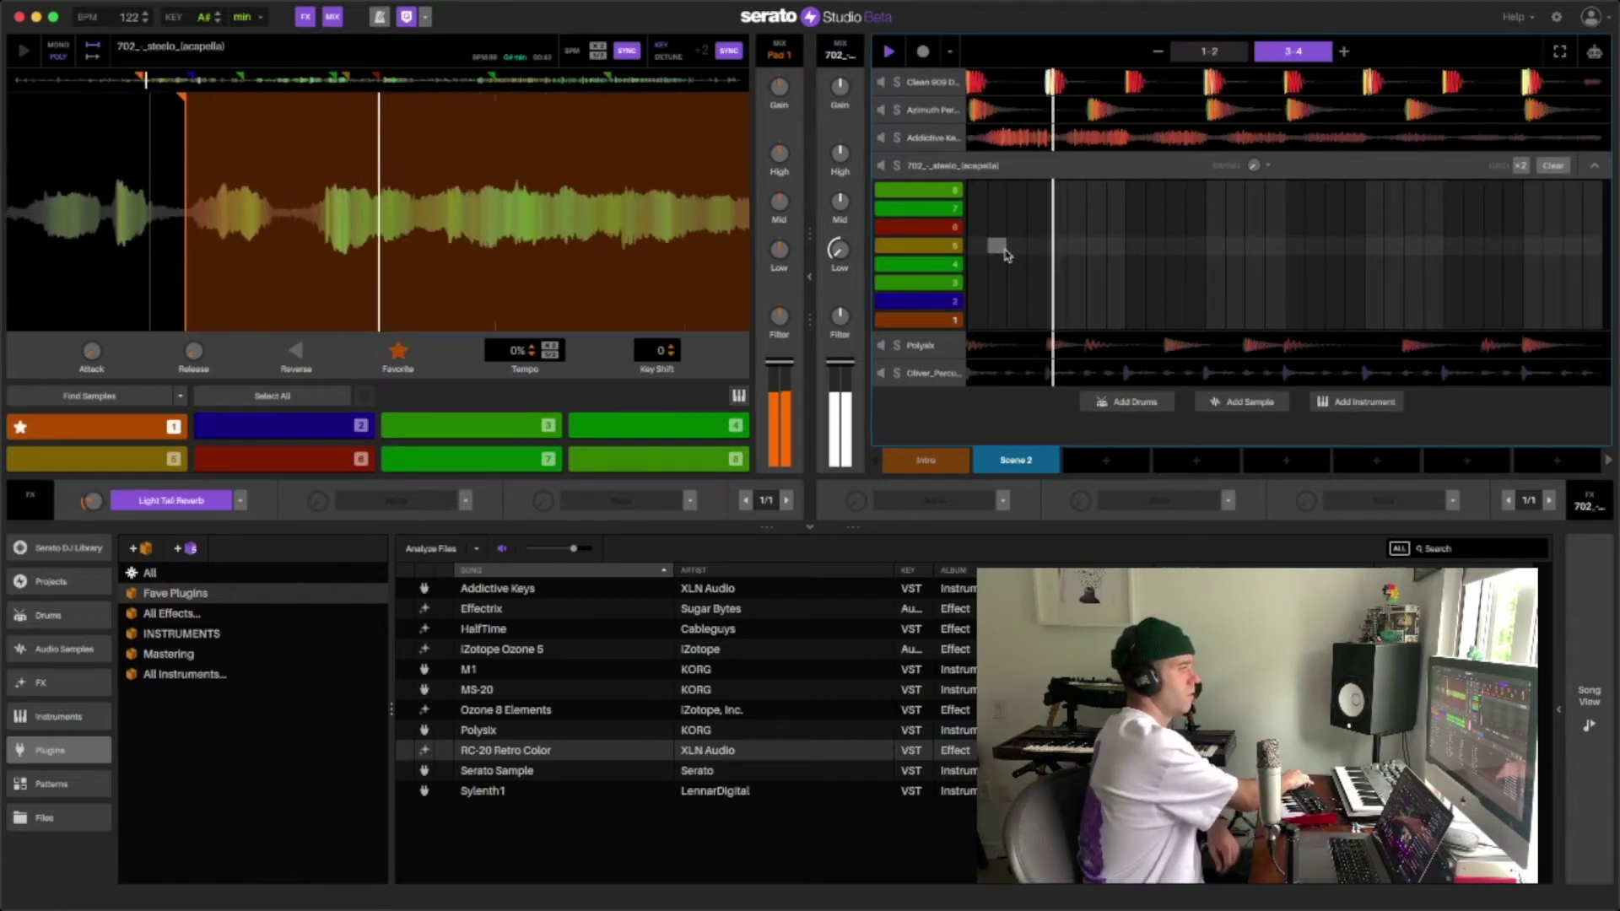
key("2")
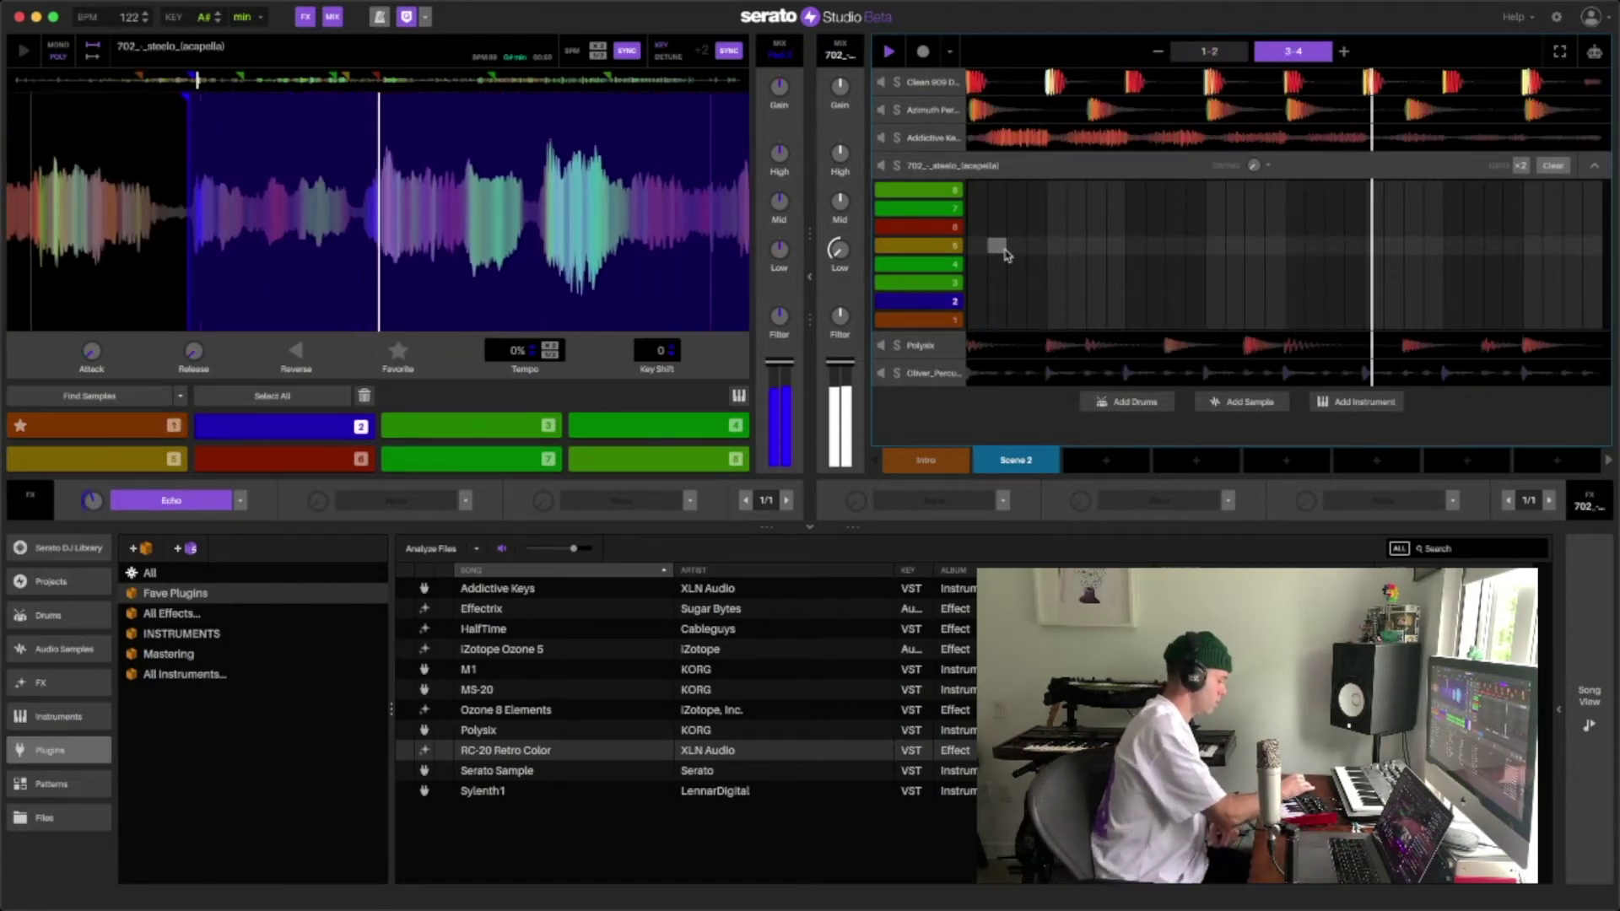
key("1")
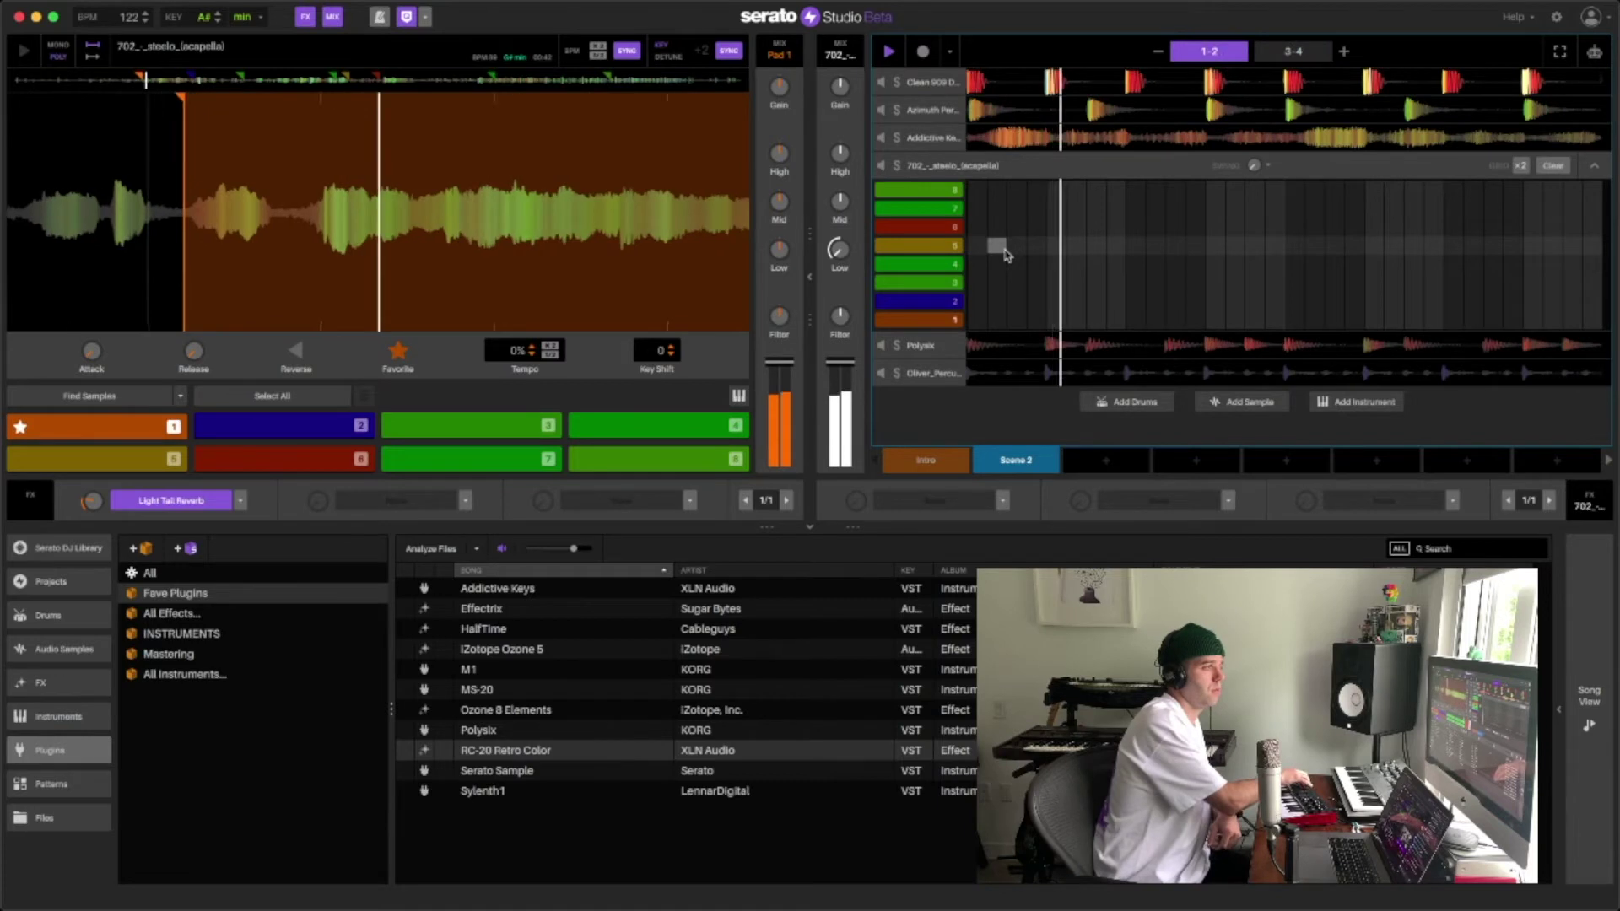
key("2")
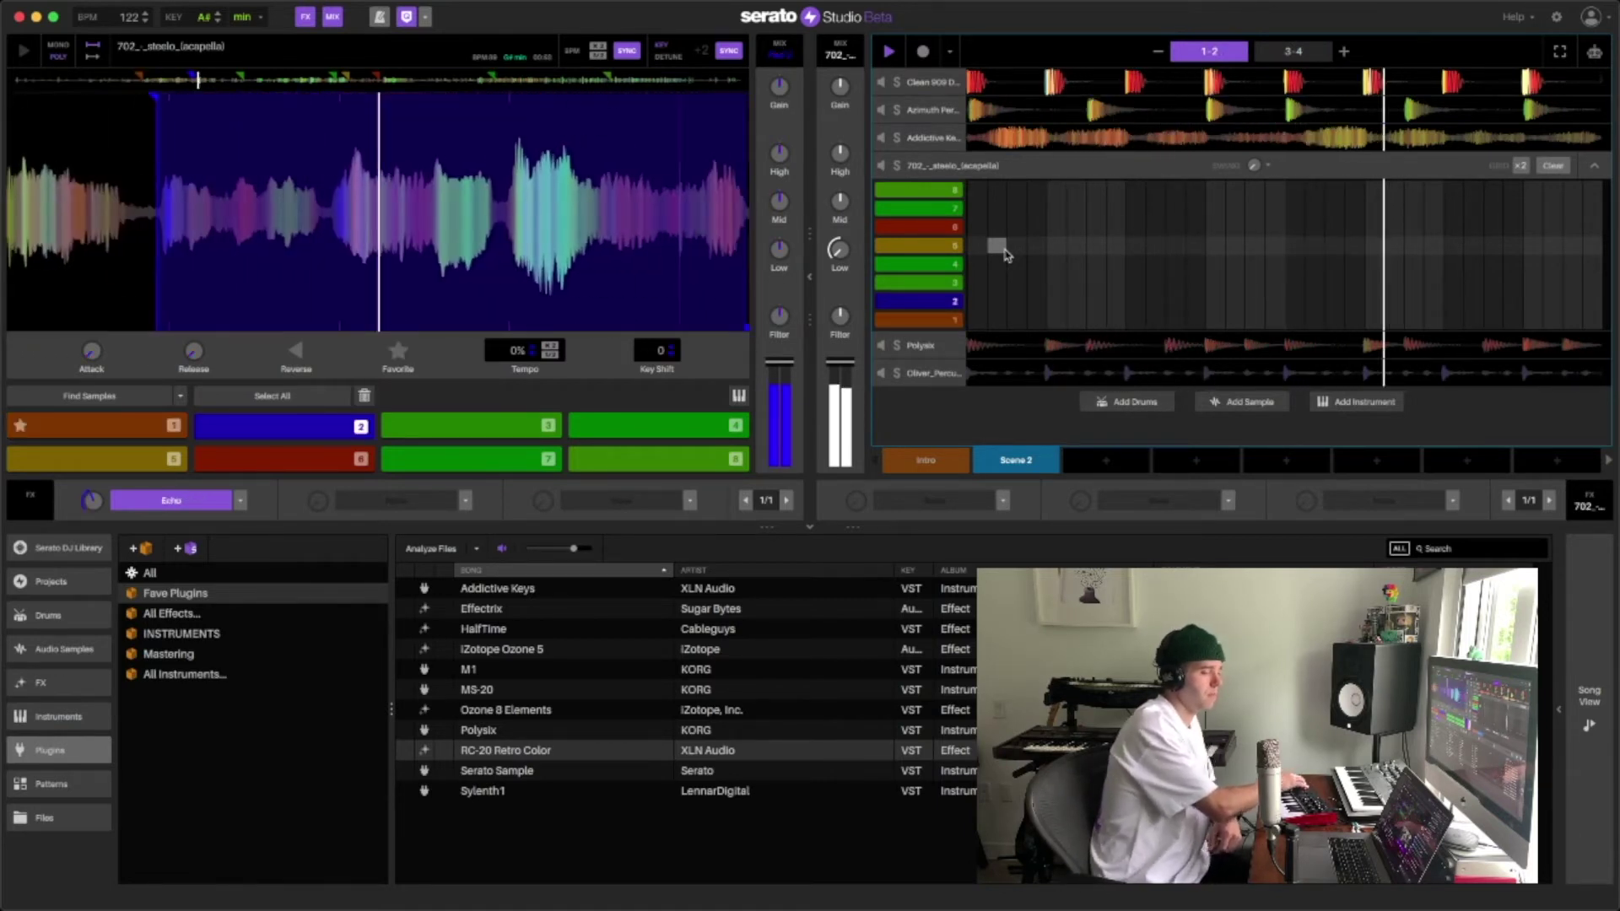
key("1")
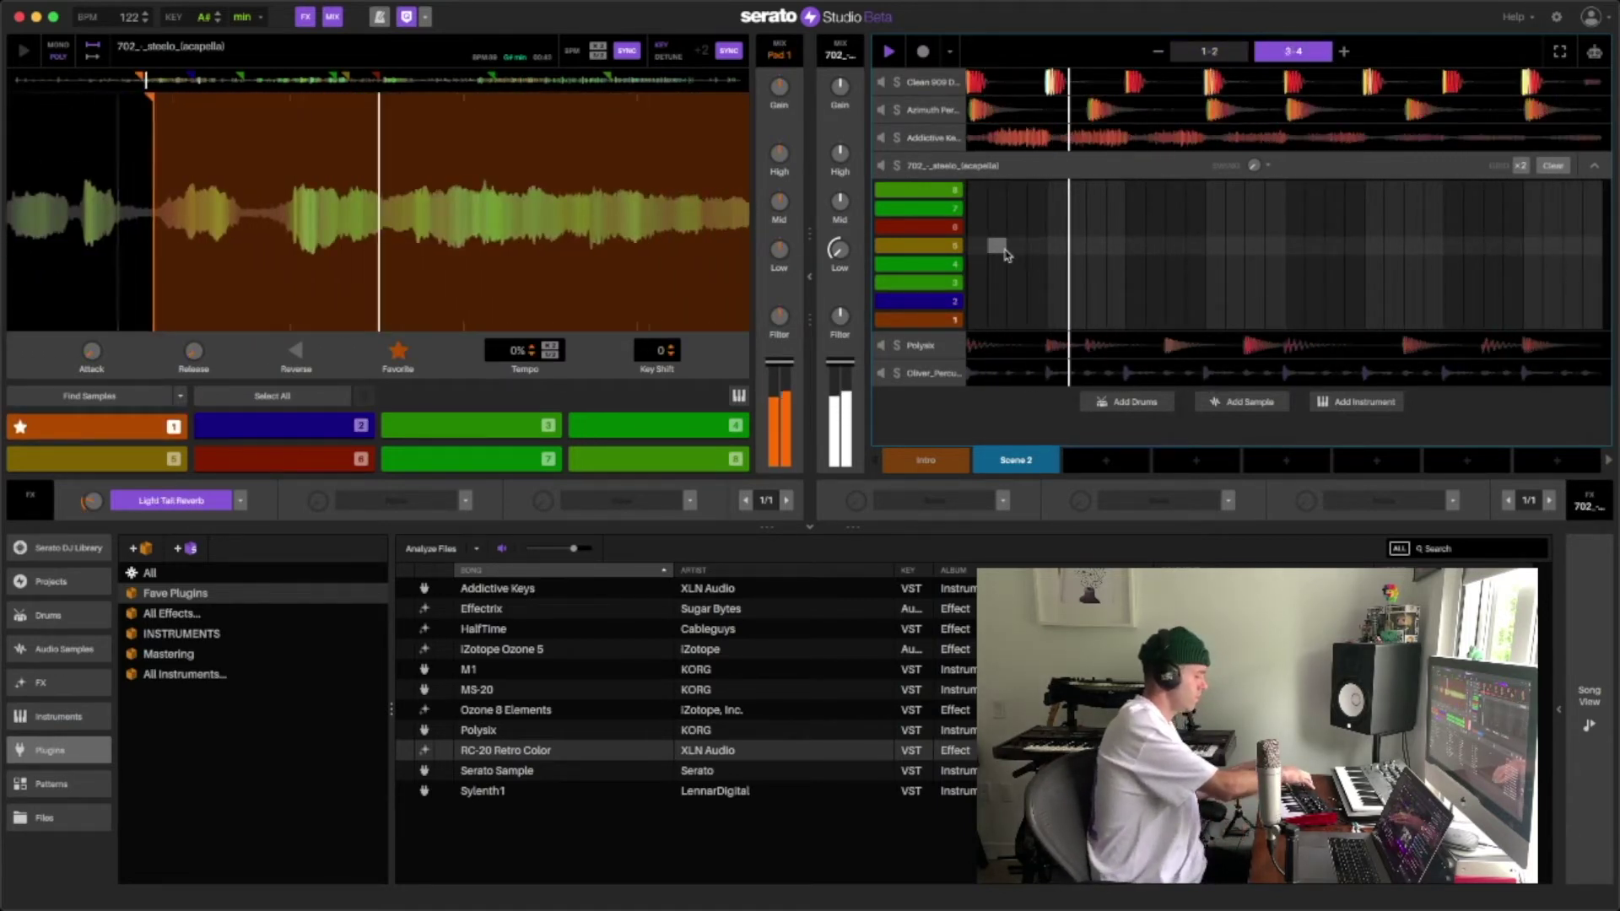
key("2")
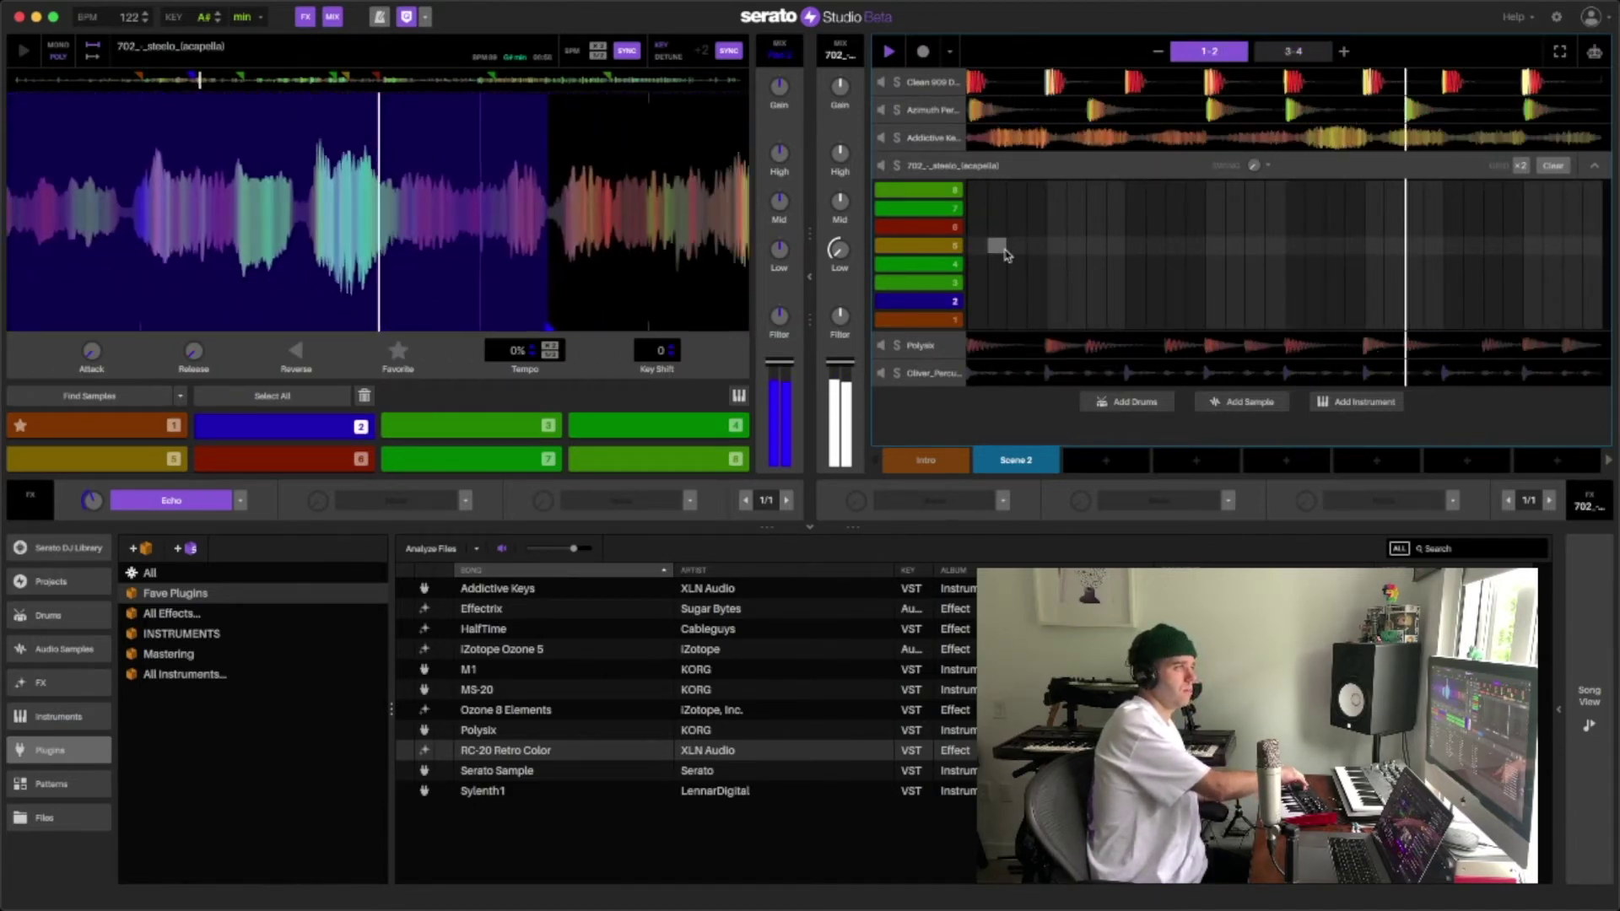
key("1")
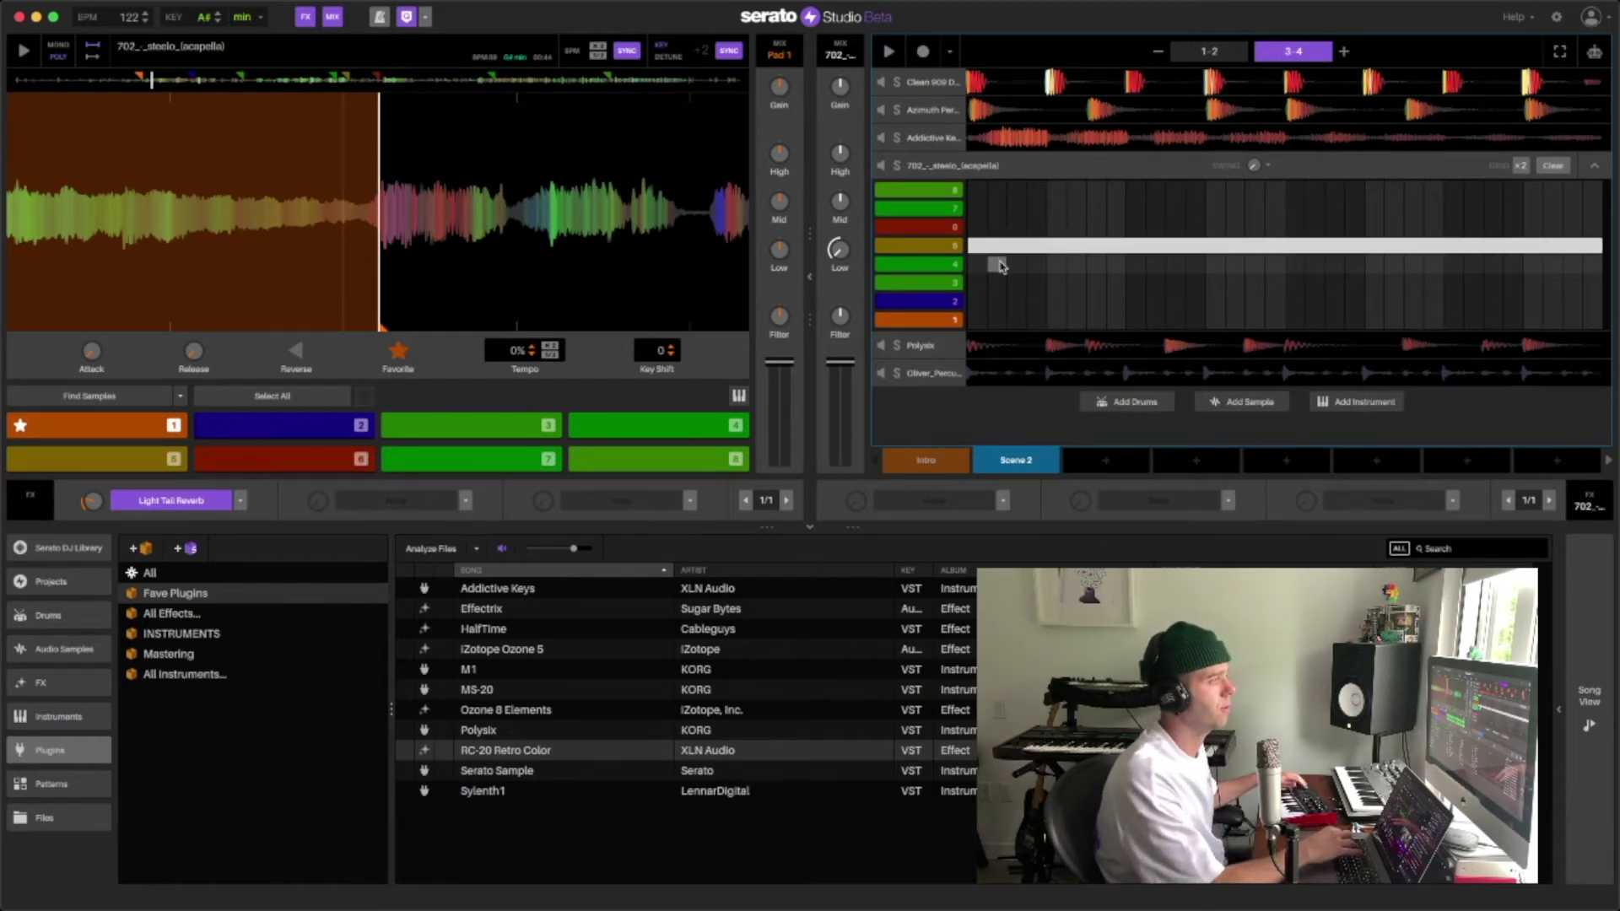
Place a pad 1 note on the acapella's first step in bars 1-2 and duplicate Scene 2 into the next empty scene slot.
key("space")
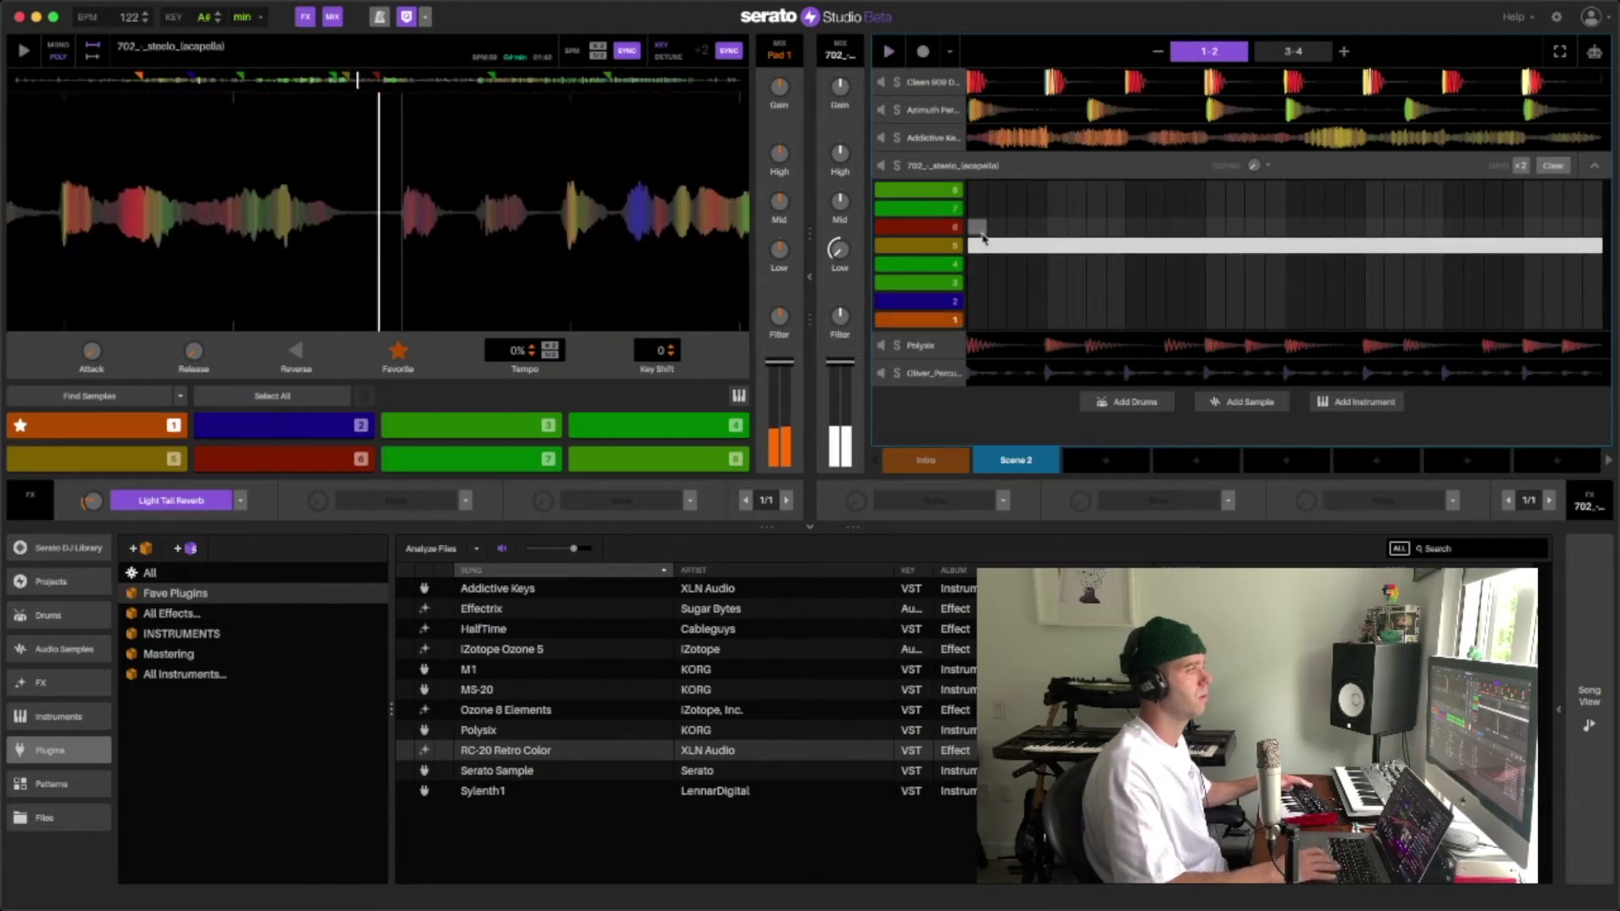
left_click(979, 318)
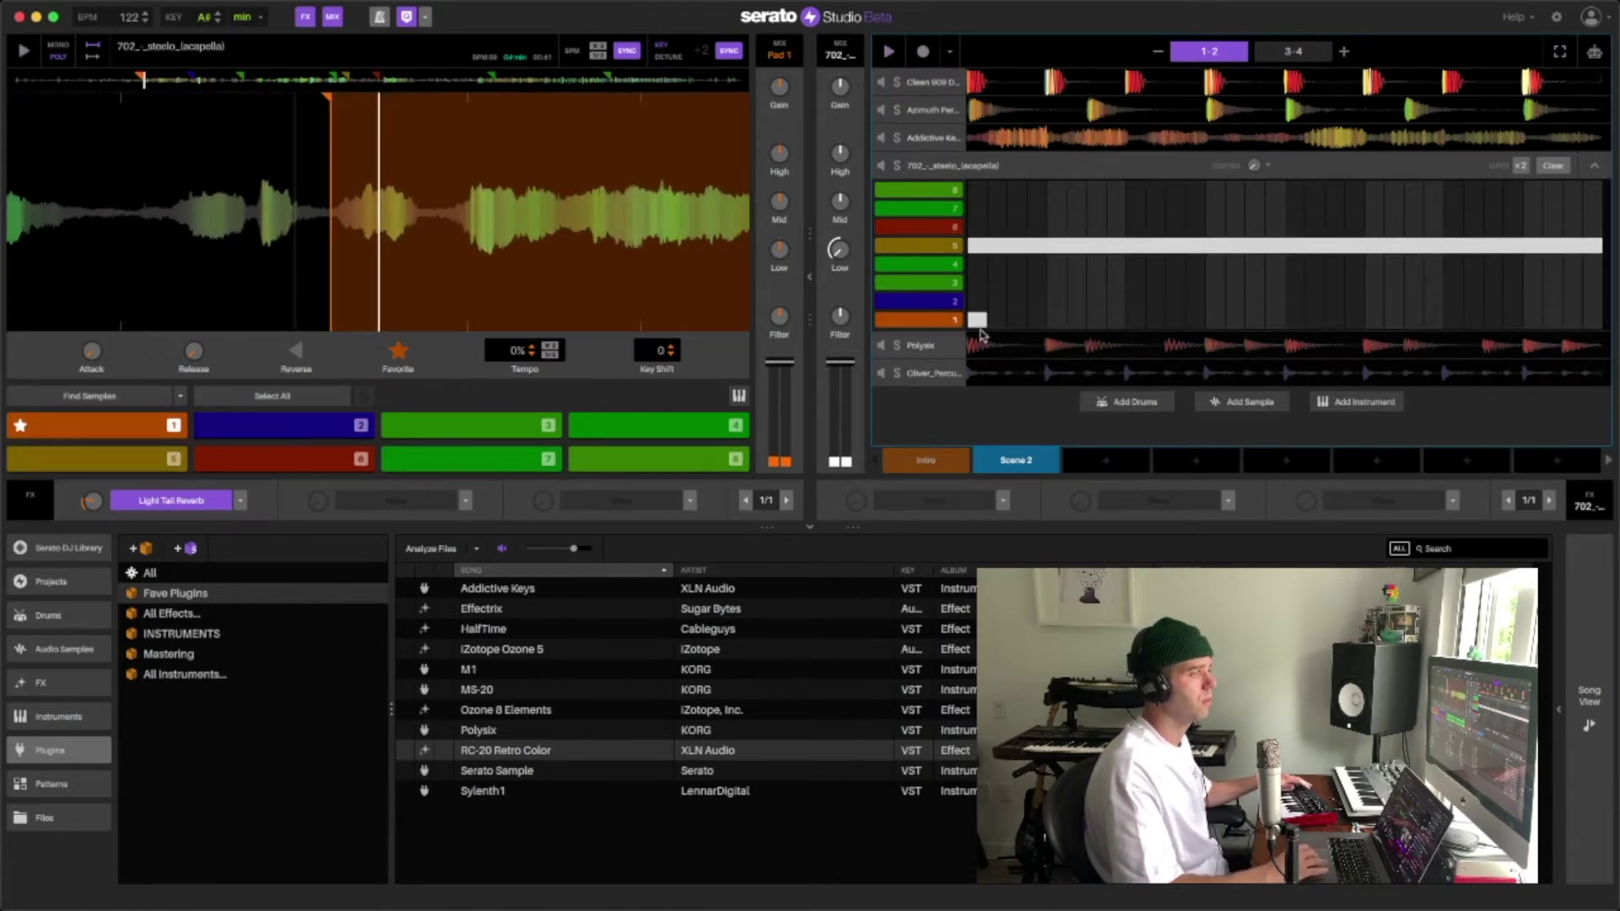
key("super+d")
Stretch the acapella's pad 1 note across all of bars 1-2 and up to the midpoint of bars 3-4.
left_click_drag(978, 318, 1588, 344)
key("space")
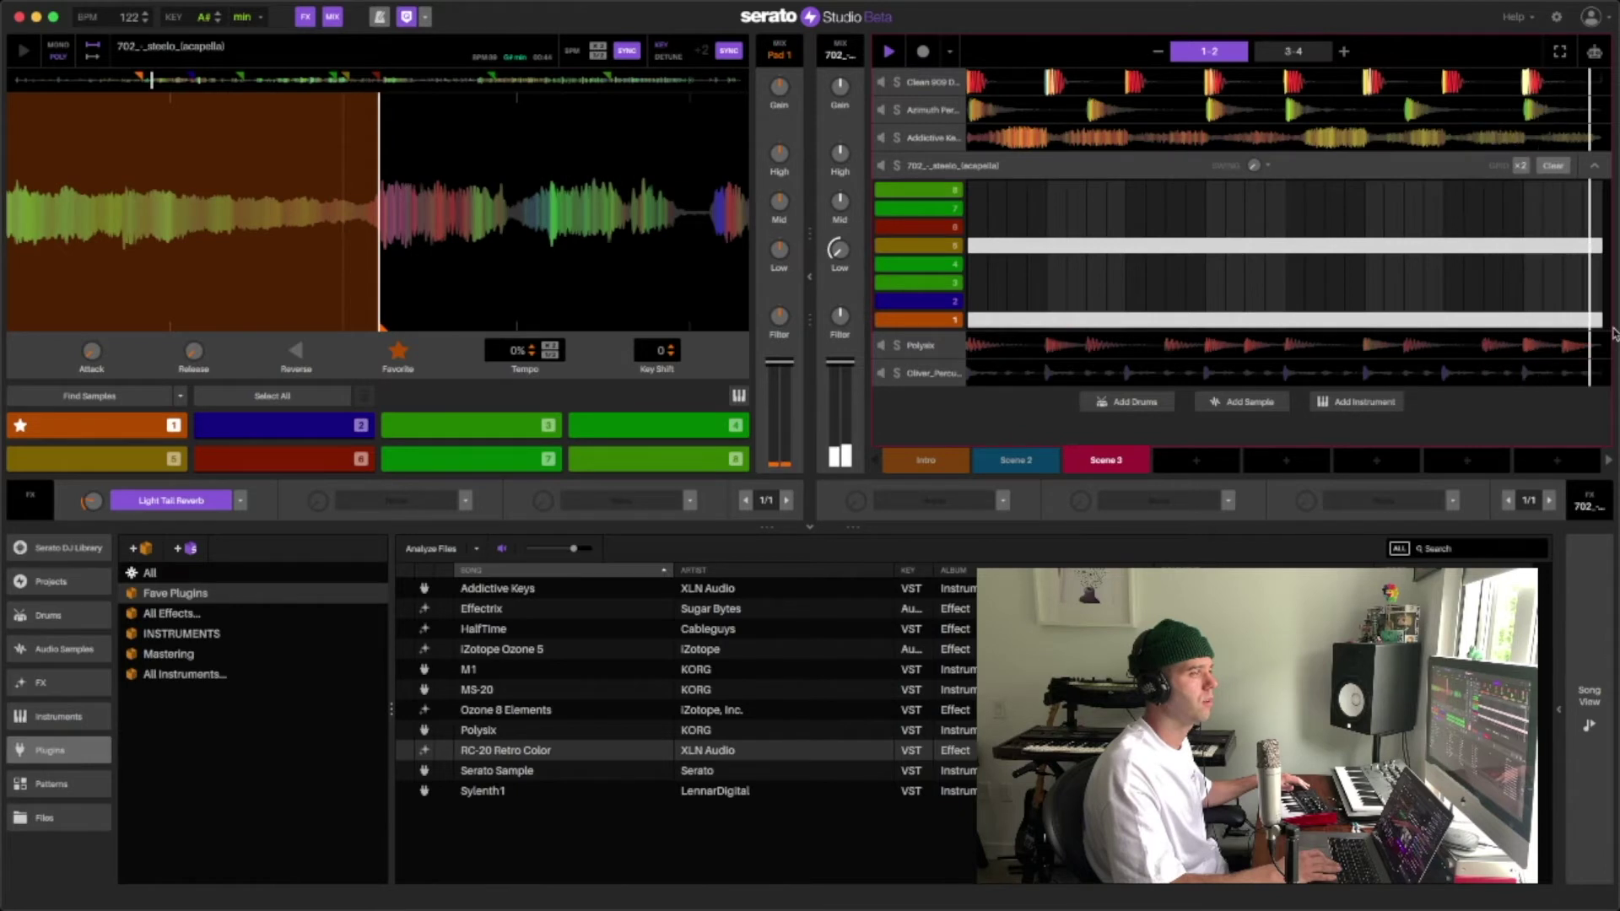
left_click_drag(979, 321, 1597, 321)
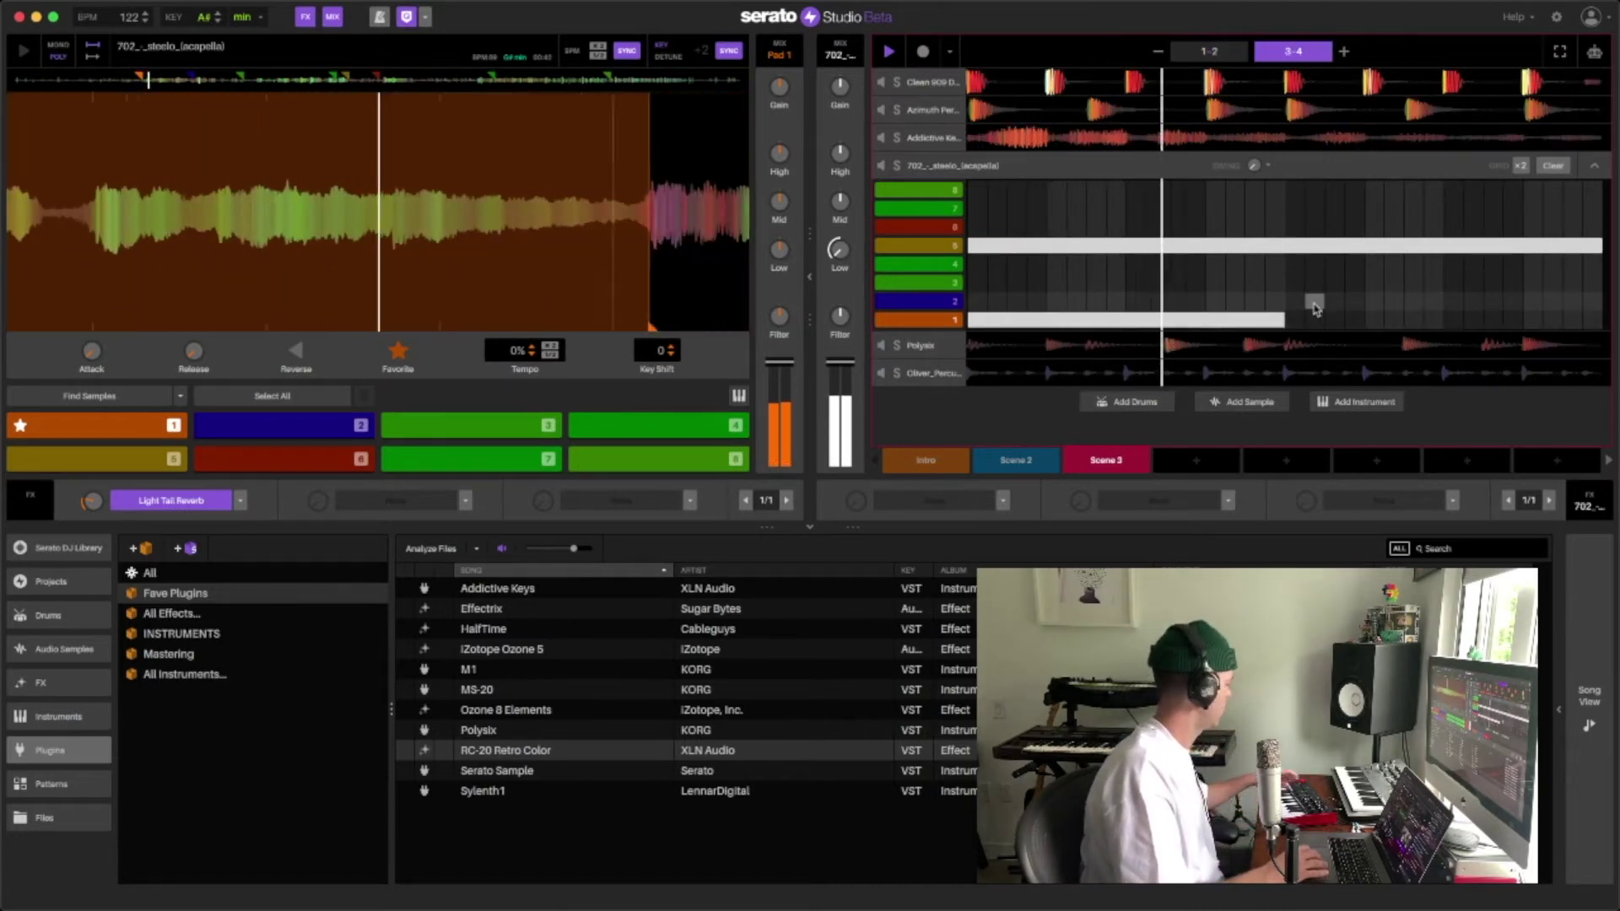
Record acapella pad 2 hits over the empty second half of bars 3-4 in Scene 3 and show all four bars together.
key("2")
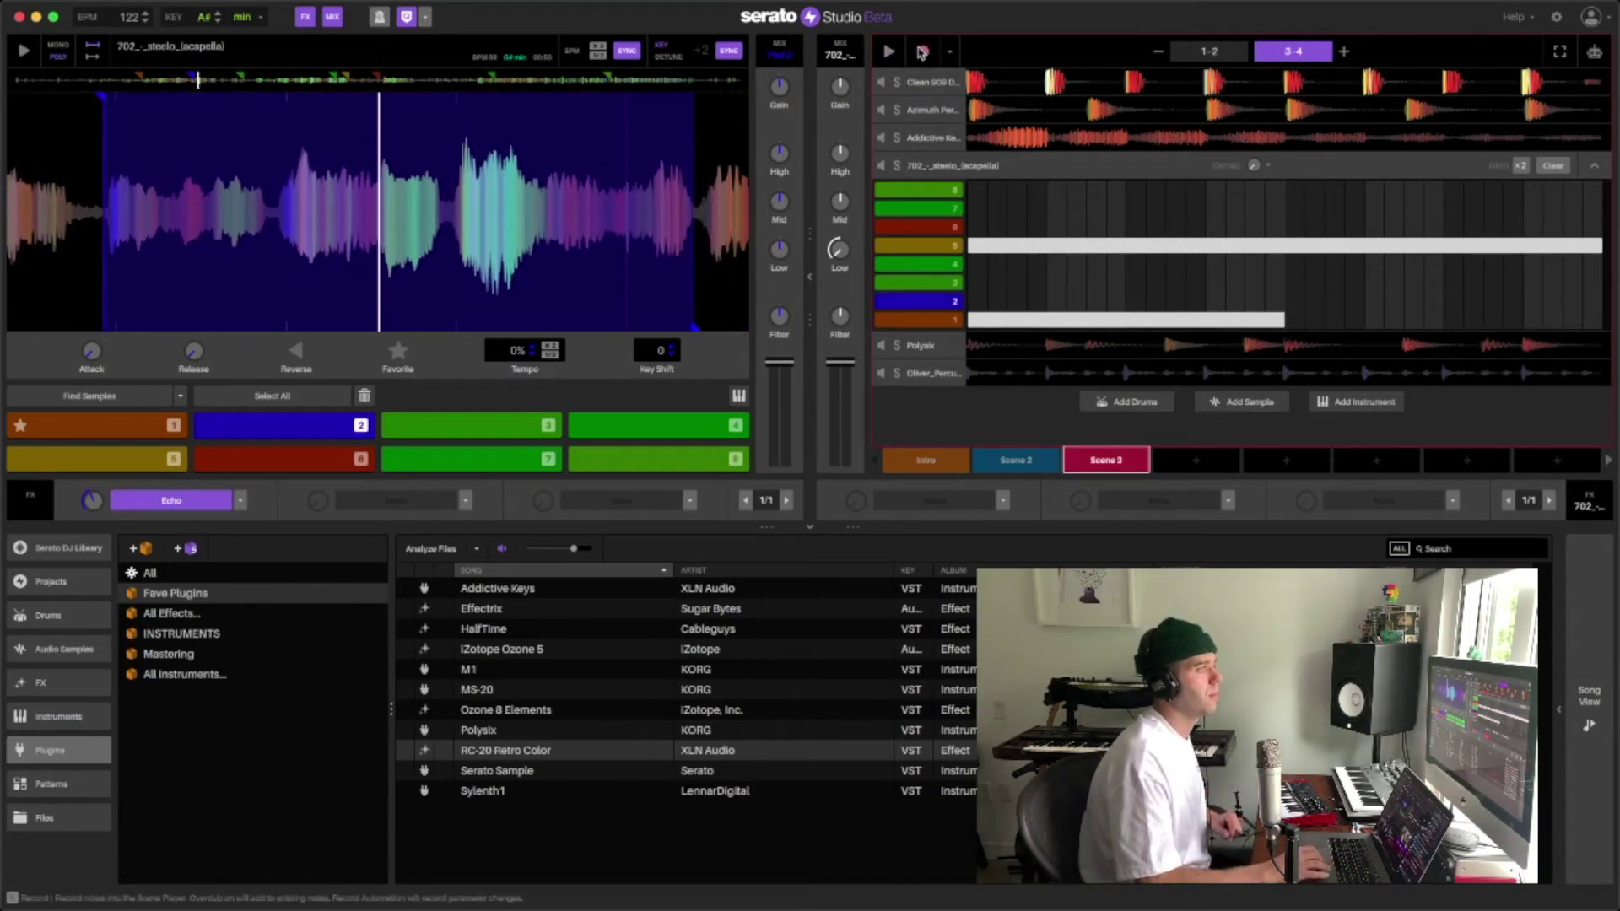
key("space")
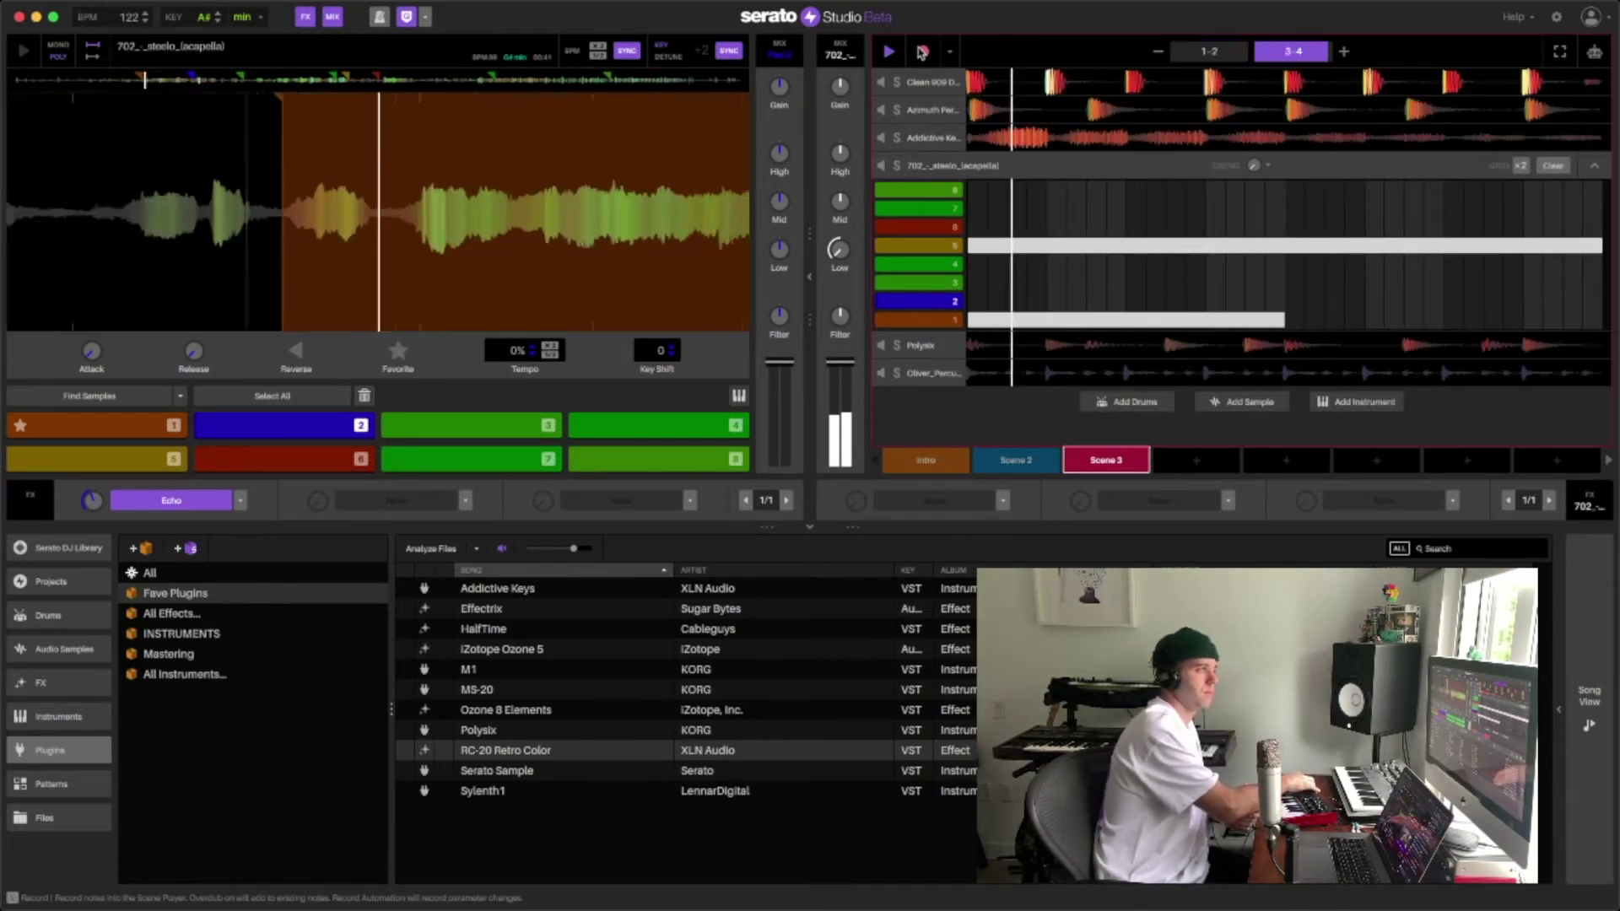
key("2")
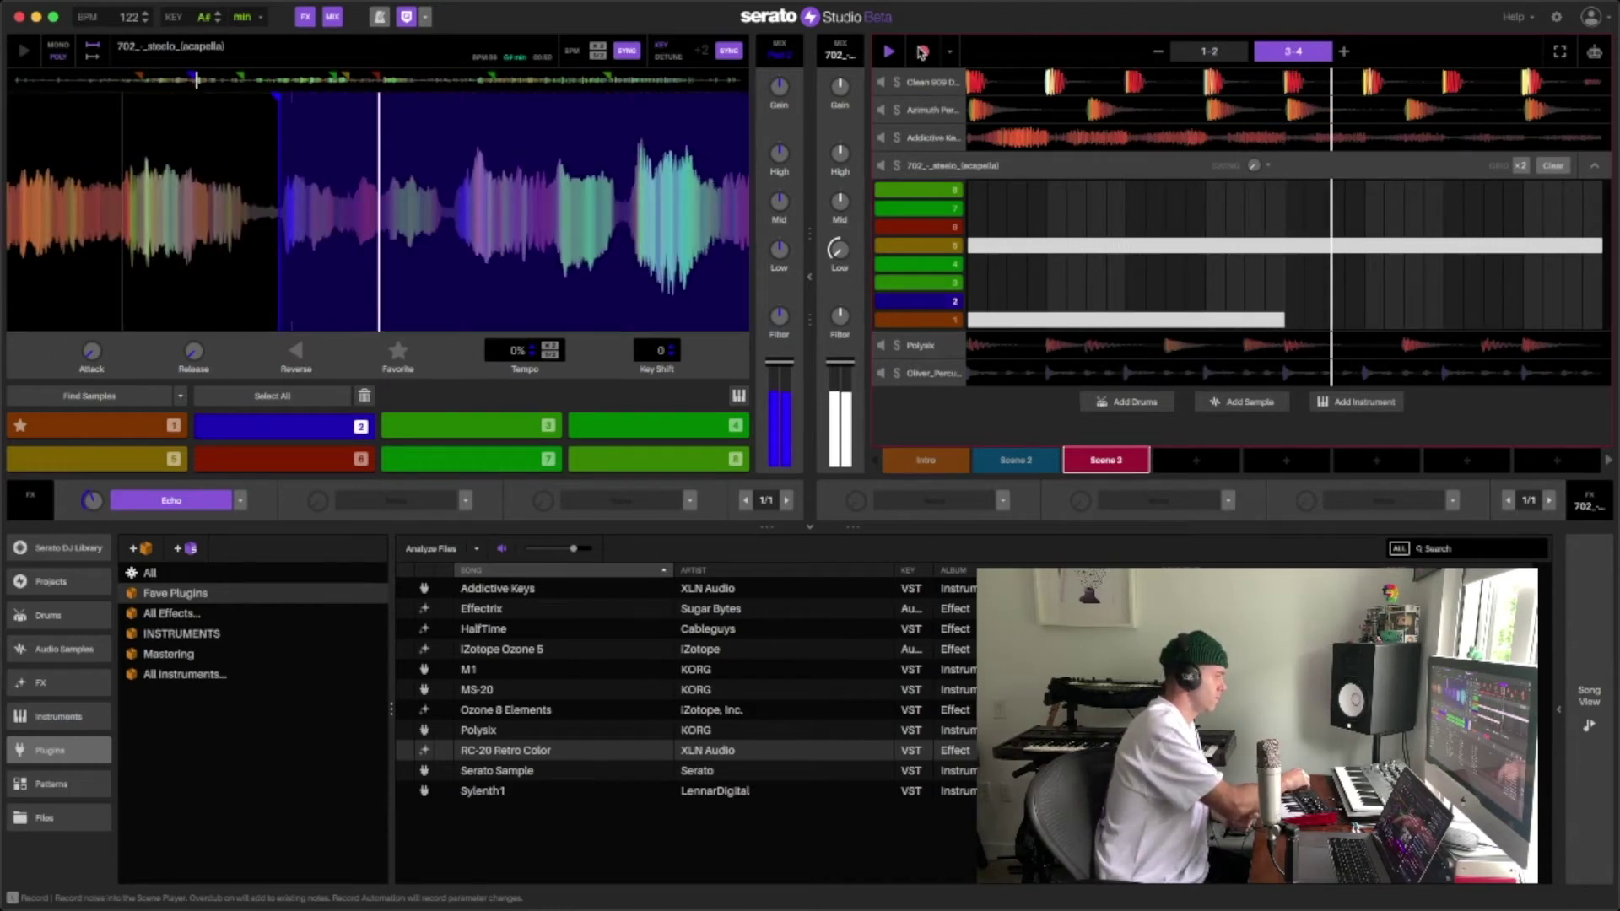
key("2")
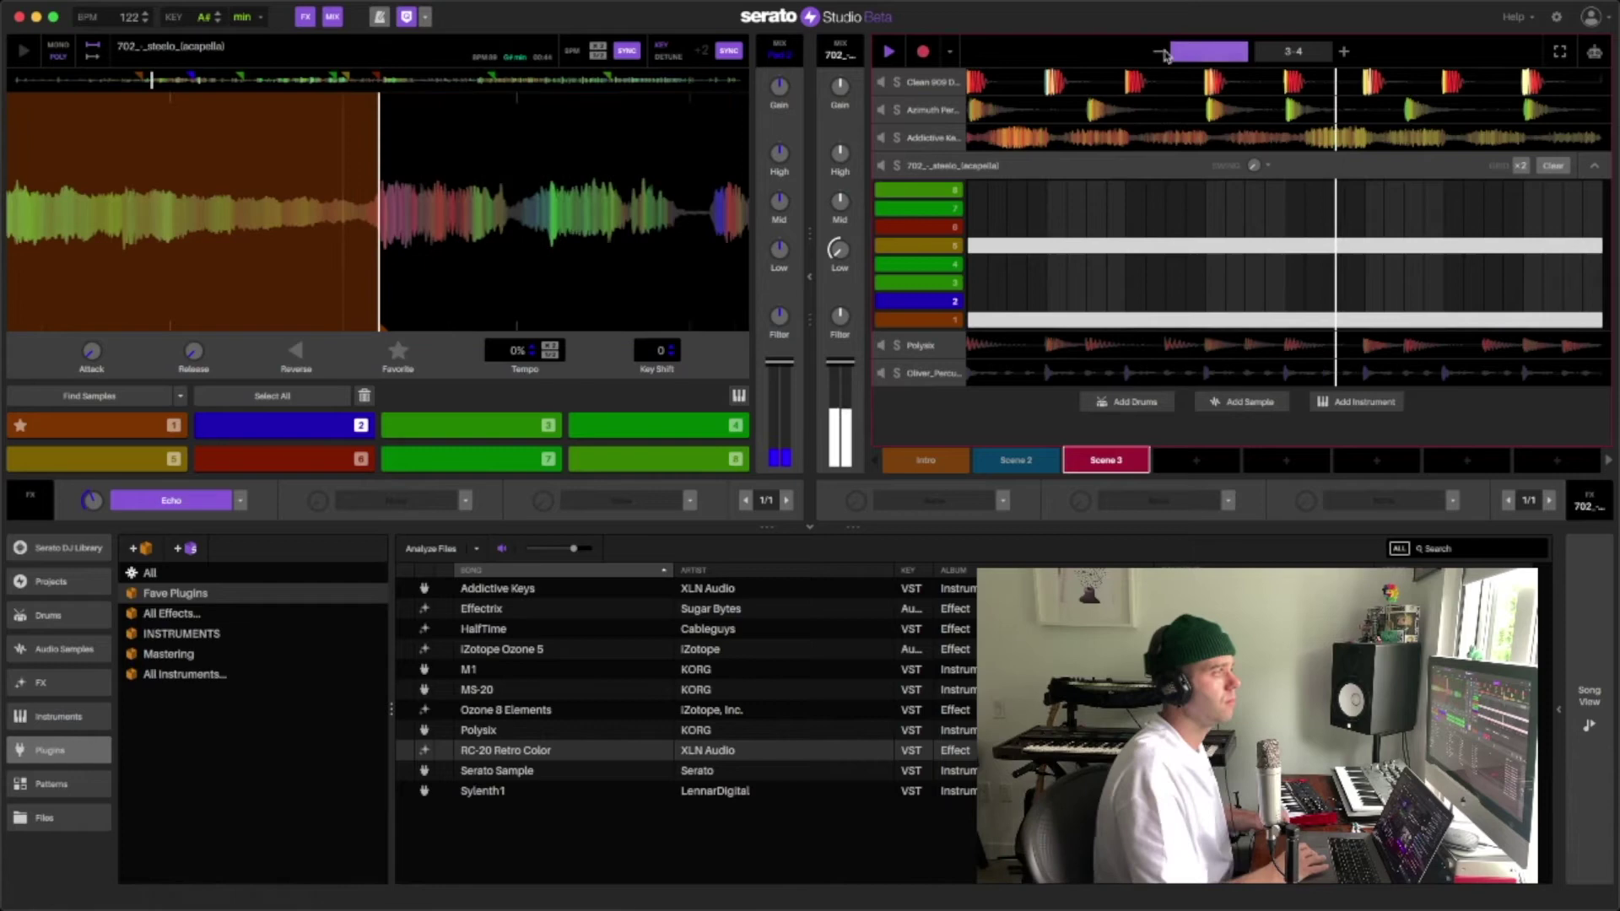
left_click(810, 281)
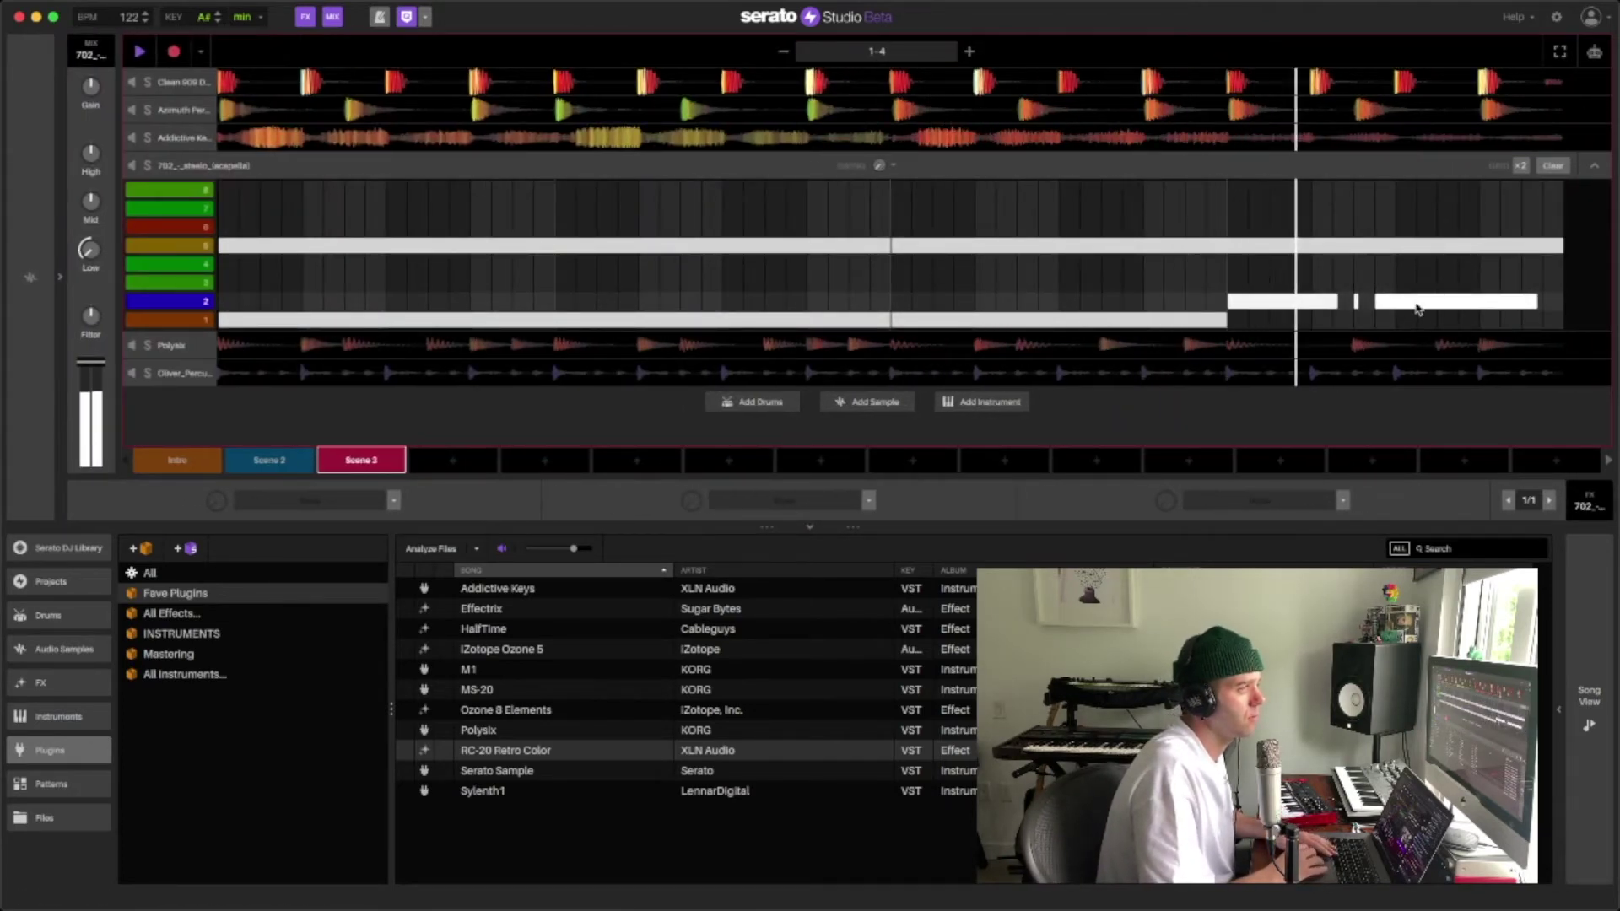
Shift the last acapella pad 2 note one step later, fill the gap before it, and trim the ends of the last and first pad 2 notes.
left_click_drag(1418, 310, 1436, 309)
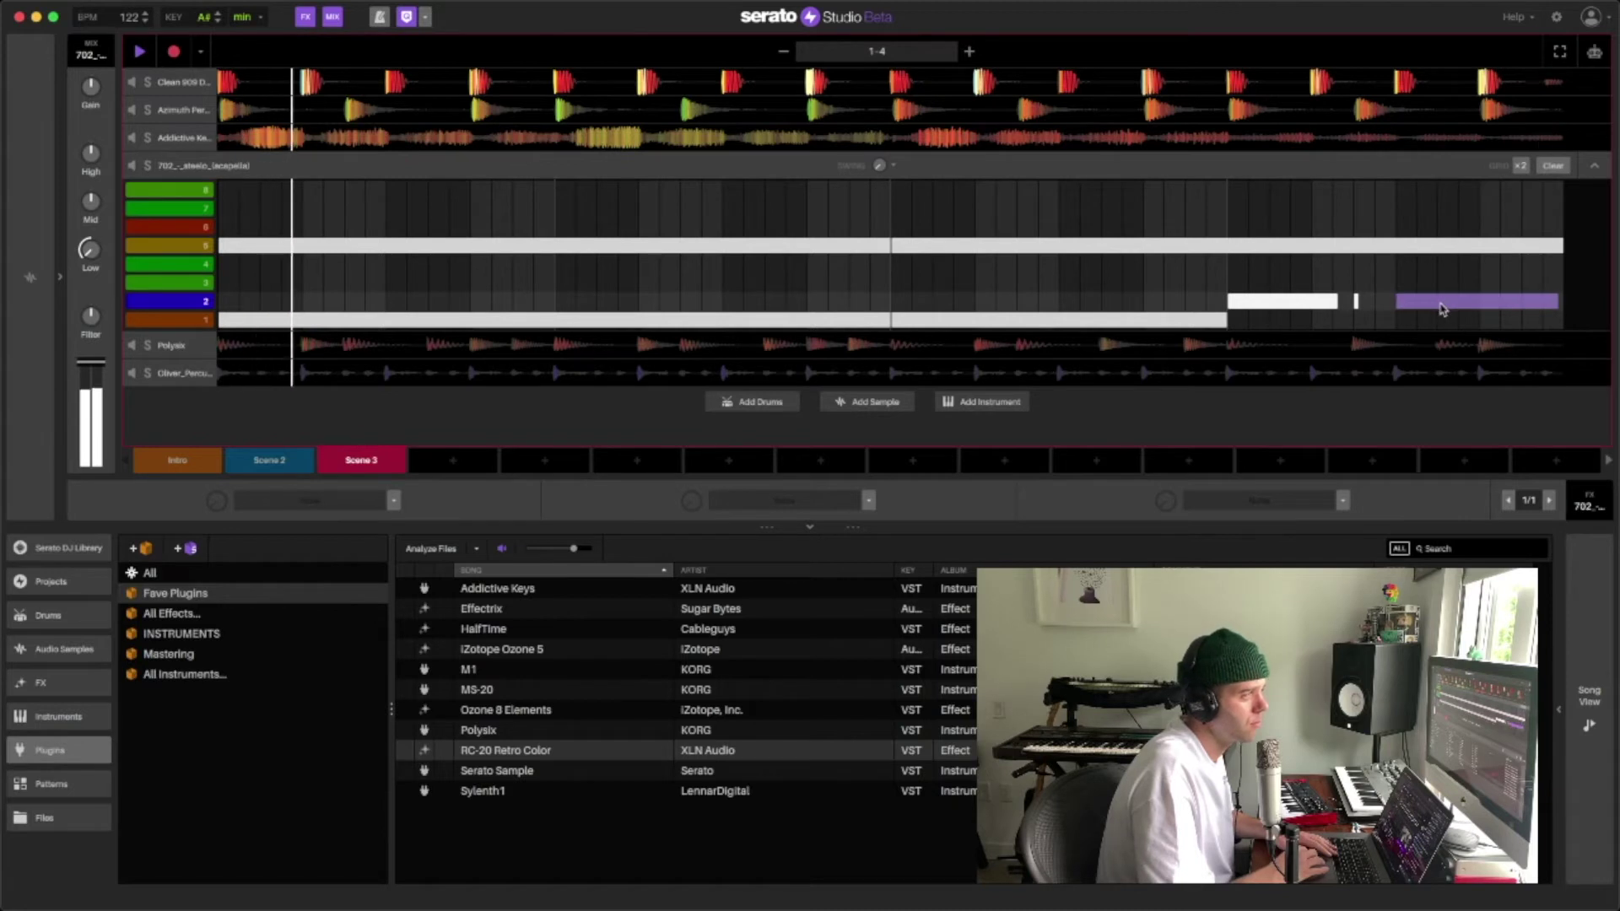
left_click(1383, 309)
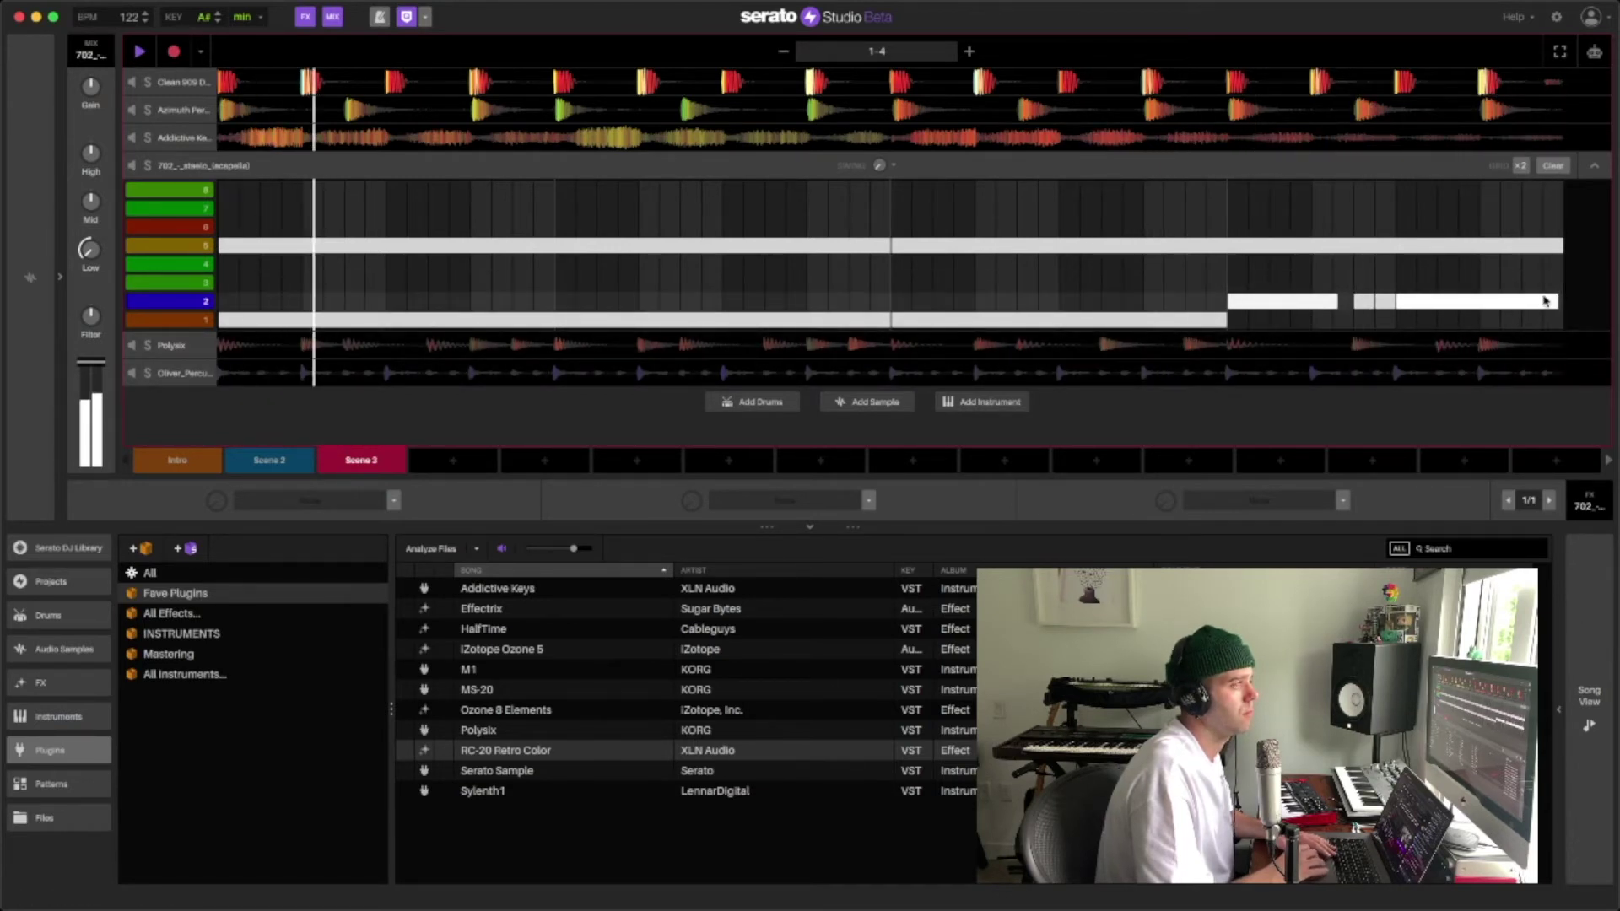
left_click_drag(1557, 301, 1546, 301)
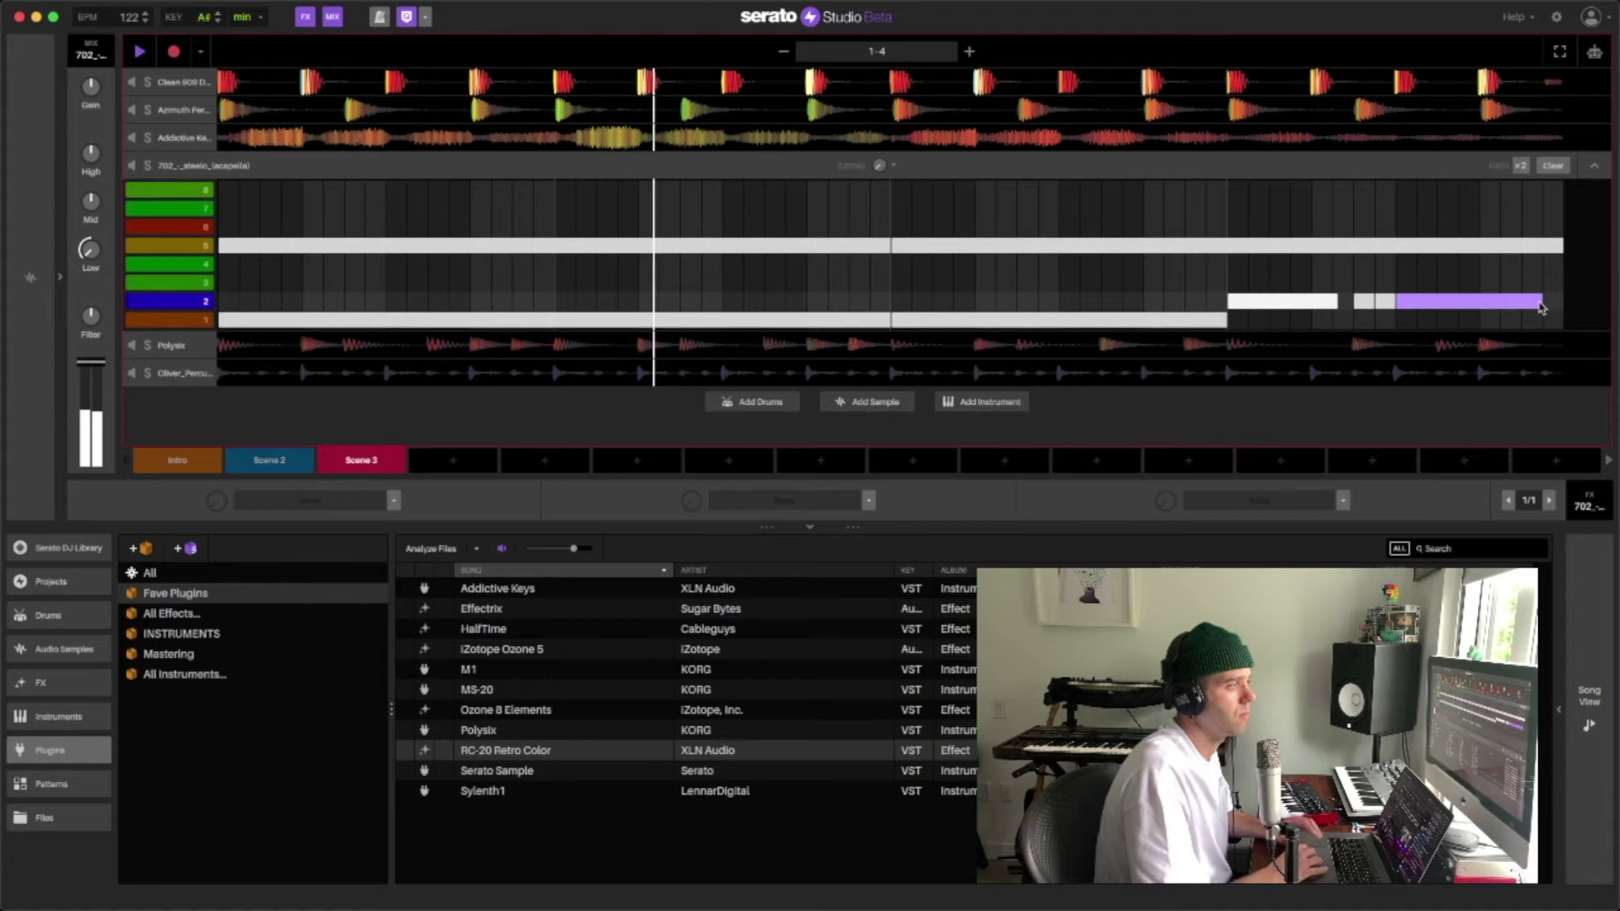
left_click_drag(1340, 305, 1333, 304)
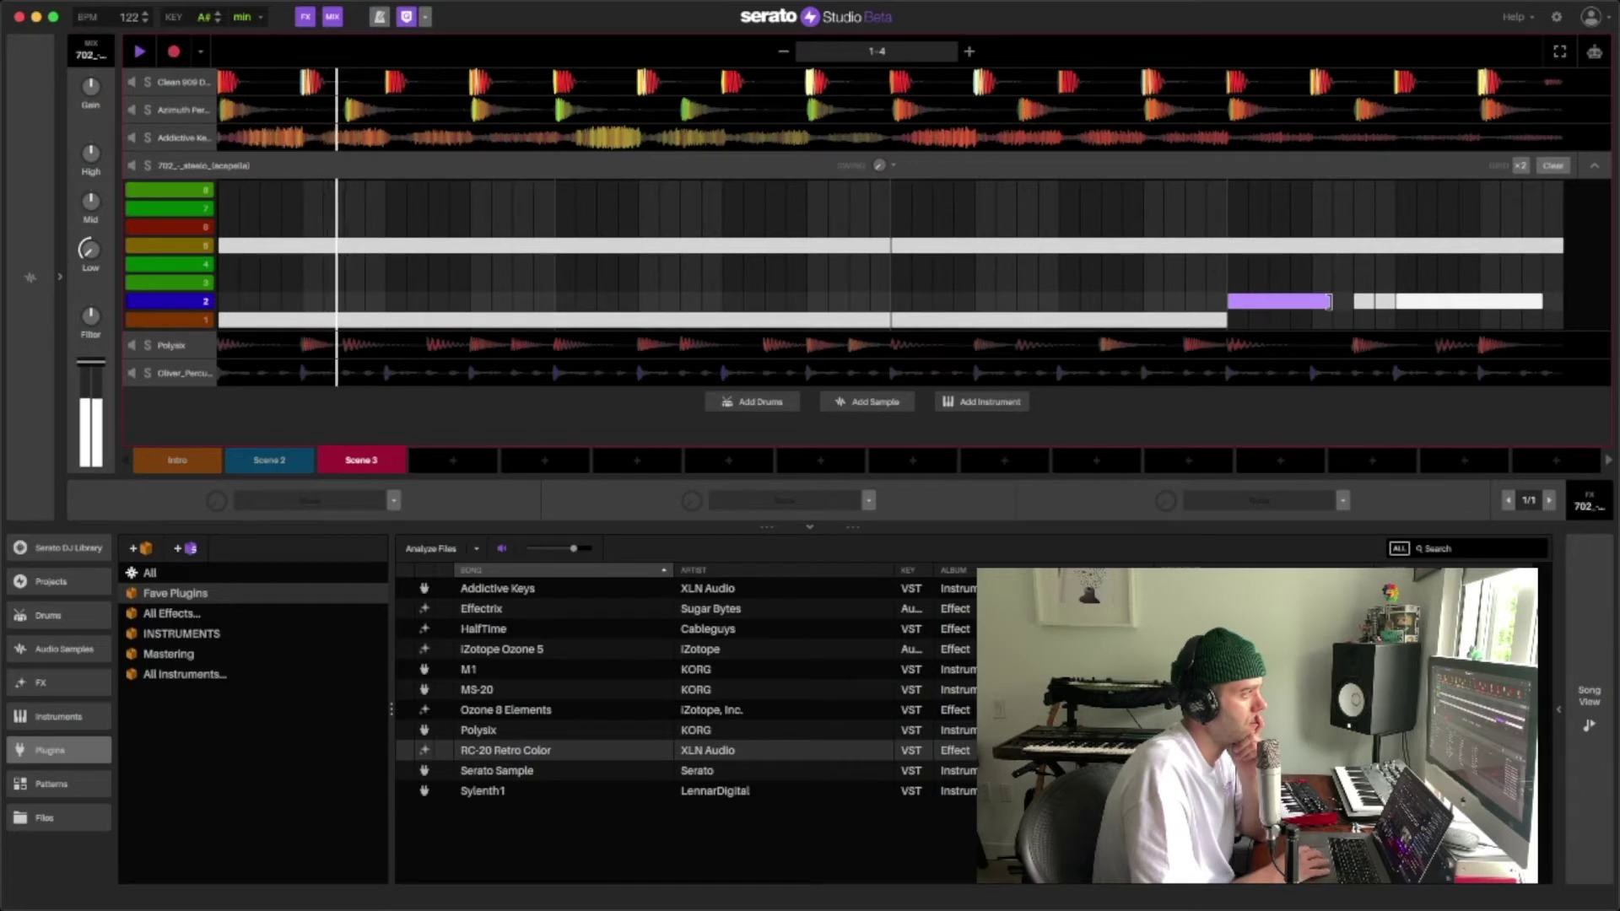
left_click_drag(1330, 302, 1318, 302)
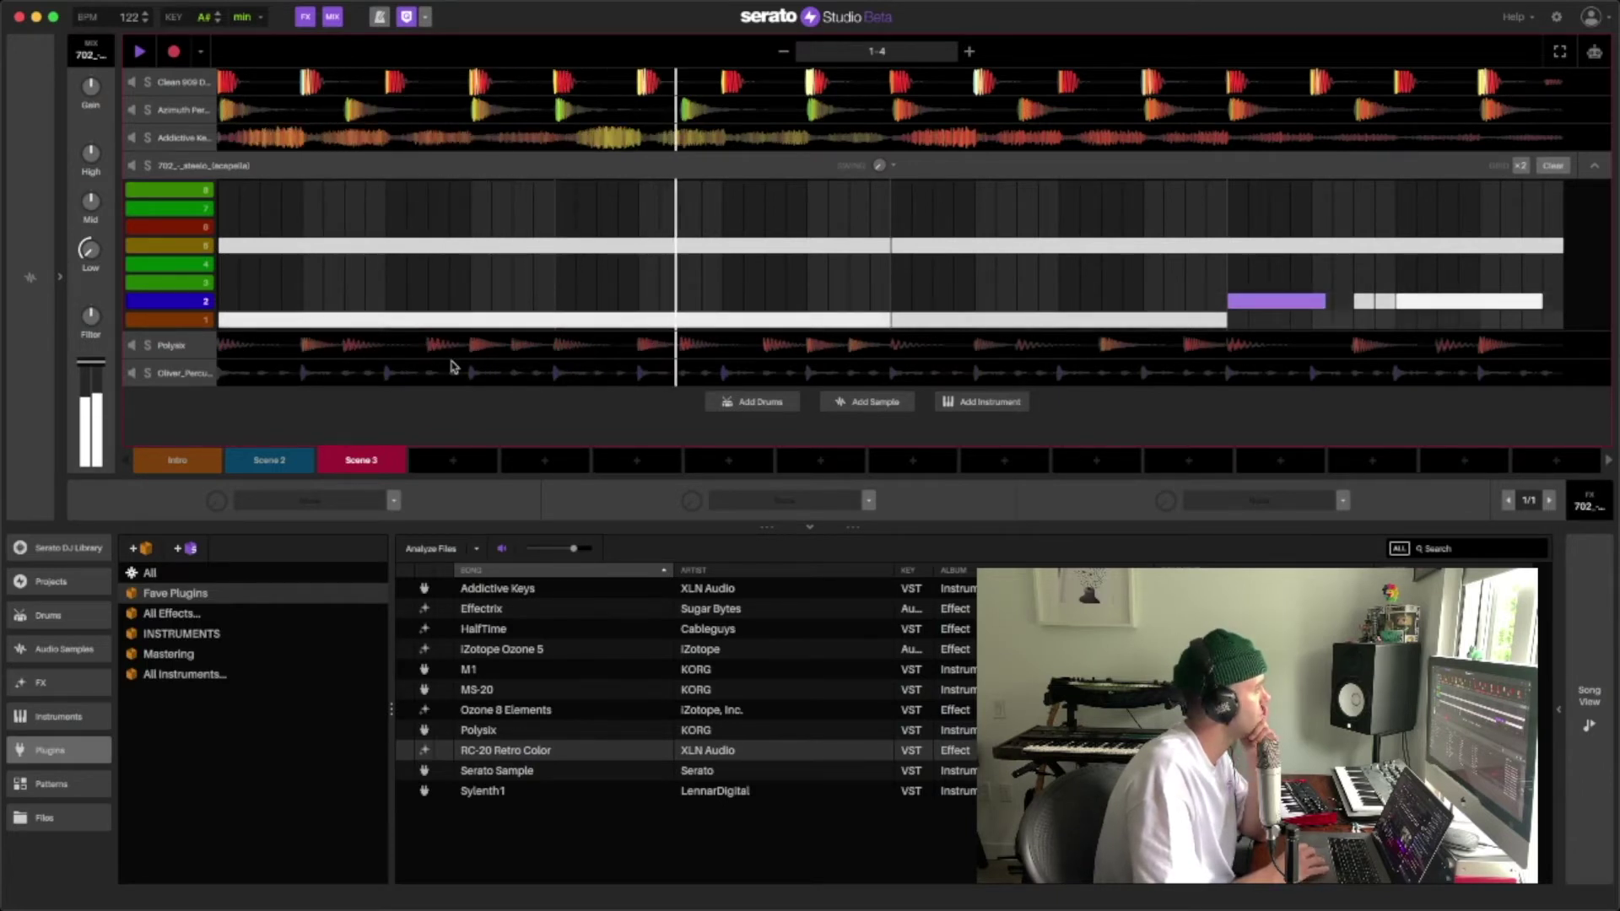
Compare with Scene 2, return to Scene 3, and shorten the acapella's last pad 2 note by one more step.
left_click(269, 460)
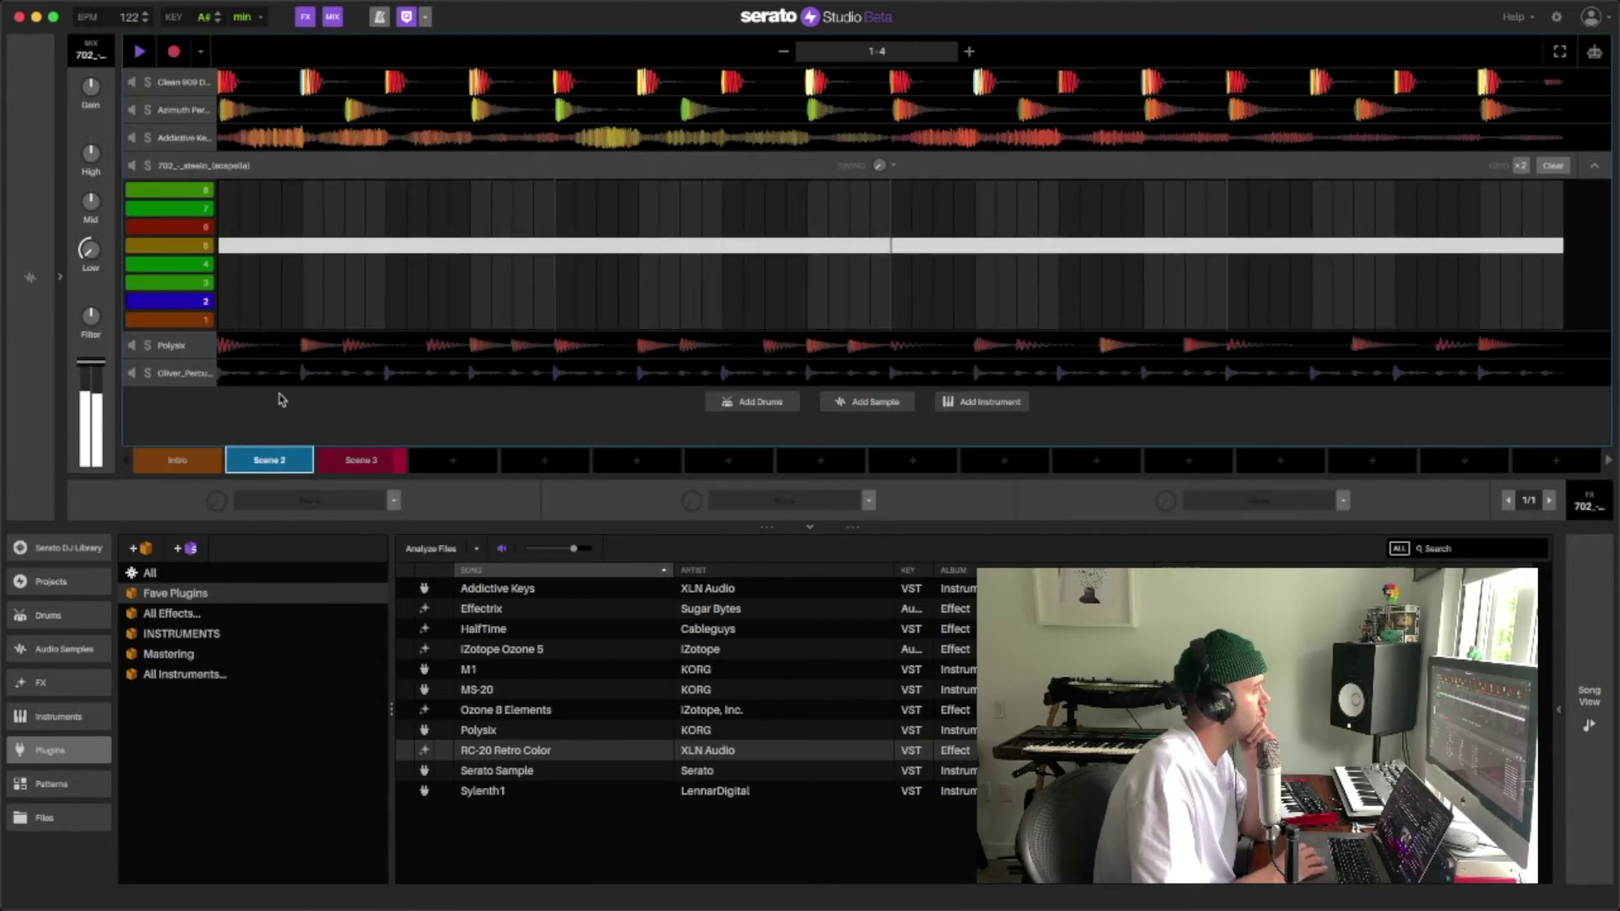
left_click(329, 464)
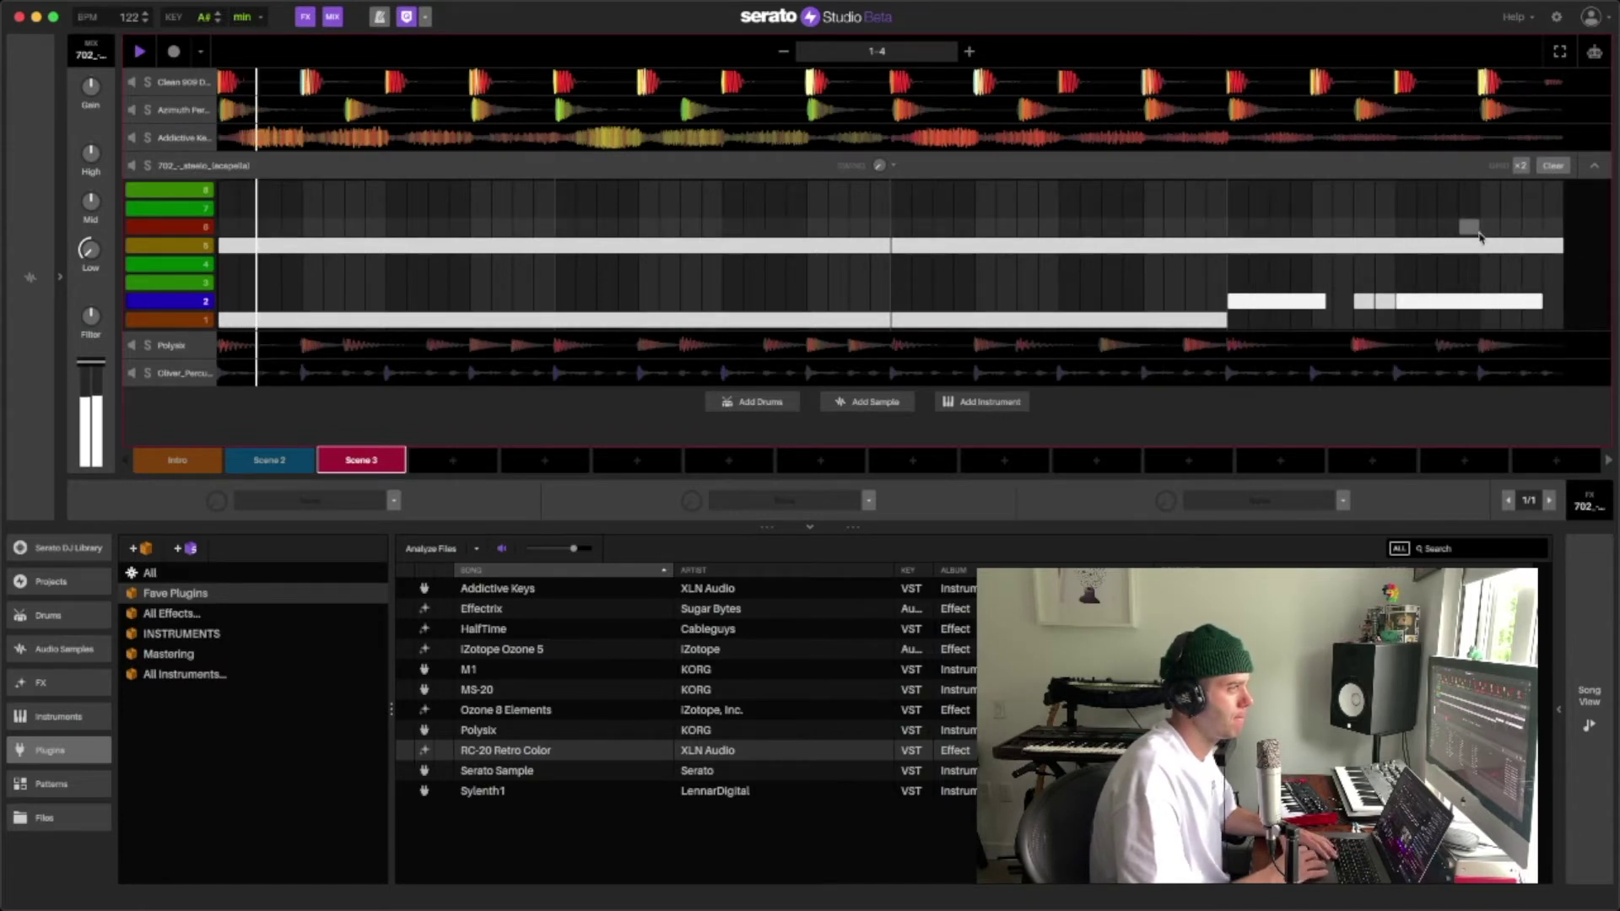
left_click_drag(1541, 301, 1521, 302)
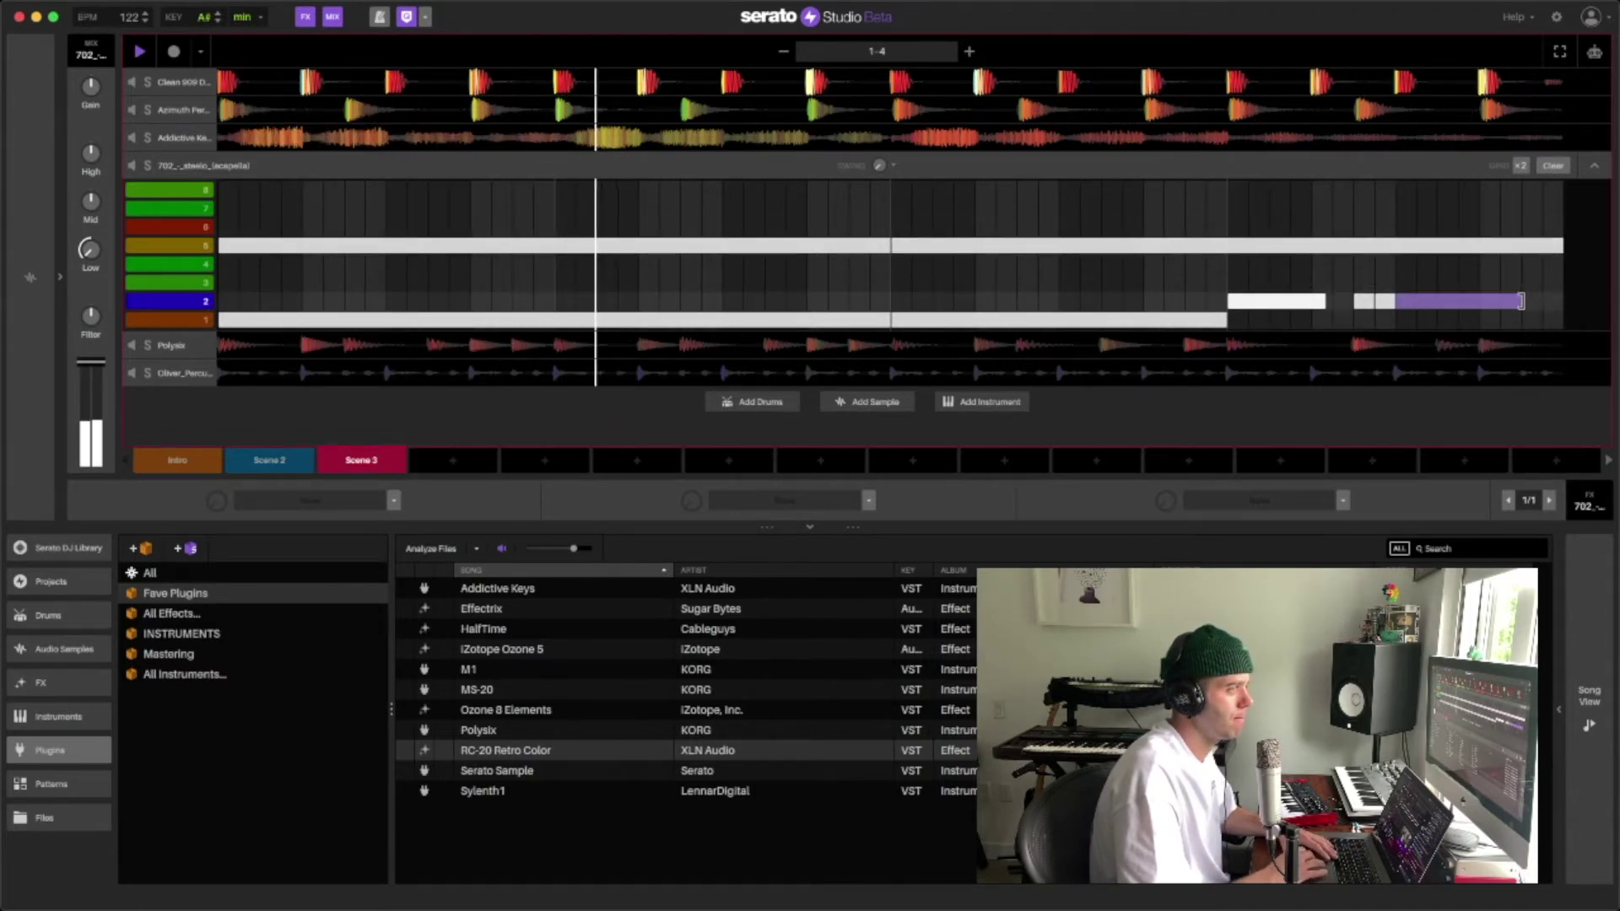
Reopen the acapella's sample deck, move the pad 2 phrase's end point earlier to about half its length, and audition the shortened phrase.
left_click(60, 277)
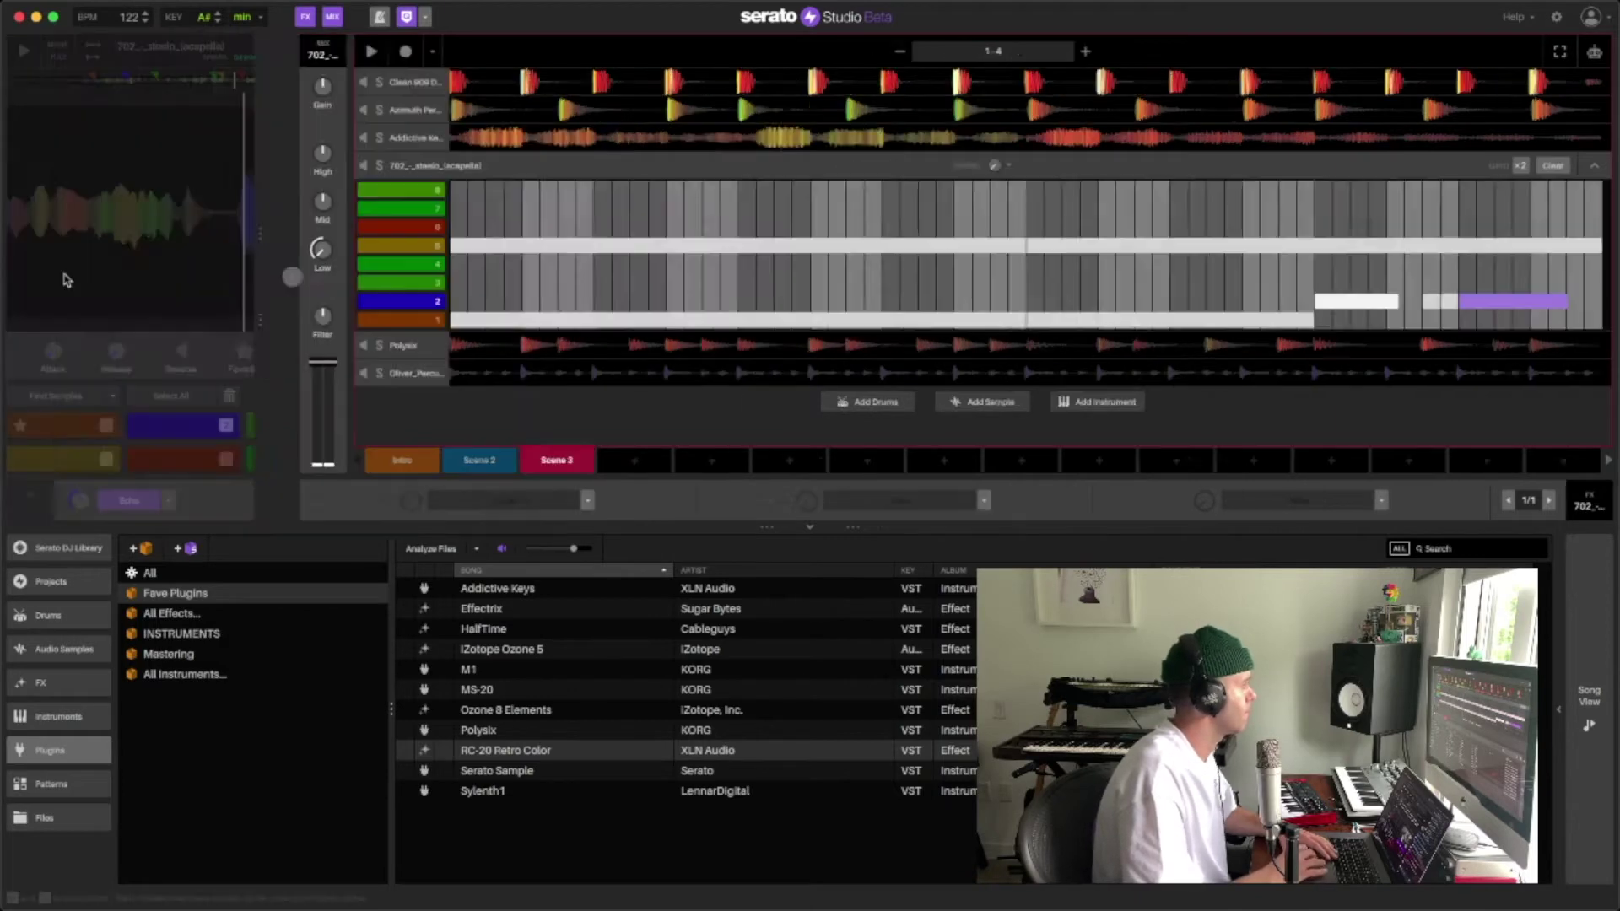
key("2")
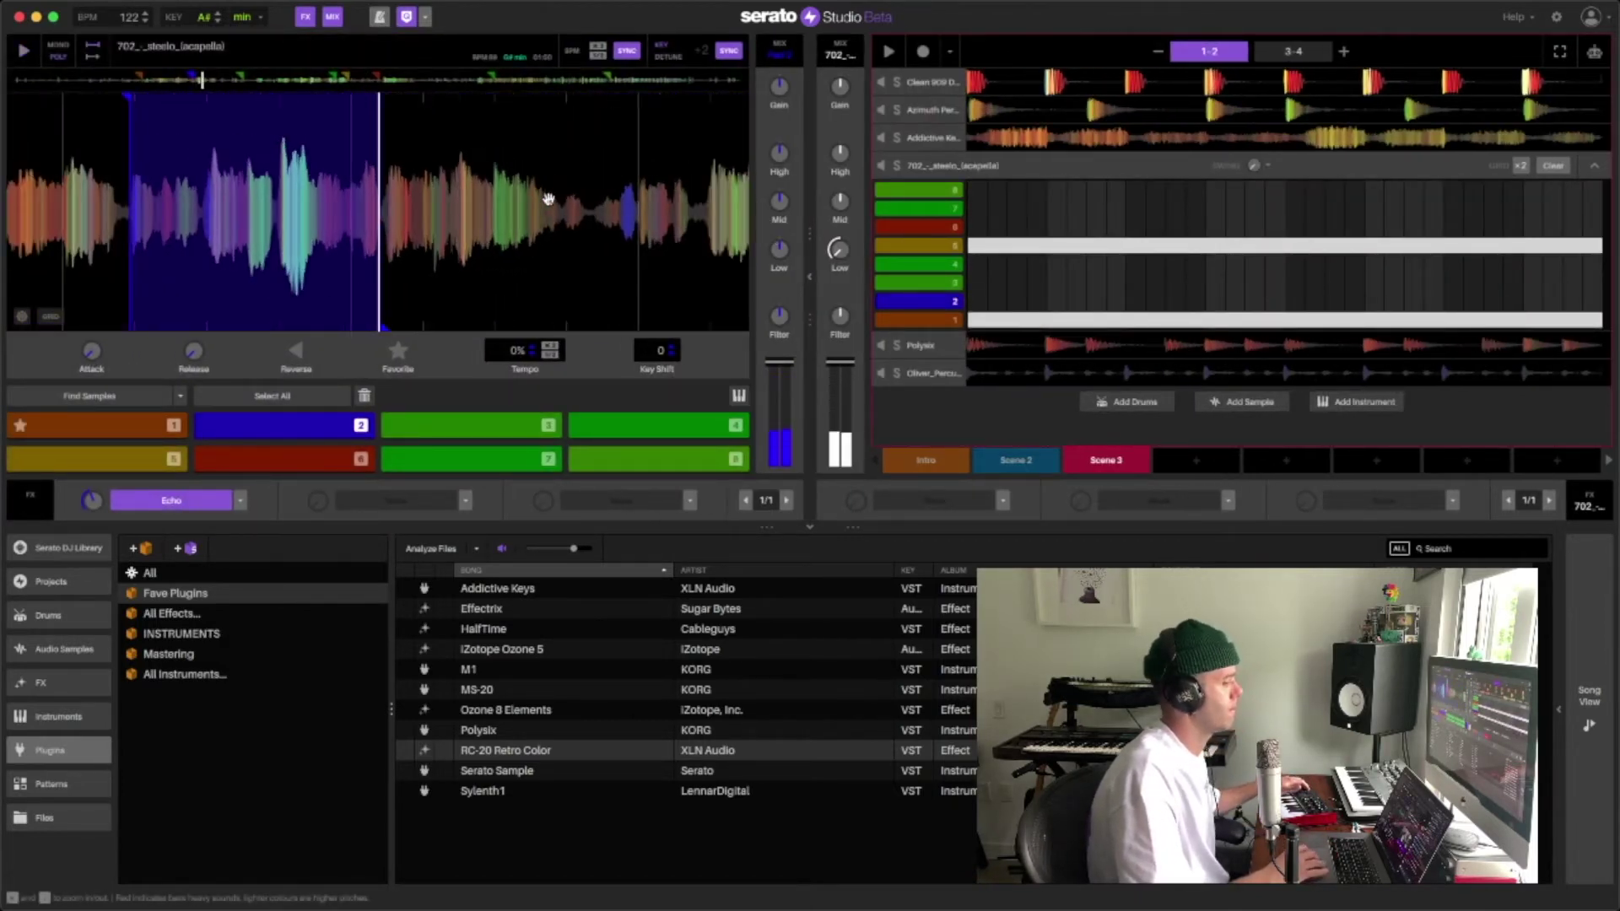
left_click_drag(381, 325, 310, 335)
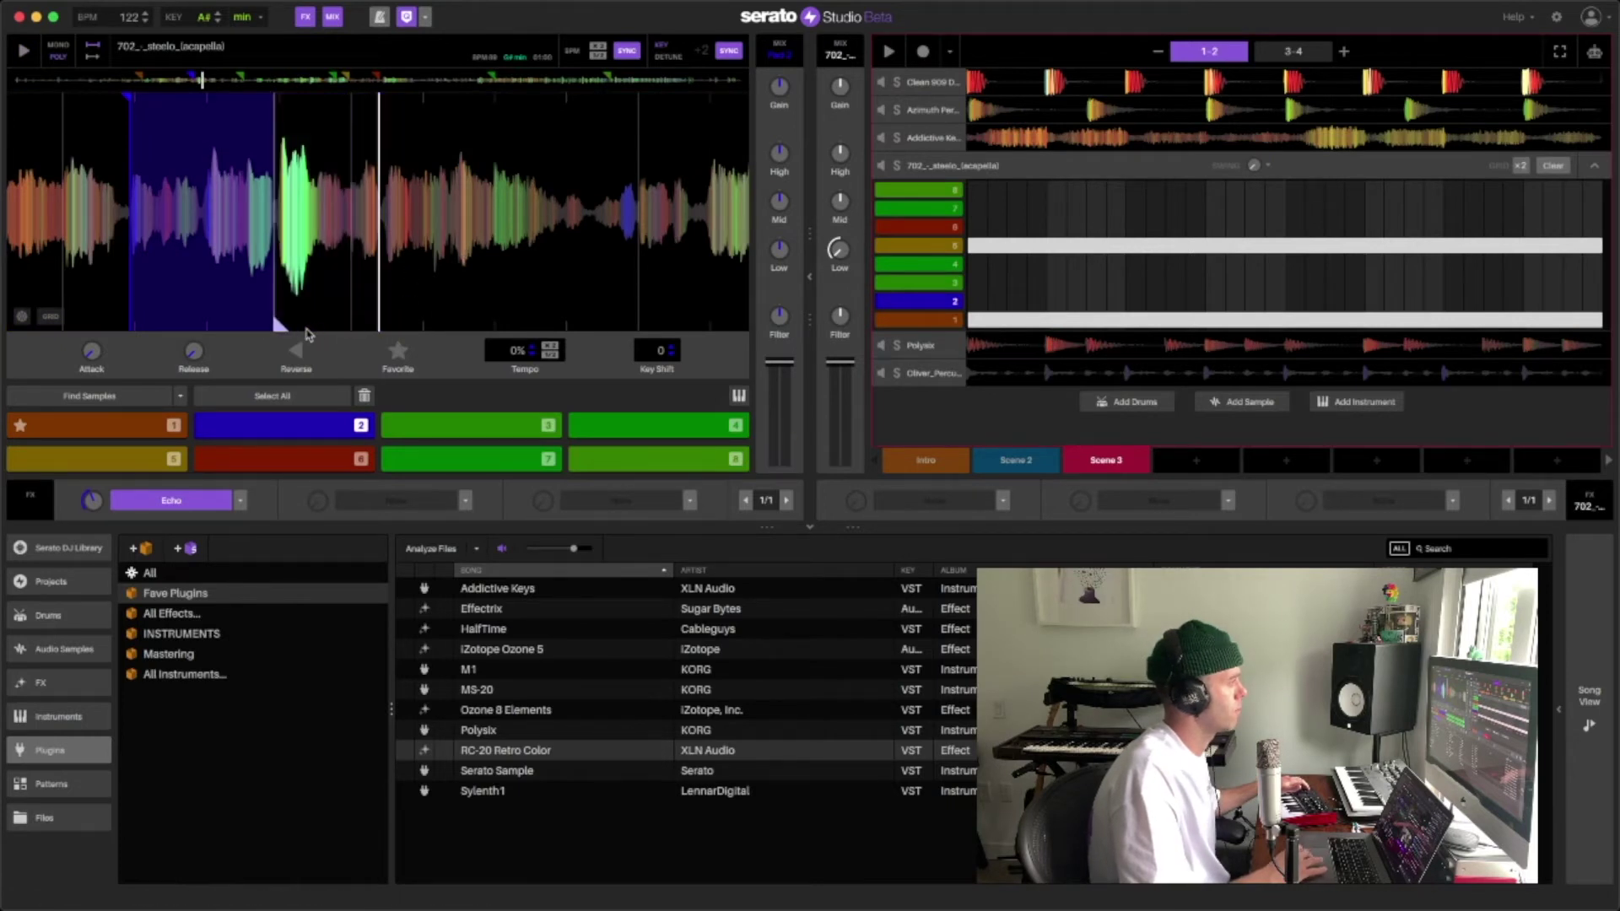
key("2")
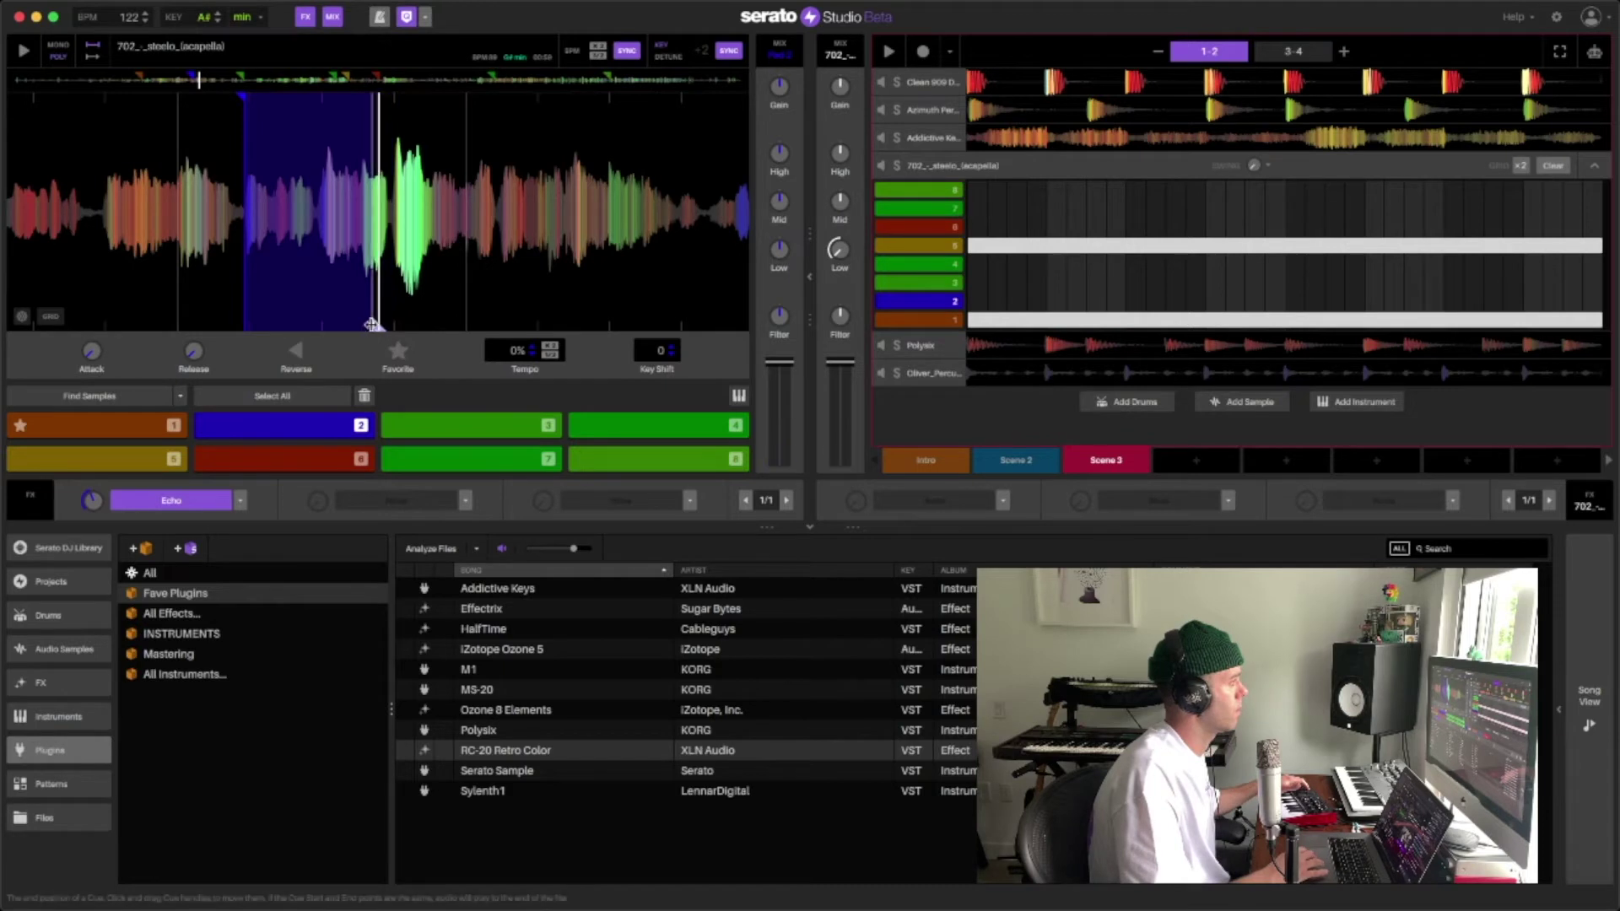
key("2")
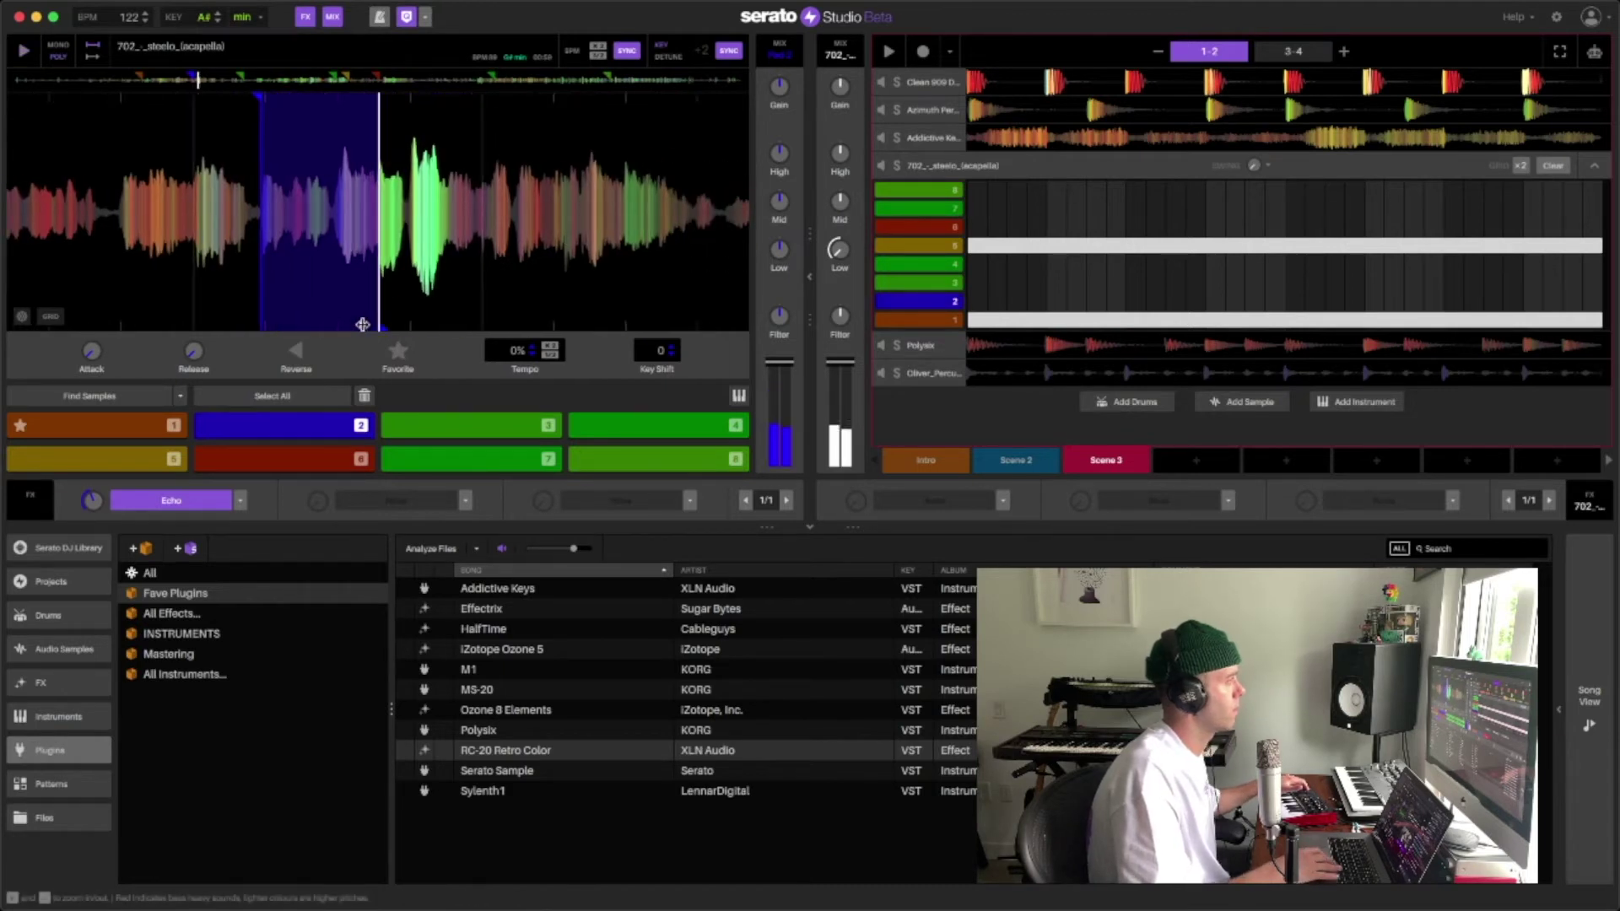
key("1")
key("2")
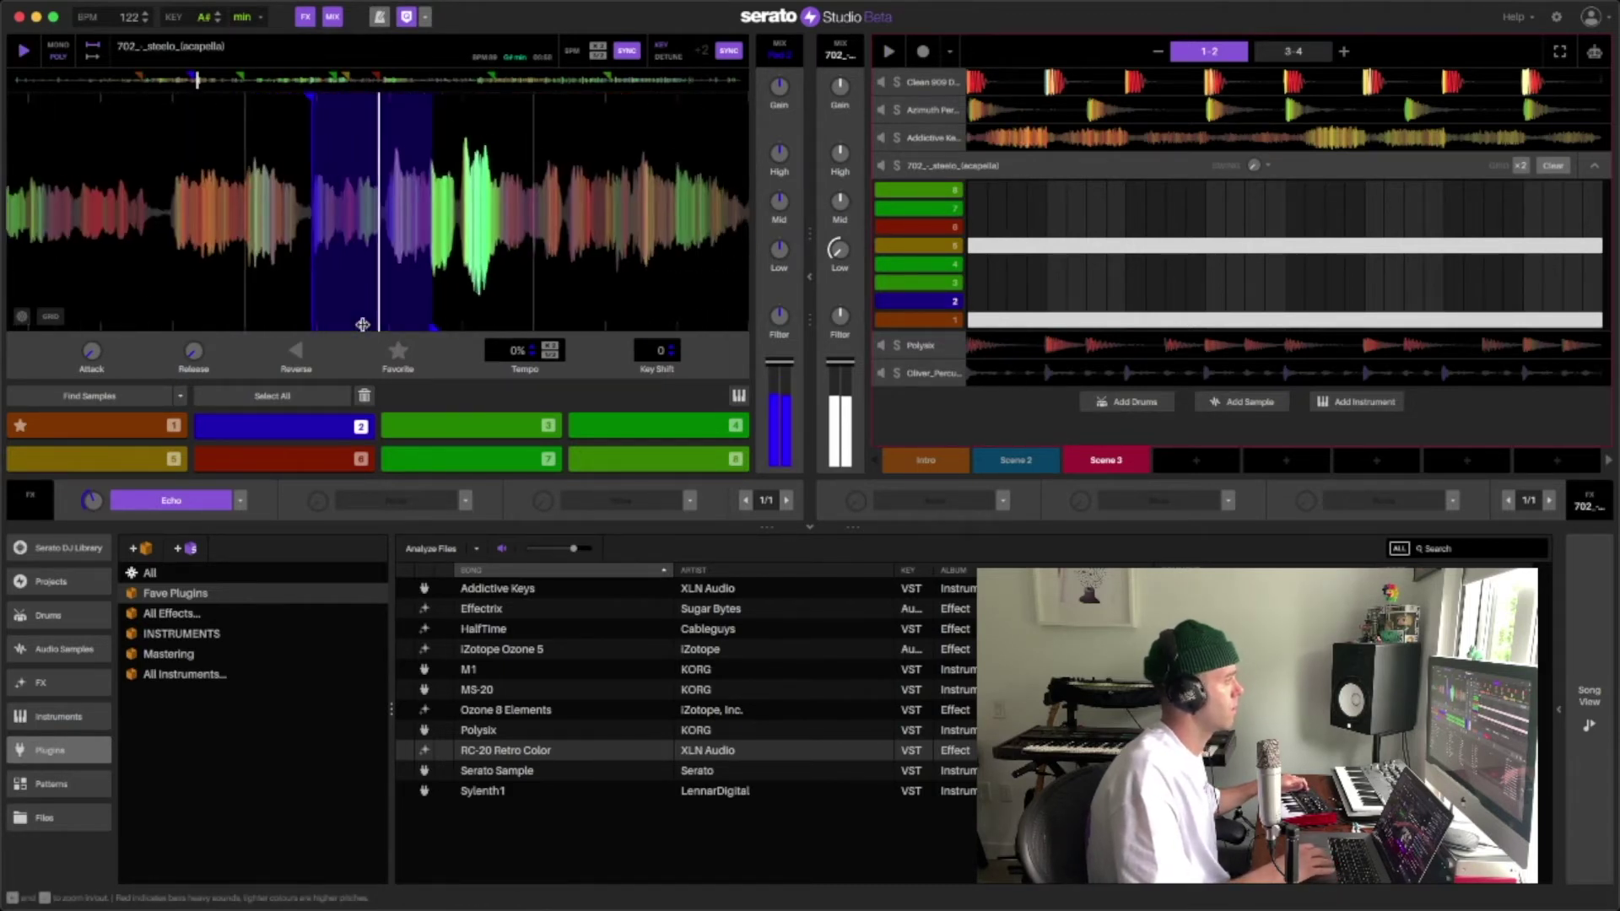
key("2")
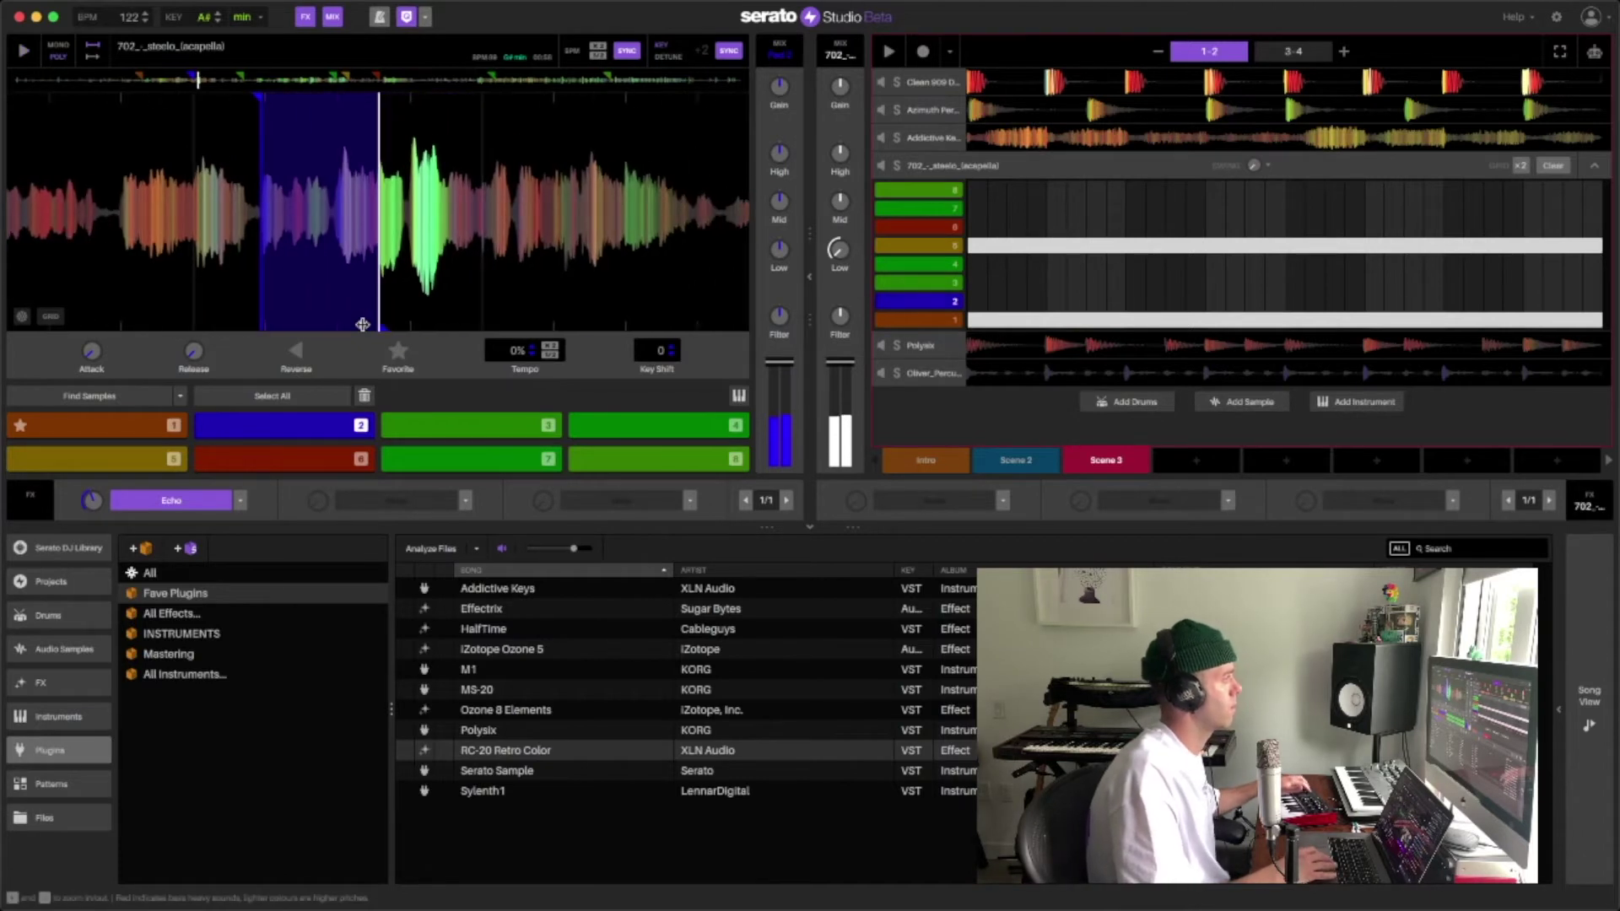
Mark the acapella's pad 2 phrase as a favorite and clear the existing slice from pad 3.
key("3")
left_click(323, 424)
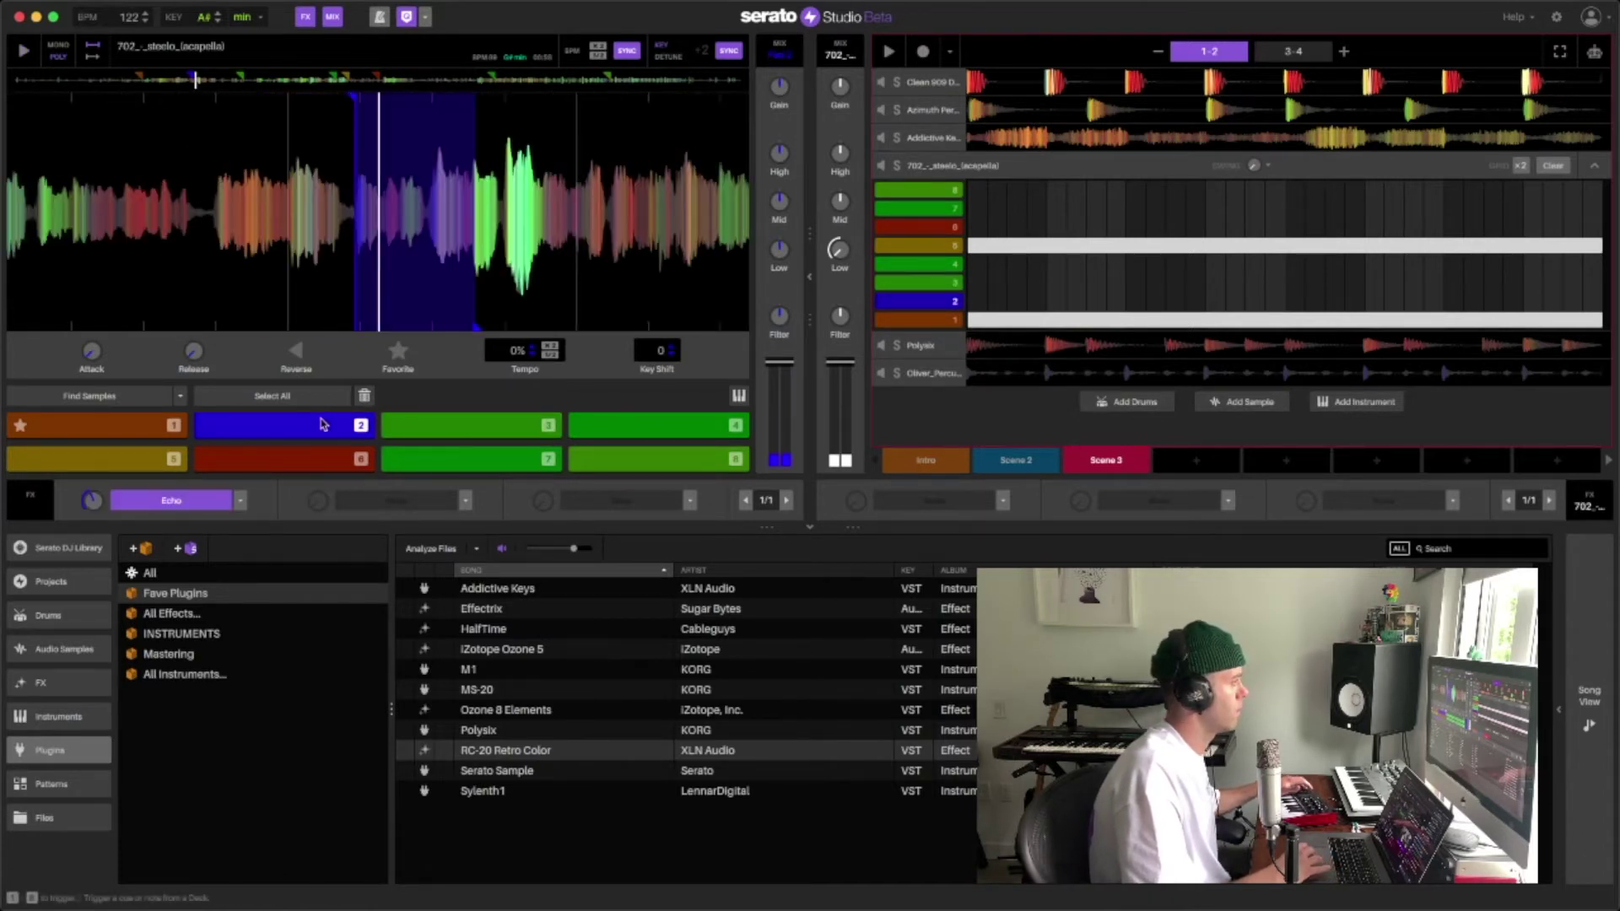
left_click(421, 428)
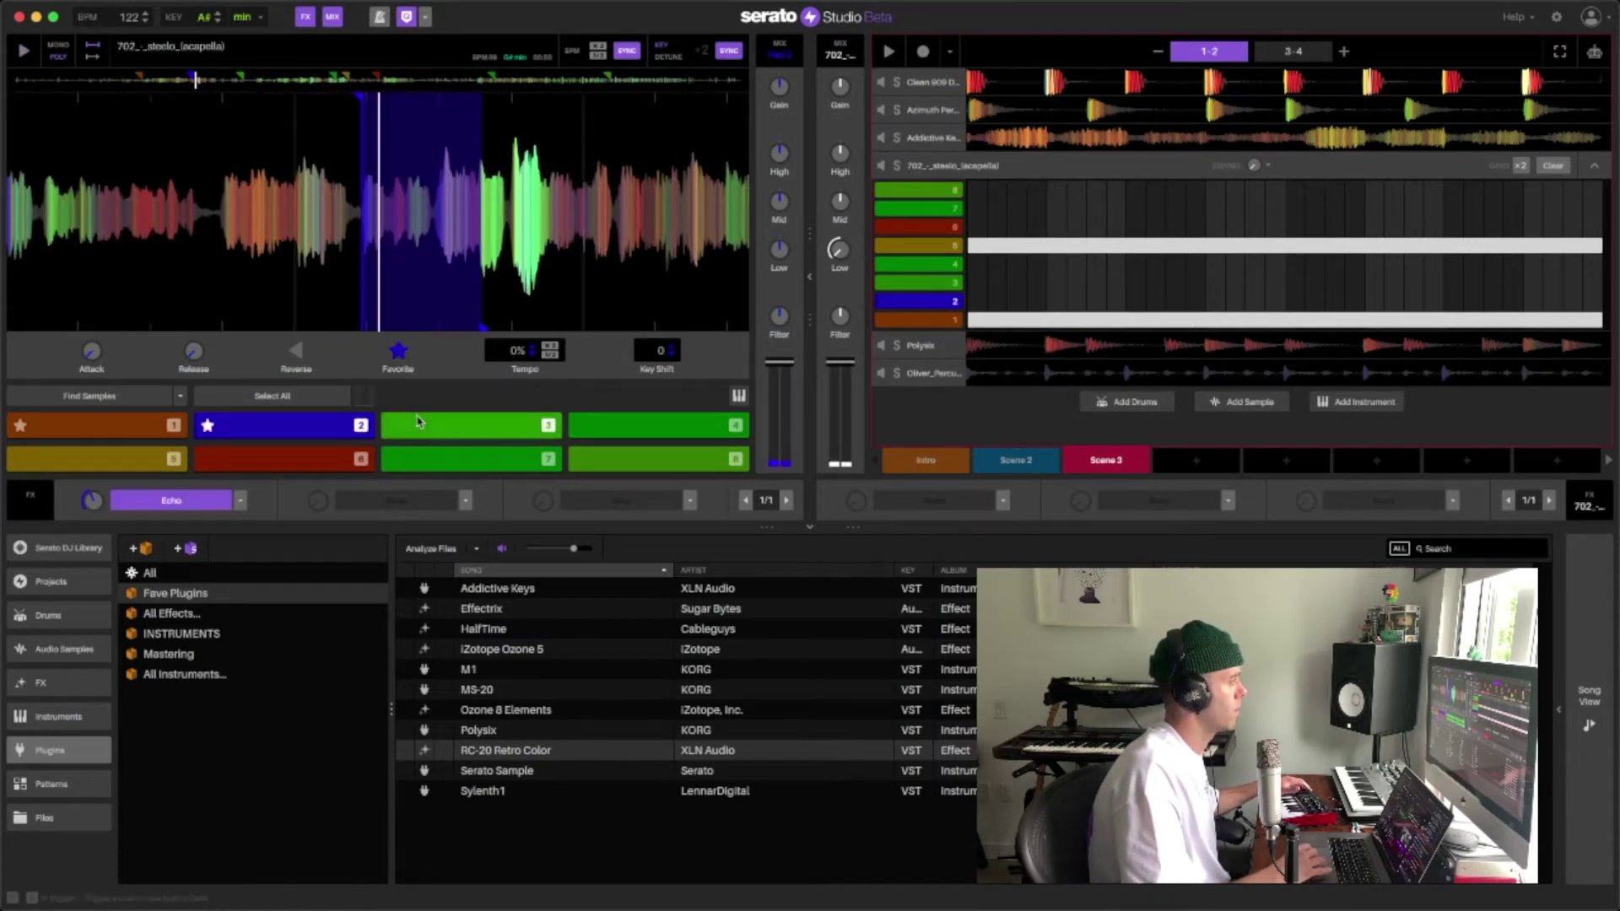
key("BackSpace")
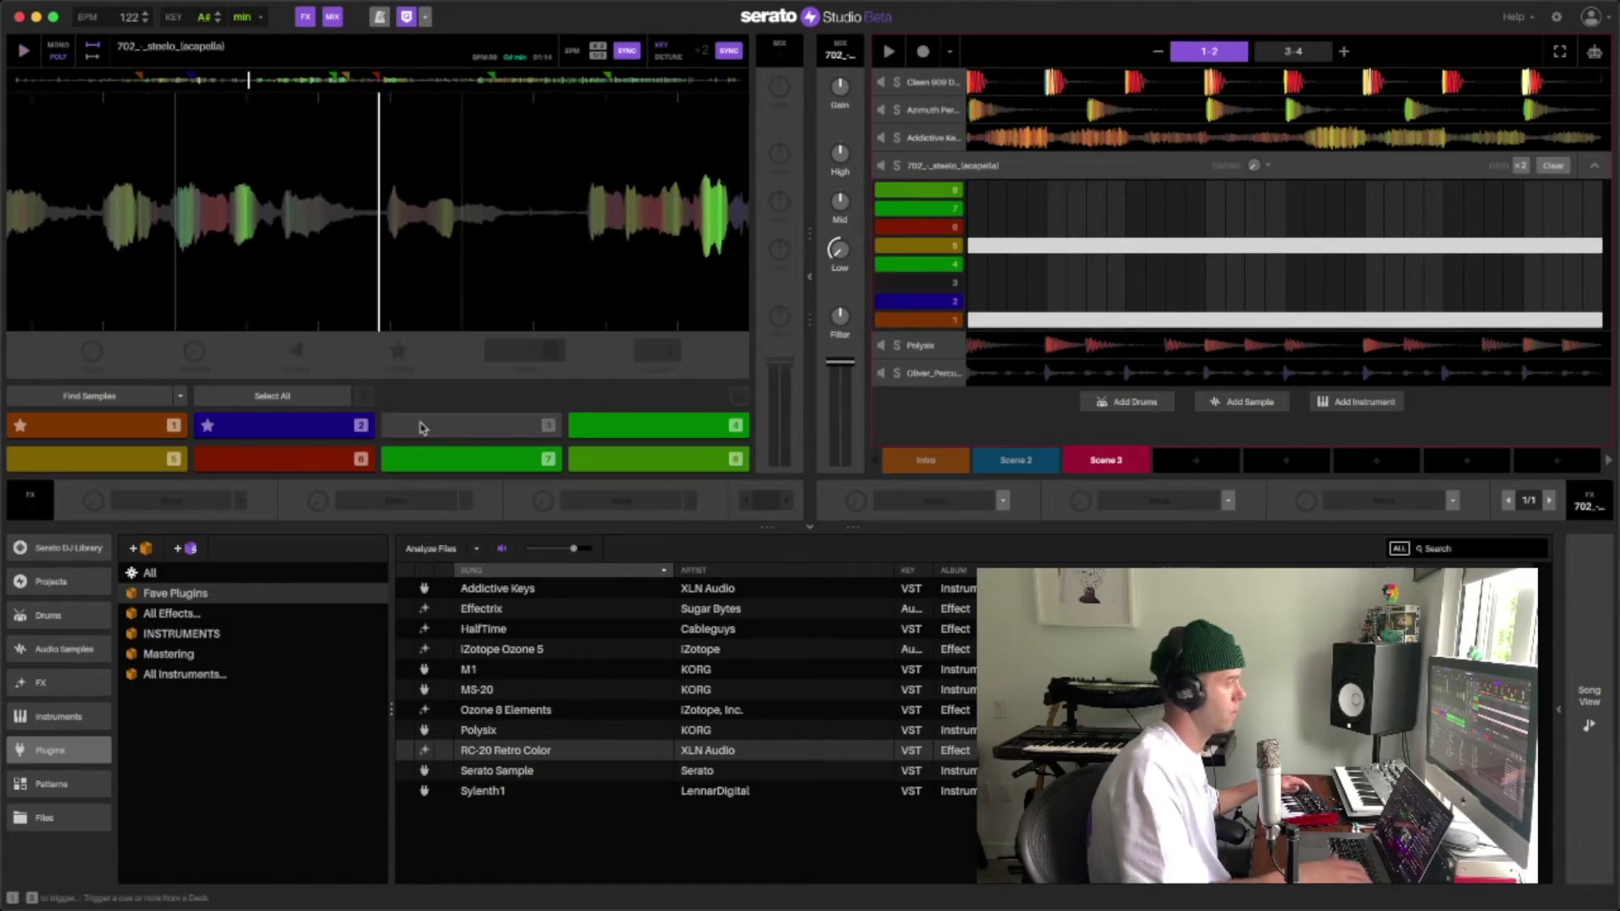
Set a new pad 3 cue where the acapella's pad 2 phrase ends and audition pads 2 and 3 in sequence.
key("2")
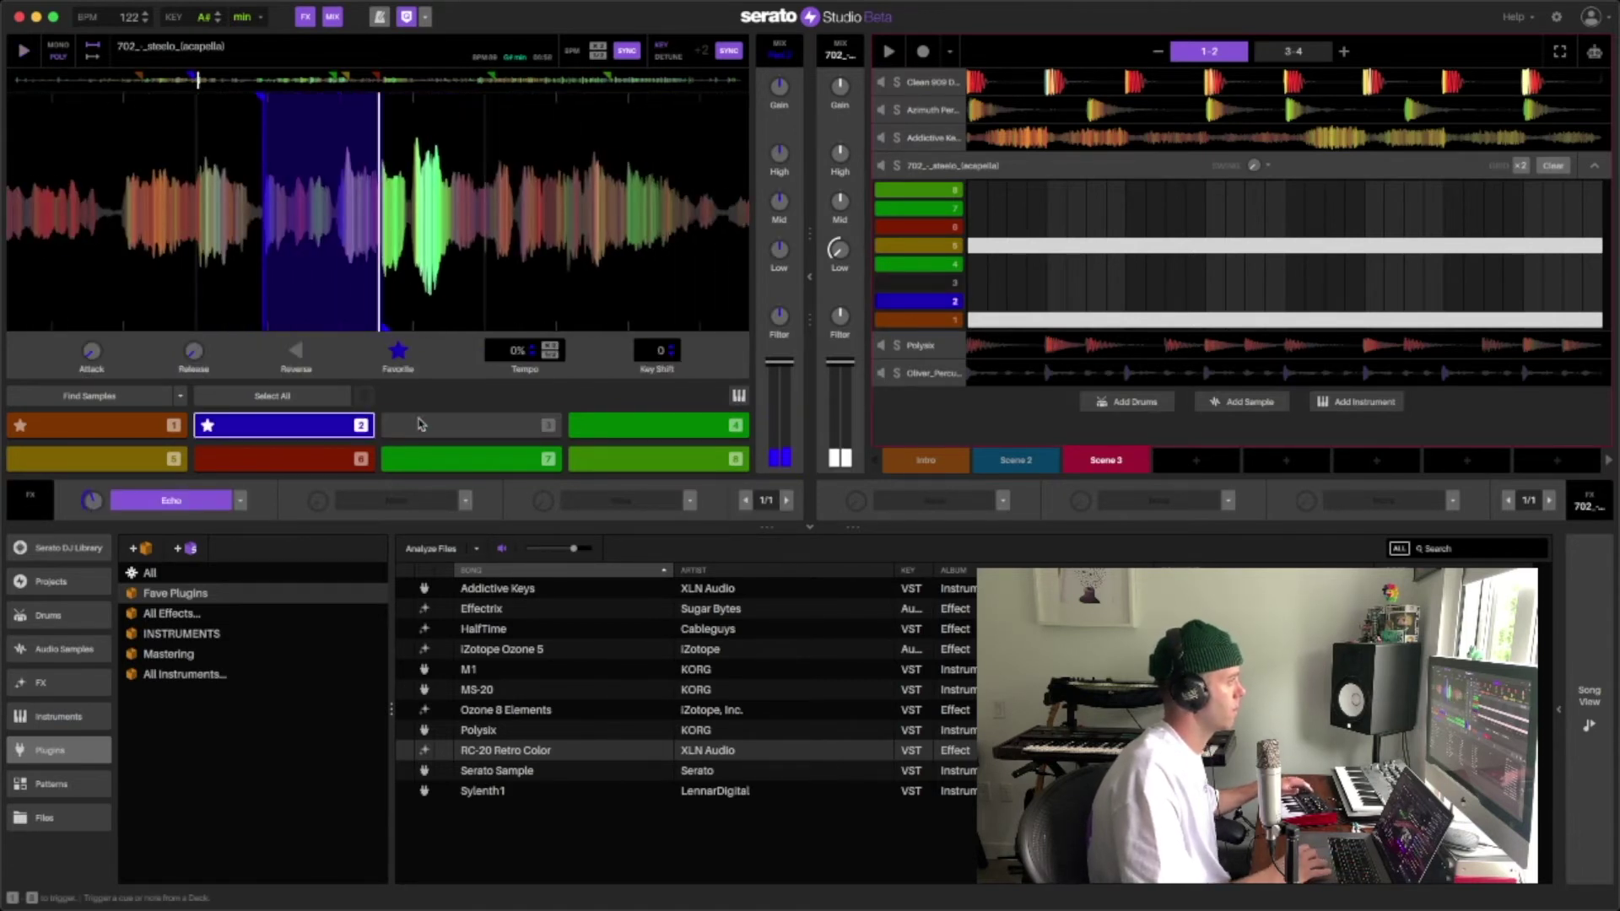
left_click(421, 425)
left_click_drag(150, 296, 280, 296)
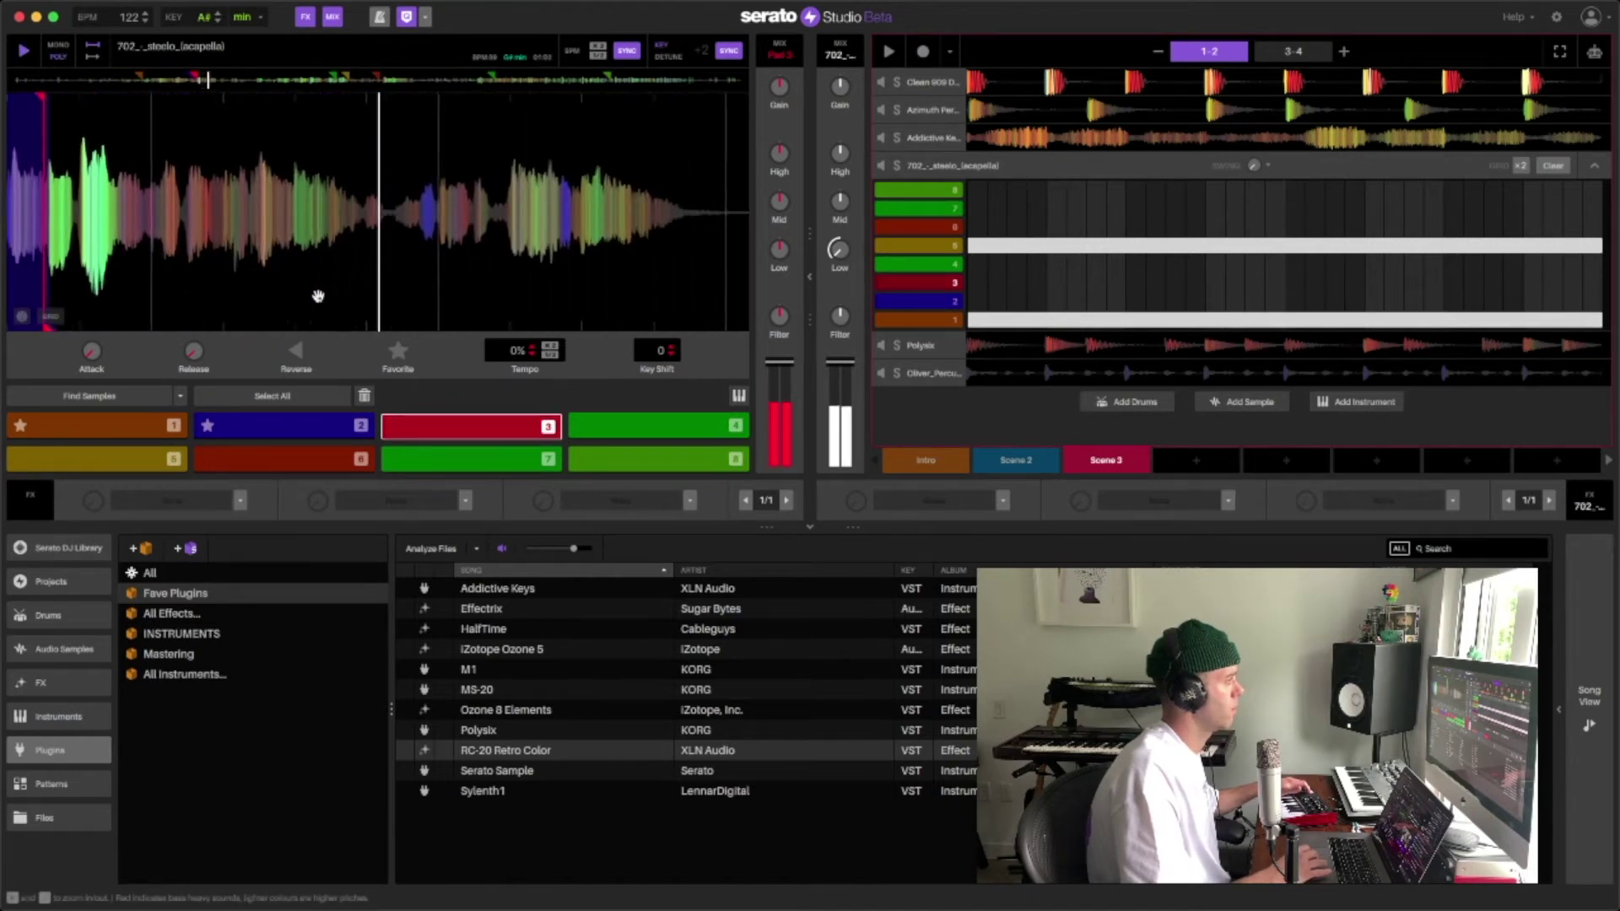
key("2")
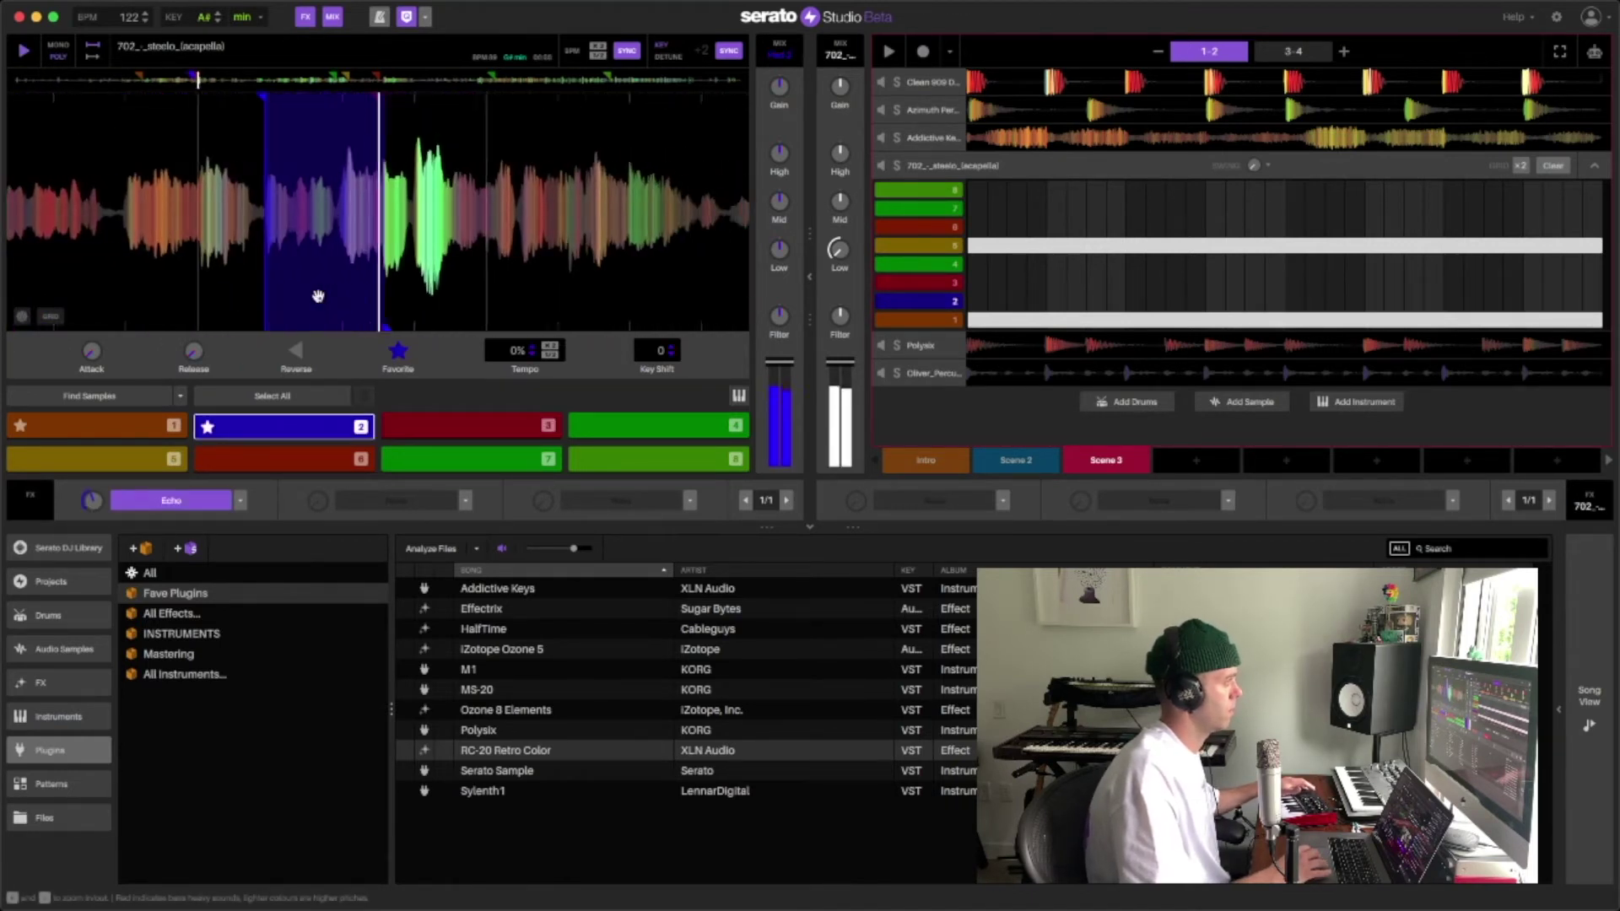
key("3")
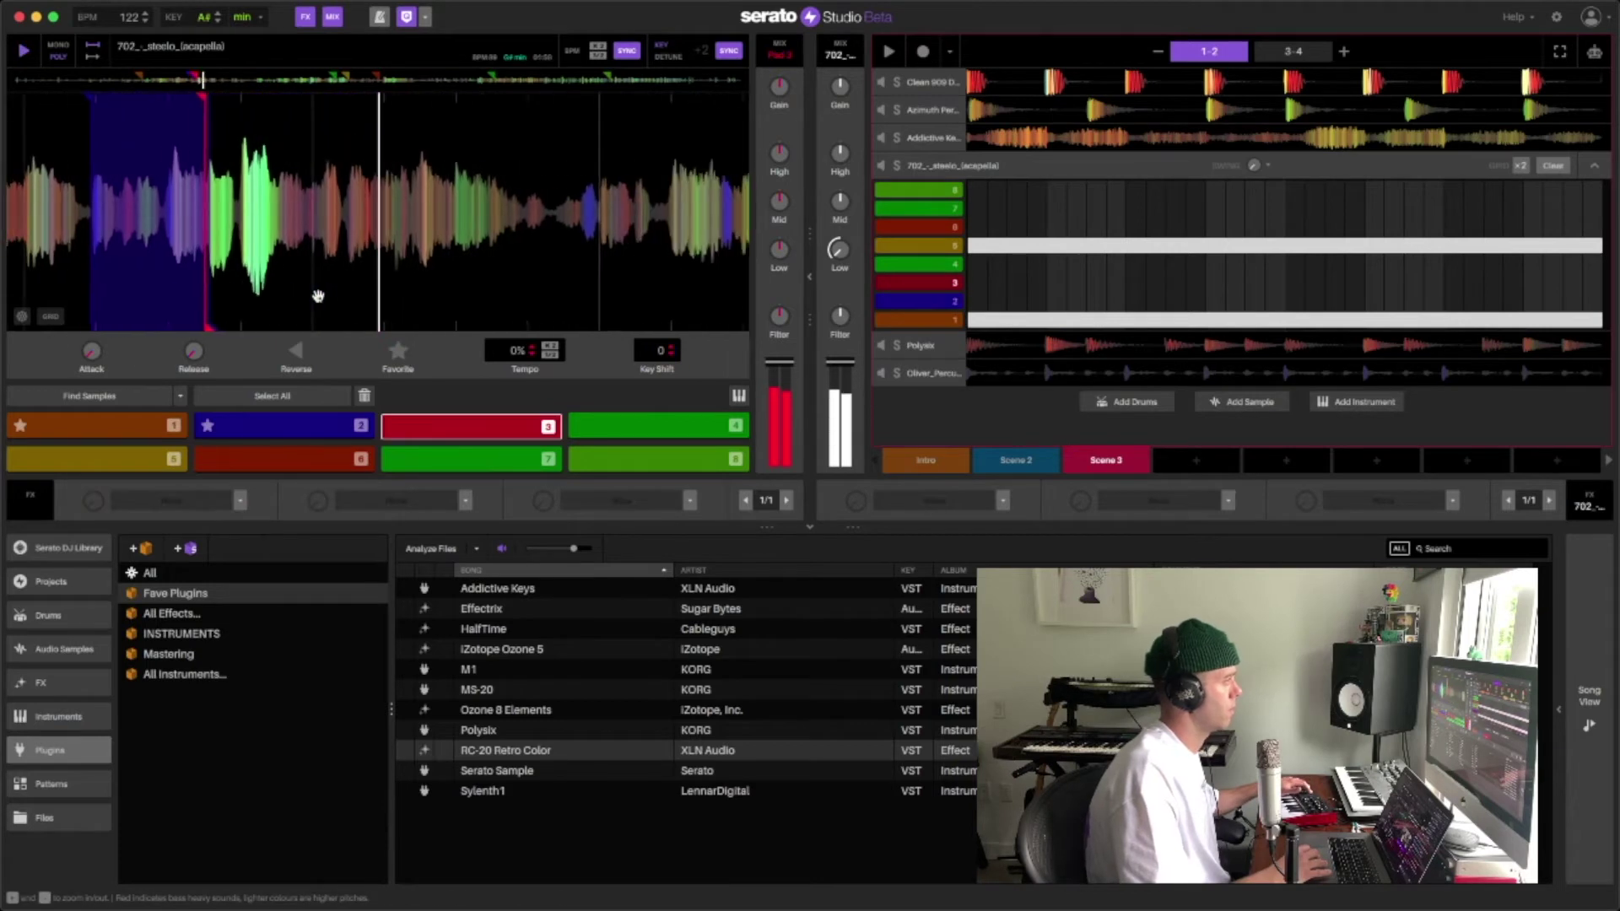
key("2")
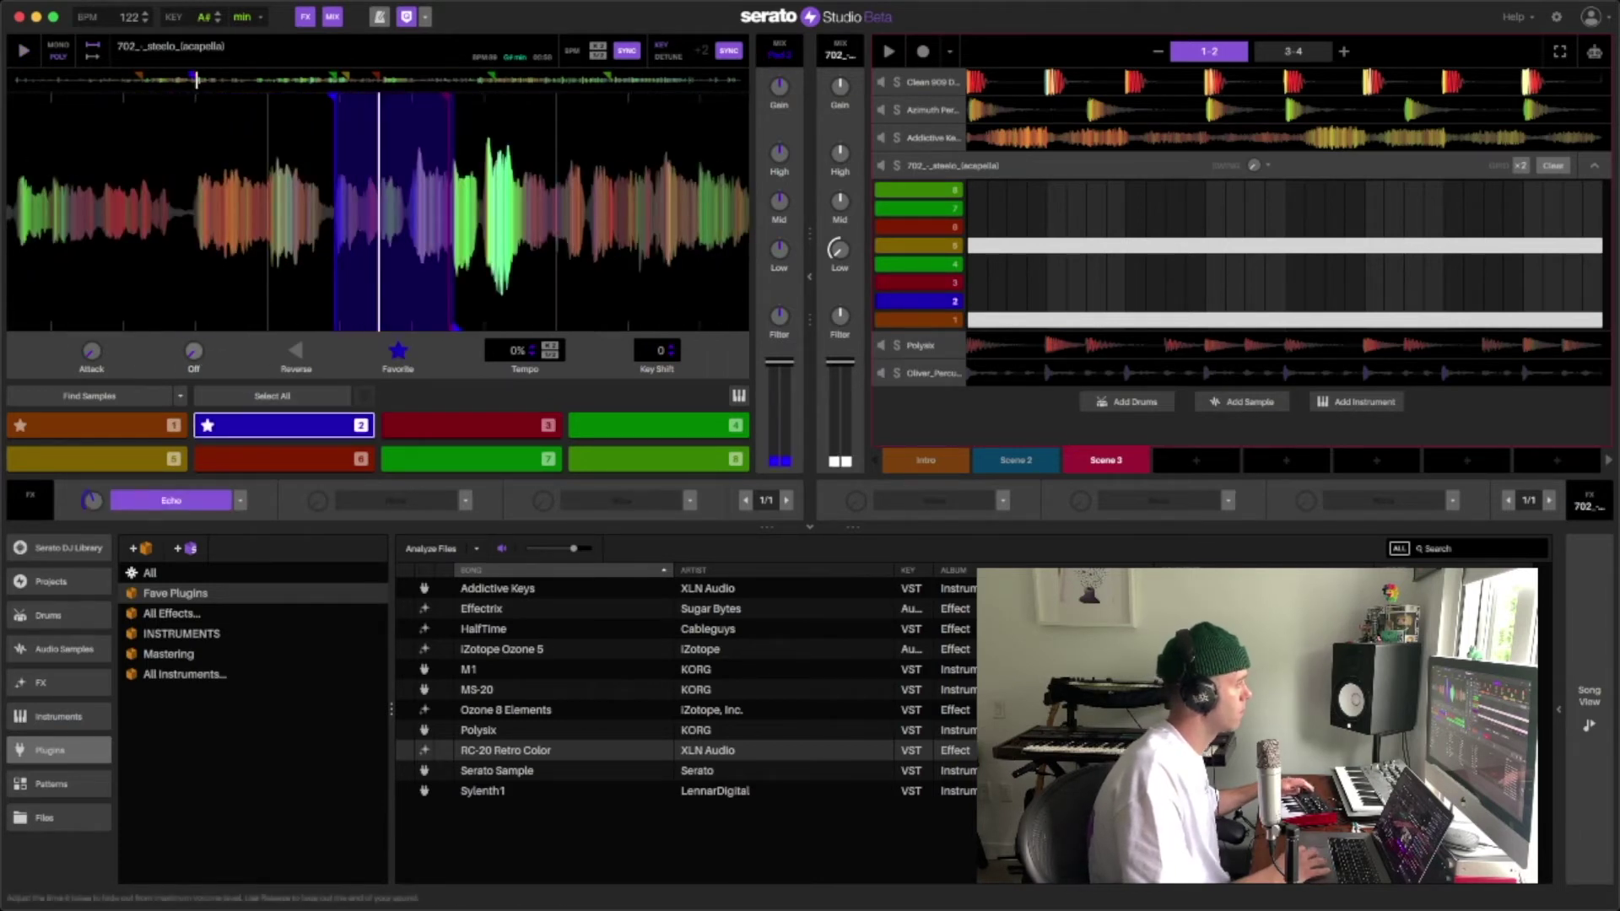
Try different release times on the acapella's pad 2 phrase, including 444 ms, and set the release back to Off.
key("2")
scroll(193, 351, "up", 1)
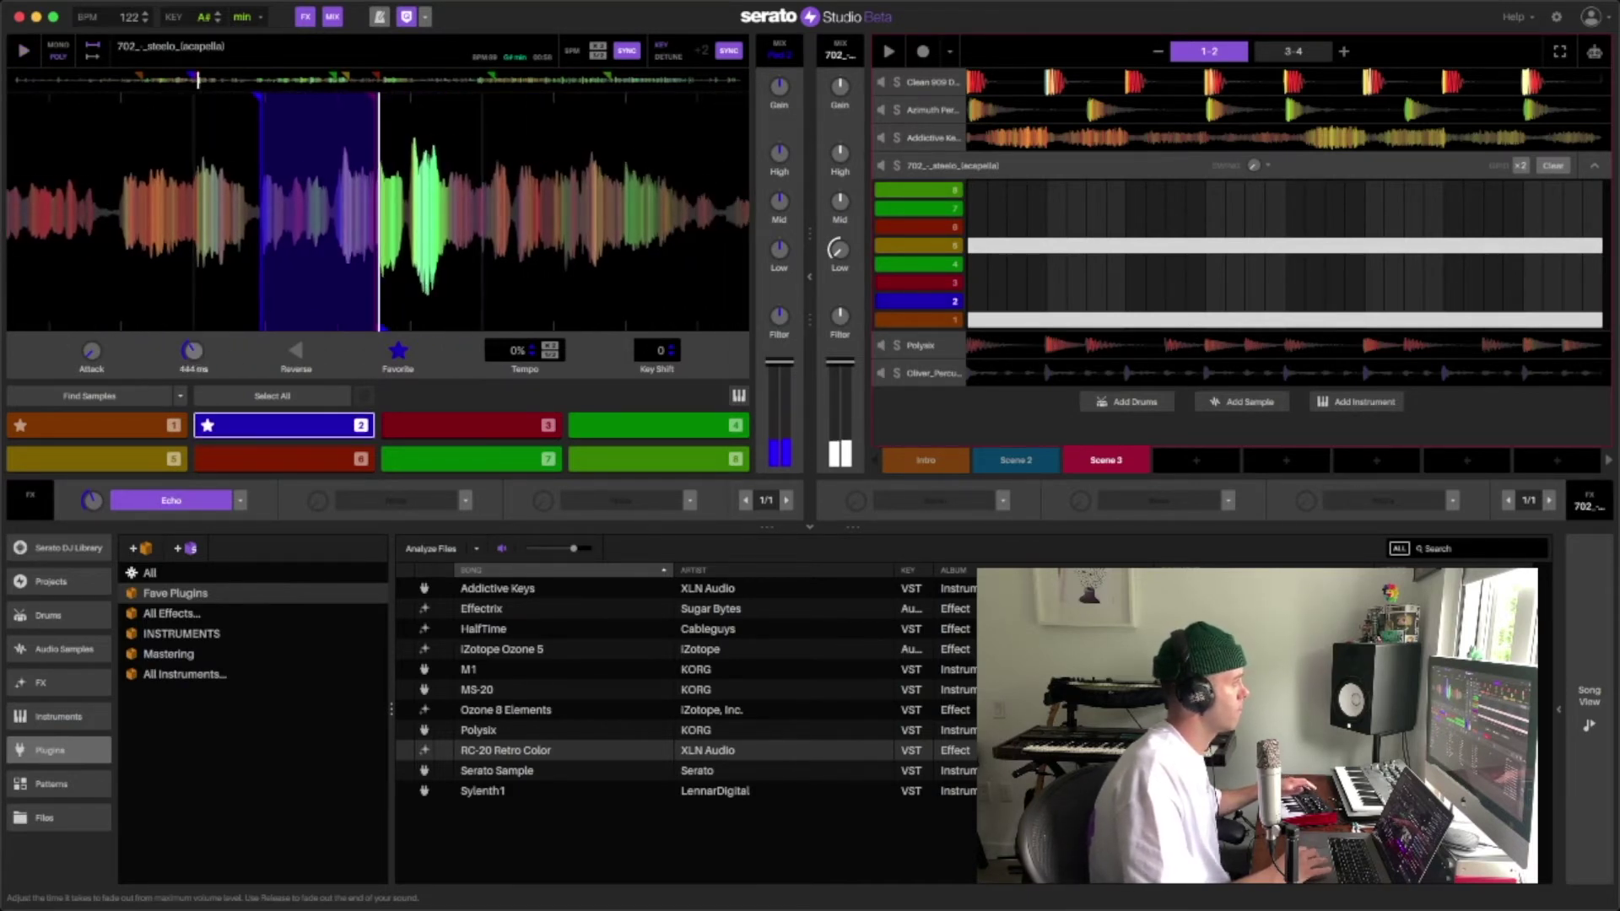
scroll(193, 354, "down", 3)
key("2")
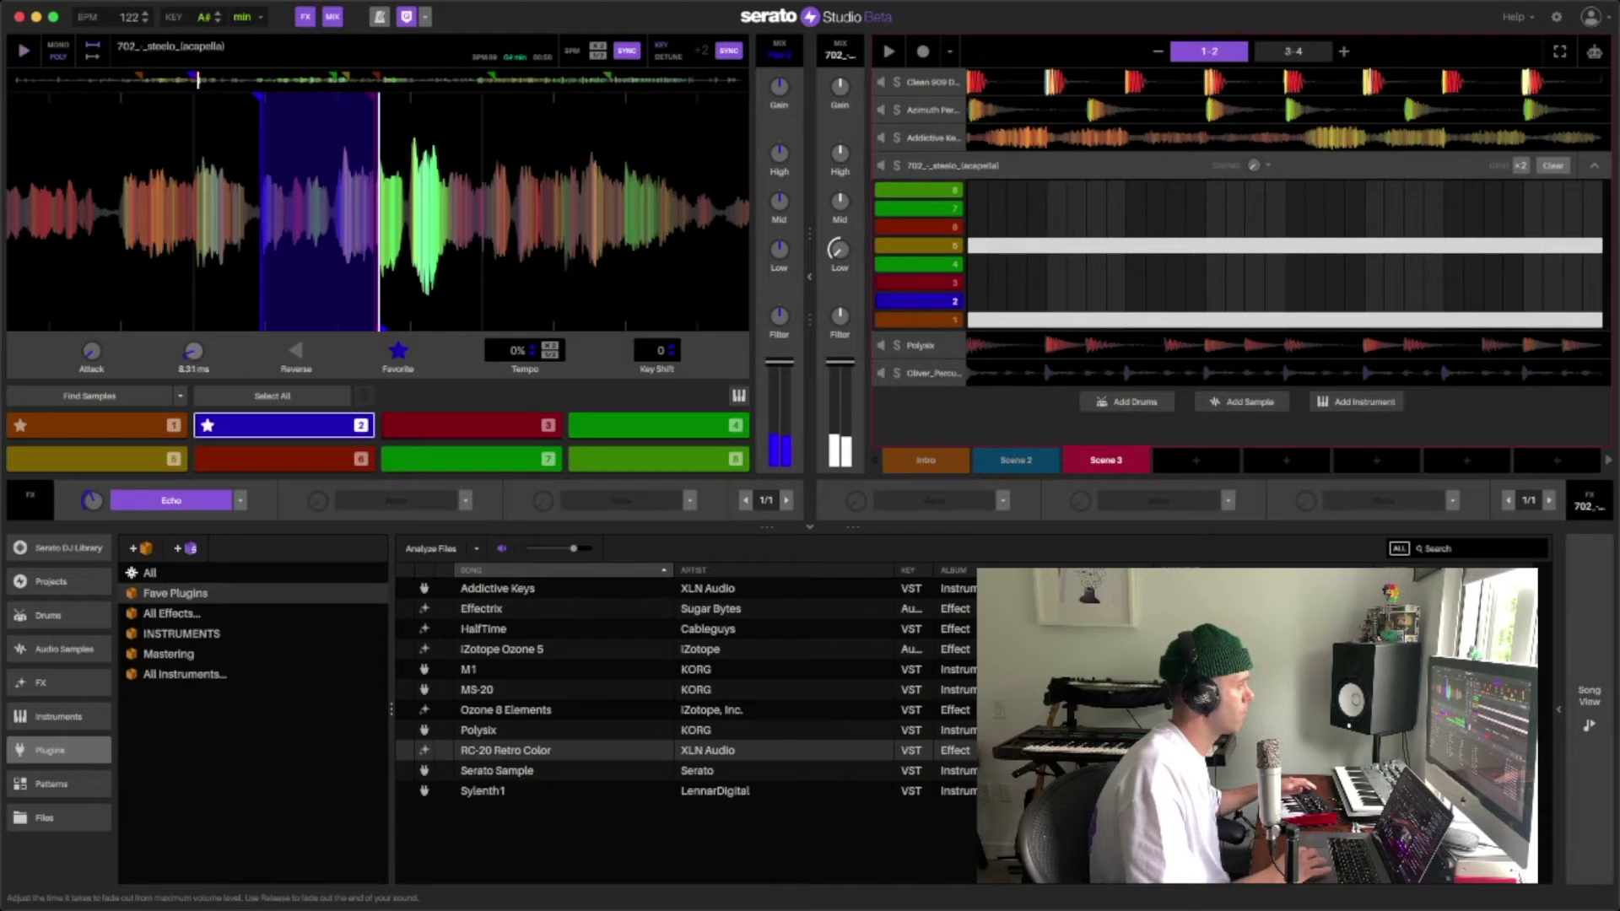
scroll(193, 351, "up", 4)
scroll(193, 353, "up", 3)
scroll(194, 353, "up", 2)
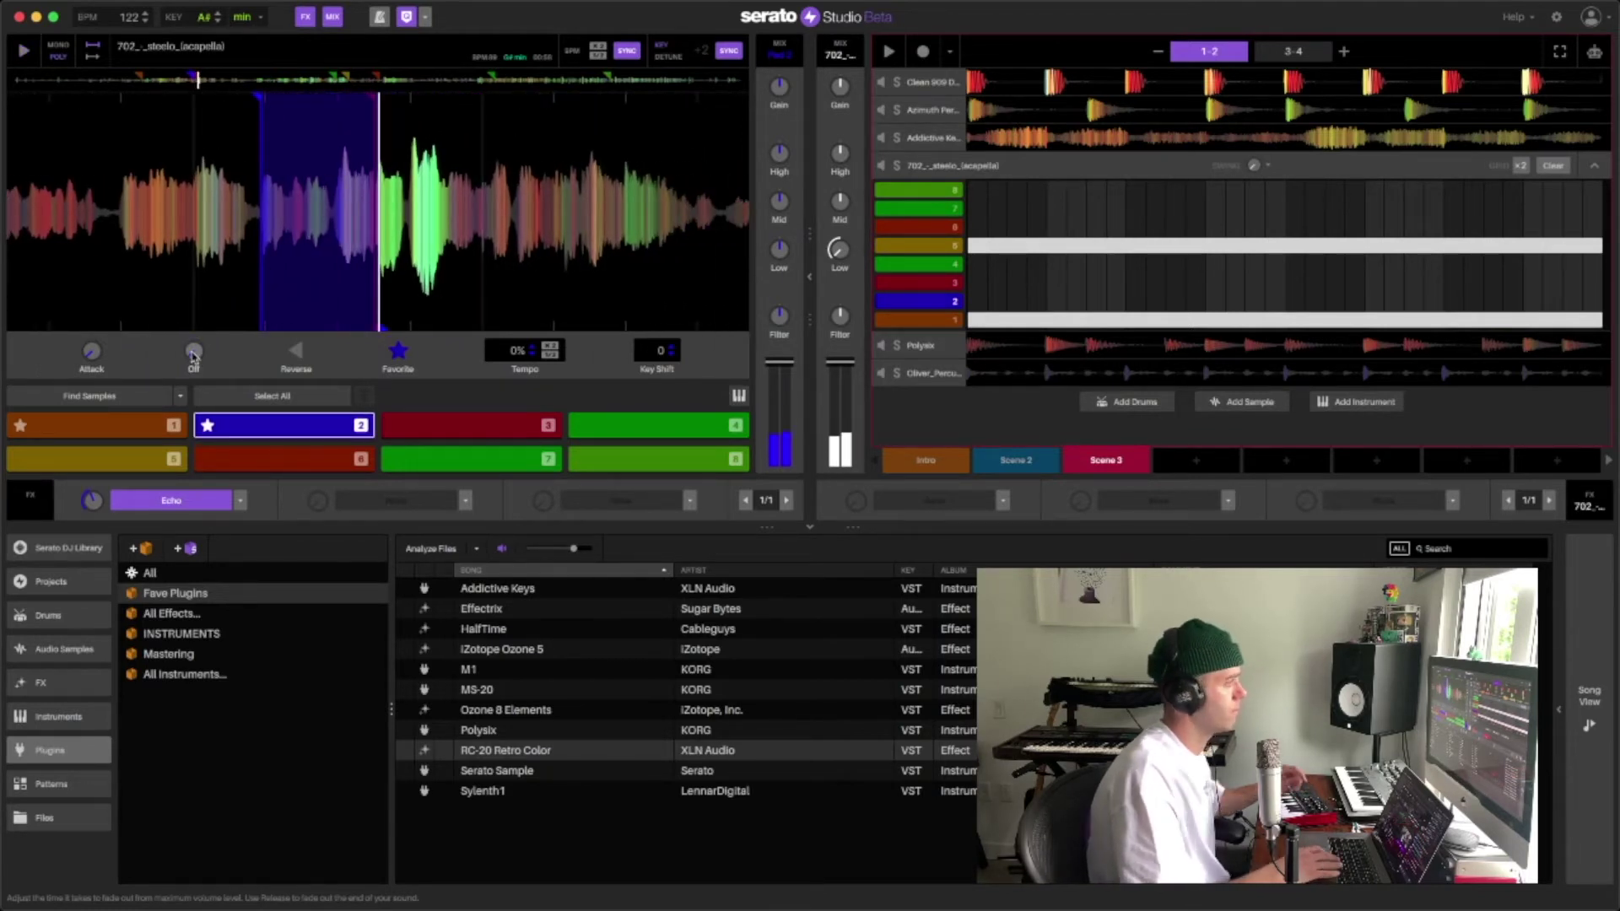
Switch to the Intro scene, select the Addictive Keys track, and lower its volume.
key("space")
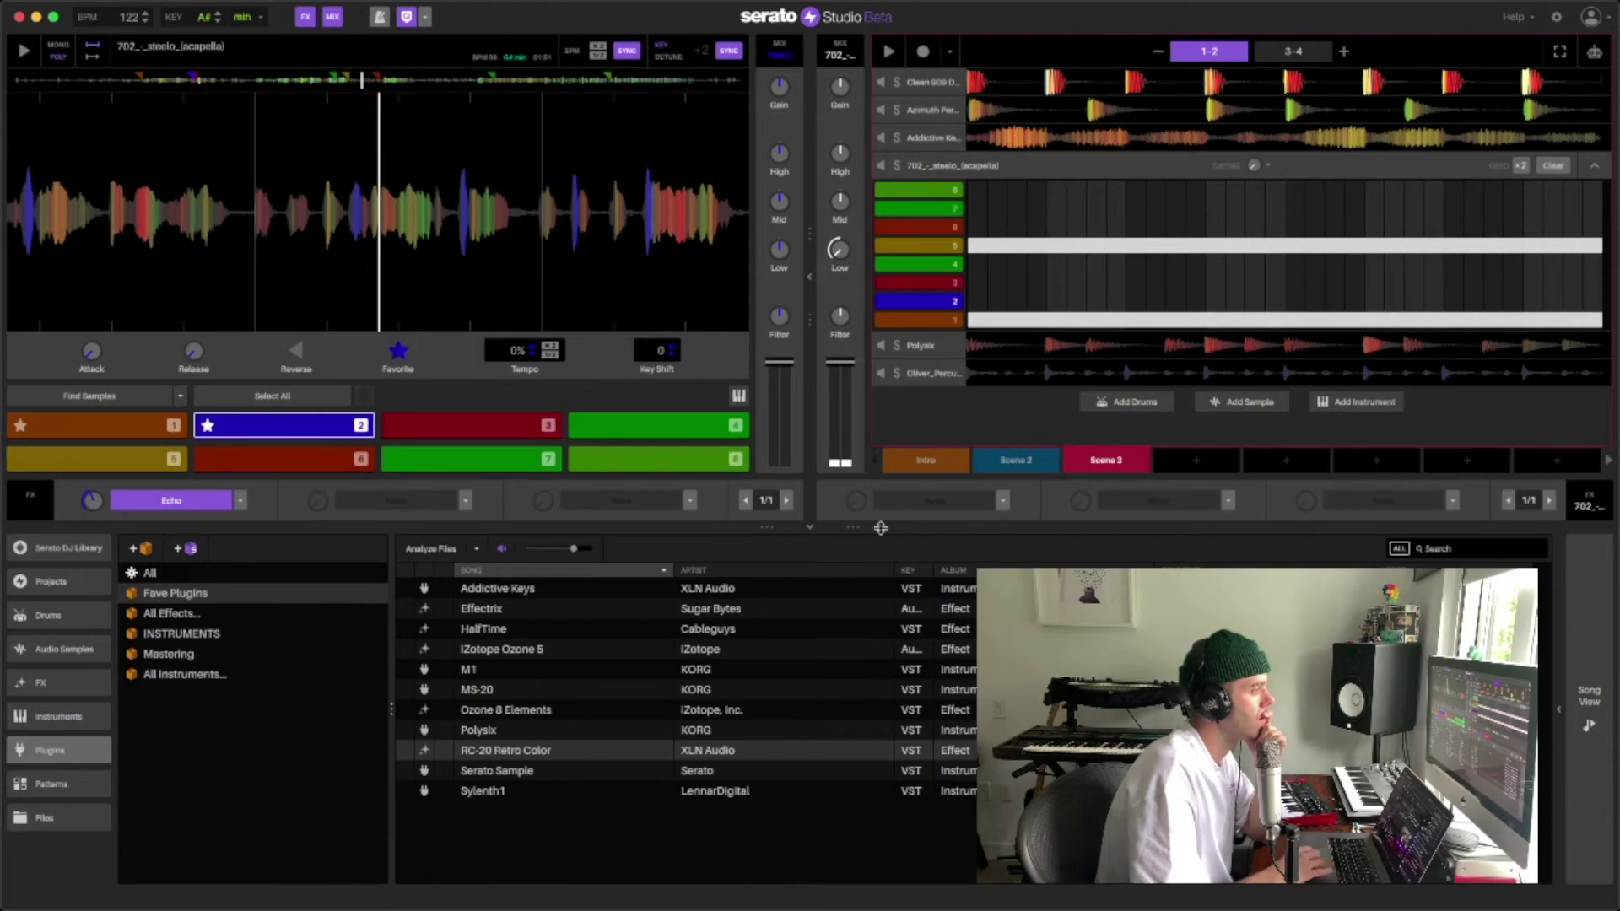
left_click(922, 456)
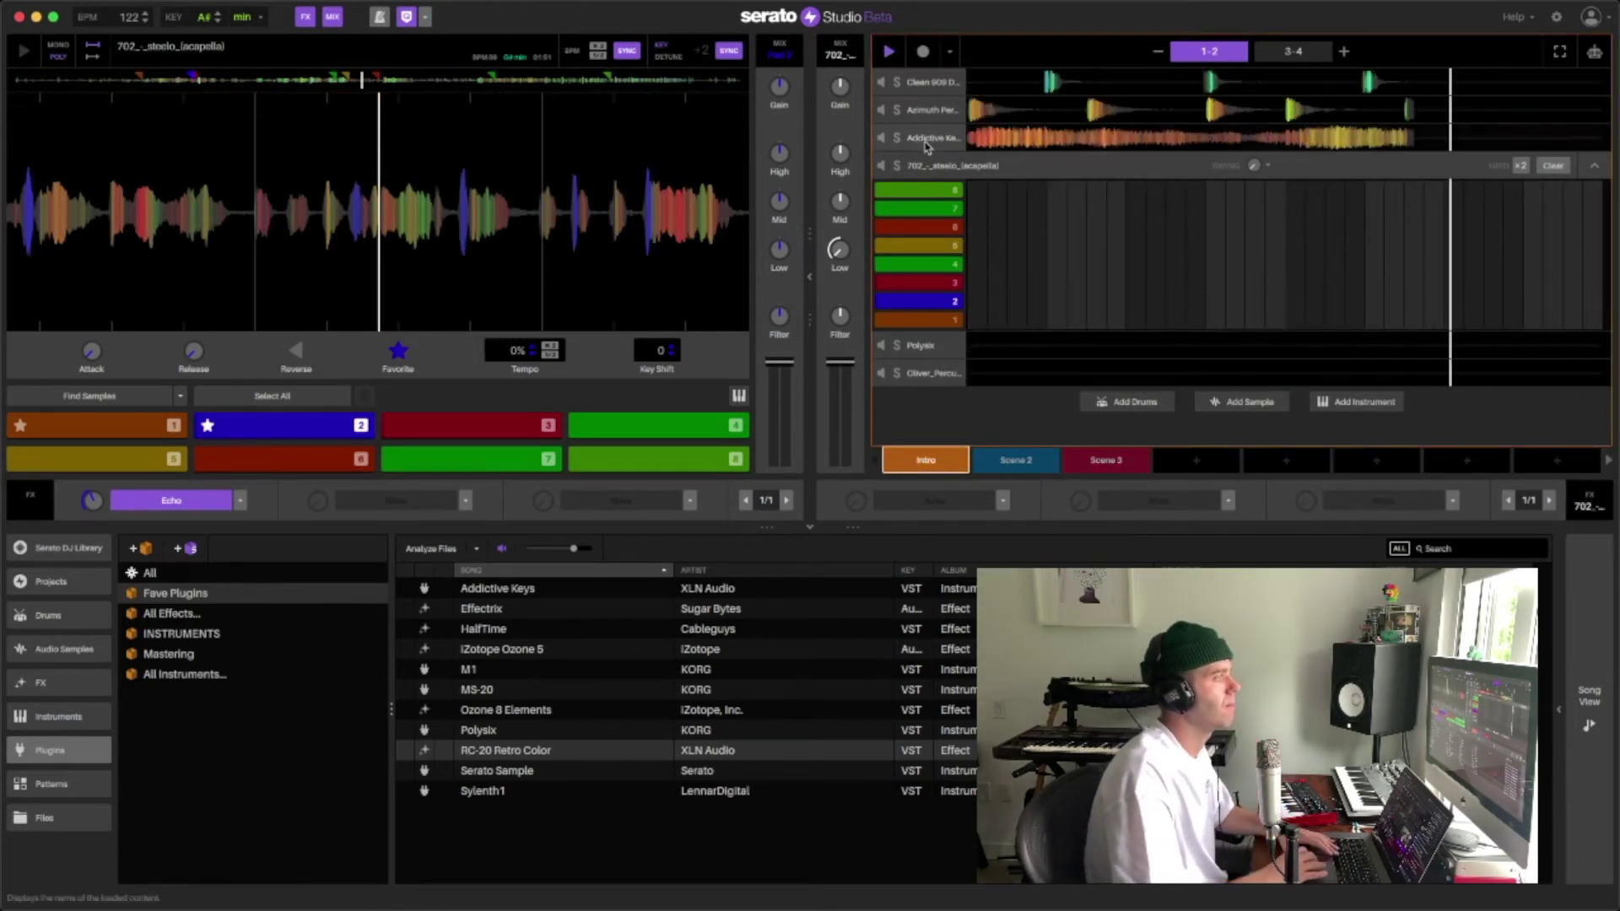
left_click(926, 139)
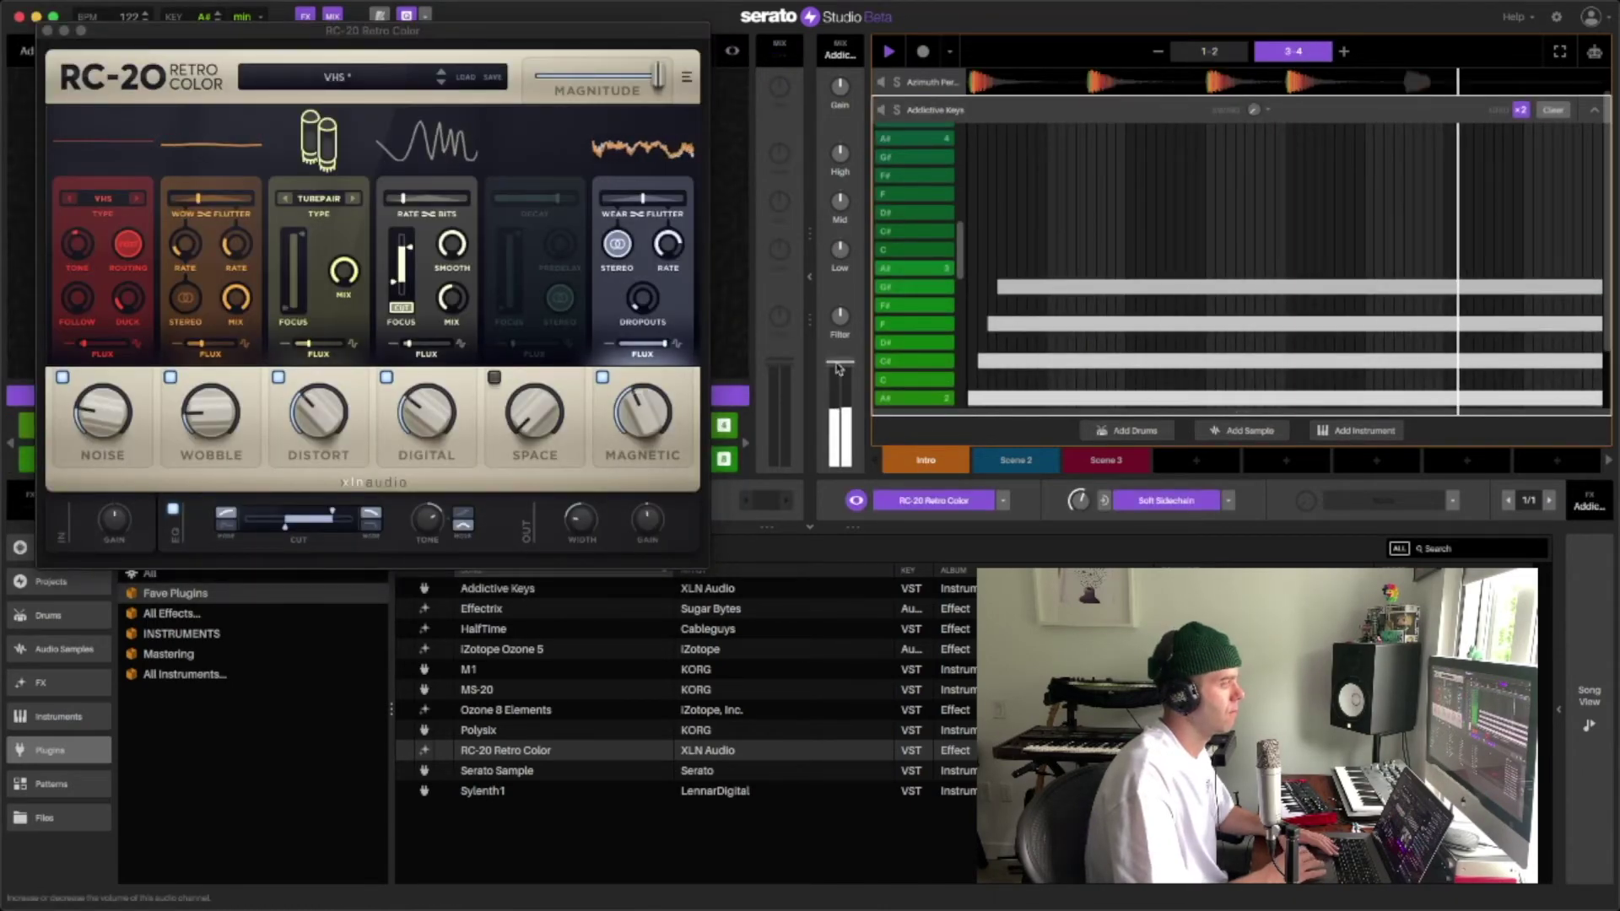
left_click_drag(838, 362, 841, 390)
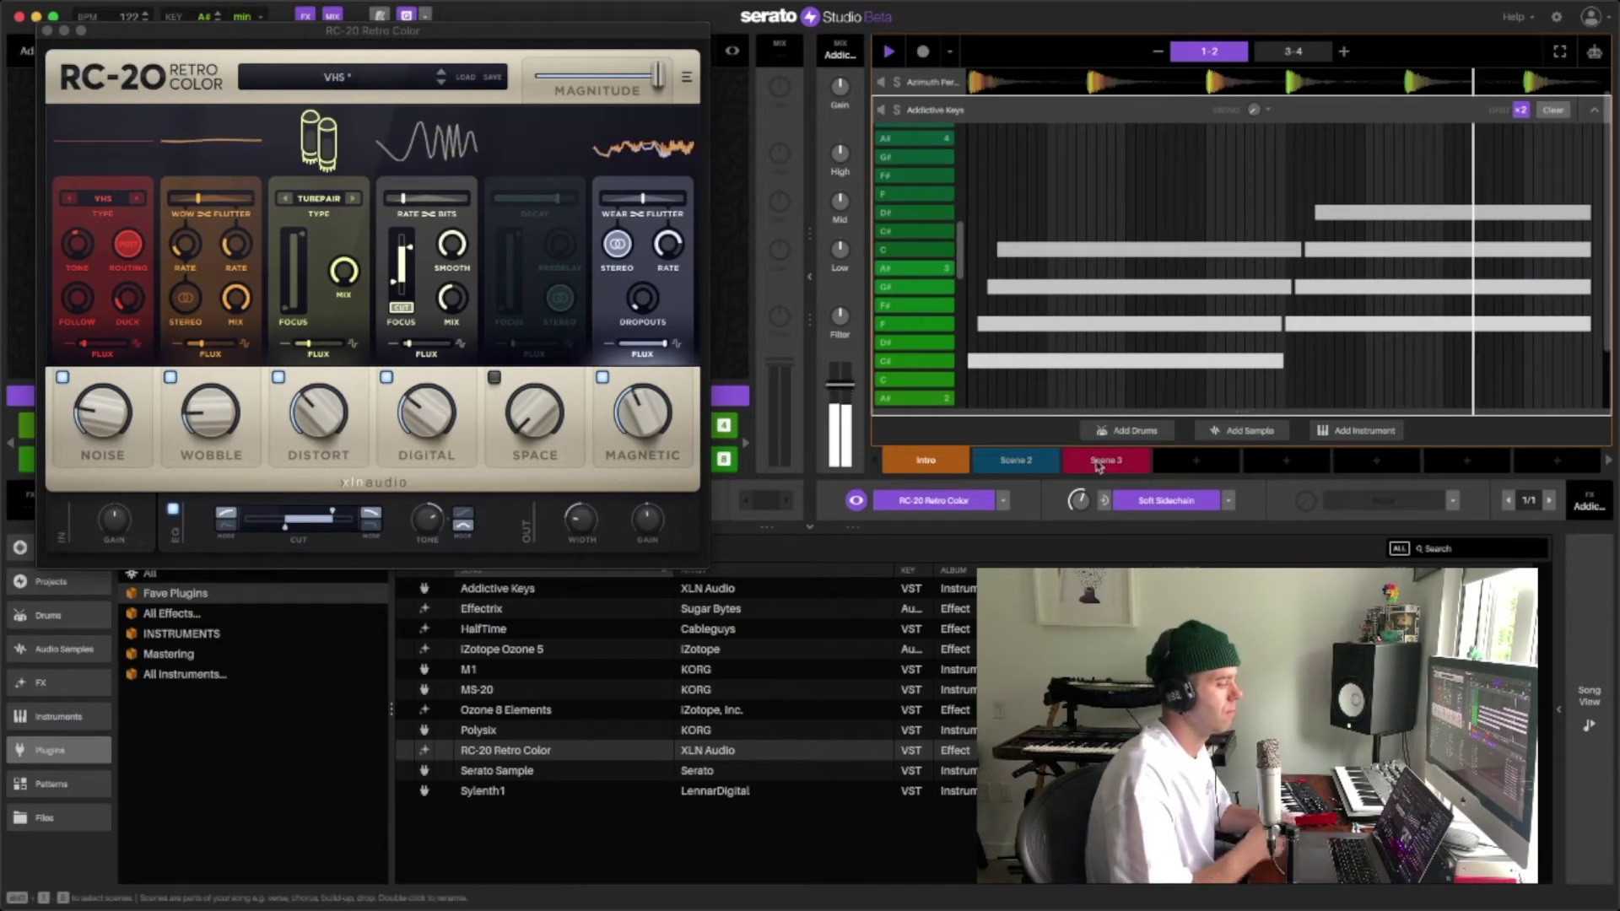
Compare Scene 2 with Scene 3, then collapse Addictive Keys and open the 702 acapella track in Scene 3.
left_click(1017, 461)
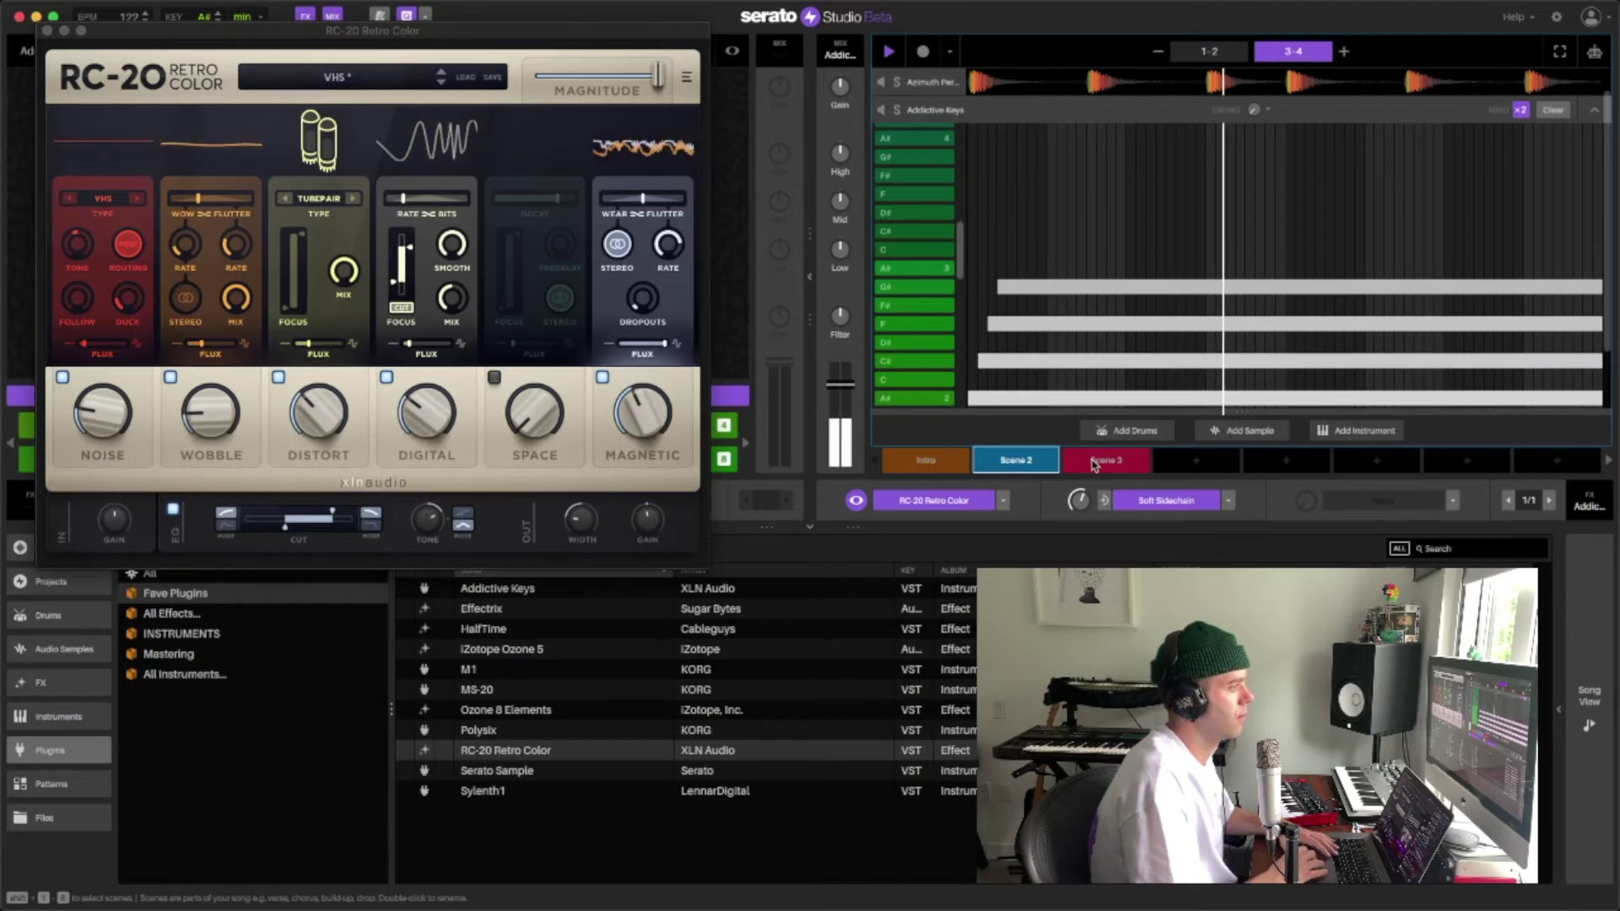
left_click(1095, 463)
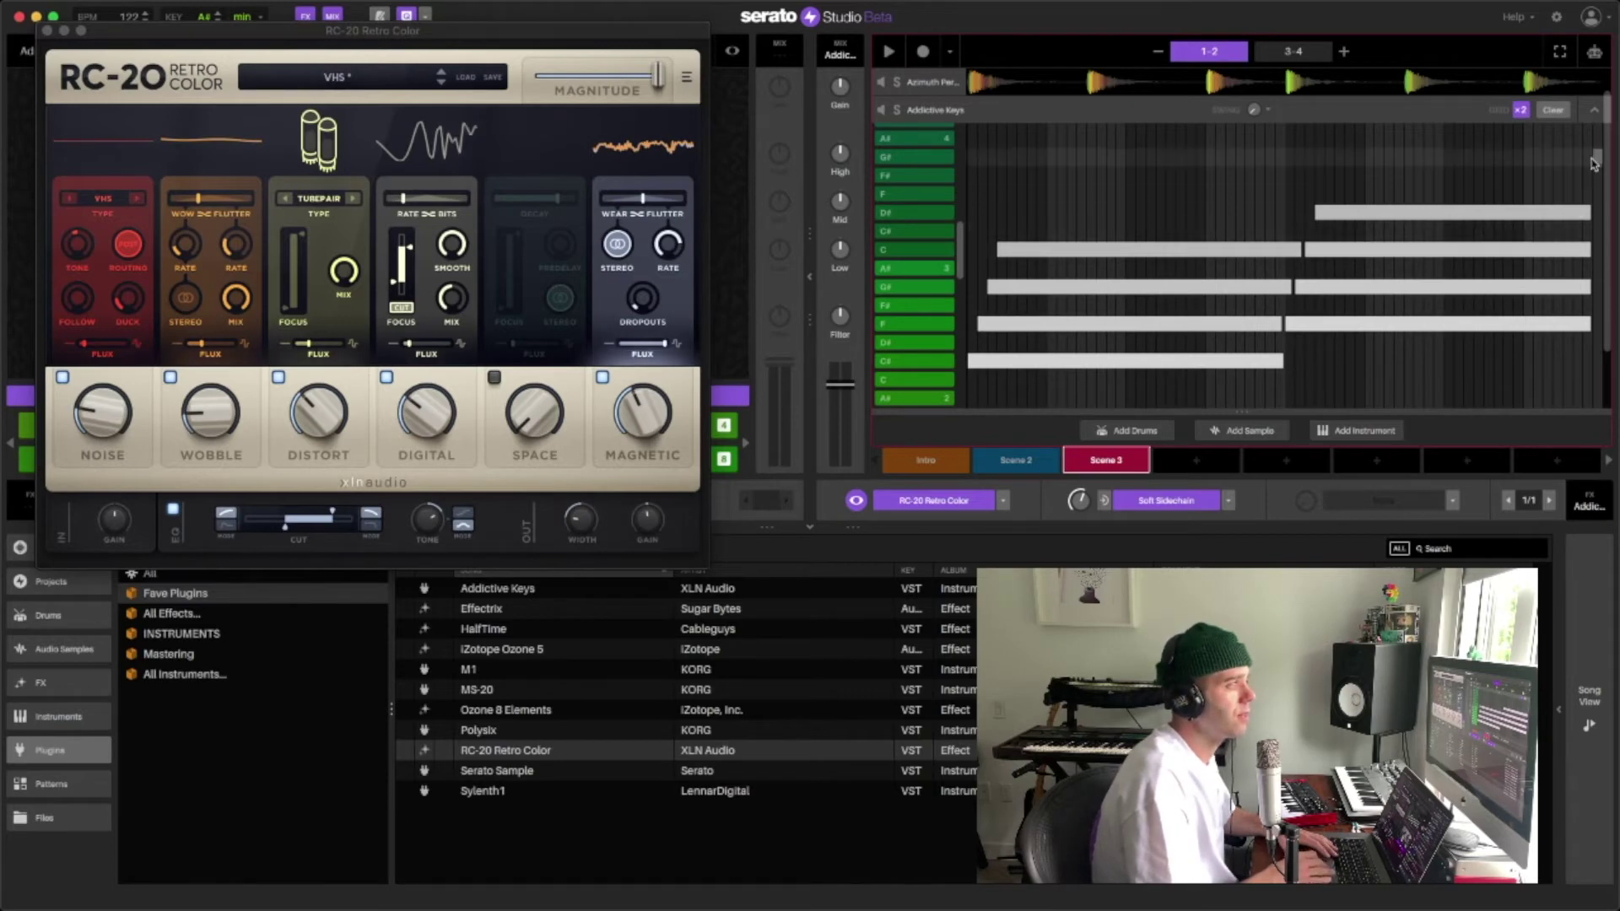
left_click(1139, 108)
left_click(932, 165)
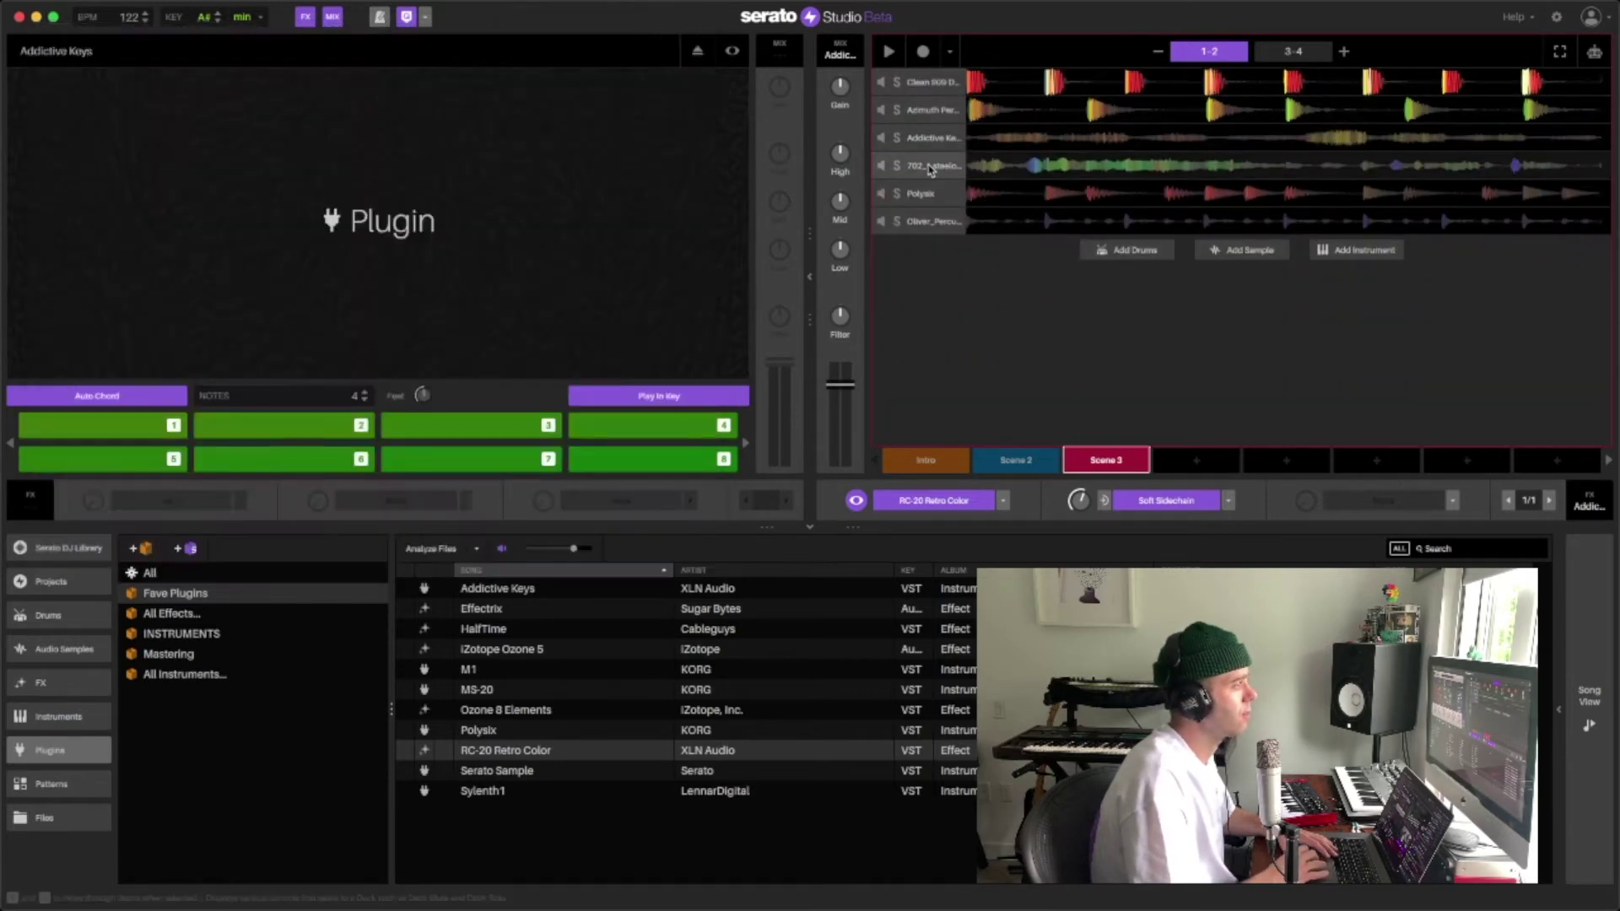
Fine-tune the volume of the acapella's pad 2 phrase while Scene 3 plays.
left_click(323, 435)
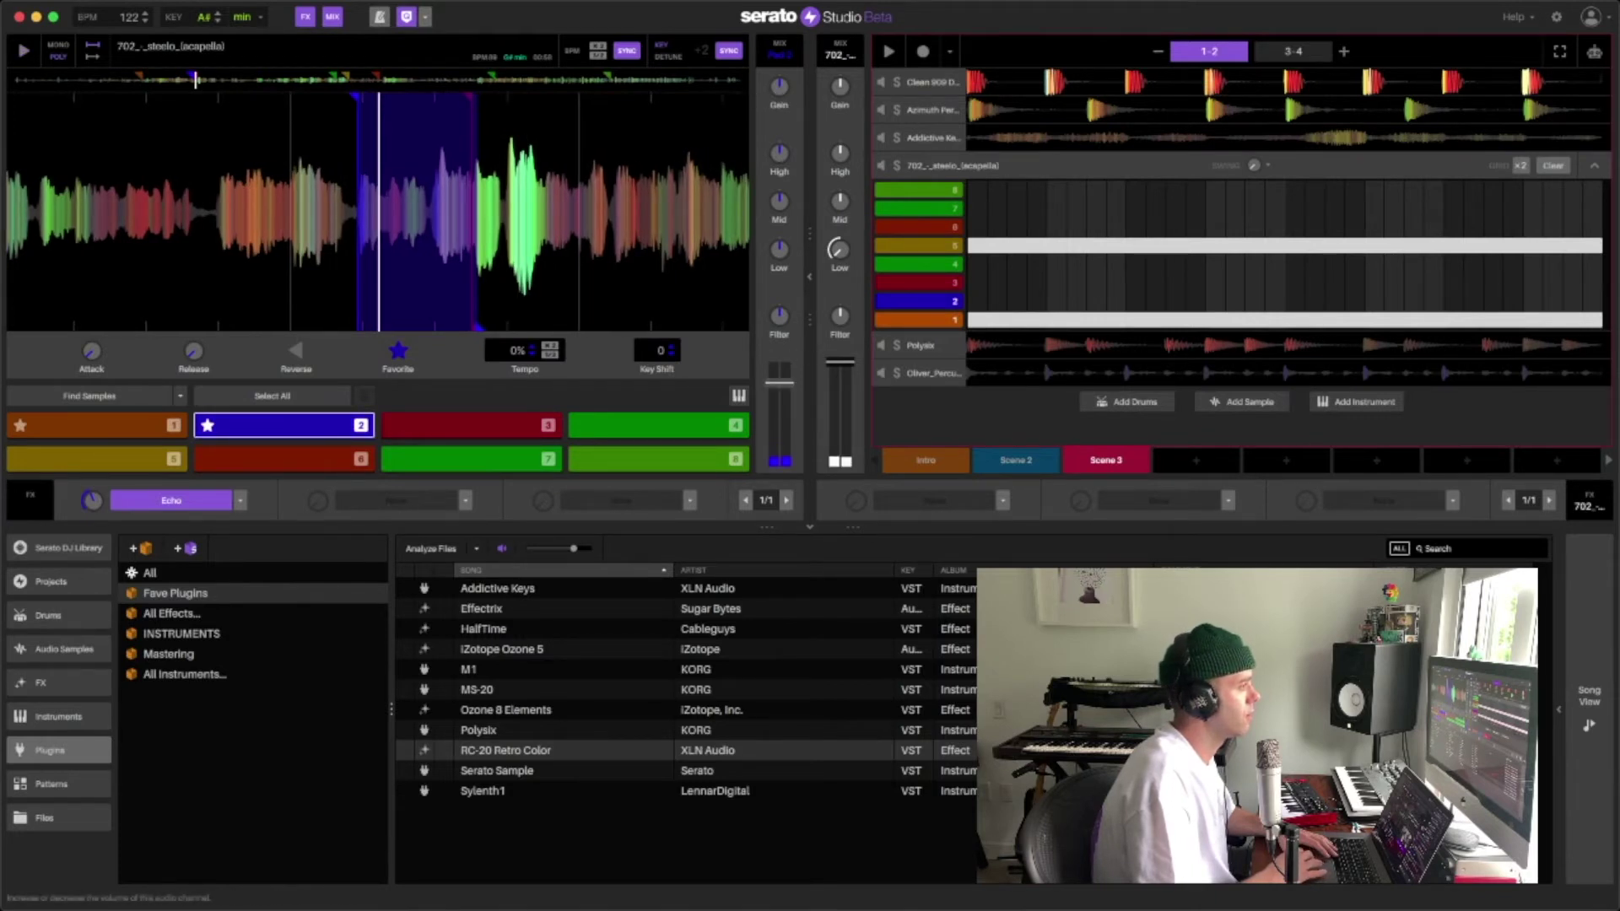
key("space")
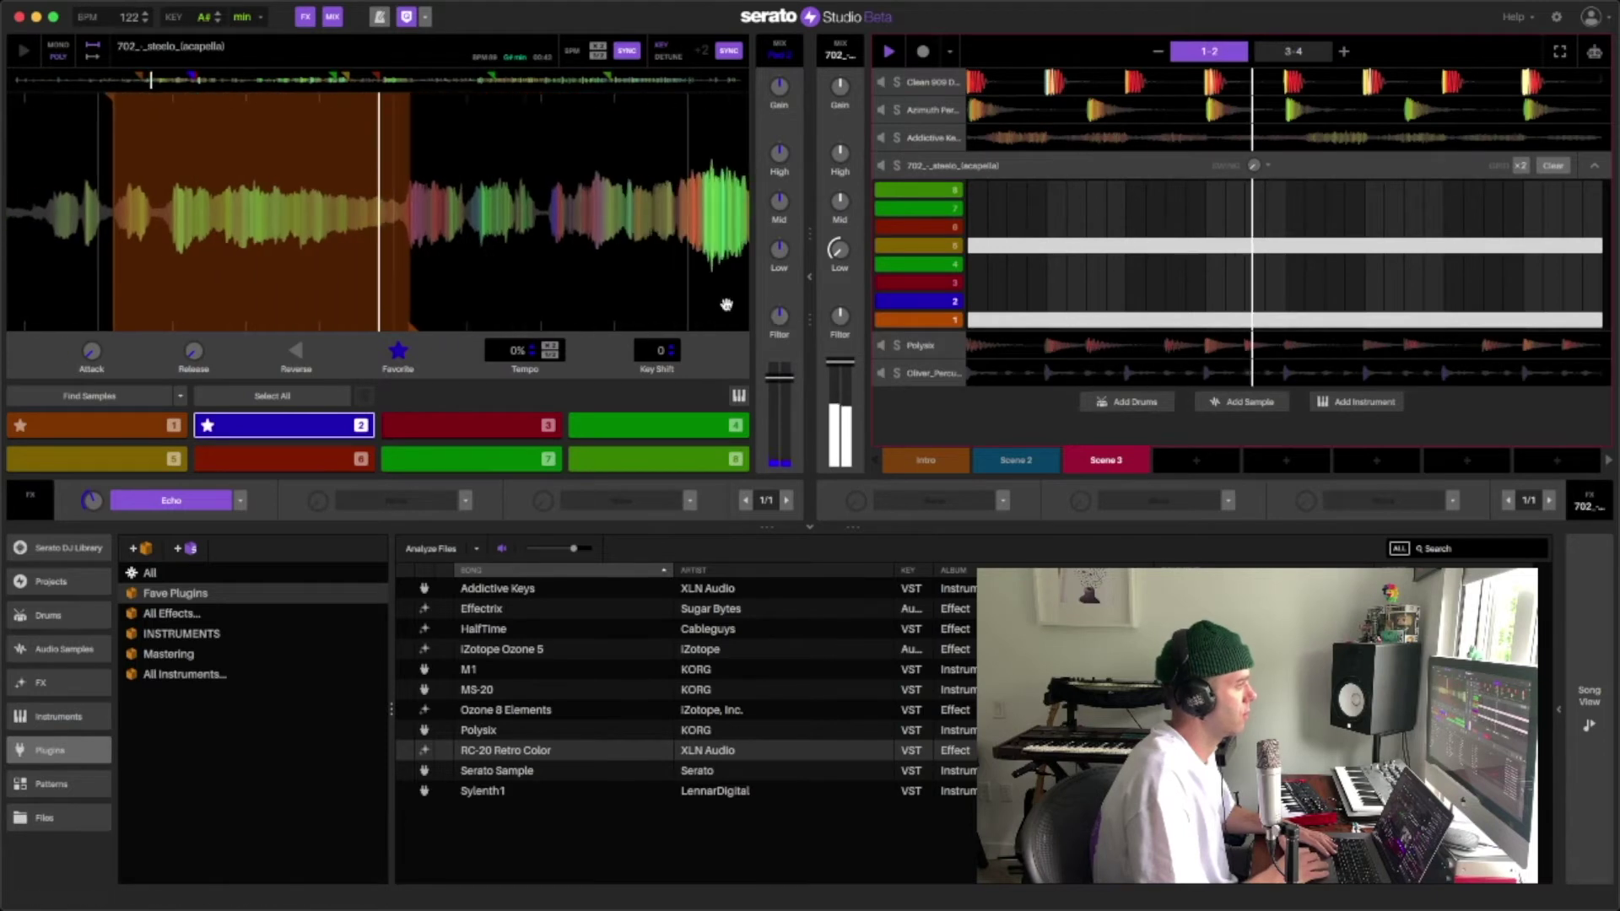
Set pad 1's filter to -13.5 and reduce its low EQ, and set pad 5's low EQ to -12.0 dB.
left_click(913, 322)
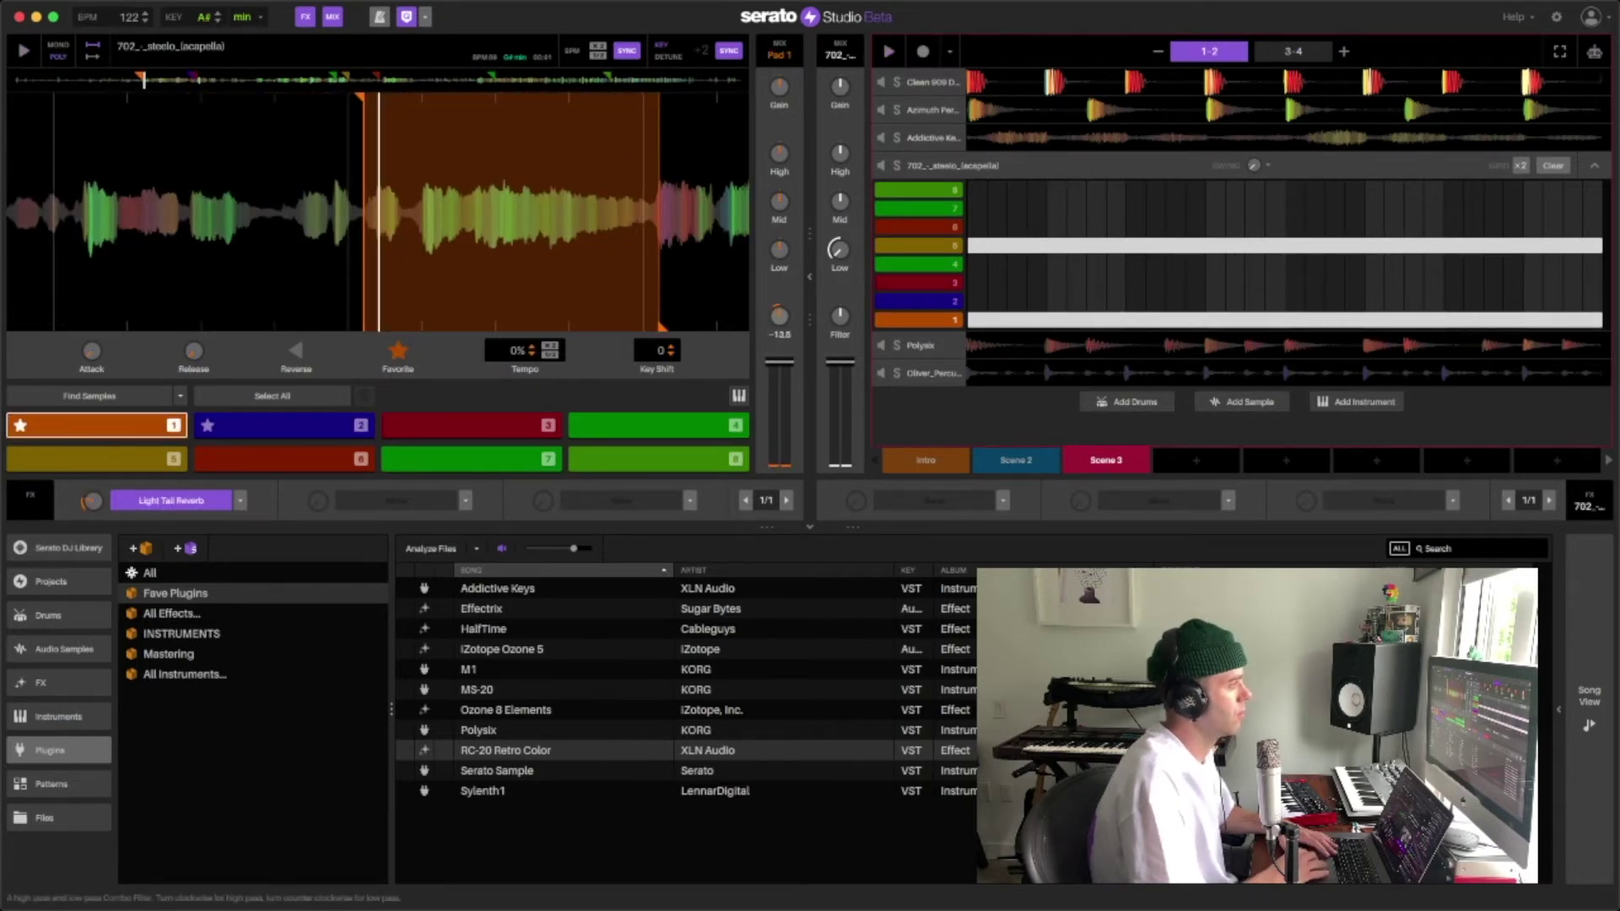
key("space")
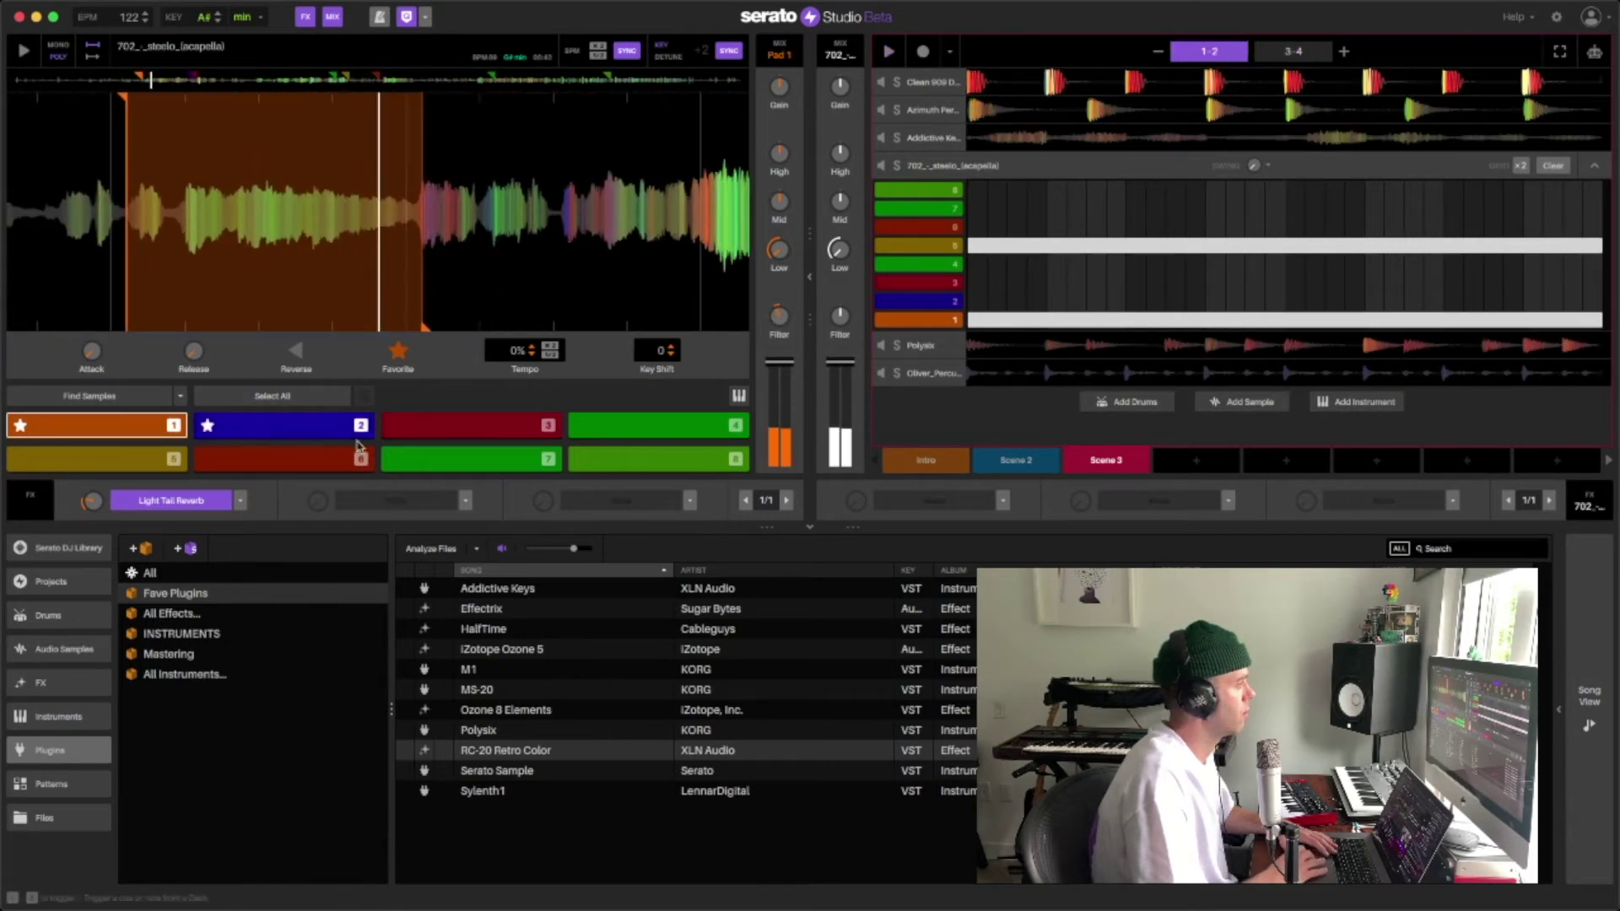
left_click(140, 469)
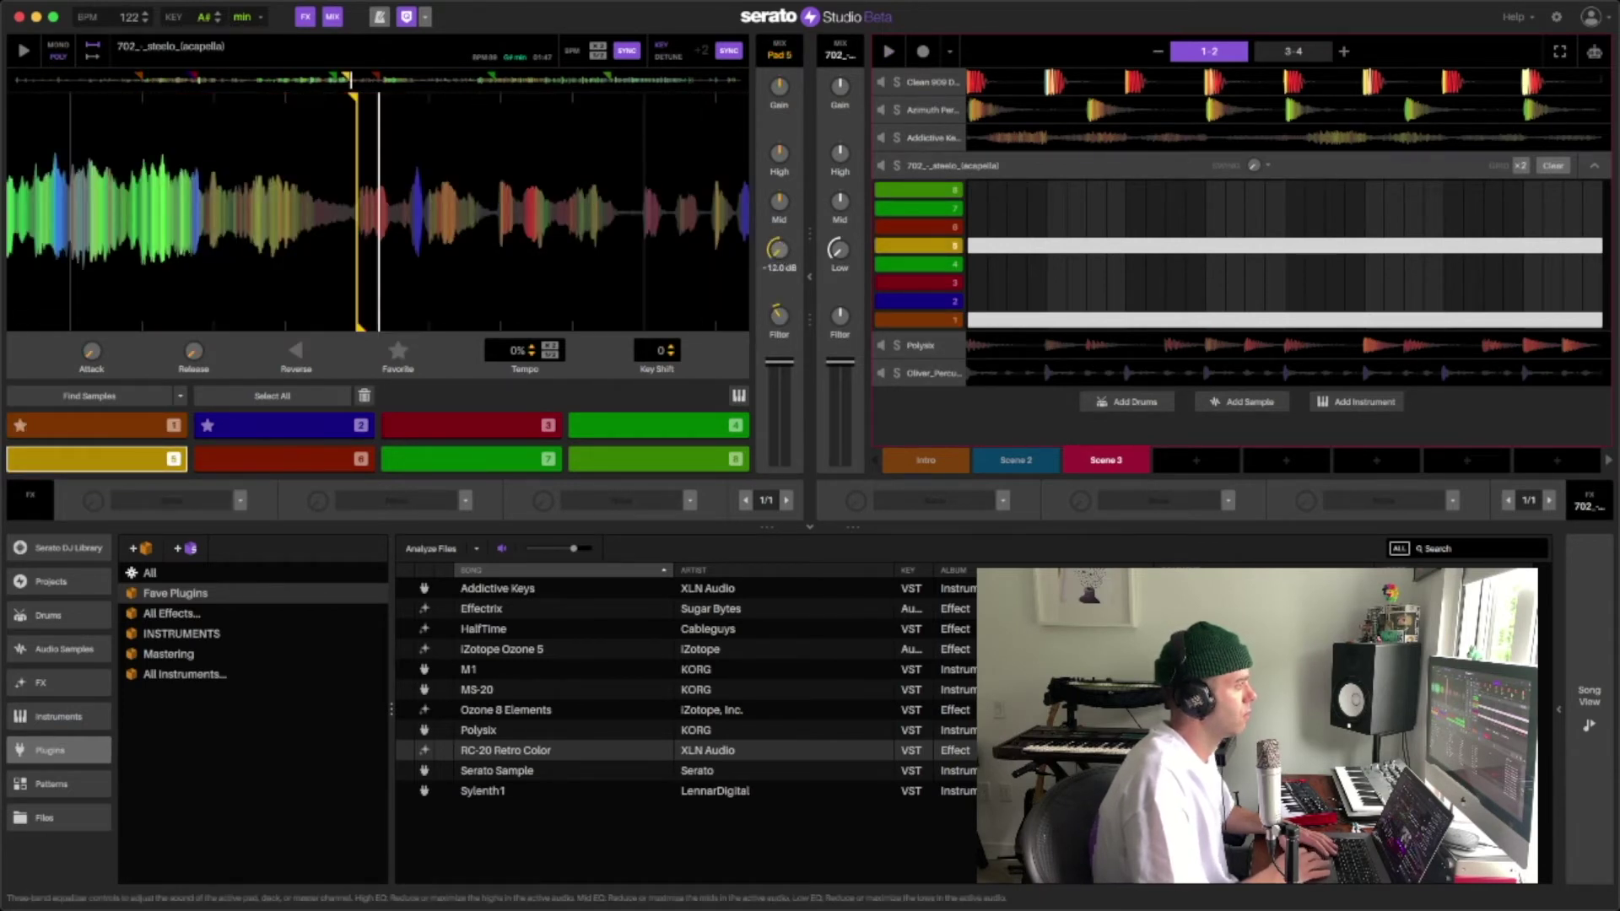
Play Scene 3, reset pad 5's filter, and turn the whole acapella track's filter slightly down.
key("space")
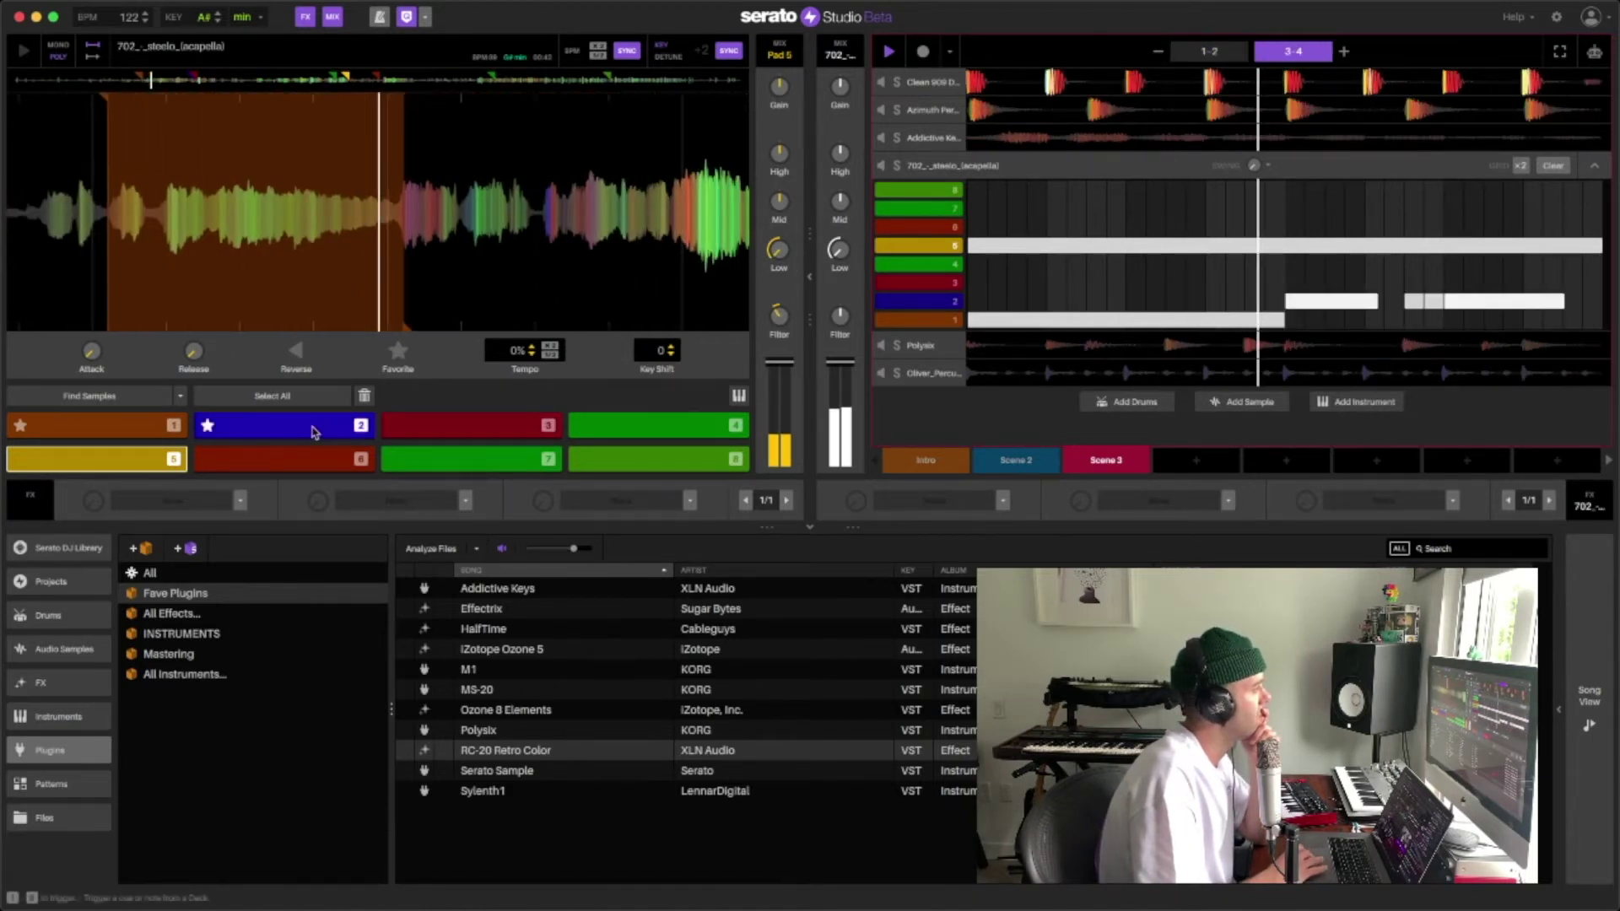
double_click(781, 314)
left_click_drag(840, 315, 840, 329)
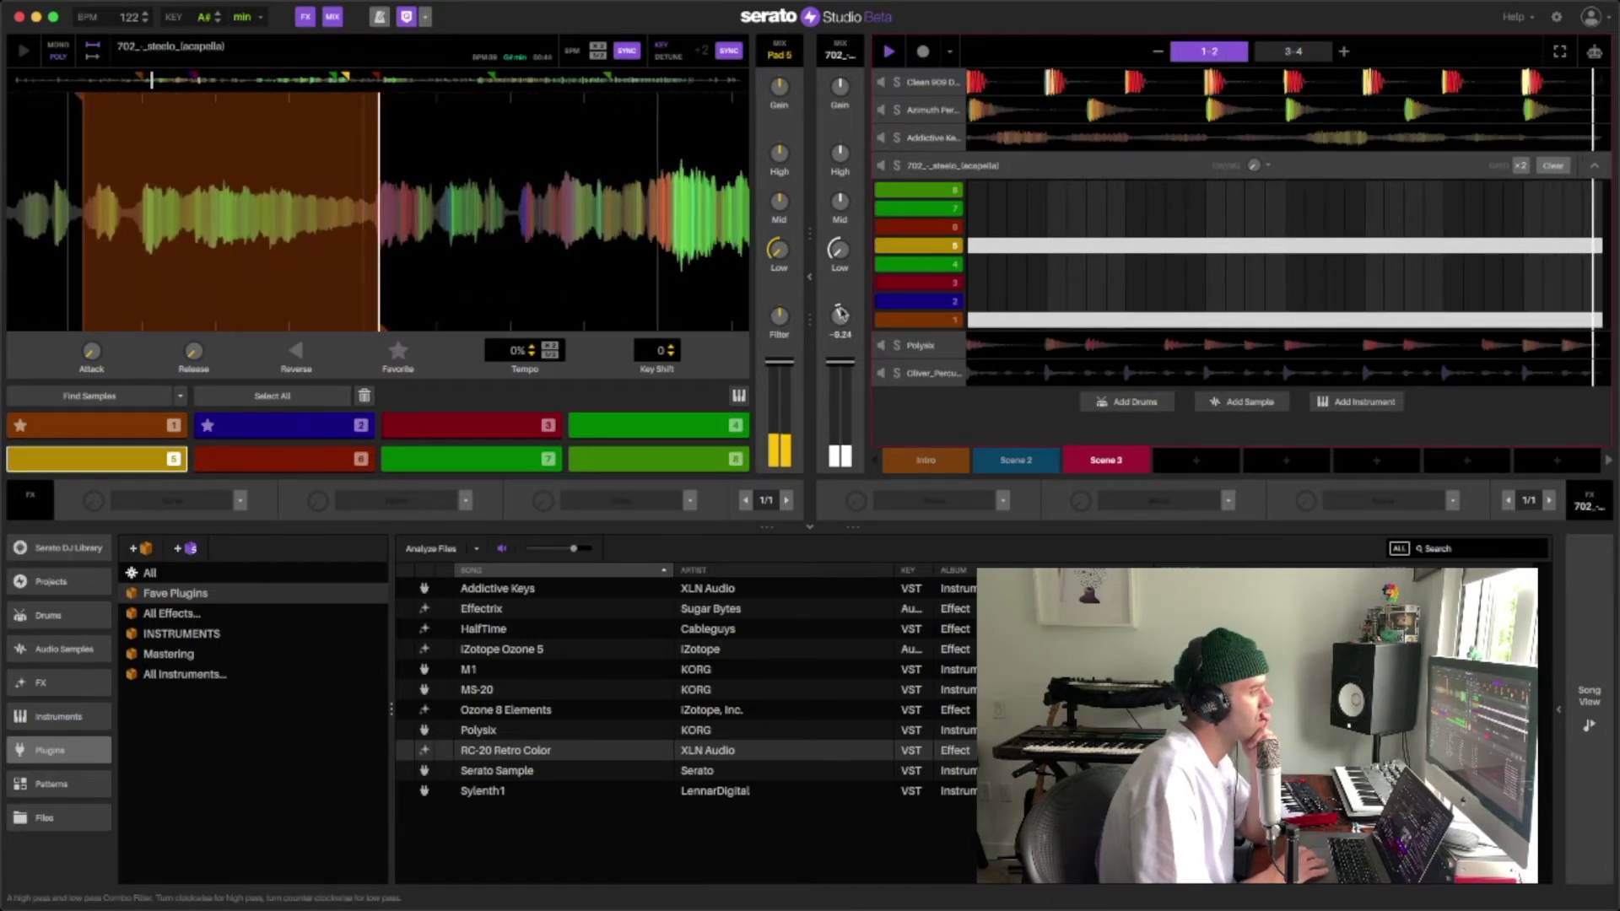
double_click(839, 314)
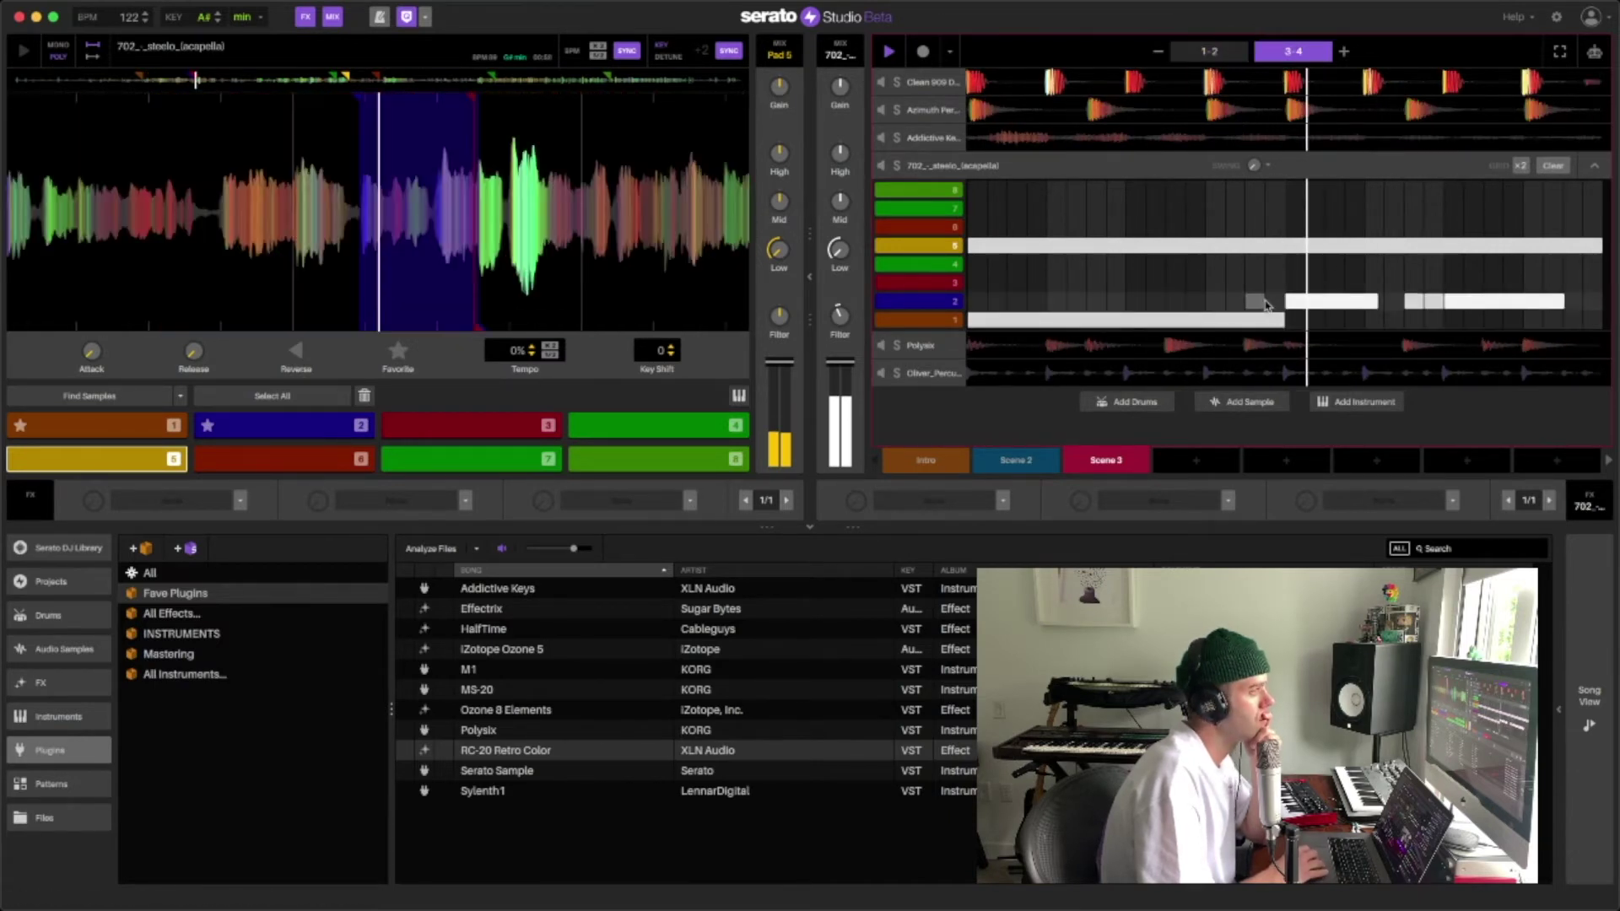
Extend the first pad 2 note on bars 3-4 by one step and the last one to the end of bar 4.
left_click_drag(1375, 300, 1388, 300)
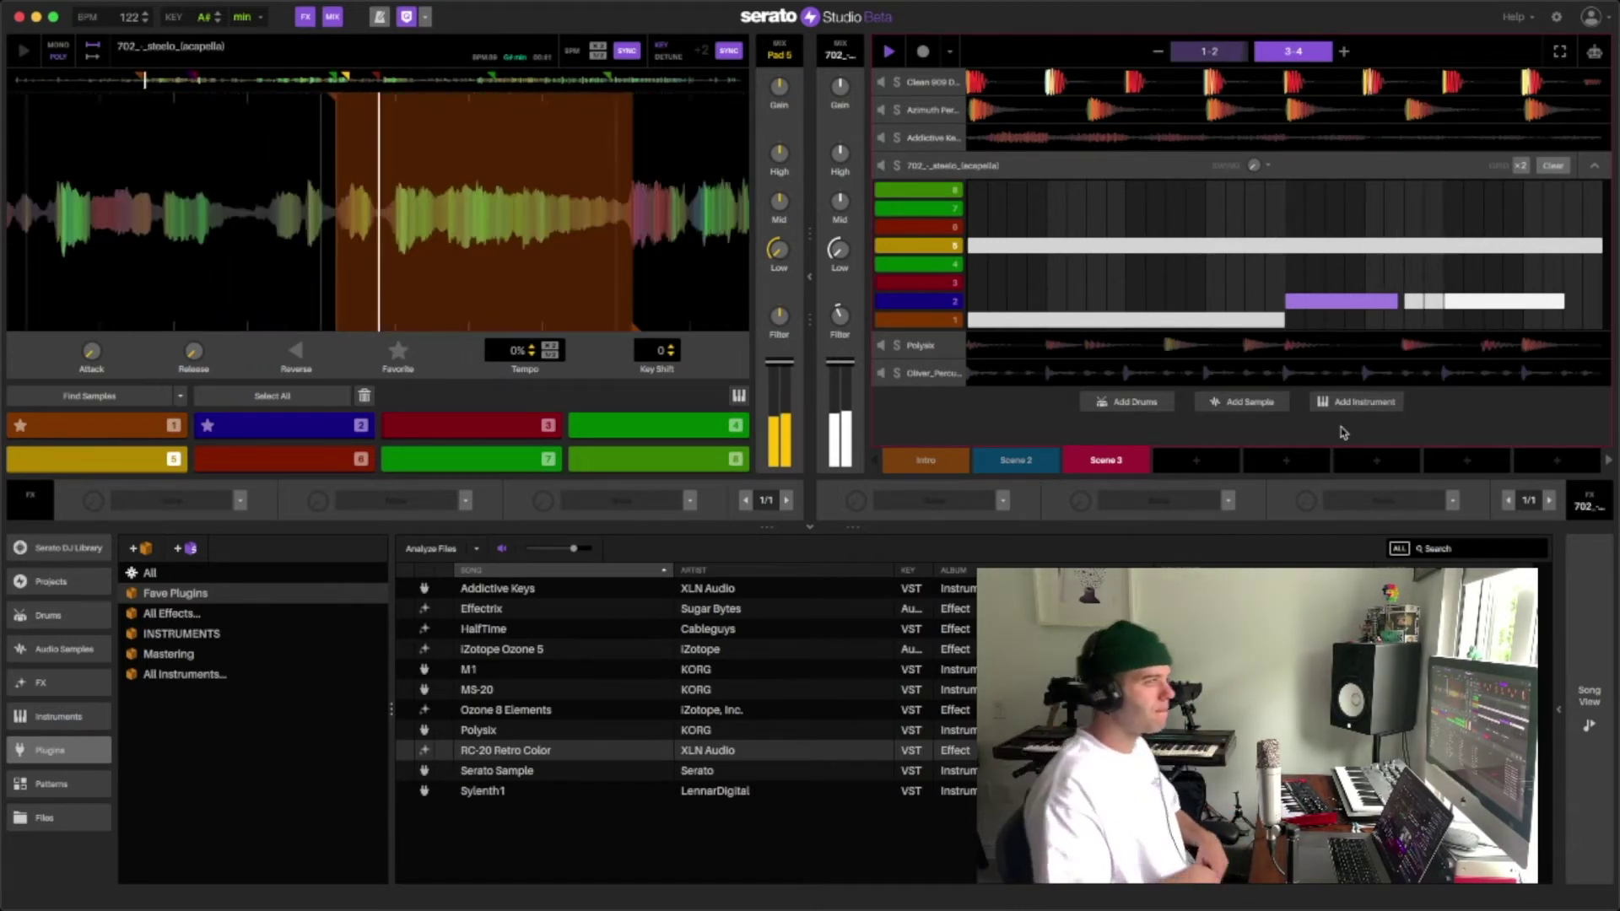
left_click(1562, 299)
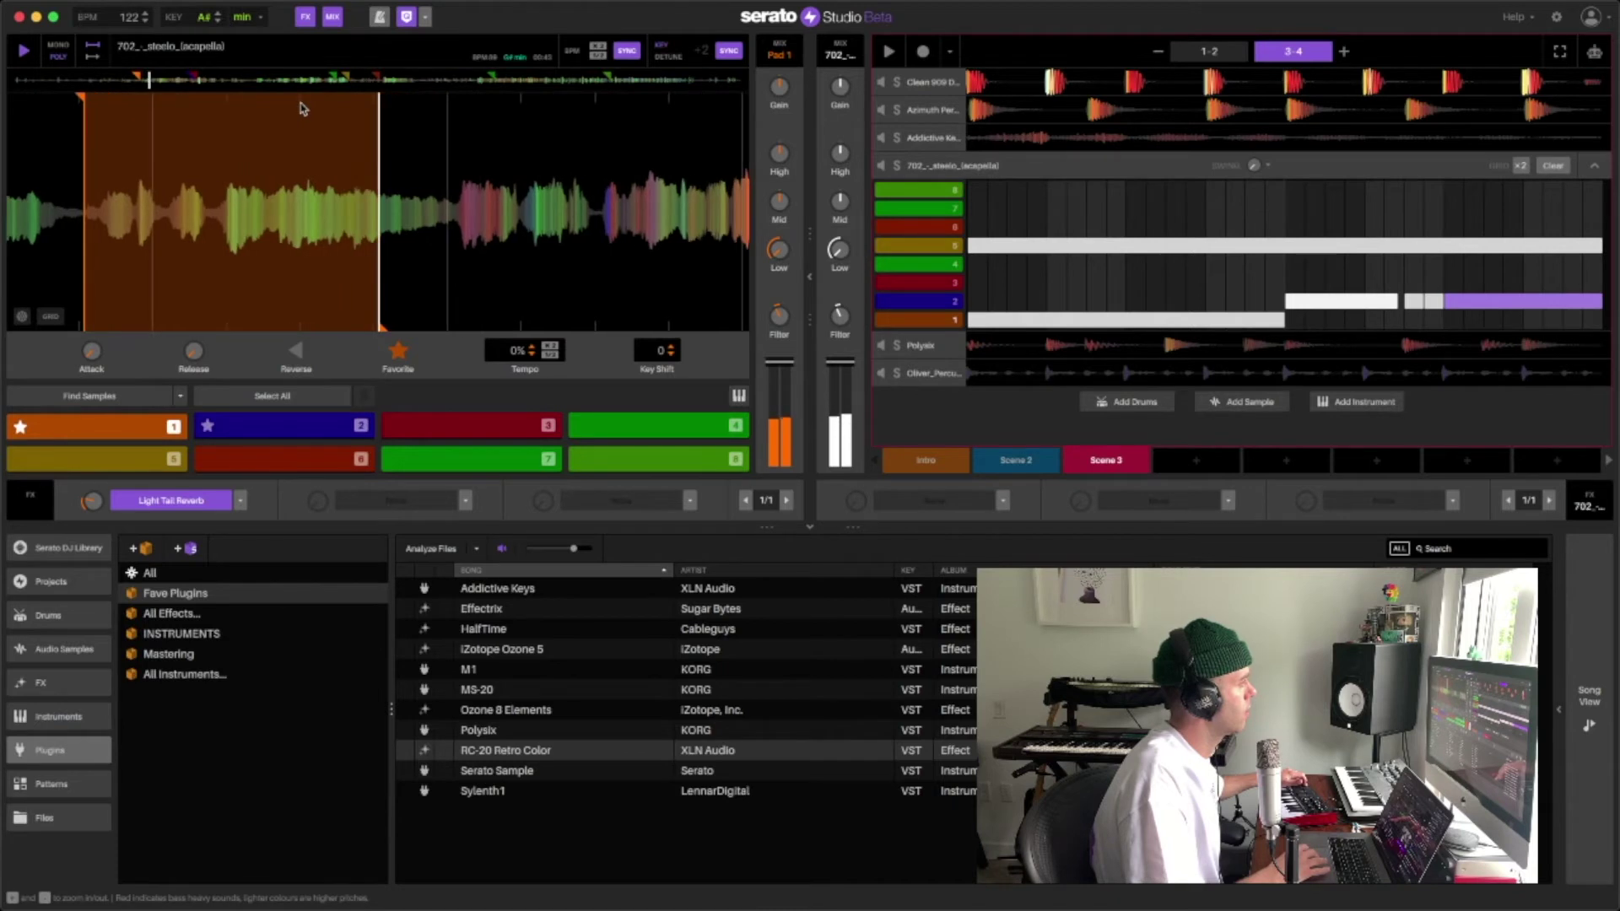
Try widening pad 1's slice to include the vocal just before its phrase.
left_click_drag(379, 327, 453, 328)
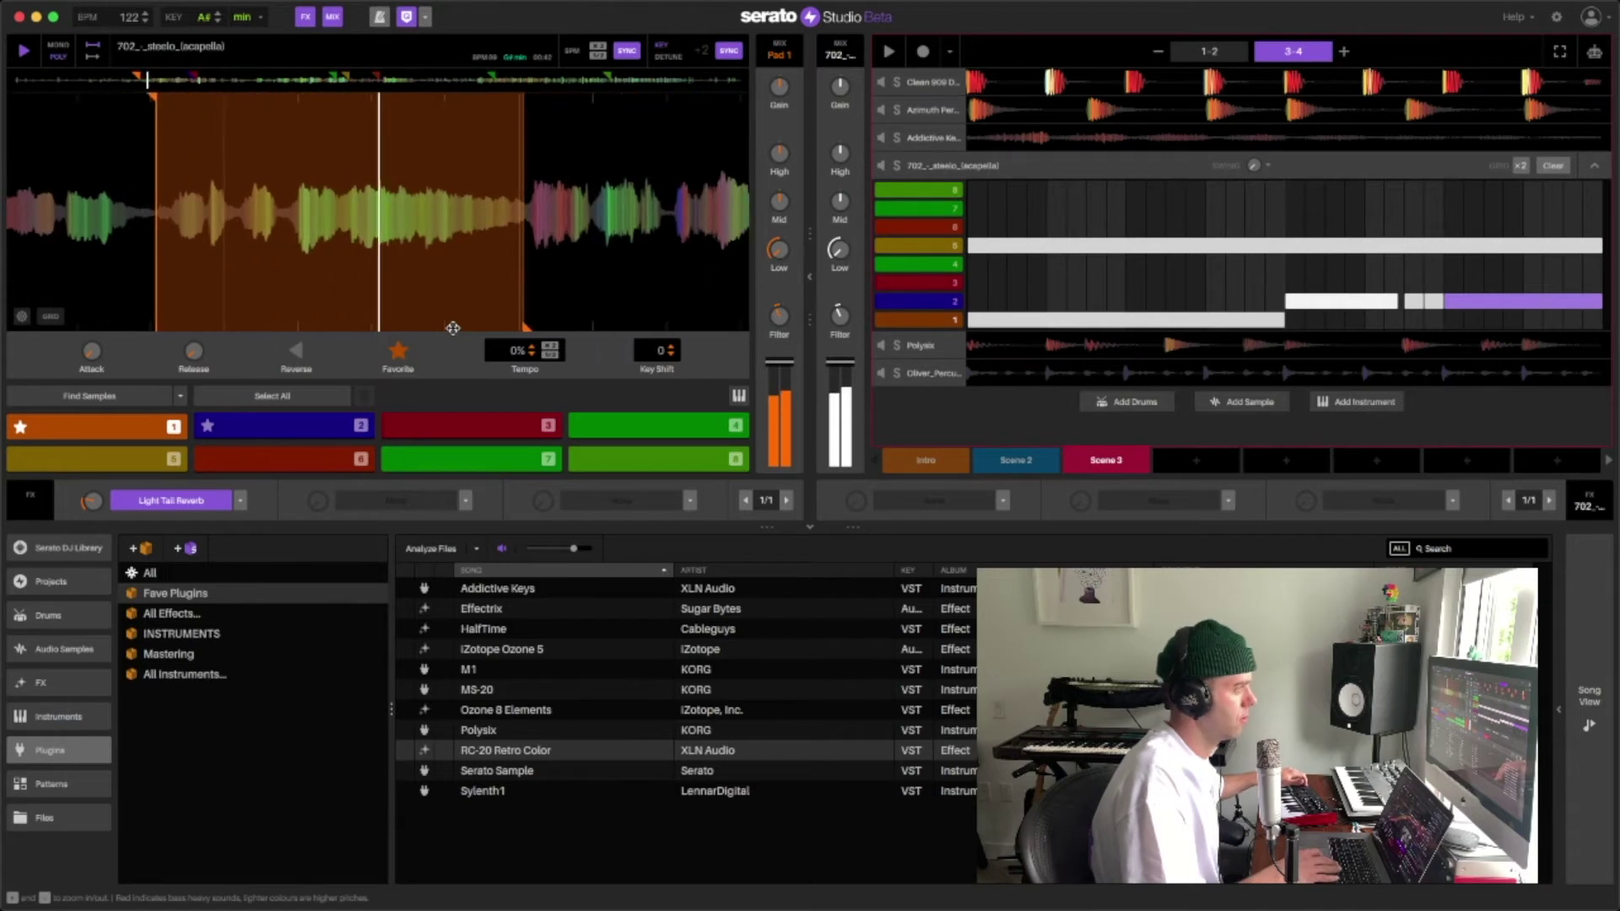
key("space")
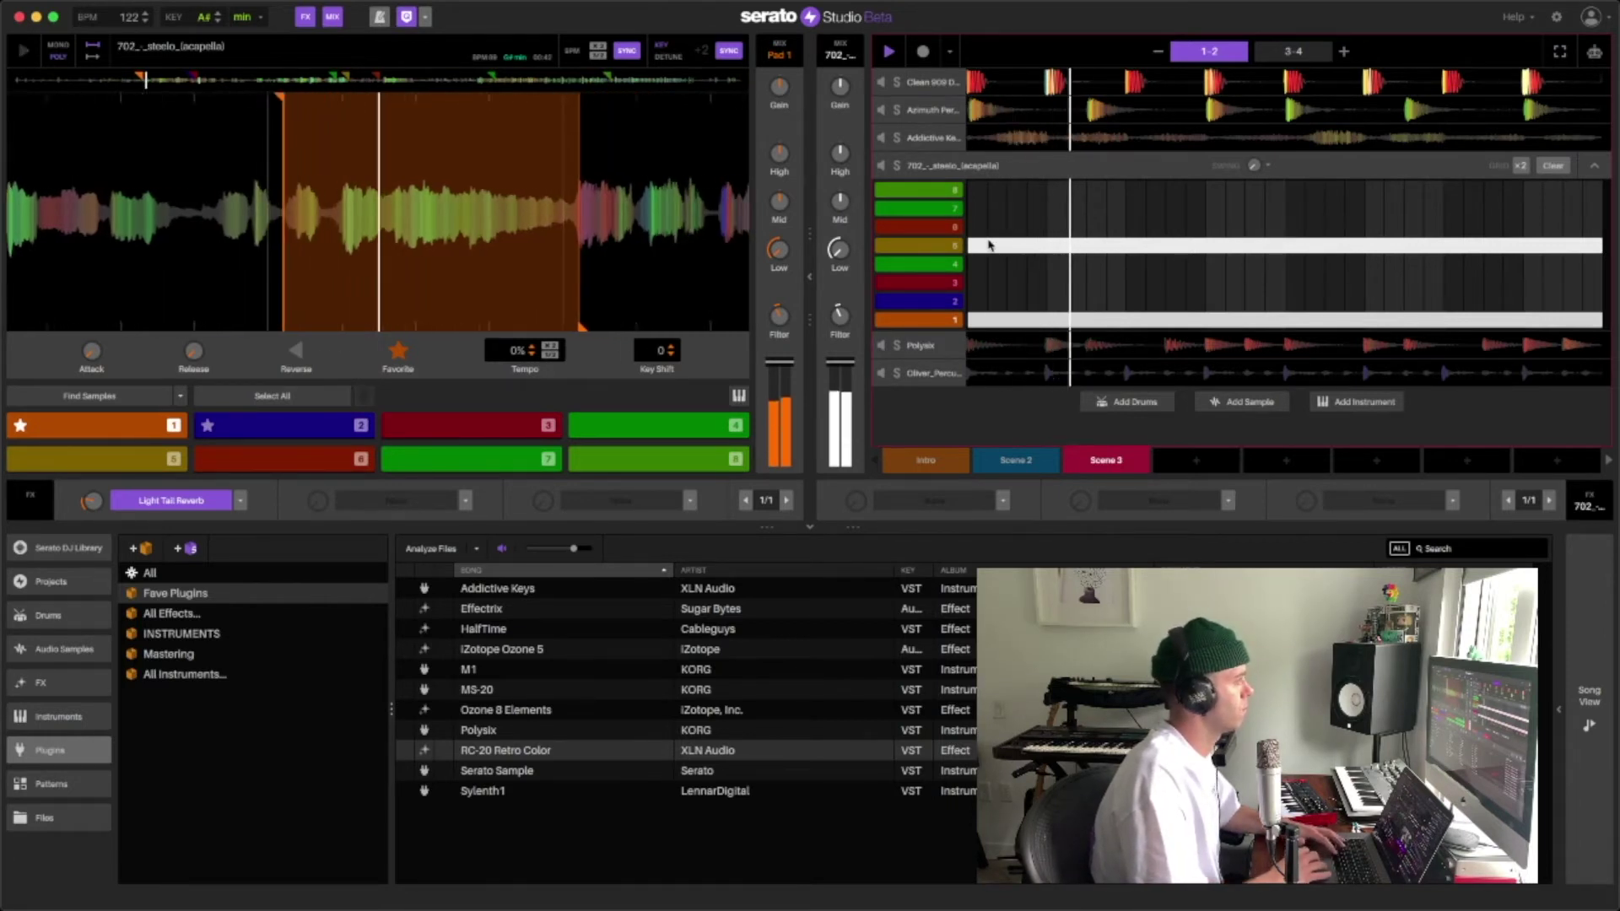
Audition the acapella's pads 4, 3, 8 and 7 and clear the existing slice from pad 7.
left_click_drag(333, 240, 576, 261)
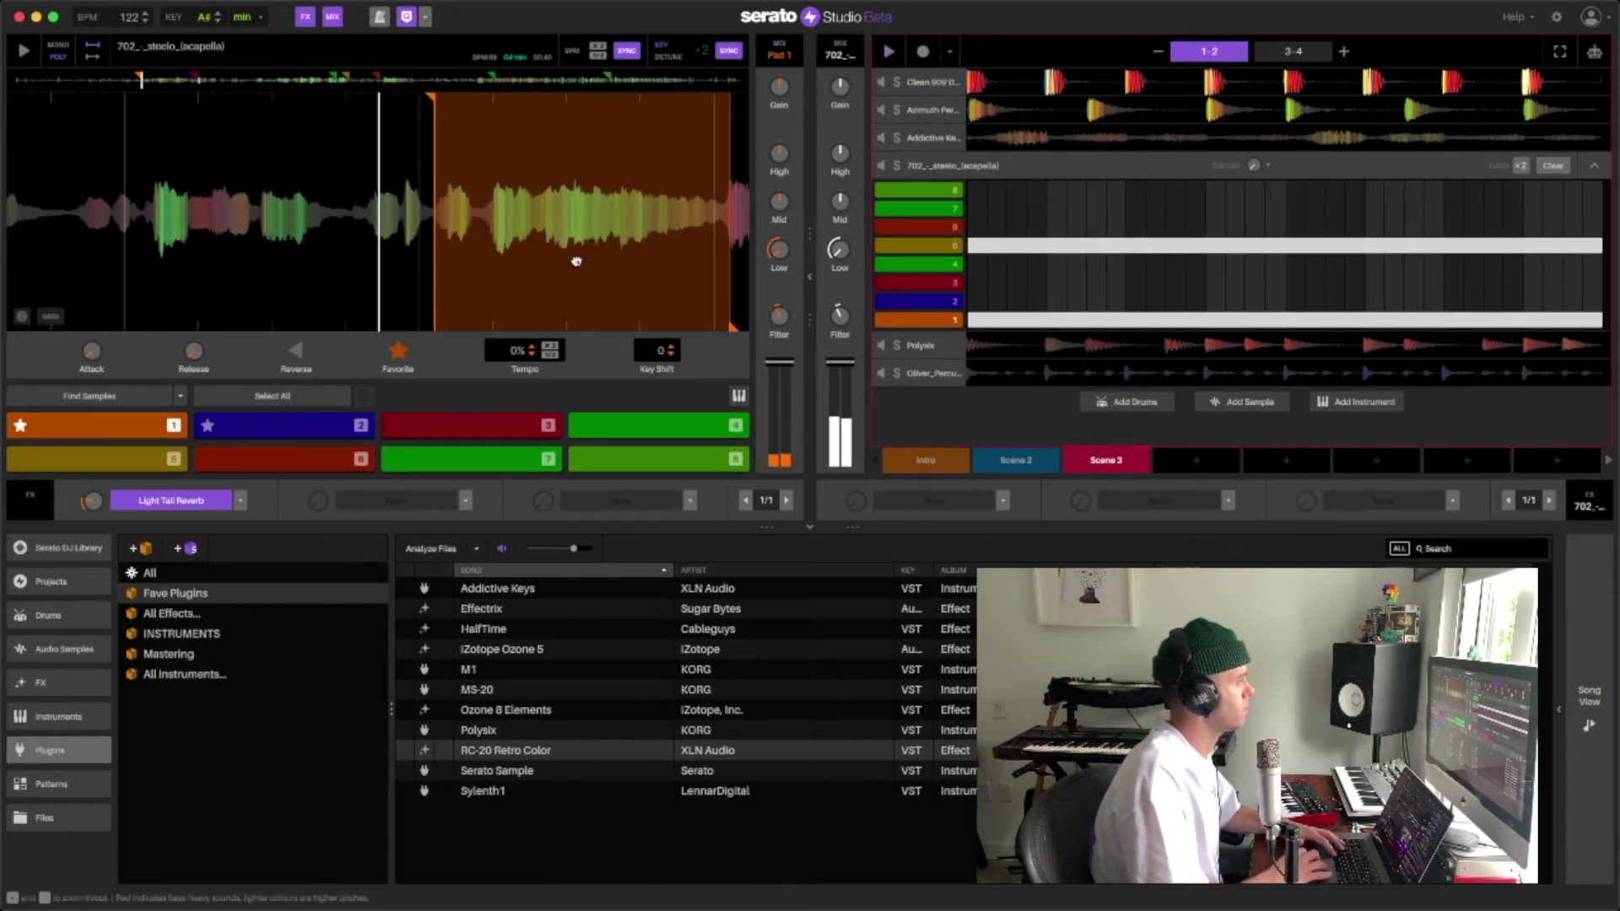
left_click(646, 427)
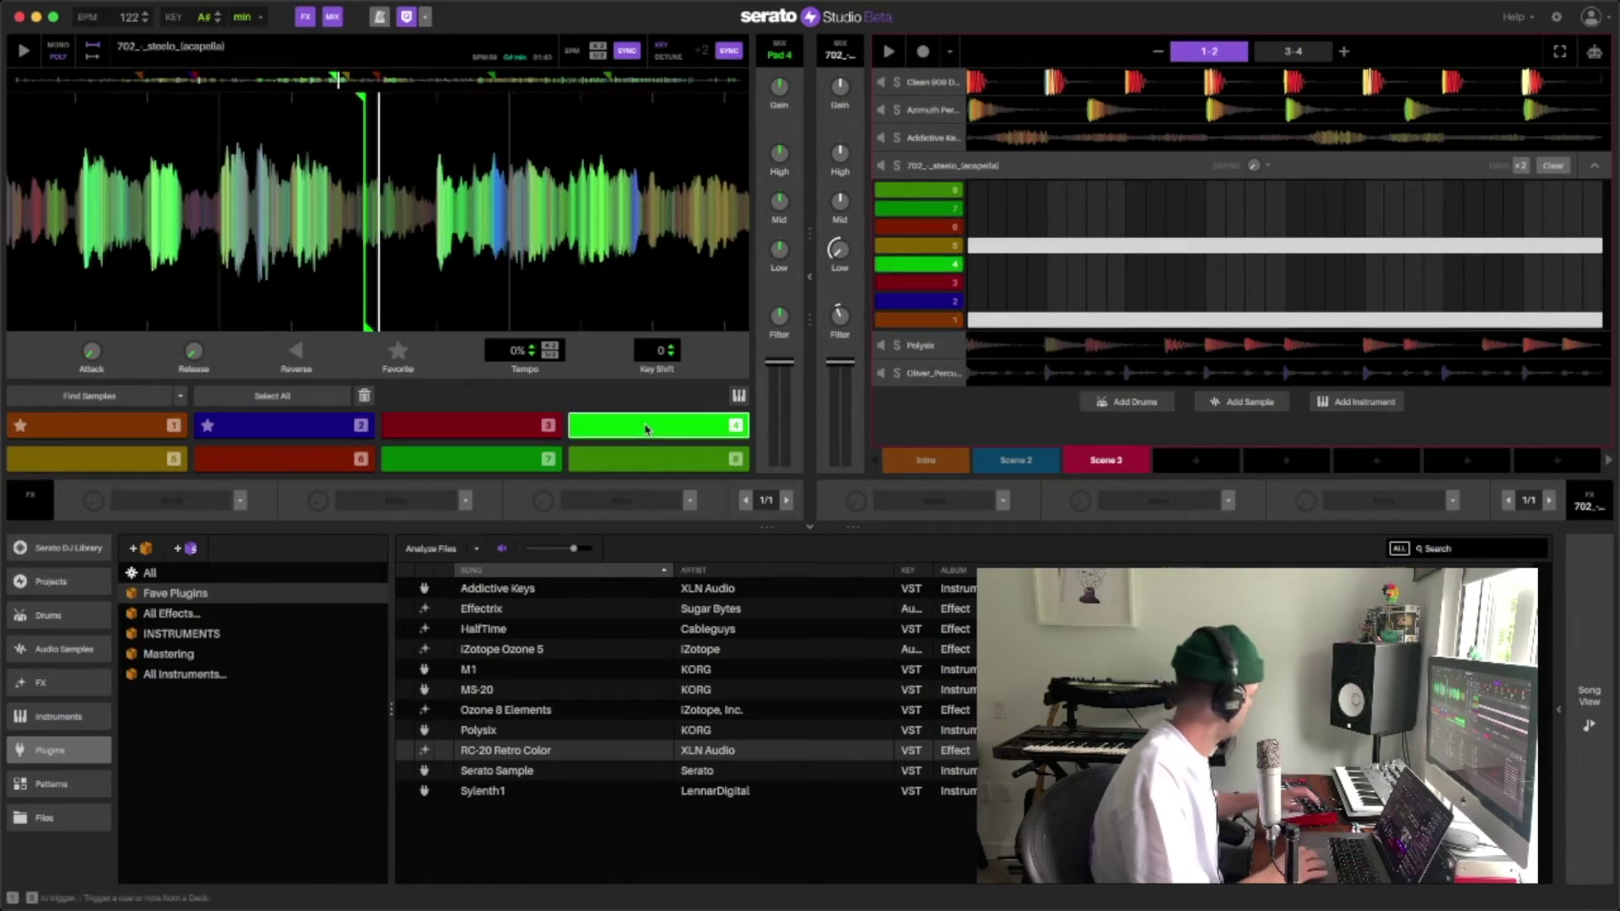
left_click(647, 427)
key("3")
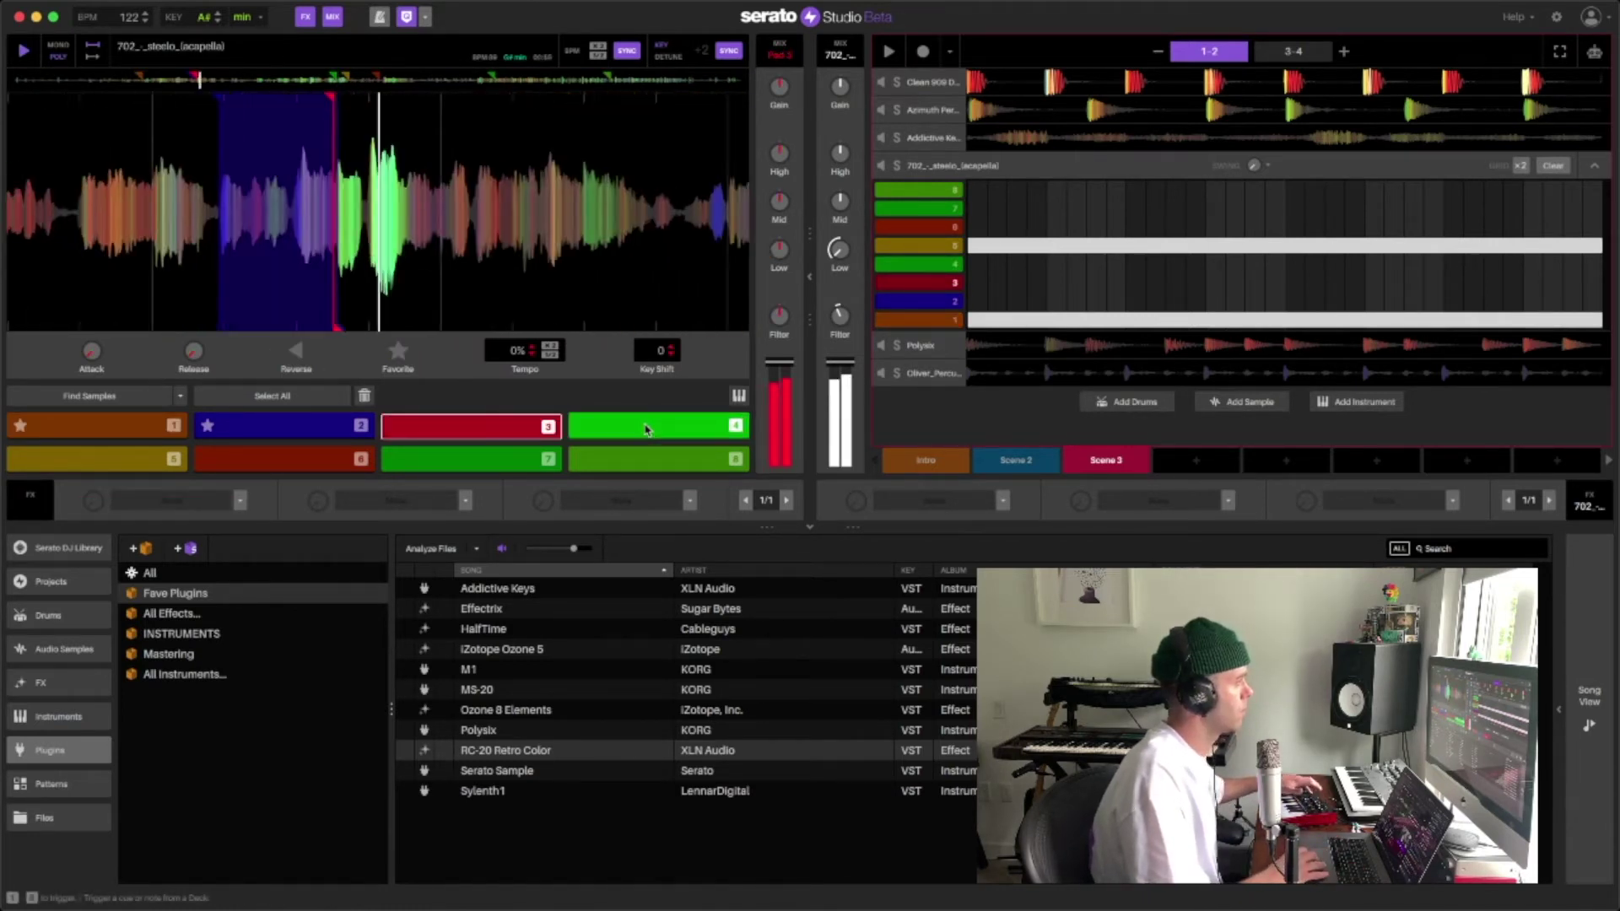
left_click(647, 427)
key("3")
key("8")
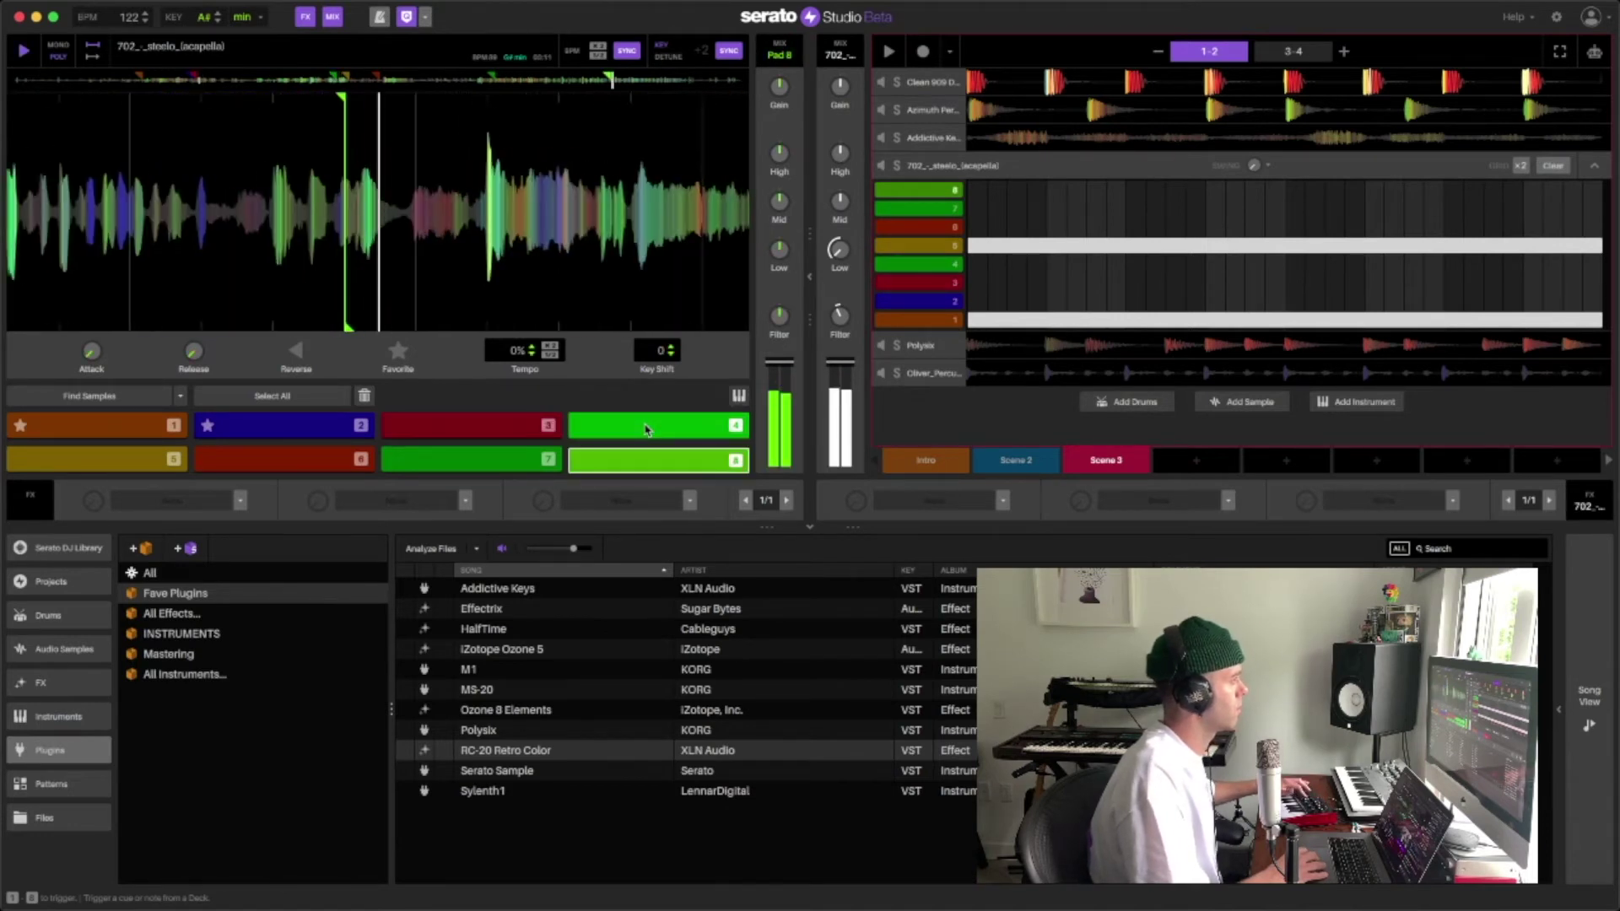
key("7")
key("7")
key("7")
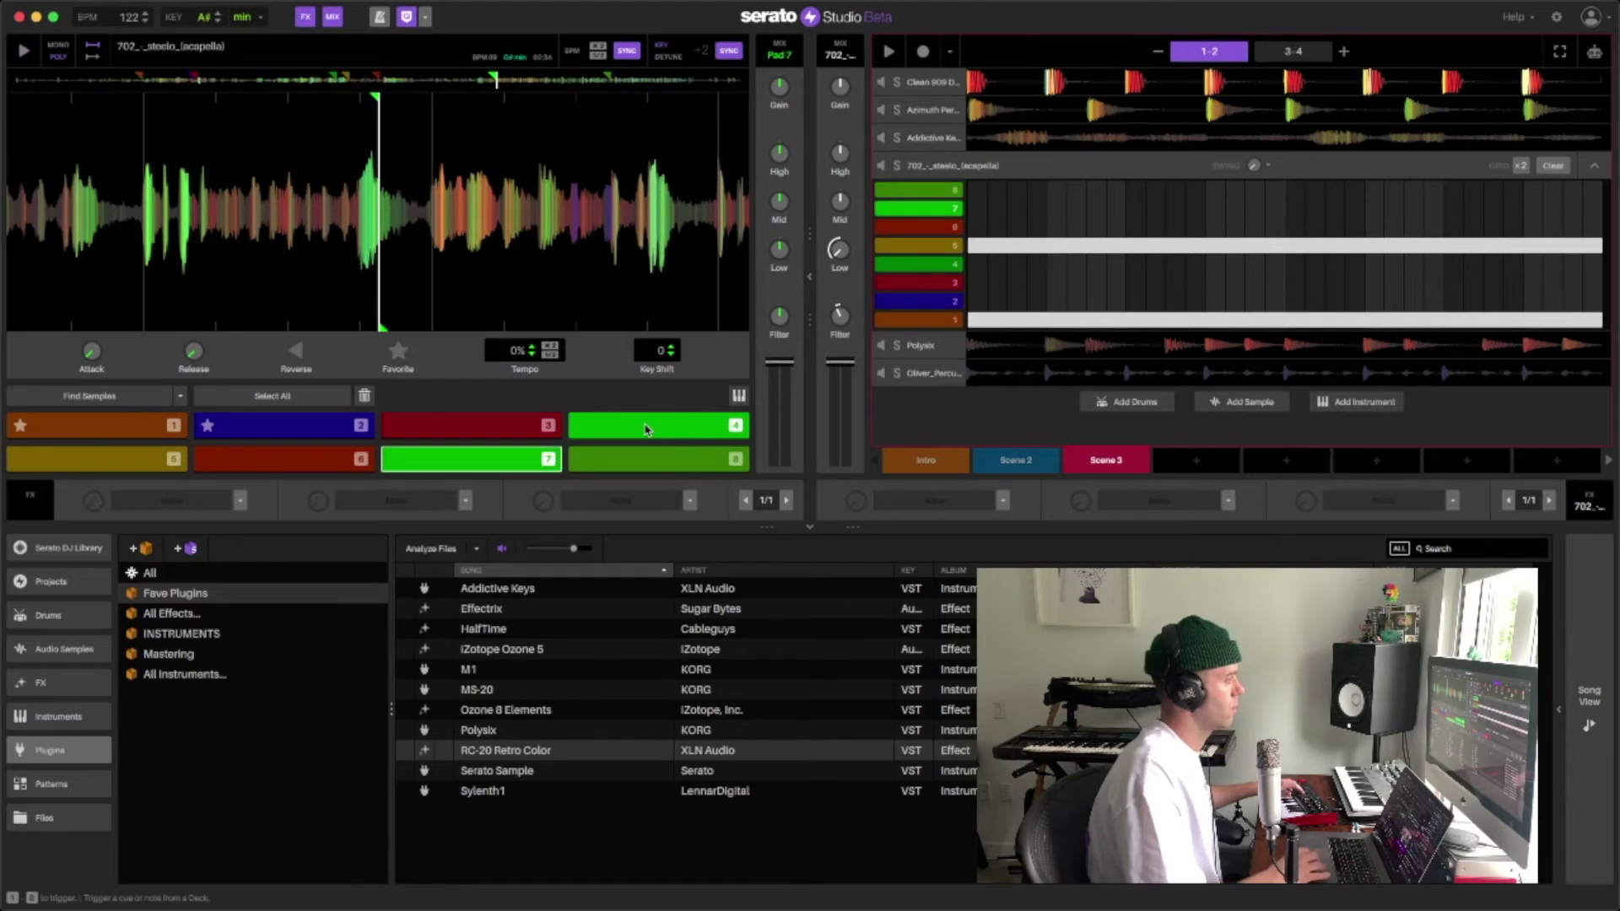
Set a new pad 7 cue on the short vocal before pad 1's phrase and end its slice where pad 1 begins.
key("2")
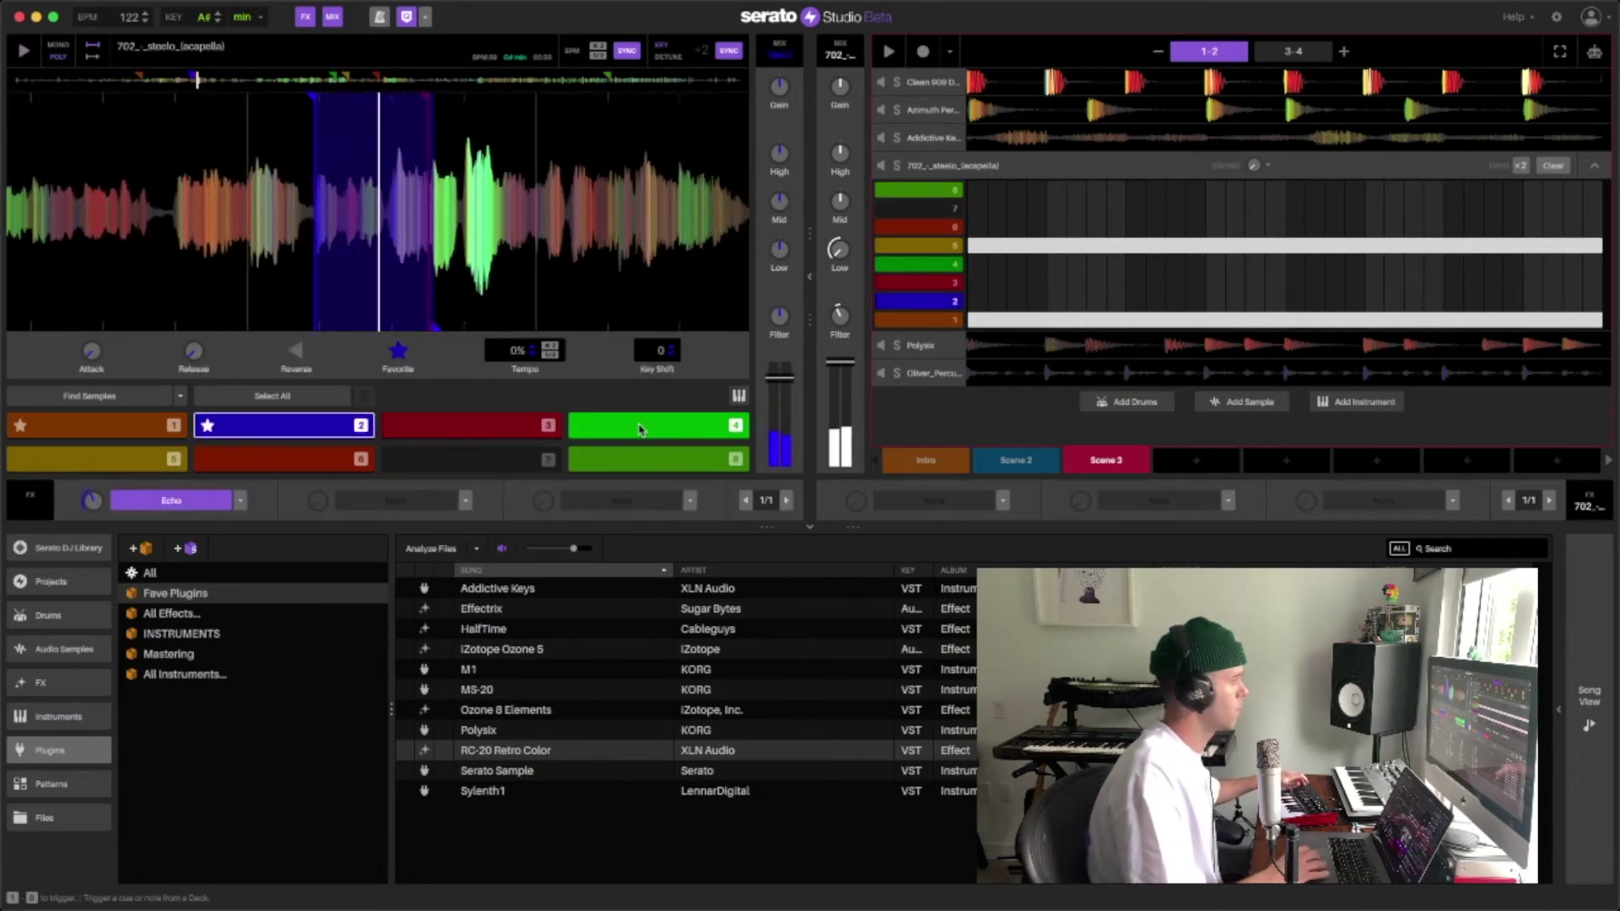
key("1")
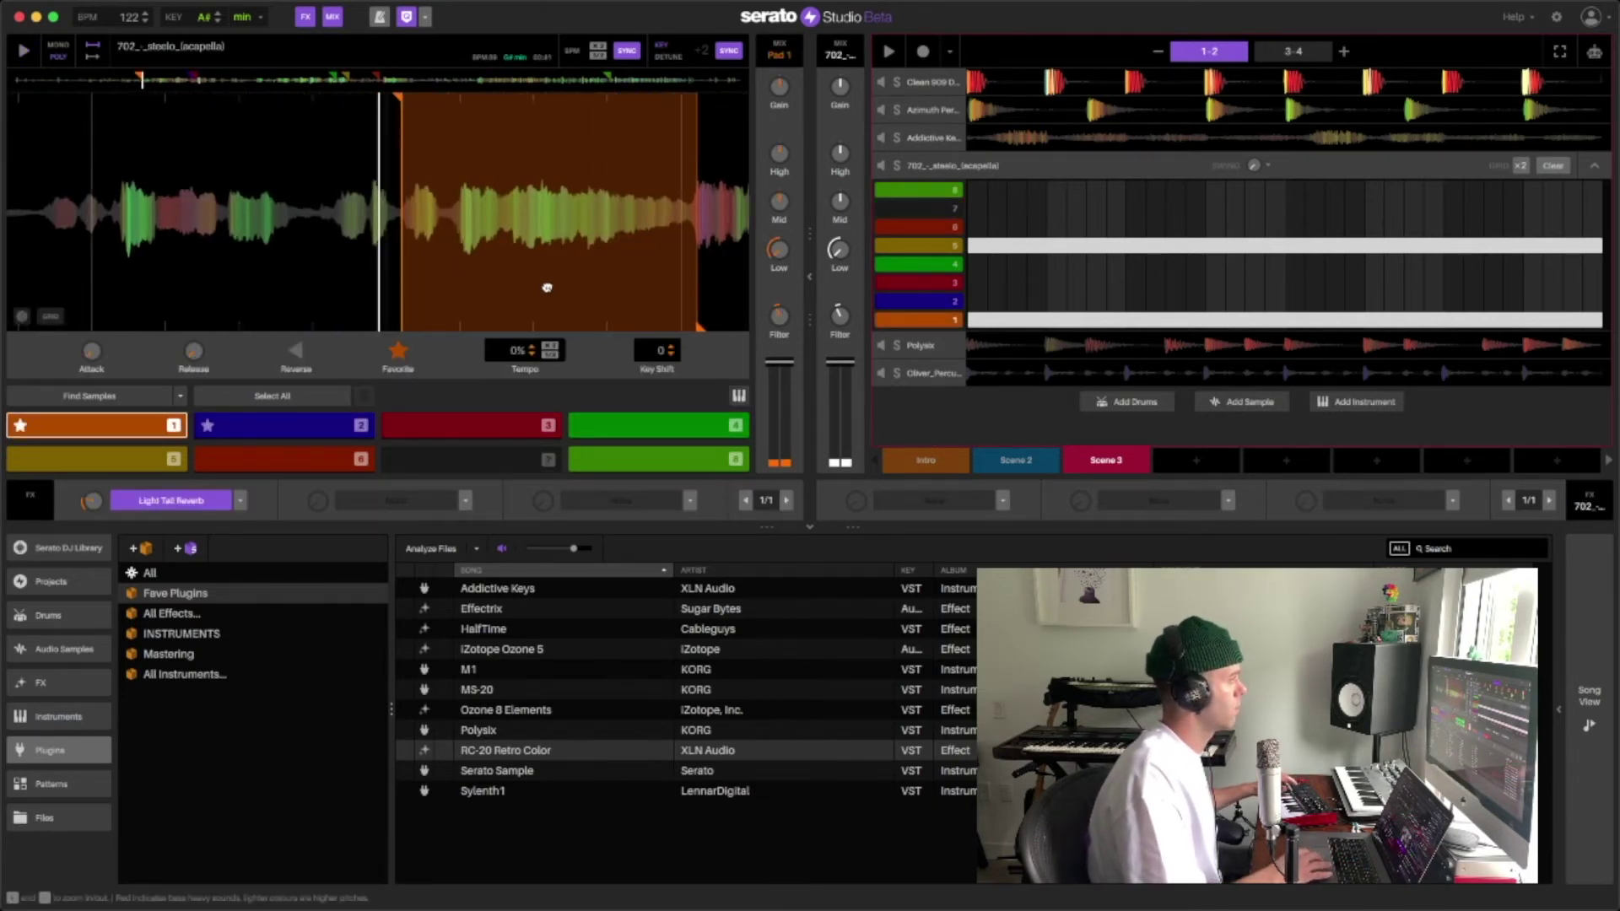
key("7")
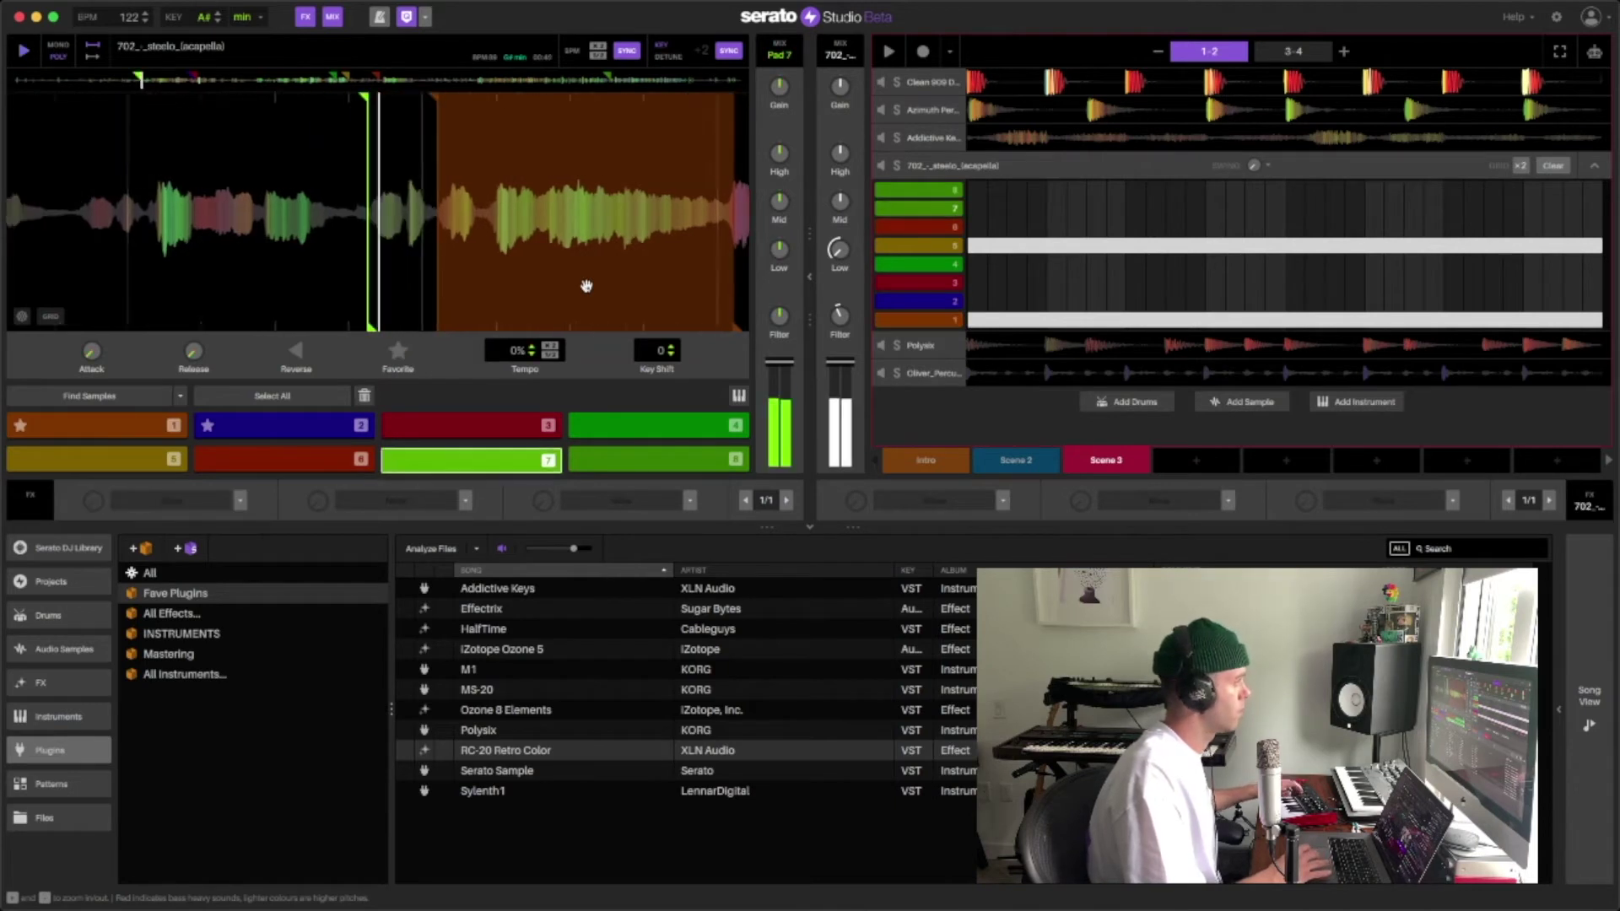
key("7")
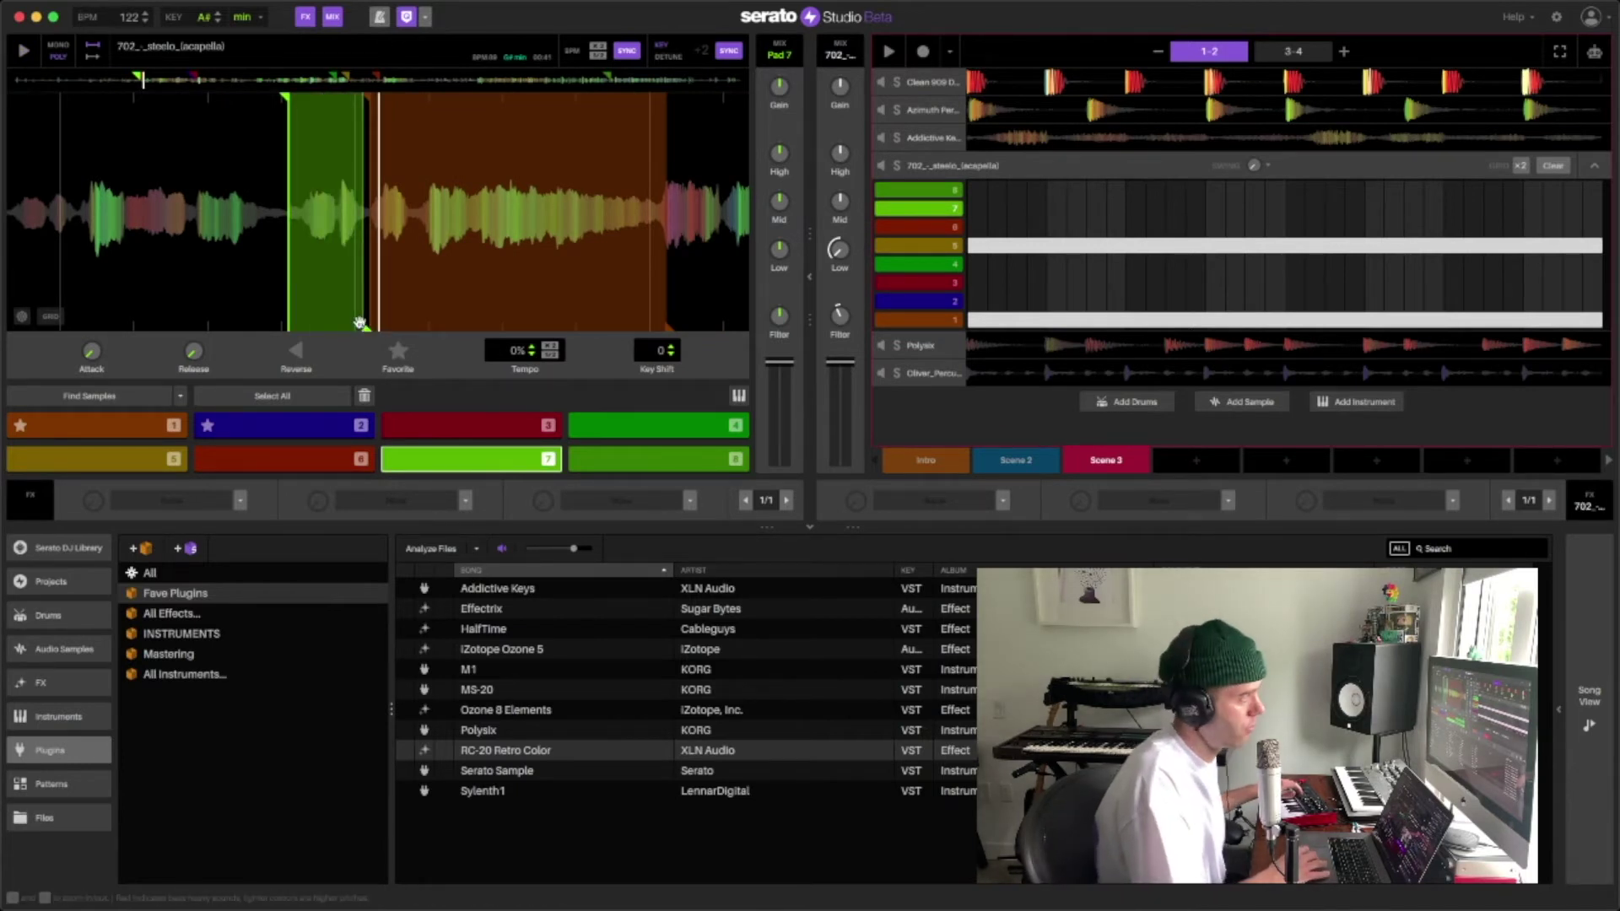
key("7")
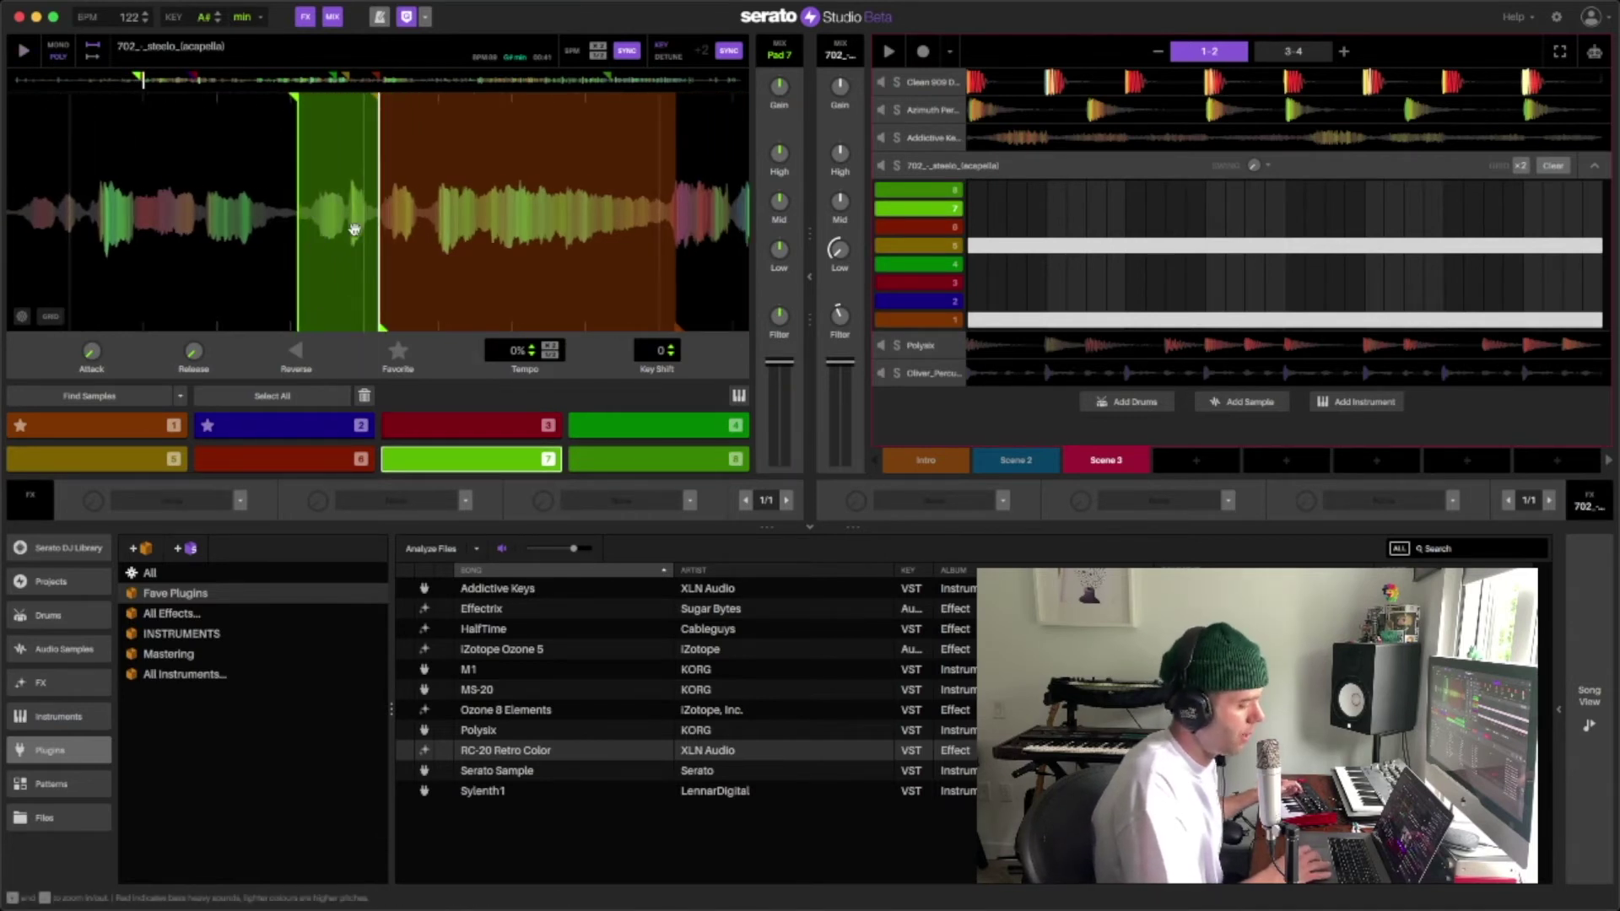
Audition the pad 7 pickup and the pad 1 phrase in sequence.
key("7")
key("7")
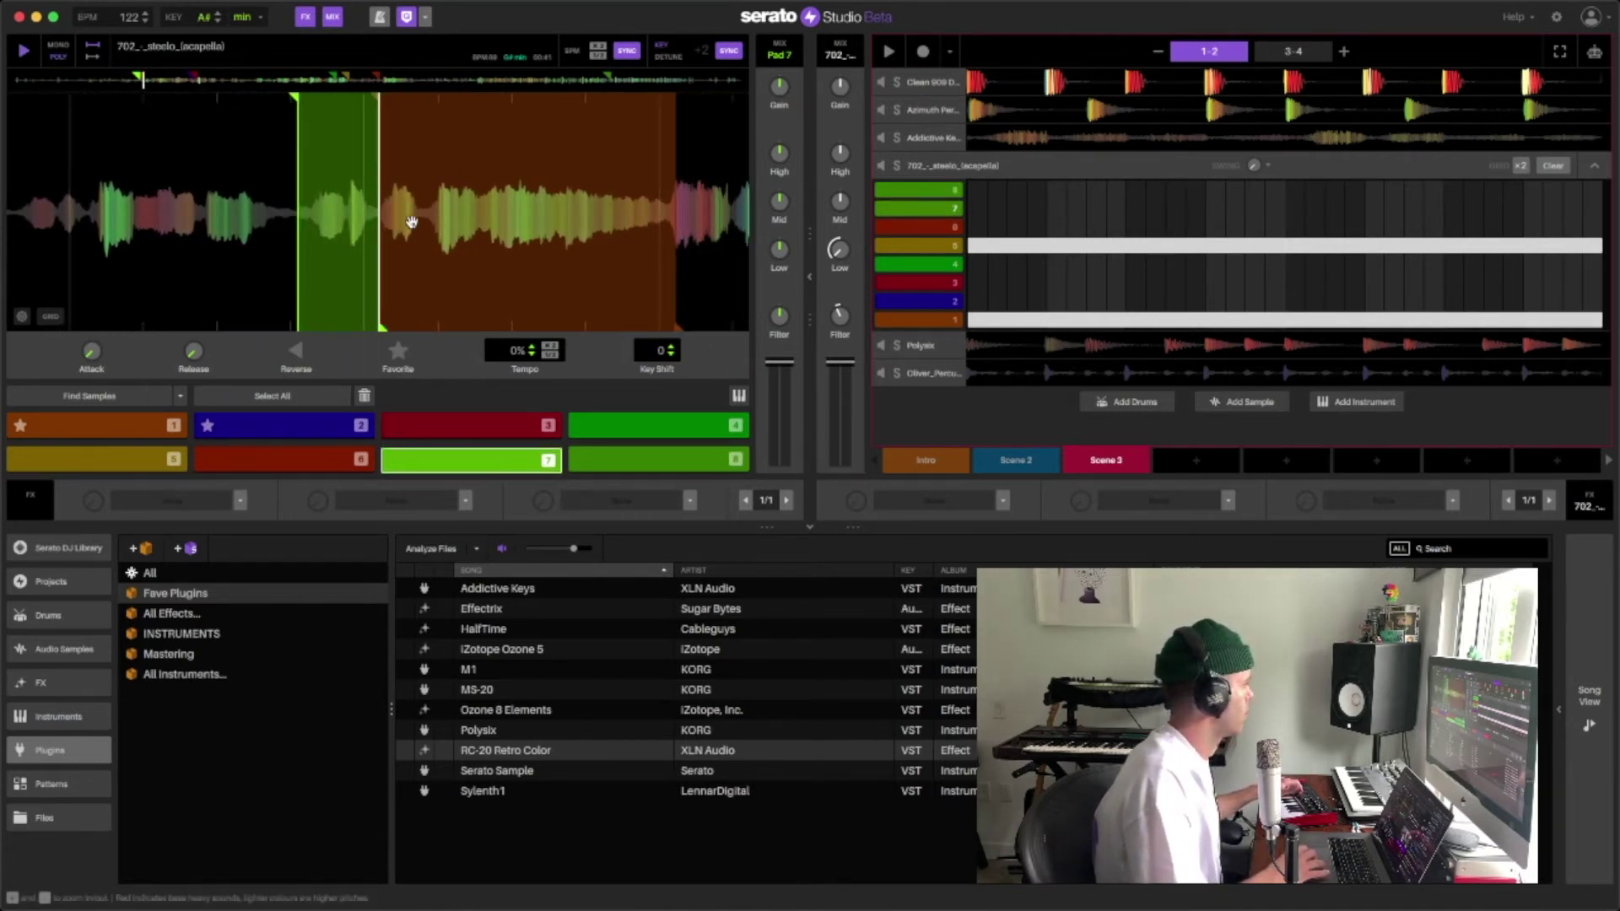
key("1")
key("7")
key("1")
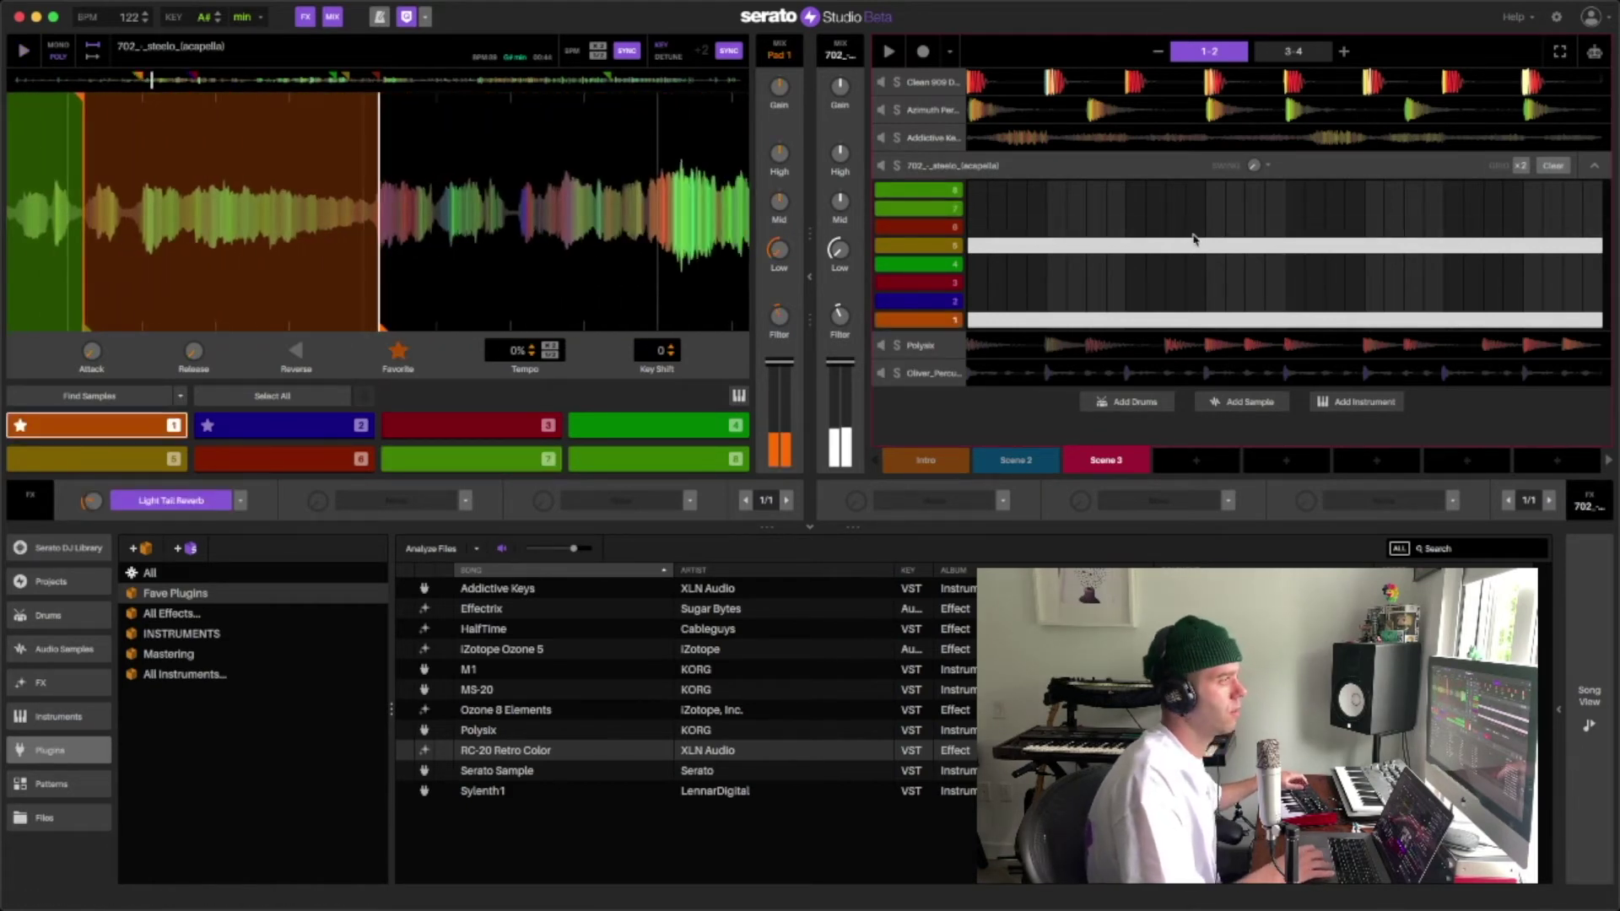
Shorten the end of the pad 5 note on bars 3-4 by two grid steps while Scene 3 plays.
key("space")
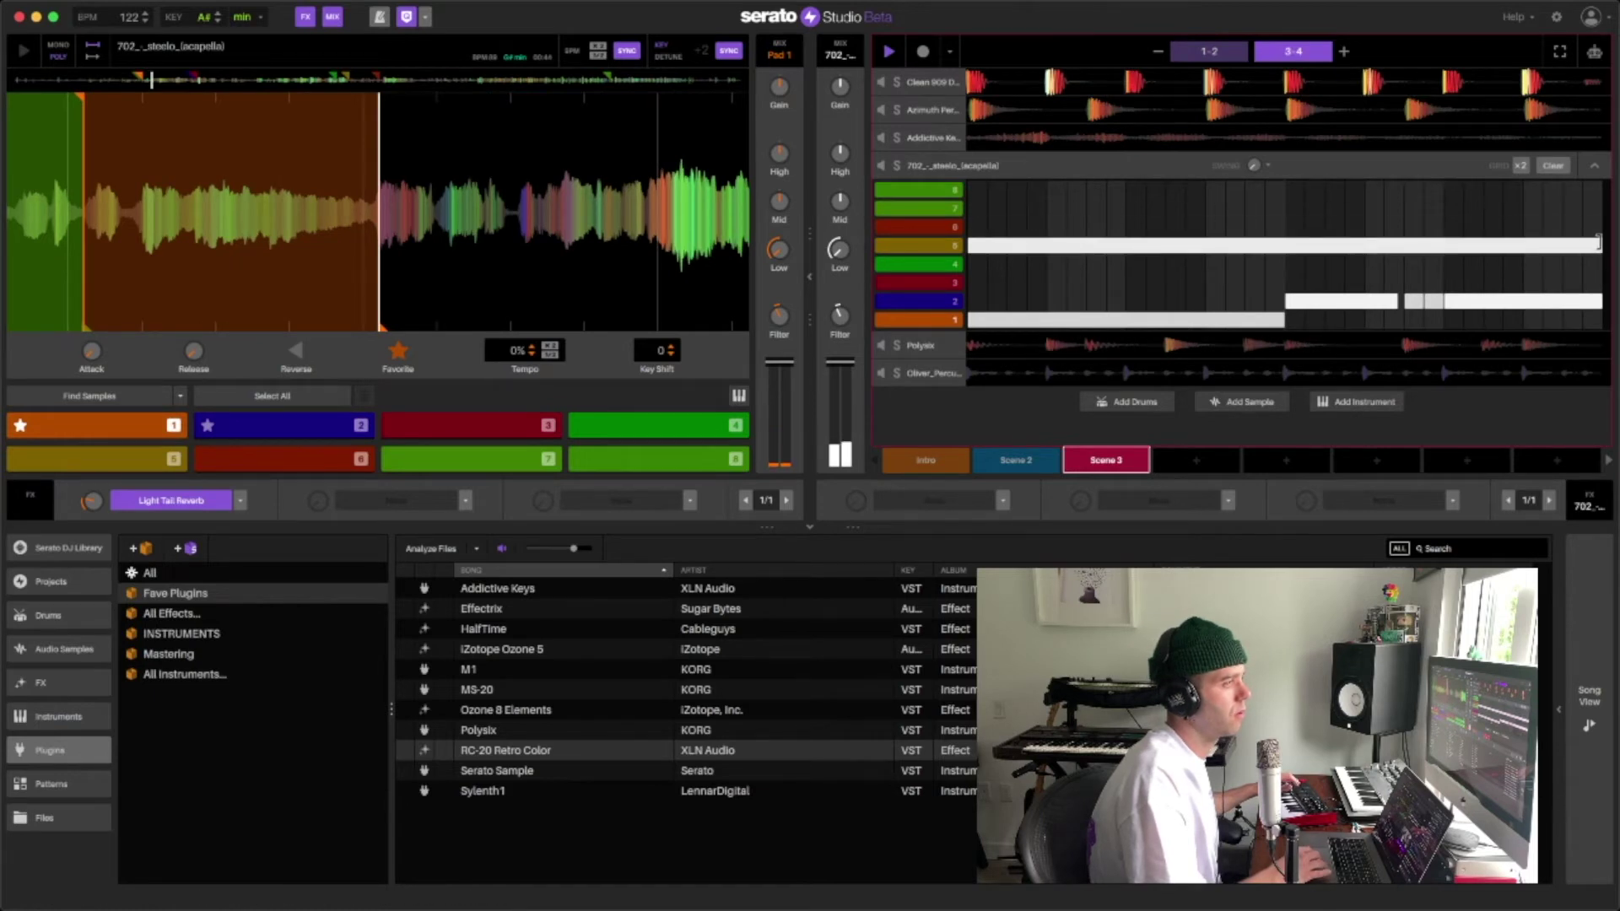
left_click_drag(1597, 242, 1551, 250)
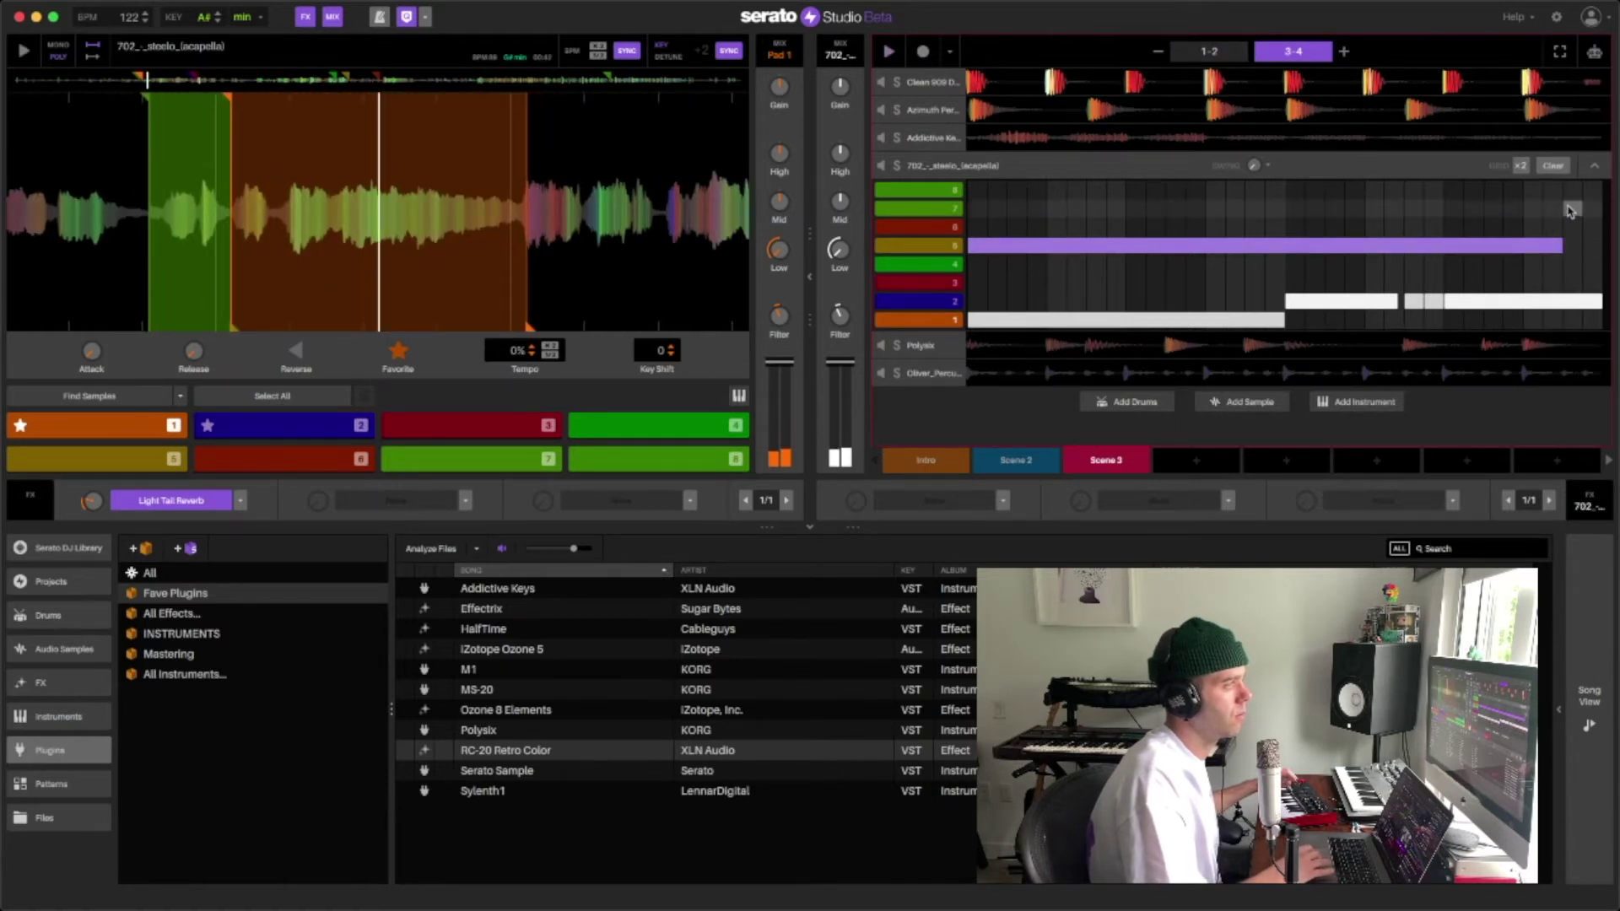
key("space")
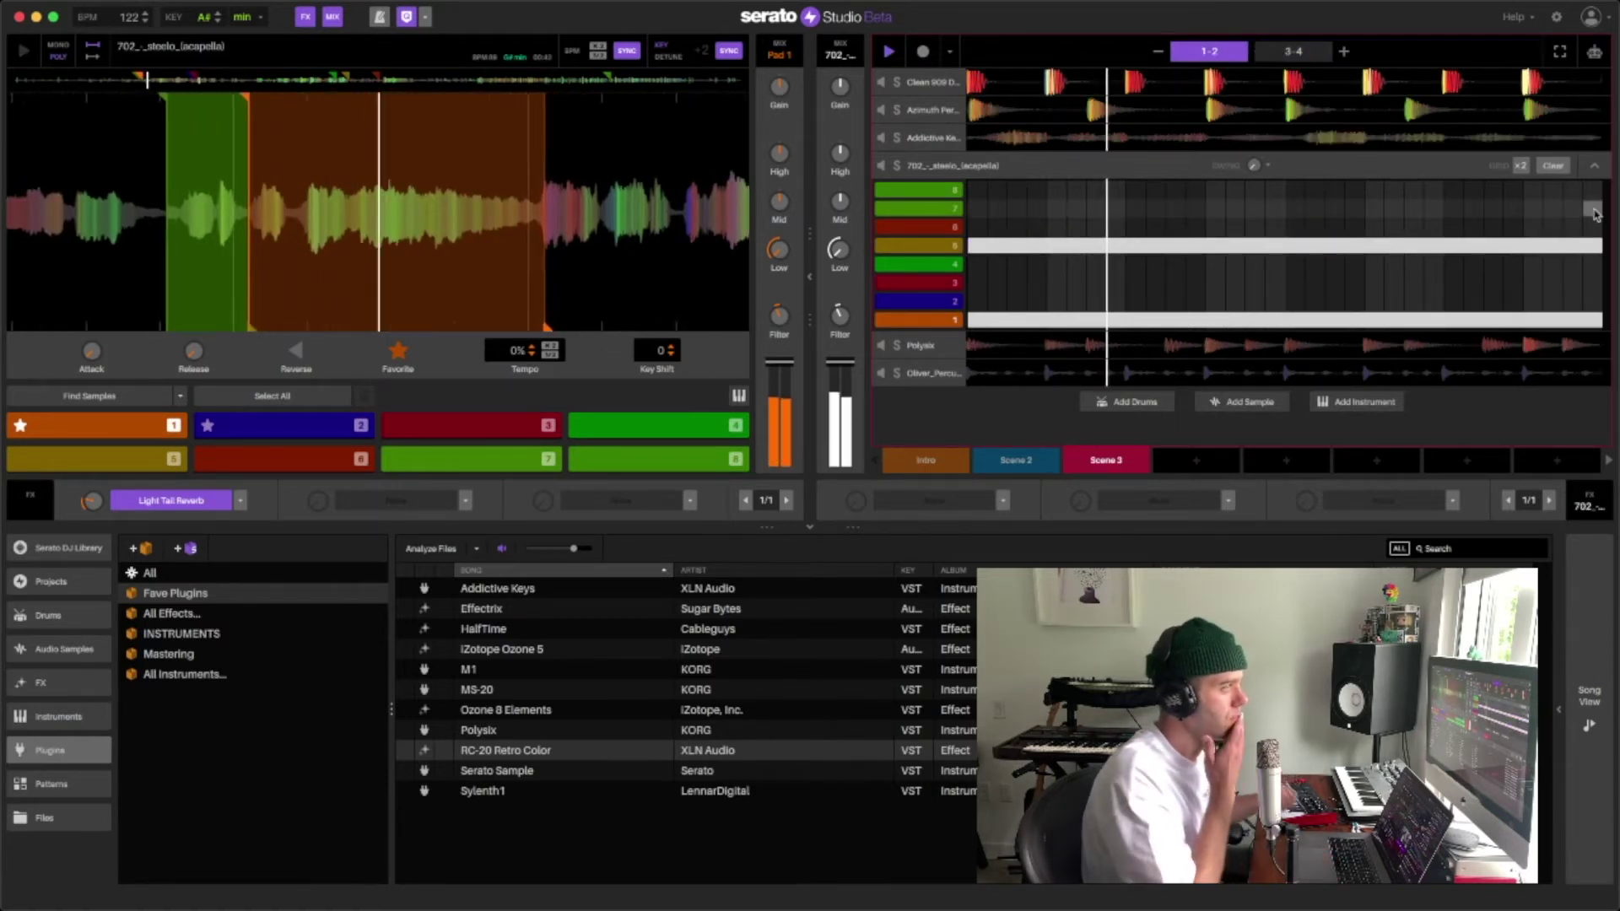
Place a two-step pad 7 note at the end of bar 2 and adjust its position.
left_click_drag(1573, 212, 1601, 214)
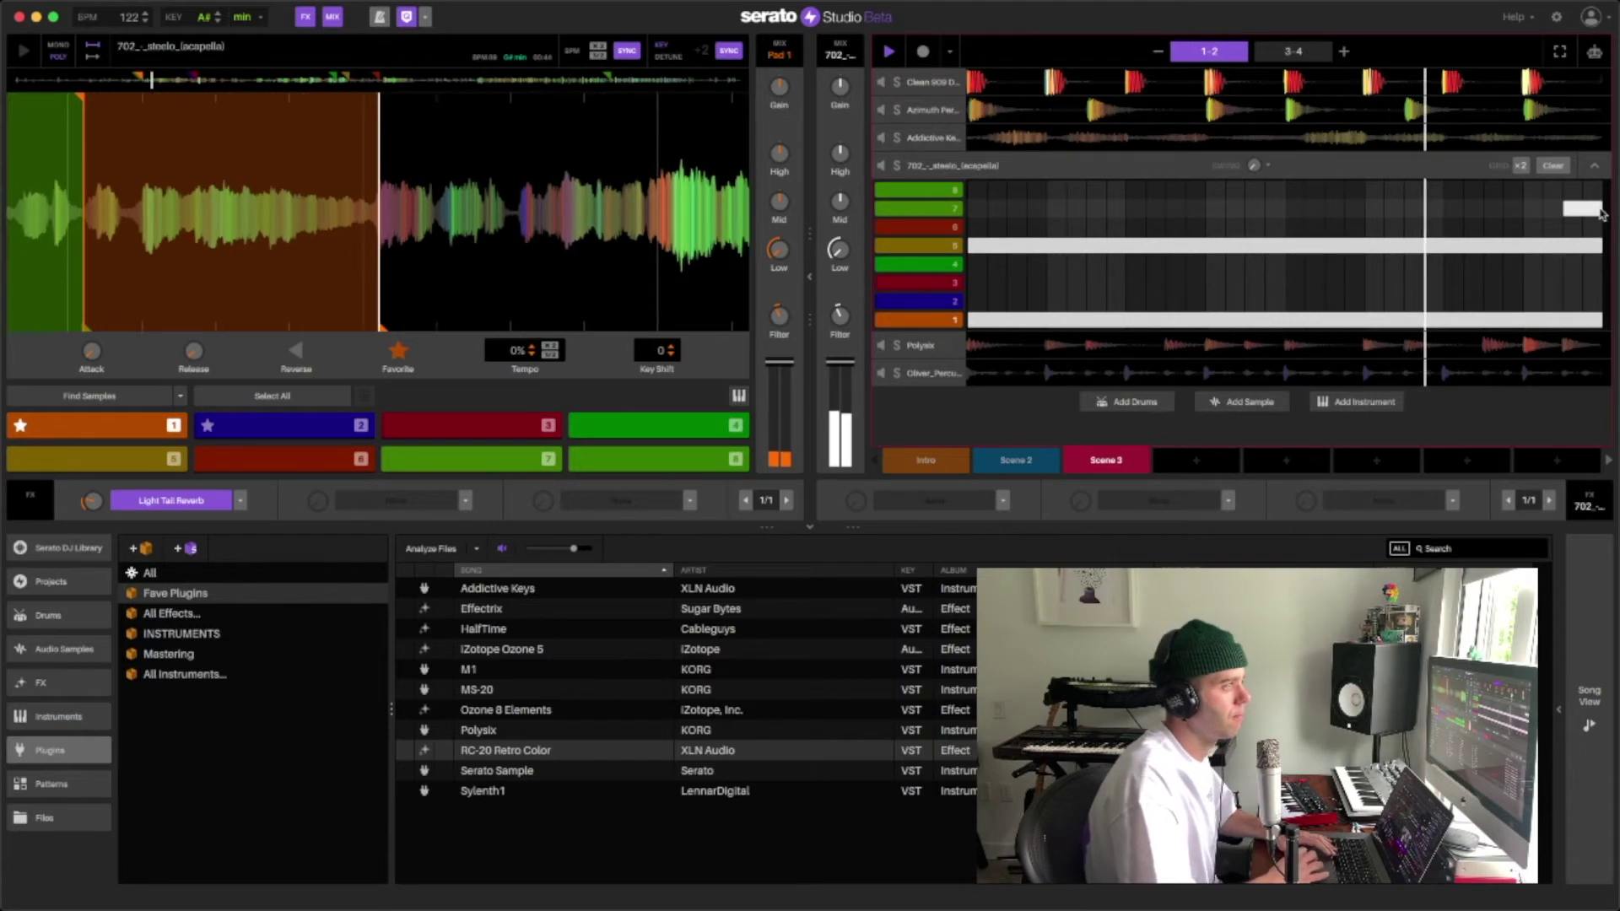
left_click(1566, 214)
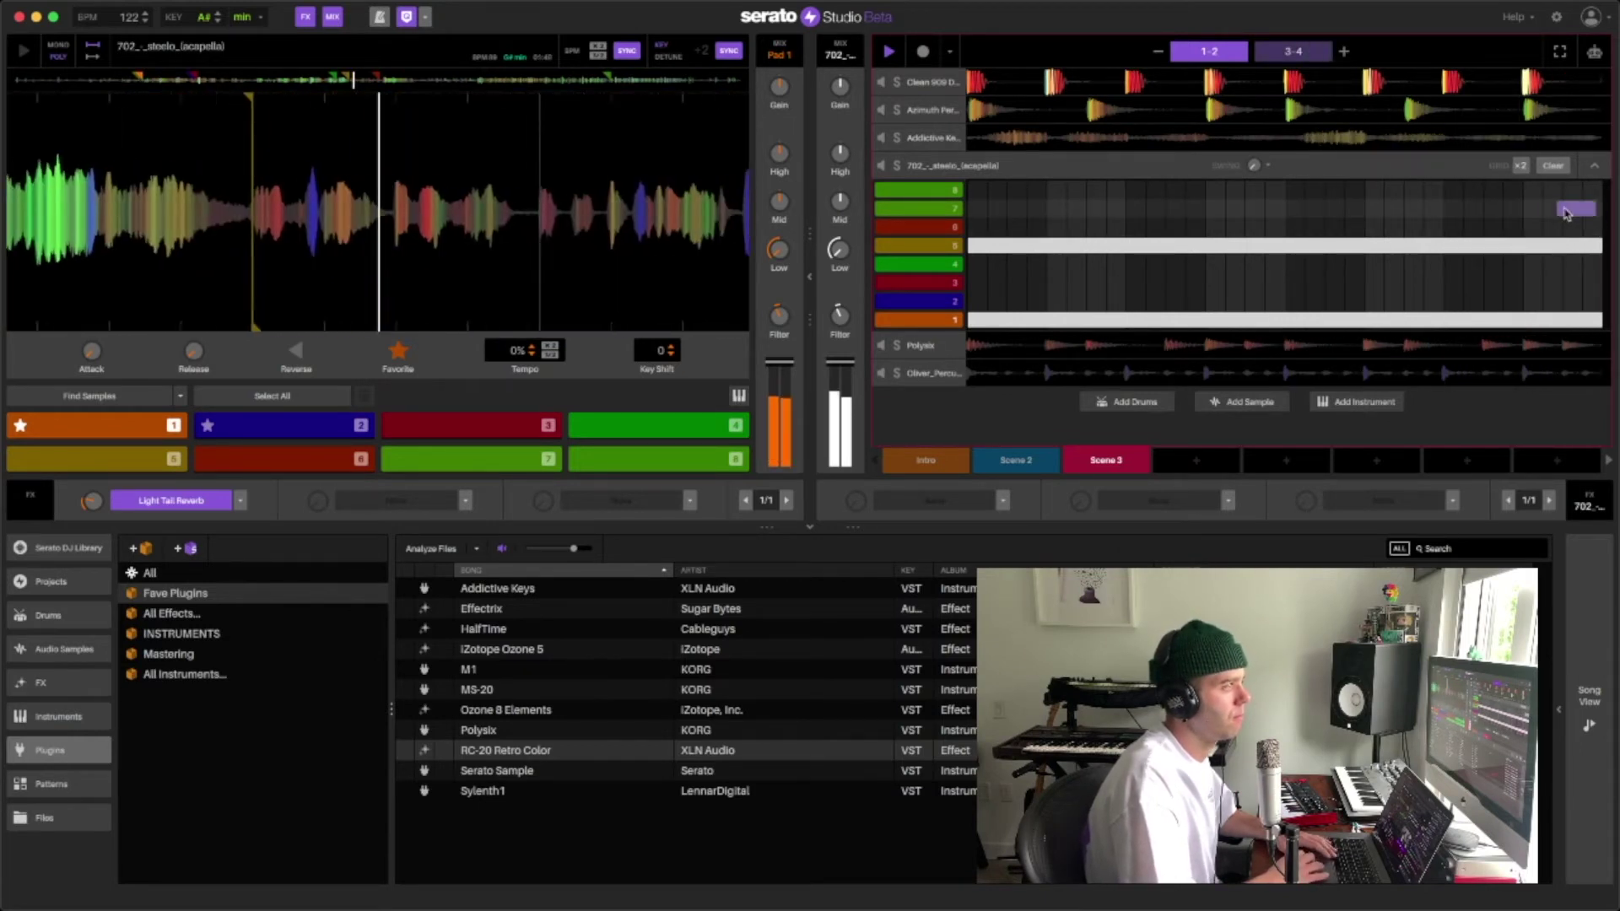
left_click_drag(1569, 213, 1601, 213)
On bars 3-4, move the pad 7 note two steps earlier and extend it to the end of bar 4.
left_click(1300, 49)
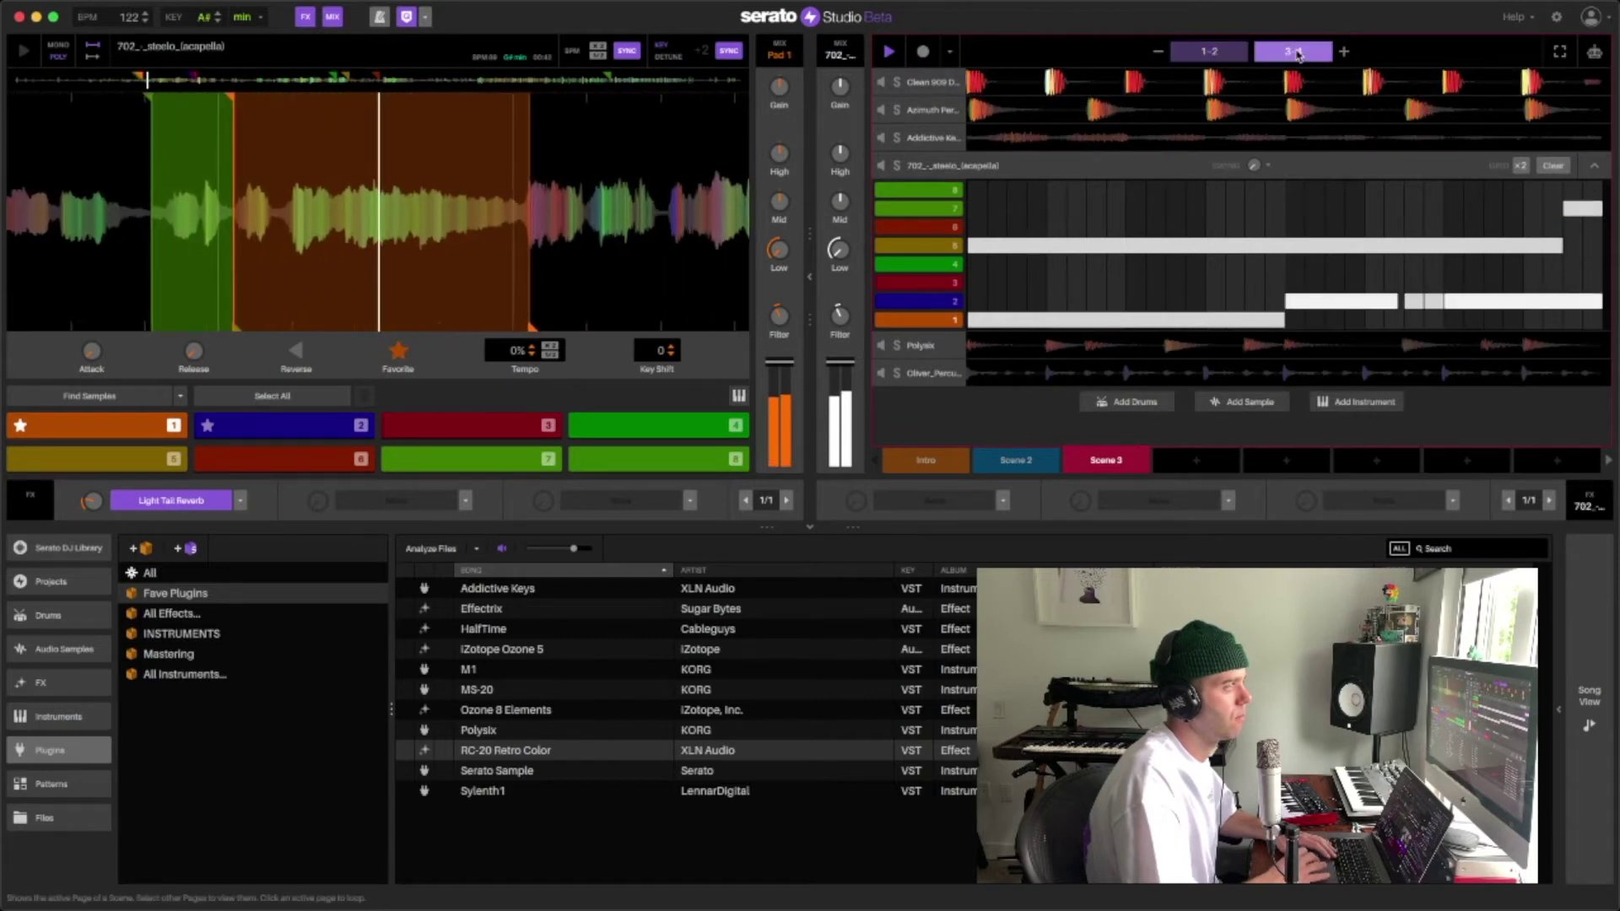
left_click(1580, 214)
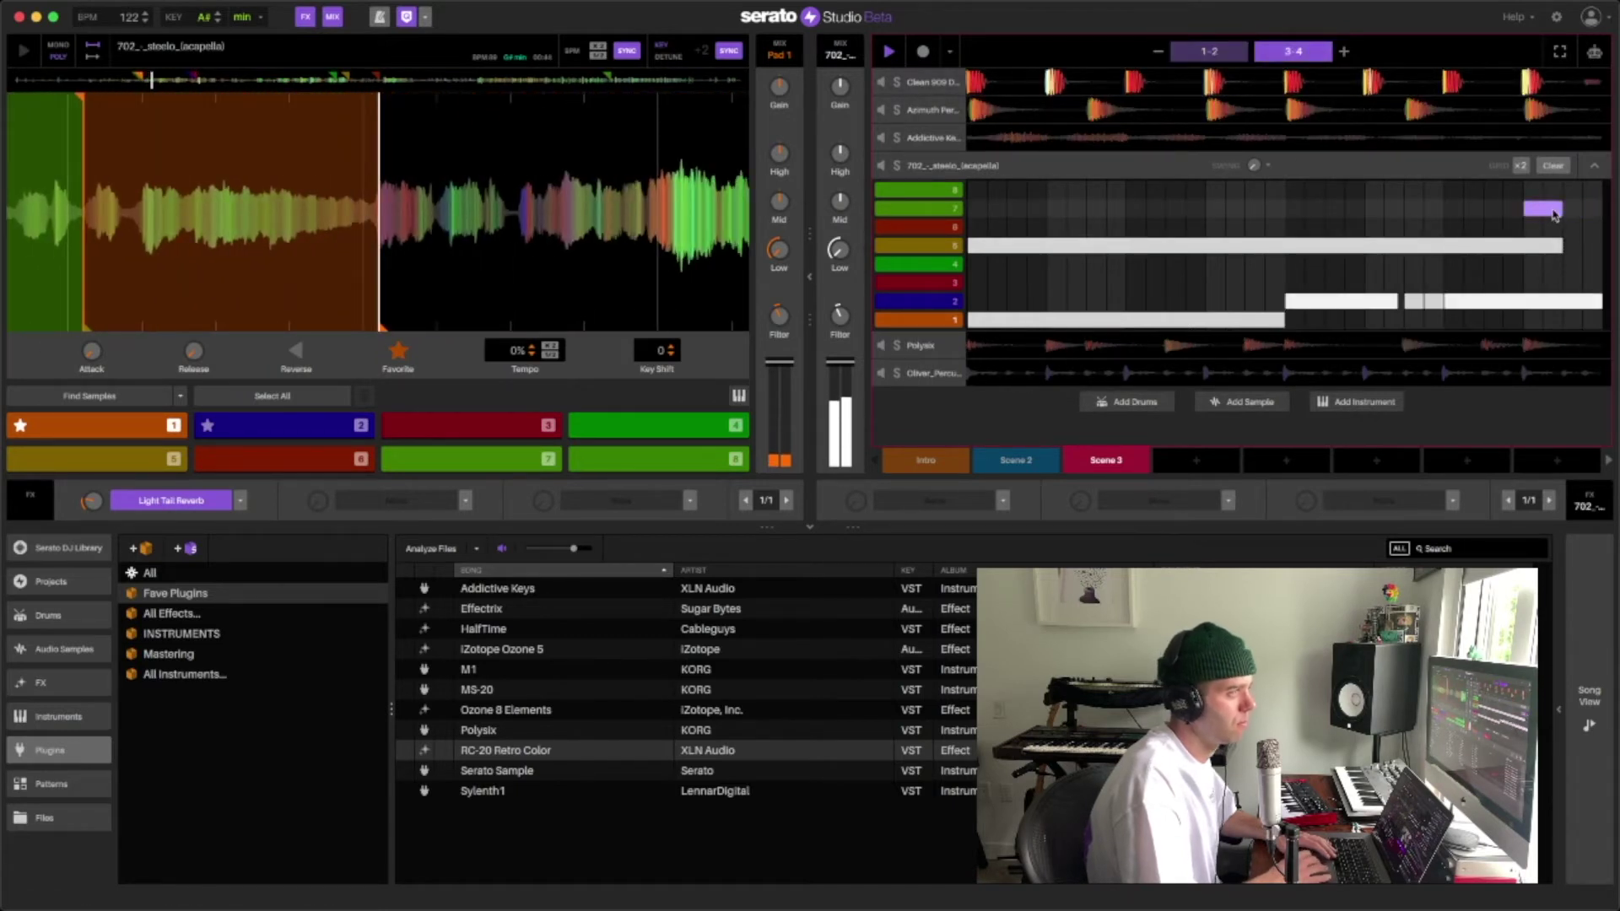
left_click_drag(1560, 214, 1599, 218)
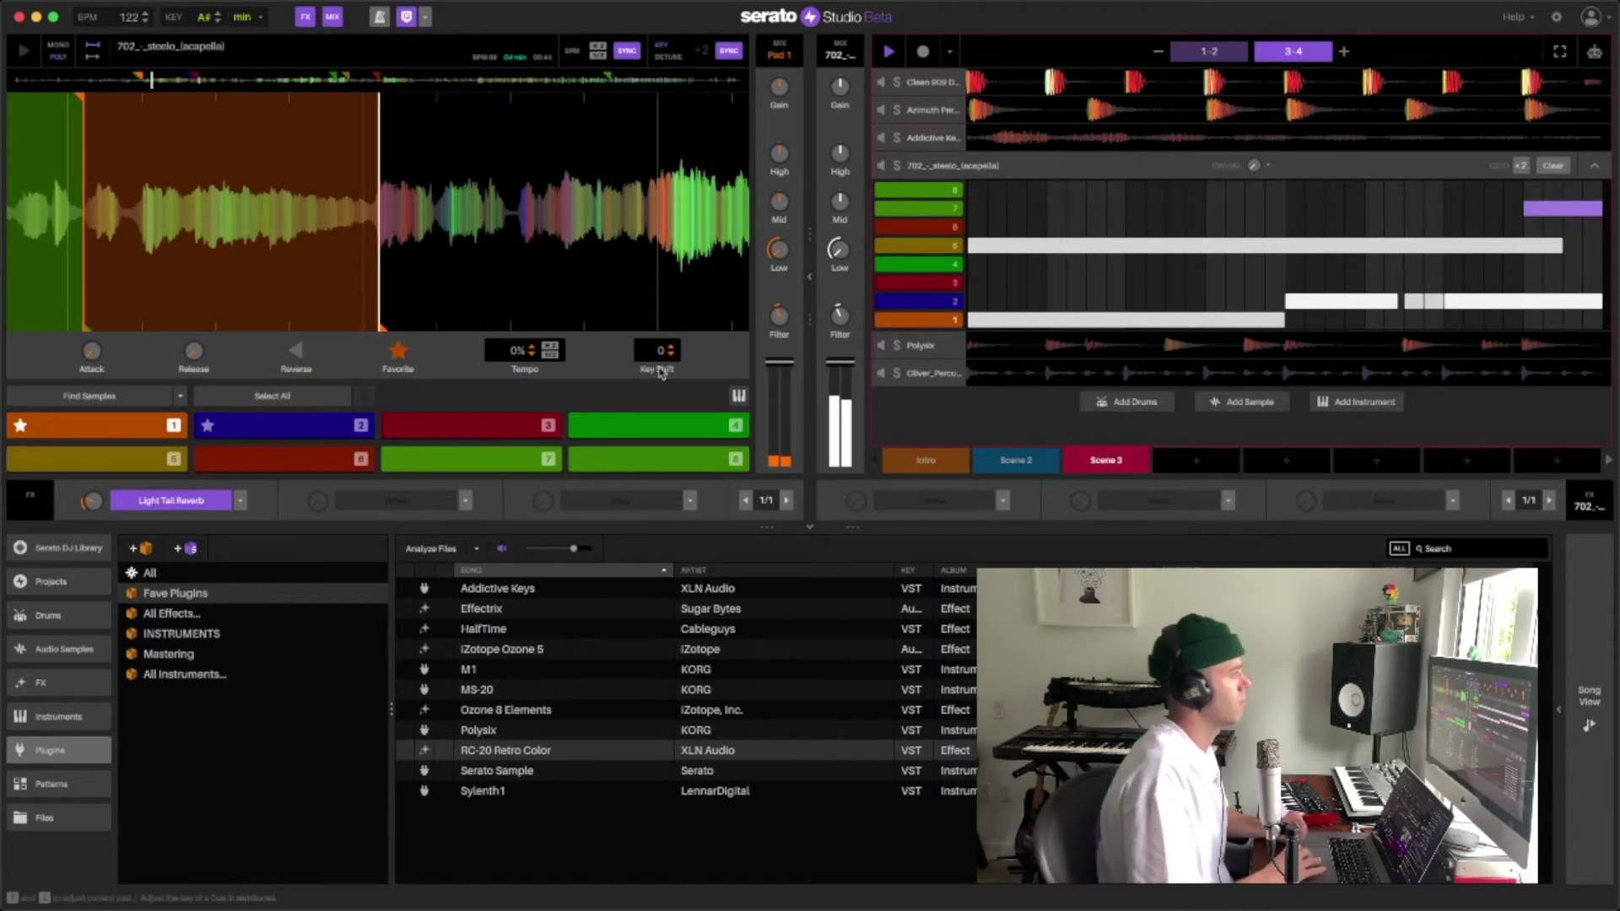
Add a Soft Sidechain effect to the 702 acapella track and audition it in Scene 3.
key("space")
left_click(1002, 501)
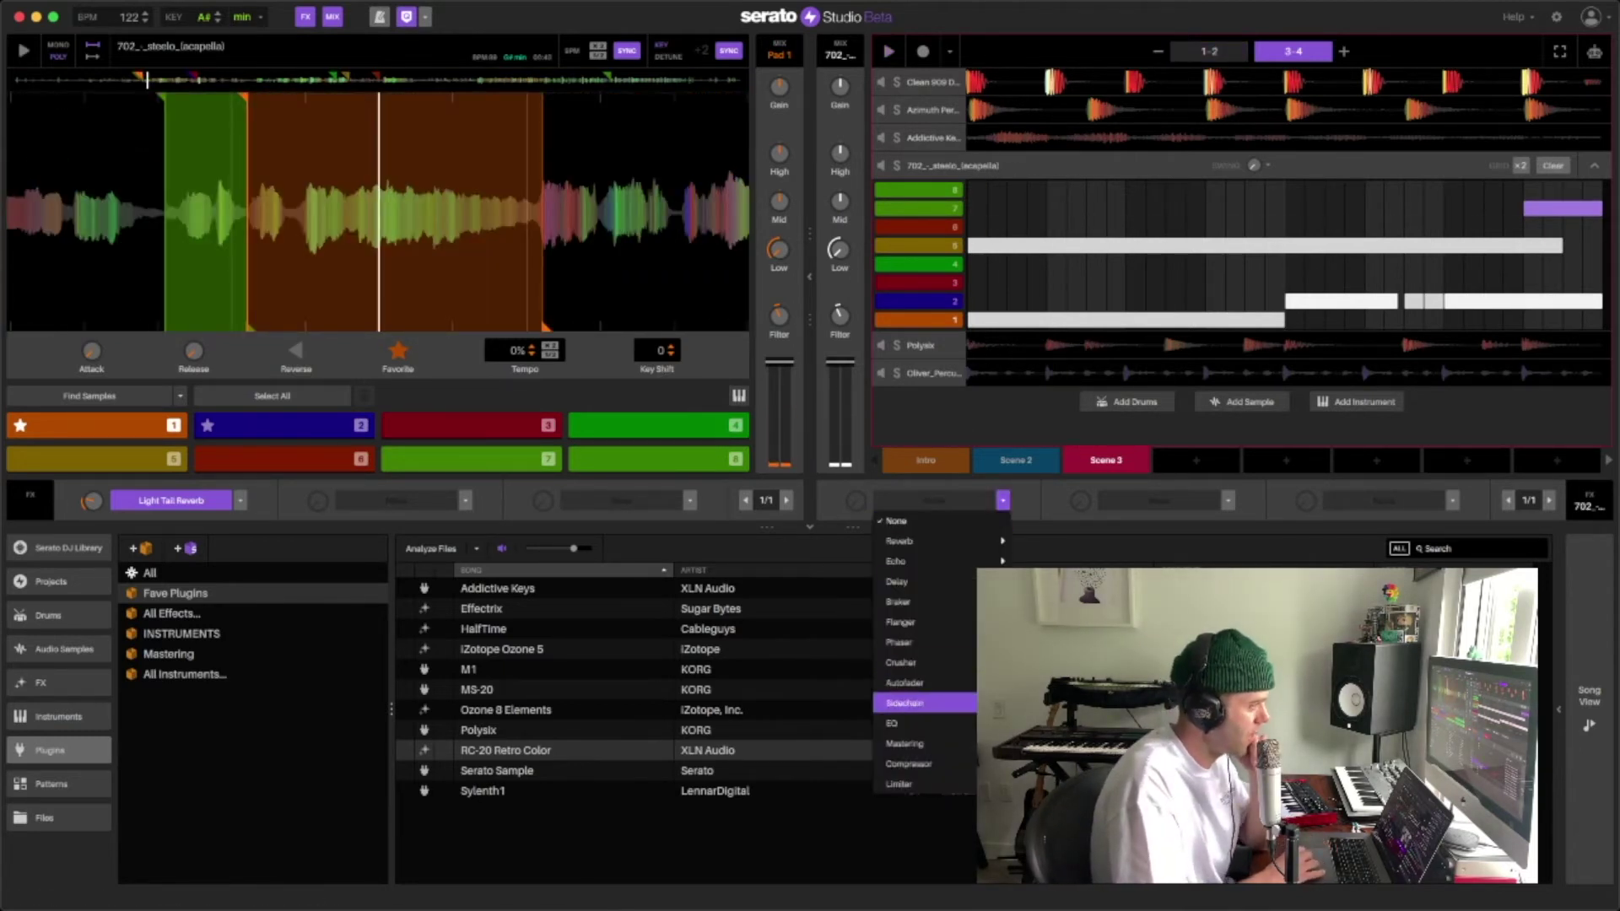
left_click(919, 703)
key("space")
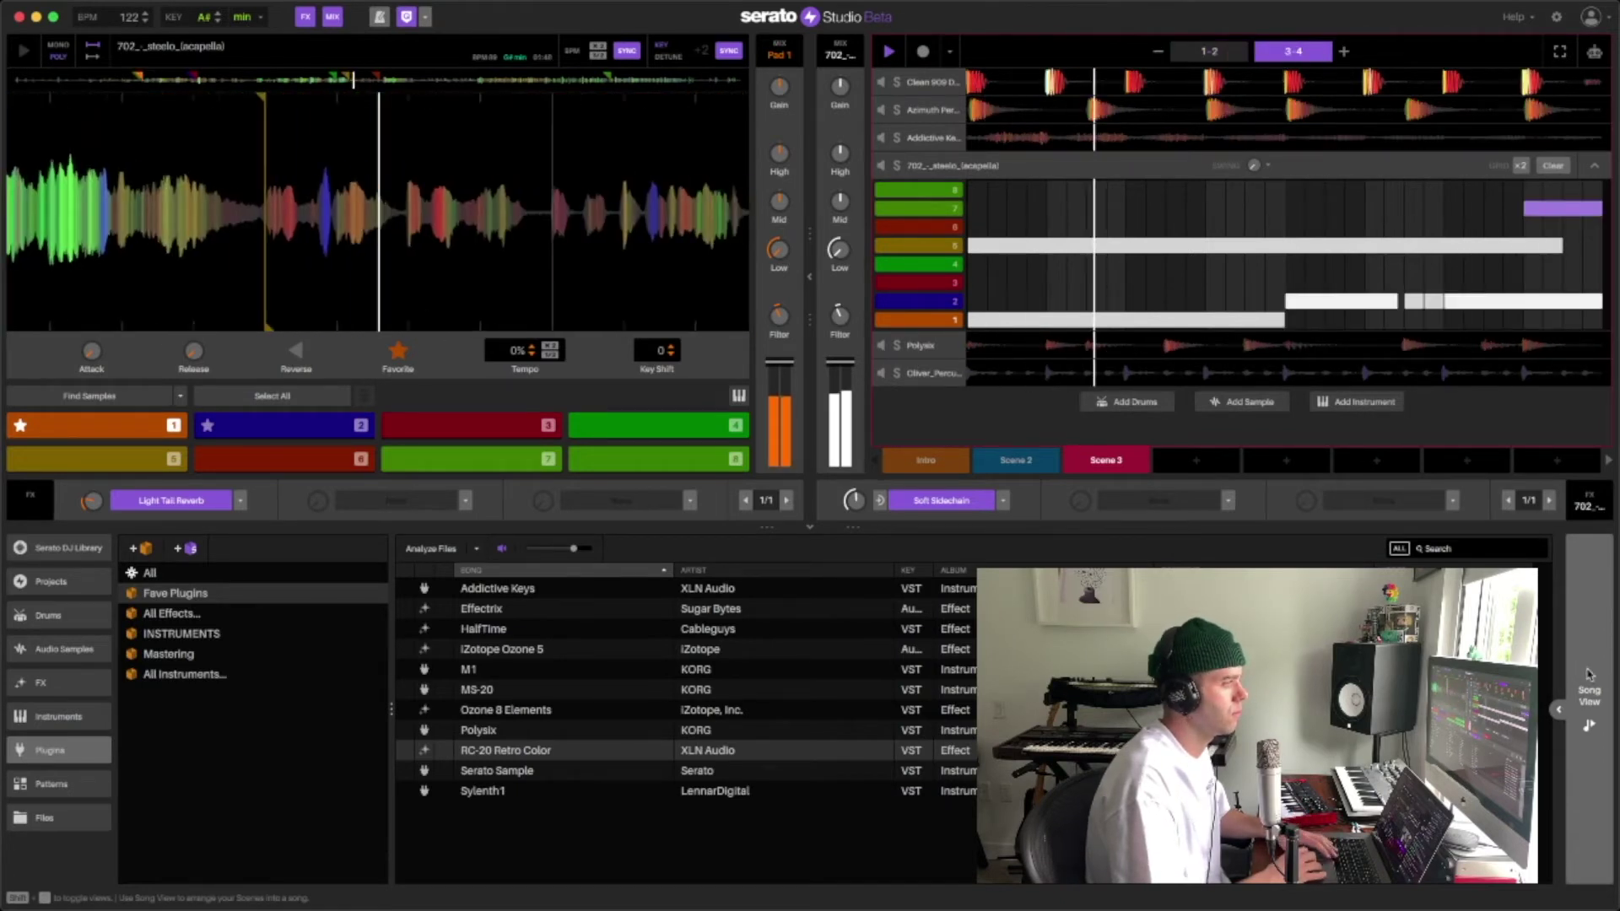
Show the song arrangement timeline and copy Scene 2 into a new scene.
left_click(893, 453)
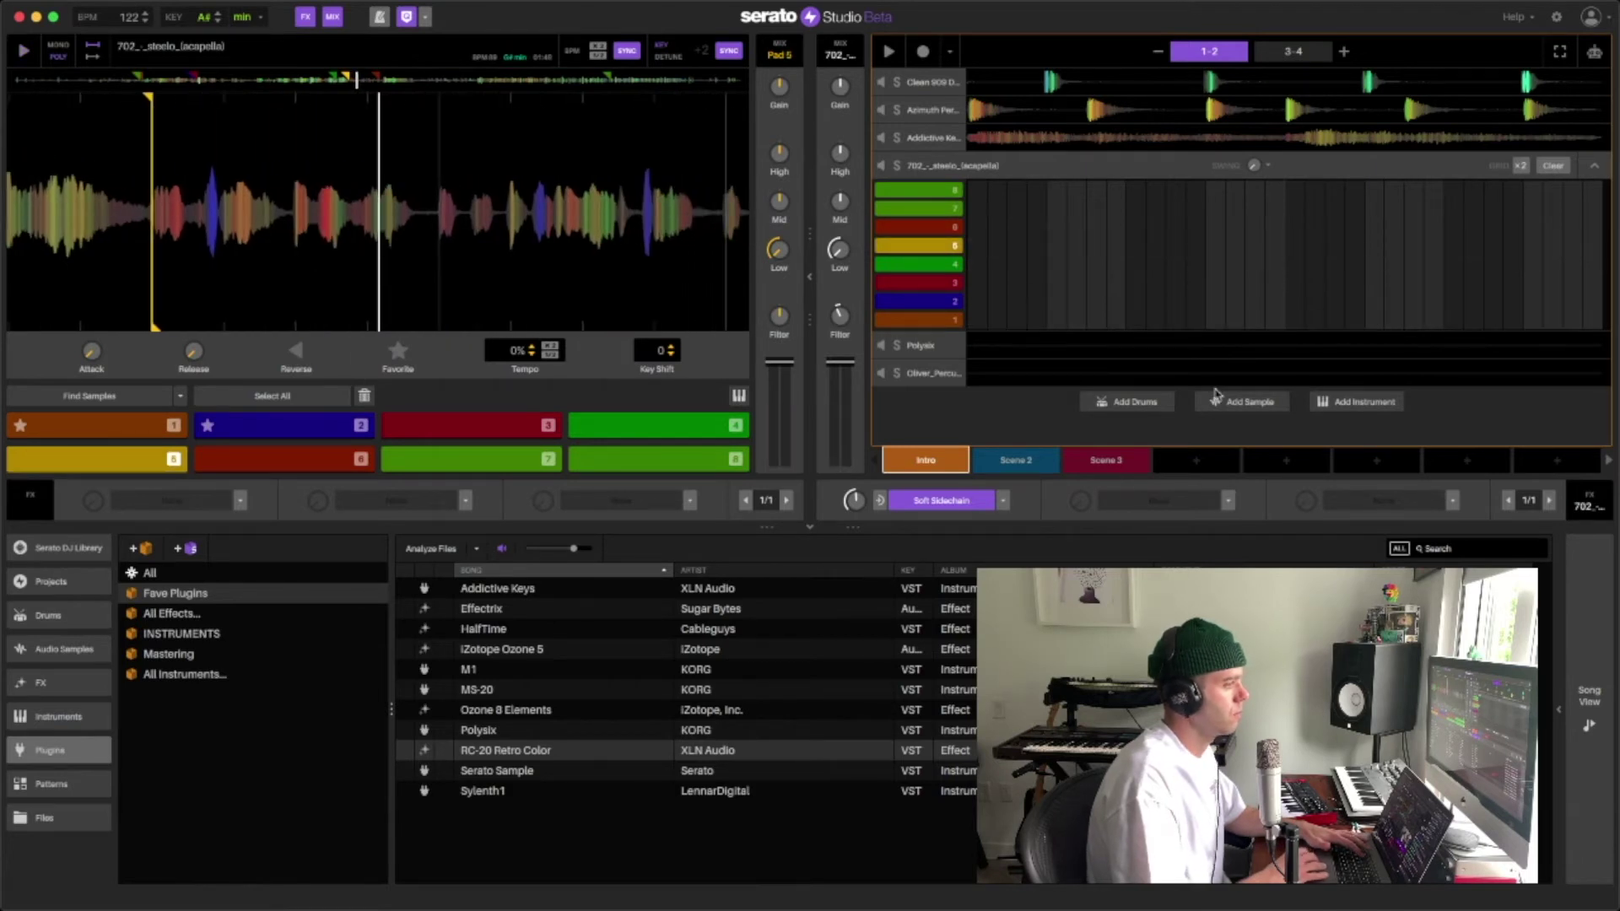
left_click(1588, 700)
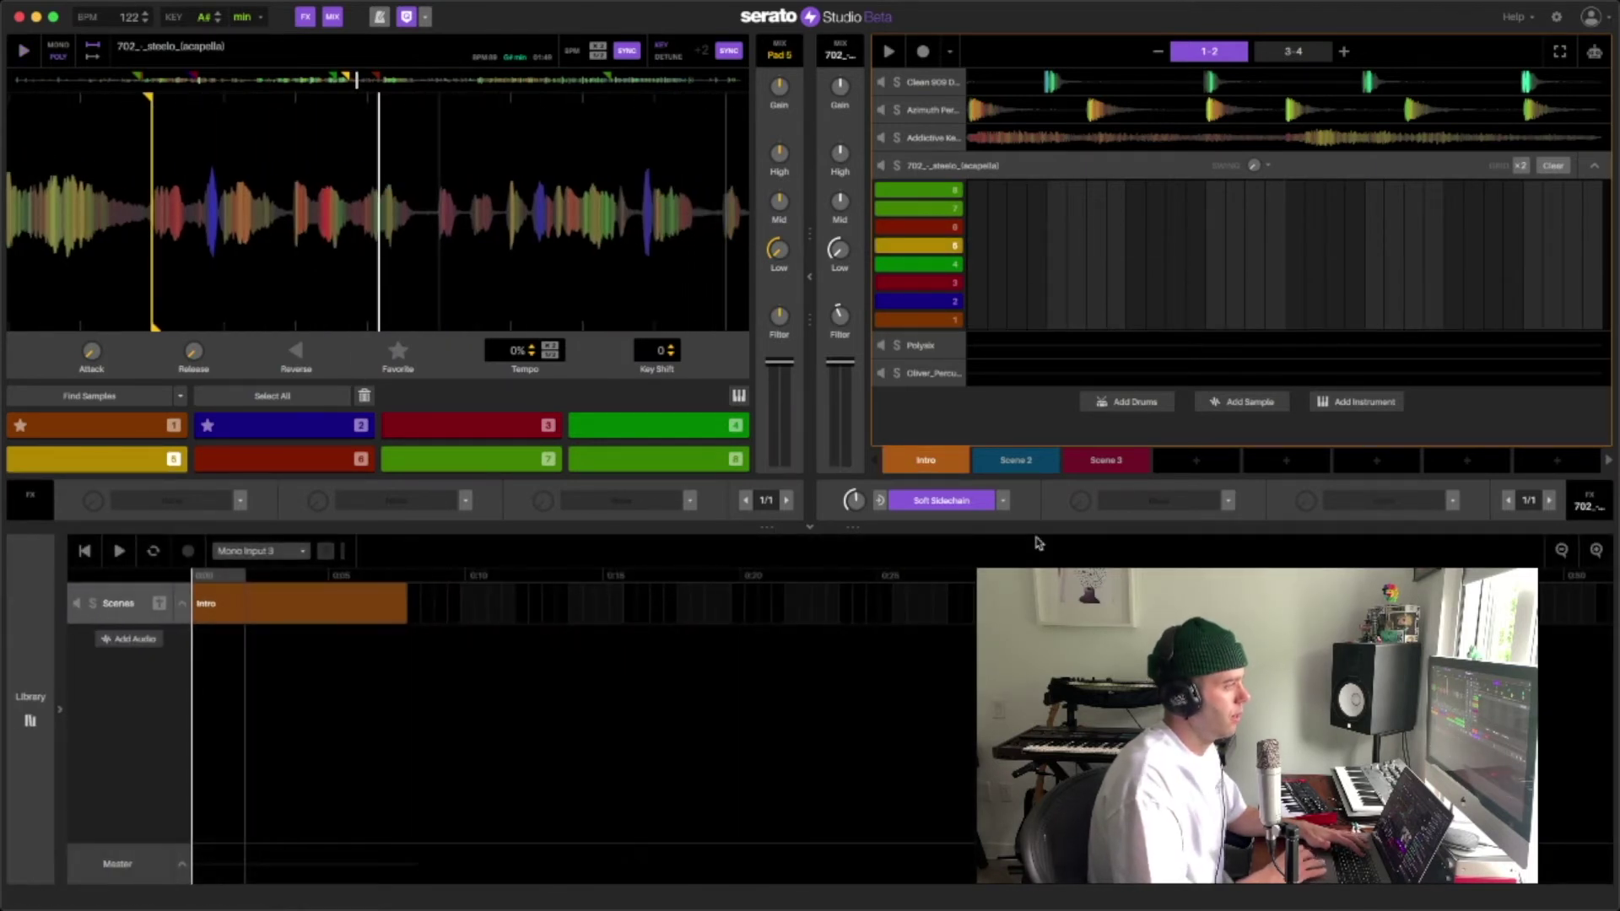
left_click_drag(1016, 463, 980, 455)
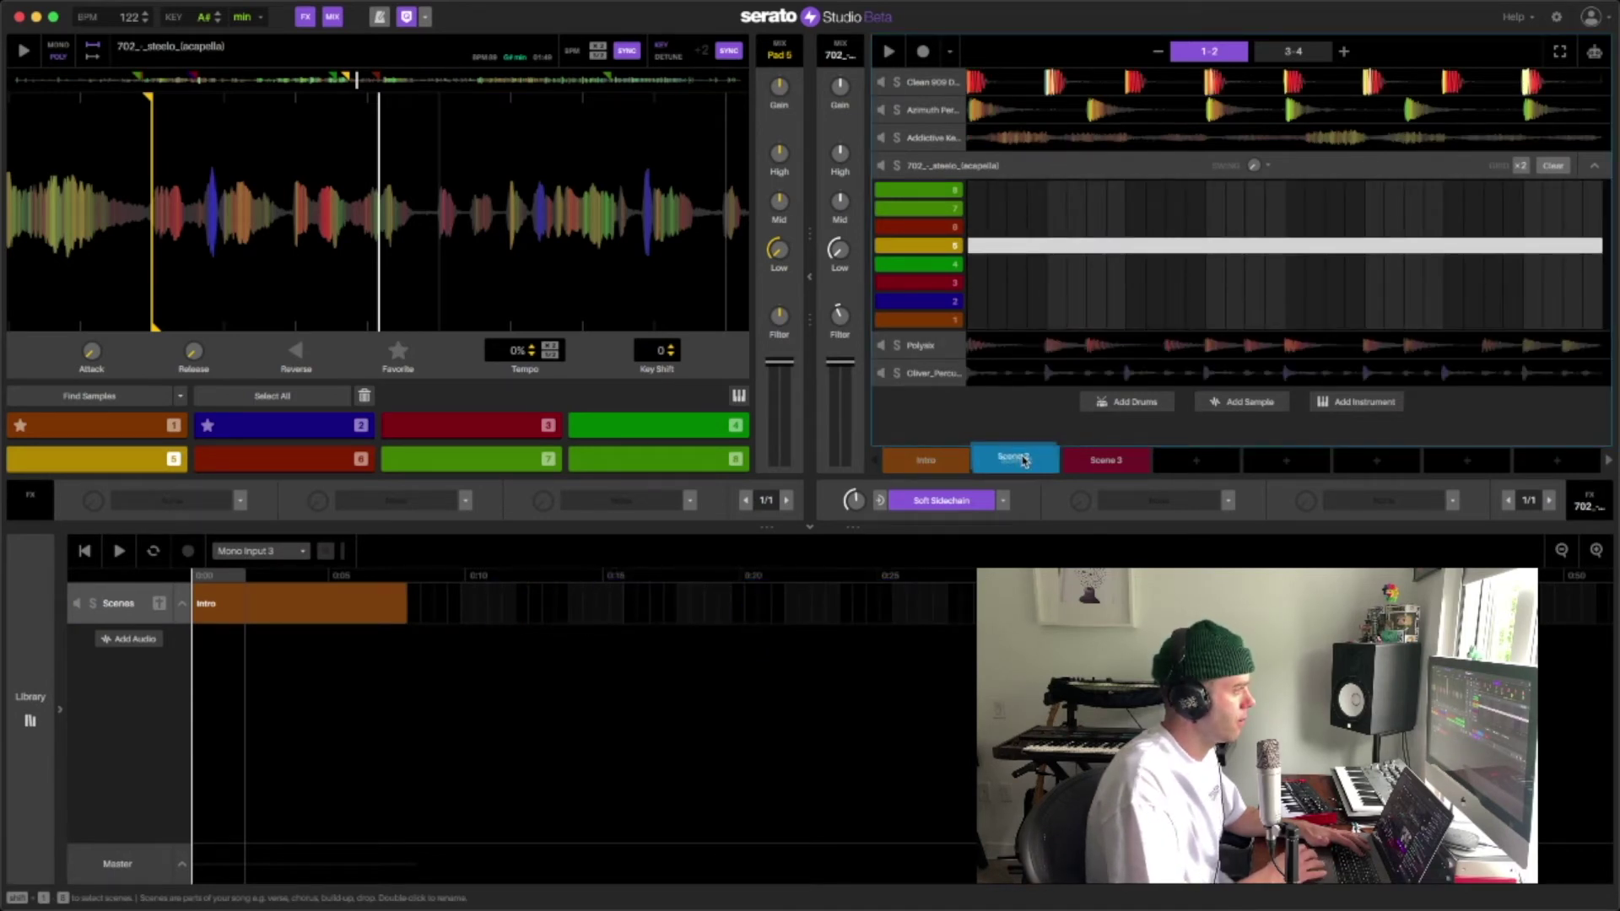
key("space")
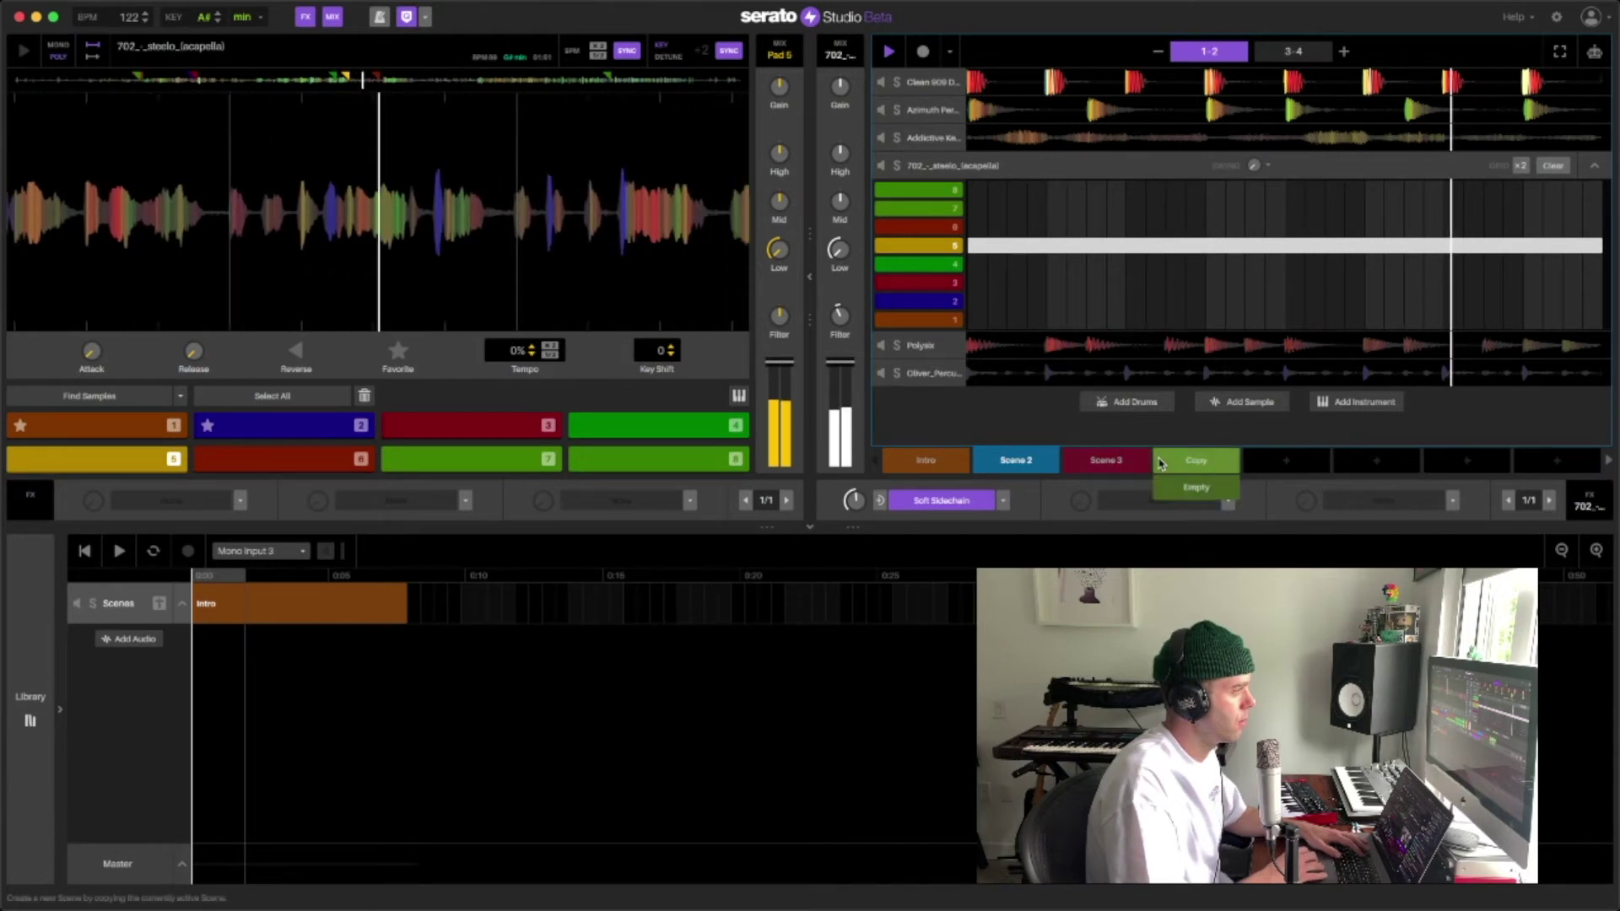
left_click(1191, 461)
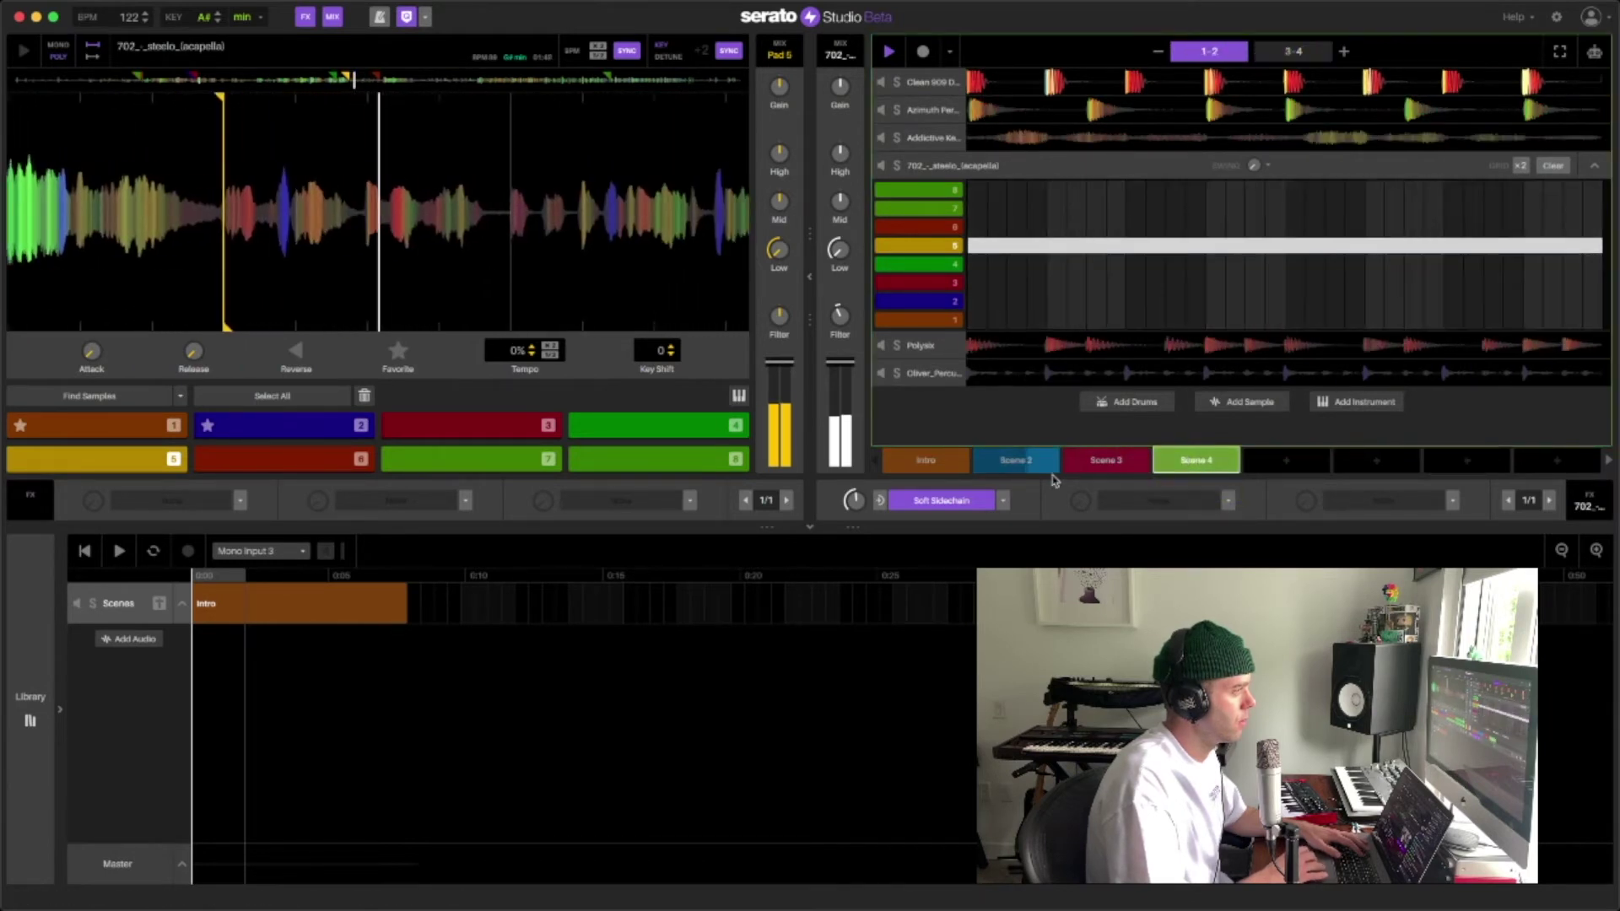
Clear the Oliver tambourine percussion loop's sequence from Scene 2.
left_click(1373, 372)
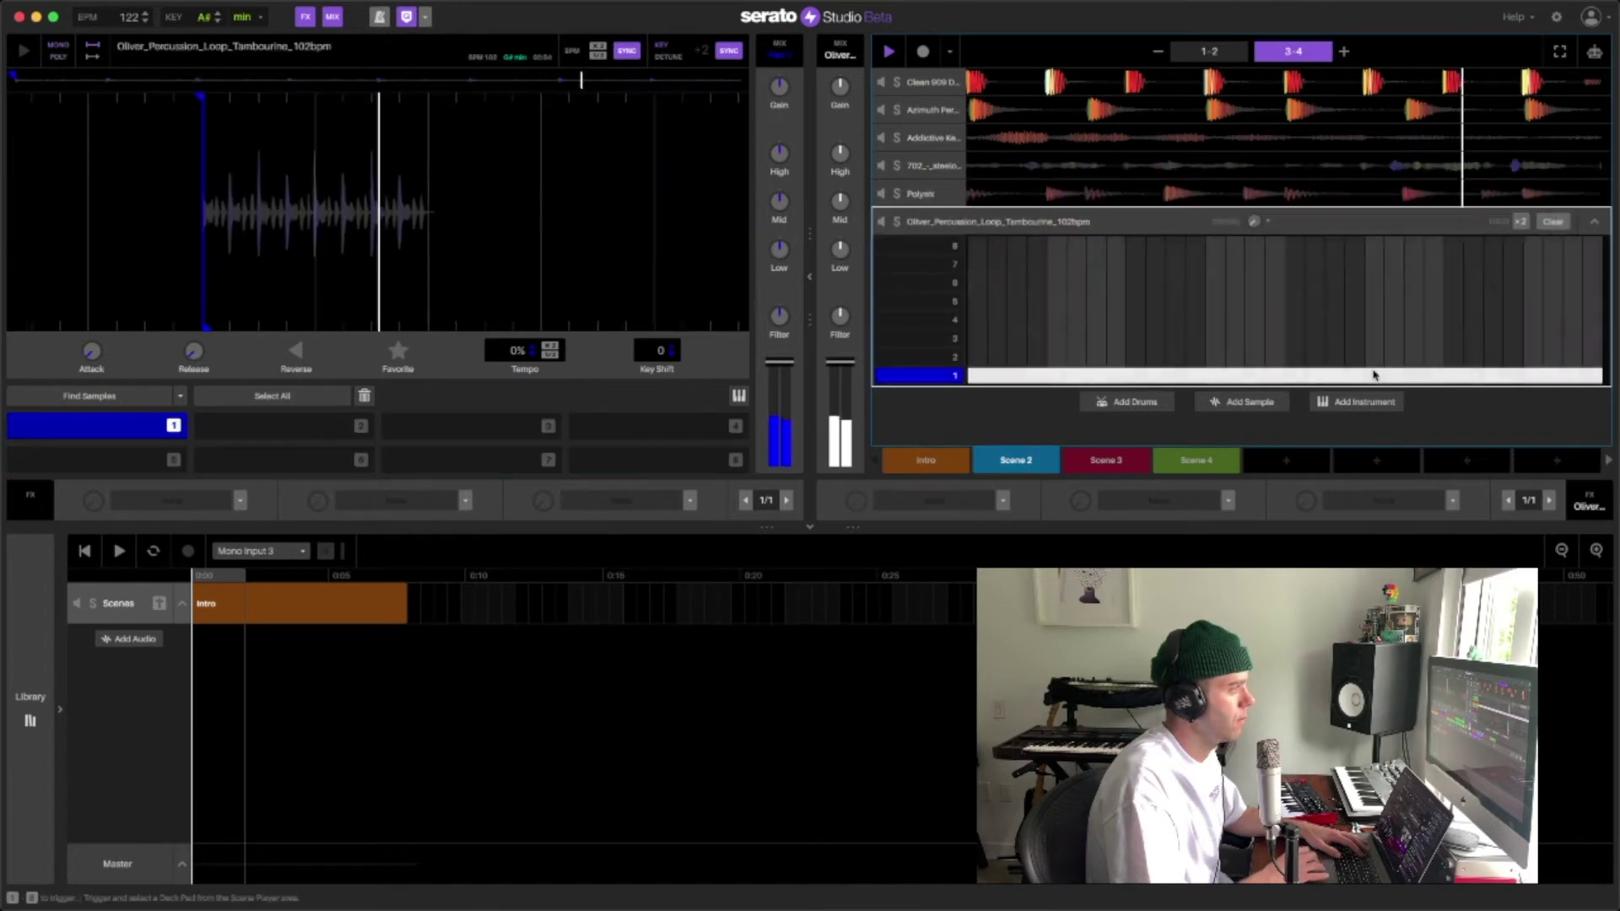
left_click(1553, 221)
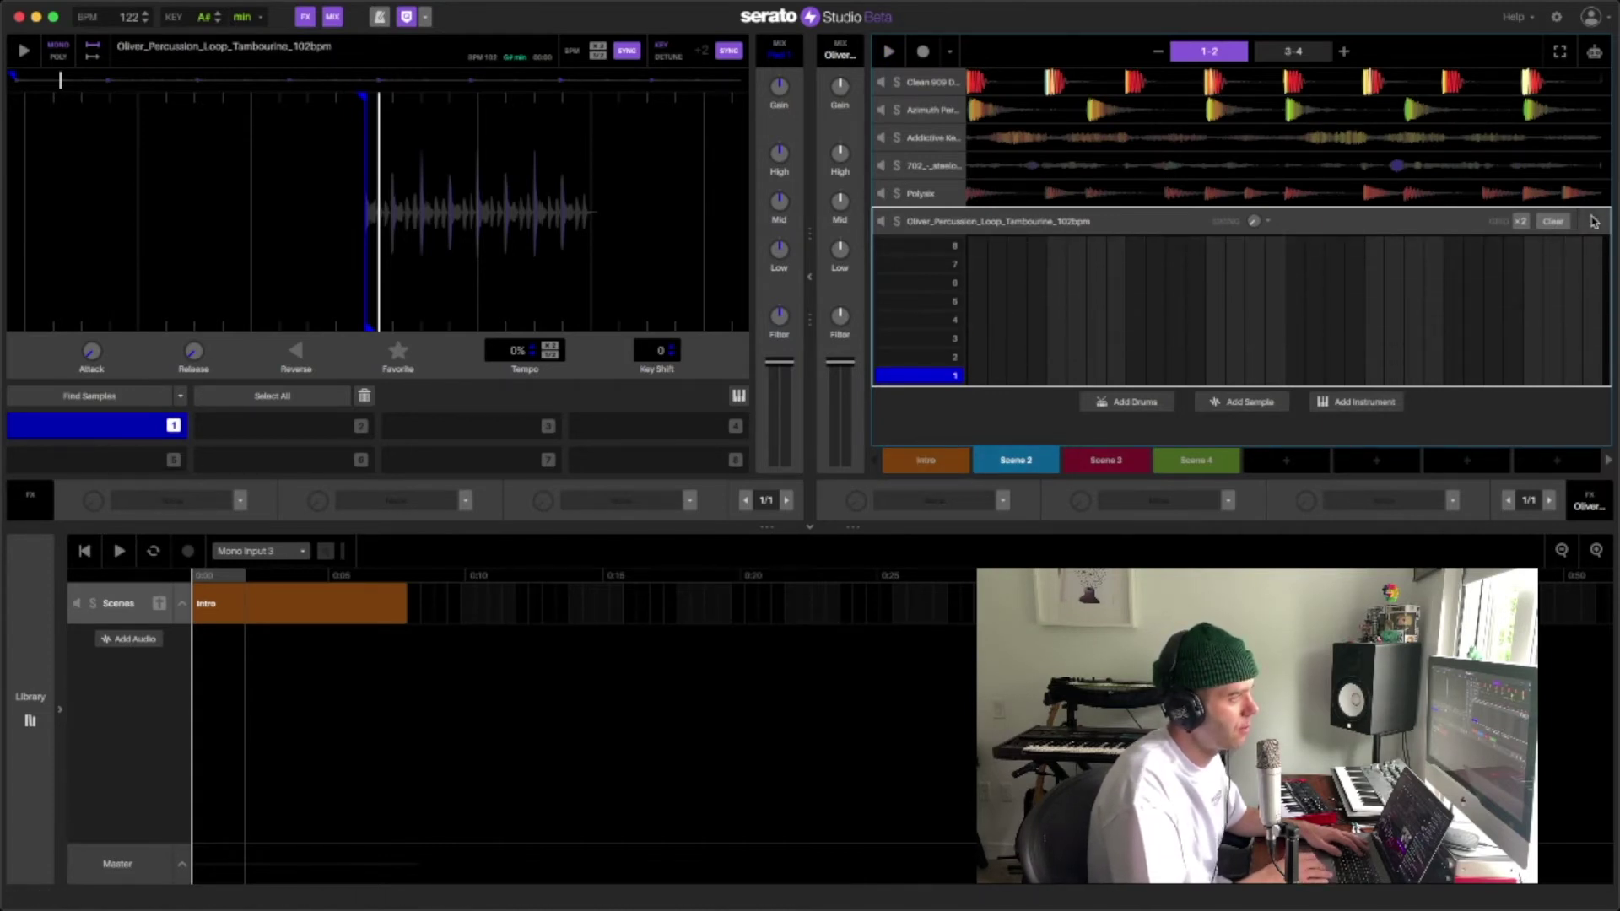
left_click(986, 456)
Clear the Addictive Keys chord notes from the Intro scene.
left_click(938, 463)
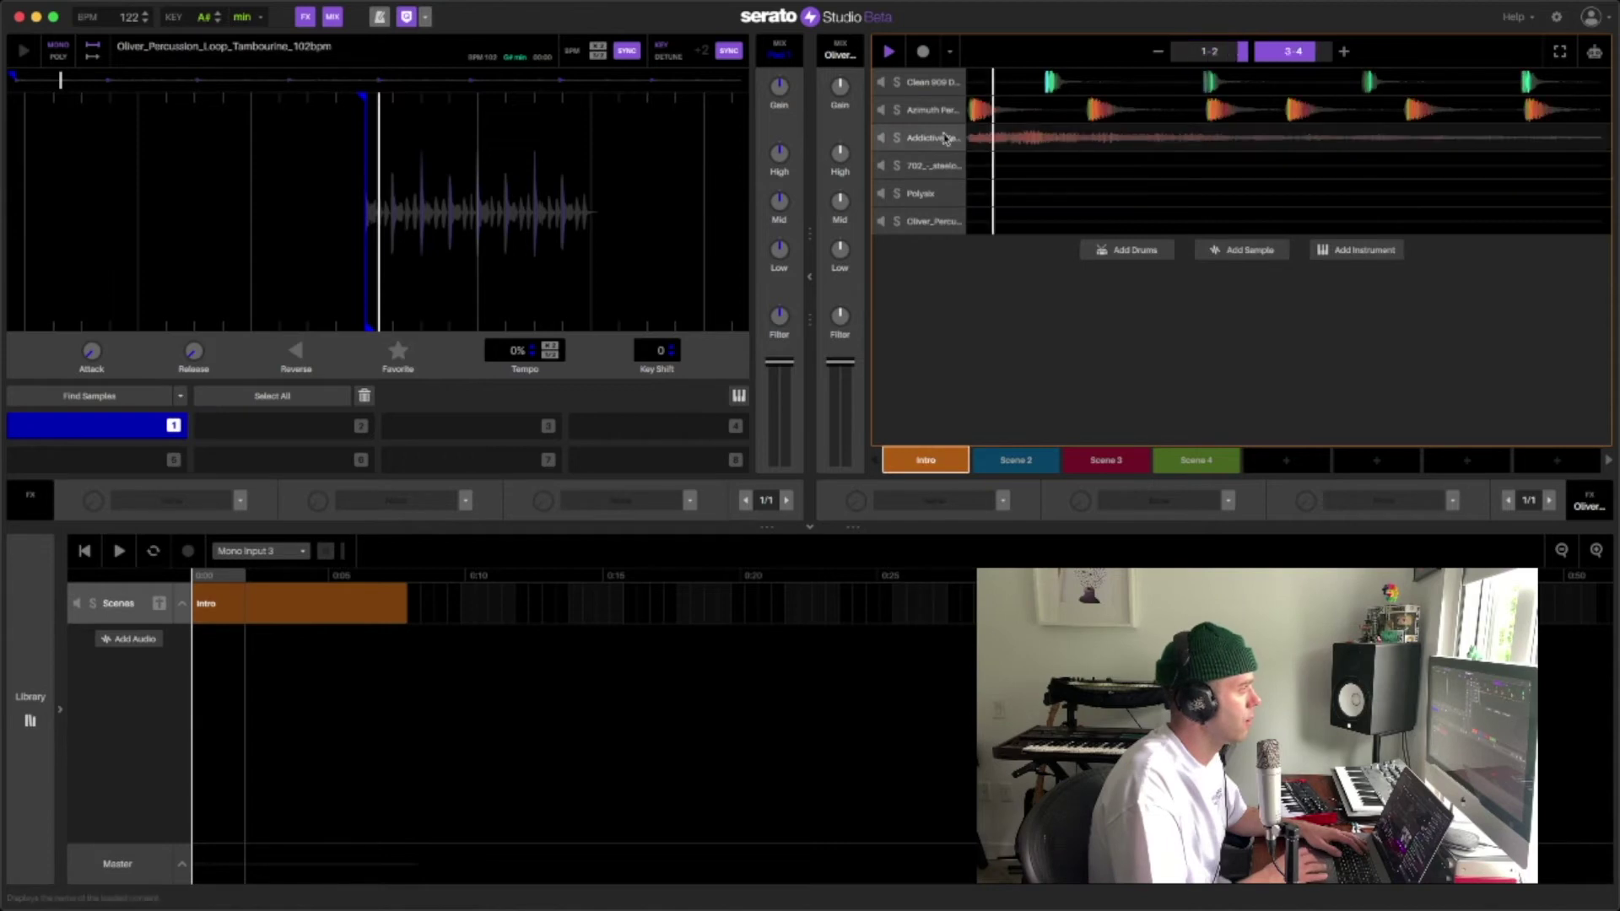
left_click(935, 146)
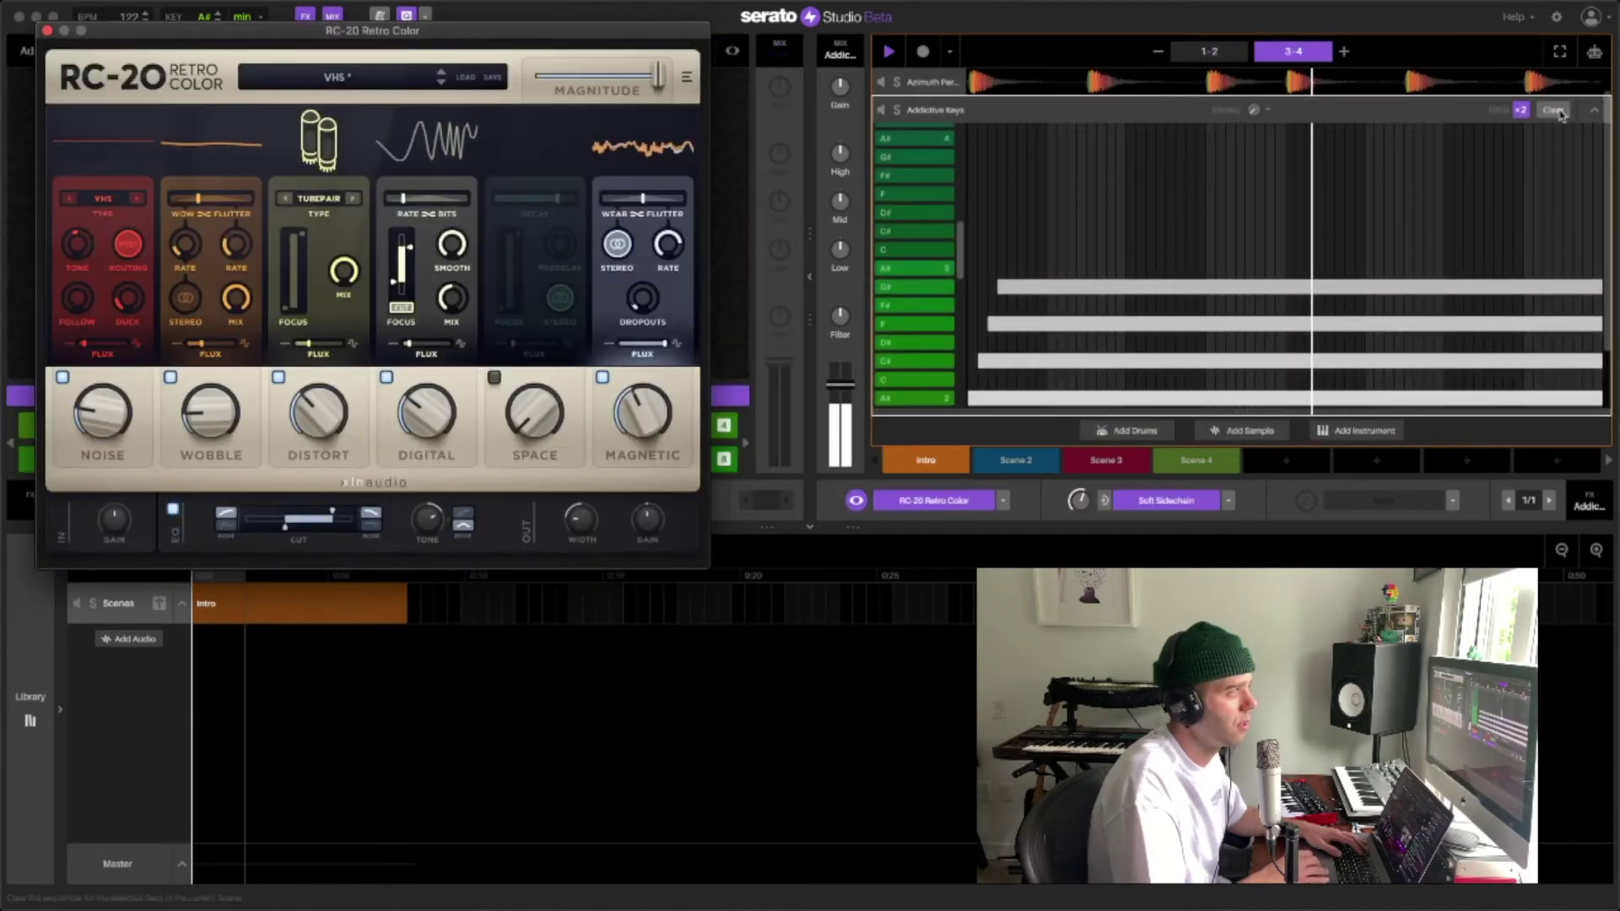
left_click(1559, 112)
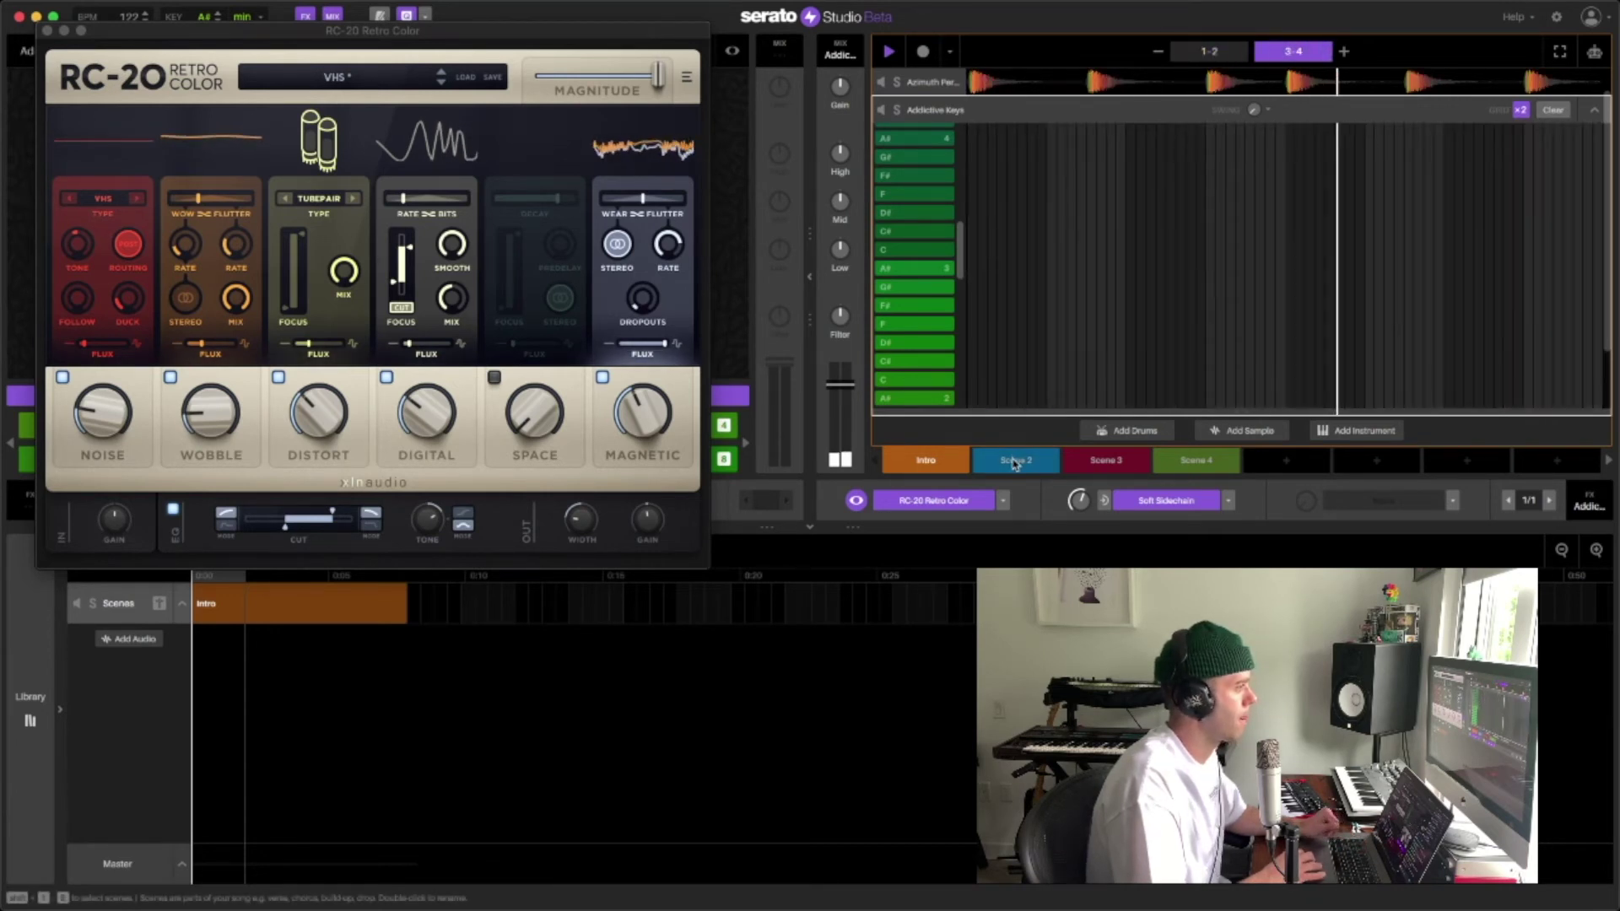
Move Scene 3 two slots beyond Scene 4 and create a copy of Scene 2 in the freed slot beside it.
left_click(1015, 462)
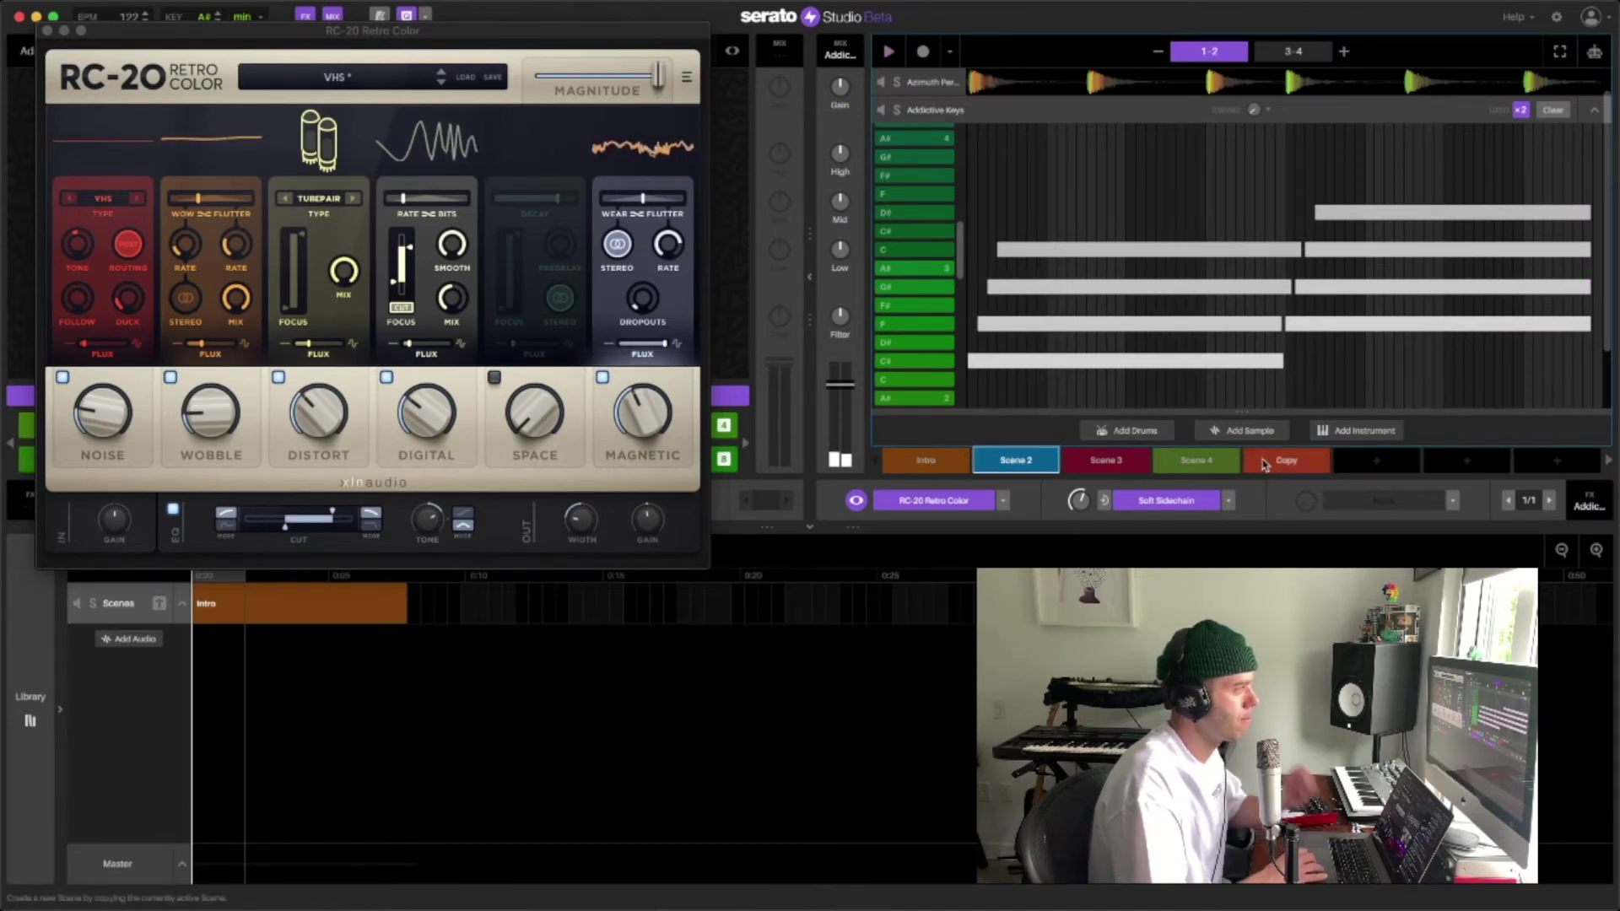
left_click_drag(1106, 460, 1359, 474)
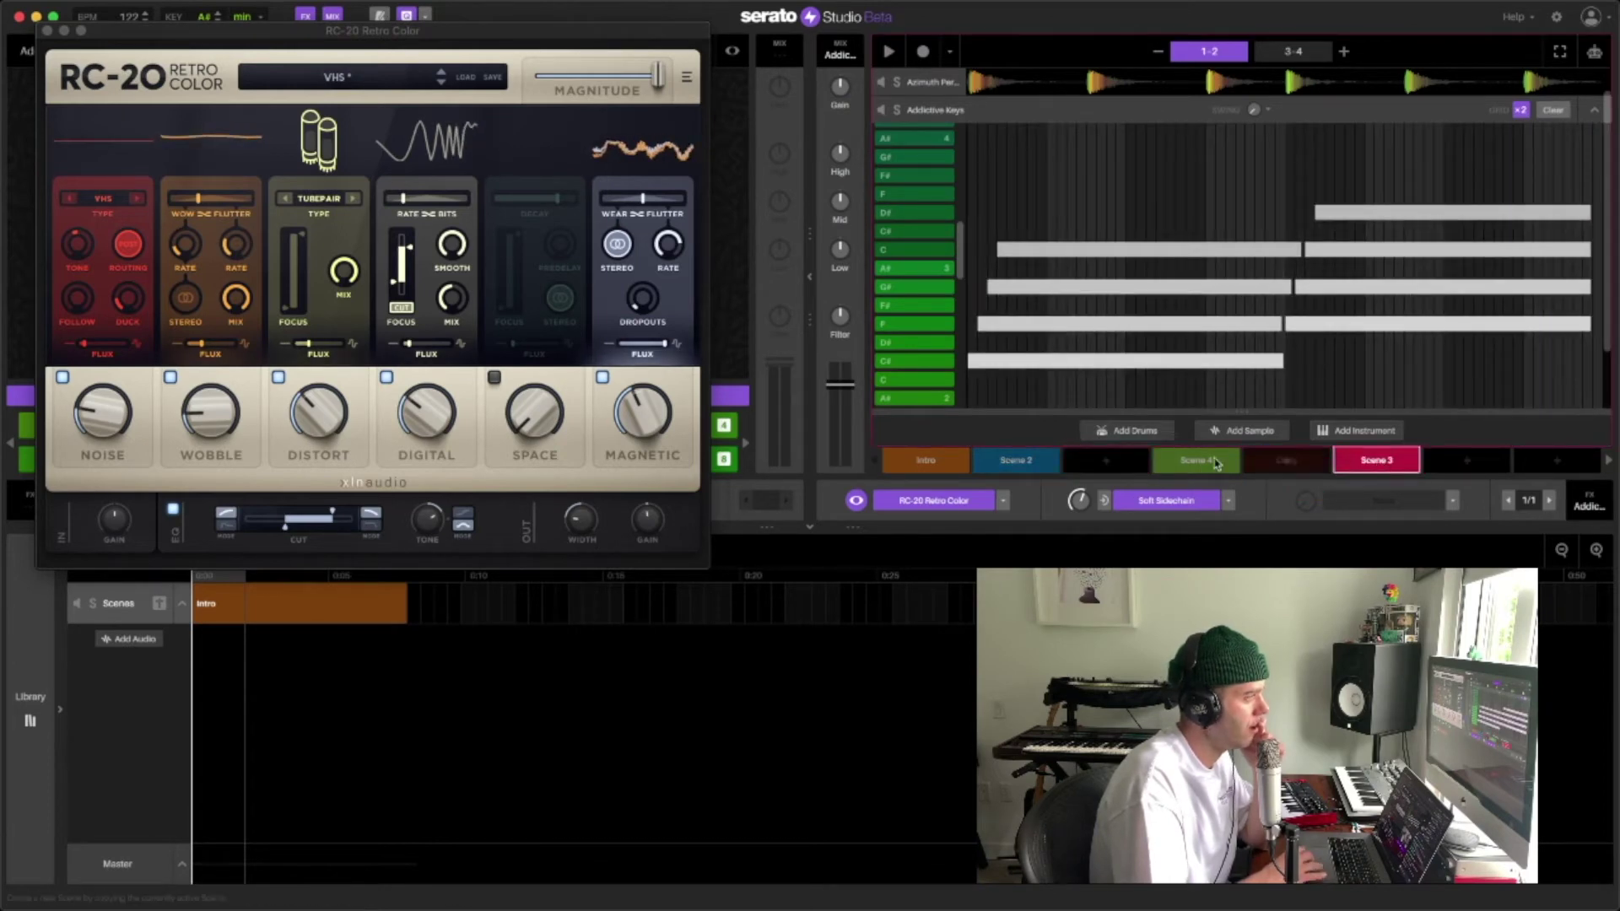
left_click(1026, 463)
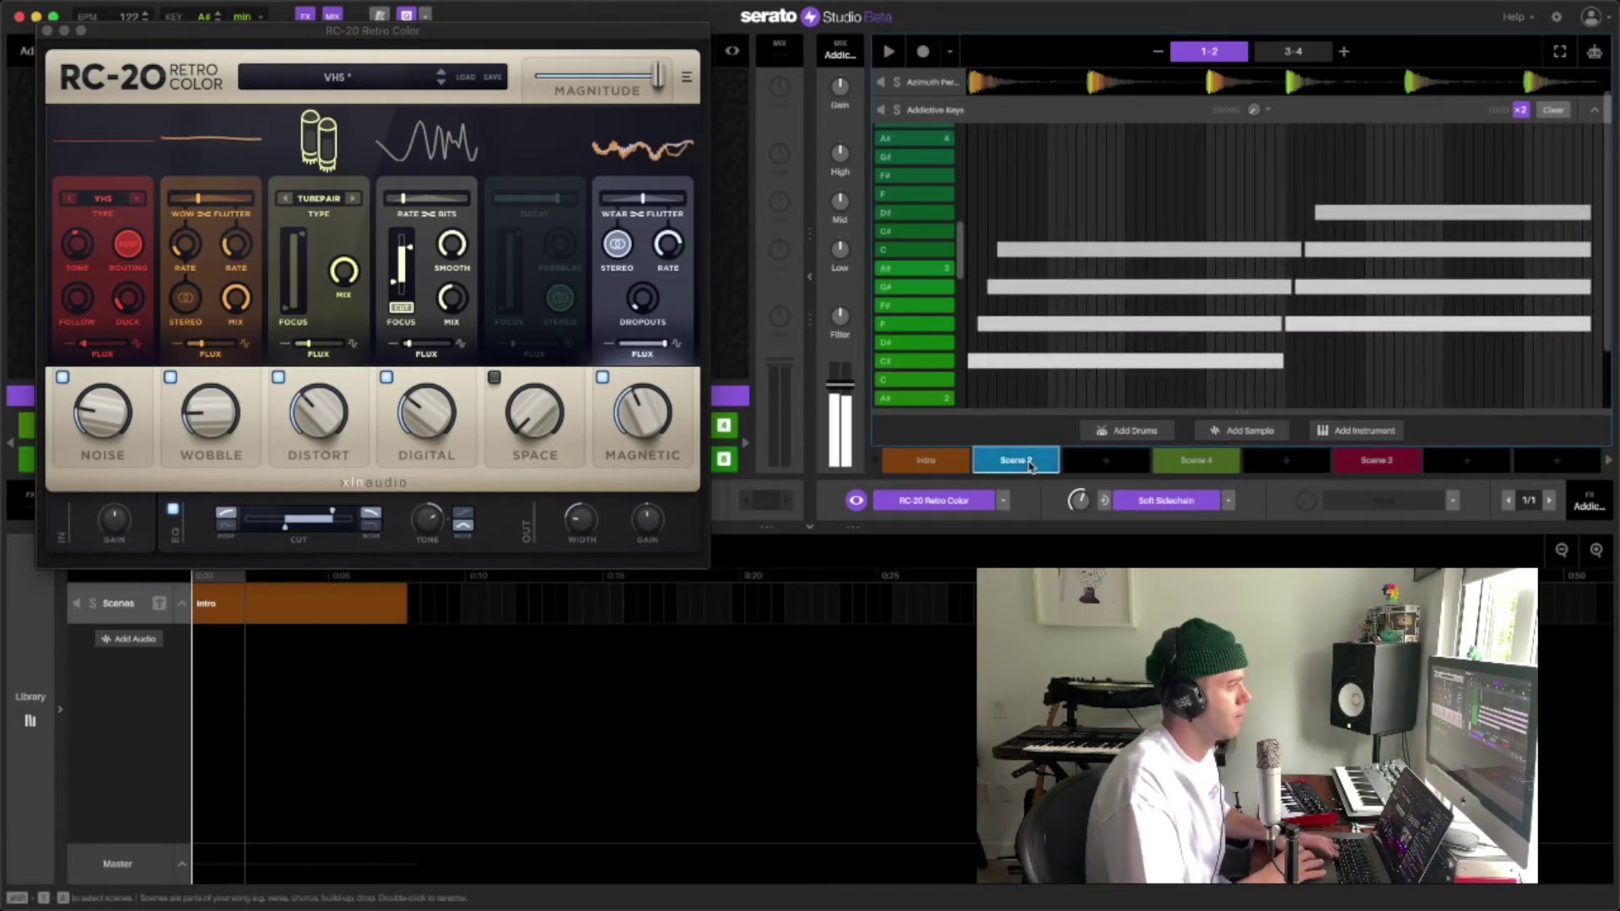
left_click(1106, 459)
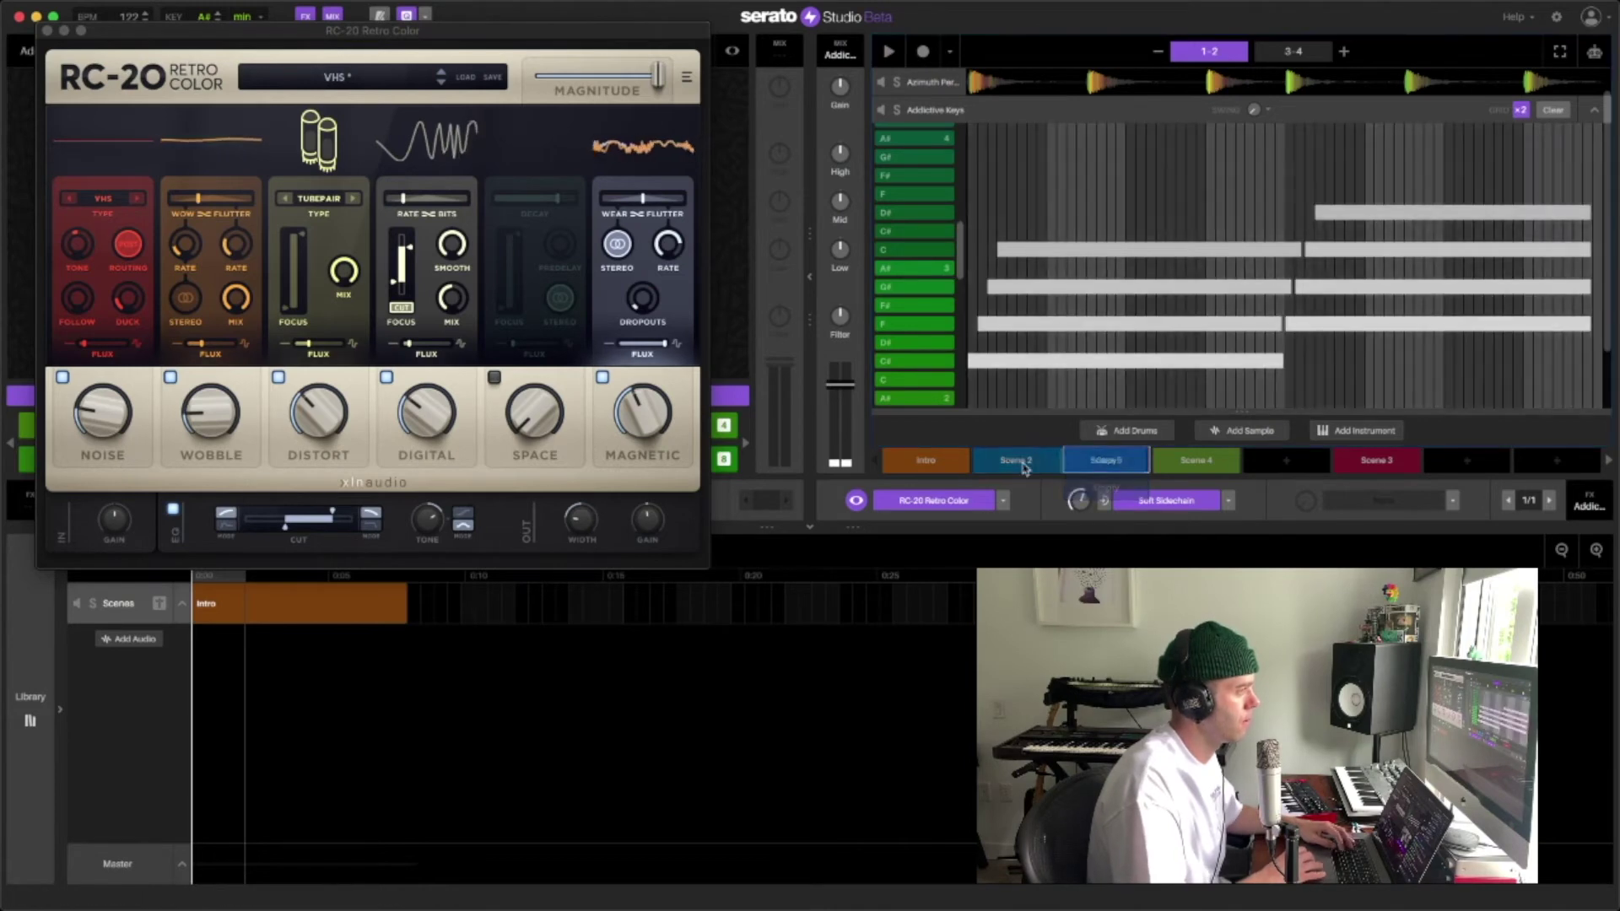
Play Scene 2 and clear the Polysix deck's sequence in it.
key("space")
scroll(1232, 324, "down", 1)
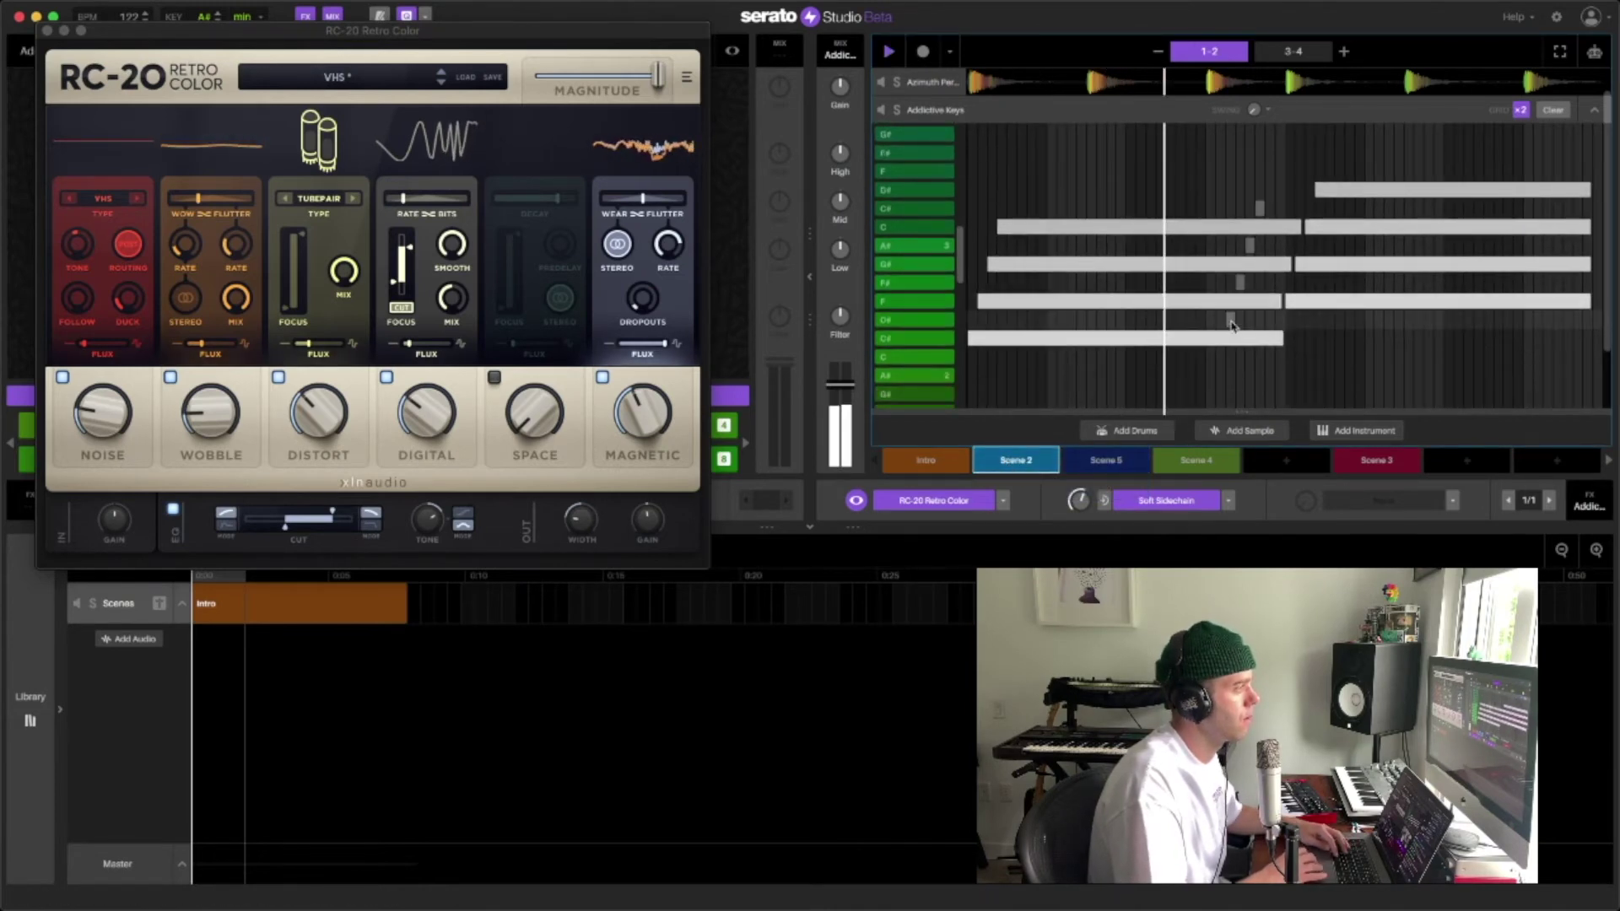
left_click(1595, 112)
left_click(1573, 194)
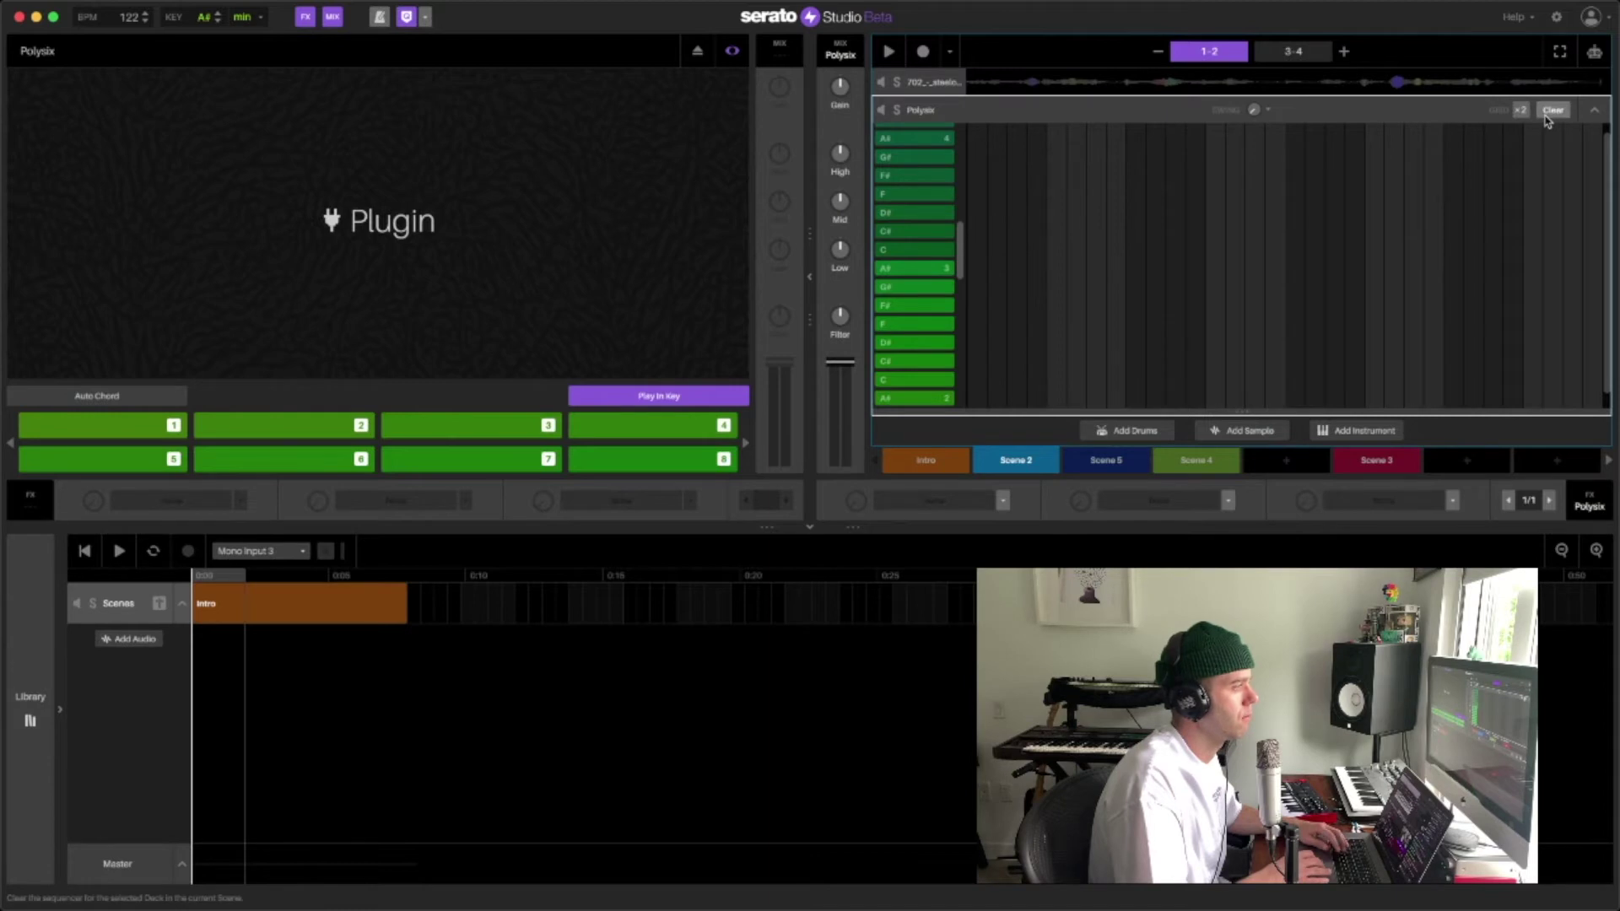
Place Scene 2 directly after the Intro in the song timeline and play the arrangement from the start.
left_click(926, 463)
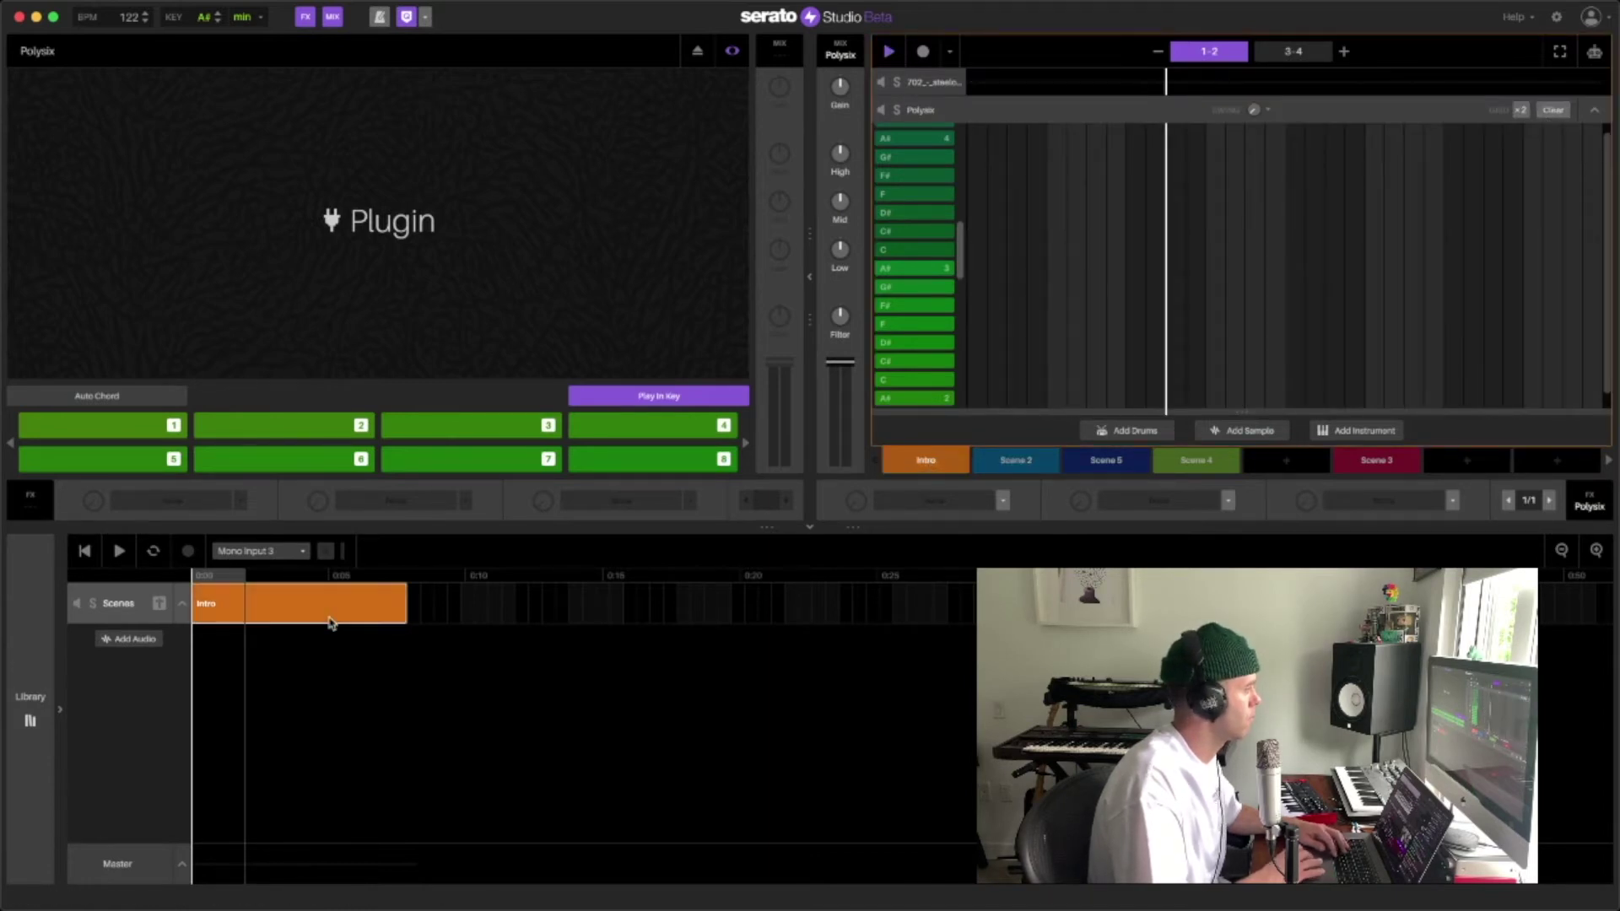
left_click_drag(1033, 461, 475, 611)
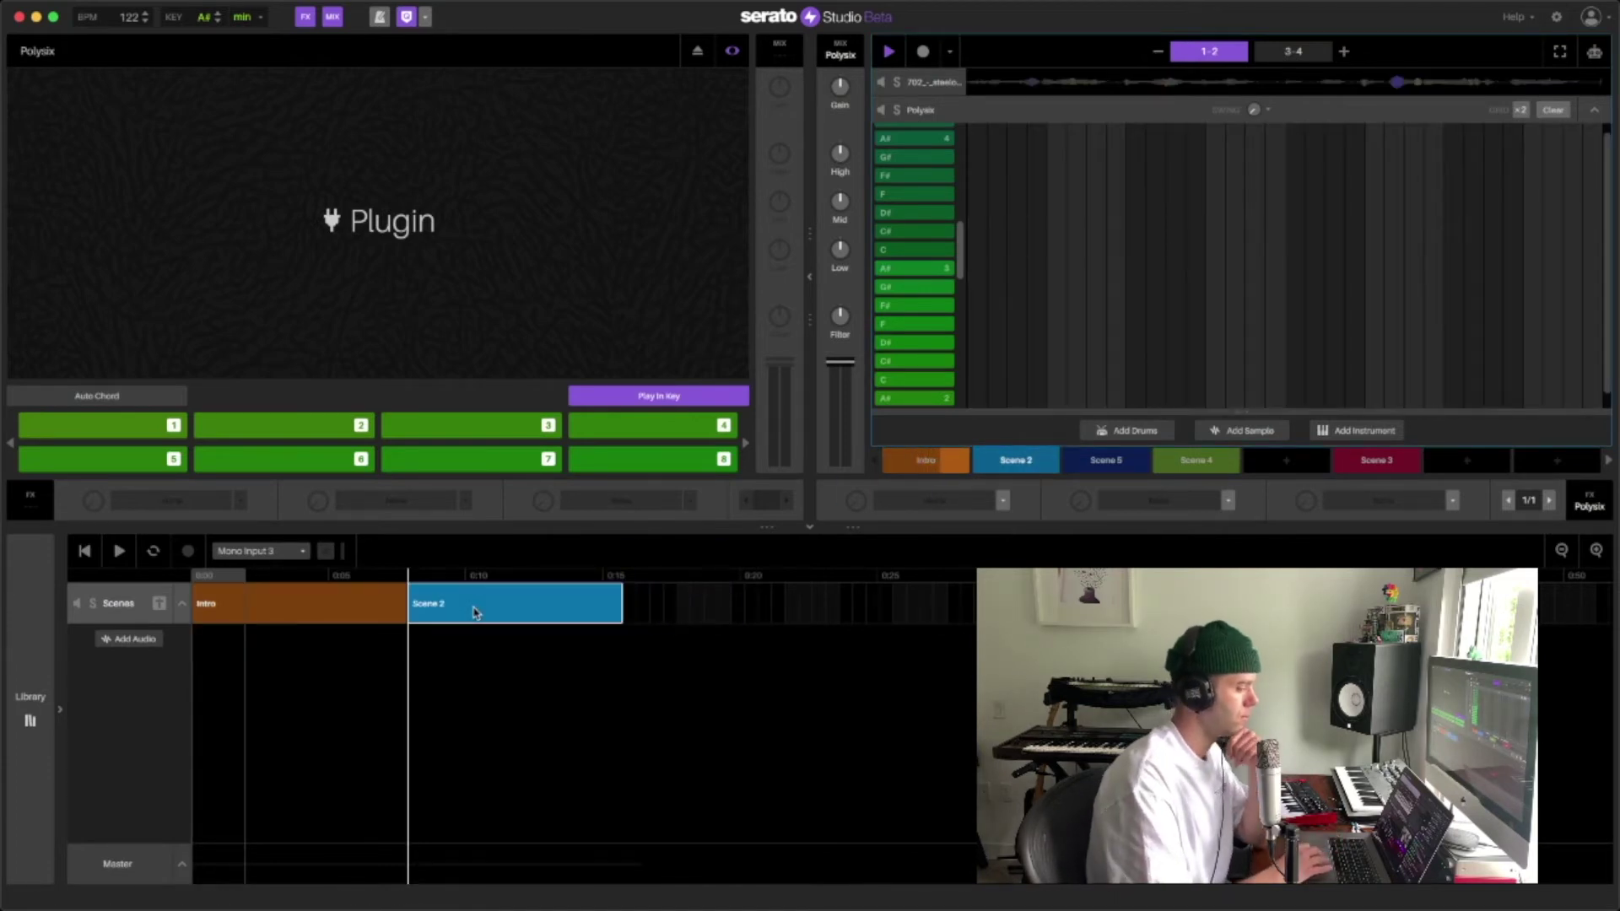
left_click(301, 614)
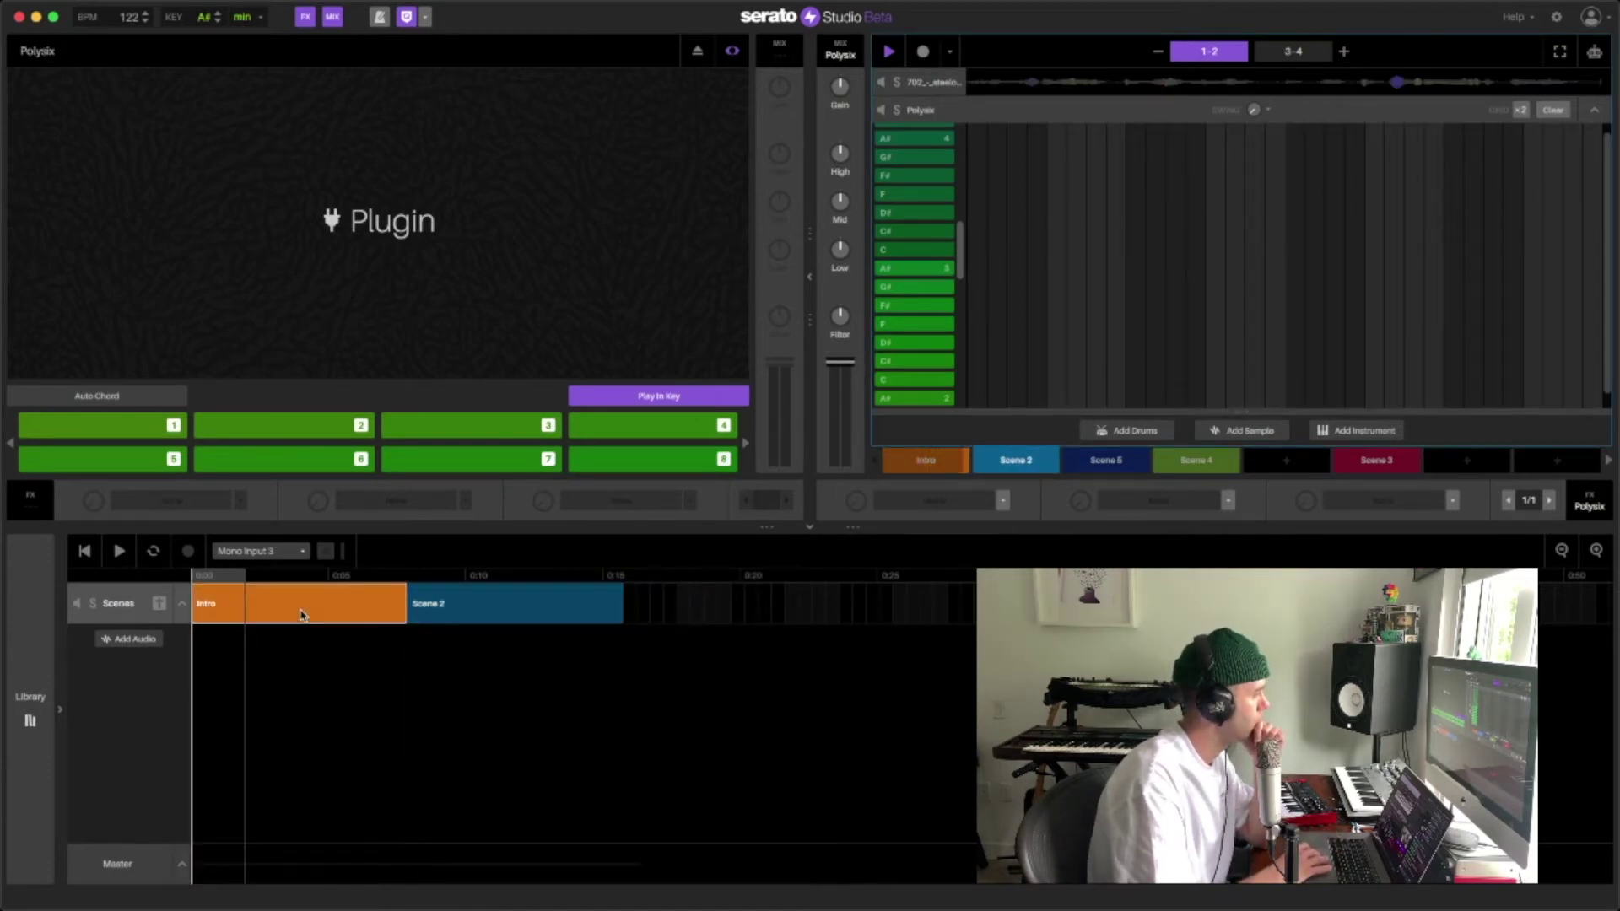
left_click(86, 552)
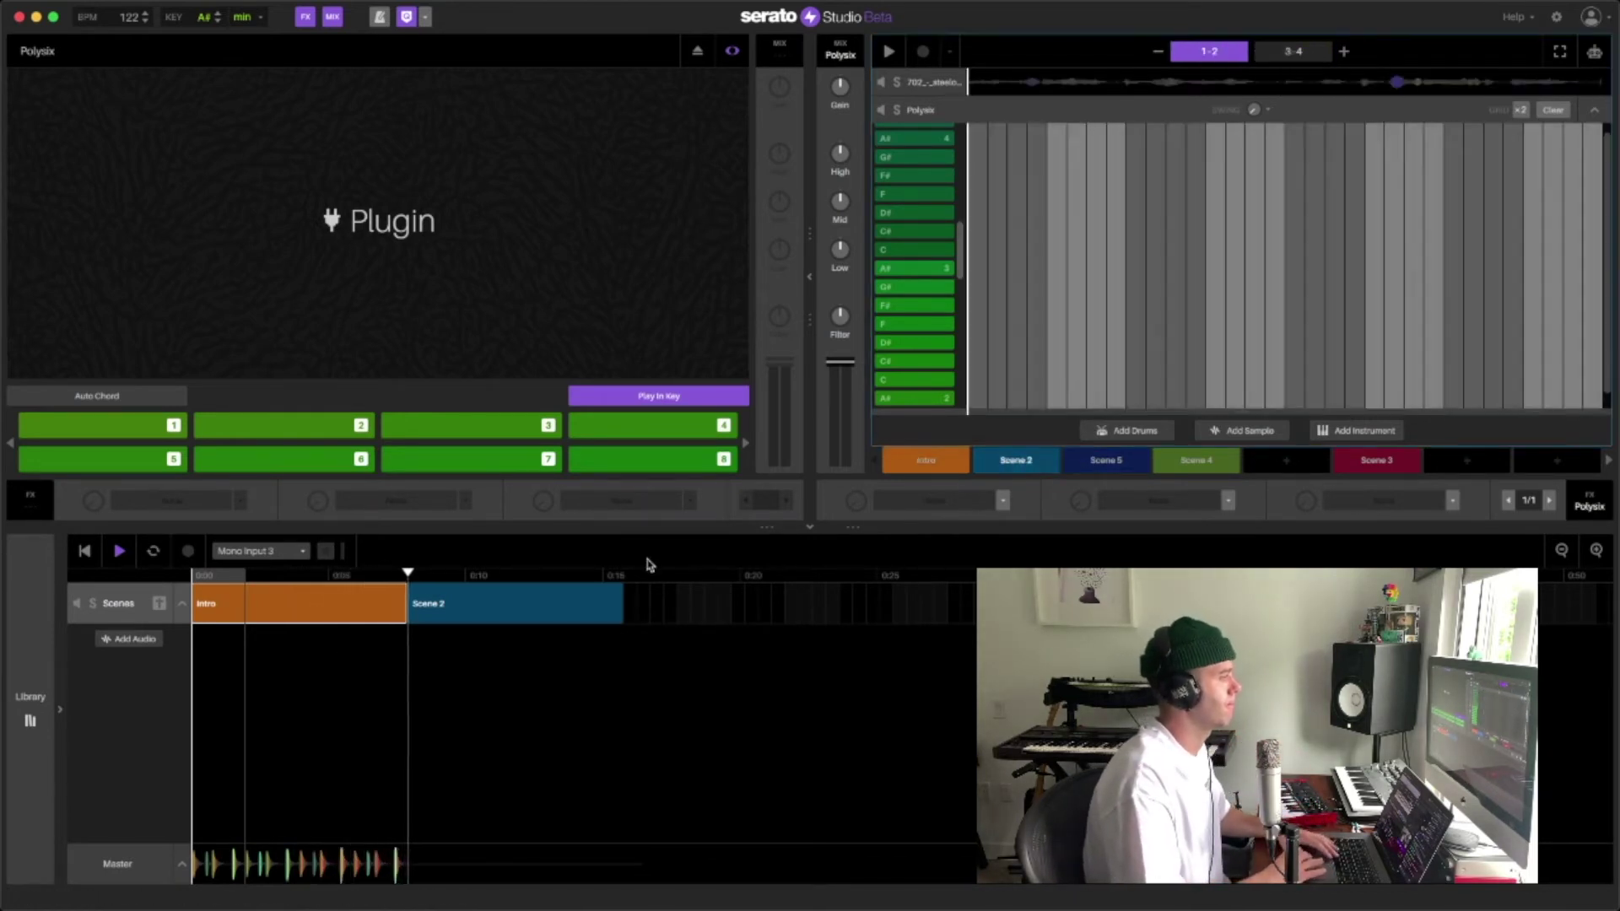
Keep Scene 2 directly after the Intro and extend the Intro scene to eight bars.
left_click_drag(481, 605, 723, 614)
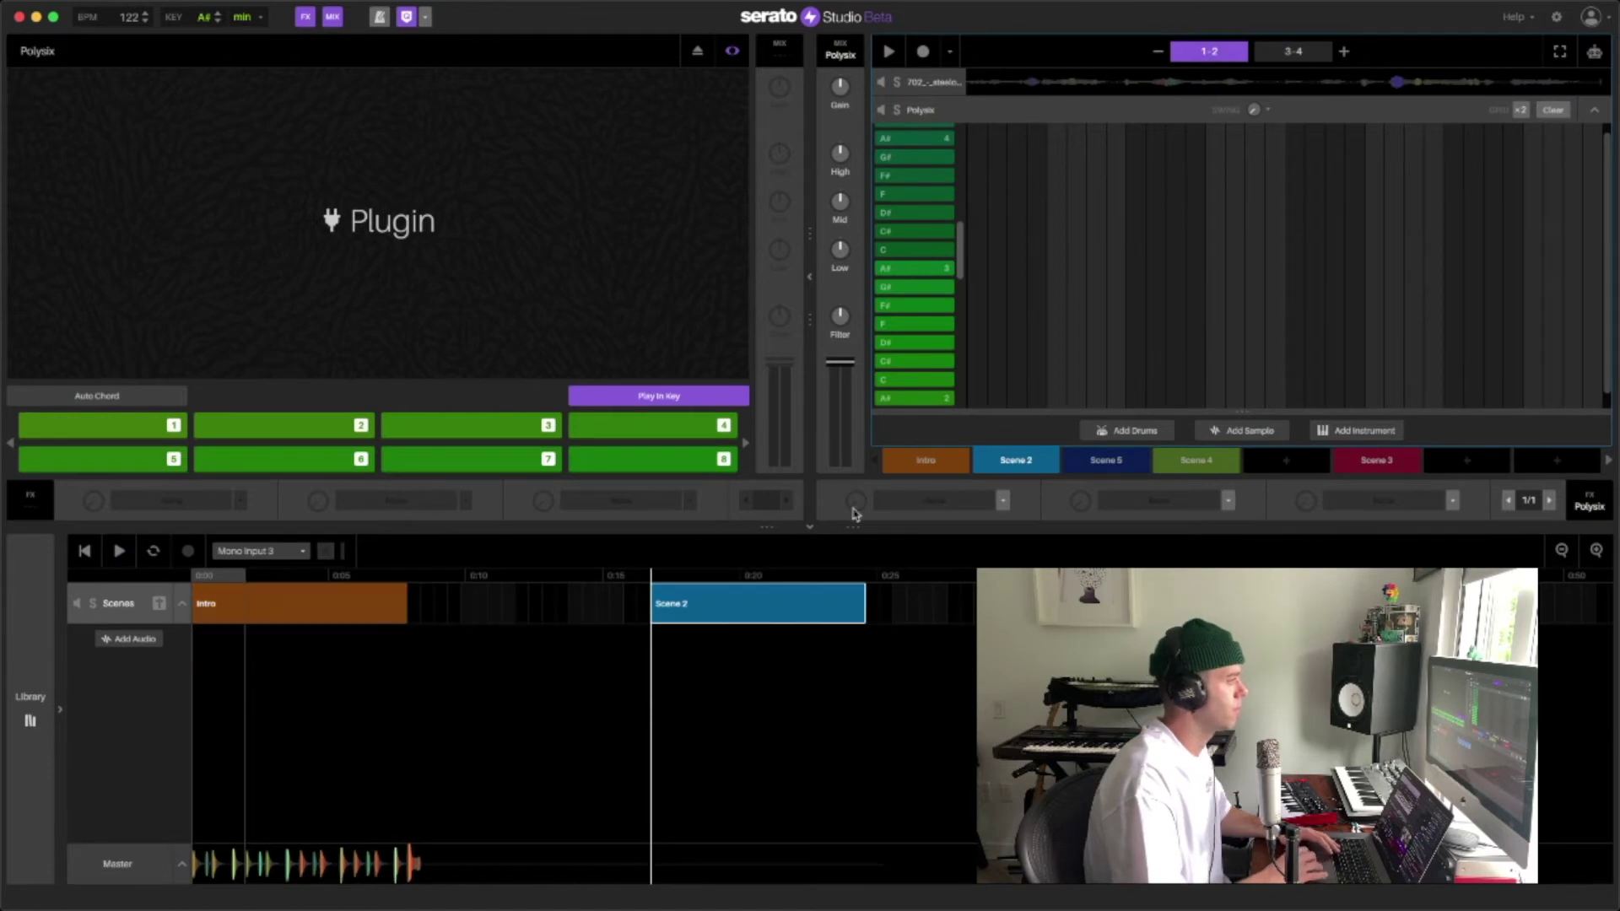
key("super+z")
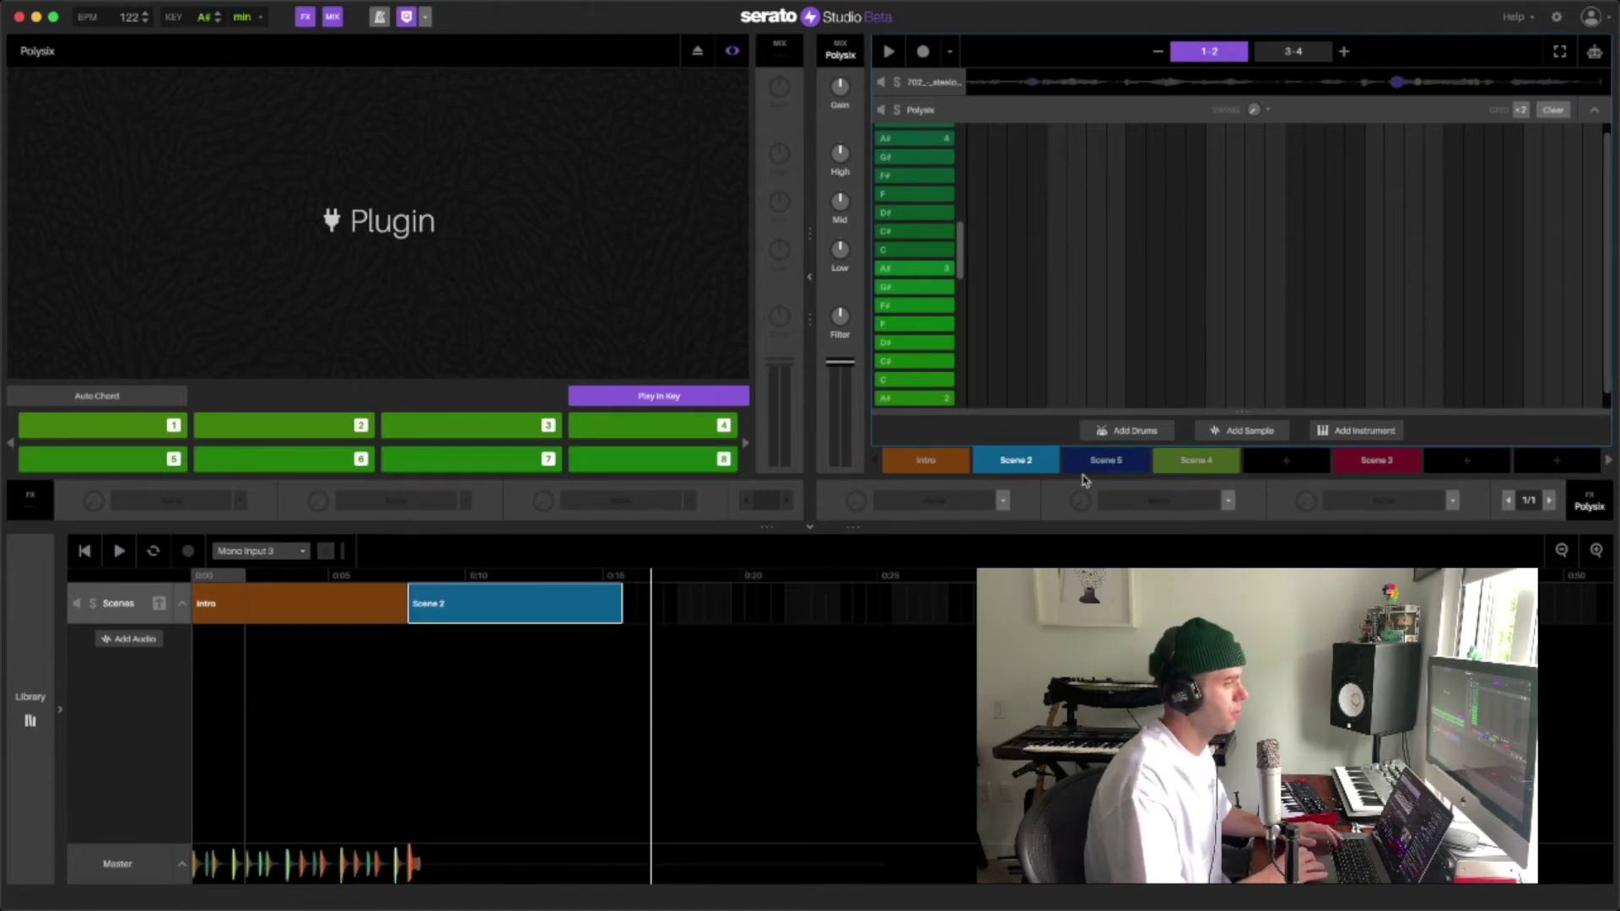
left_click(937, 462)
left_click(1344, 51)
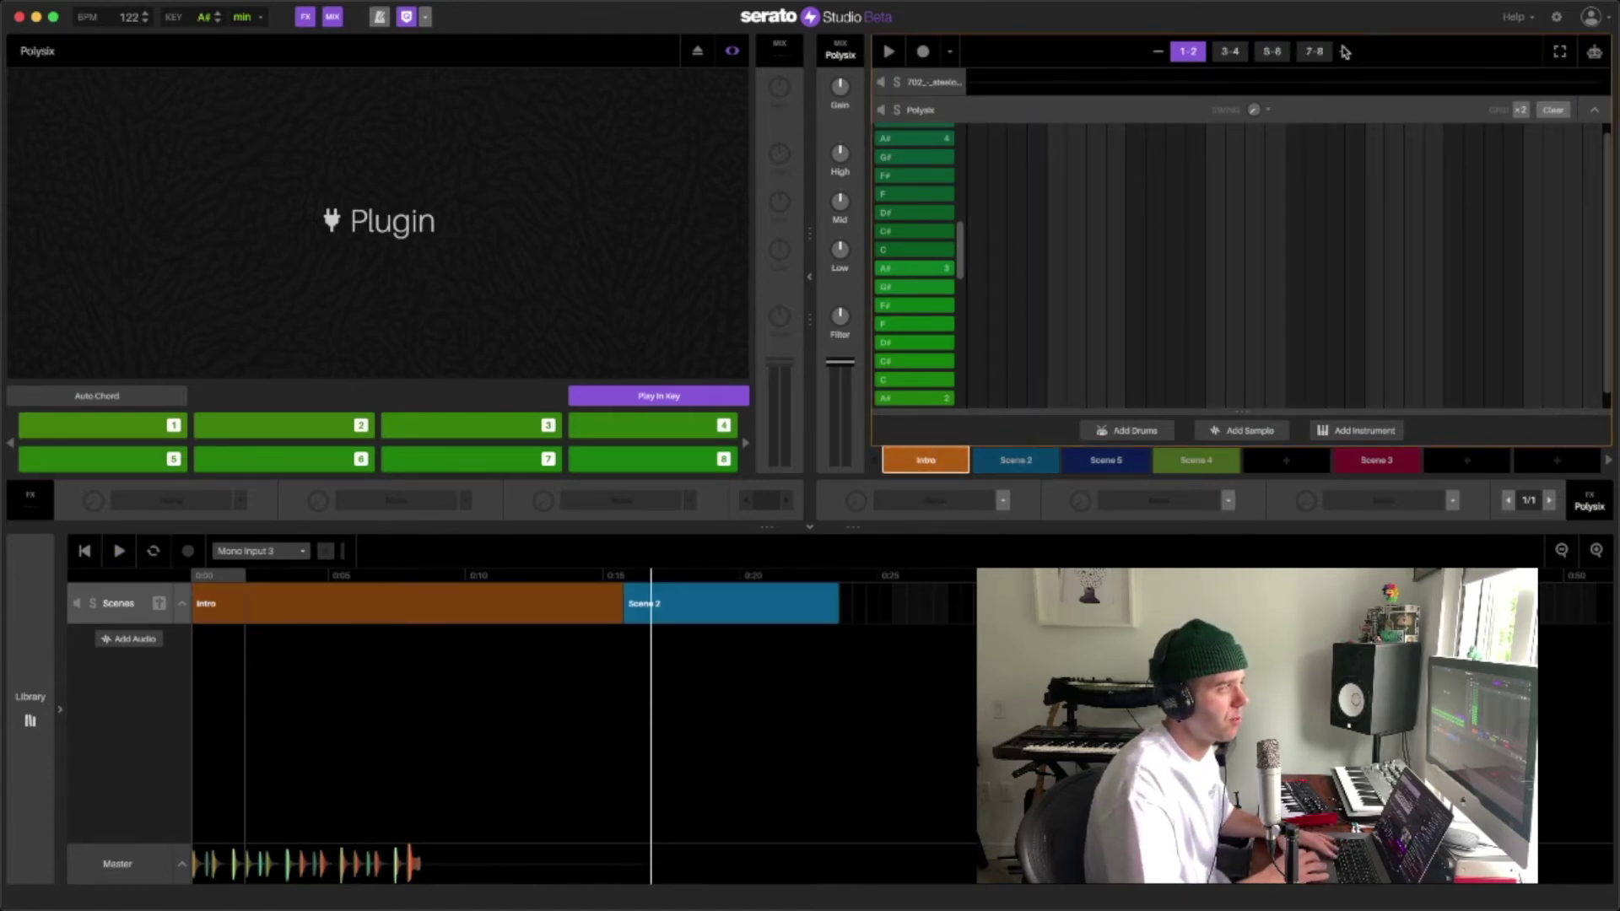
Extend Scene 2 and Scene 4 to eight bars each, and select Scene 3.
left_click(1020, 455)
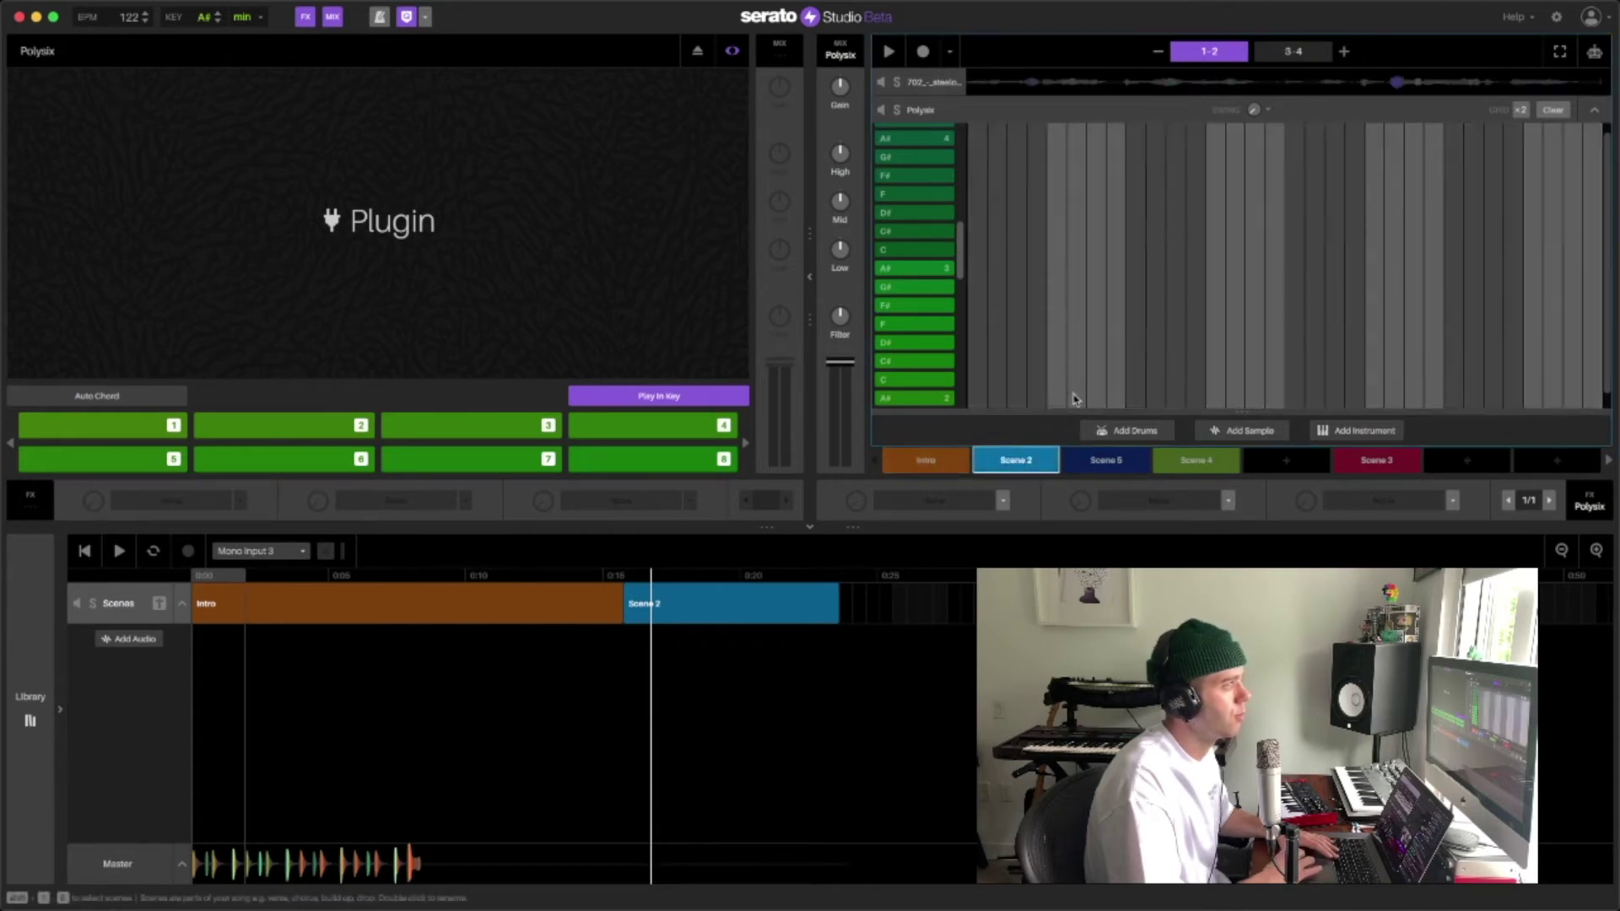
left_click(1344, 52)
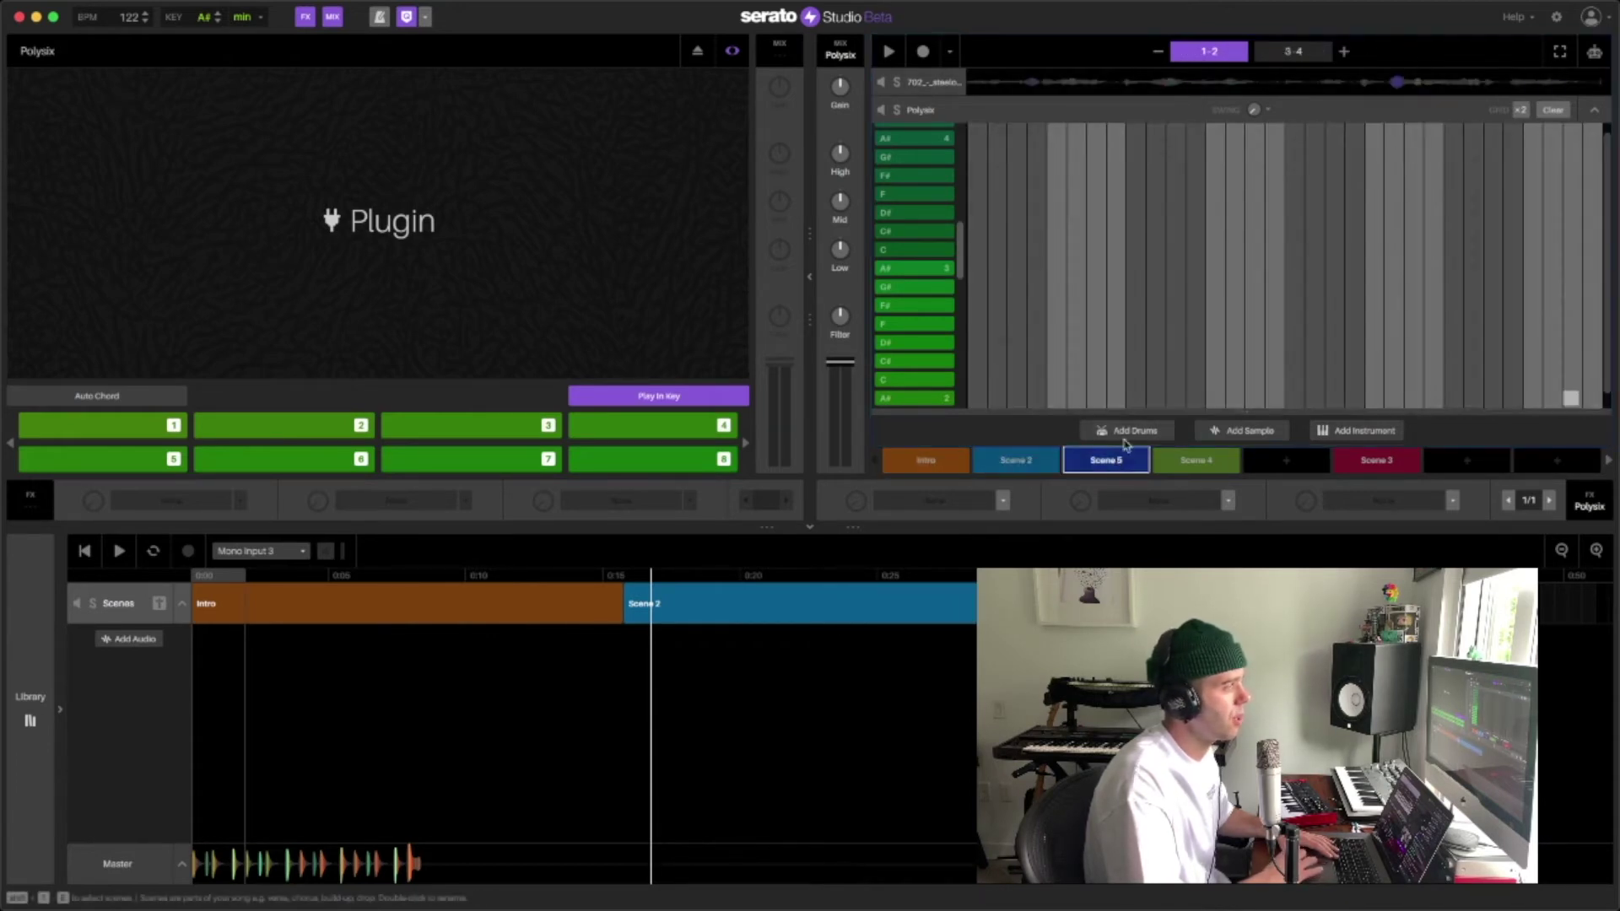
left_click(1196, 460)
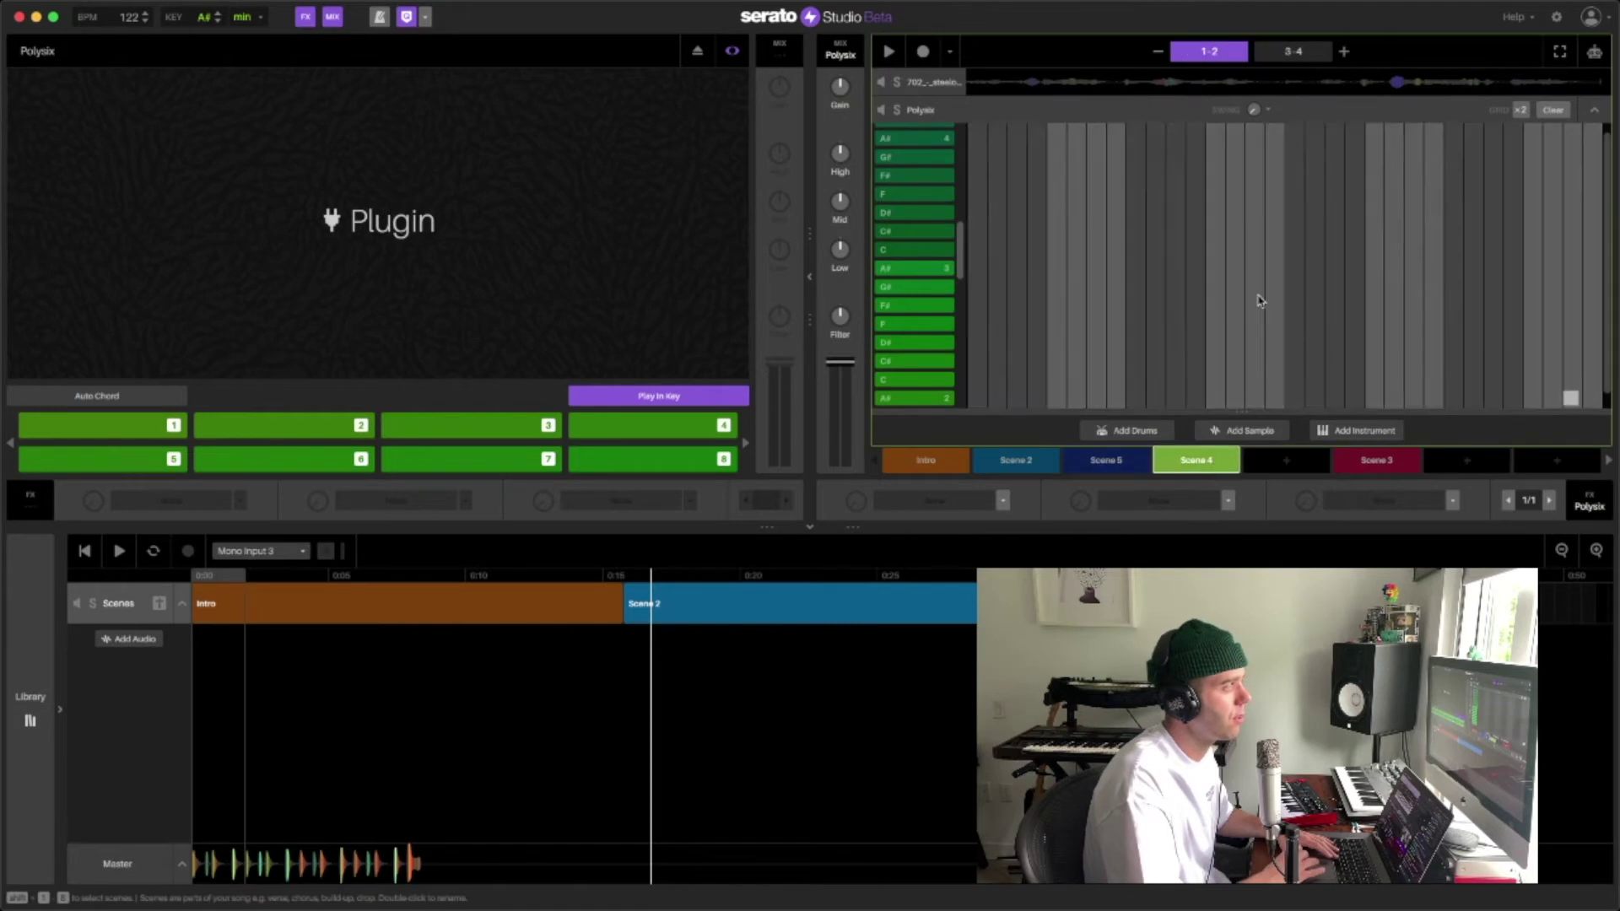
left_click(1344, 52)
left_click(1376, 459)
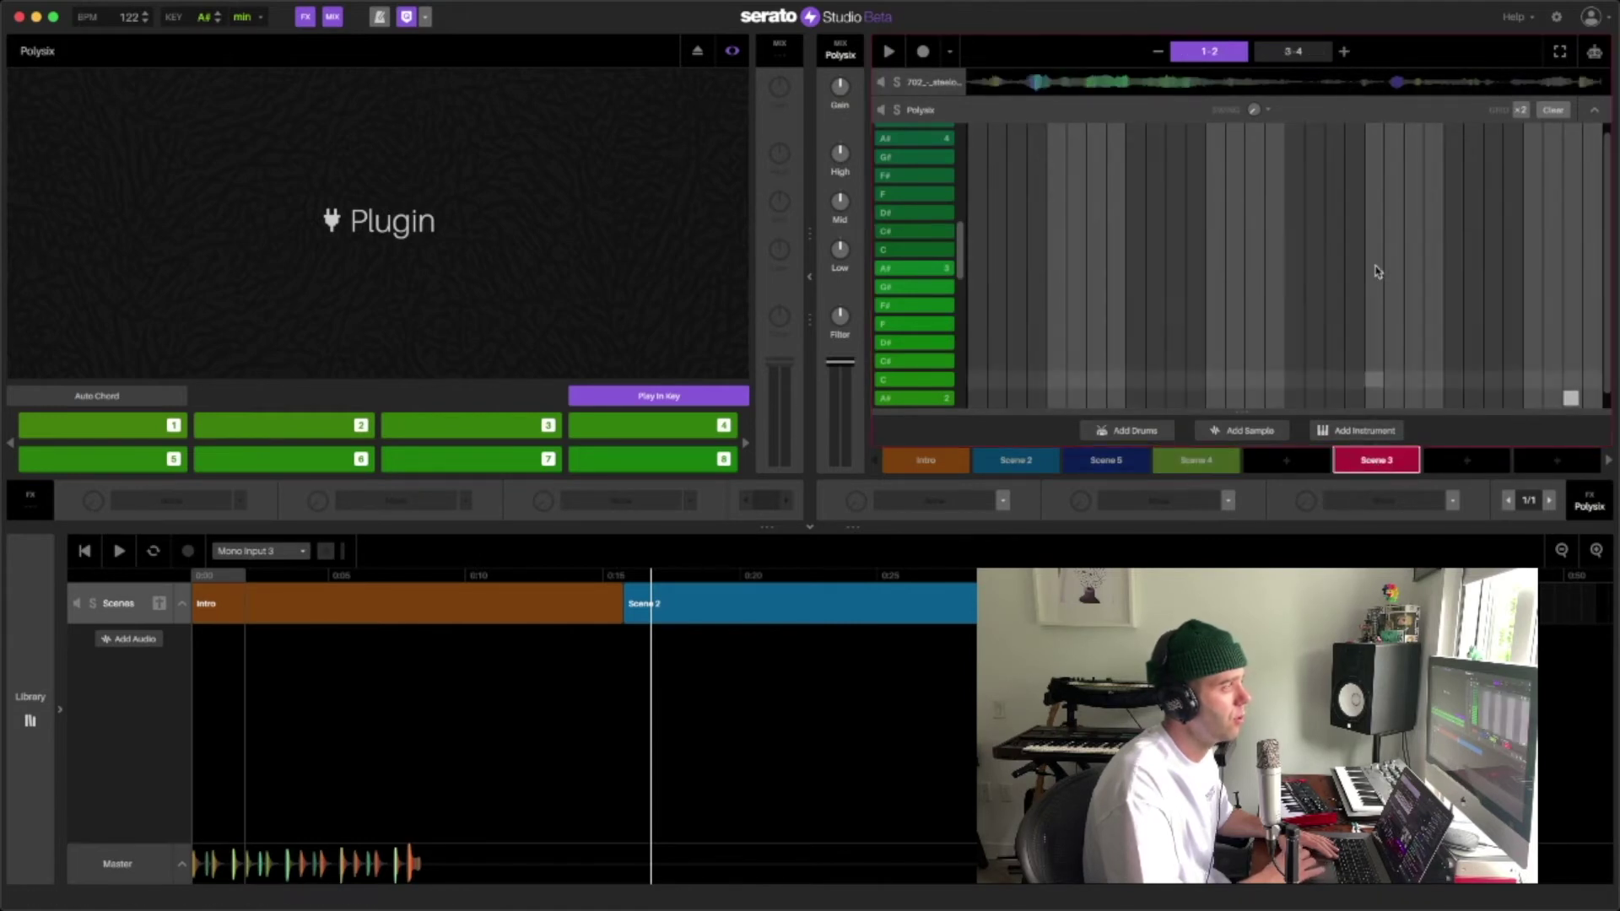
Play the song from the Intro and examine its 702 steelo acapella and Azimuth Percussion decks.
left_click(427, 604)
key("space")
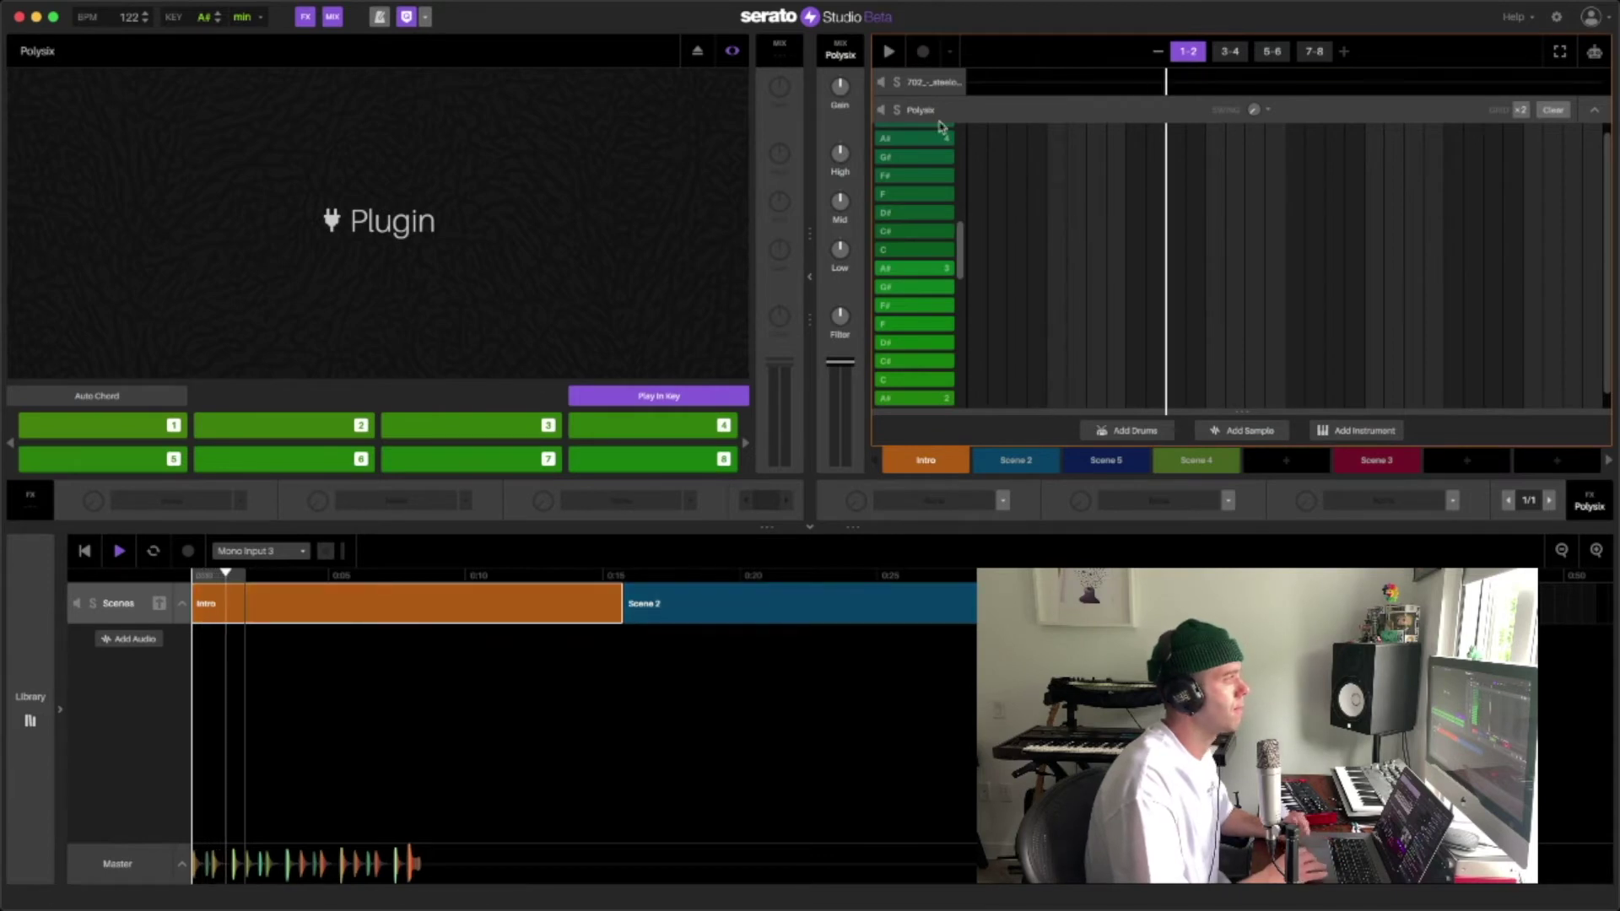
left_click(931, 81)
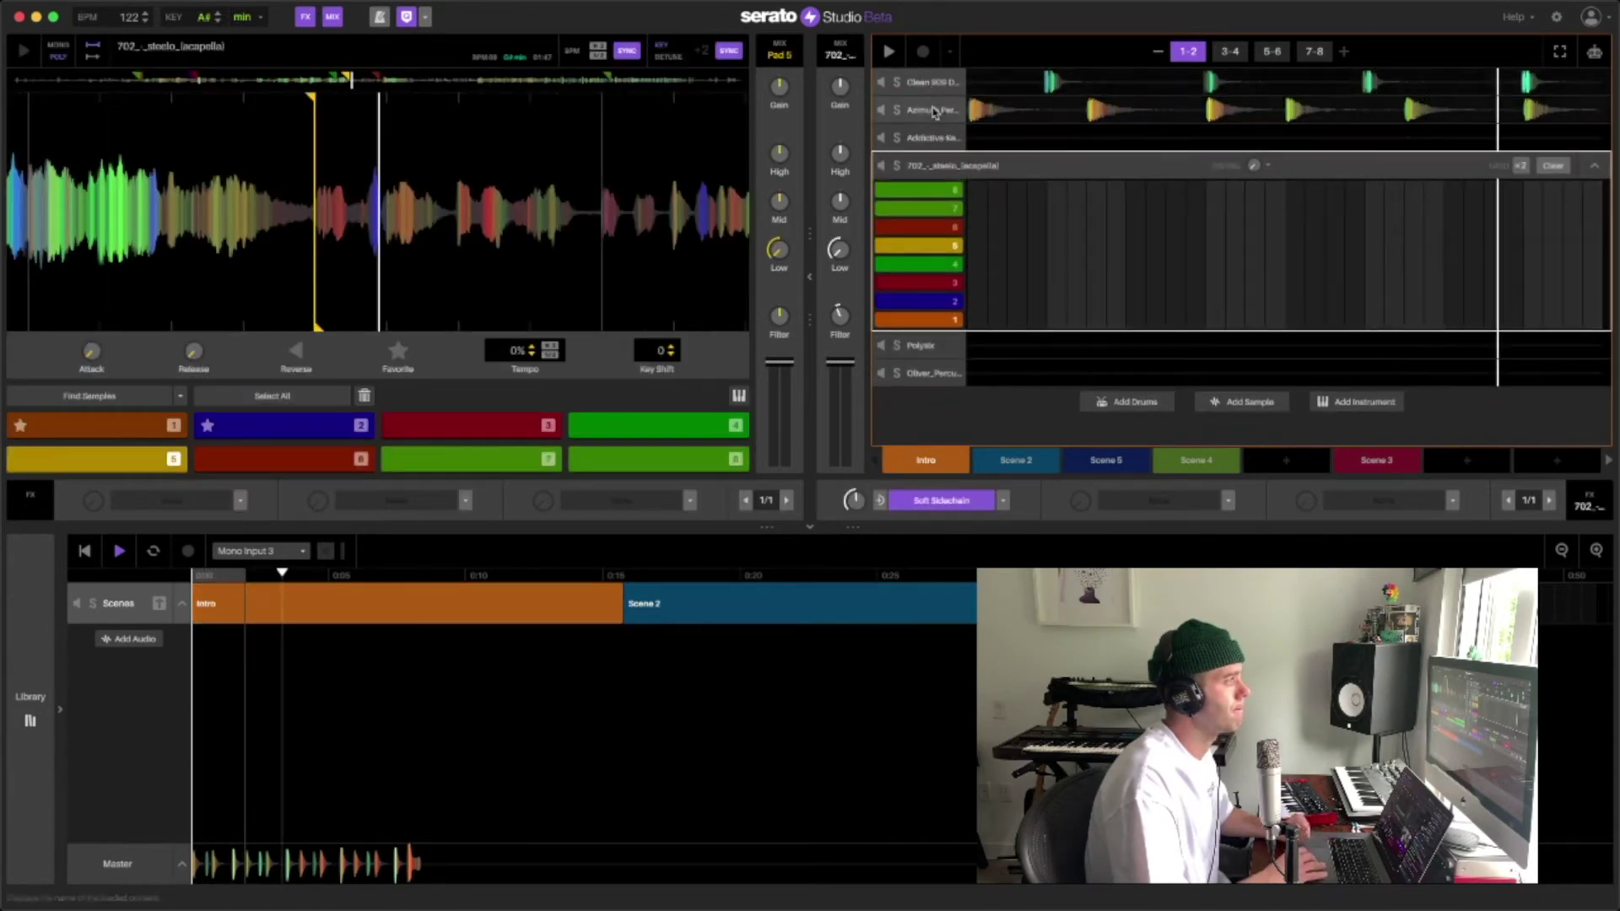
left_click(933, 111)
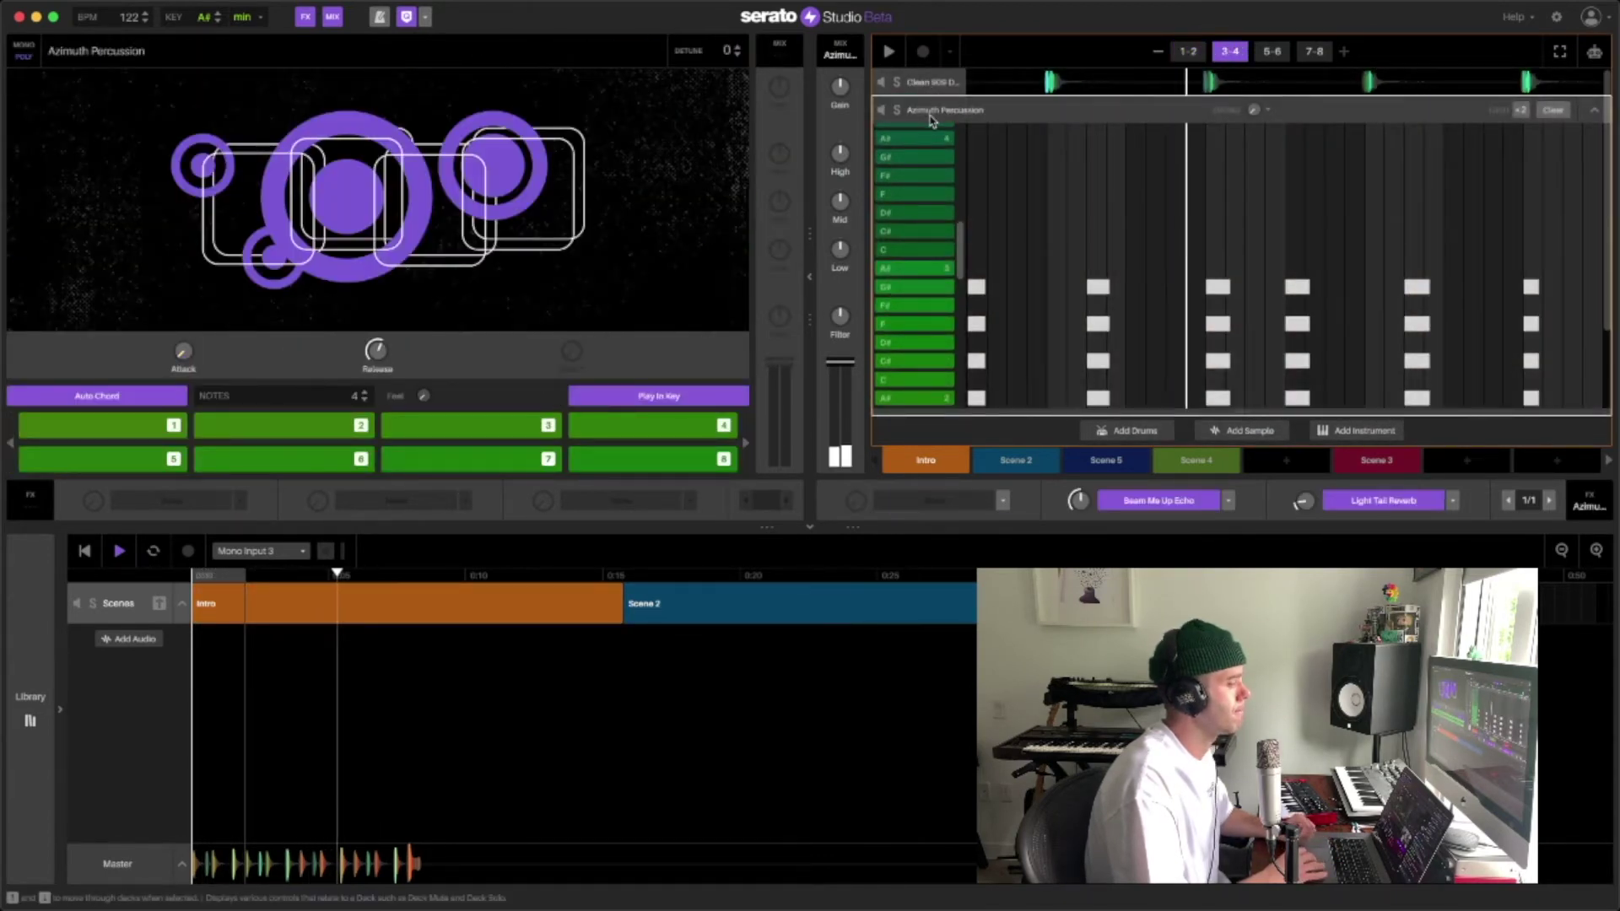
left_click_drag(997, 157, 996, 269)
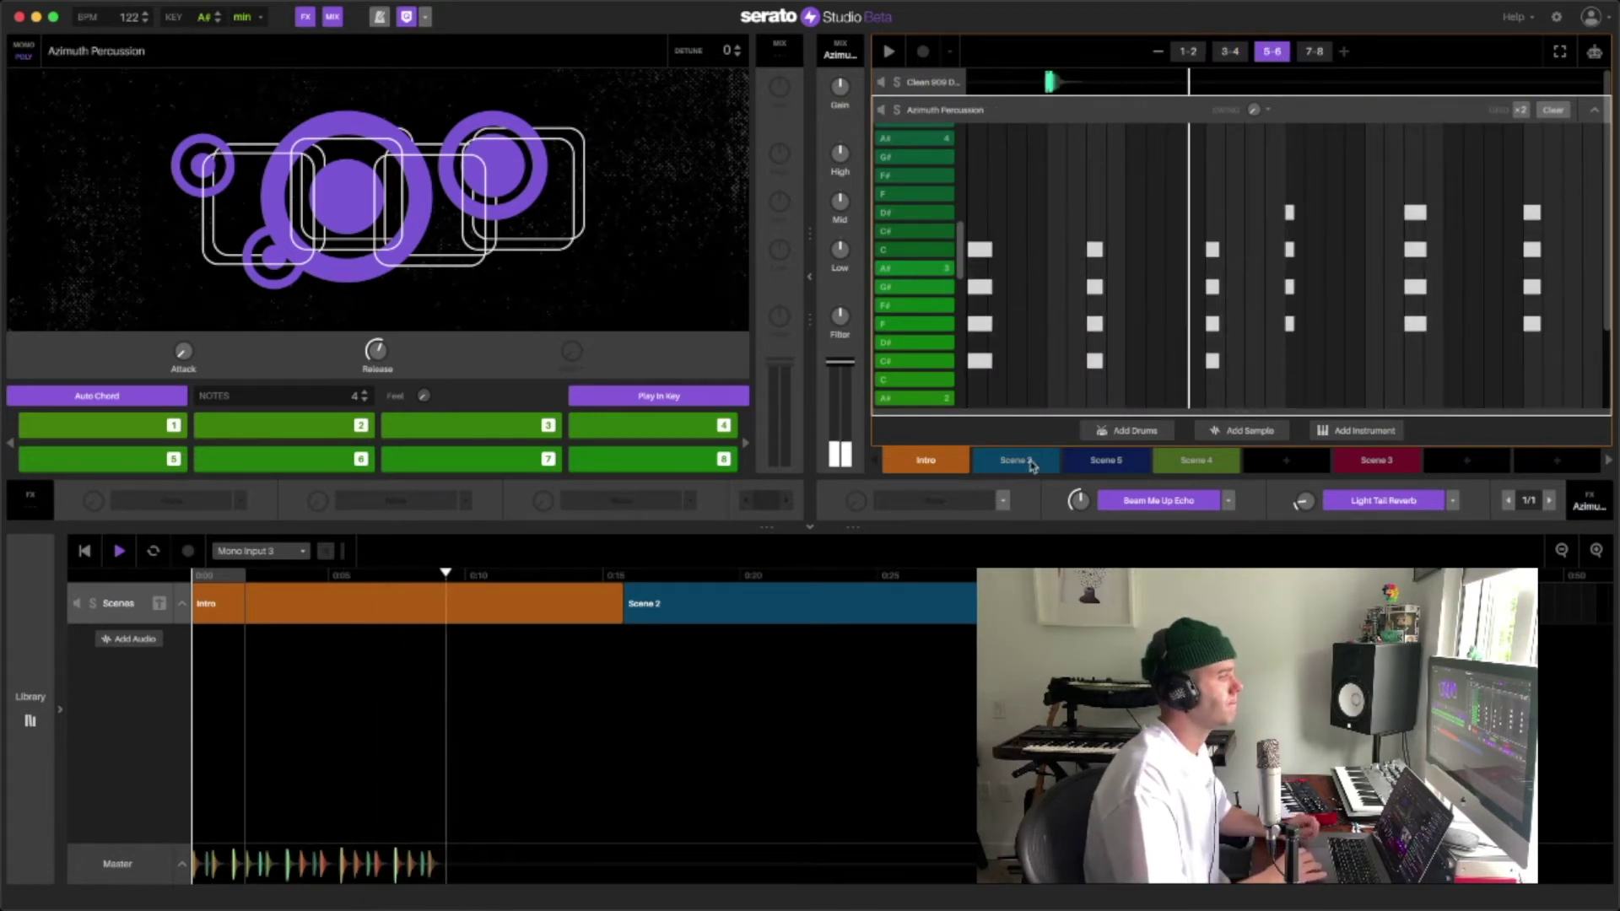
Show Scene 2 in the enlarged sequencer, open its 702 steelo acapella deck and turn on the automation view.
left_click(1029, 463)
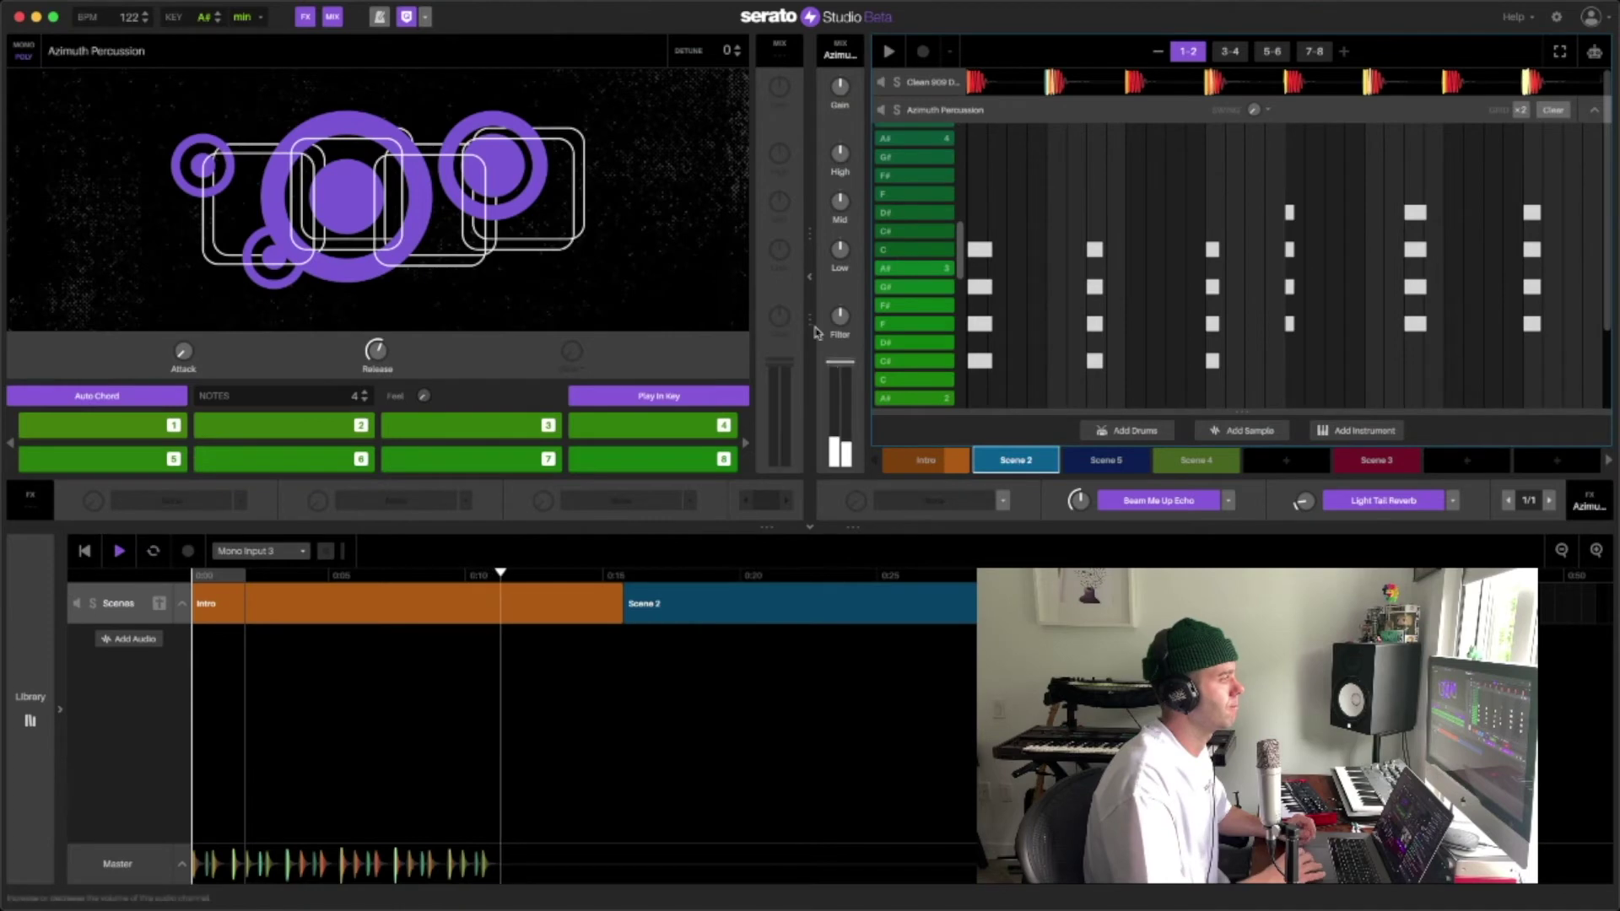
left_click(810, 279)
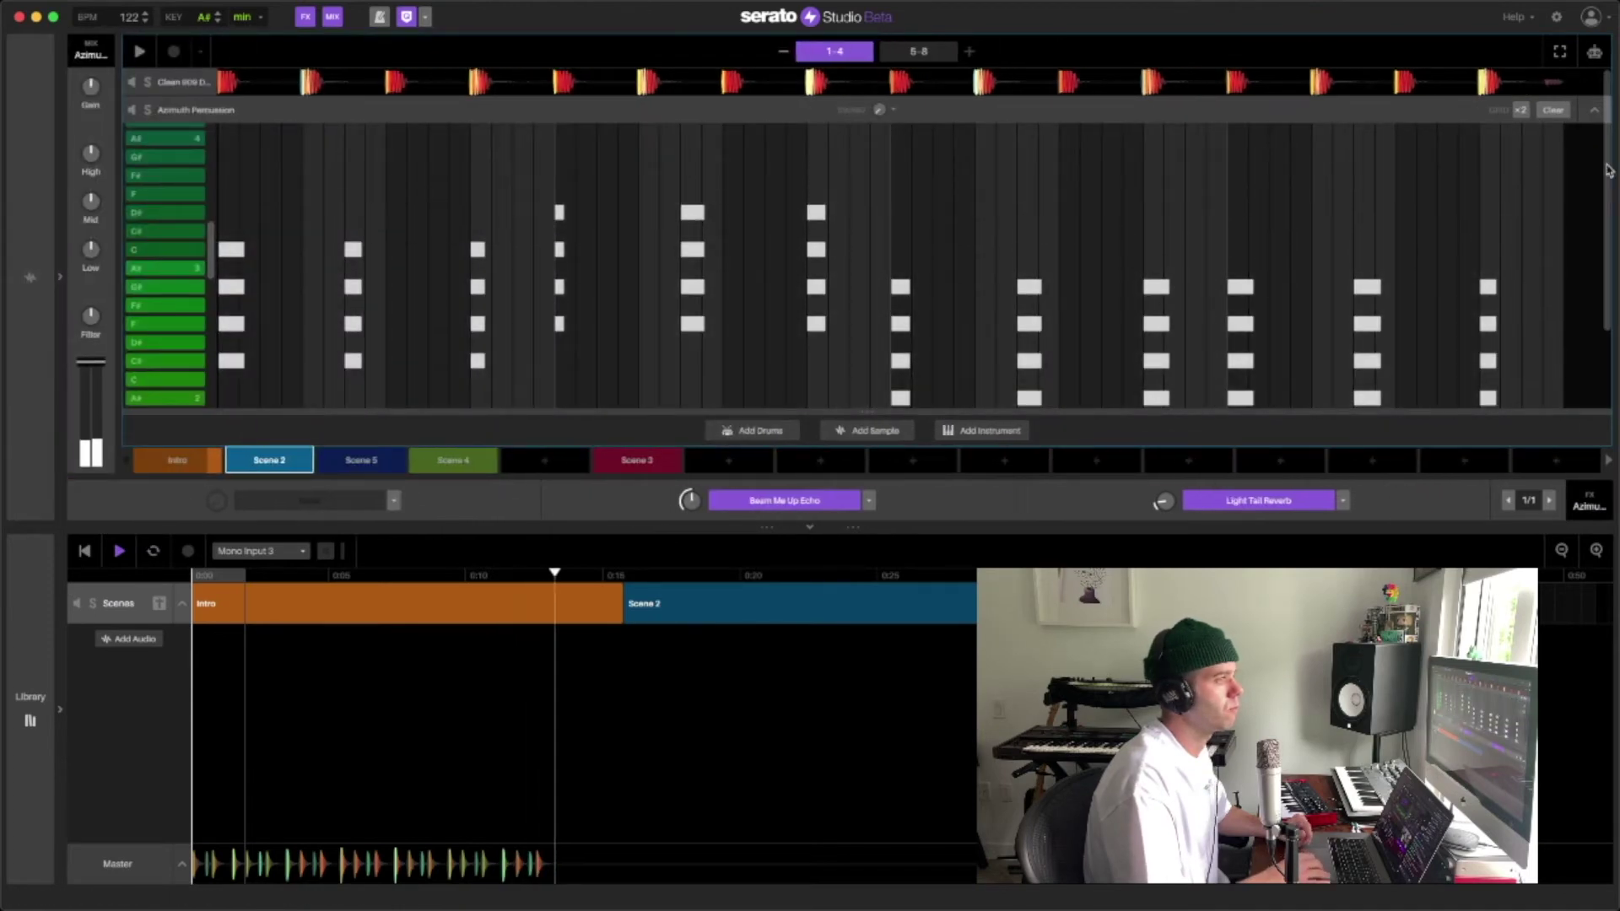
left_click(1595, 113)
left_click(398, 166)
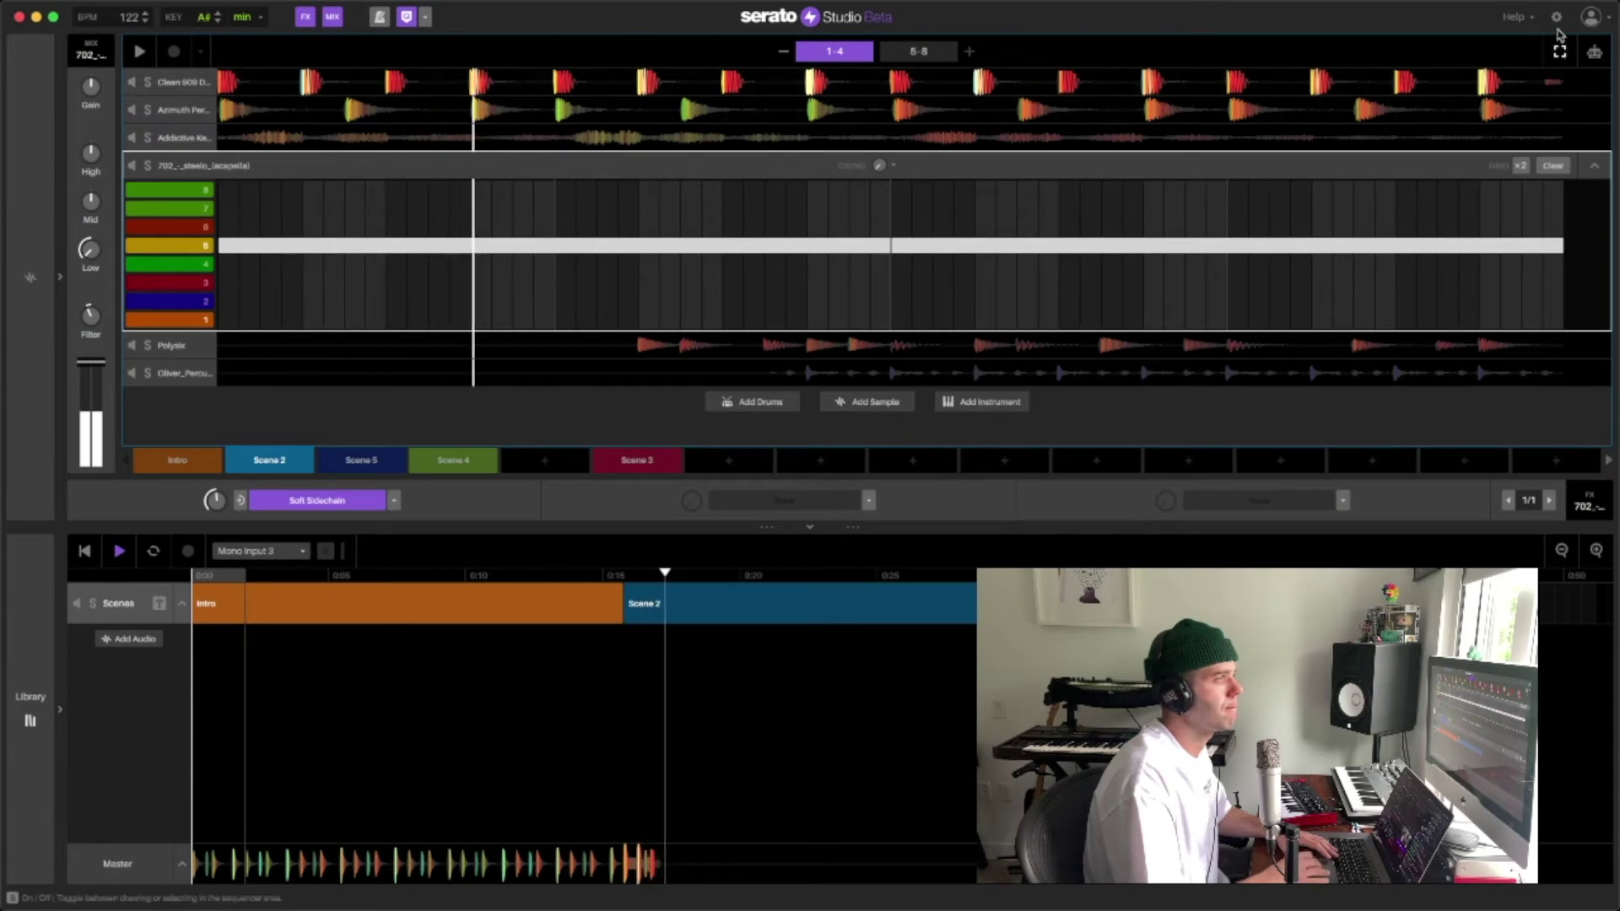
left_click(1595, 53)
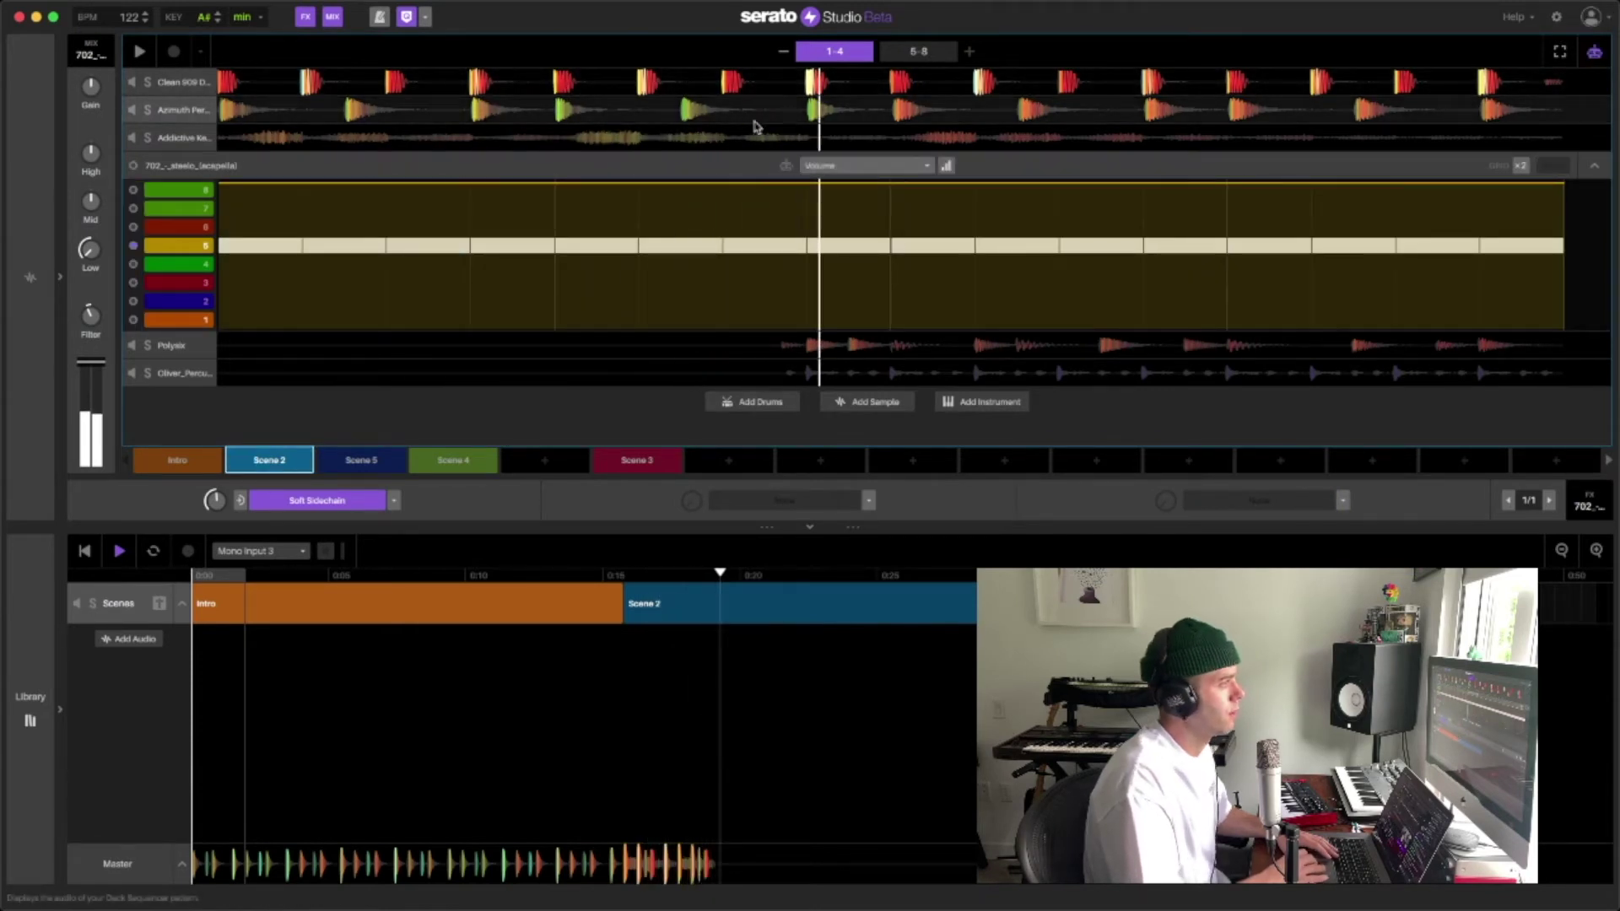
left_click(878, 170)
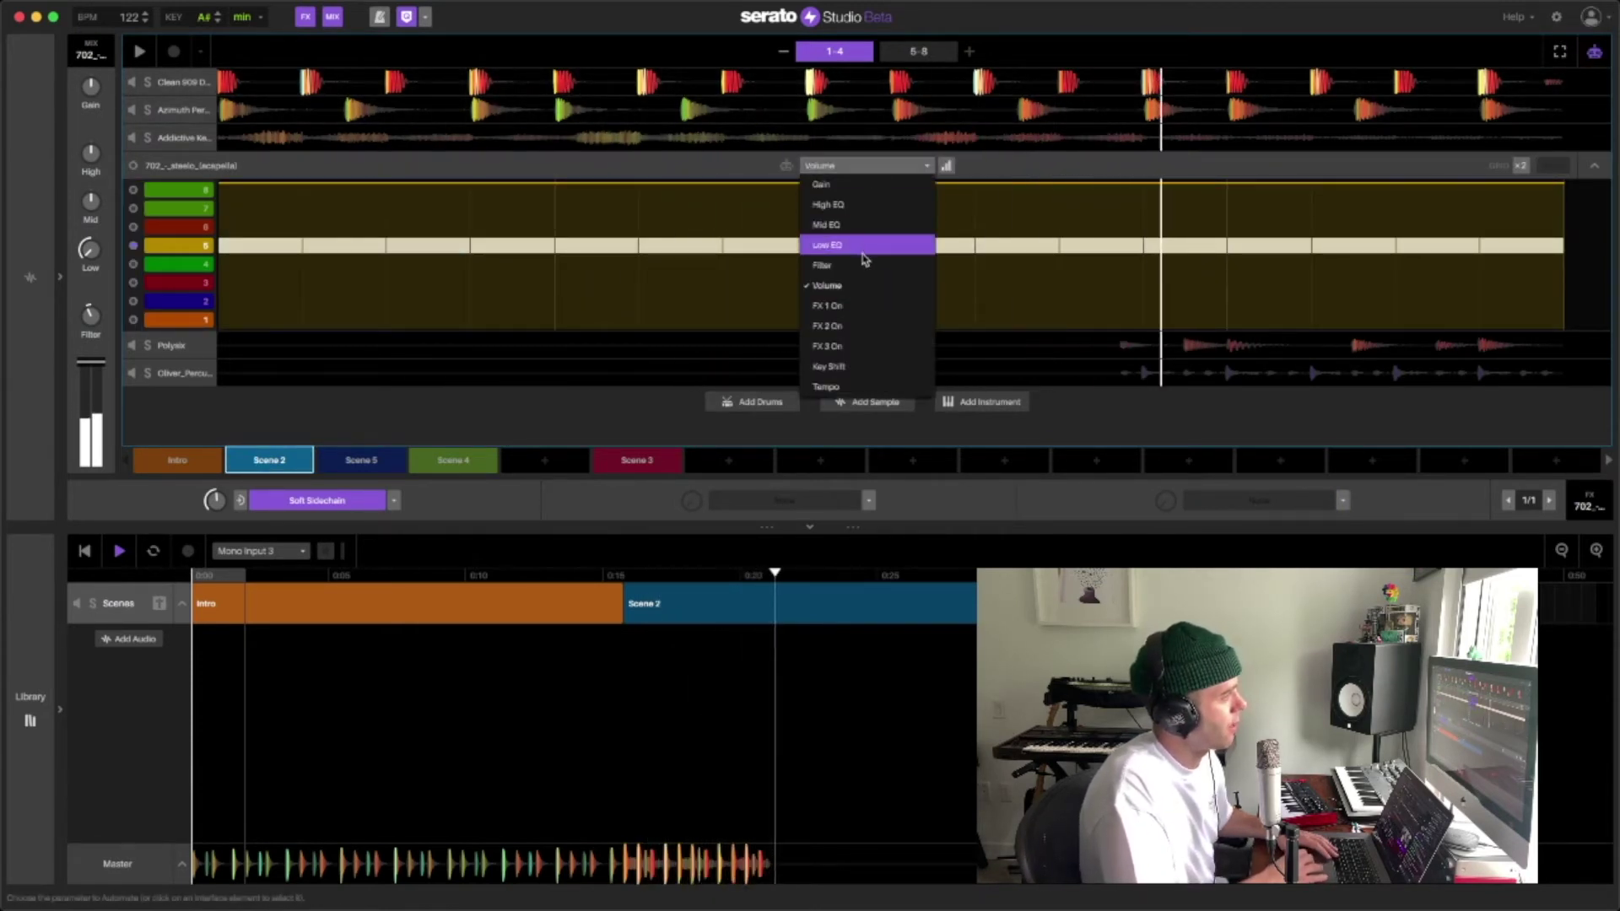
left_click(864, 264)
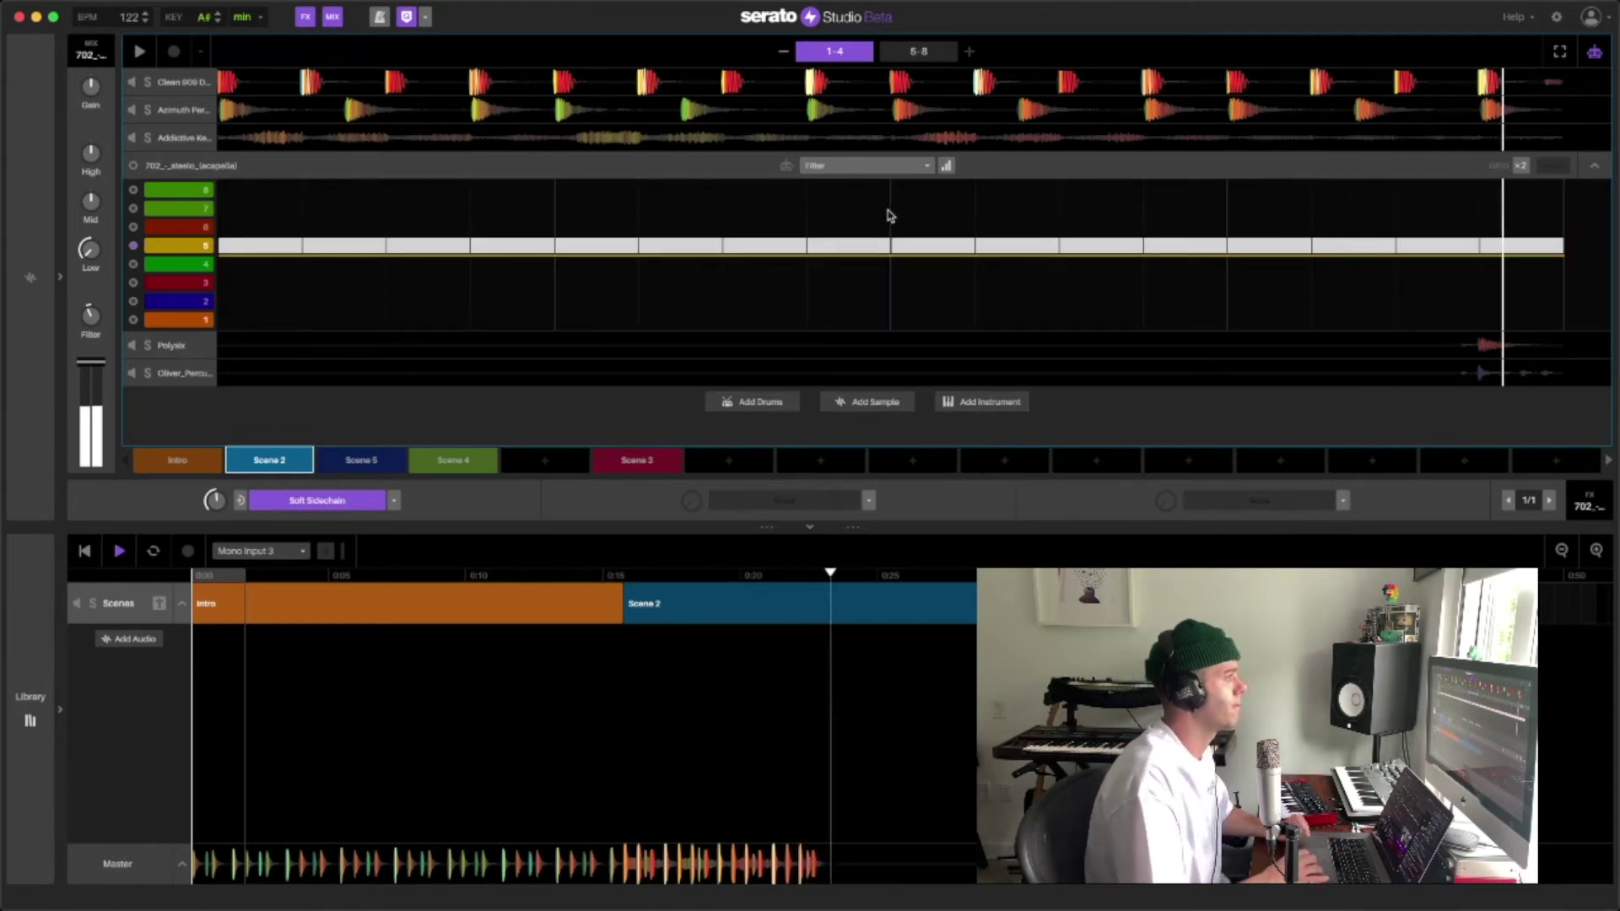
left_click(899, 168)
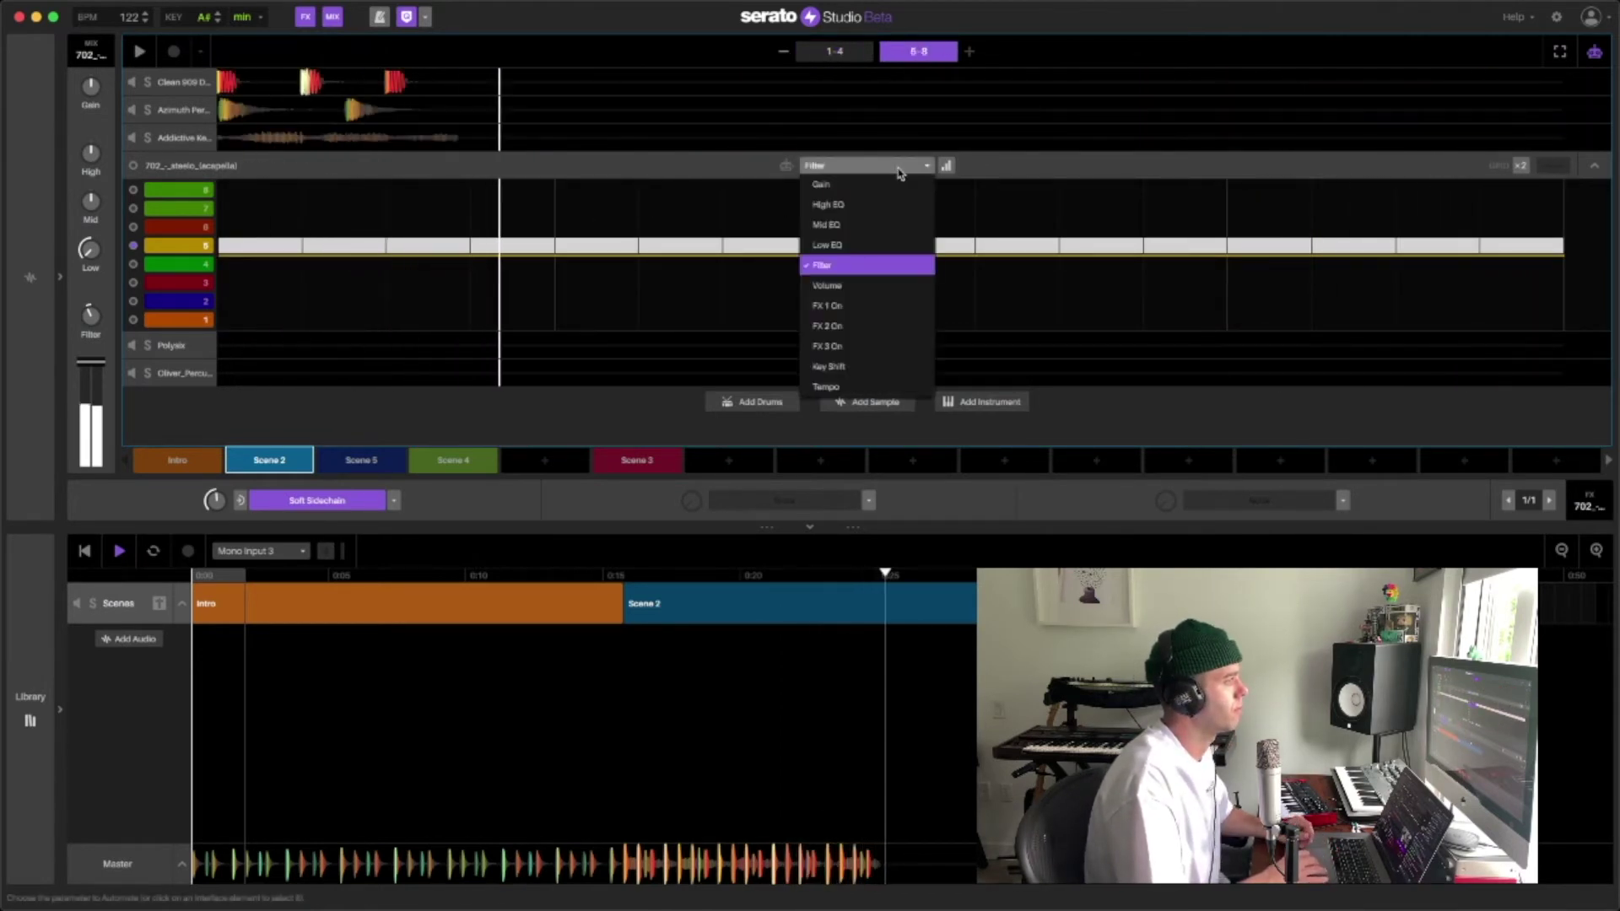
left_click(899, 168)
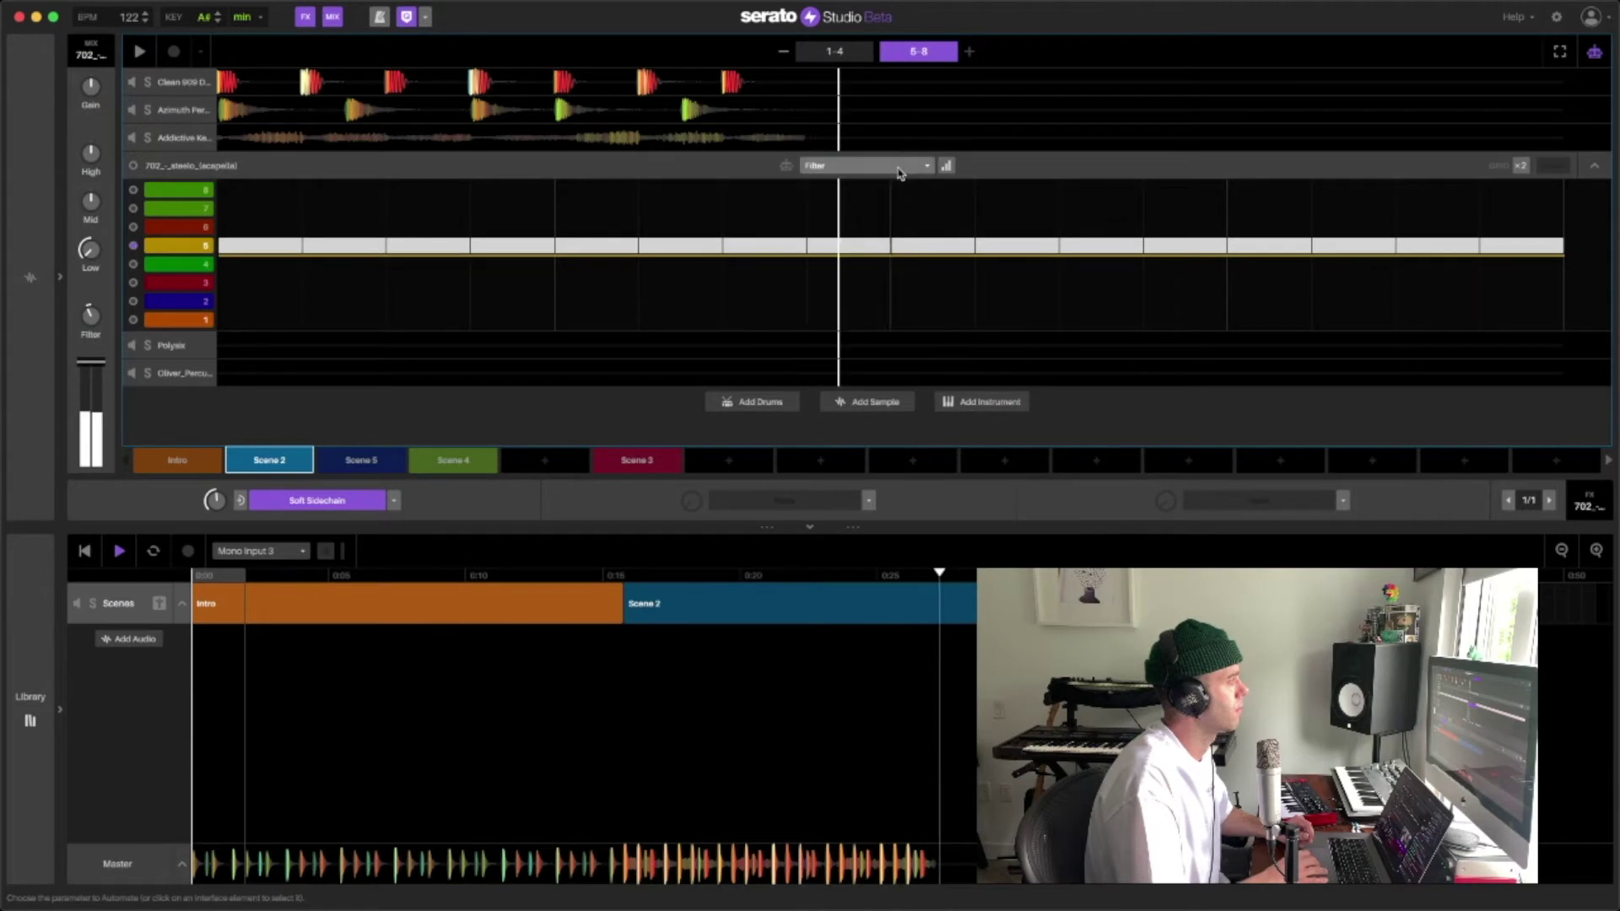
Target the whole 702 steelo acapella deck for automation and choose Filter as the parameter.
left_click(299, 169)
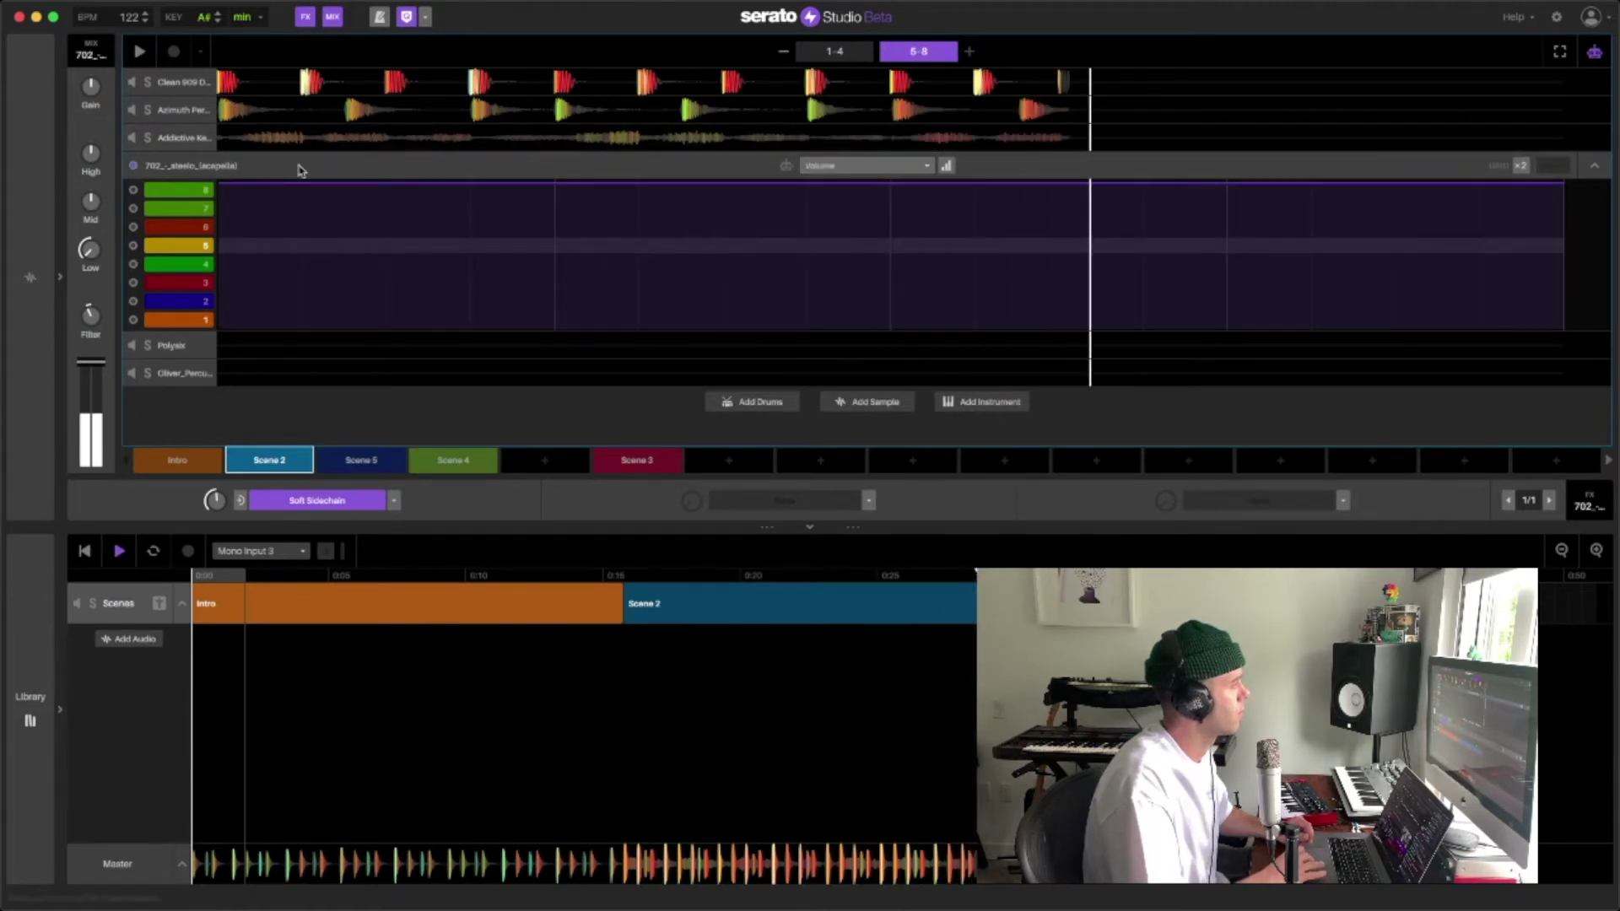
left_click(896, 167)
left_click(868, 238)
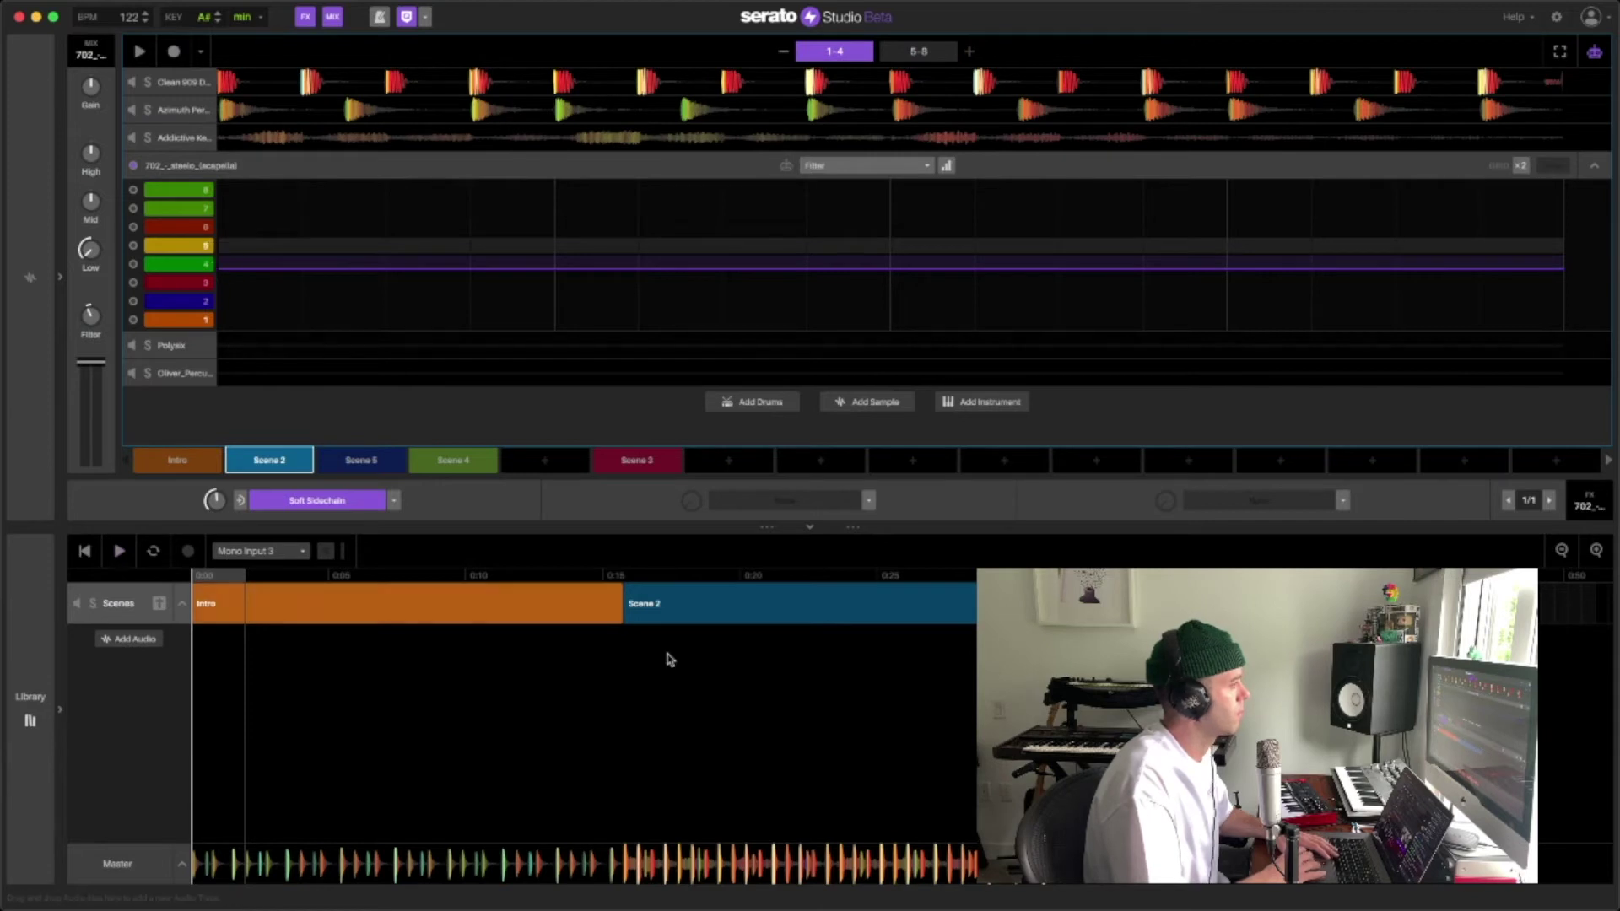
Automate the acapella's filter in Scene 2 to rise from -50.0 at the start to about neutral at the end of bar 8.
left_click(704, 629)
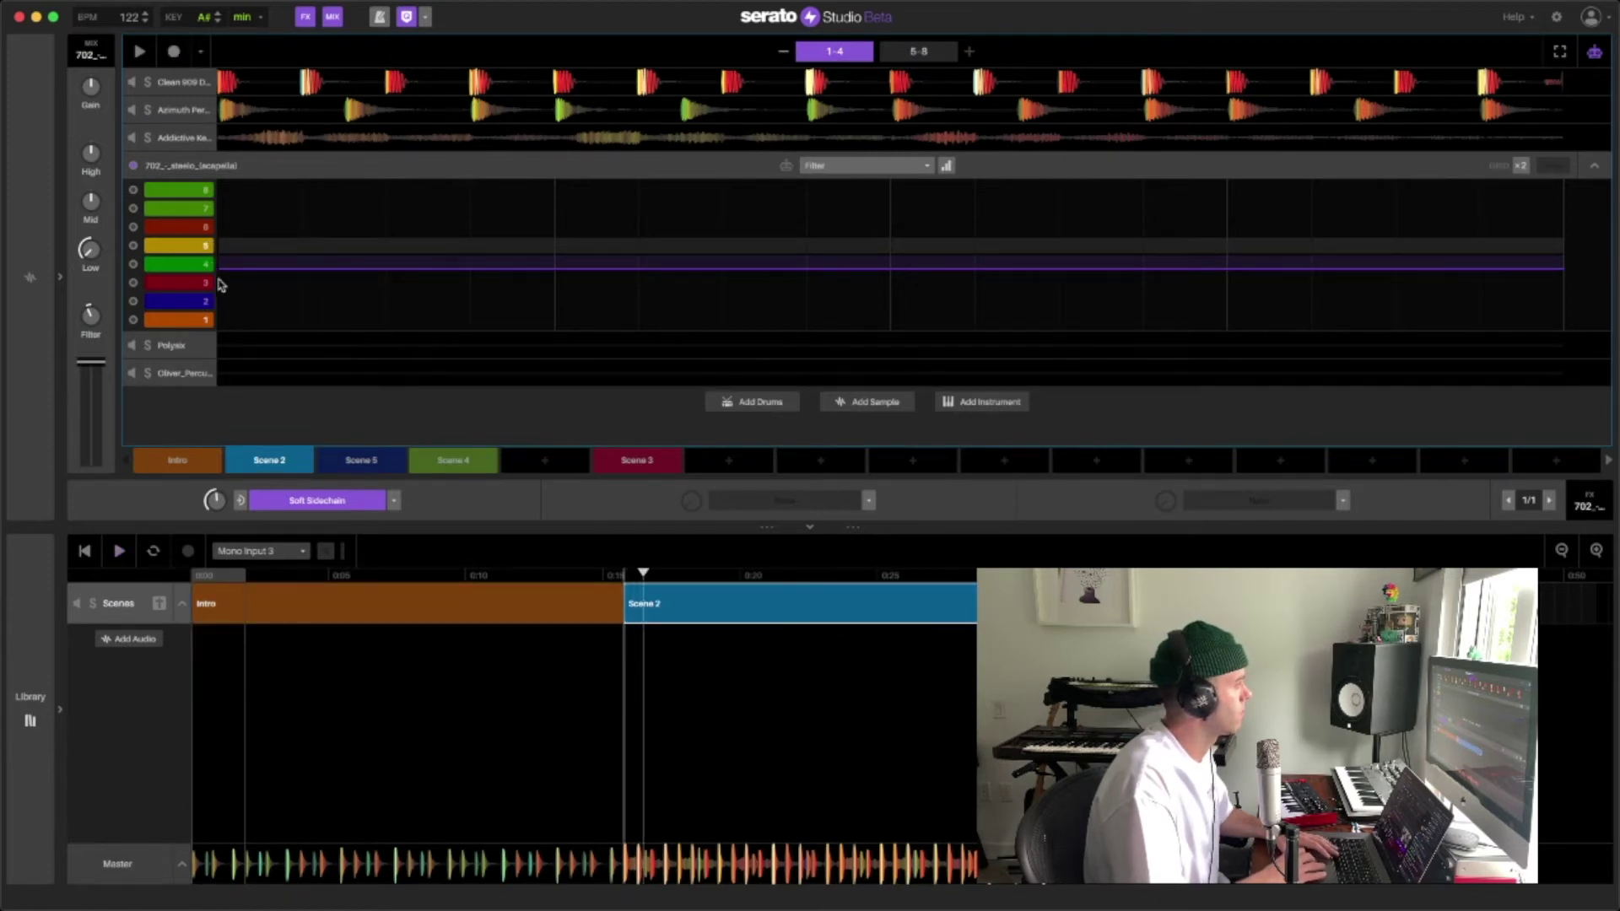
left_click_drag(222, 271, 209, 333)
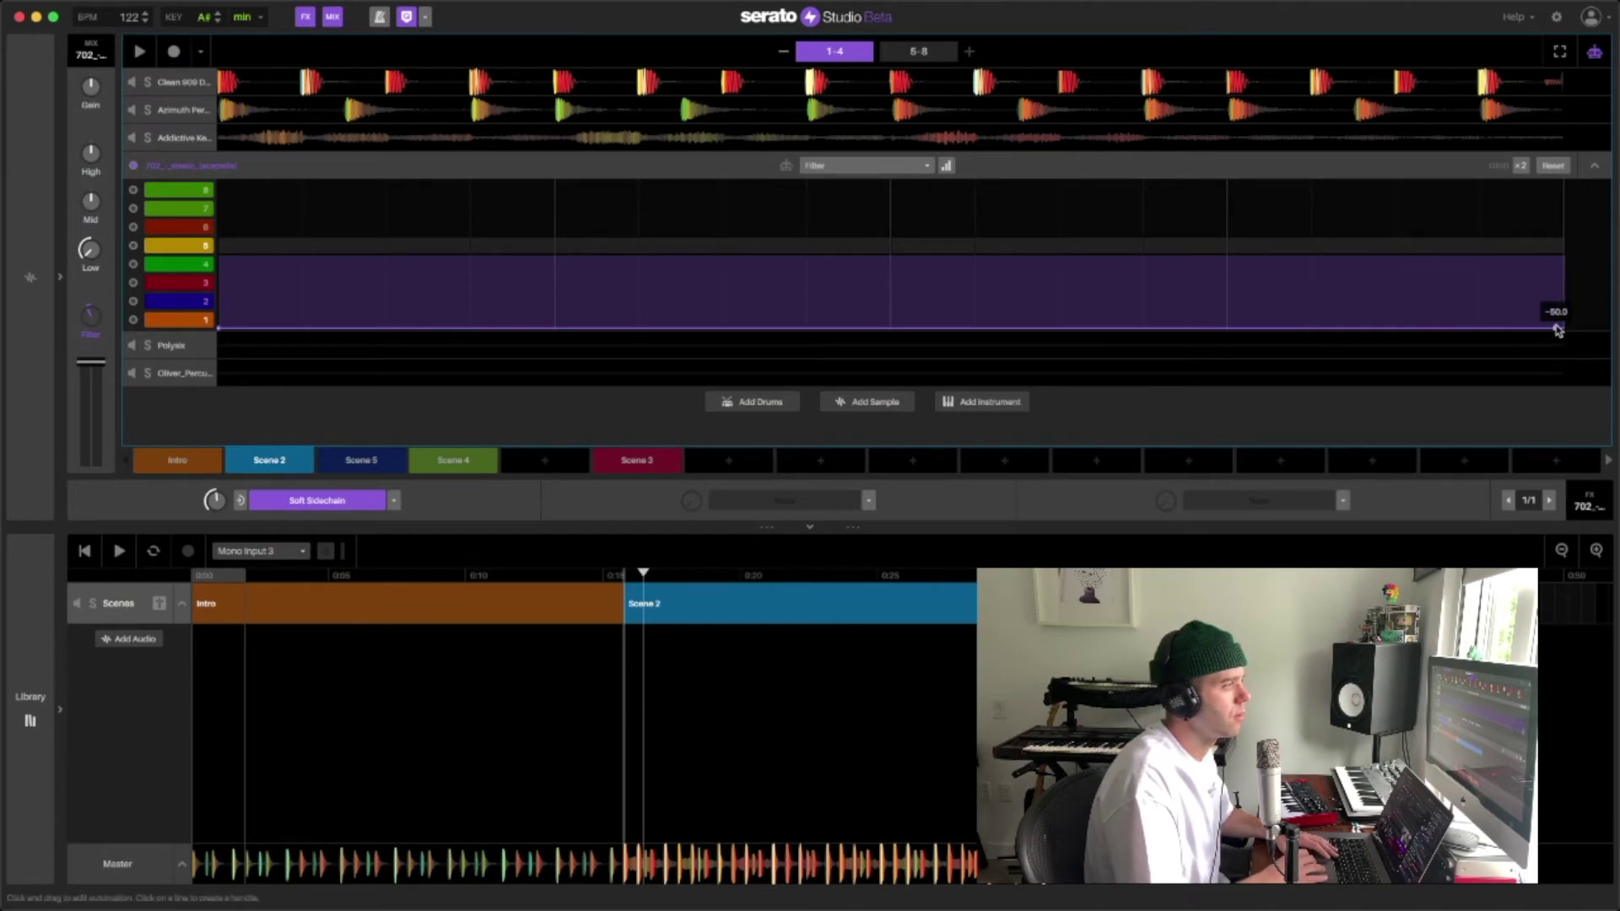
left_click(917, 53)
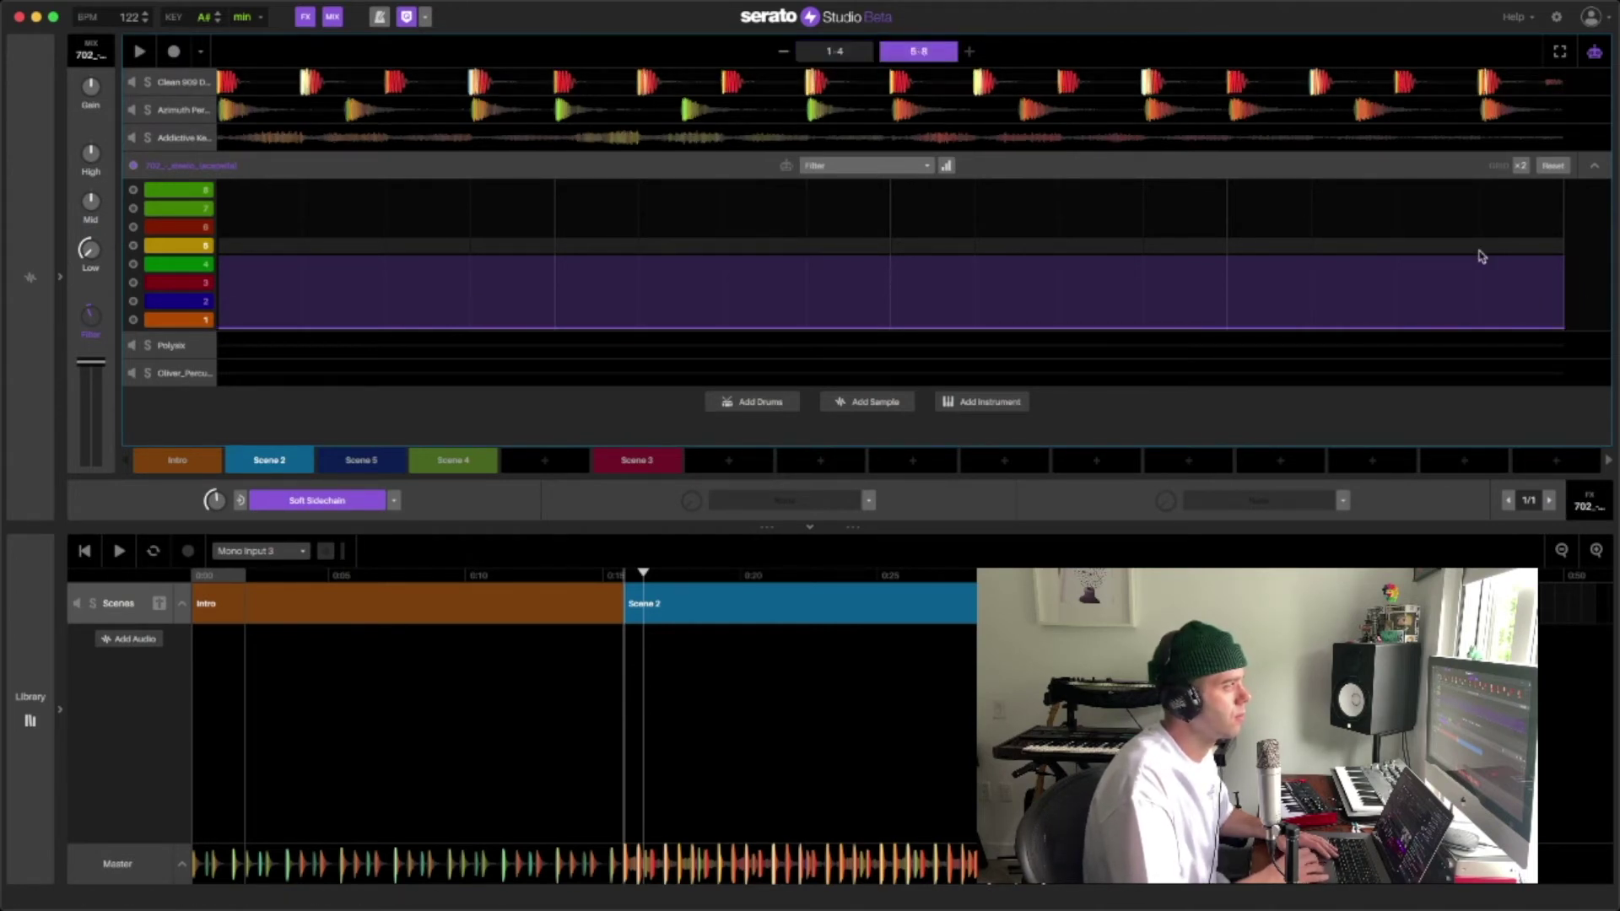
left_click_drag(1557, 333, 1558, 258)
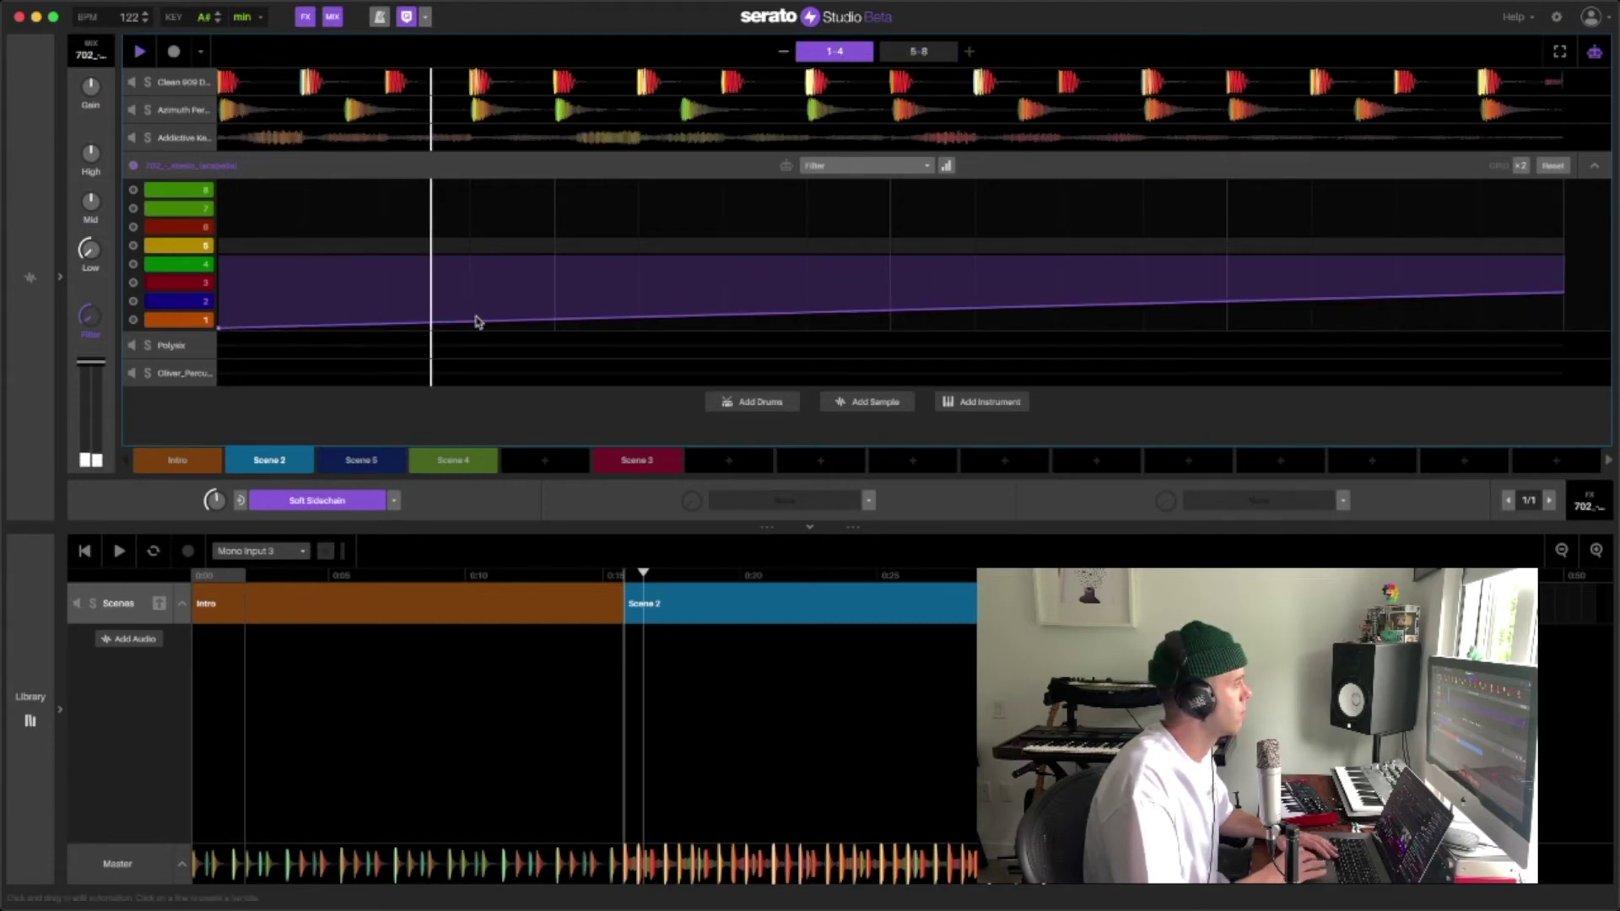
Raise the start of Scene 2's acapella filter ramp to -37.6 and listen to it through bars 5-8.
left_click_drag(217, 331, 217, 316)
key("space")
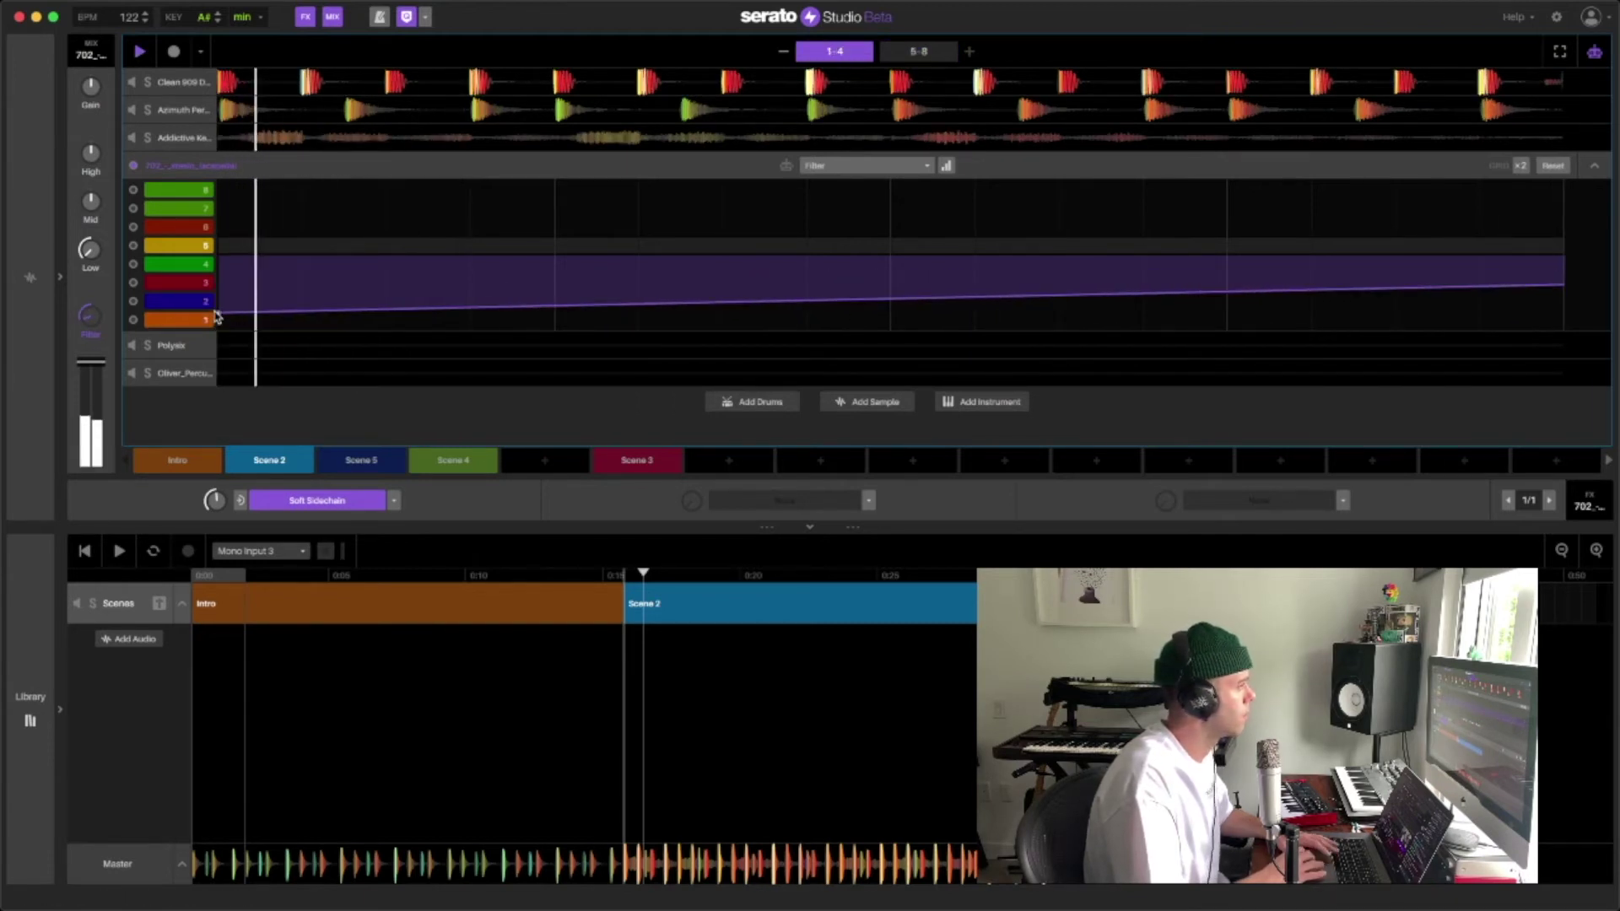
left_click_drag(219, 316, 219, 311)
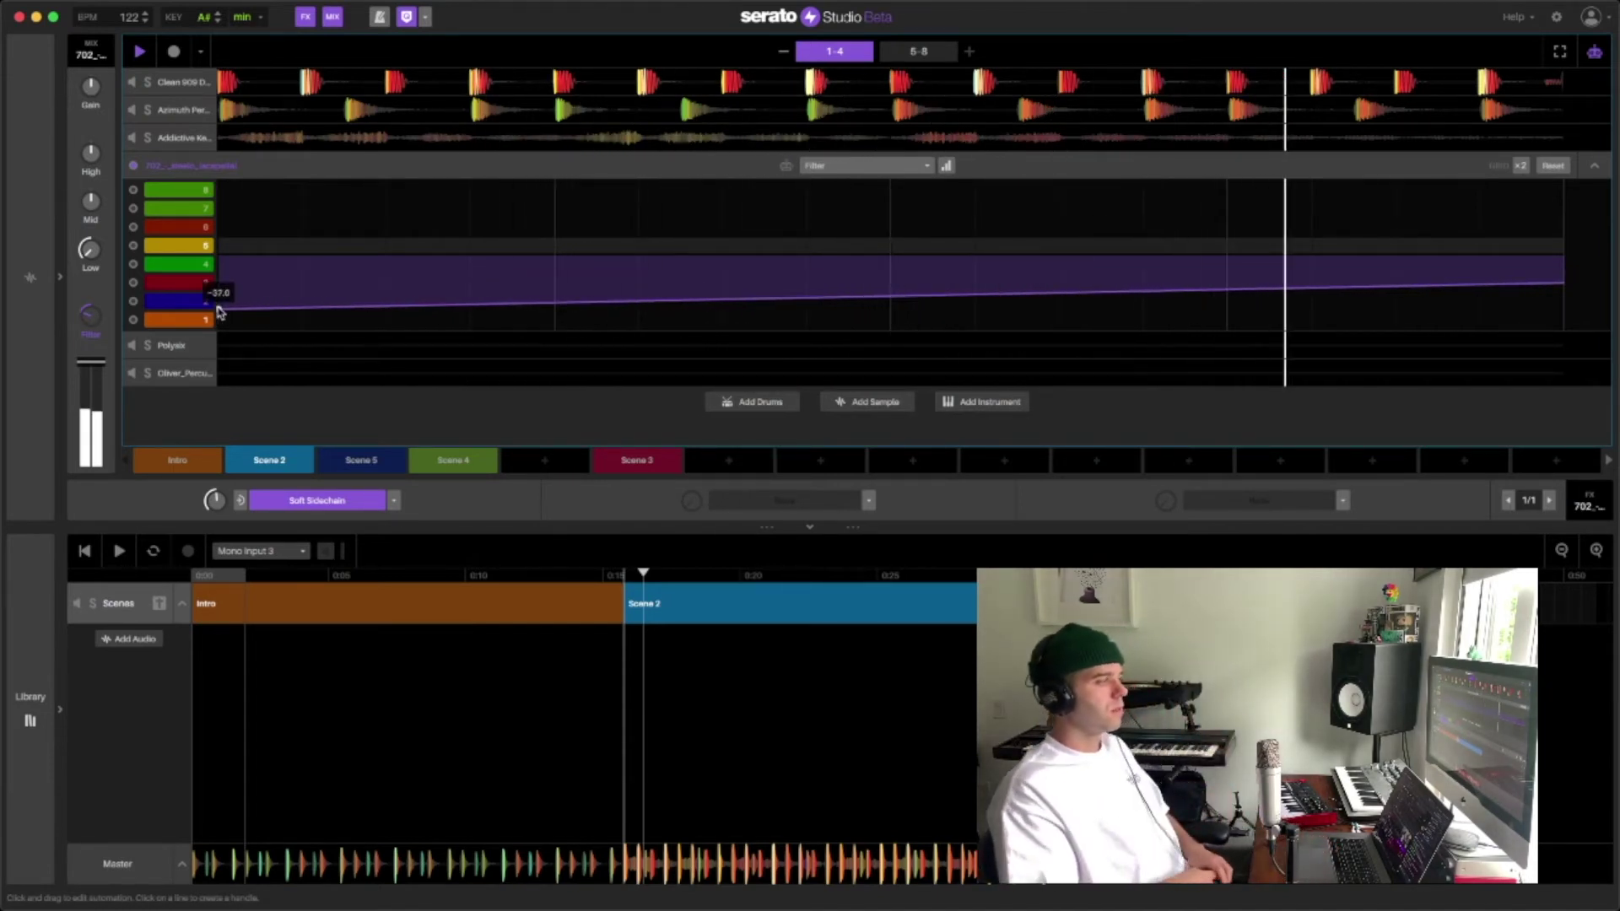
left_click(896, 53)
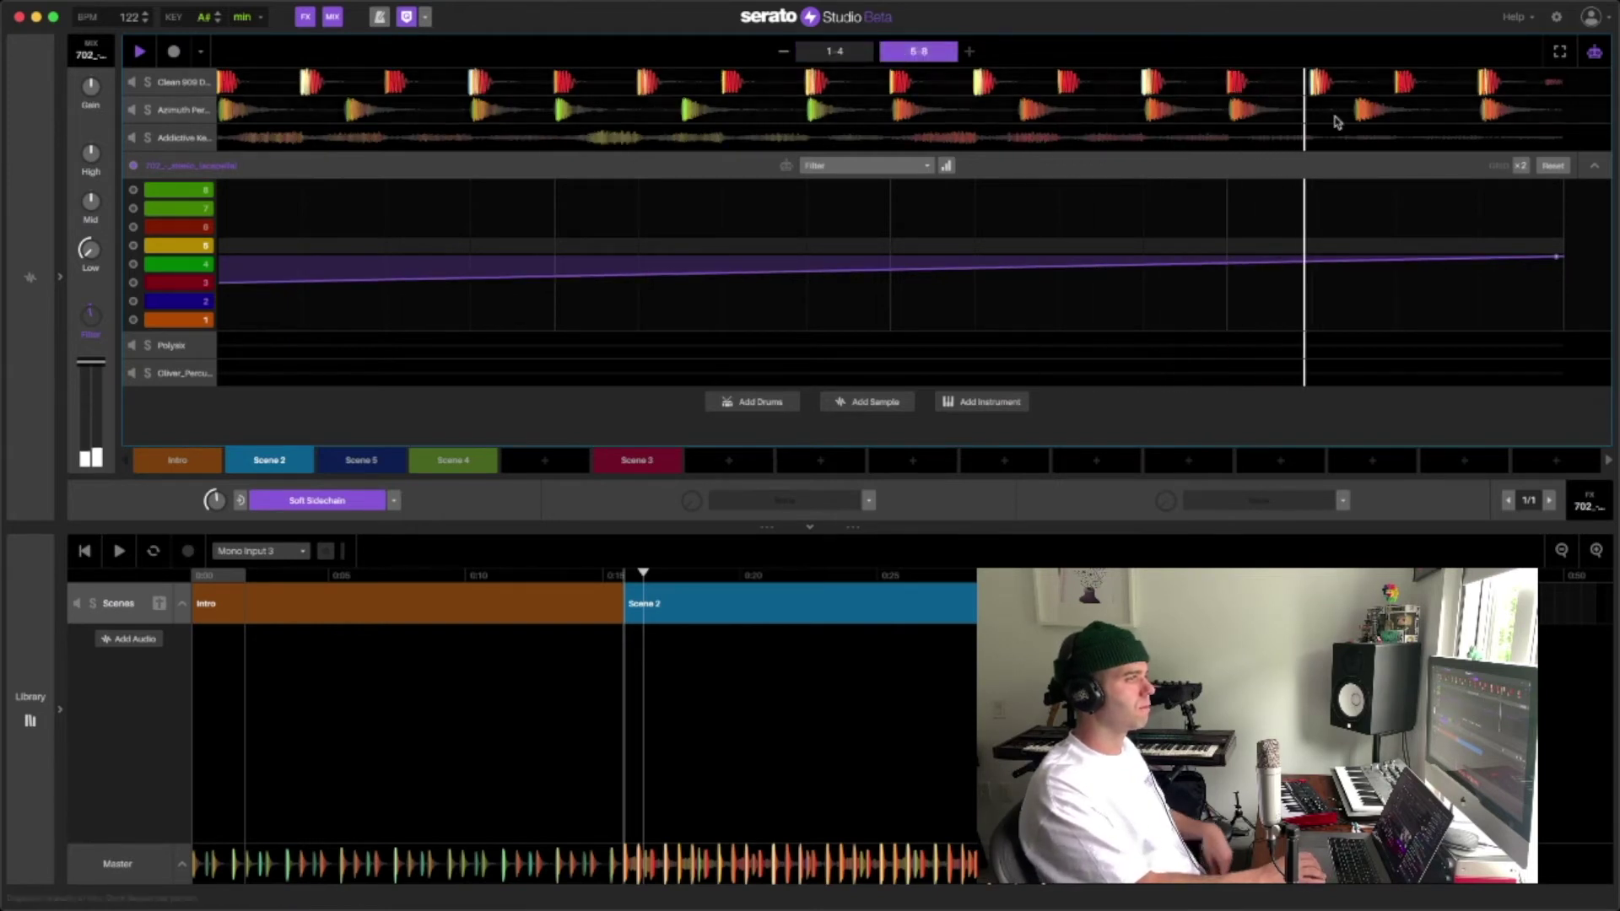
In Scene 2's Clean 909 Drum Kit pattern, clear bar 8's last two kicks and last clap, and add extra kicks in bars 2 and 6.
left_click(187, 84)
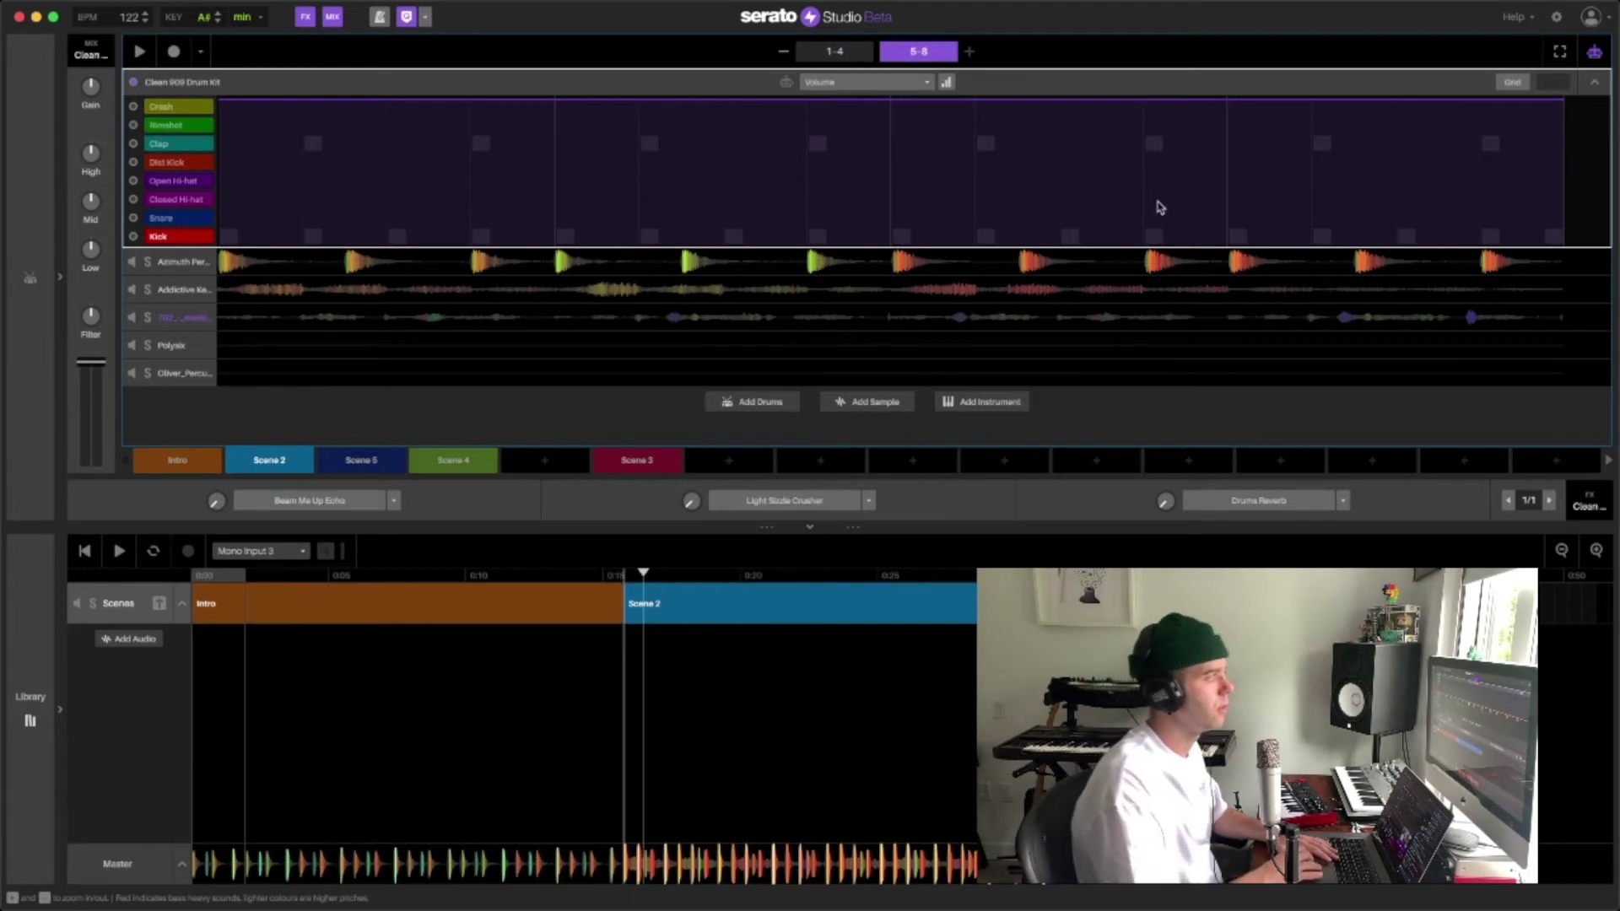
left_click(1594, 52)
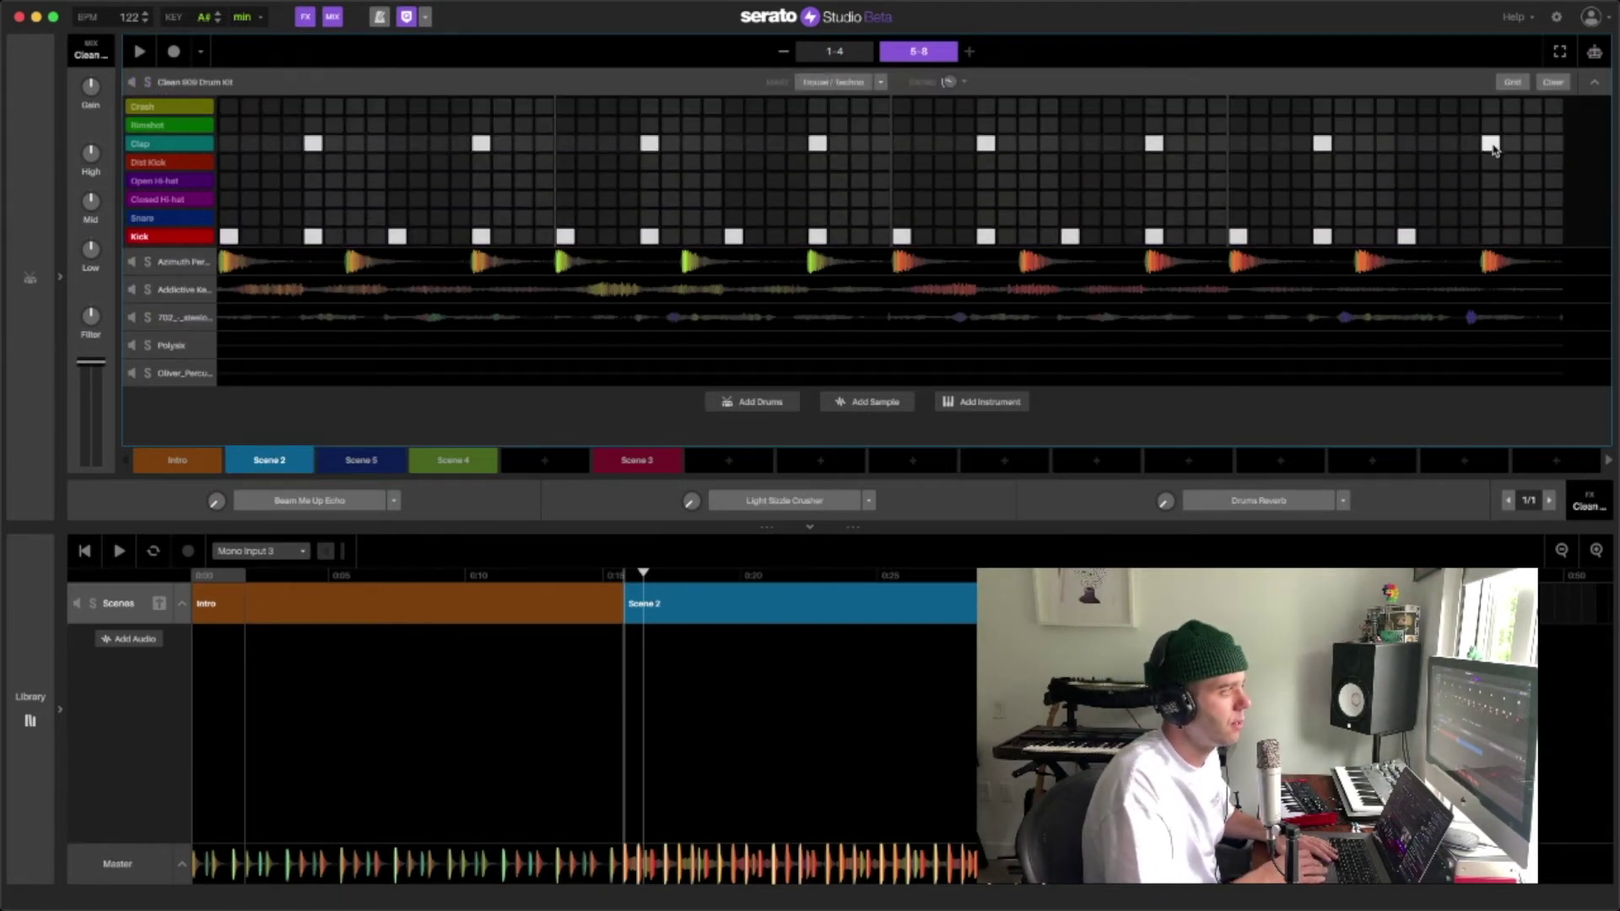
key("space")
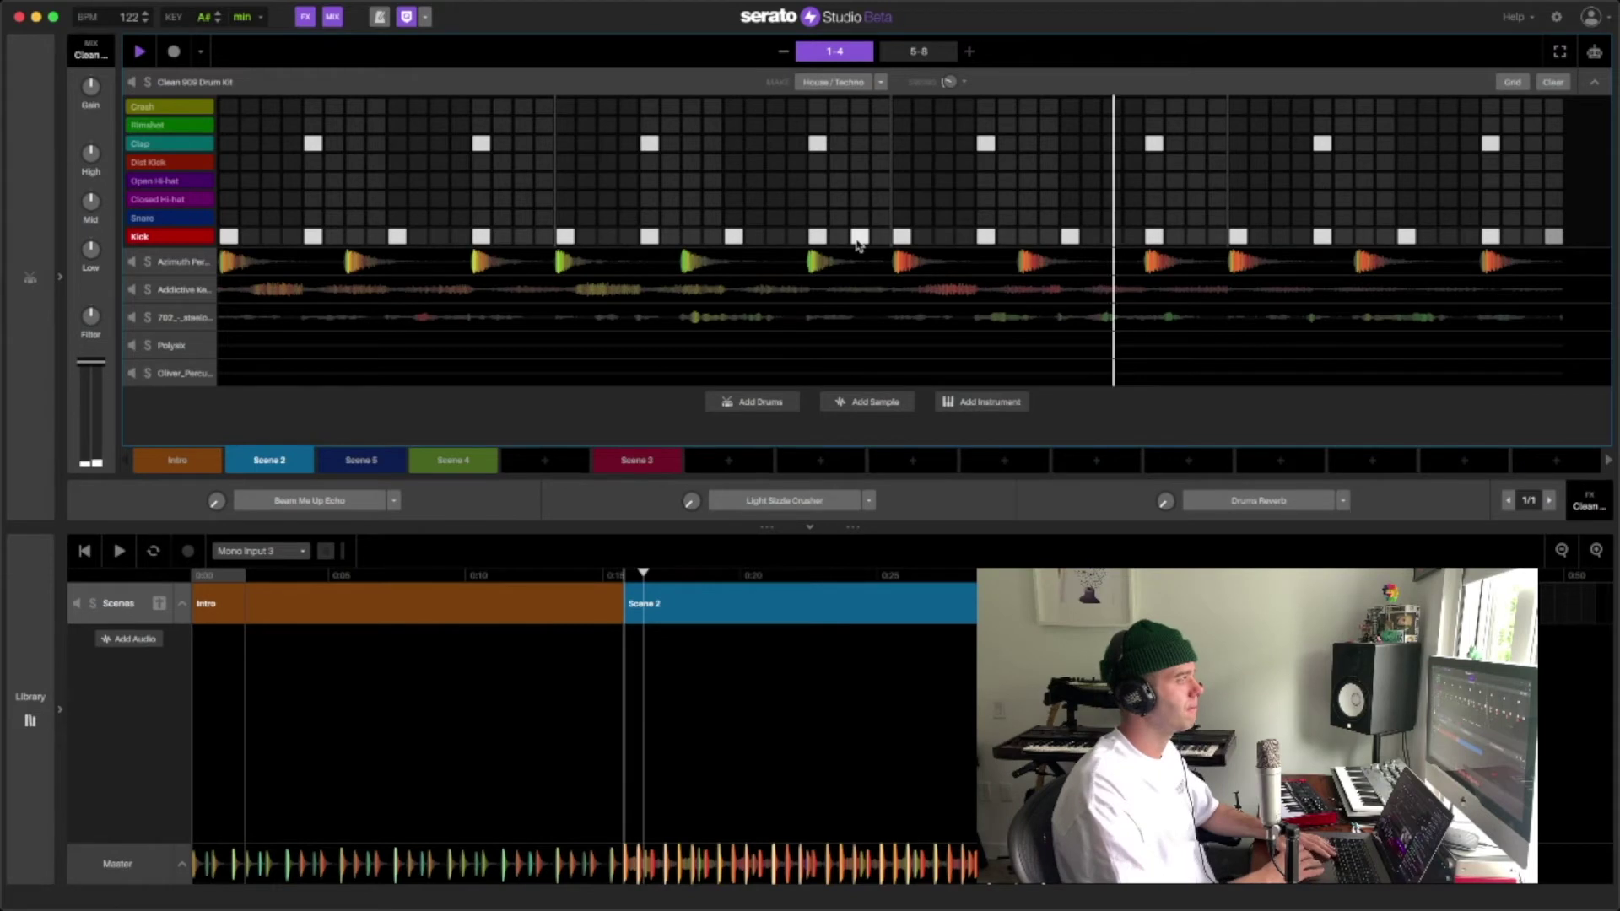
left_click(928, 52)
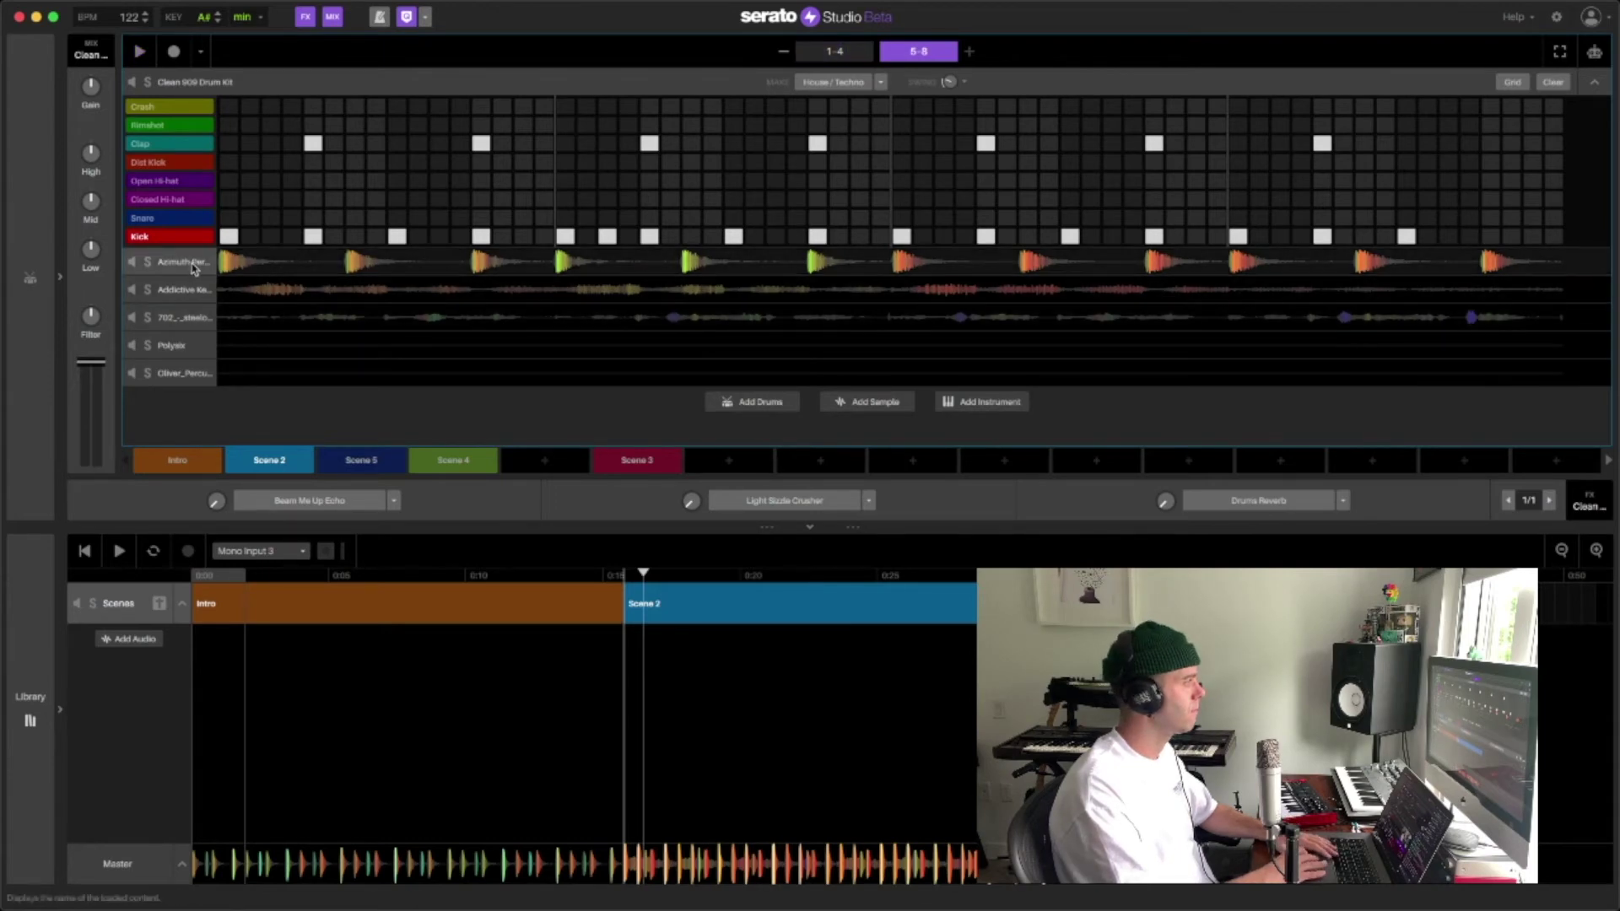
Remove the last Azimuth Percussion chord of bar 8 in Scene 2, play the scene and return to the drum kit.
key("Down")
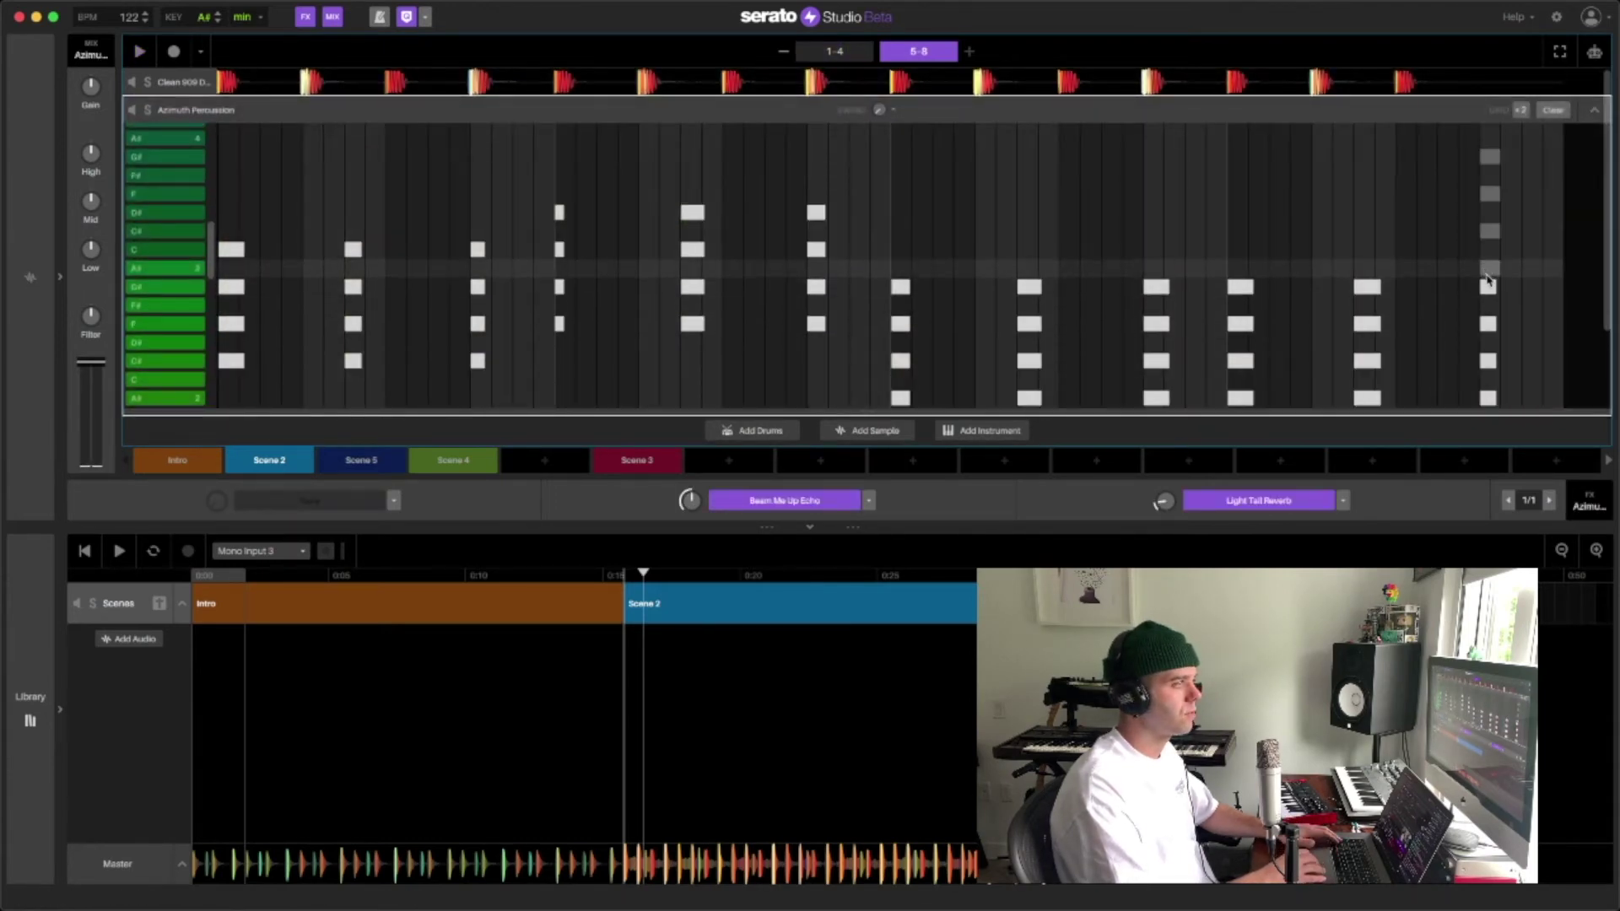
left_click_drag(1487, 282, 1493, 400)
key("space")
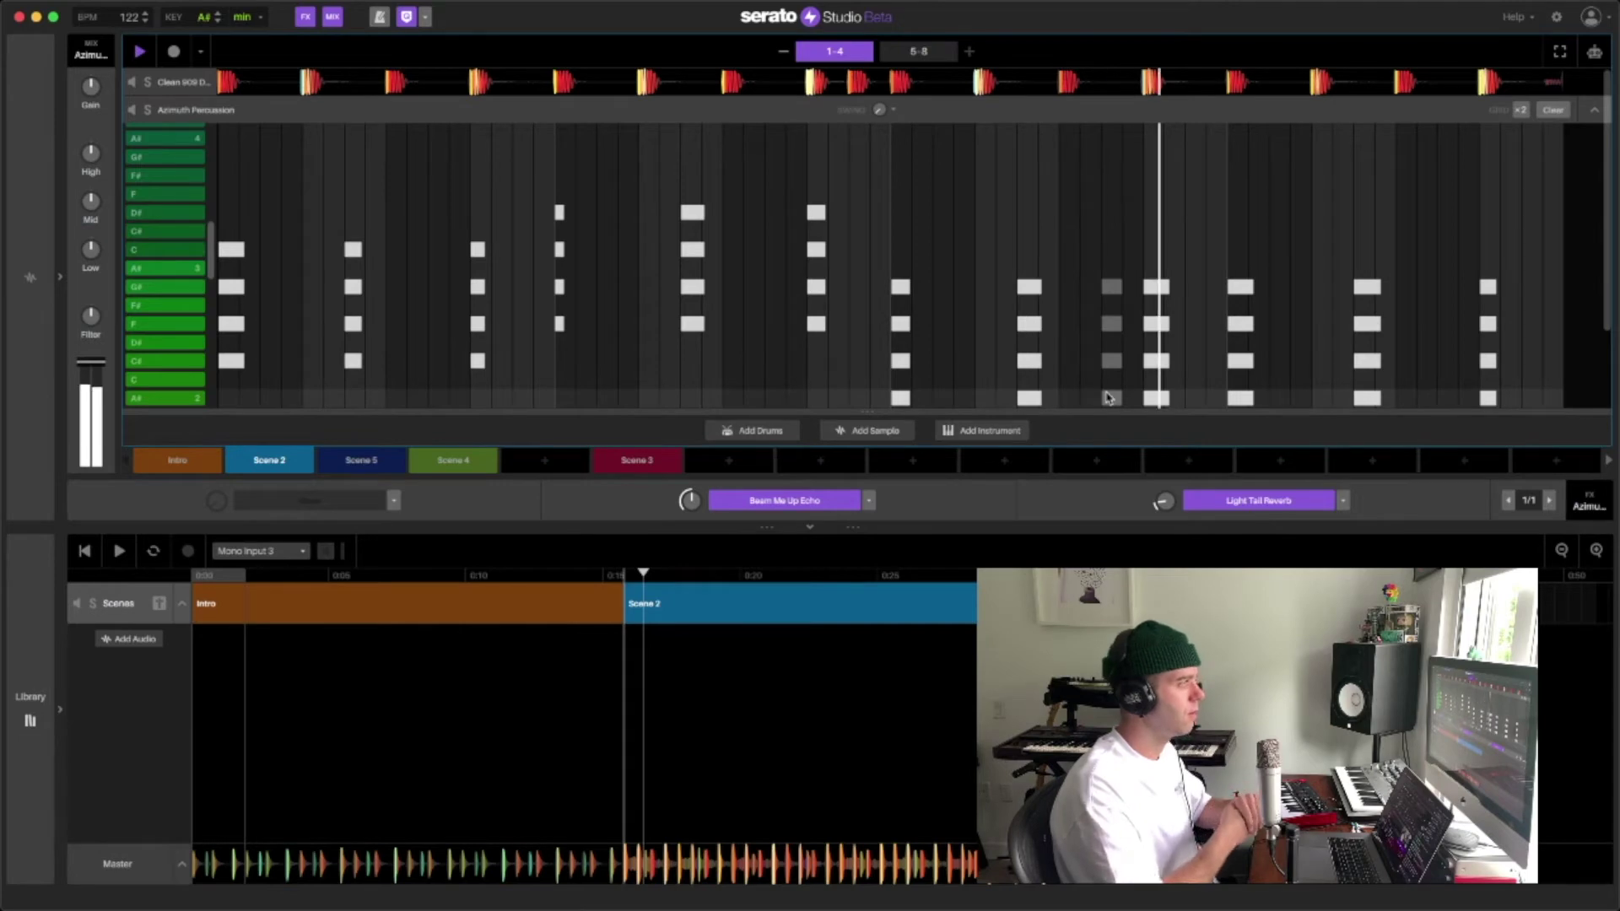
left_click(173, 84)
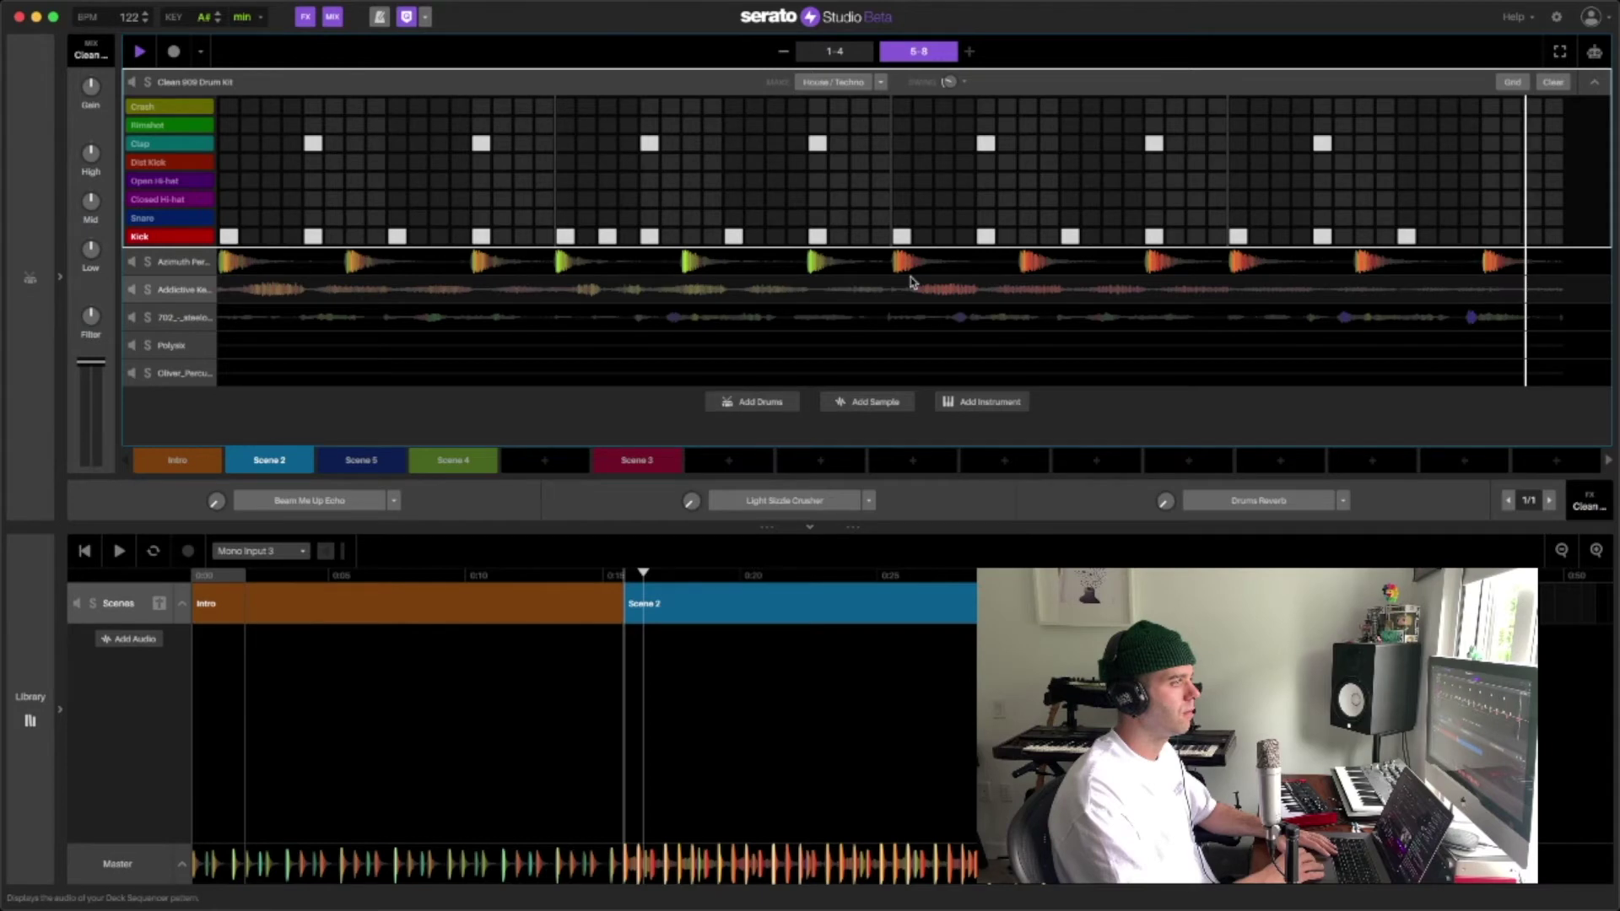
Play the song from the Intro and place Scene 5 after Scene 2 in the timeline.
left_click(443, 603)
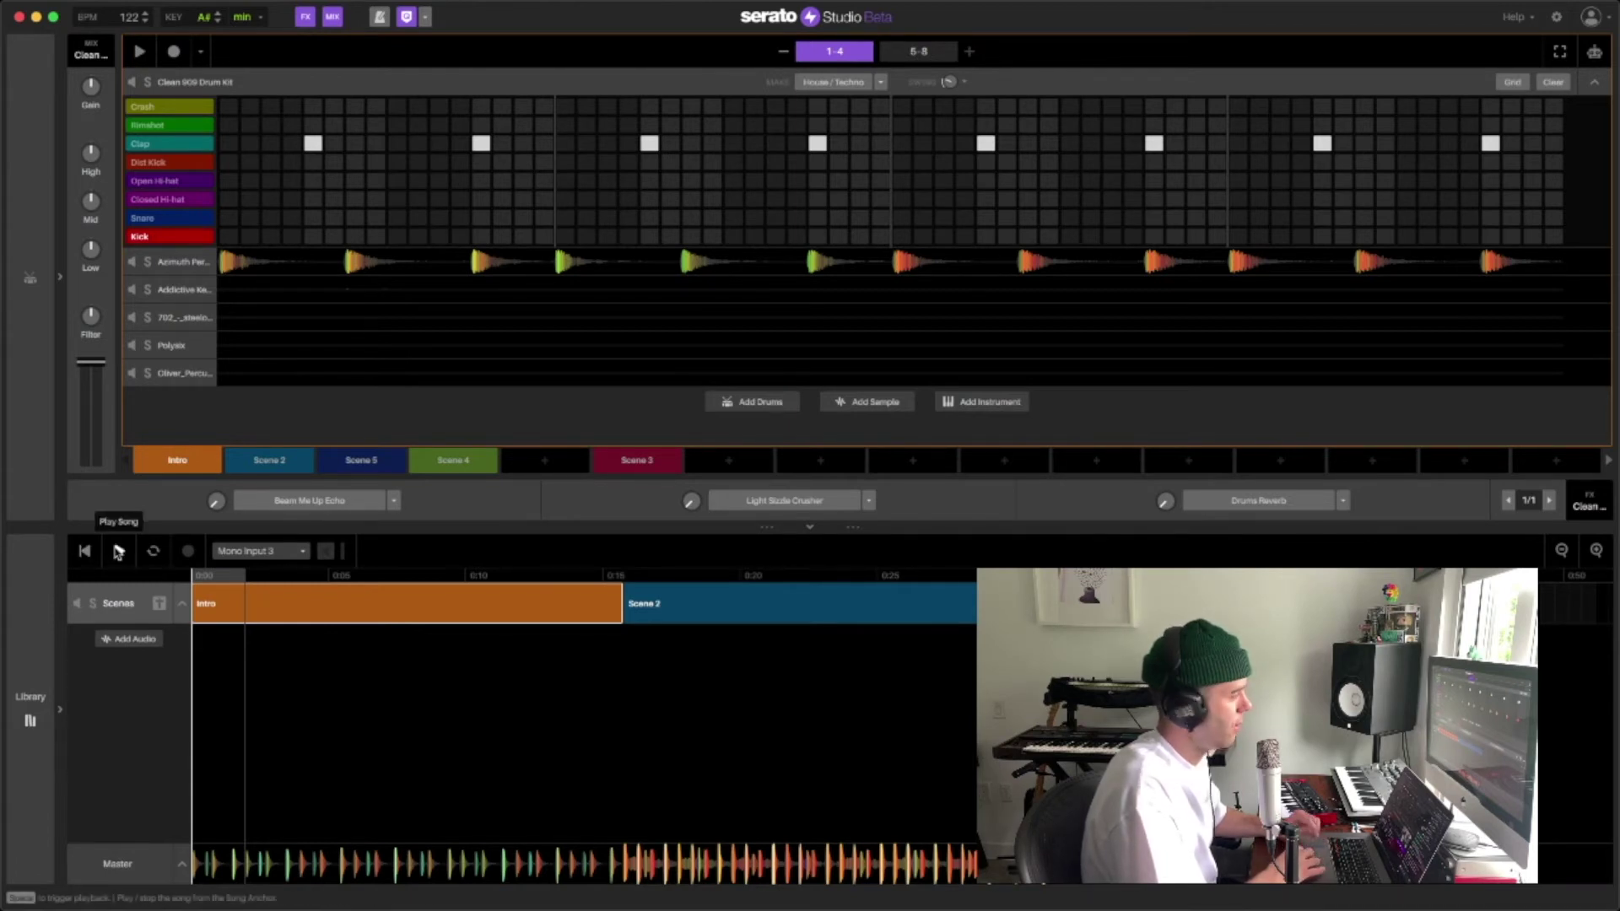
left_click(118, 552)
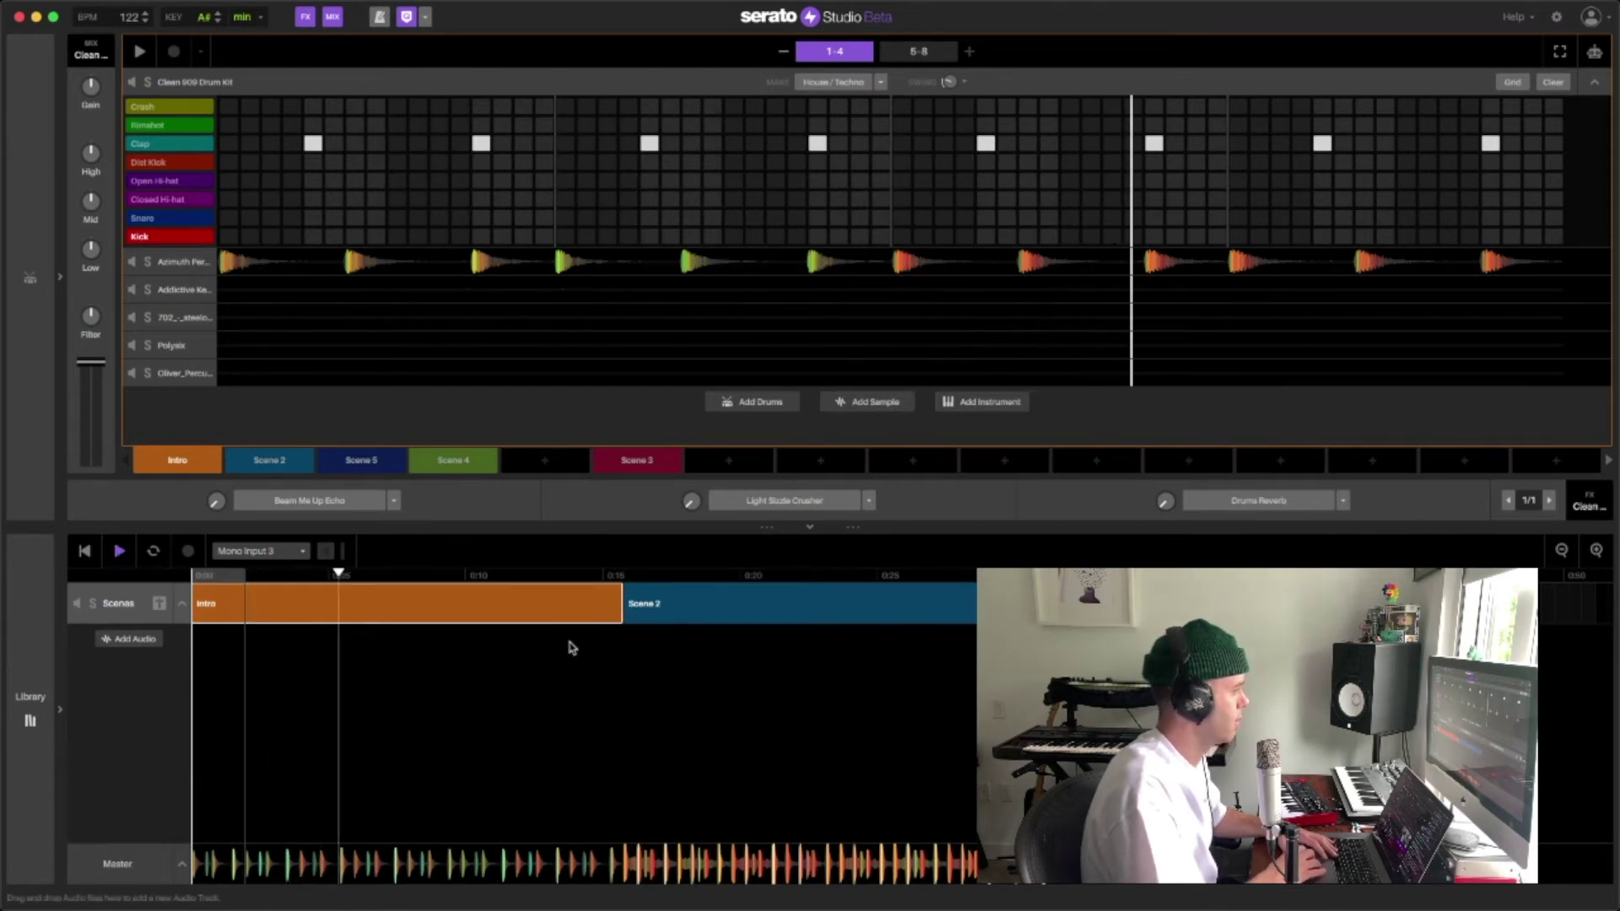
left_click(349, 460)
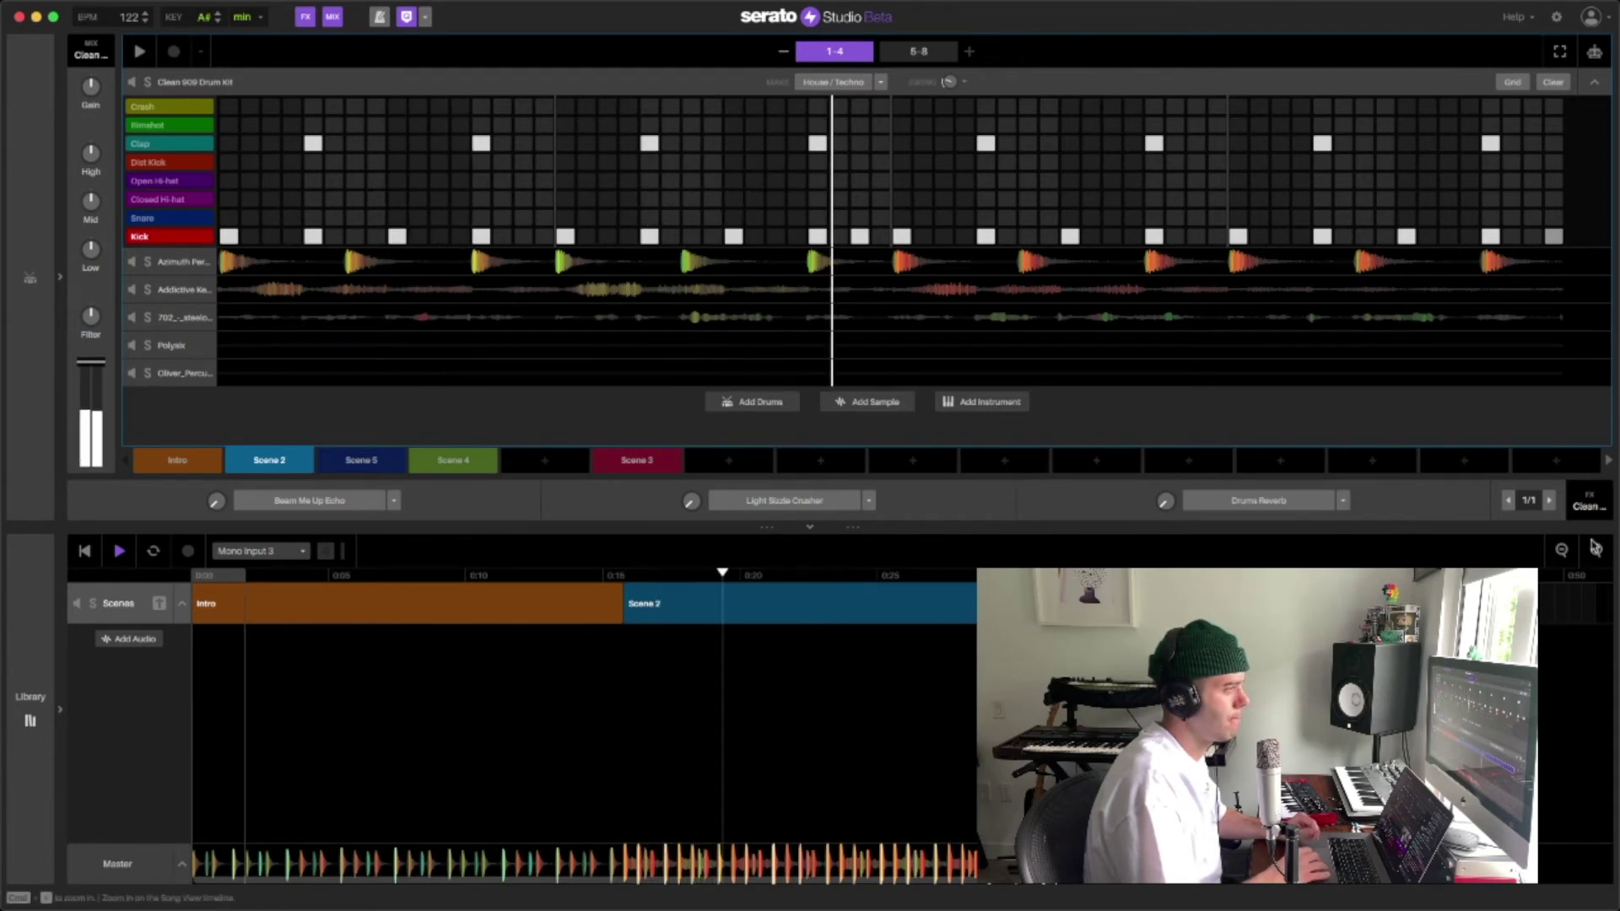
left_click(1562, 553)
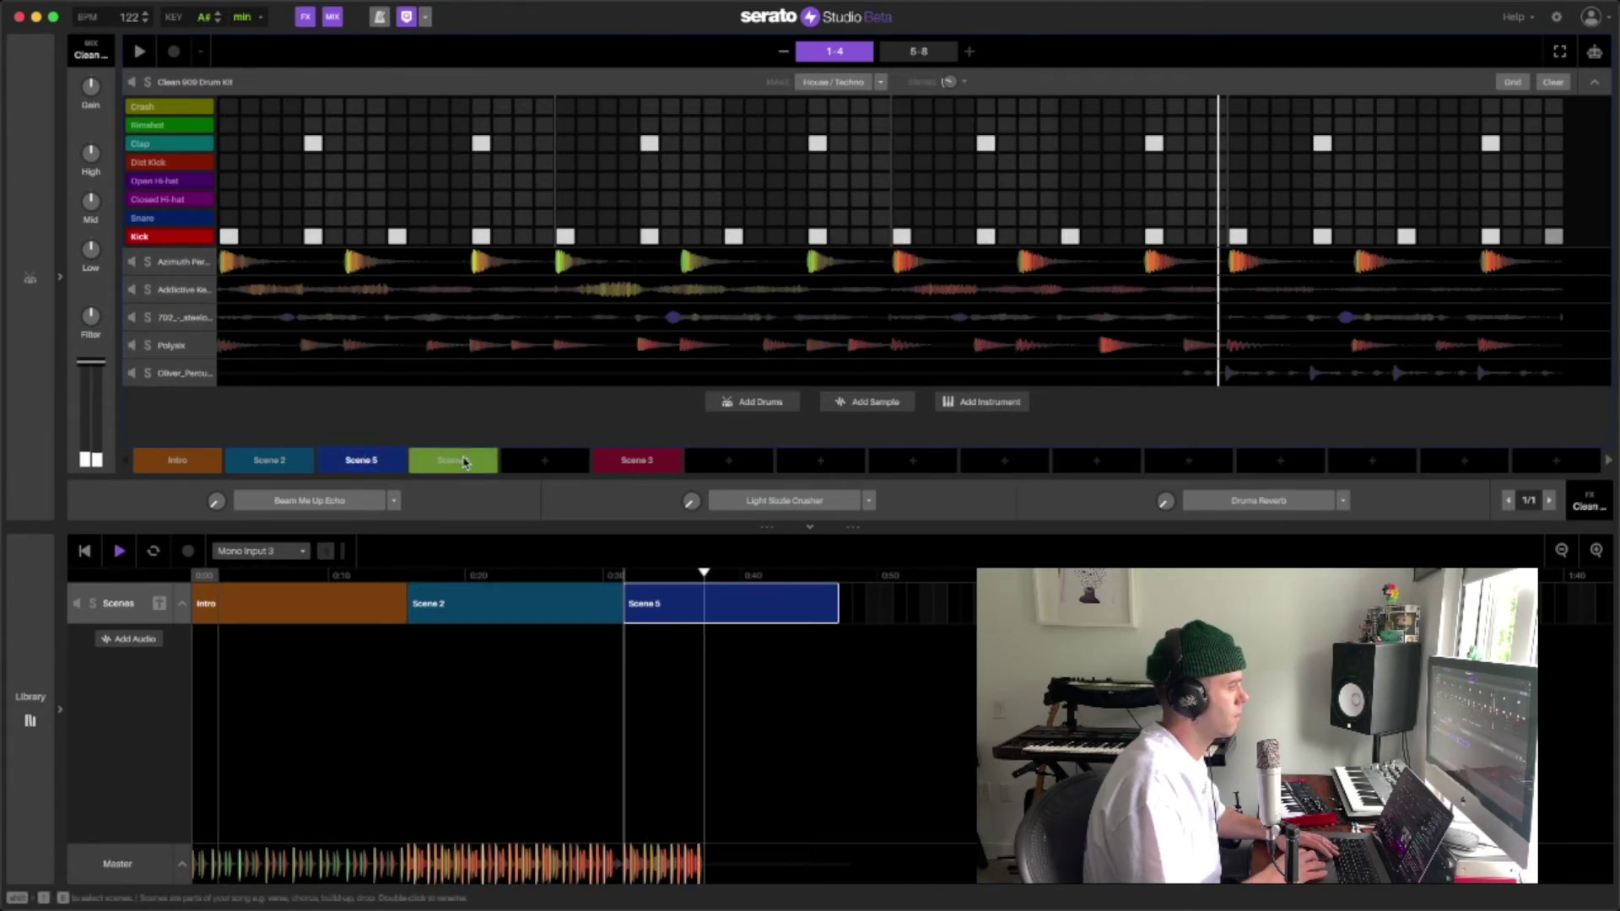
Shift Scene 4 one slot along, fill the freed slot with a copy, and place Scene 4 after Scene 5 in the timeline.
left_click_drag(453, 462, 544, 462)
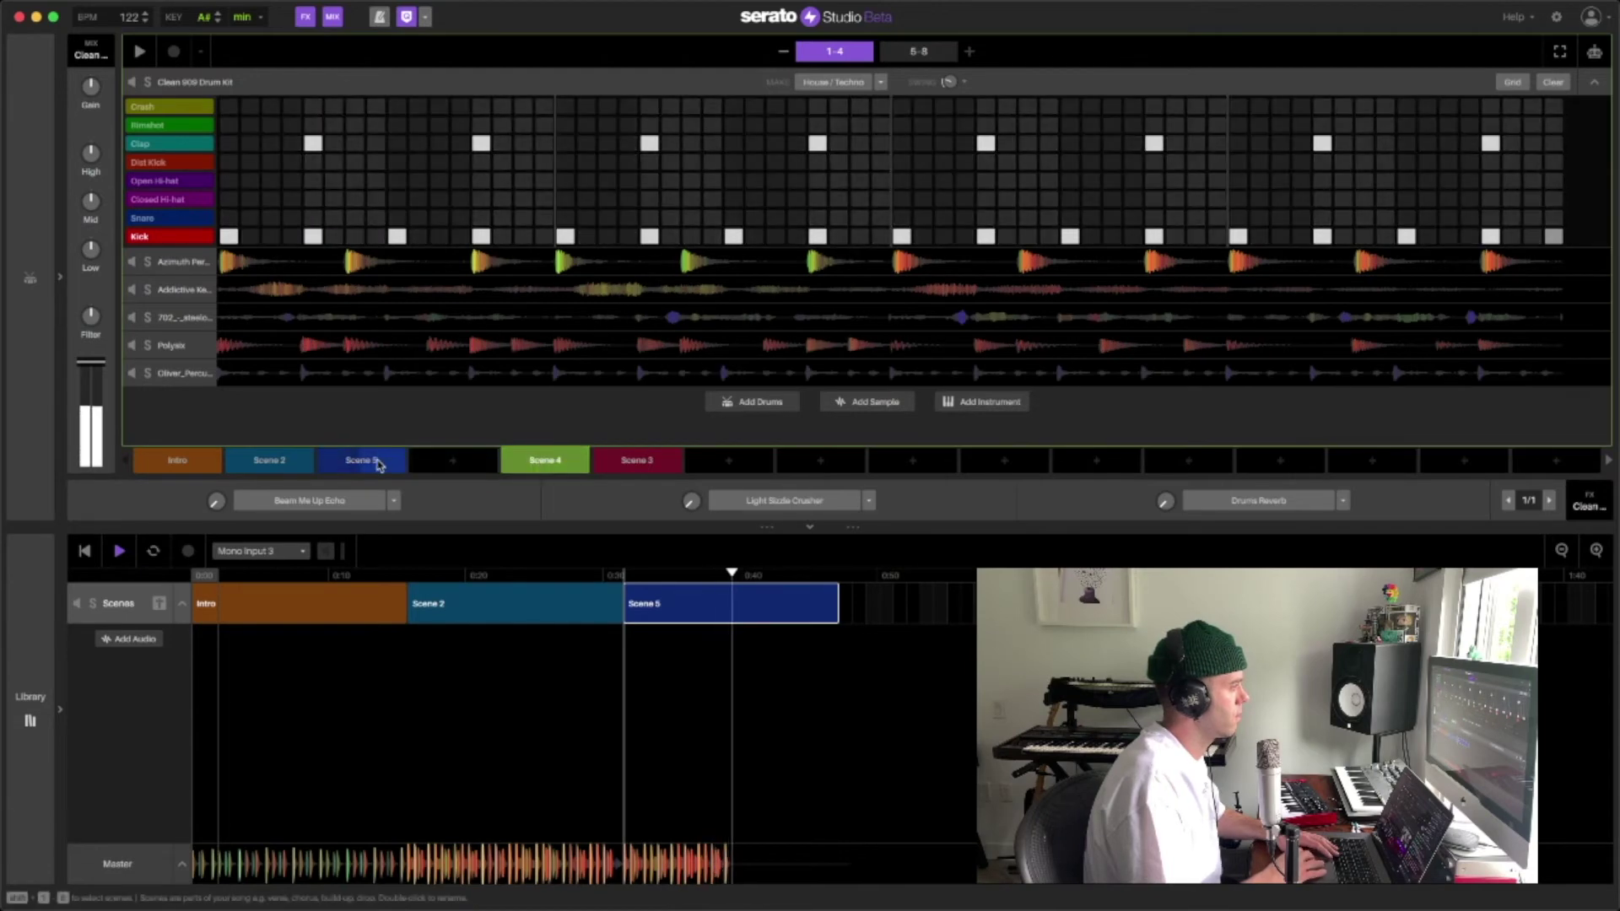
left_click(455, 460)
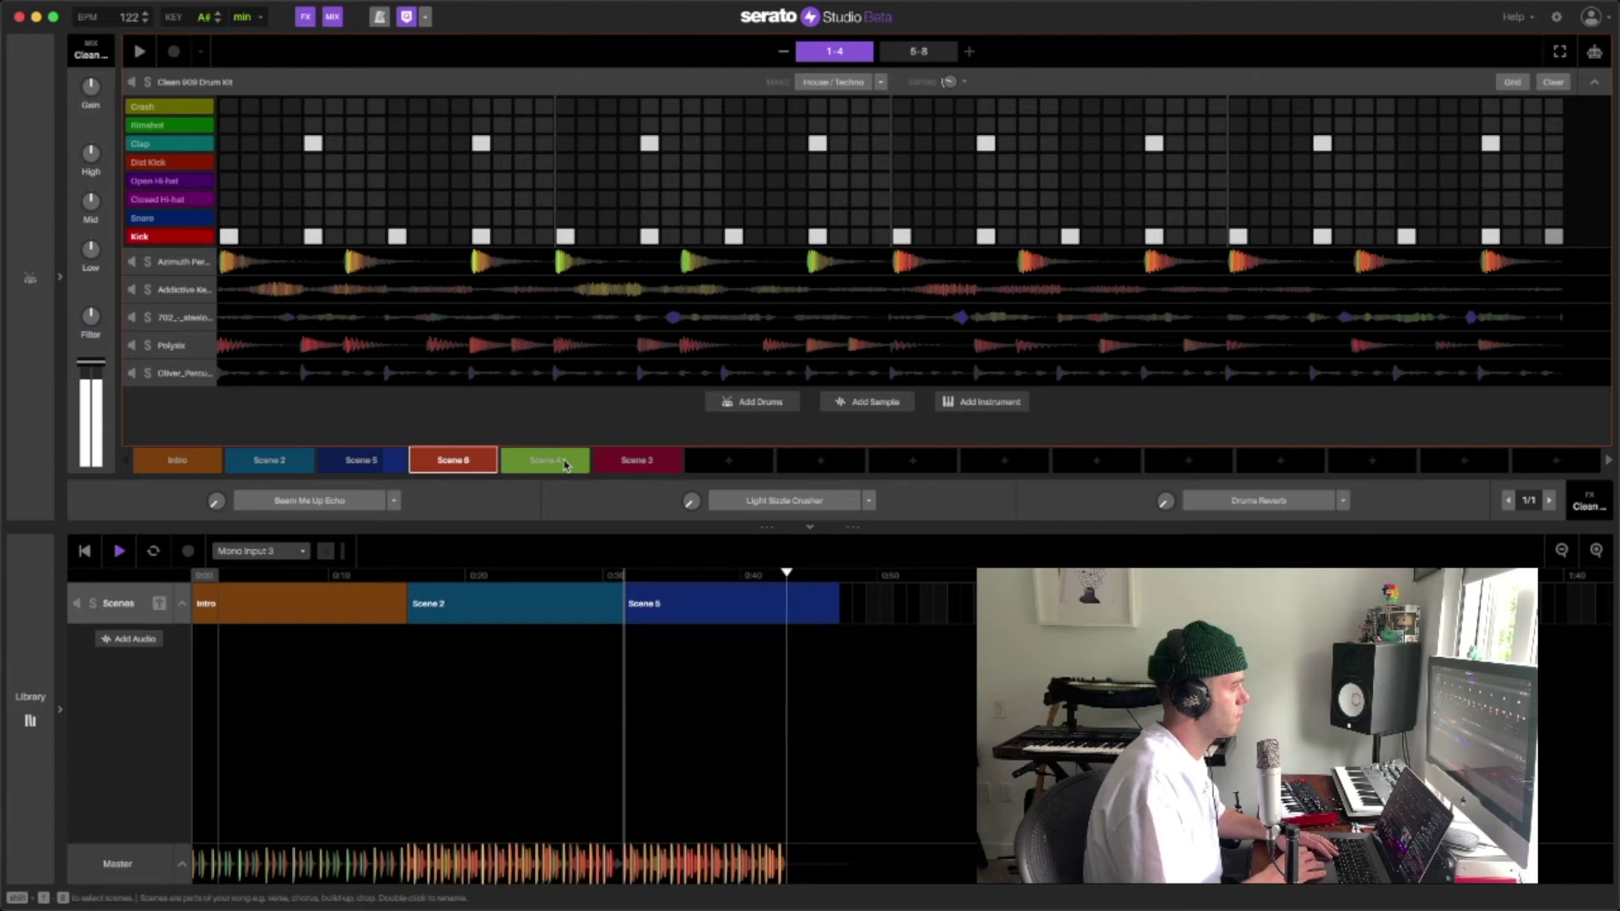
left_click_drag(564, 463, 905, 610)
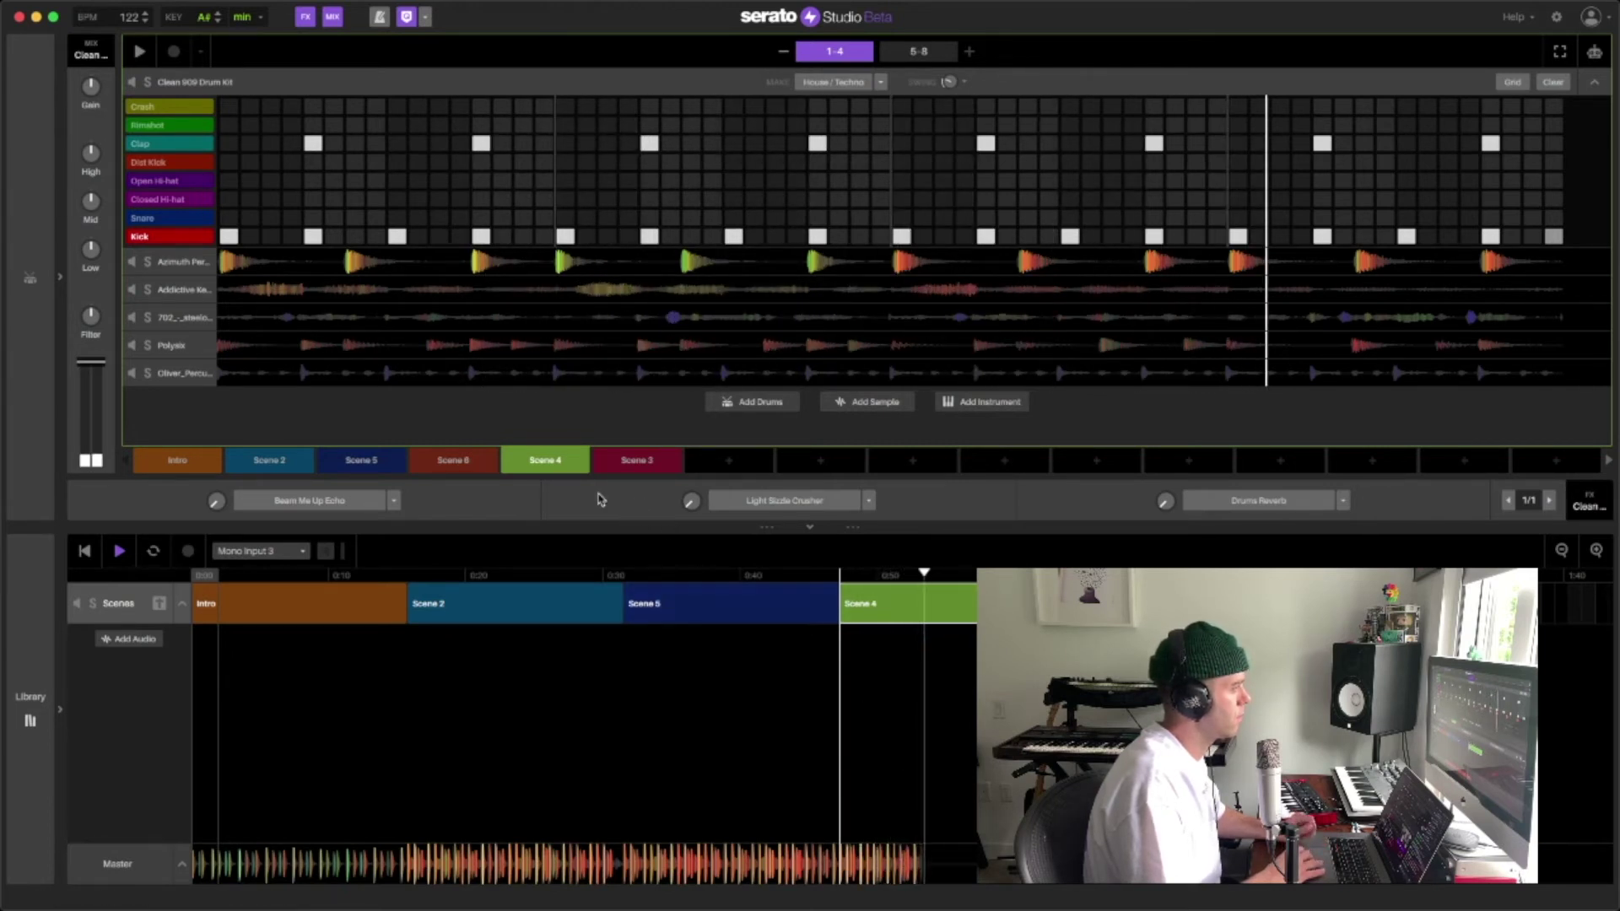
Rename Scene 4 as Tambouring and move it one slot earlier, ahead of the copied scene.
double_click(561, 464)
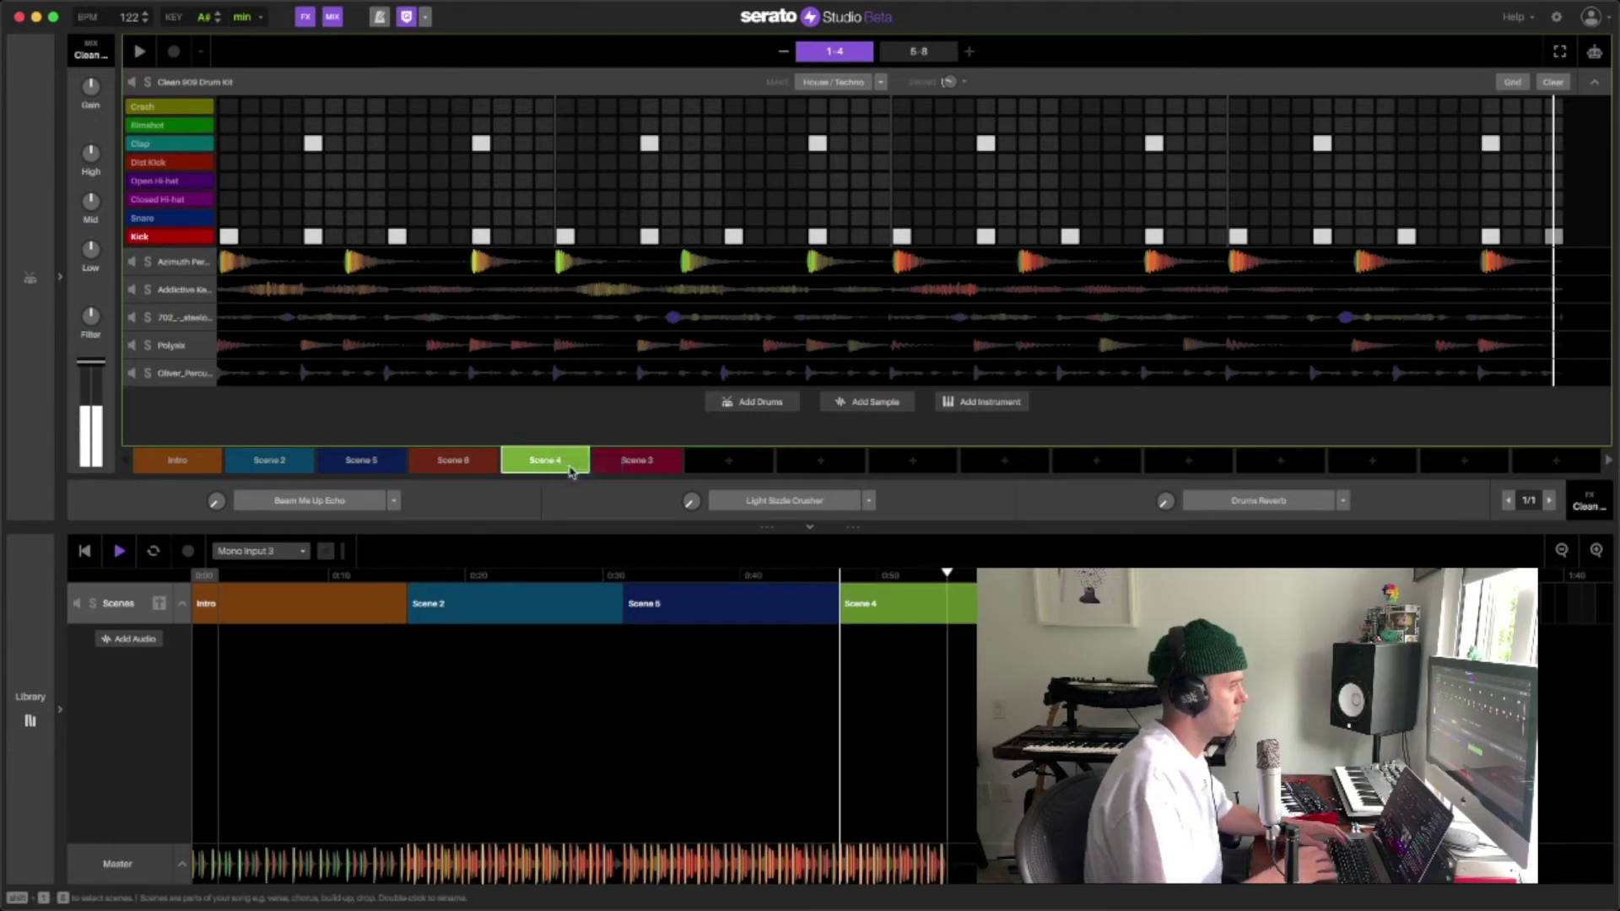
type("Tambouring")
key("Return")
left_click_drag(571, 472, 438, 466)
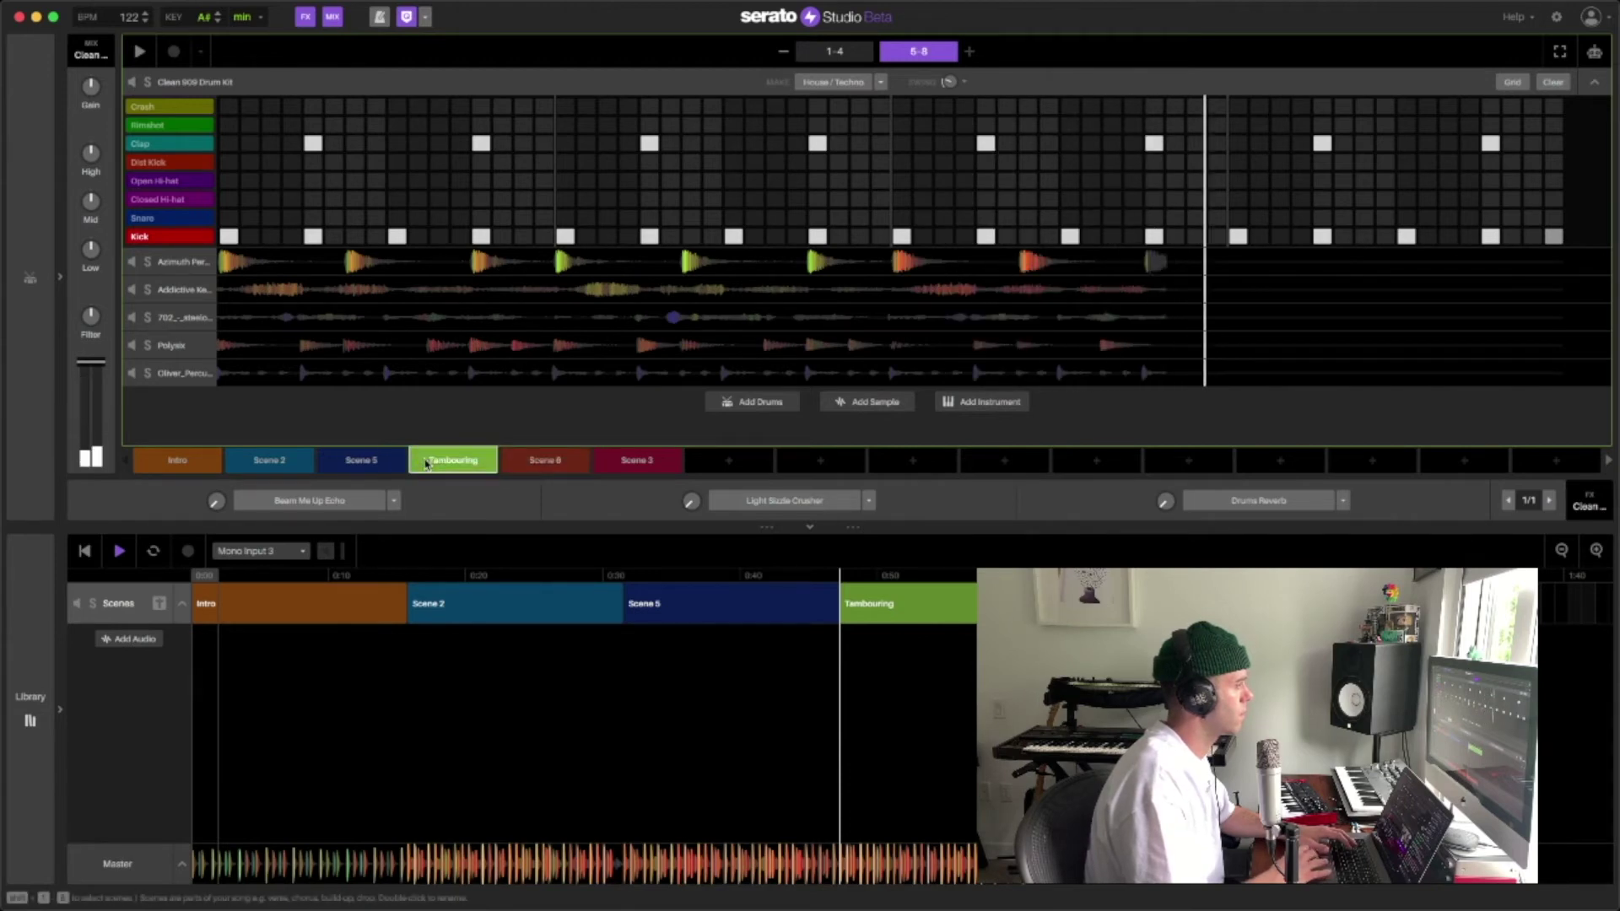
Audition Scene 3 and place it after the Tambouring scene in the timeline.
left_click(356, 466)
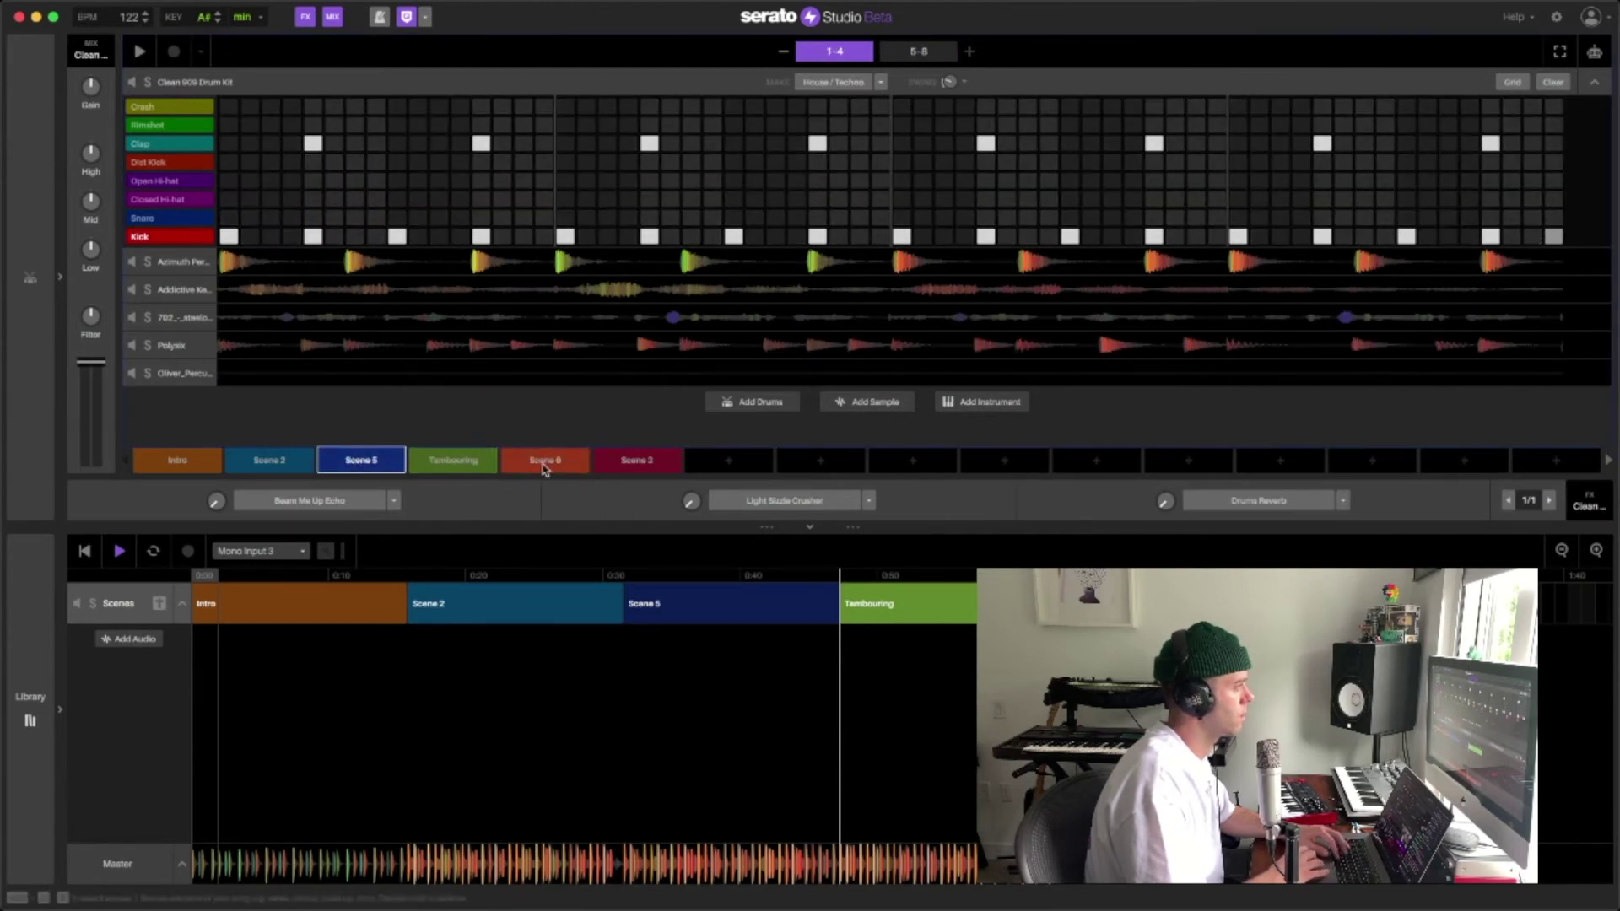
left_click(642, 467)
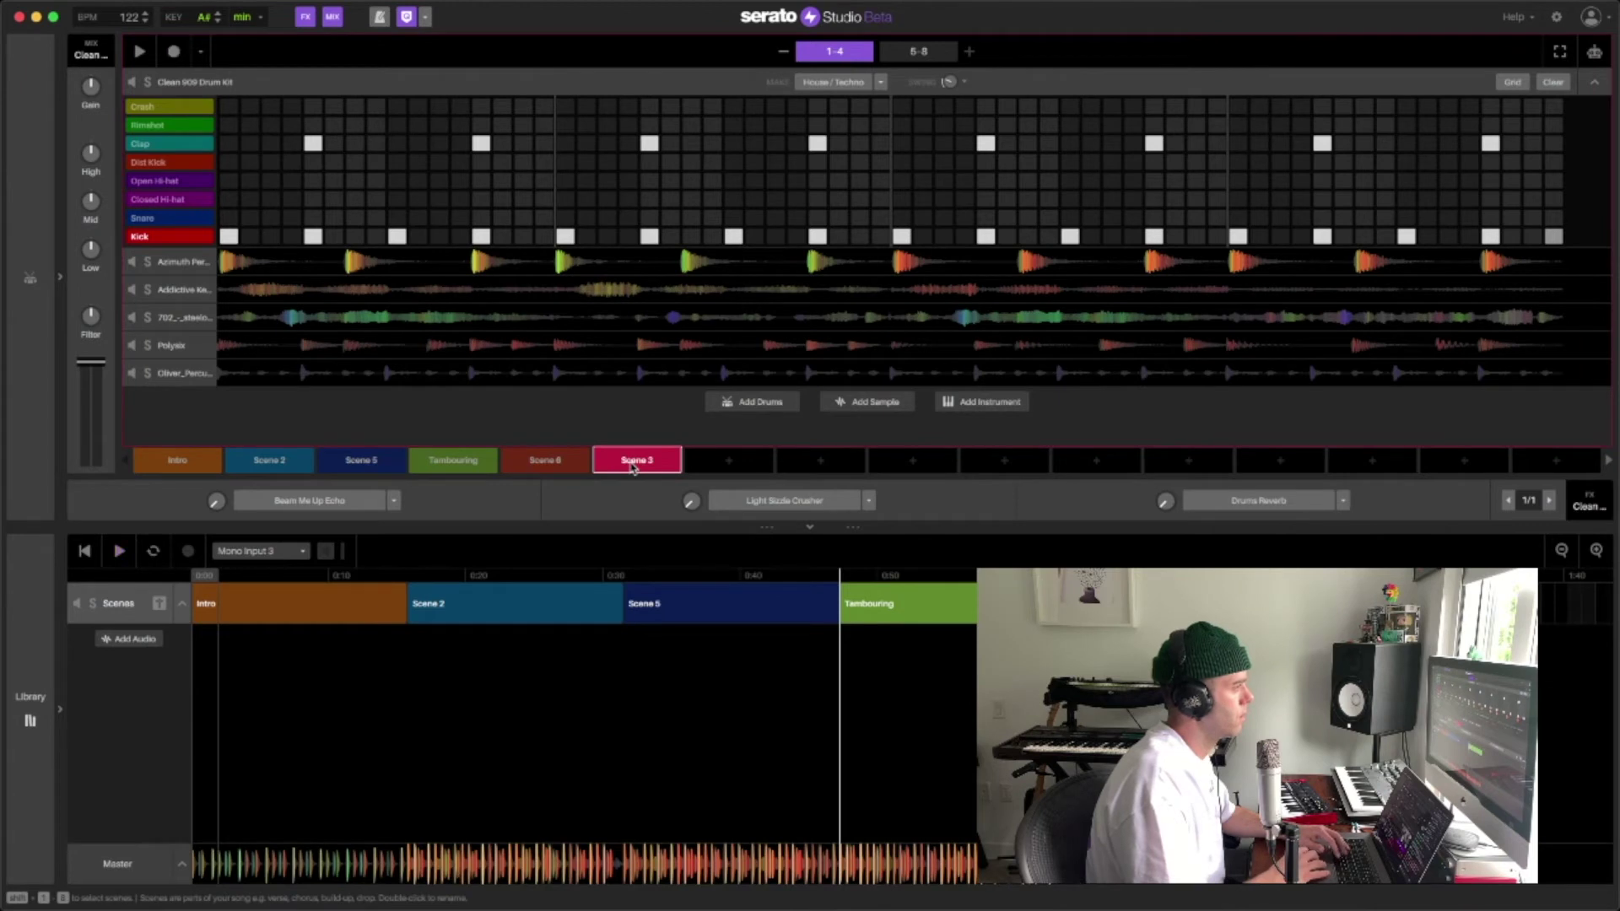
key("space")
key("space")
left_click_drag(622, 463, 1076, 604)
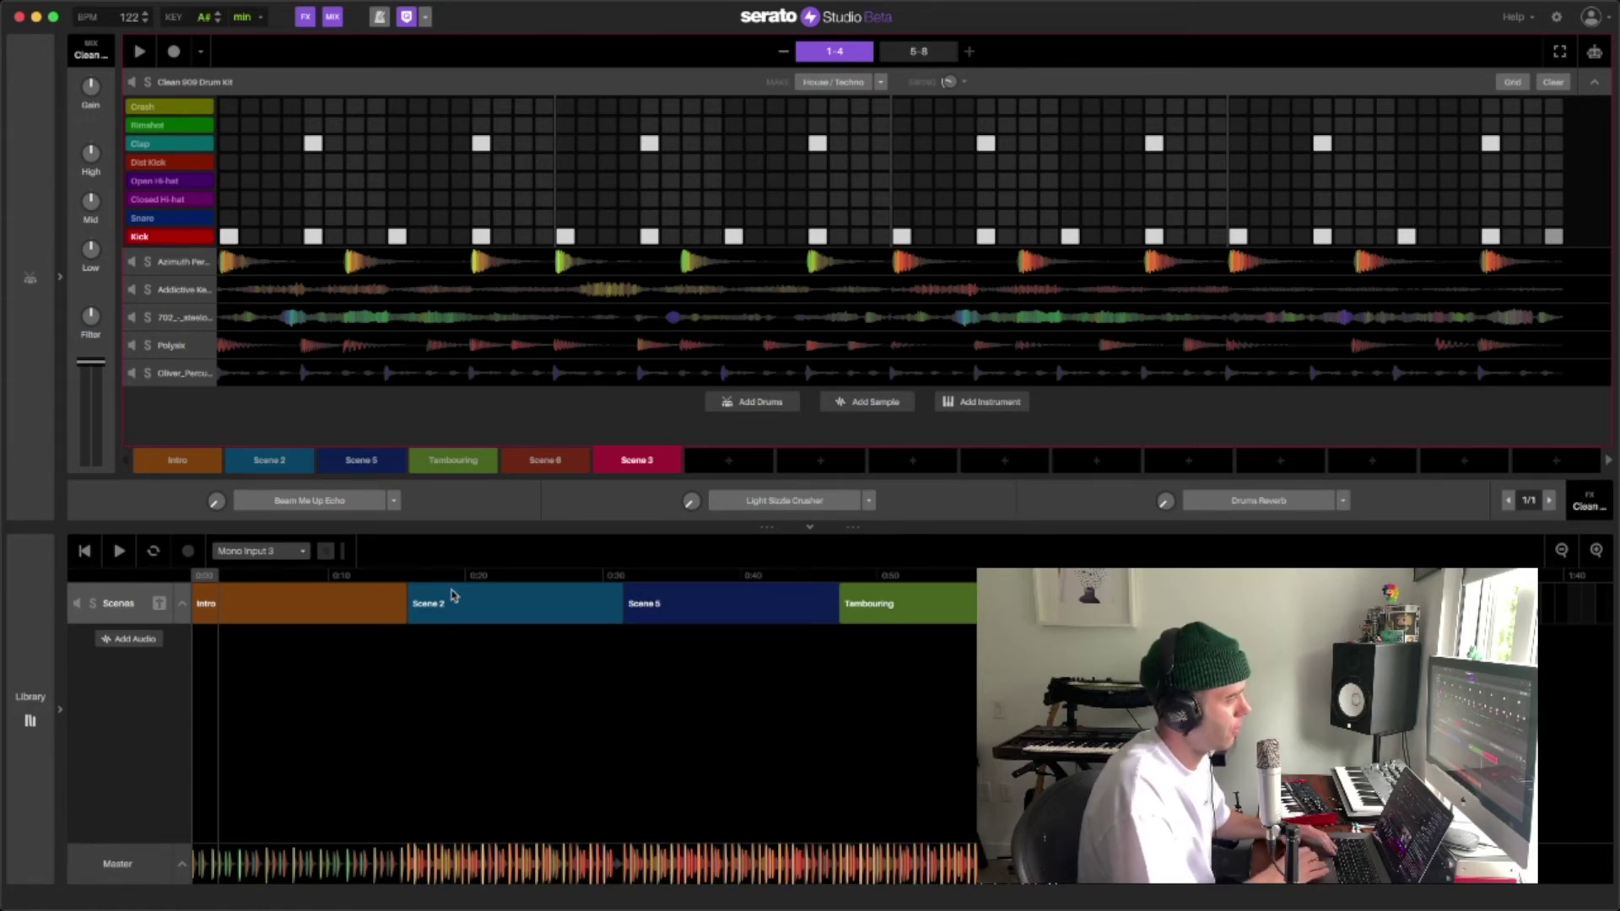
Rename Scene 2 as Kick and Scene 5 as Bass.
double_click(284, 462)
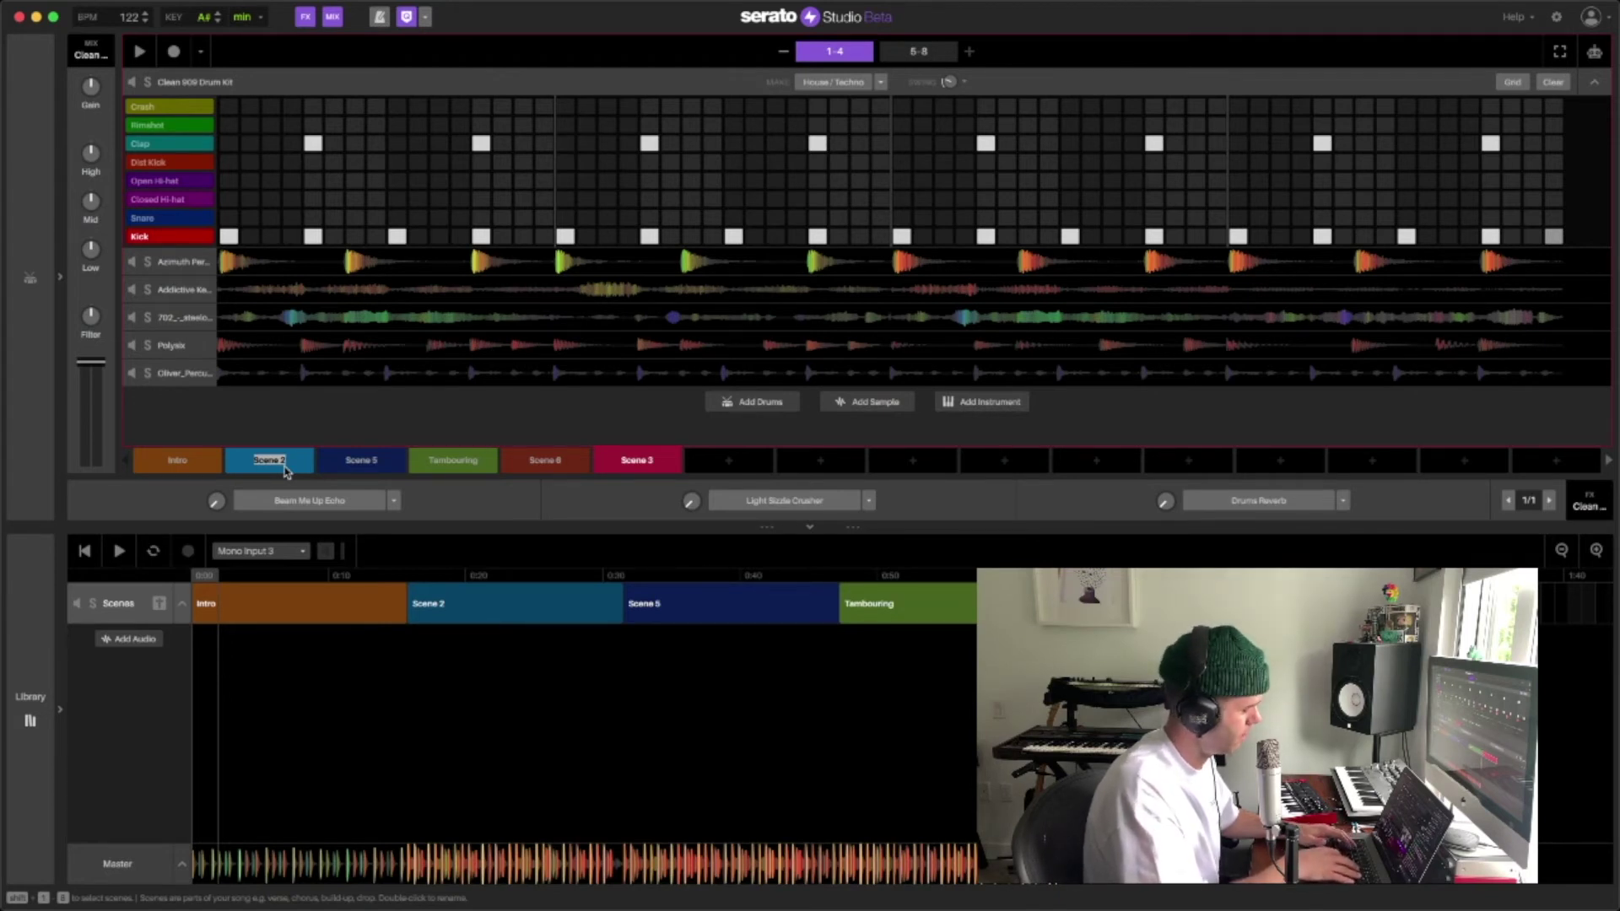
type("Kick")
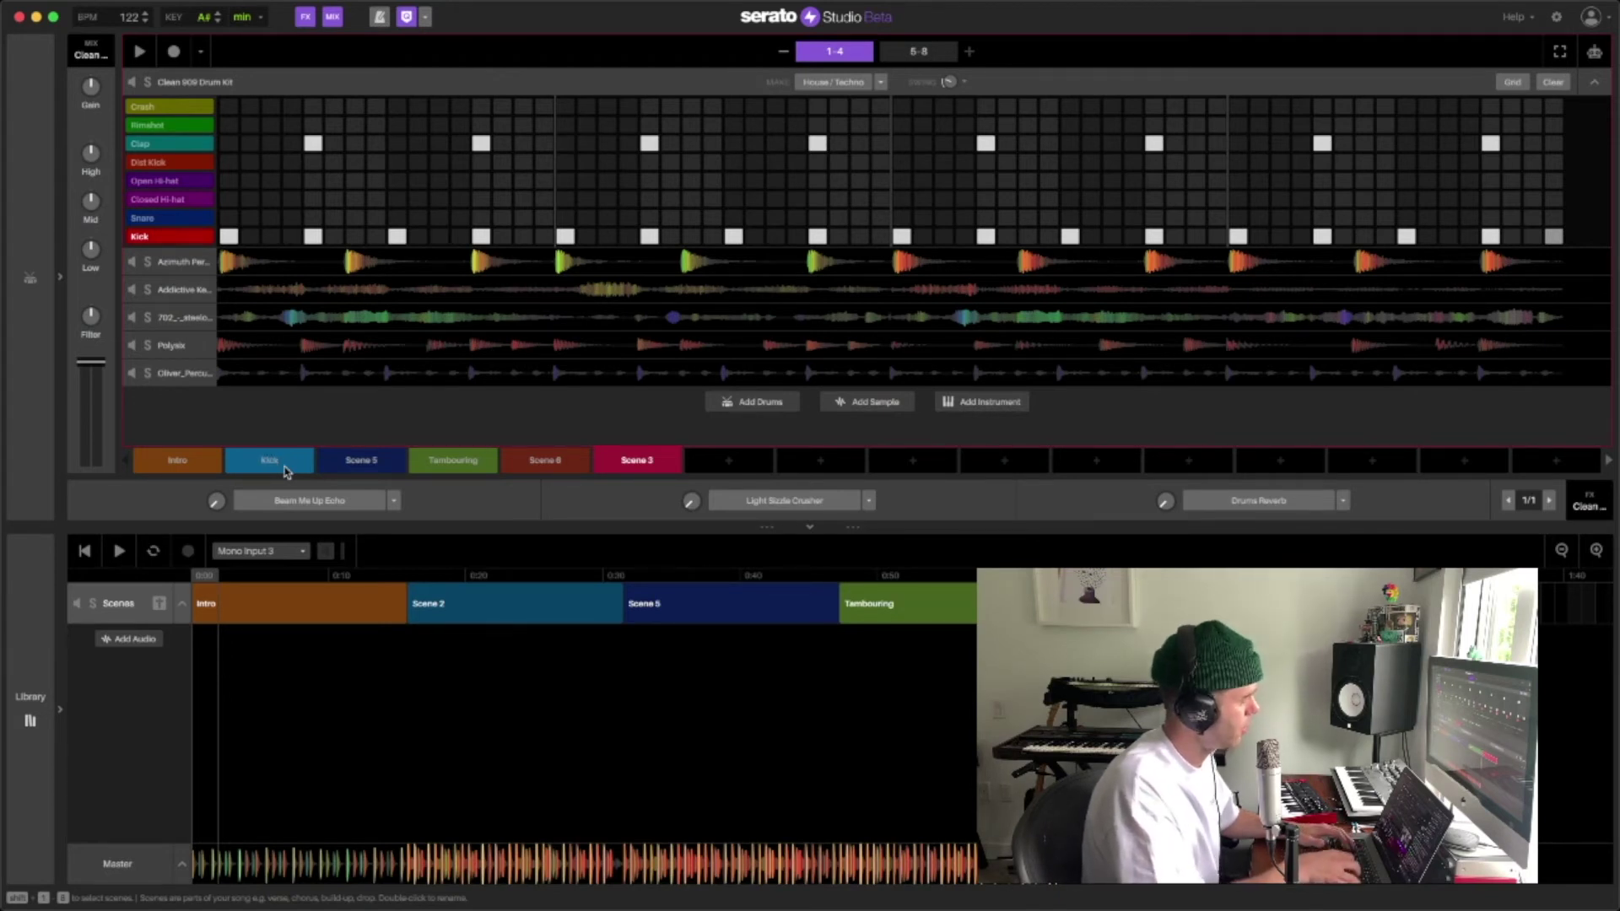
right_click(364, 463)
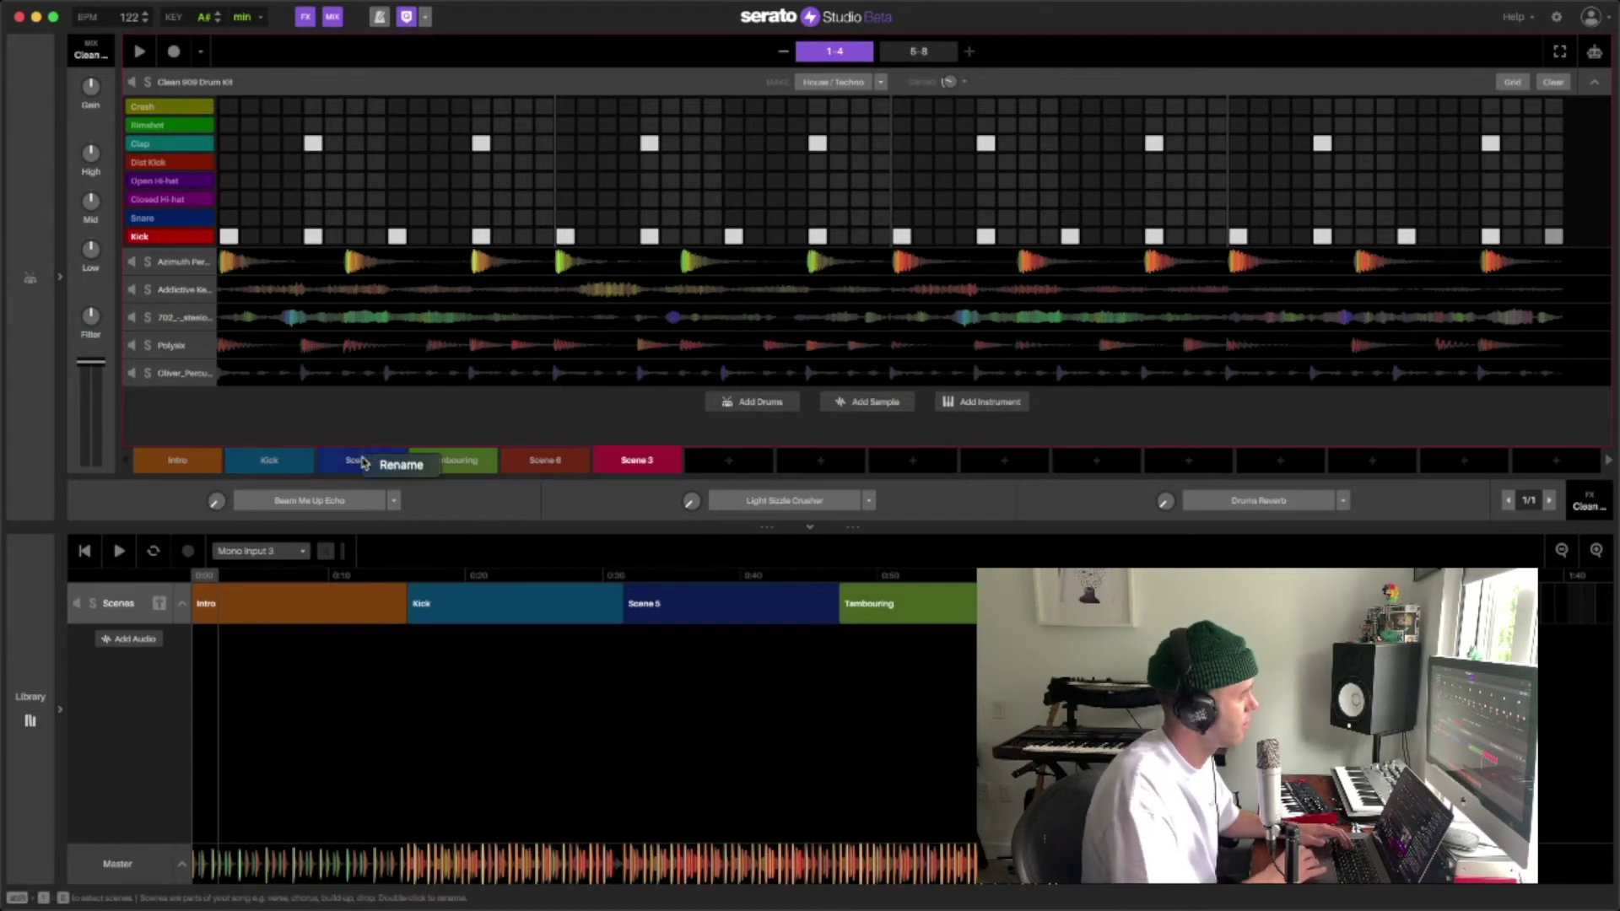
left_click(381, 469)
type("Bass")
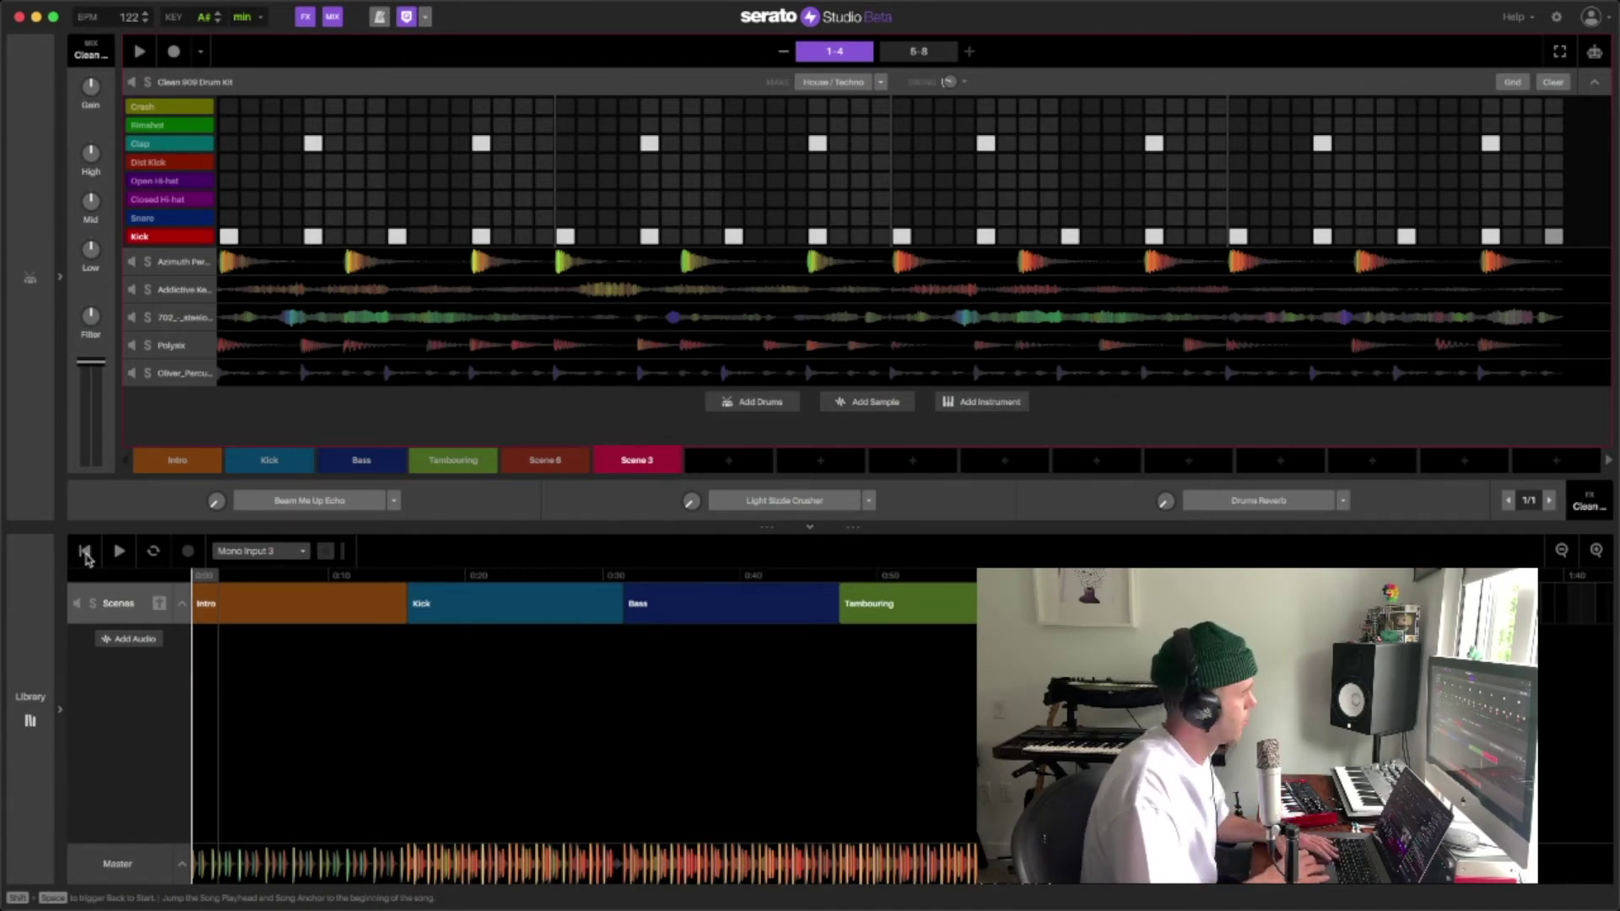
Play the song from the beginning and listen to the transition from the Intro through the Kick scene.
left_click(85, 551)
key("space")
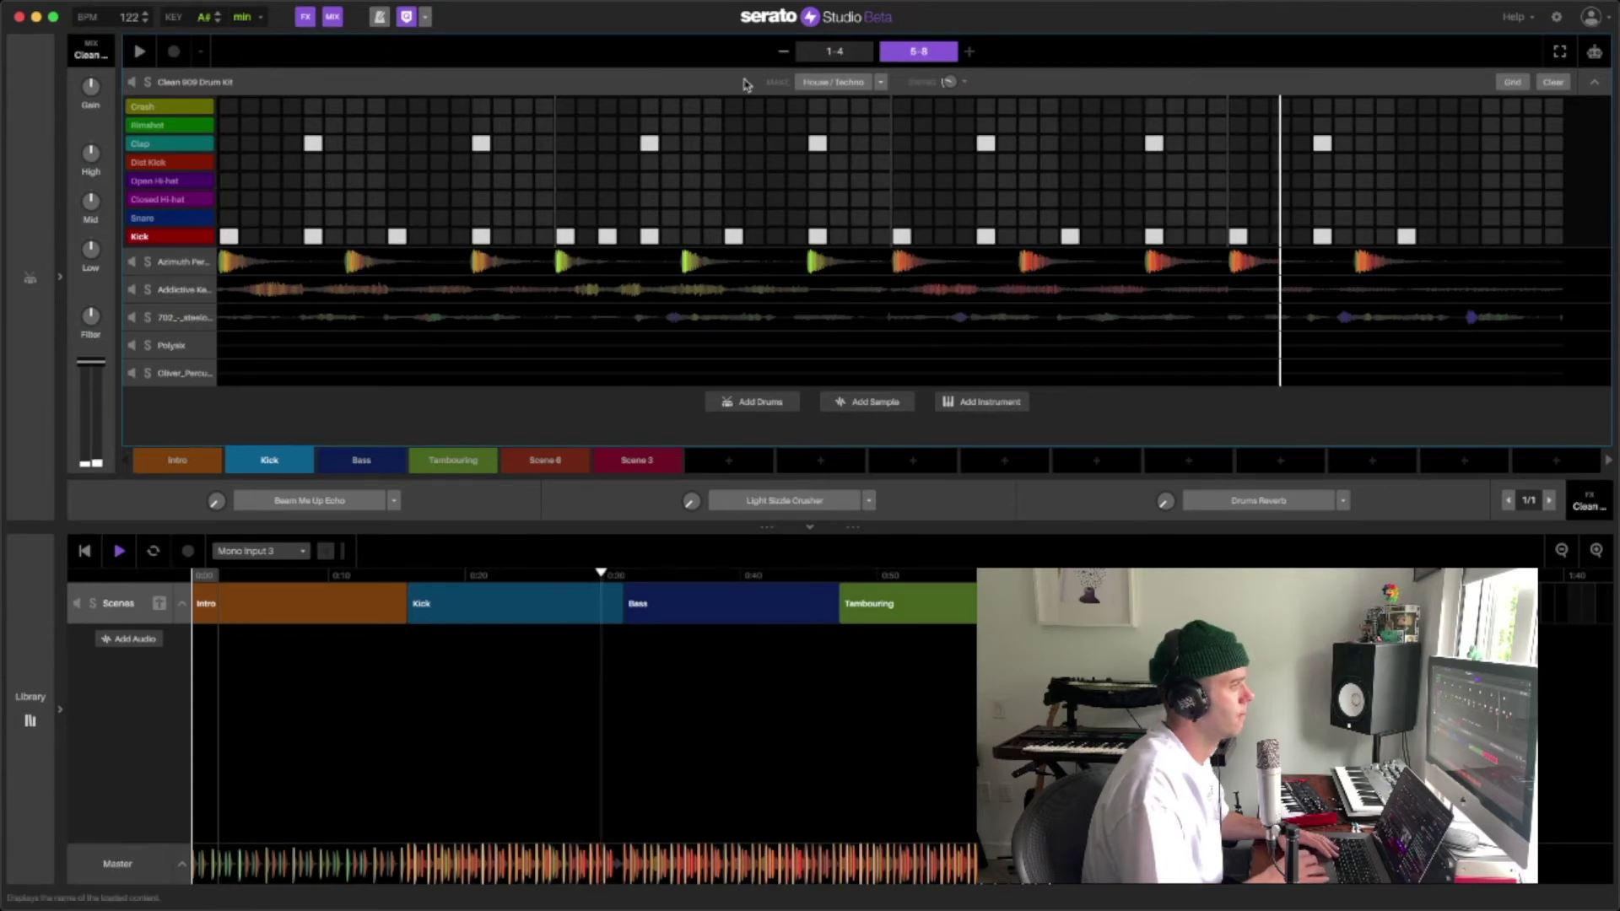
In the Bass scene, program closed hi-hats on the off-beats (steps 3, 7, 11 and 15) of bars 1-4.
left_click(390, 466)
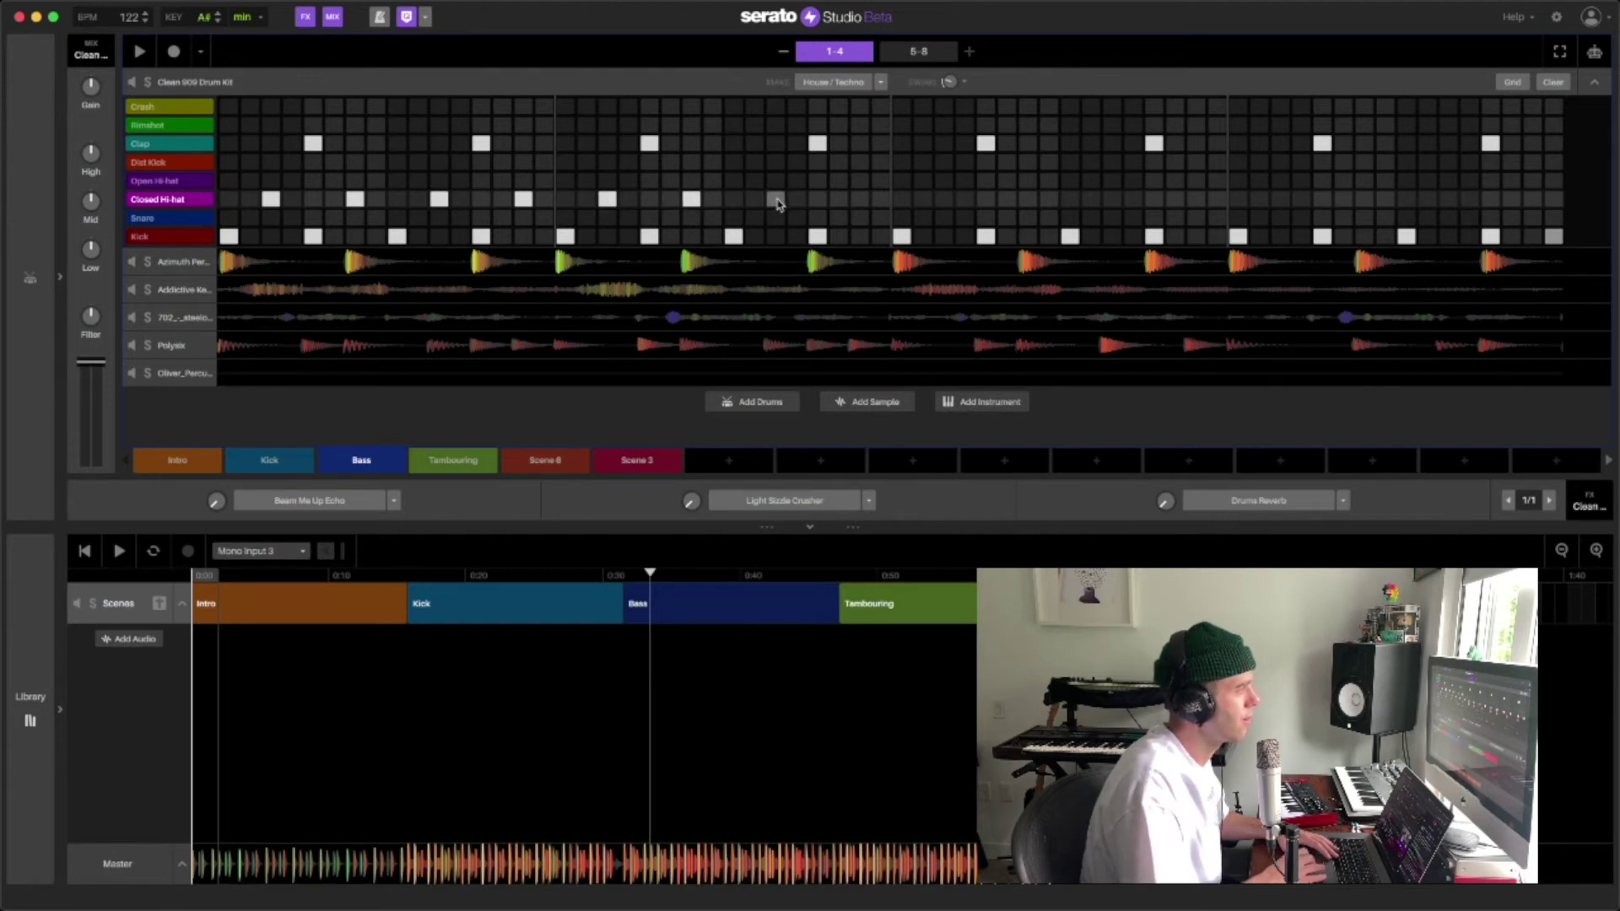
key("space")
left_click(860, 199)
left_click(944, 199)
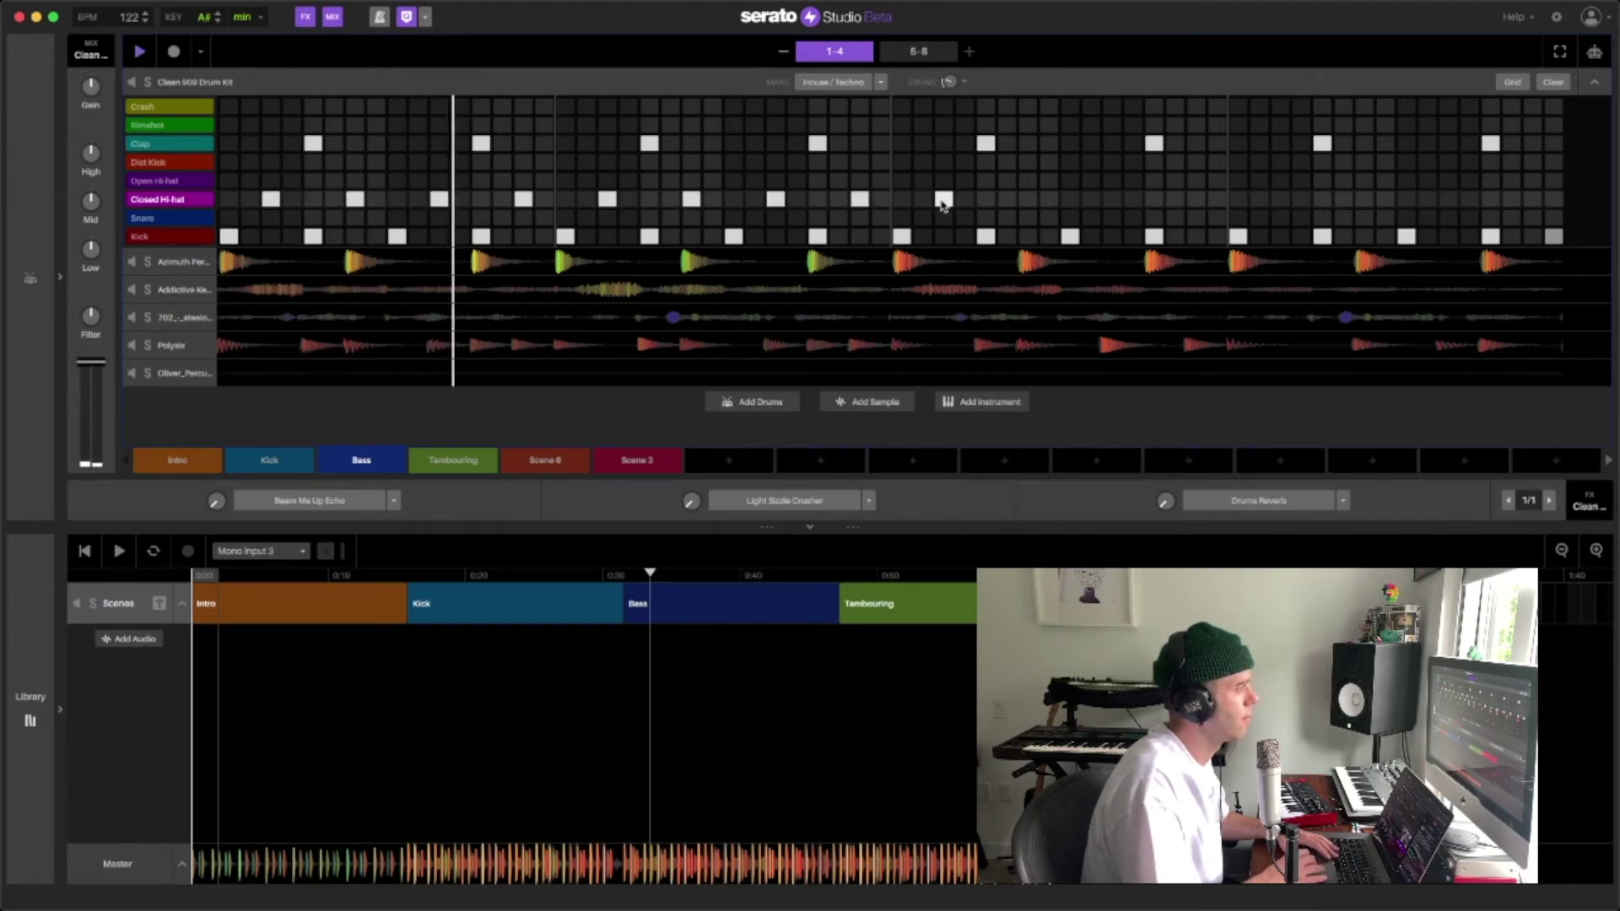
left_click(1029, 199)
left_click(1112, 200)
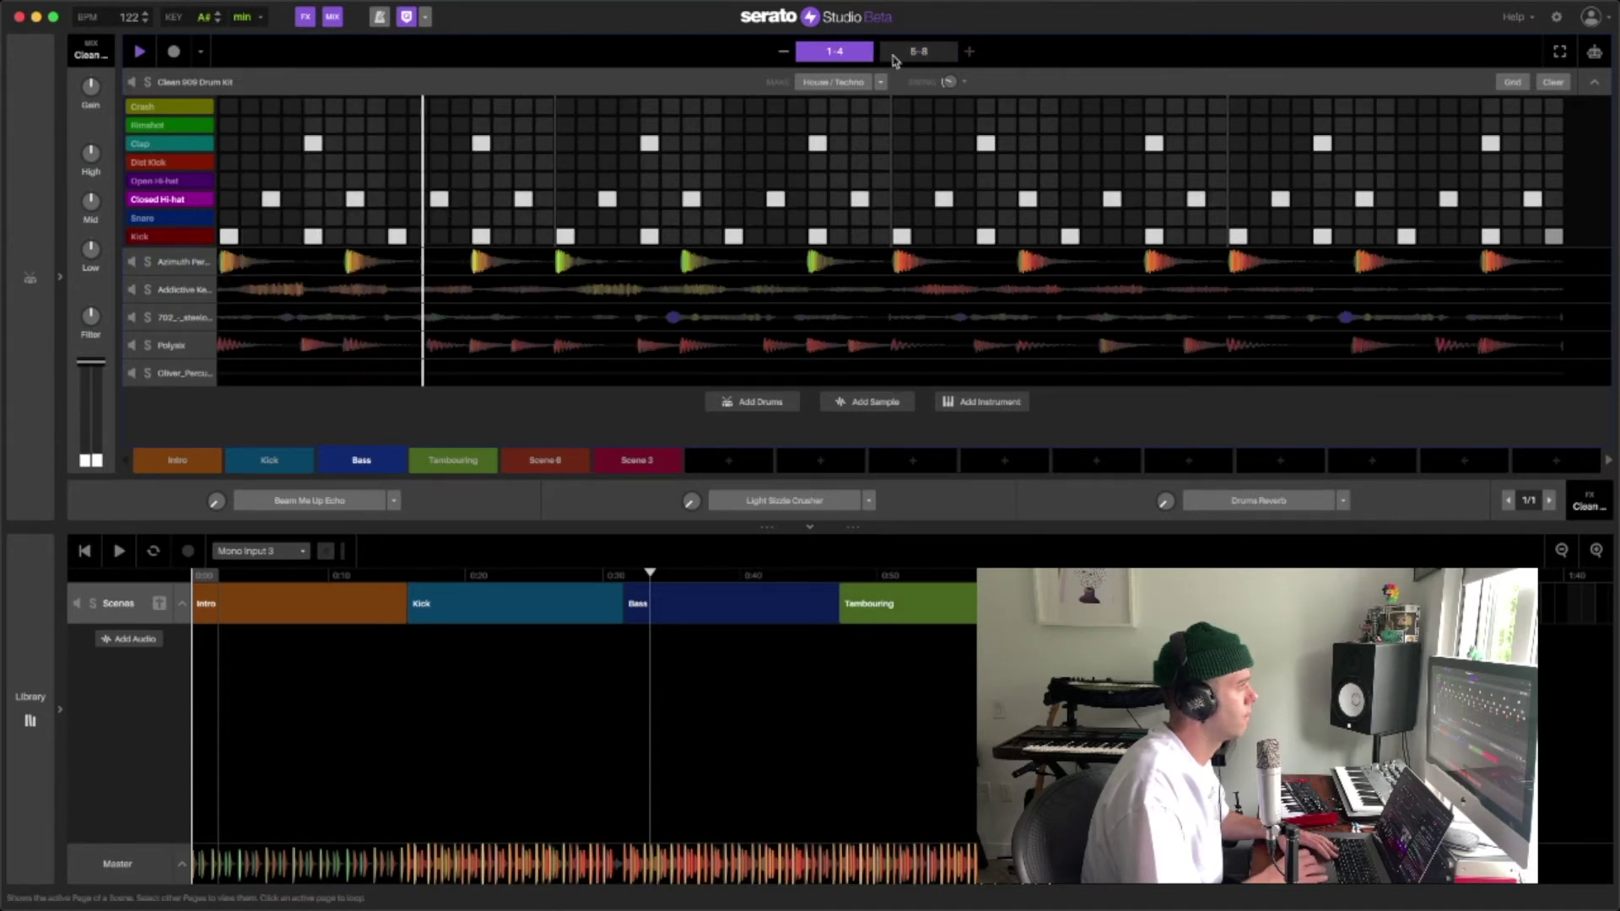
Continue the Bass scene's off-beat closed hi-hat pattern across bars 5-8.
left_click(438, 200)
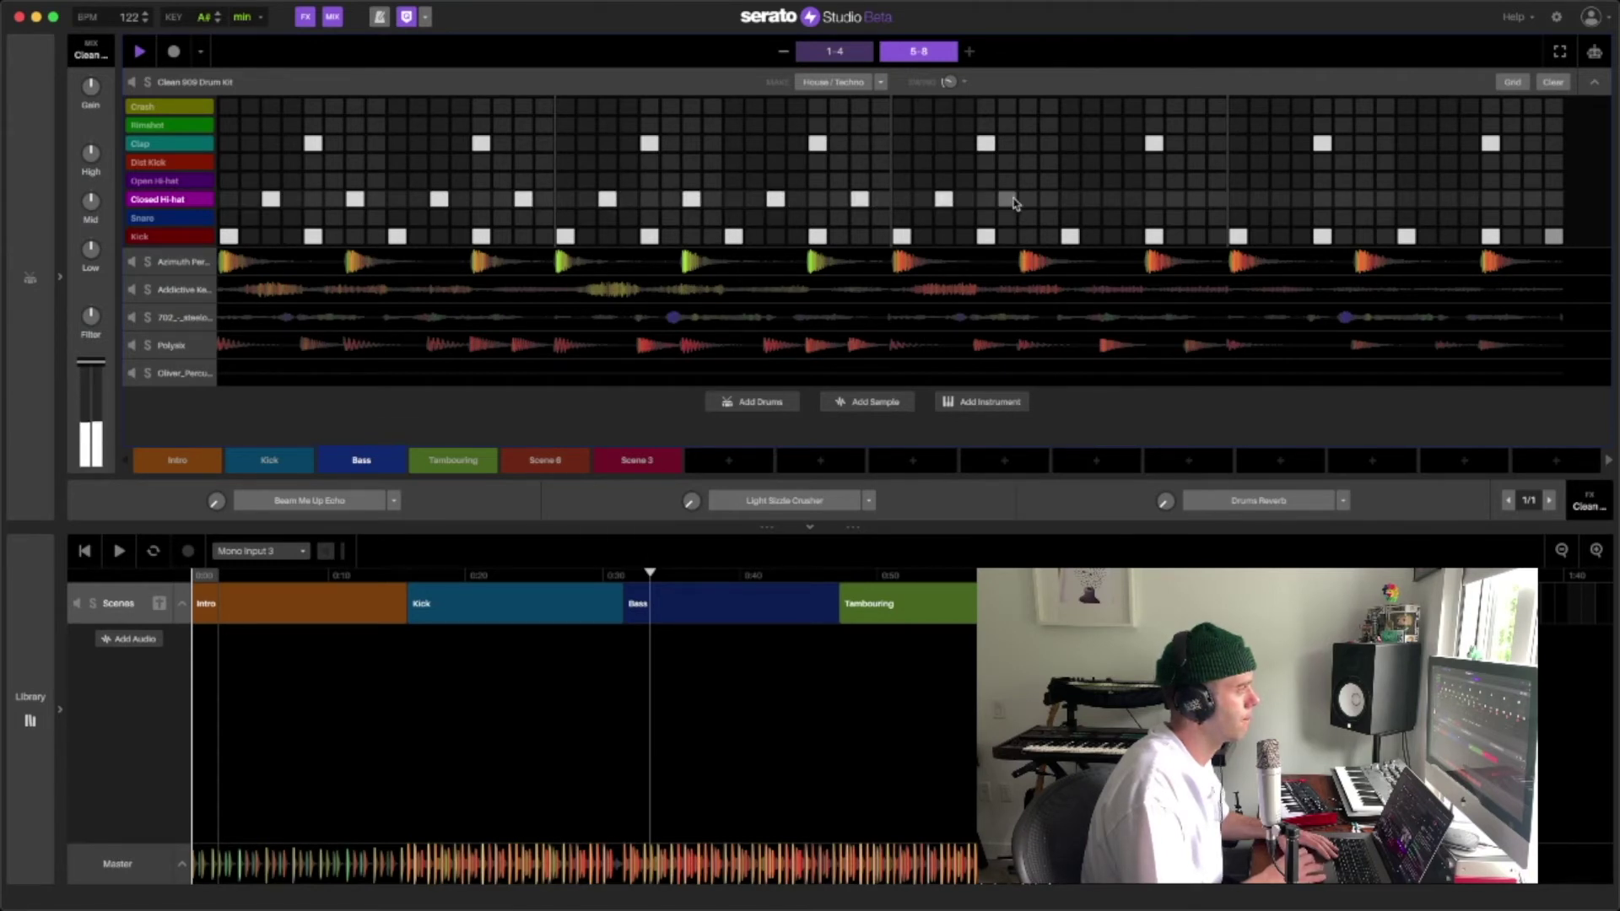
left_click(1112, 200)
left_click(1196, 200)
left_click(1281, 200)
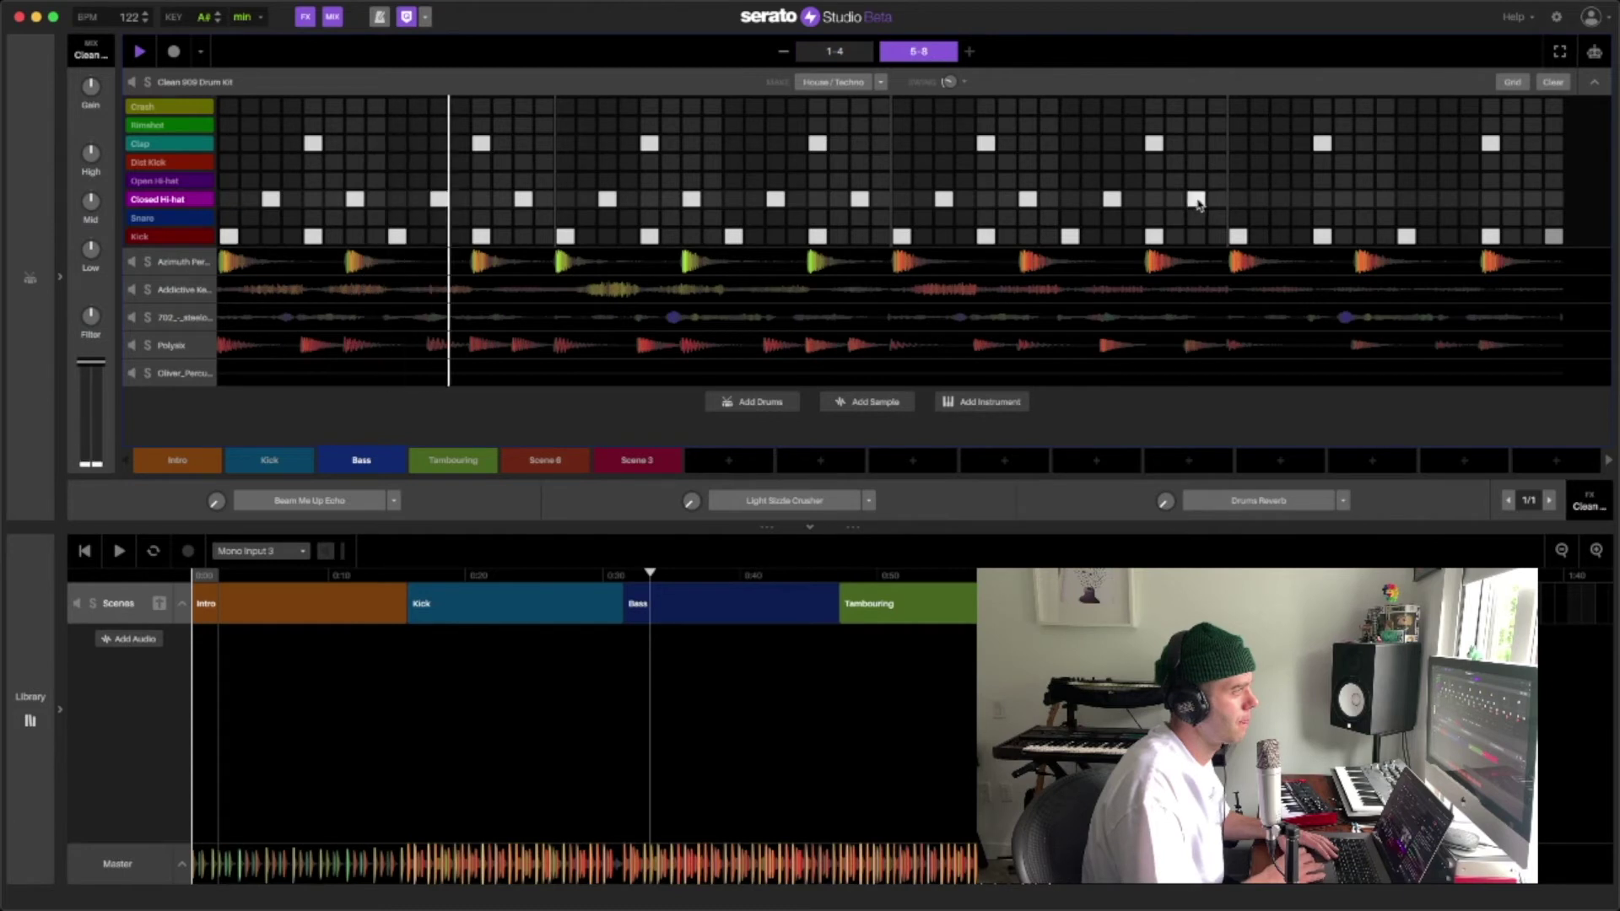
left_click(1366, 200)
left_click(1449, 200)
left_click(1534, 200)
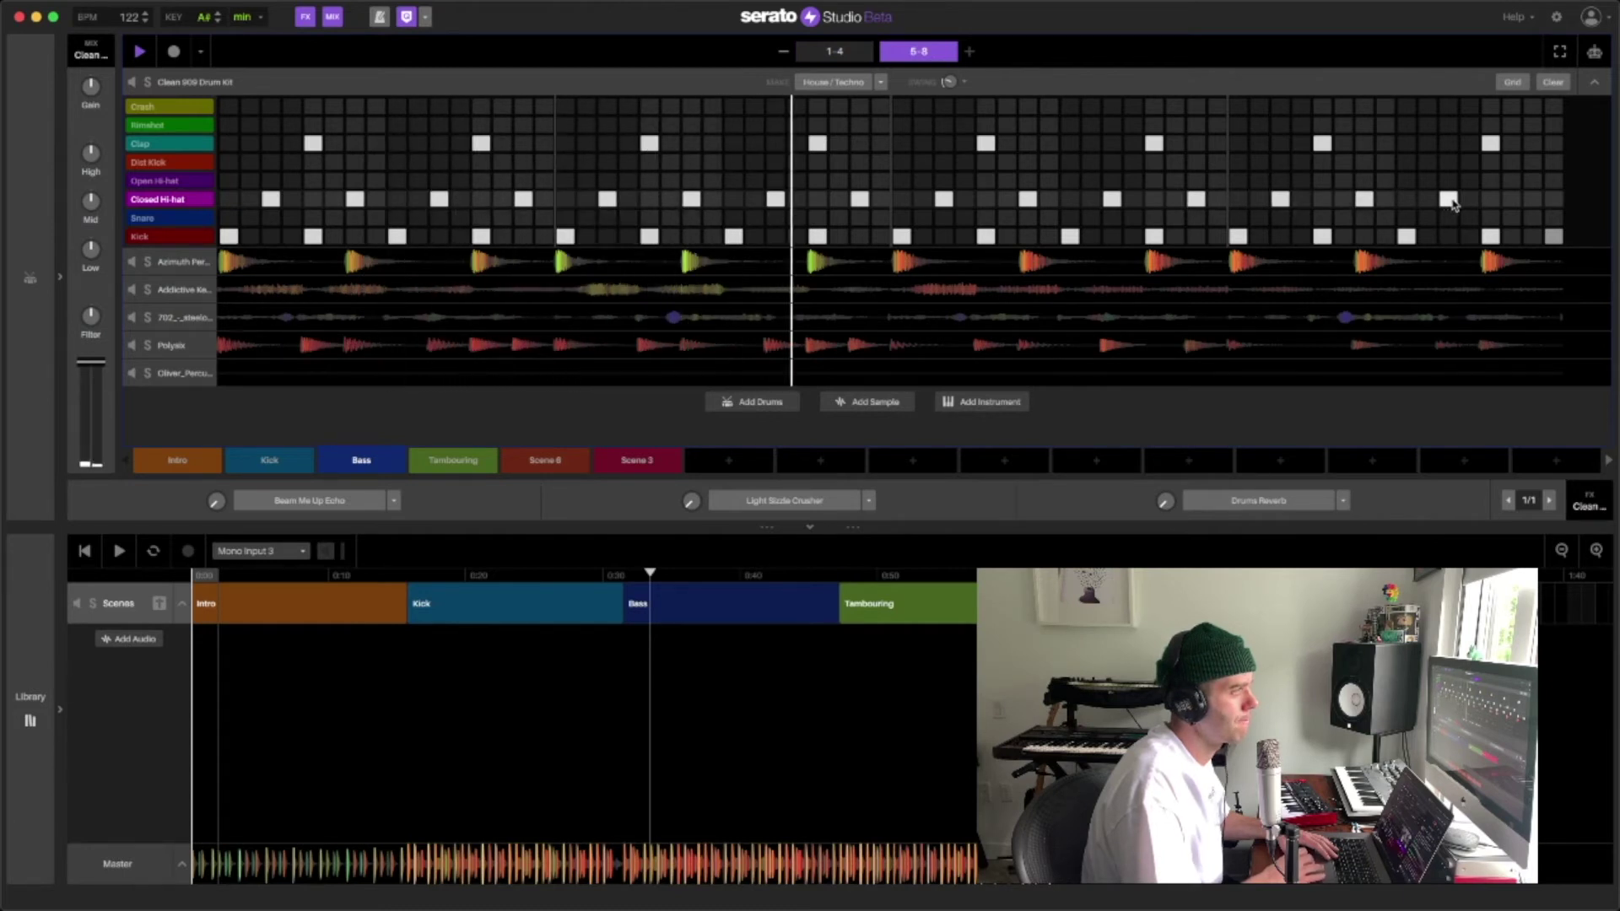
Add an open hi-hat on the last step of bar 6 in the Bass scene and show the open hi-hat's sample controls.
left_click(880, 181)
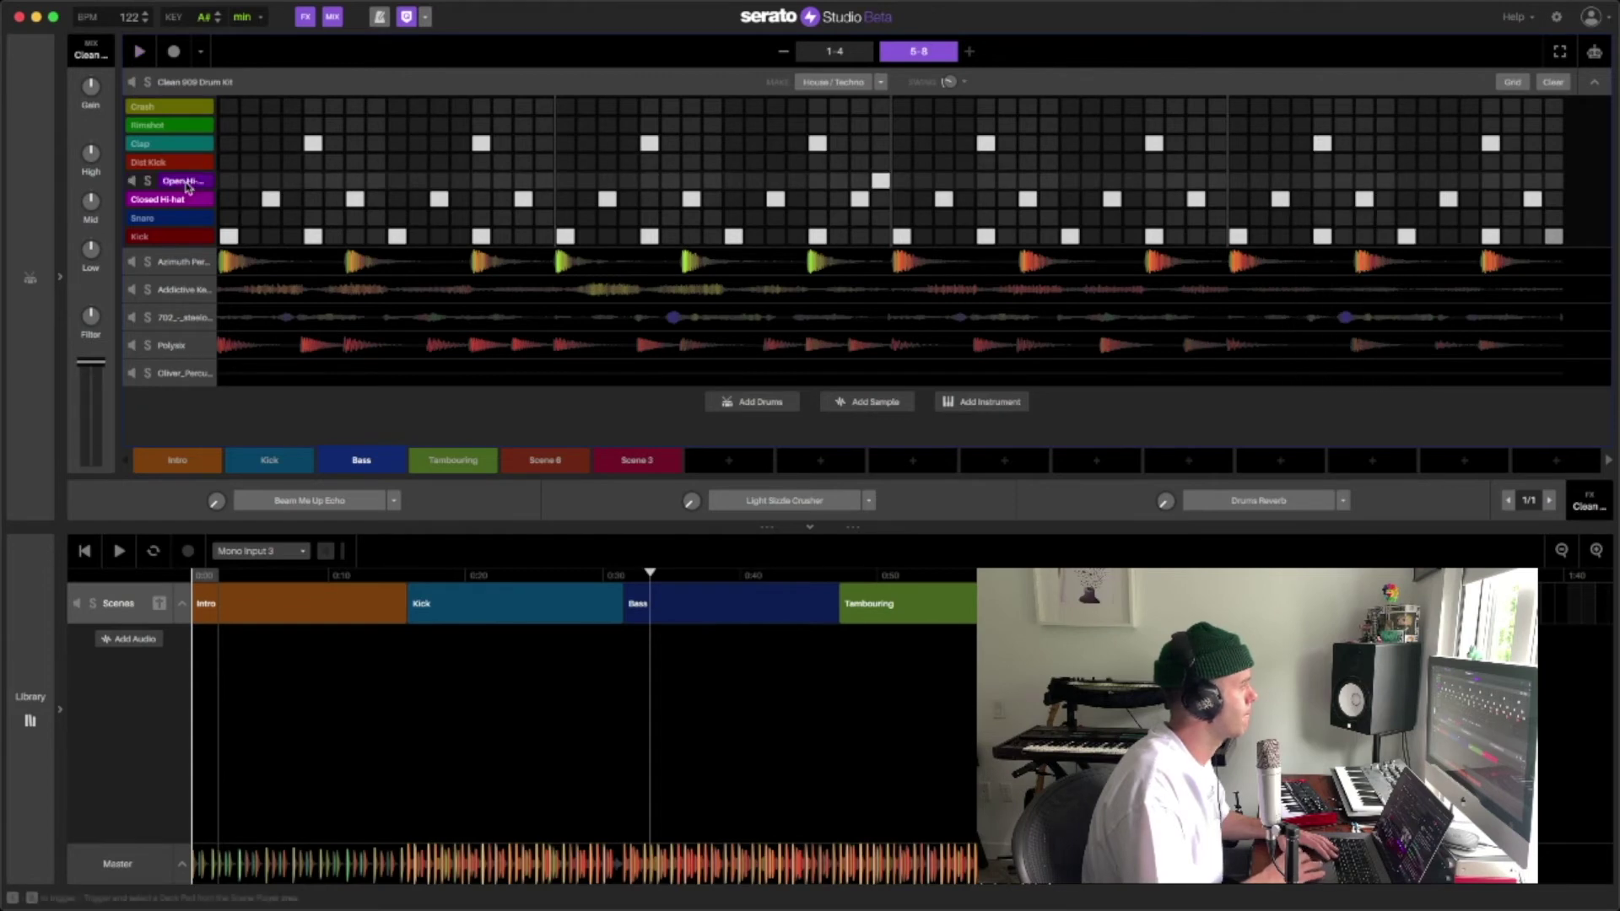
left_click(30, 277)
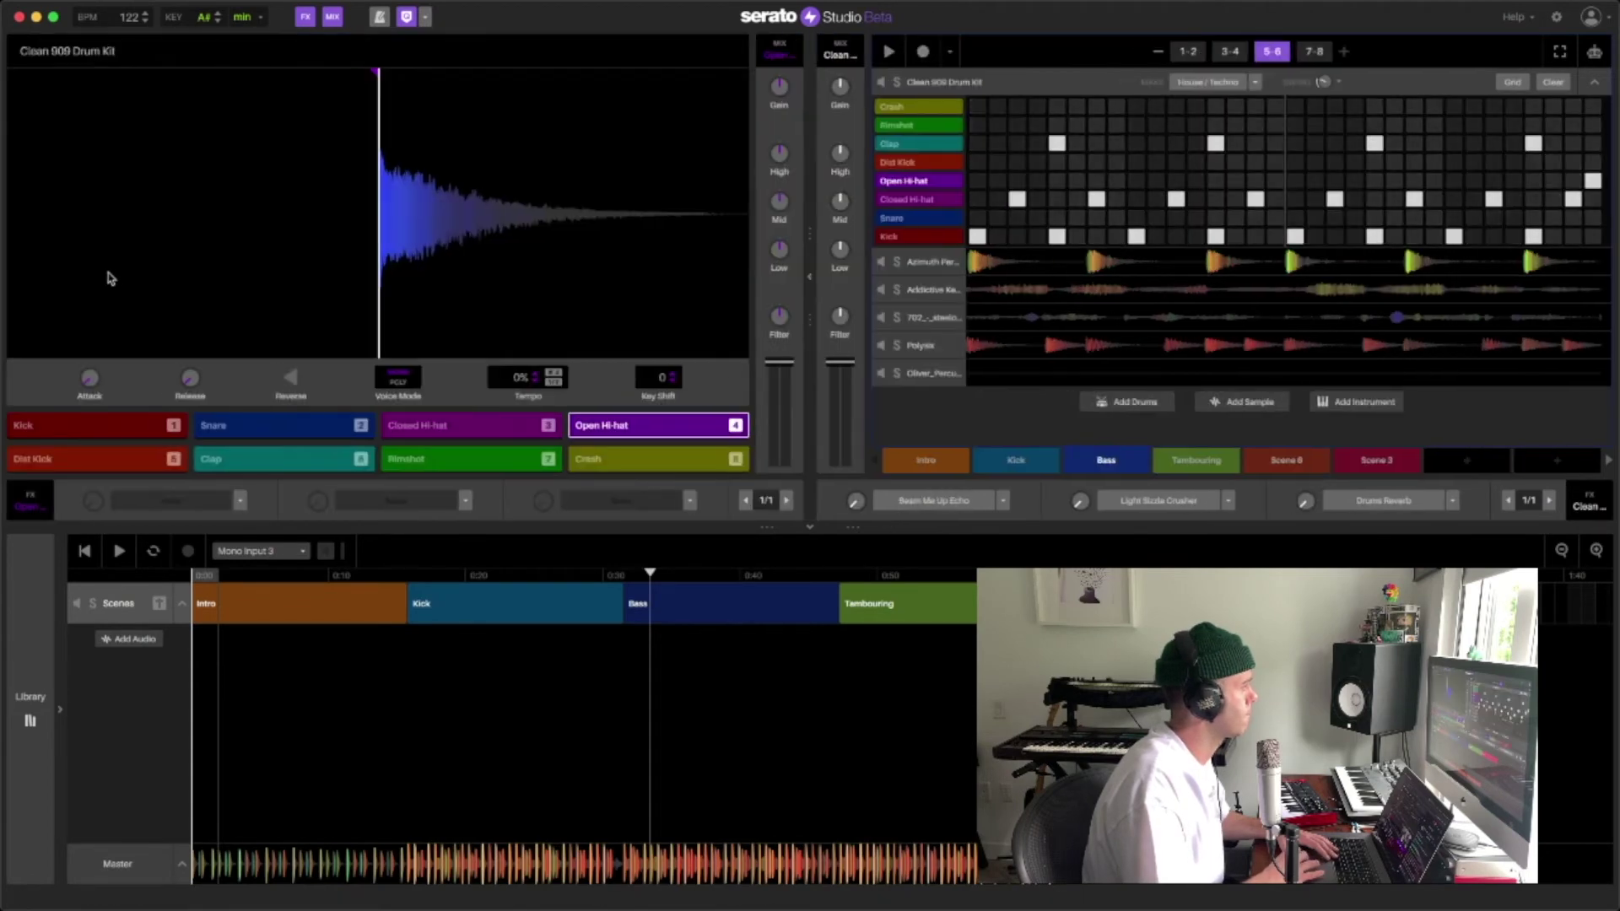
Trim the open hi-hat sample by pulling its end point in to the early part of the decay.
scroll(211, 306, "right", 3)
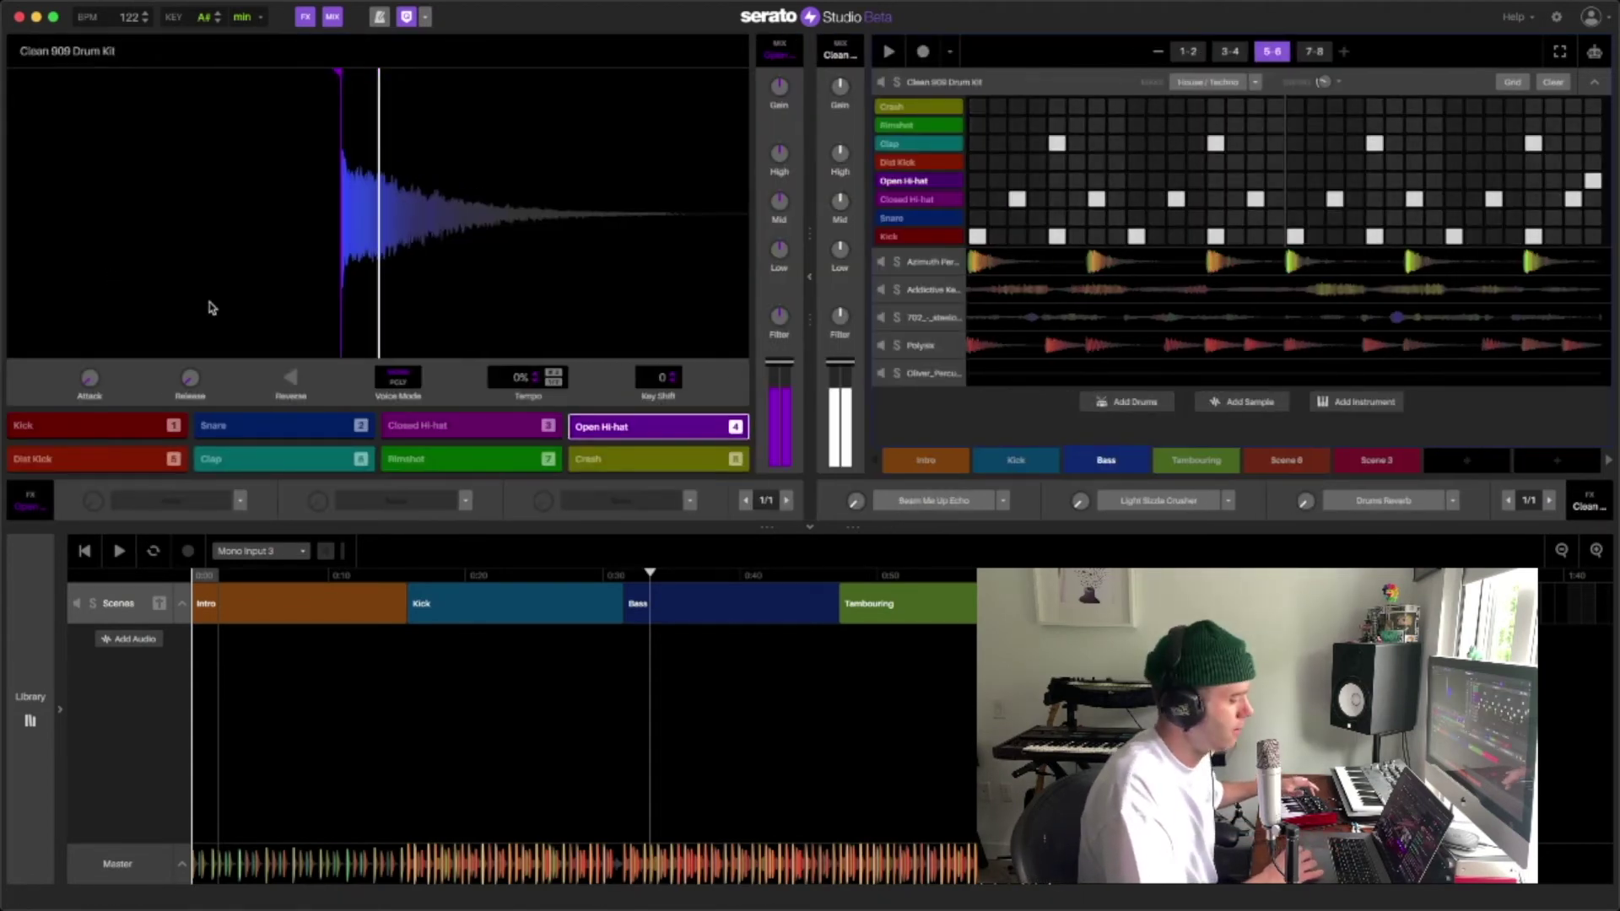
scroll(210, 307, "right", 2)
scroll(210, 306, "left", 4)
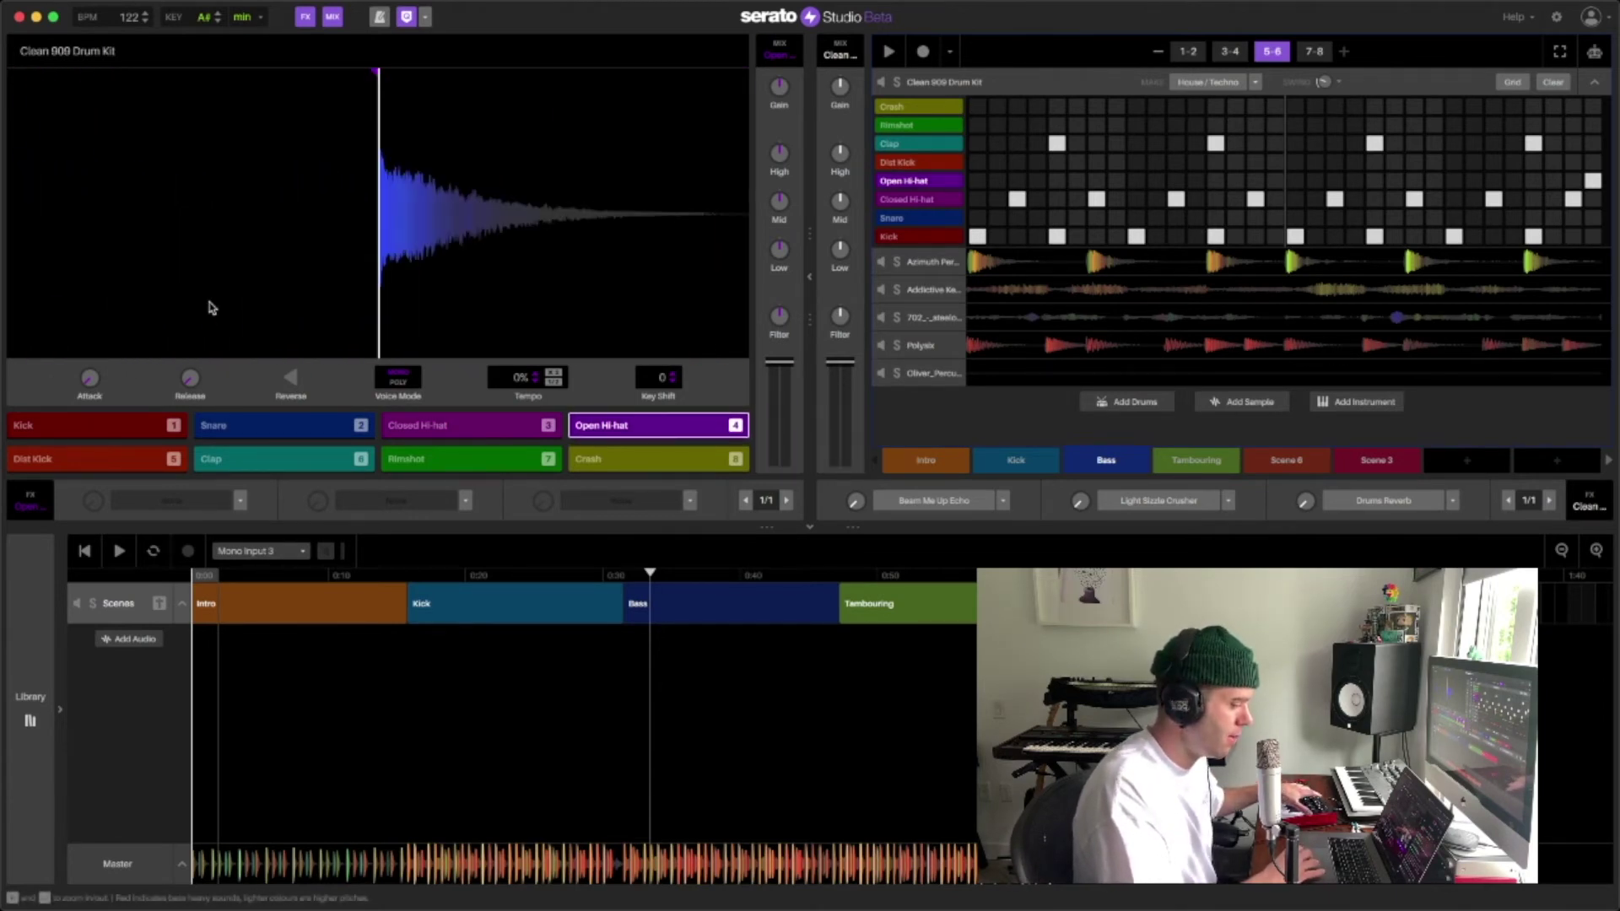
scroll(209, 302, "right", 4)
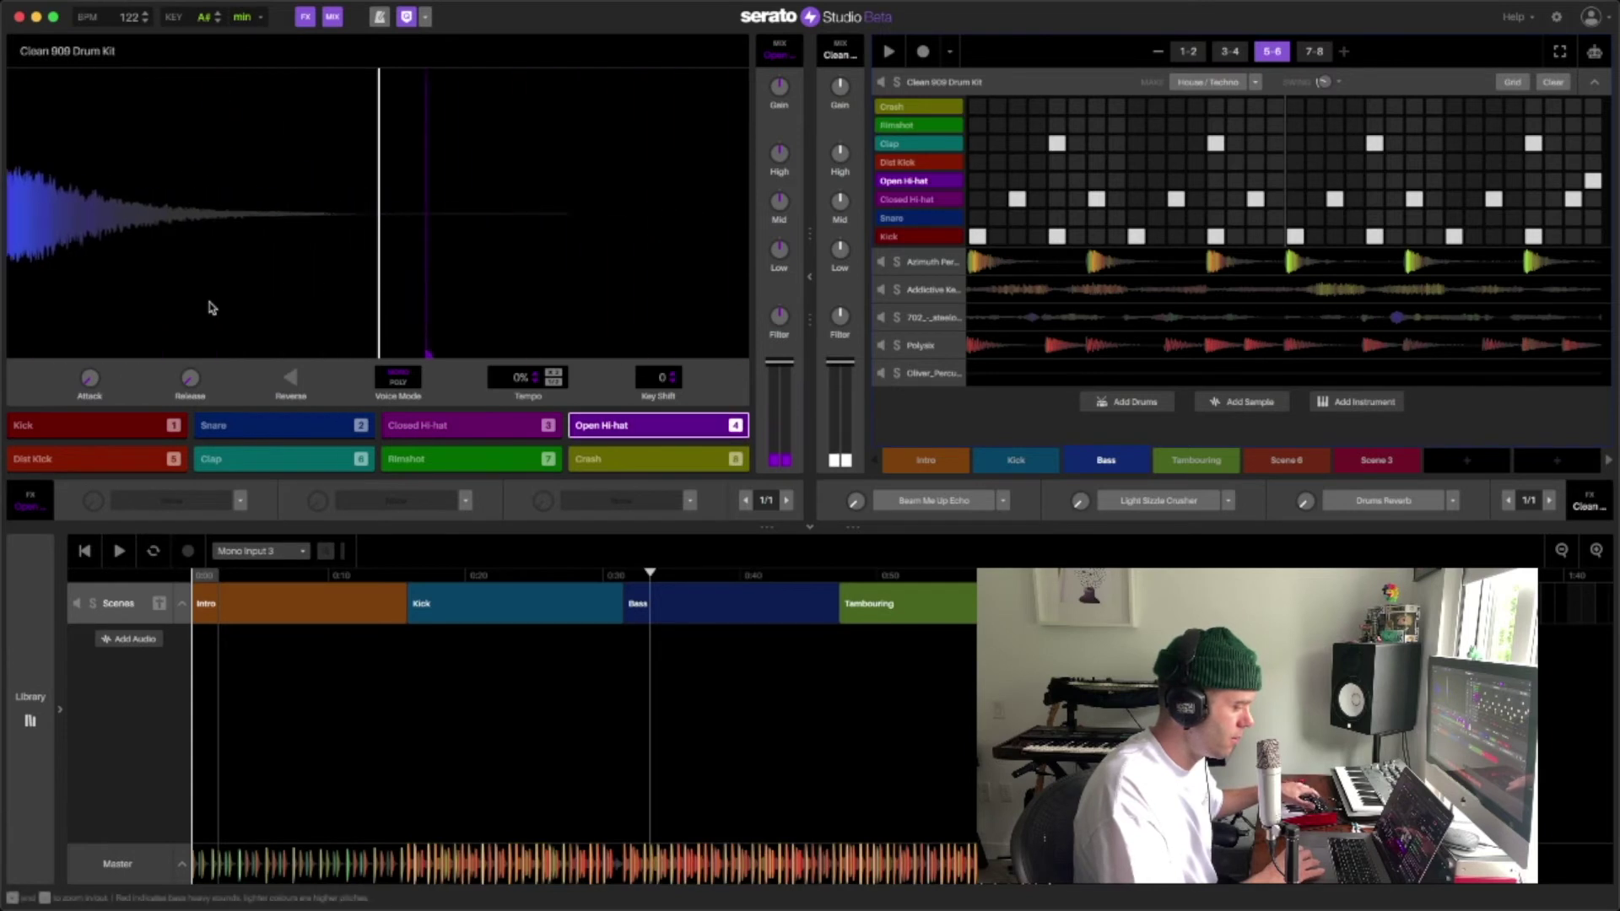
scroll(210, 302, "left", 4)
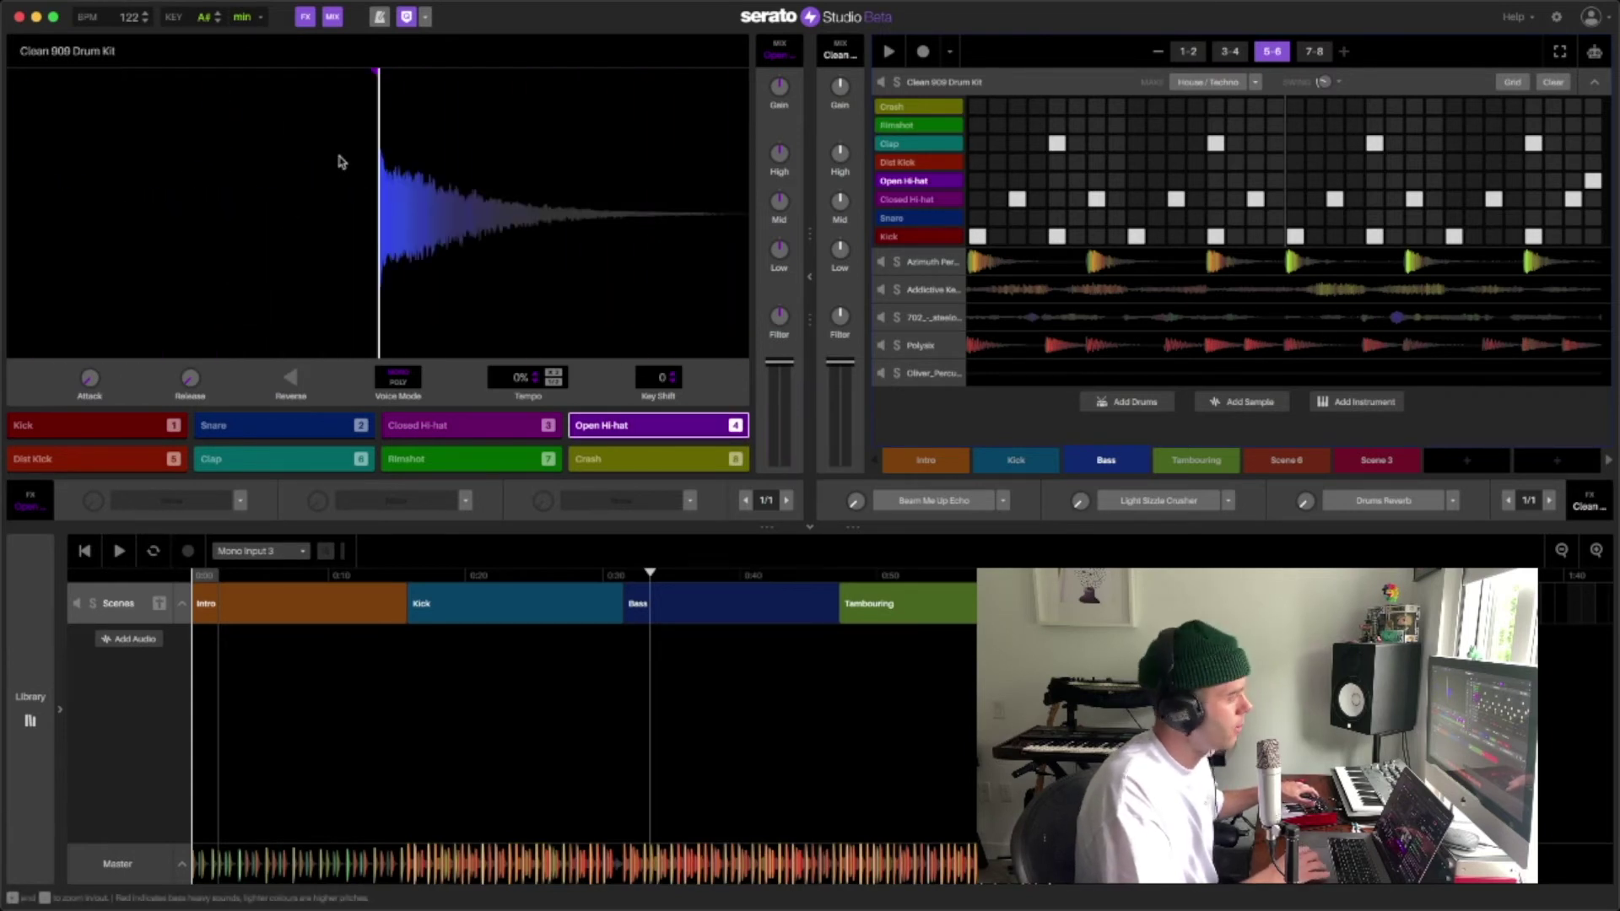
scroll(473, 221, "down", 3)
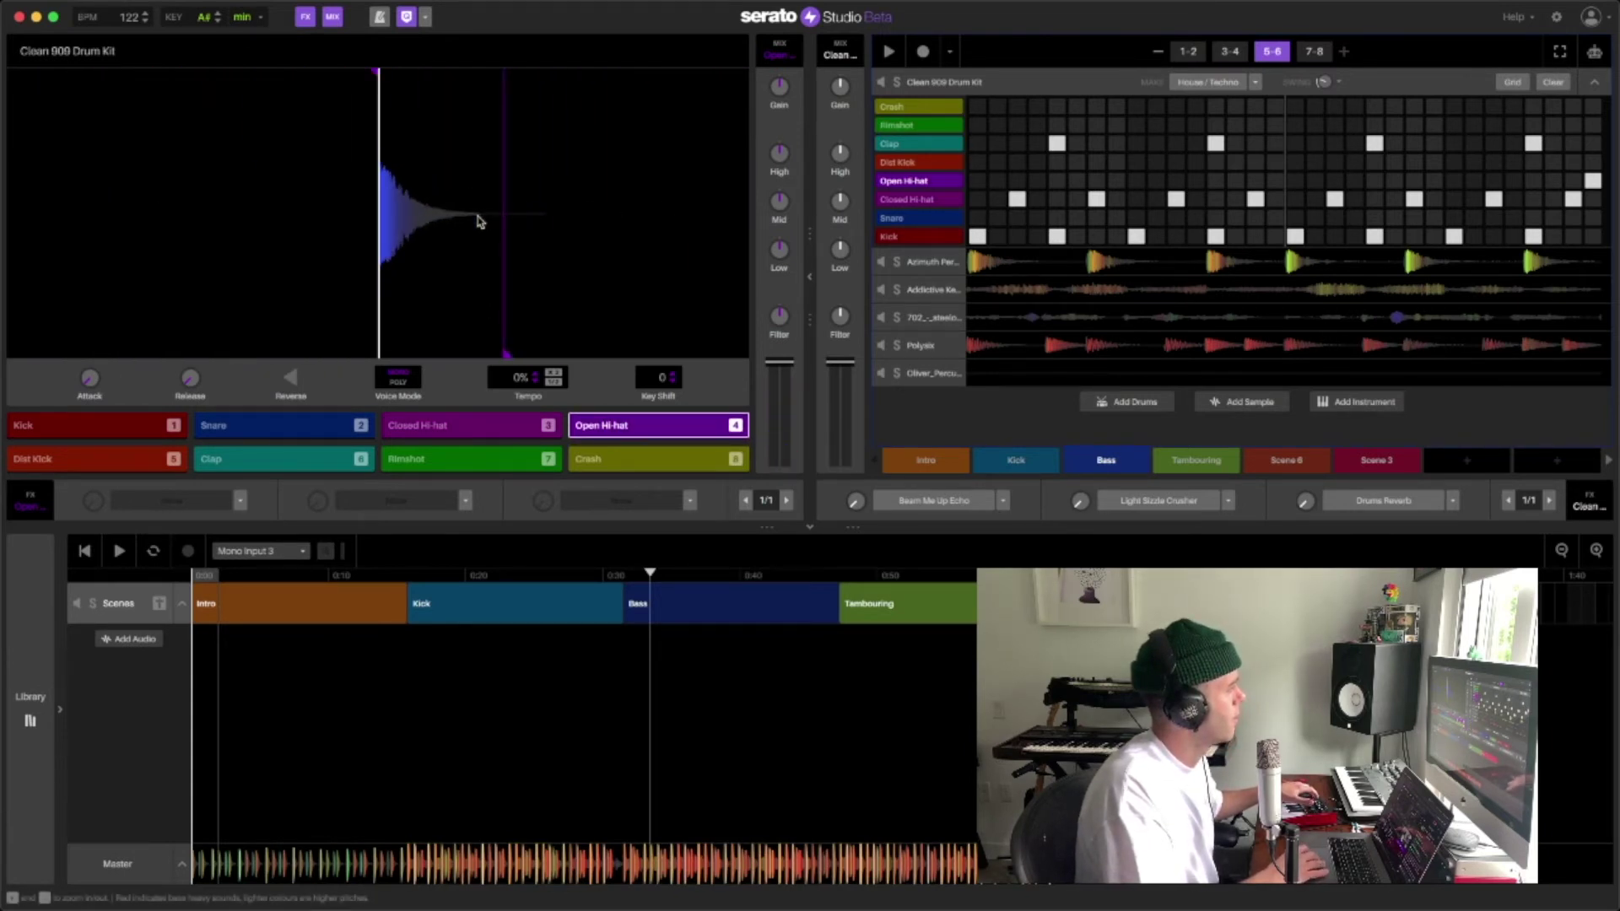
left_click_drag(505, 352, 421, 353)
key("space")
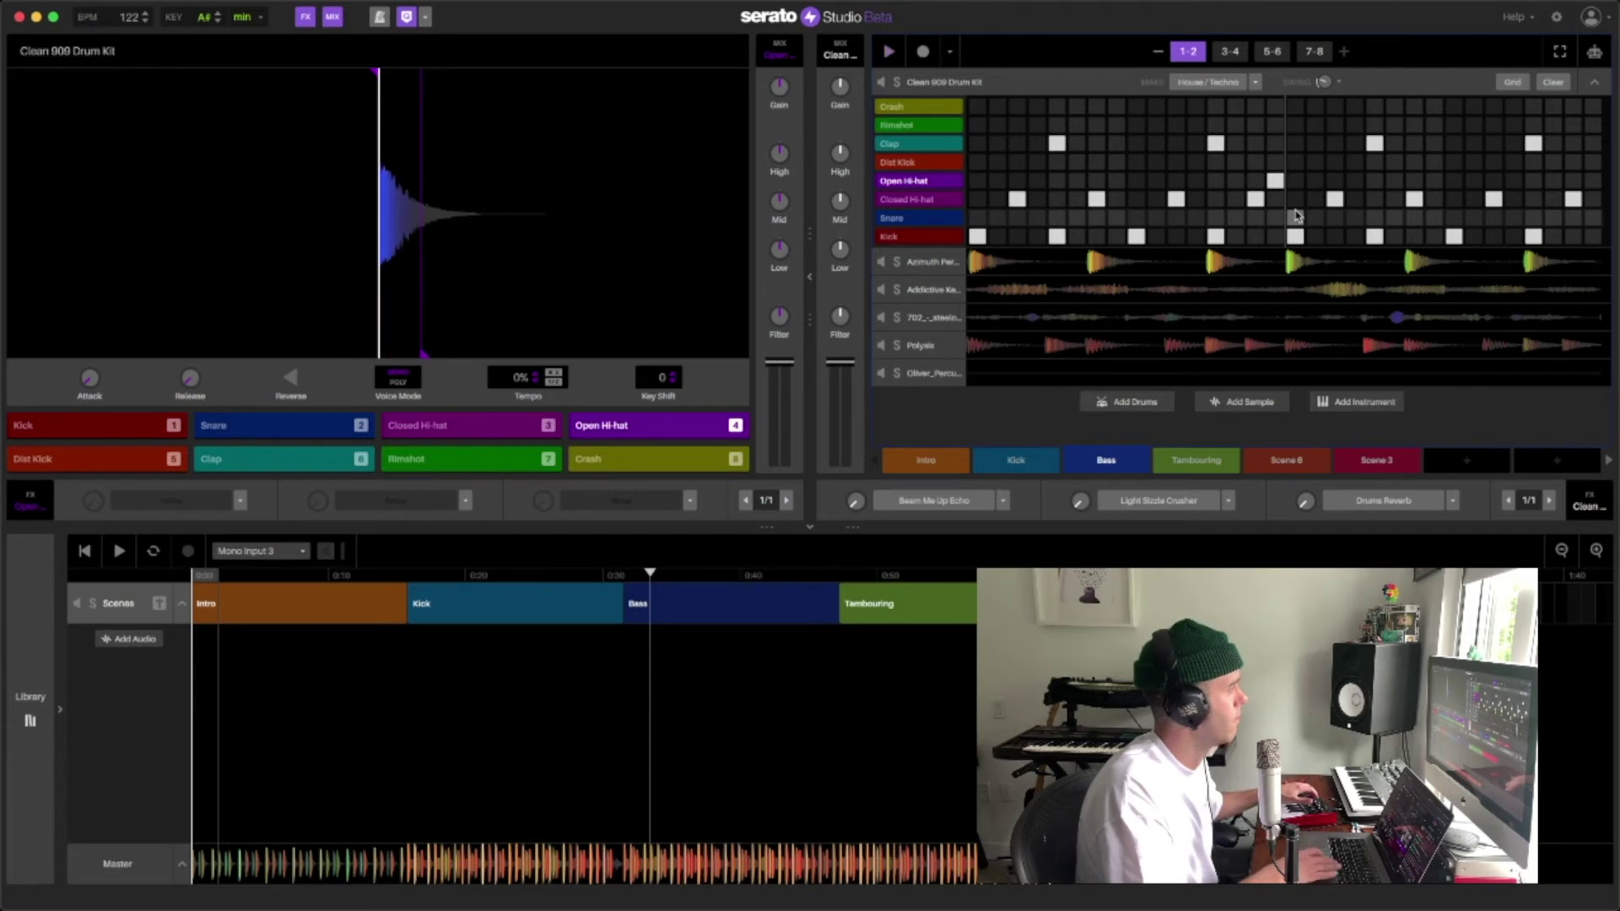
left_click(672, 378)
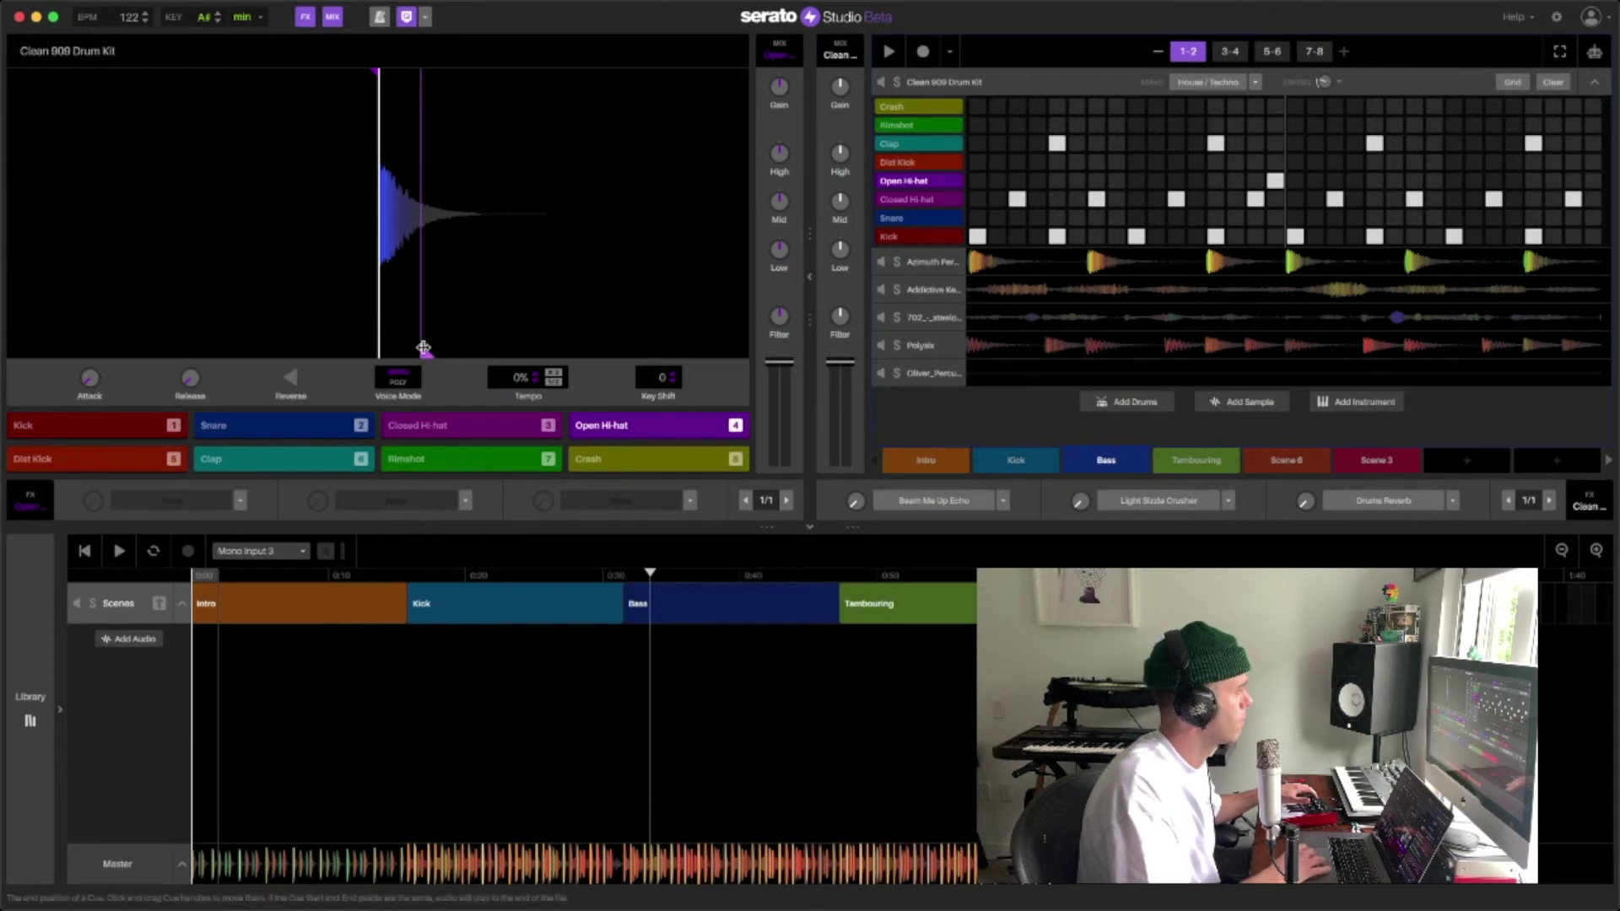
scroll(440, 293, "up", 3)
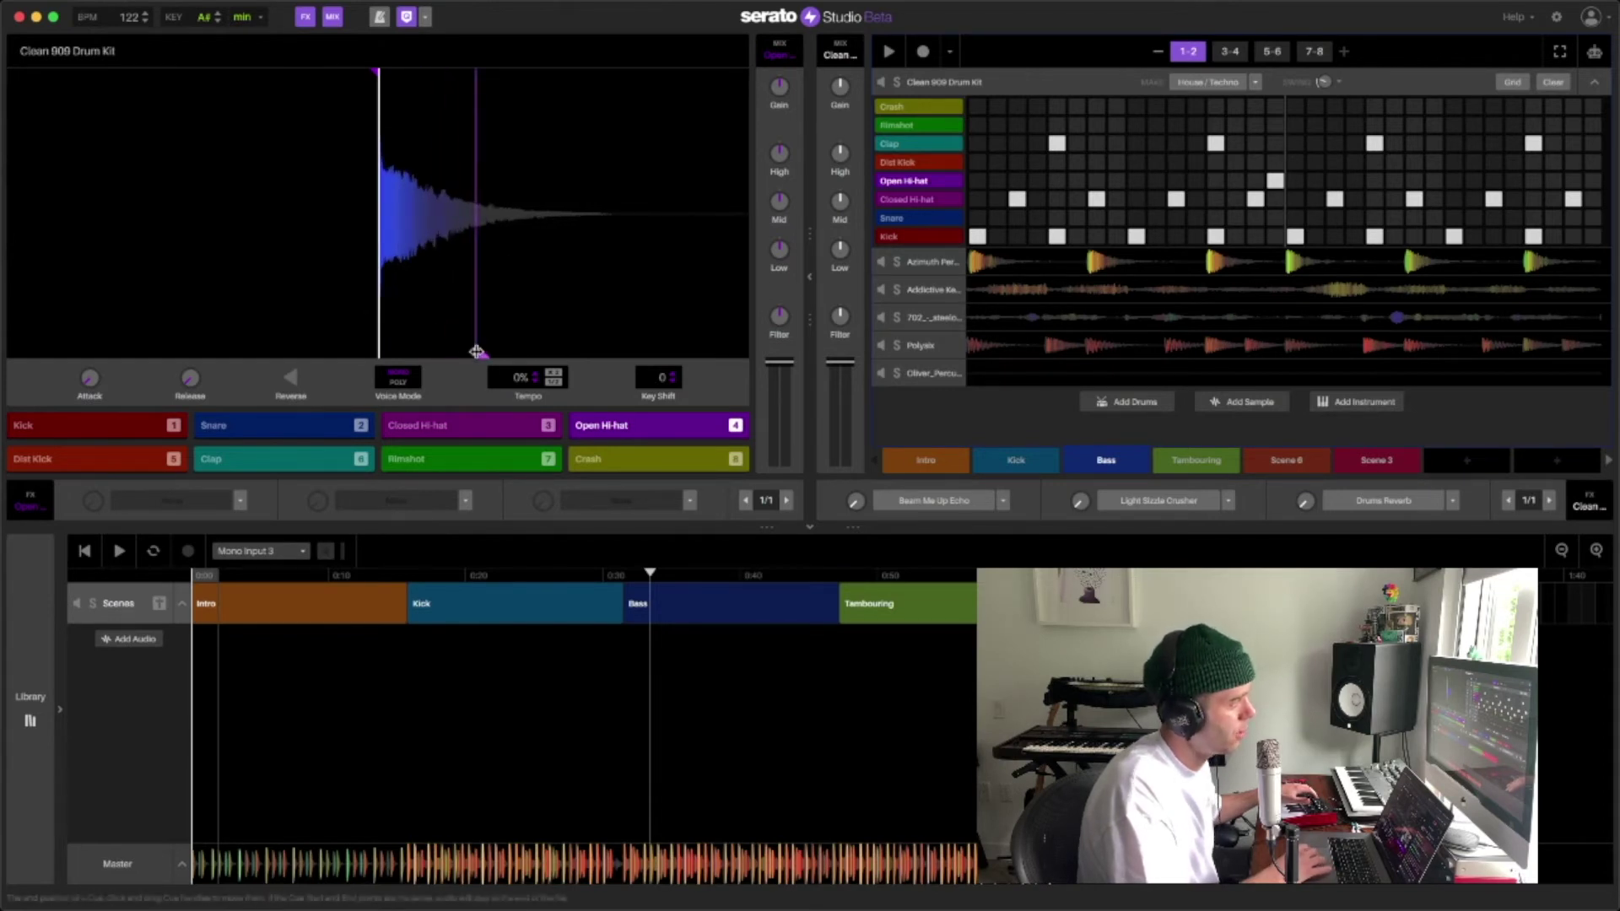
left_click_drag(478, 353, 457, 356)
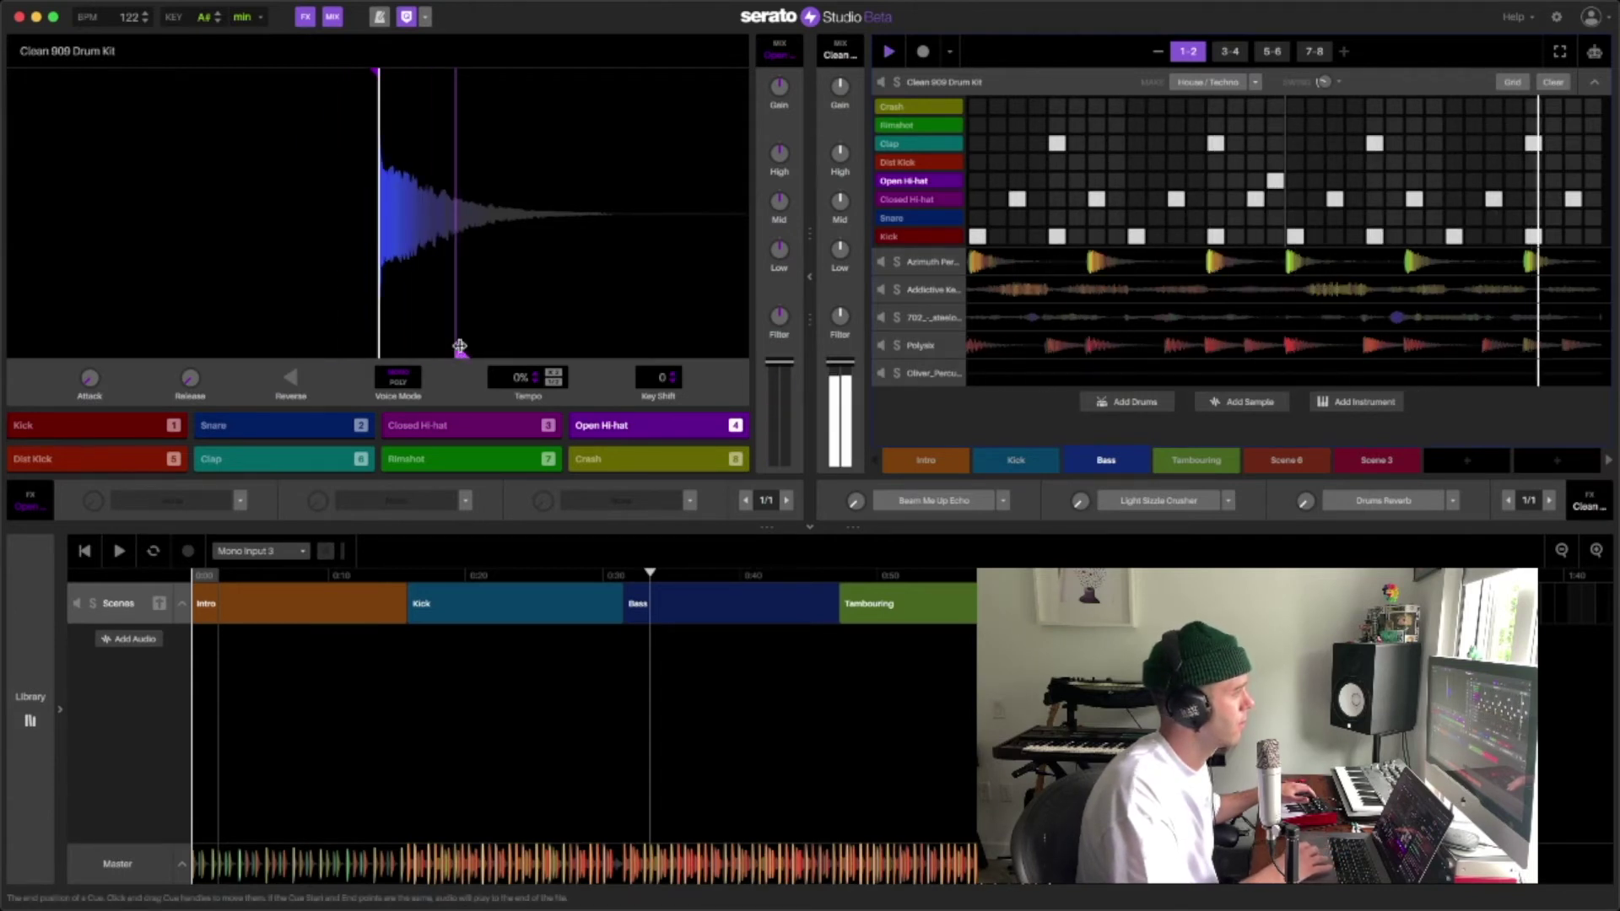
Try the open hi-hat's filter at -10.0 during playback, reset it to 0.00, and turn down its Low EQ instead.
mouse_move(779, 317)
left_click_drag(778, 318, 779, 304)
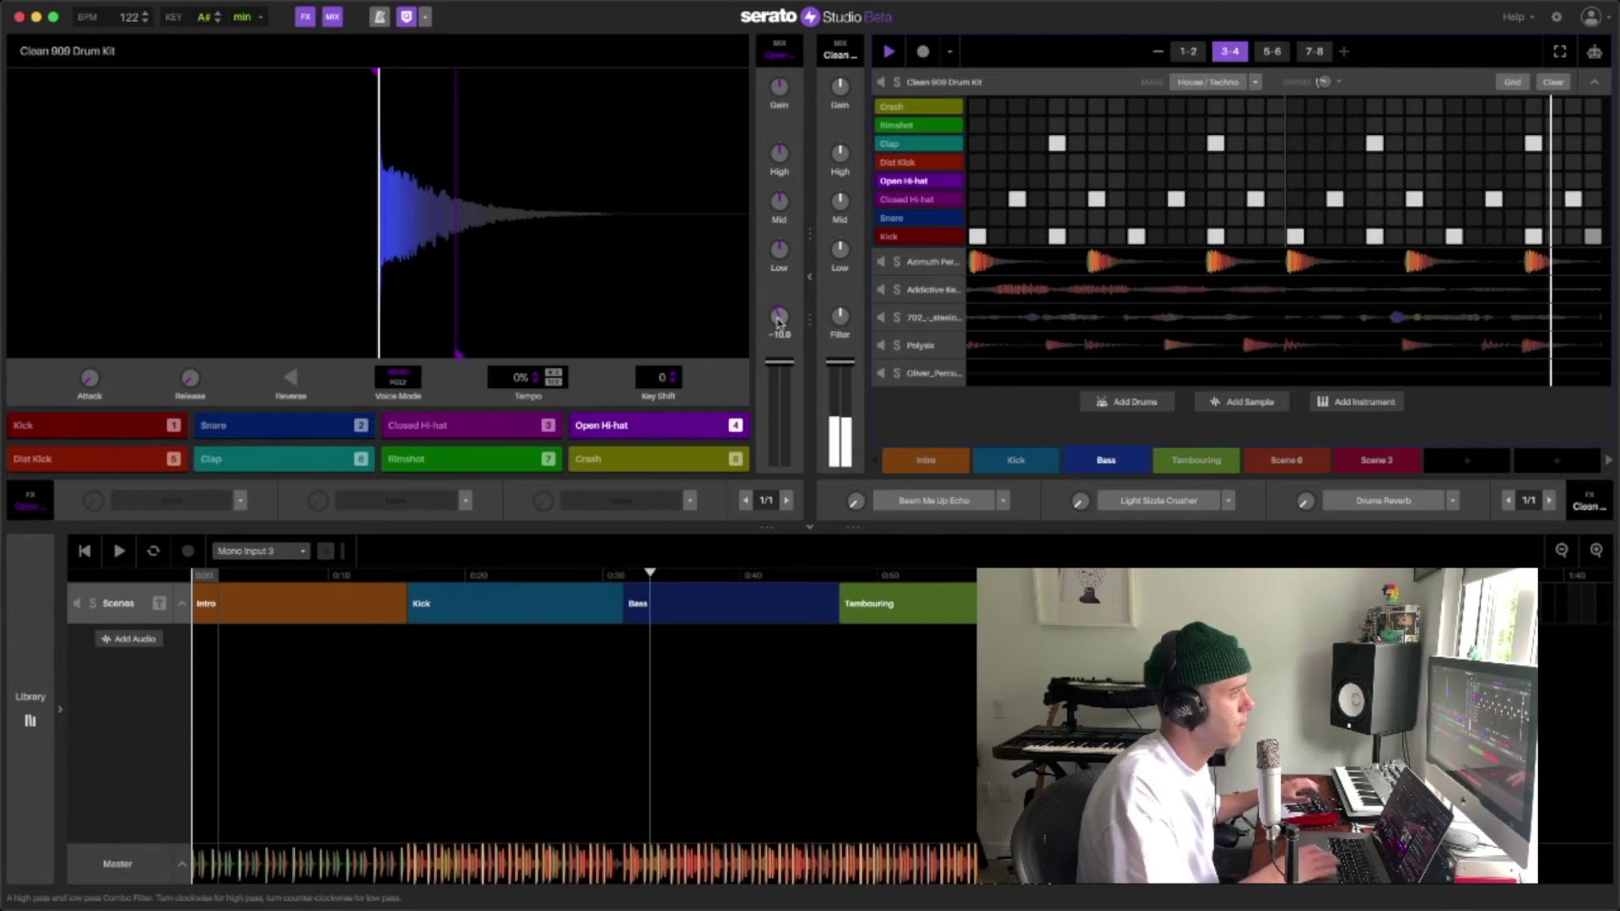
key("space")
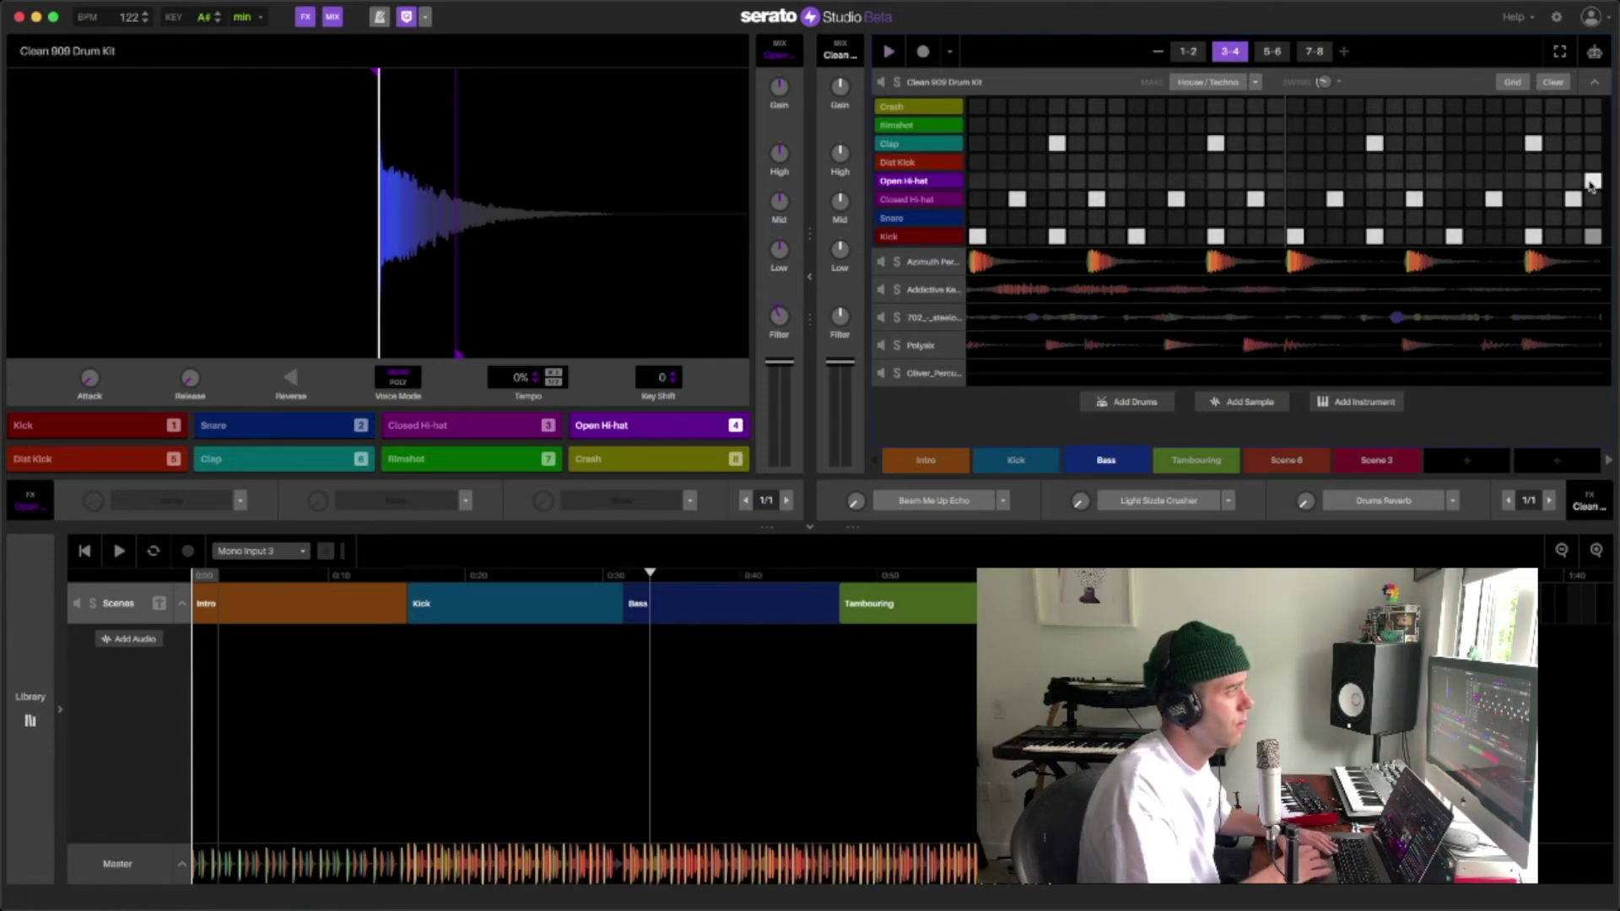
key("space")
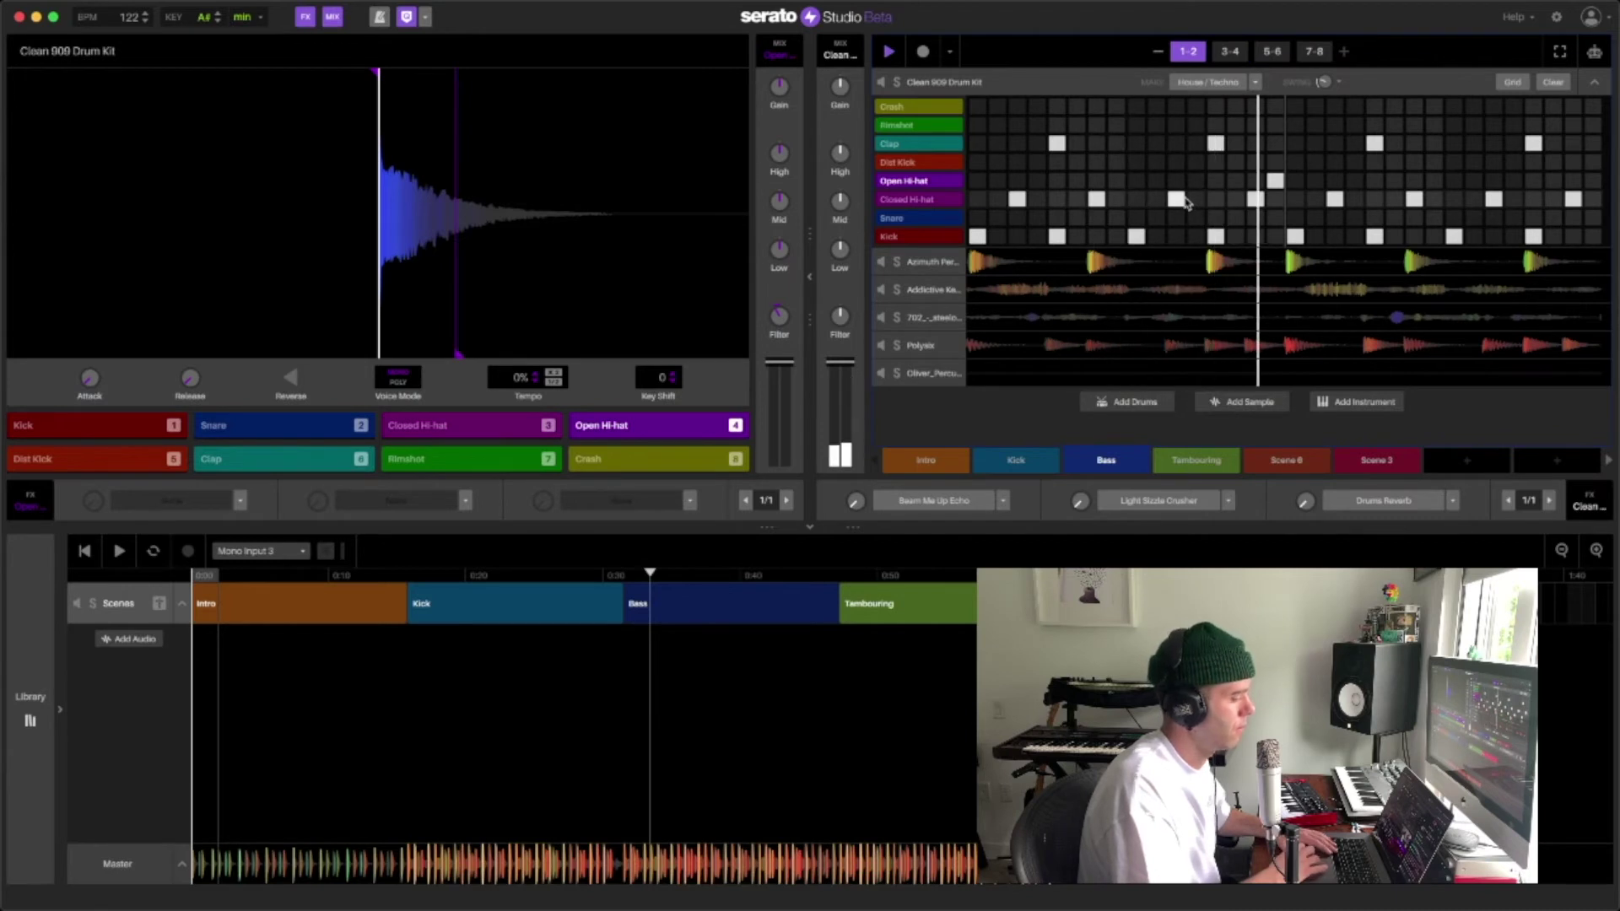
double_click(775, 319)
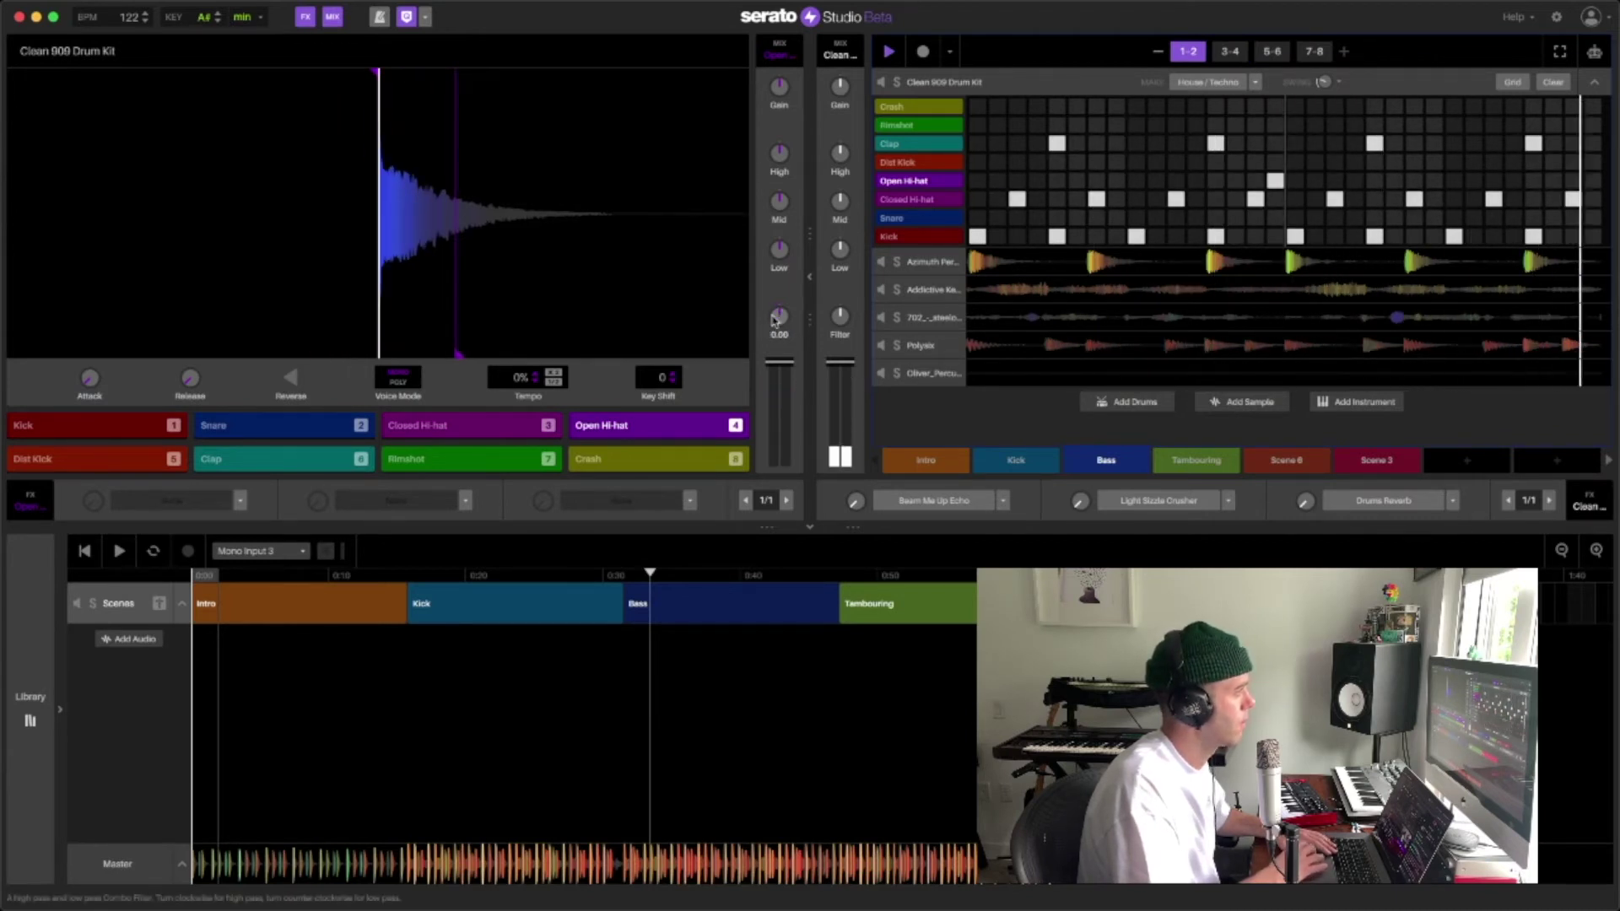
left_click_drag(779, 249, 779, 240)
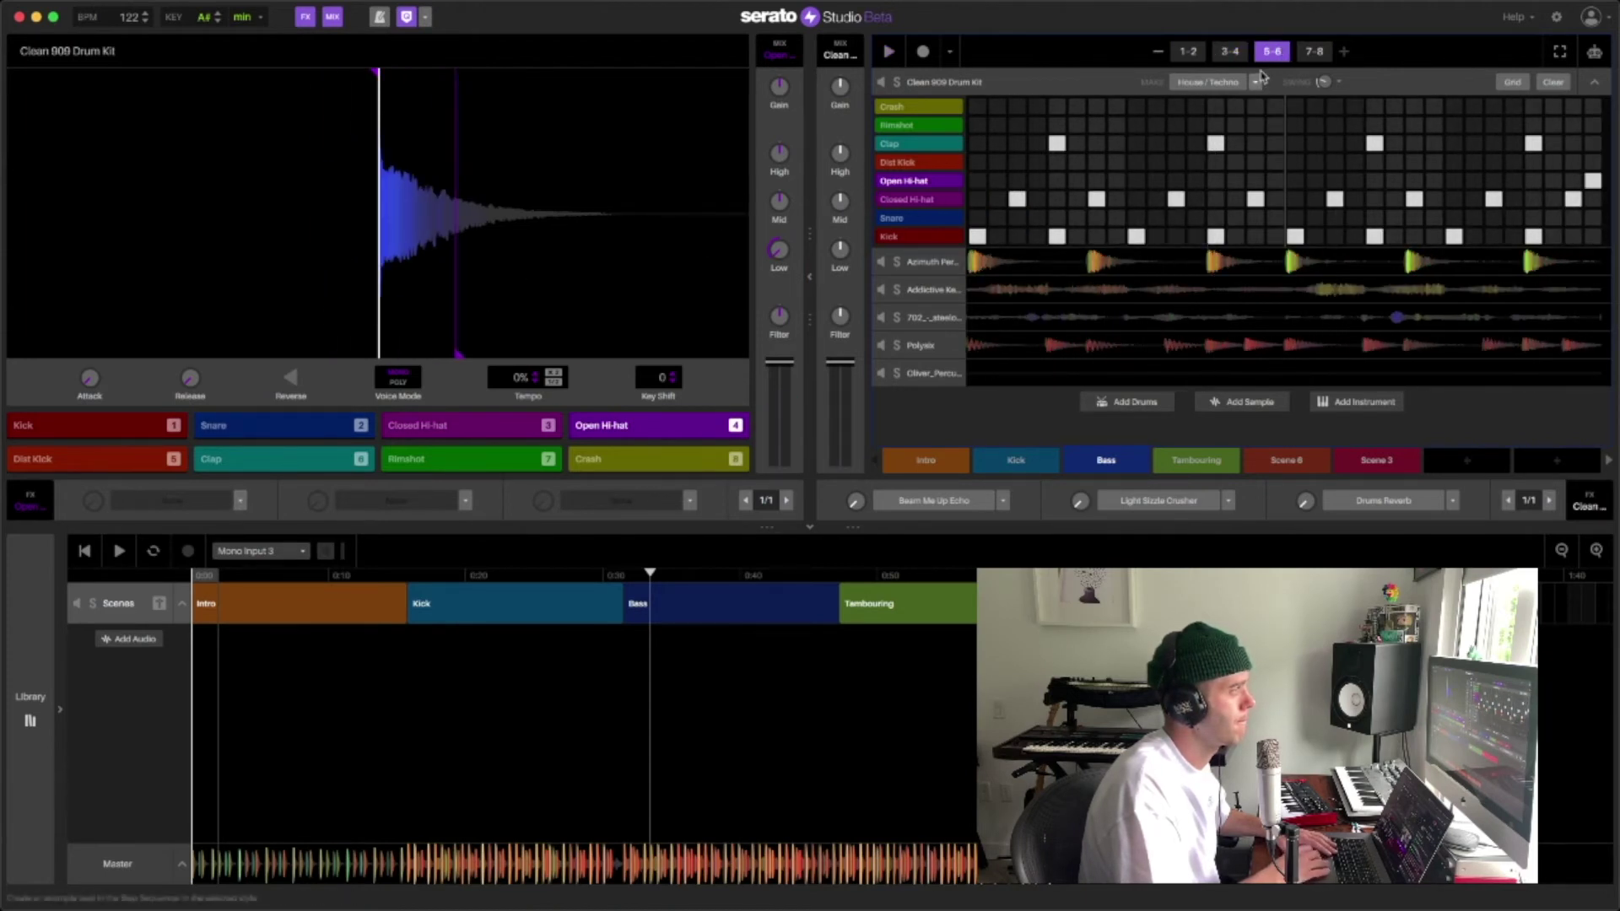
In bars 1-4 of the Bass scene, move the open hi-hat from the last step of bar 4 to the last step of bar 3.
left_click(809, 277)
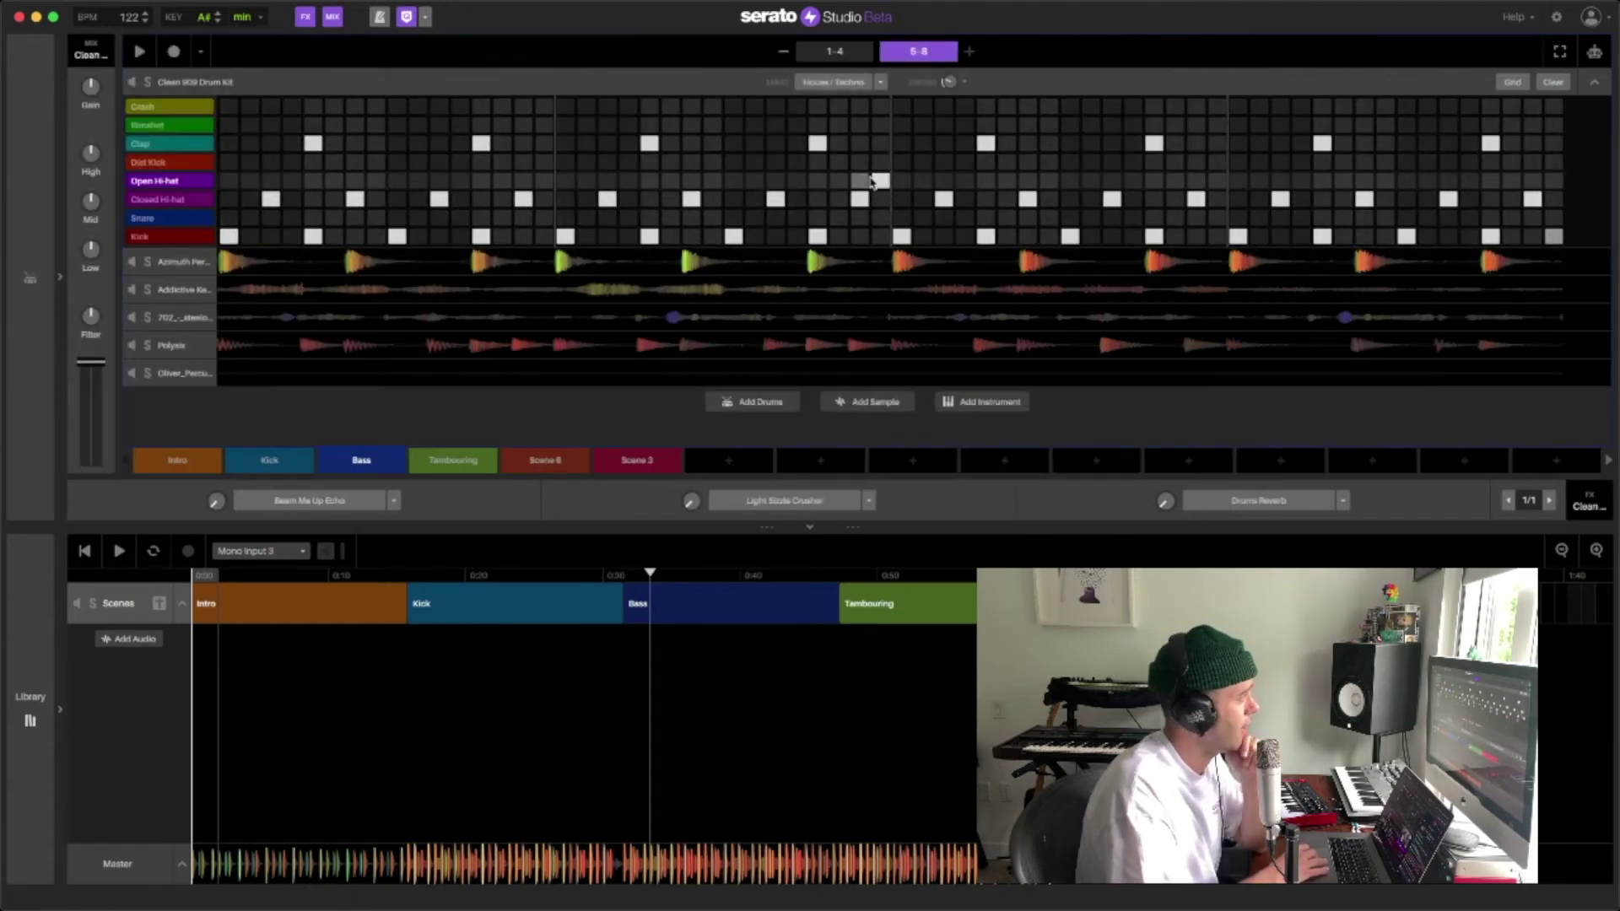
left_click(854, 51)
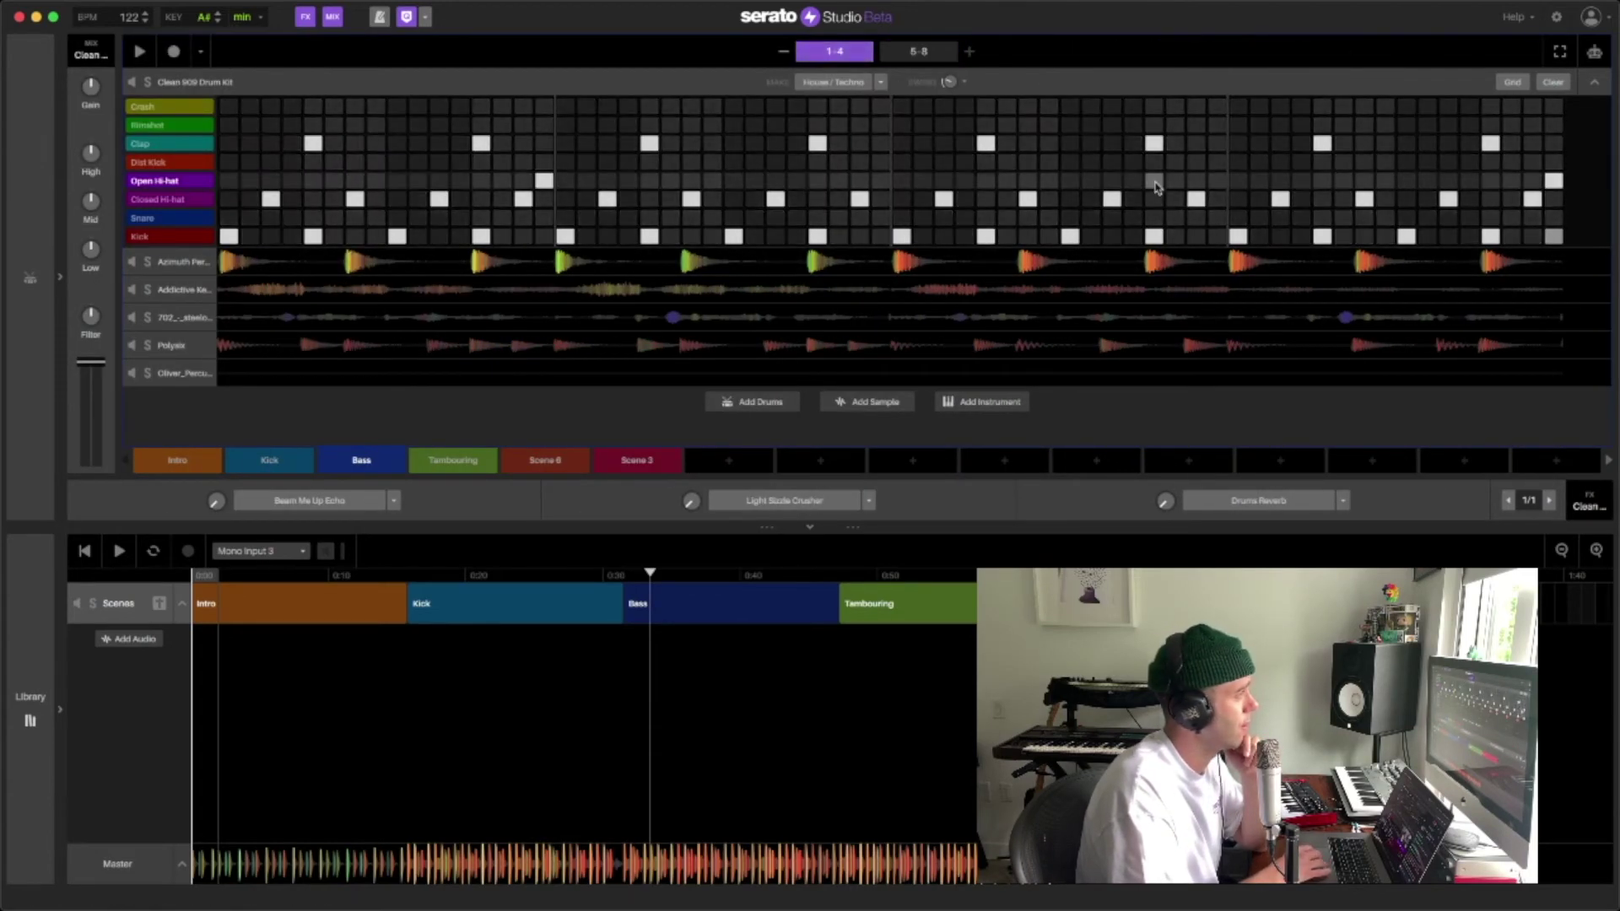
key("space")
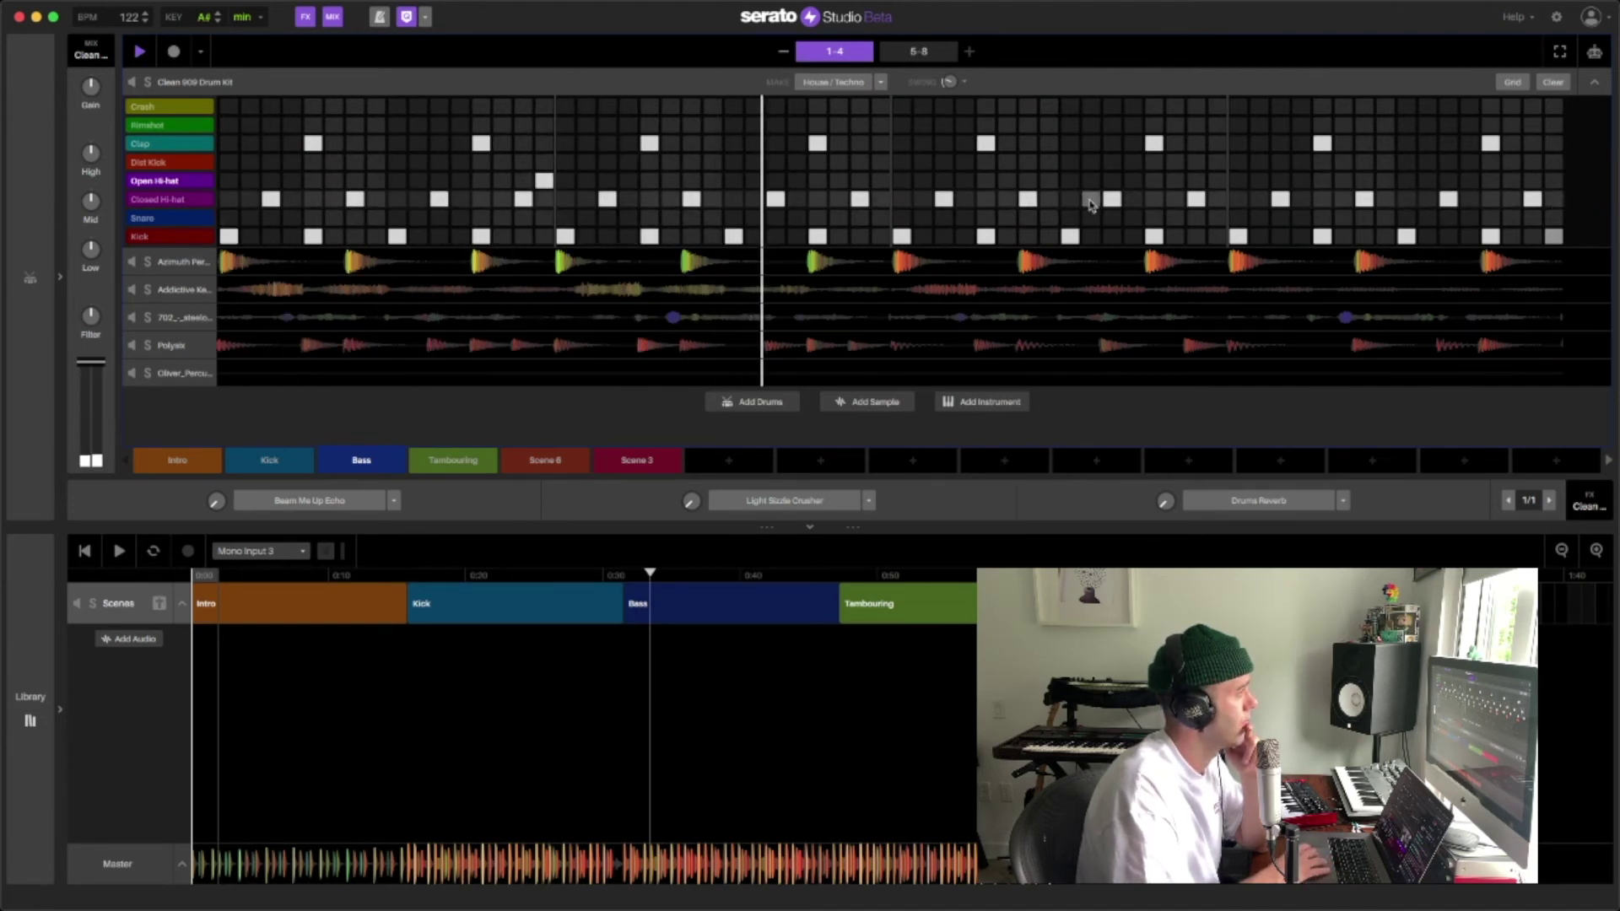
left_click(1215, 181)
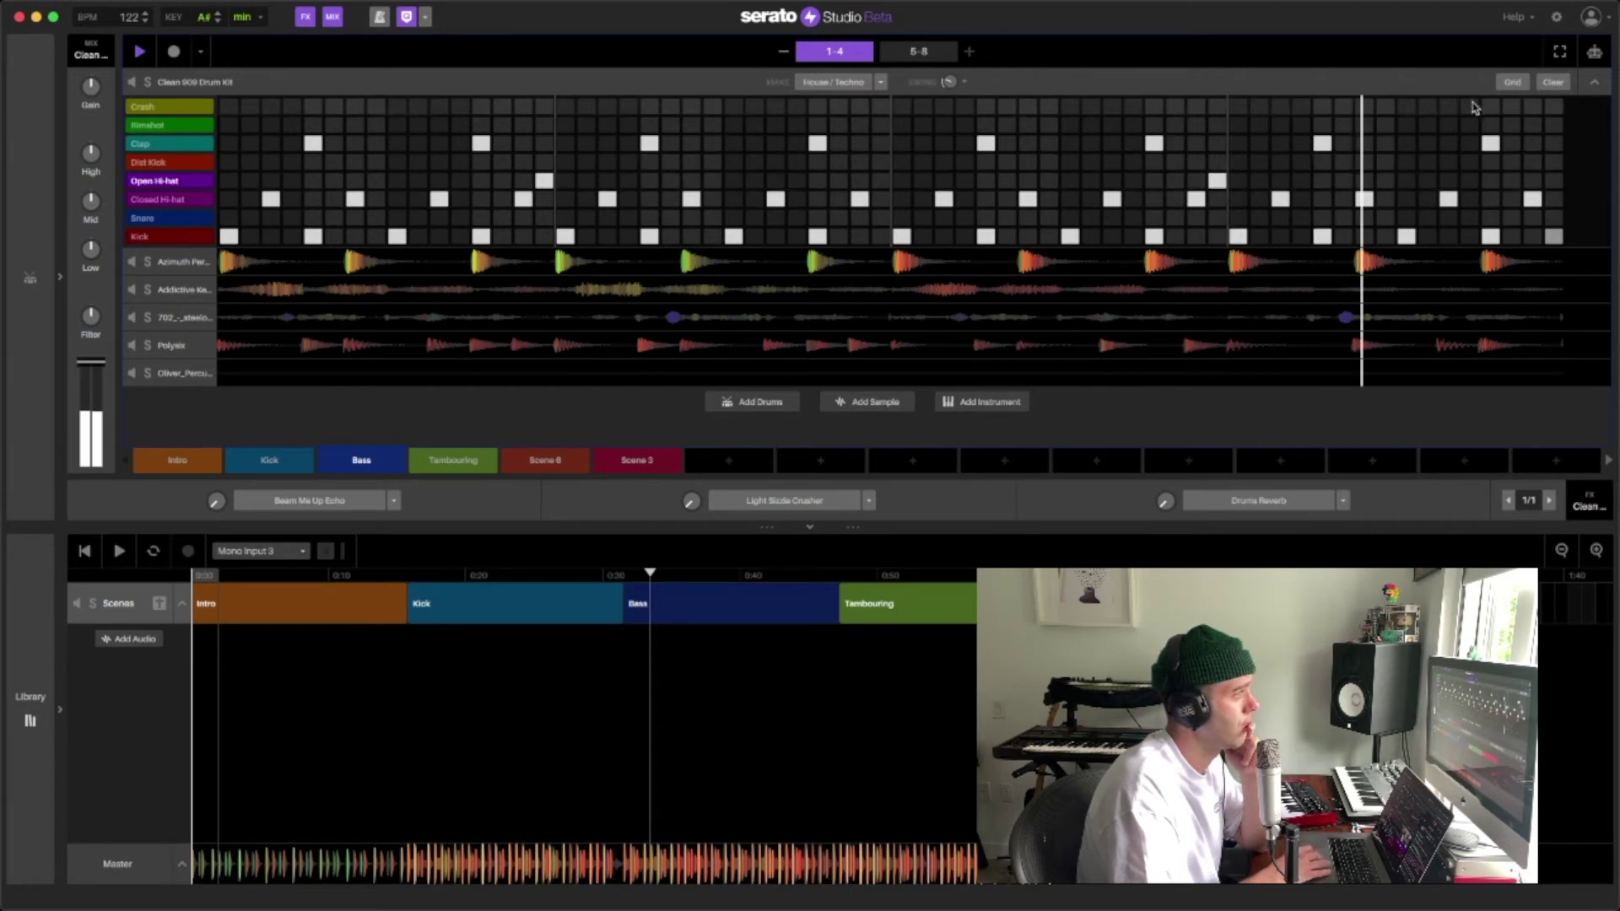
In bars 5-8, add open hi-hats on the last steps of bars 5 and 7 and remove the one ending bar 6.
left_click(919, 52)
left_click(547, 180)
left_click(880, 180)
left_click(1216, 181)
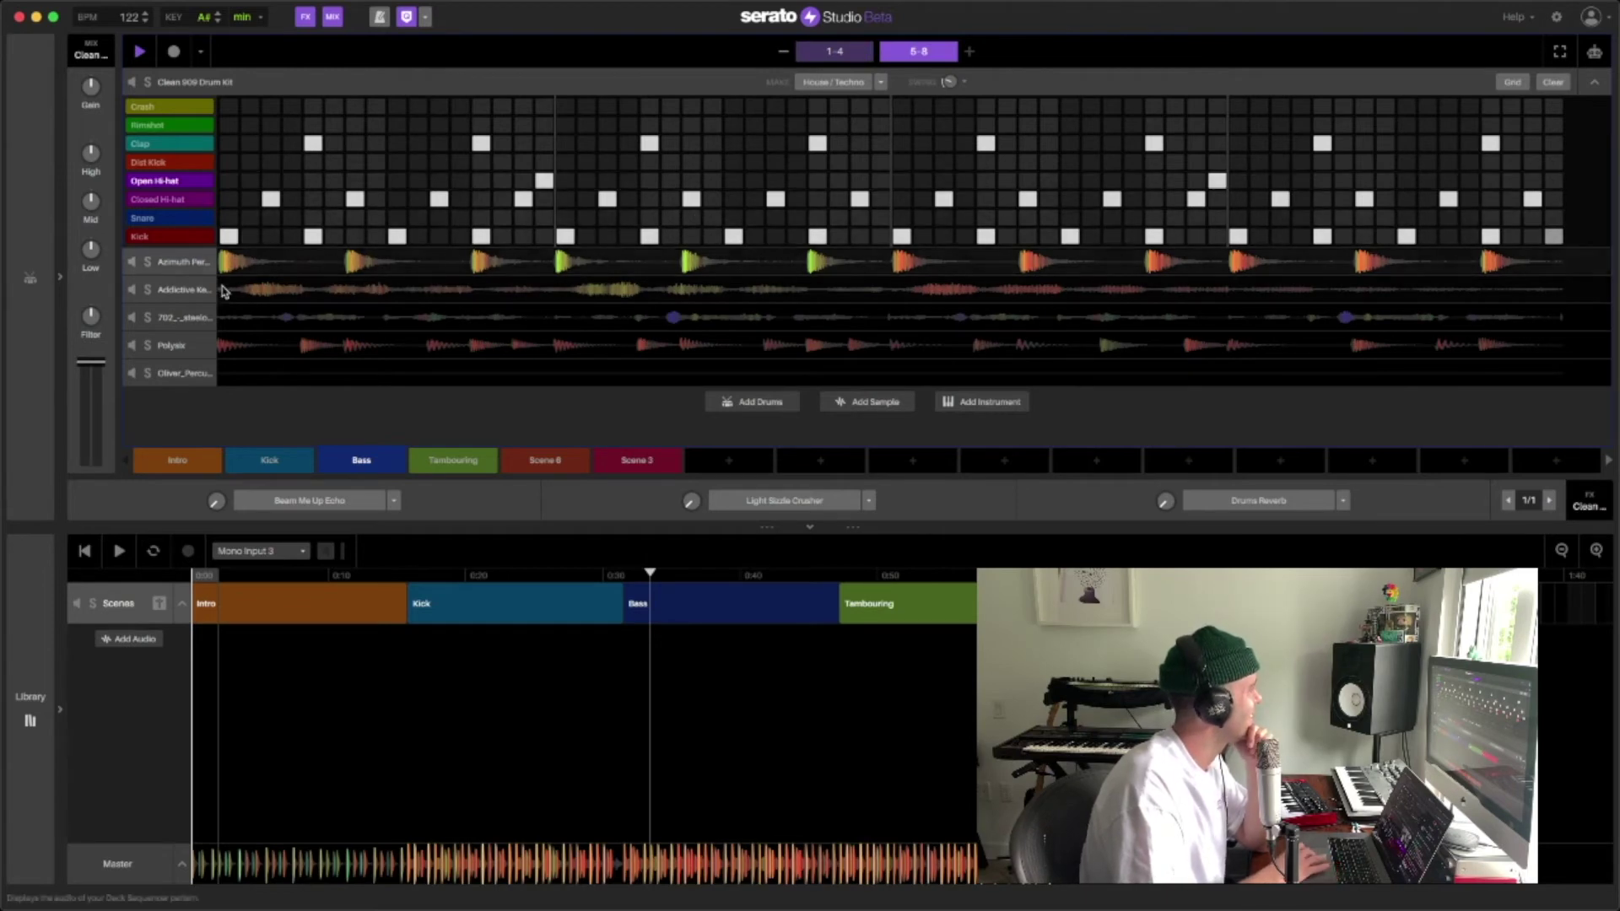
Load the Stereo Pan EQ effect into the open hi-hat's first effect slot.
left_click(60, 280)
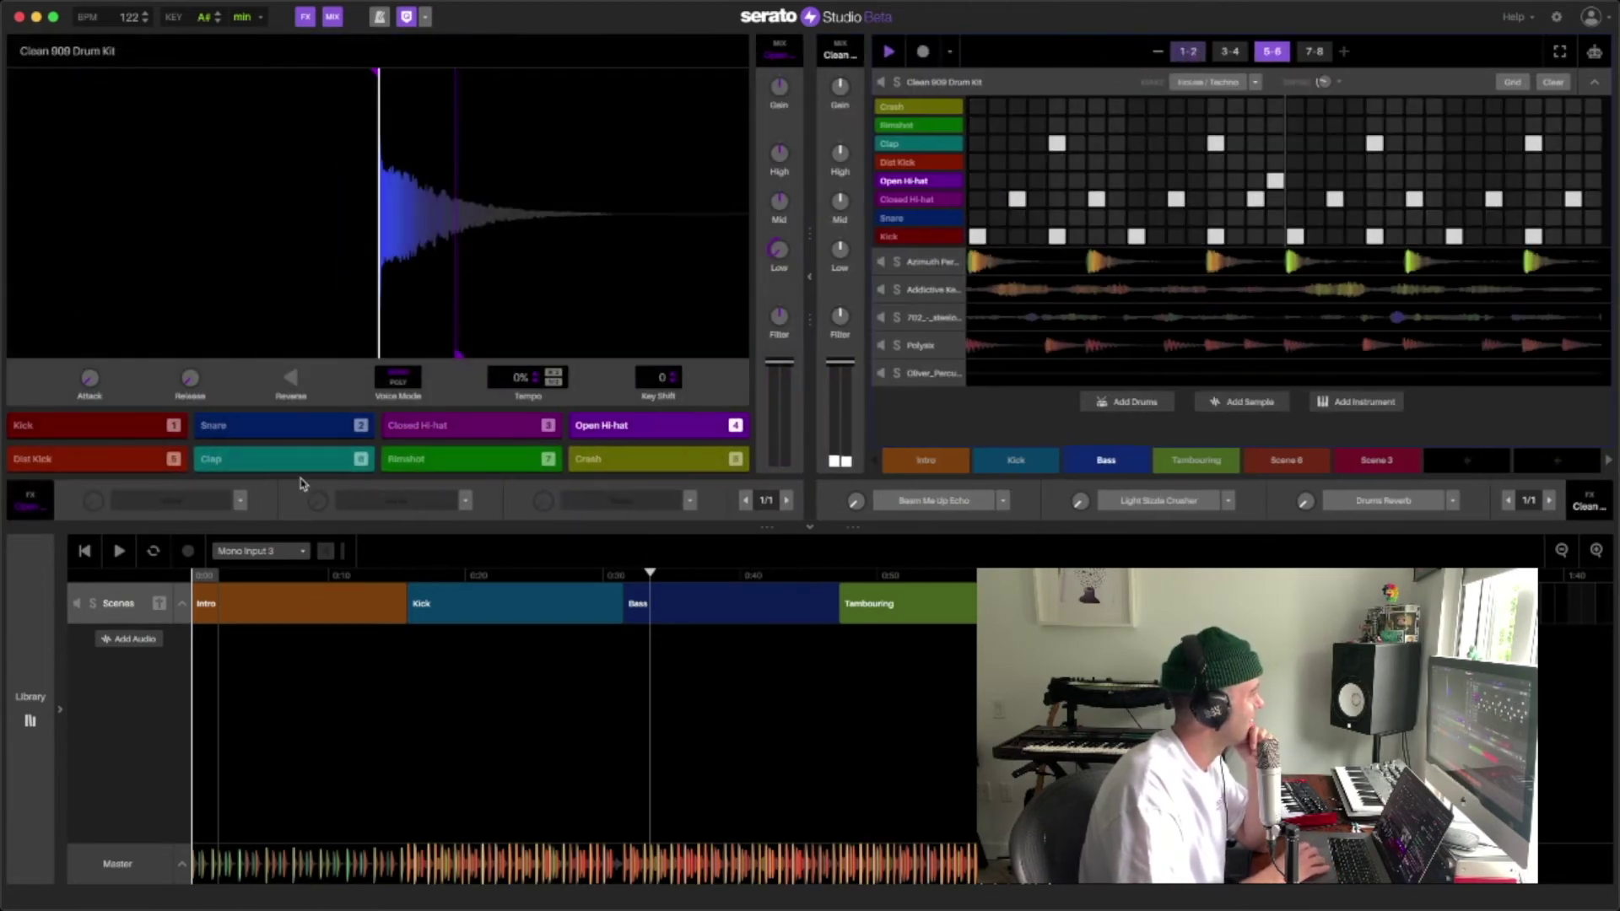
left_click(241, 503)
mouse_move(232, 724)
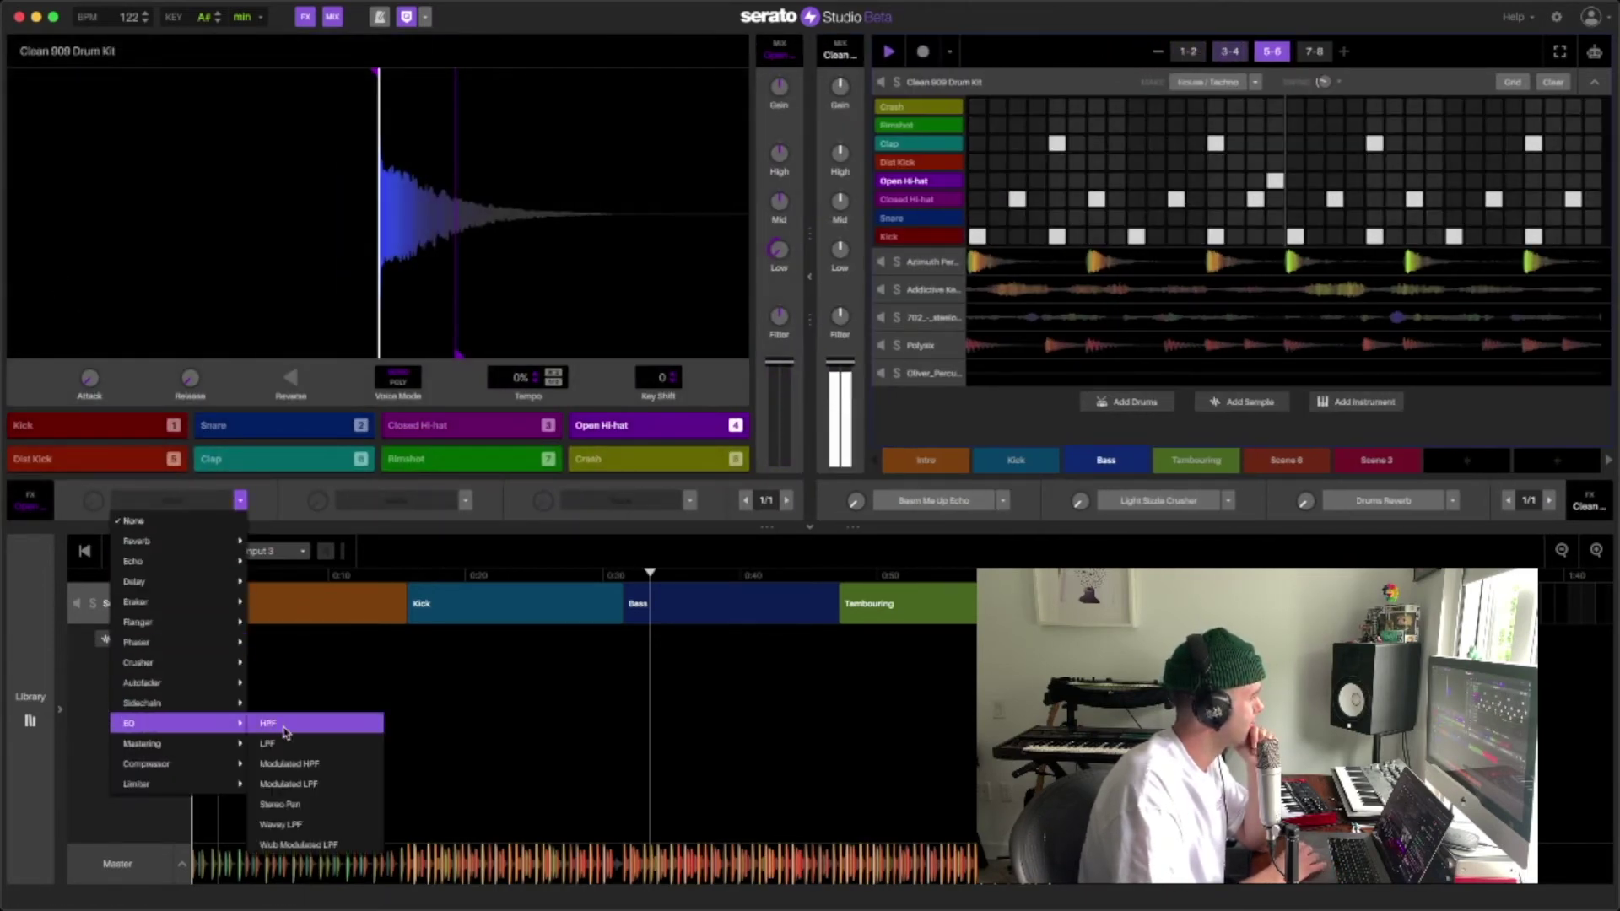
left_click(310, 805)
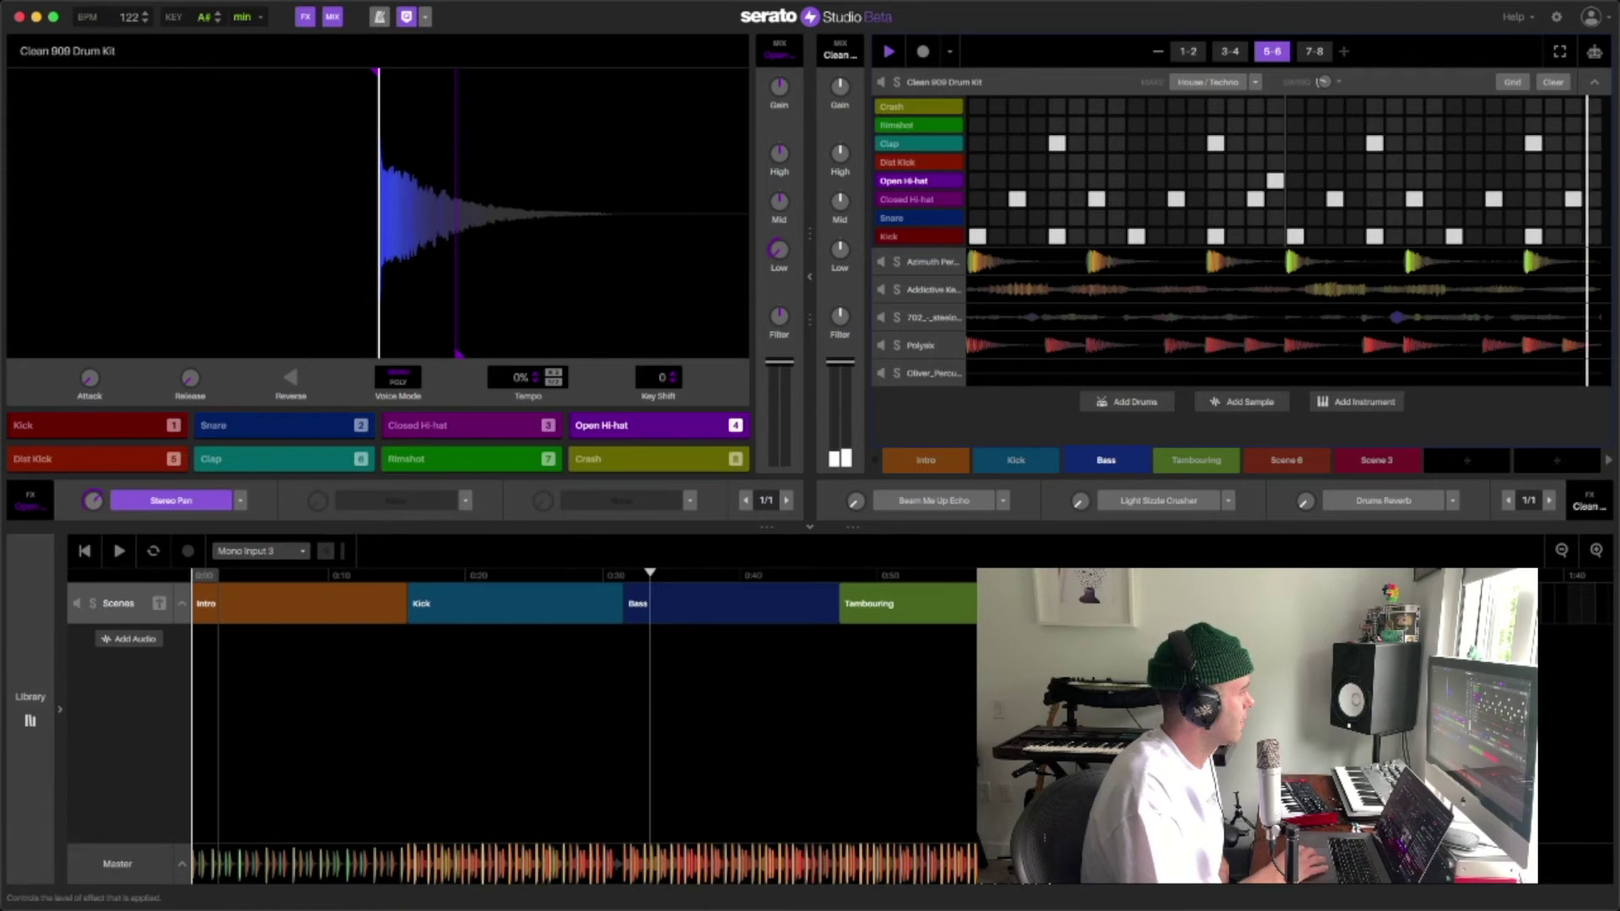
left_click(467, 501)
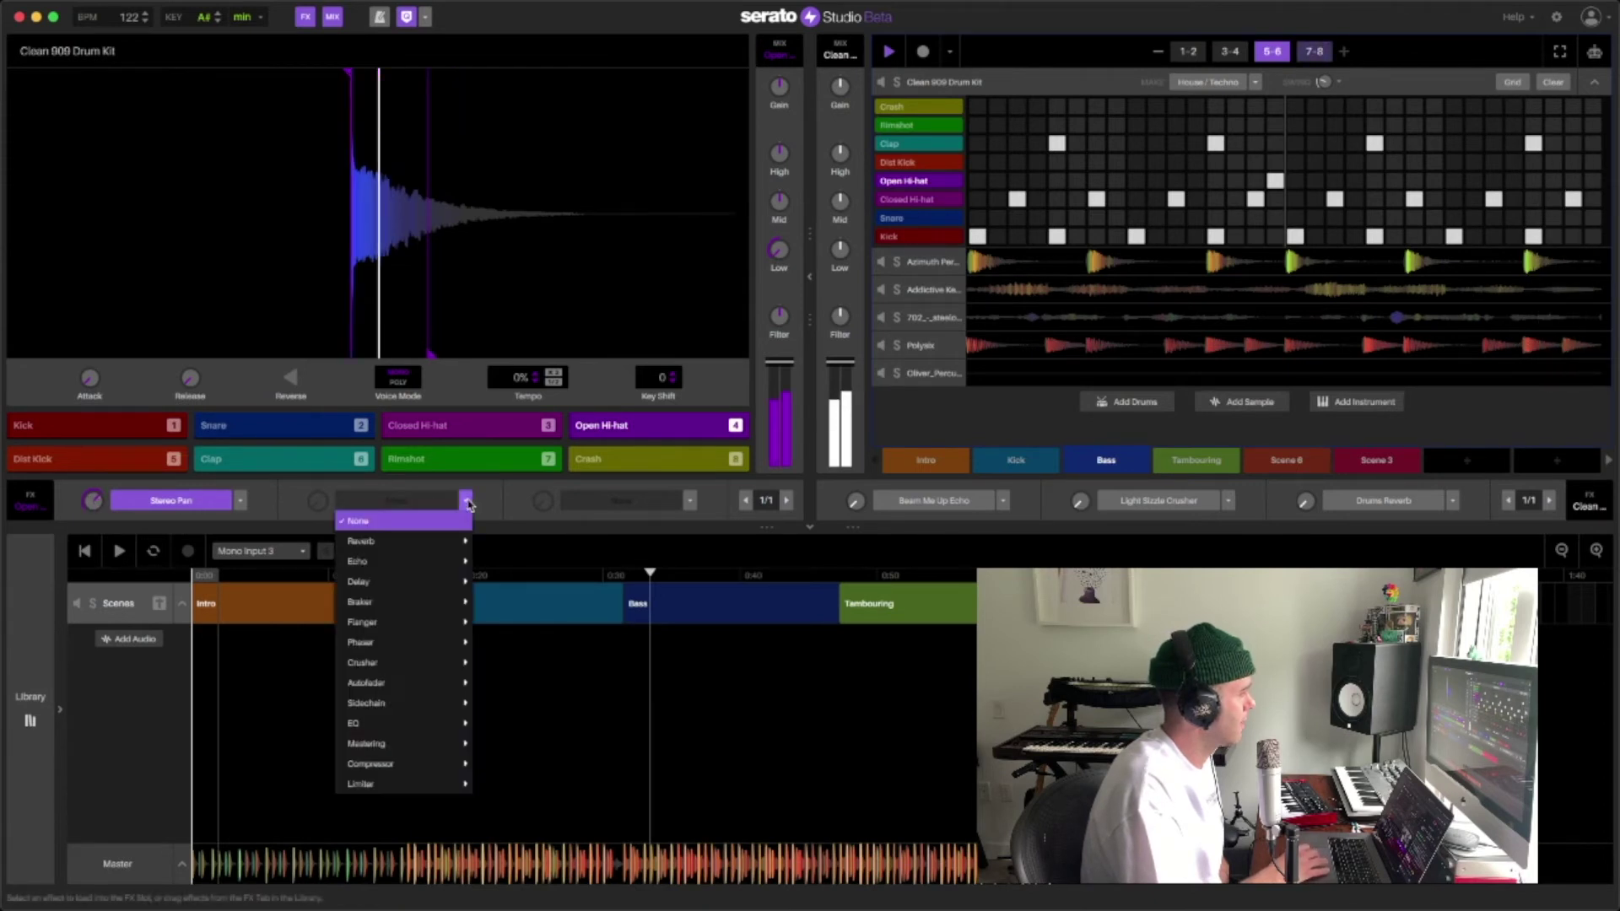
mouse_move(453, 548)
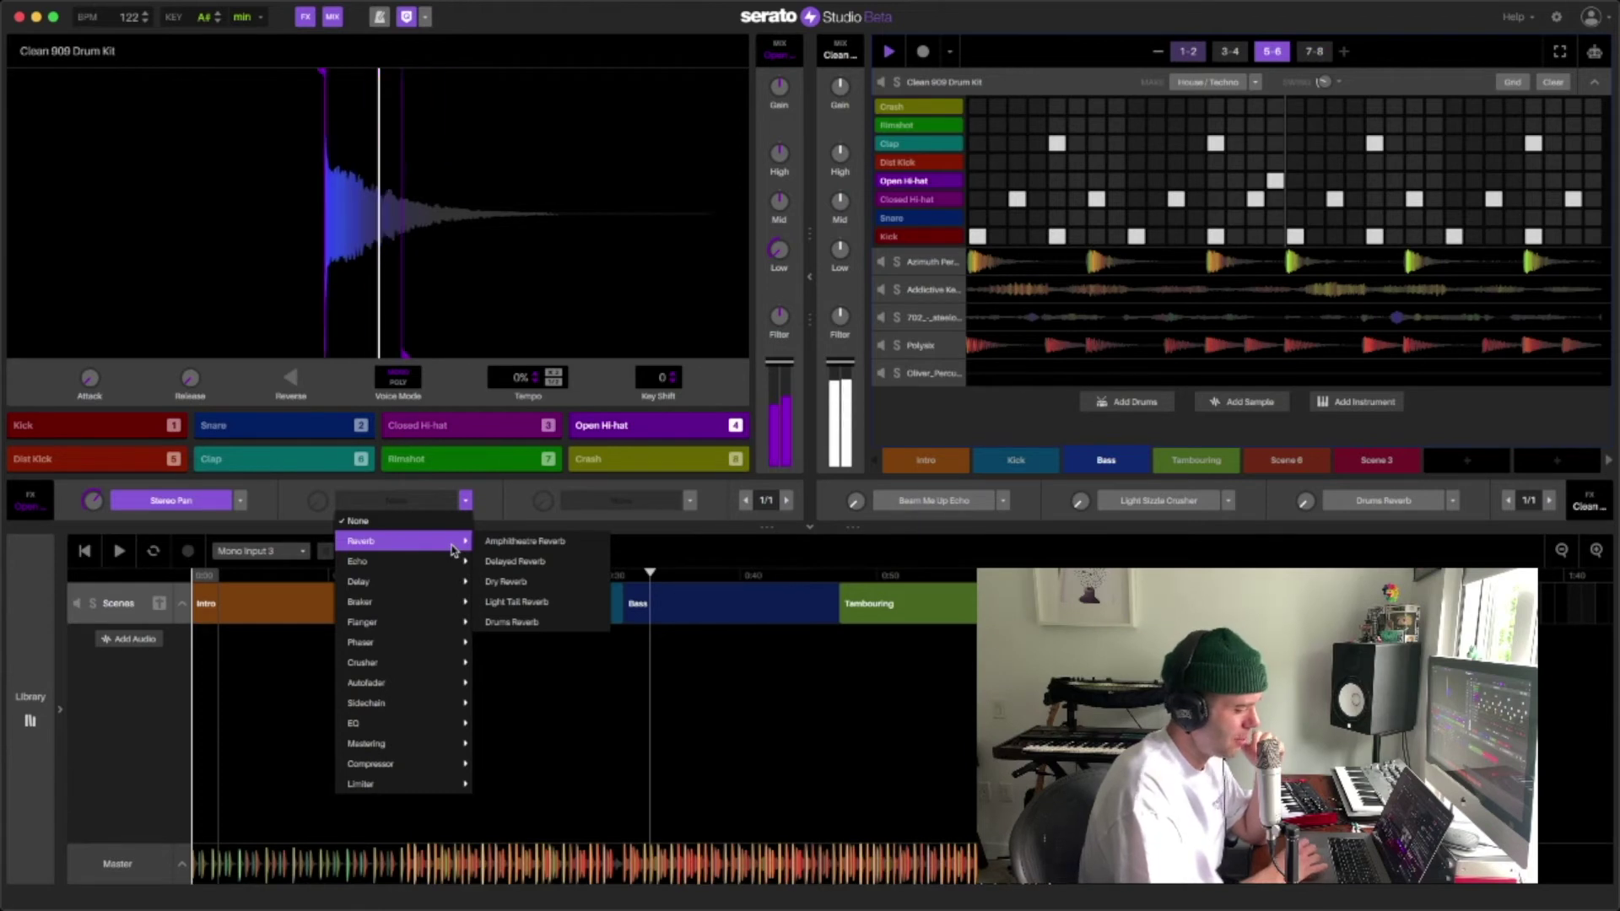
left_click(287, 502)
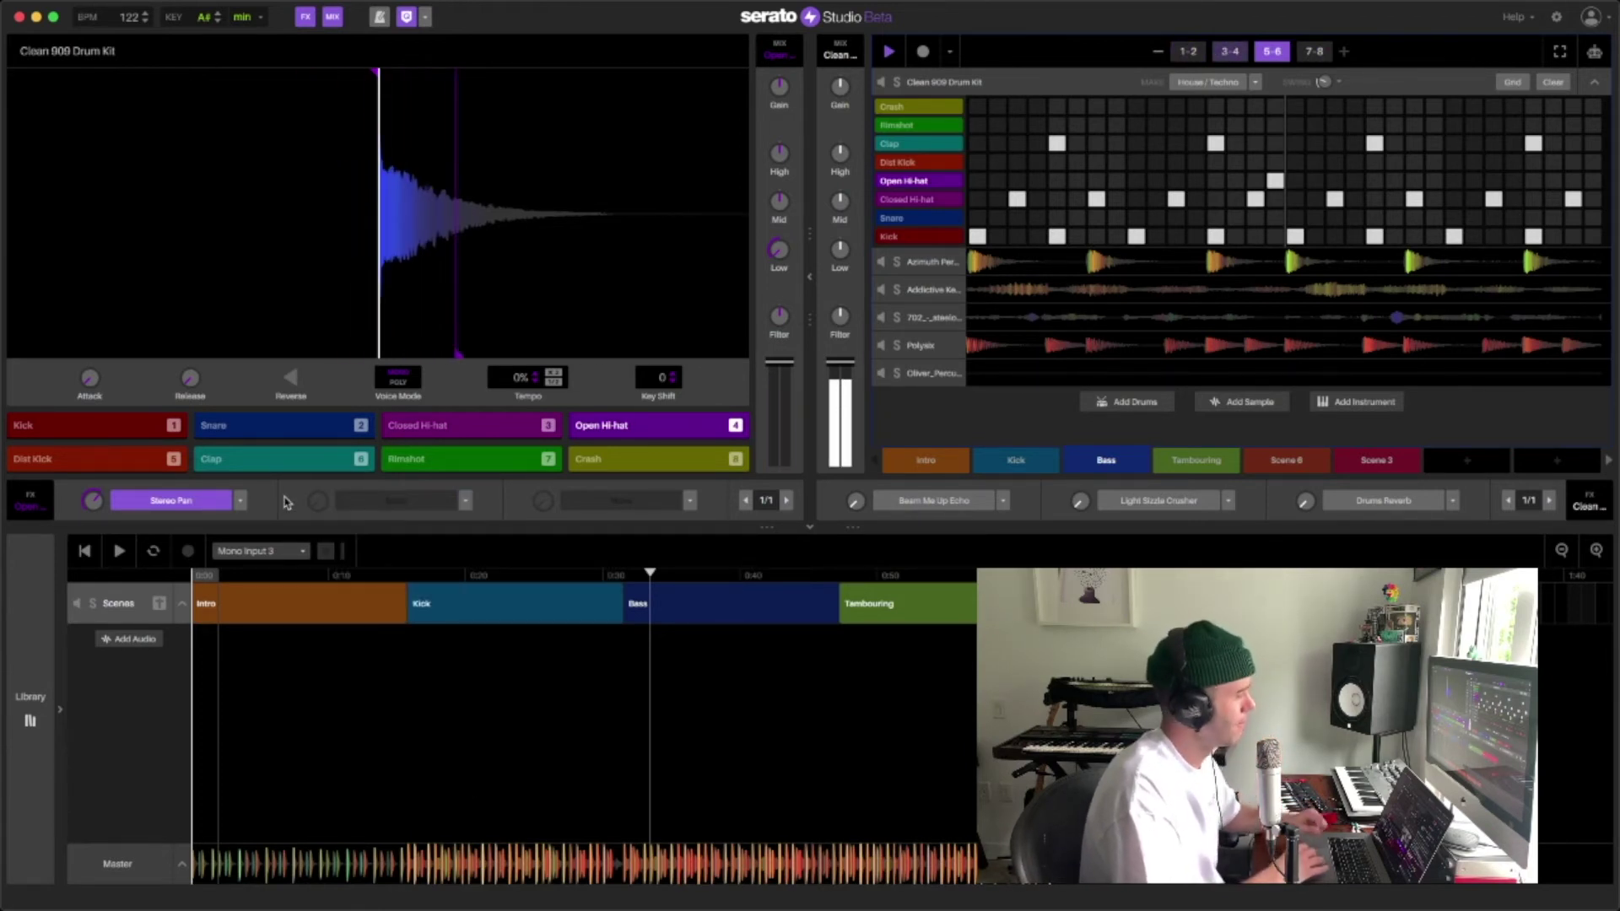
Lower the open hi-hat's Stereo Pan level to about halfway and add a reduced Soft Sidechain in its second effect slot.
key("space")
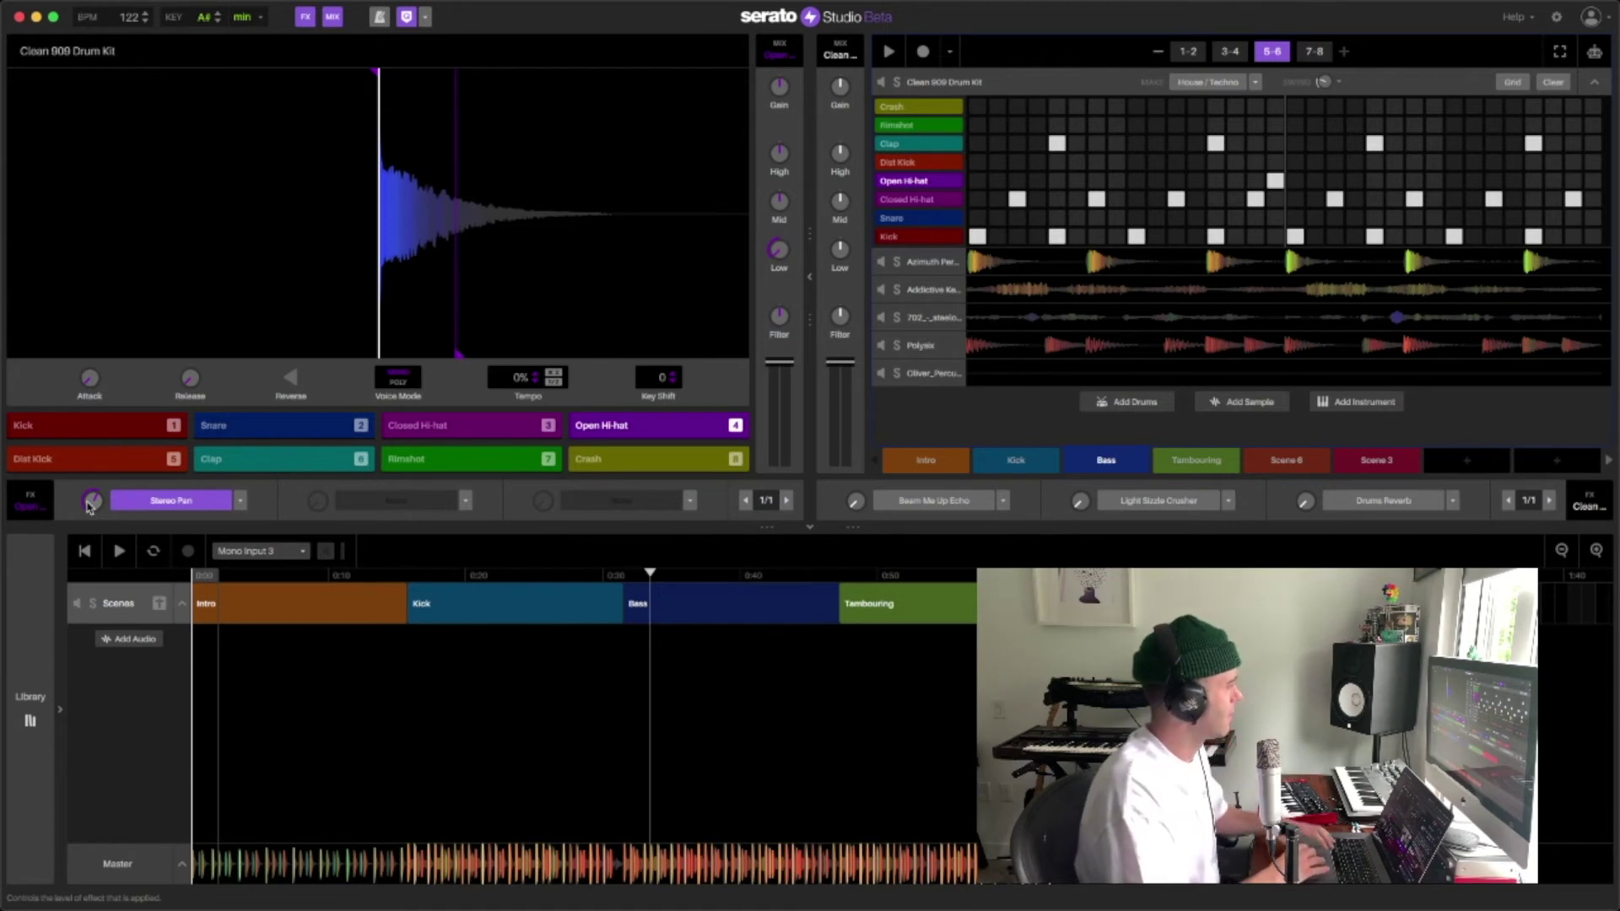
key("space")
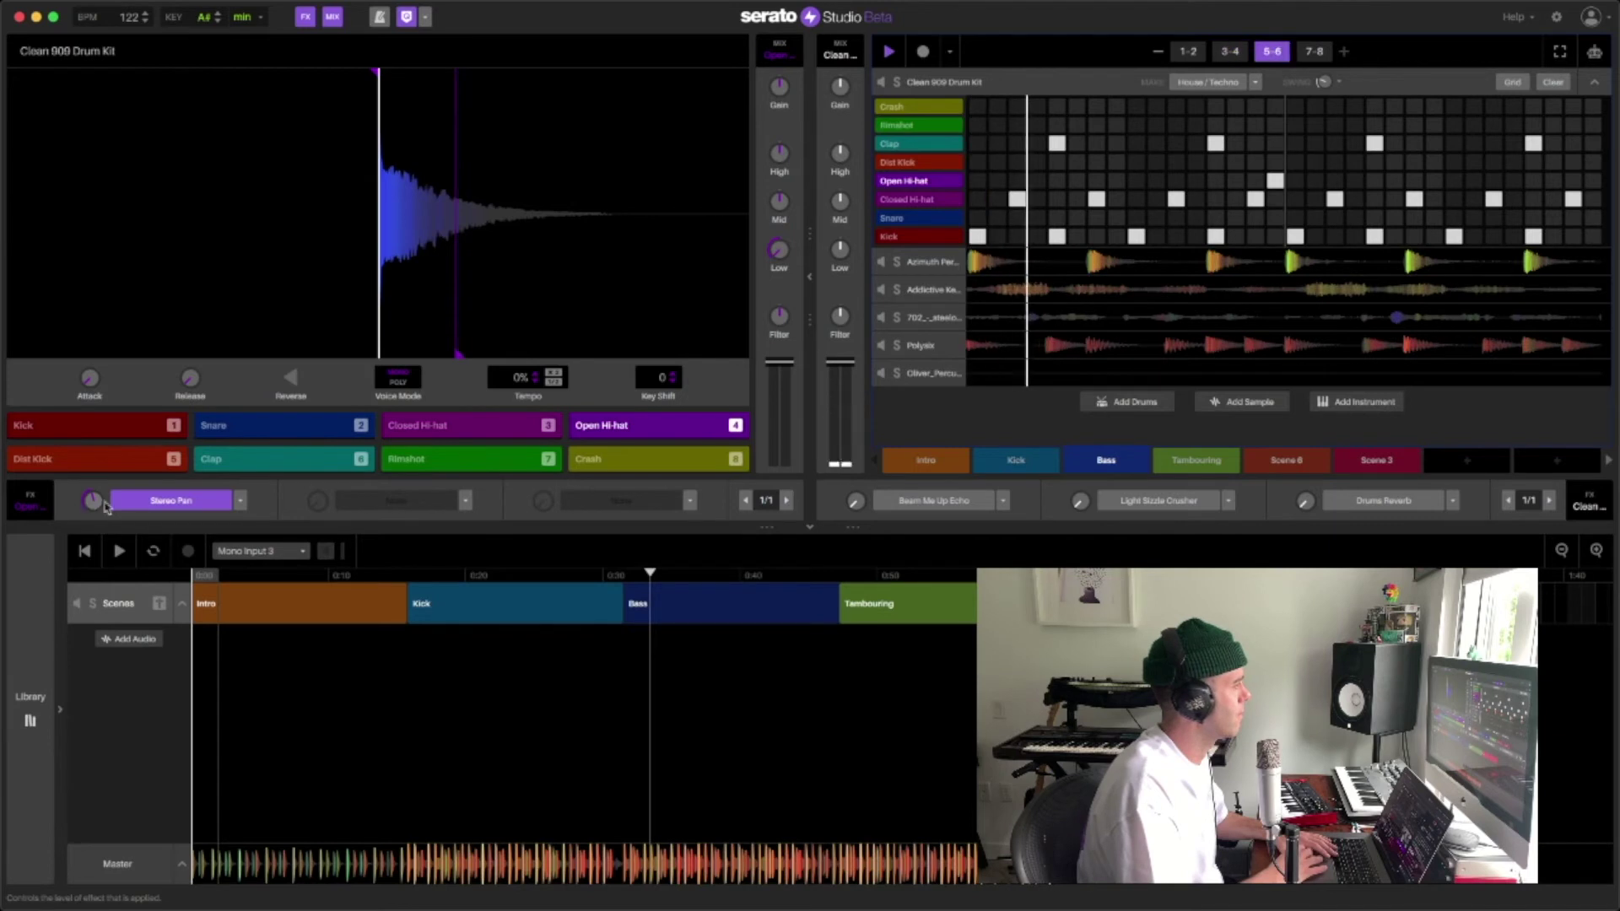
left_click(465, 502)
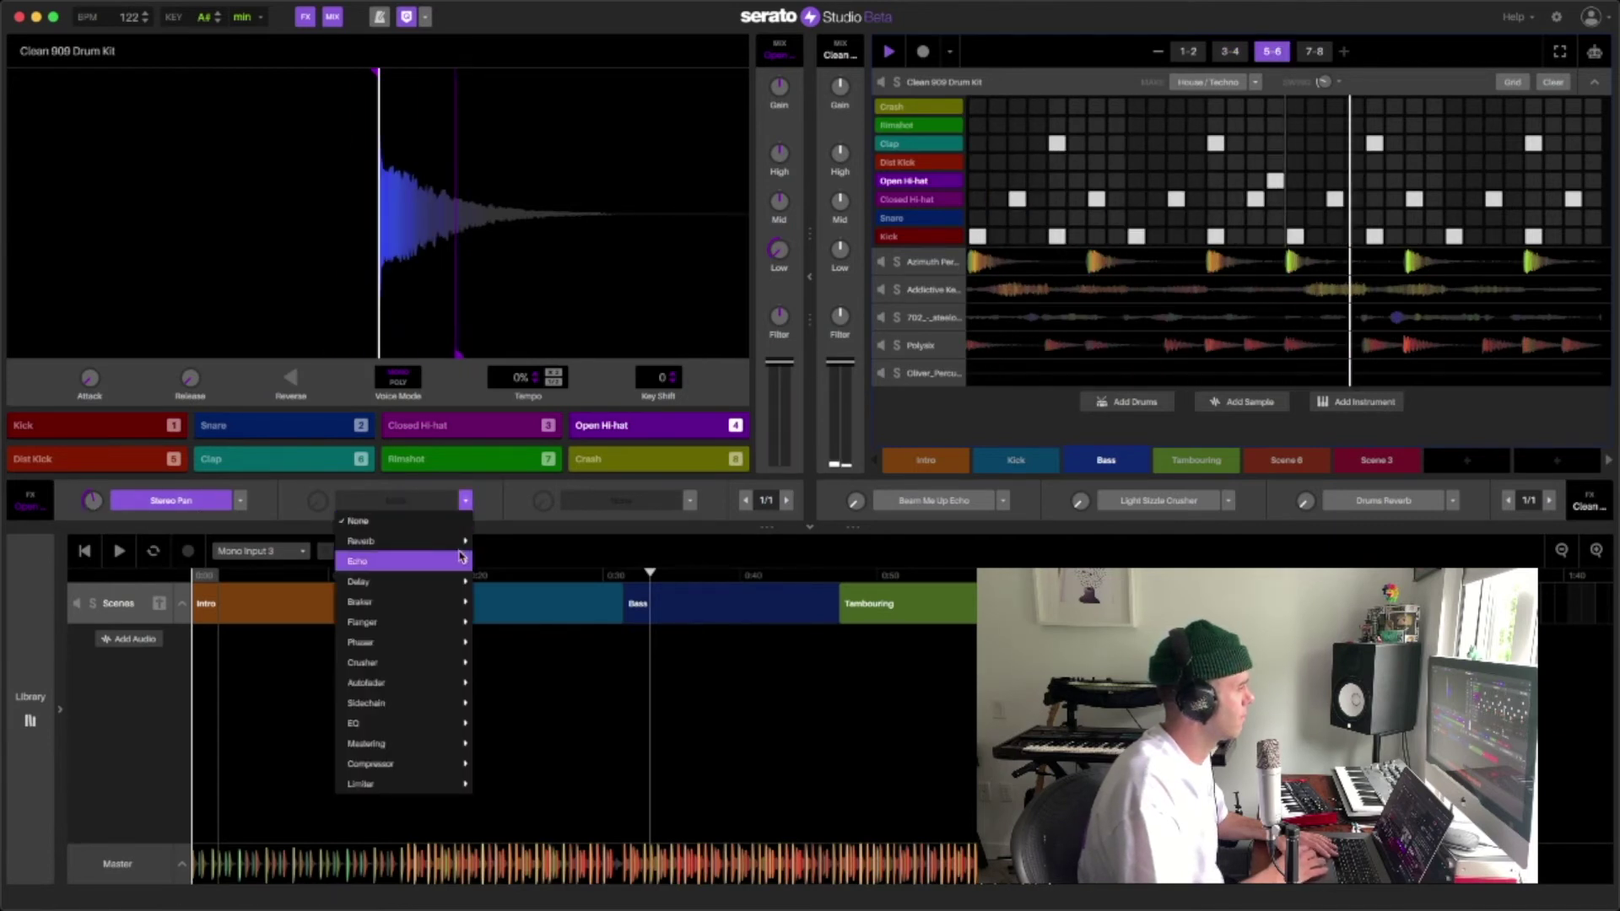
mouse_move(438, 702)
left_click(518, 703)
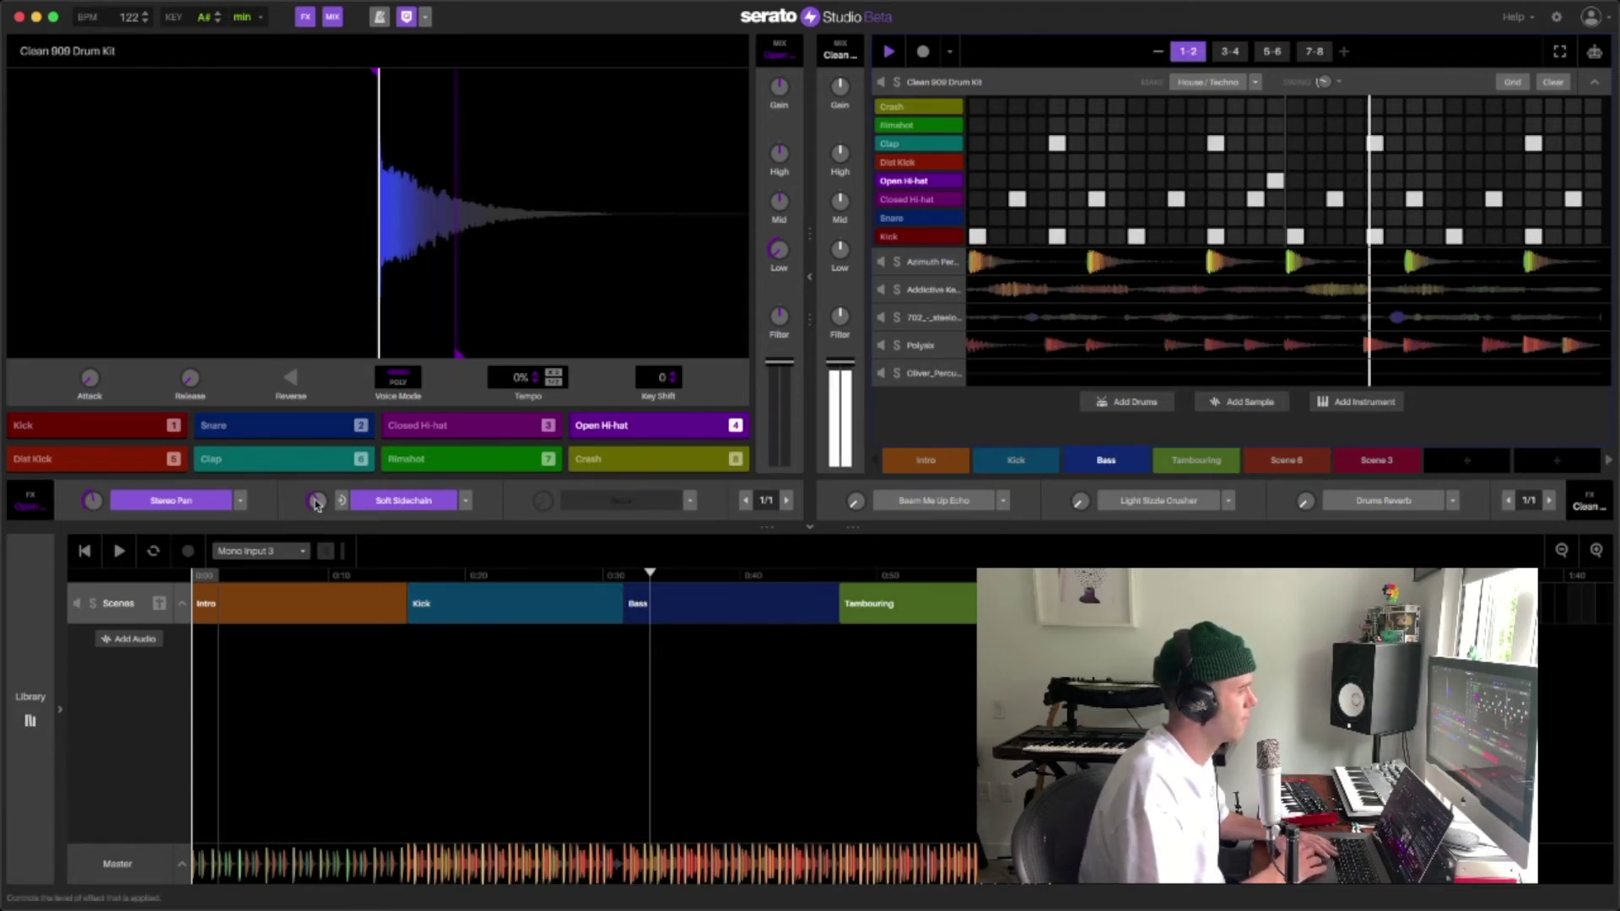
left_click(119, 553)
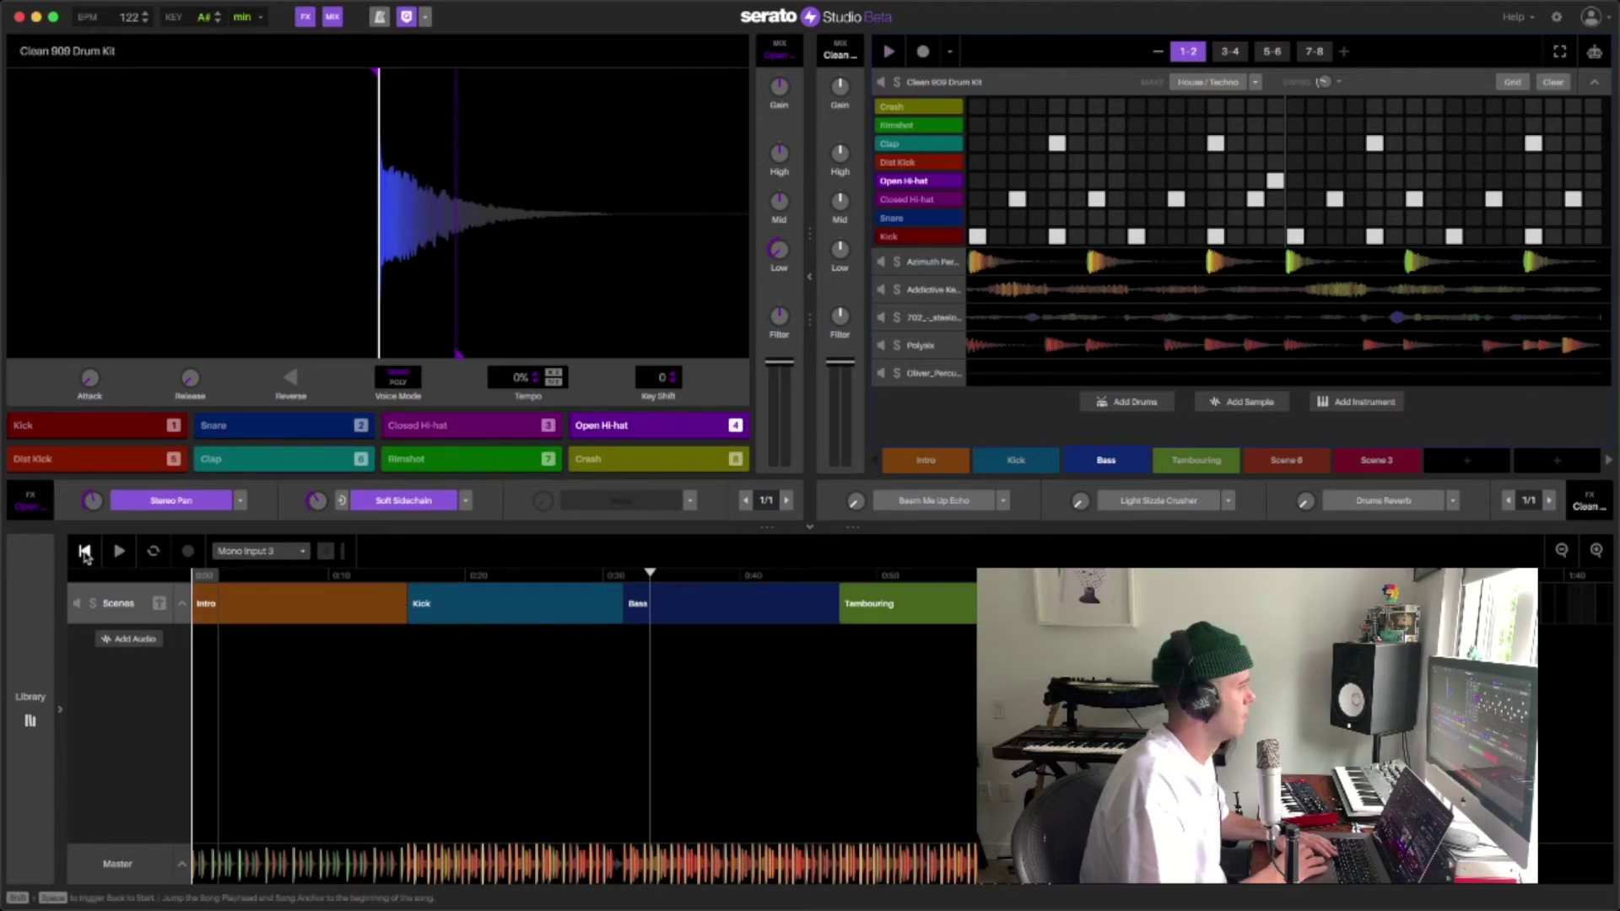
Select all kick and clap hits in the Kick scene's drum sequence and copy them.
left_click(809, 277)
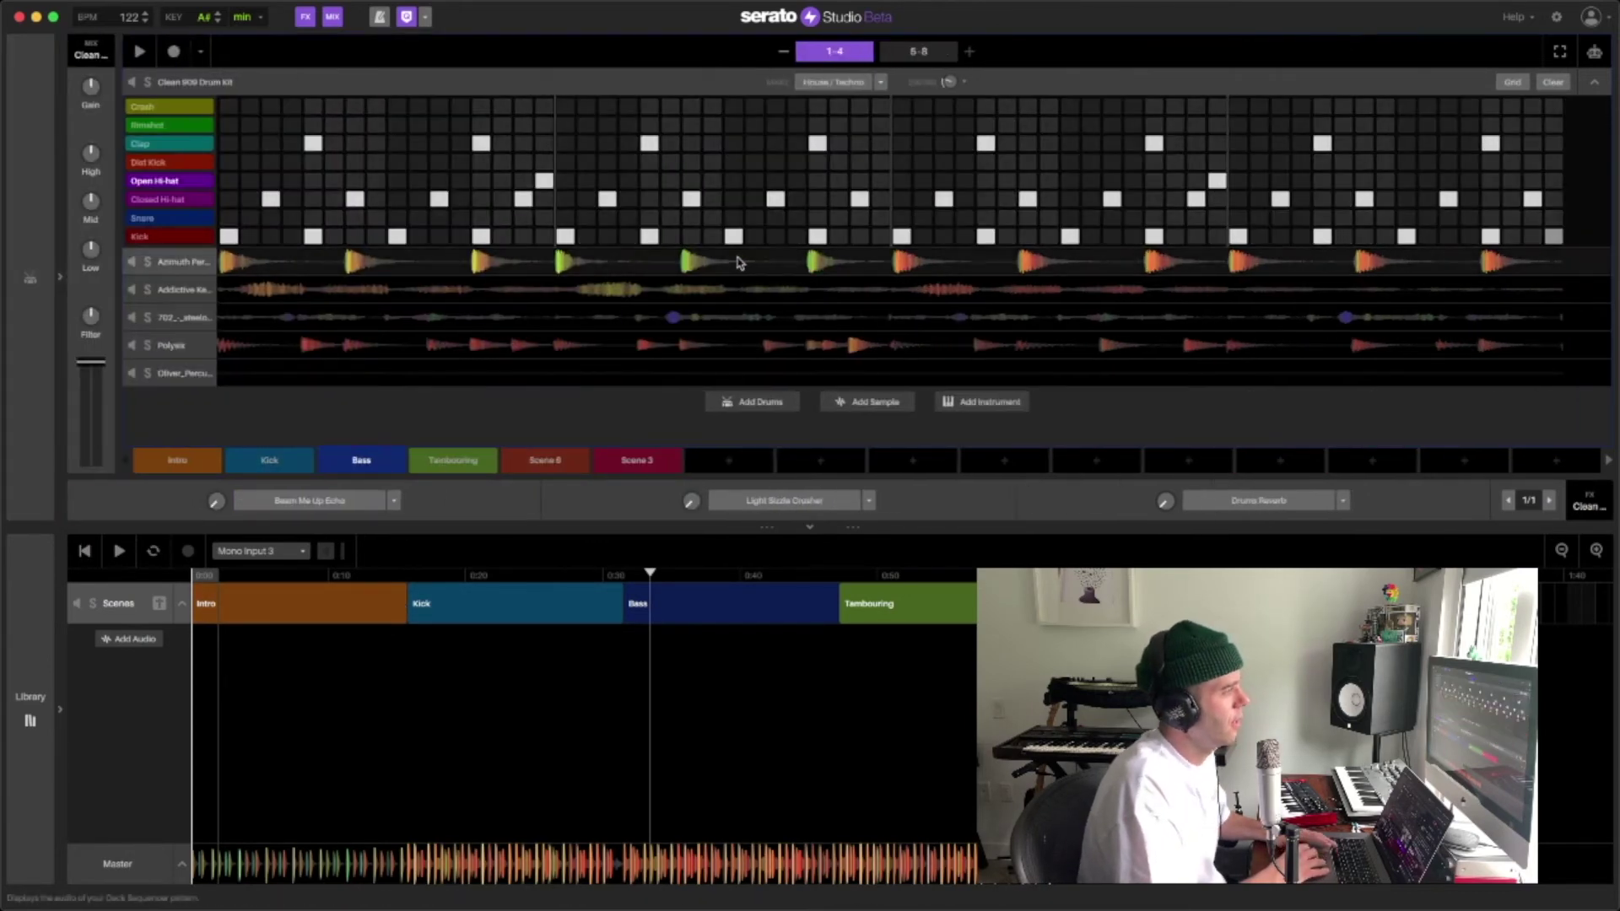
left_click(269, 460)
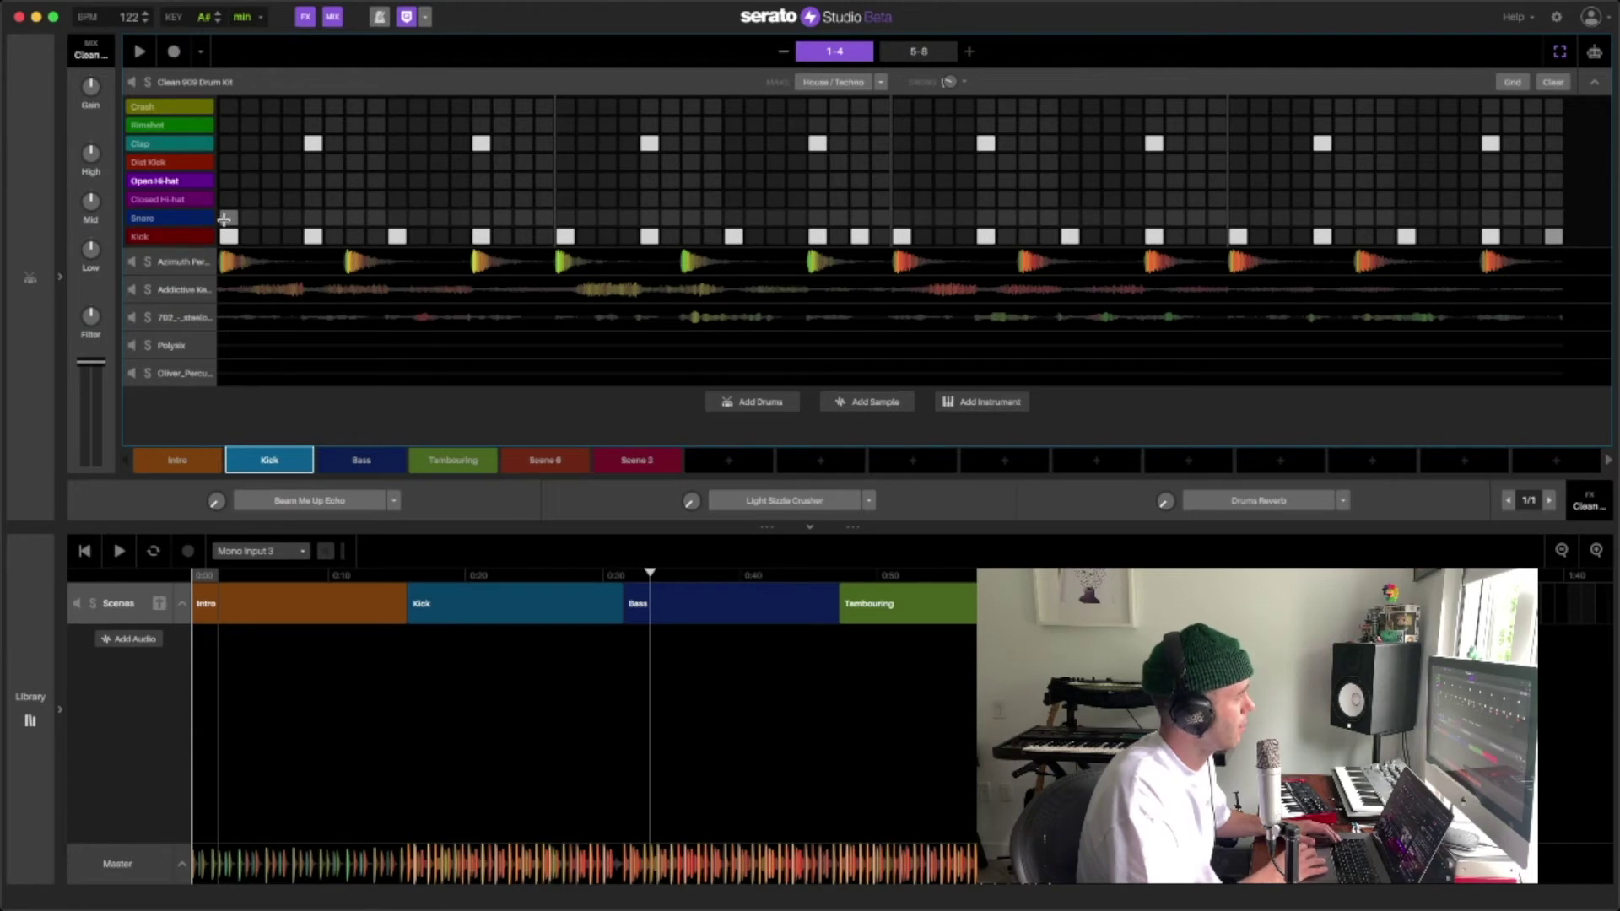
left_click(194, 237)
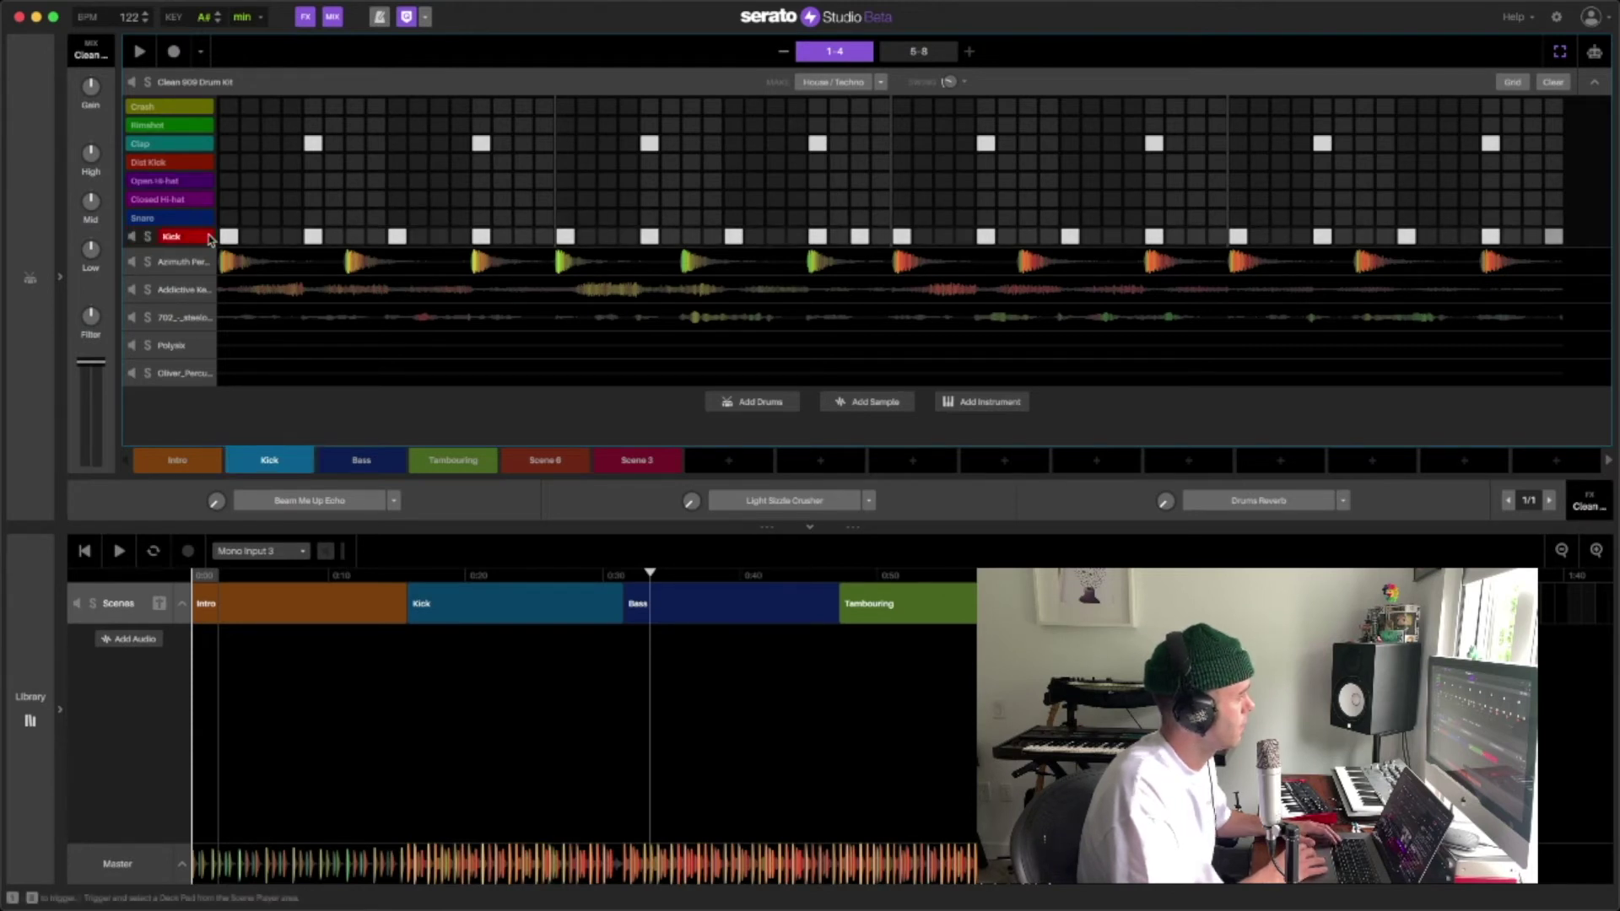
left_click_drag(226, 223, 1559, 242)
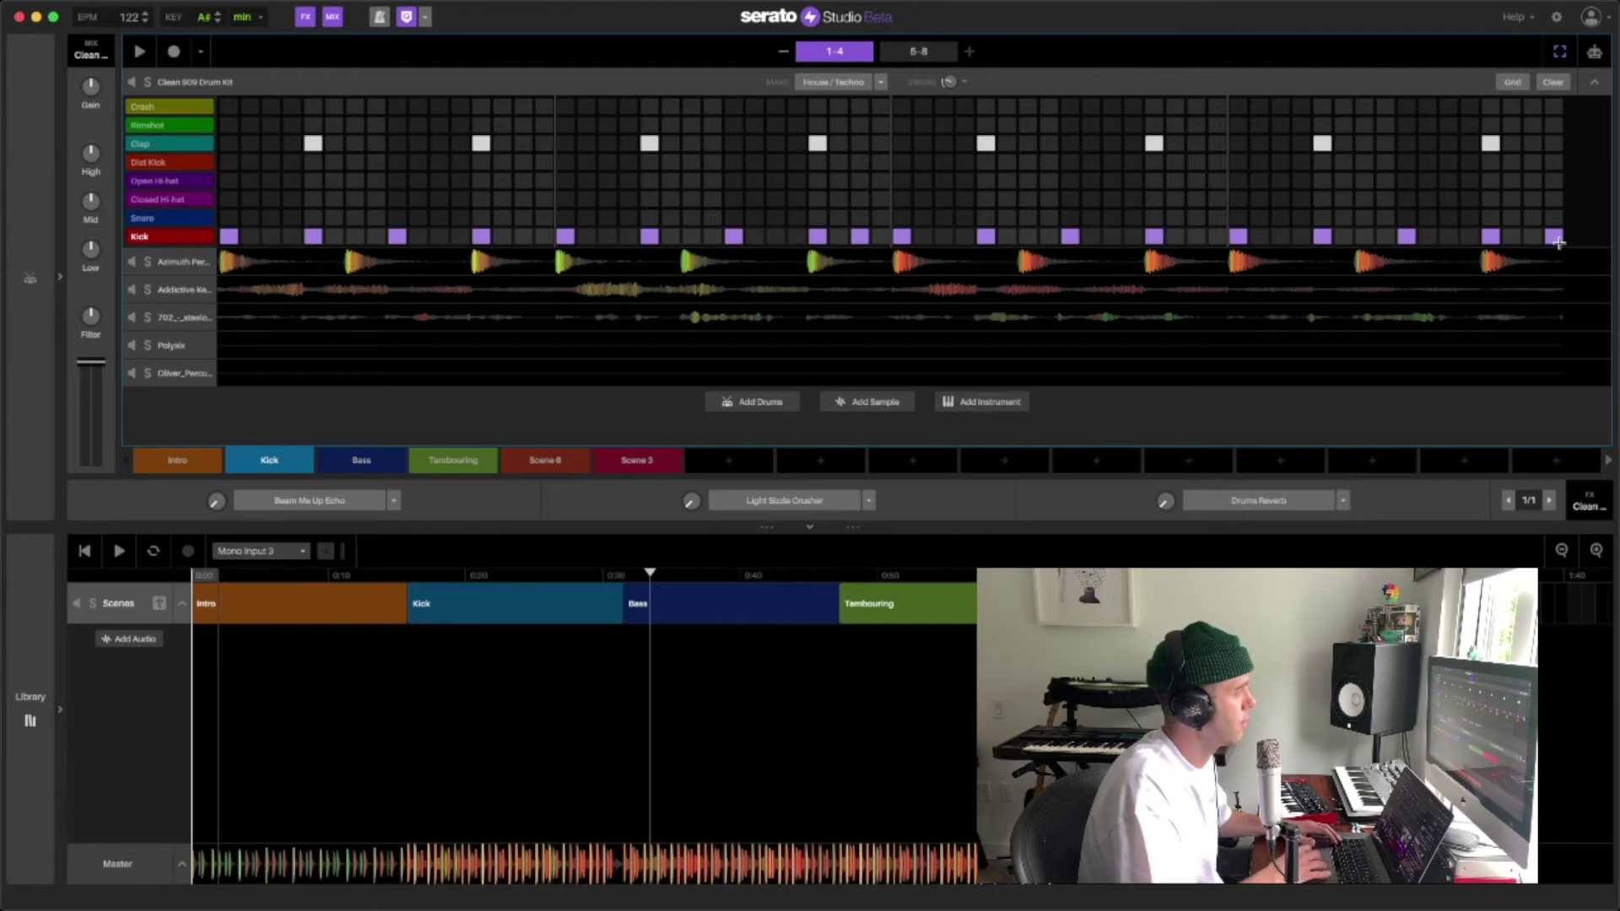
left_click(673, 94)
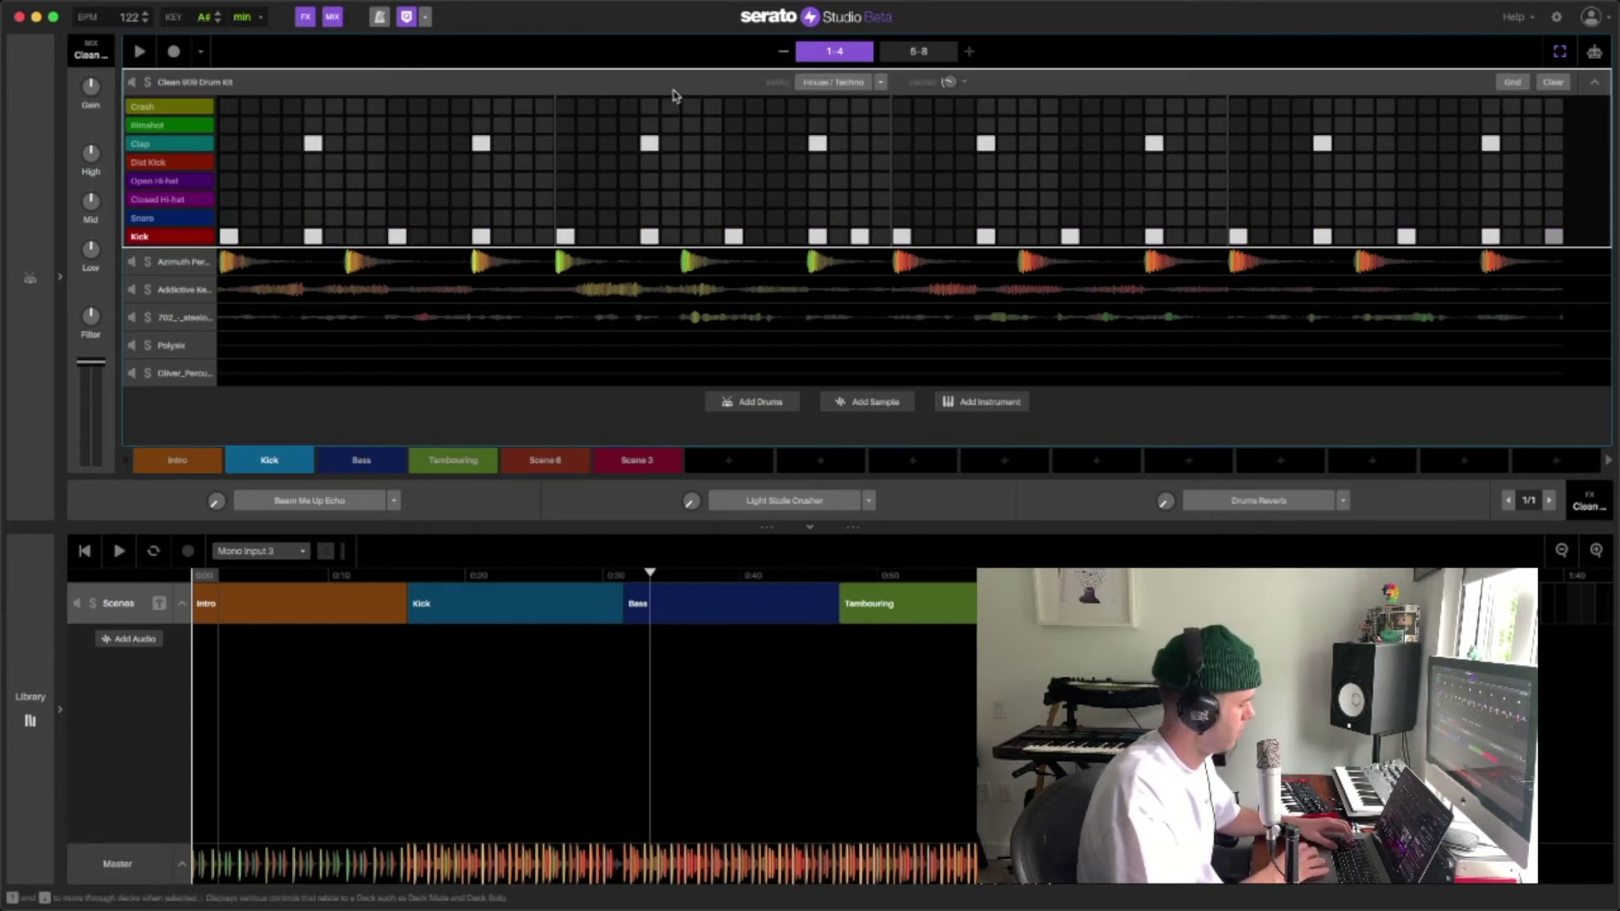
key("super+a")
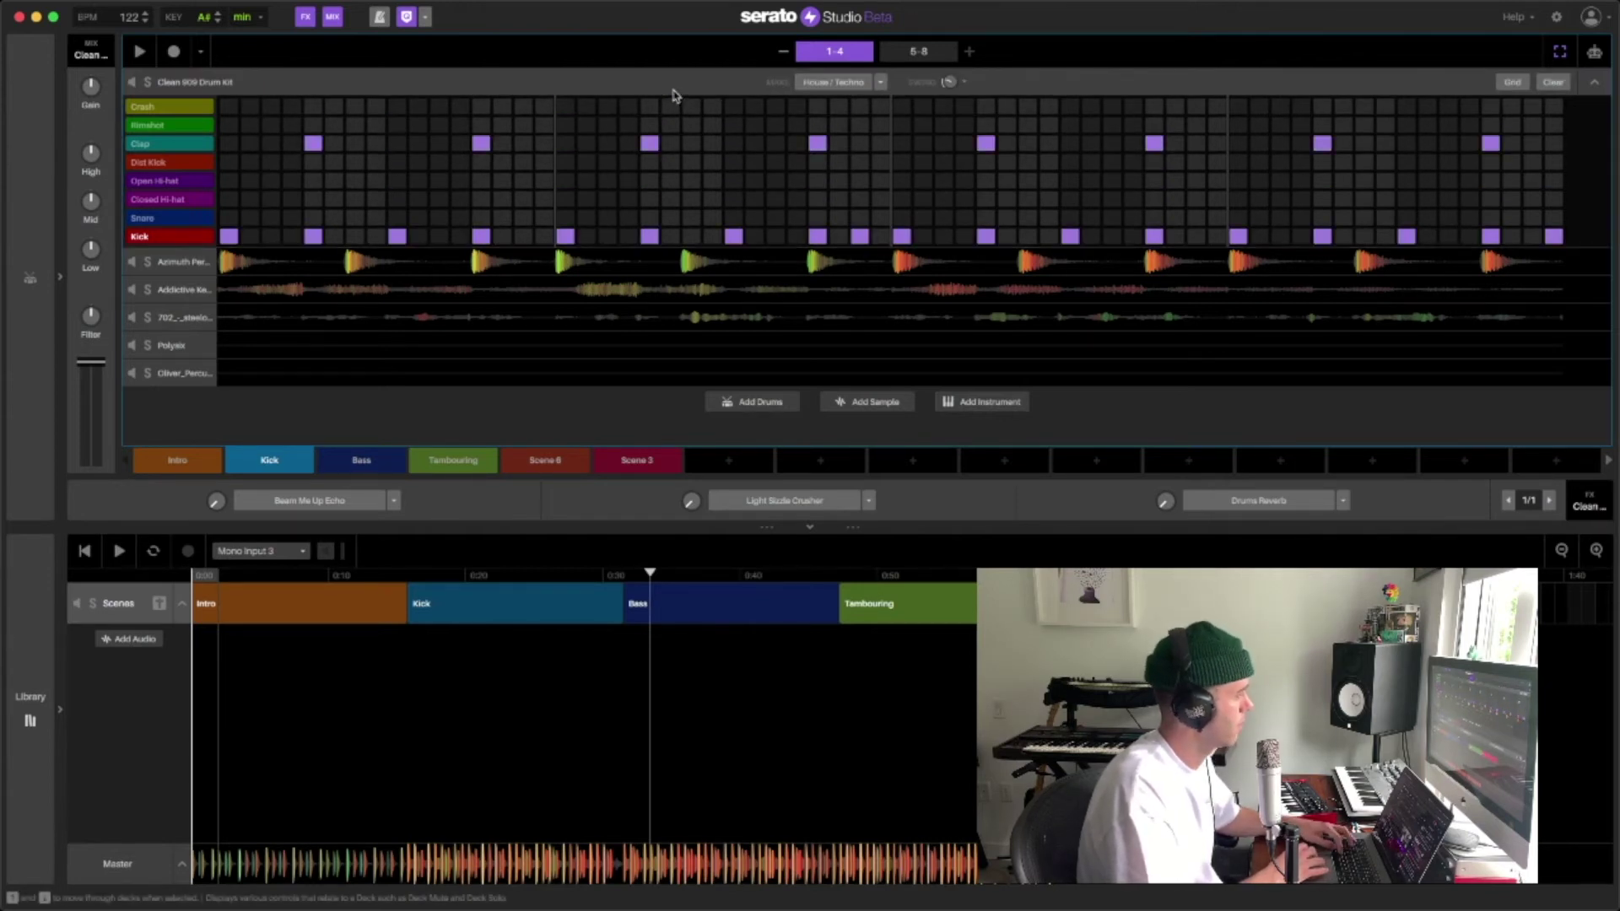
Paste the copied kick and clap pattern into the drum sequences of the Bass, Tambouring, Scene 6 and Scene 3 scenes.
left_click(345, 88)
key("super+a")
left_click(453, 460)
left_click(417, 91)
key("super+a")
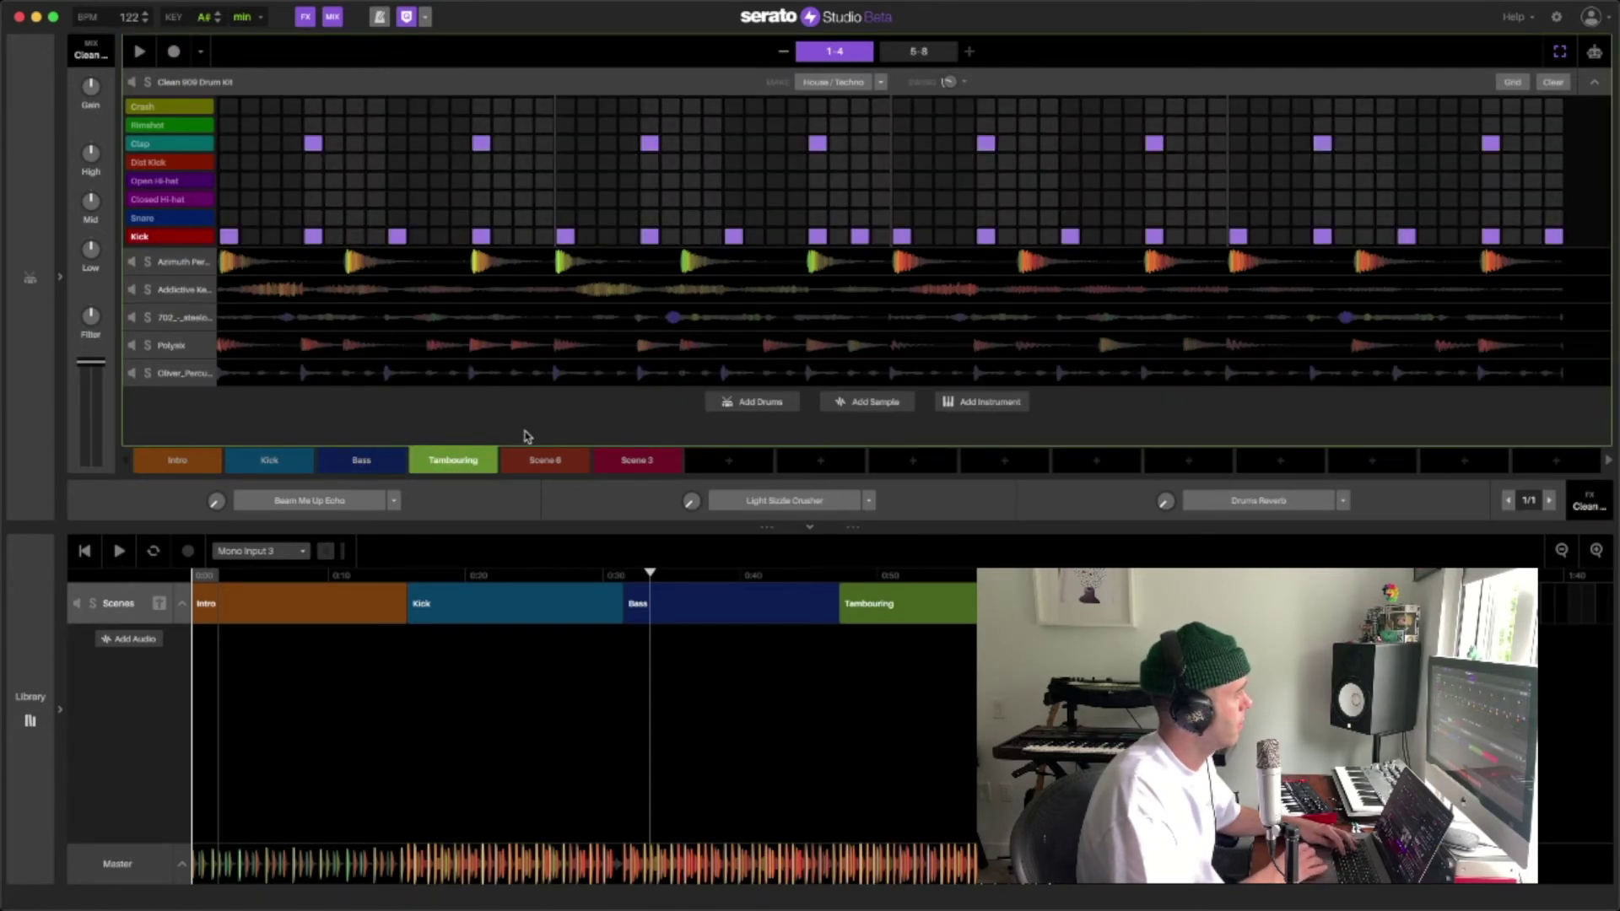
left_click(540, 460)
left_click(506, 81)
key("super+a")
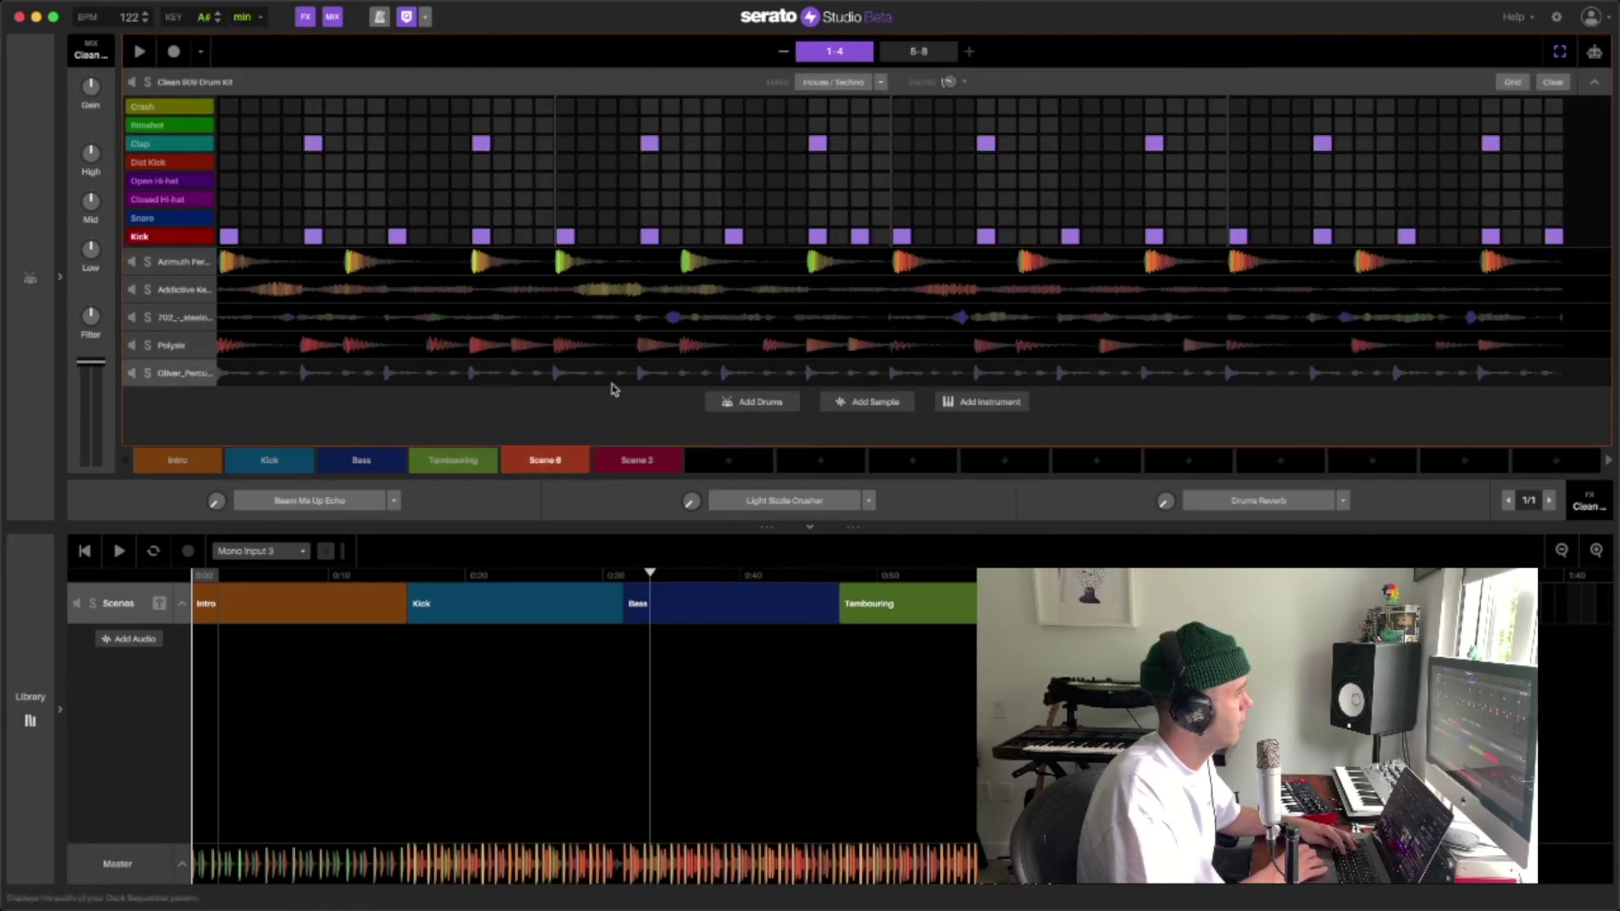
left_click(637, 460)
left_click(571, 84)
key("super+a")
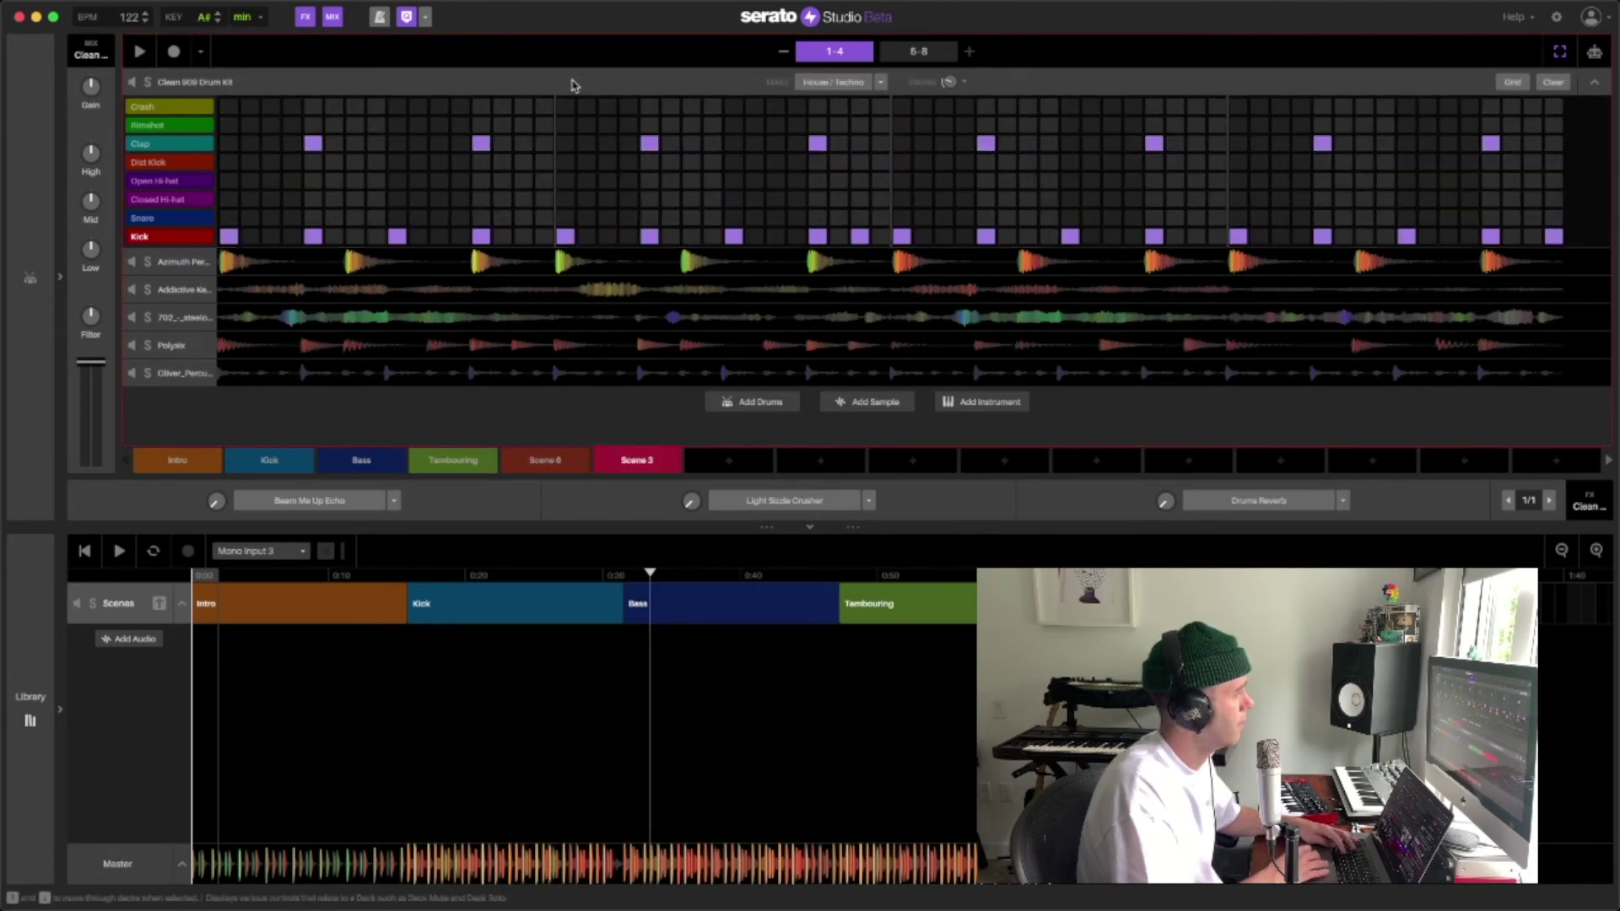
Audition the Kick and Bass scenes and check the closed hi-hat's sound and channel settings.
key("space")
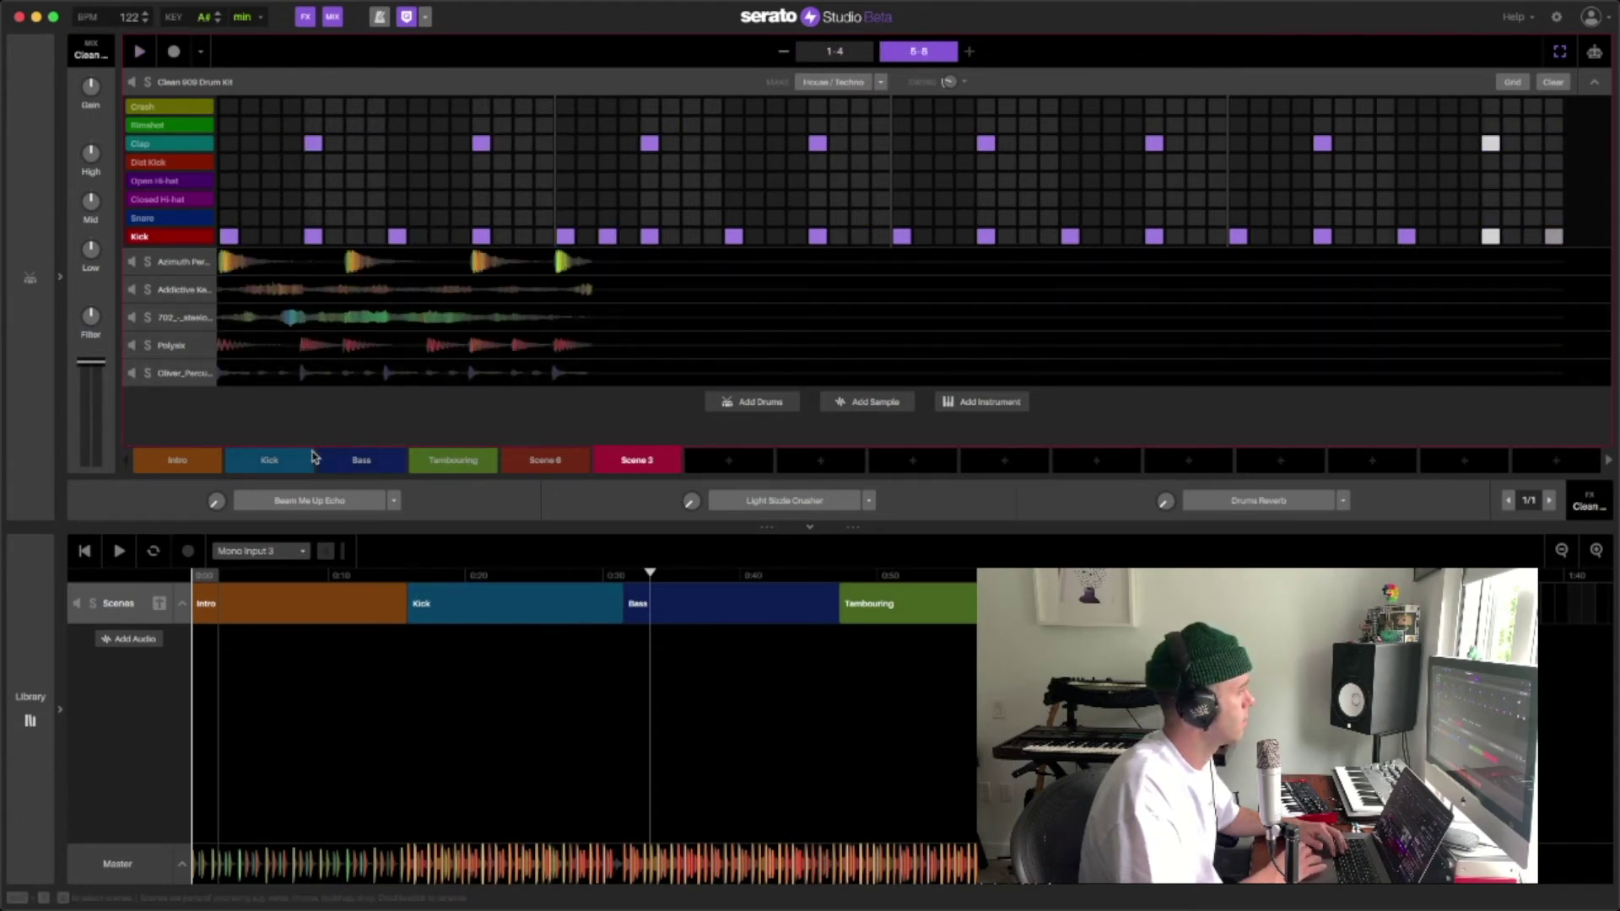
left_click(269, 460)
left_click(354, 462)
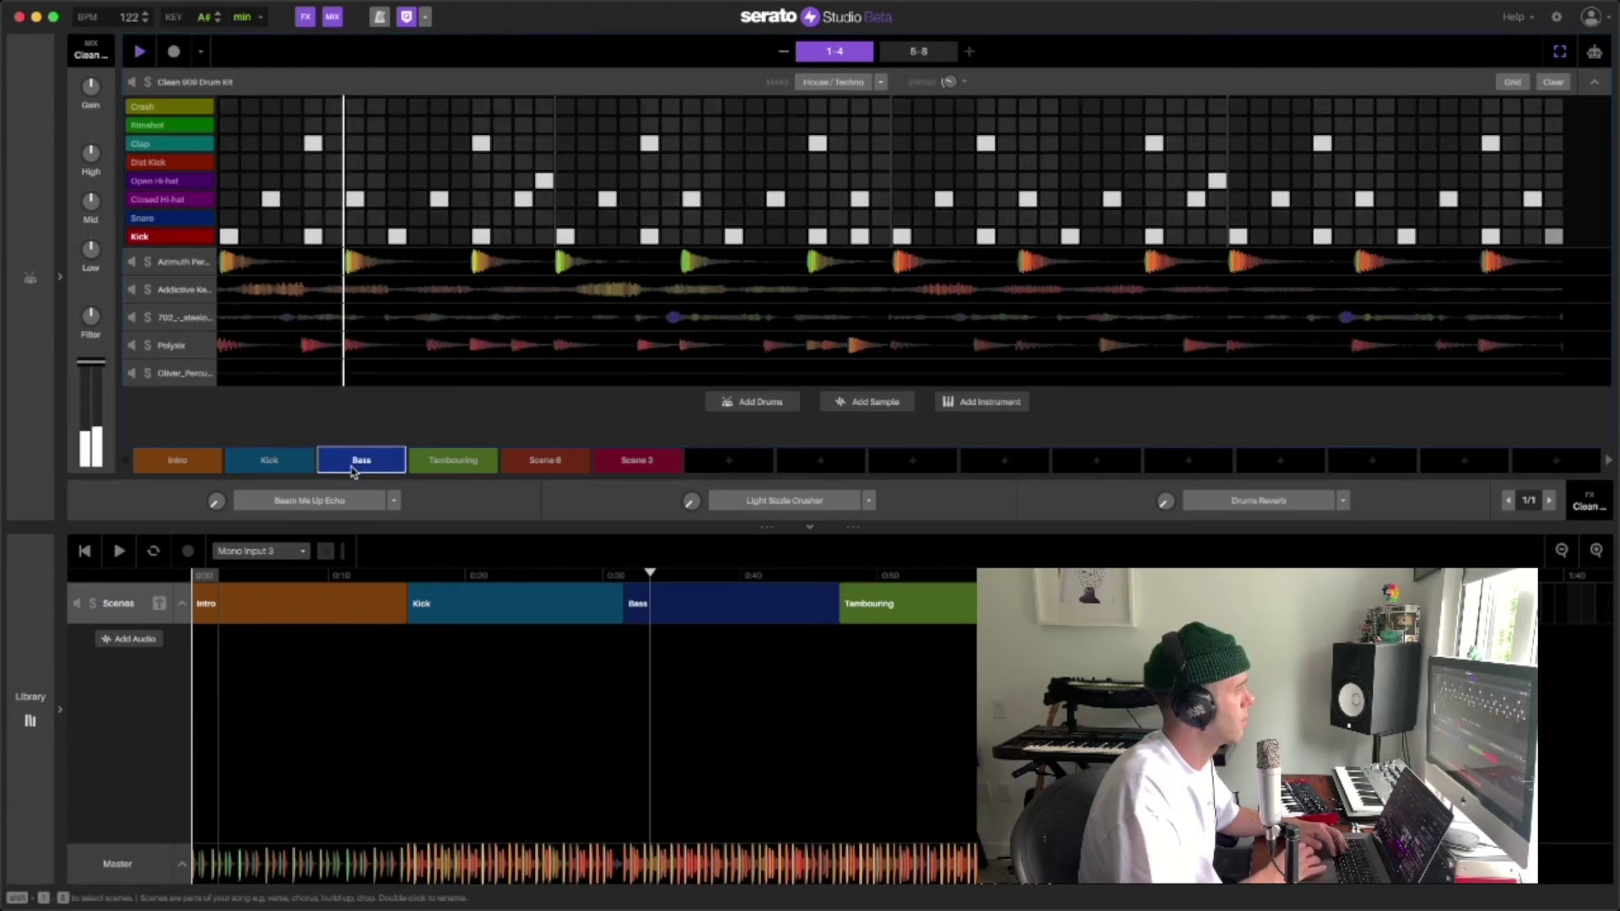
left_click(61, 274)
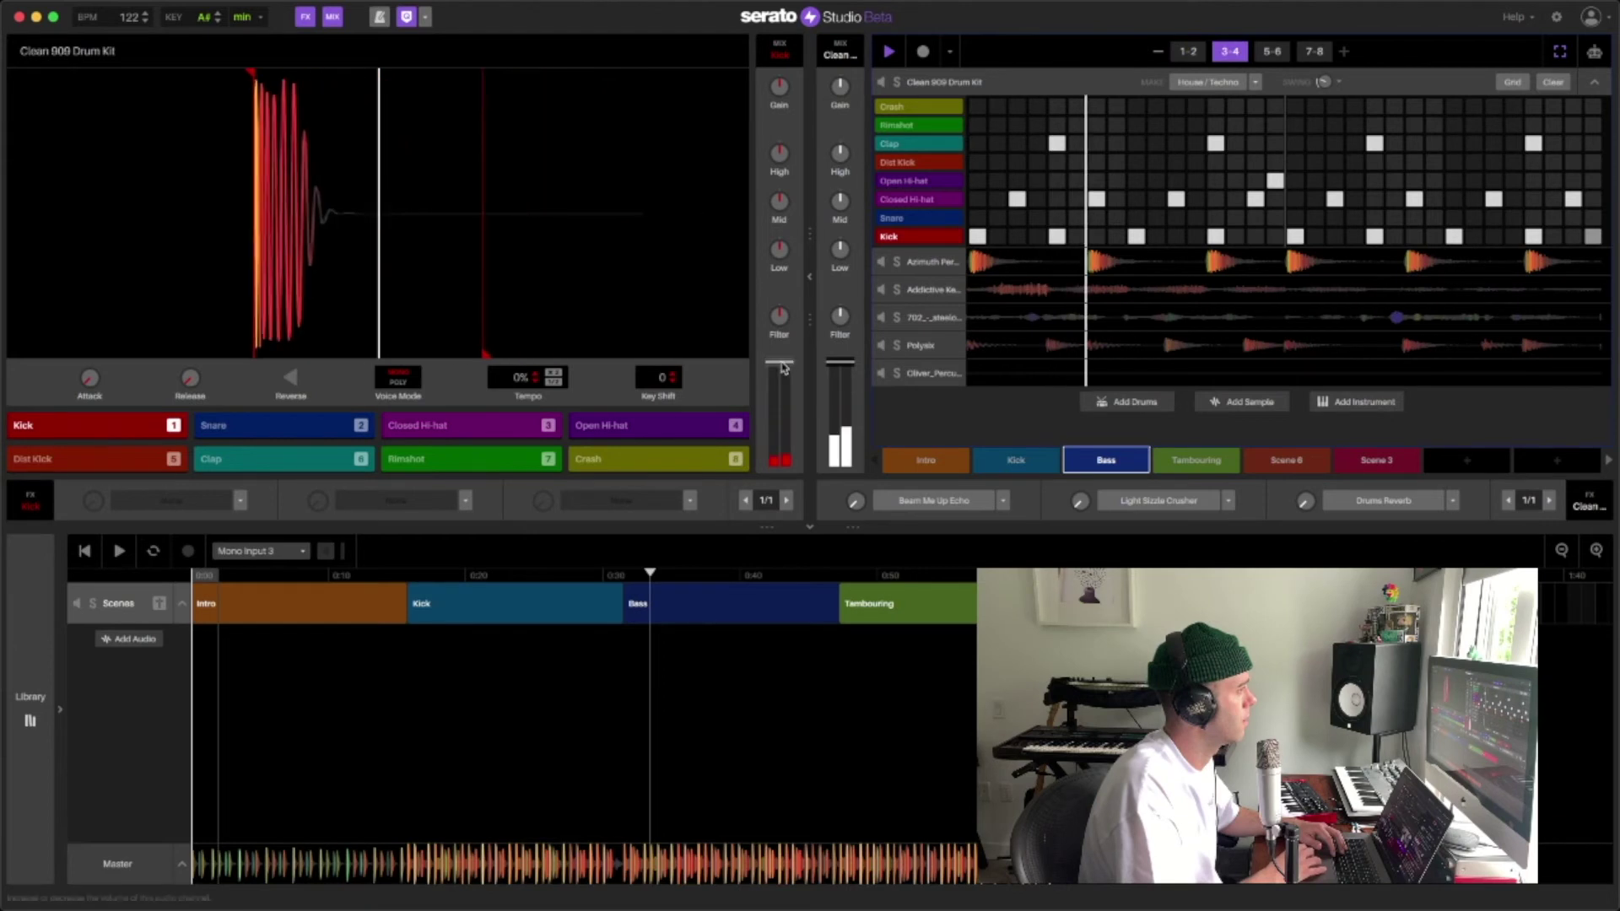
left_click(473, 426)
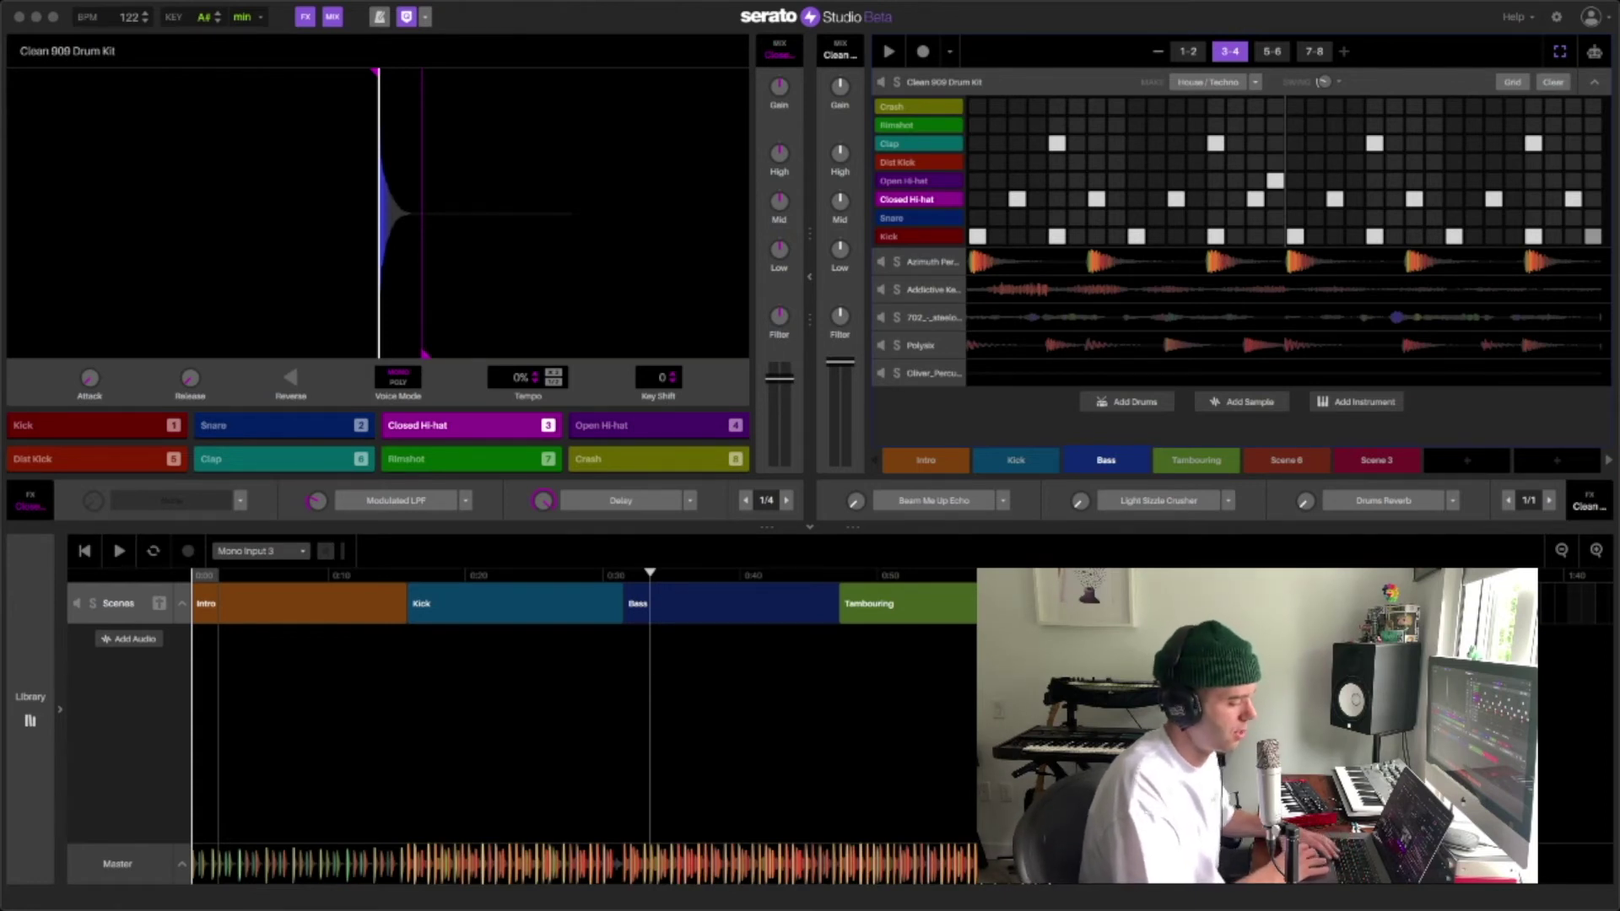
key("space")
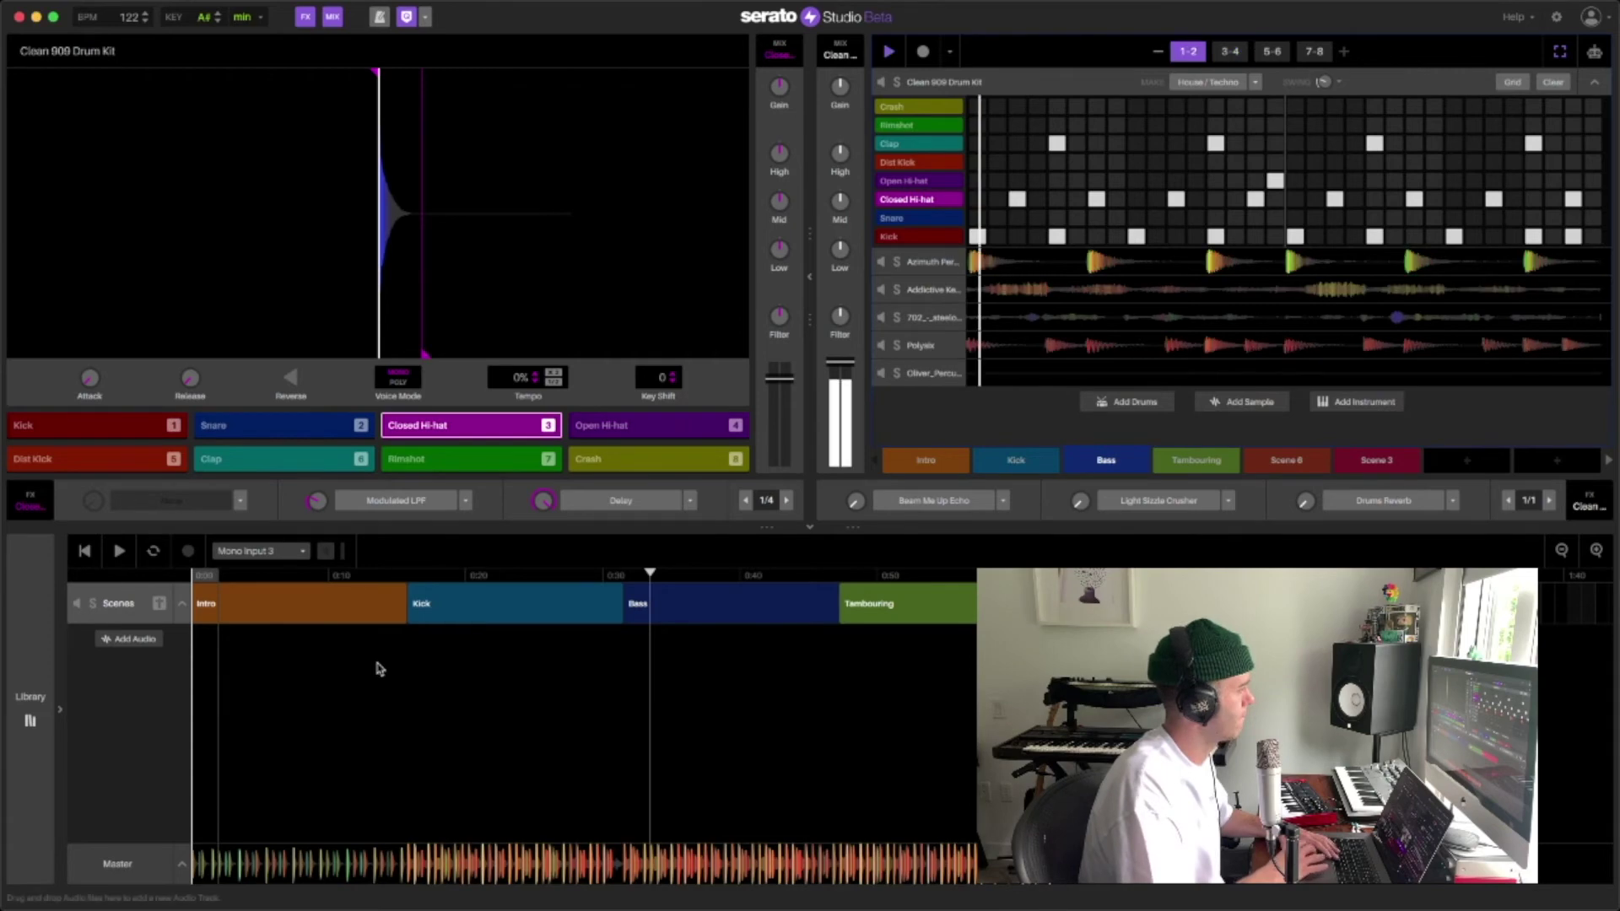
key("space")
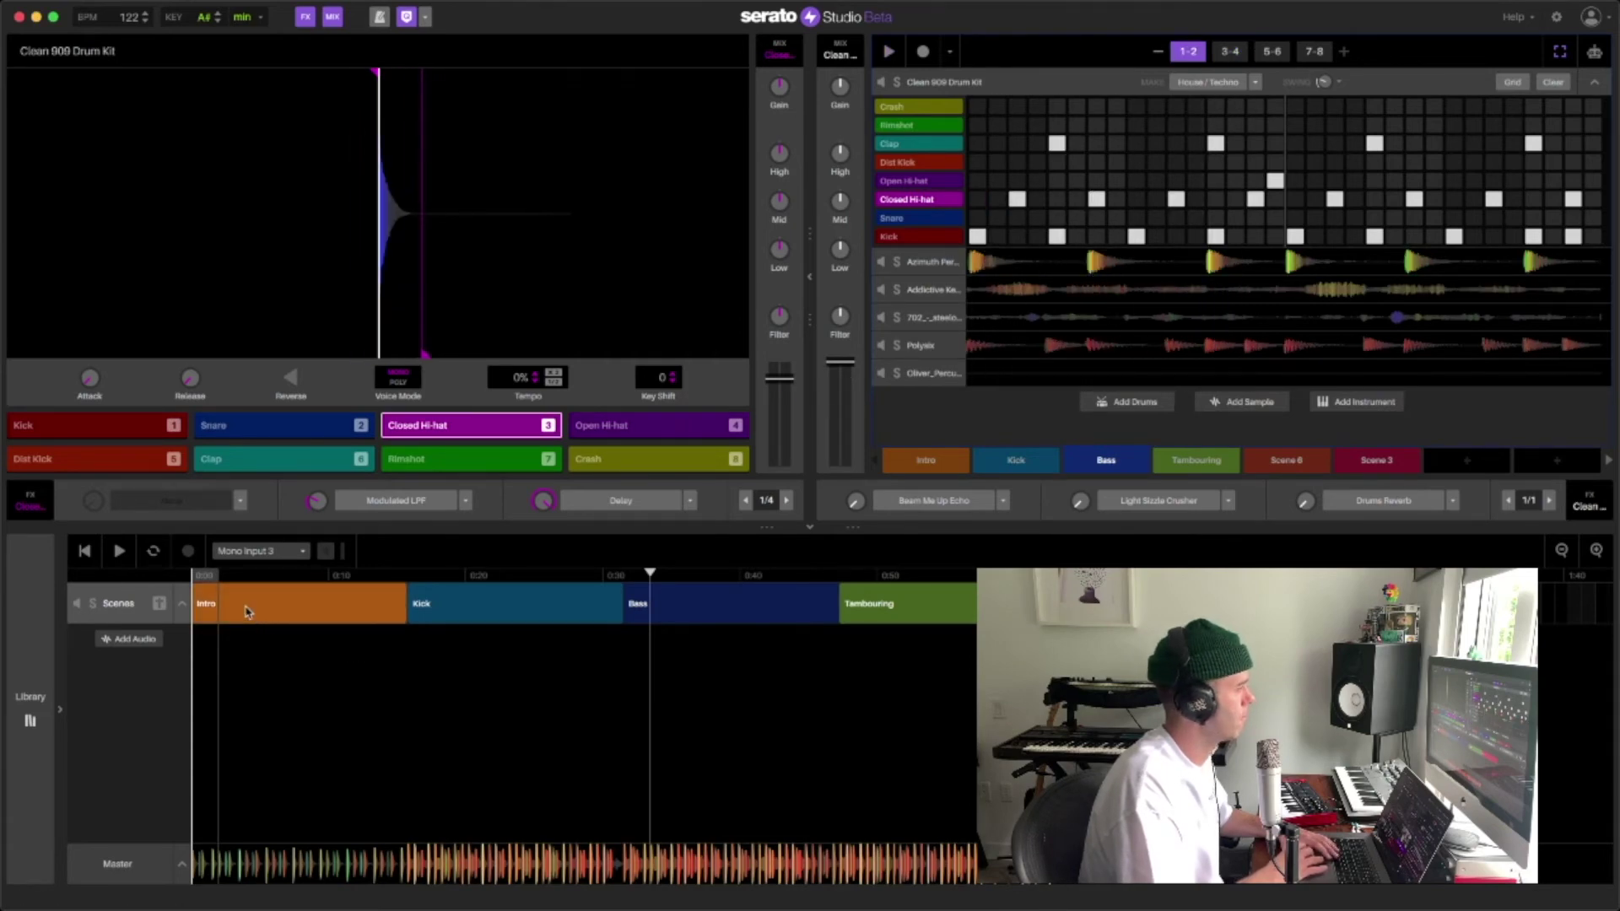
Copy the Bass scene's full drum pattern with its hi-hats into the Tambouring, Scene 6 and Scene 3 scenes.
left_click(809, 279)
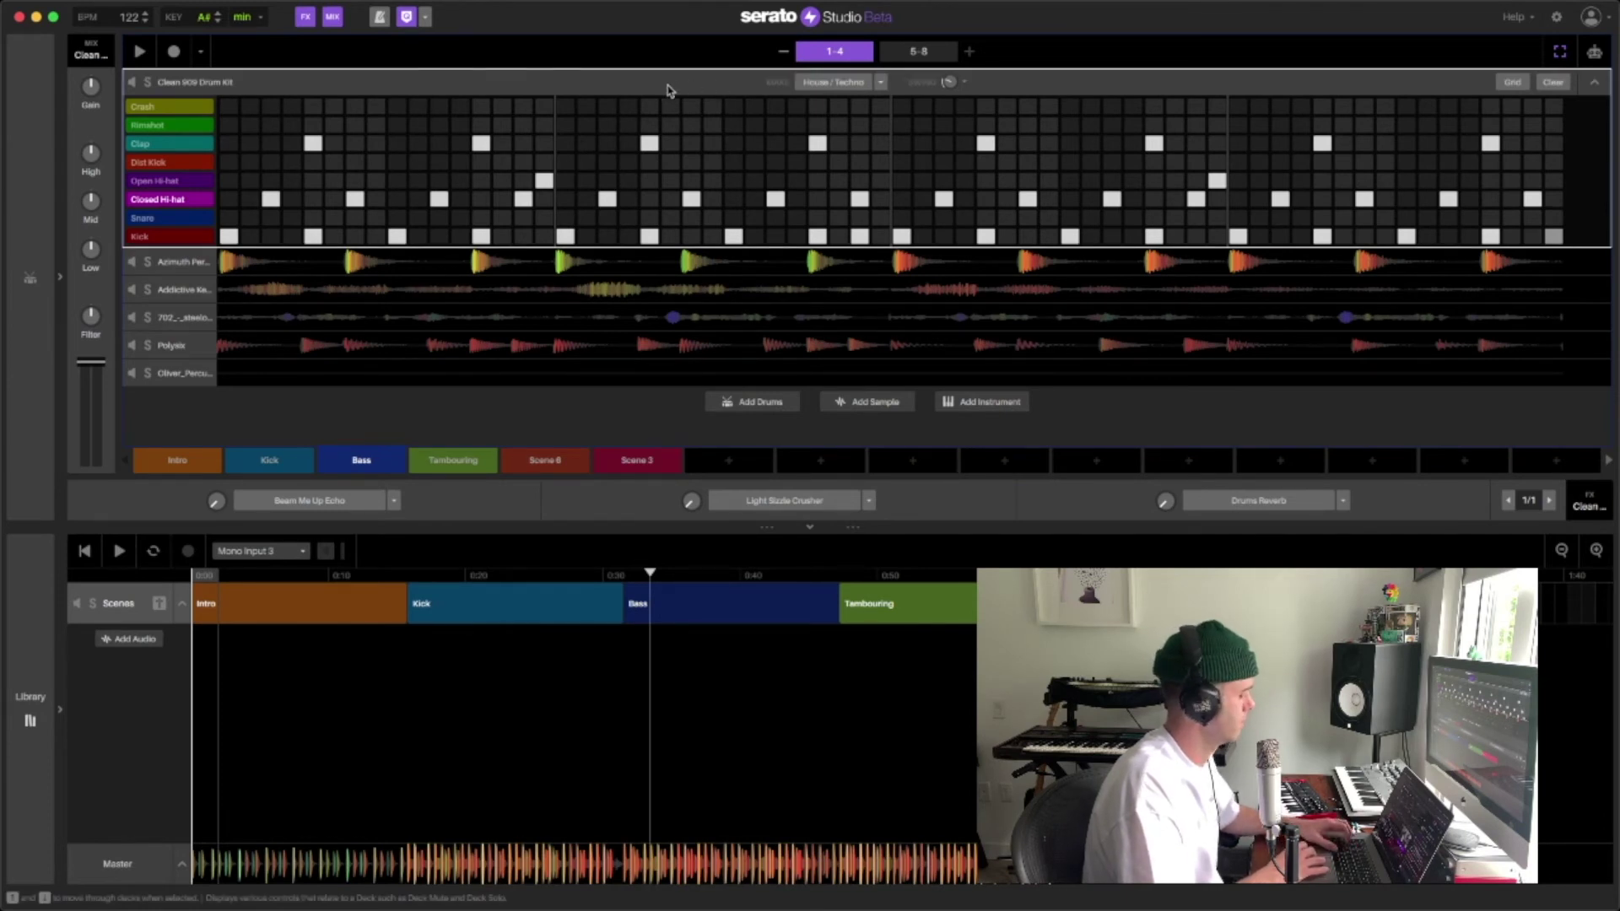
left_click(453, 460)
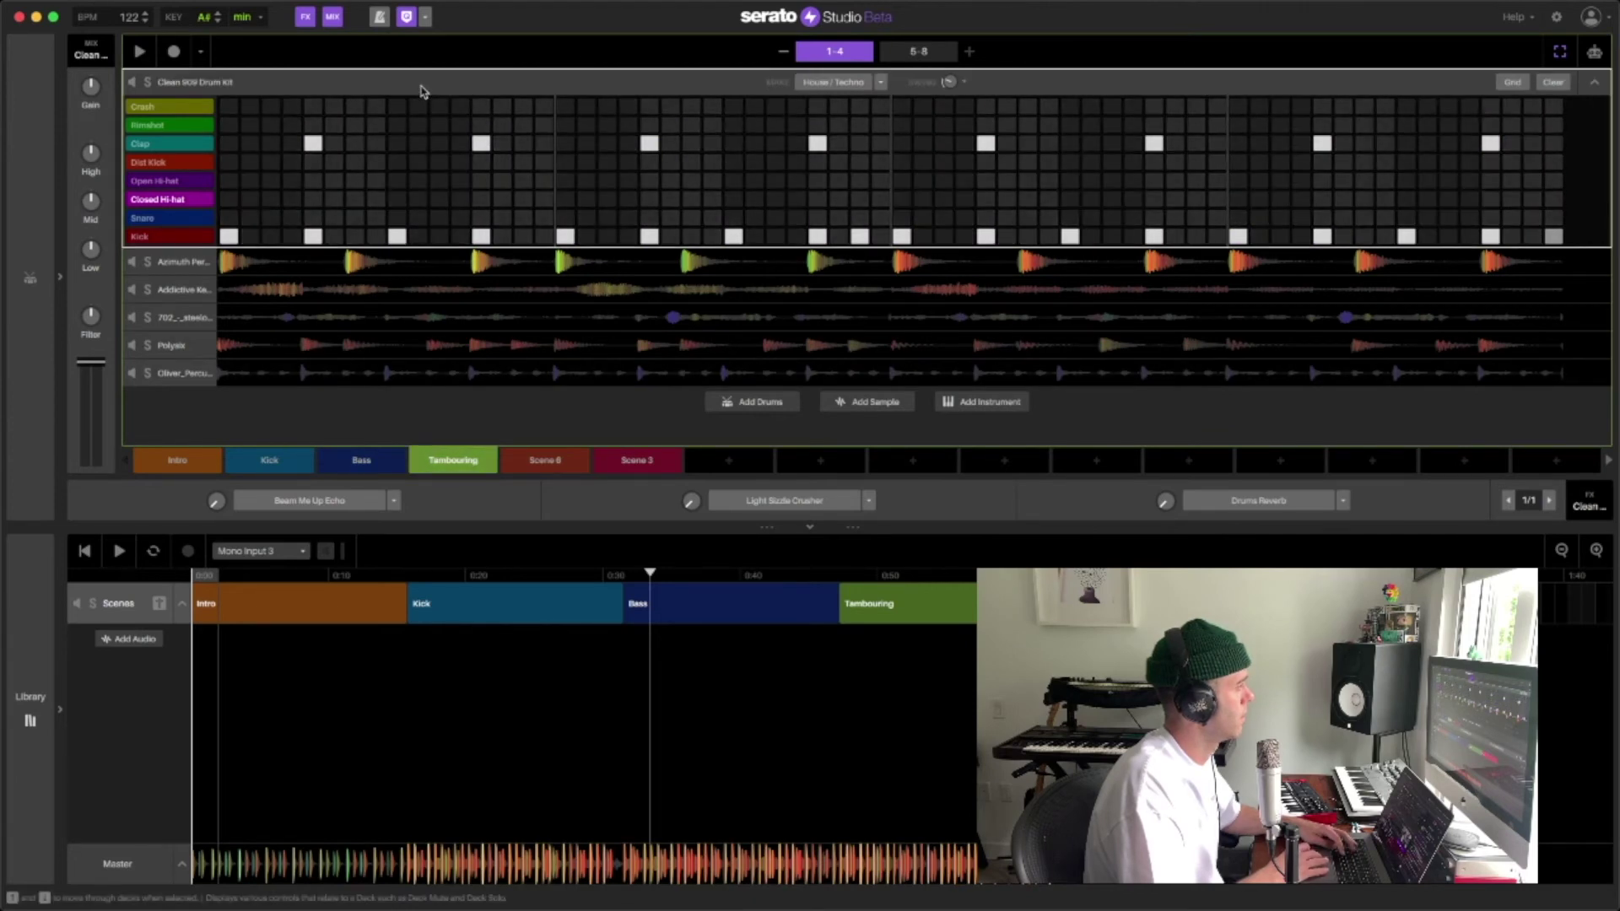
left_click(536, 461)
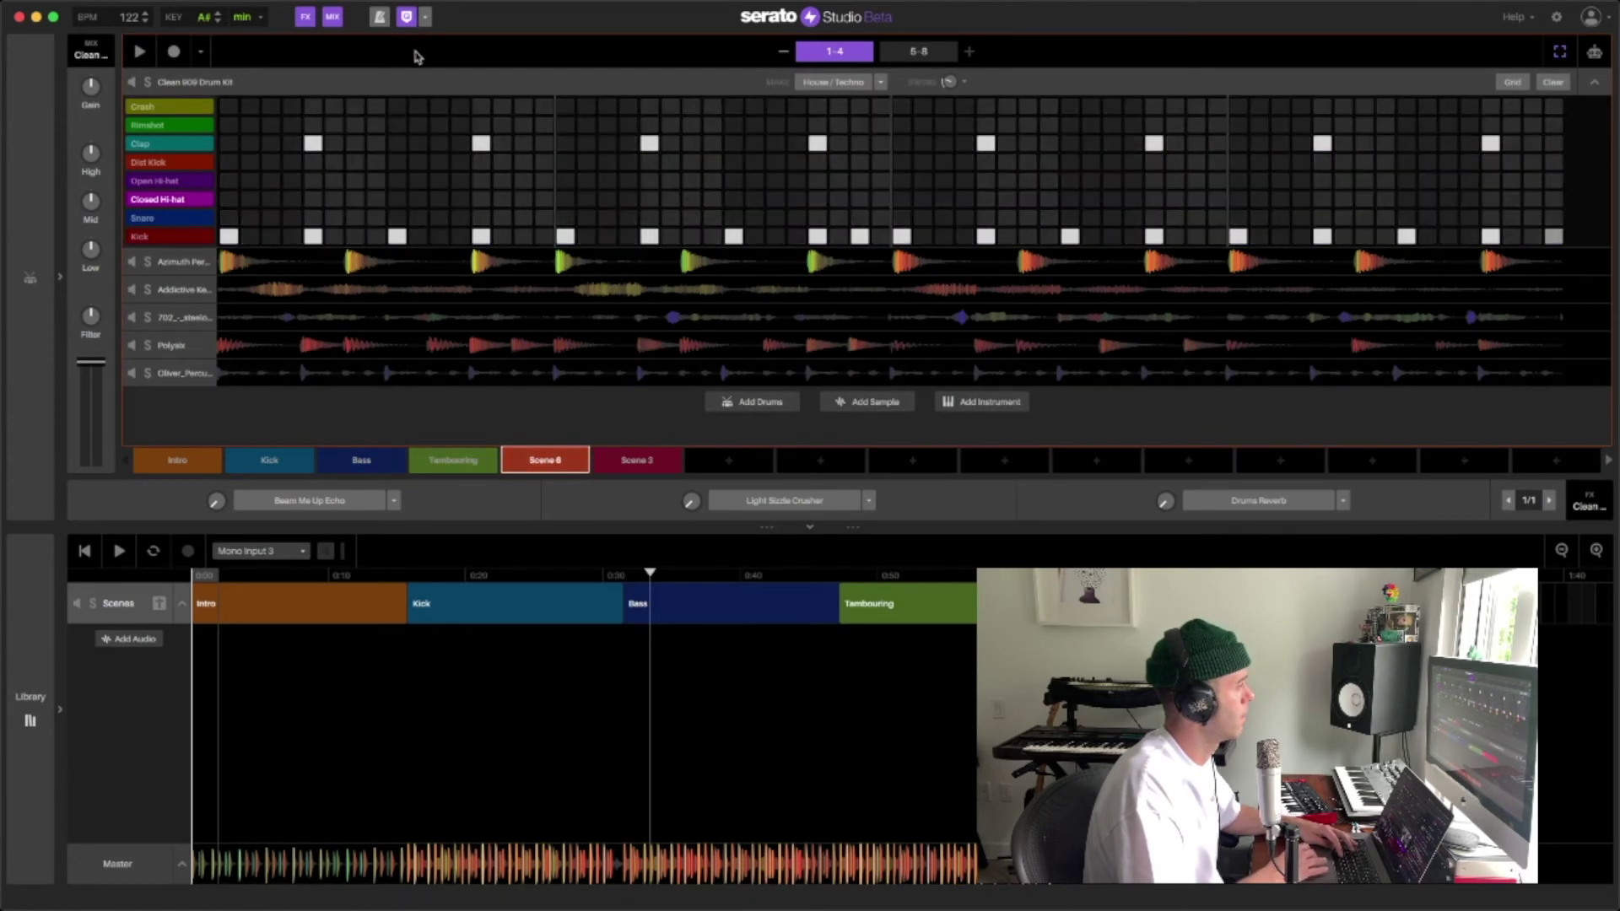
key("space")
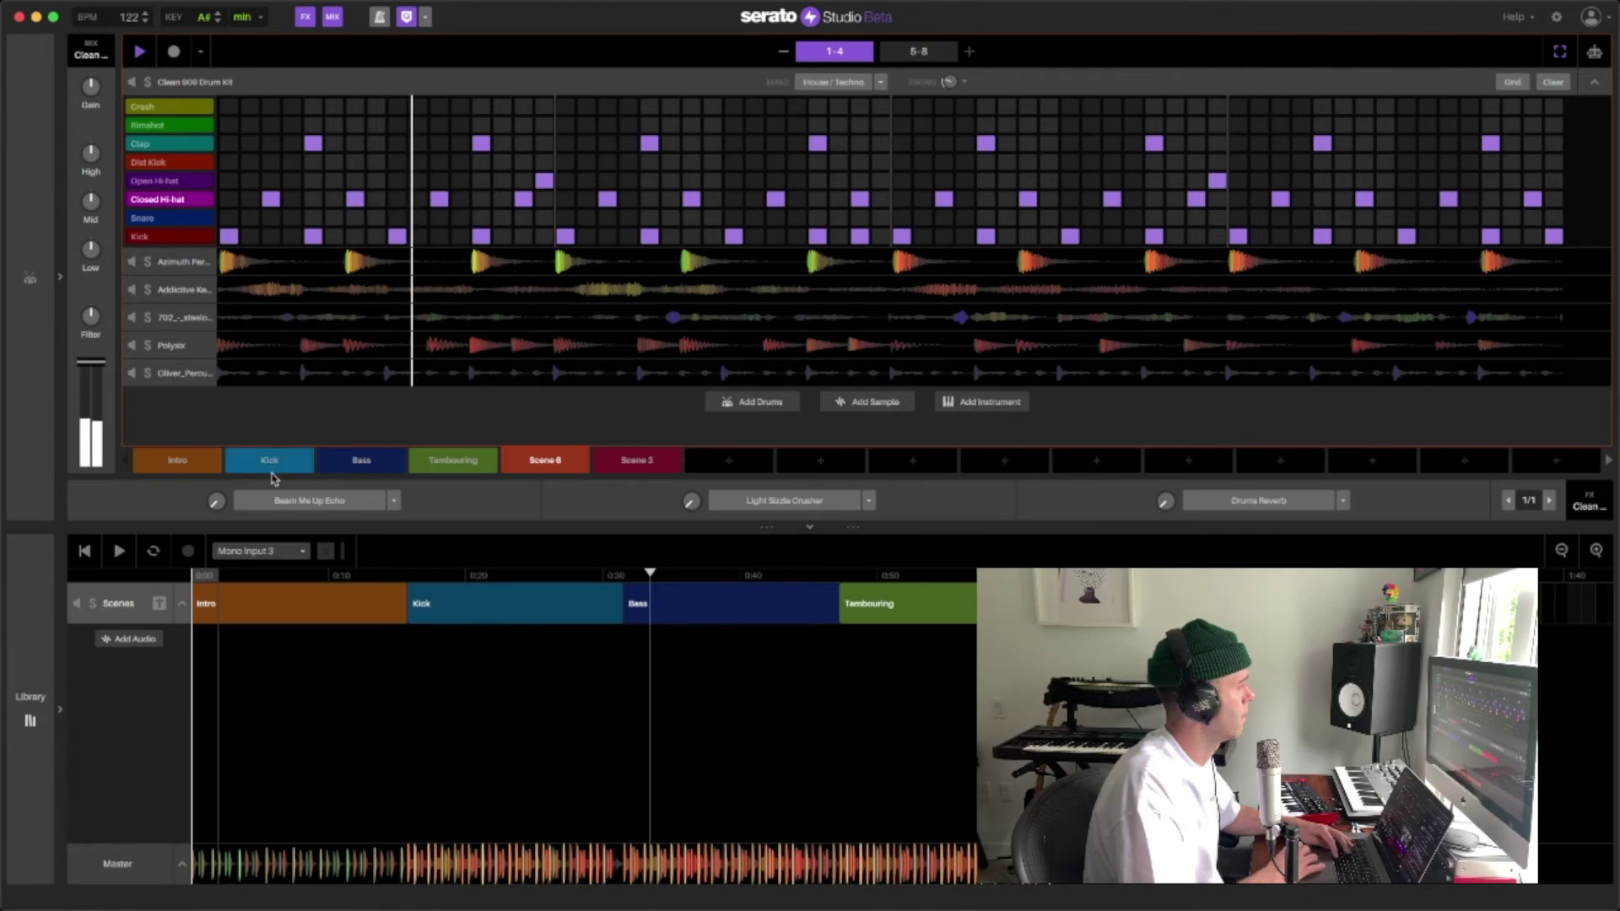
Play the song timeline from the beginning to check the arrangement with the added hi-hats.
key("shift+space")
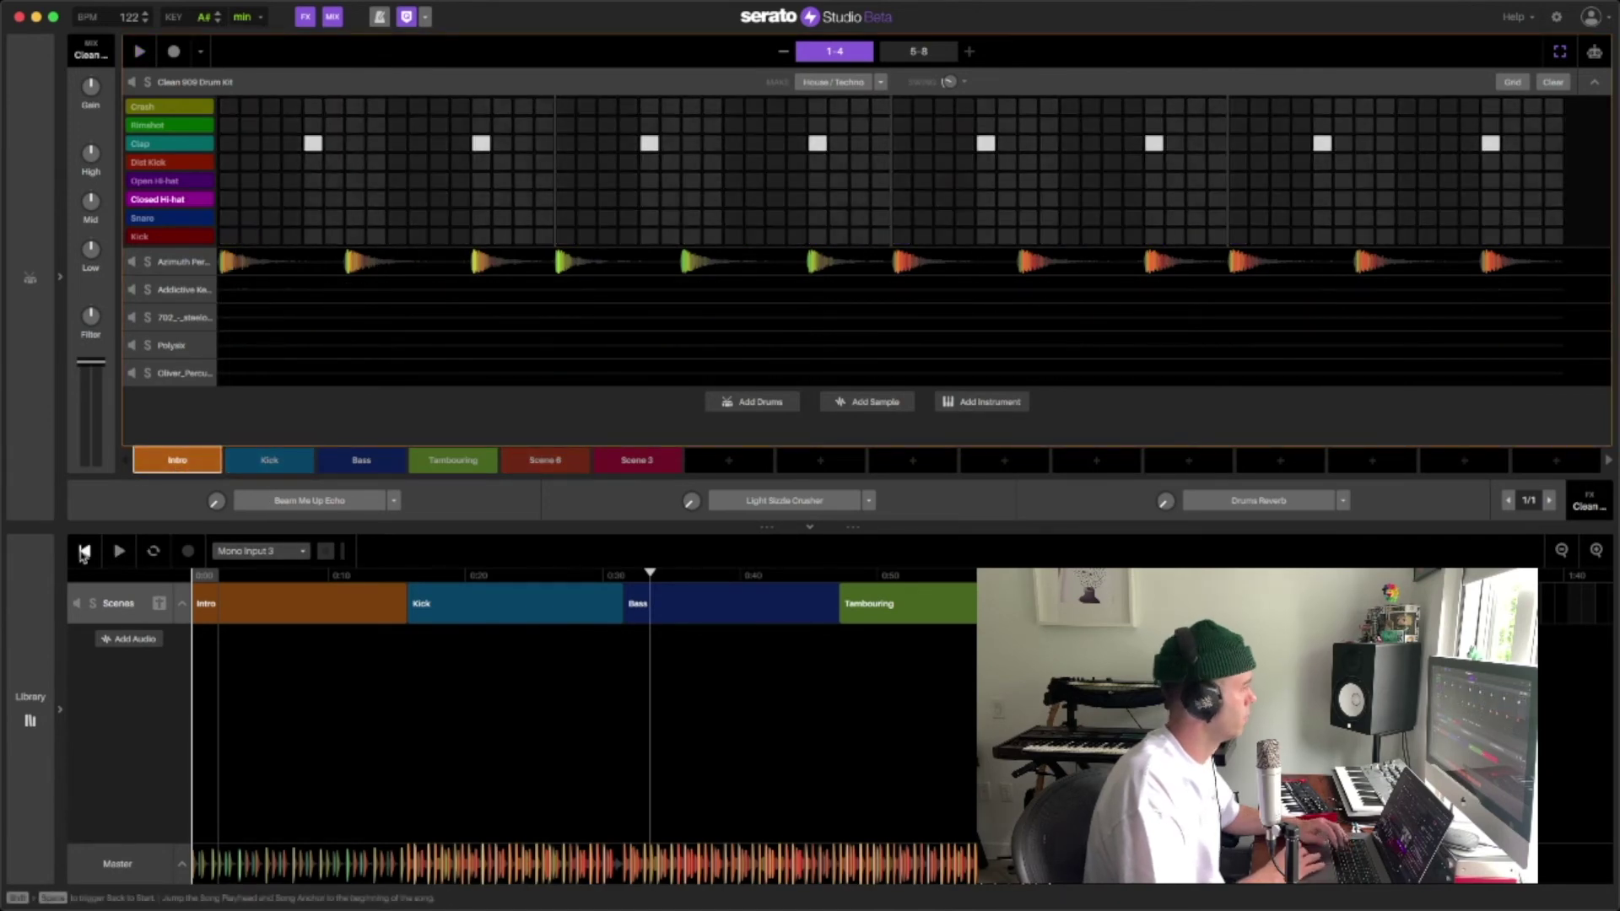
left_click(84, 551)
left_click(119, 551)
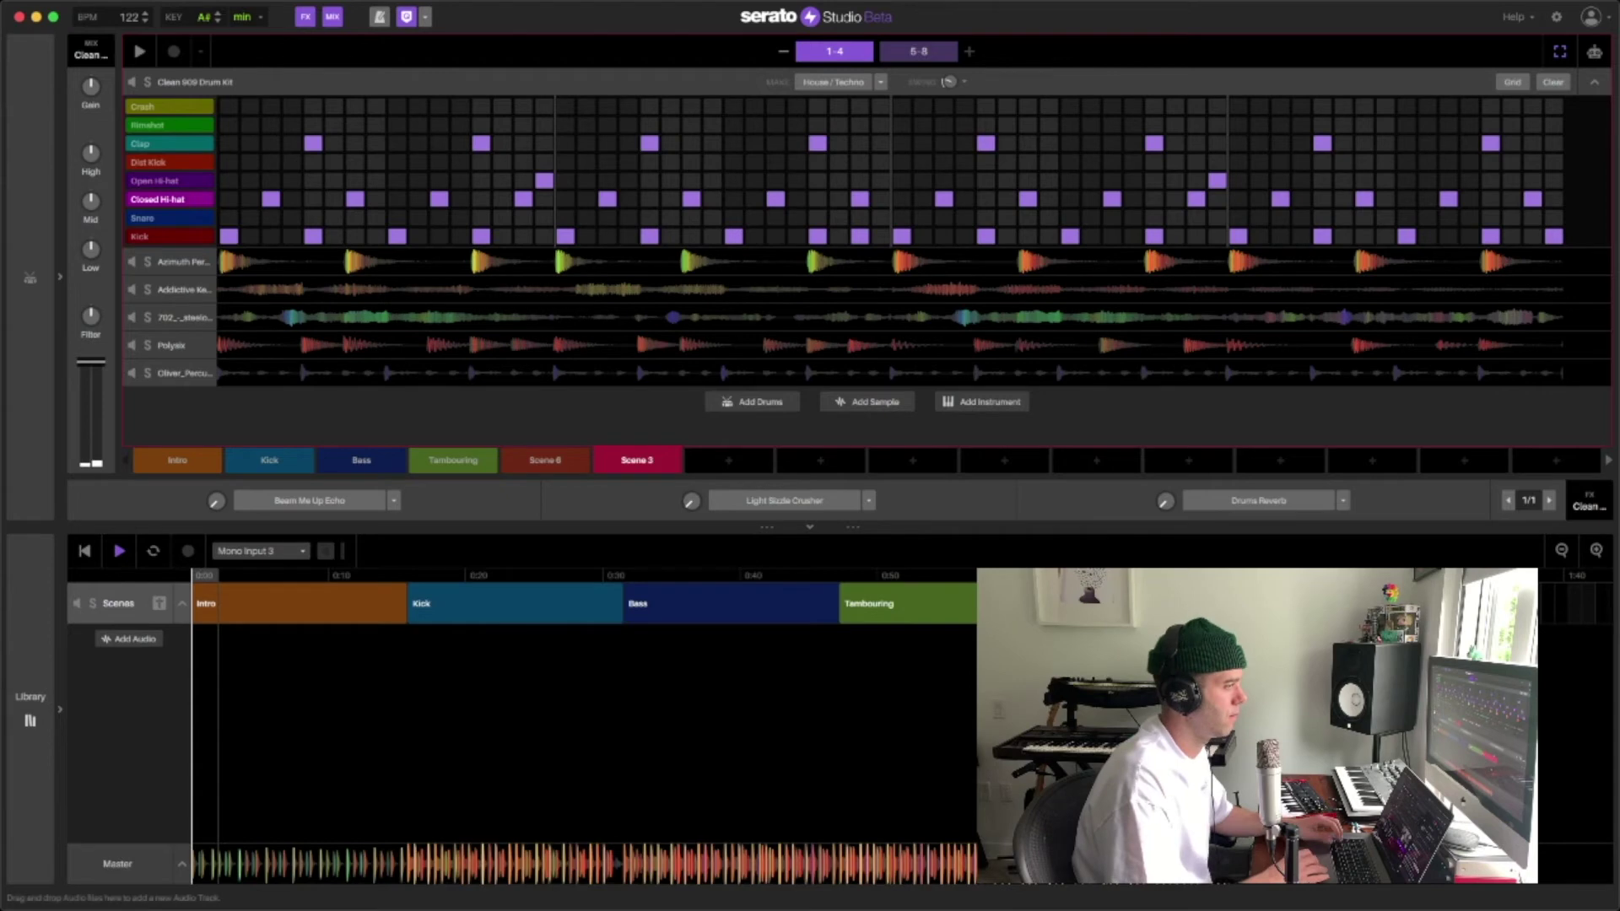
Duplicate the last Scene 3 block twice at the end of the song timeline.
left_click(1562, 550)
left_click(802, 622)
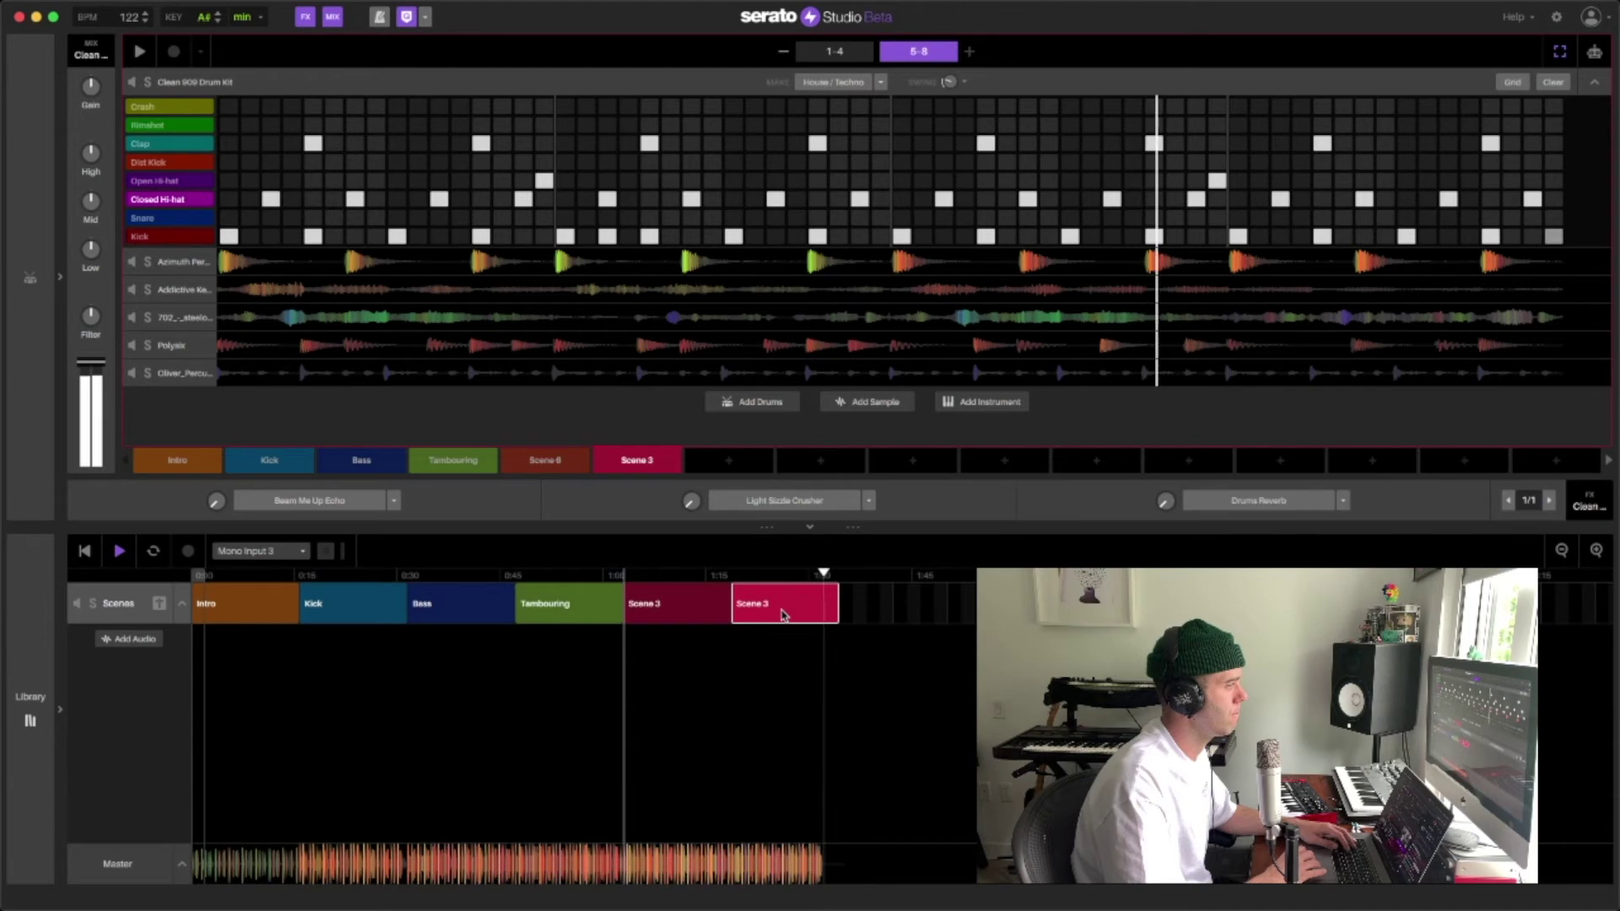
key("super+d")
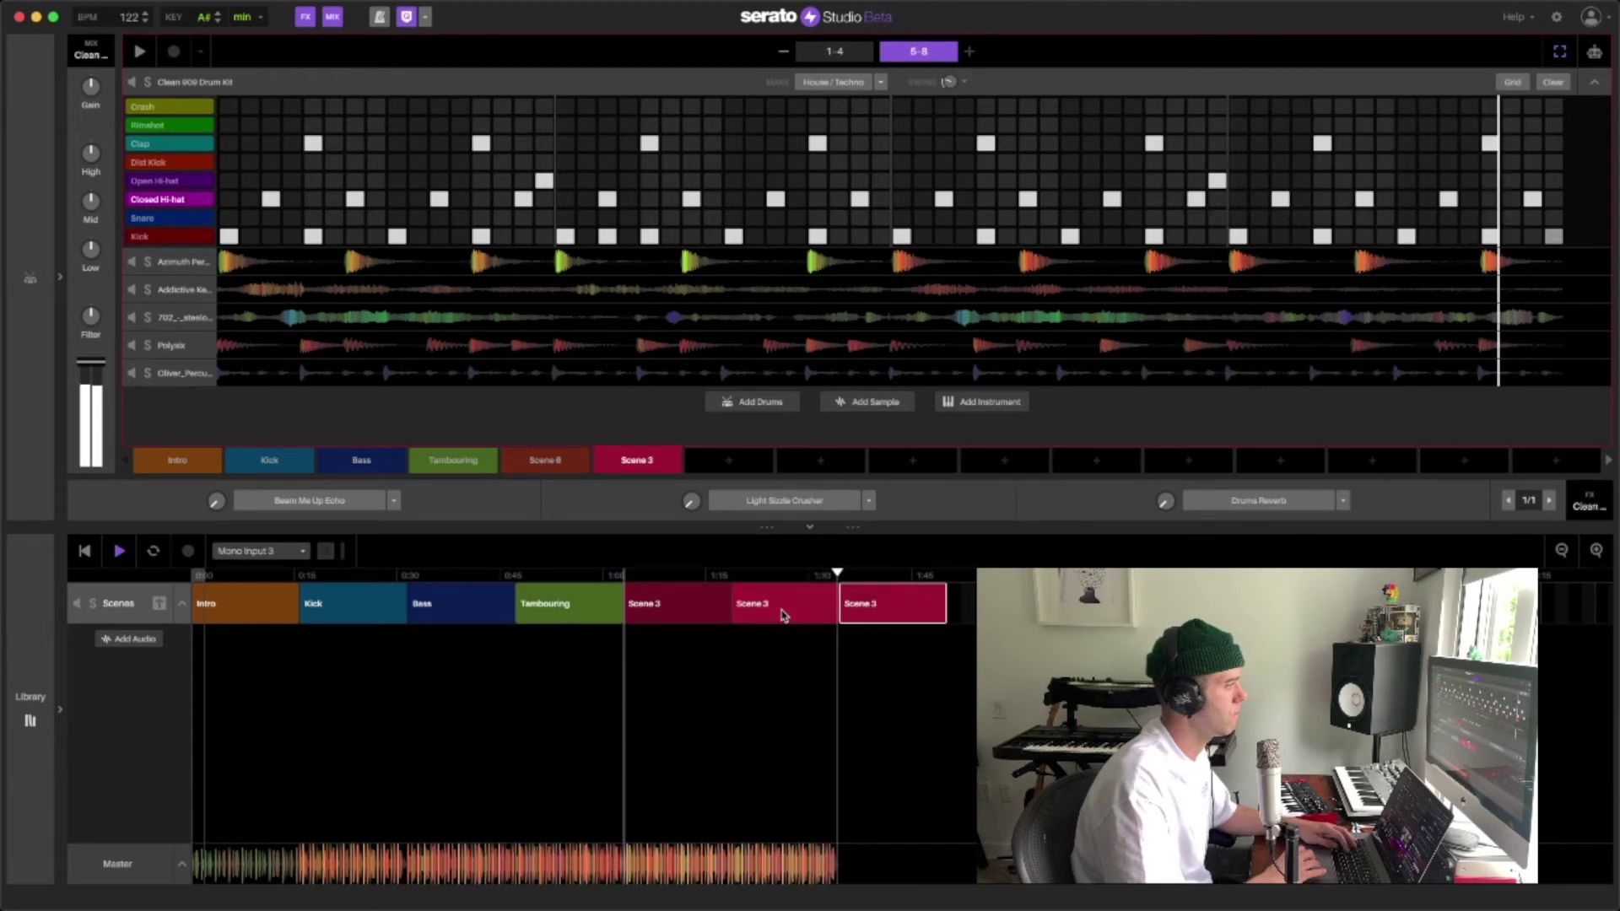
key("super+d")
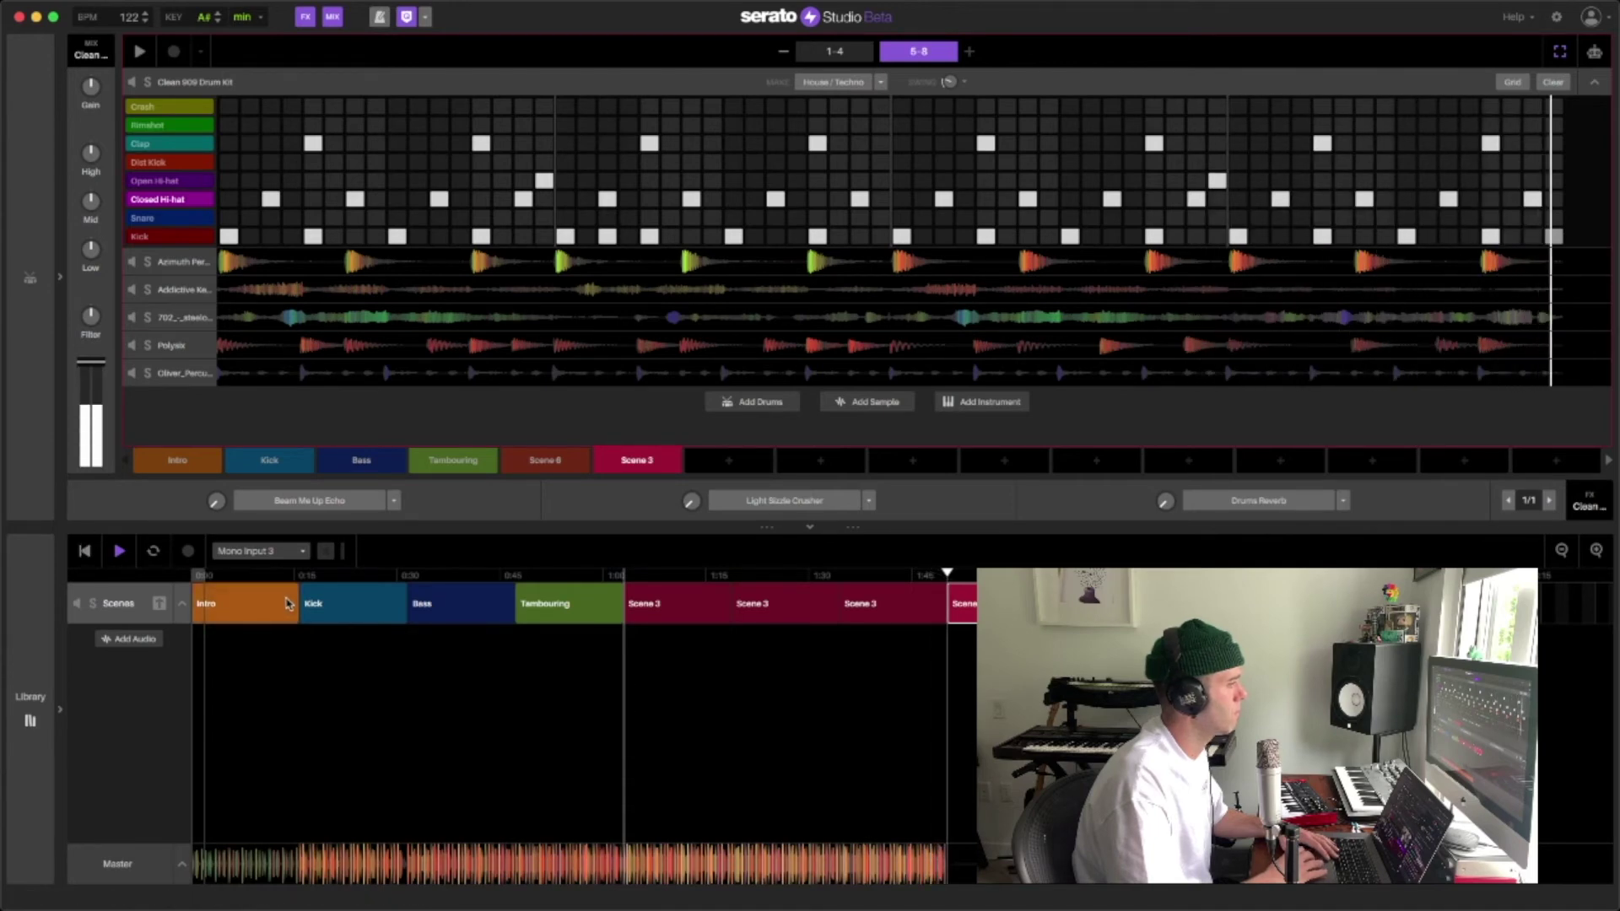
Create Scene 4 as a copy of Scene 3 without the closed hi-hat hits and the tambourine loop.
left_click(729, 460)
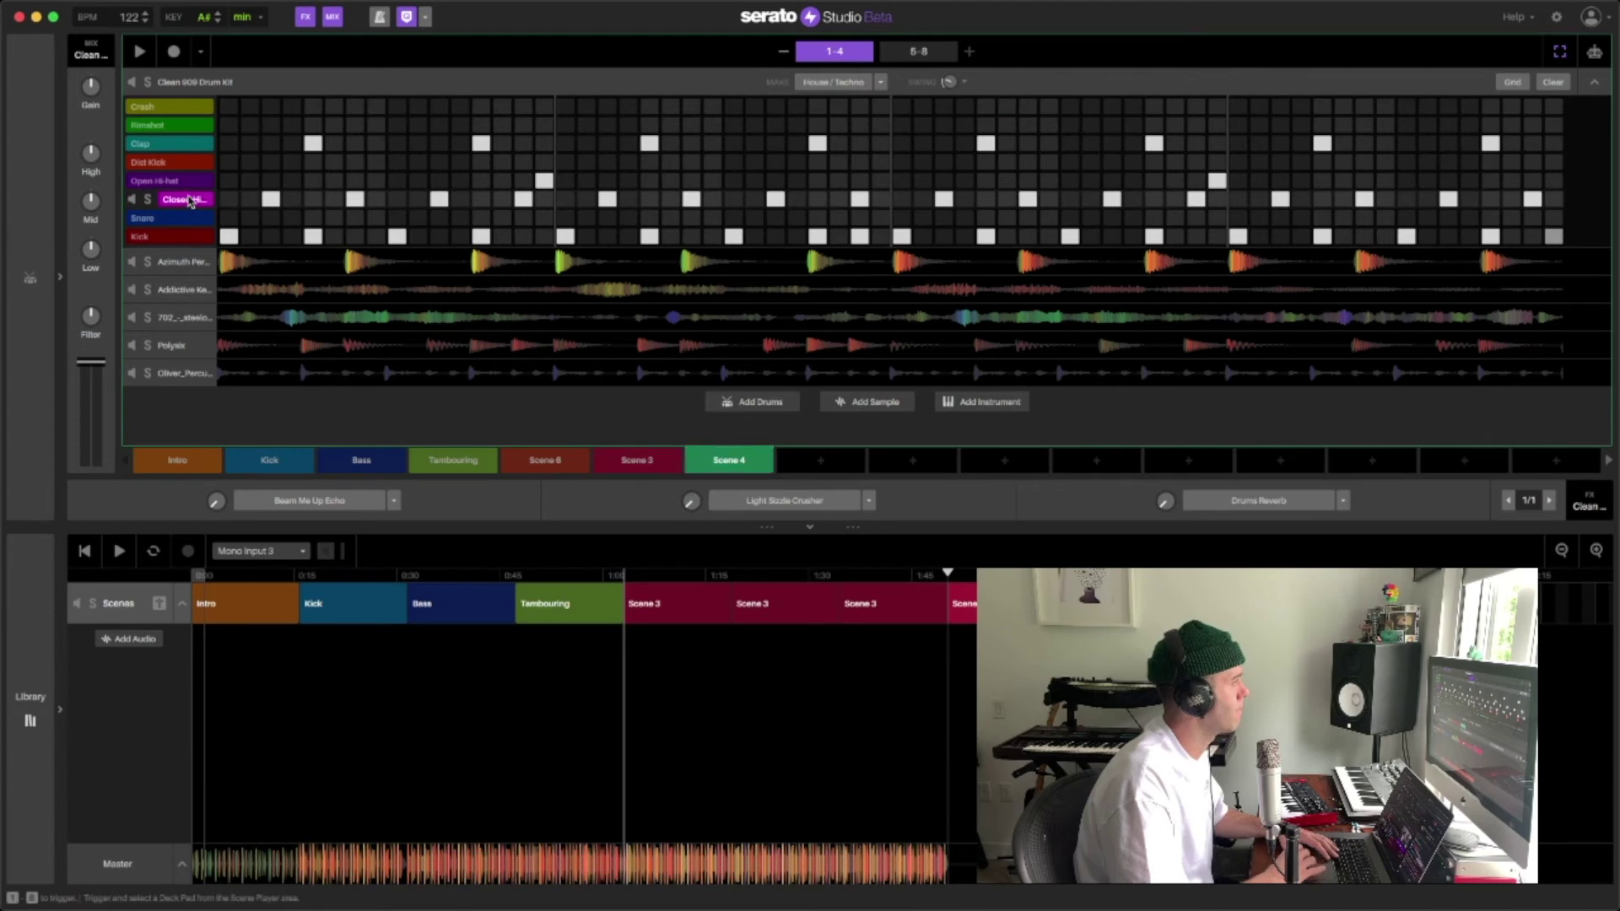
left_click(228, 221)
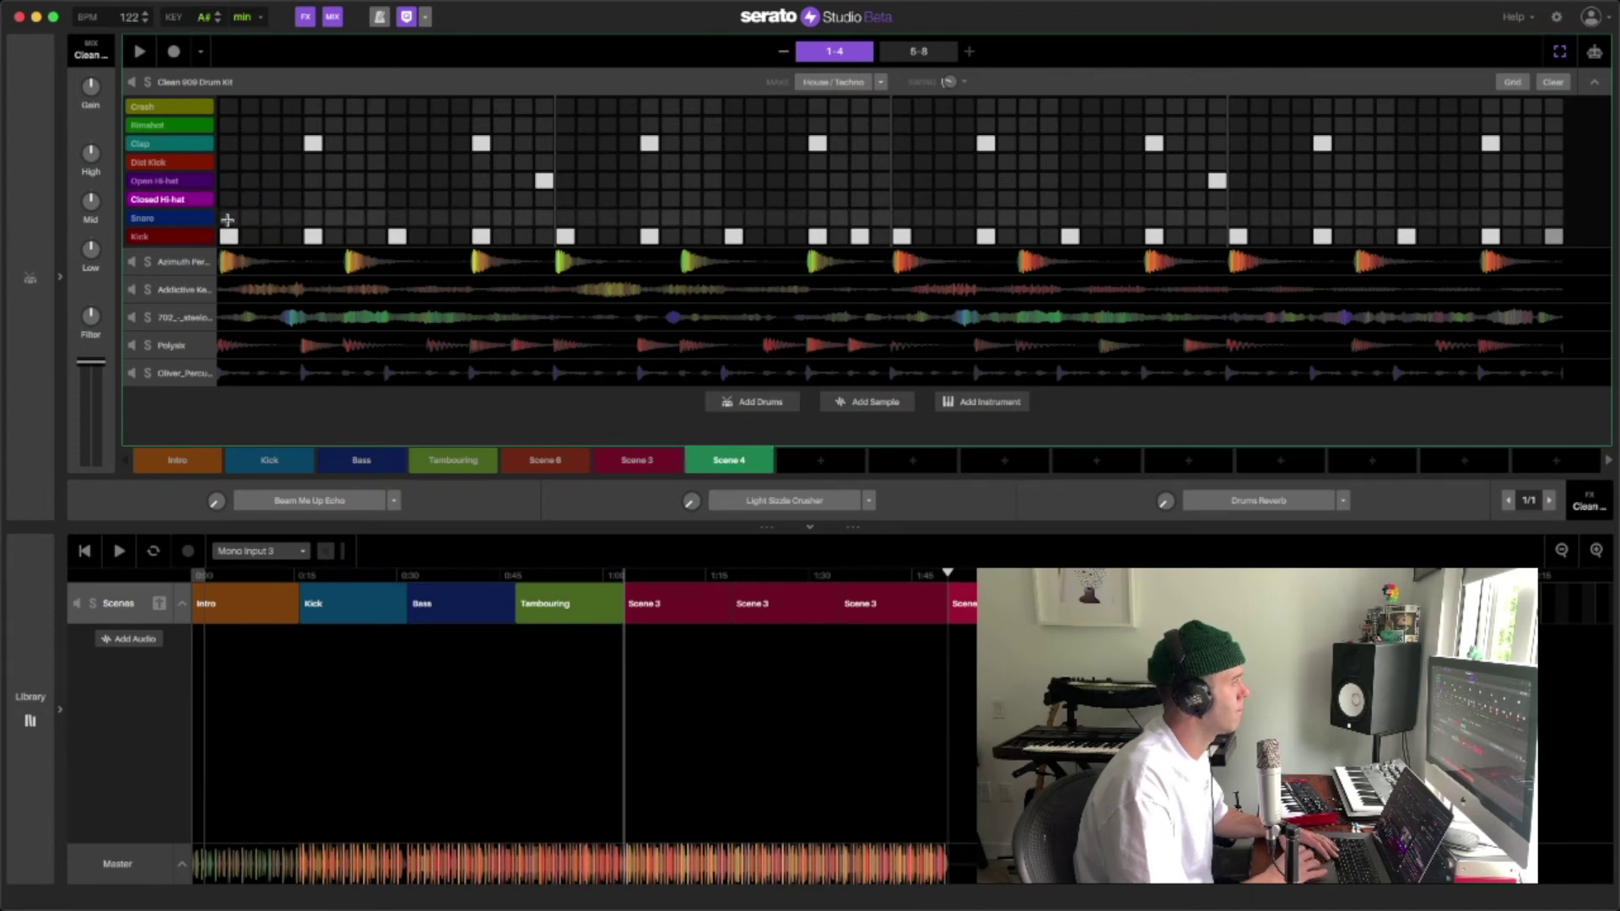
left_click(179, 373)
left_click(1552, 221)
key("space")
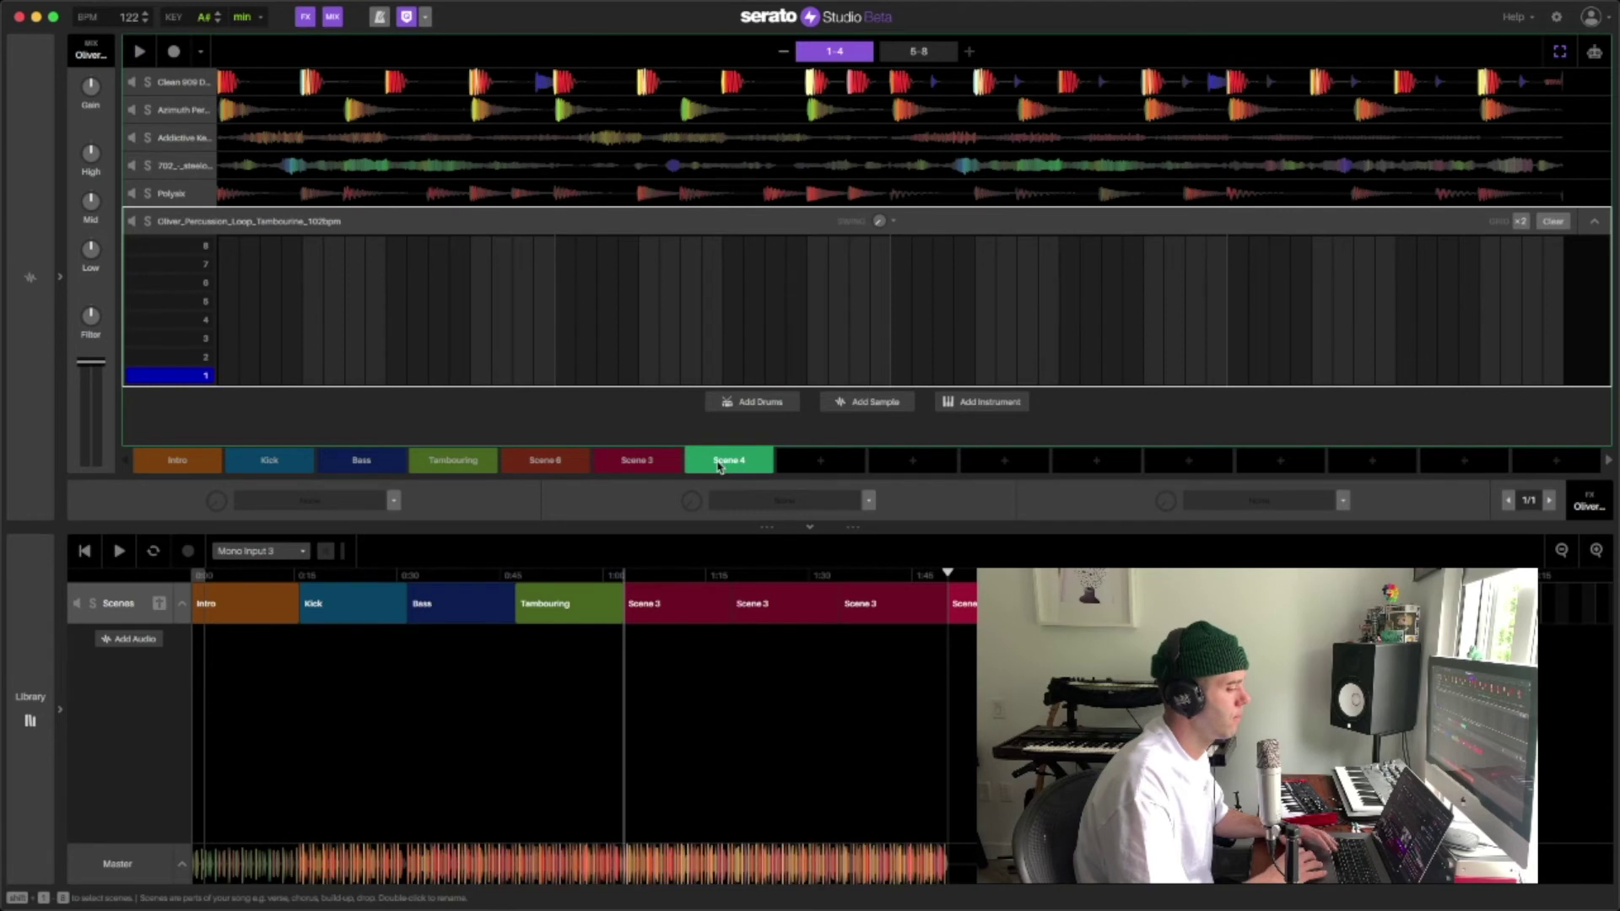
Rename Scene 3 as Everything and Scene 4 as No Tambo.
right_click(634, 464)
left_click(667, 476)
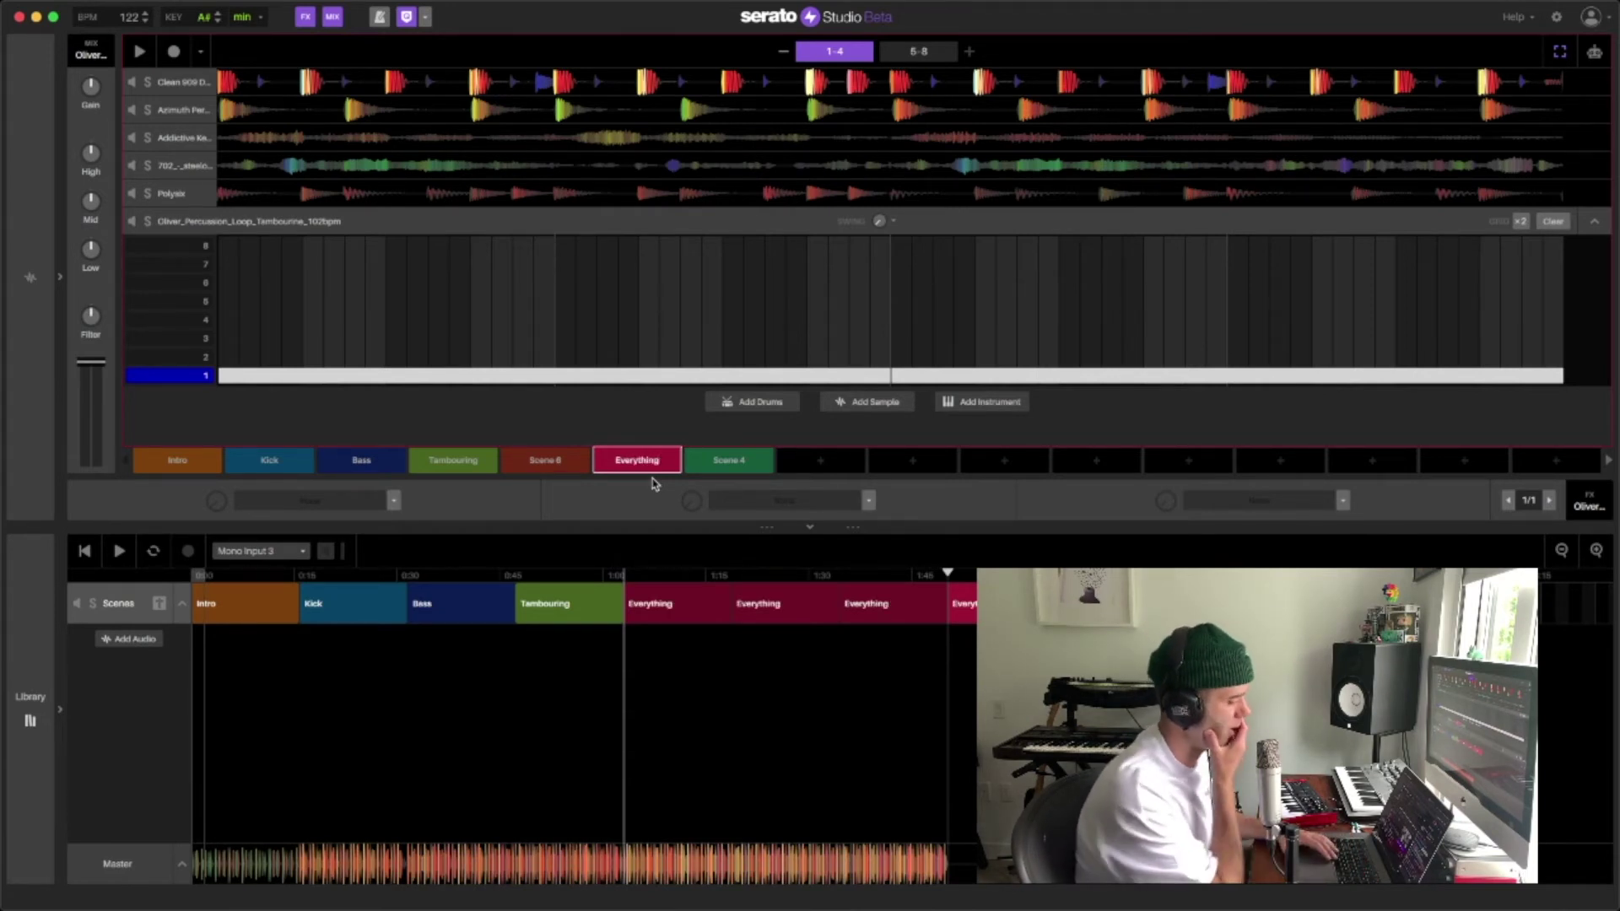
left_click(93, 552)
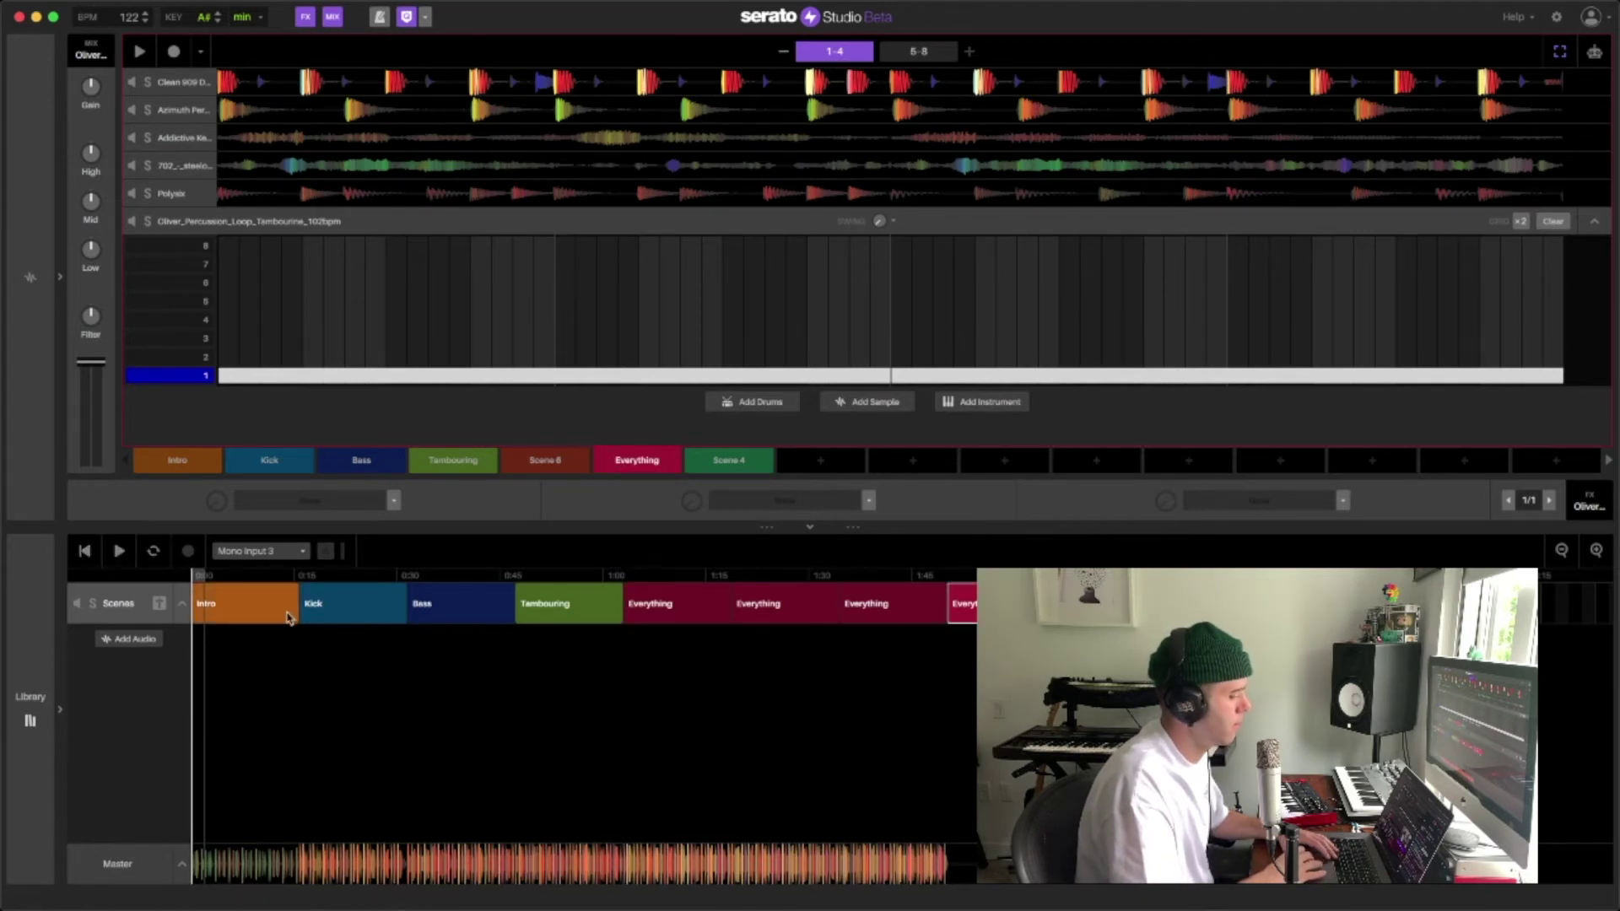
left_click(721, 464)
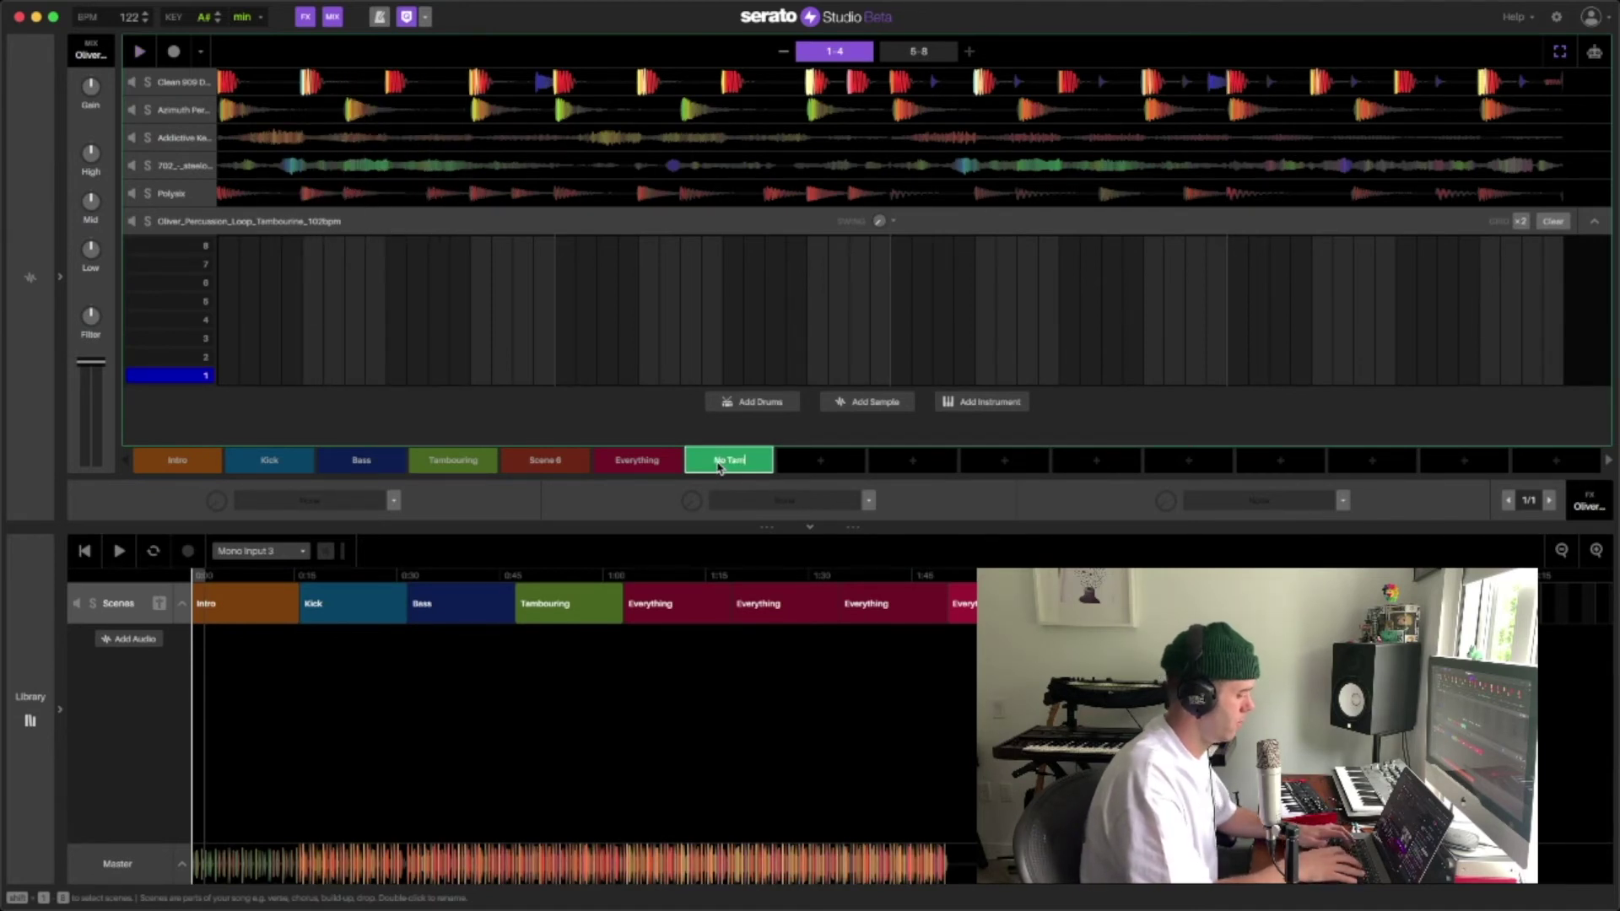
Play the song from the start and adjust the short slice 2 note in bar 8 of the Everything scene's 702 acapella.
left_click(545, 465)
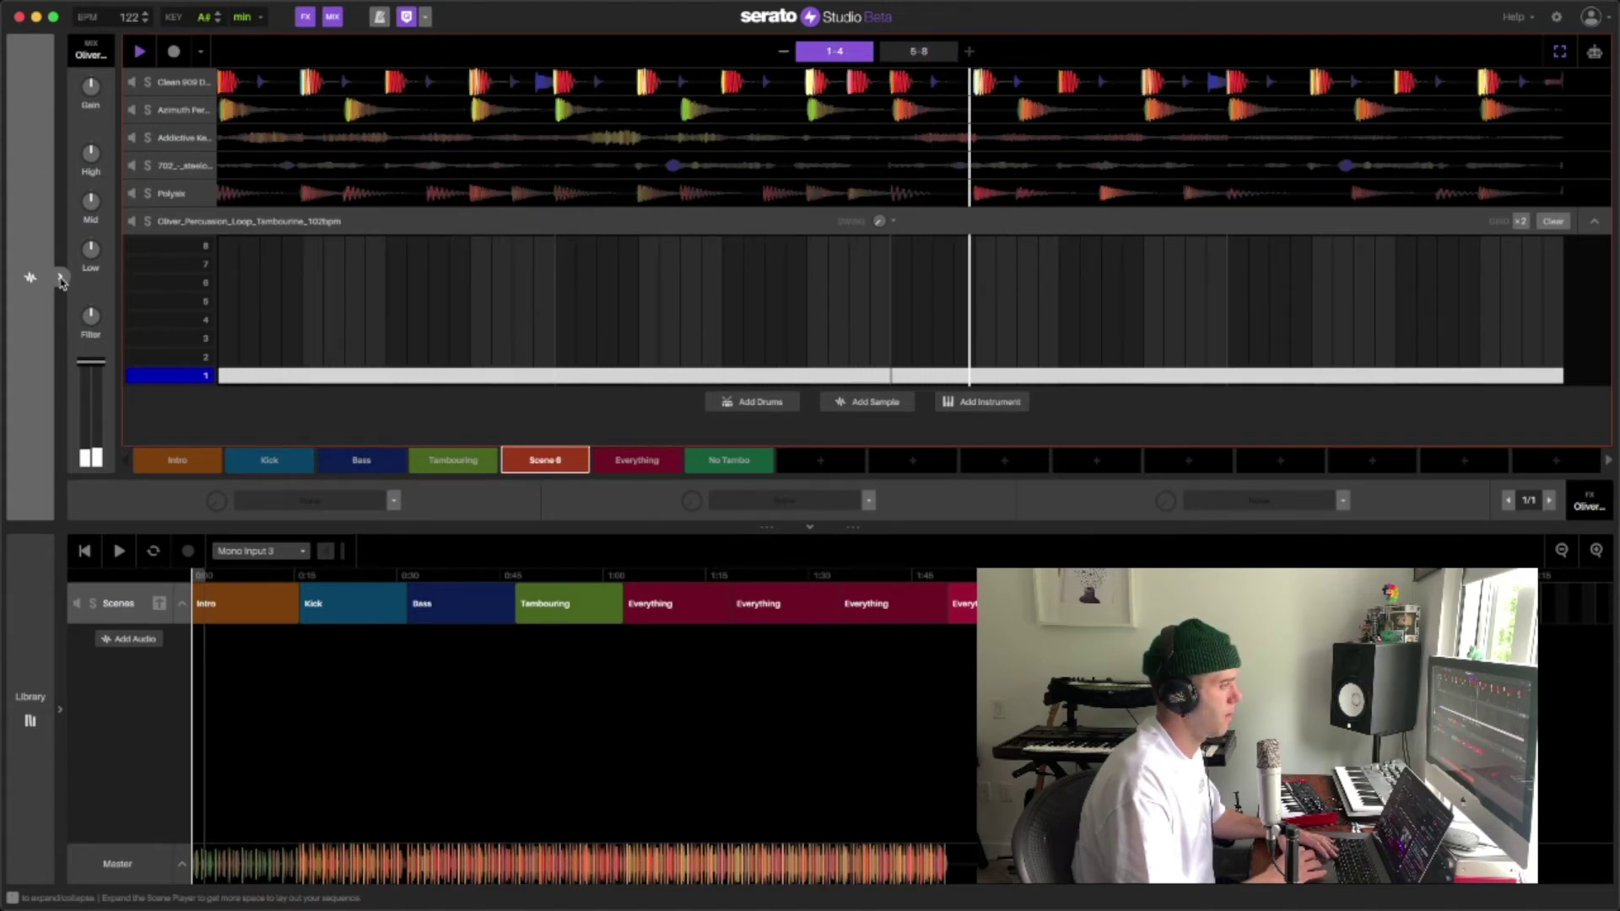
key("space")
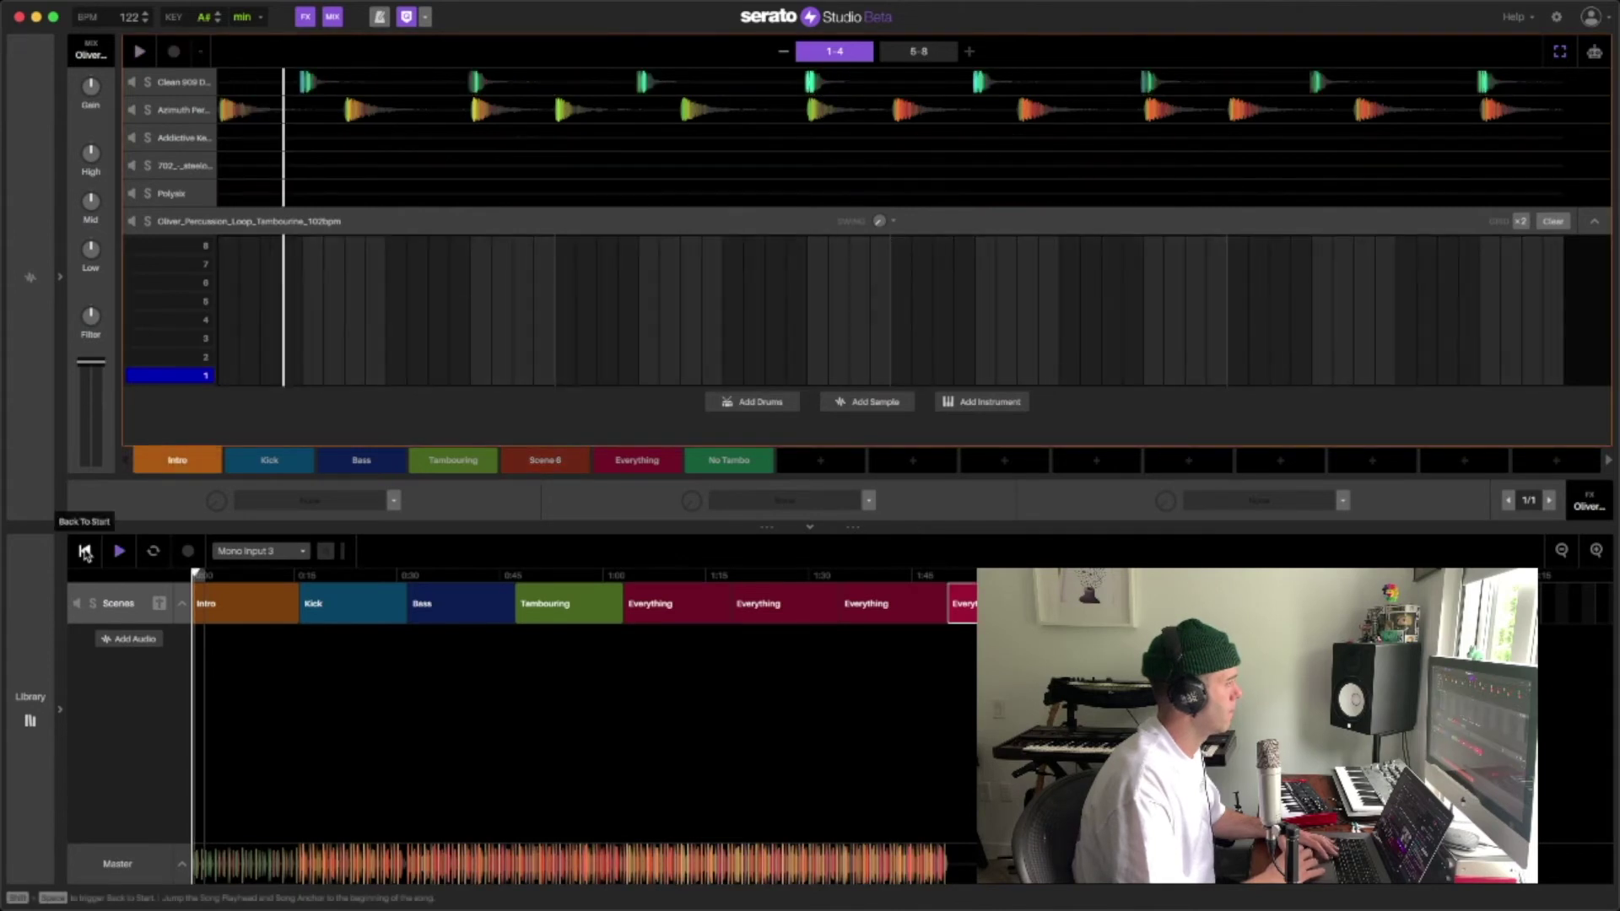
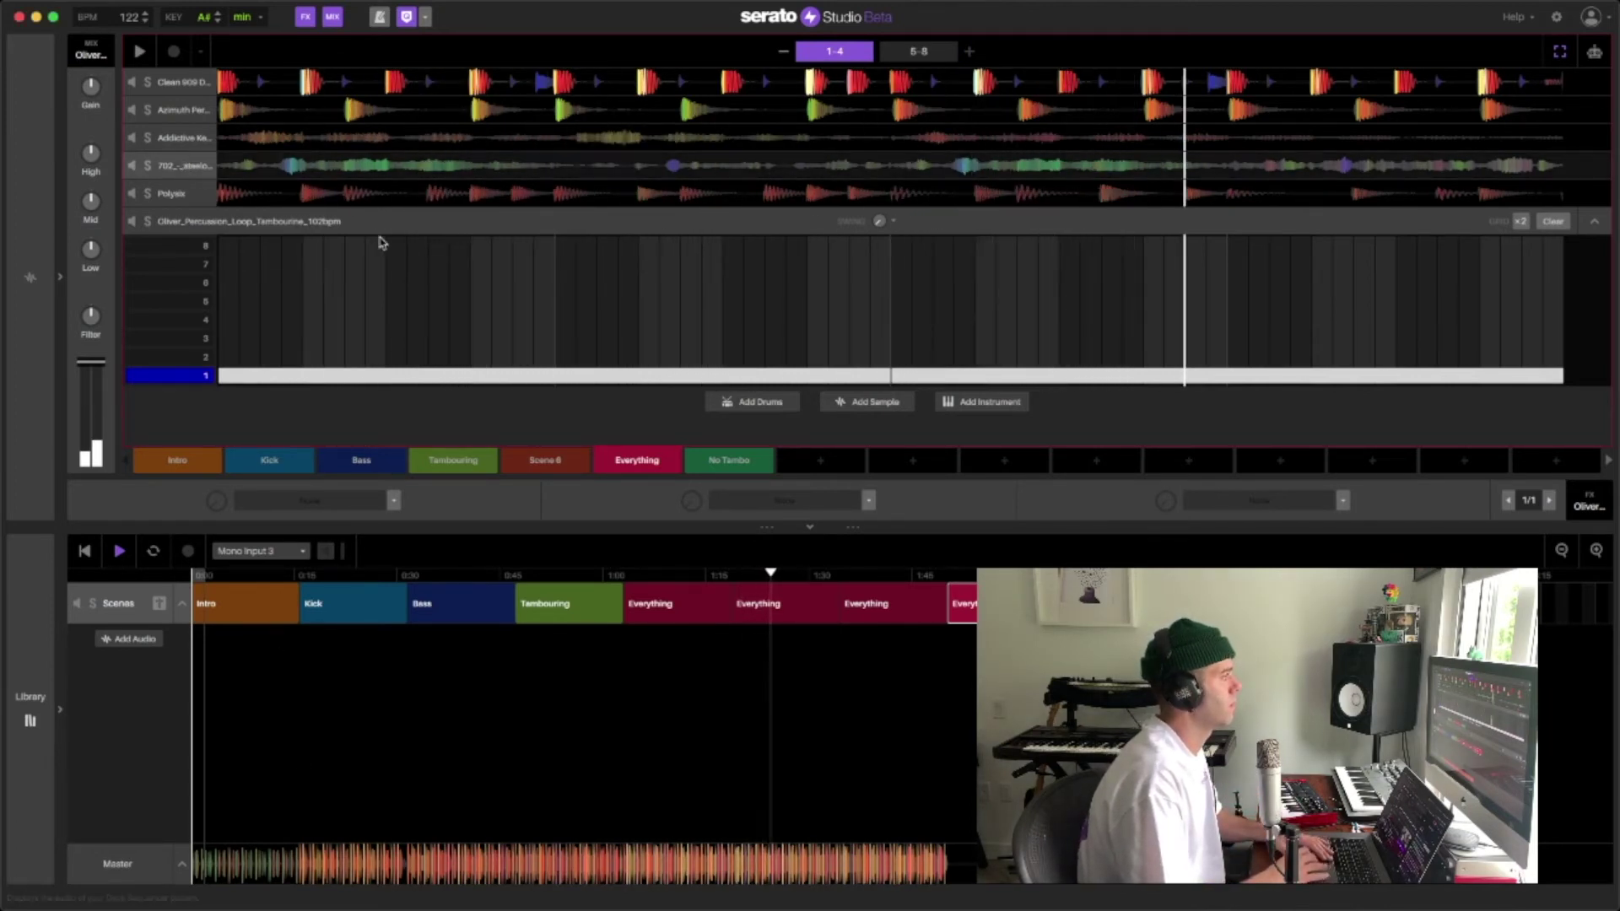
left_click(198, 165)
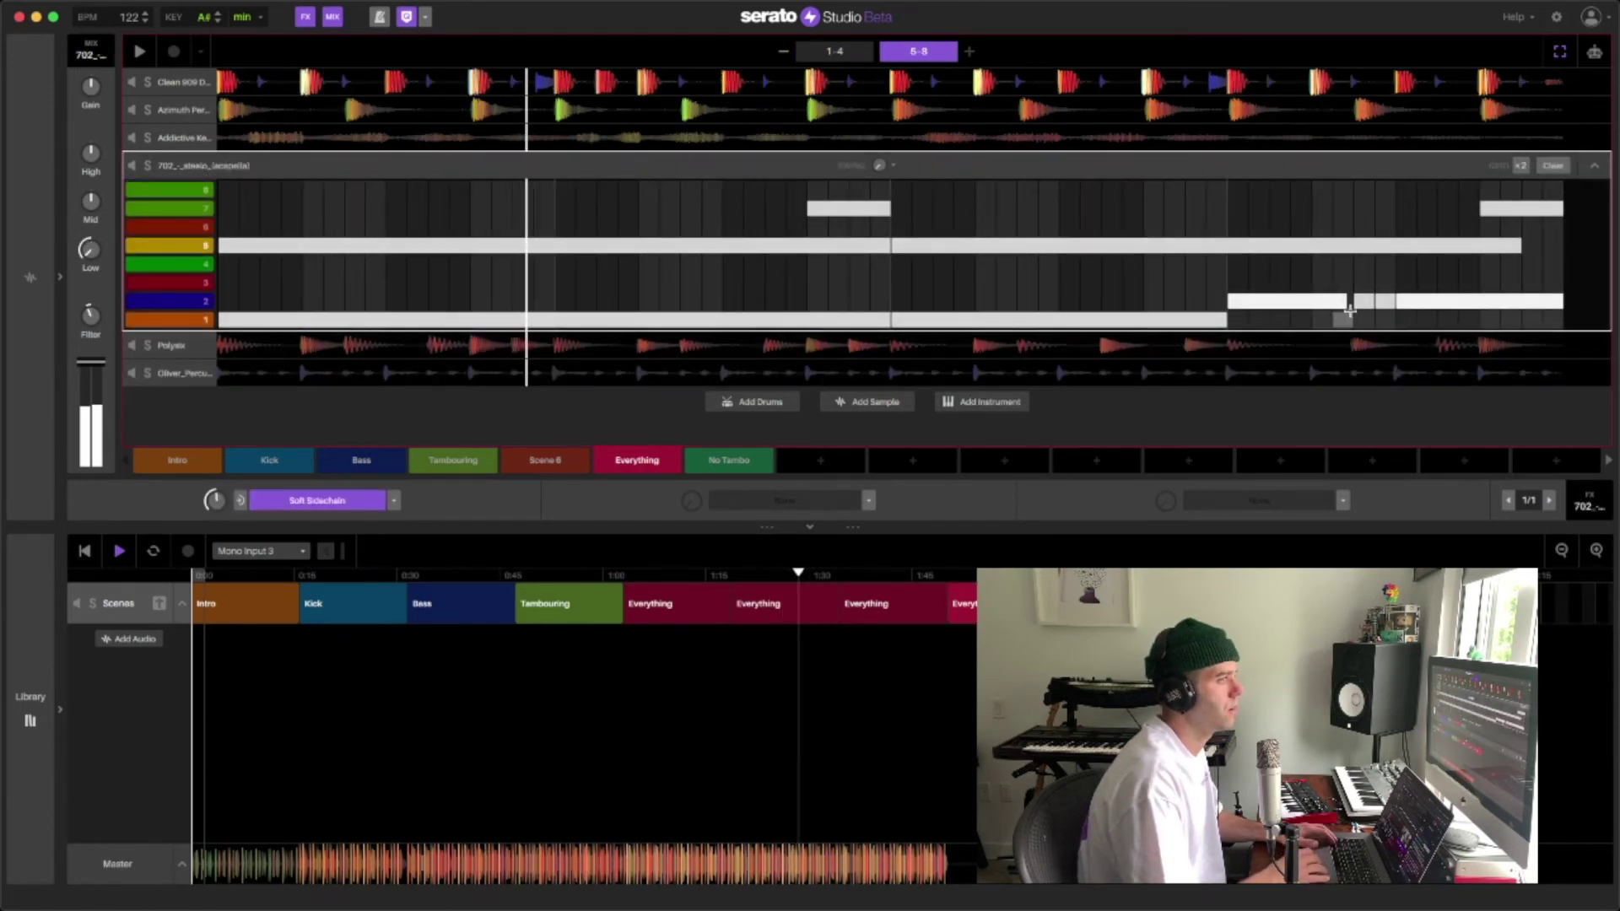
mouse_move(1364, 297)
left_click_drag(1364, 297, 1366, 303)
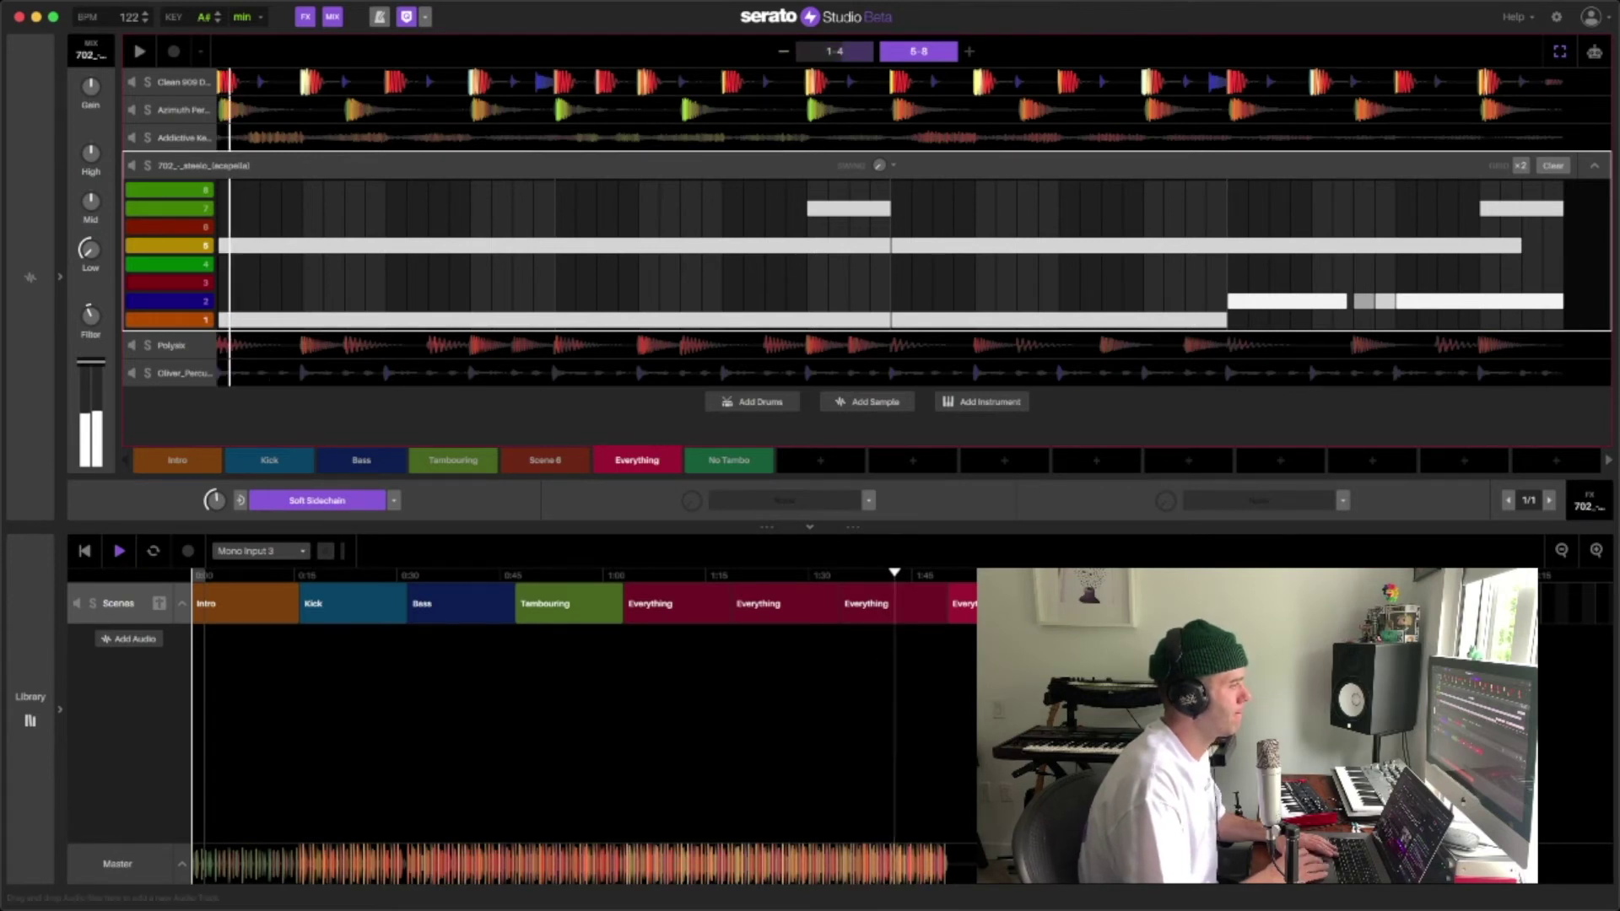
Replace the fourth Everything block in the song timeline with the No Tambo scene and stop playback.
left_click_drag(729, 460, 907, 600)
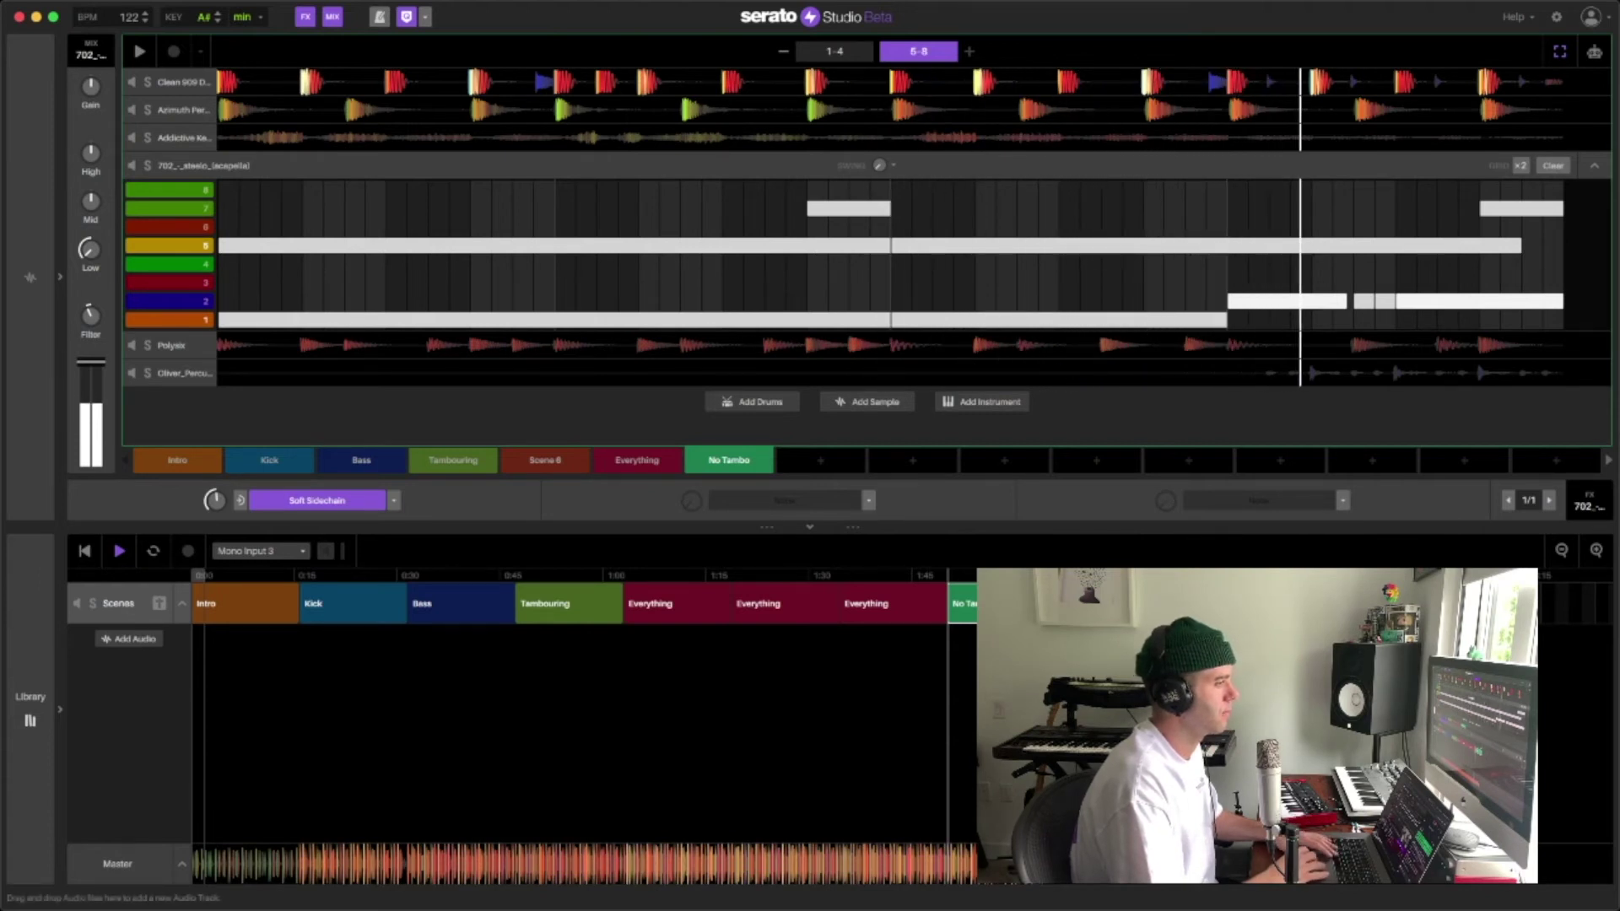
key("space")
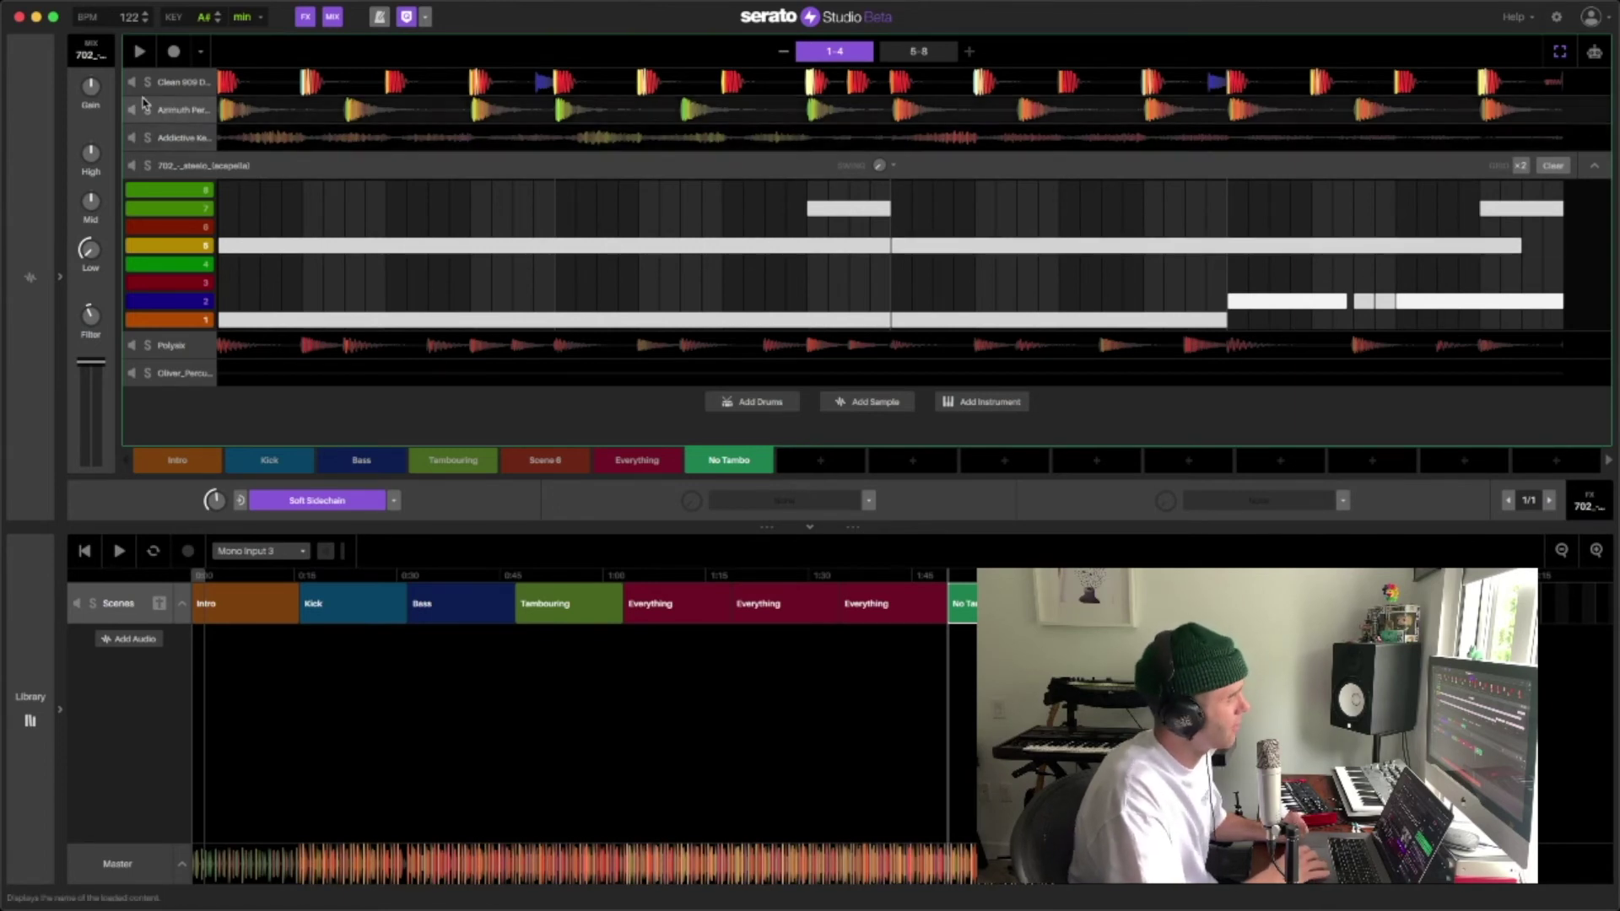
Show the No Tambo scene's automation alongside the library and turn on bar view for the Clean 909 Drum Kit's closed hi-hat volume.
left_click(185, 91)
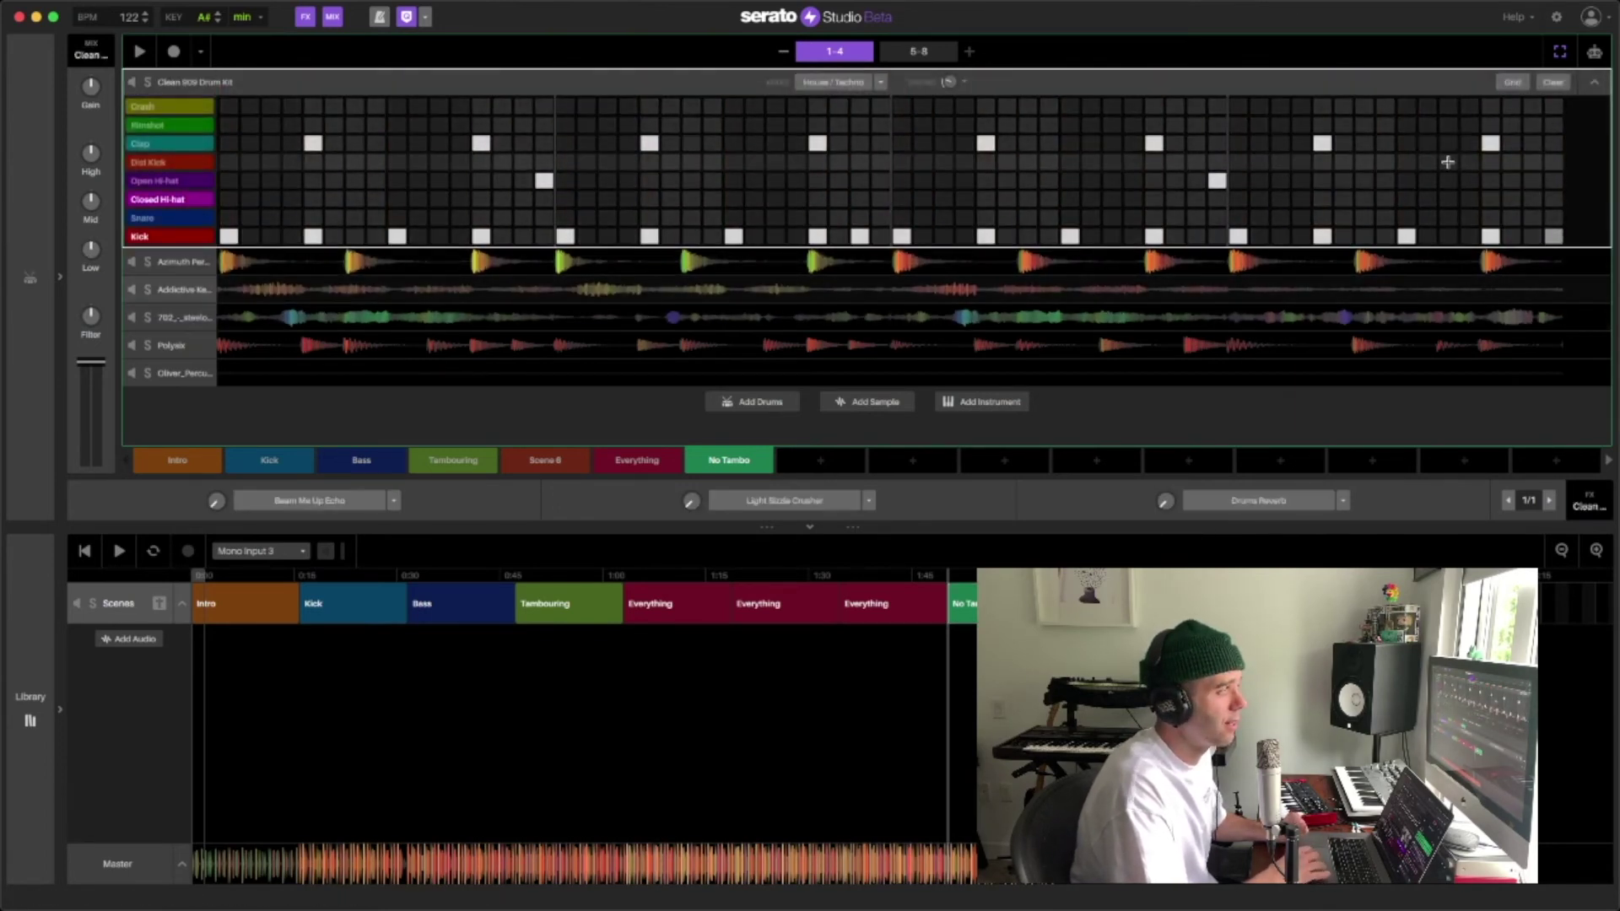
left_click(911, 53)
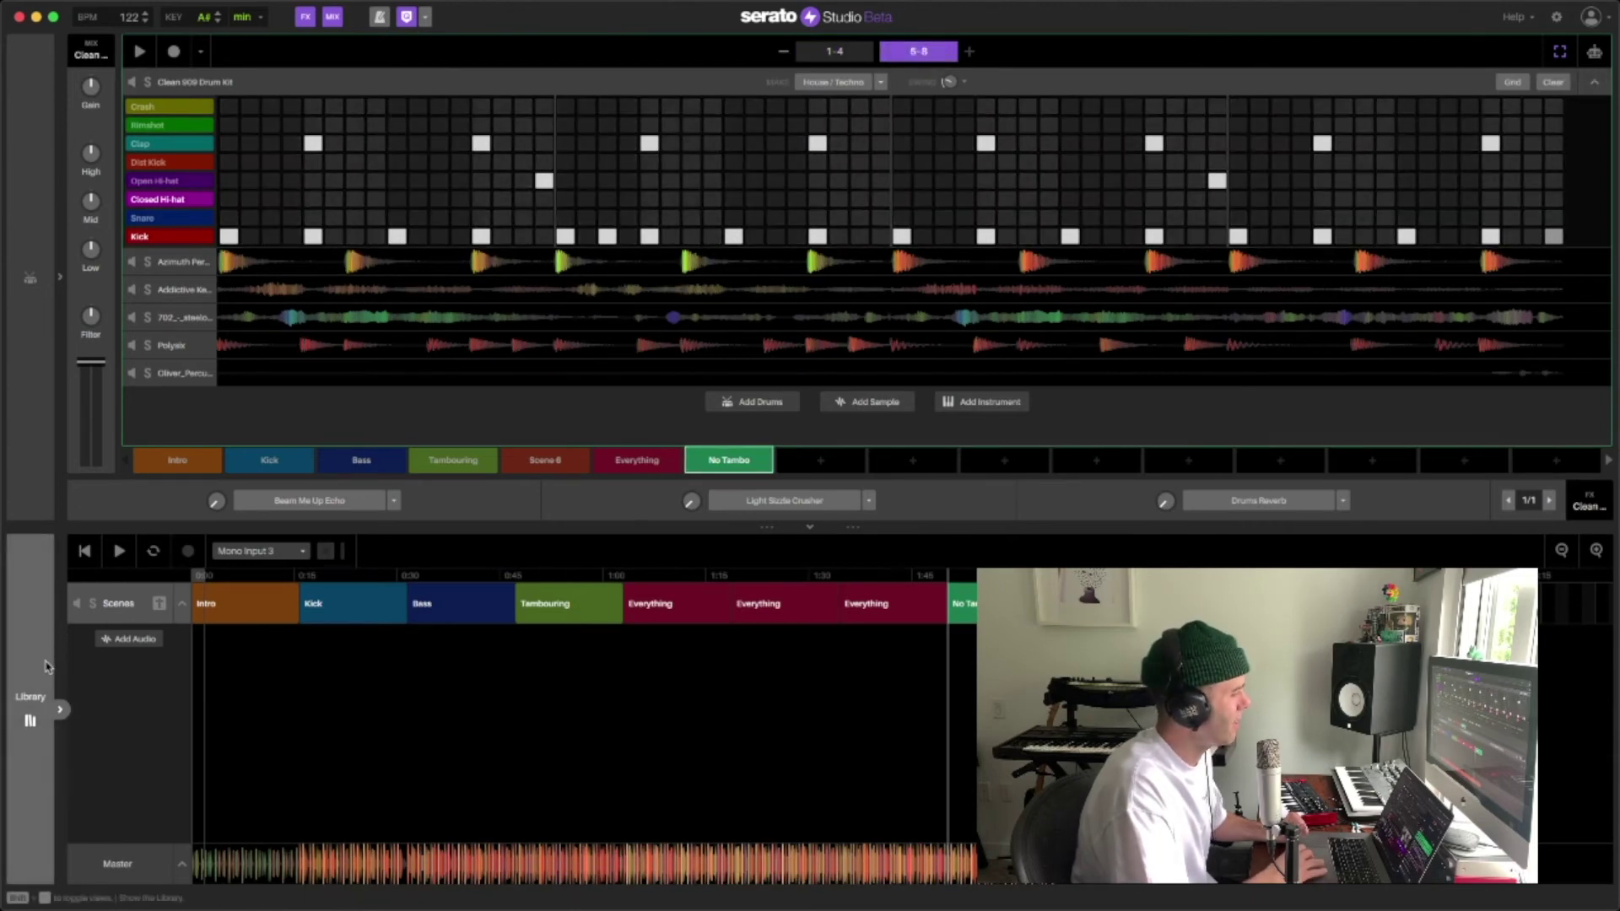
left_click(30, 717)
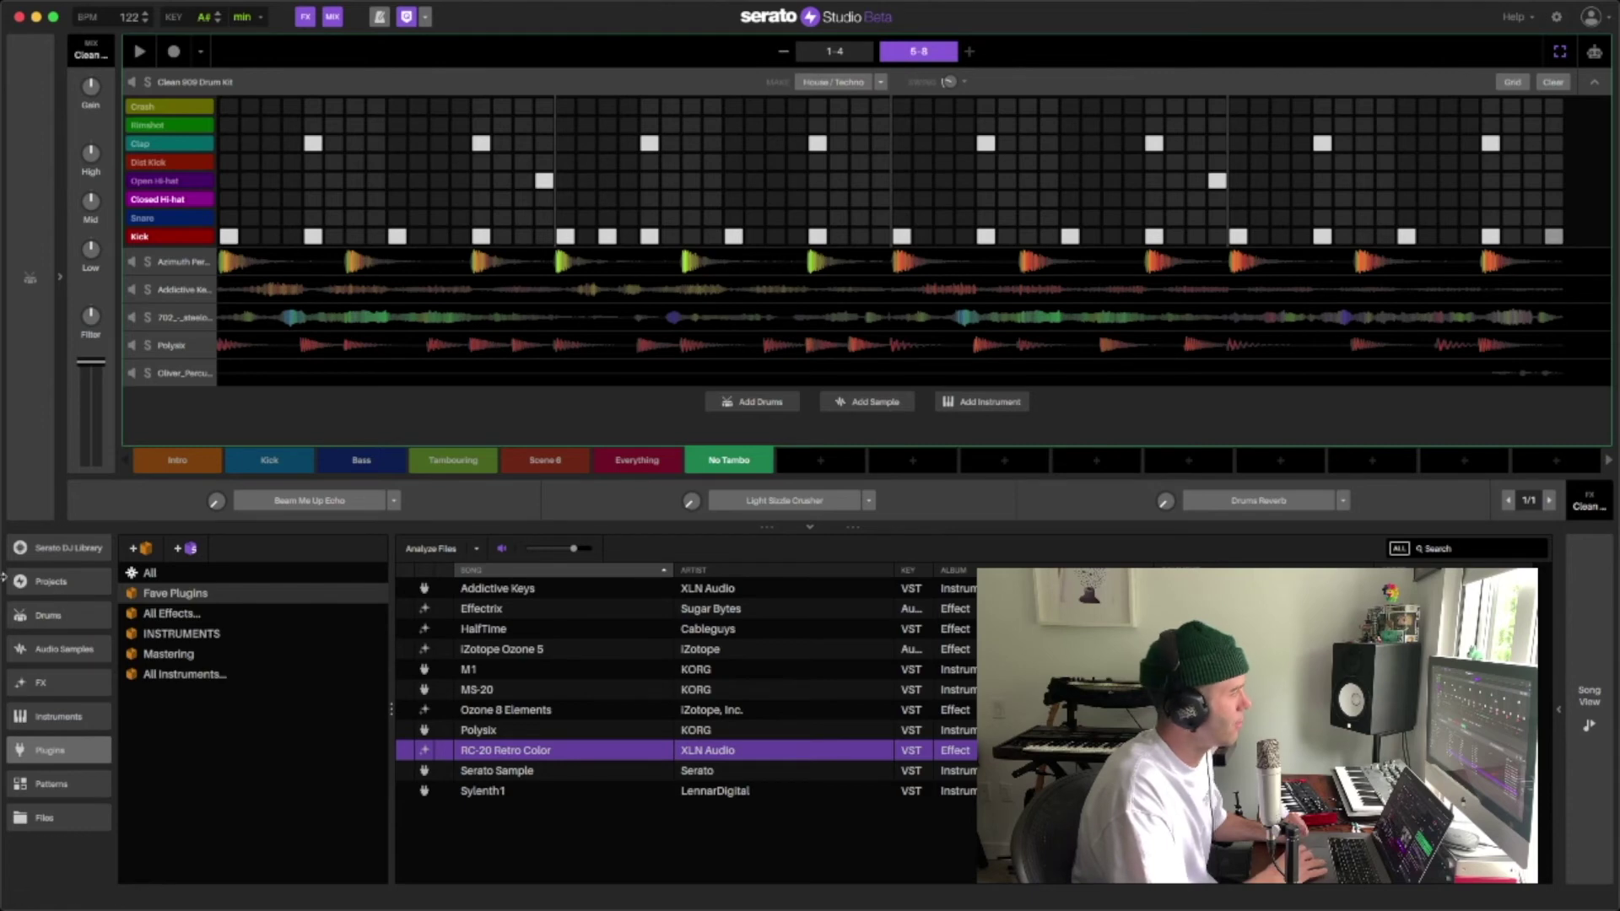
left_click(30, 280)
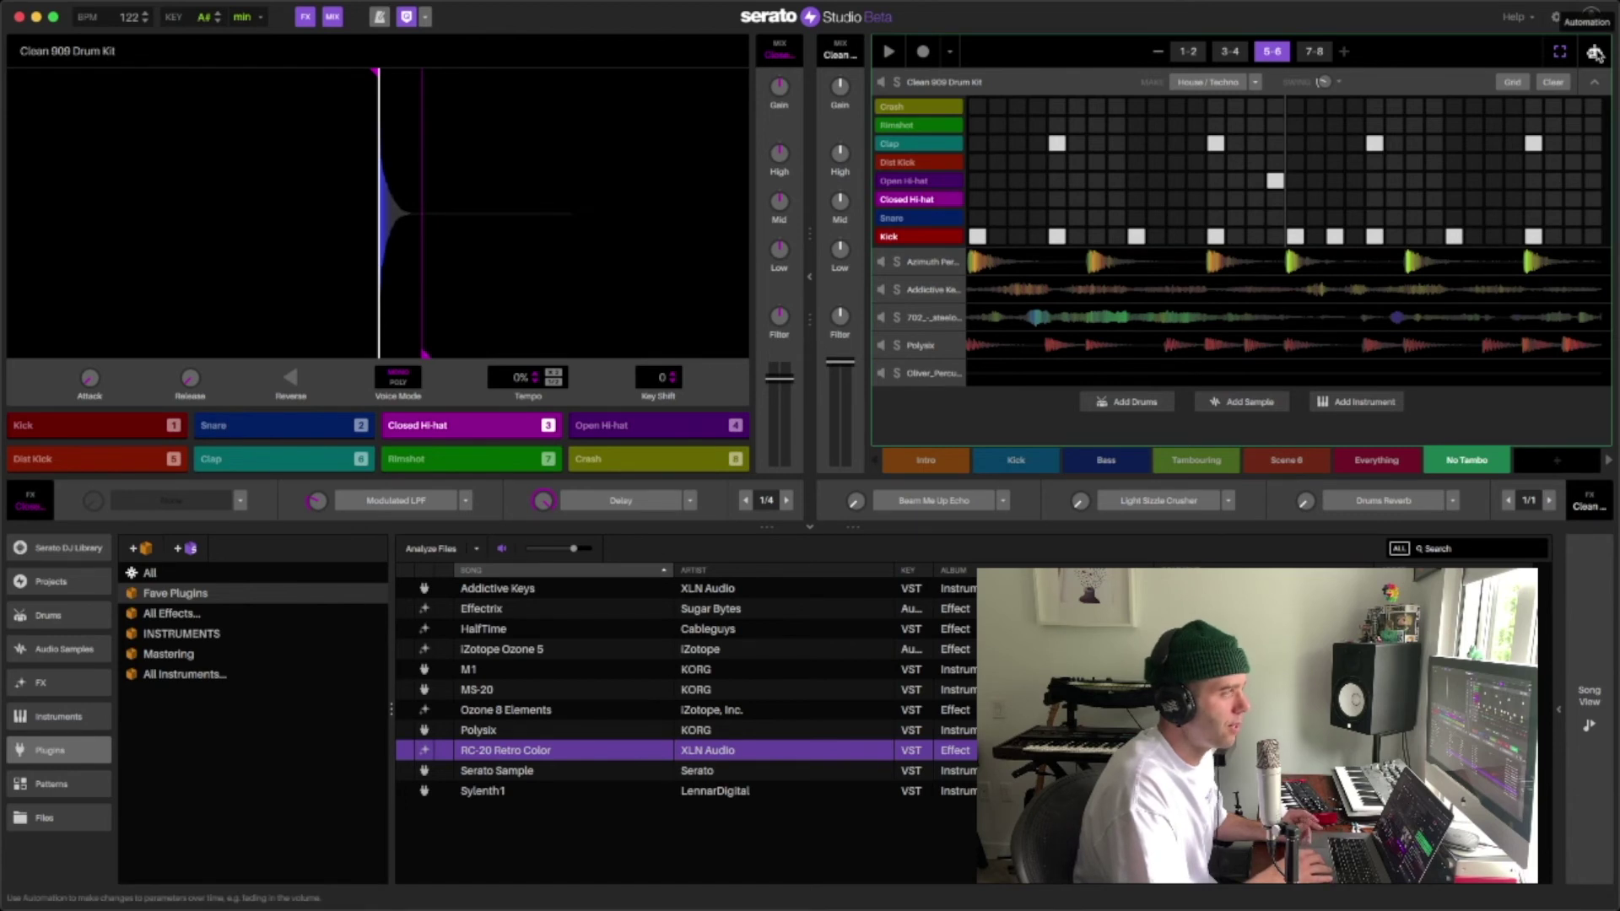
left_click(1594, 54)
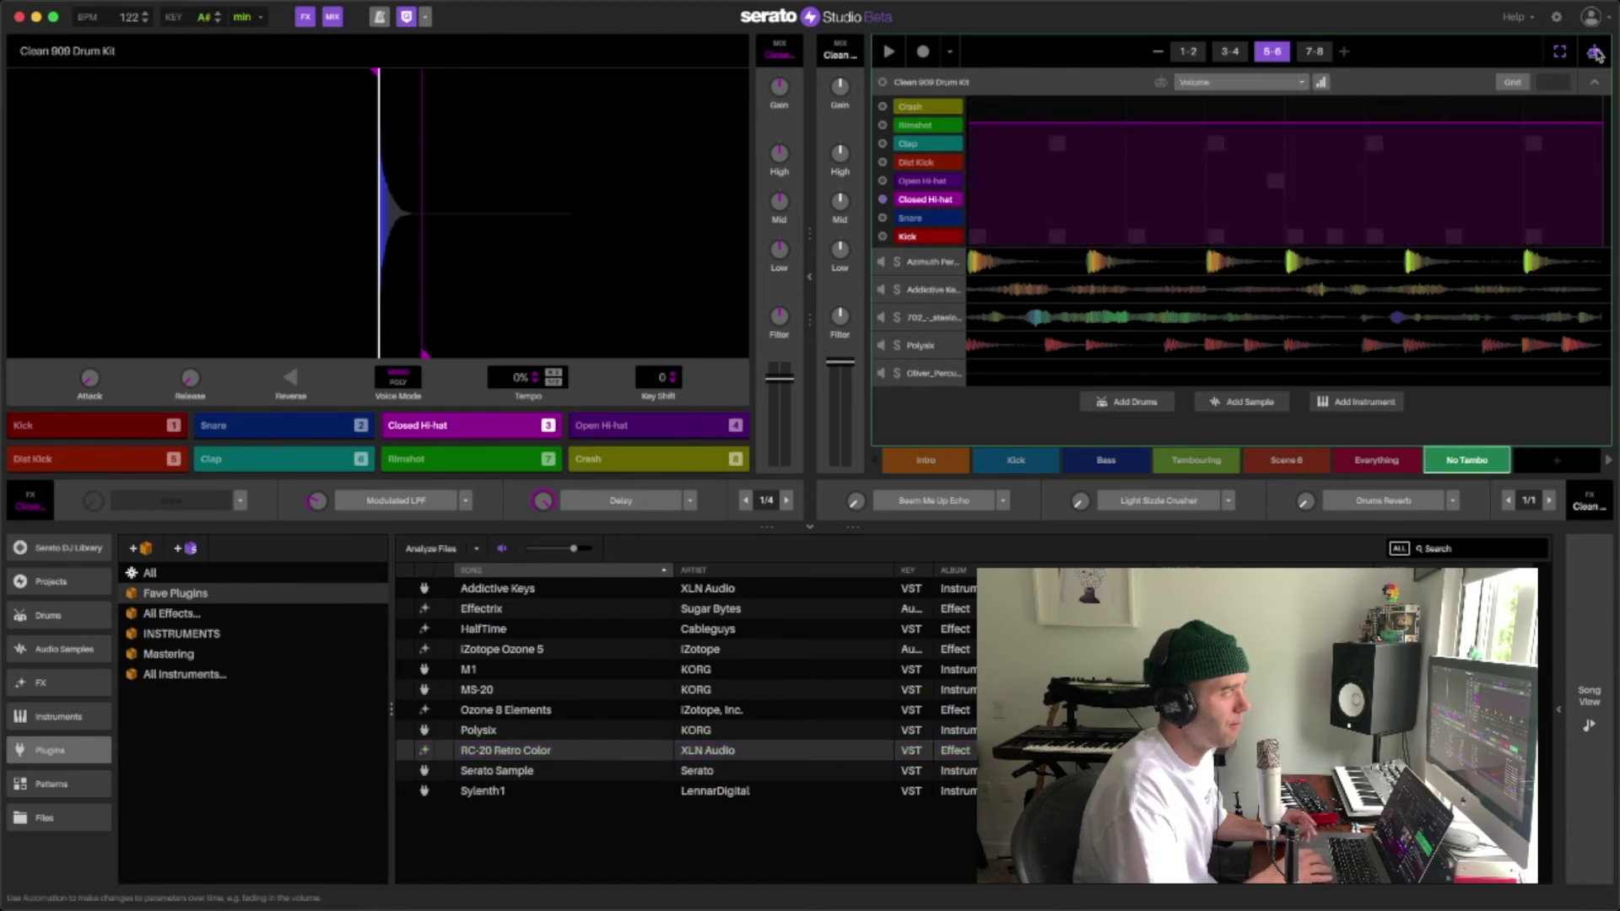
left_click(1321, 82)
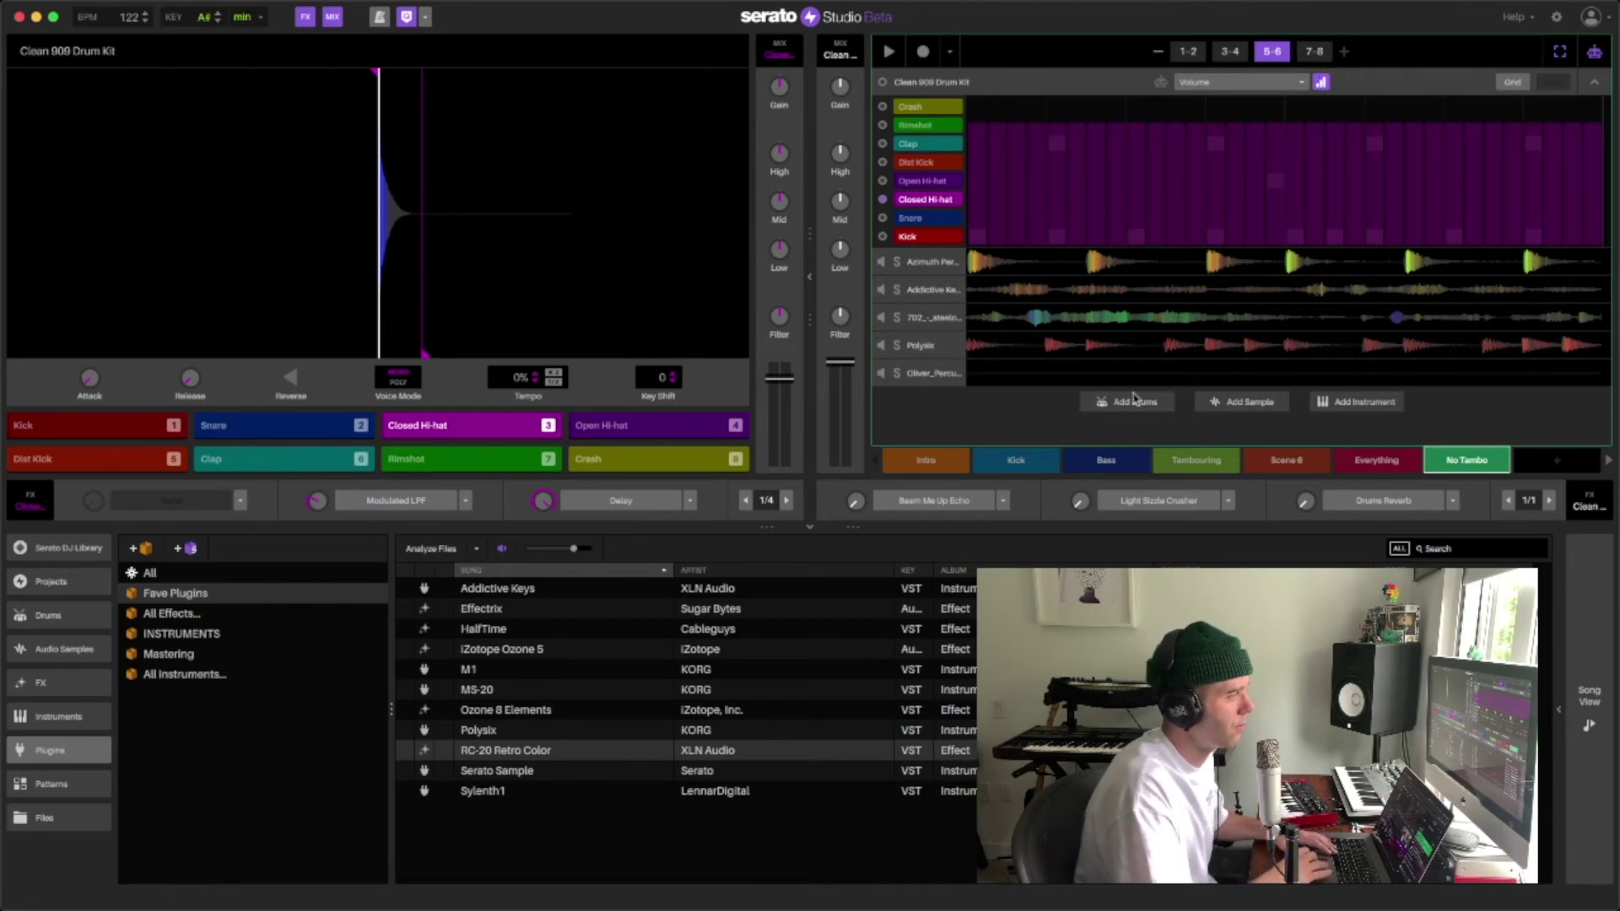
Turn on bar view for the Polysix automation and load the Braker effect in its third FX slot.
left_click(934, 352)
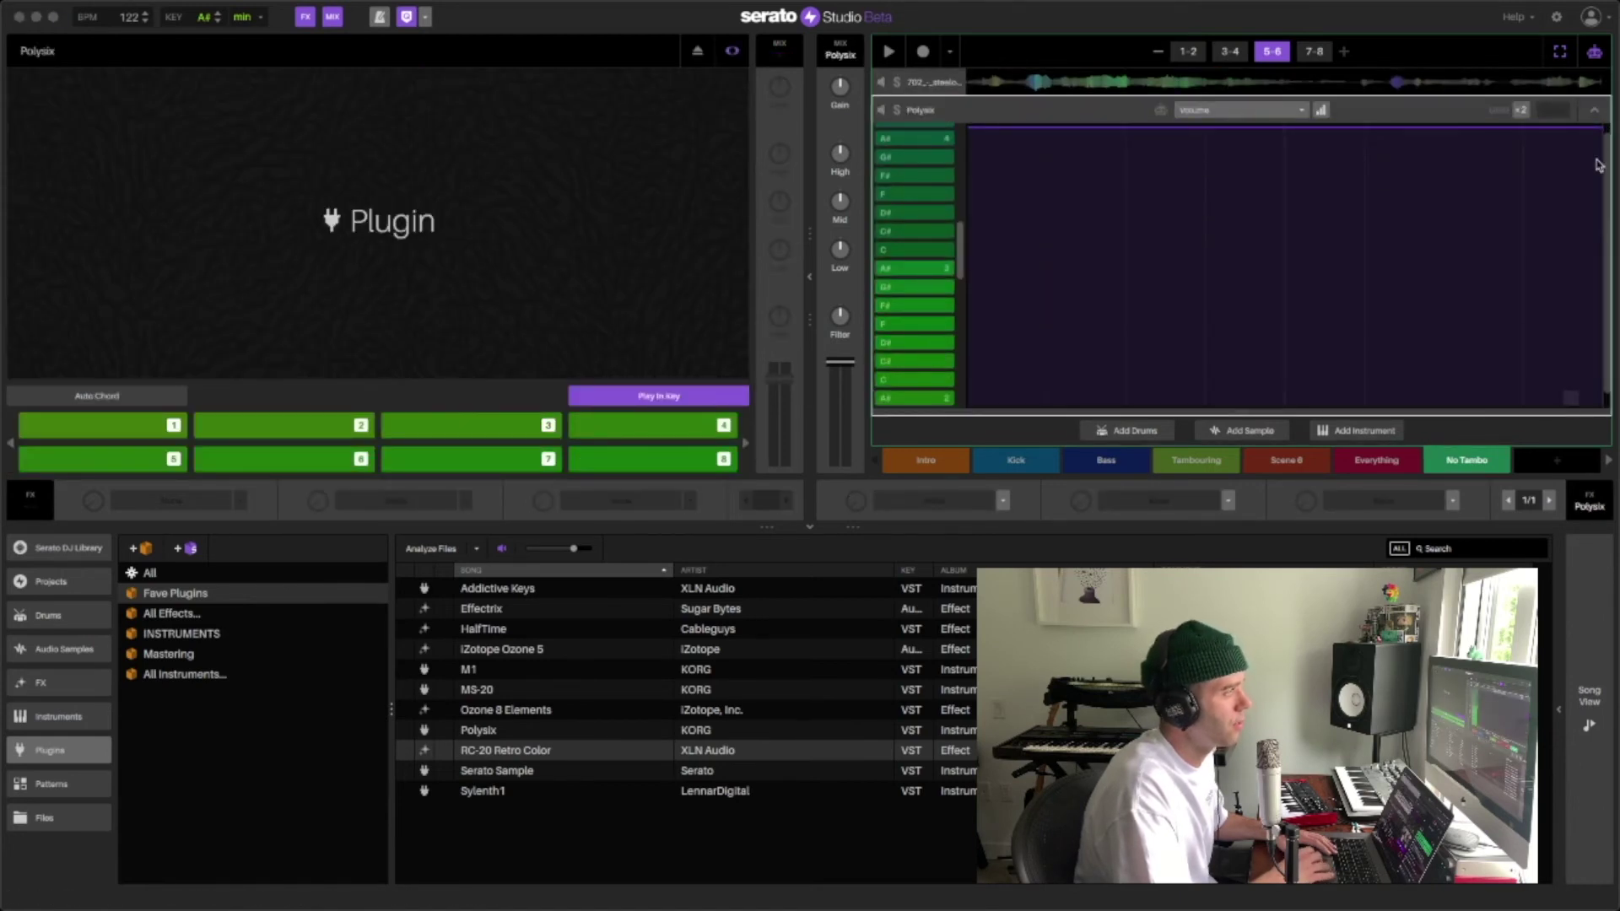
left_click(1321, 112)
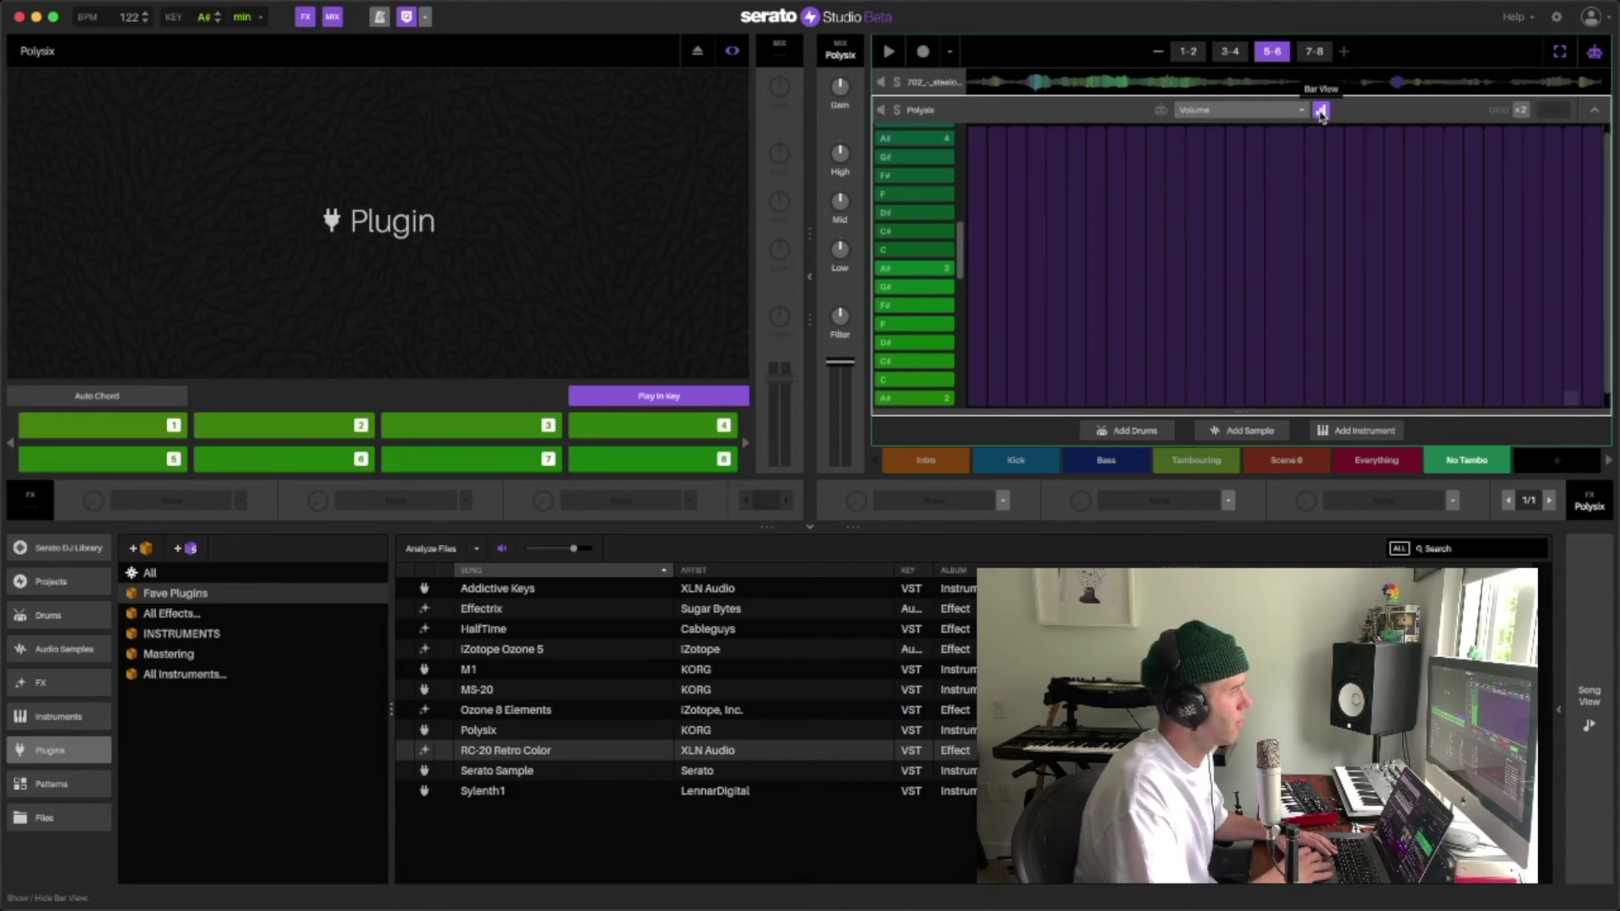
key("space")
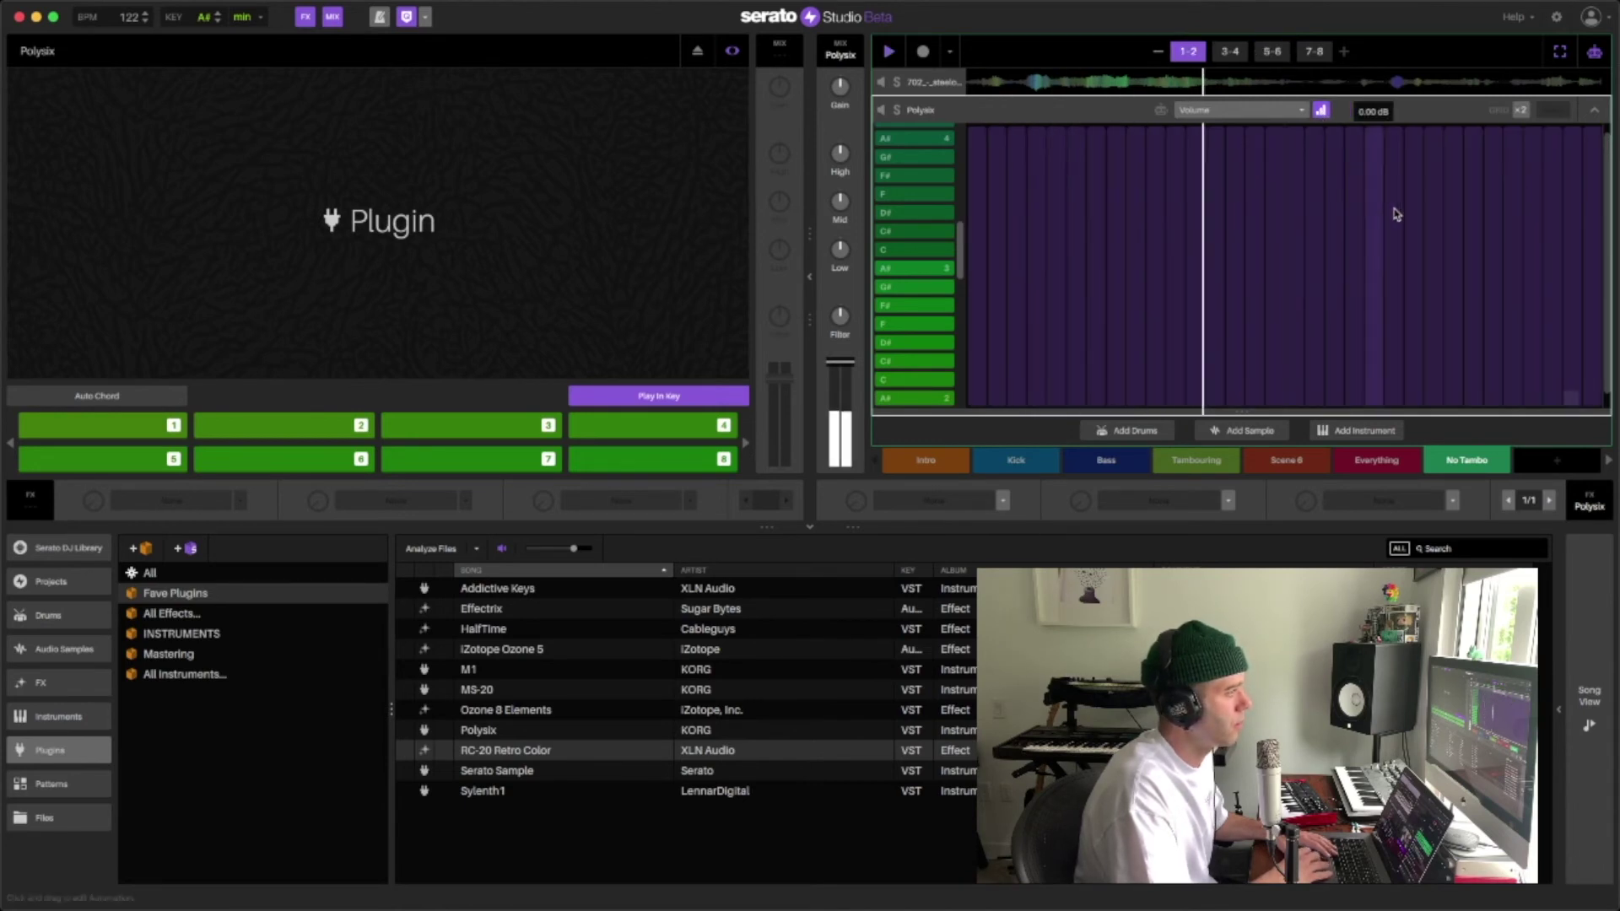
key("space")
left_click(1452, 502)
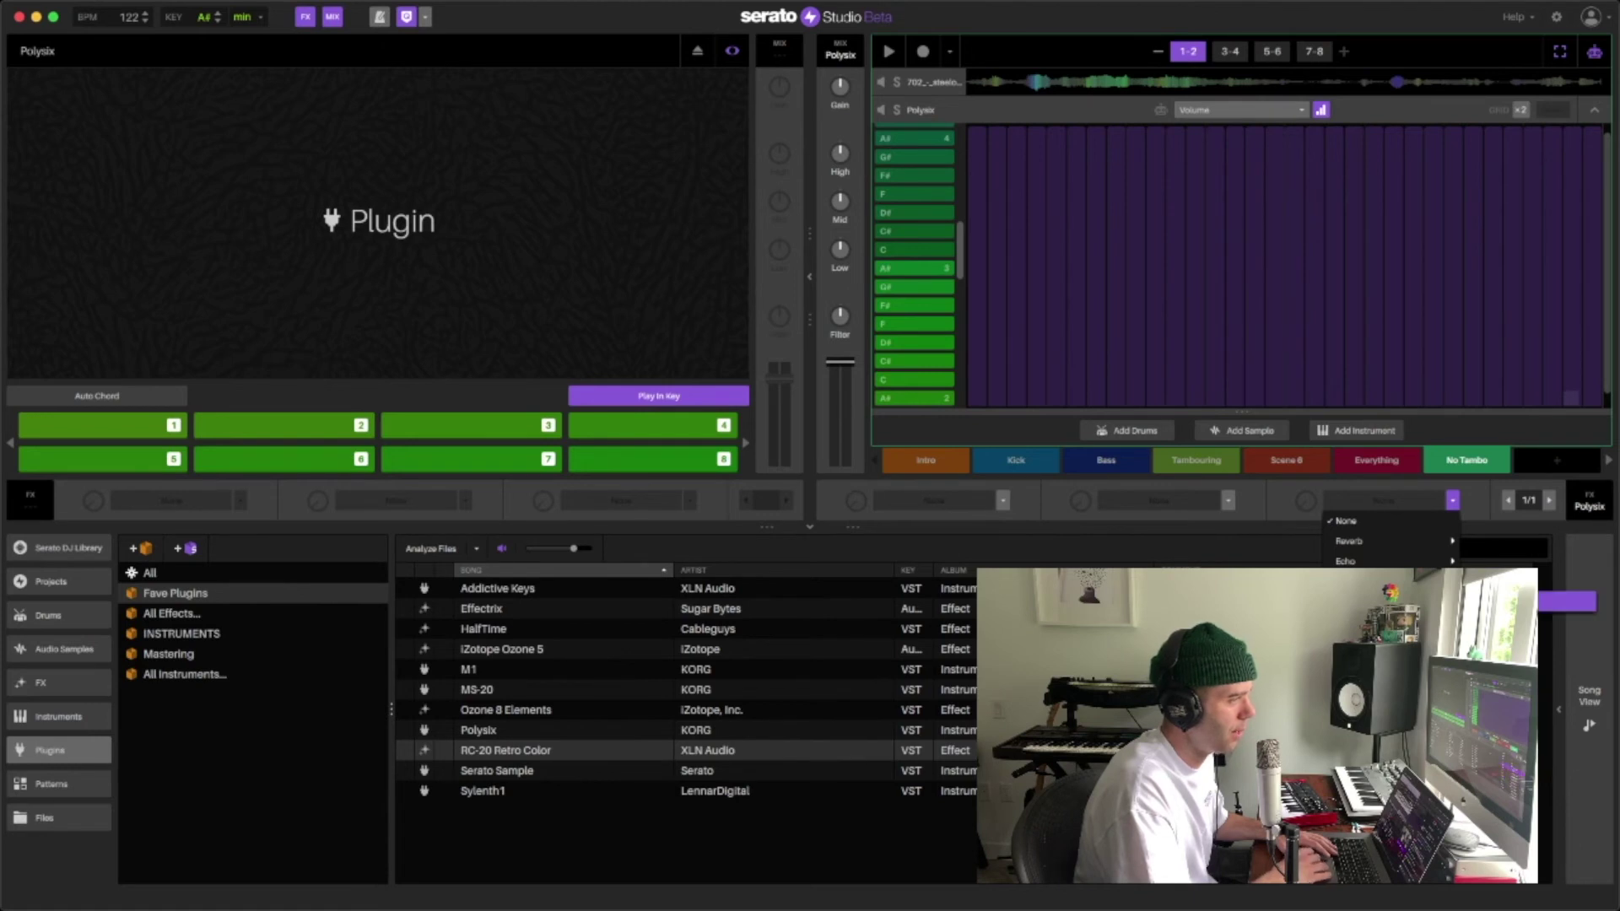
left_click(1567, 601)
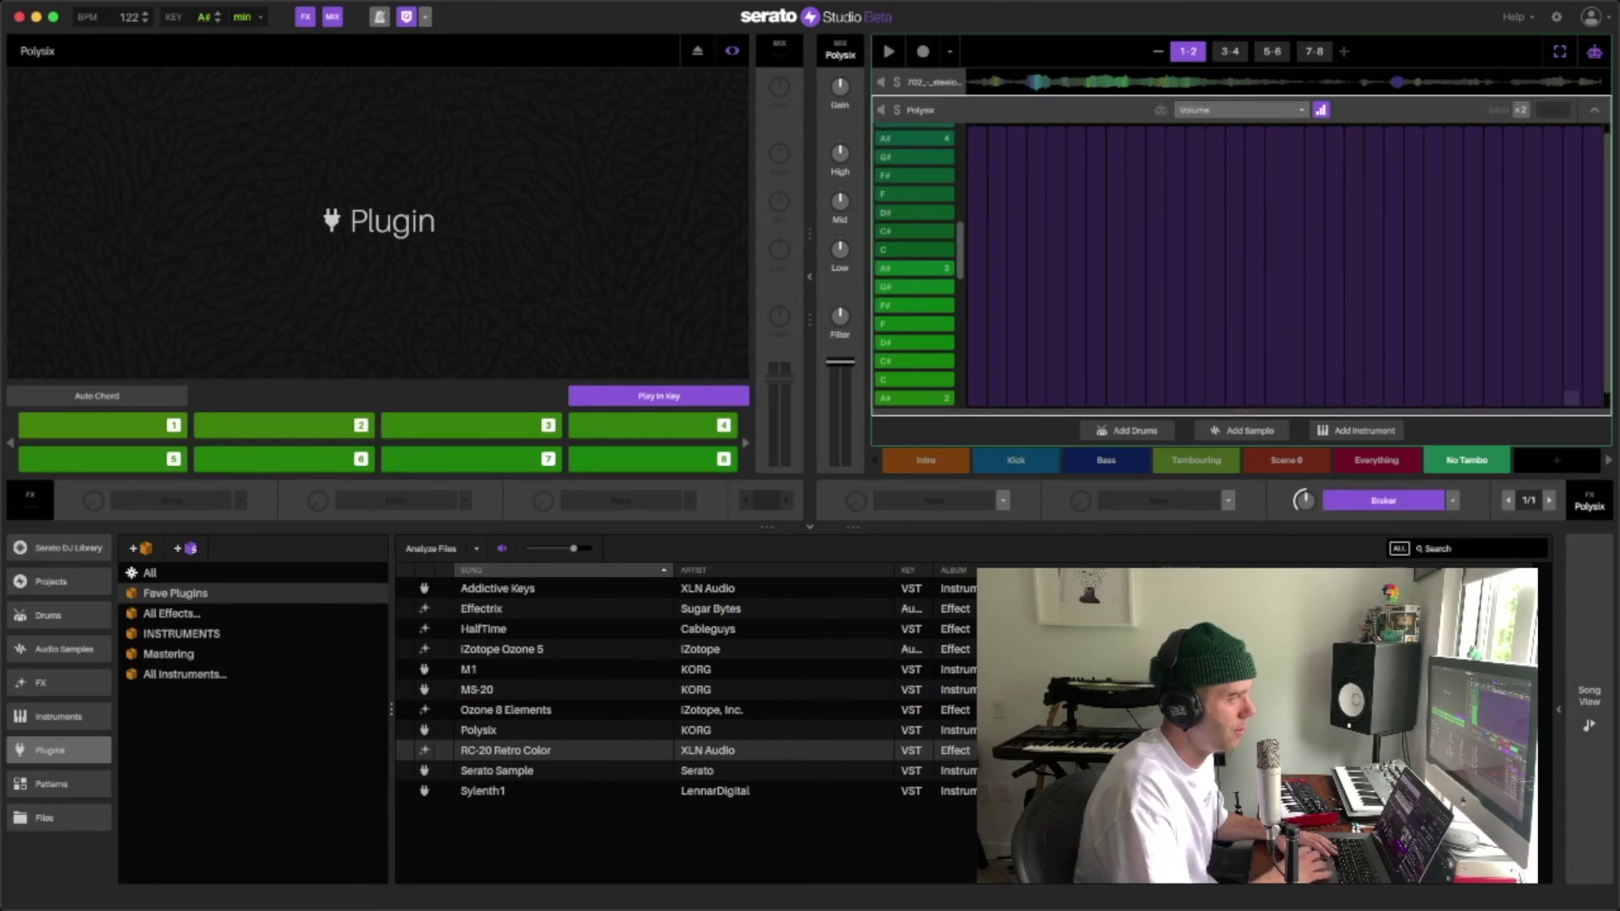
Automate the Polysix's FX 3 On so that Braker is on only for the last four steps of bar 8.
left_click(1365, 501)
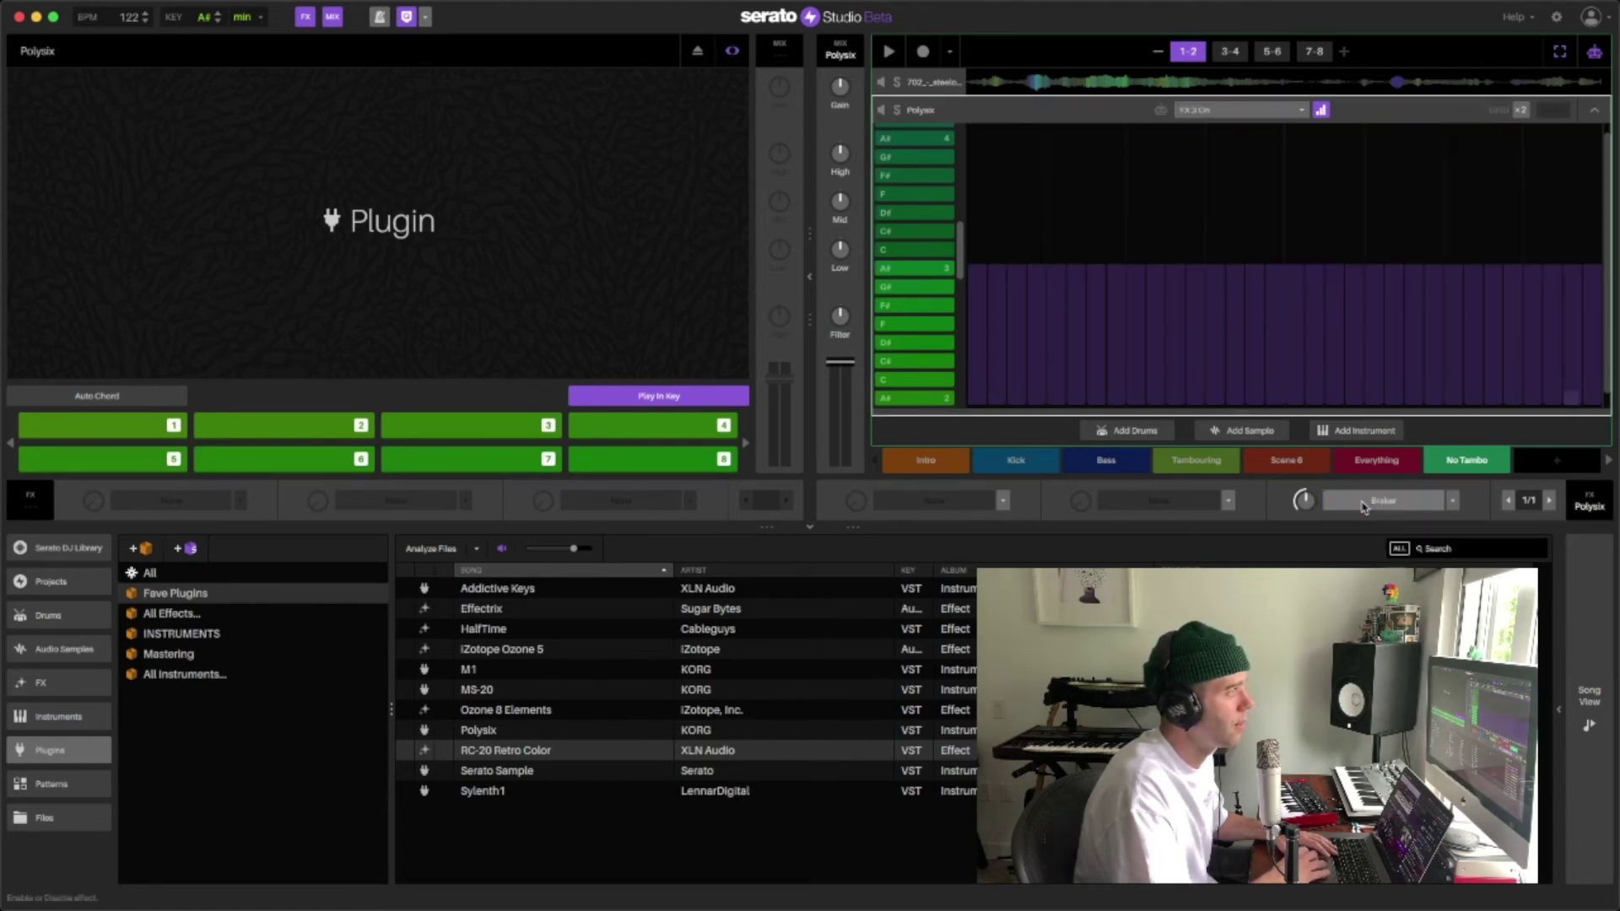
left_click(1322, 54)
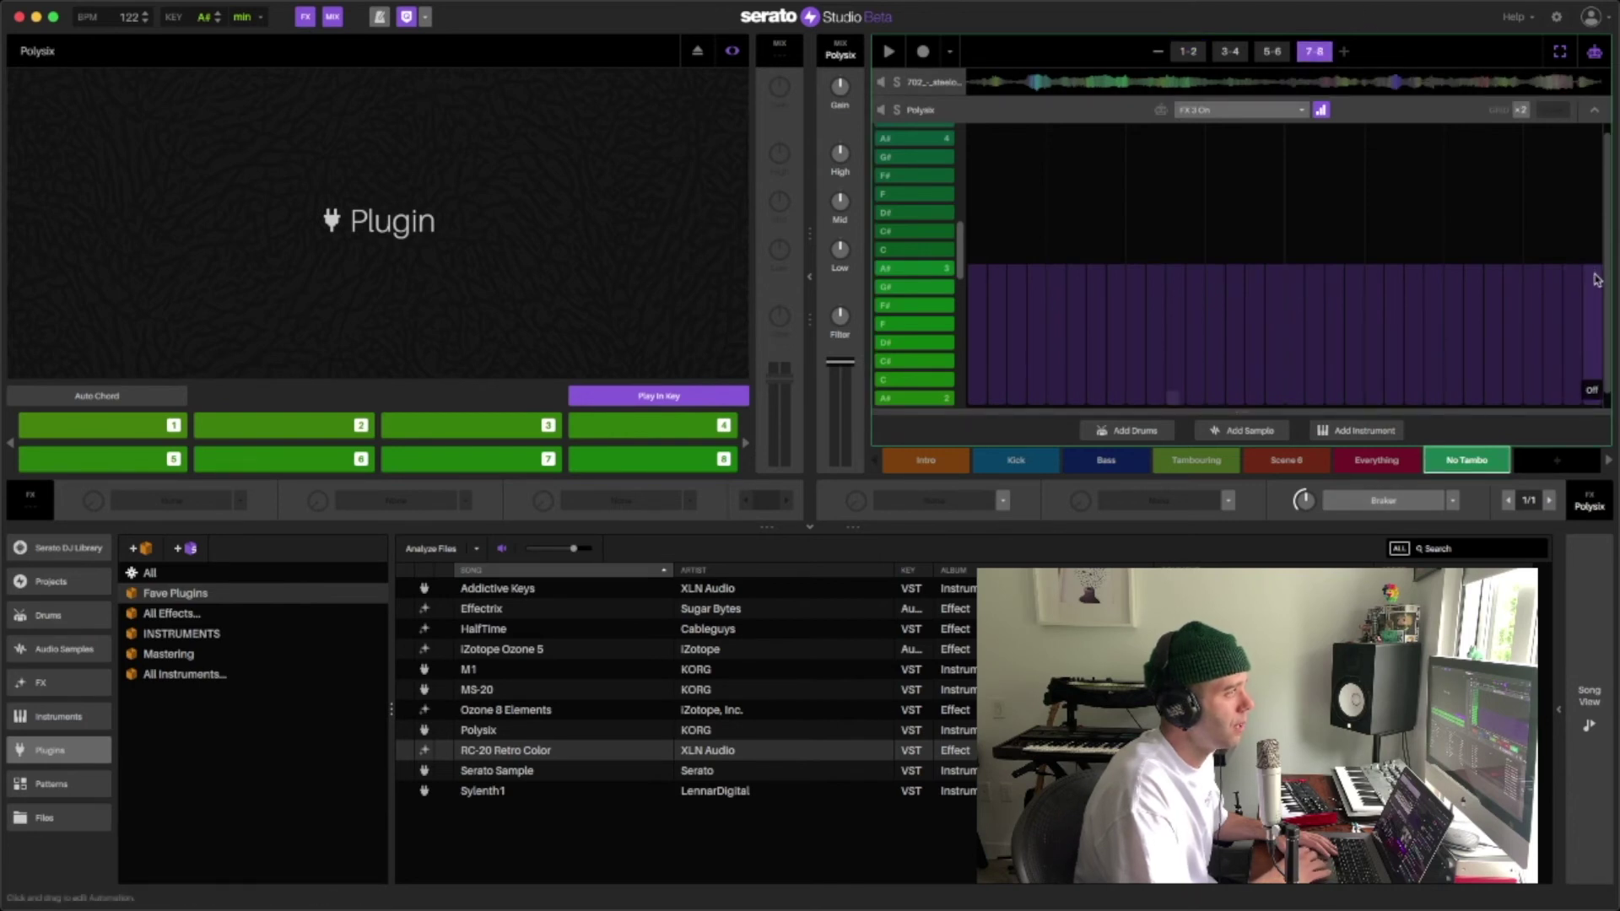
left_click_drag(1599, 169, 1535, 180)
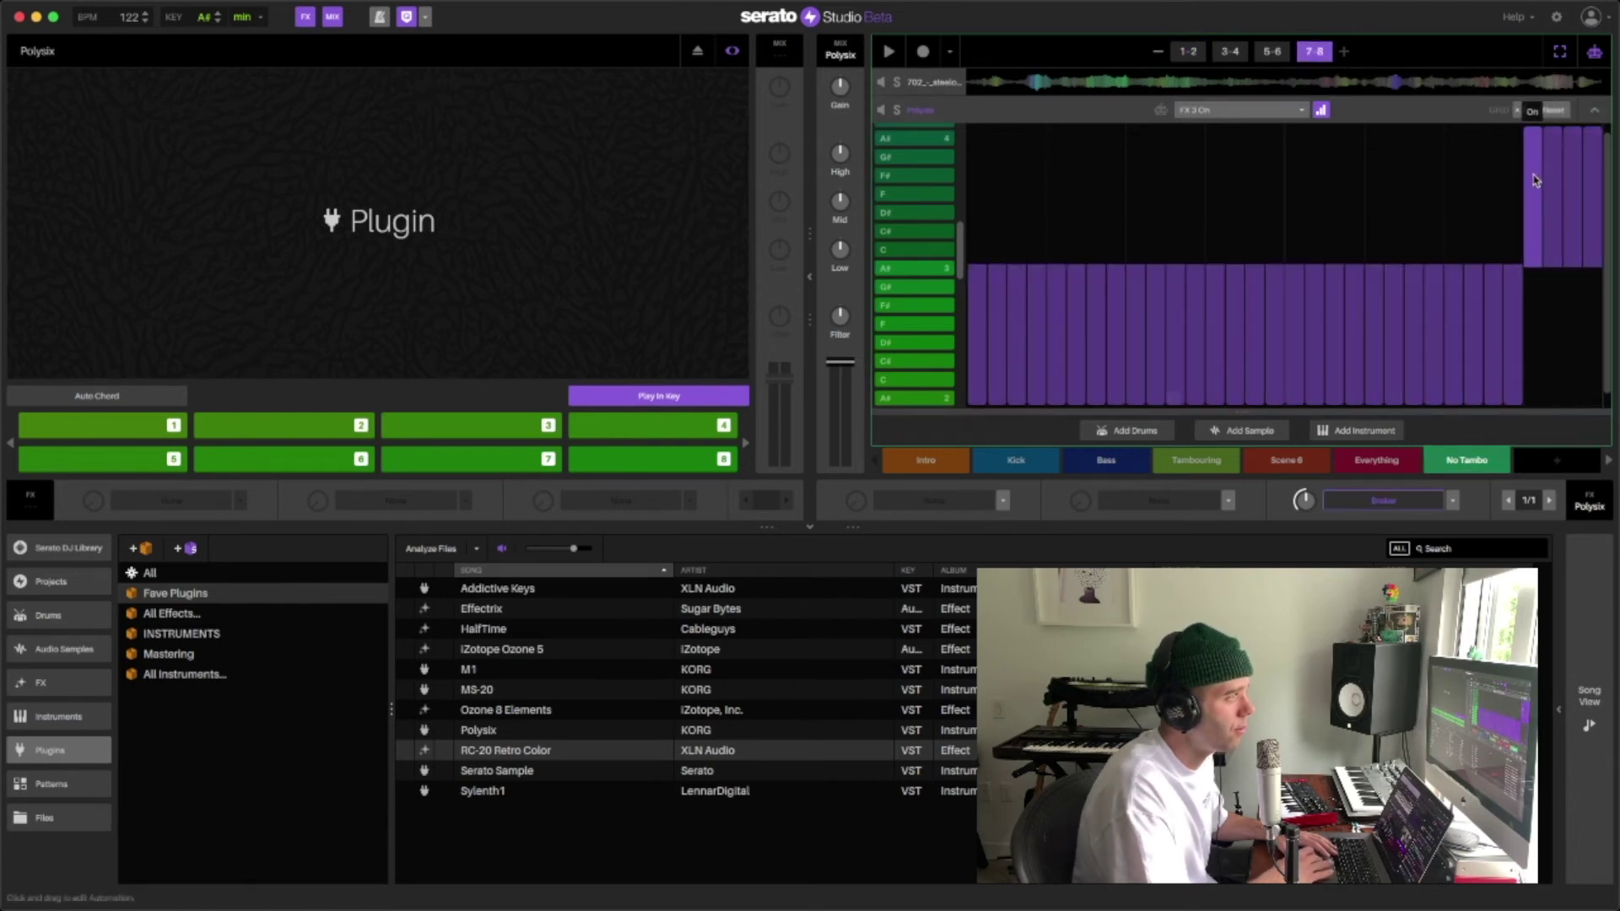
Load Braker in the 702 acapella's third FX slot and automate it on for the last four steps of bar 8.
left_click(1369, 84)
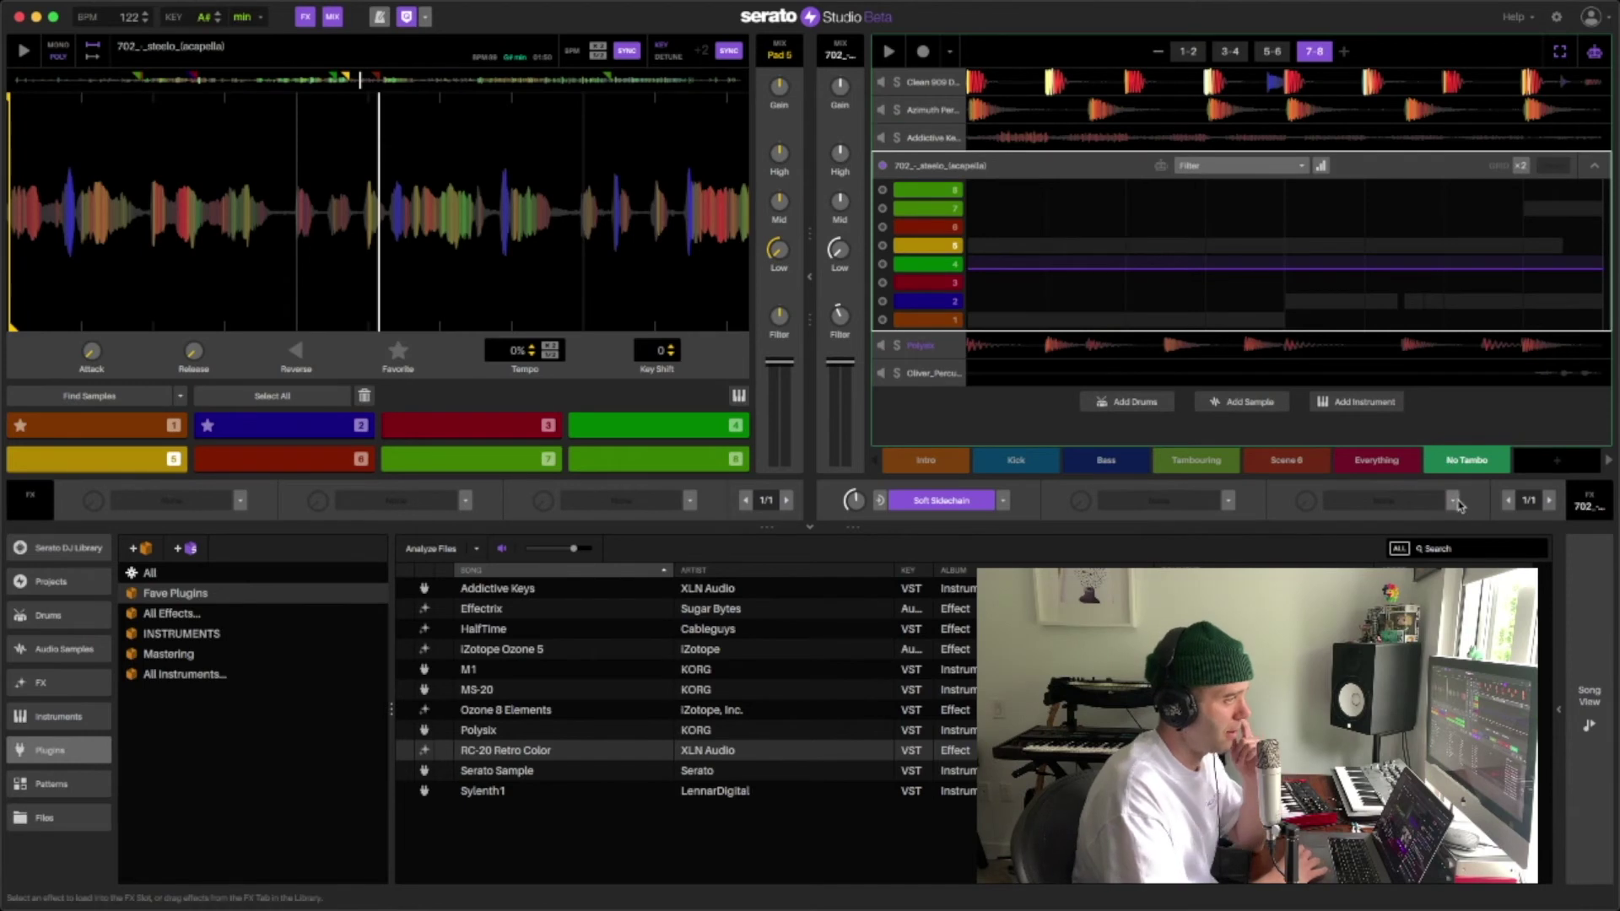
left_click(1452, 501)
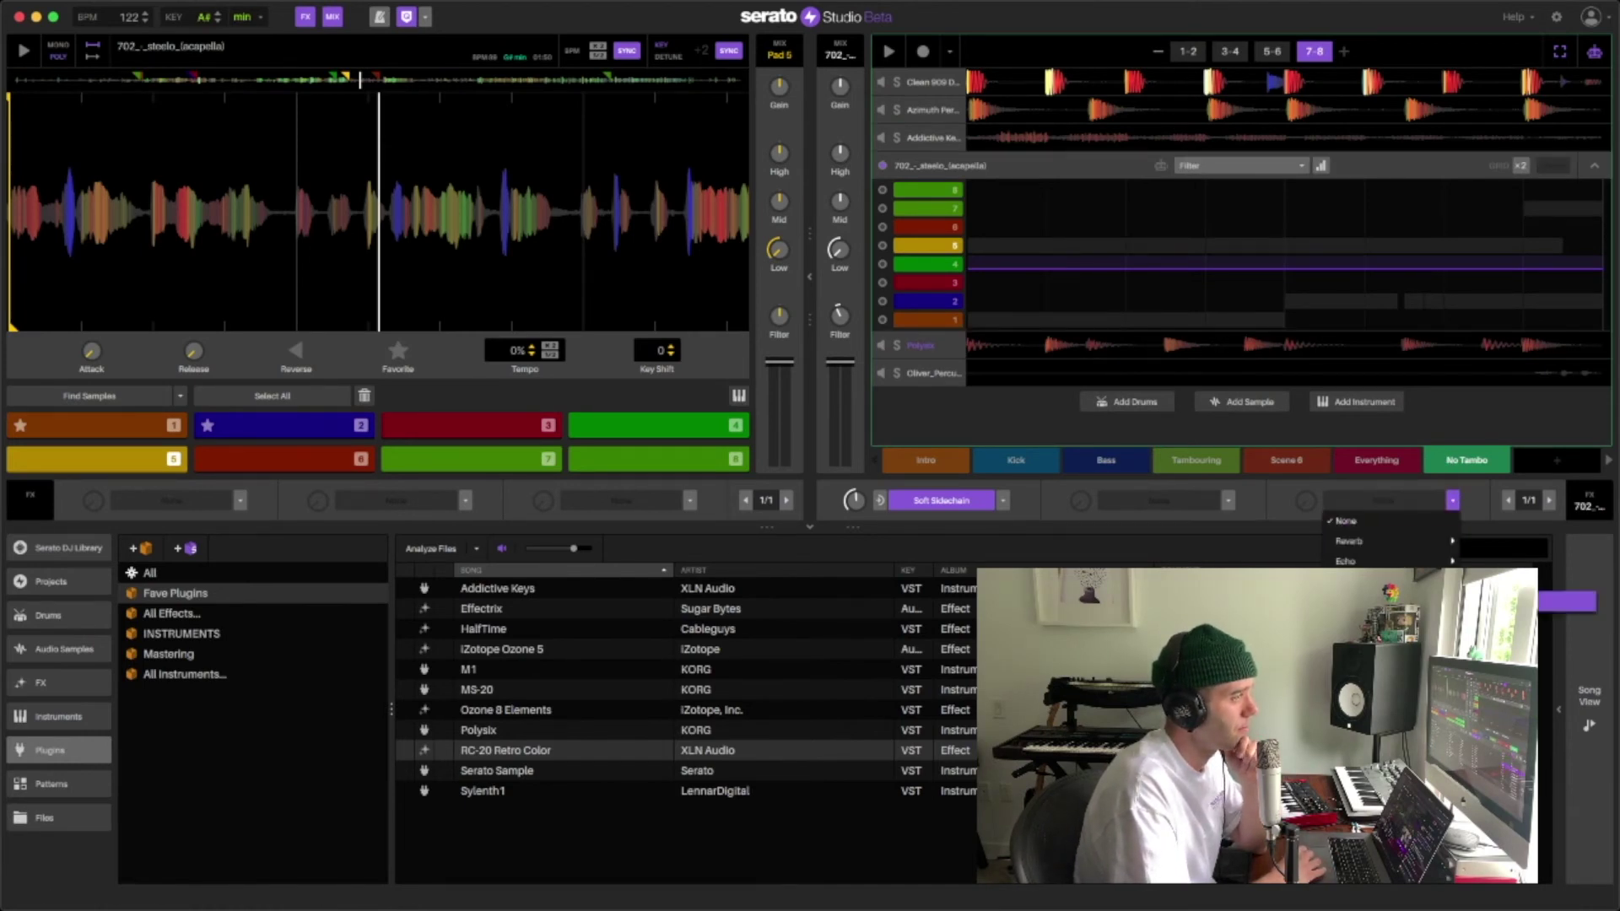
left_click(1568, 601)
left_click(1322, 165)
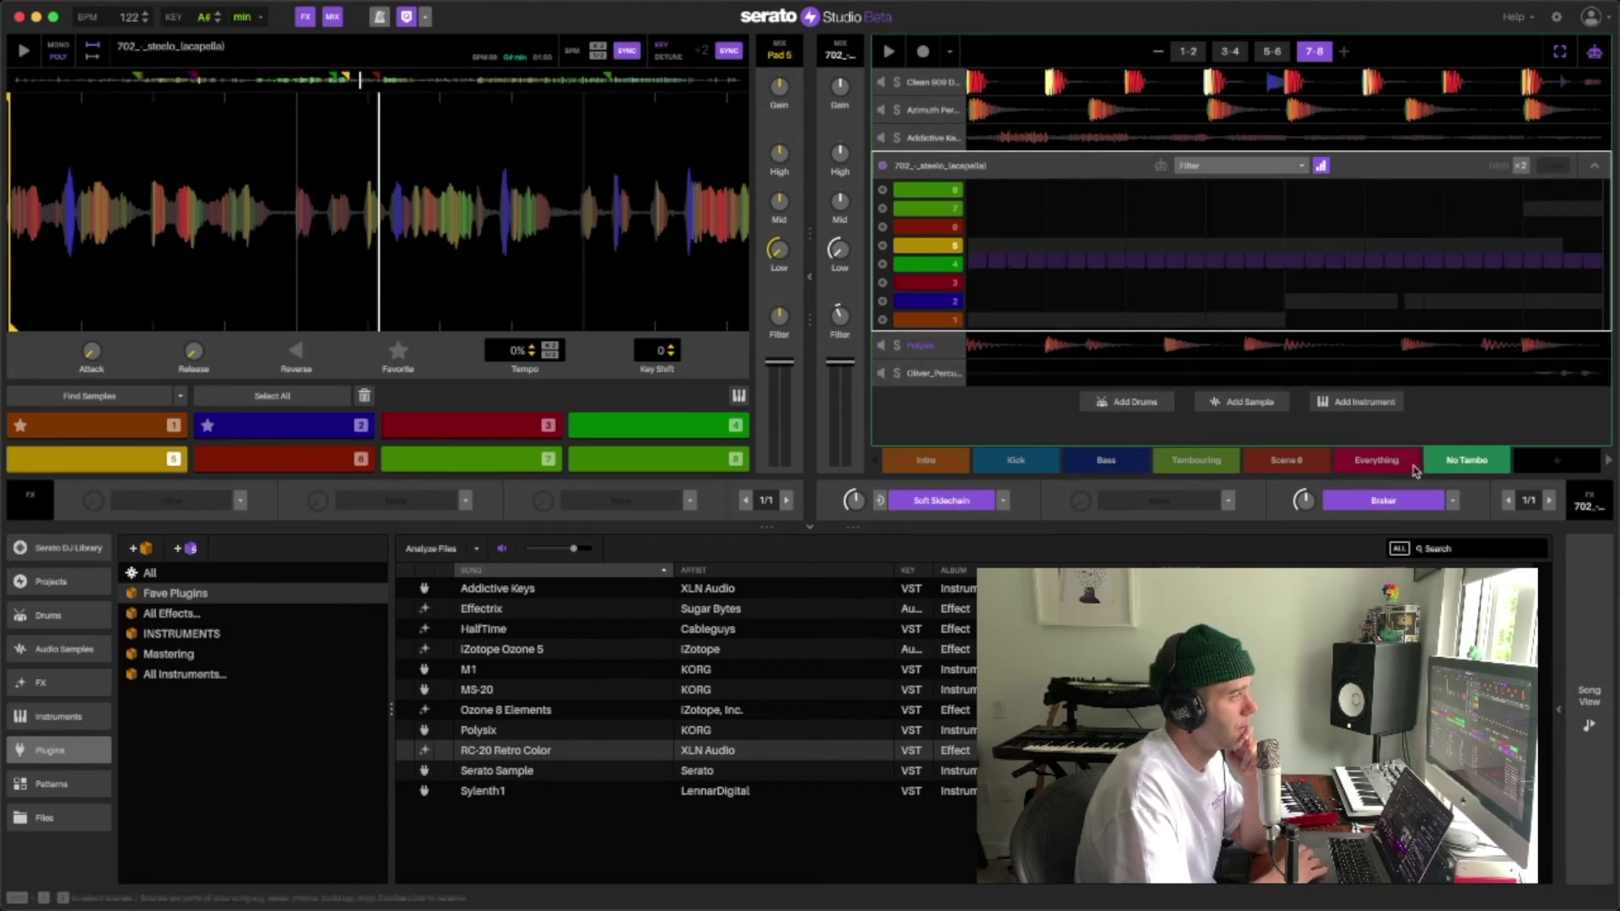
left_click(1406, 503)
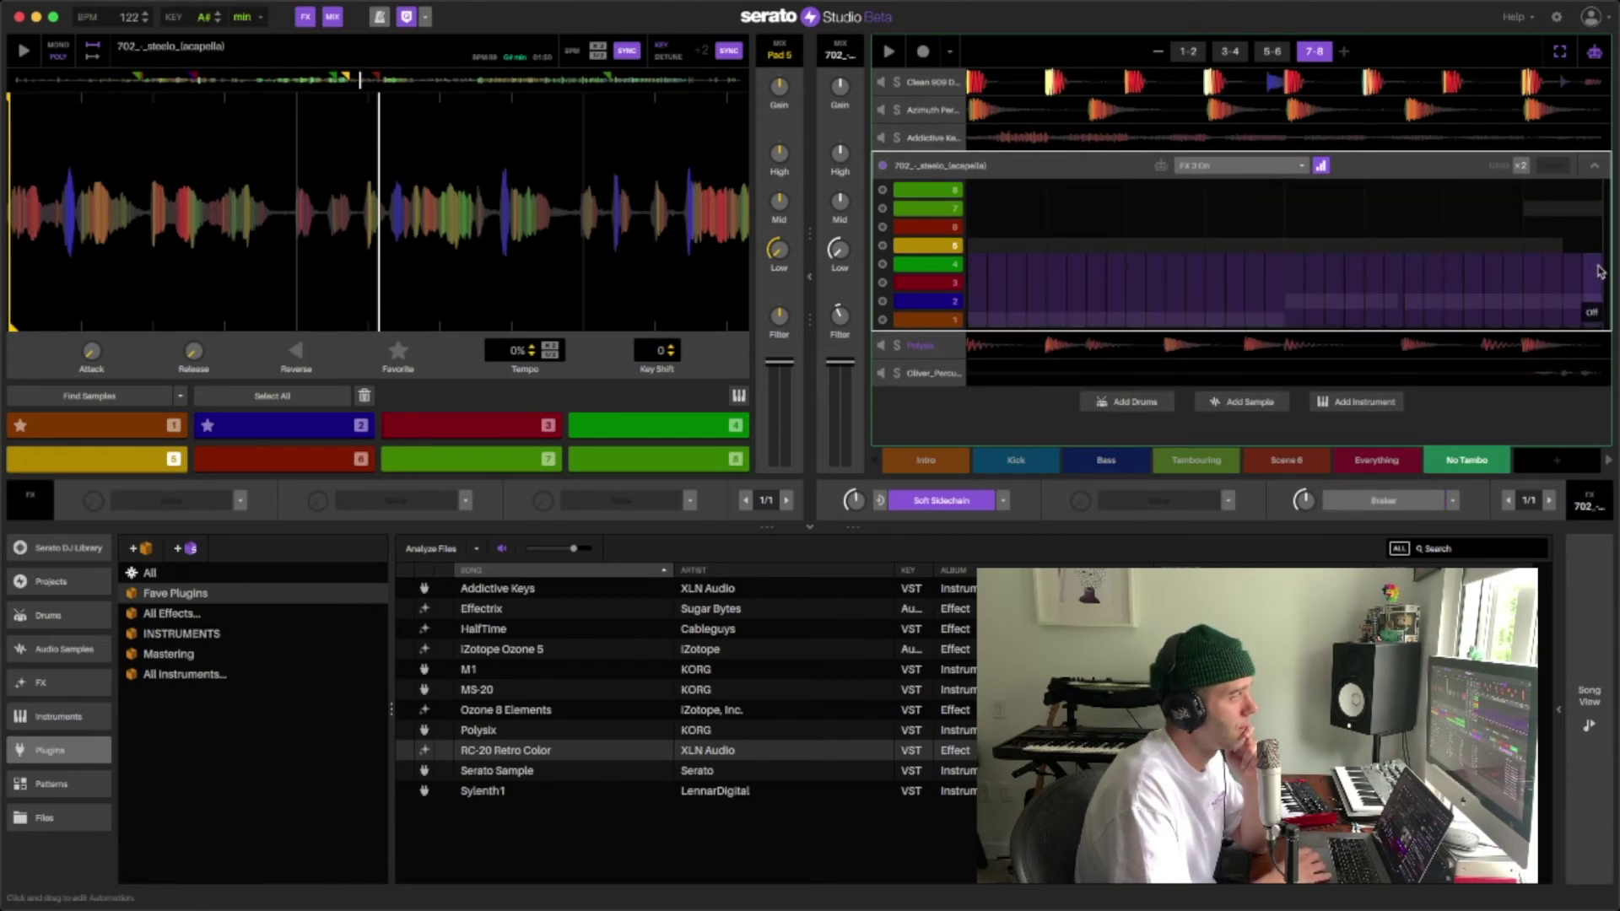
mouse_move(1597, 268)
left_mouse_down()
mouse_move(1582, 215)
mouse_move(1538, 214)
left_mouse_up()
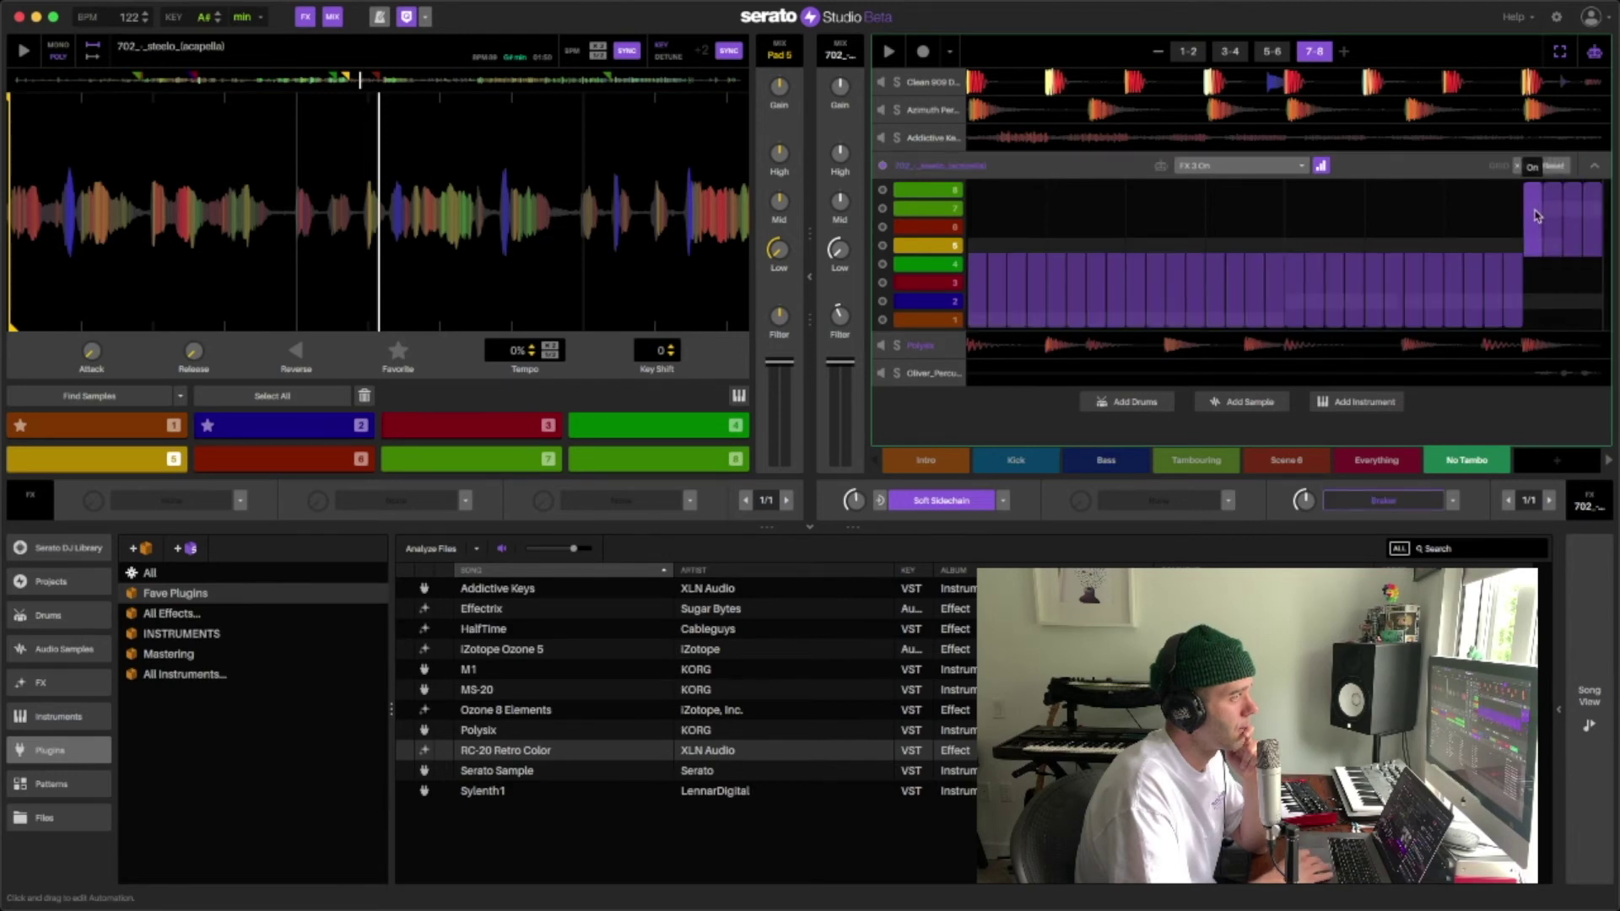
Play the No Tambo scene and check the Braker automation of the Polysix and acapella decks in bars 7-8.
key("space")
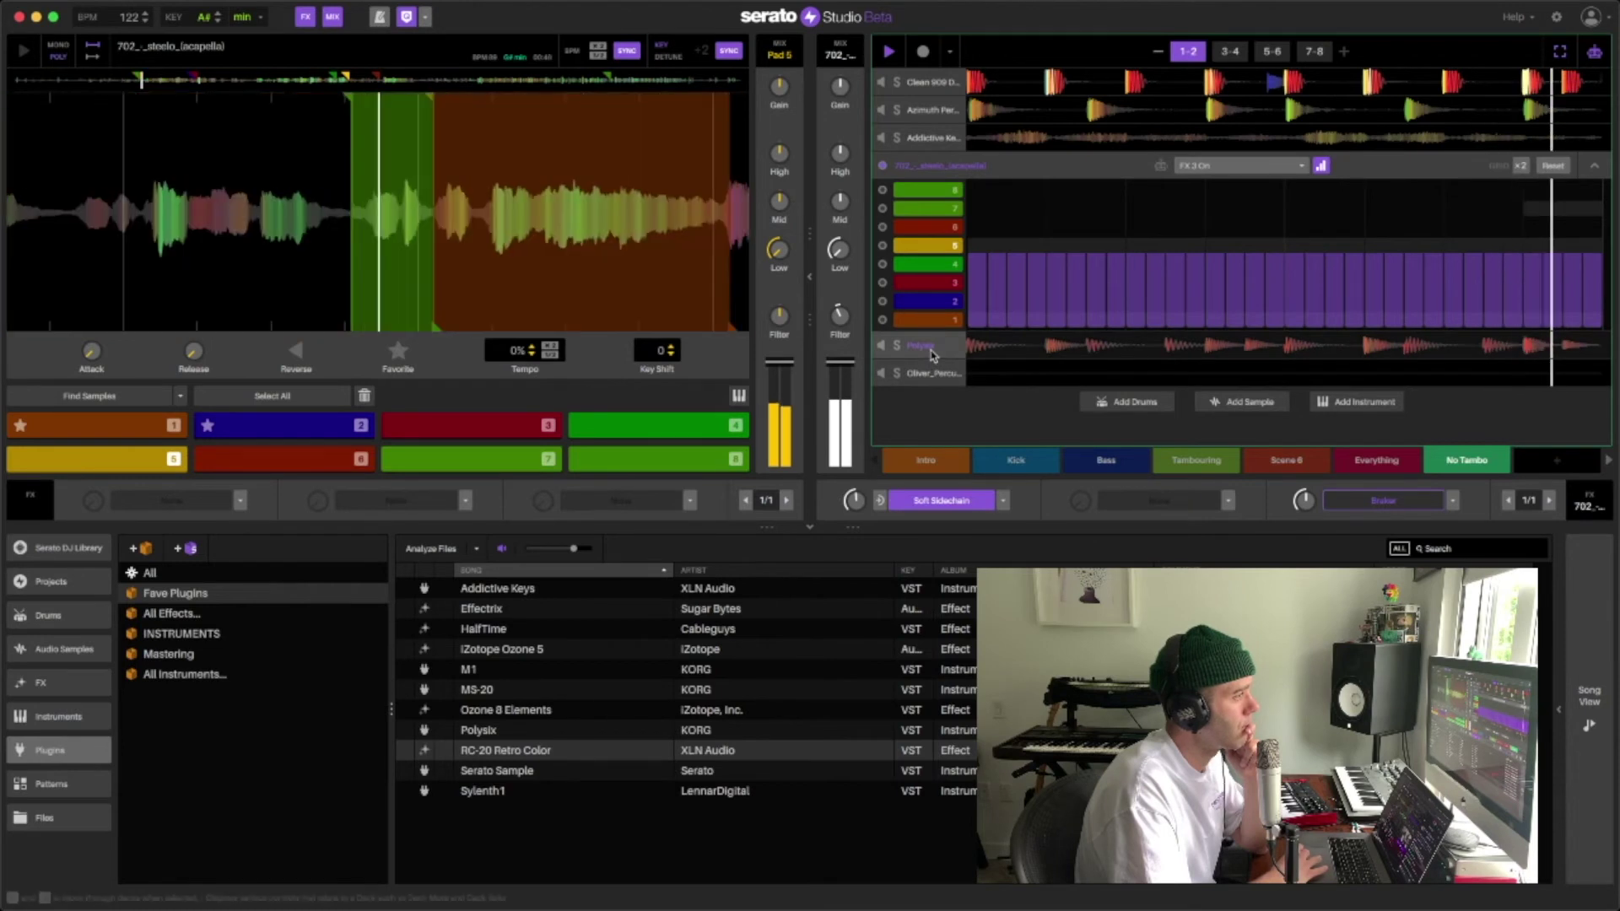
left_click(933, 355)
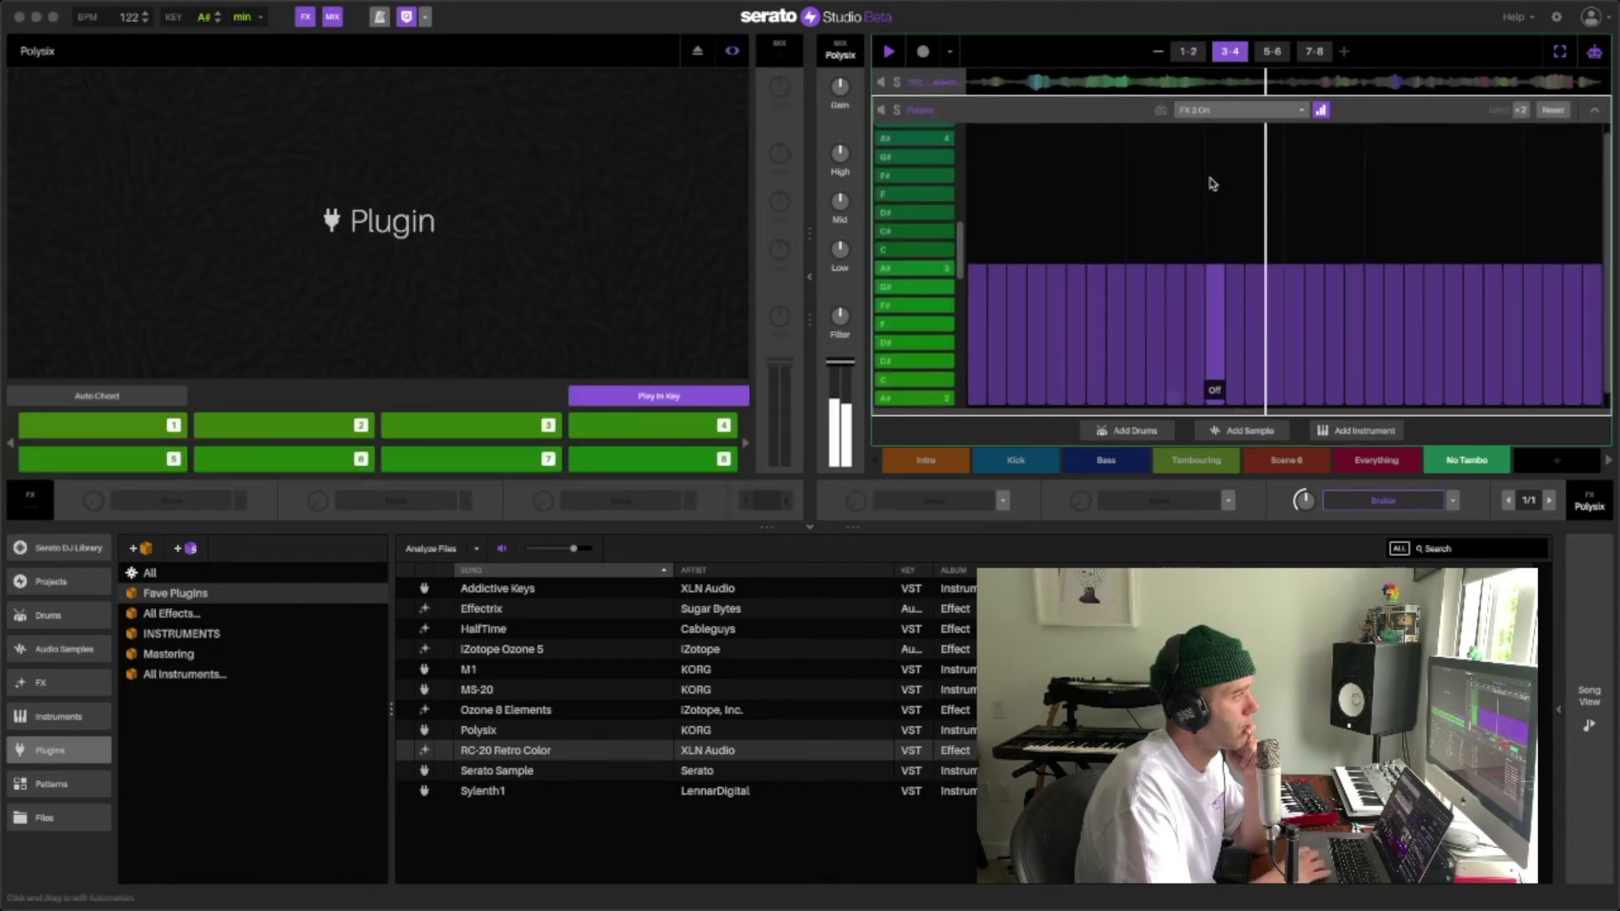
left_click(1313, 52)
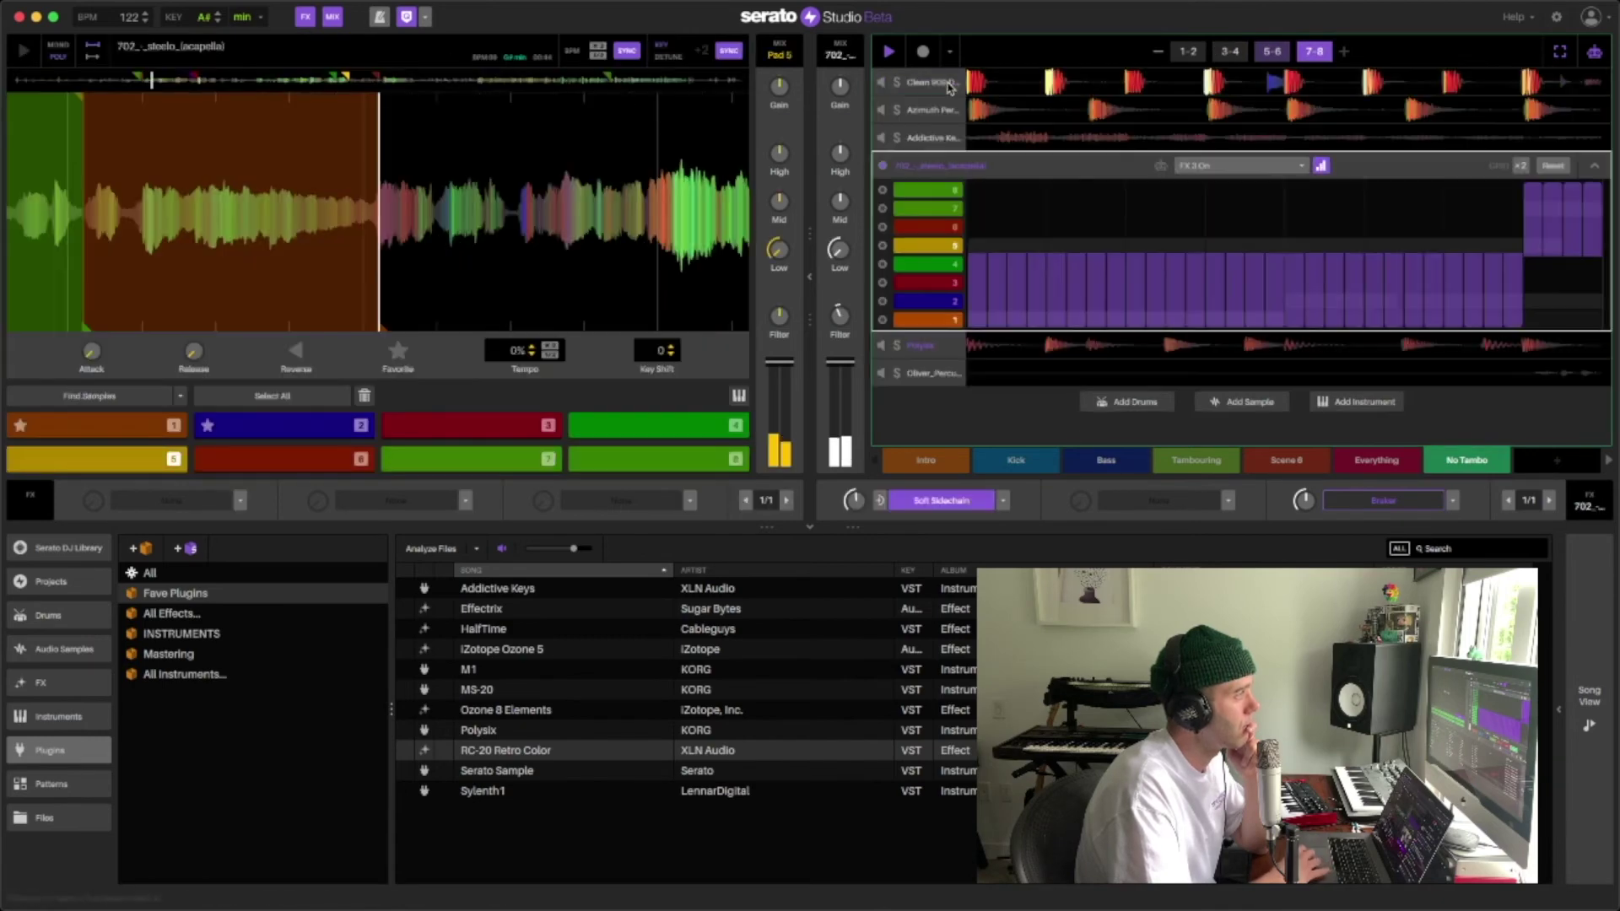
Load Braker in the Addictive Keys' third FX slot and automate it on for the last four steps of bar 8.
left_click(928, 82)
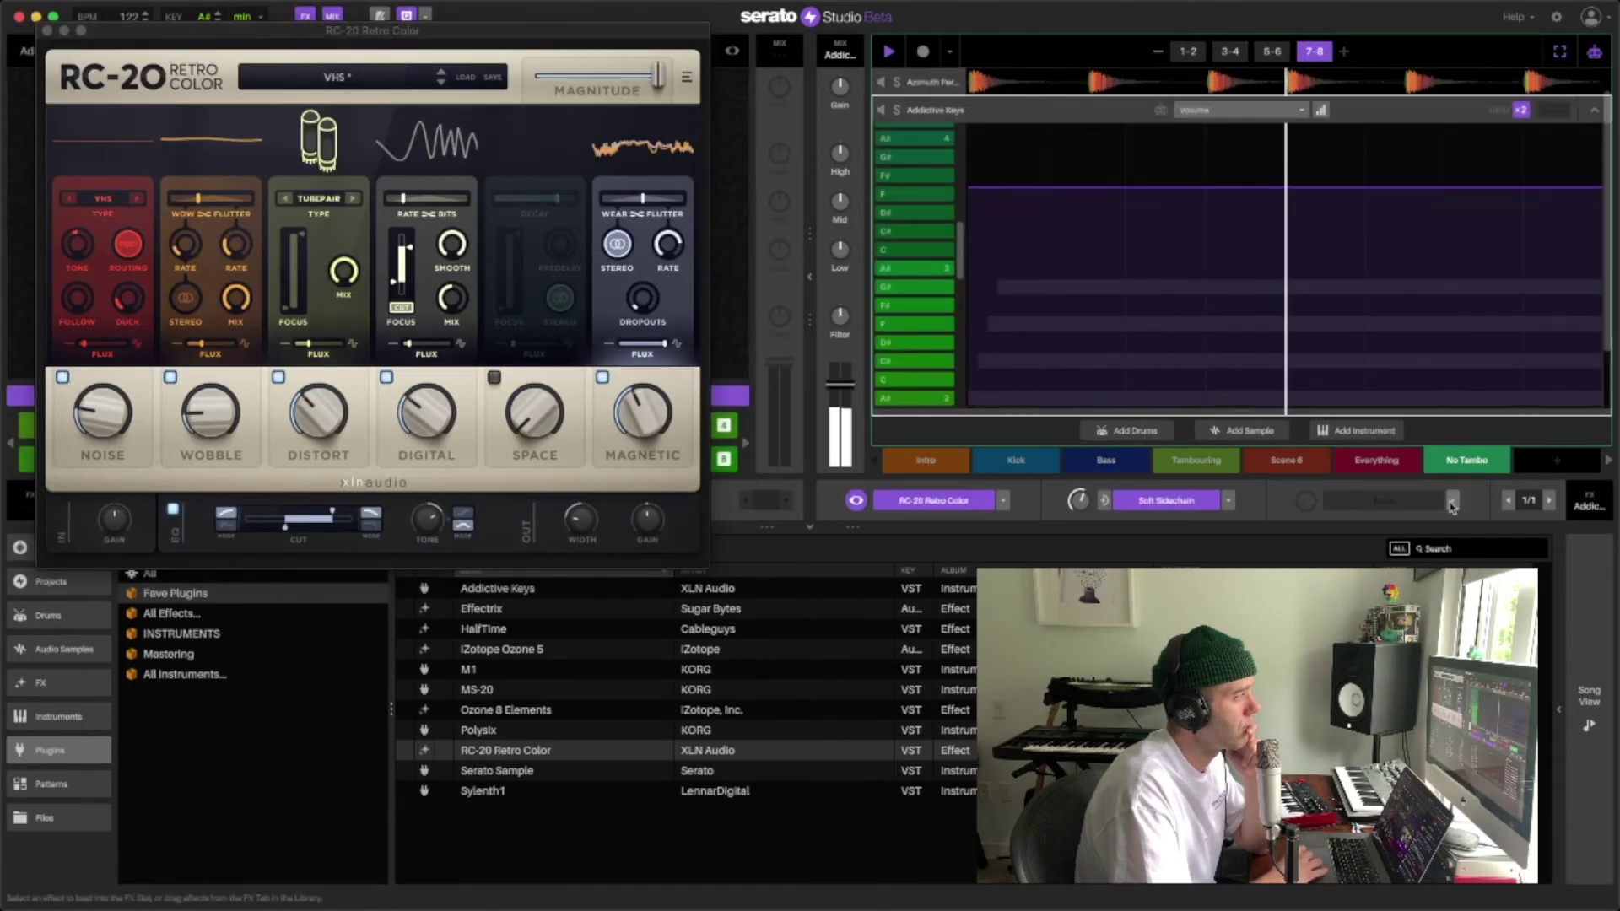
left_click(1451, 503)
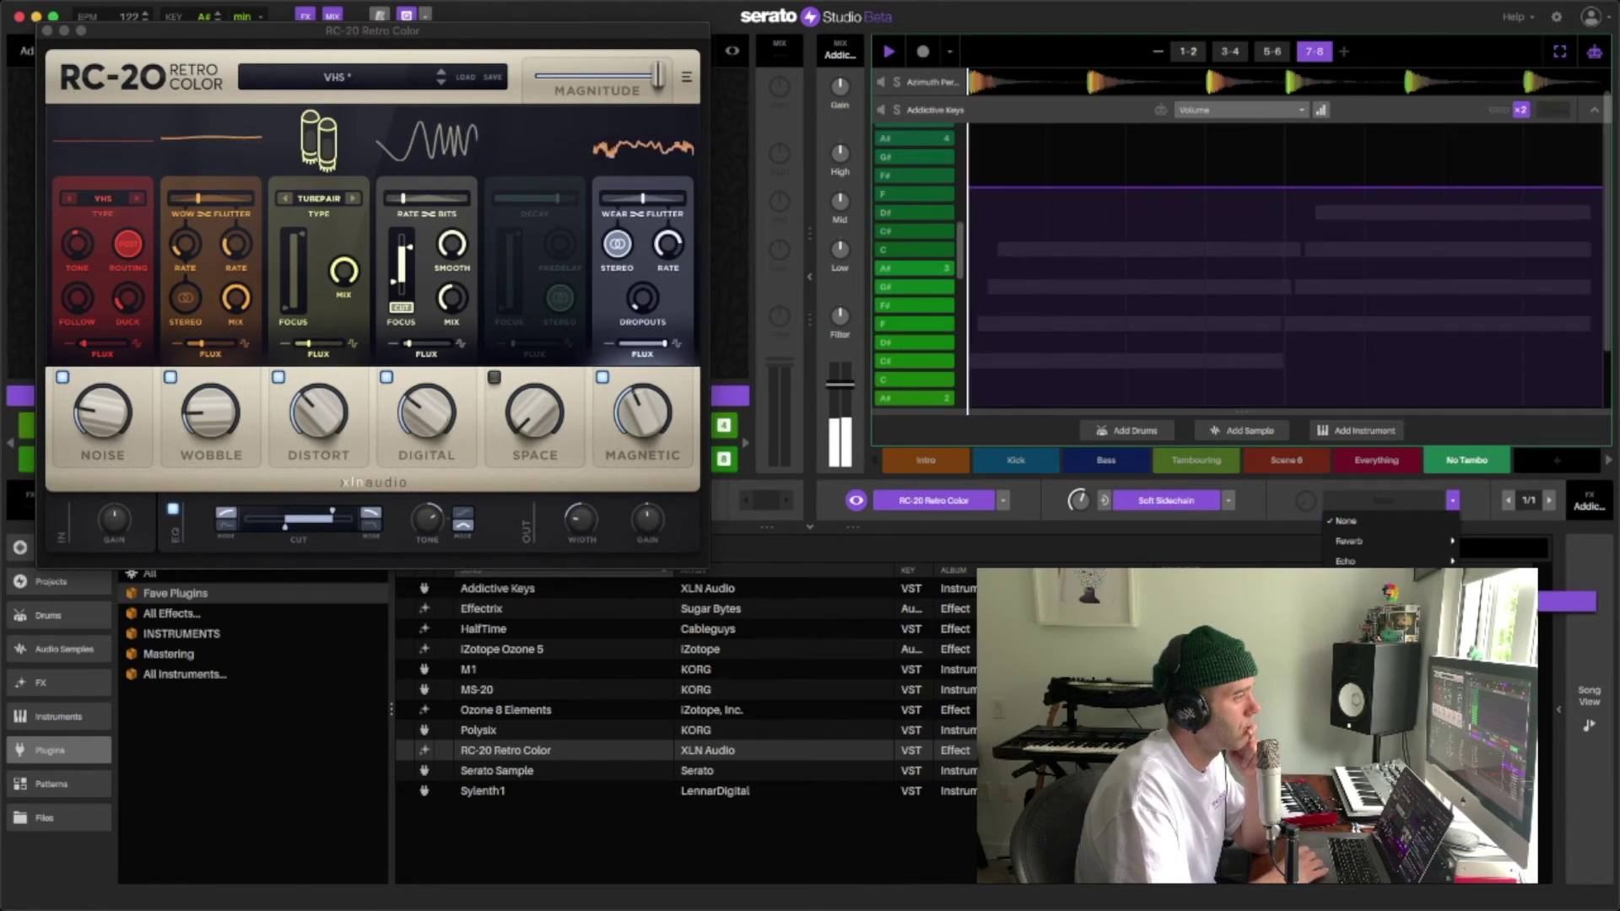
left_click(1359, 602)
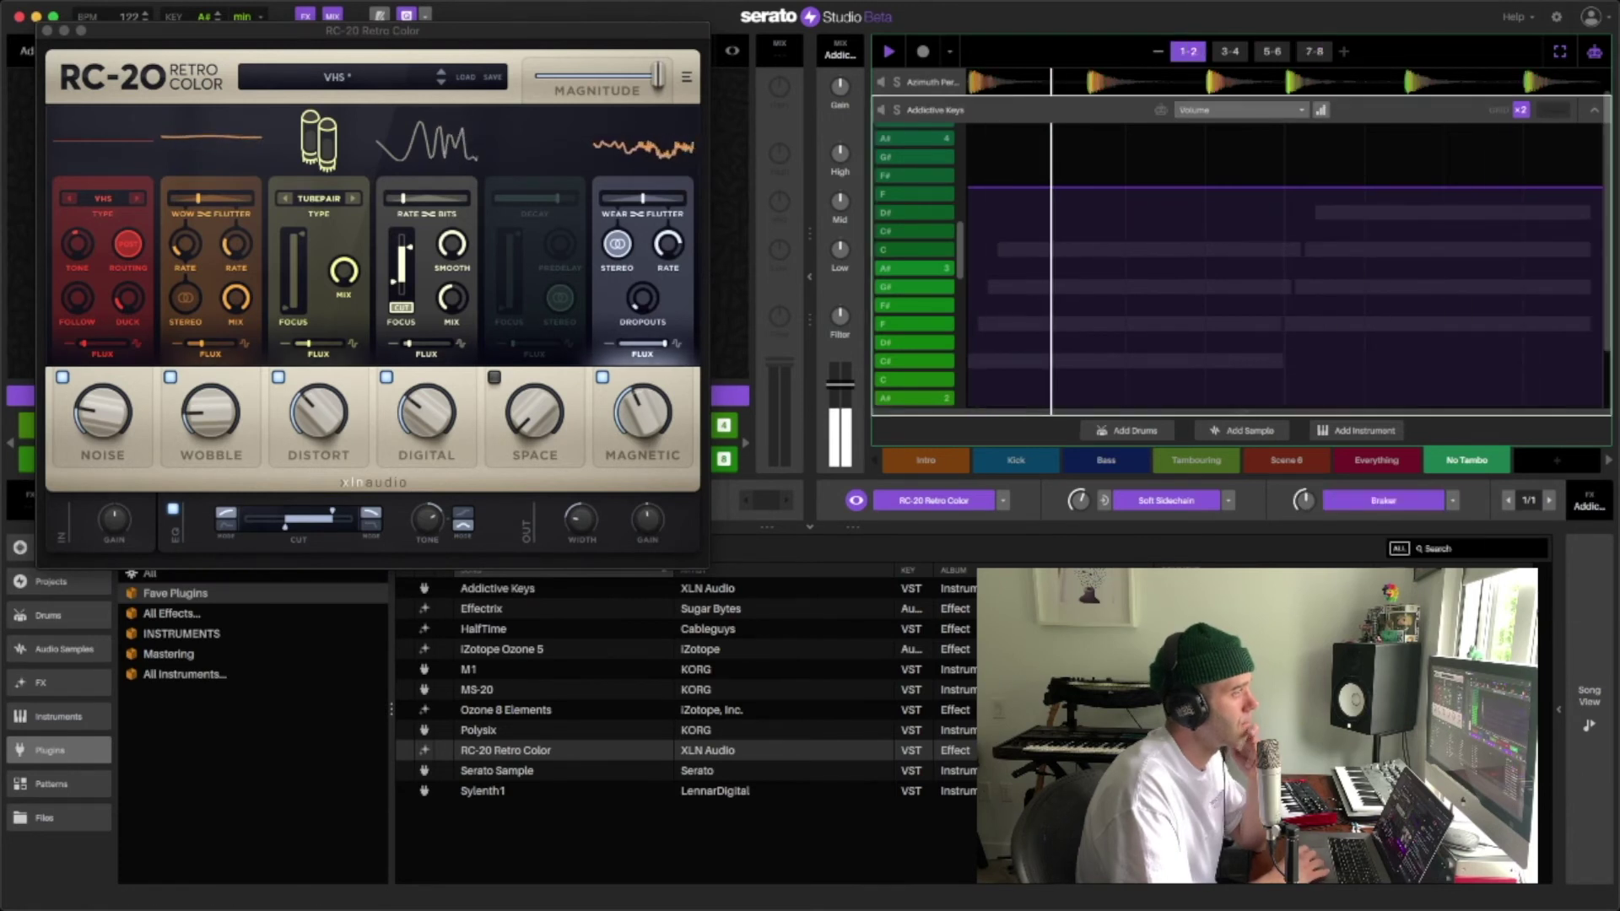
left_click(1321, 112)
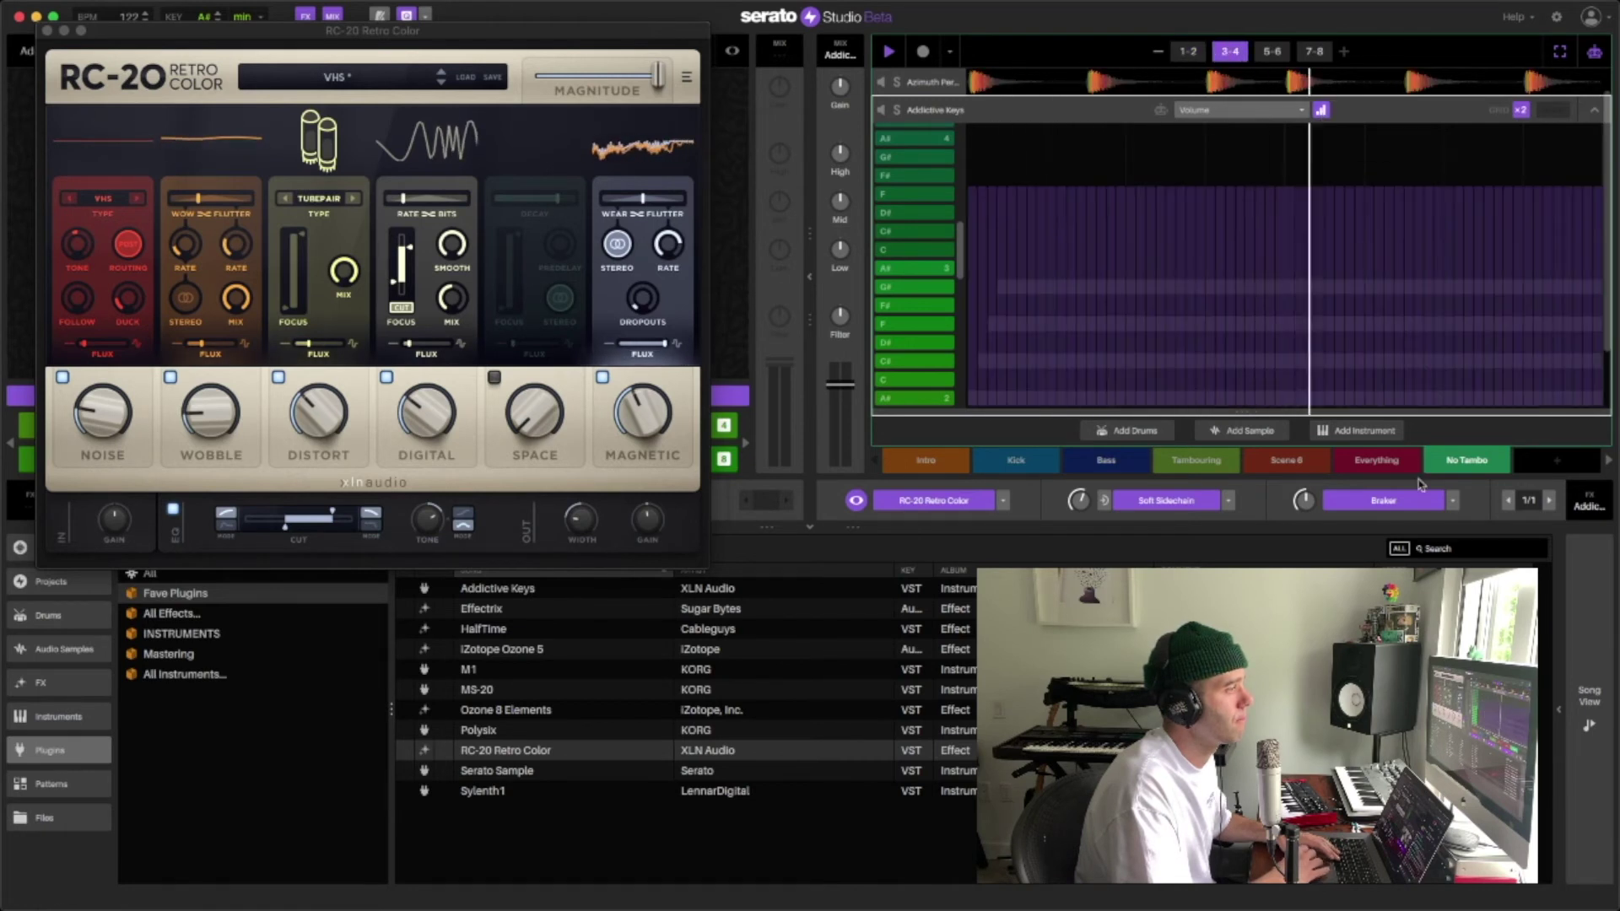
left_click(1401, 500)
left_click(1315, 51)
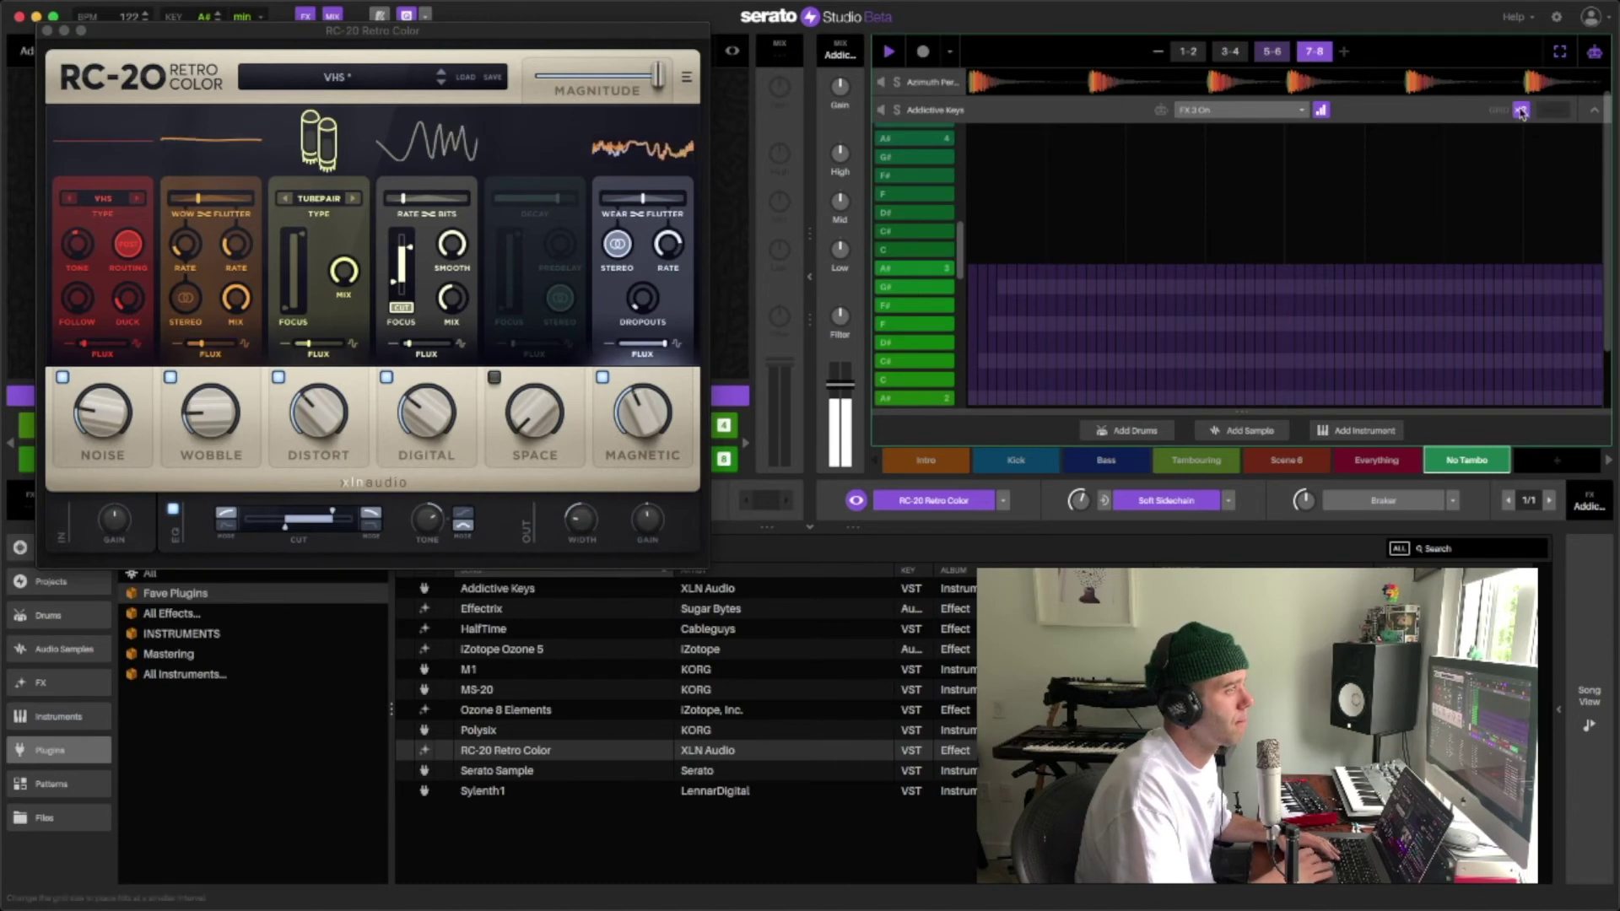
left_click(1542, 177)
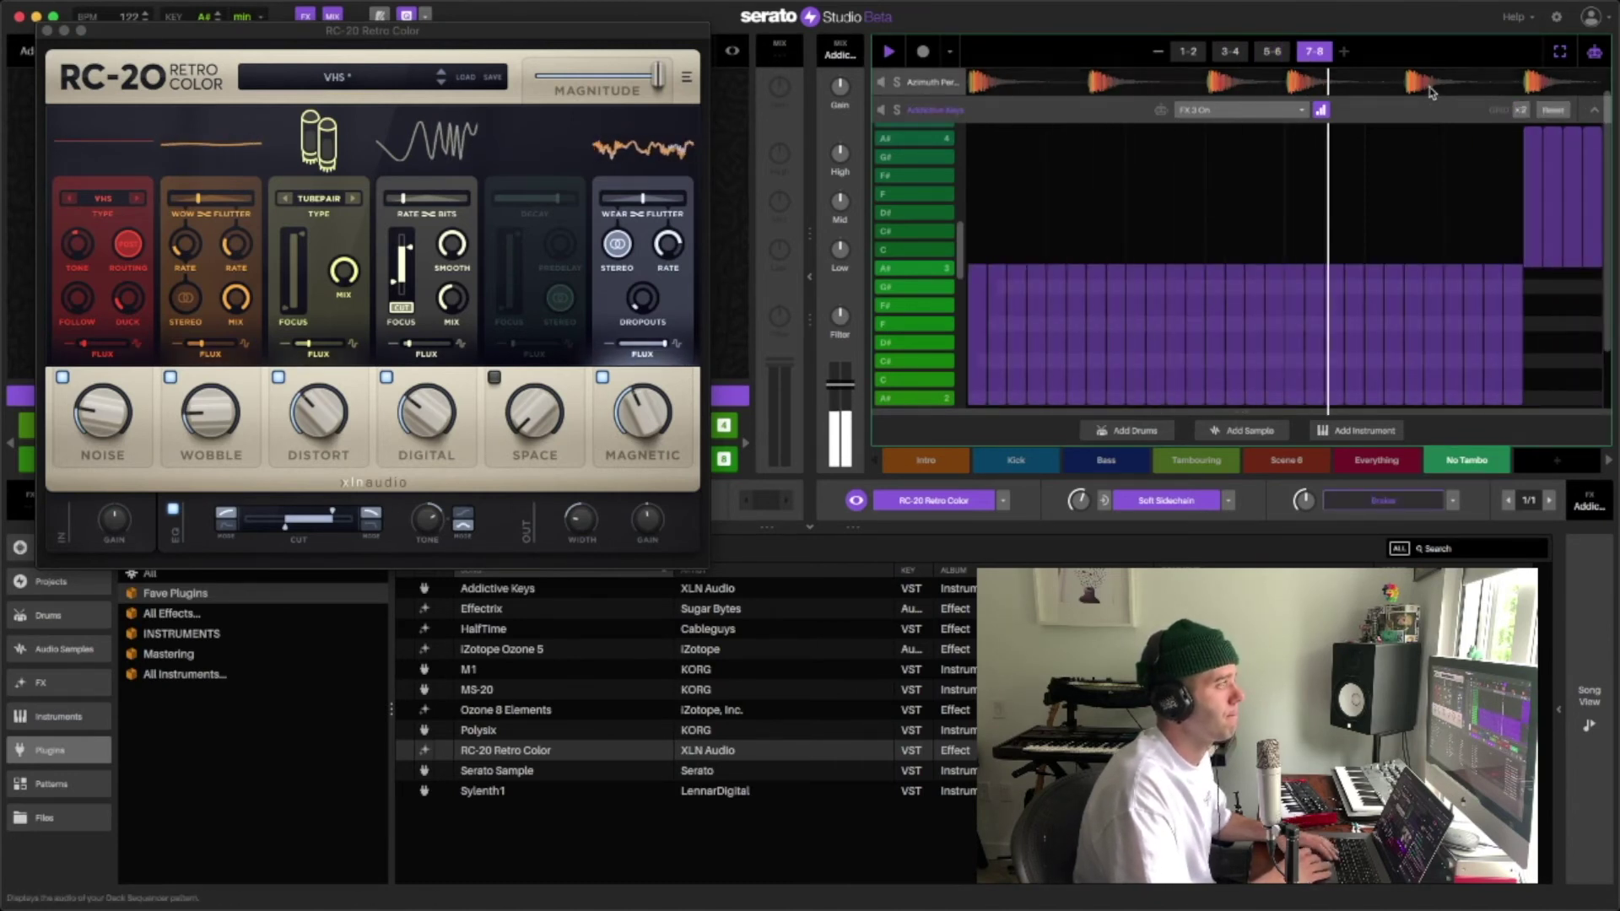
Return to the Clean 909 Drum Kit, hide the automation and play the No Tambo scene from bar 1.
left_click(1485, 84)
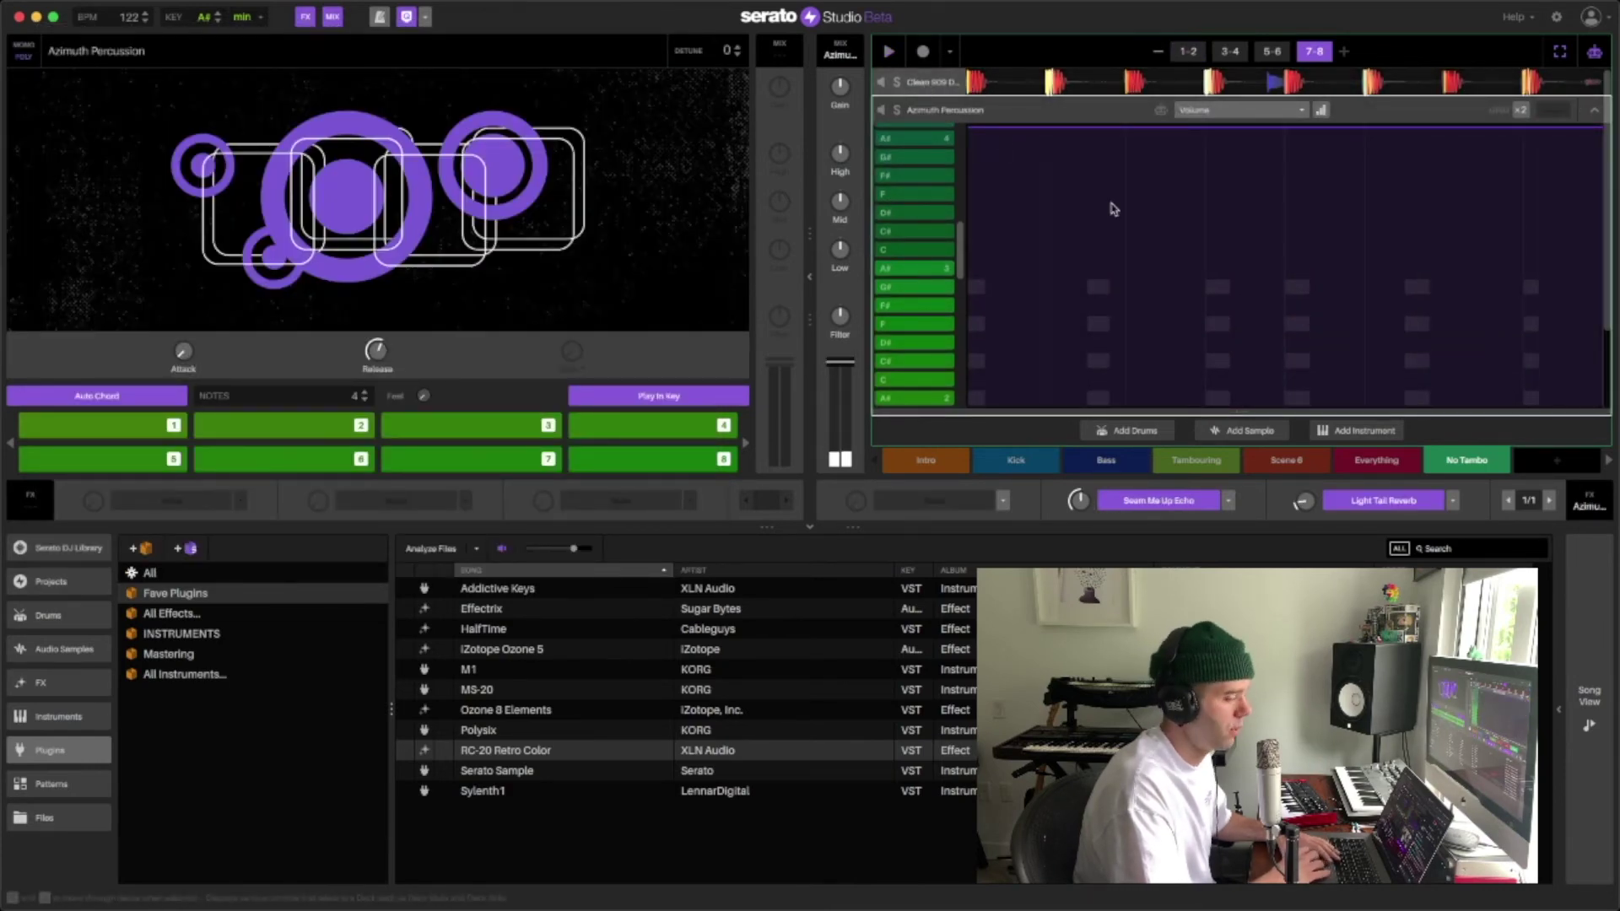
key("Up")
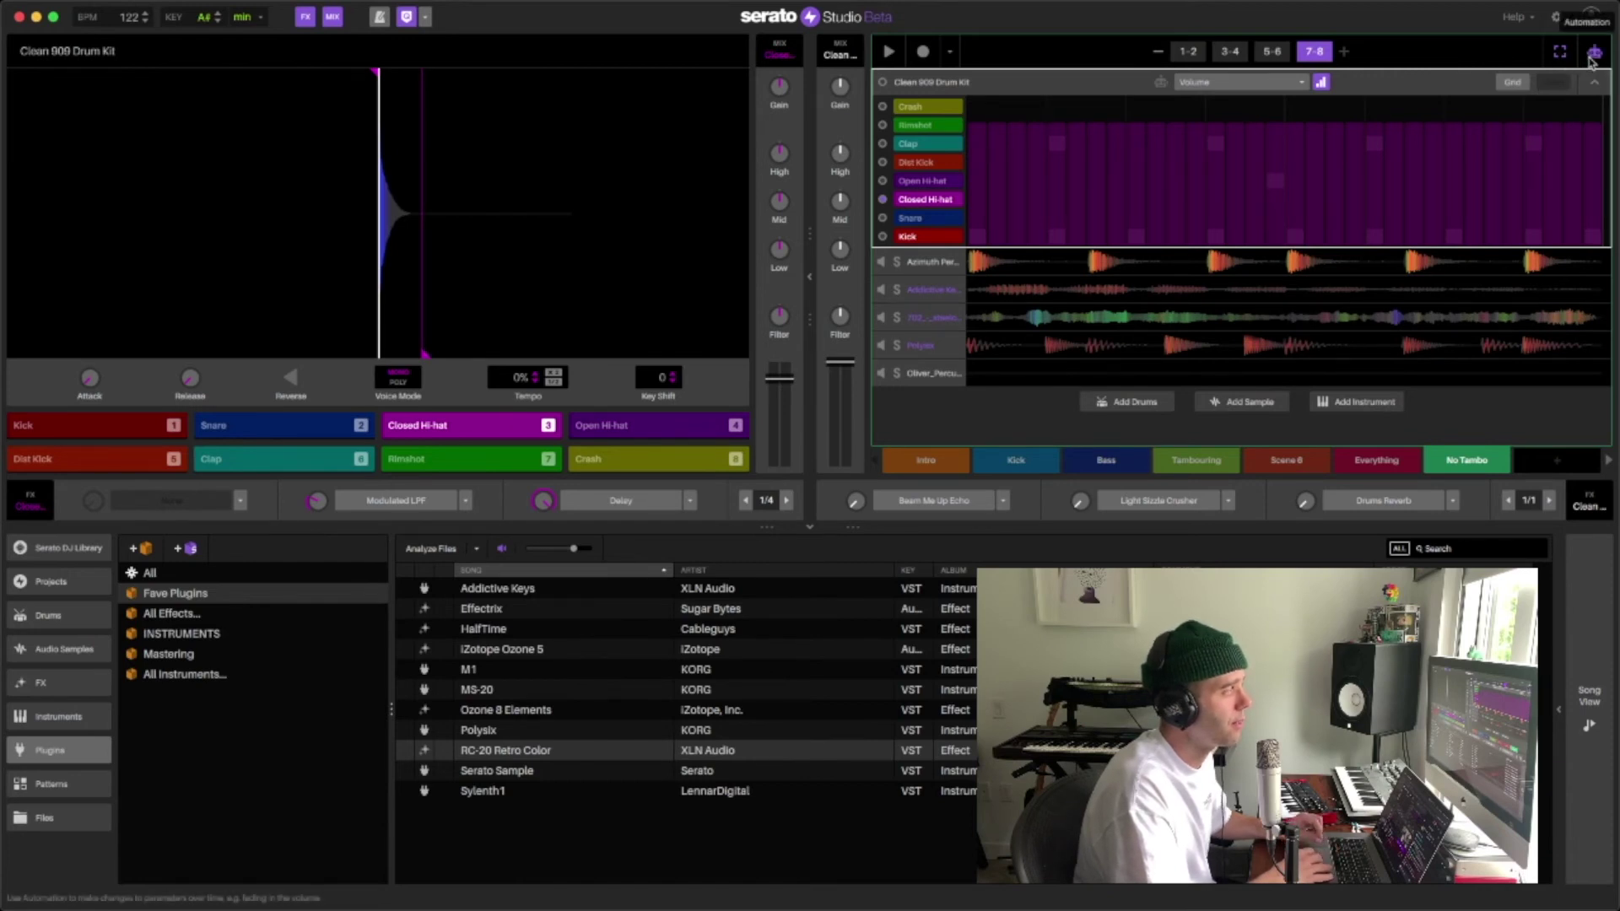
left_click(896, 82)
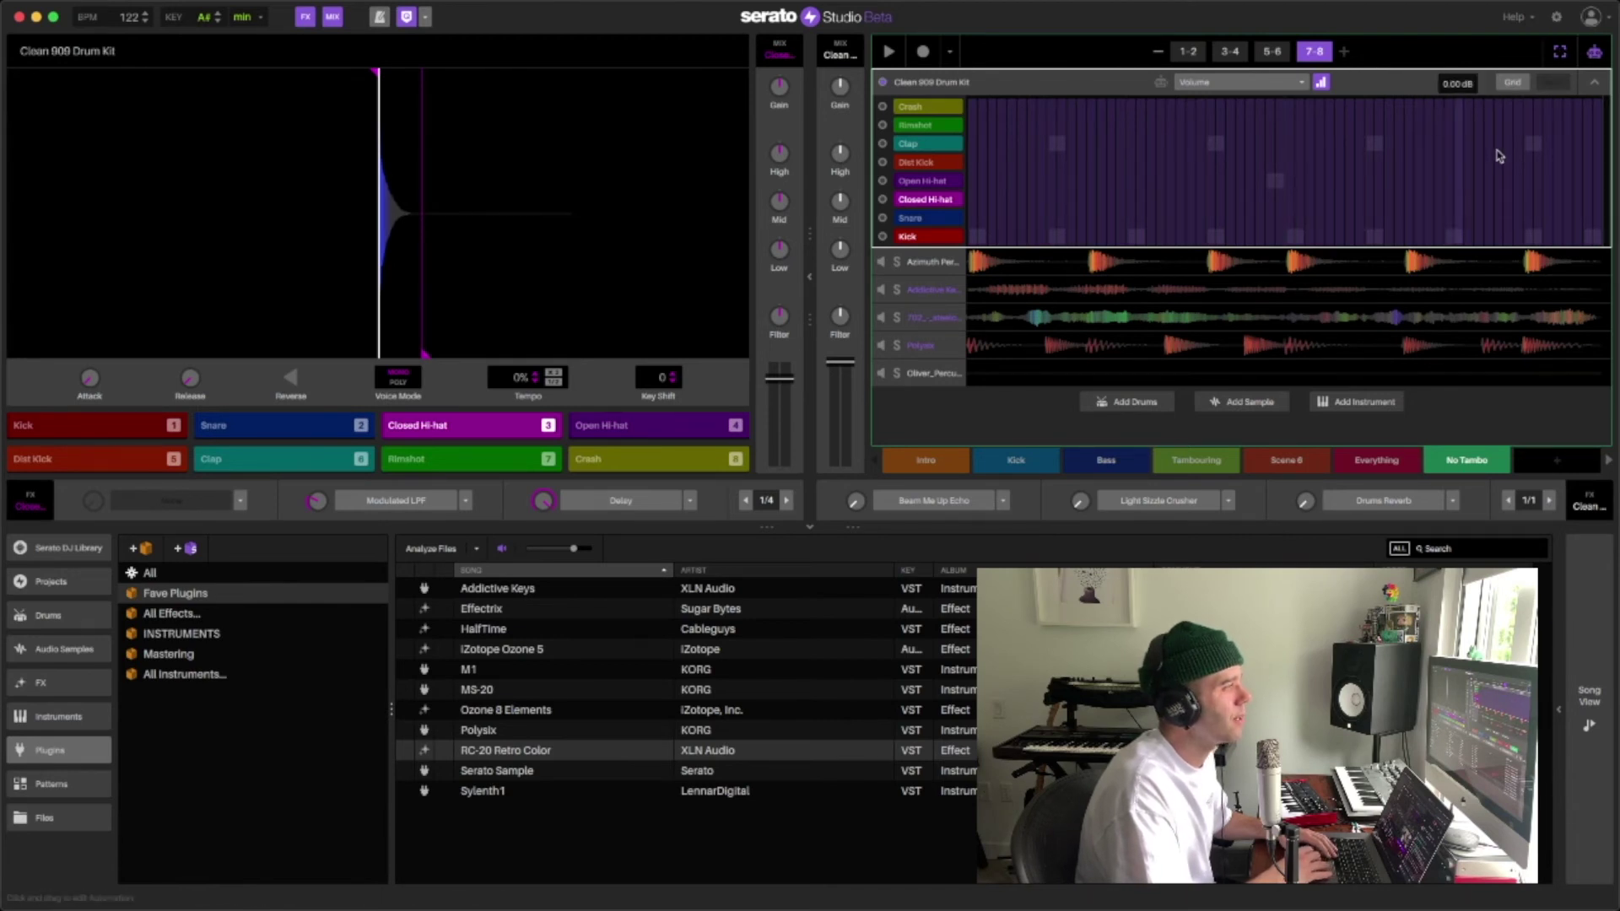
left_click(1593, 54)
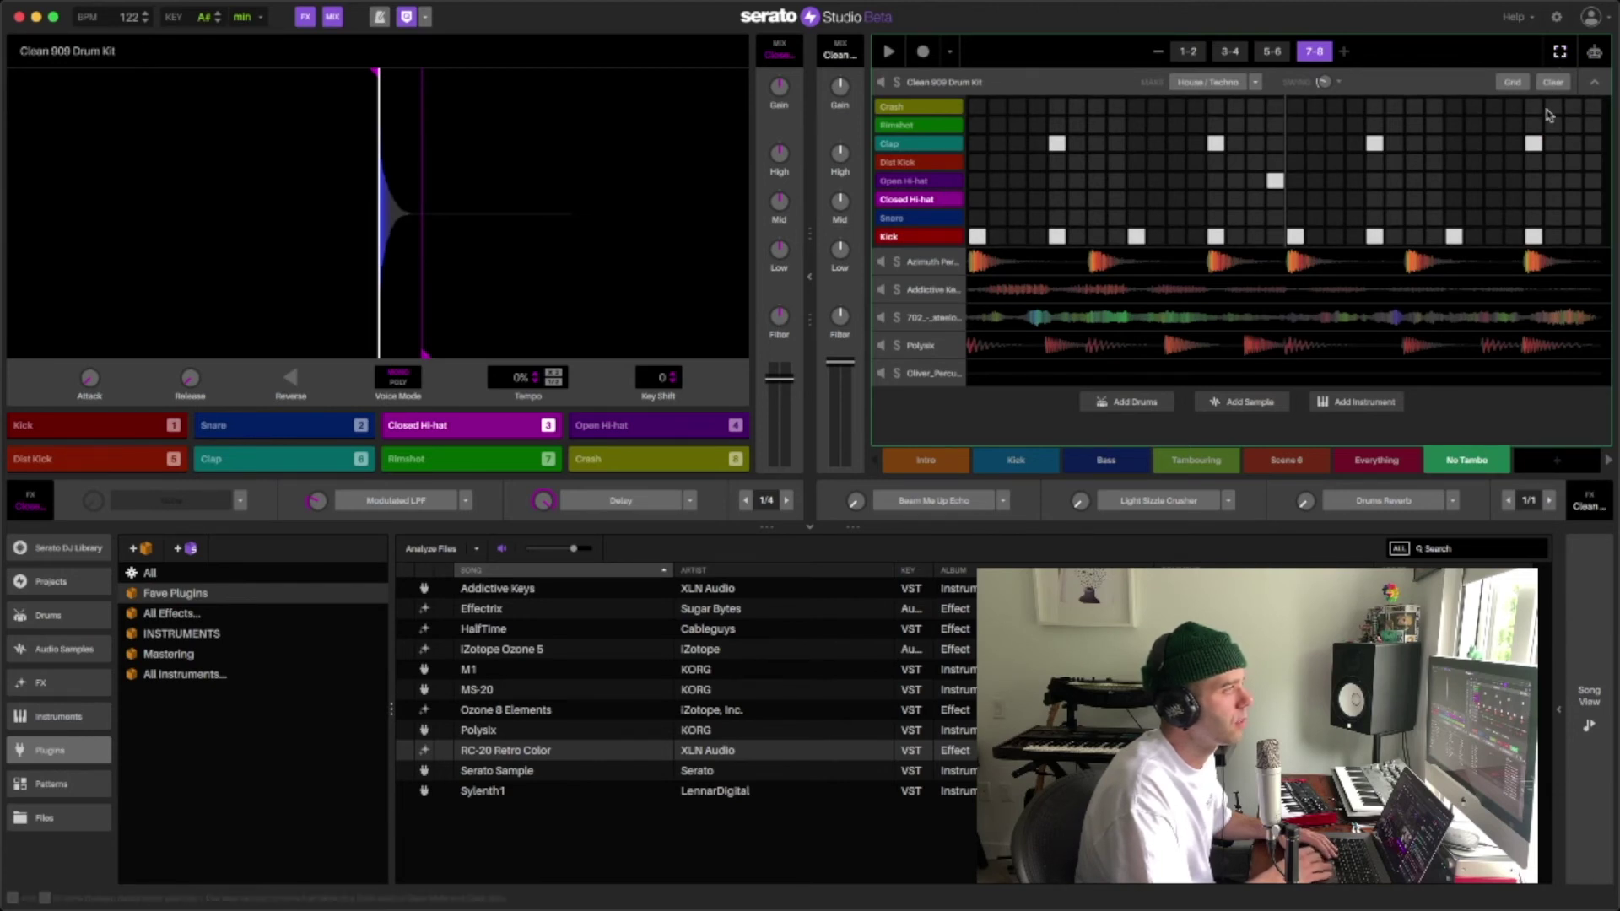
key("space")
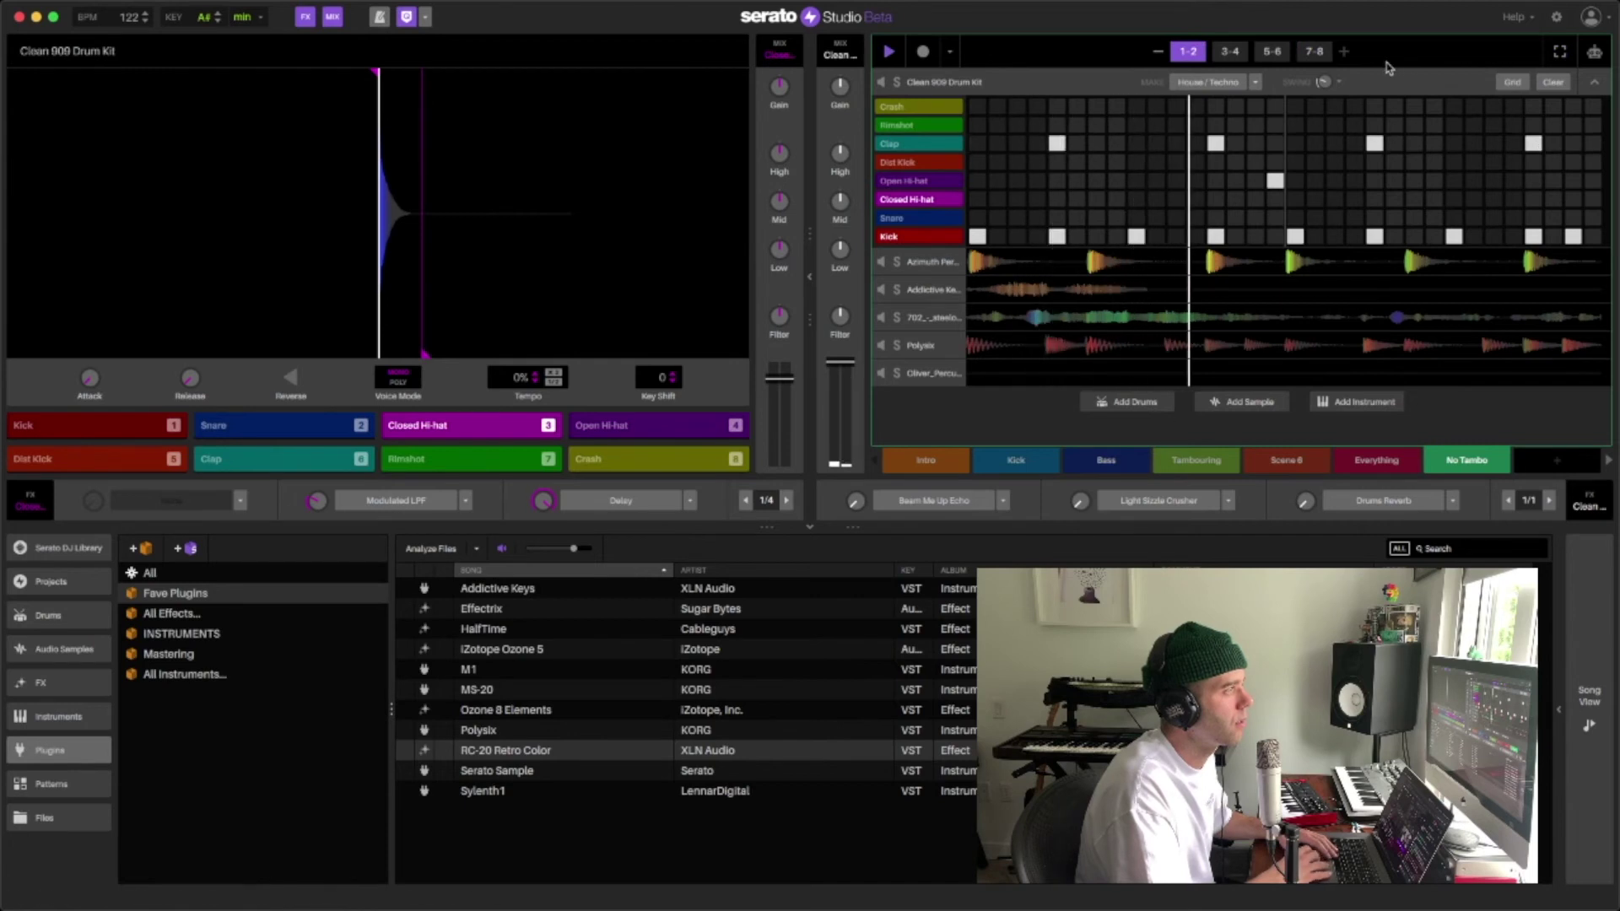
Load Braker in the Azimuth Percussion deck's first FX slot and automate it on for the last four steps of bar 8.
left_click(1317, 51)
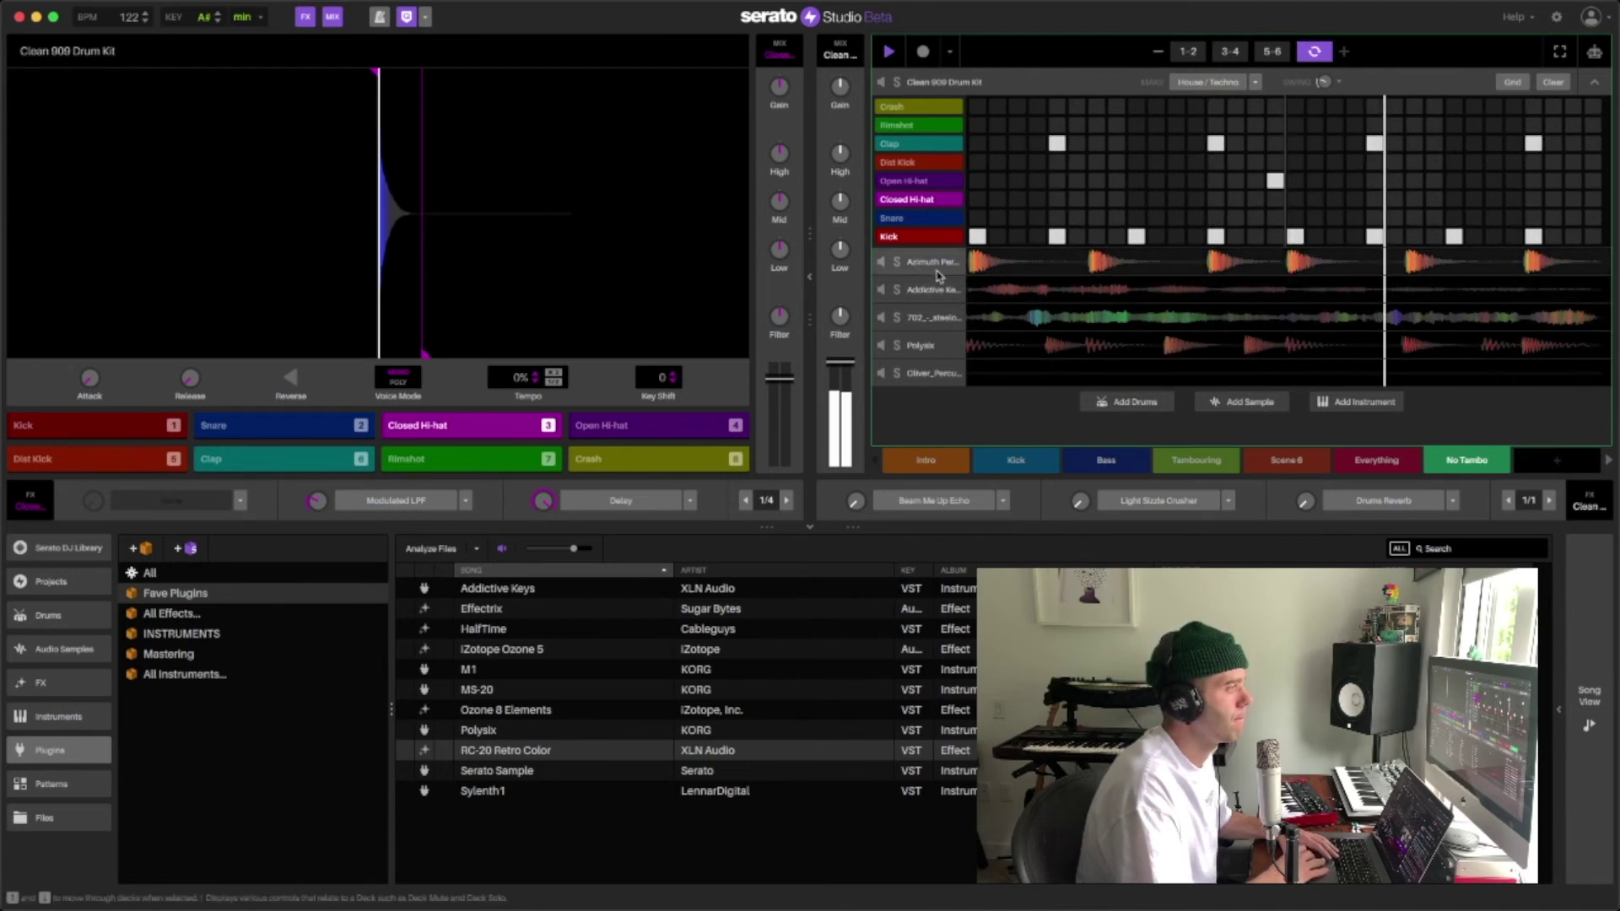
left_click(920, 277)
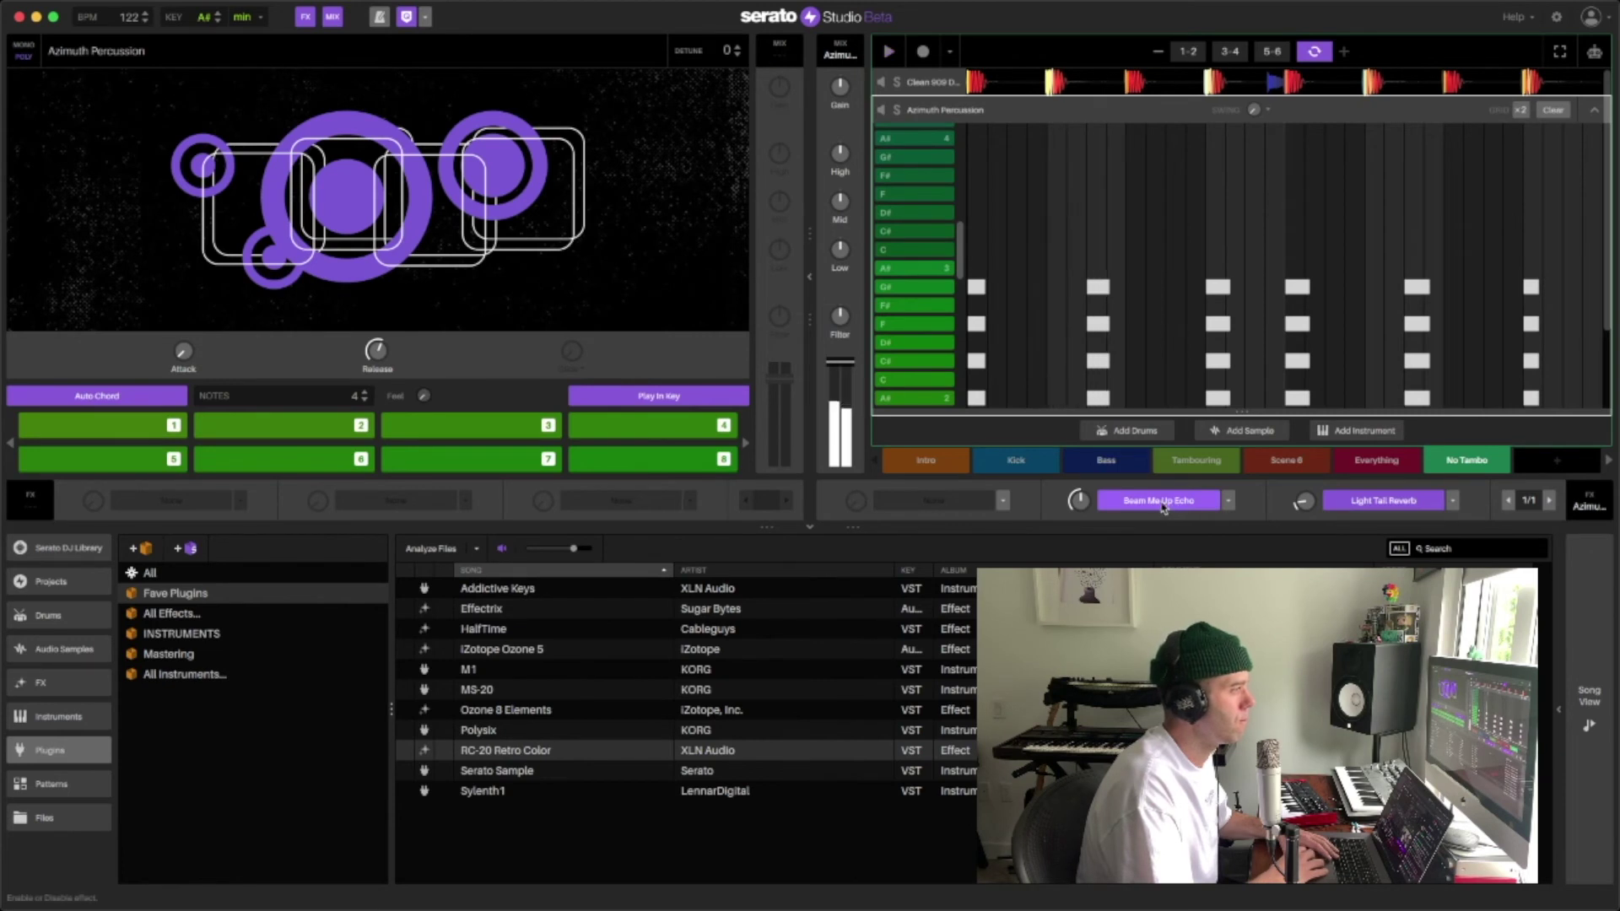
left_click(1000, 499)
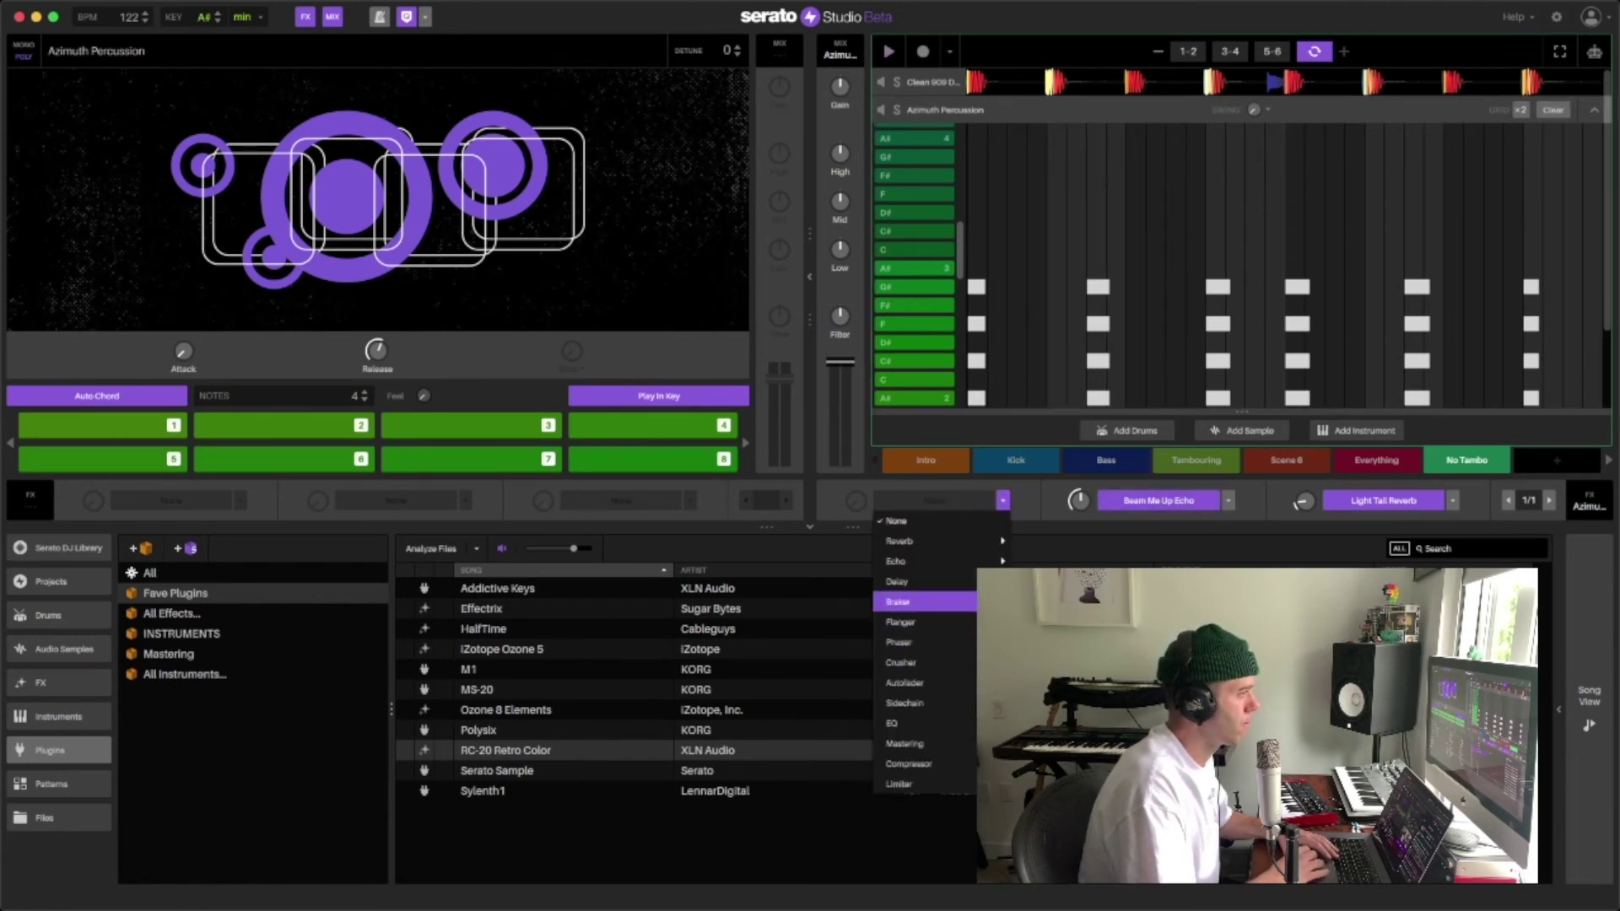
left_click(897, 602)
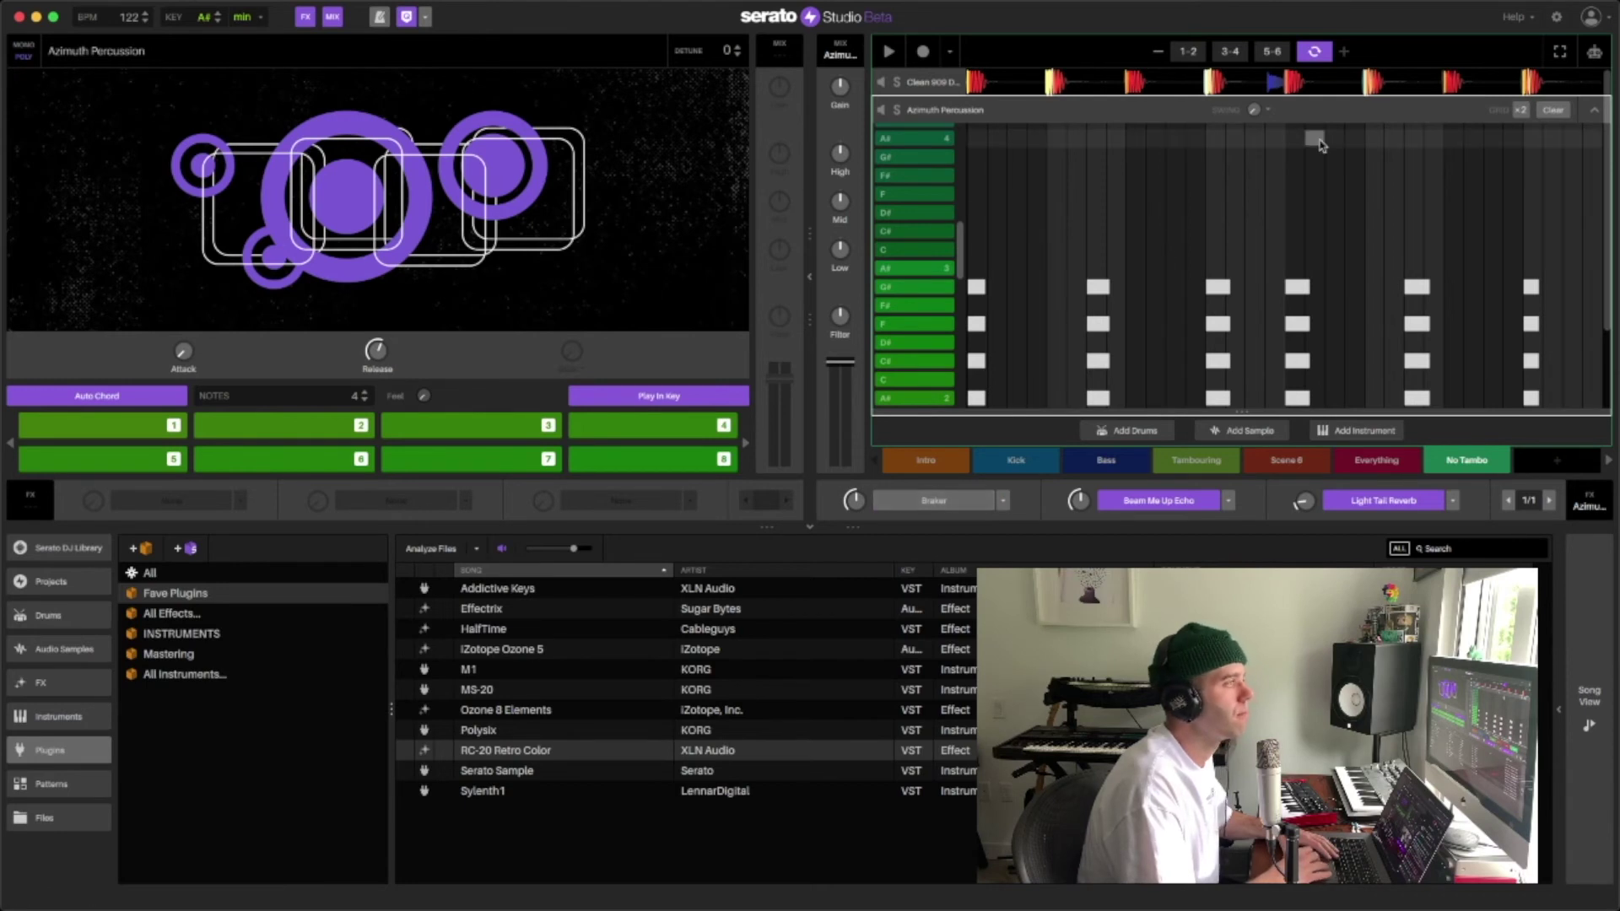
left_click(1596, 54)
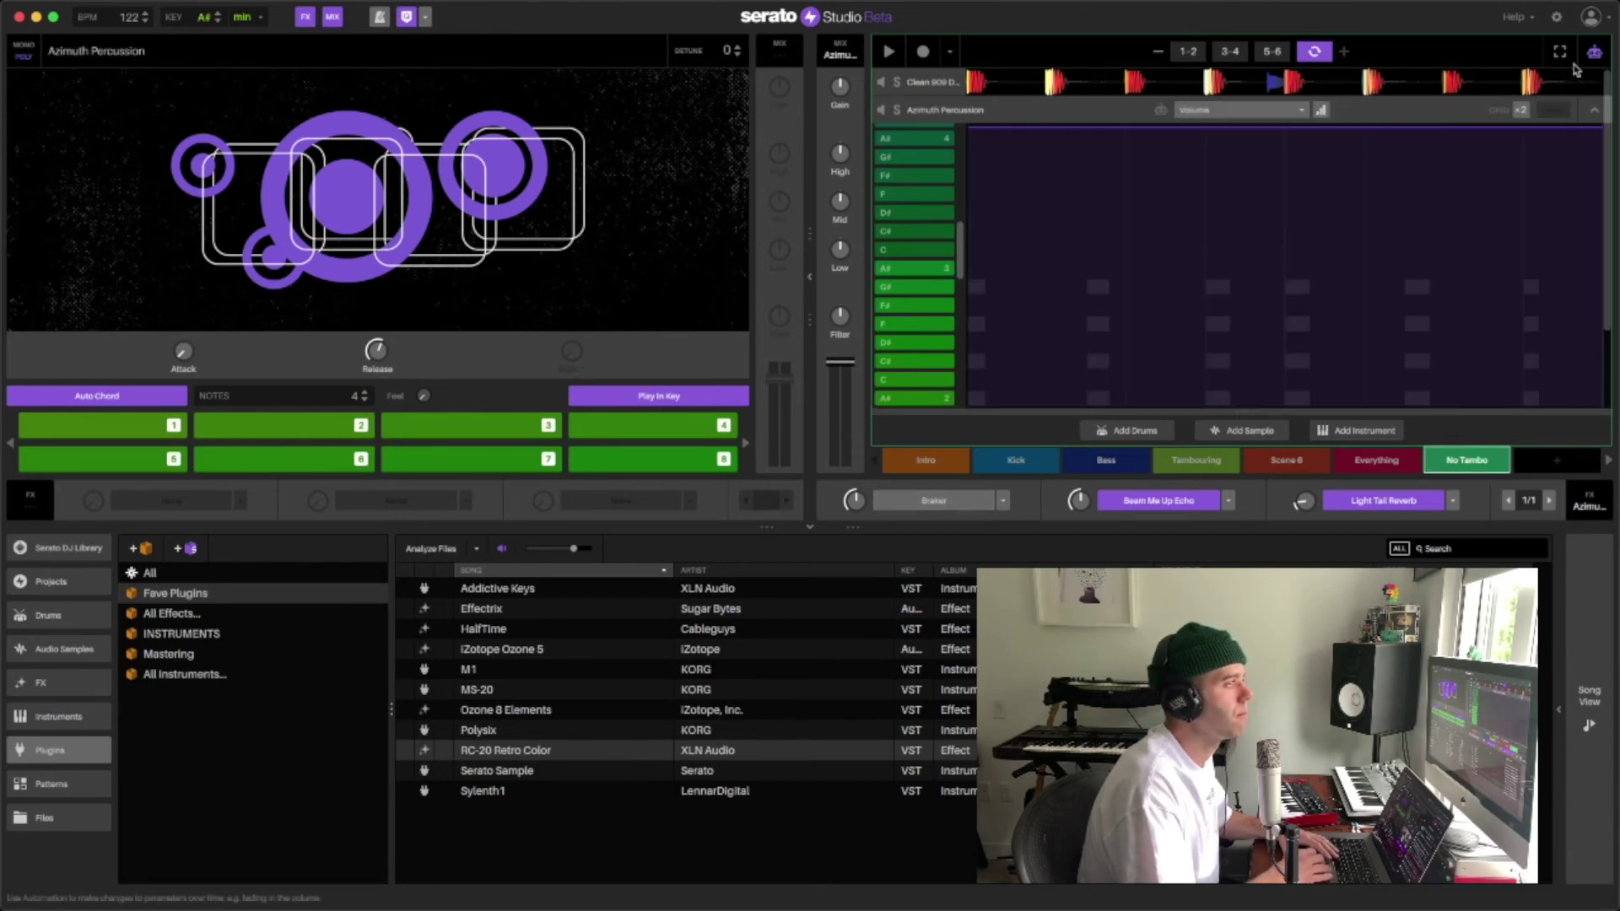
left_click(914, 501)
left_click(915, 501)
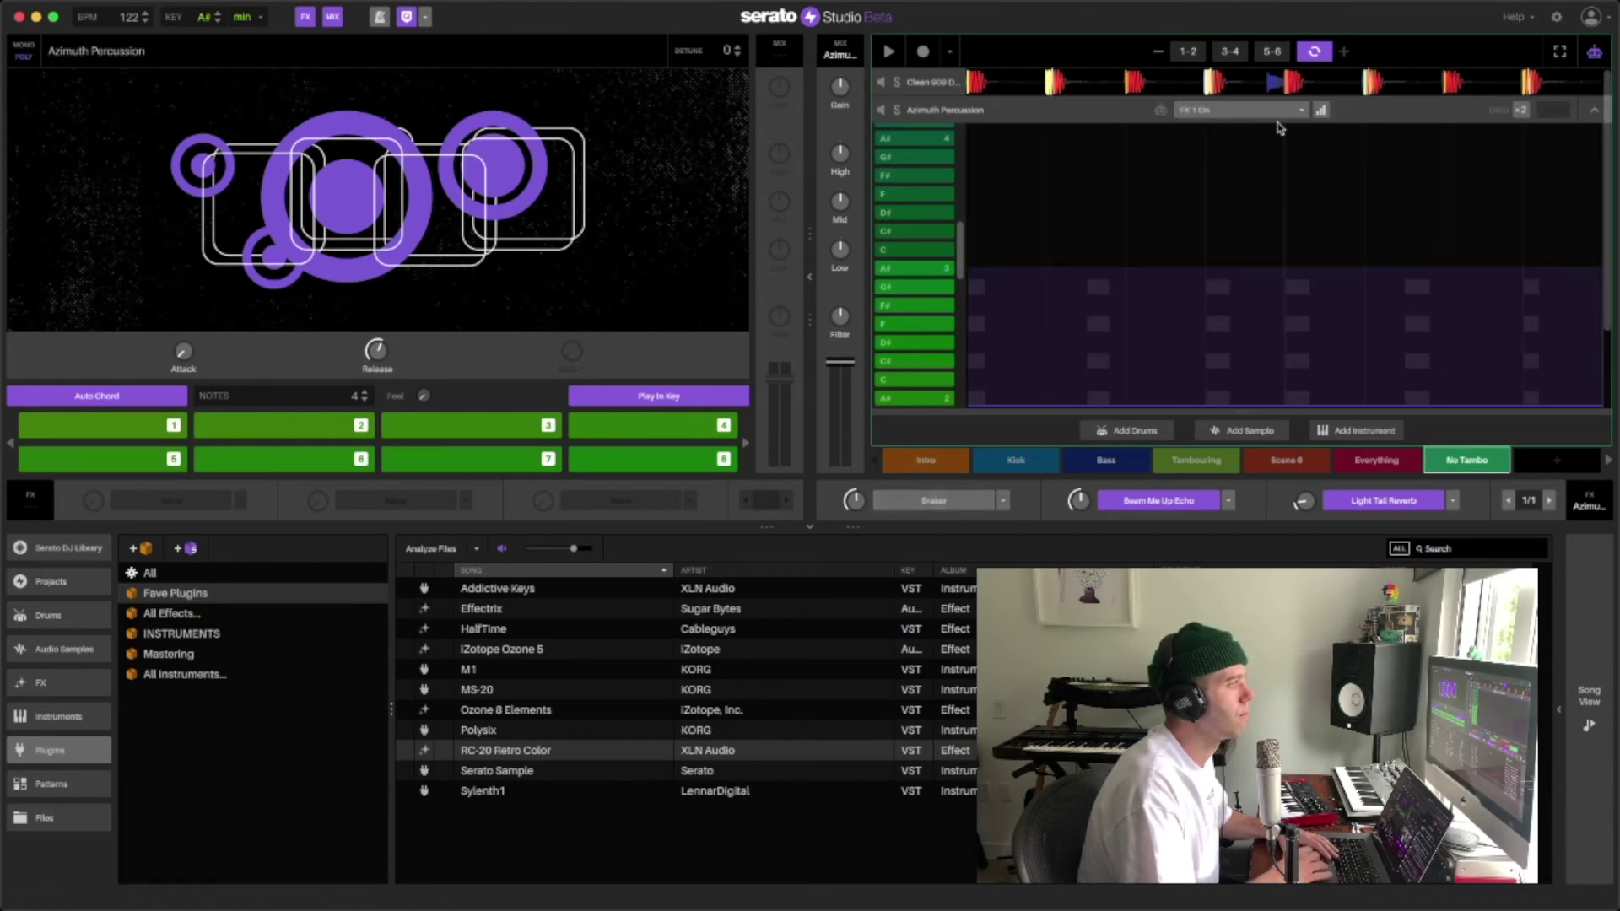
left_click(1321, 110)
mouse_move(1592, 272)
left_mouse_down()
mouse_move(1561, 198)
mouse_move(1538, 189)
left_mouse_up()
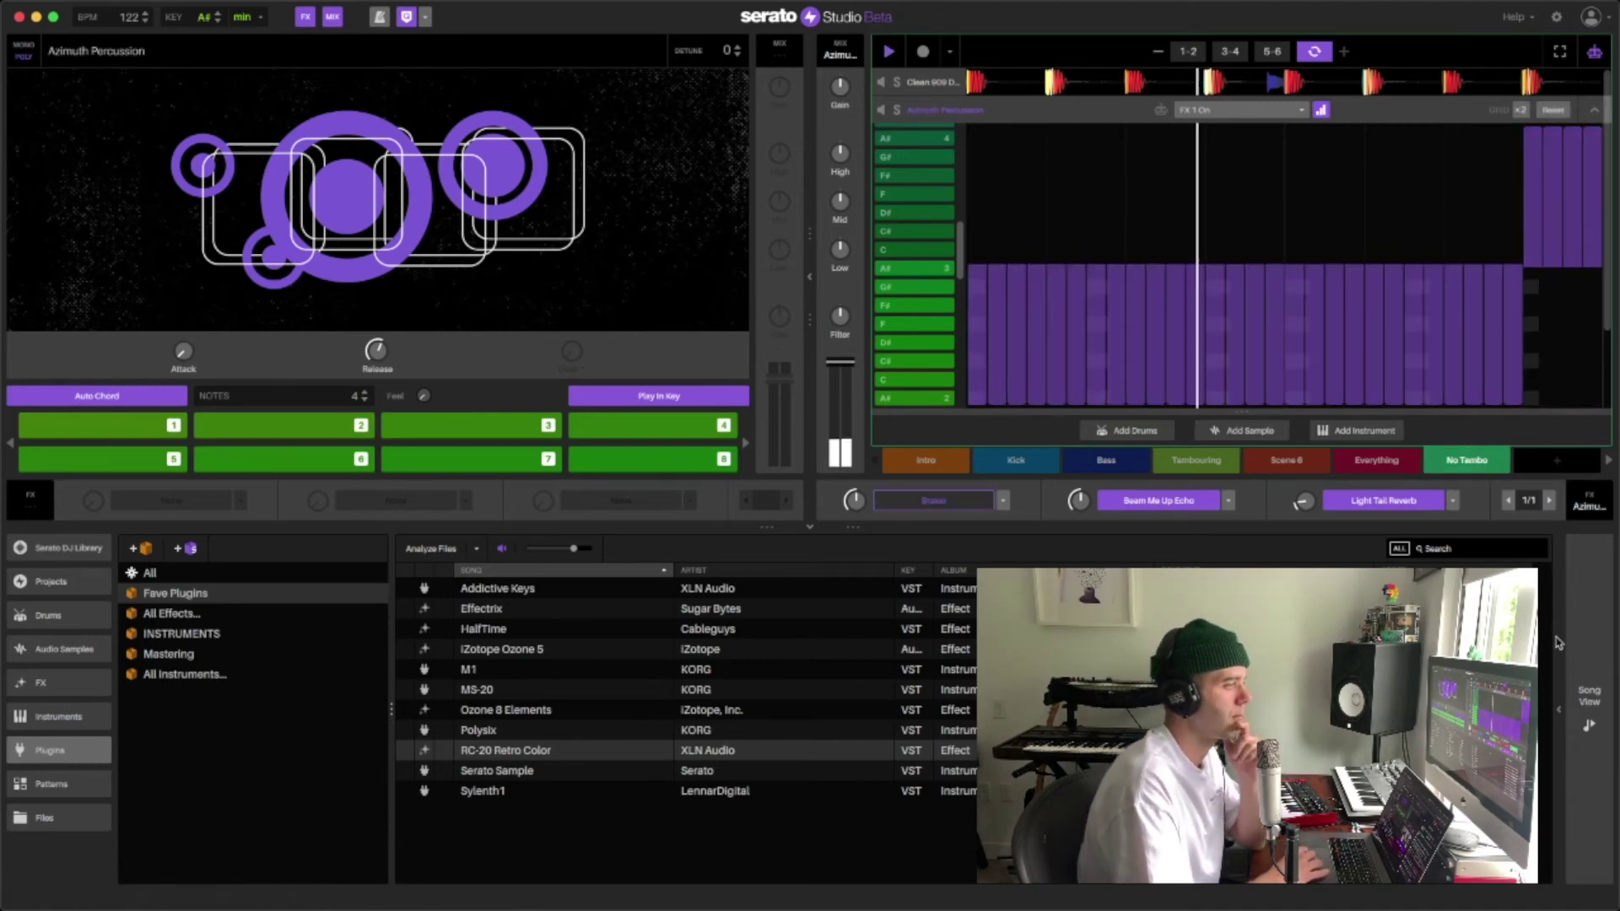
Play the song timeline from the start and check the Intro, Kick and Bass scenes in the expanded scene view.
left_click(1583, 675)
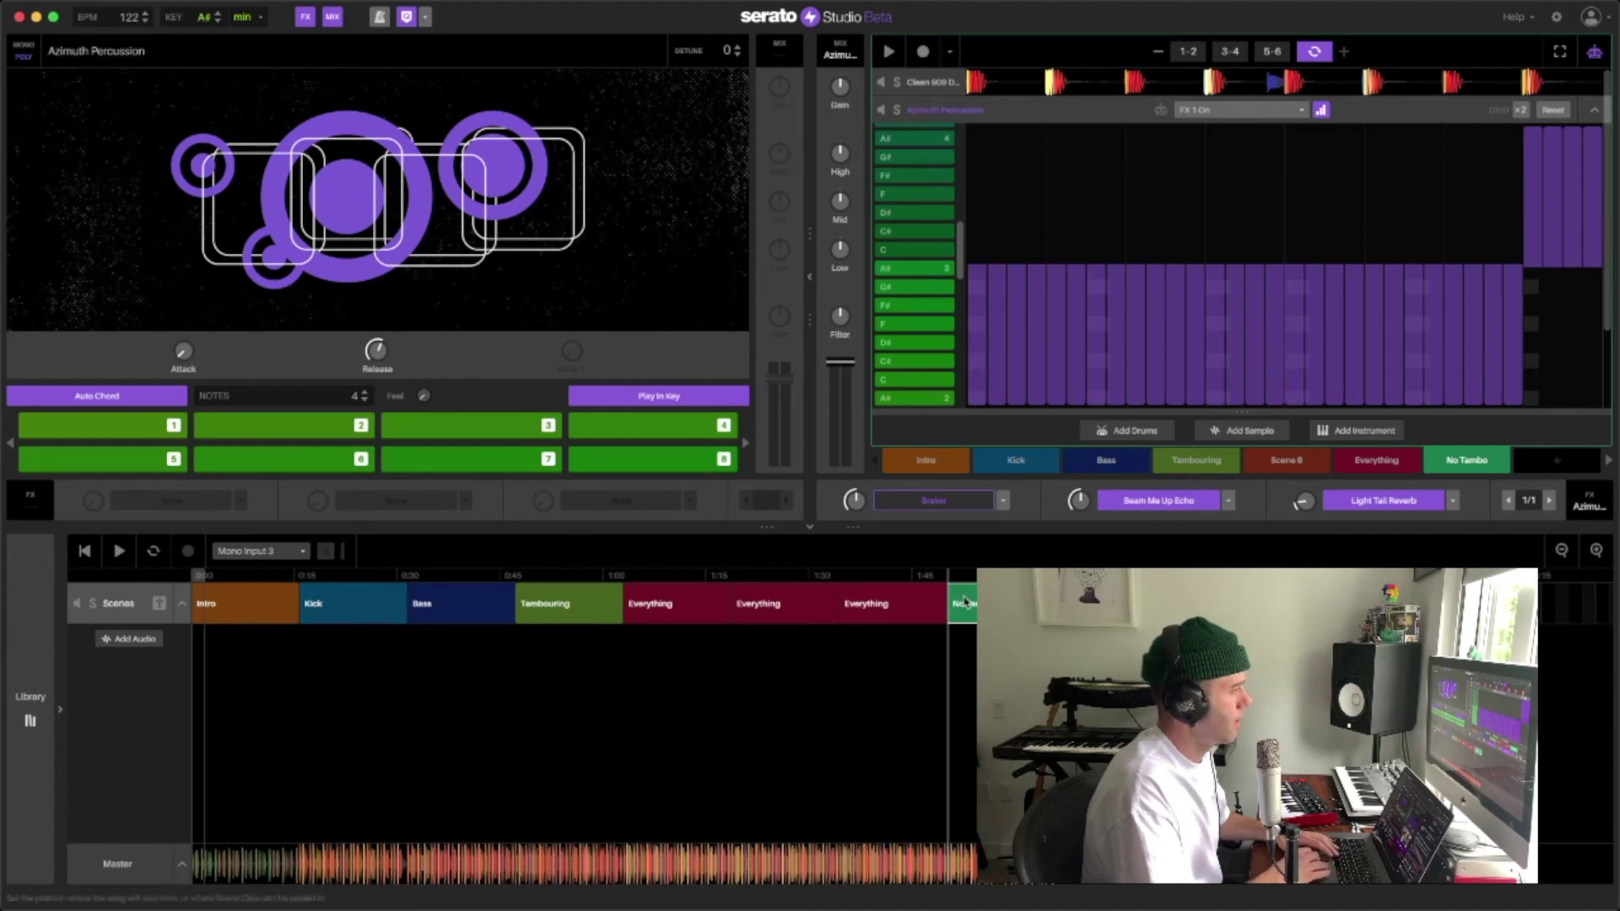
mouse_move(992, 606)
left_mouse_down()
mouse_move(926, 609)
mouse_move(970, 606)
left_mouse_up()
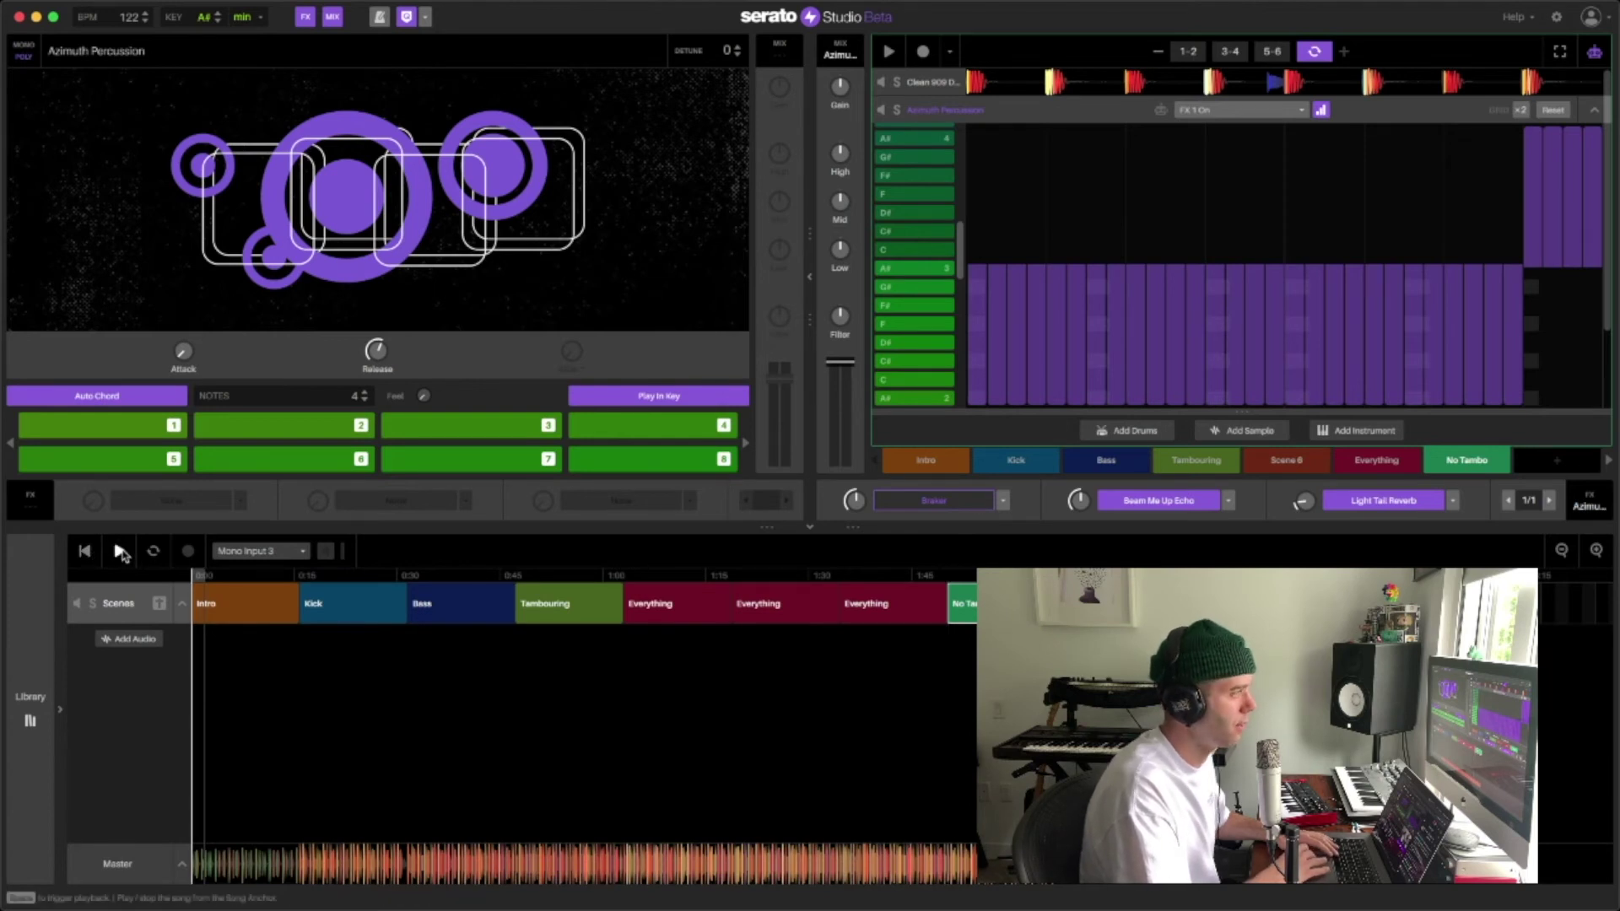
left_click(120, 553)
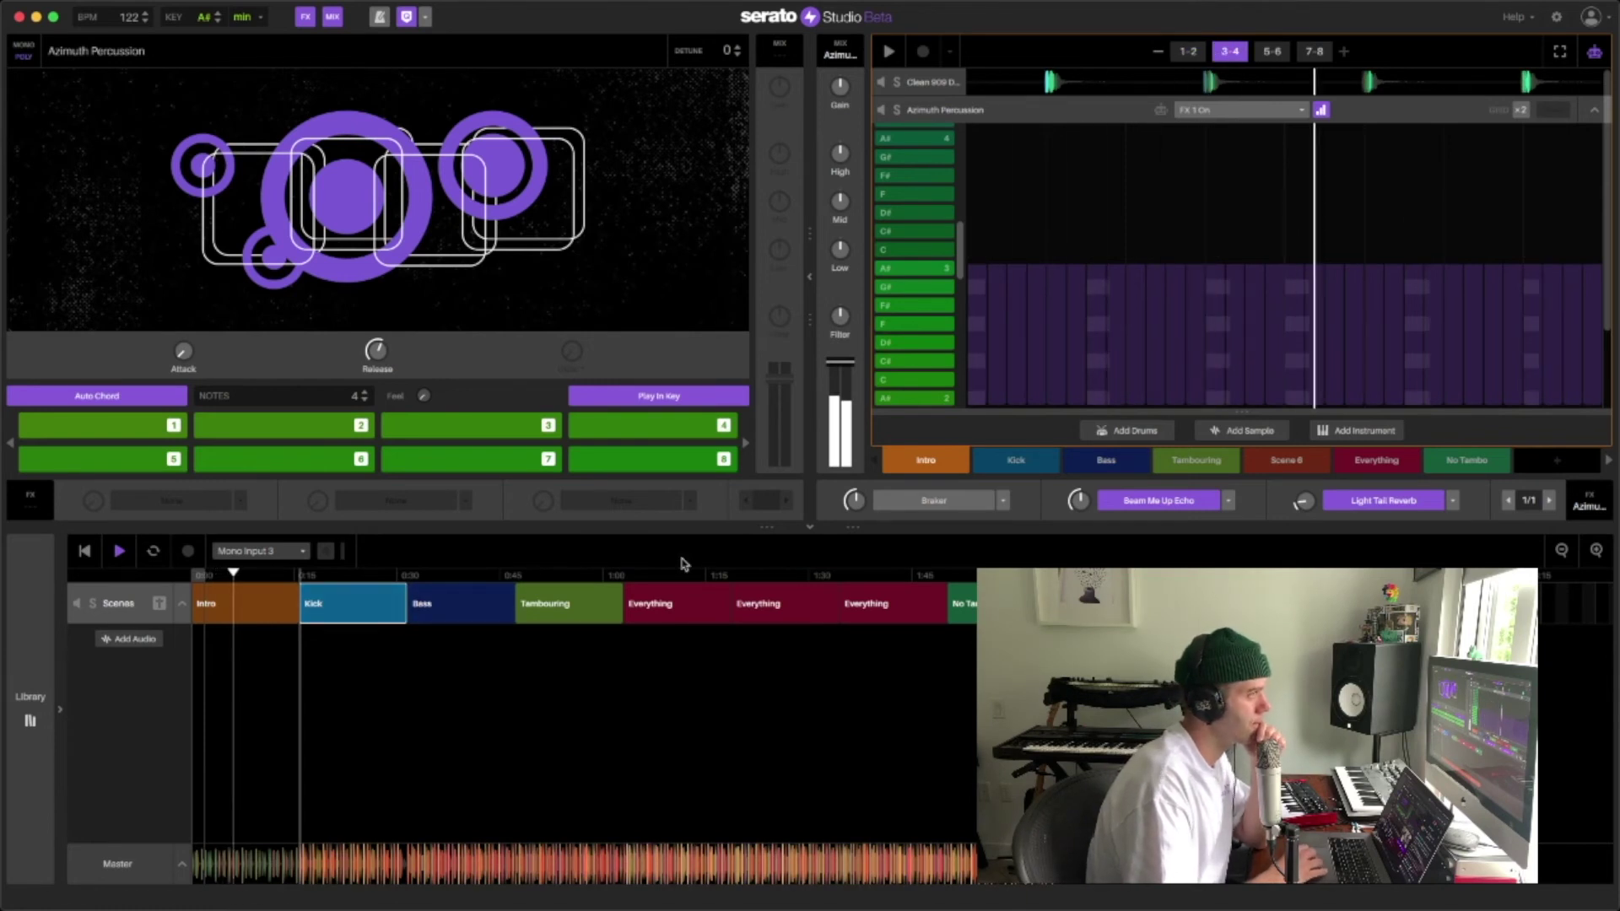
left_click(809, 277)
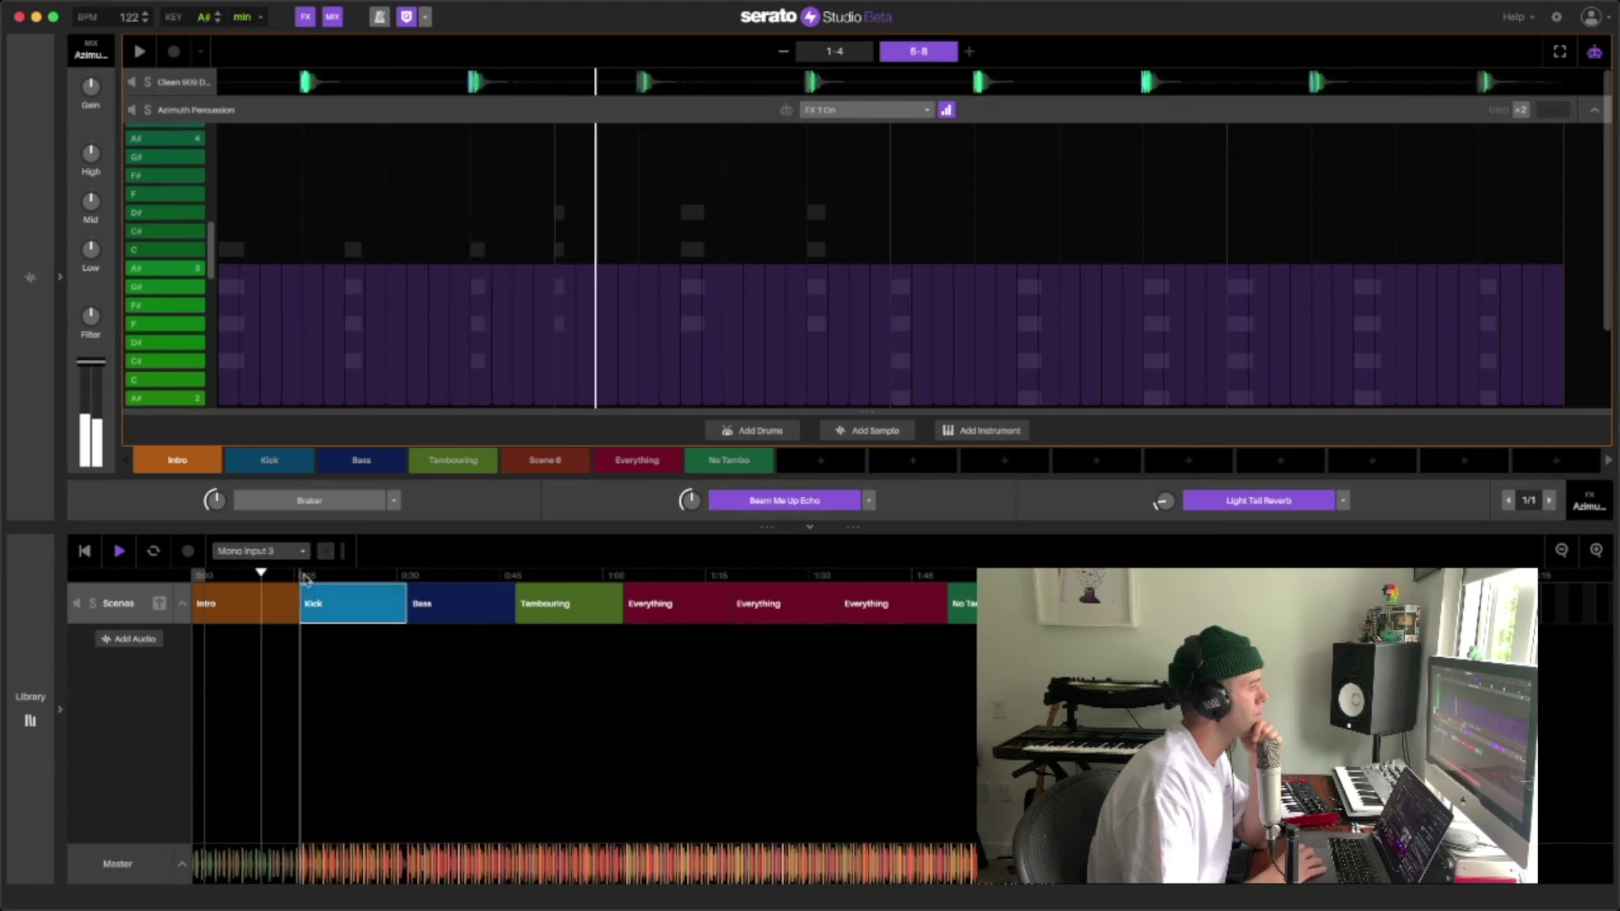
left_click(268, 460)
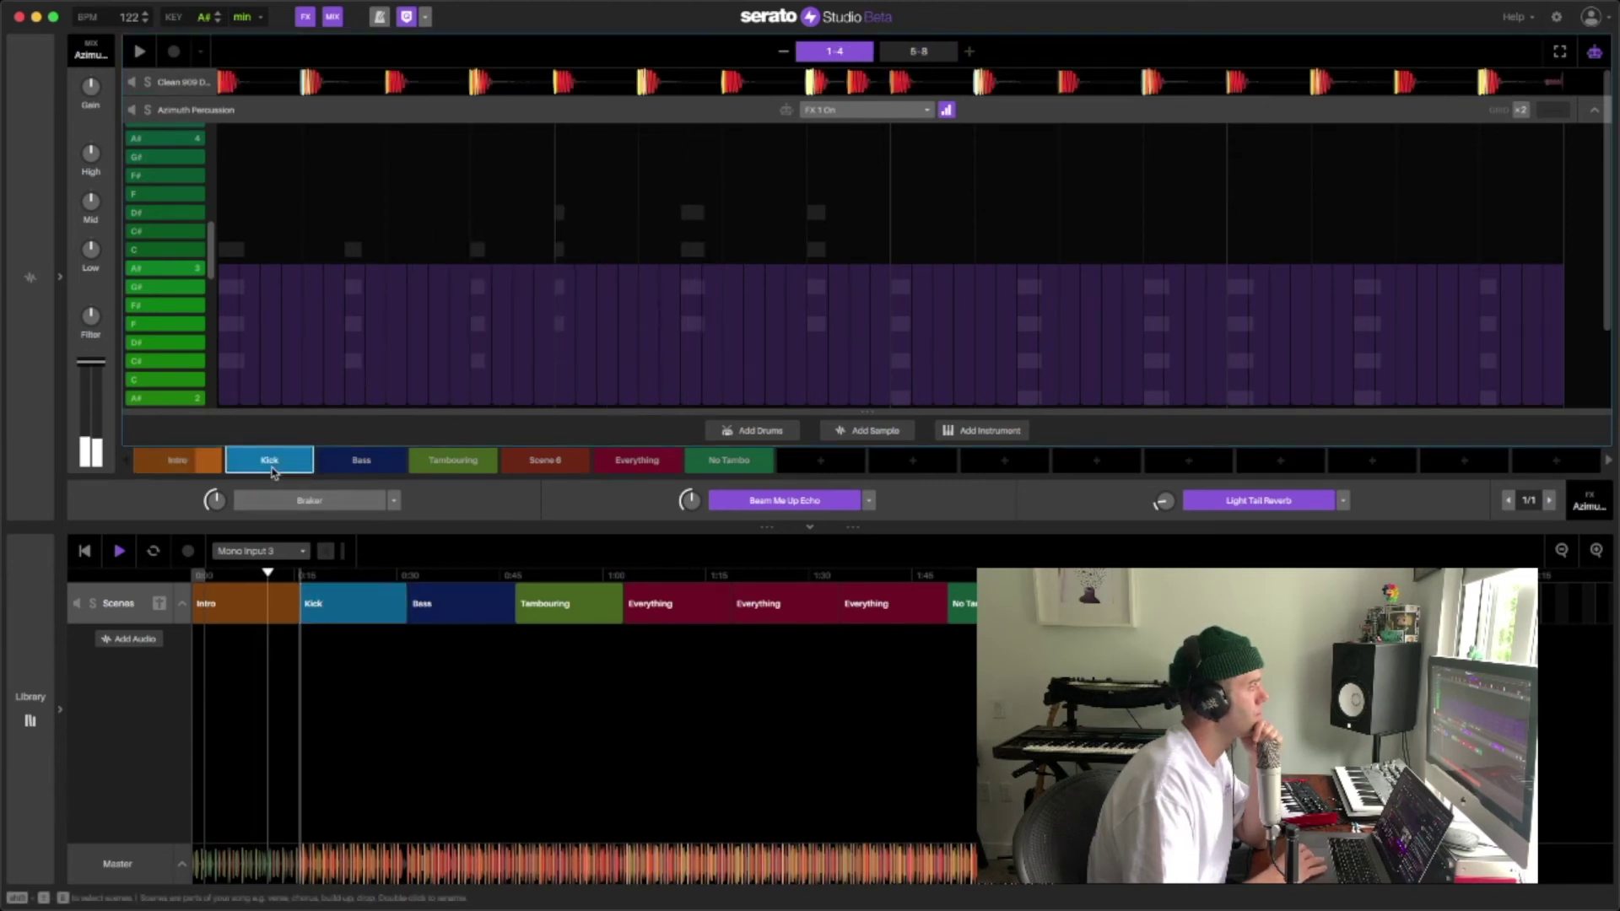
left_click(921, 52)
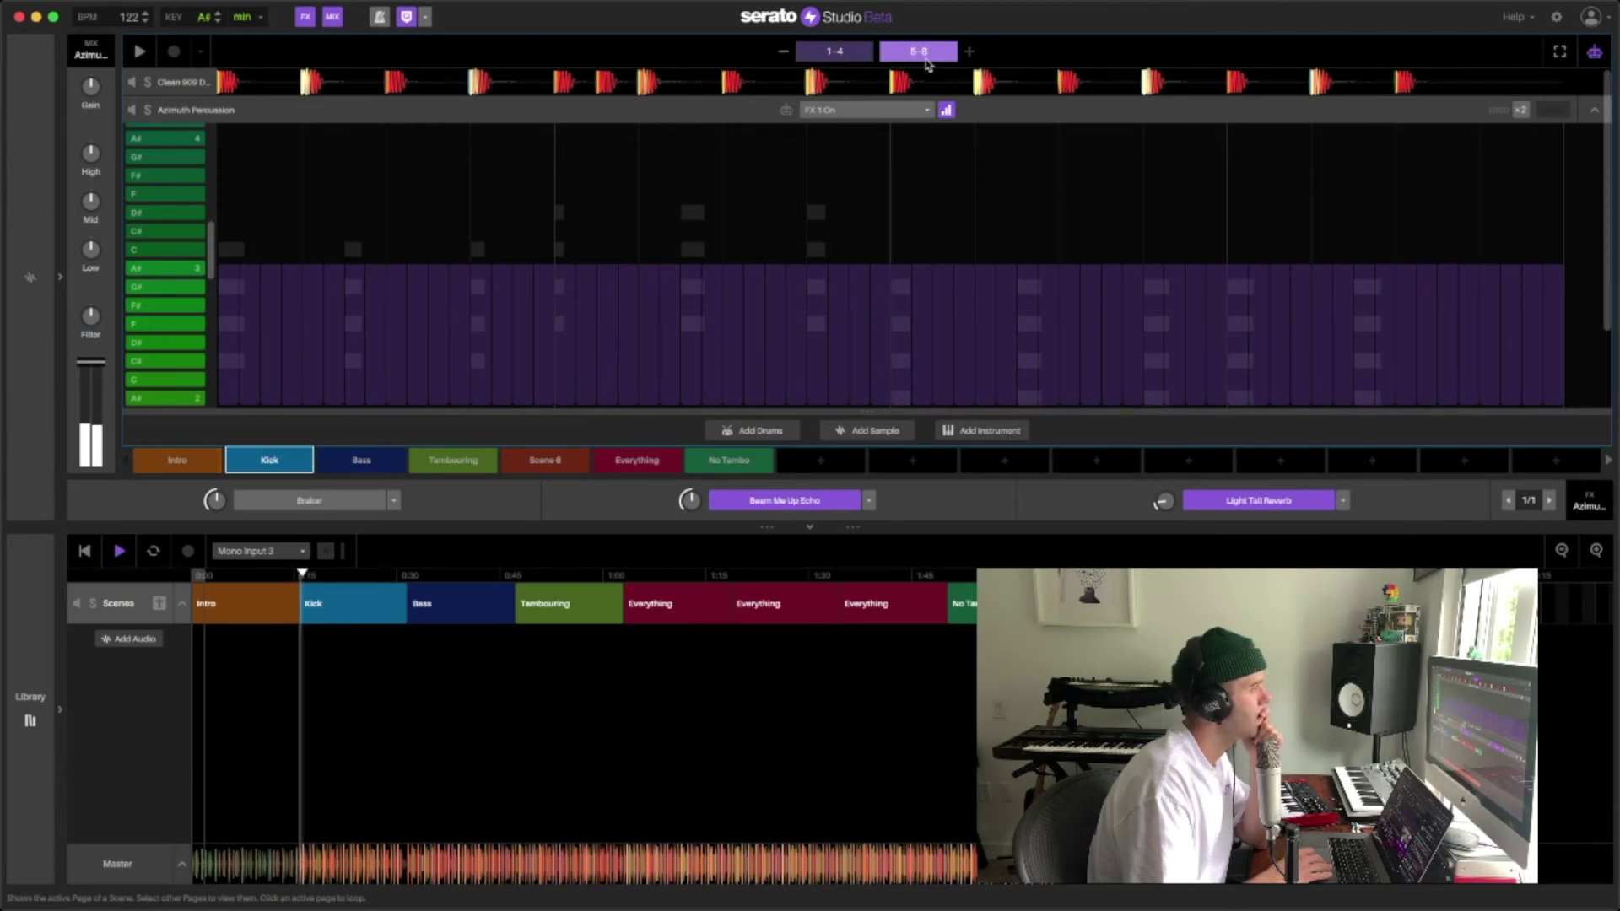
left_click(441, 622)
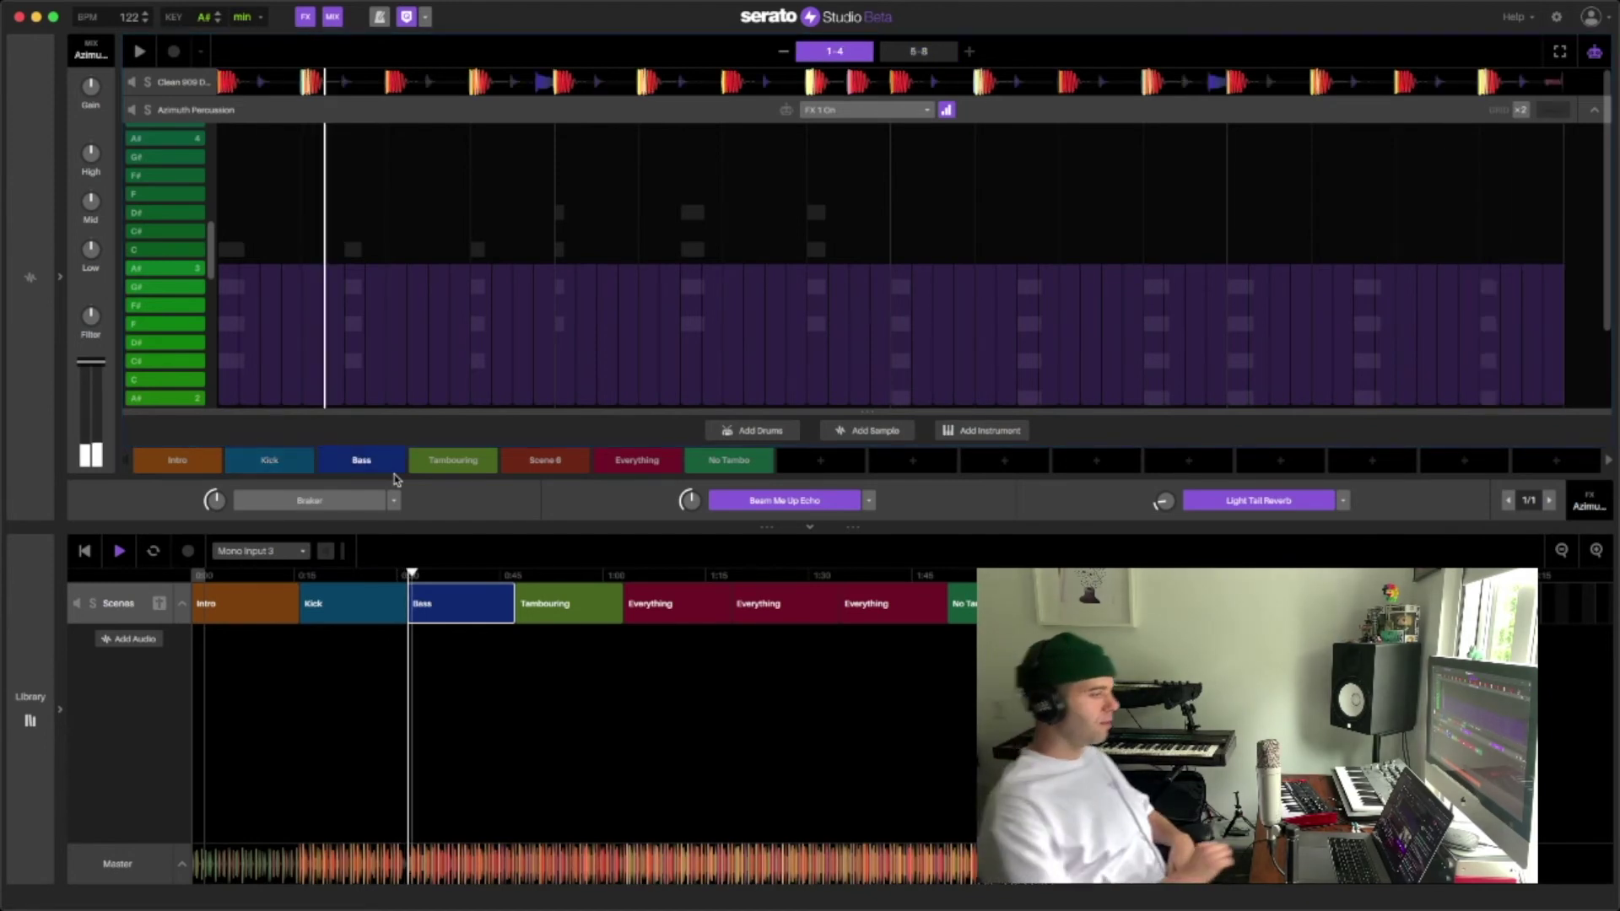
Open the Fave Sound FX crate among the audio samples and preview PAN SWISH.
left_click(26, 705)
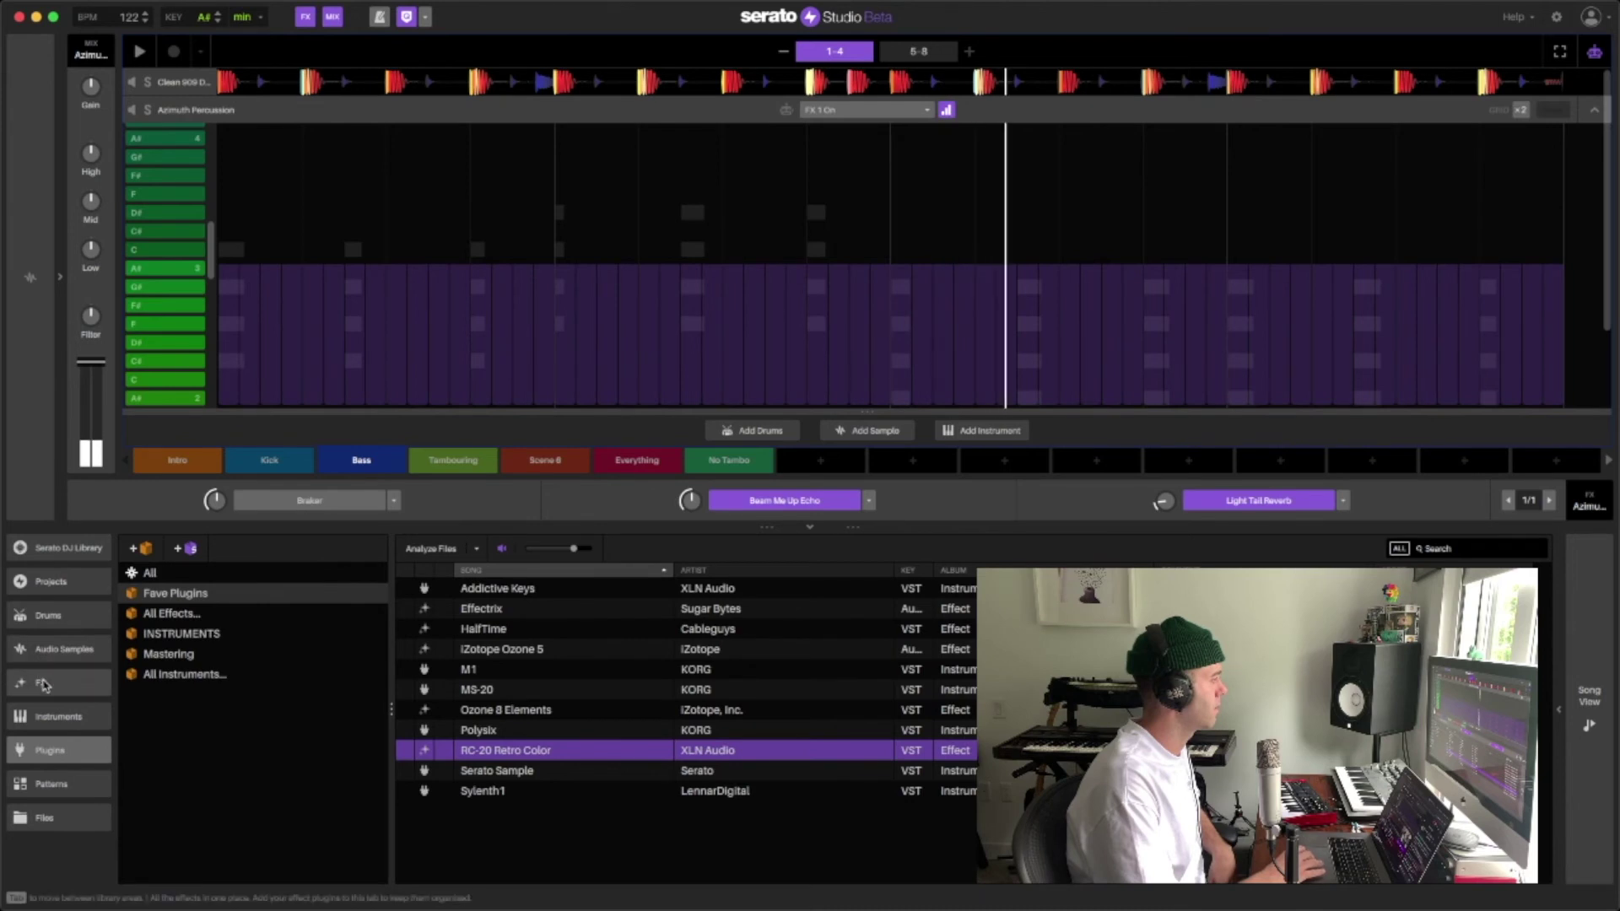
left_click(42, 685)
left_click(48, 654)
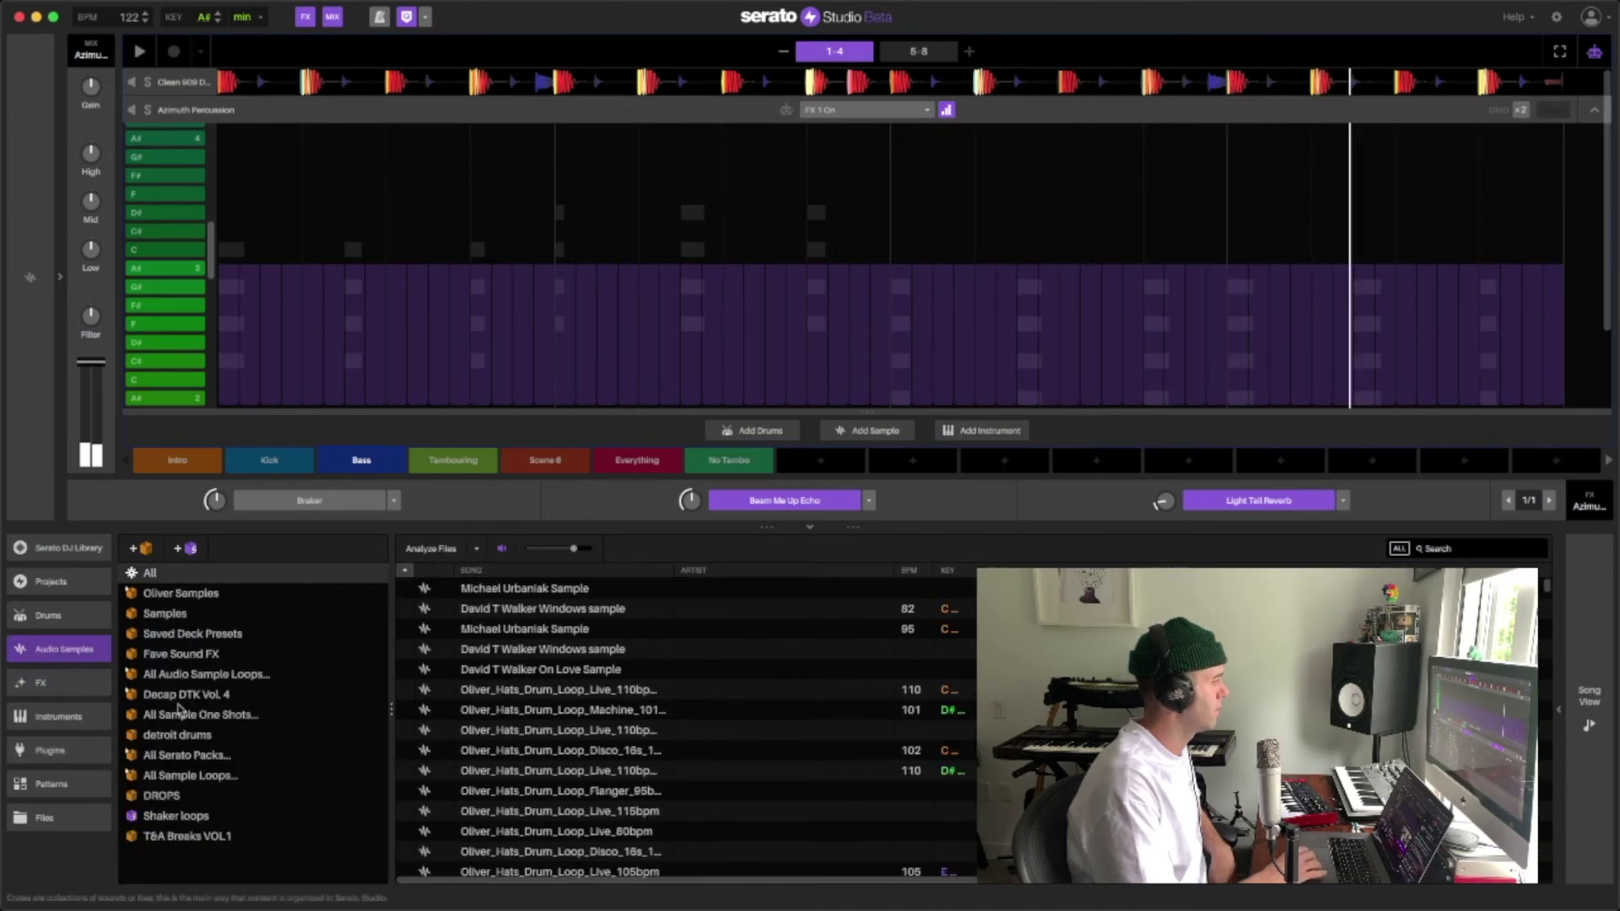
left_click(173, 654)
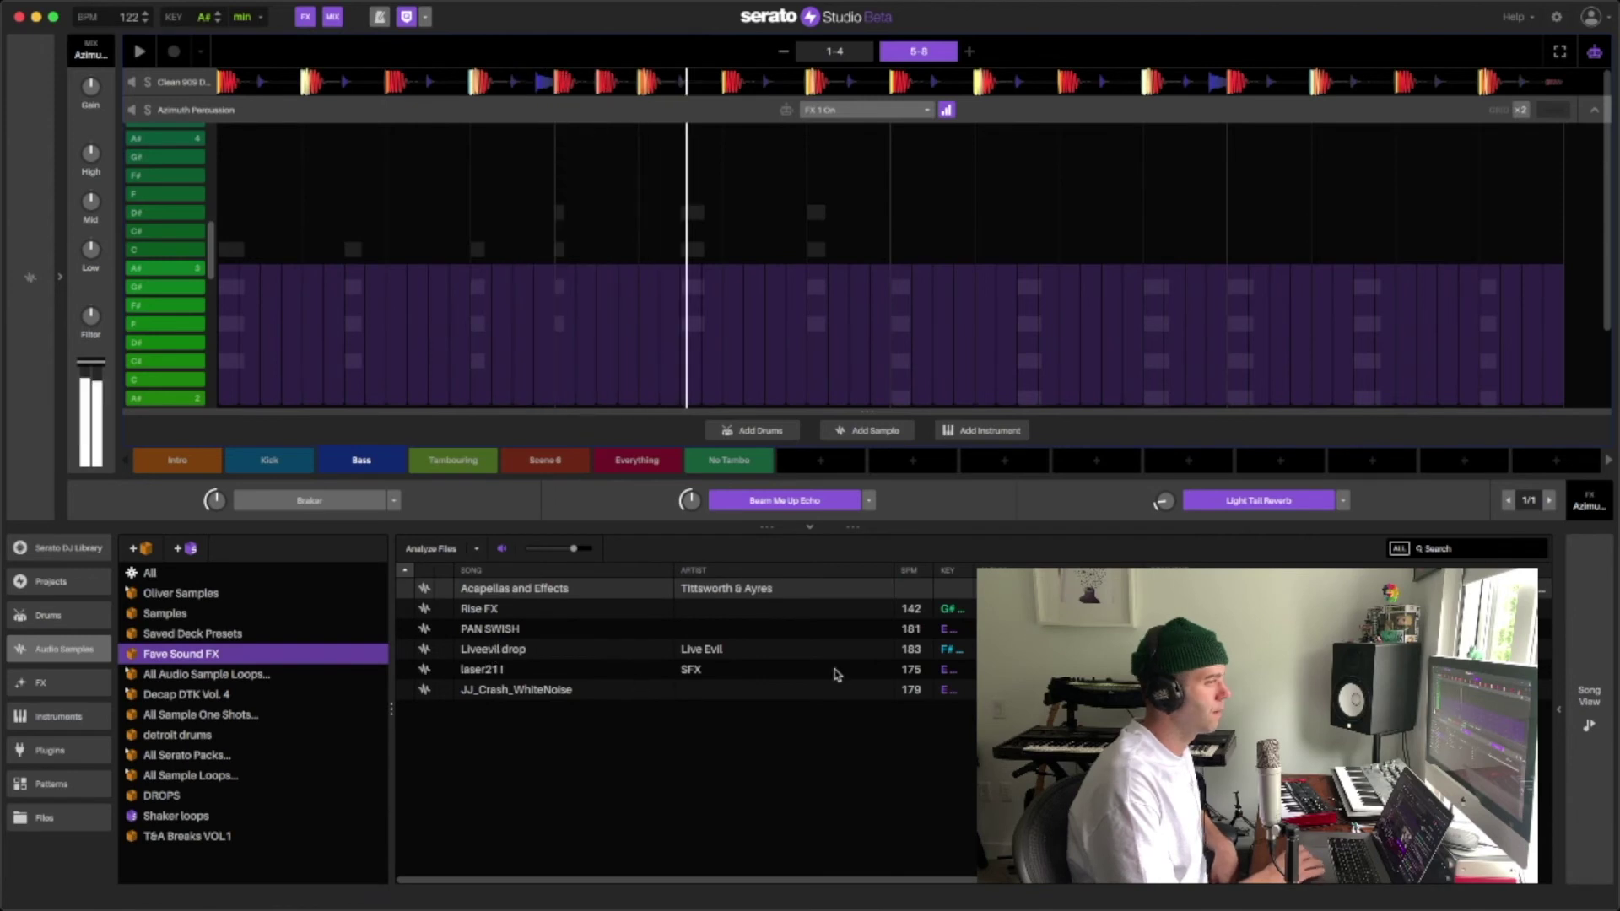
left_click(481, 631)
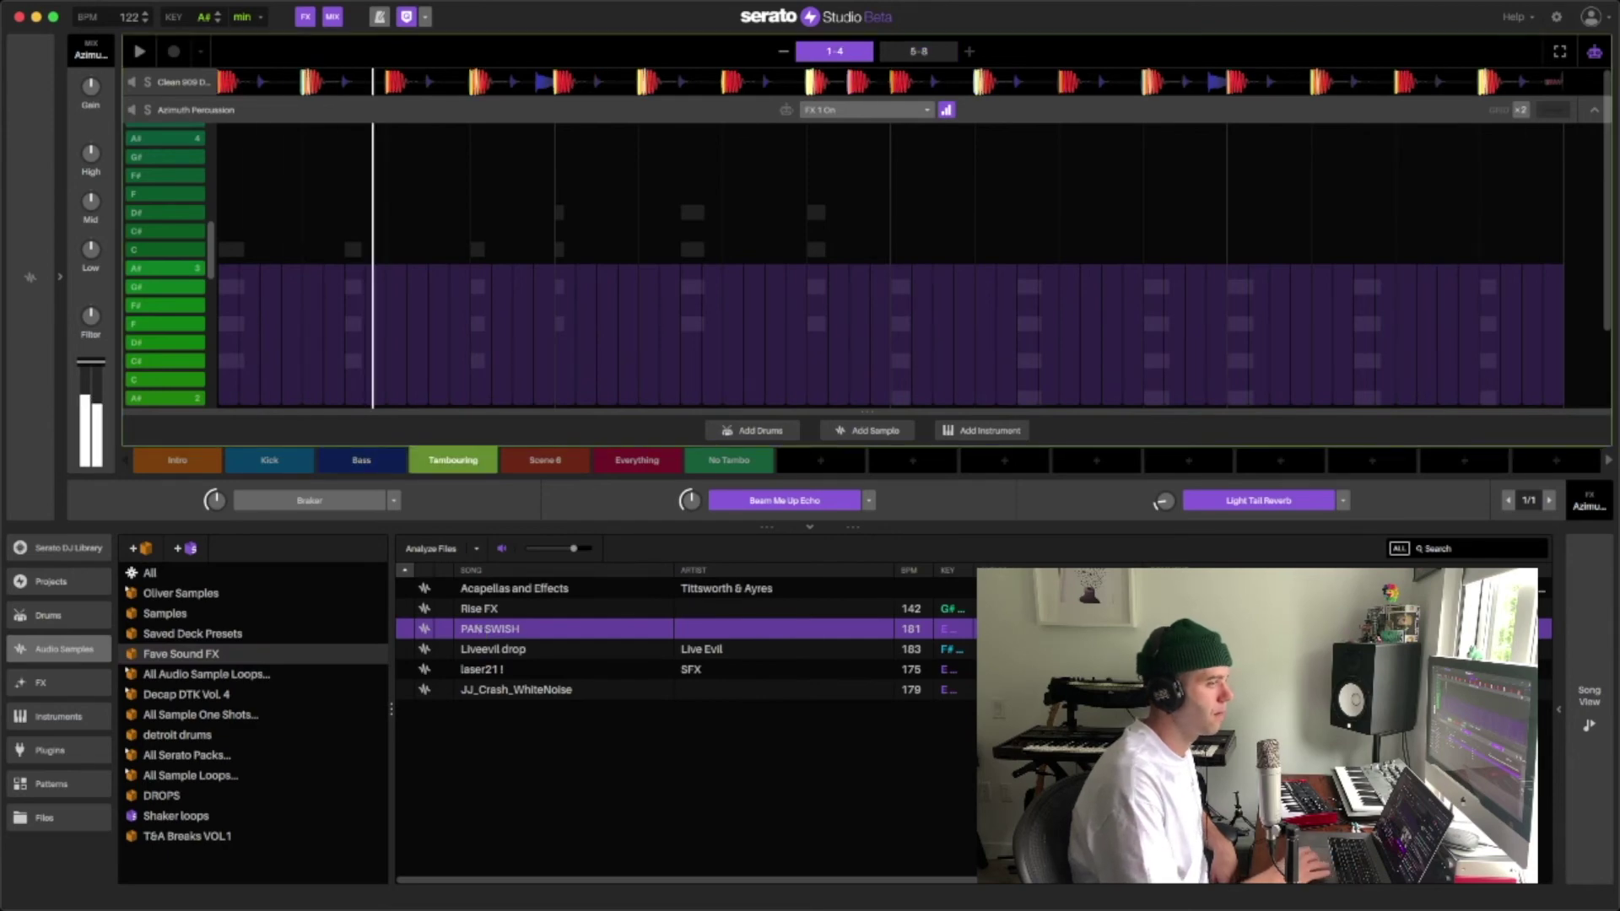
Add an audio track to the song timeline and load PAN SWISH onto it.
left_click(1590, 705)
left_click(131, 639)
left_click(30, 707)
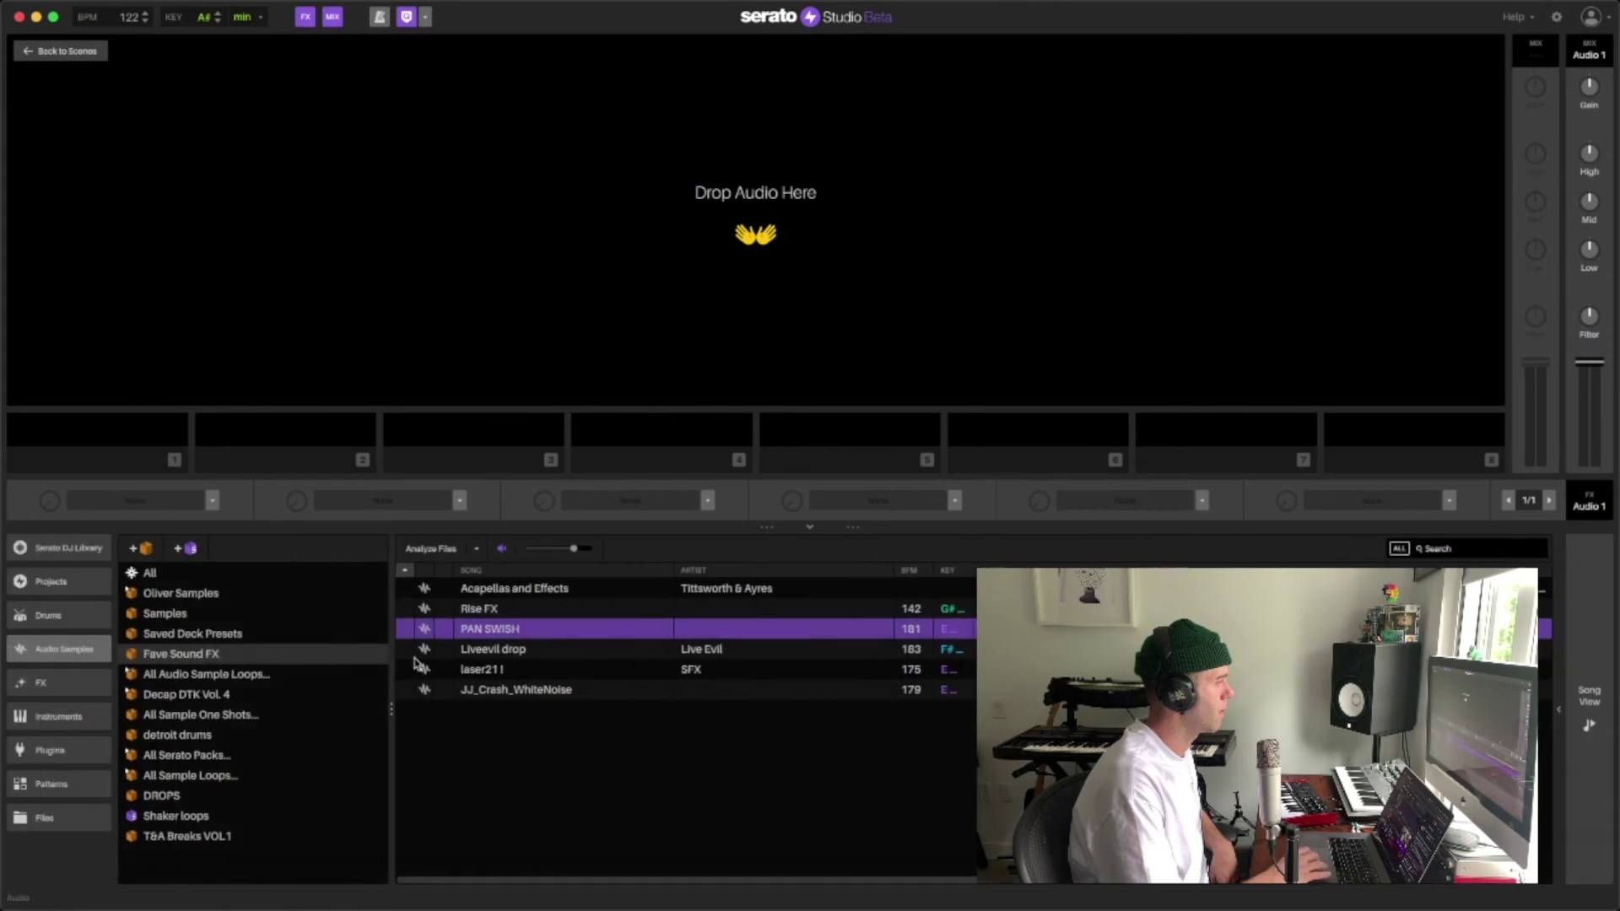
left_click_drag(491, 631, 579, 282)
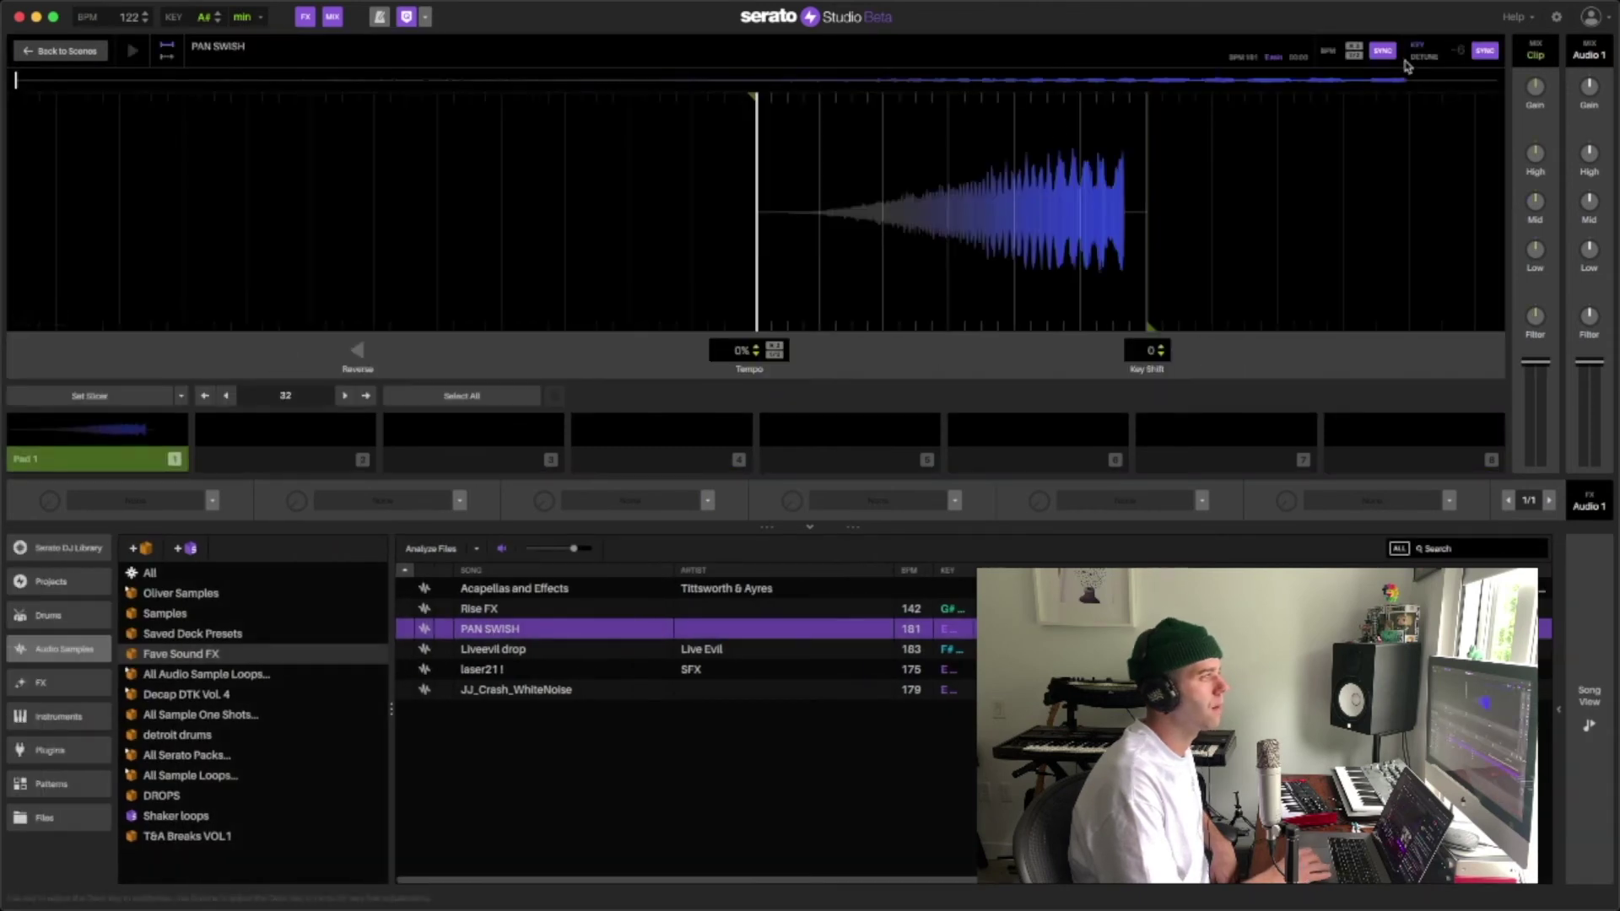
Switch off key sync for PAN SWISH, keep tempo sync on, and move its clip to the end of the Tambouring scene.
left_click(1487, 52)
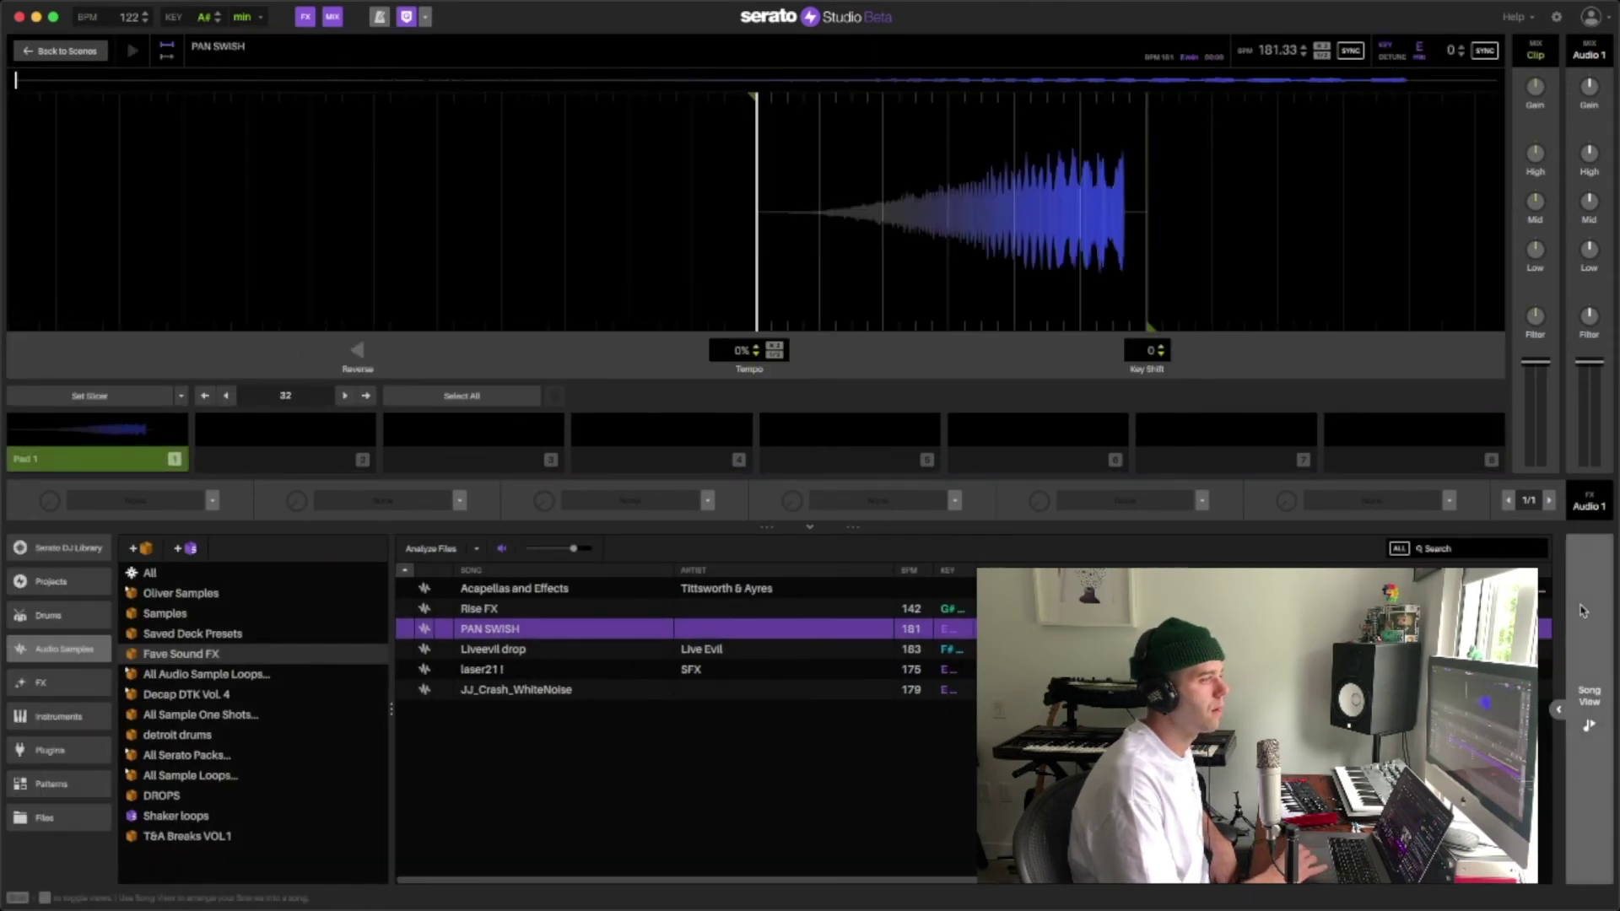
left_click(1351, 52)
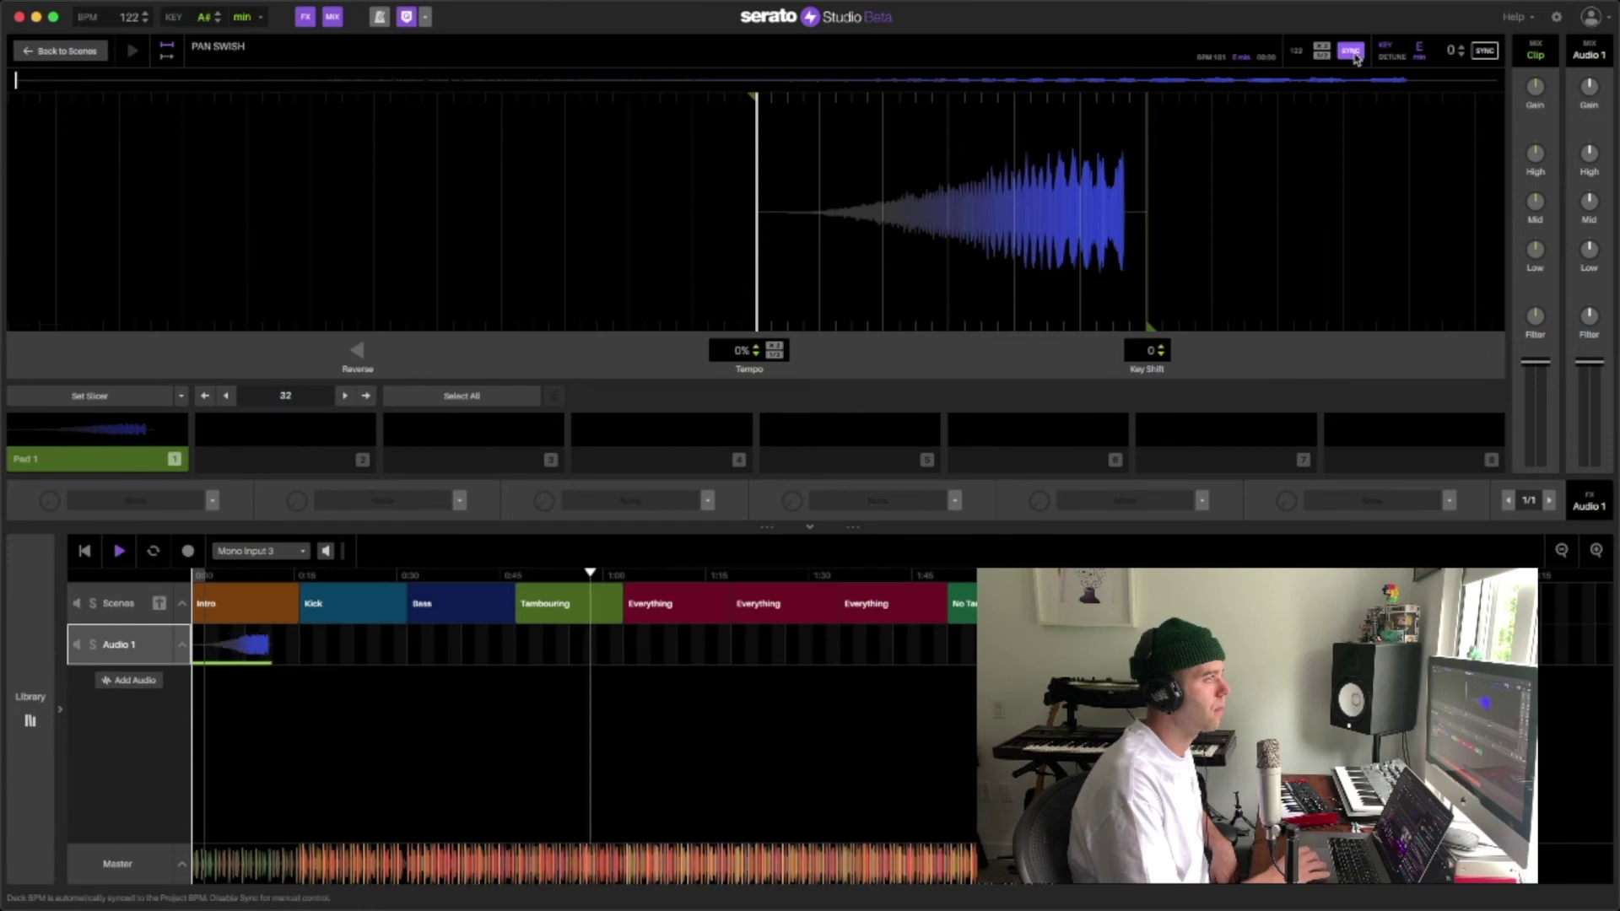
left_click_drag(239, 647, 593, 646)
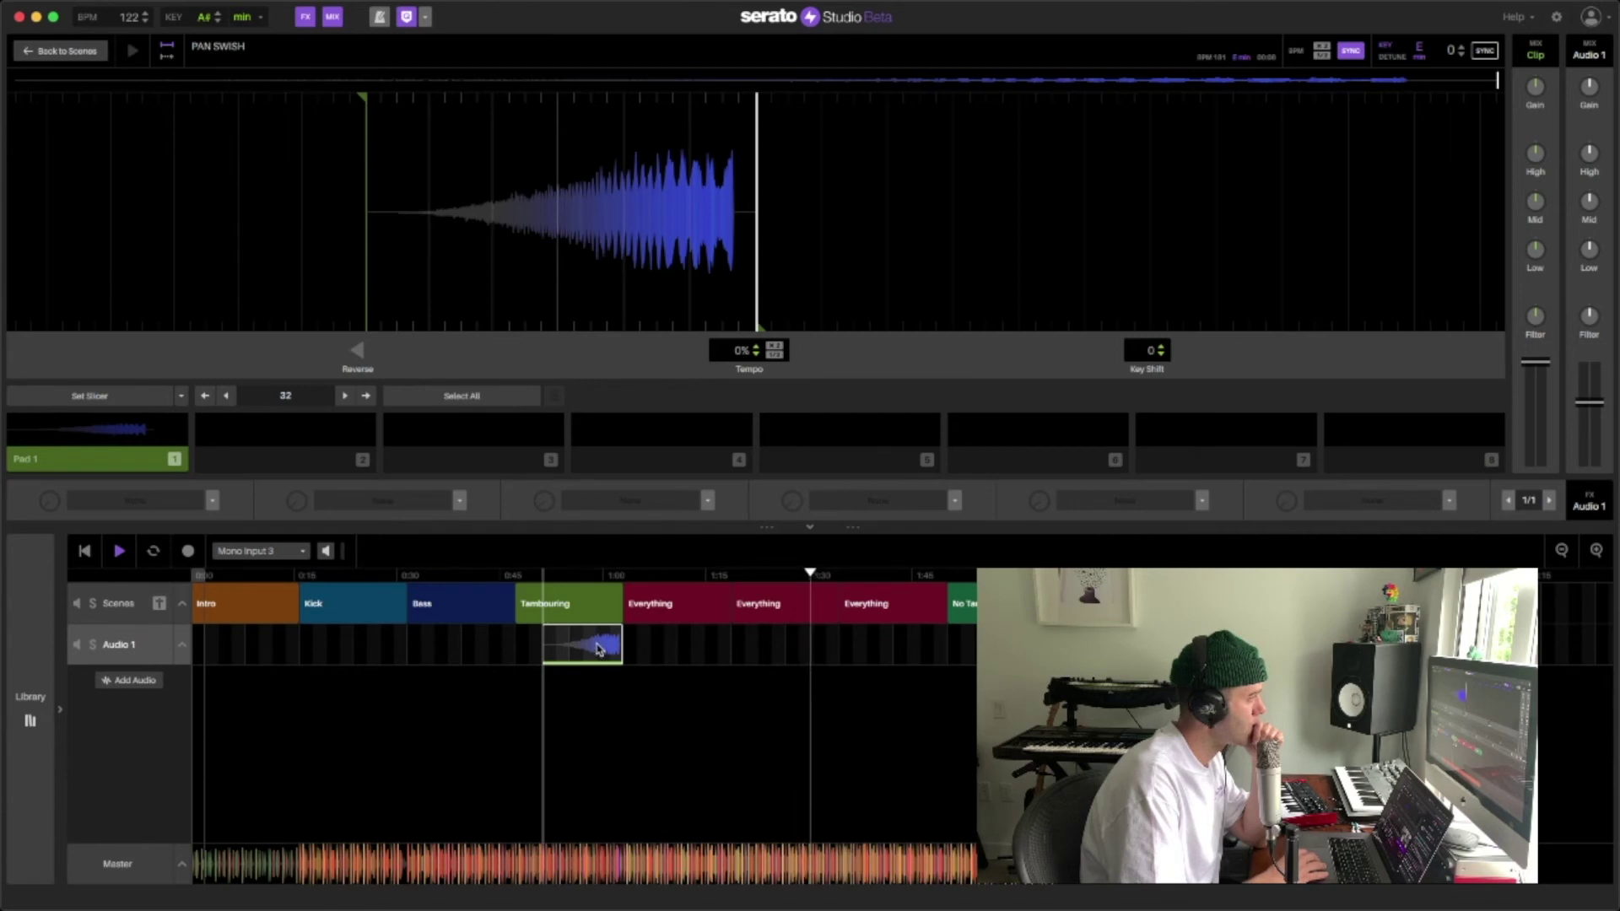
Place the JJ_Crash_WhiteNoise sample on the Audio 1 track at the start of the No Tambo scene.
left_click(133, 681)
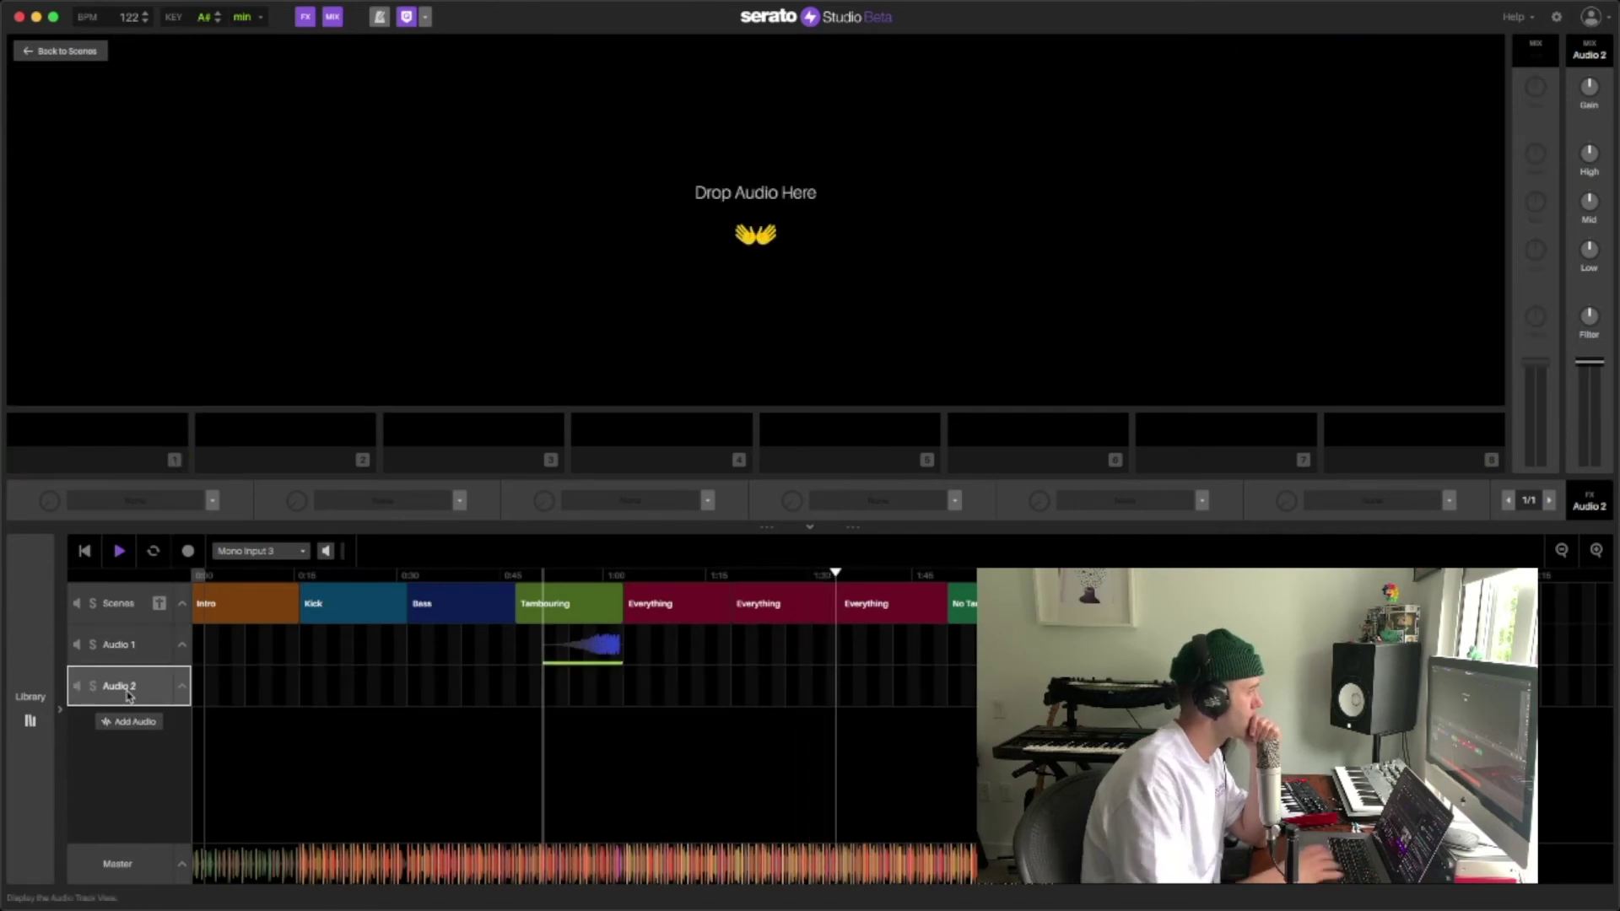
key("super+z")
left_click(32, 697)
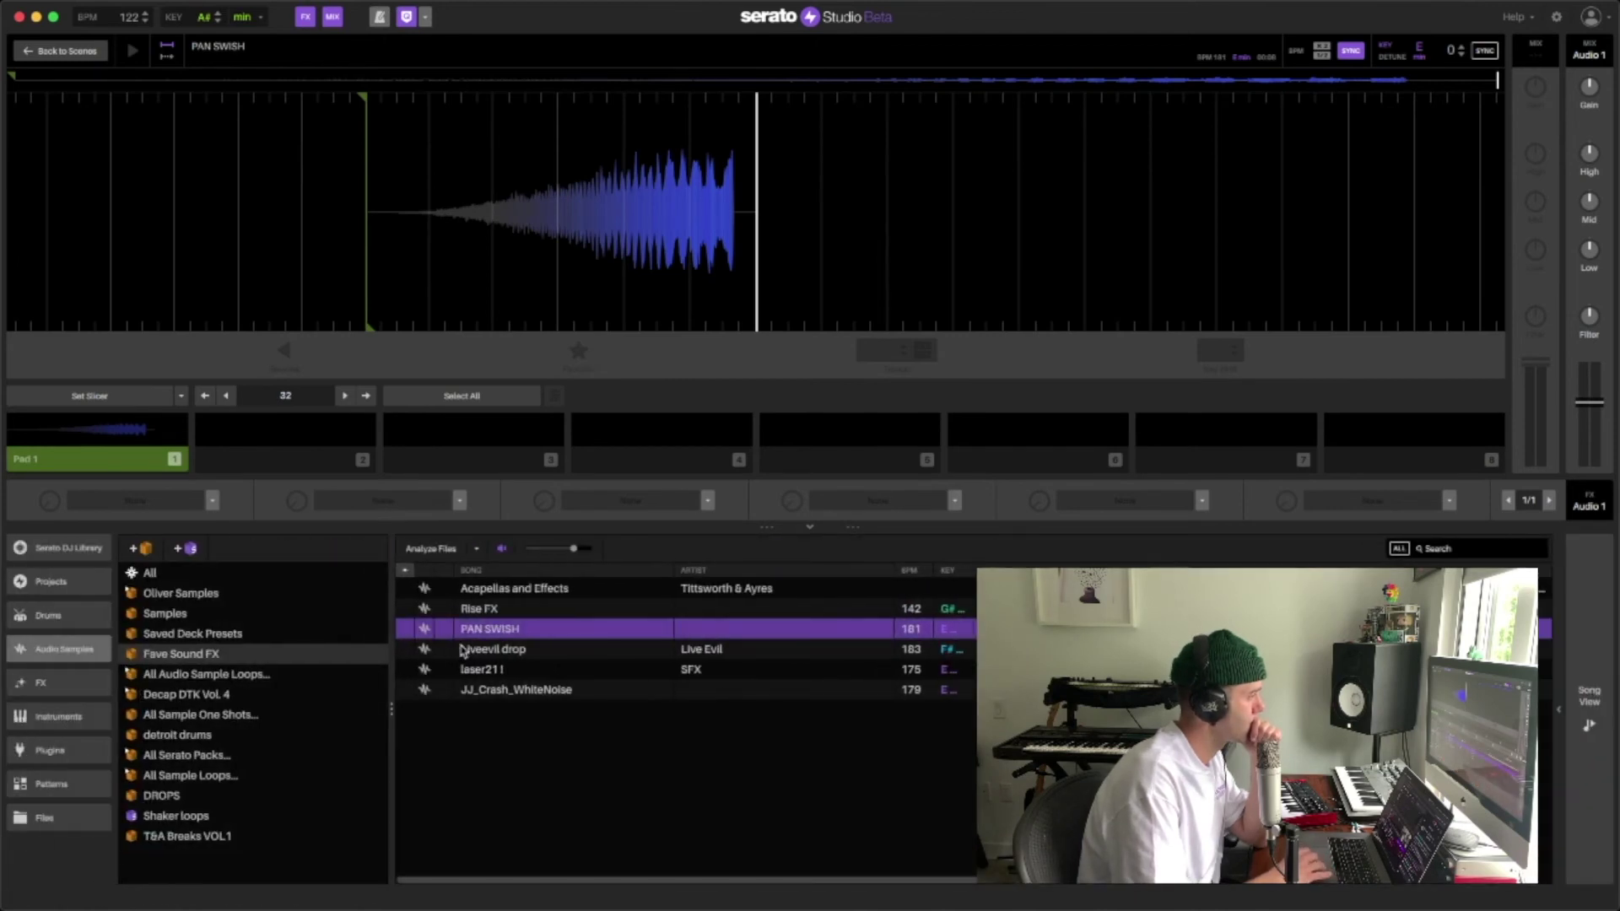
left_click(483, 673)
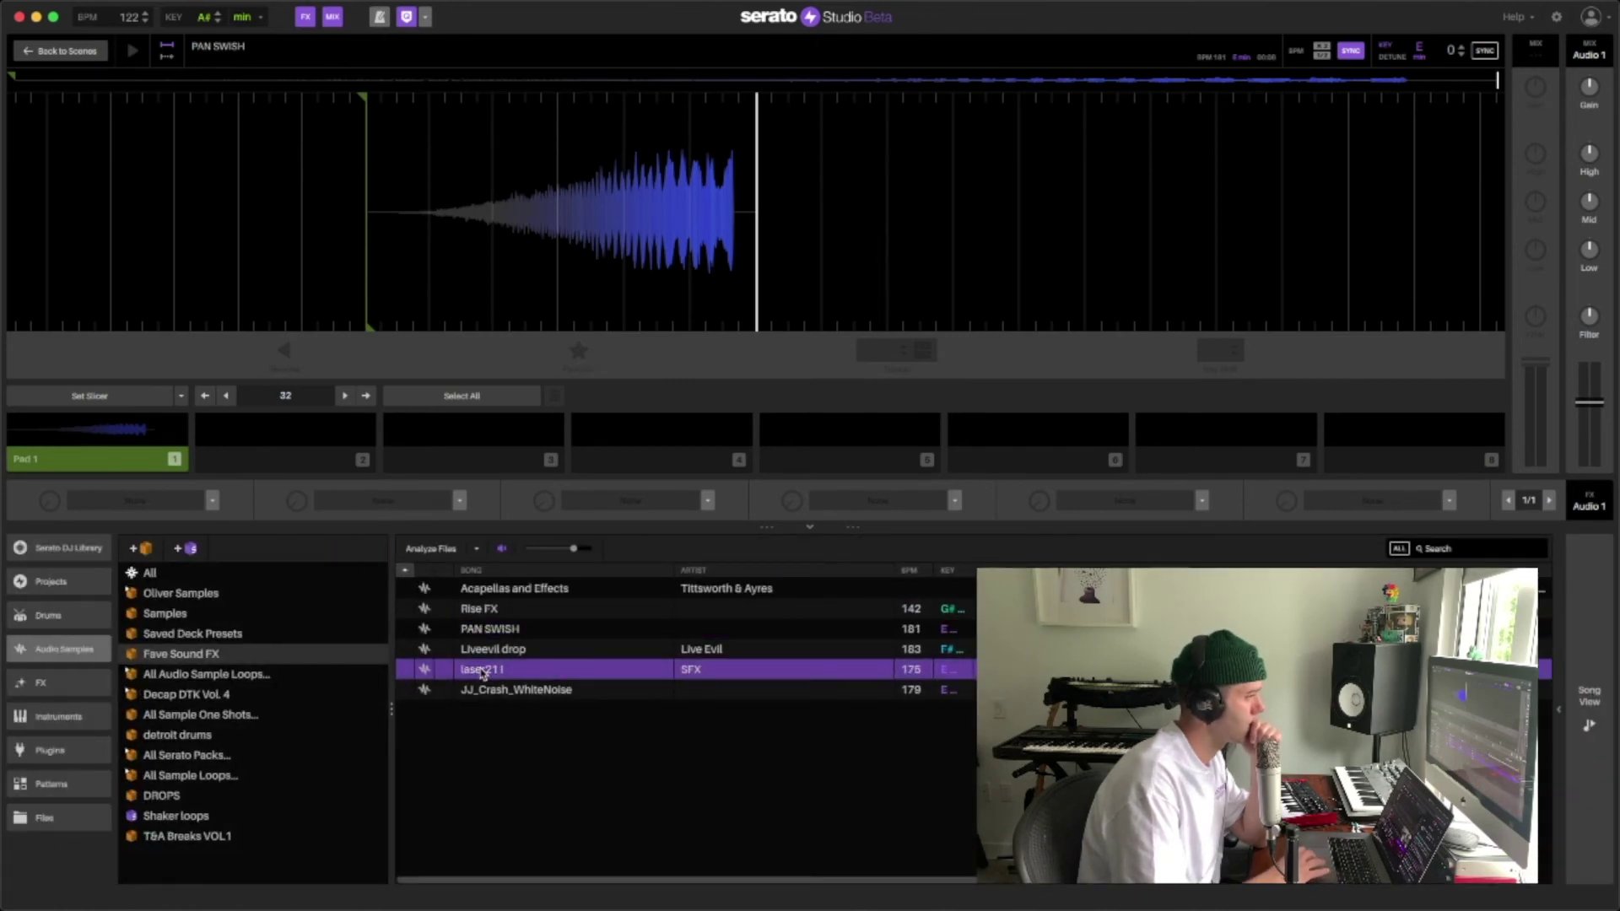
left_click(556, 691)
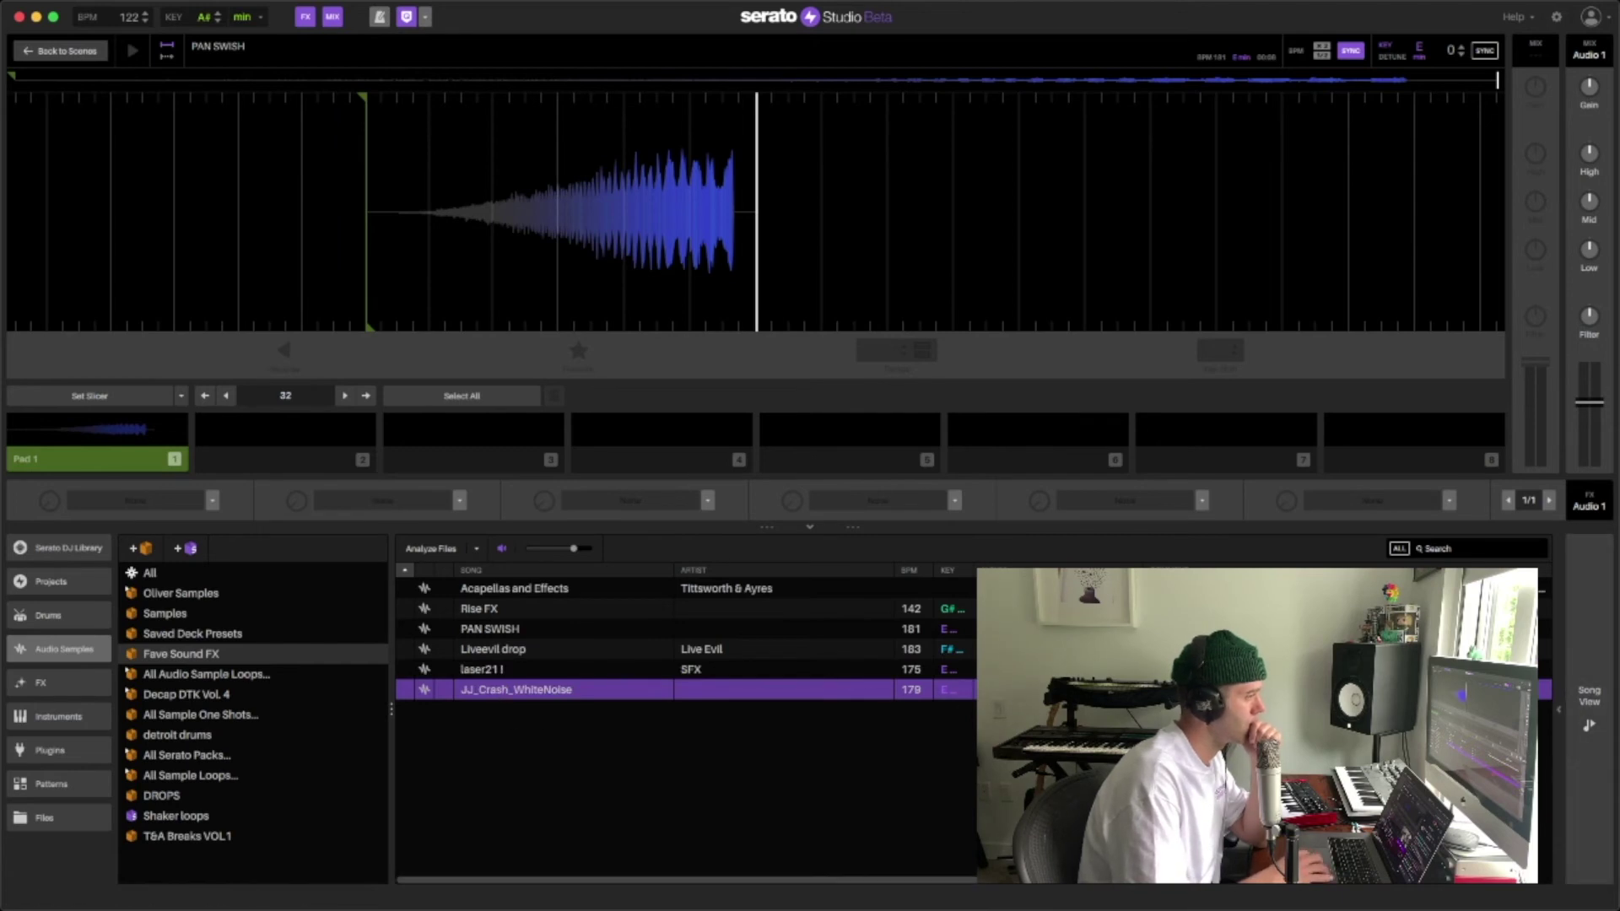
left_click_drag(1589, 724, 1080, 724)
left_click_drag(948, 672, 953, 659)
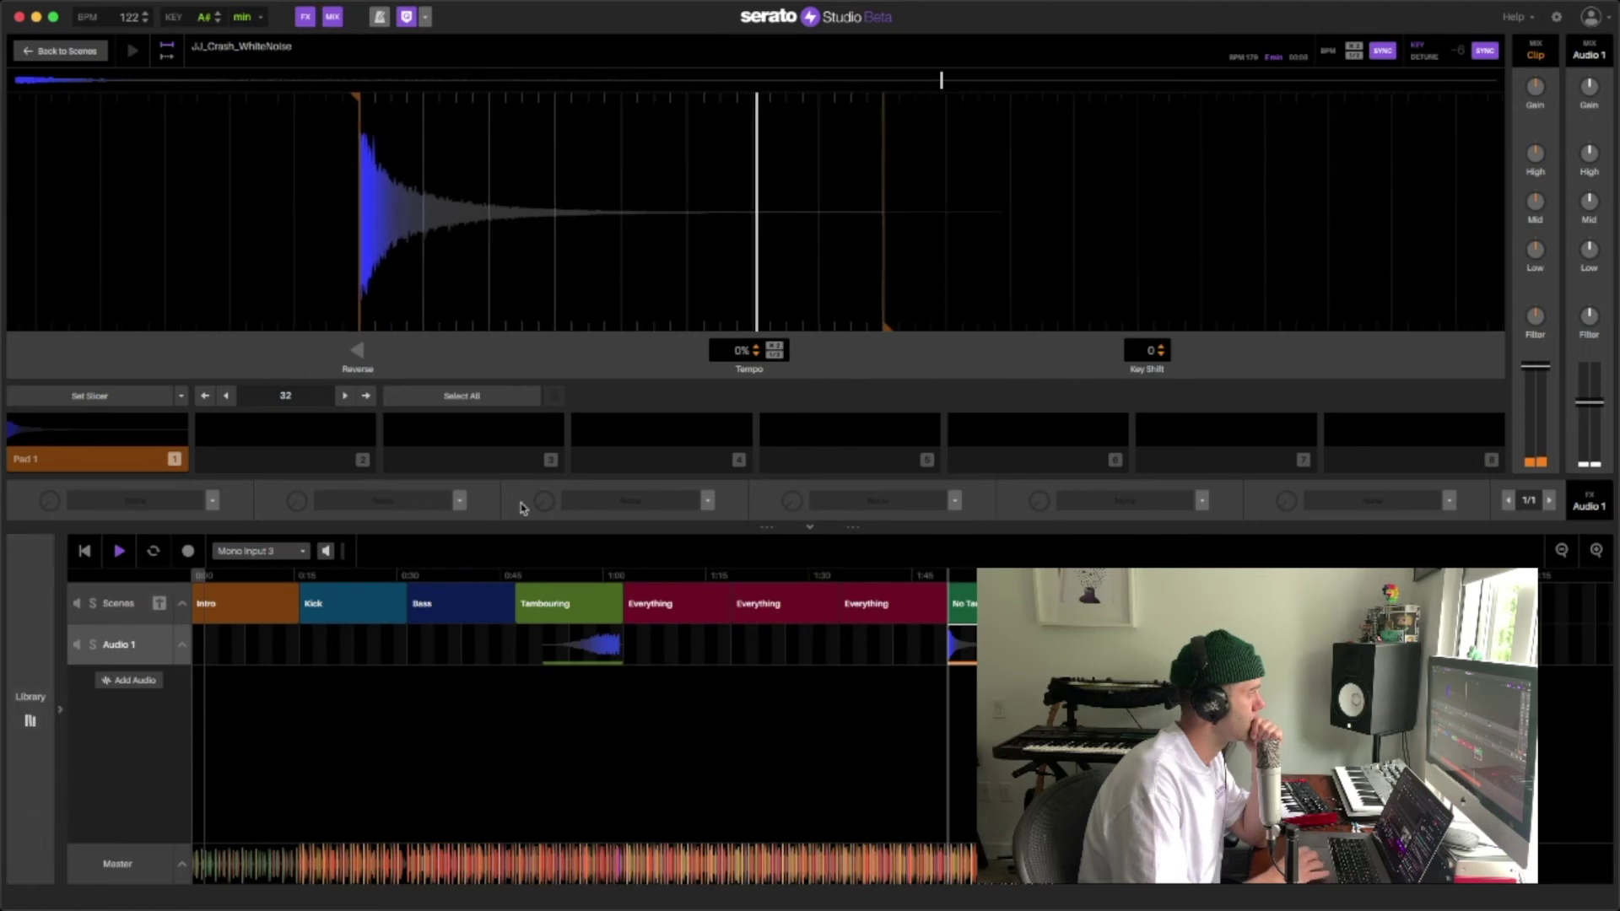
In the scene between Tambouring and Everything, delete the 702 acapella's pad 5 note in bars 1-2 and rename the scene No vox.
left_click(61, 51)
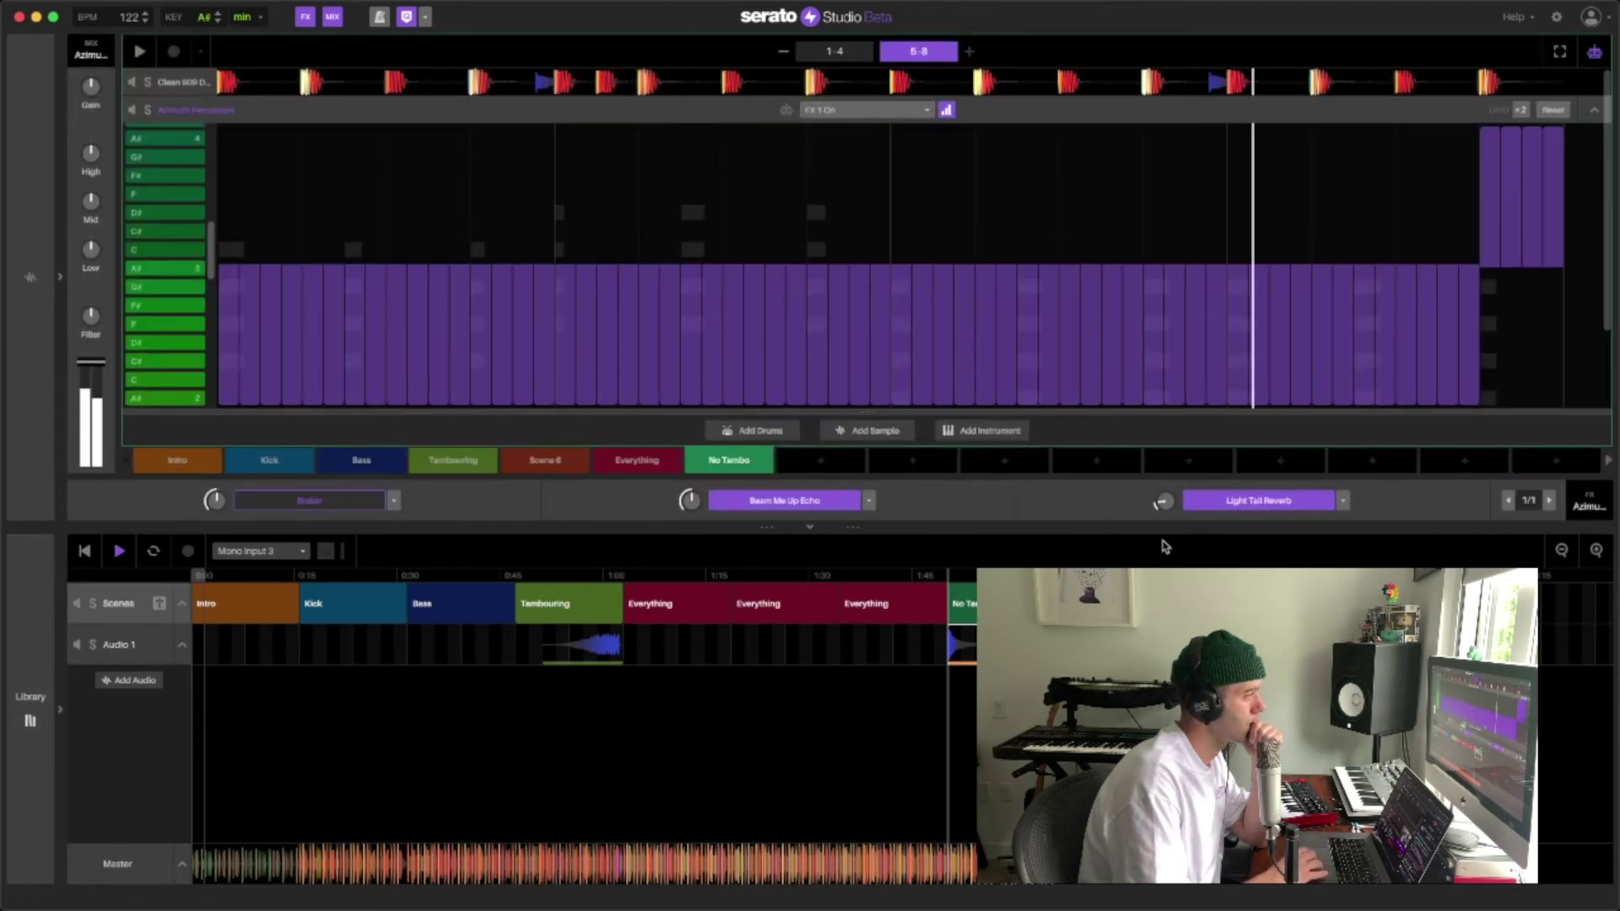
left_click(637, 460)
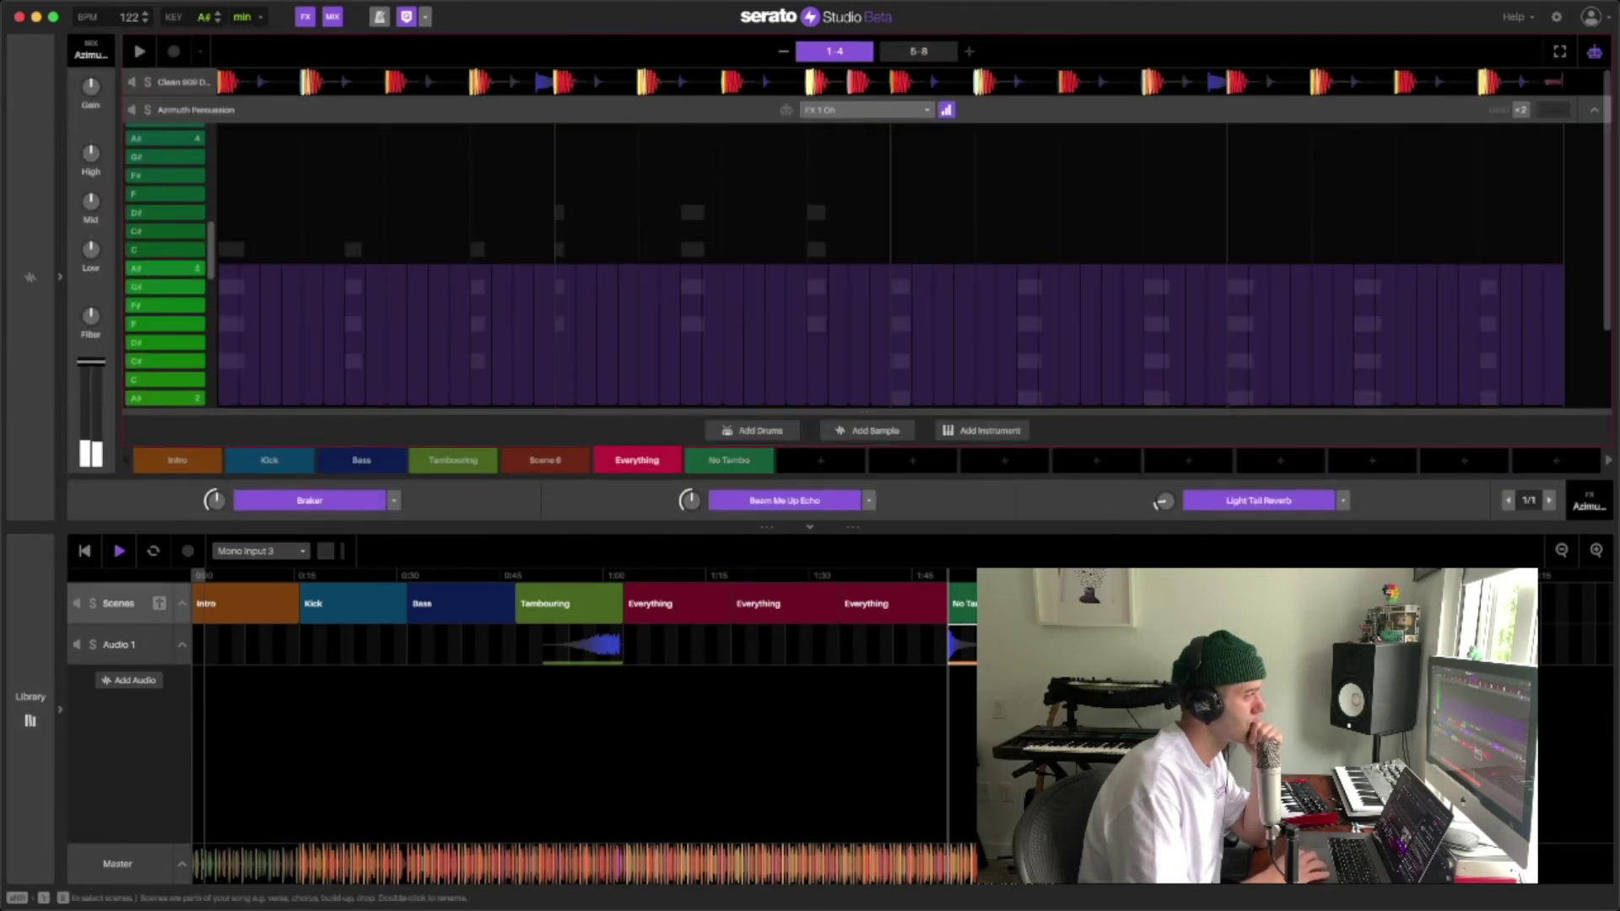
left_click(520, 462)
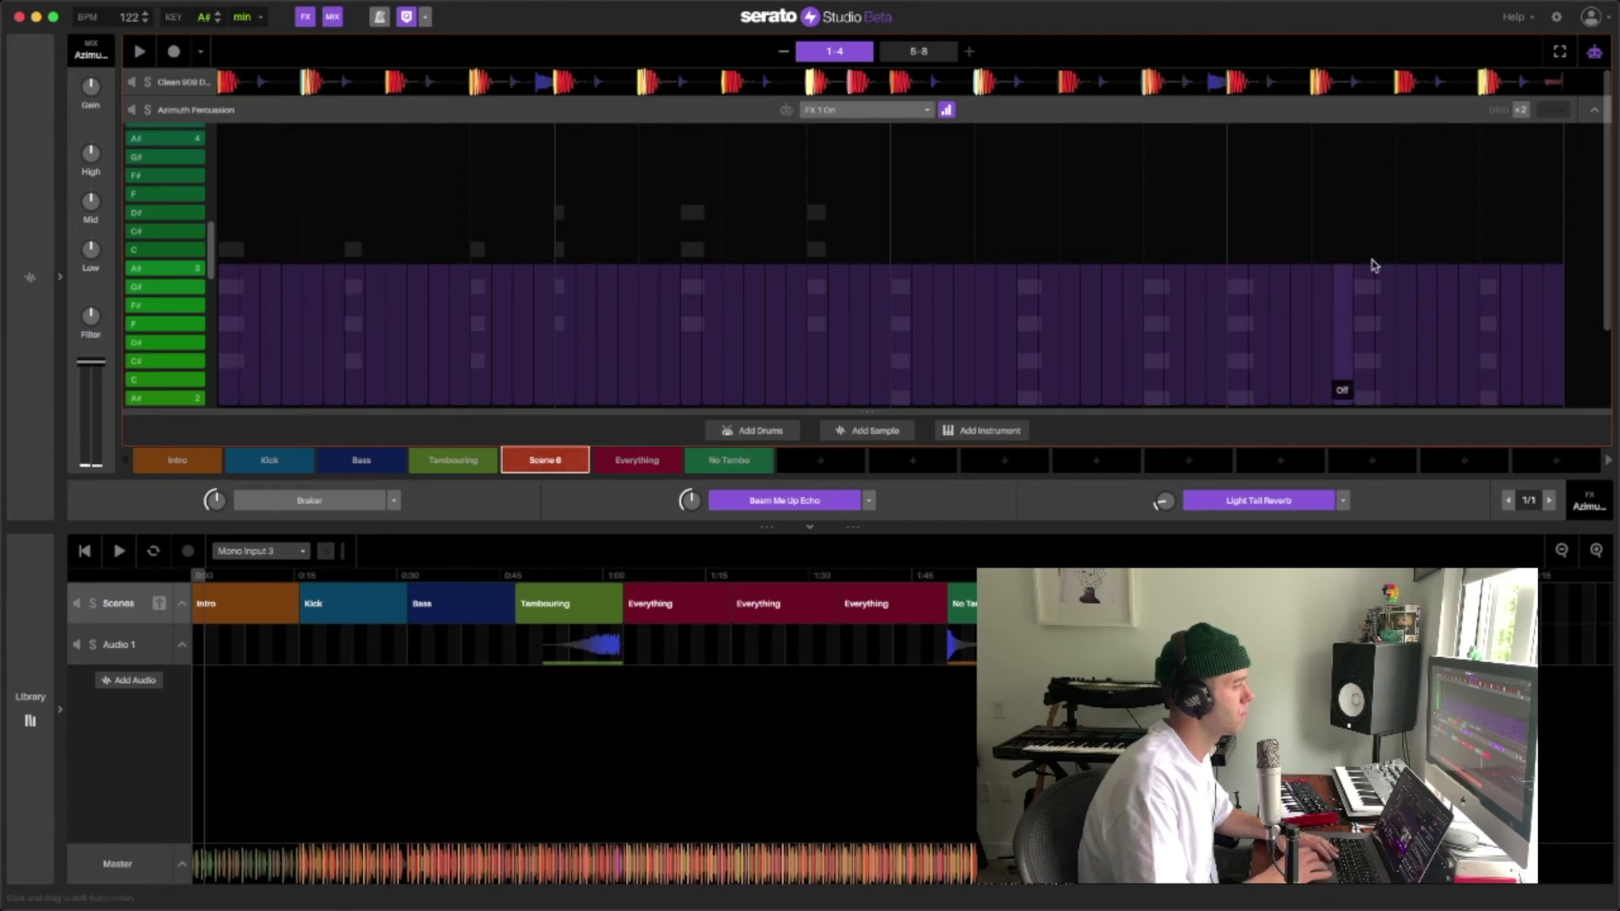
left_click(1594, 115)
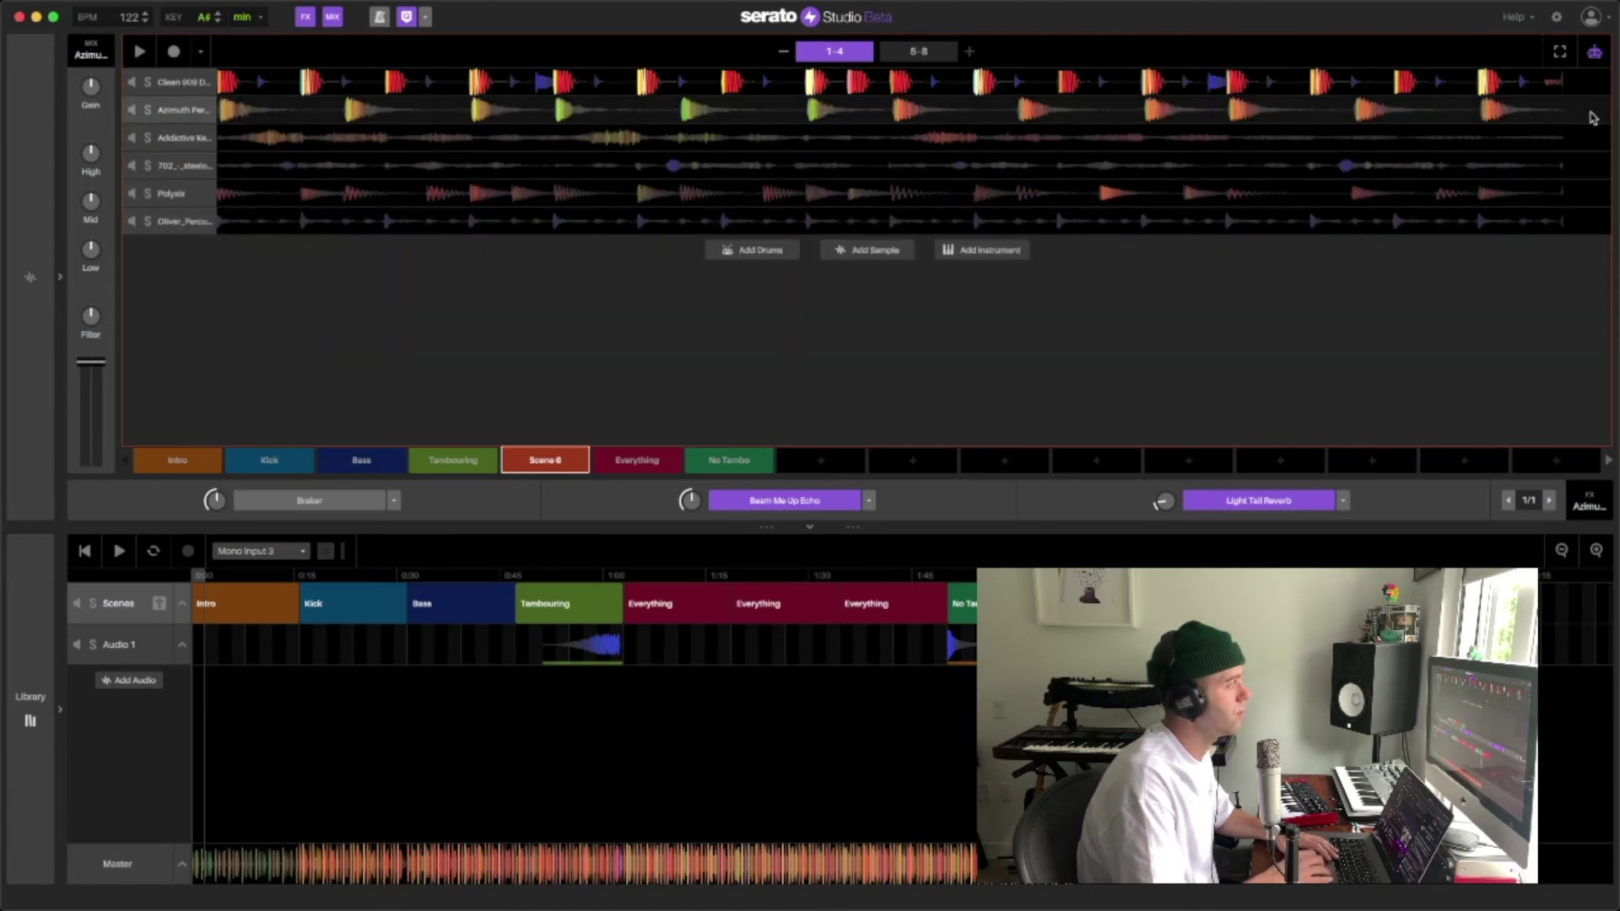
left_click(182, 172)
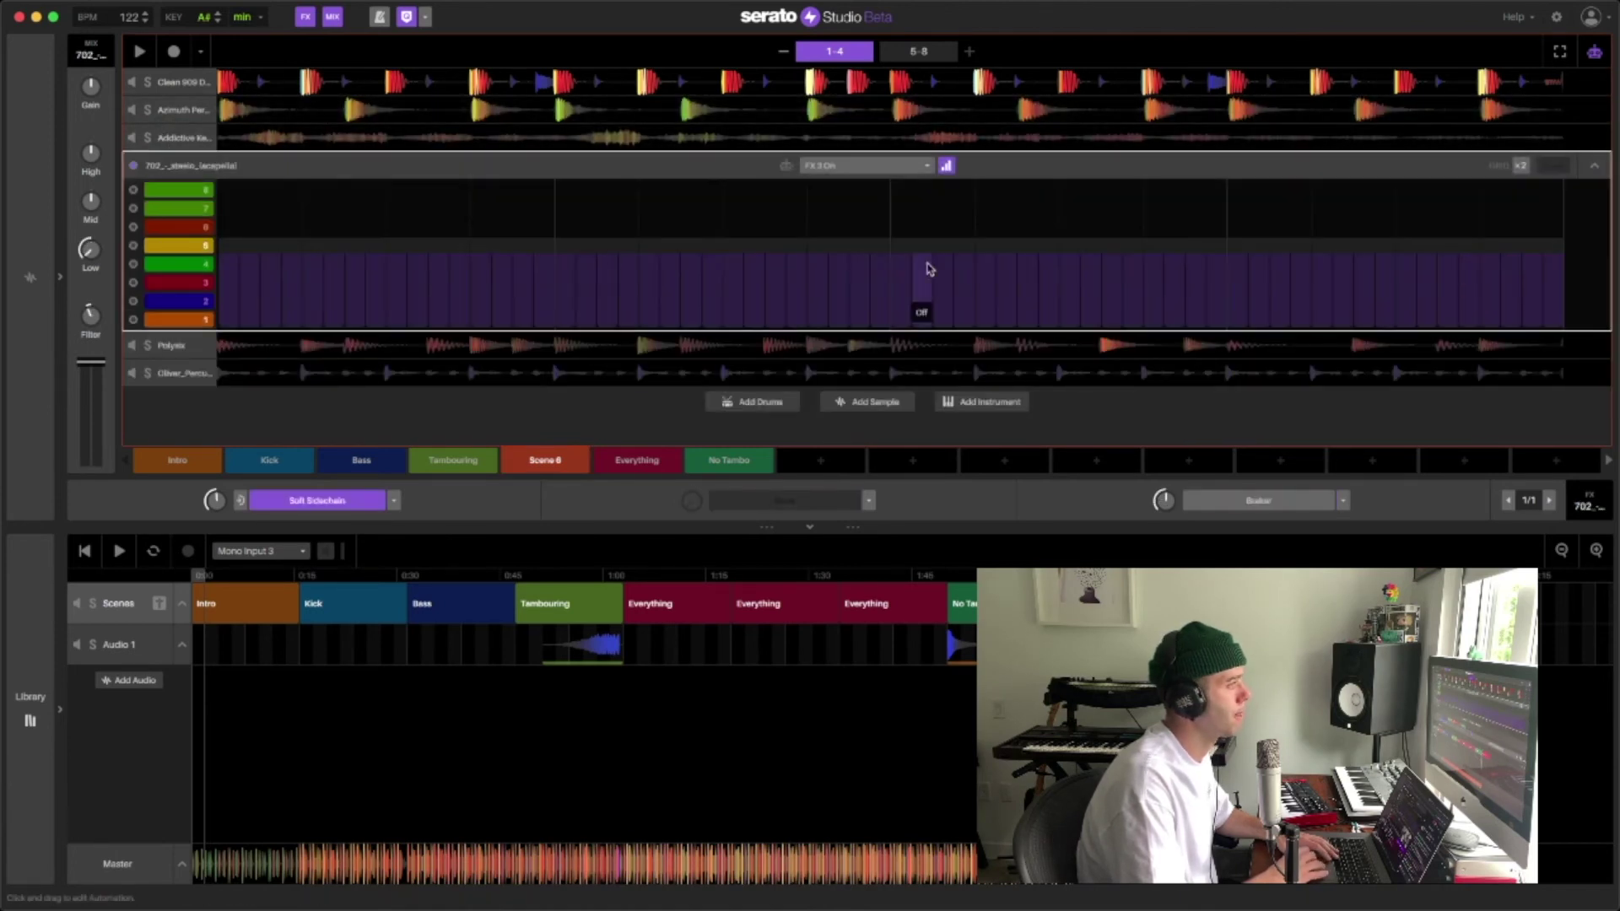
left_click(1591, 54)
left_click(318, 247)
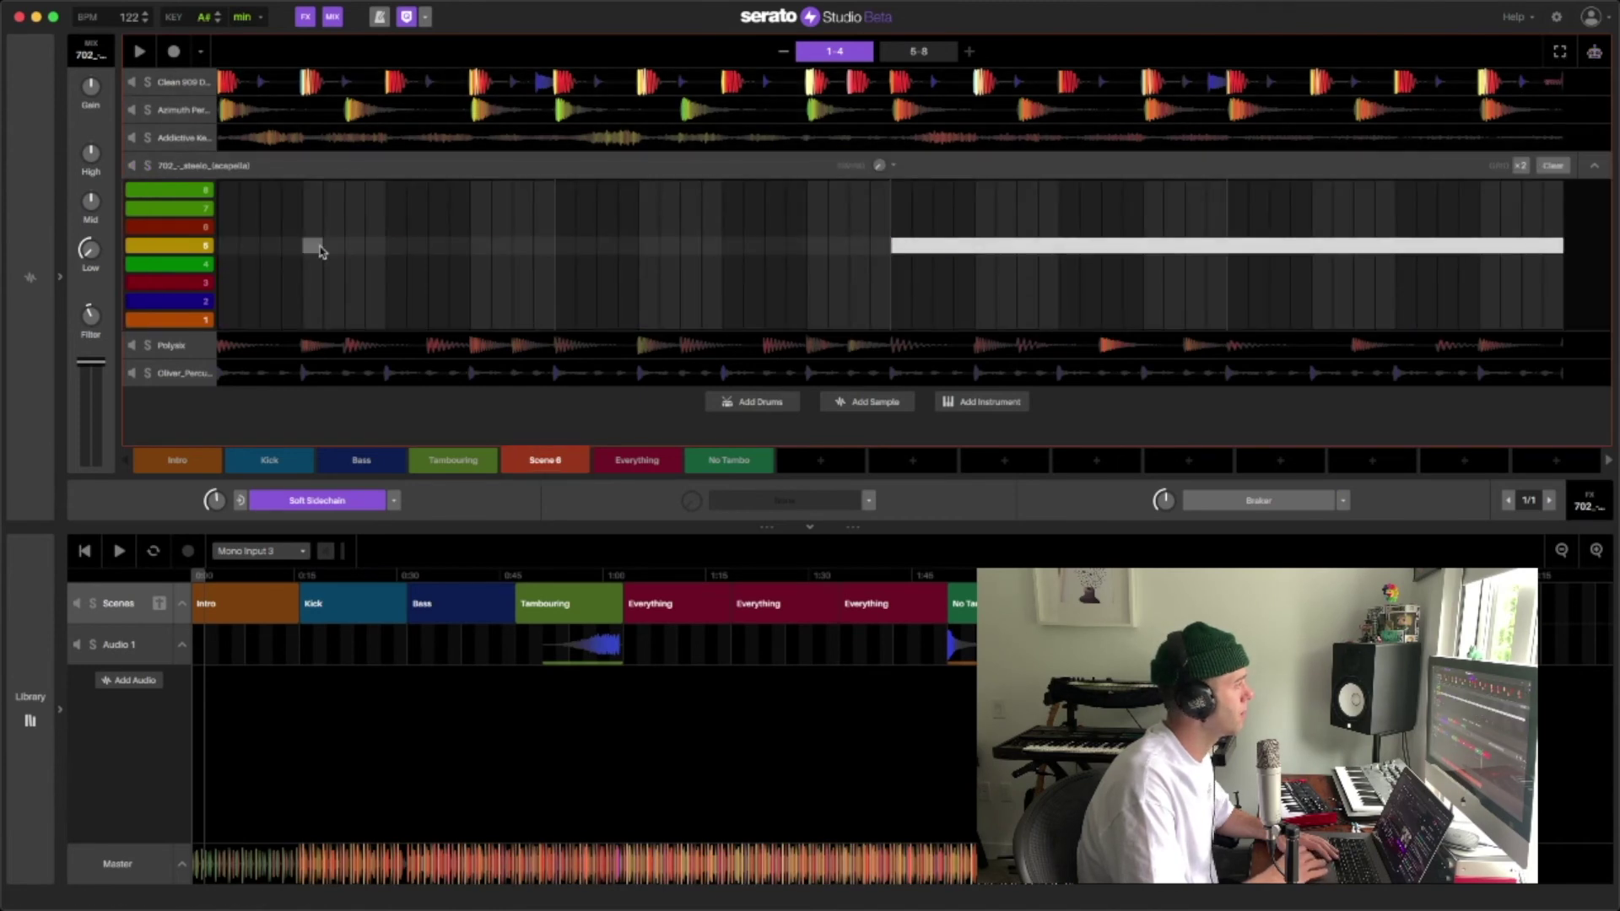
left_click(549, 467)
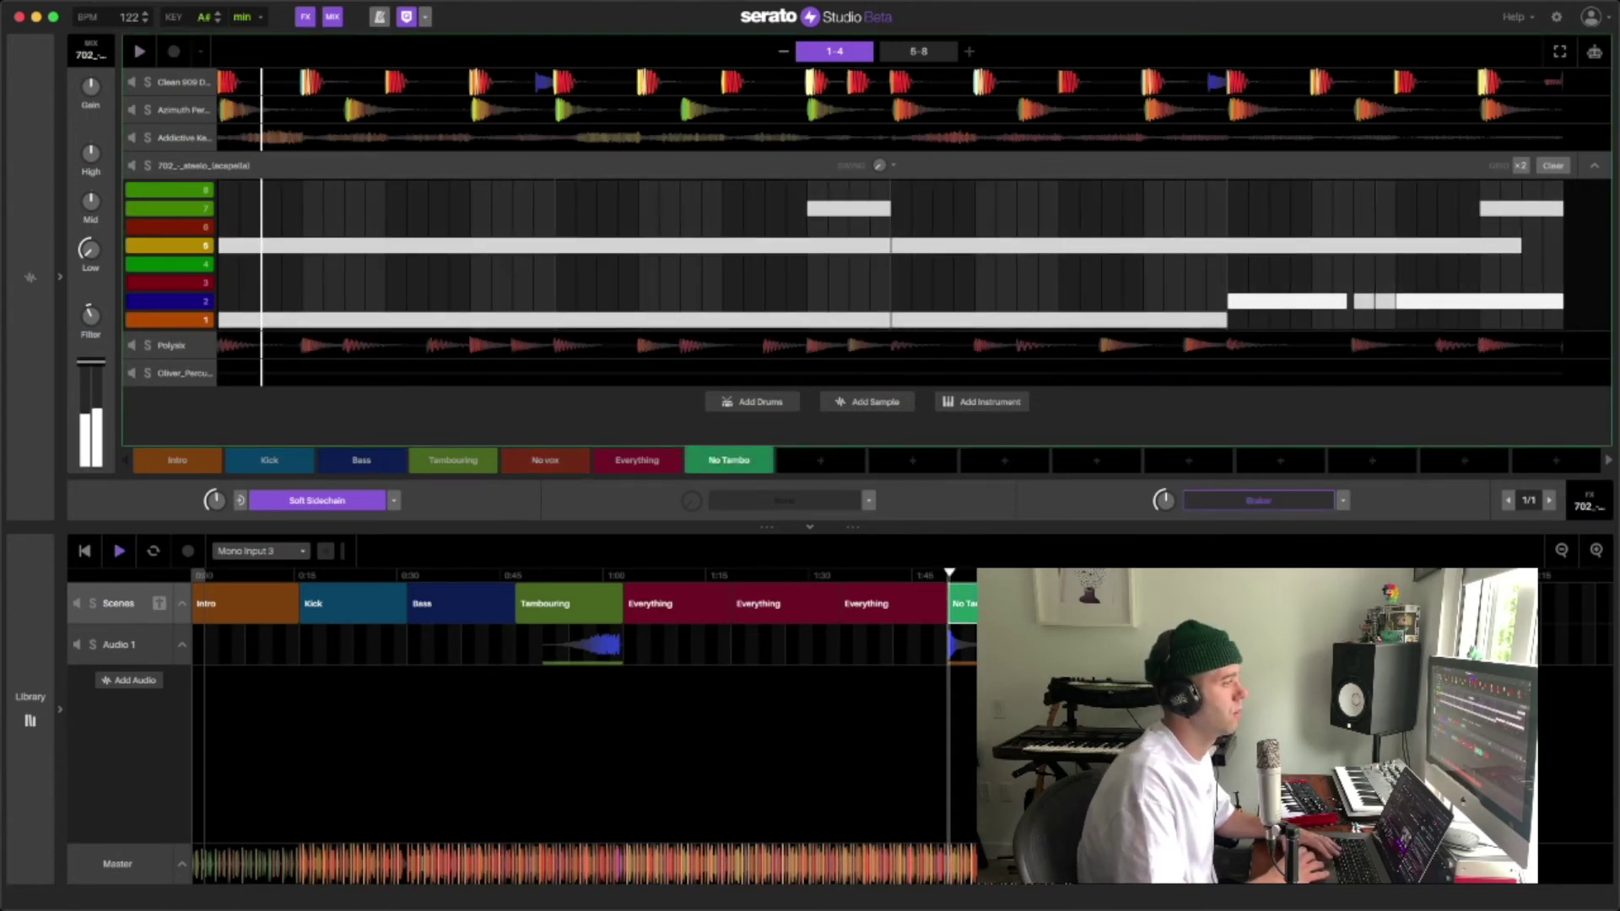
Apply Soft Sidechain to Audio 1 at about half strength, and move the JJ_Crash_WhiteNoise clip to the start of the first Everything scene.
double_click(556, 646)
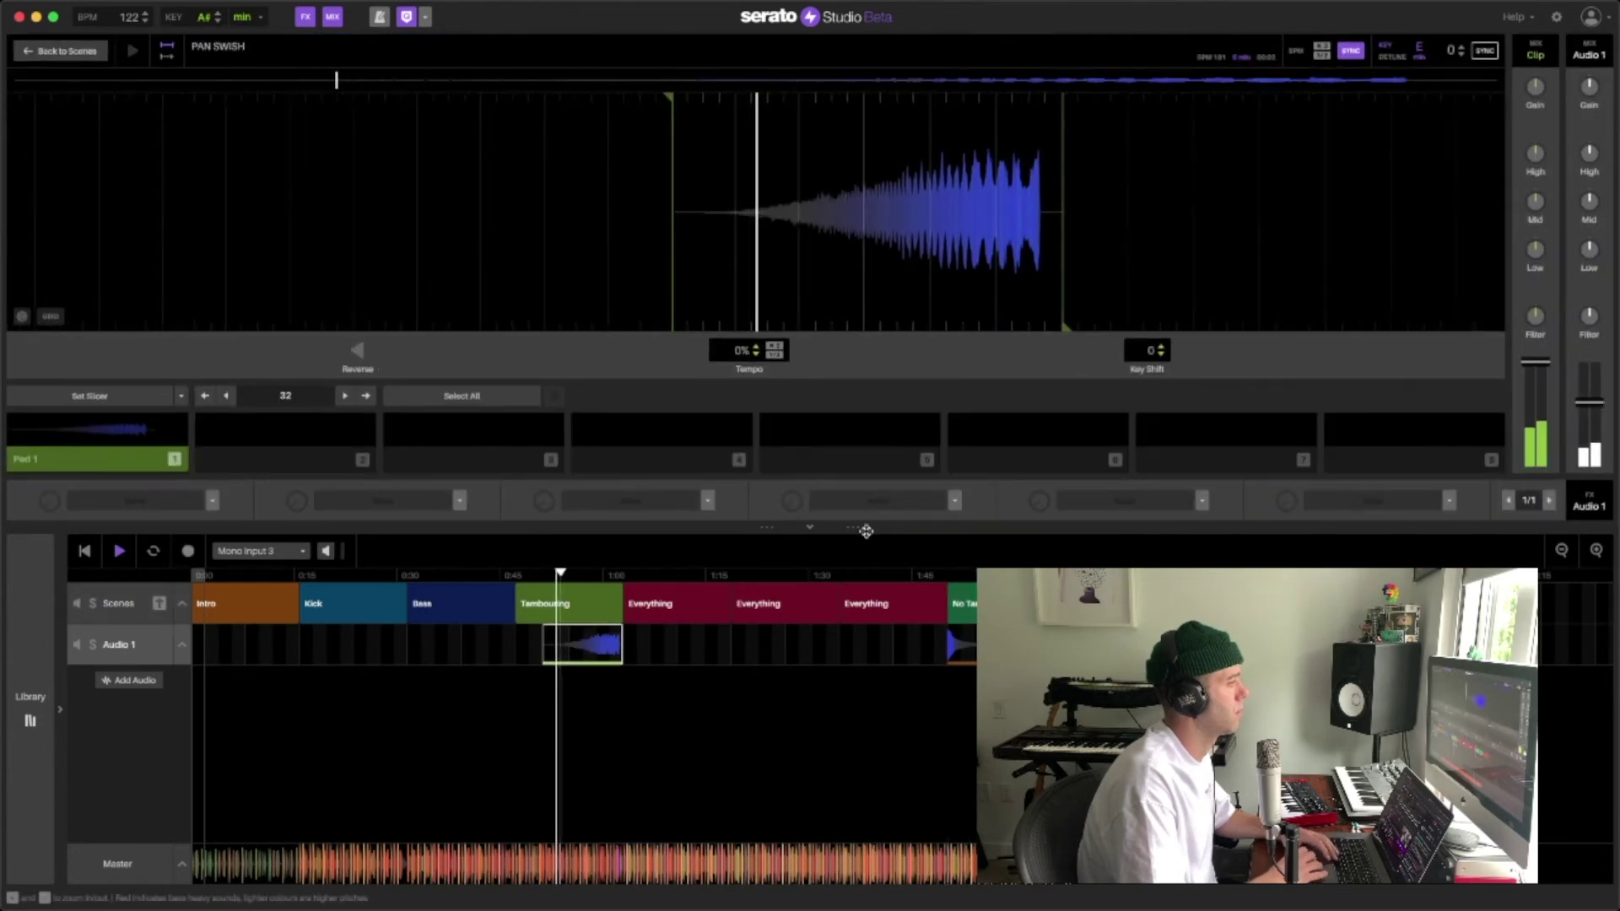
left_click(954, 500)
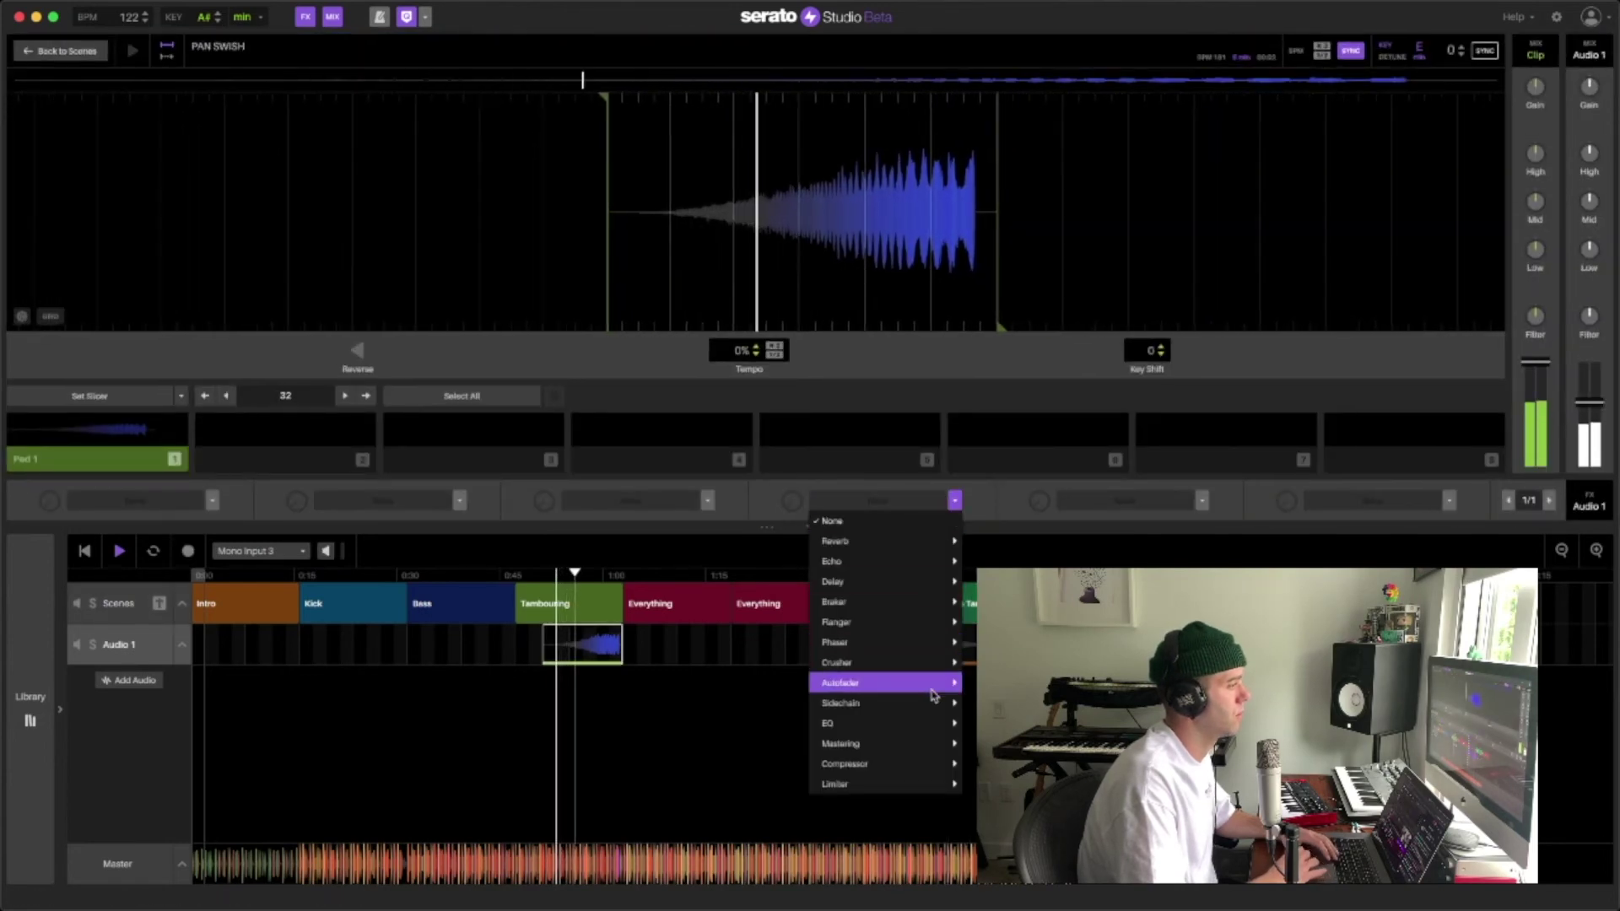
left_click(1013, 702)
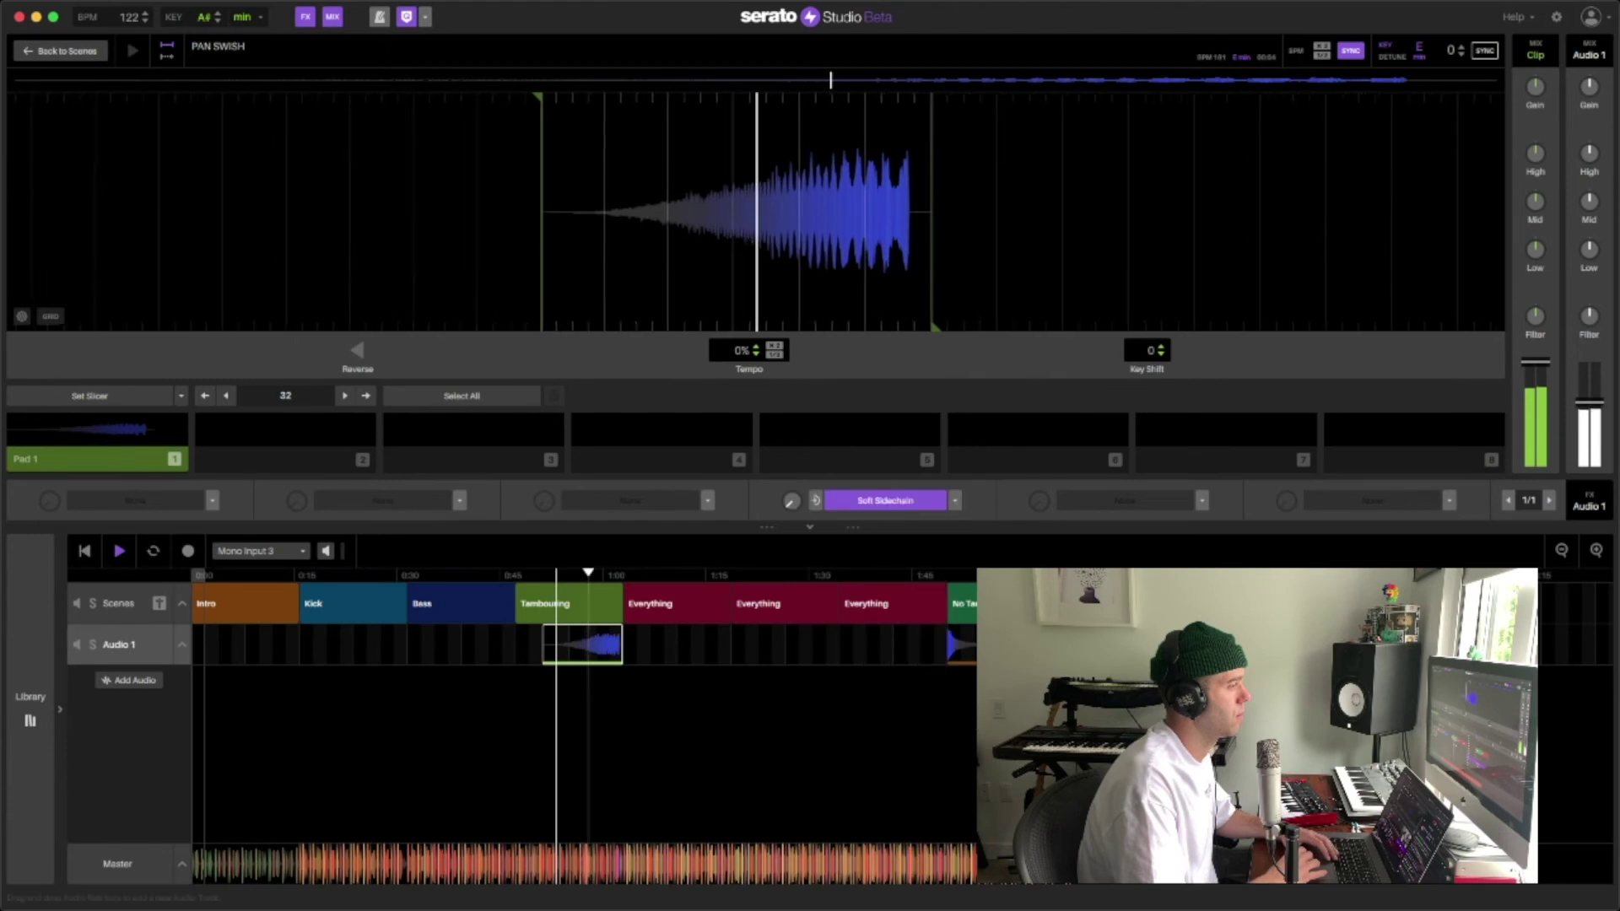
left_click_drag(789, 504, 789, 487)
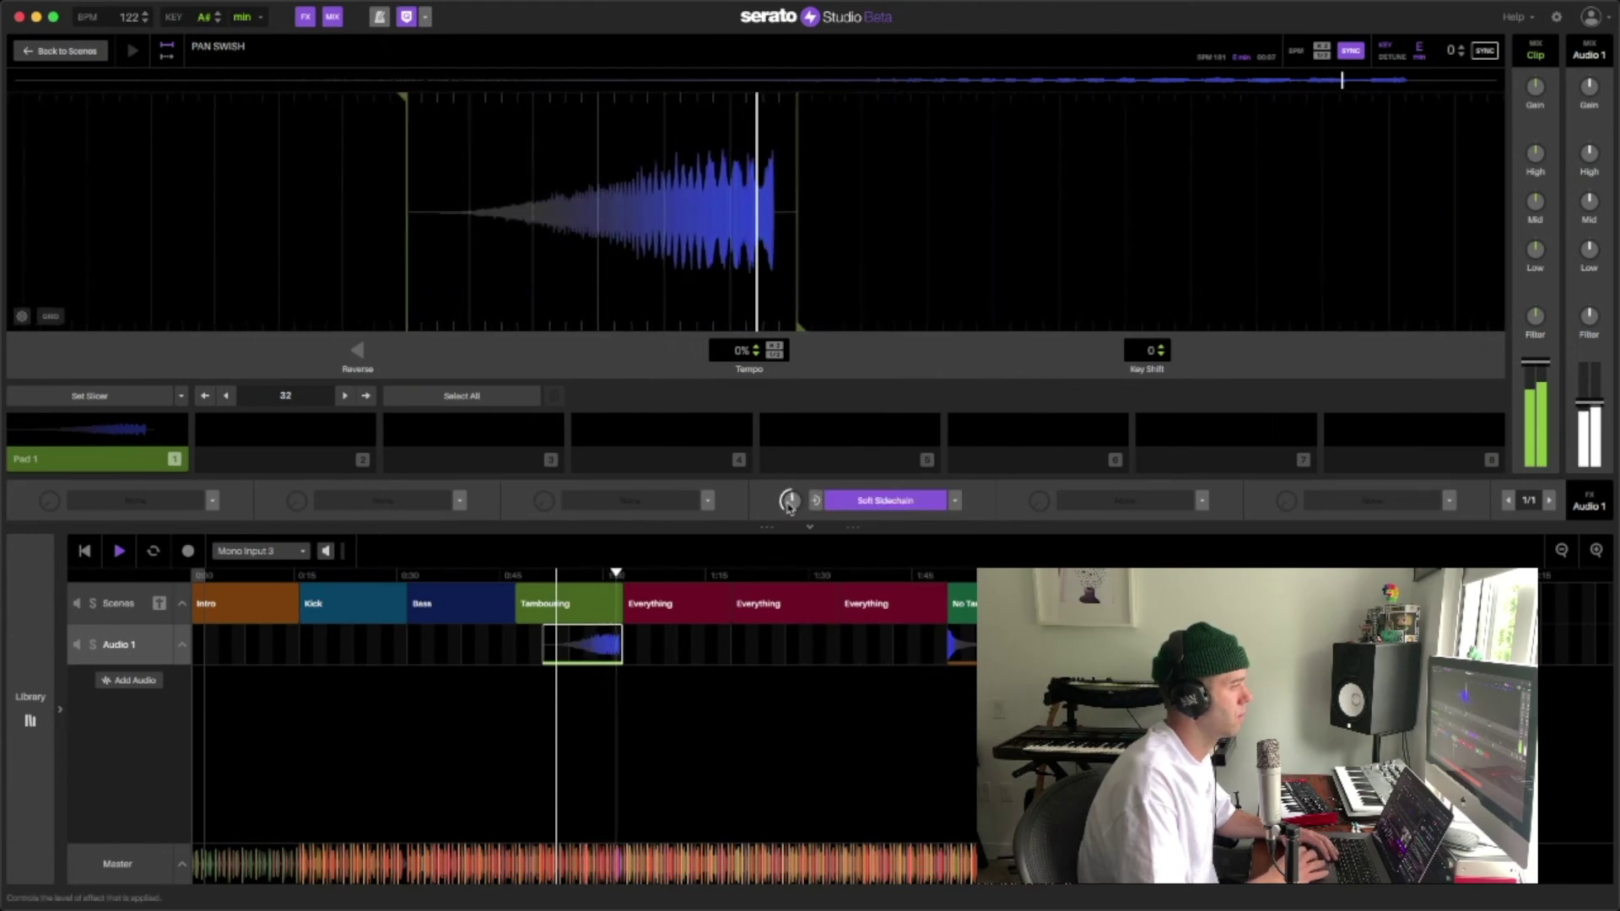
left_click_drag(959, 645, 641, 643)
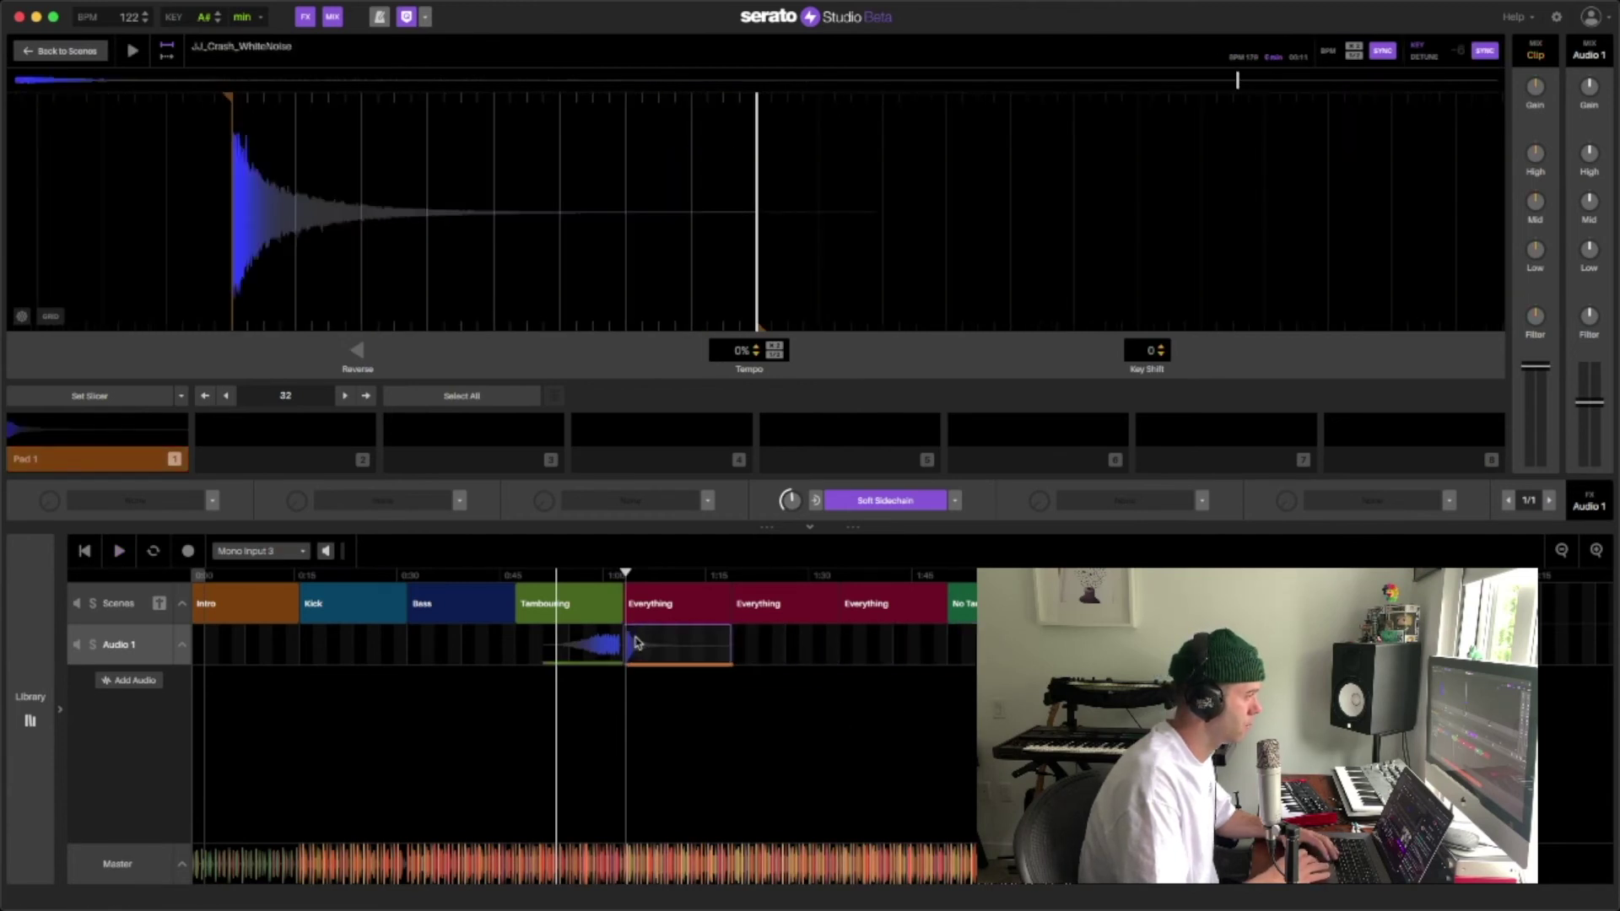
Switch off tempo sync for the PAN SWISH clip and realign the clip to finish at the end of the Tambouring scene.
left_click(576, 646)
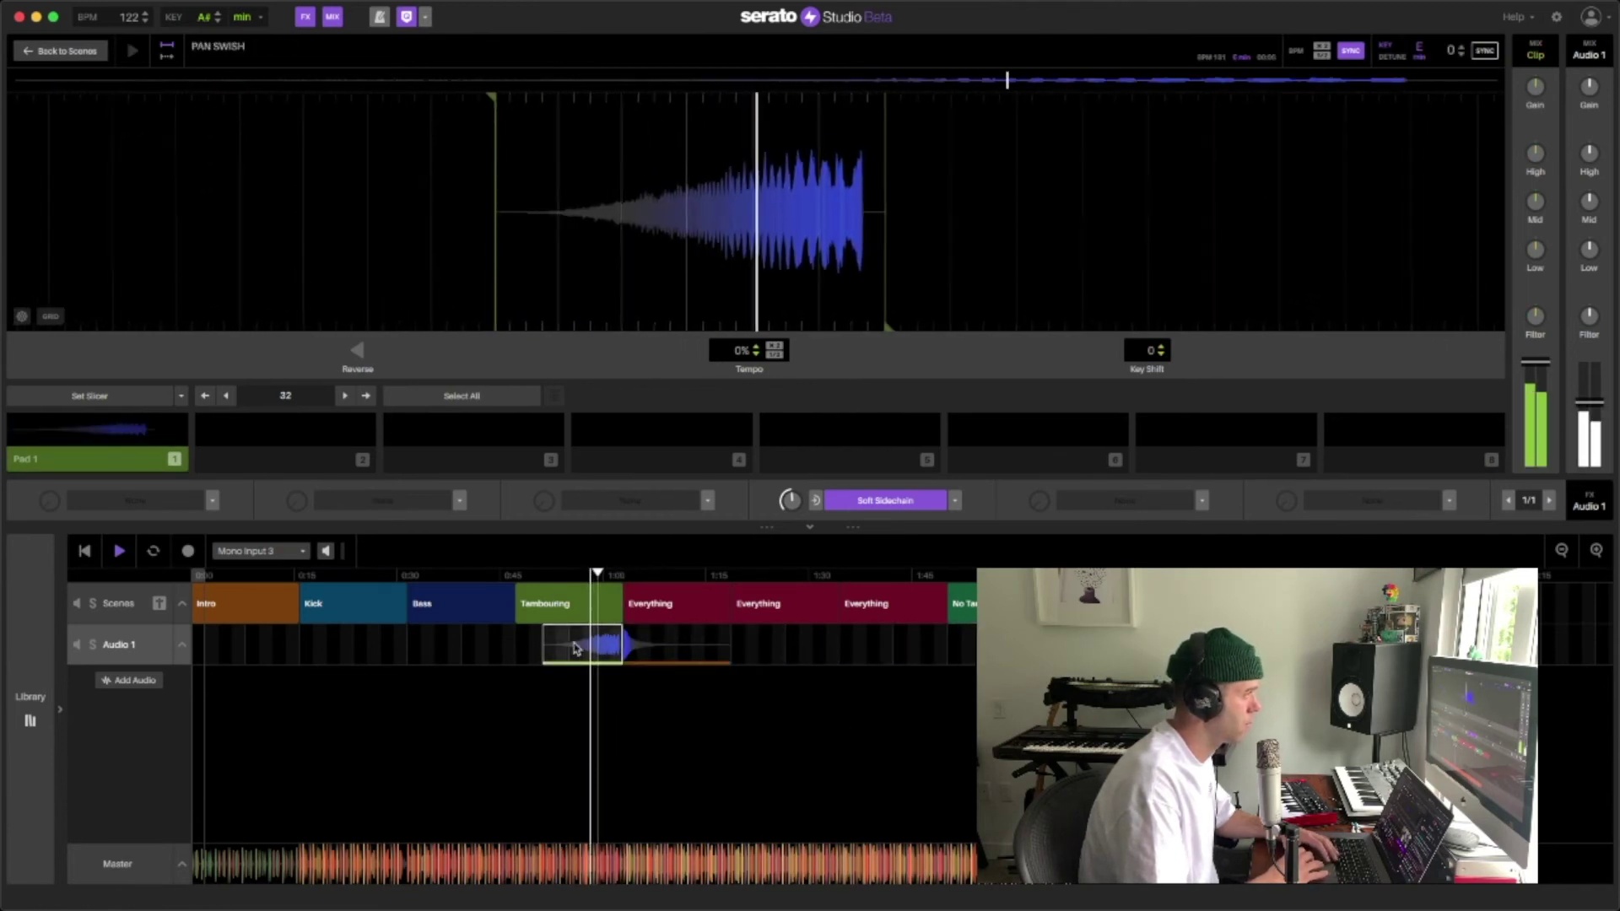
key("space")
left_click(1351, 53)
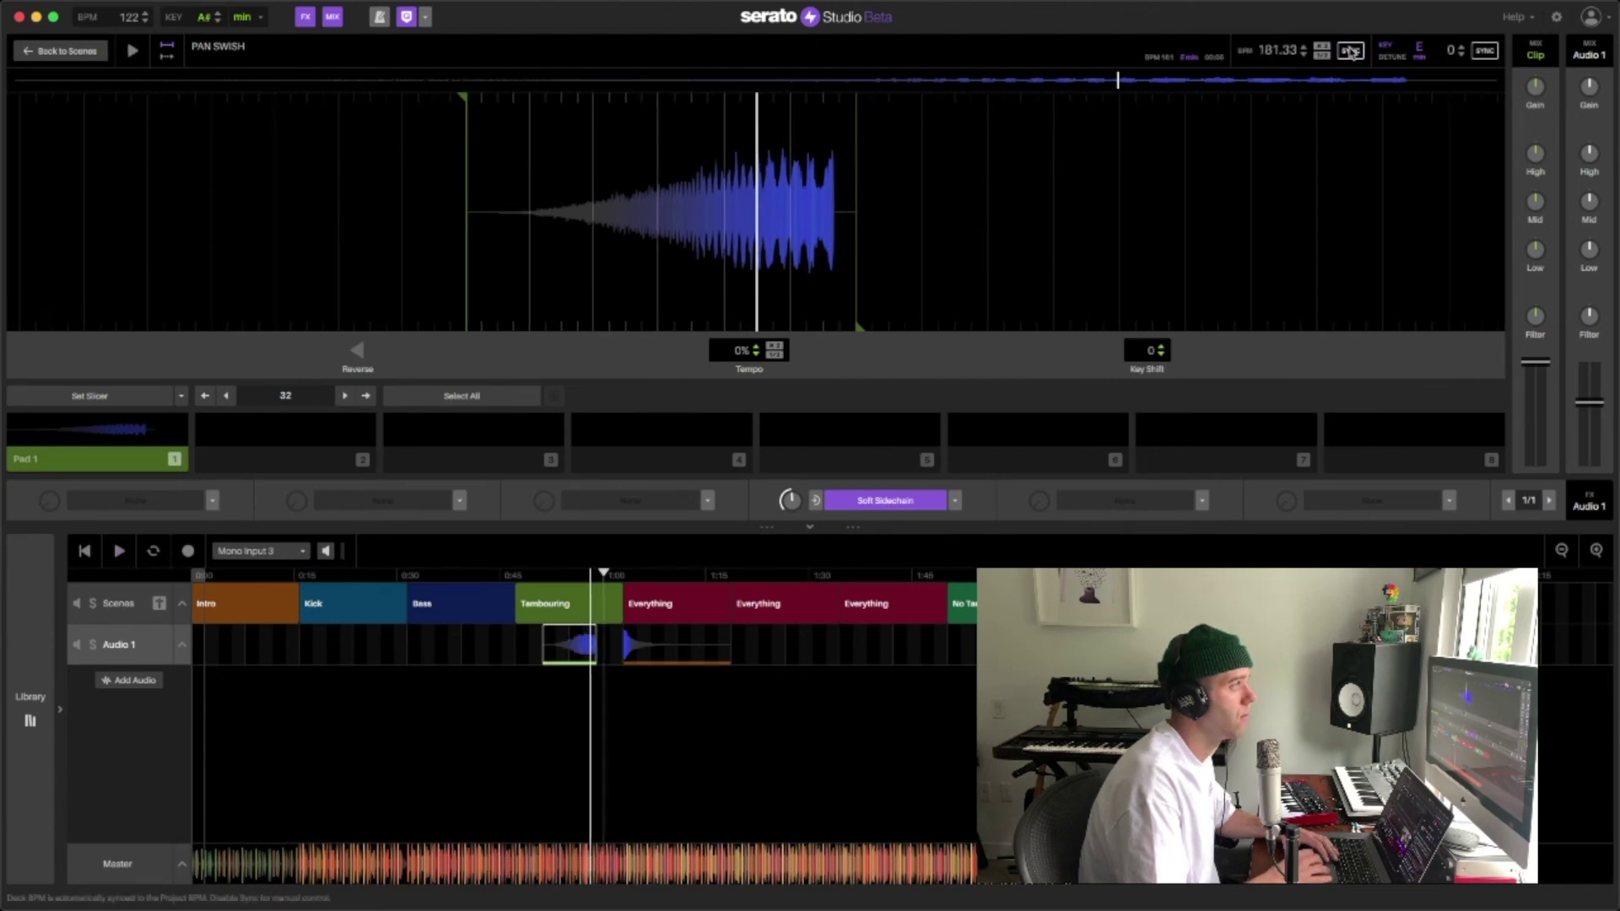
key("space")
key("space")
left_click(595, 647)
key("space")
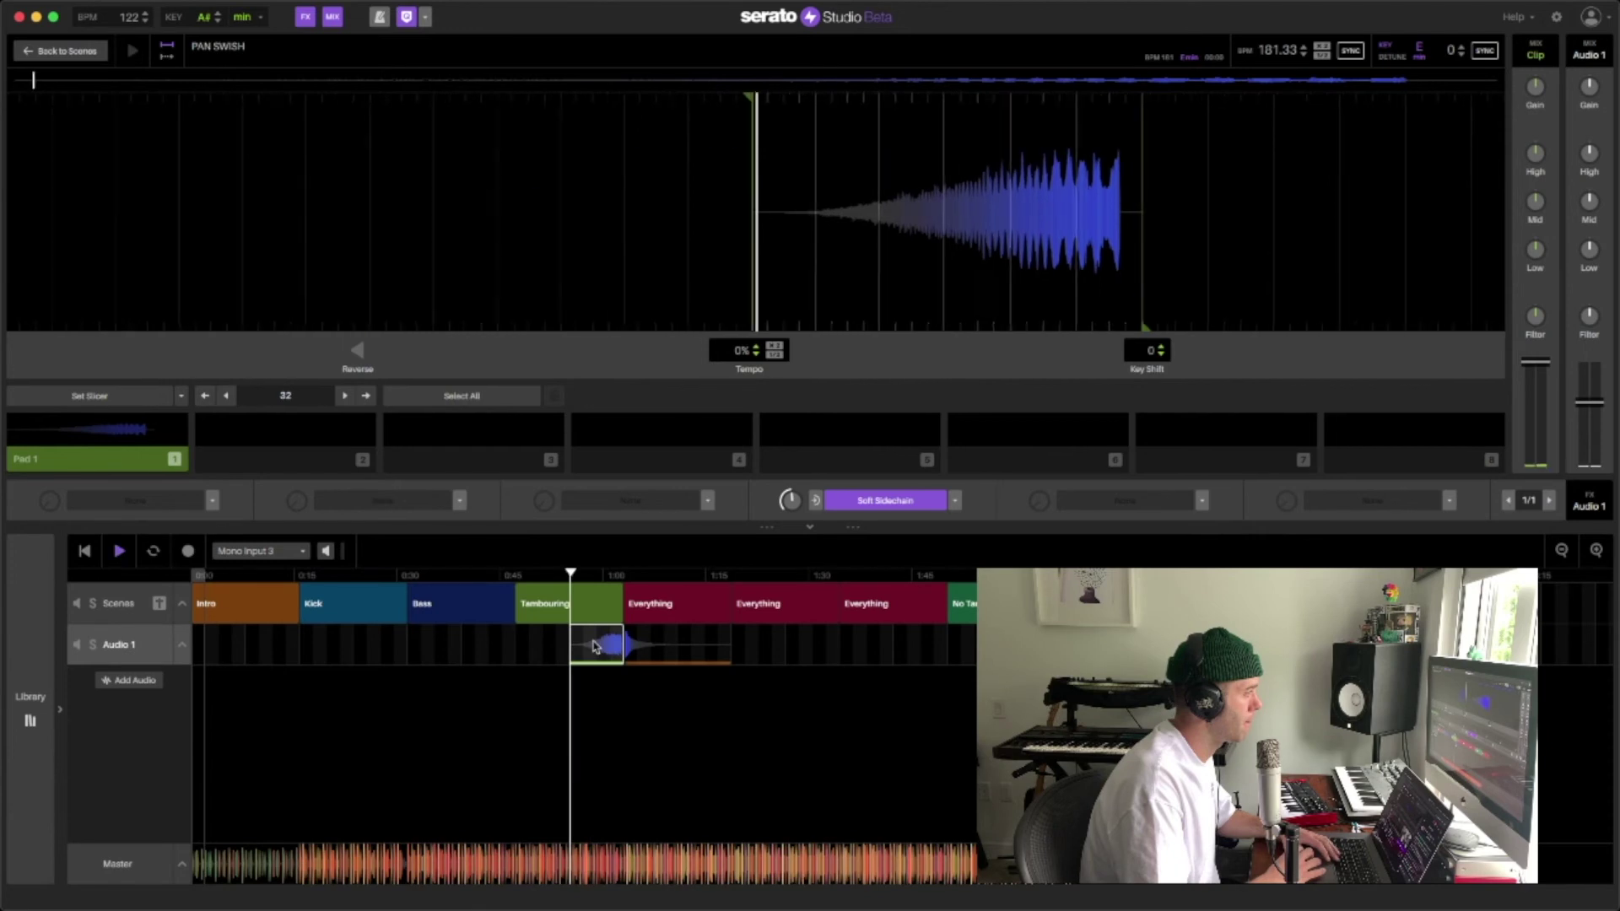
Nudge the PAN SWISH clip slightly earlier on the Audio 1 track and play back the transition into the Everything scene.
left_click(1595, 550)
left_click(1595, 550)
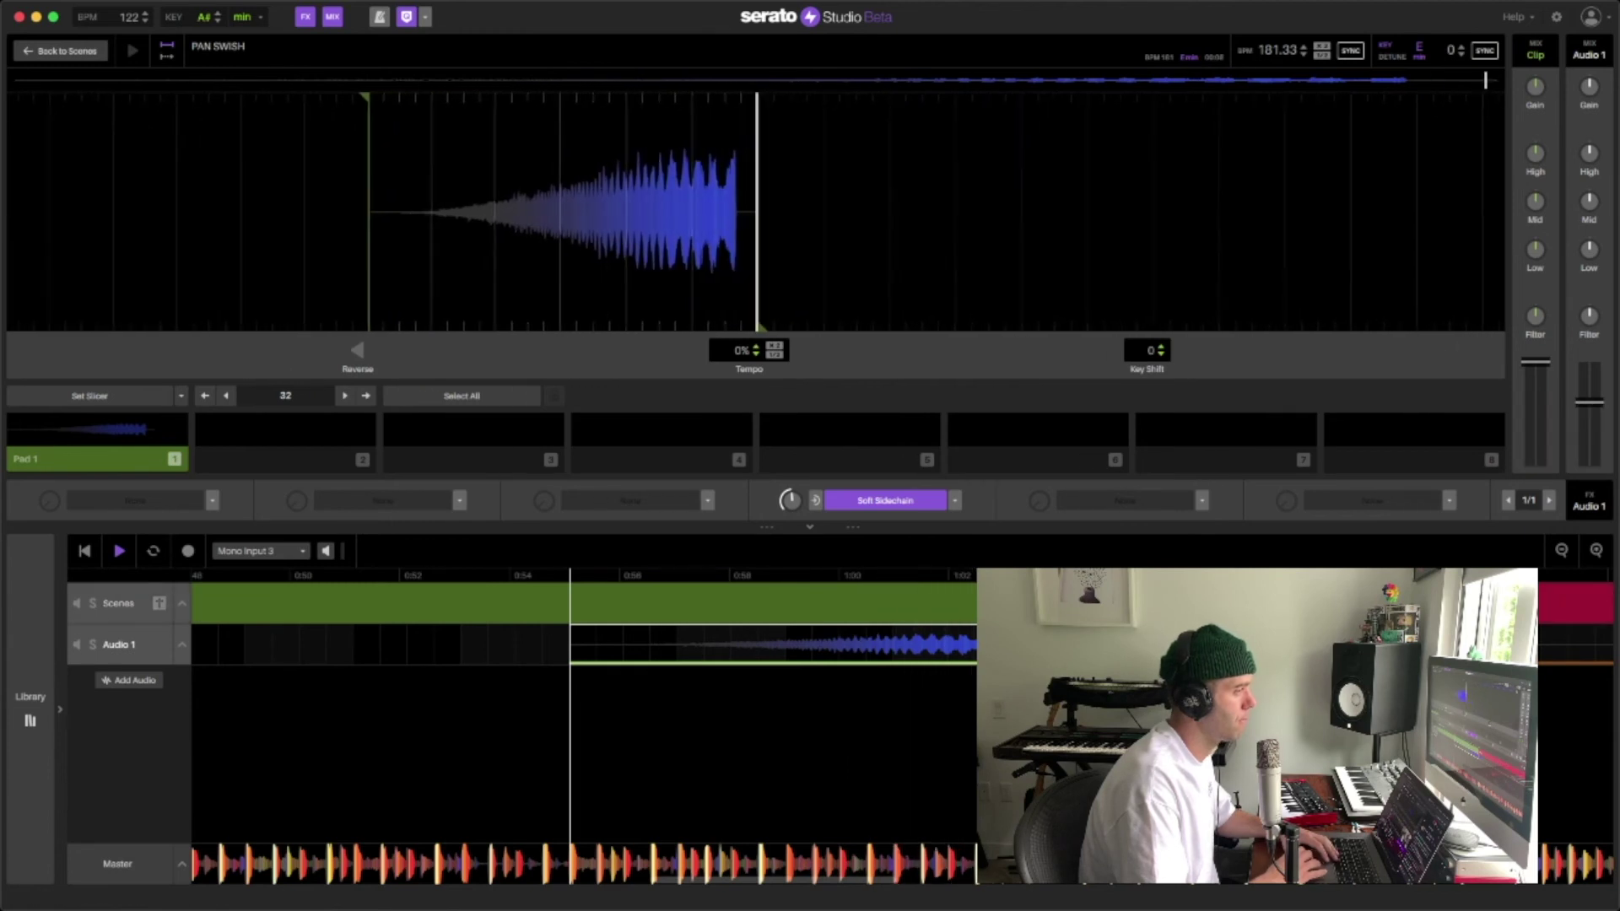
key("space")
left_click(970, 649)
left_click(976, 649)
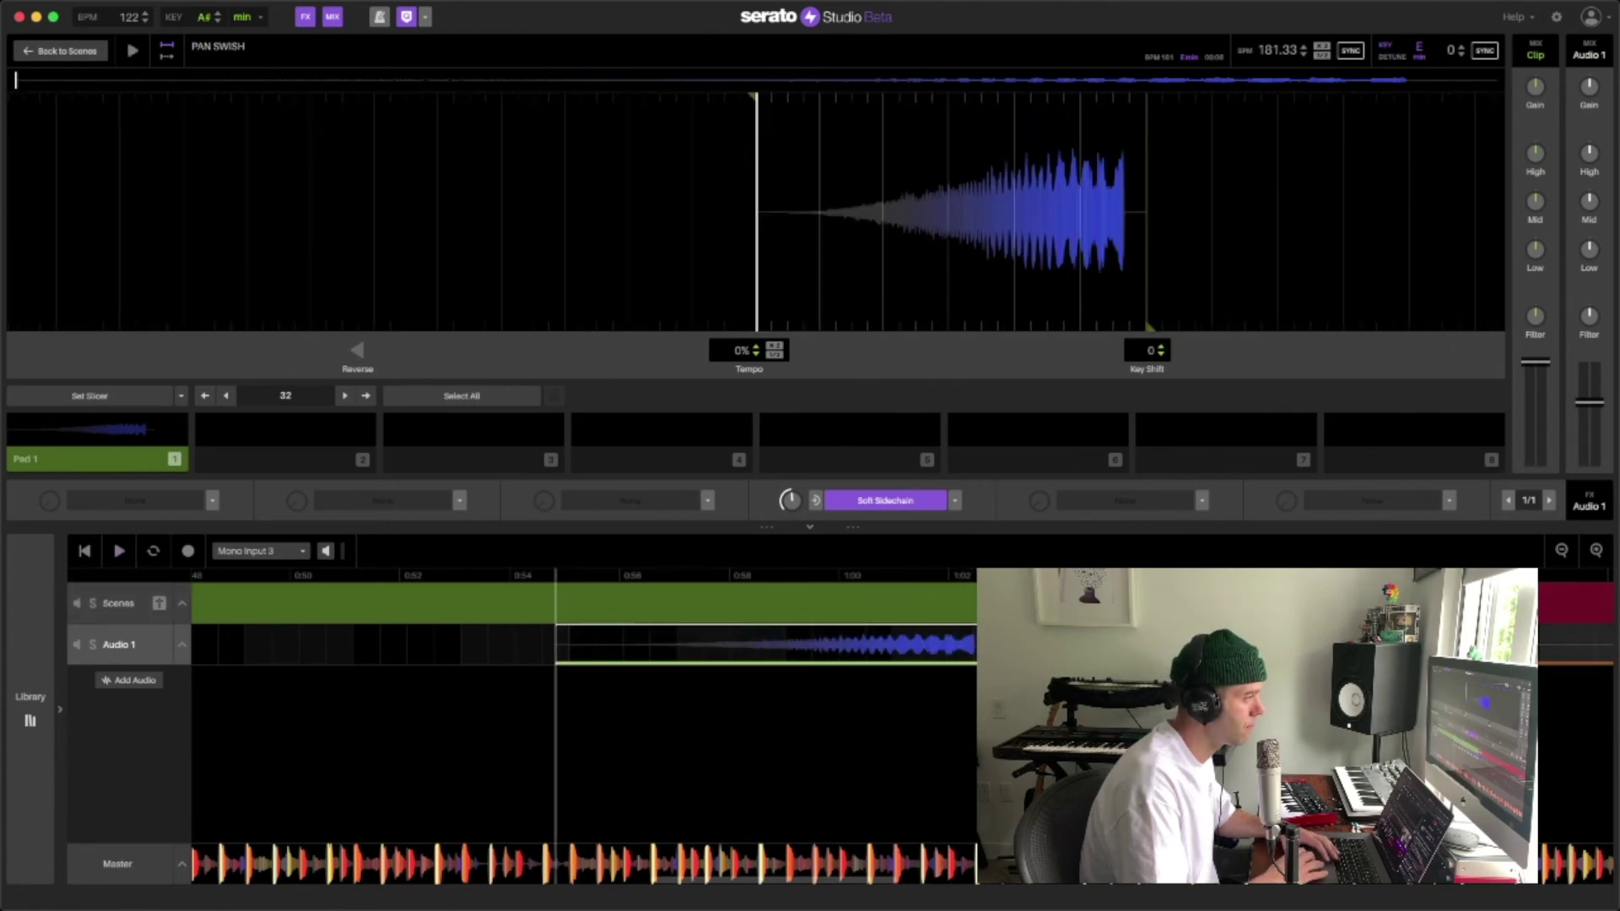
left_click(904, 650)
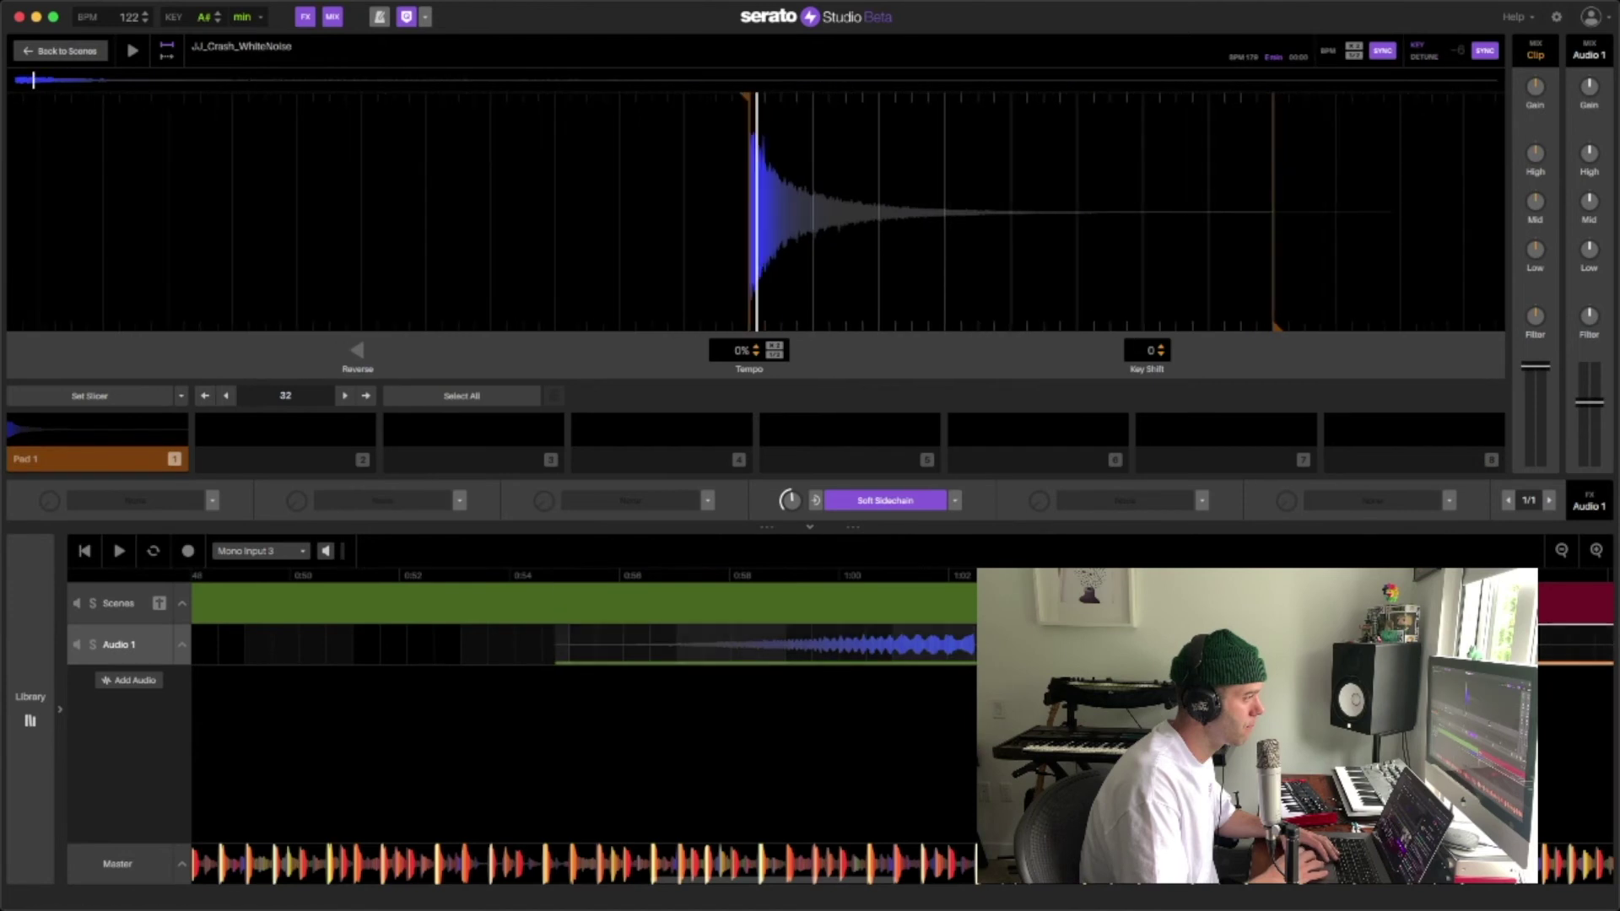
key("space")
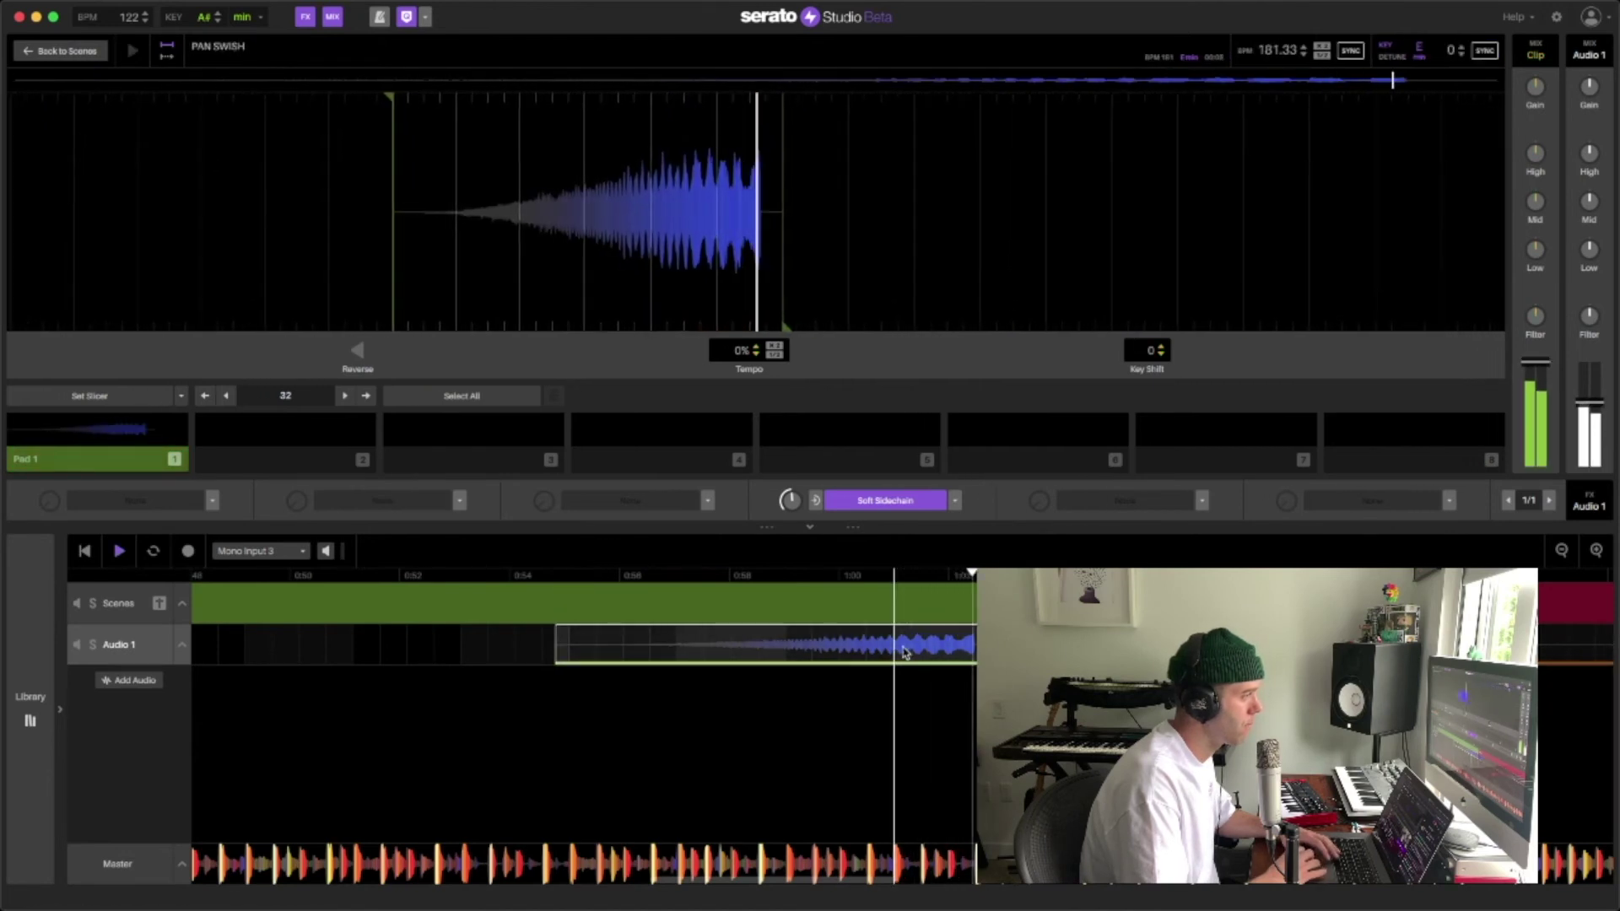
left_click(543, 646)
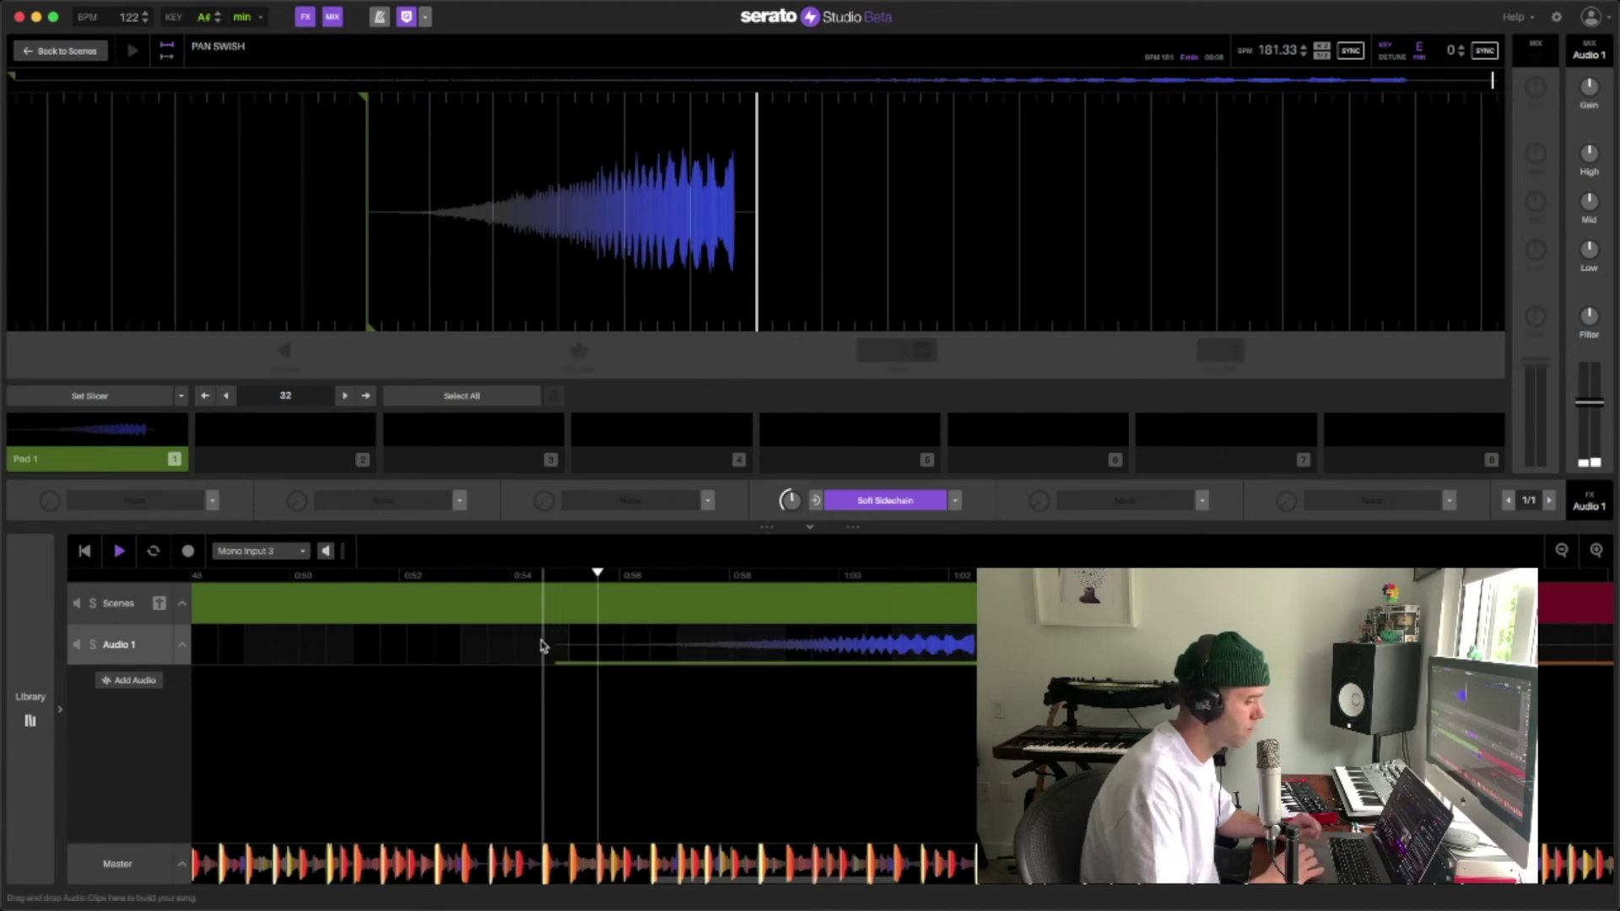
Shorten the JJ_Crash_WhiteNoise clip to about half the length of the first Everything scene.
left_click(1563, 553)
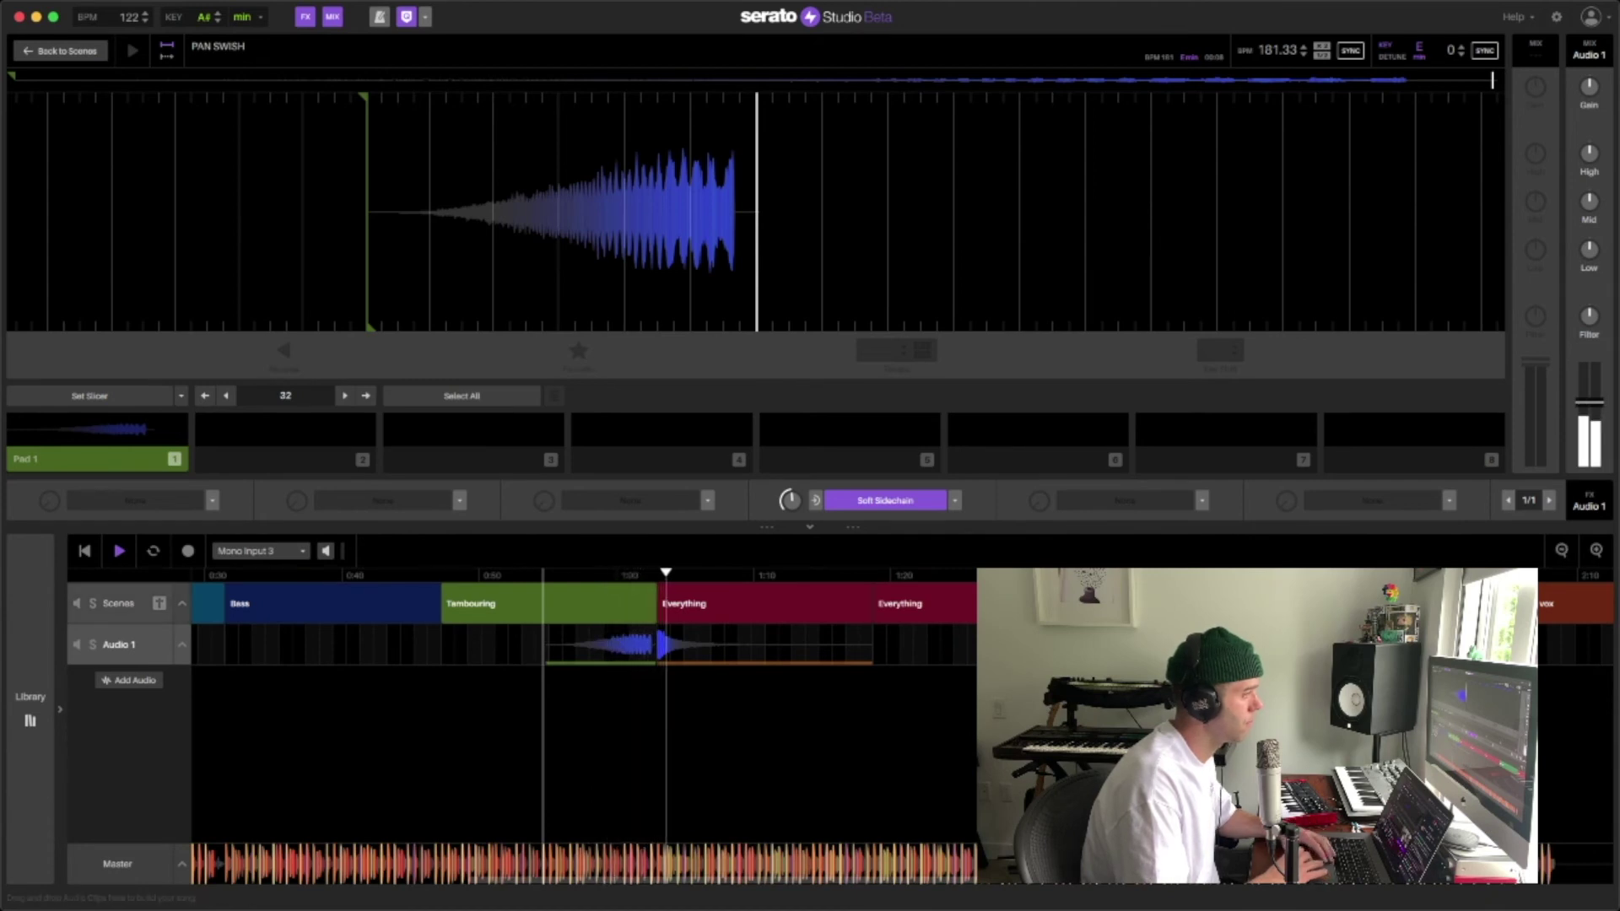
left_click(1562, 554)
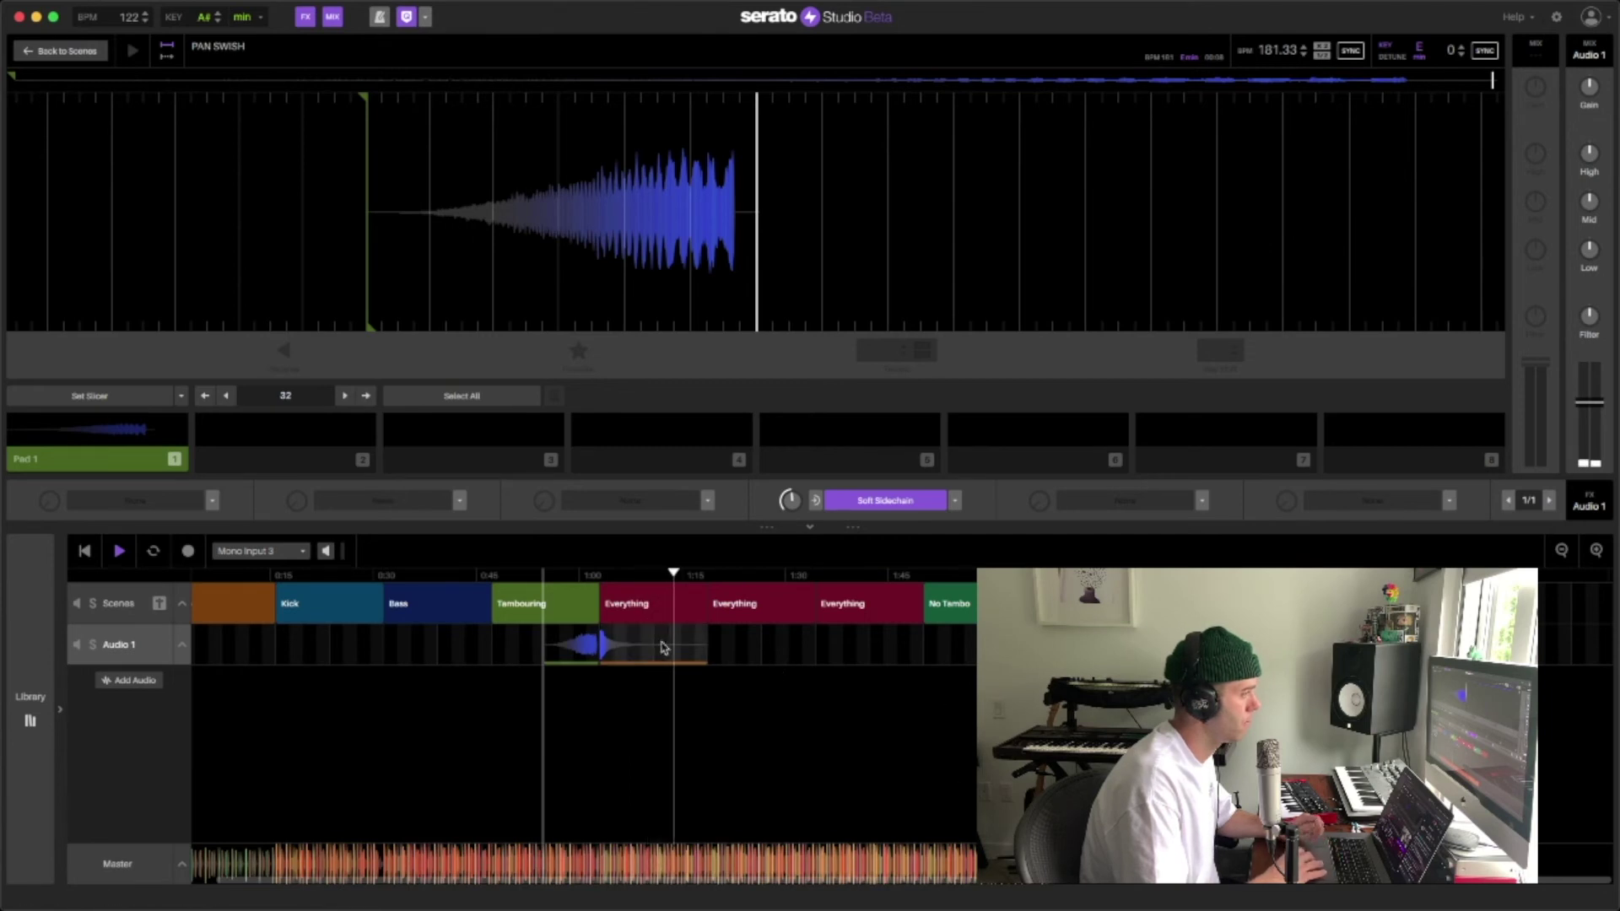
left_click_drag(705, 644, 652, 644)
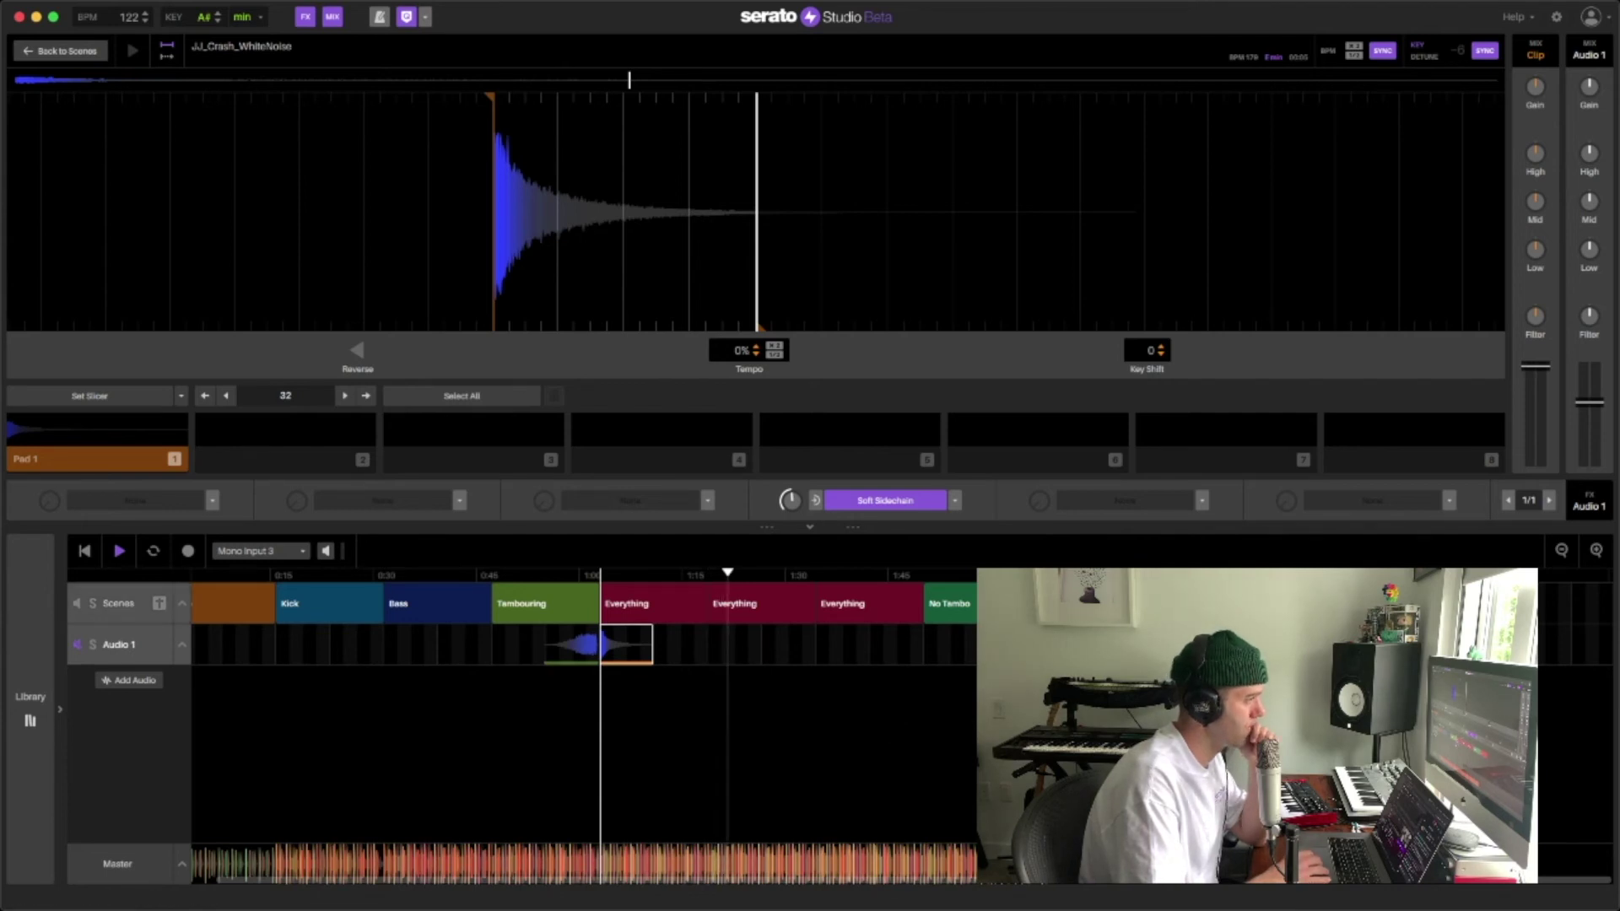
Add a new instrument deck to the Everything scene and show the library's INSTRUMENTS plugins.
left_click(48, 53)
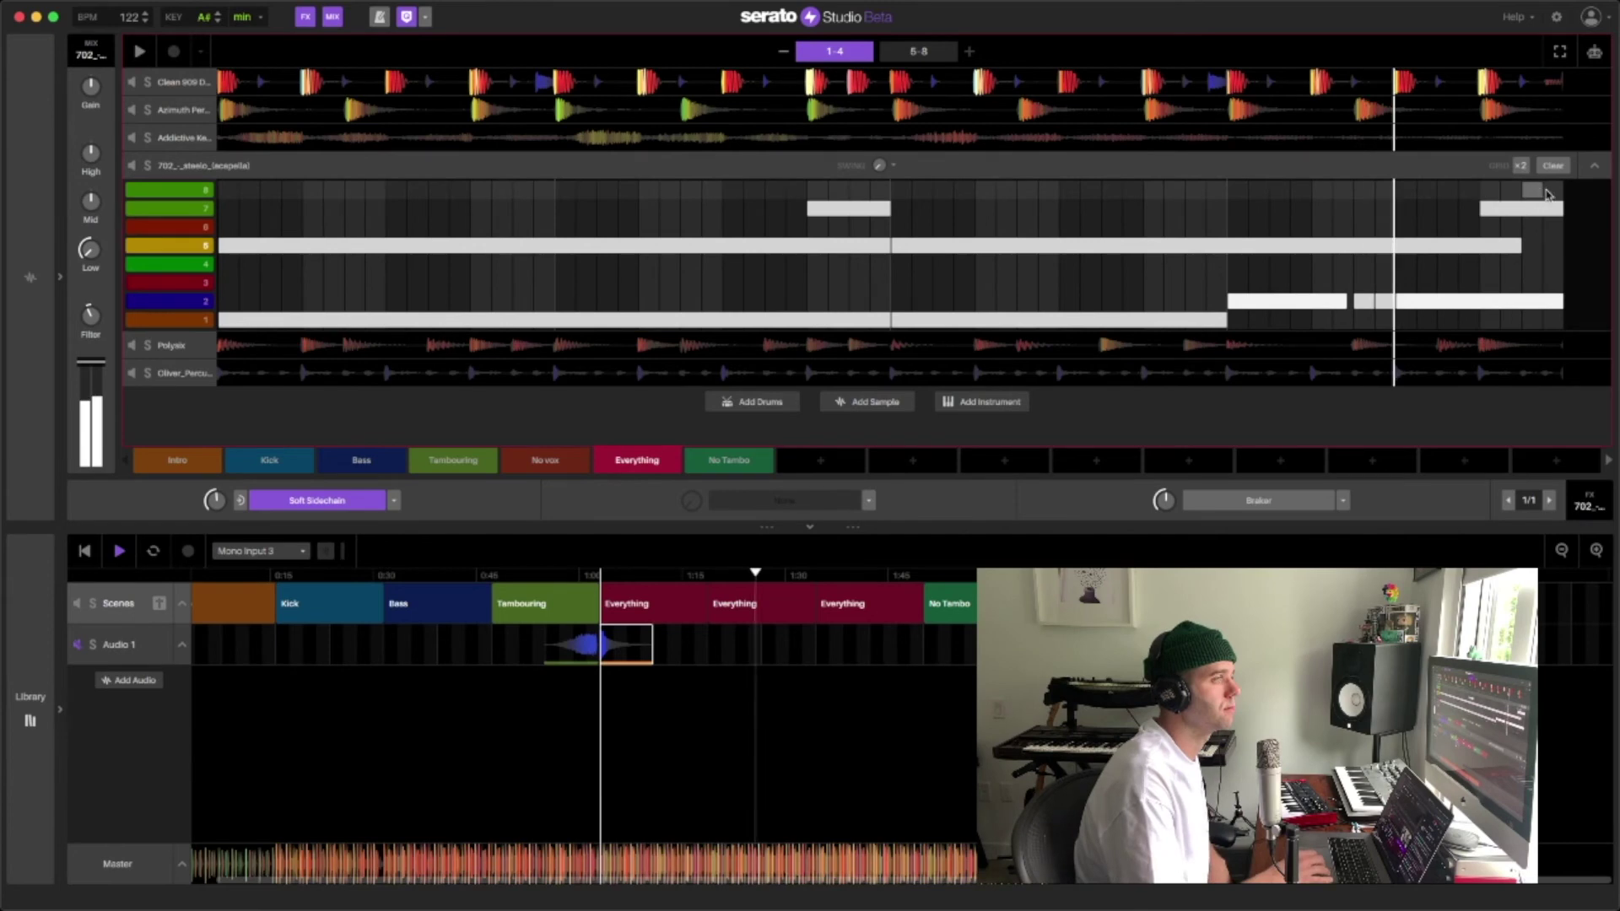
left_click(1594, 166)
left_click(1012, 258)
left_click(31, 715)
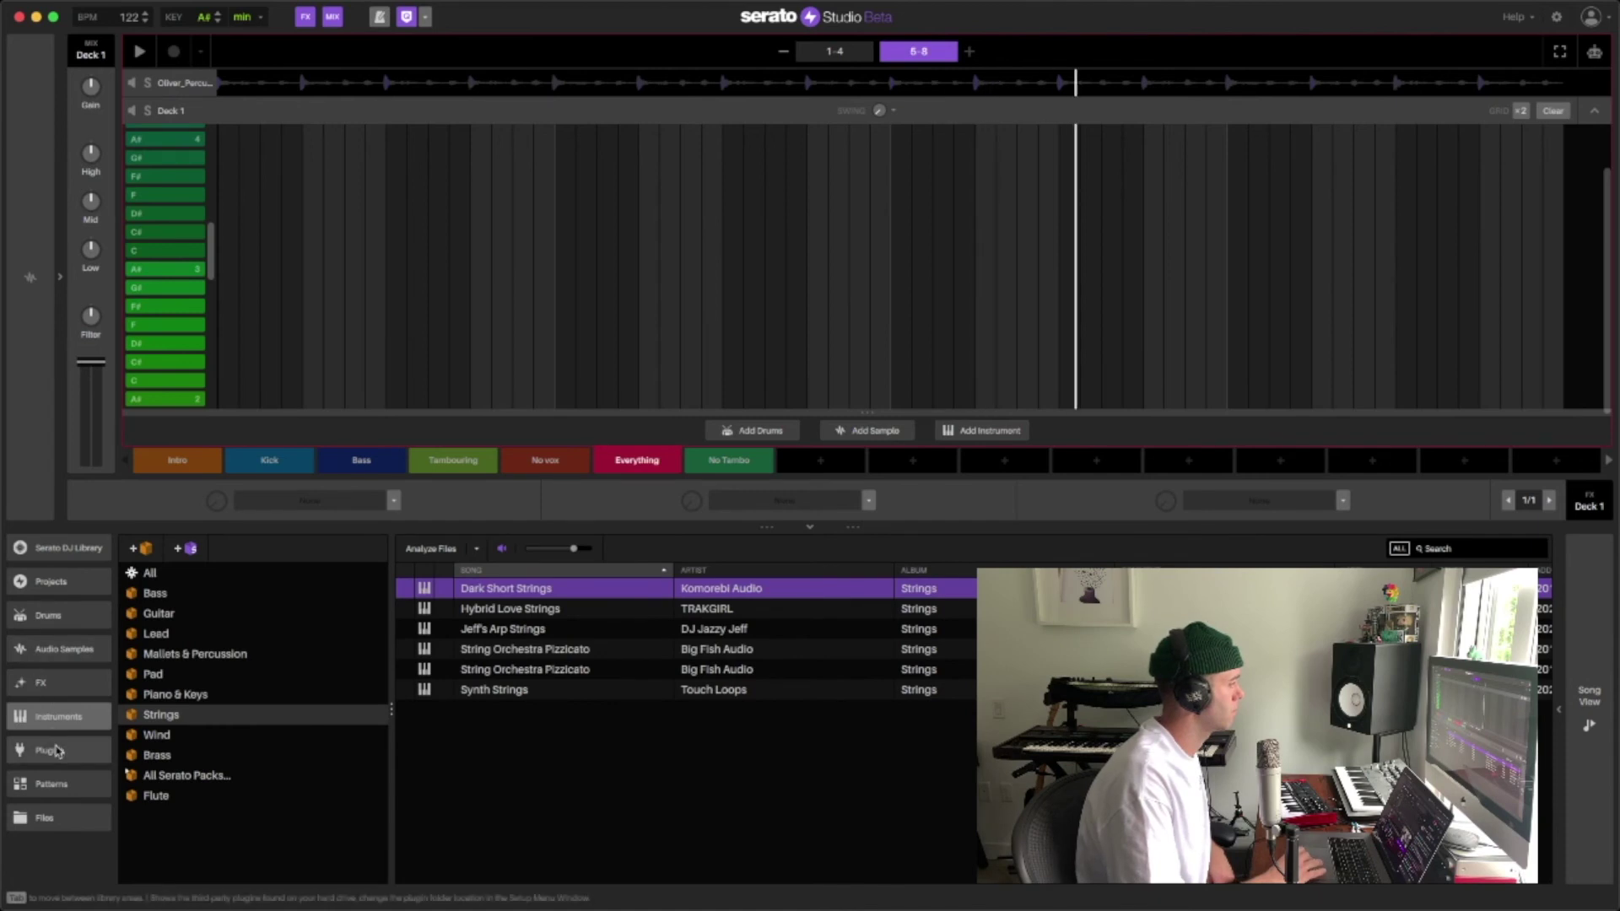
left_click(57, 750)
left_click(168, 633)
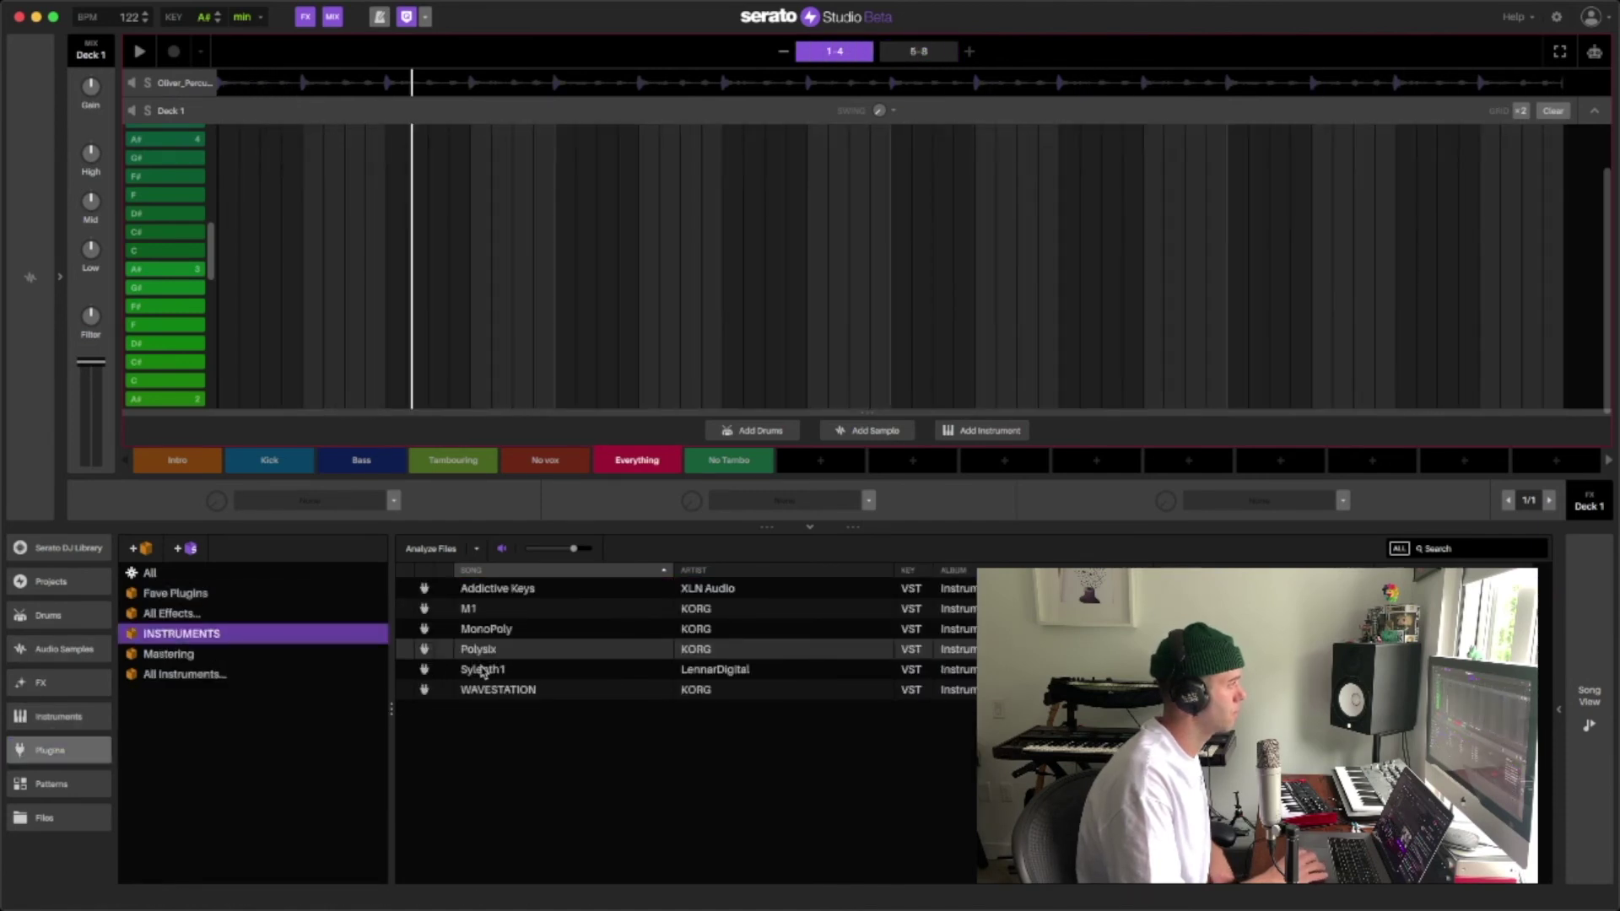
Load Polysix onto the new deck, replace it with Sylenth1, and decline the plugin's update download.
left_click(59, 279)
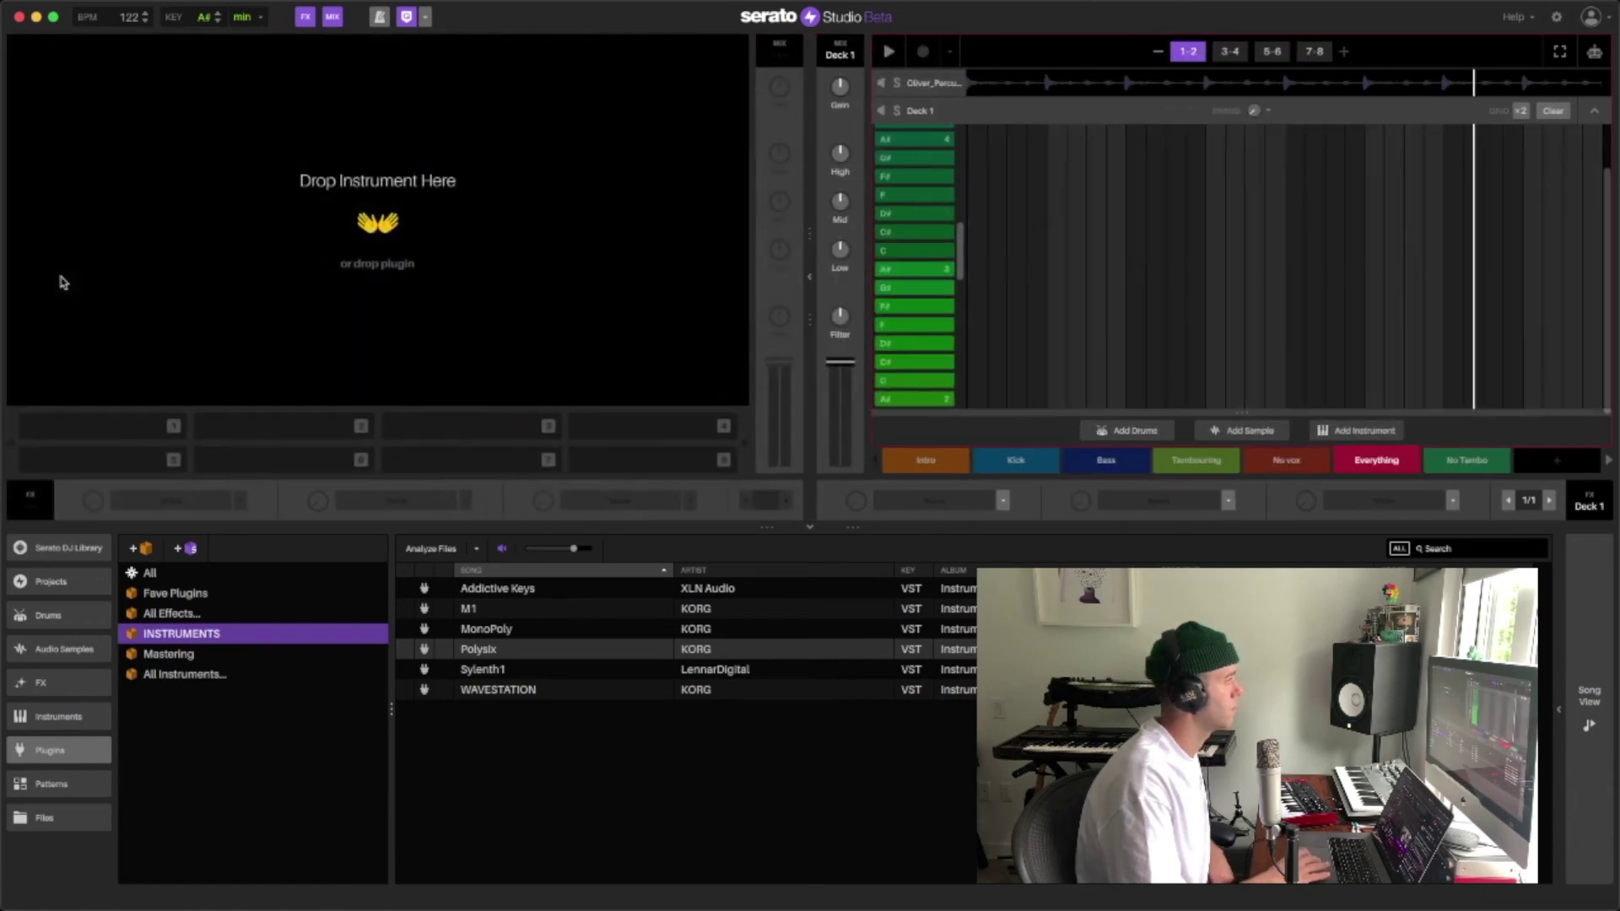
left_click_drag(478, 649, 402, 193)
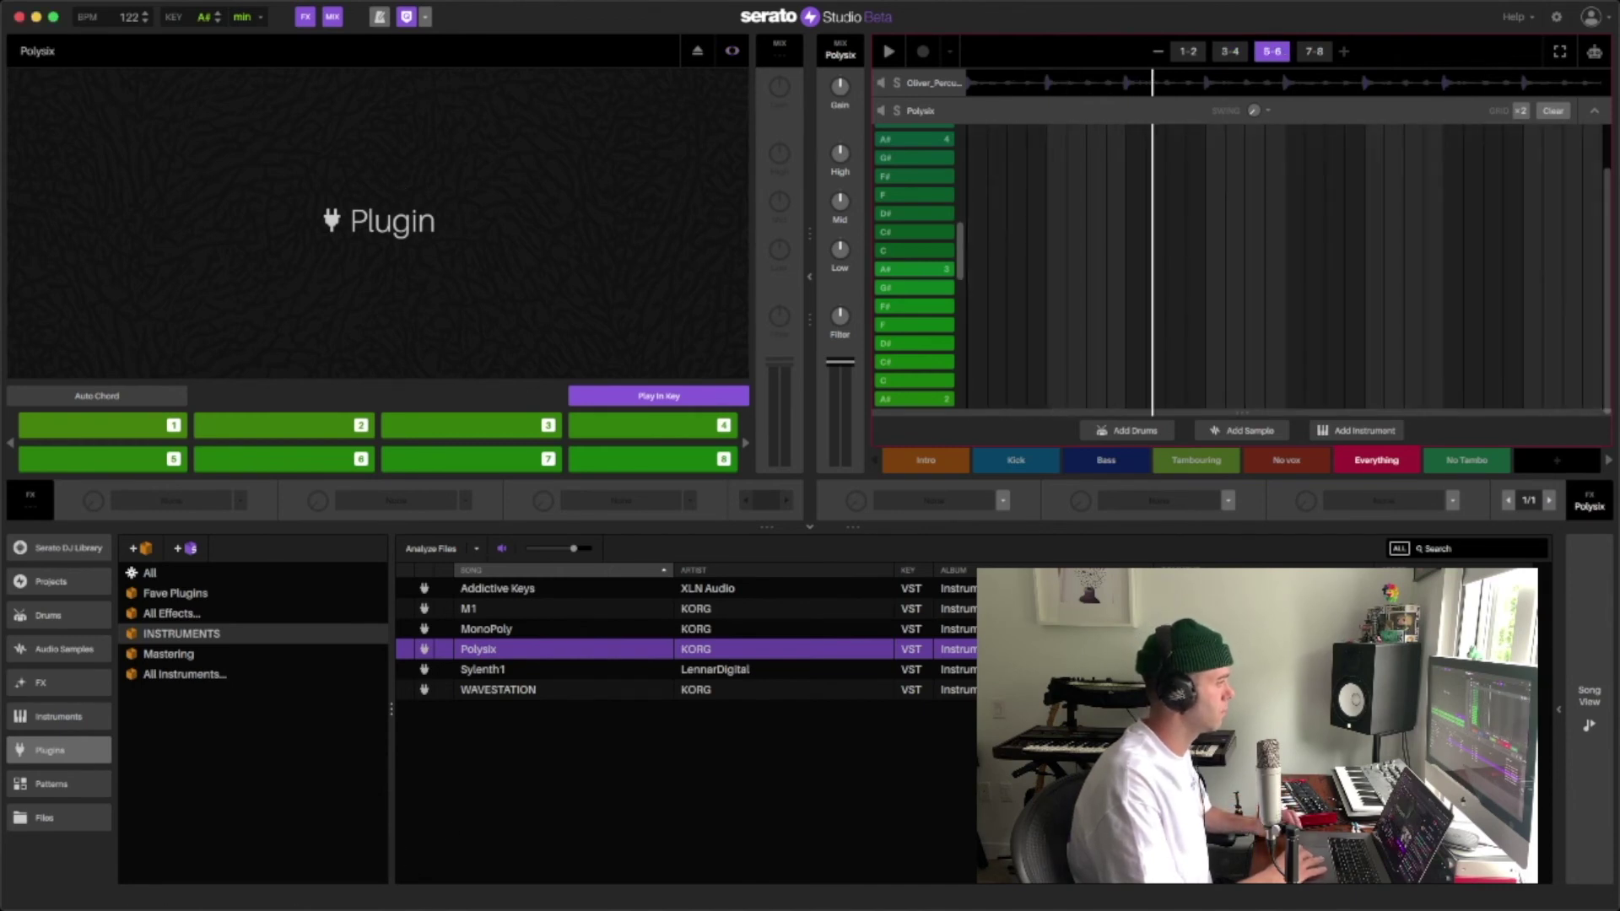
left_click_drag(481, 669, 389, 246)
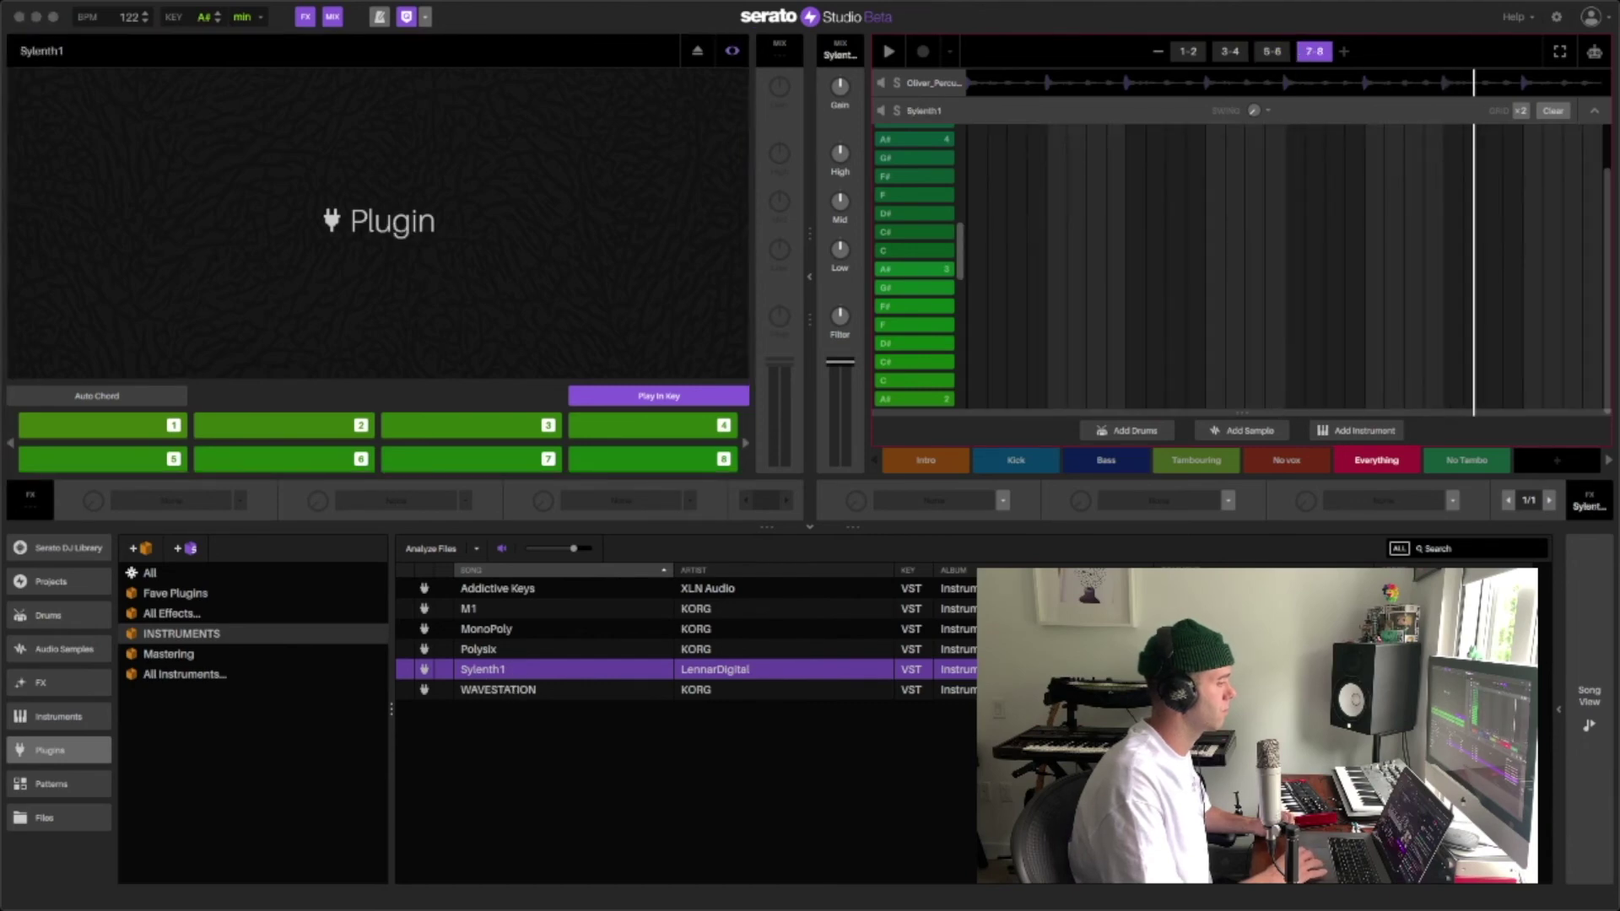
left_click_drag(336, 274, 294, 44)
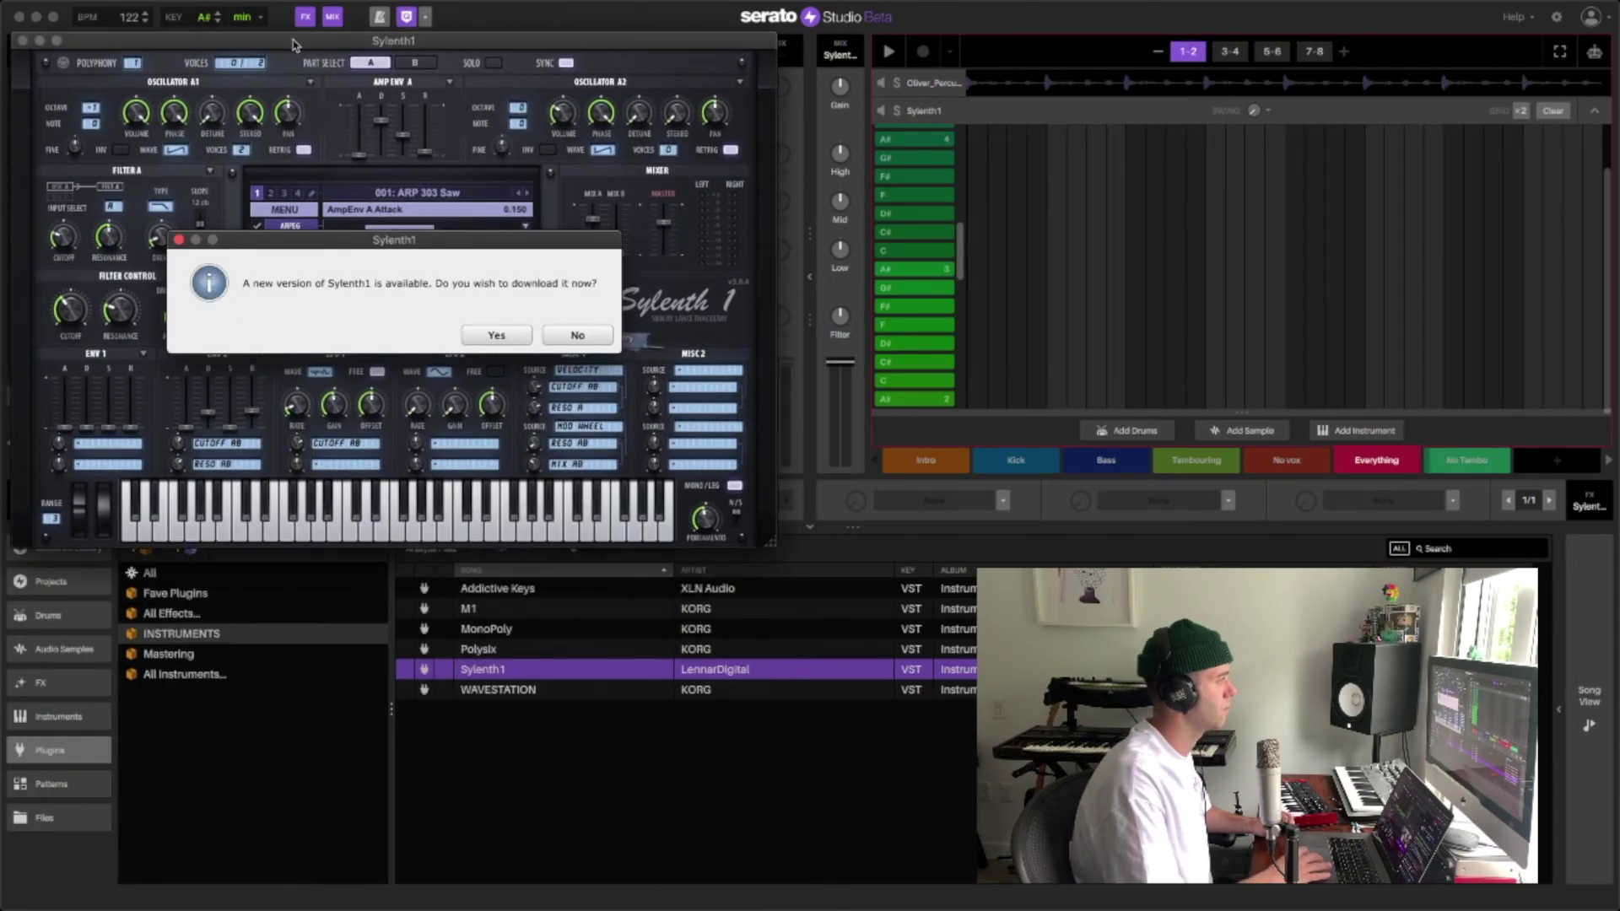
left_click(577, 336)
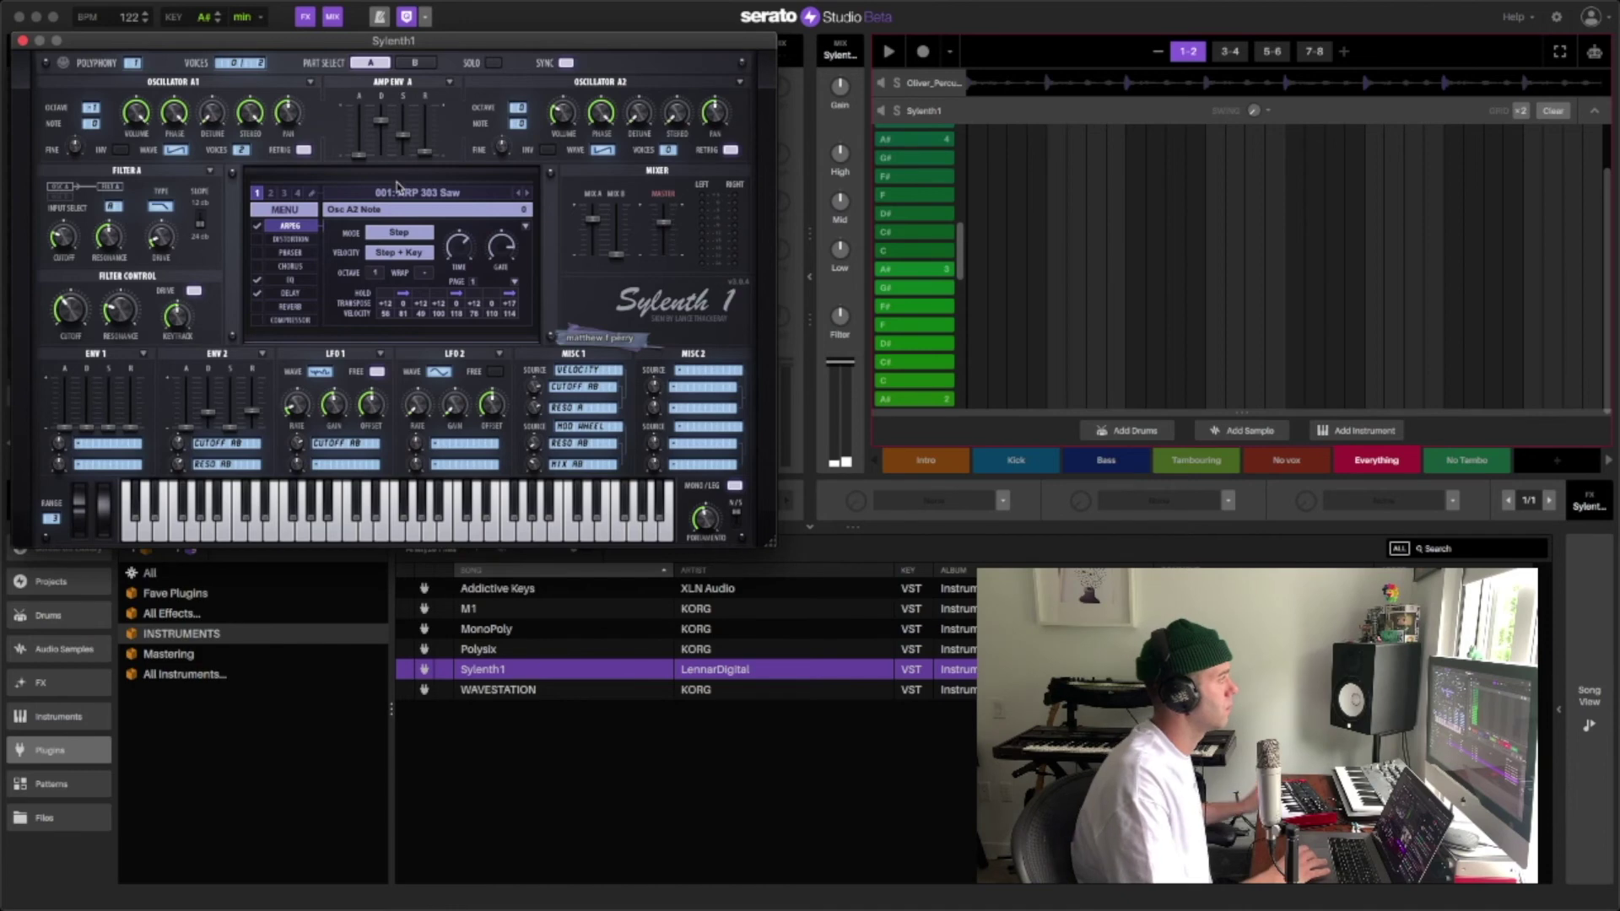
Load the custom bank Oliver_Sylenth_Bank in Sylenth1.
left_click(417, 194)
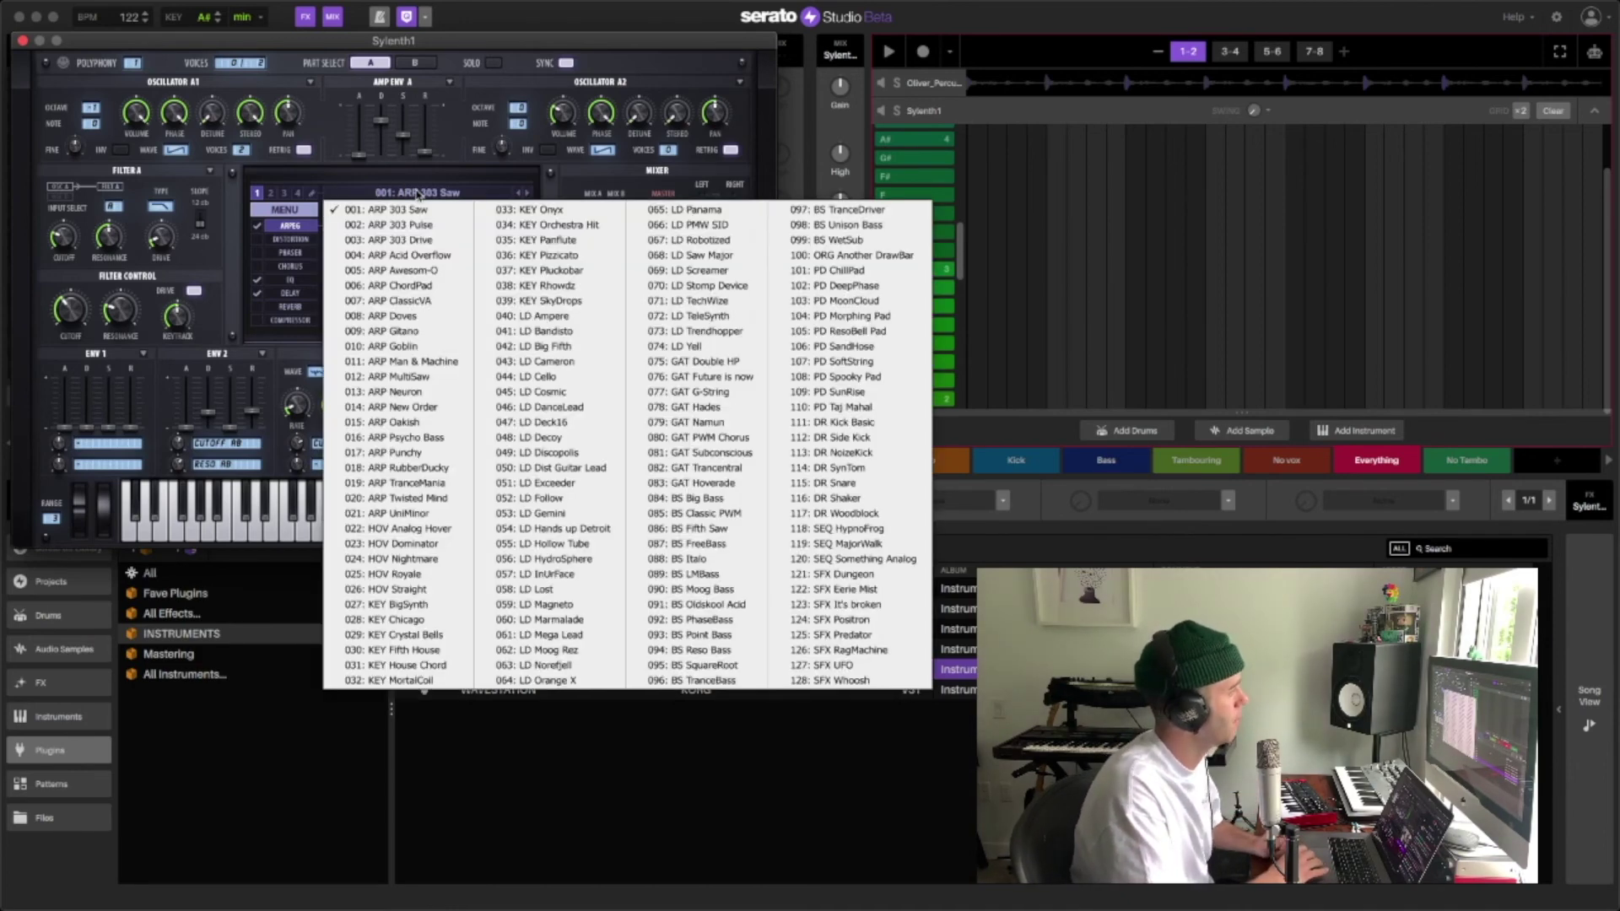
left_click(324, 197)
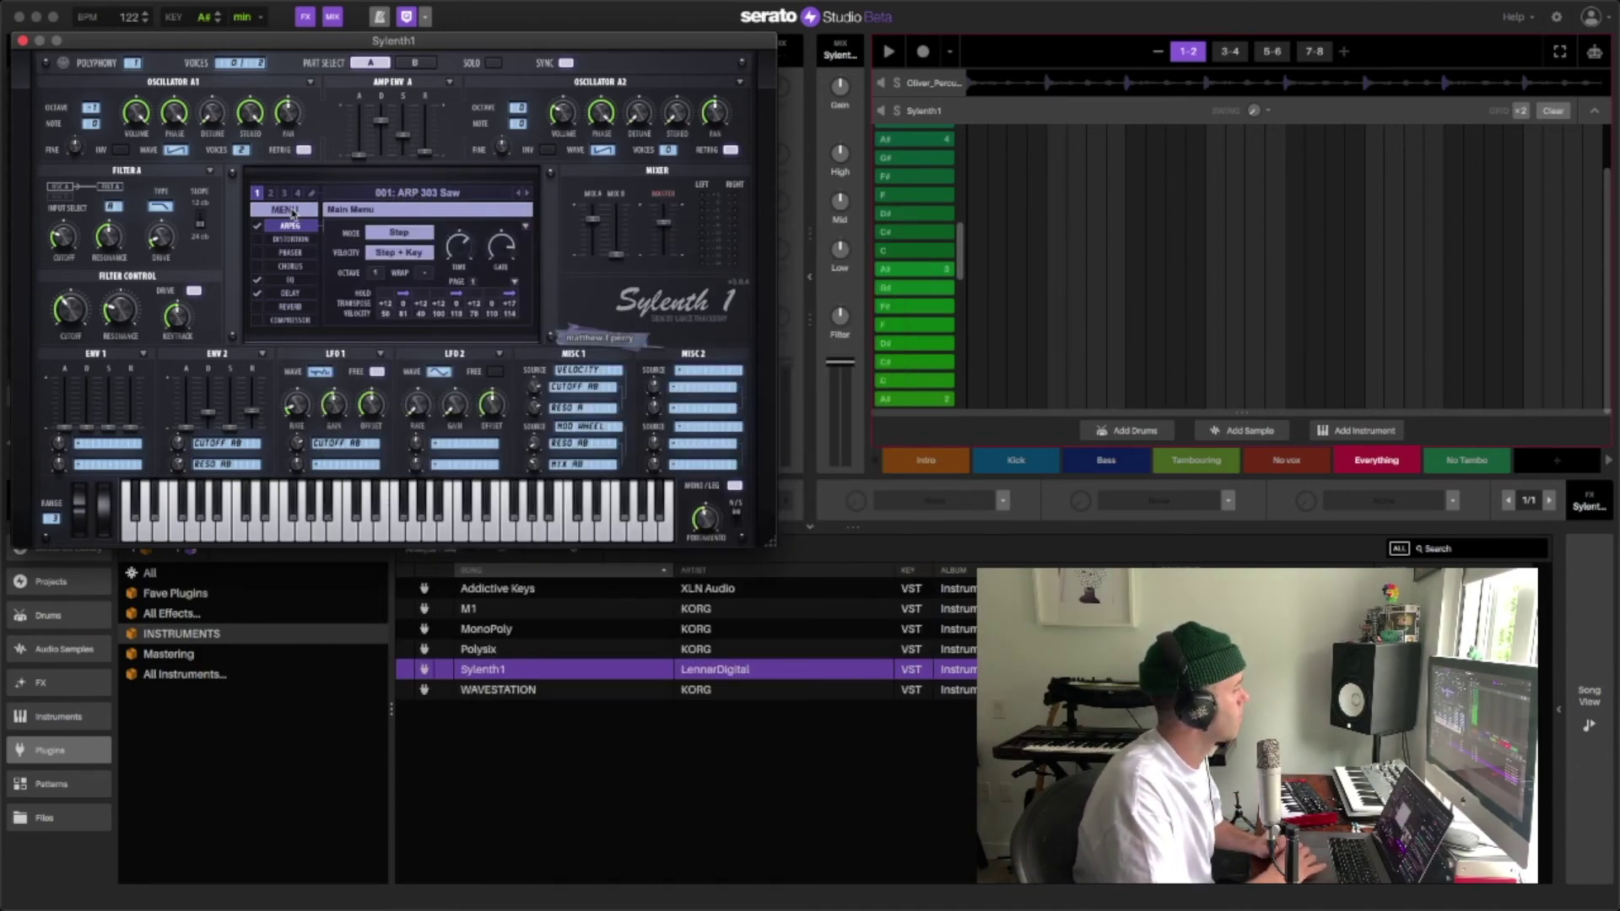
left_click(285, 210)
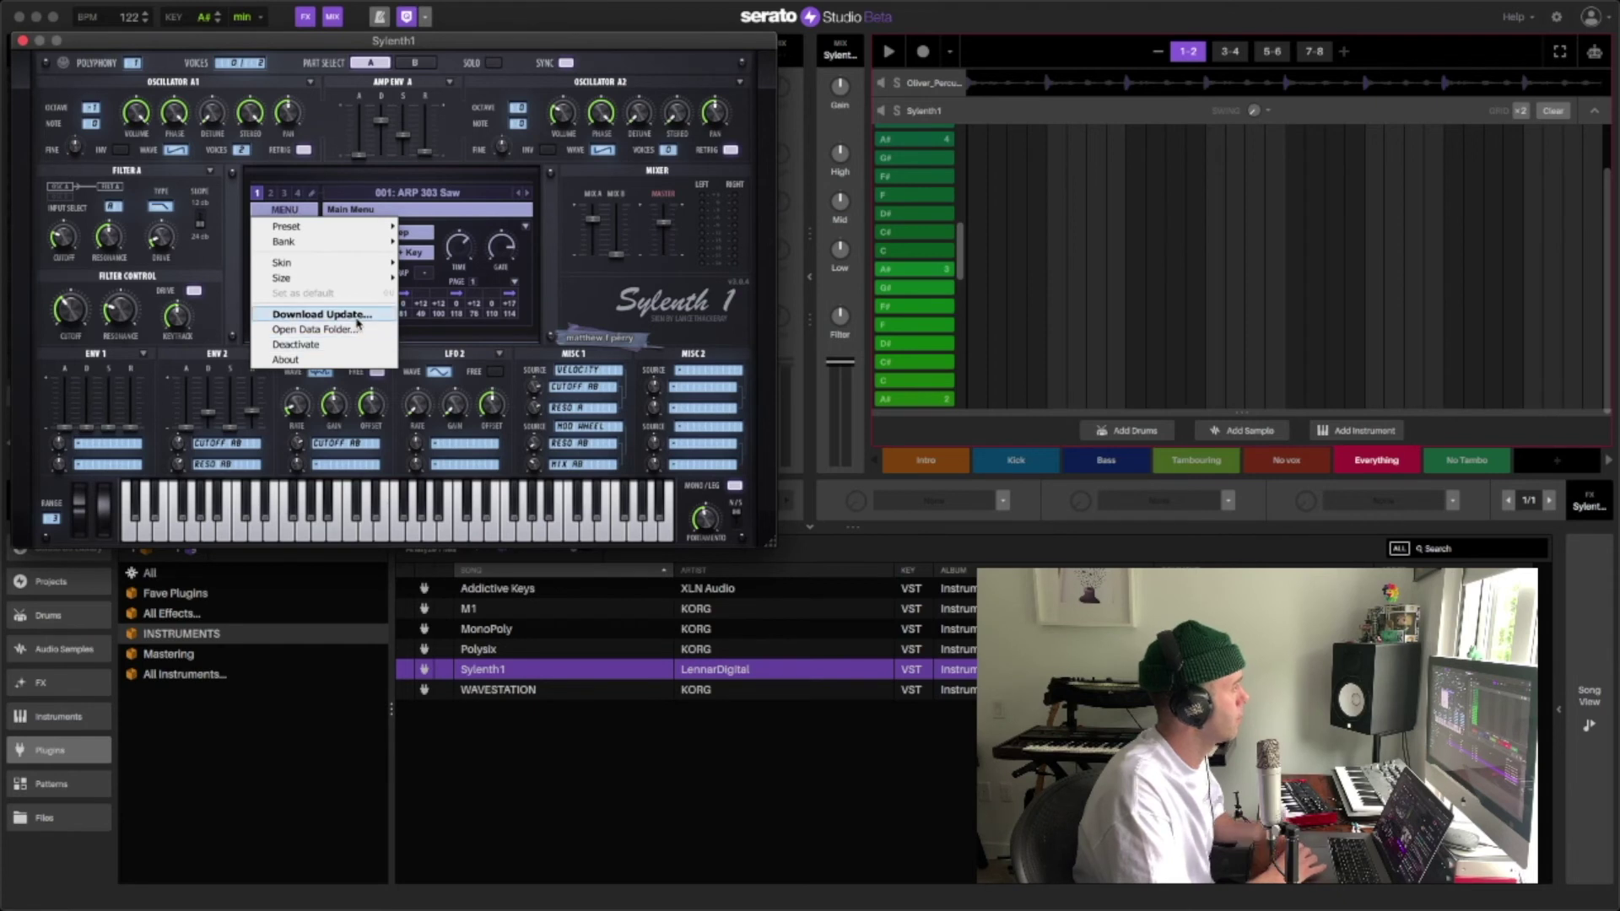
mouse_move(389, 231)
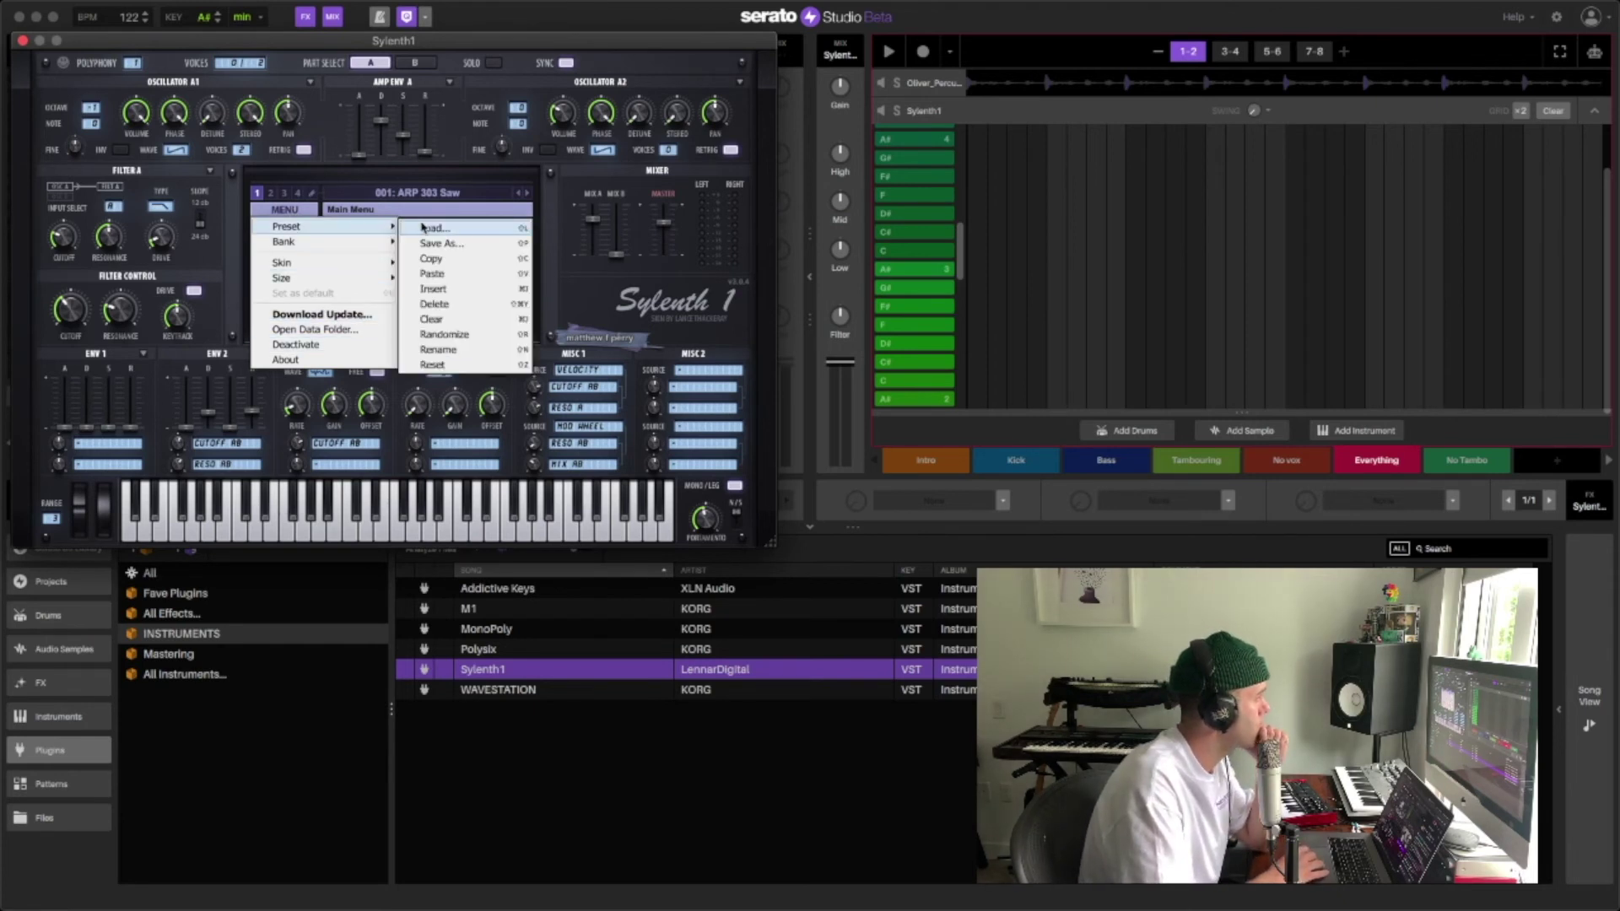
mouse_move(428, 263)
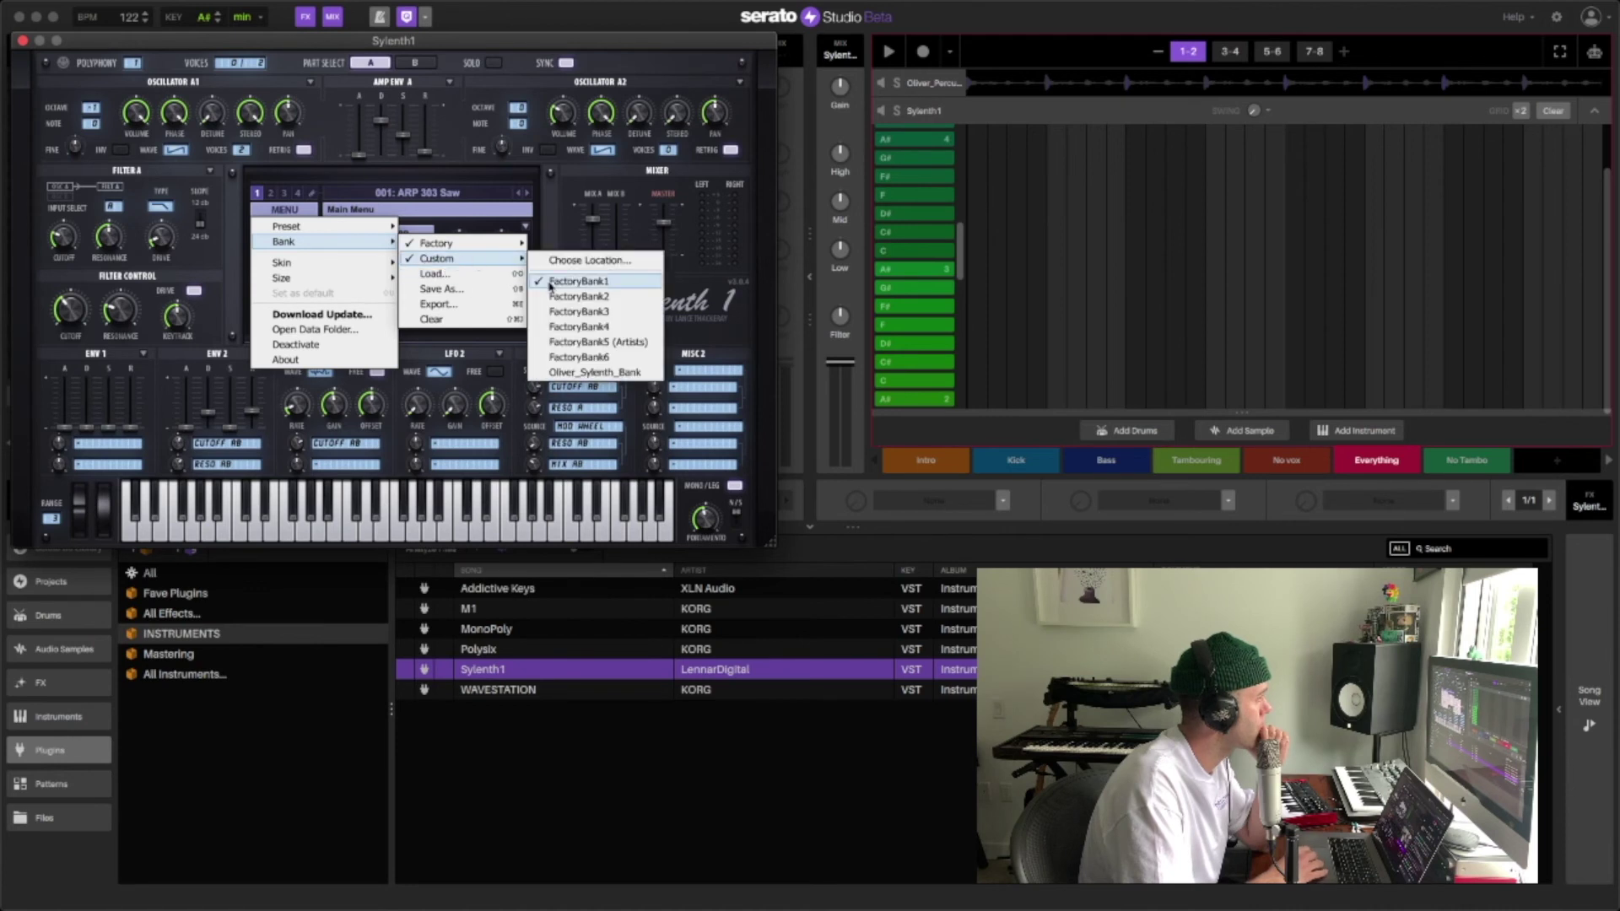
left_click(587, 372)
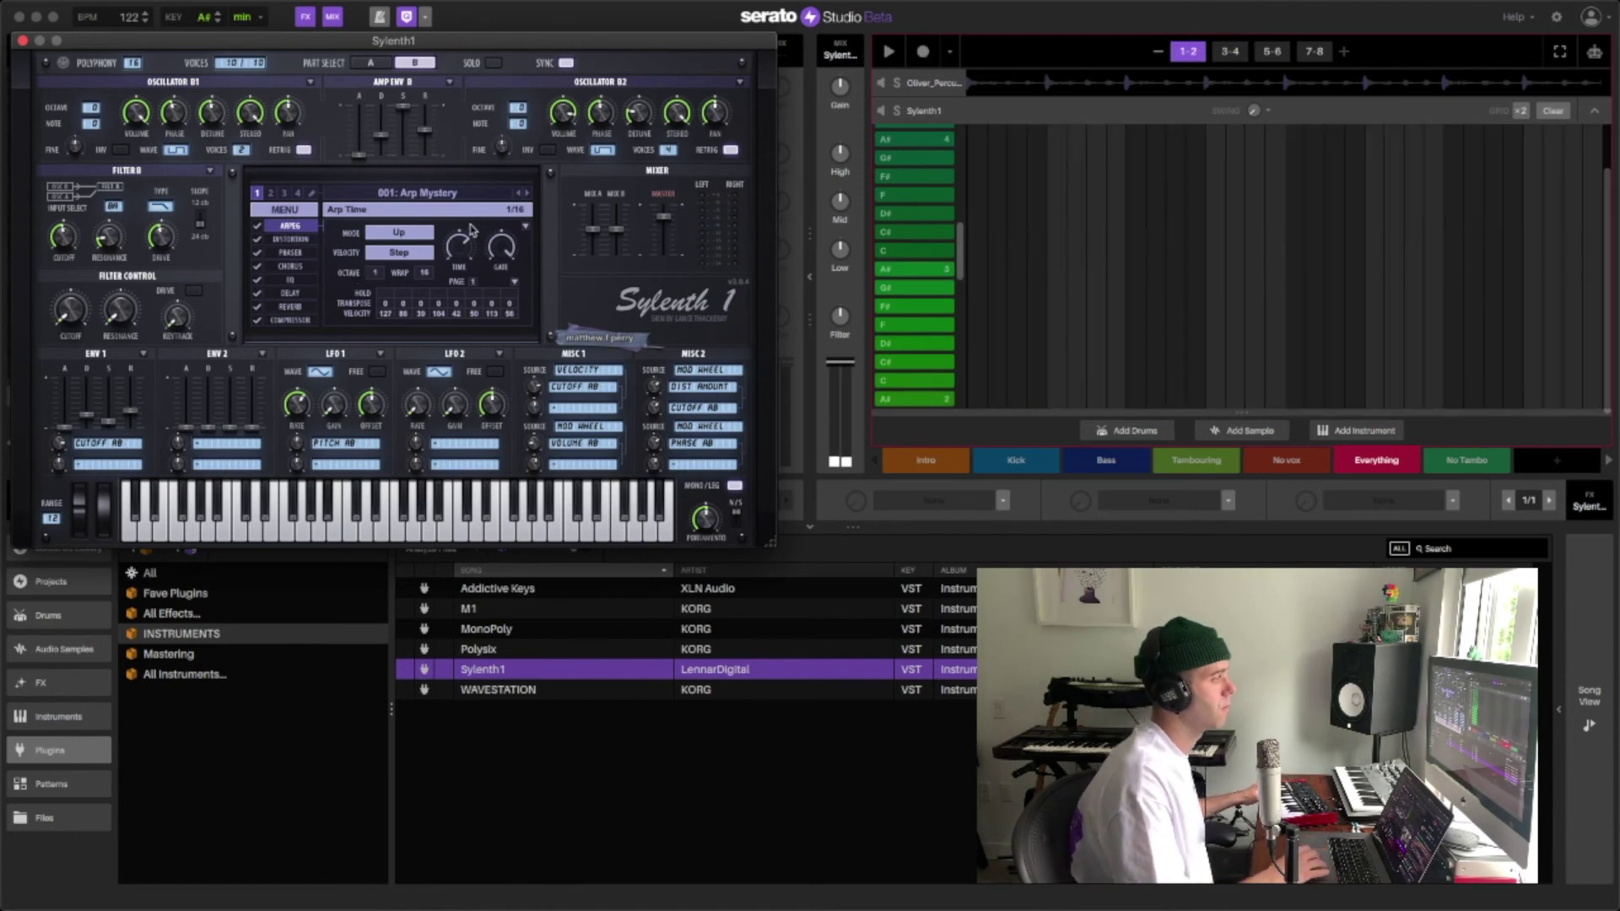
Lower the Sylenth1 channel volume slightly and step through the bank's presets to 007: Arp Snappy.
left_click(838, 365)
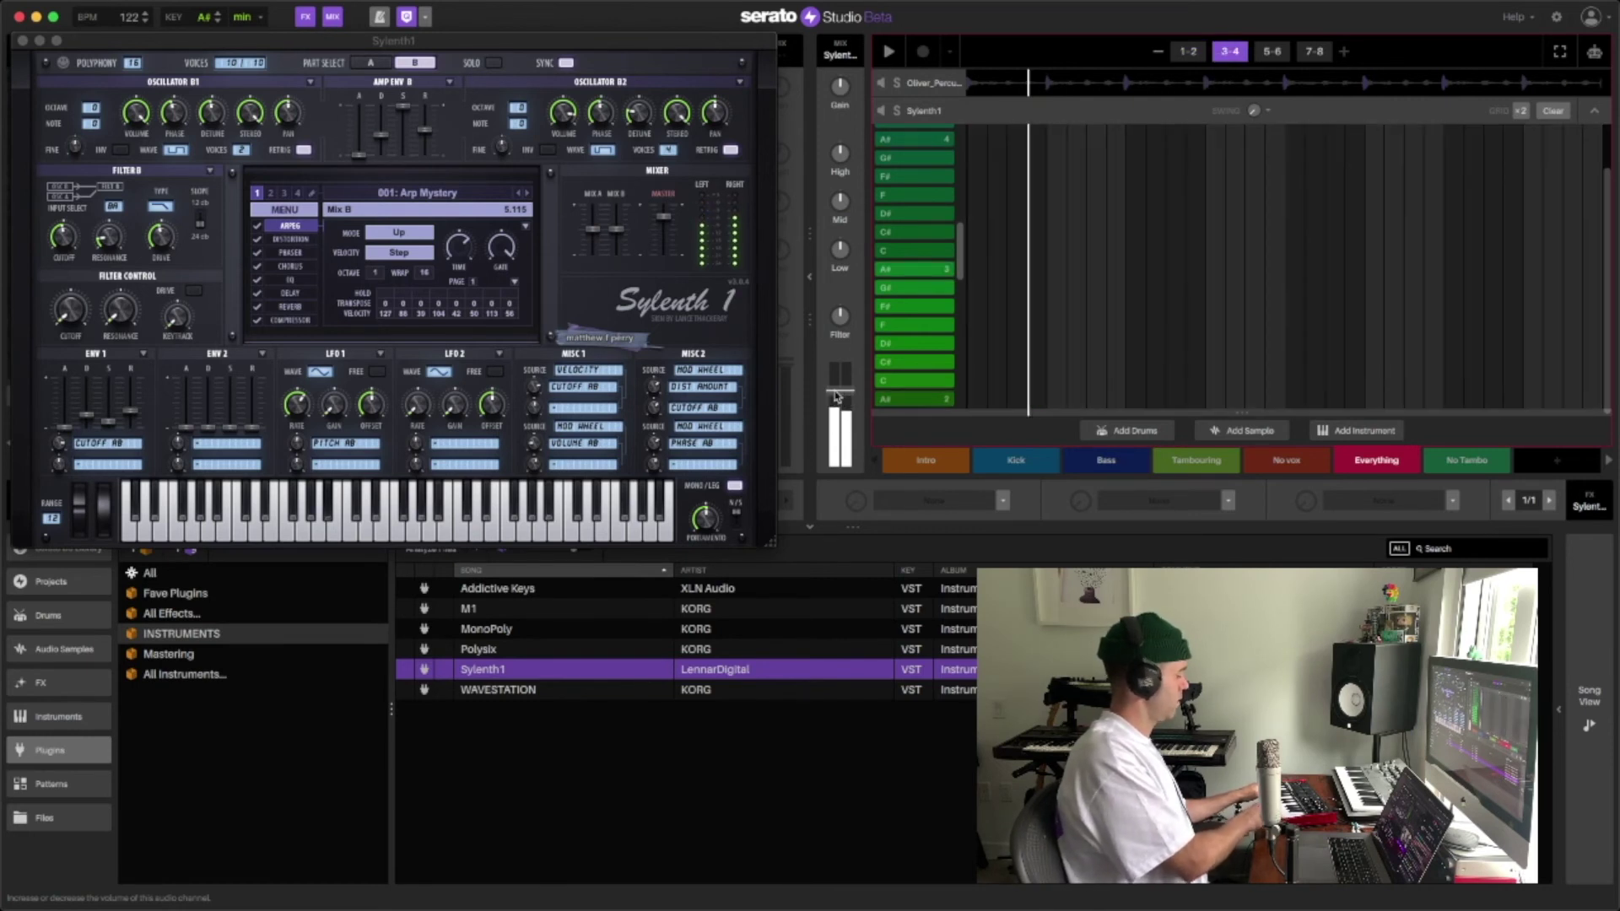
left_click(526, 194)
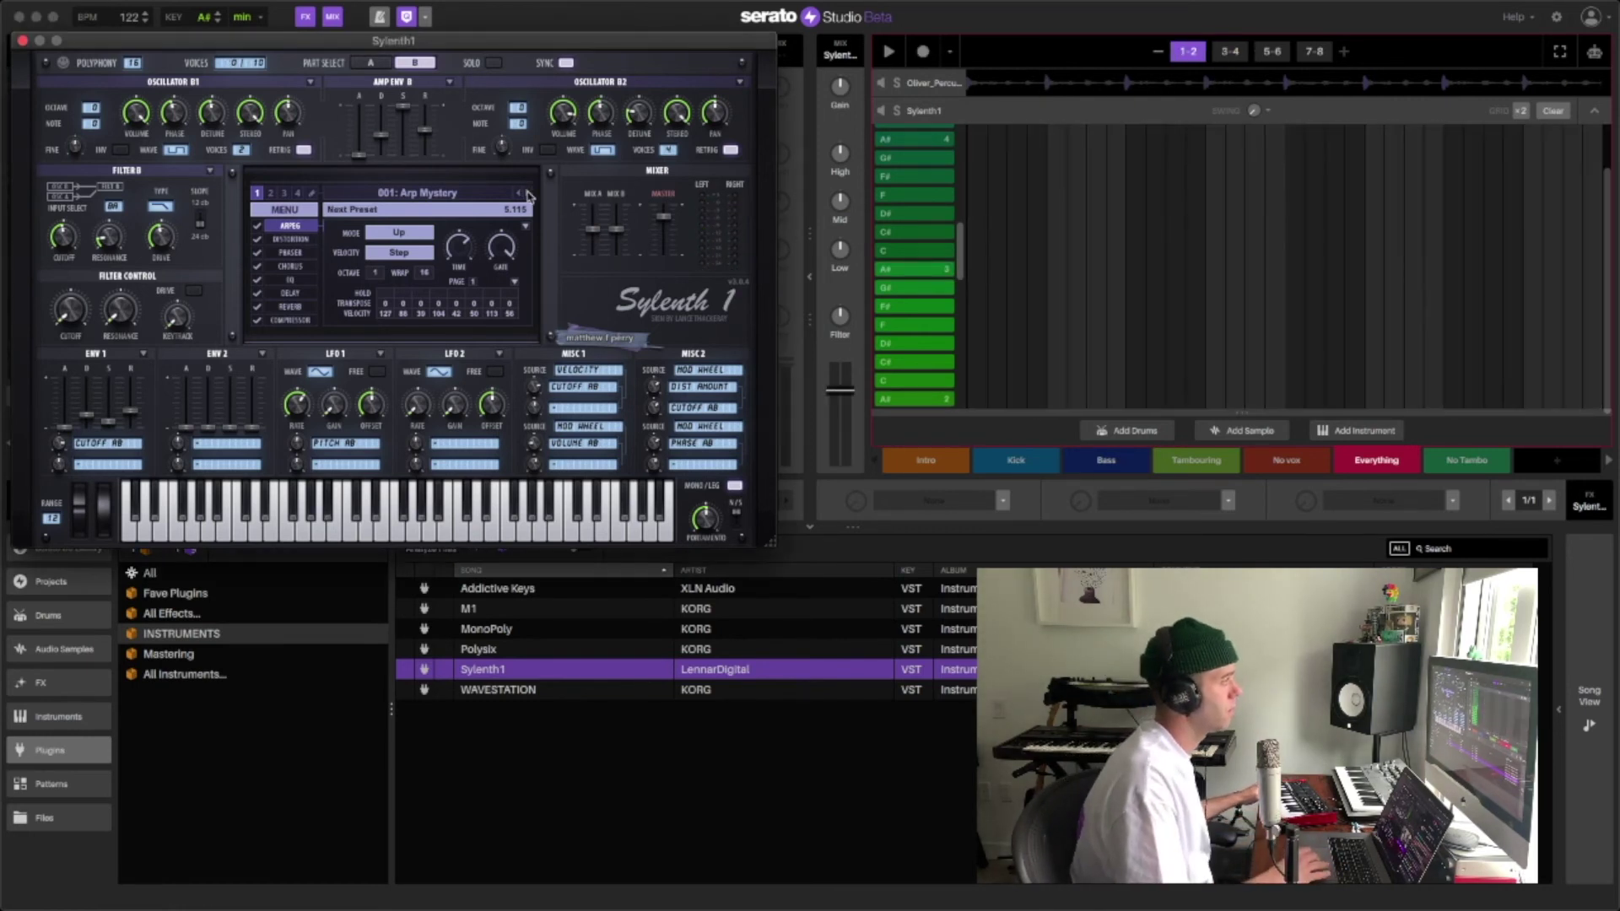
left_click(527, 194)
left_click(527, 194)
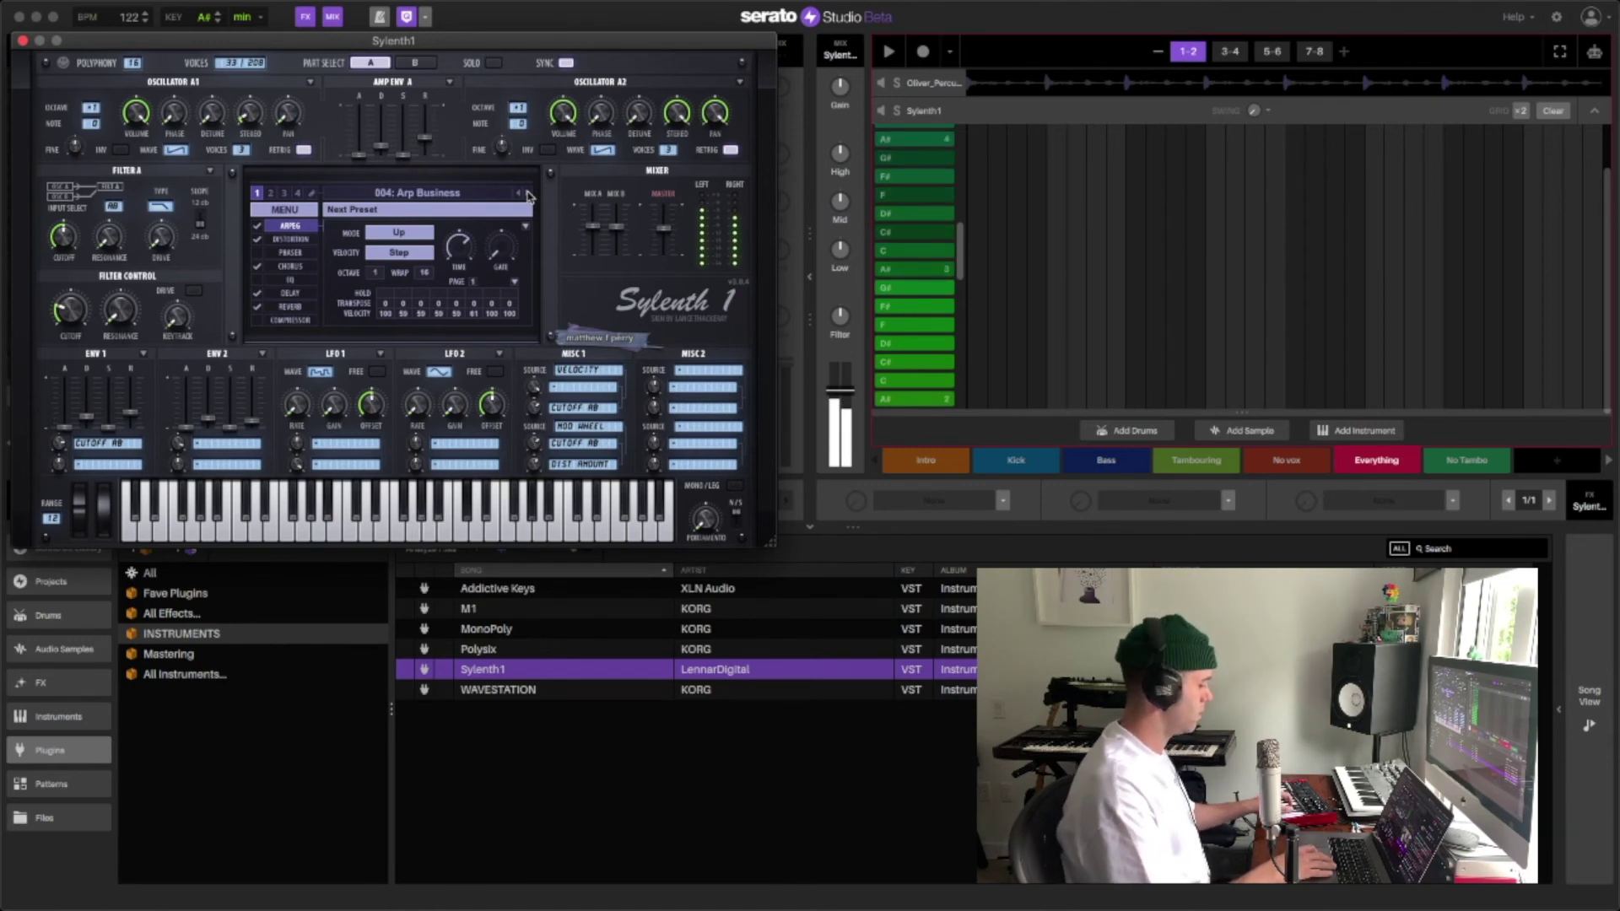
left_click(527, 193)
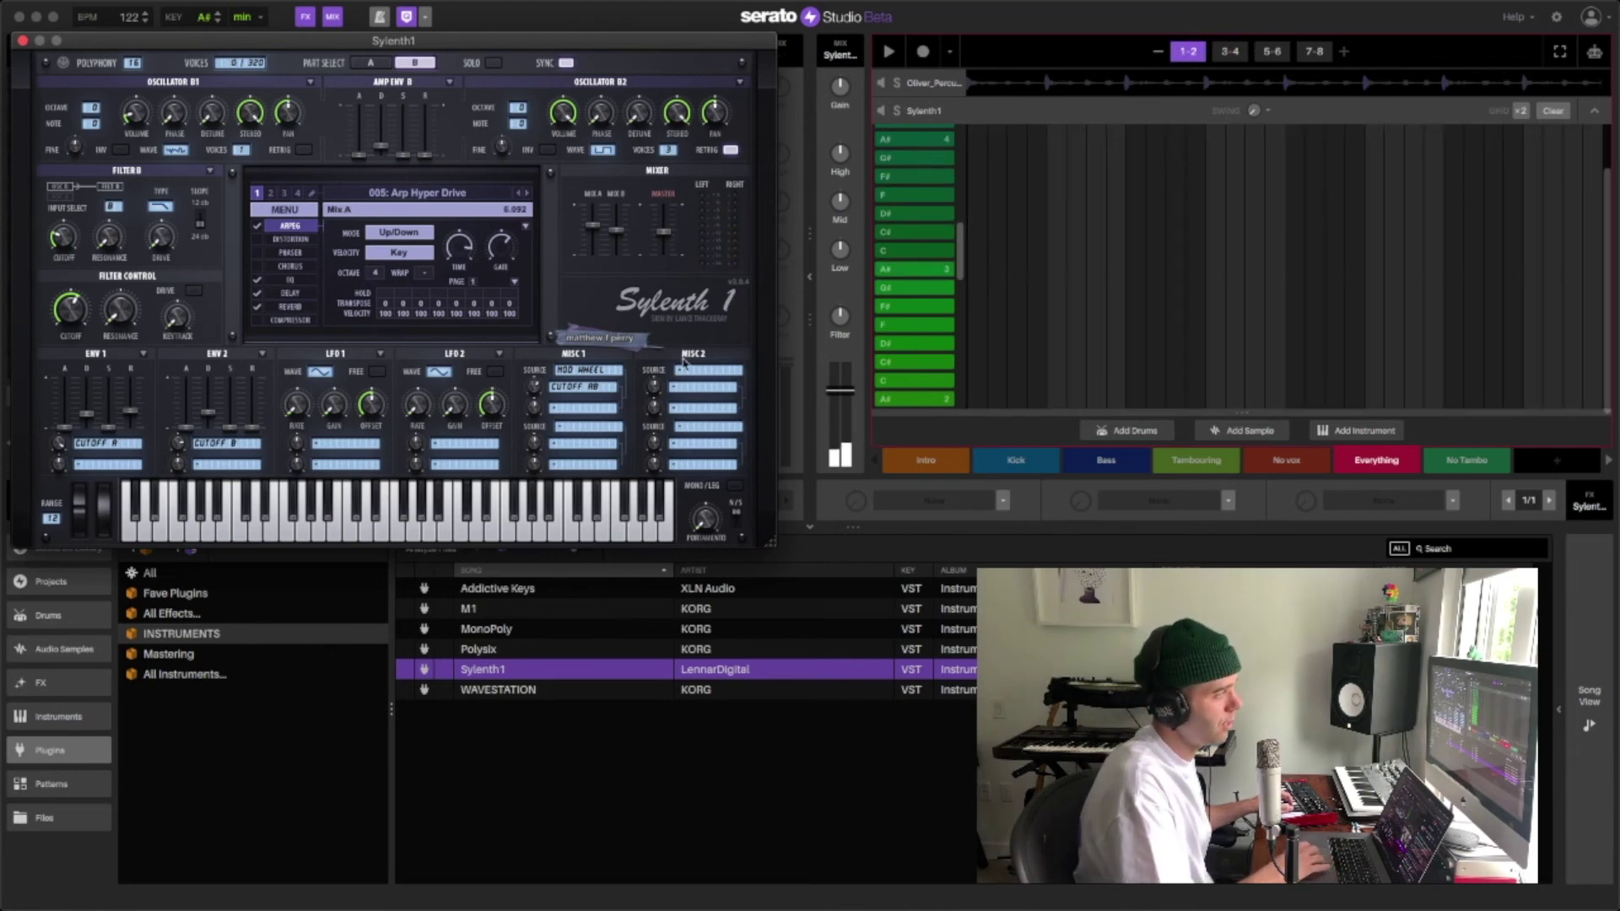
left_click(526, 195)
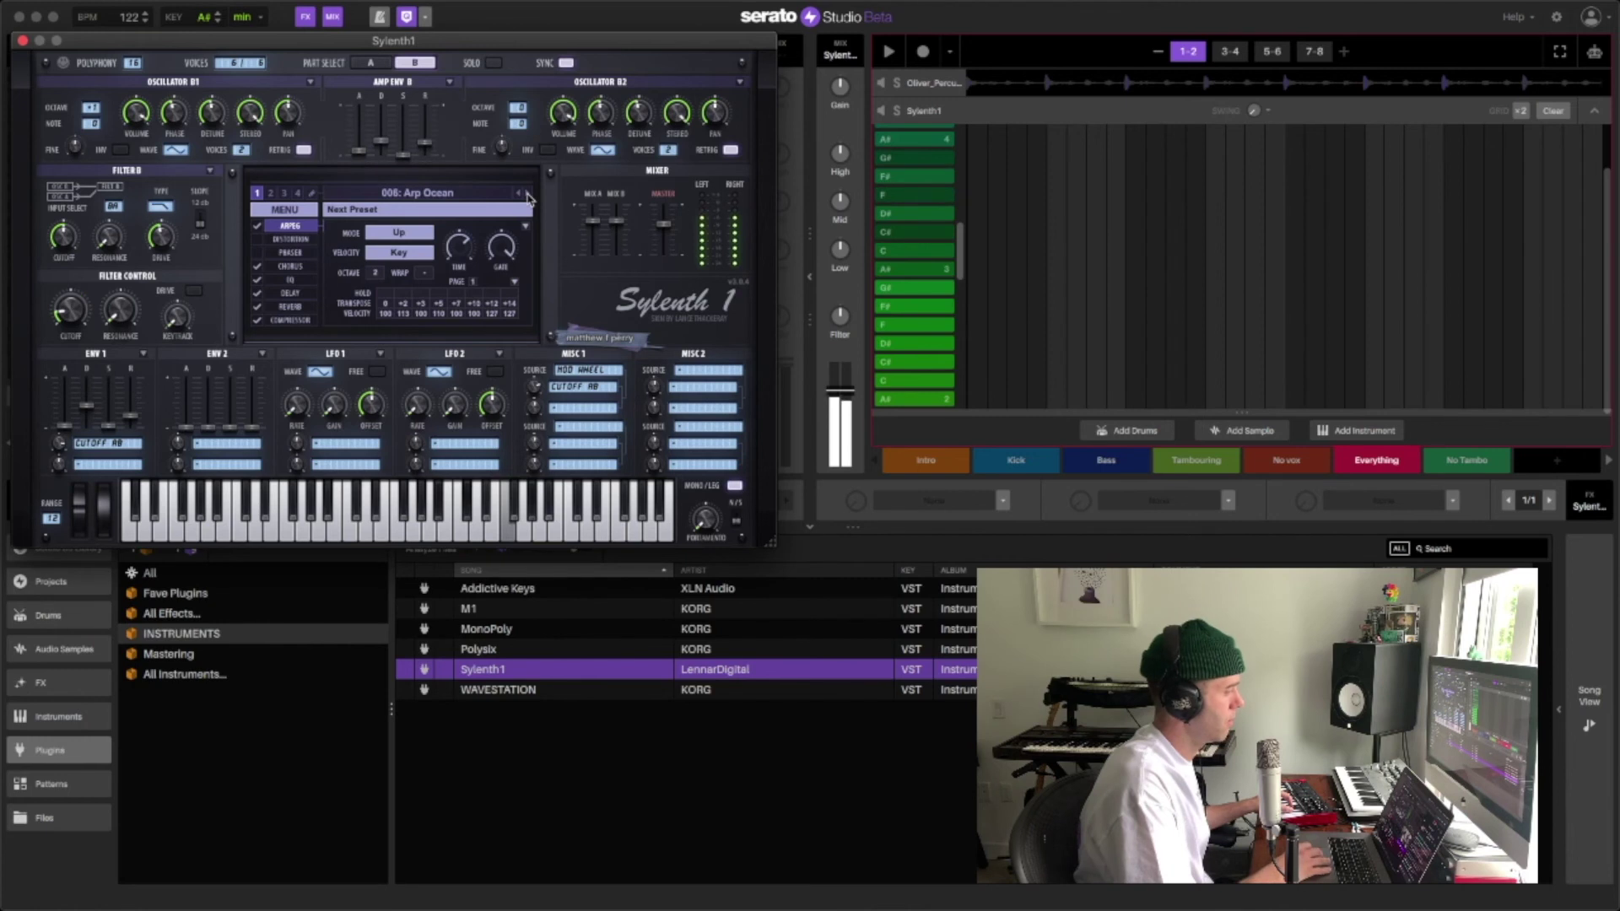
left_click(526, 194)
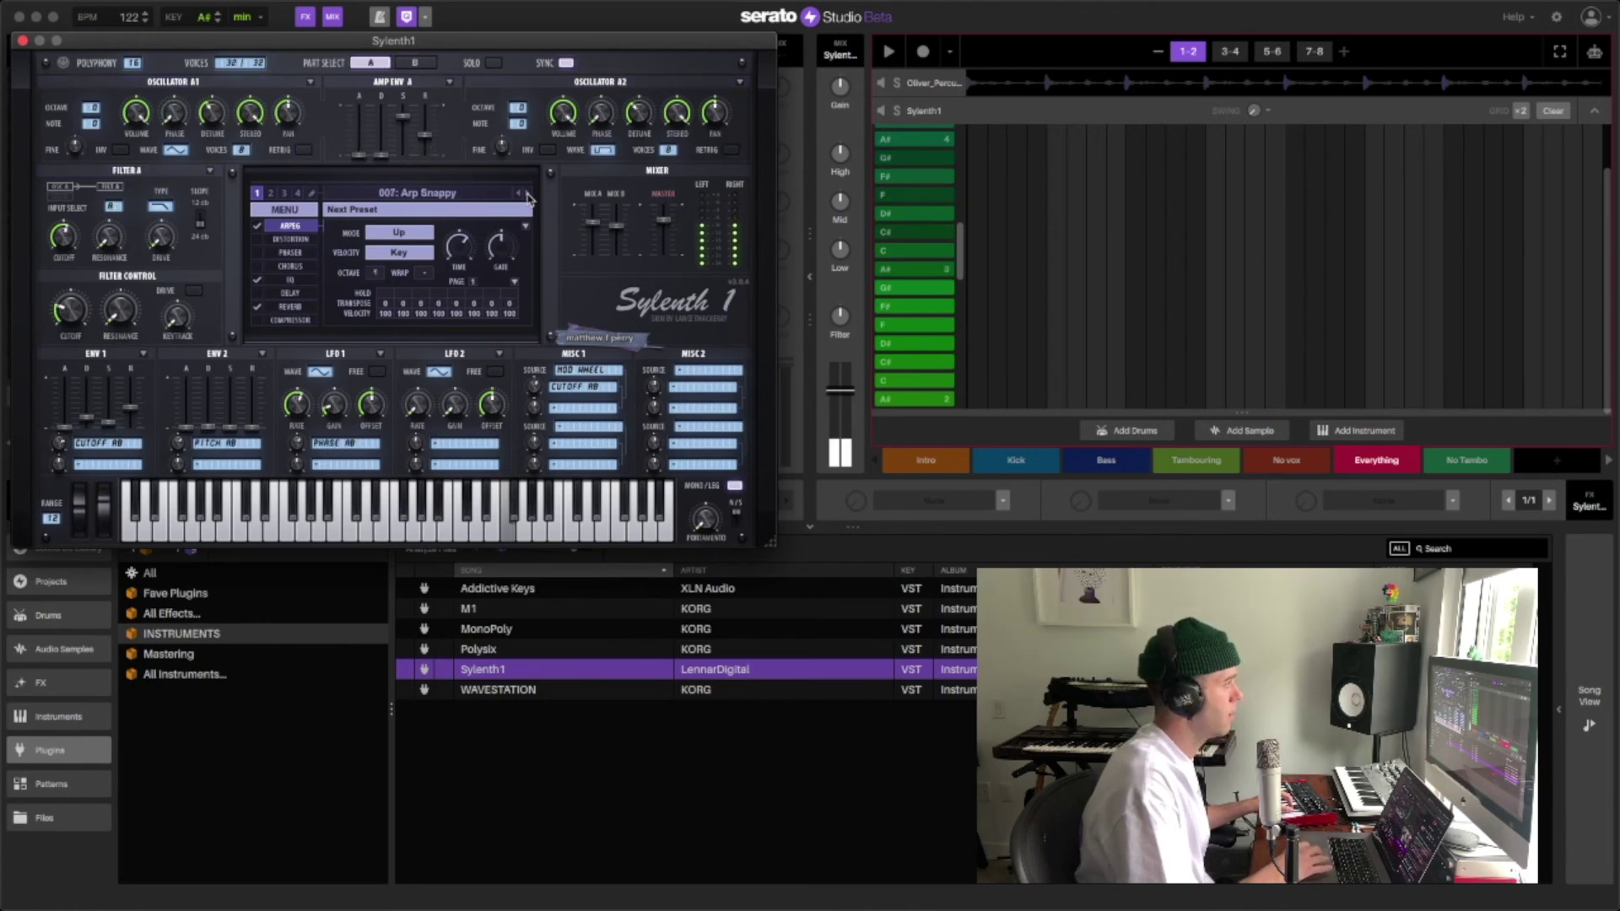
Play the Everything scene while sweeping Arp Snappy's Filter Control cutoff, and stop playback.
key("space")
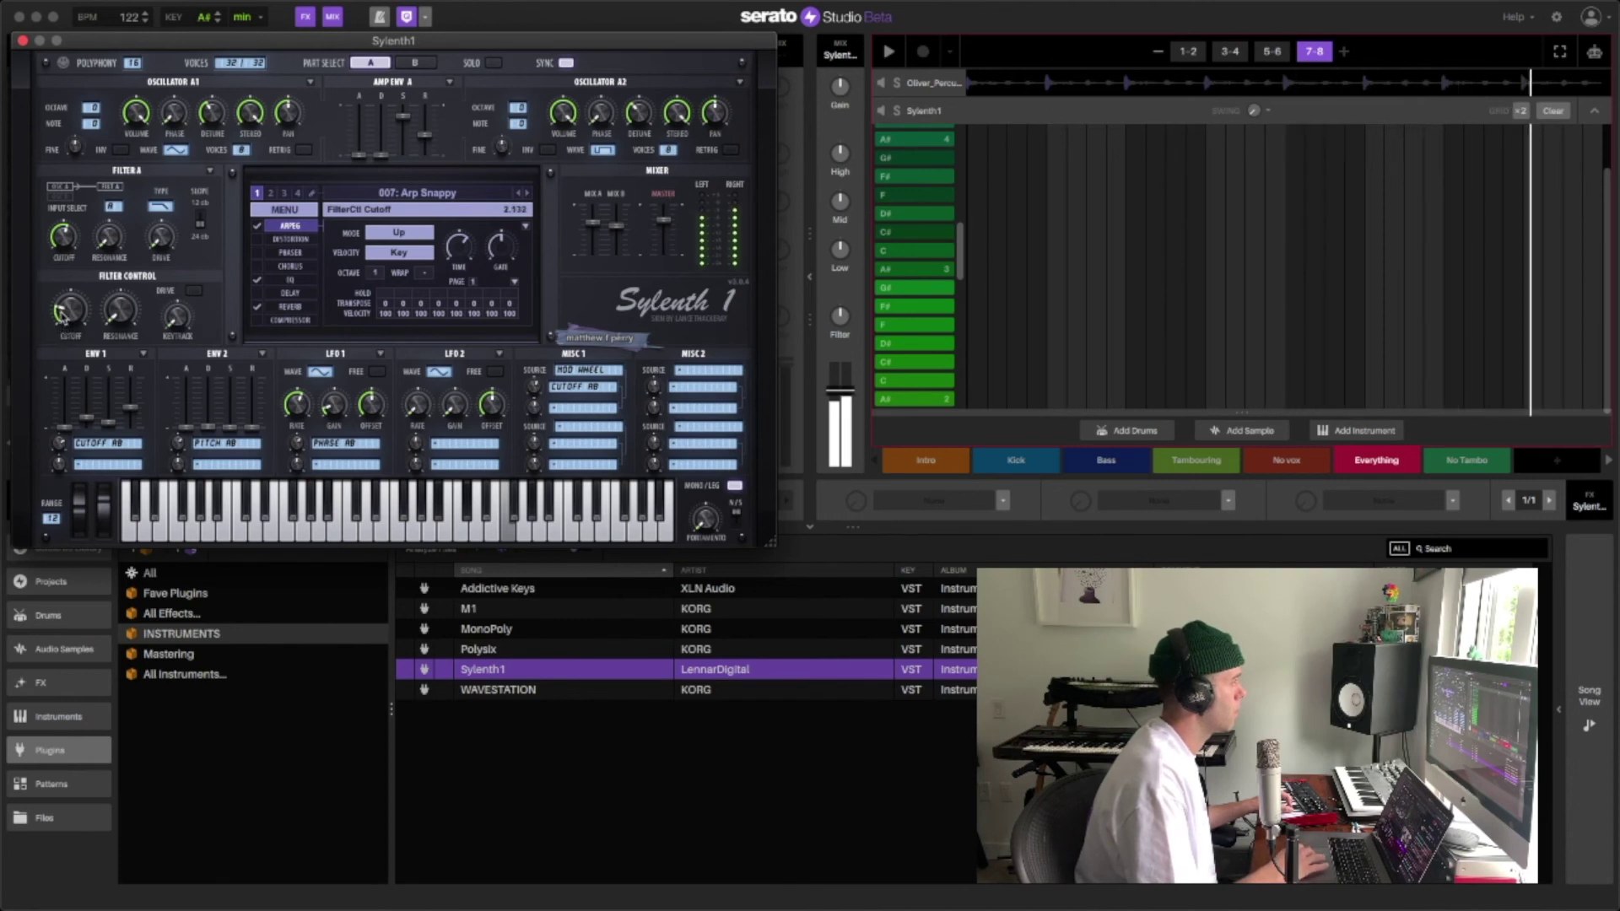
mouse_move(65, 318)
left_mouse_down()
mouse_move(76, 249)
mouse_move(65, 331)
mouse_move(47, 310)
left_mouse_up()
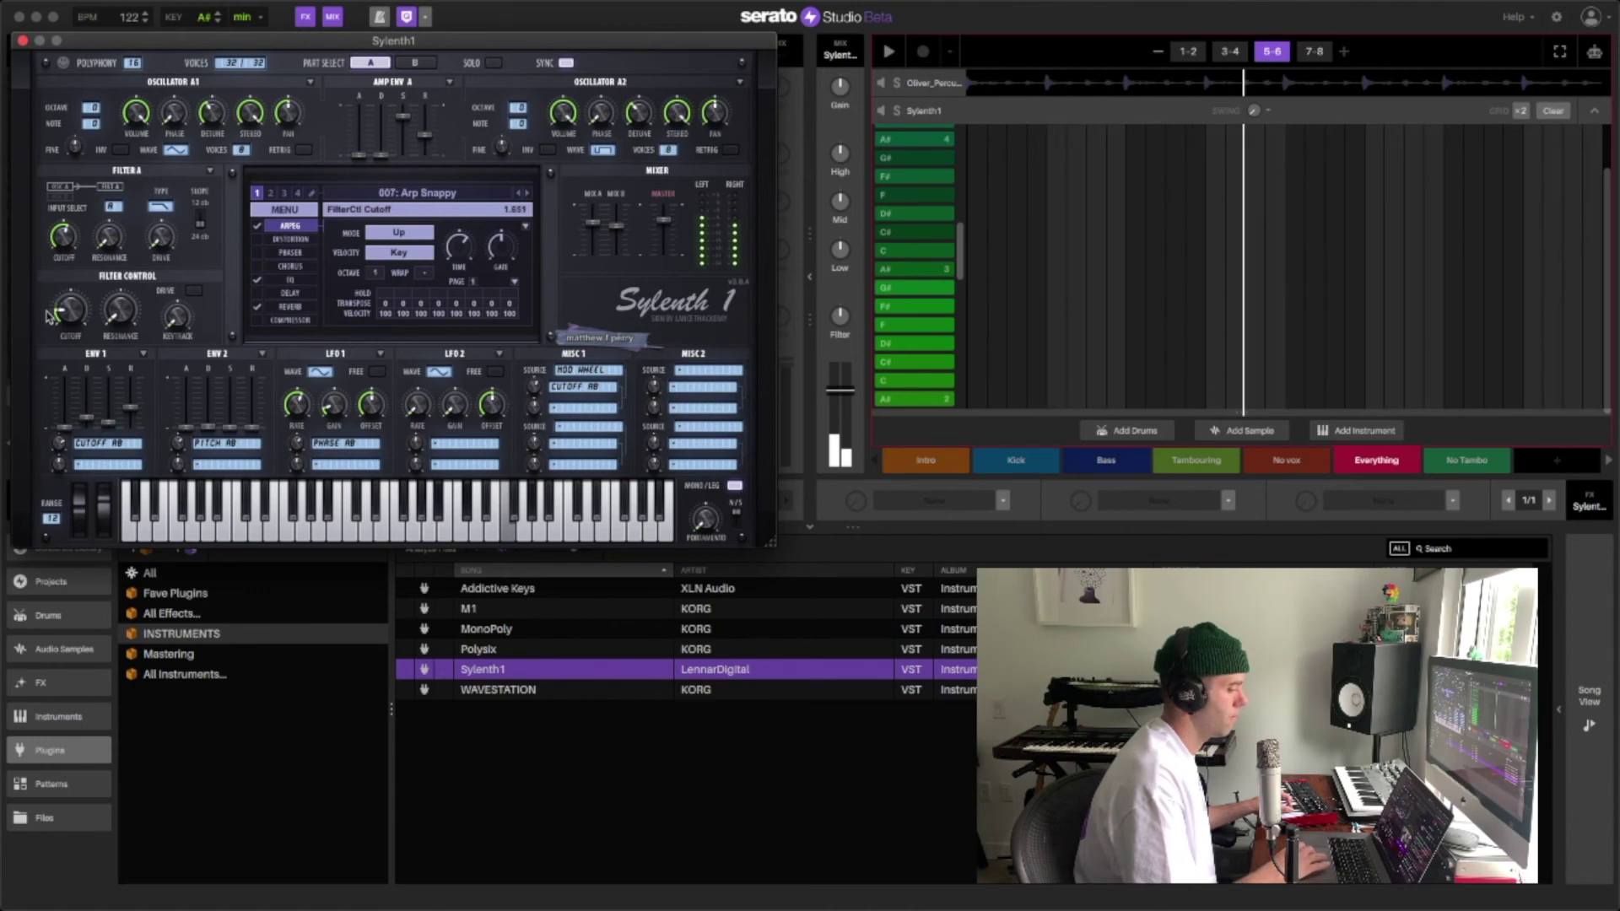
key("space")
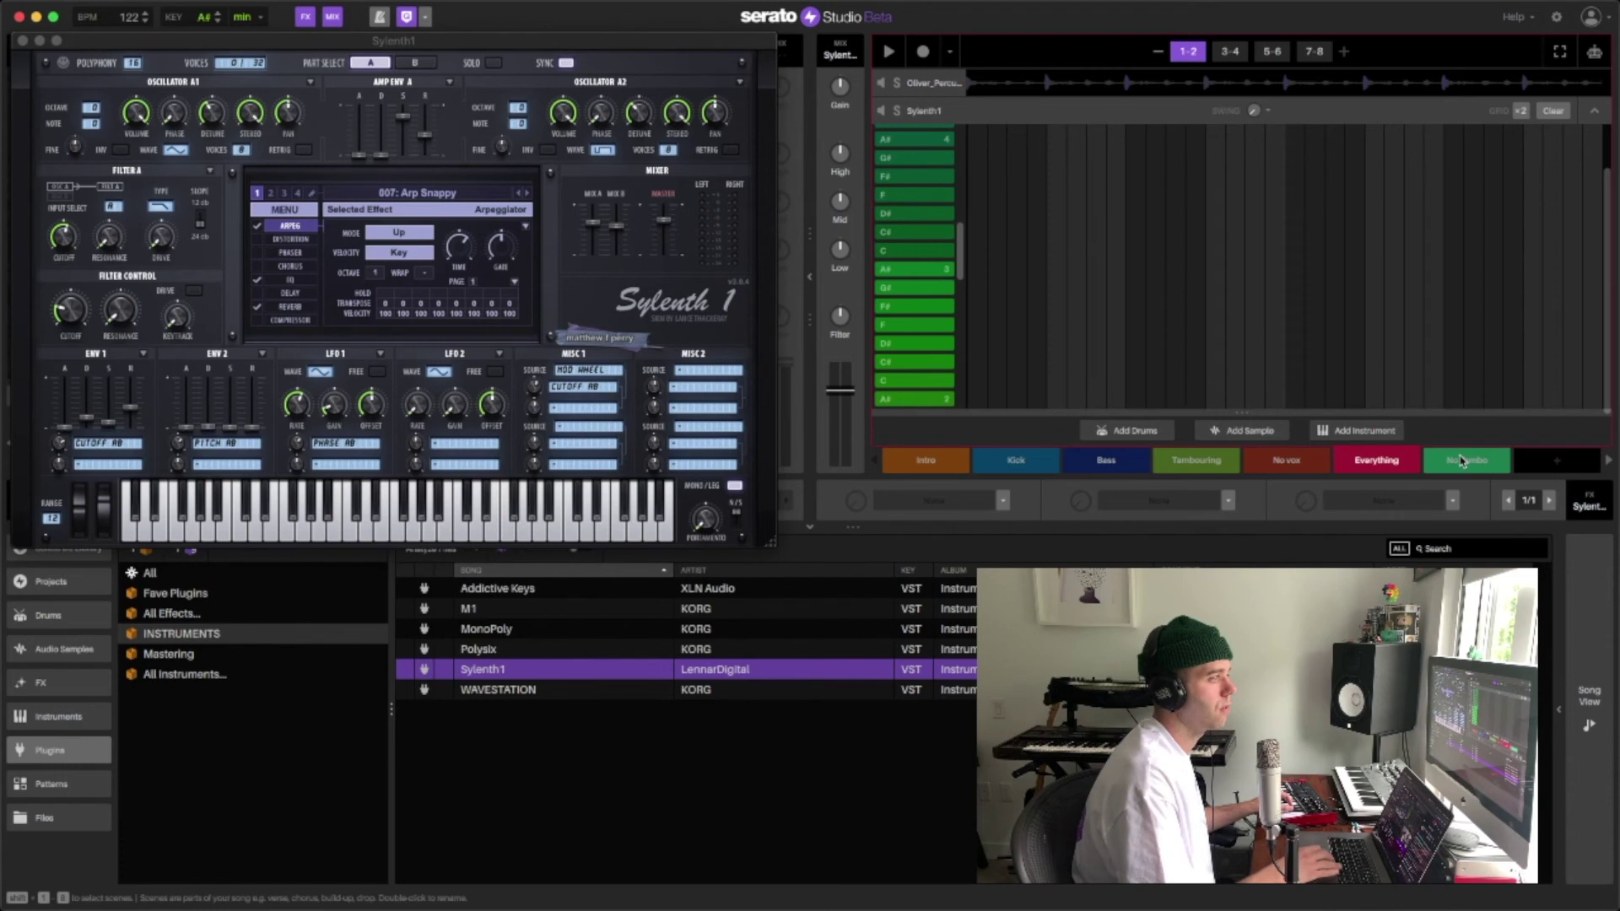
Audition Arp Snappy over the No vox scene while adjusting its Filter Control cutoff to 2.029.
left_click(1279, 462)
key("space")
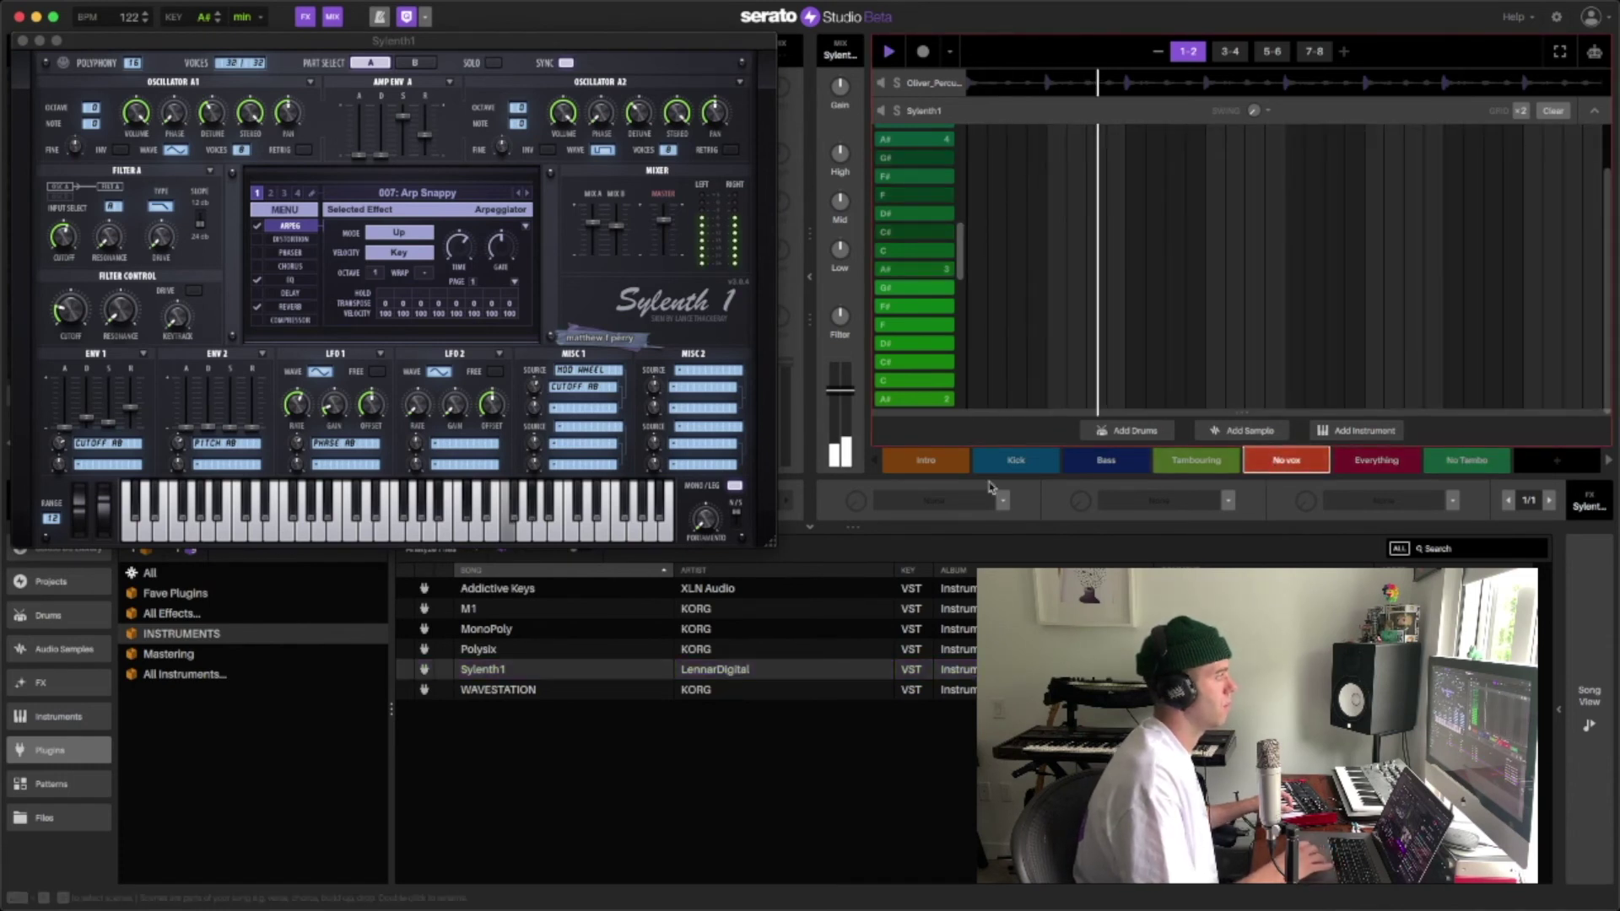
left_click(65, 315)
left_click_drag(65, 317, 67, 318)
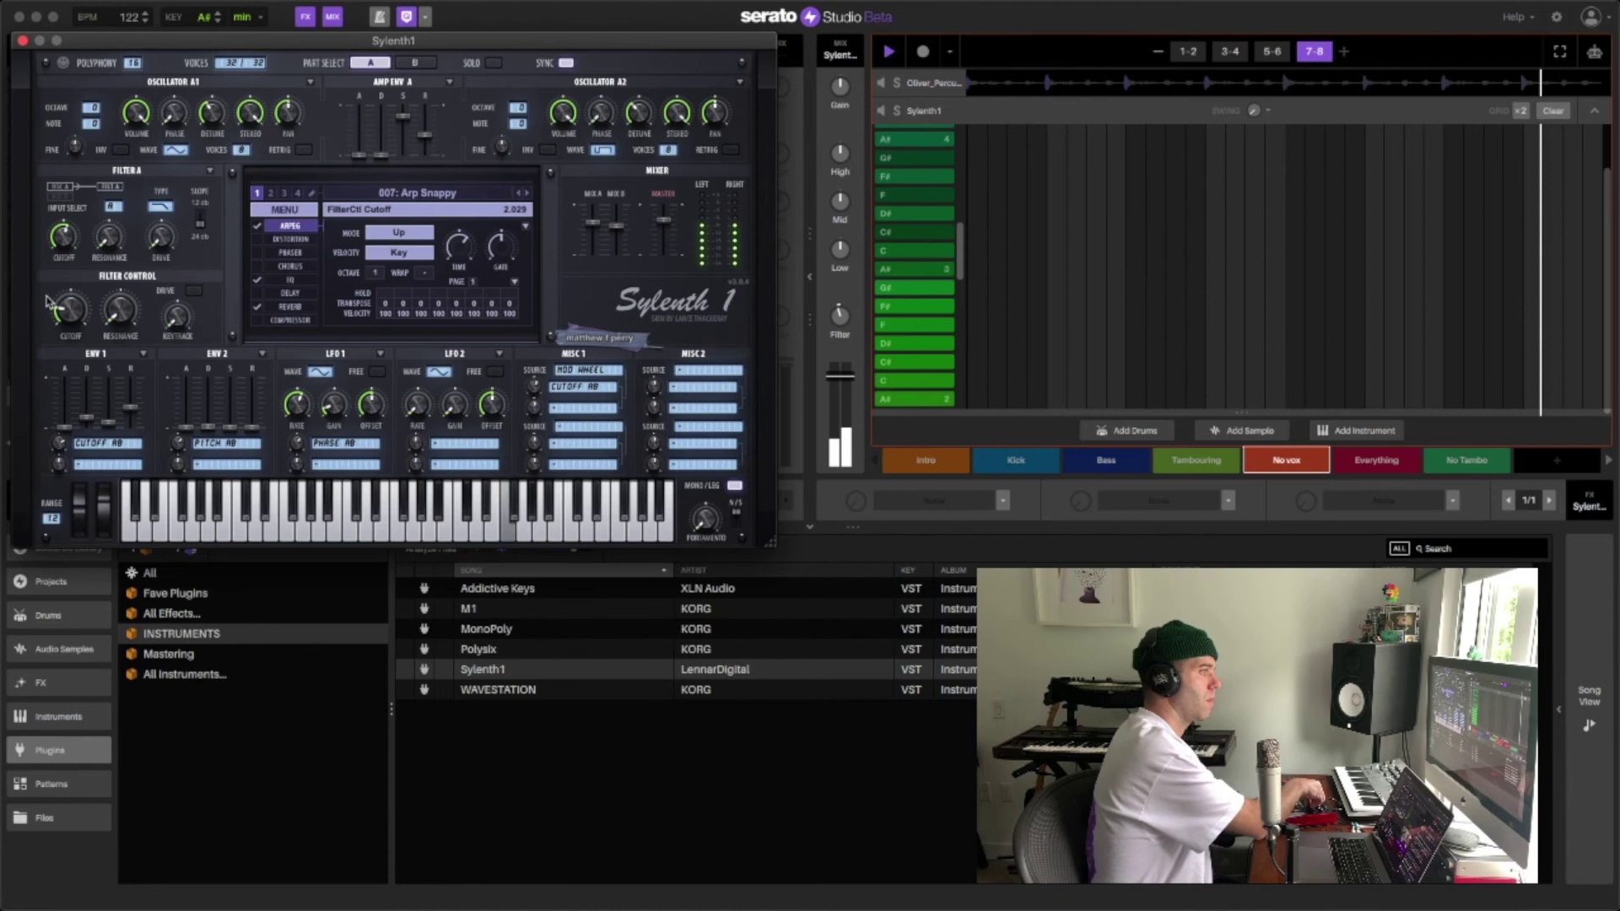
key("space")
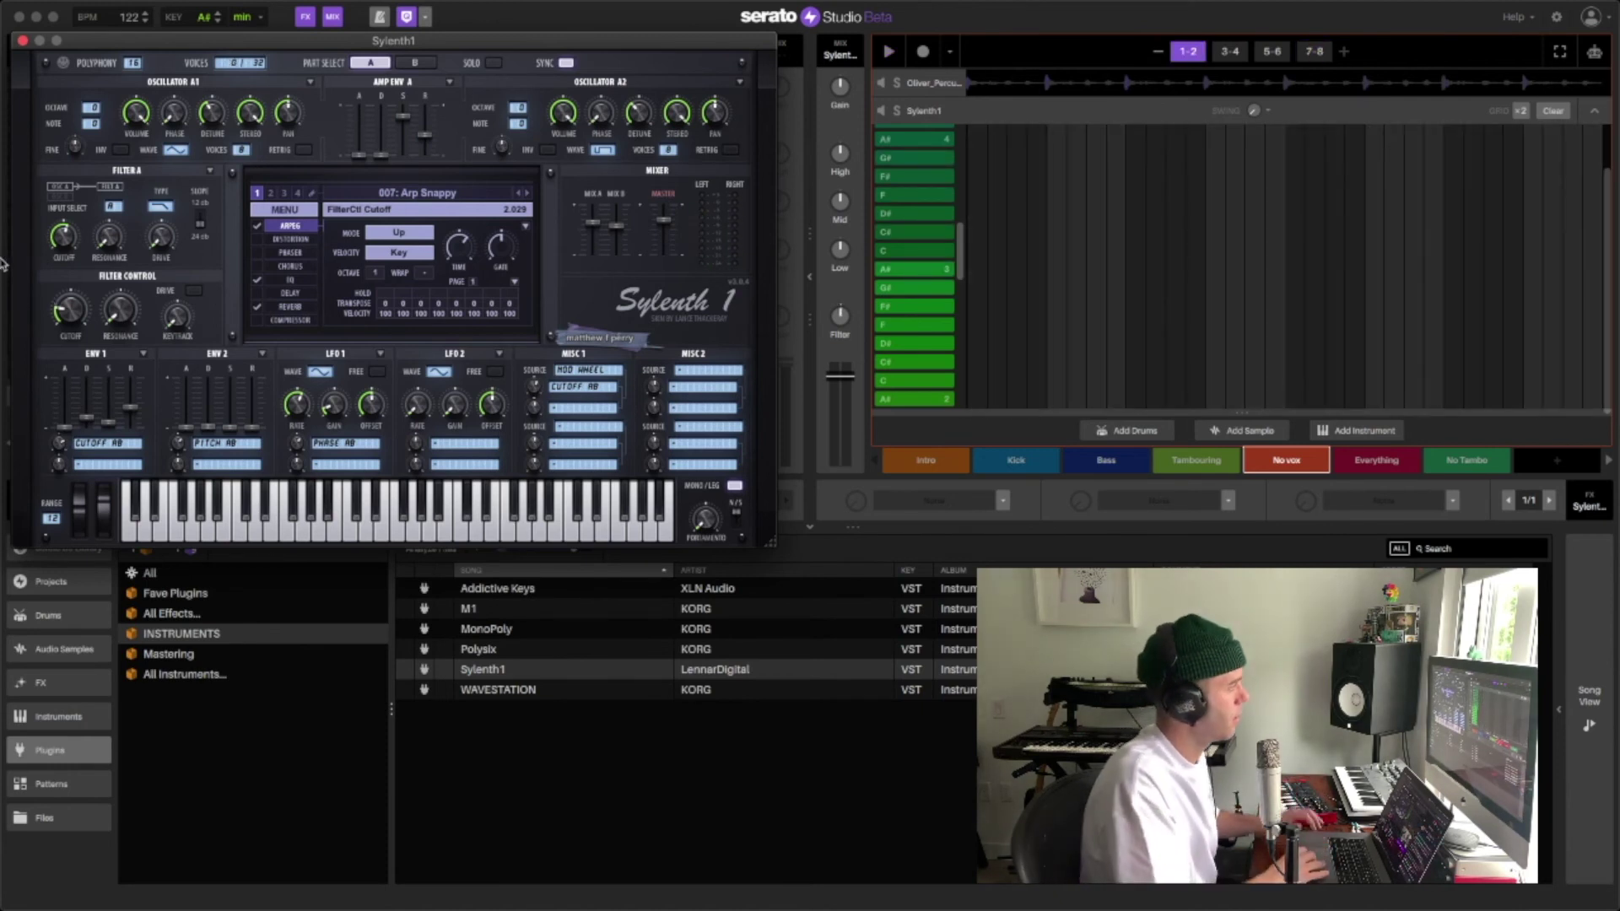
Load the 008: Arp Action preset and try raising its Filter Control cutoff while the No vox scene plays.
left_click(527, 194)
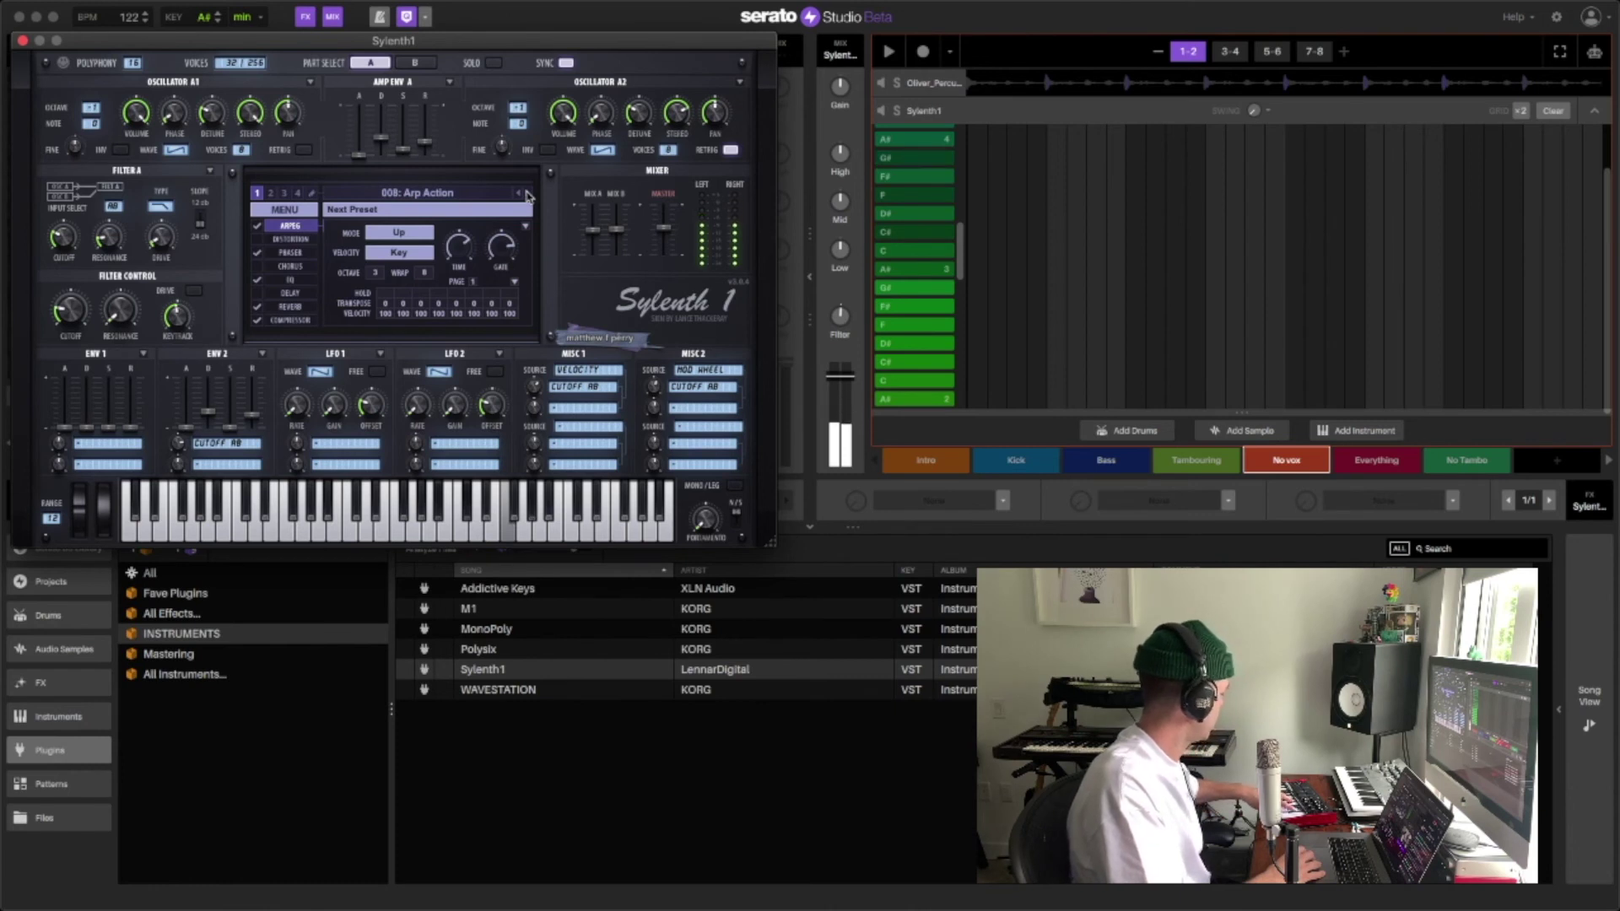
key("space")
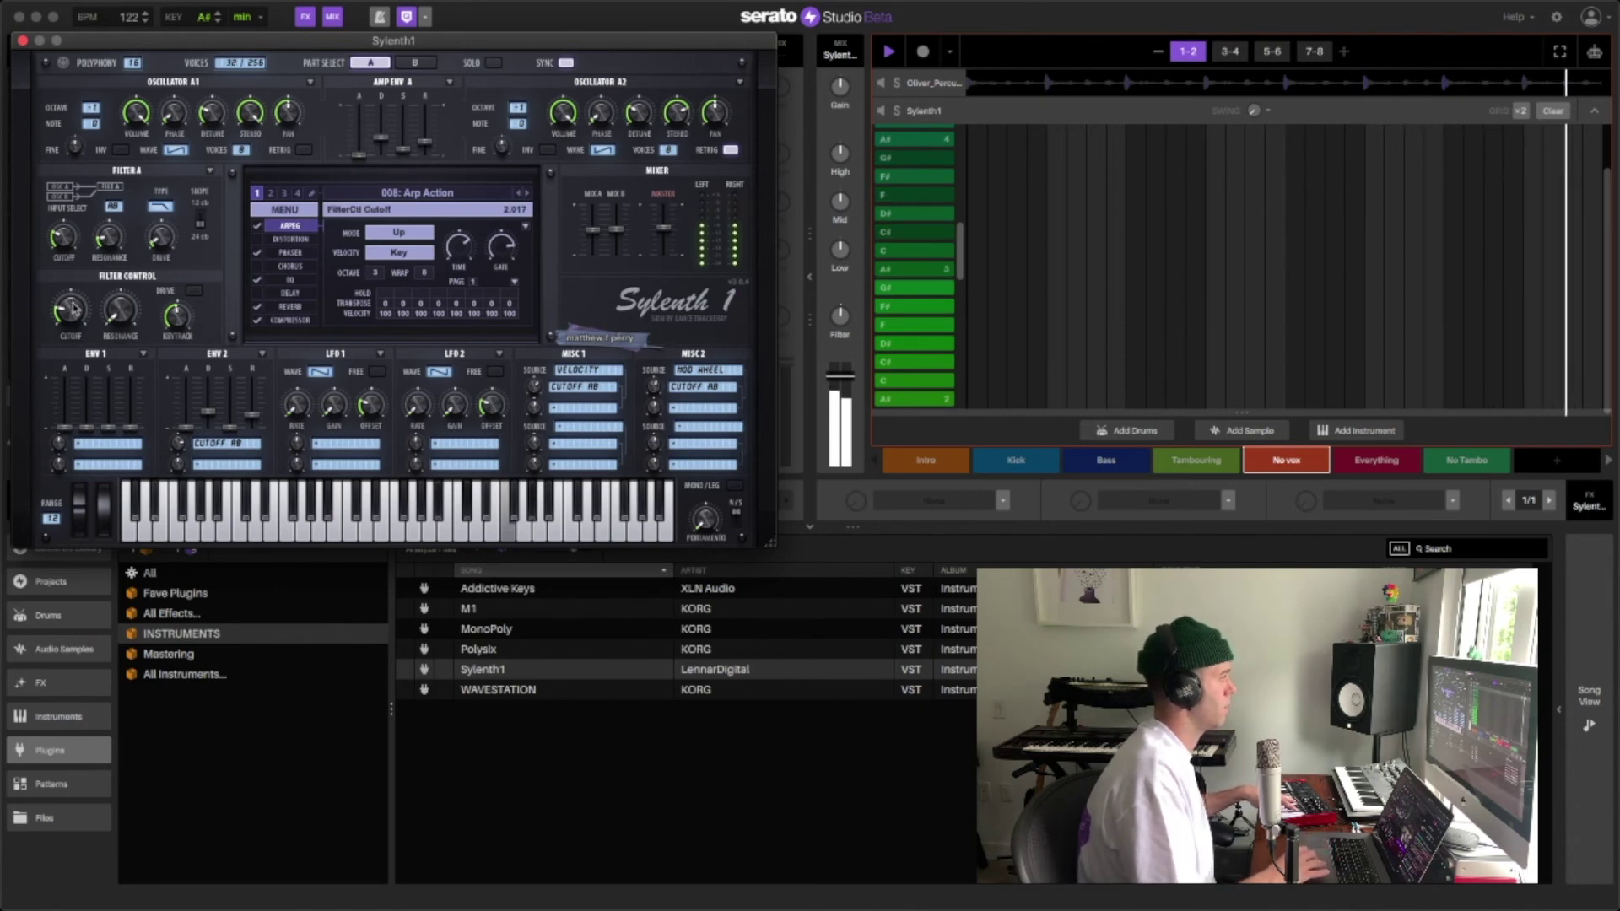
left_click_drag(72, 308, 73, 187)
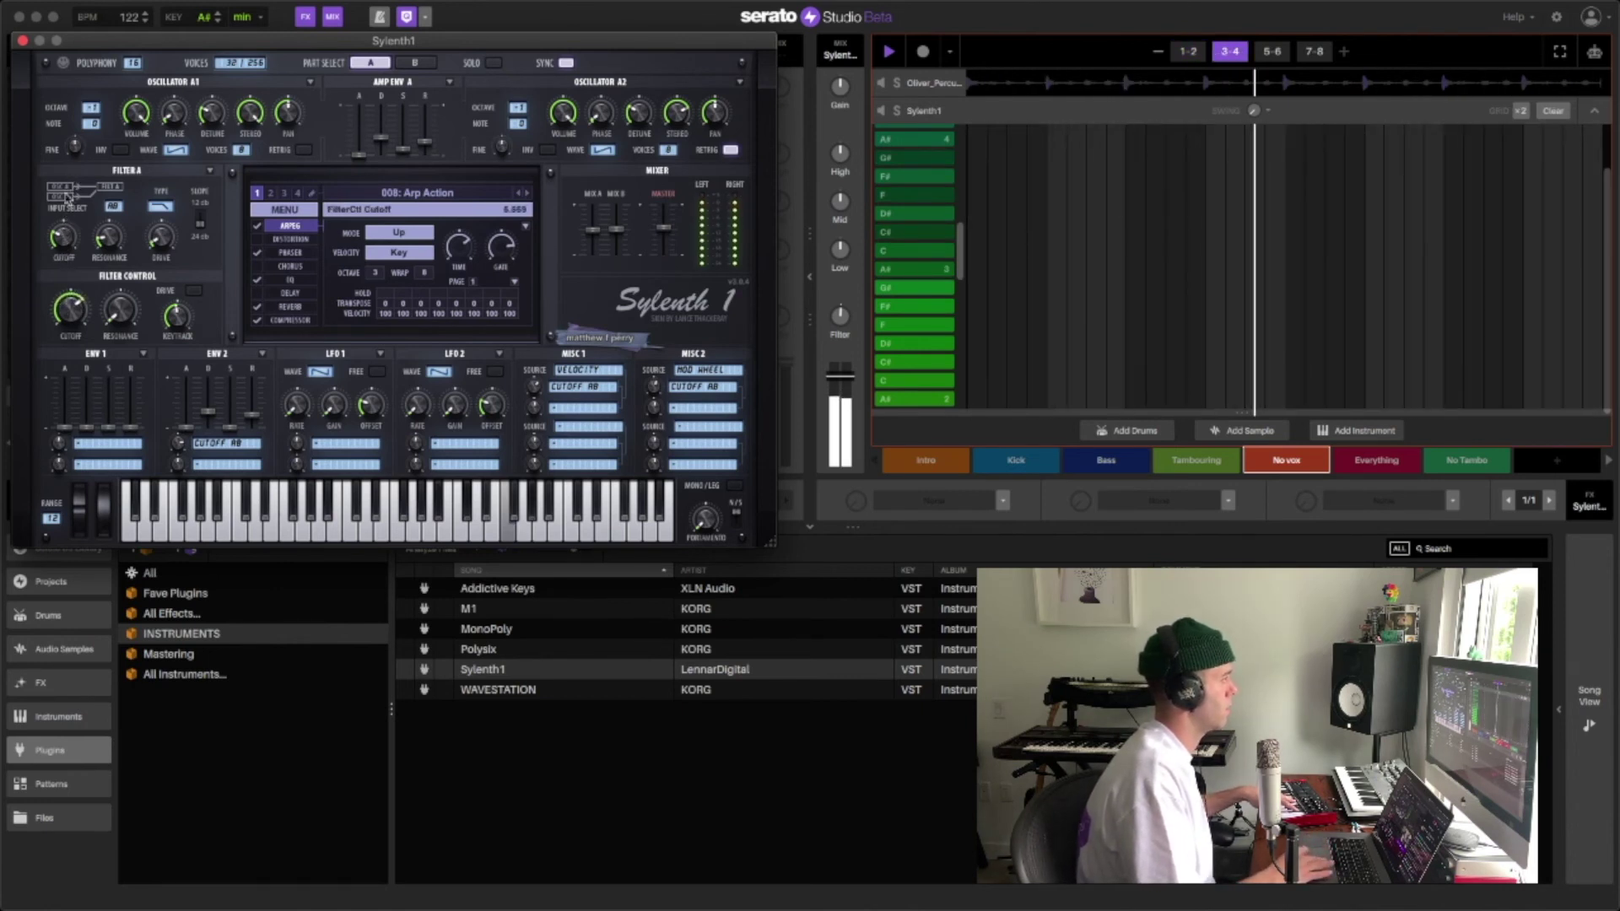
key("space")
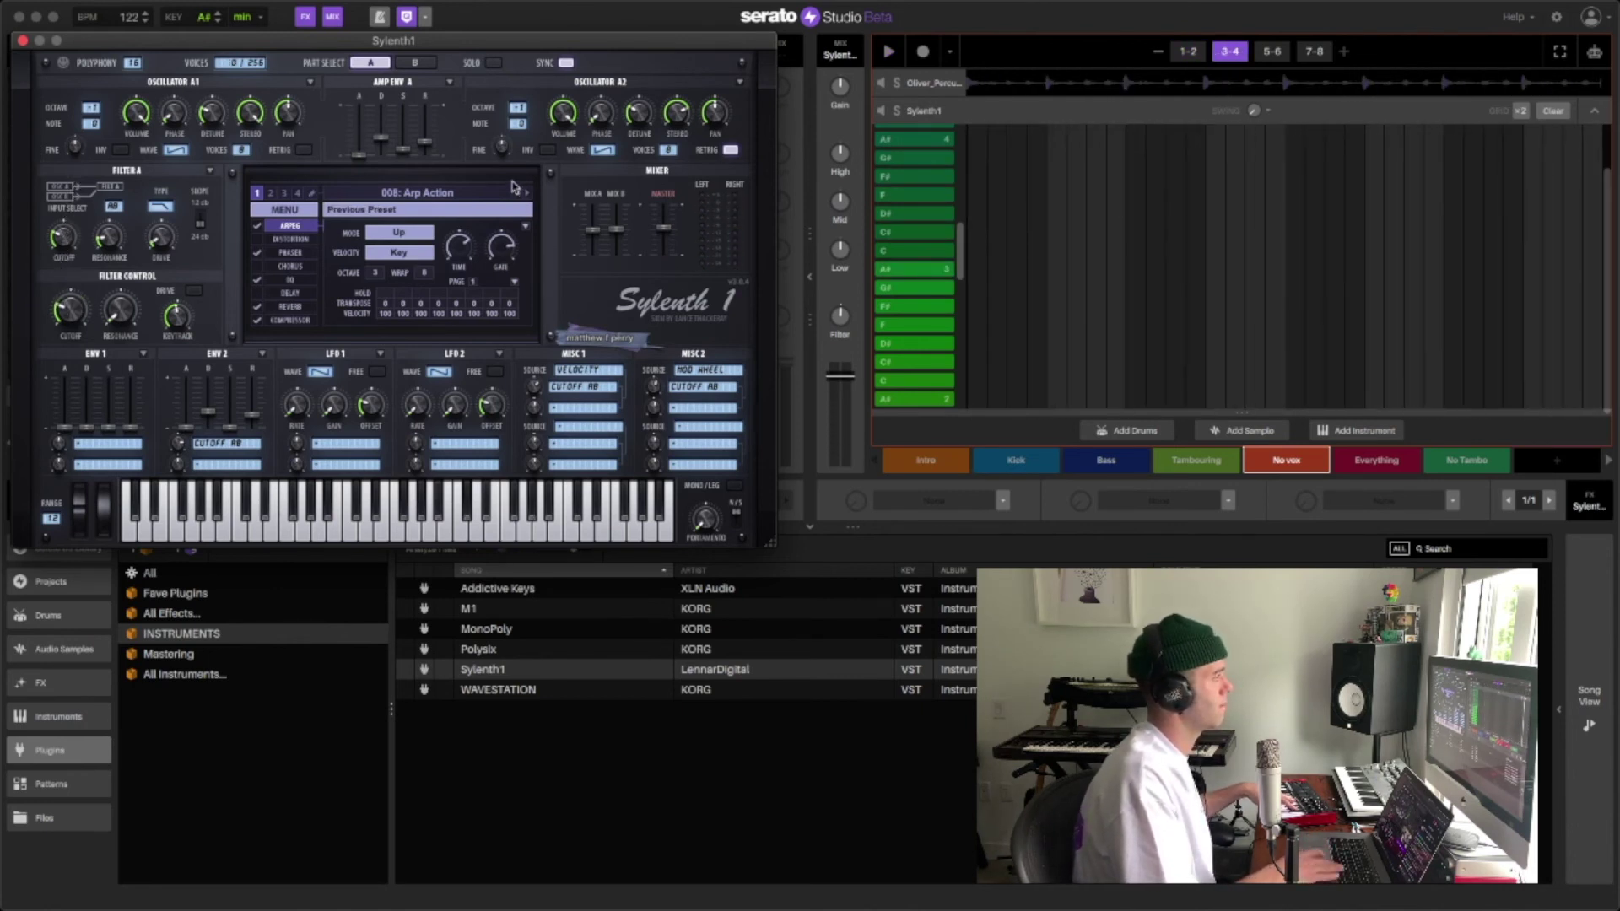
Try the presets from 009: Bass Simple onward, return to 008: Arp Action, and audition it against the No vox scene.
left_click(528, 194)
left_click(528, 194)
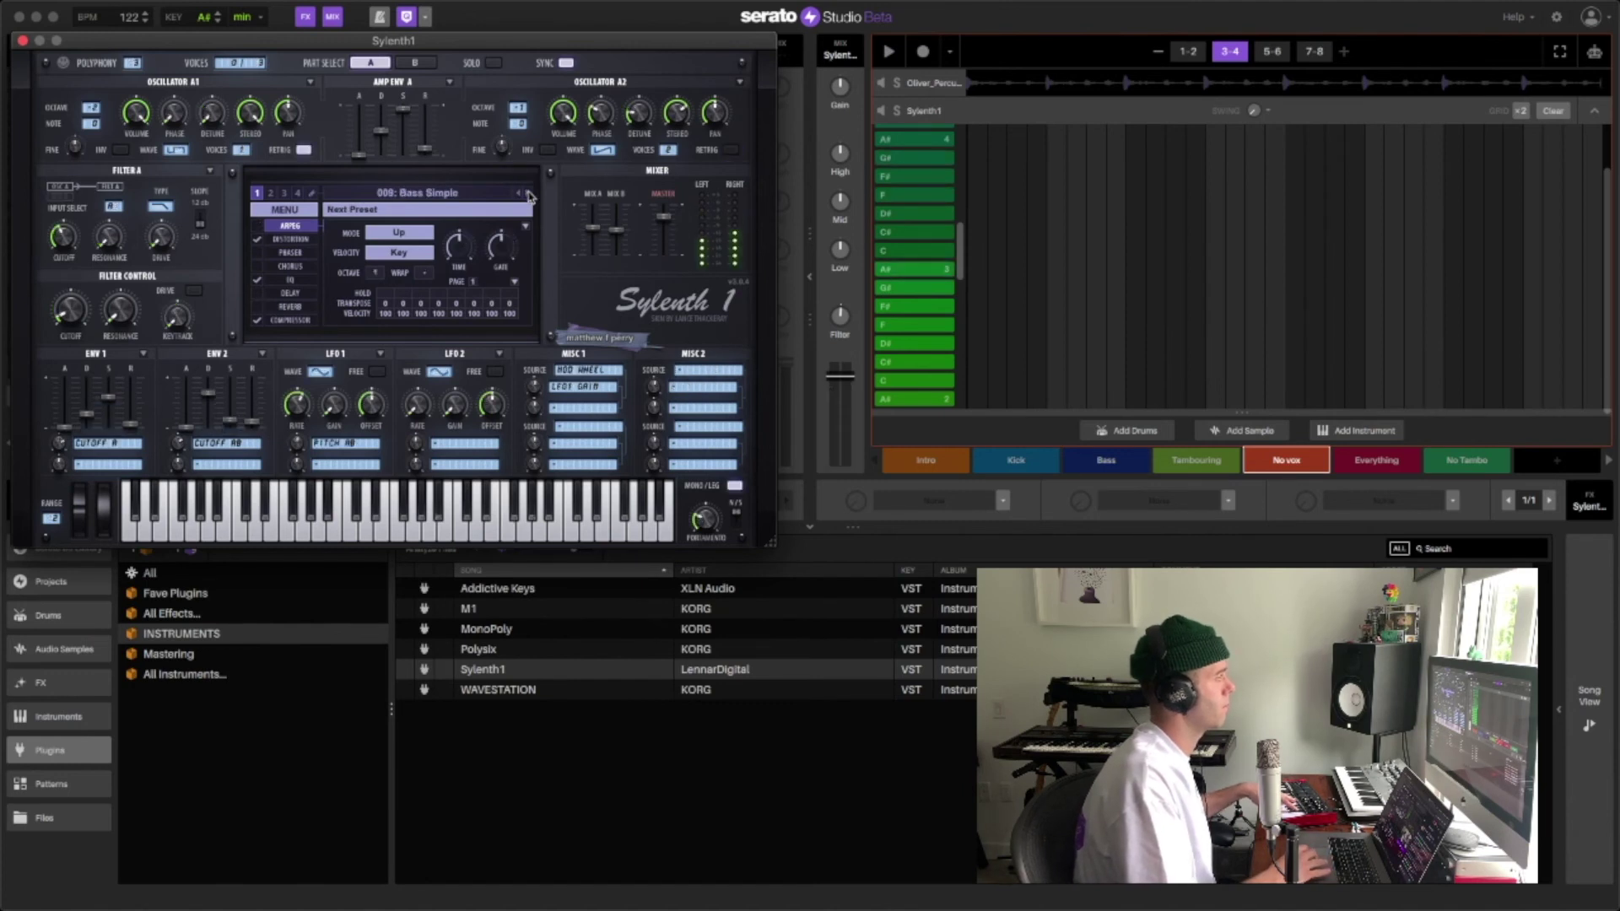
left_click(516, 195)
left_click(516, 194)
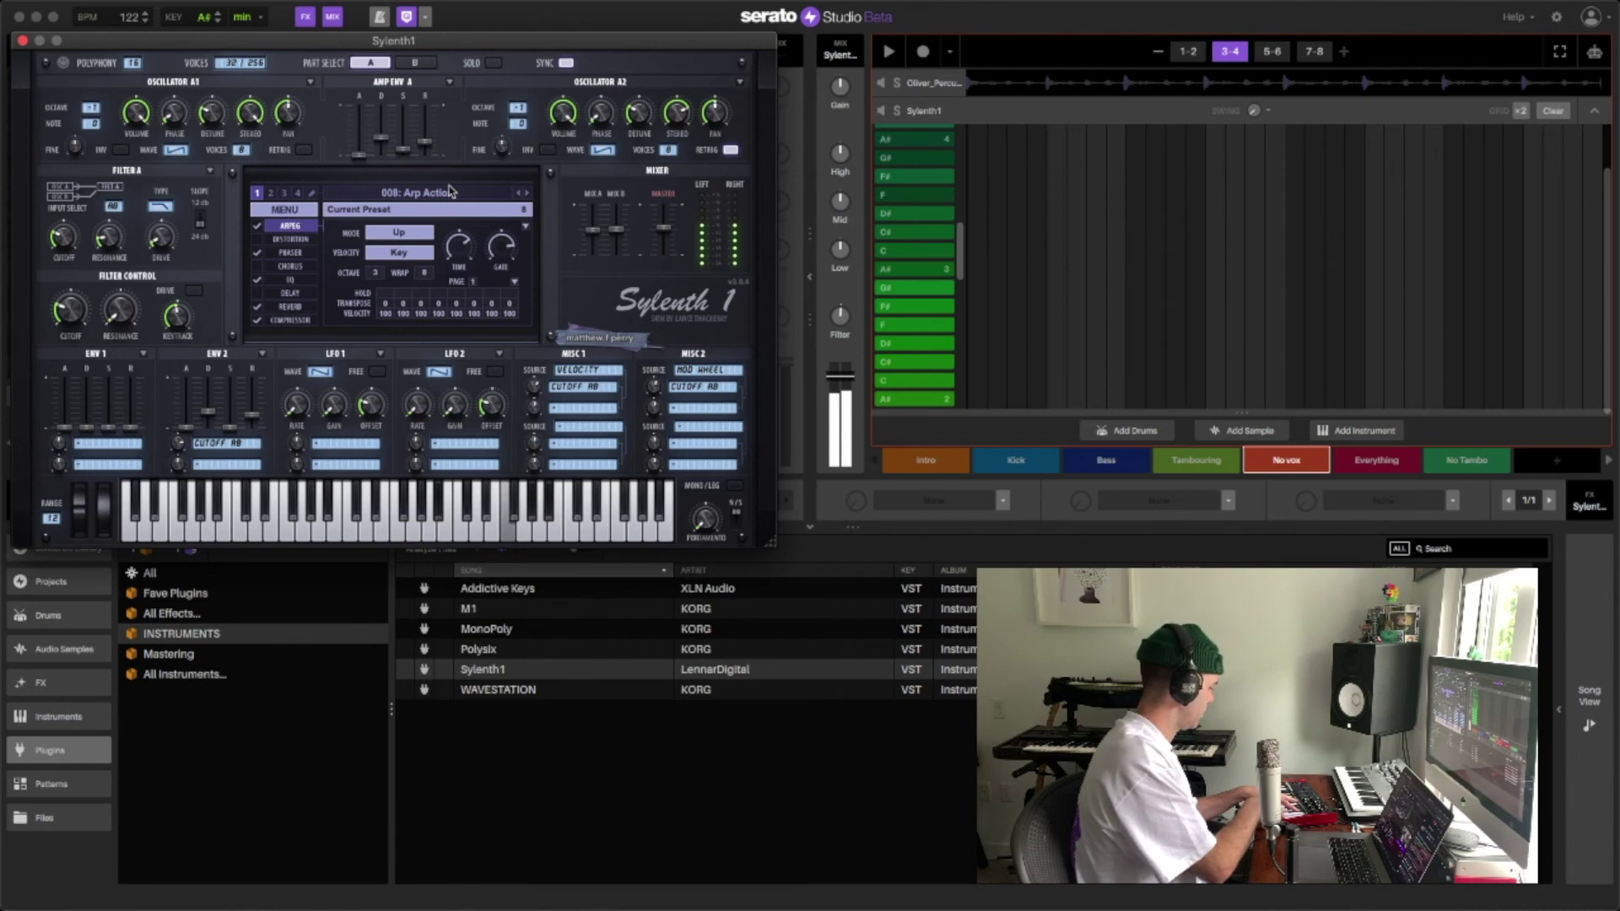
key("space")
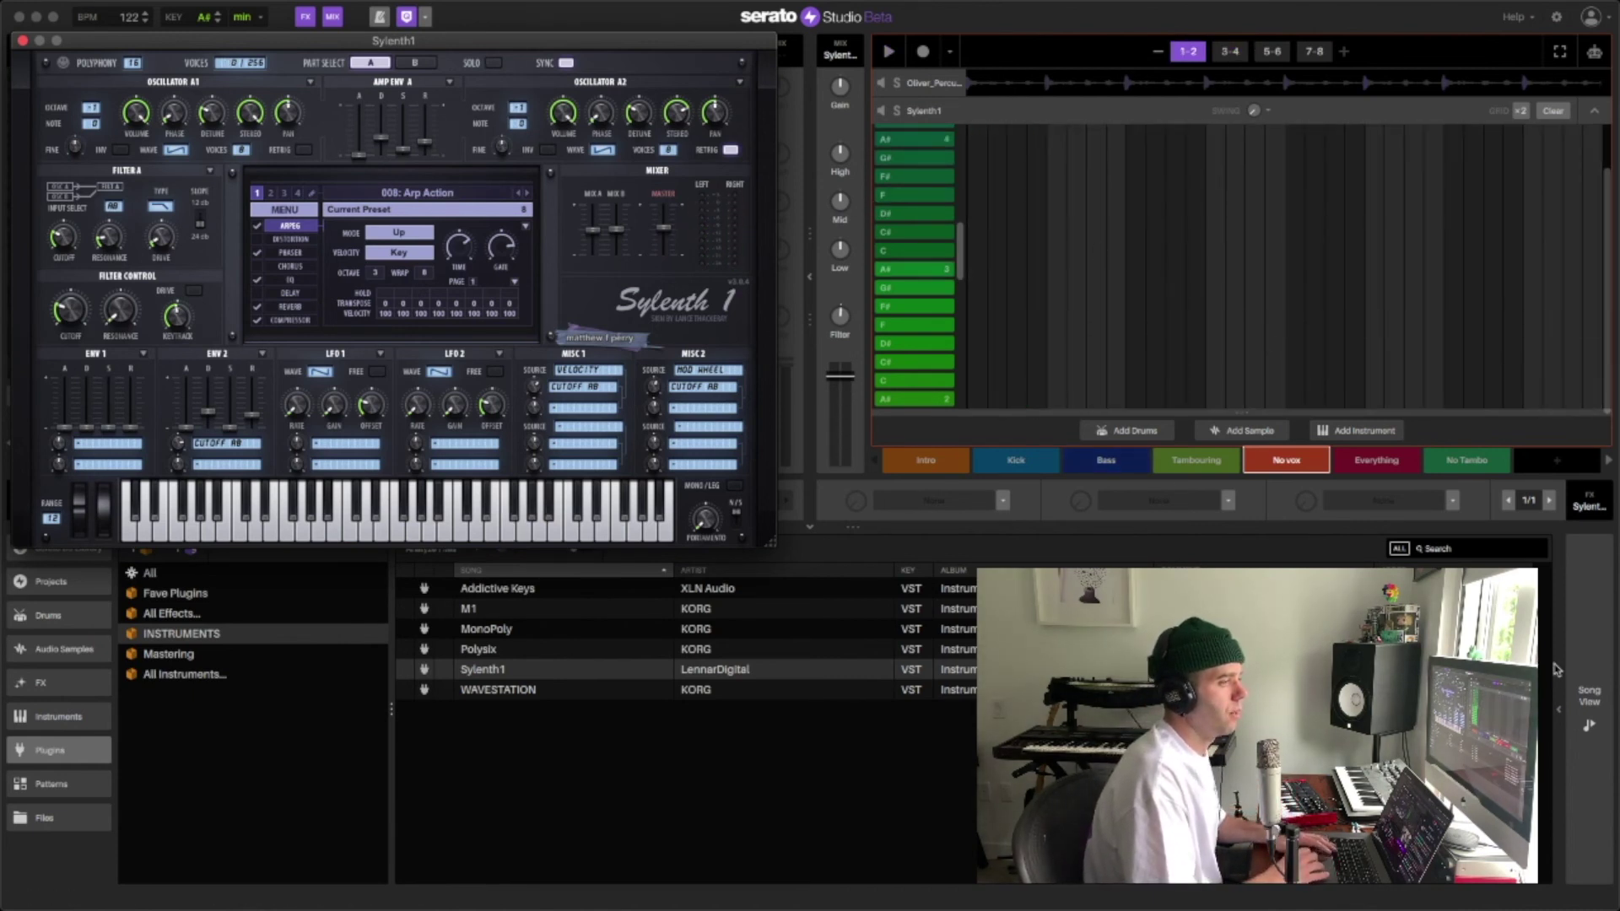
Show the song arrangement, check the second Everything scene, and create a new scene as a copy of No vox.
left_click(1585, 692)
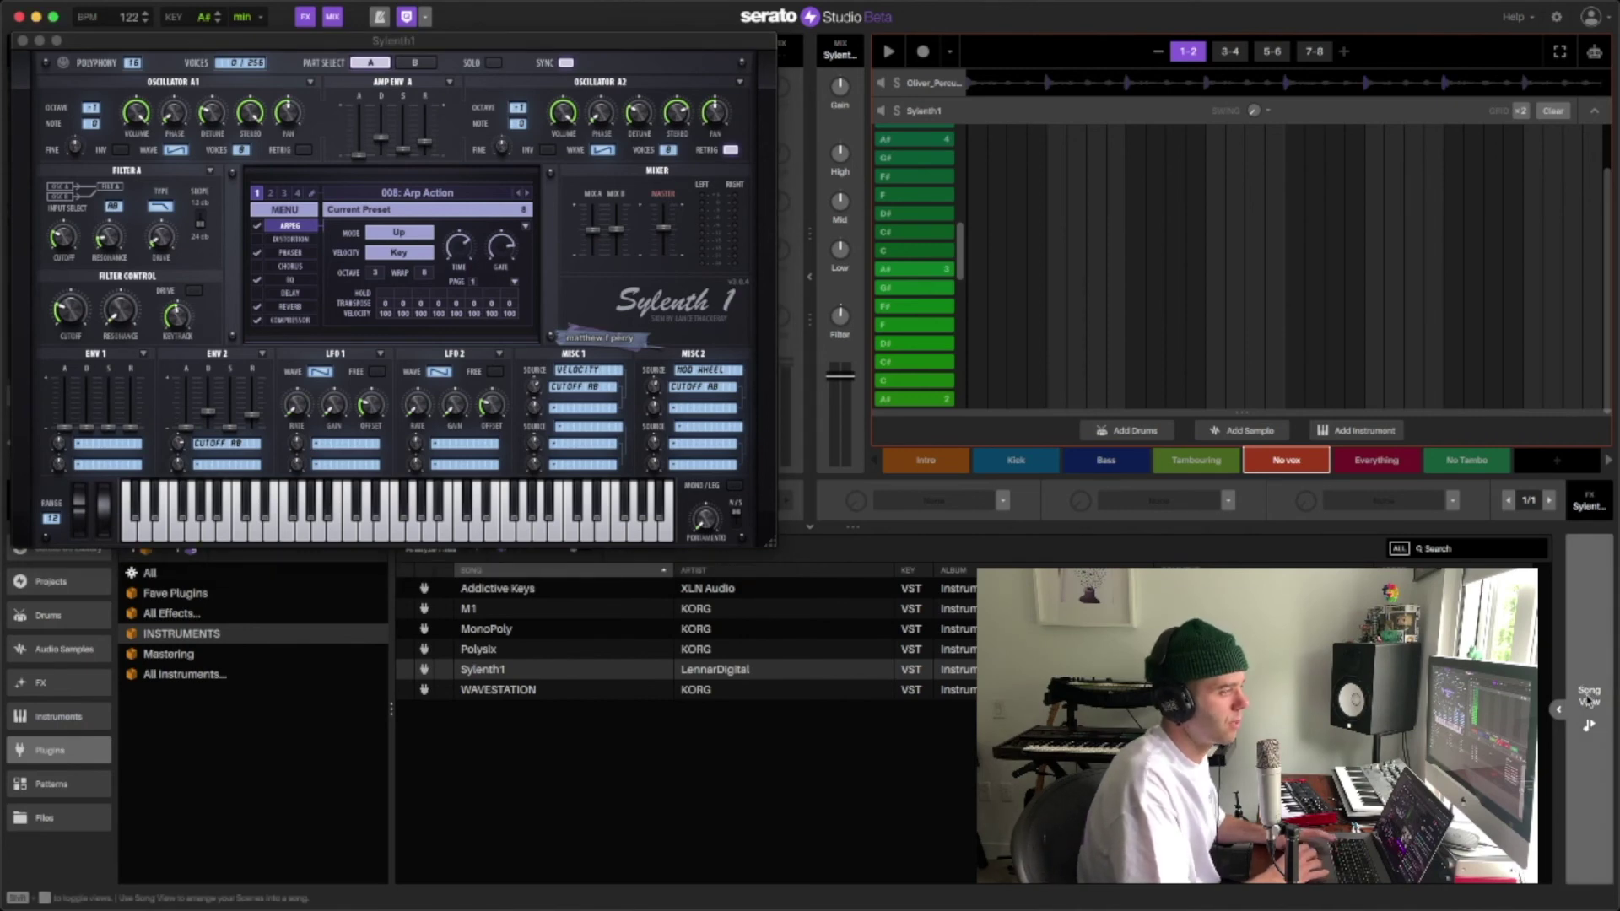
left_click(1588, 697)
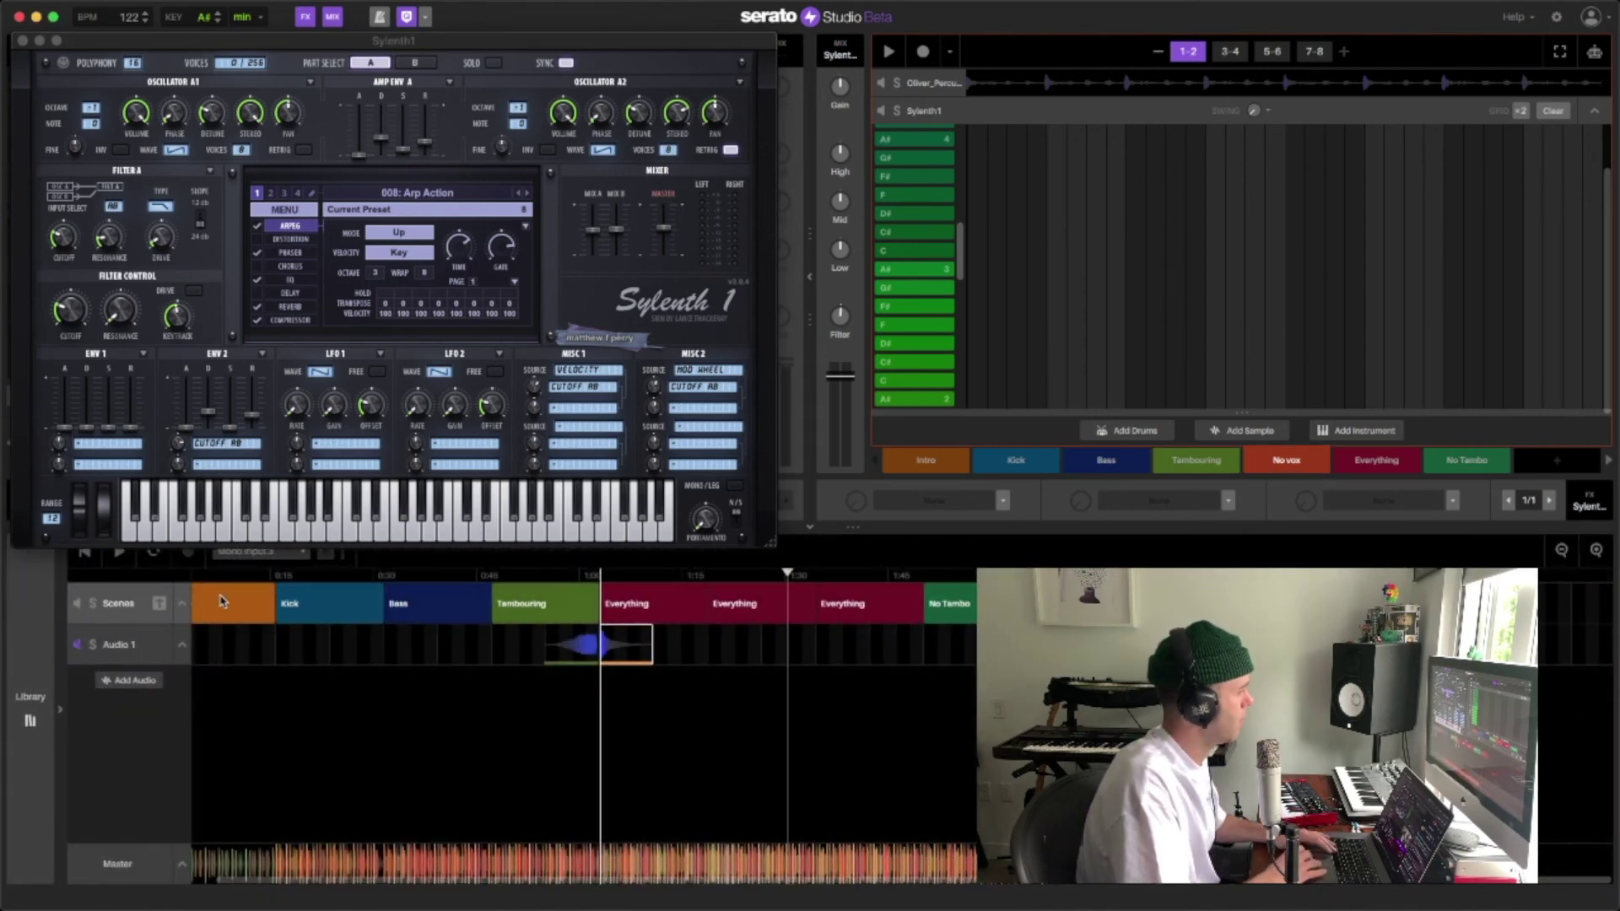
left_click(772, 602)
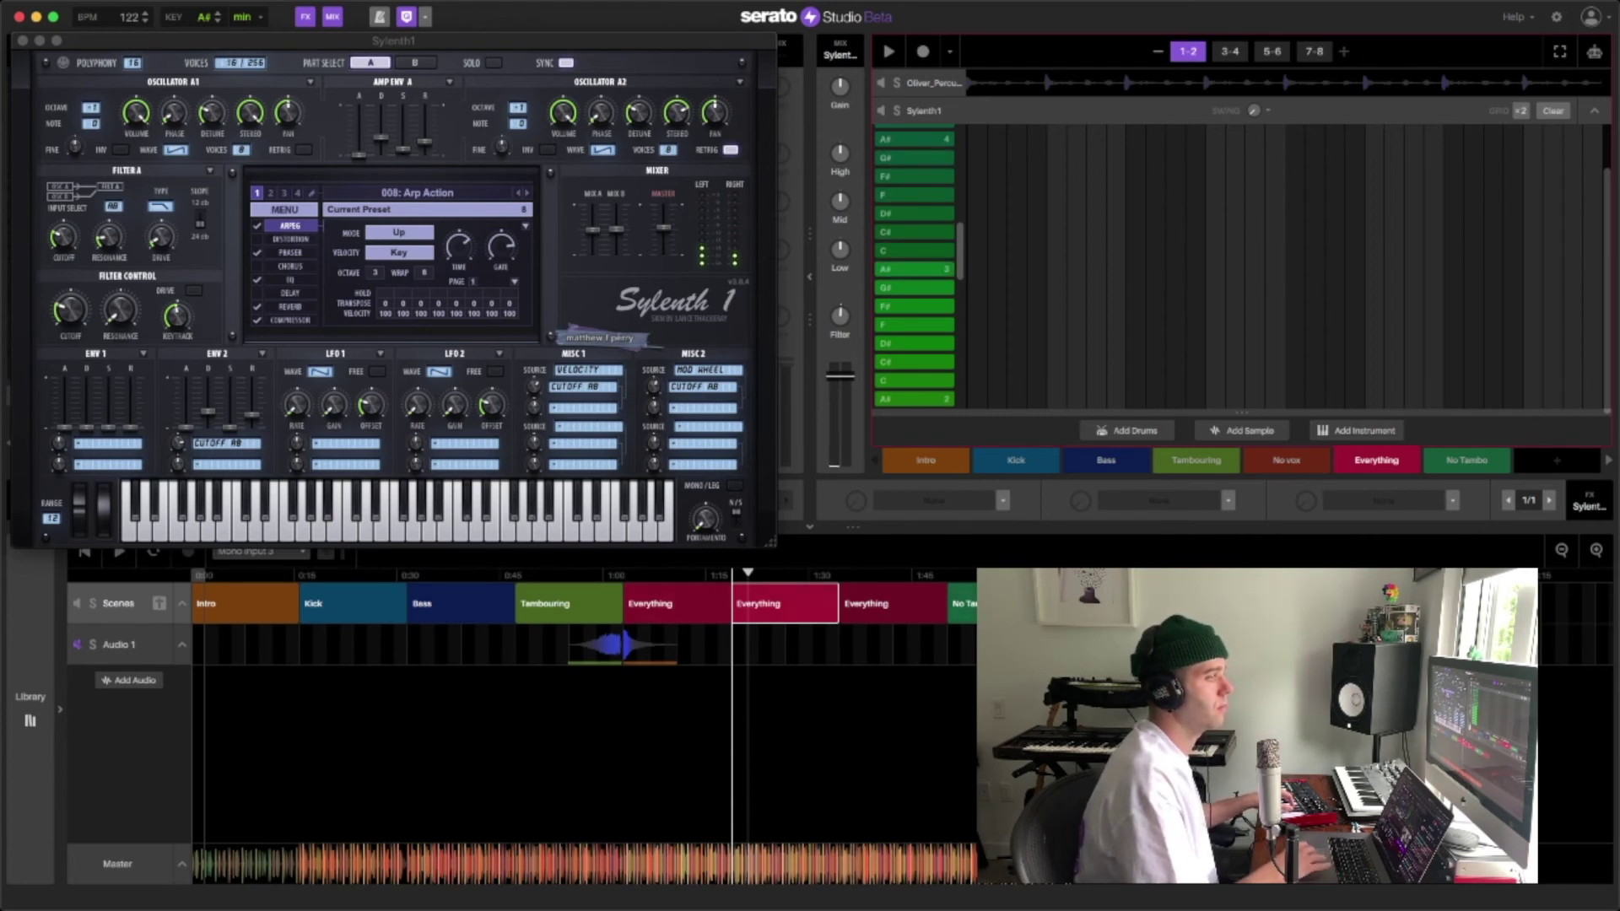
left_click(1294, 469)
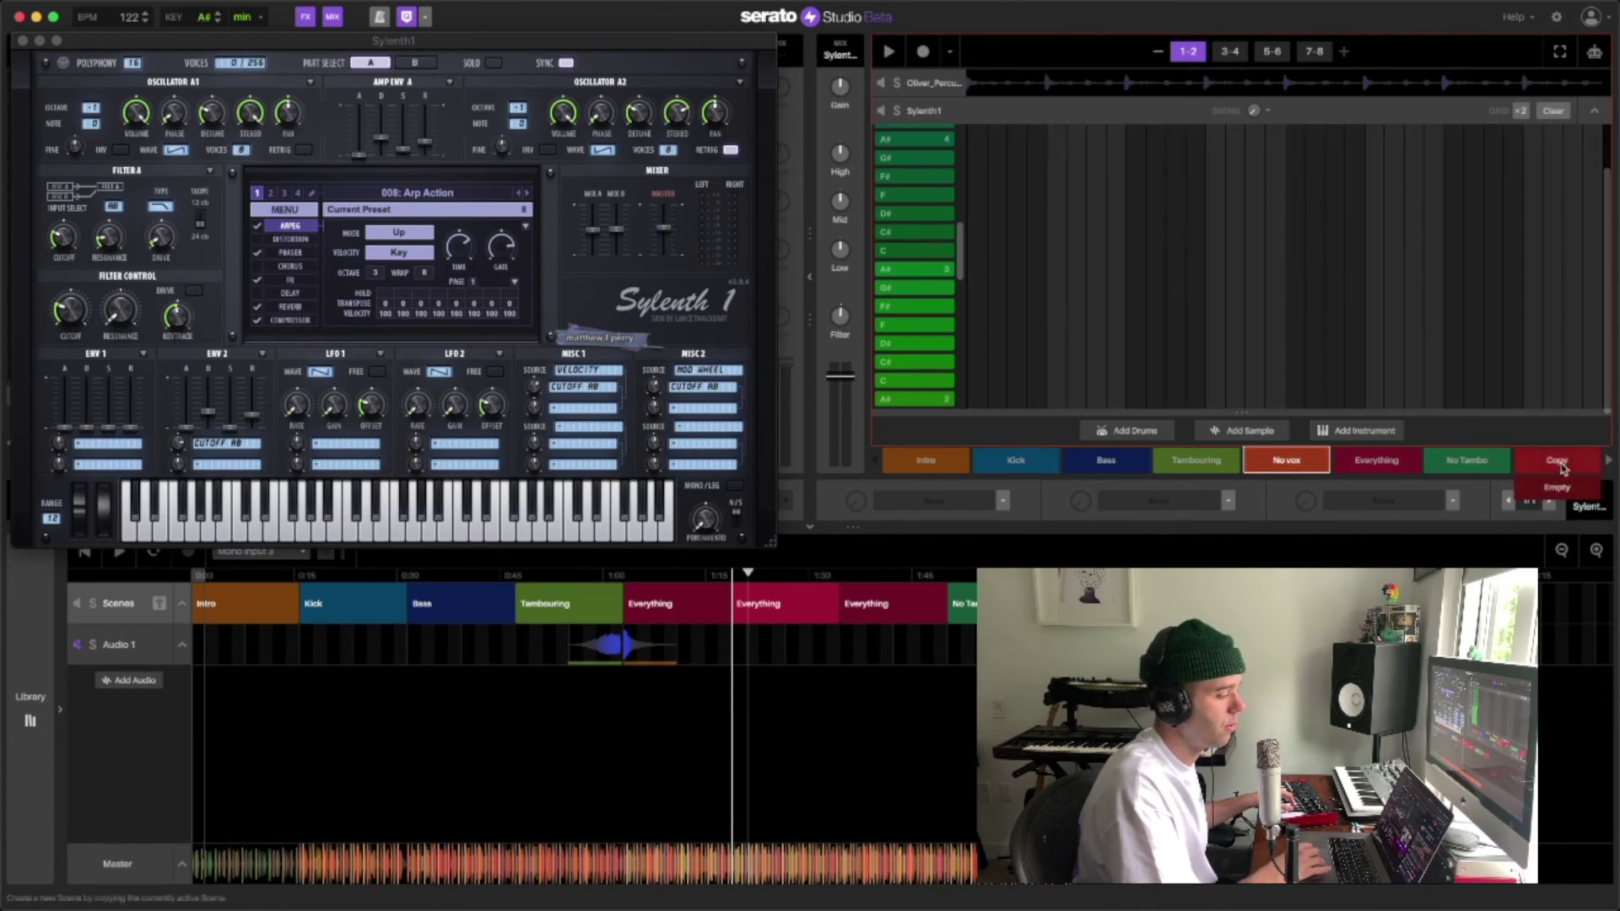
left_click(1559, 462)
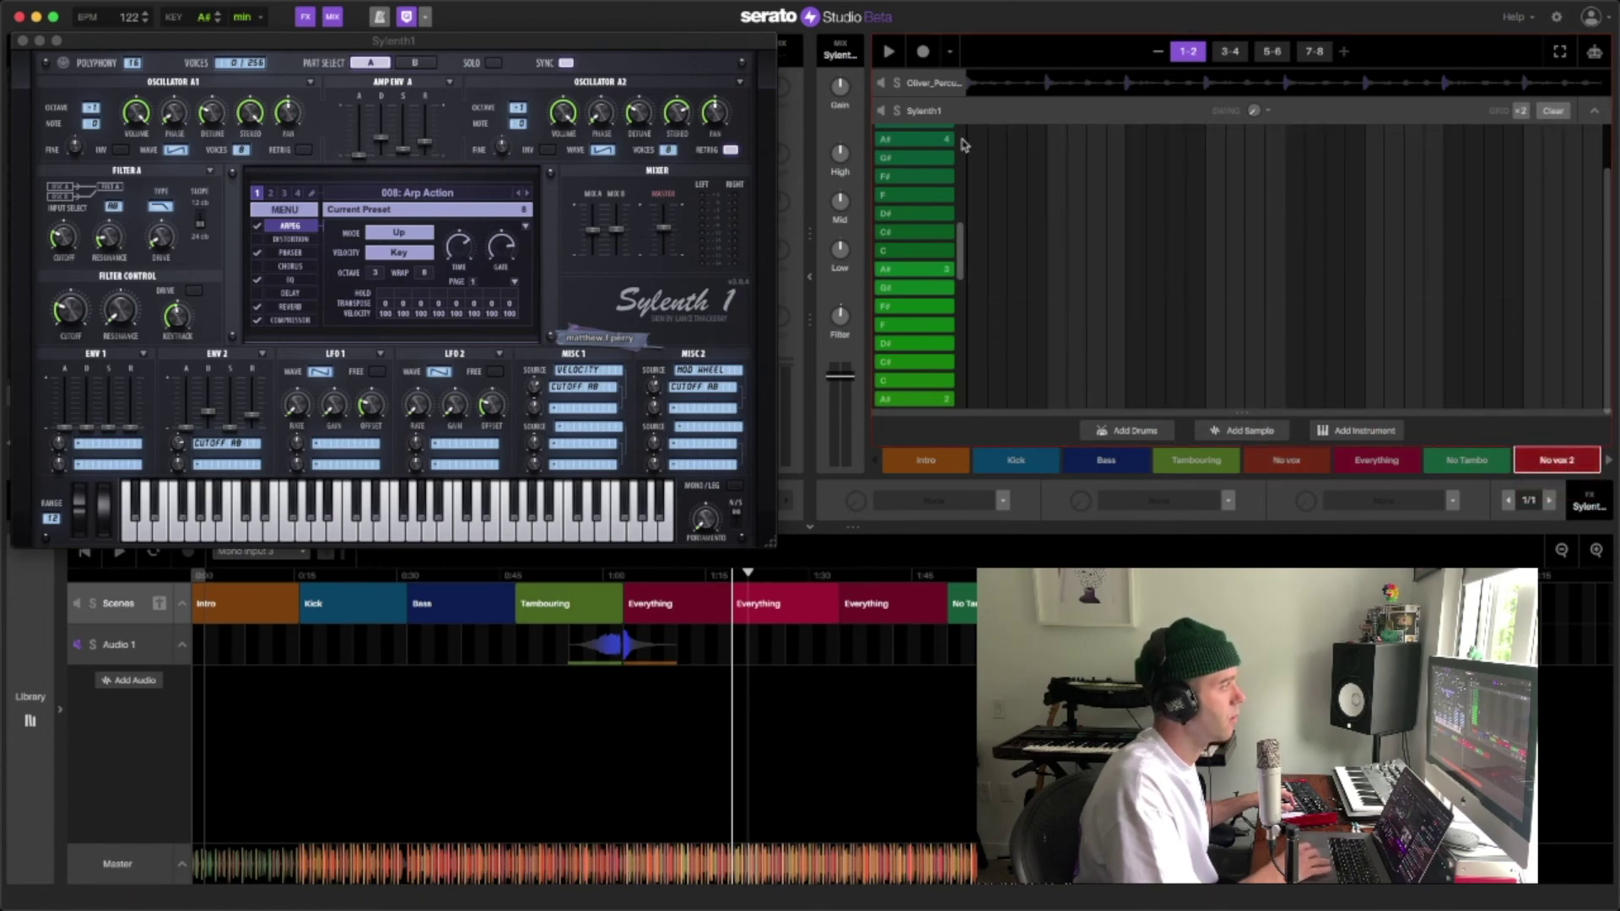
Record a sustained Sylenth1 chord of A#, C#, F and G# into the No vox 2 scene, clearing the first take.
left_click(924, 53)
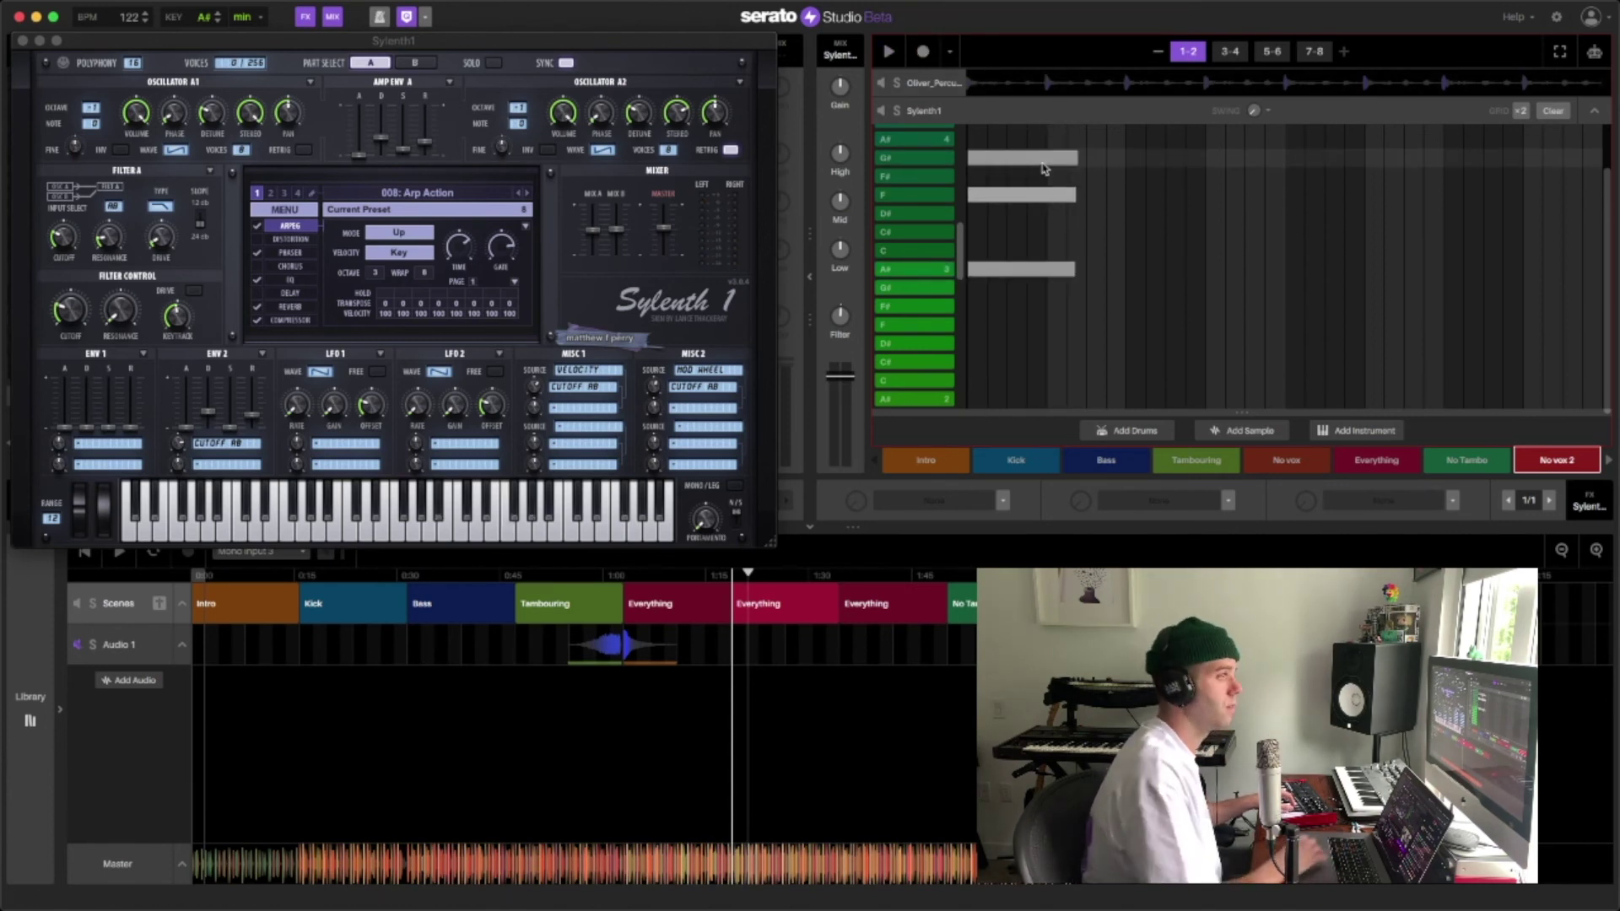
left_click(1553, 110)
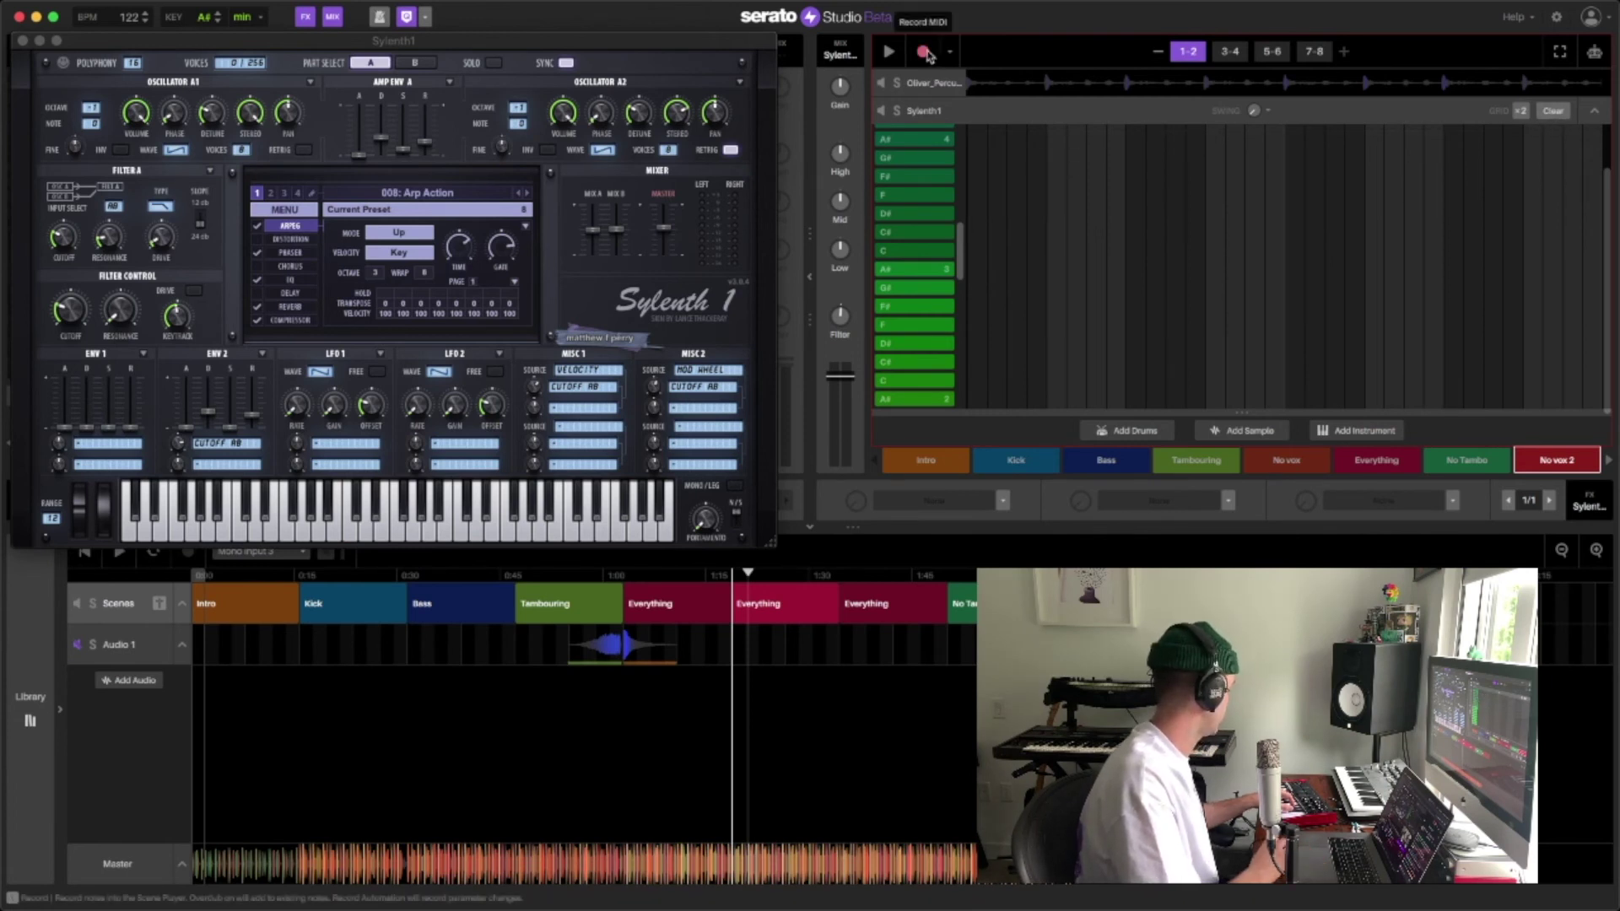
left_click(924, 53)
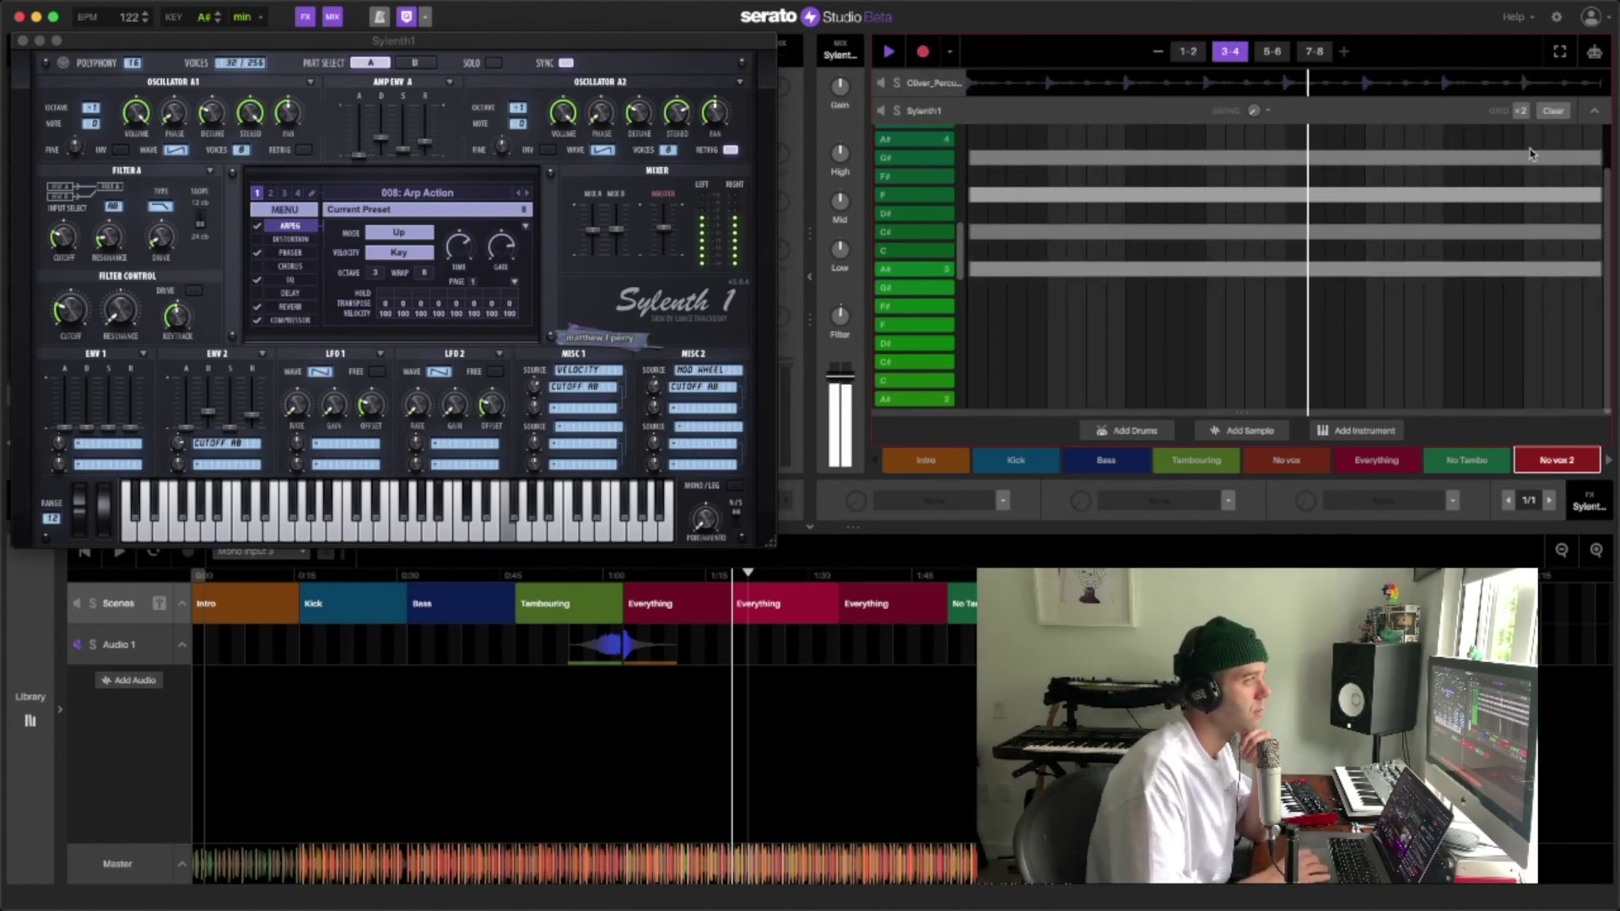
Shorten the pad 5 notes of the 702 acapella deck in bars 3-4, 5-6 and 7-8 to one bar each.
left_click(1594, 111)
left_click(928, 166)
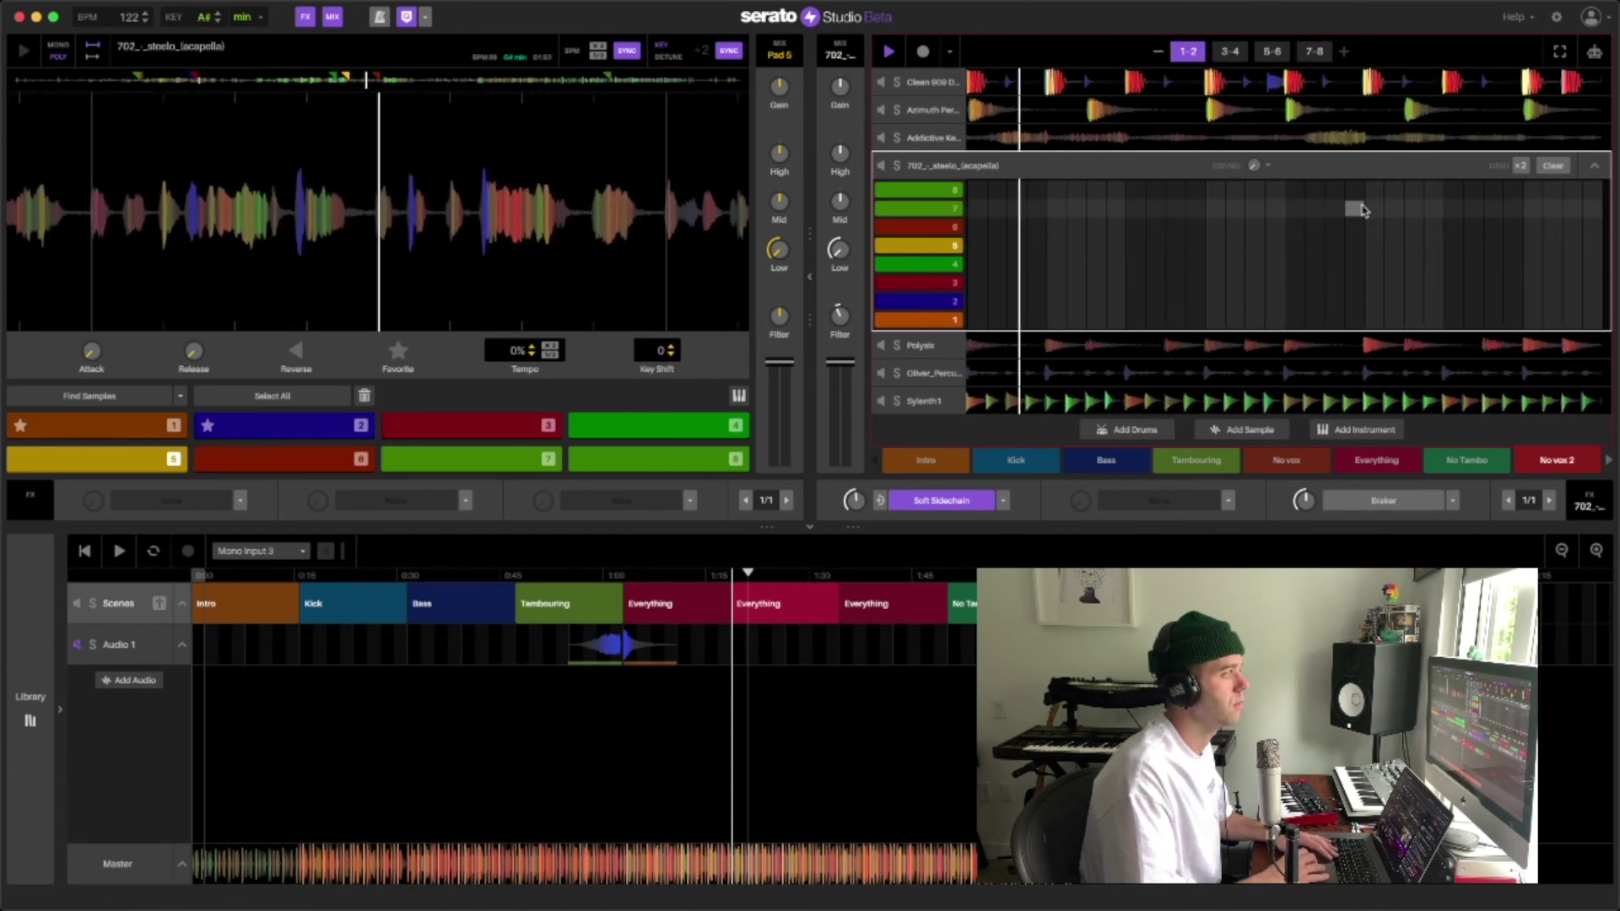
left_click(1233, 54)
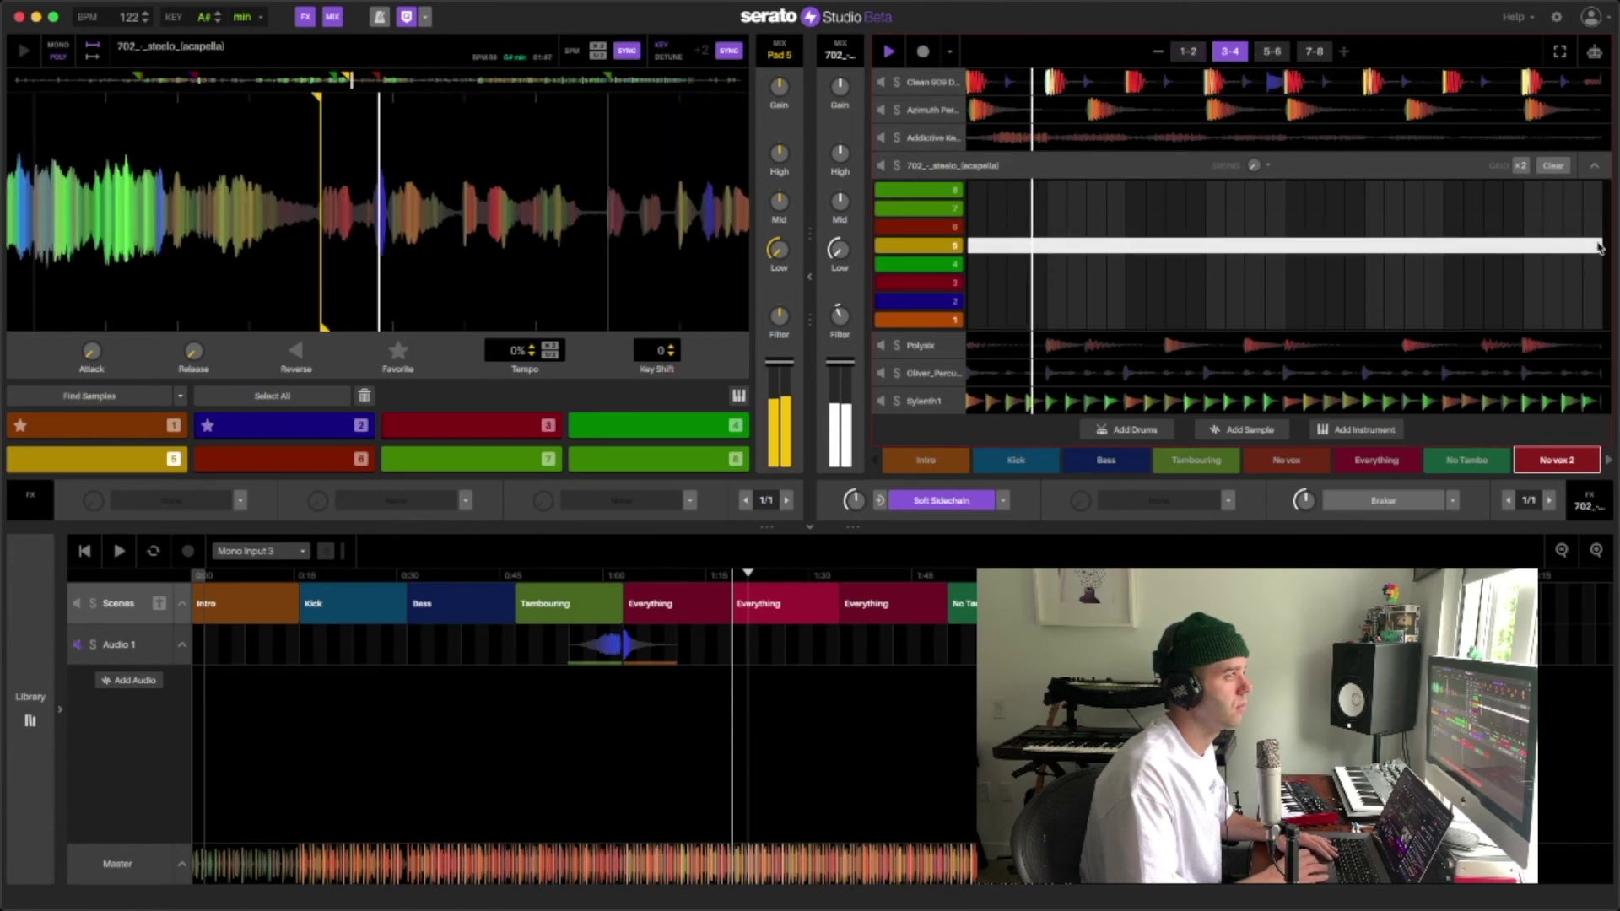
left_click_drag(1599, 245, 1285, 244)
left_click(1272, 52)
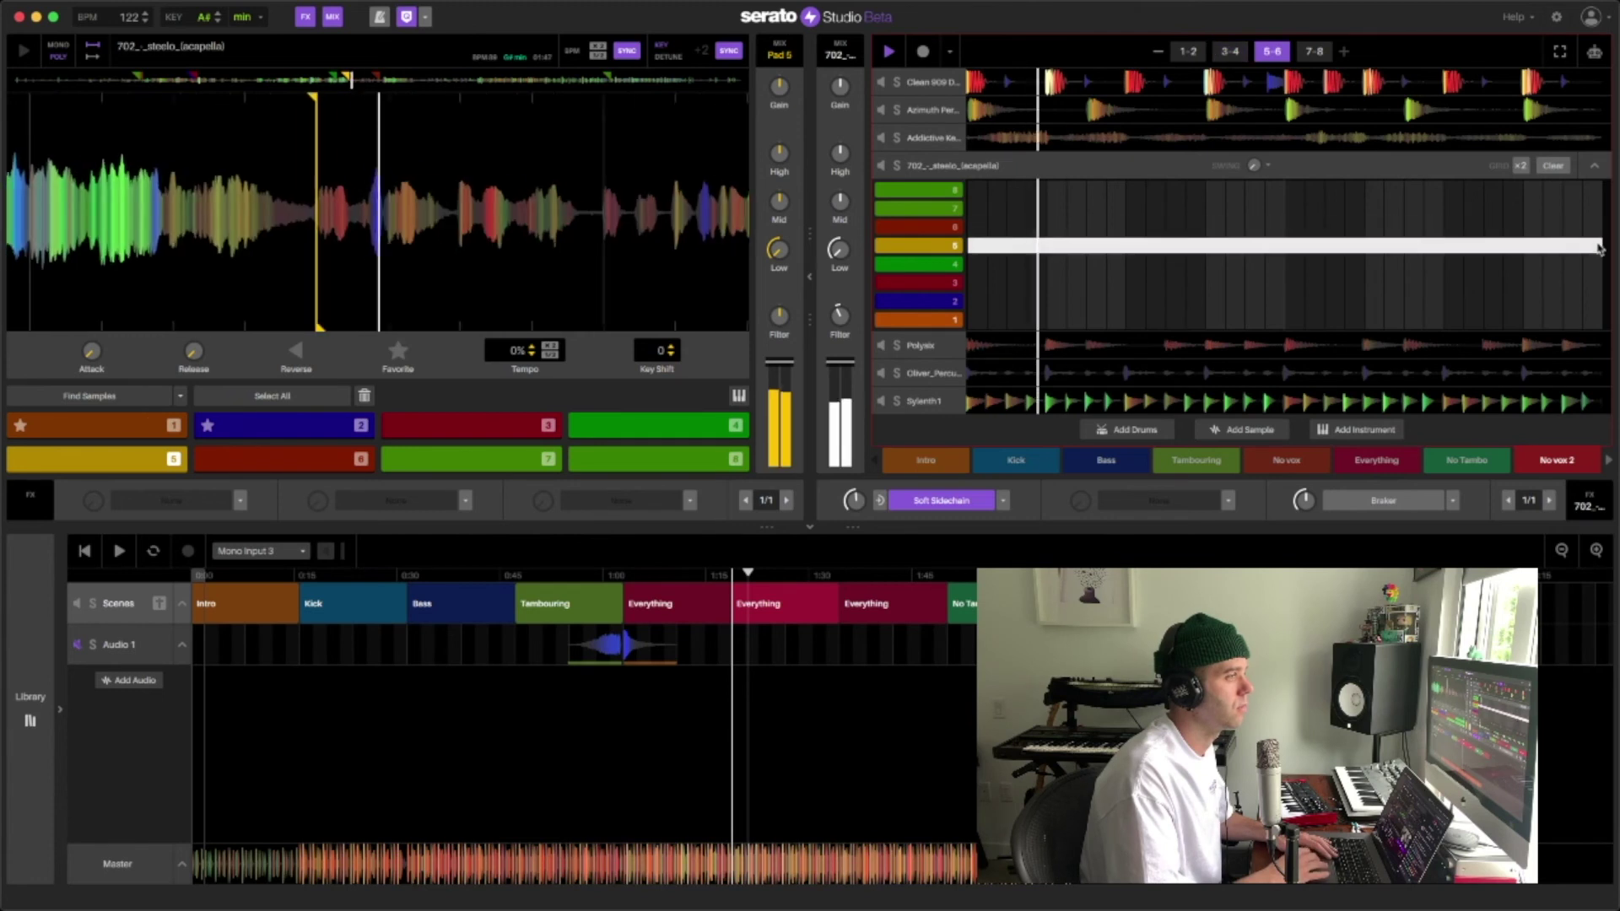
left_click_drag(1600, 245, 1284, 244)
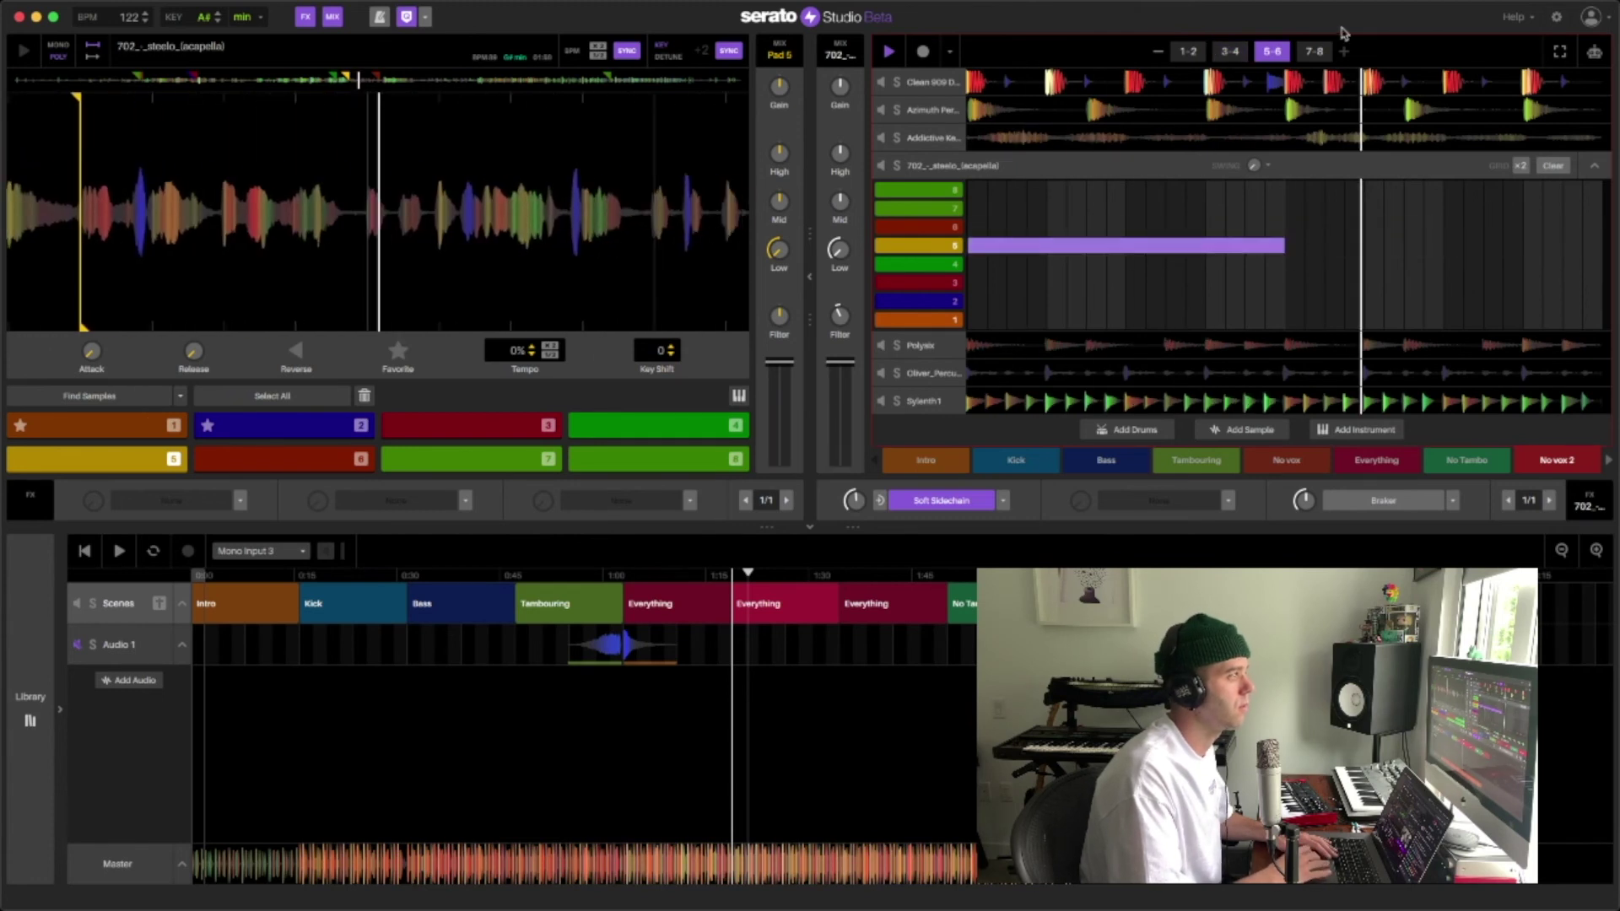
left_click(1316, 53)
left_click_drag(1603, 245, 1284, 245)
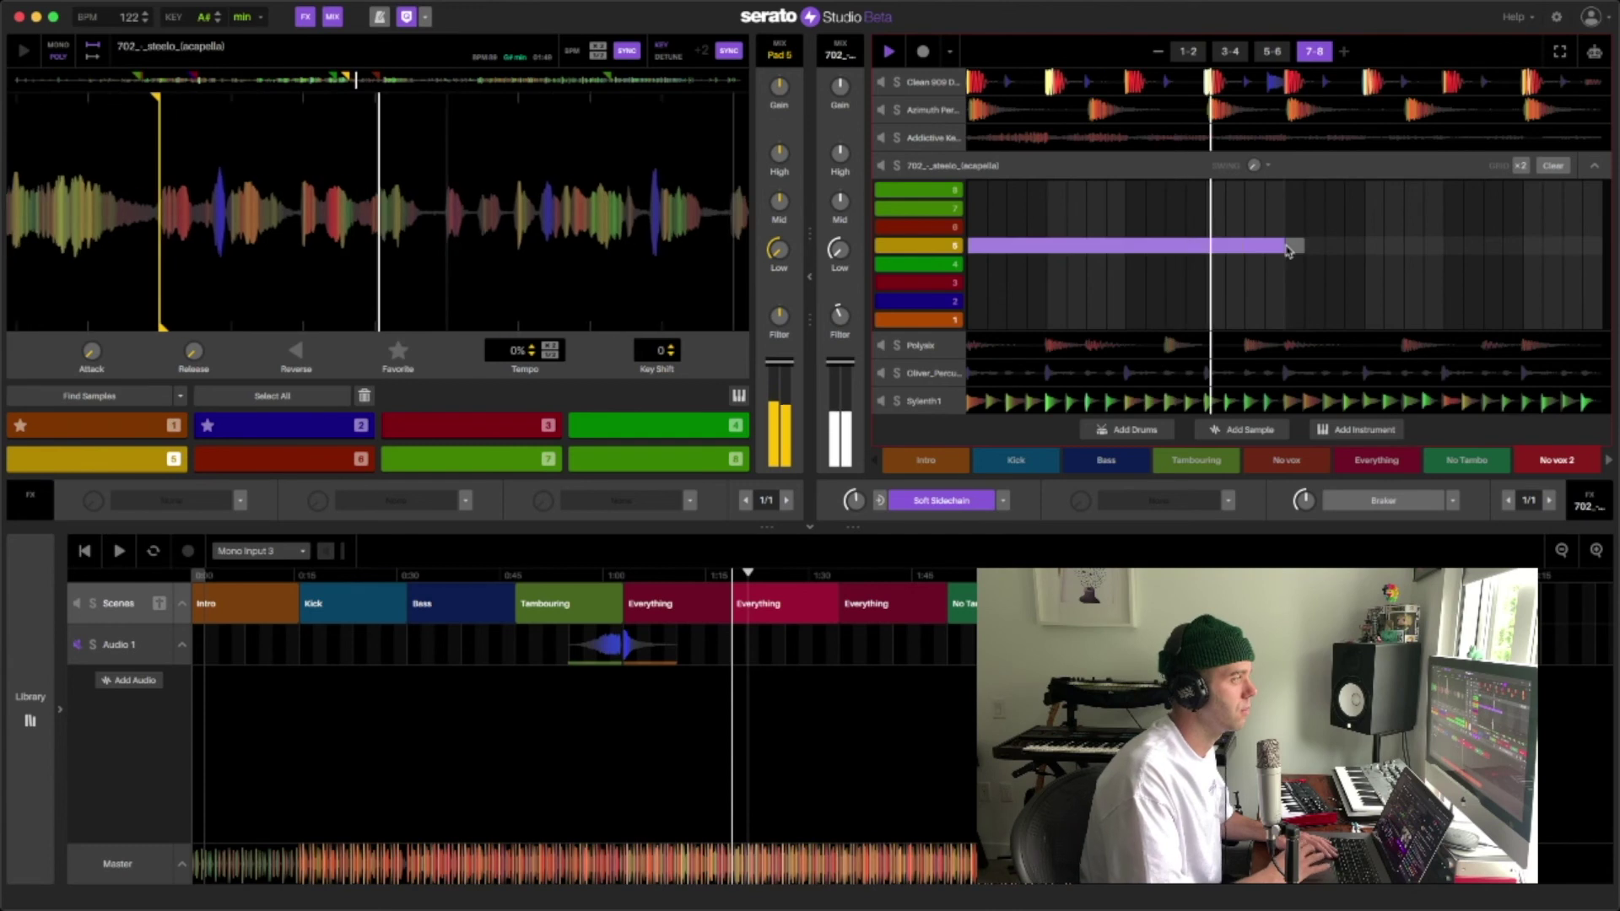
Return to bars 1-2 of the acapella deck, trigger pad 5, and show the next bank of scene slots.
left_click(1189, 53)
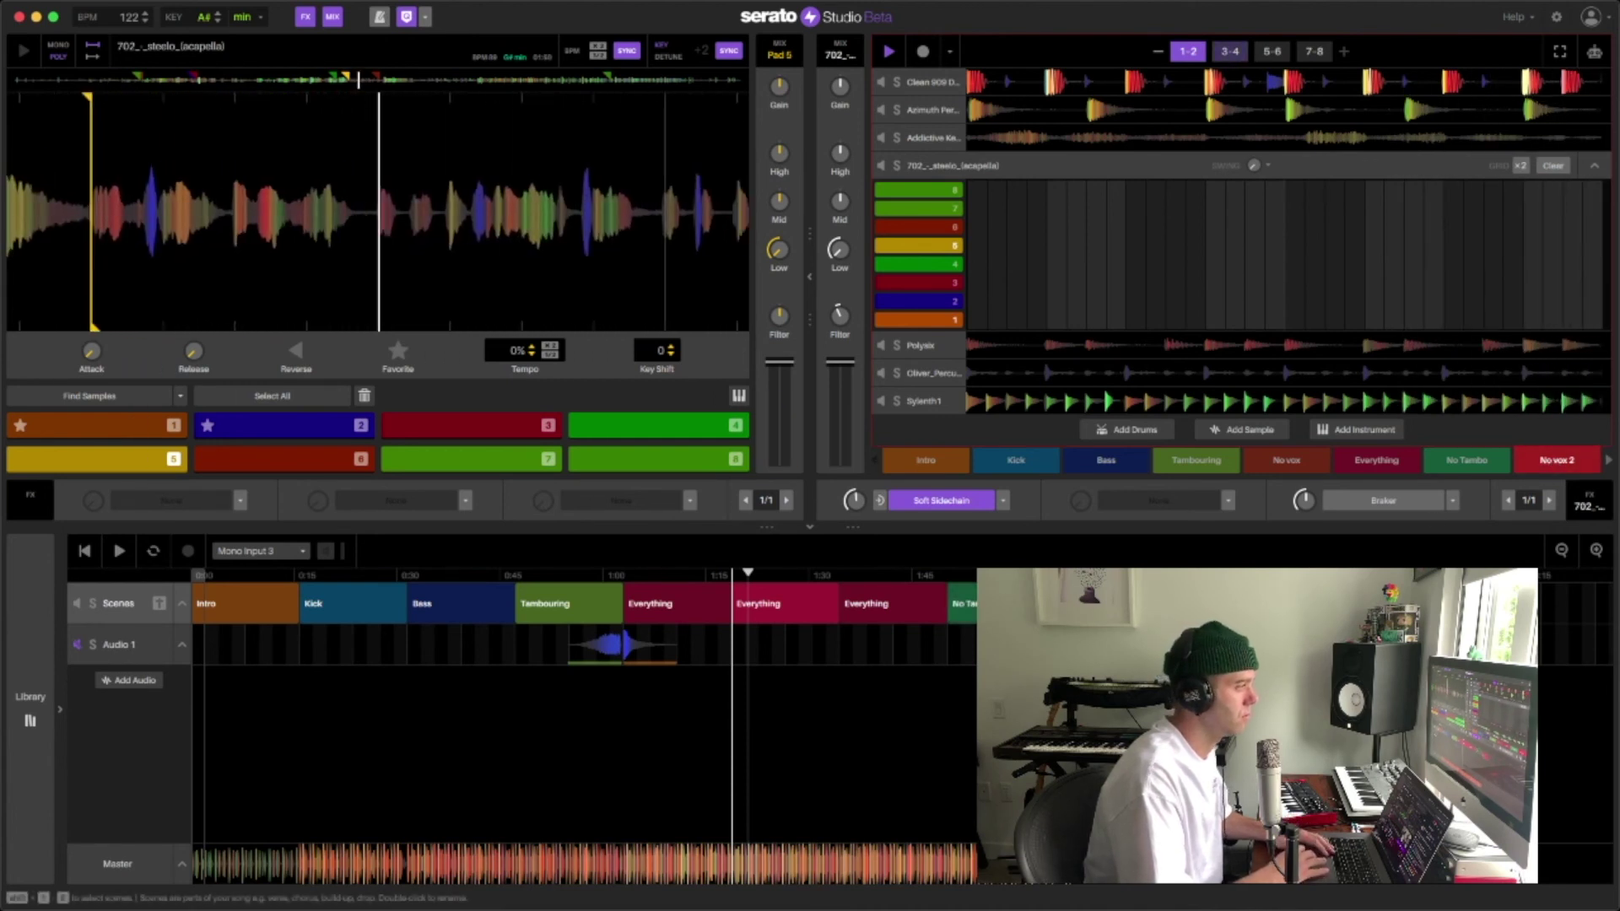
key("5")
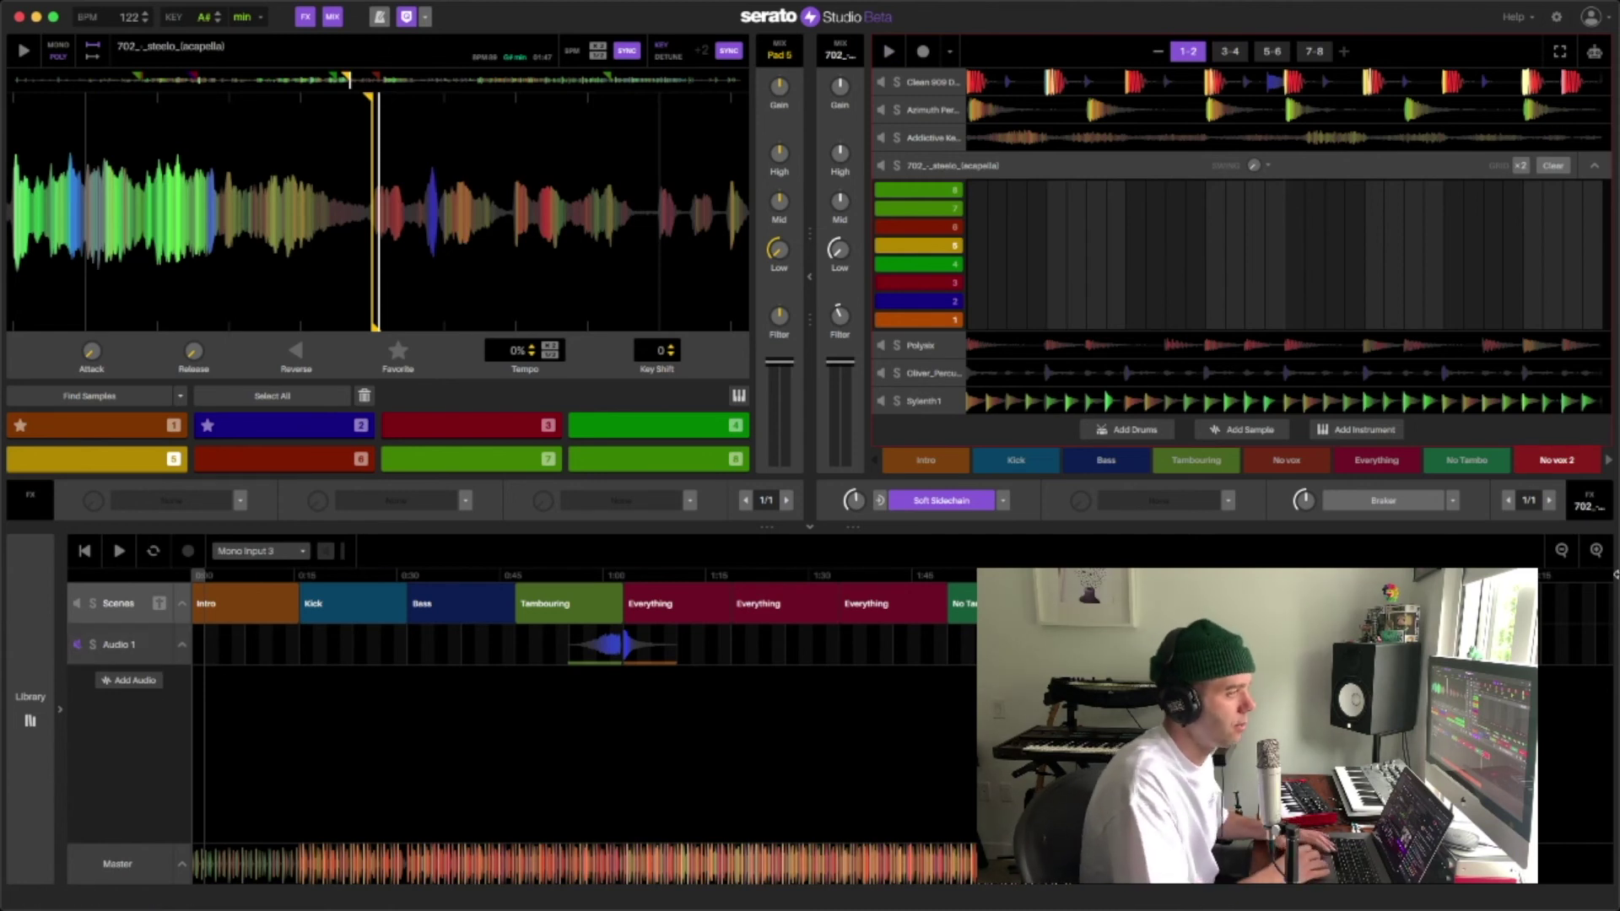
left_click(1607, 463)
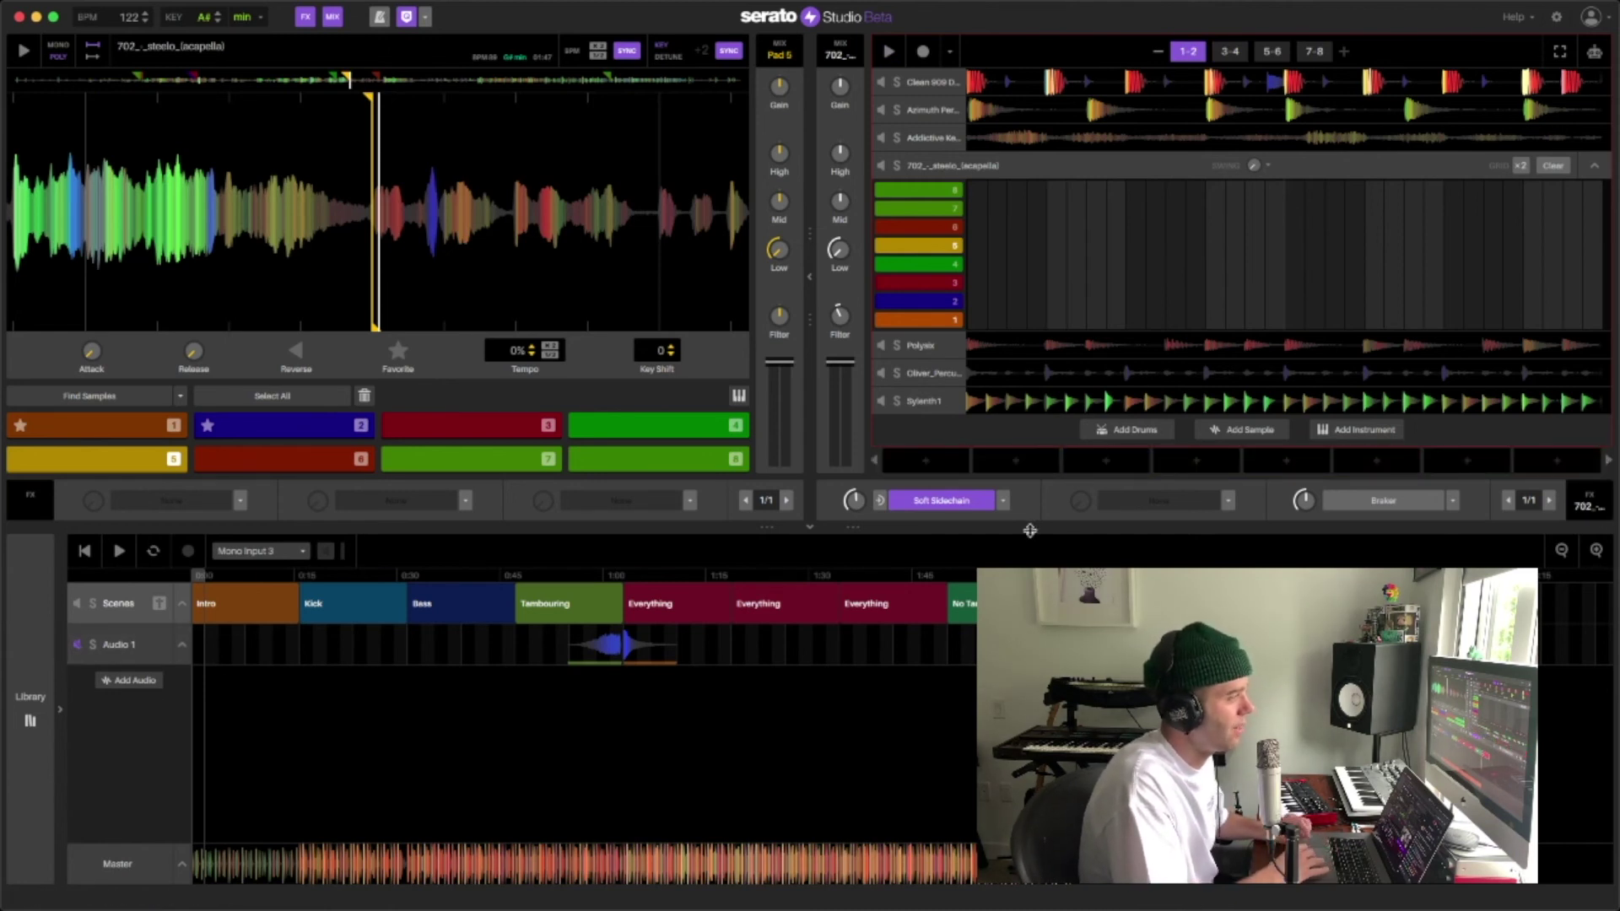
Create a new scene as a copy of No vox 2 and clear the Kick pattern from its Clean 909 Drum Kit.
mouse_move(926, 463)
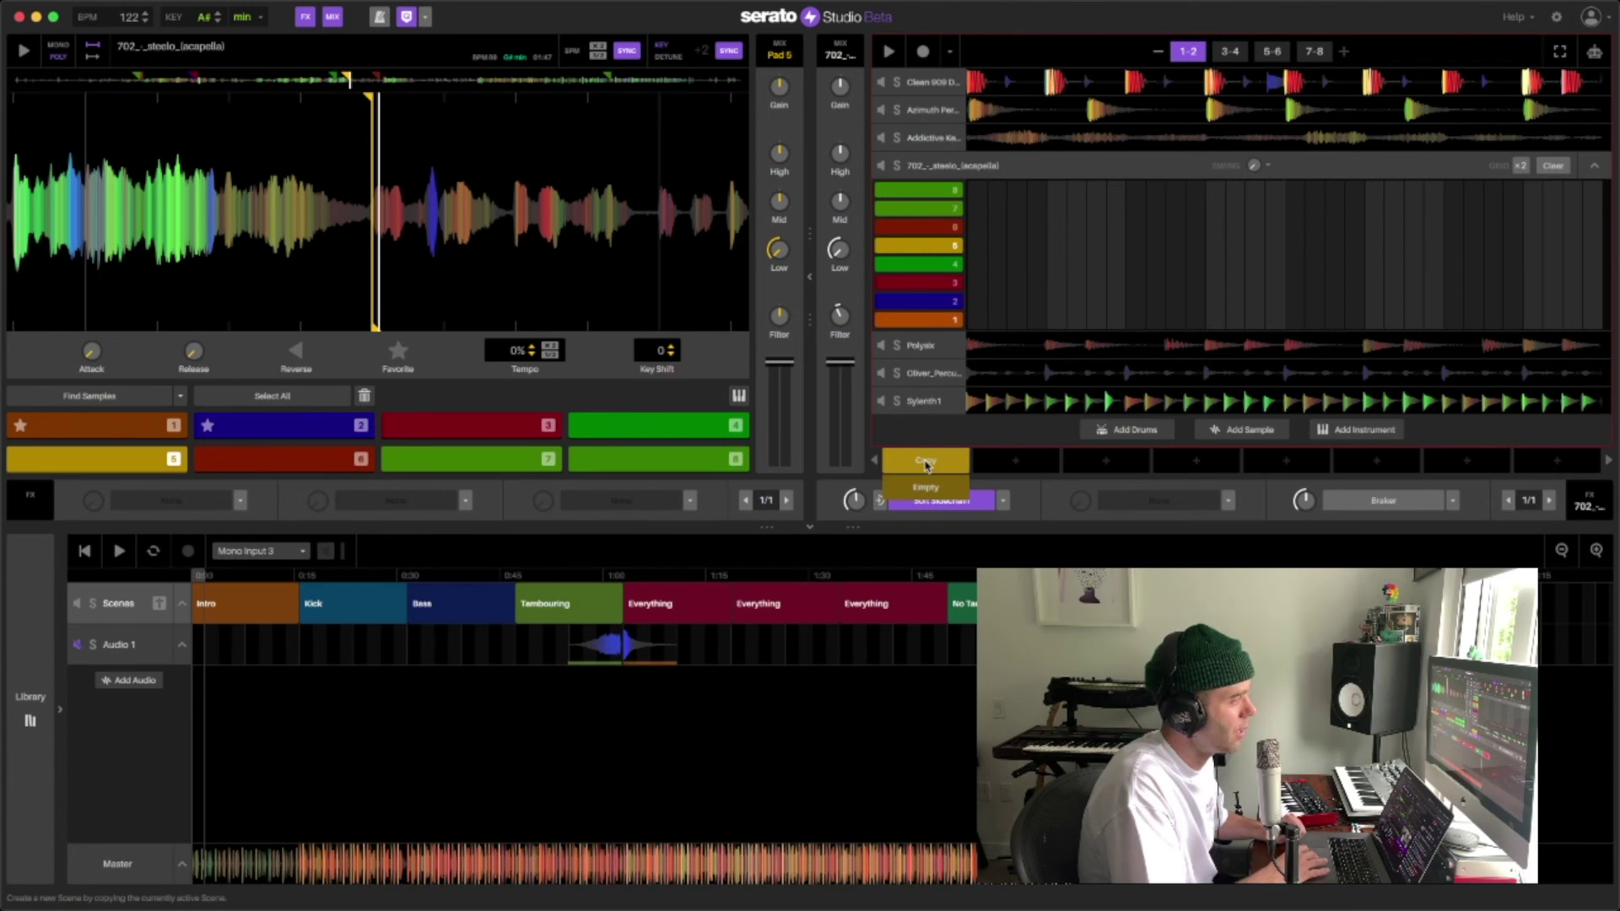
left_click(932, 462)
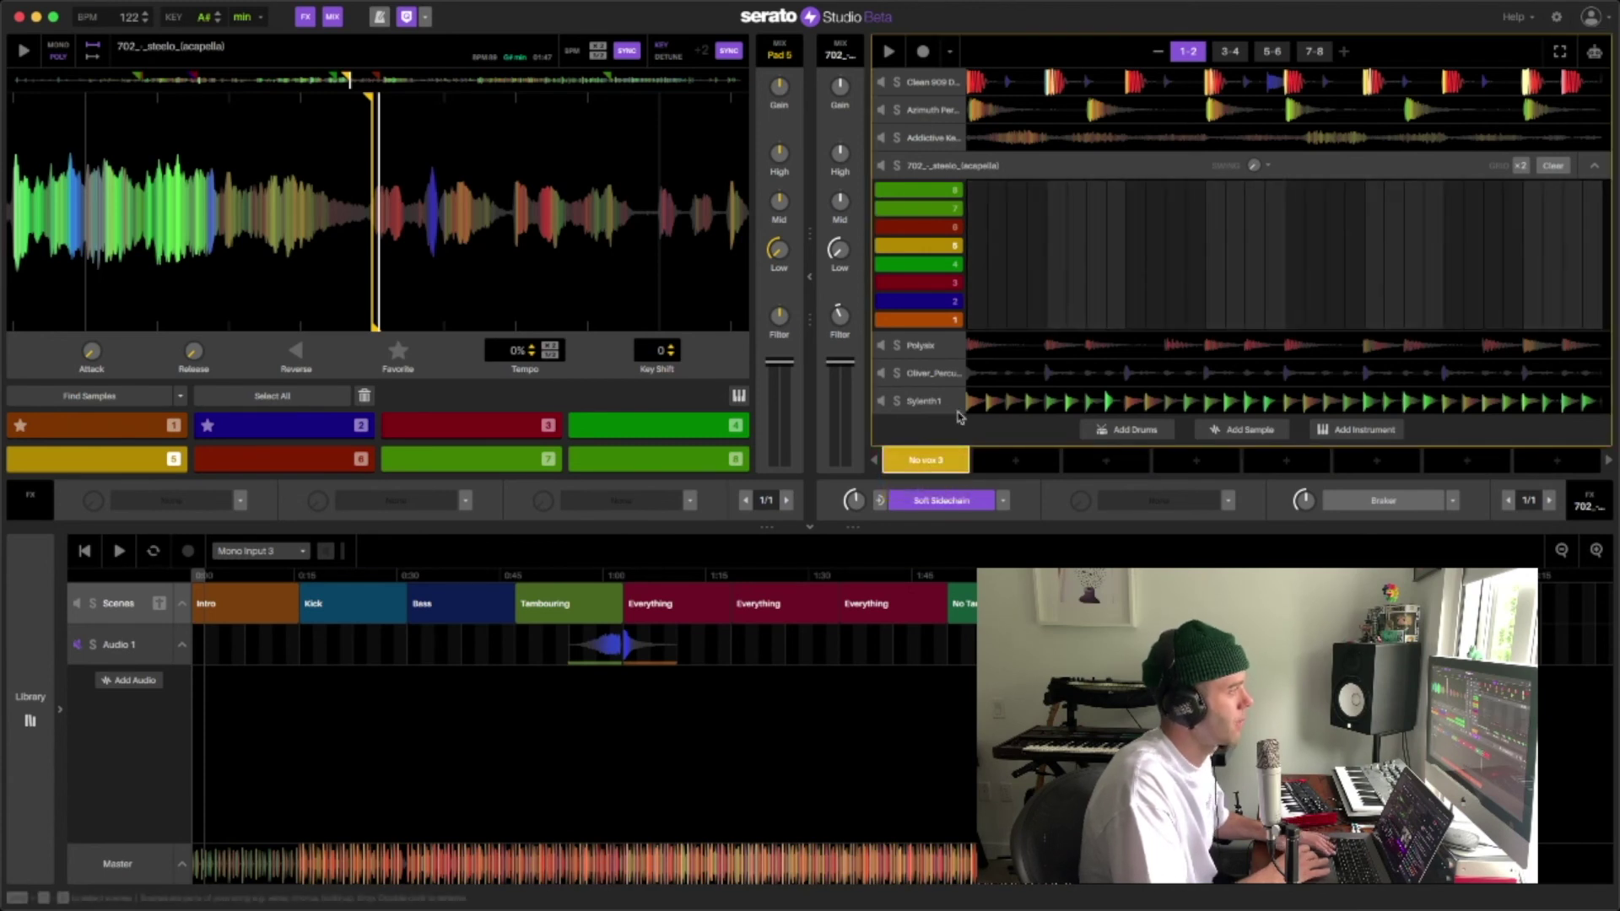
left_click(1542, 78)
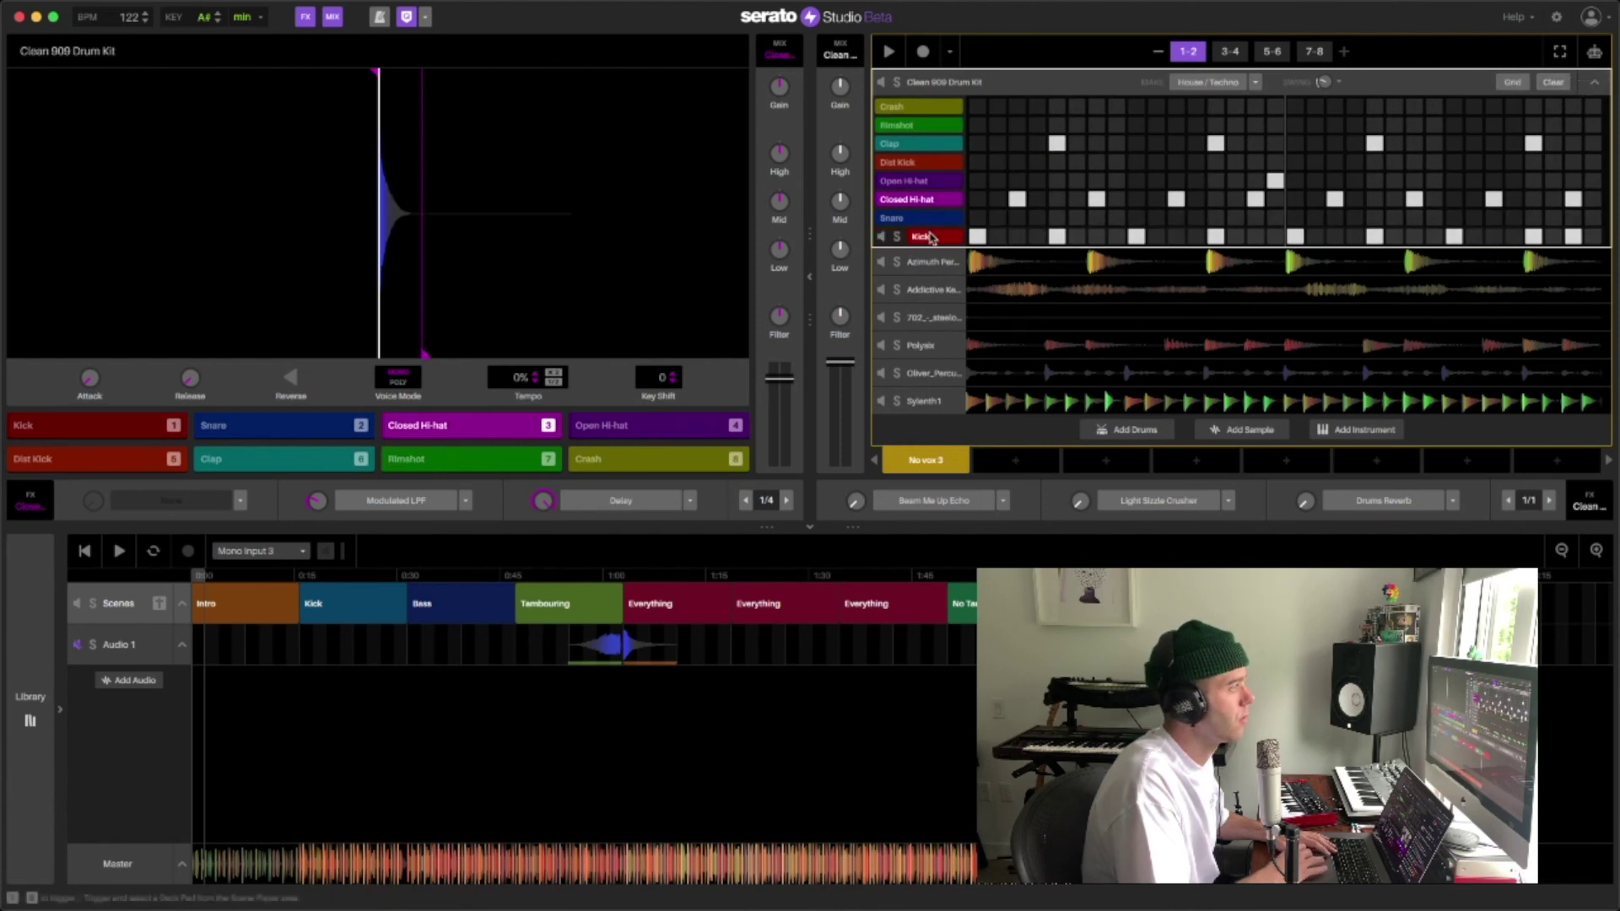
left_click(961, 259)
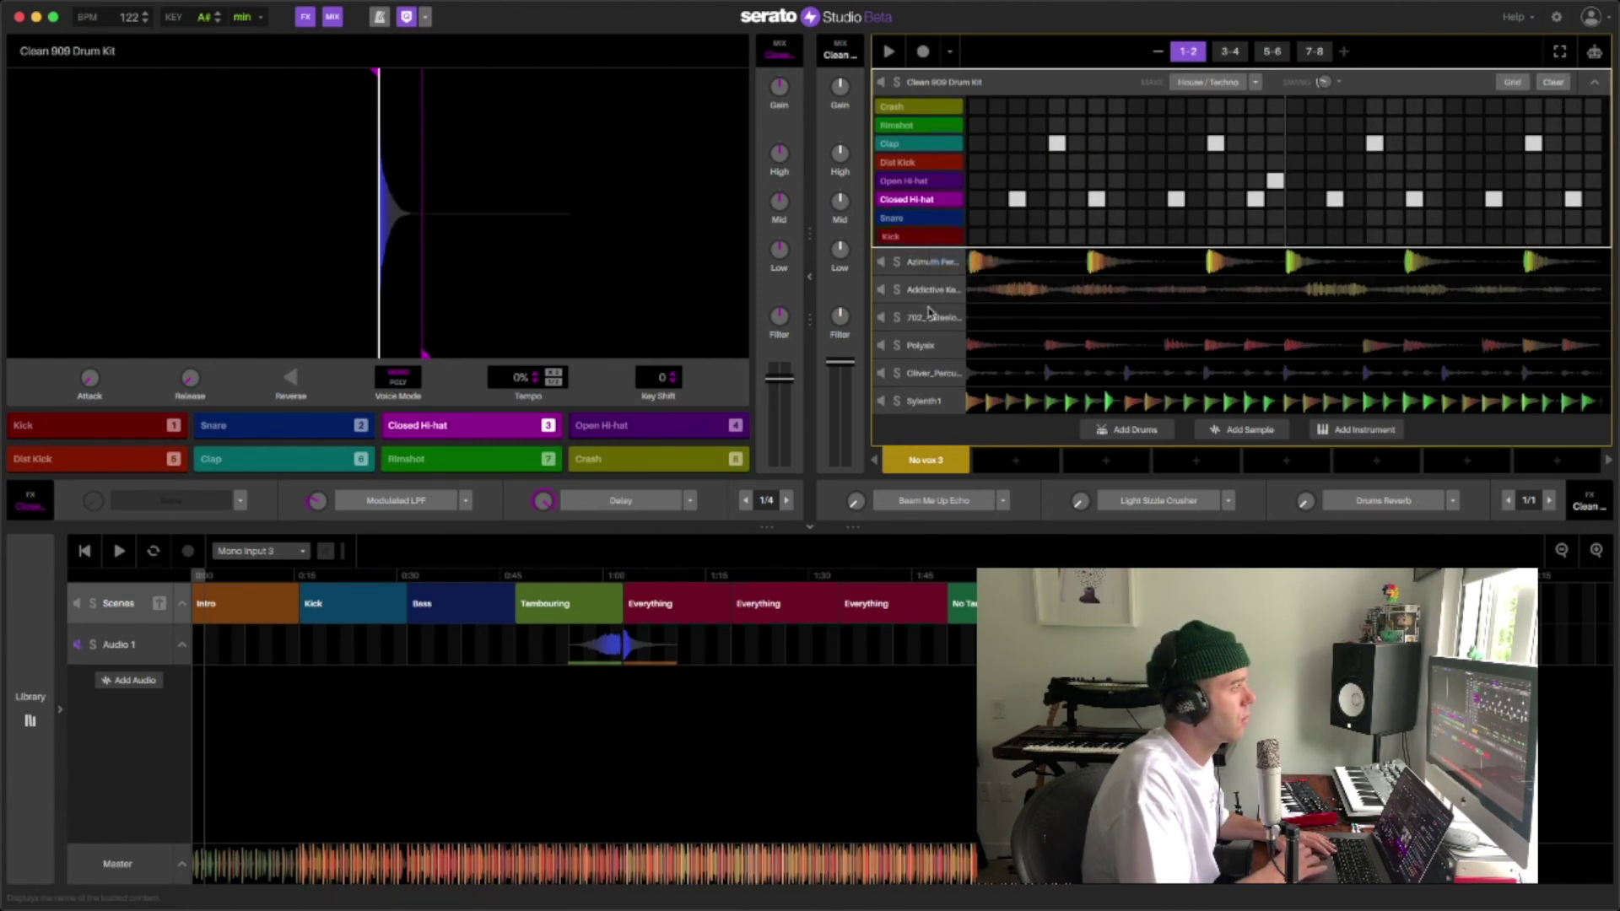
Check the Polysix deck's notes, and audition different low-pass filter settings on the Sylenth1 deck during playback.
left_click(922, 346)
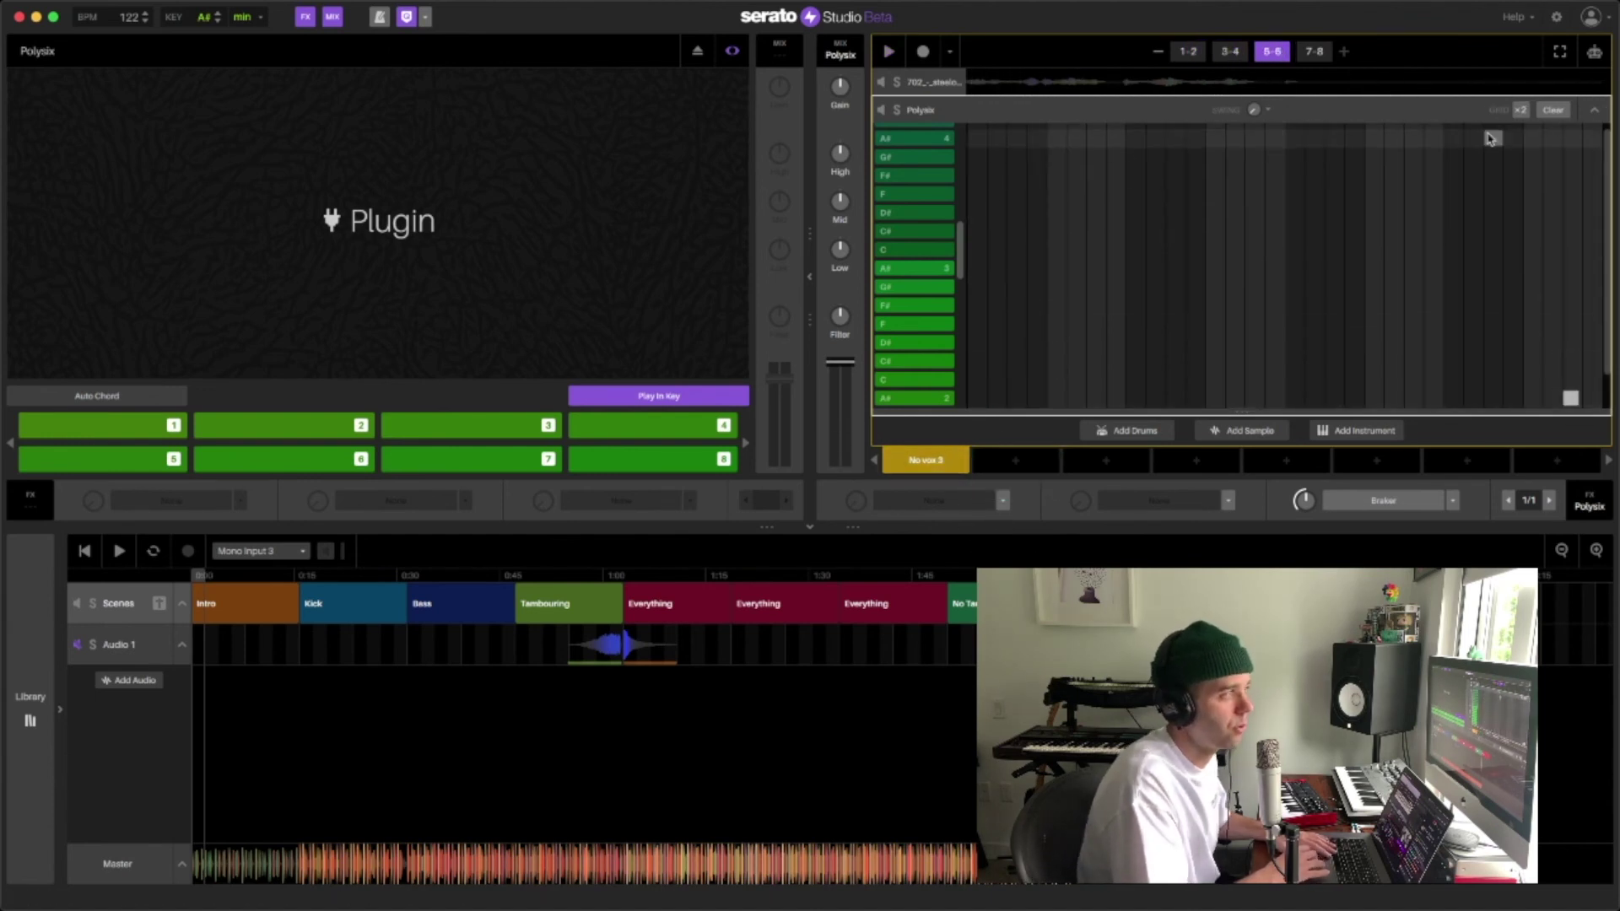
left_click(1597, 119)
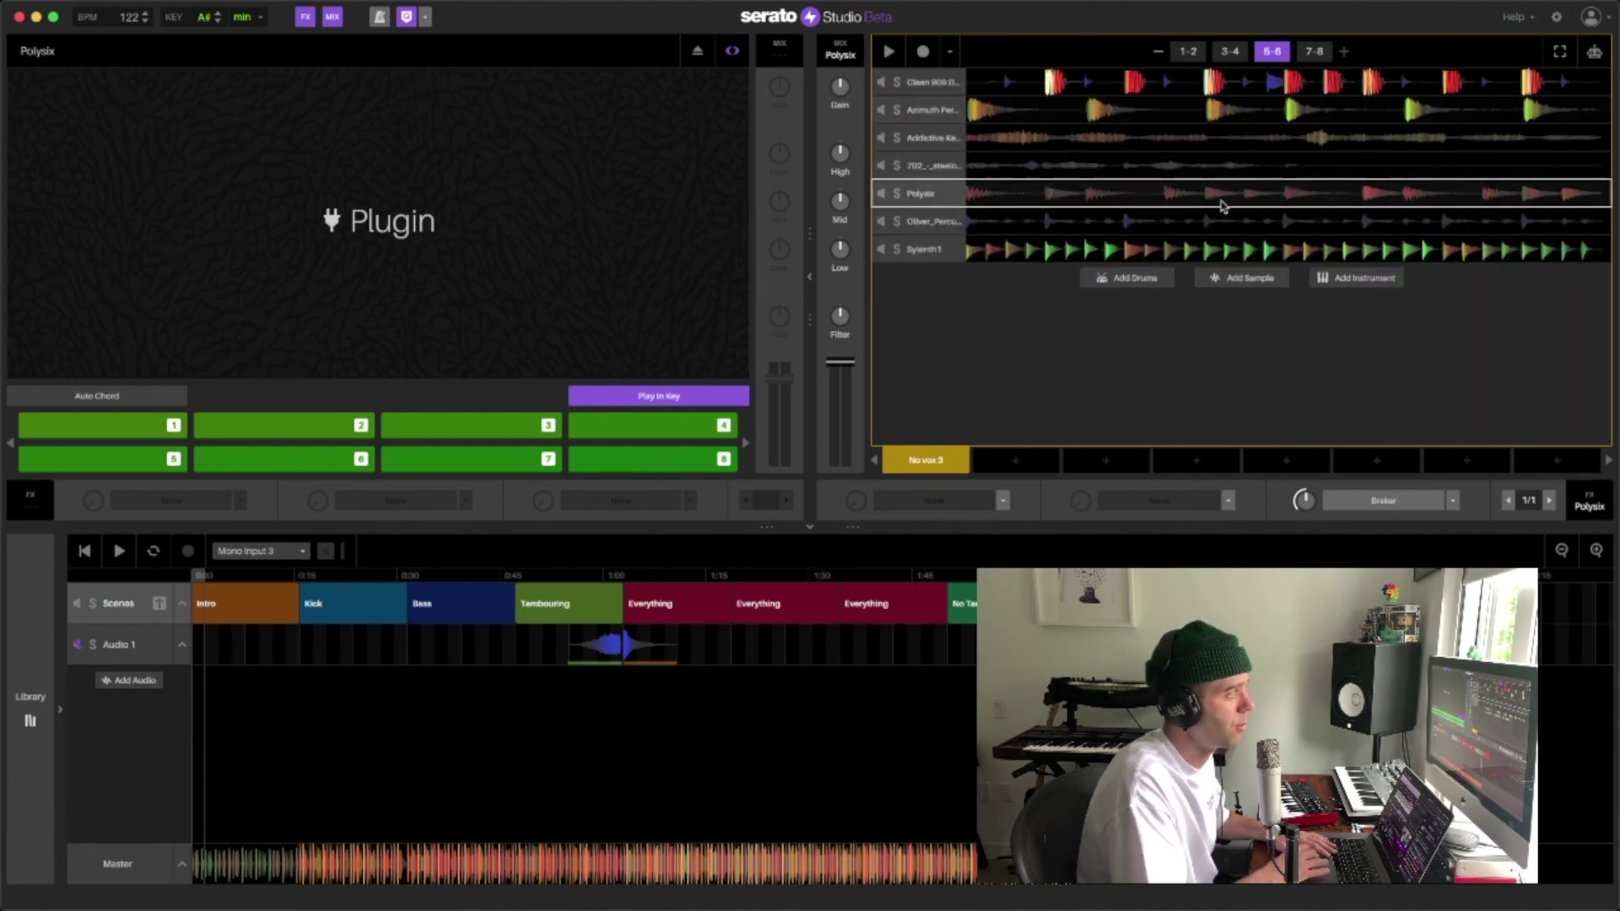
left_click(939, 250)
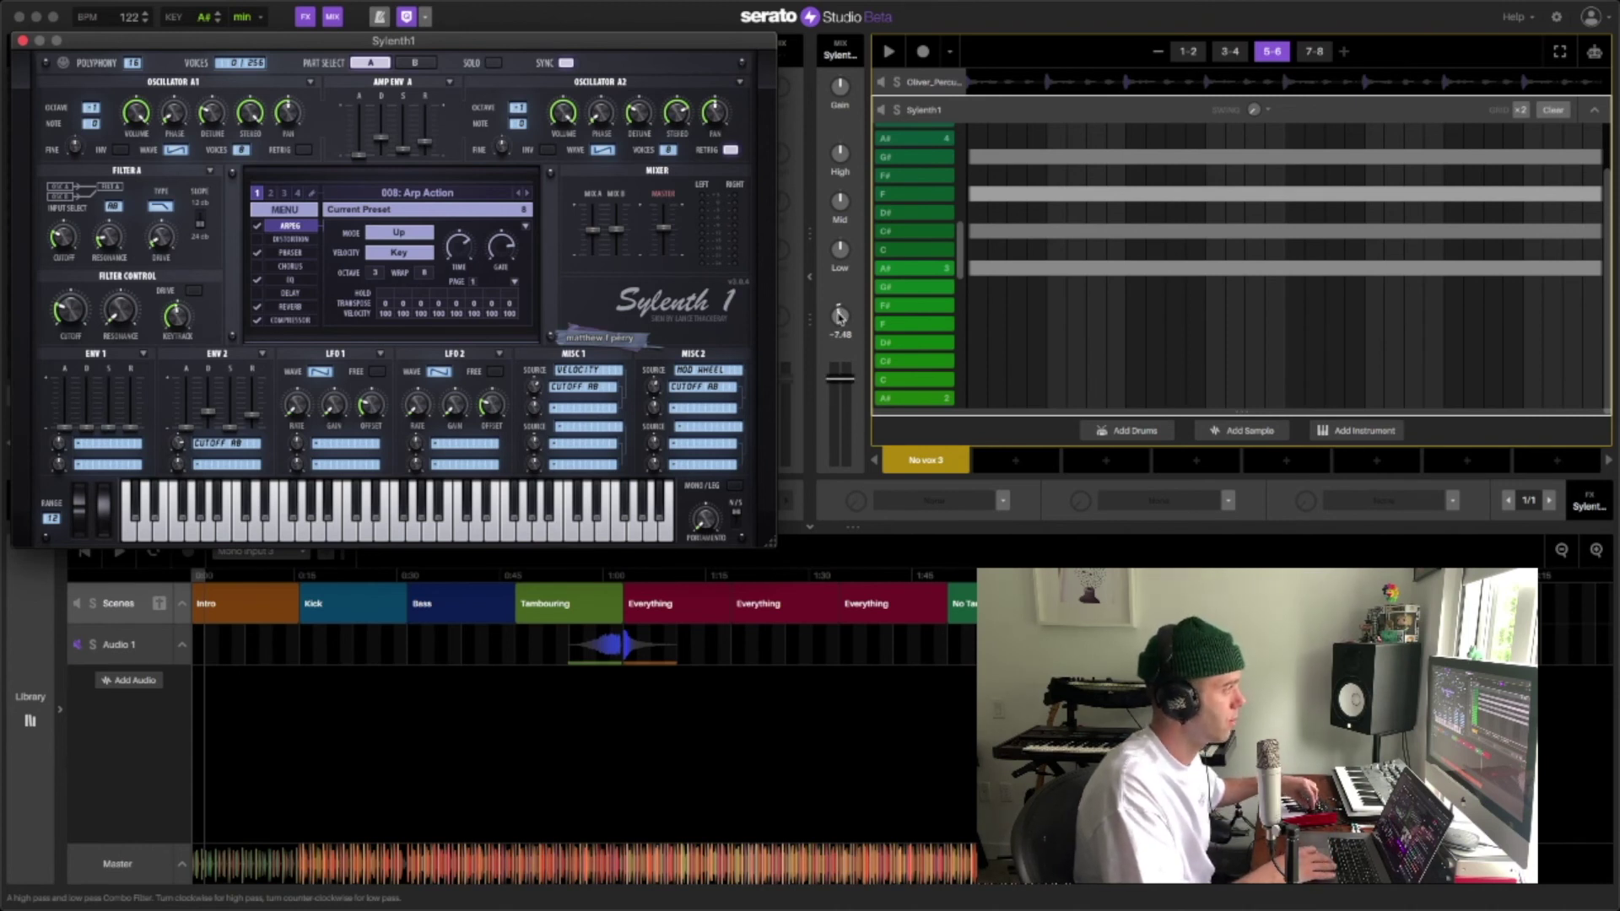
key("space")
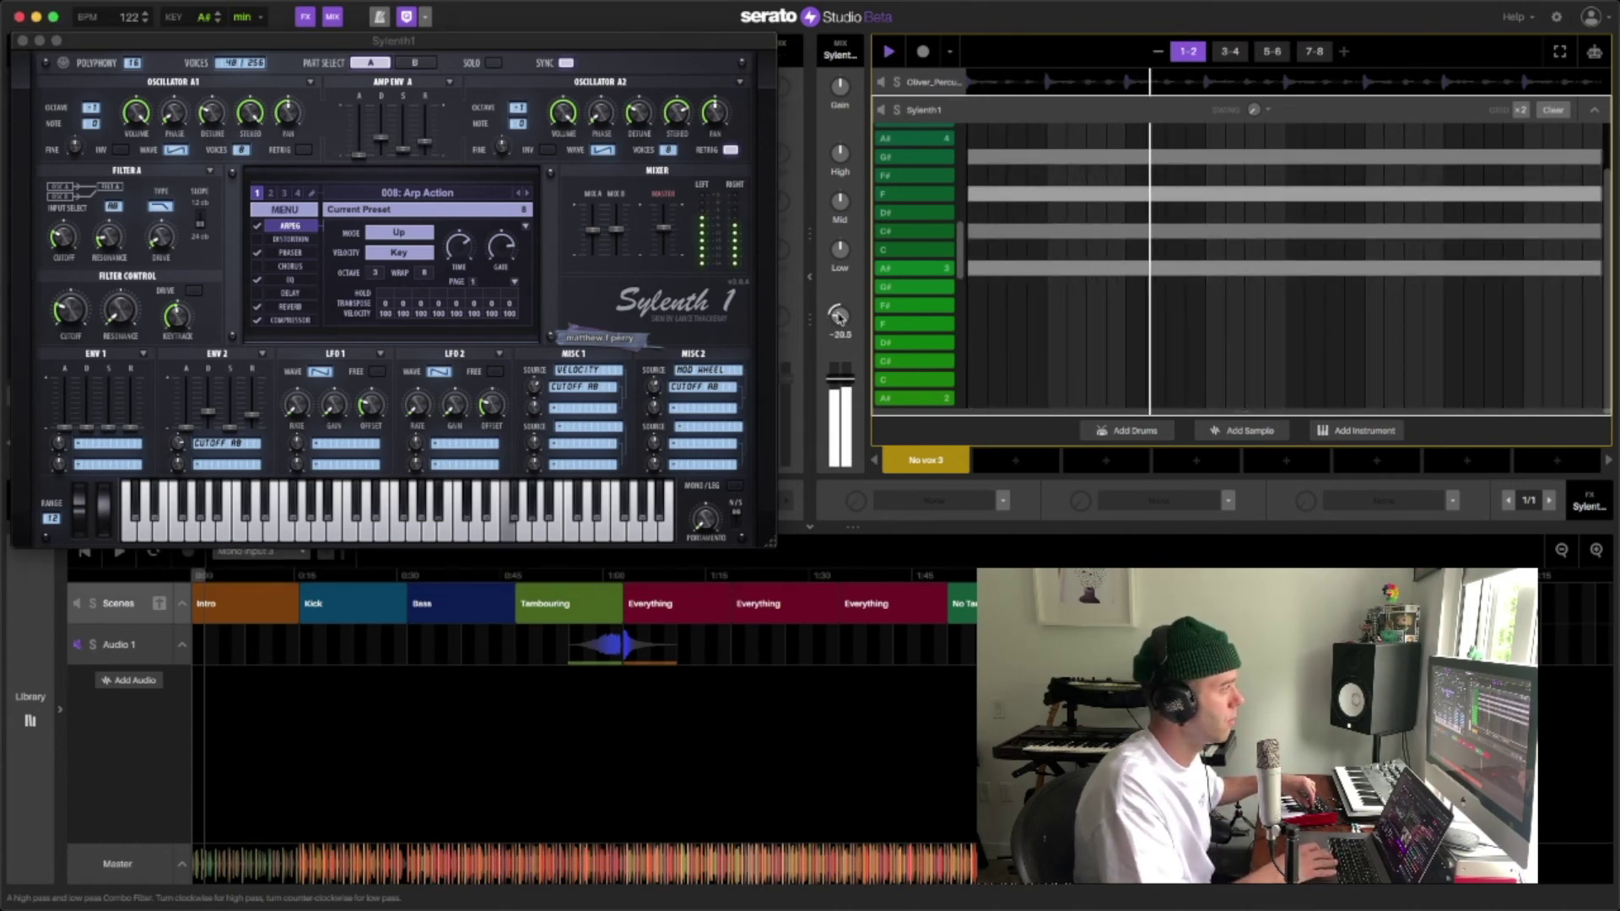
scroll(838, 317, "up", 3)
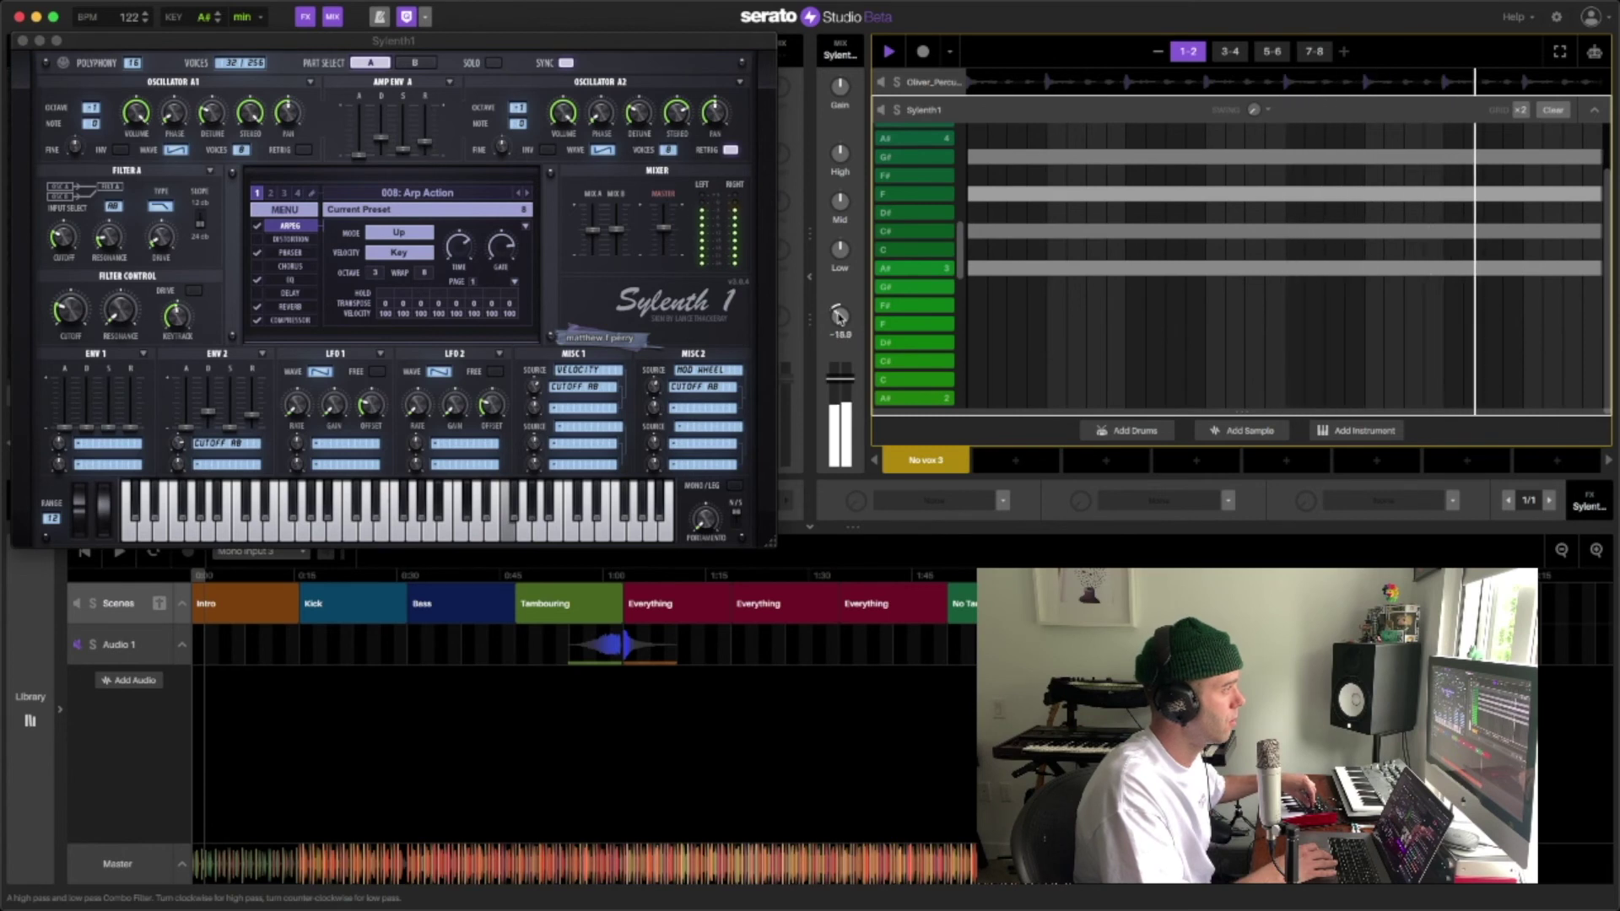
scroll(838, 316, "down", 6)
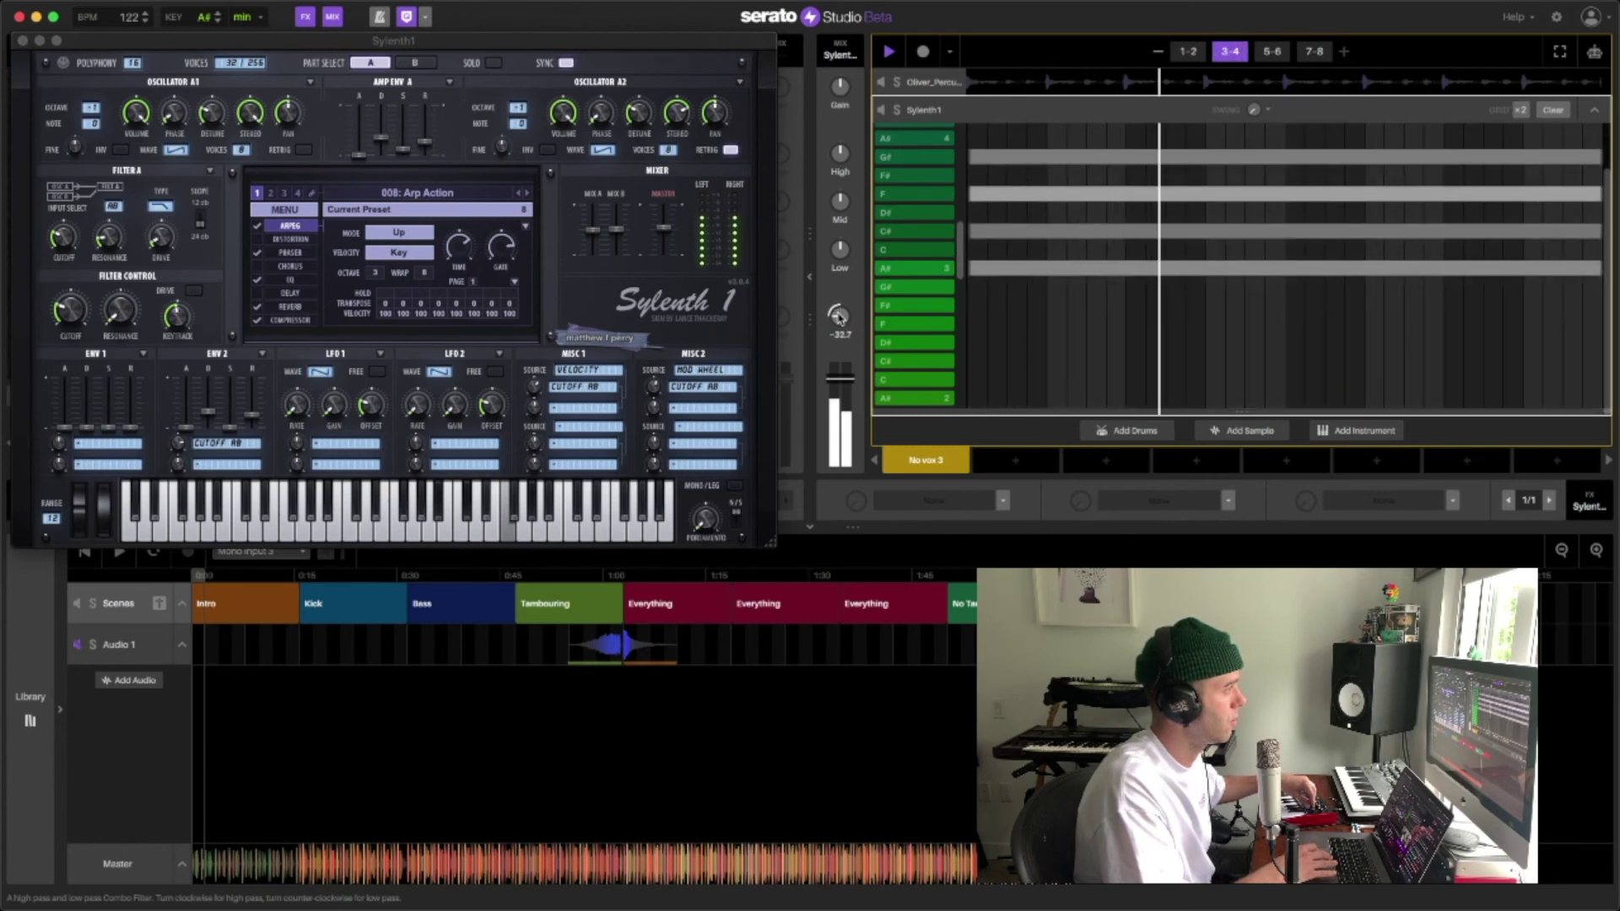
scroll(838, 317, "up", 1)
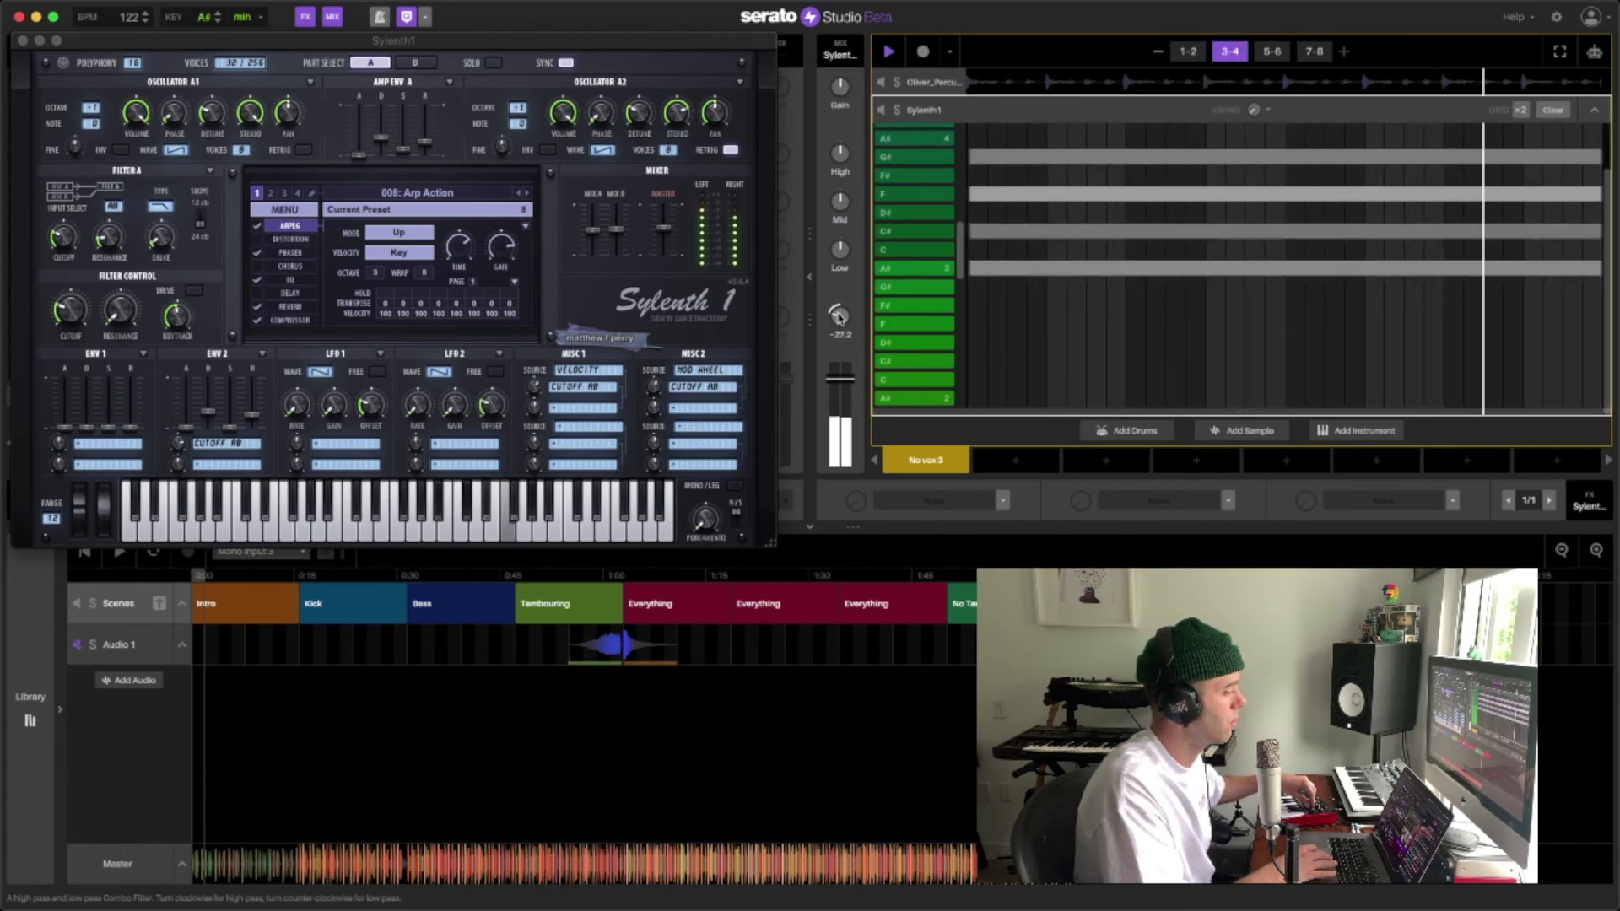
scroll(838, 317, "up", 2)
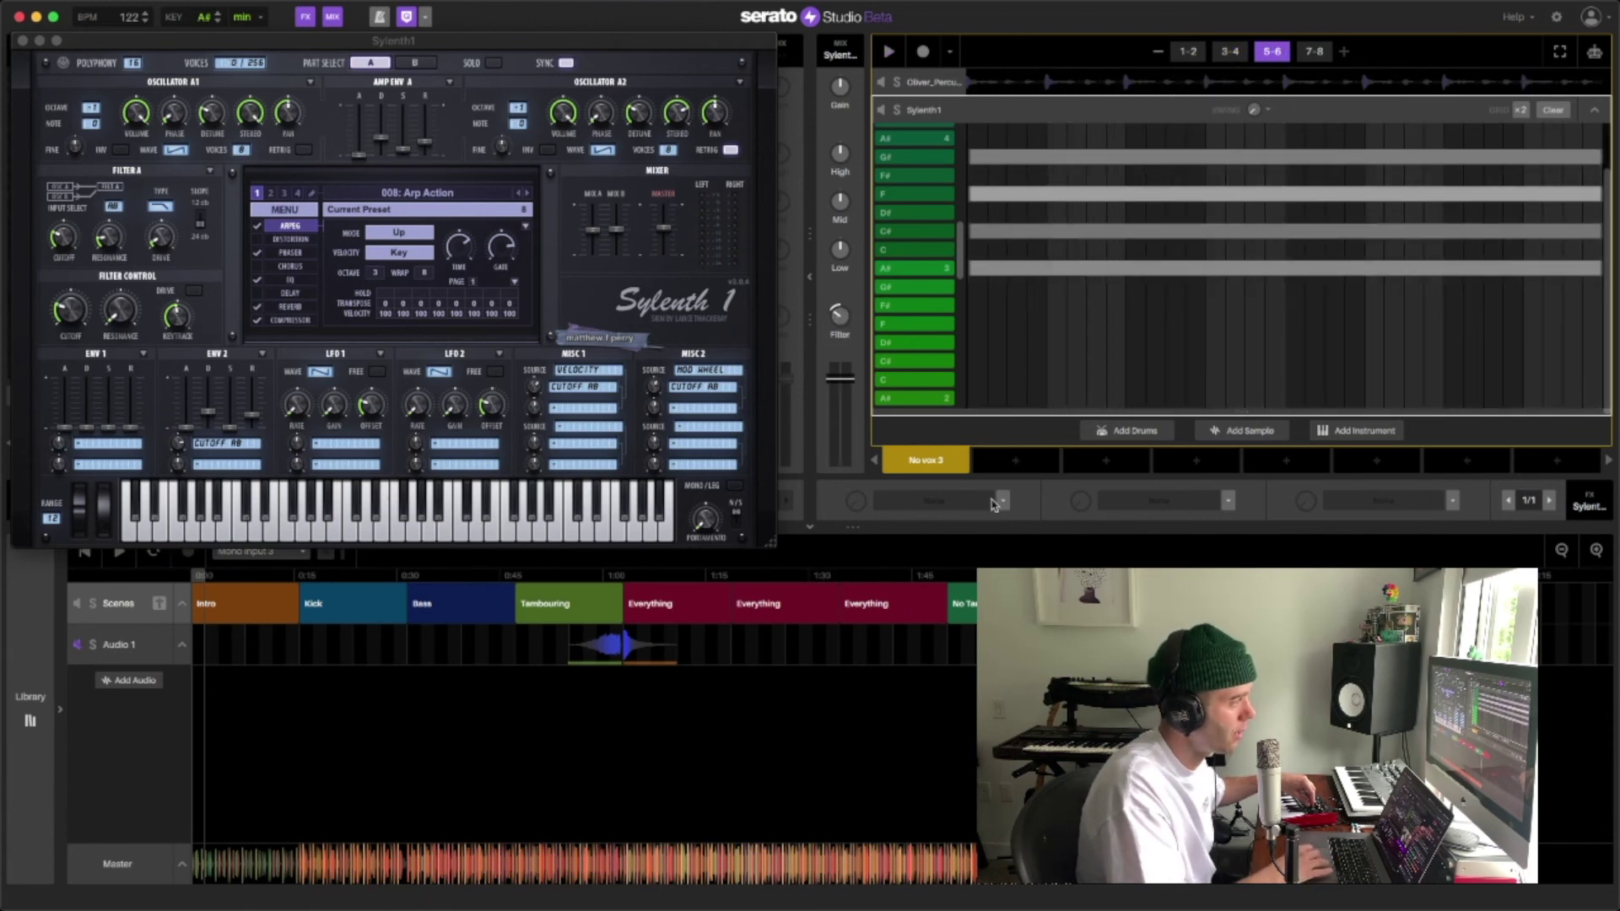
Add the Light Tail Reverb effect to the Sylenth1 deck at a reduced depth and audition it.
left_click(1002, 502)
mouse_move(1000, 541)
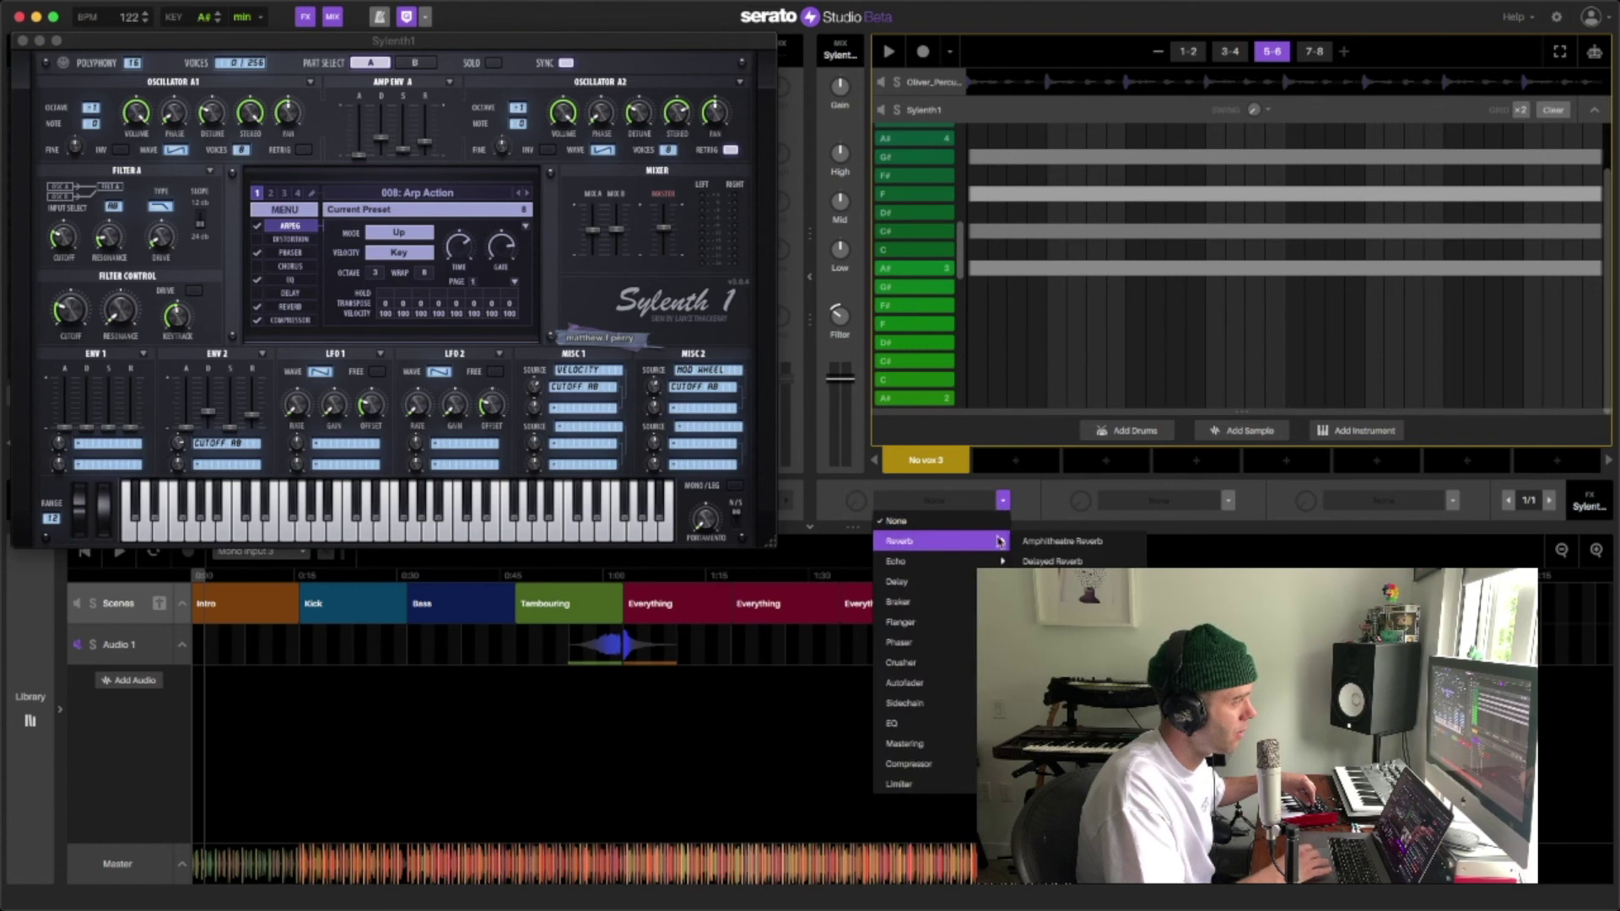
left_click(1055, 582)
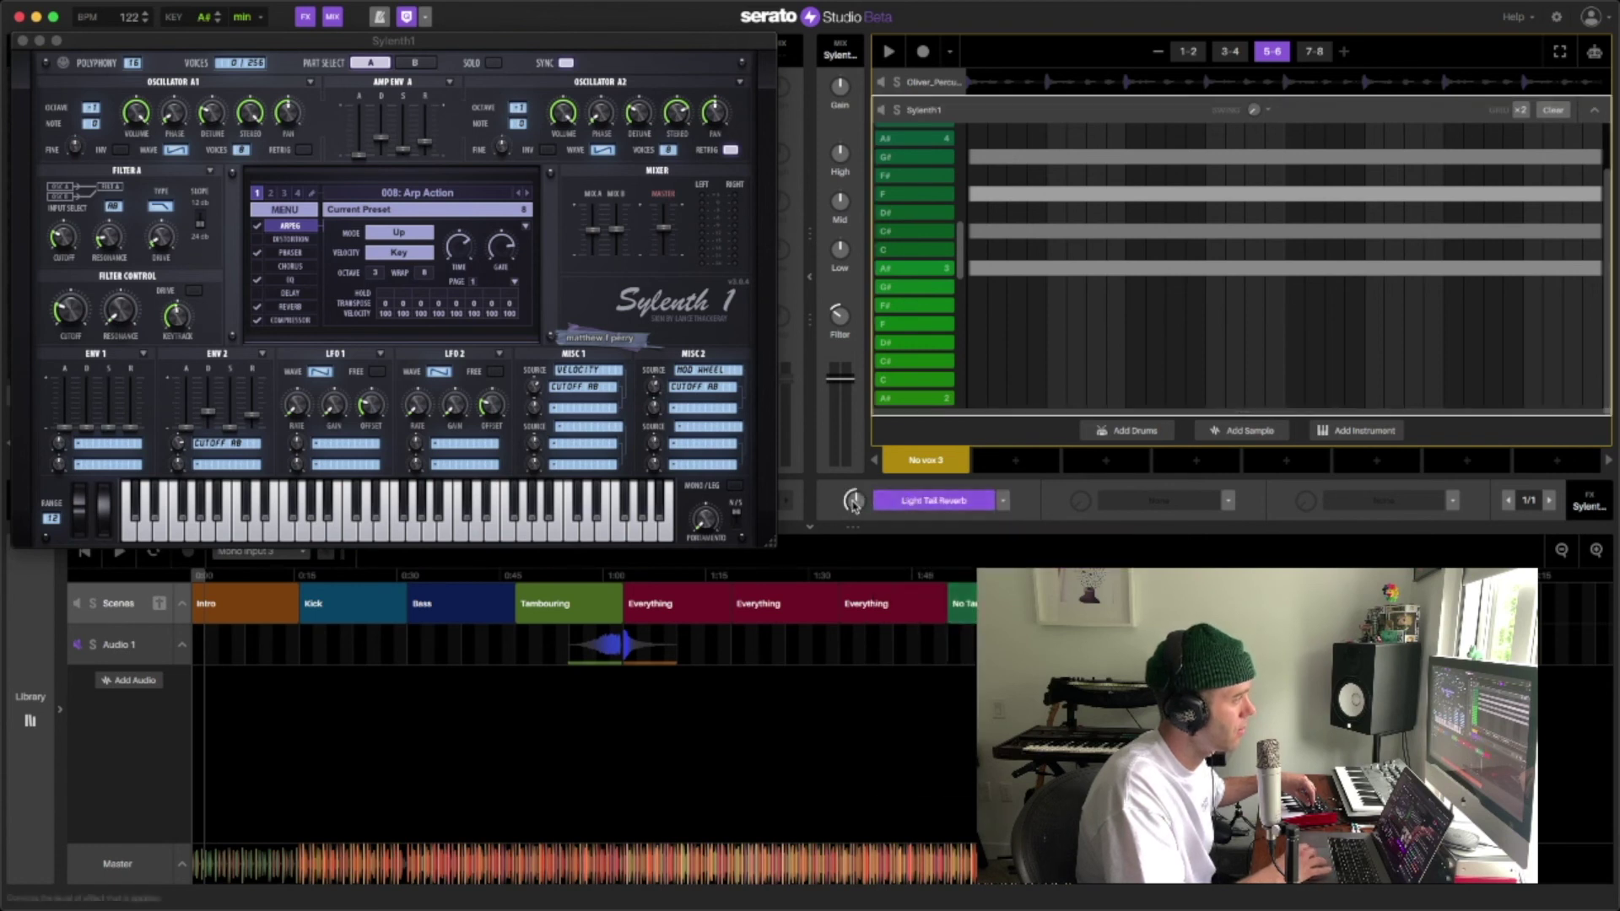
key("space")
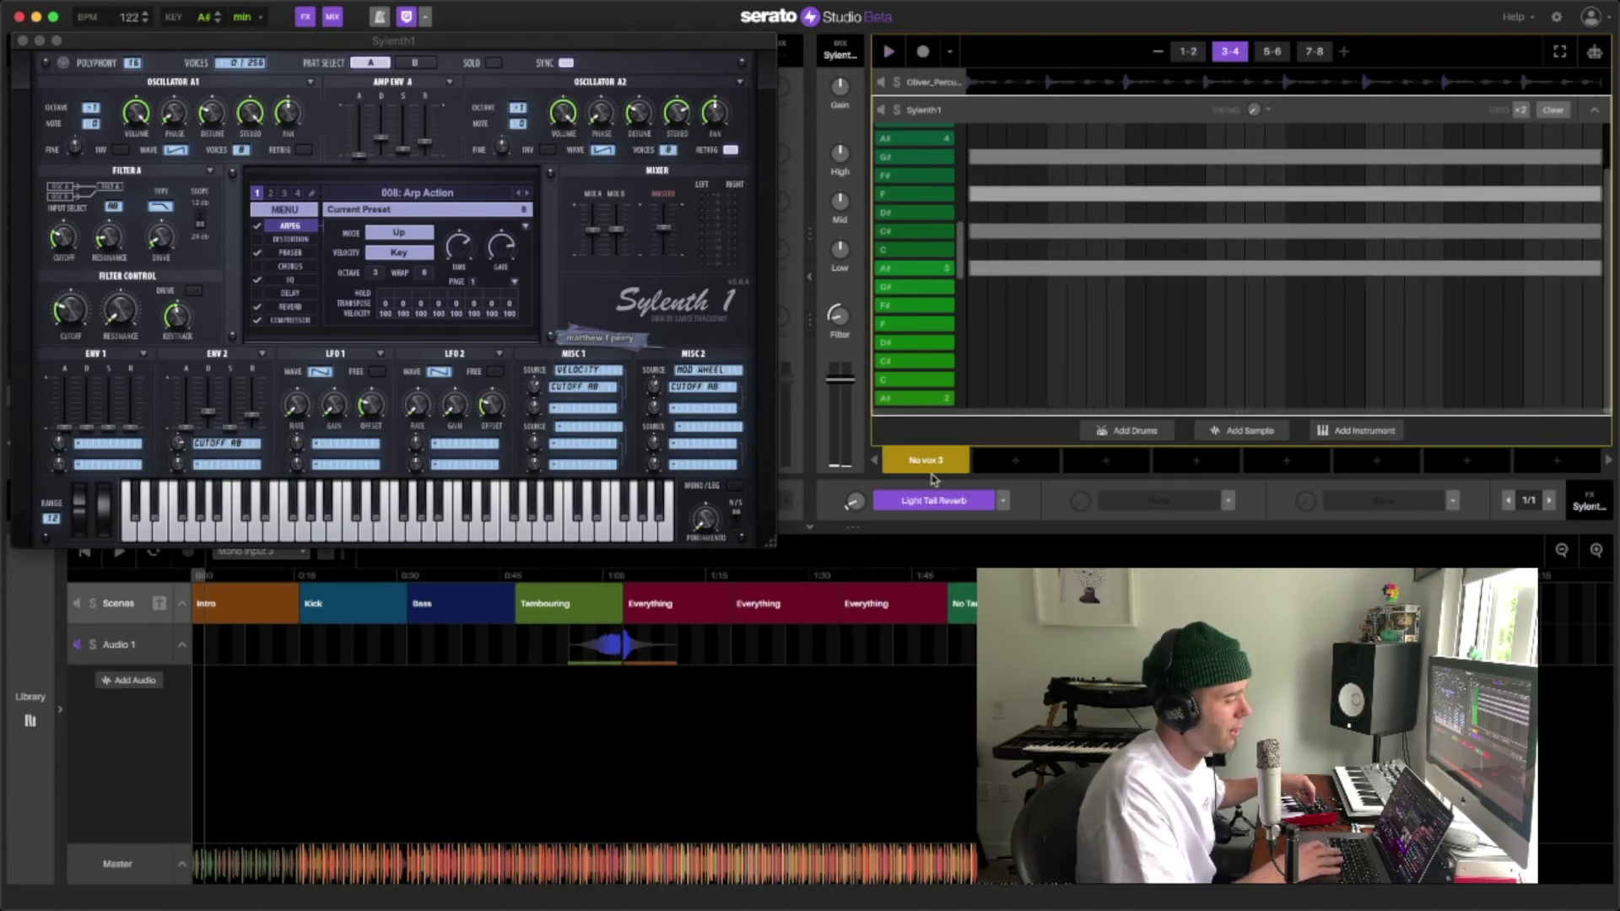
key("space")
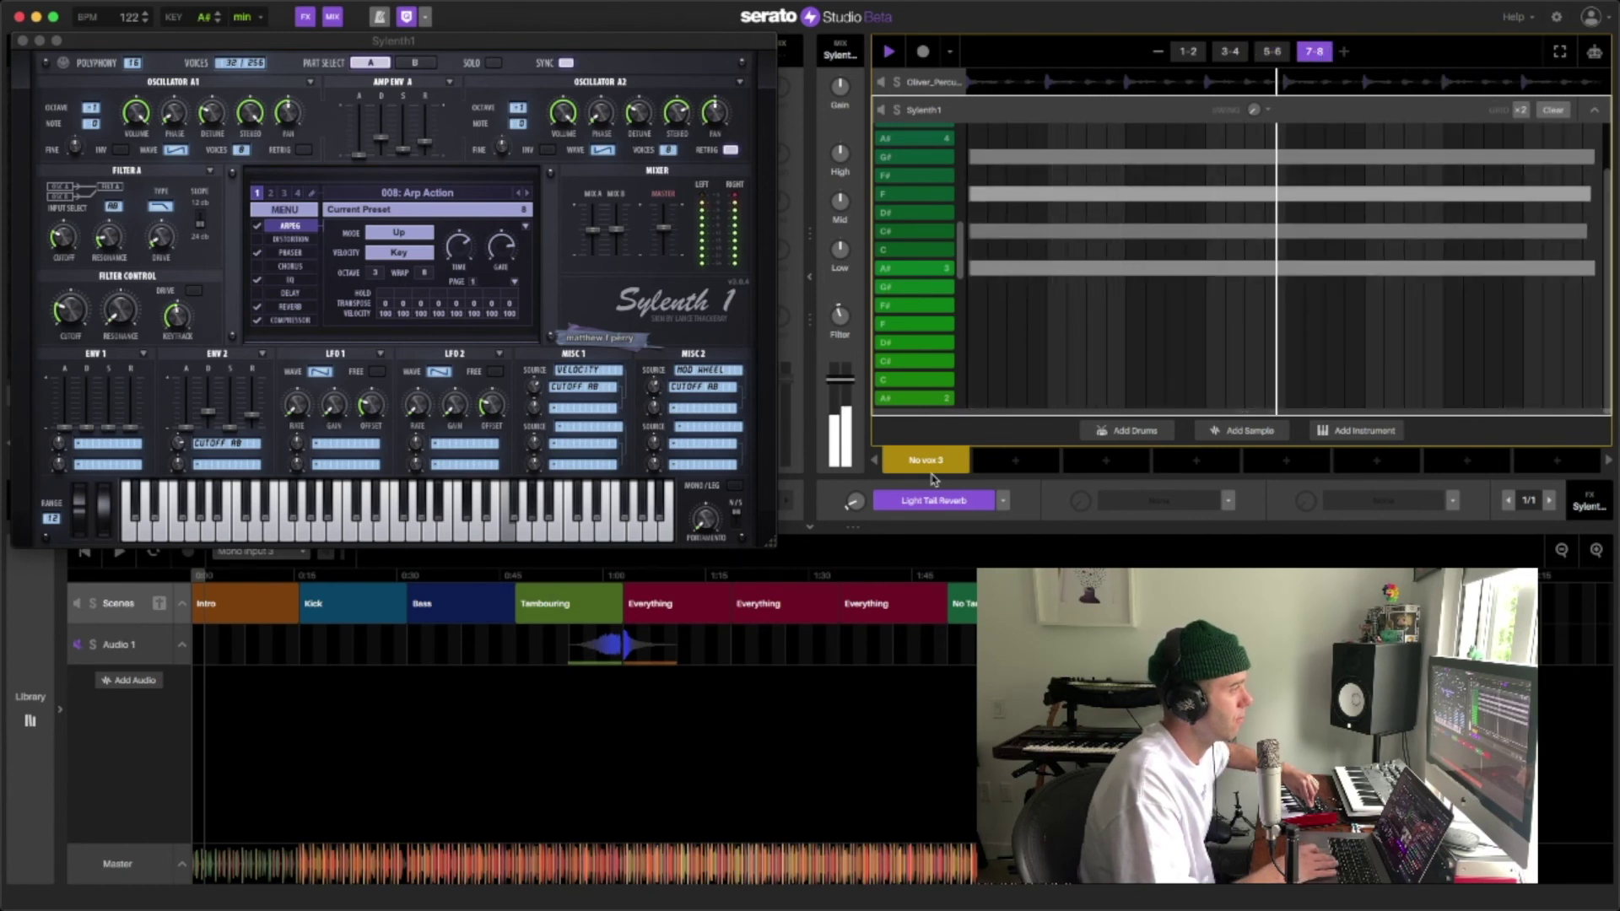
key("space")
left_click_drag(928, 462, 1080, 574)
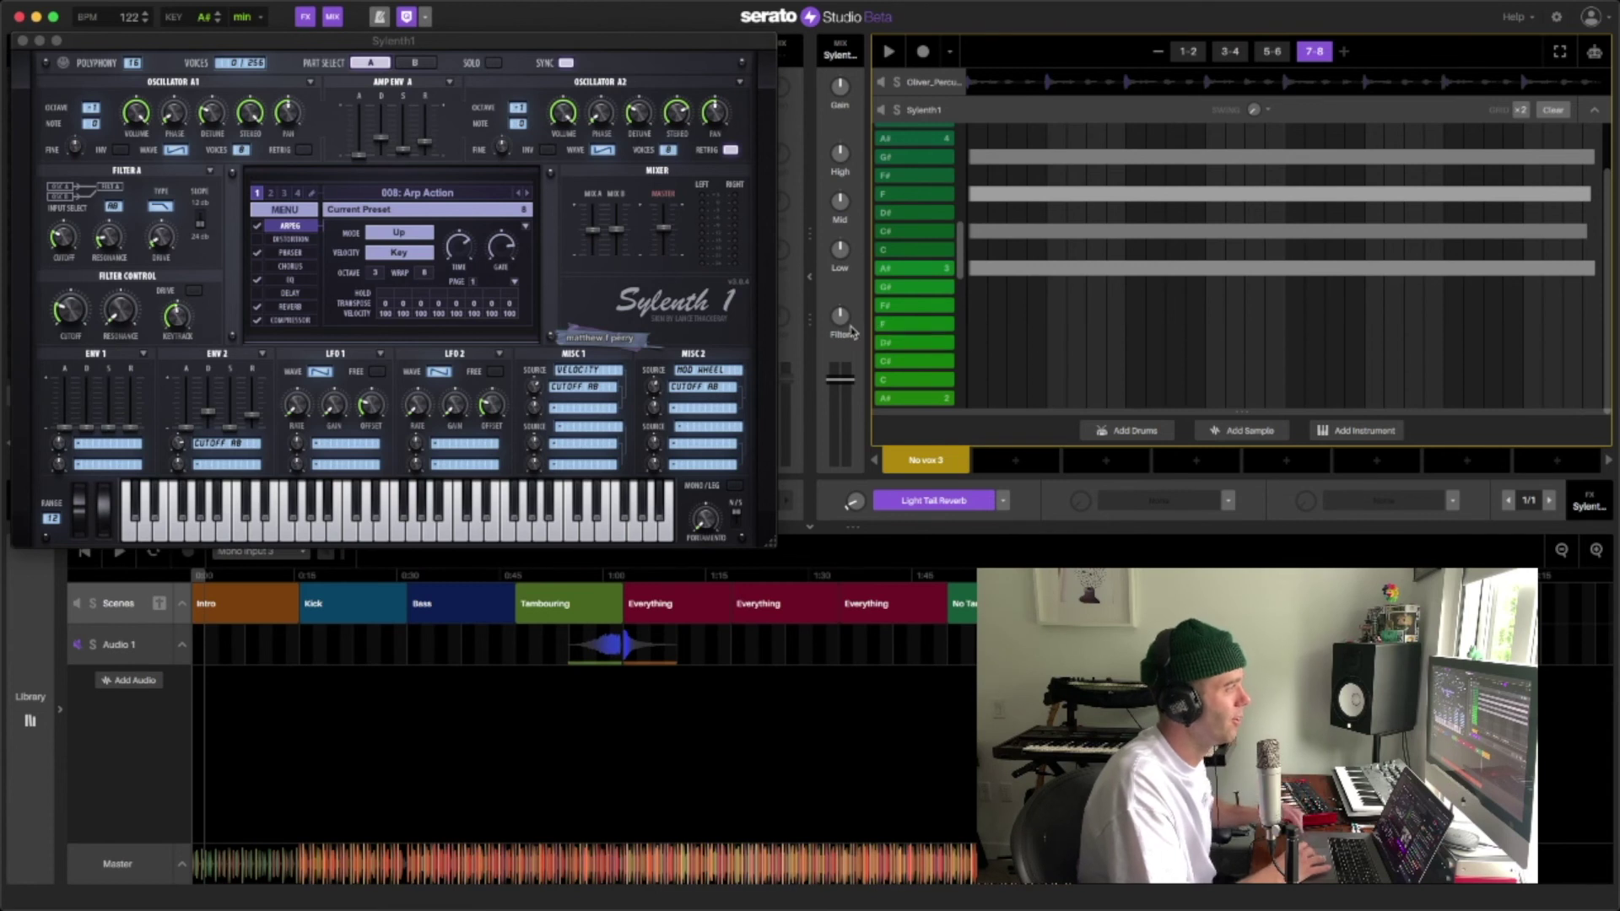
Show the Sylenth1 deck's Filter automation and try to target the synth's own filter cutoff instead.
left_click(1595, 54)
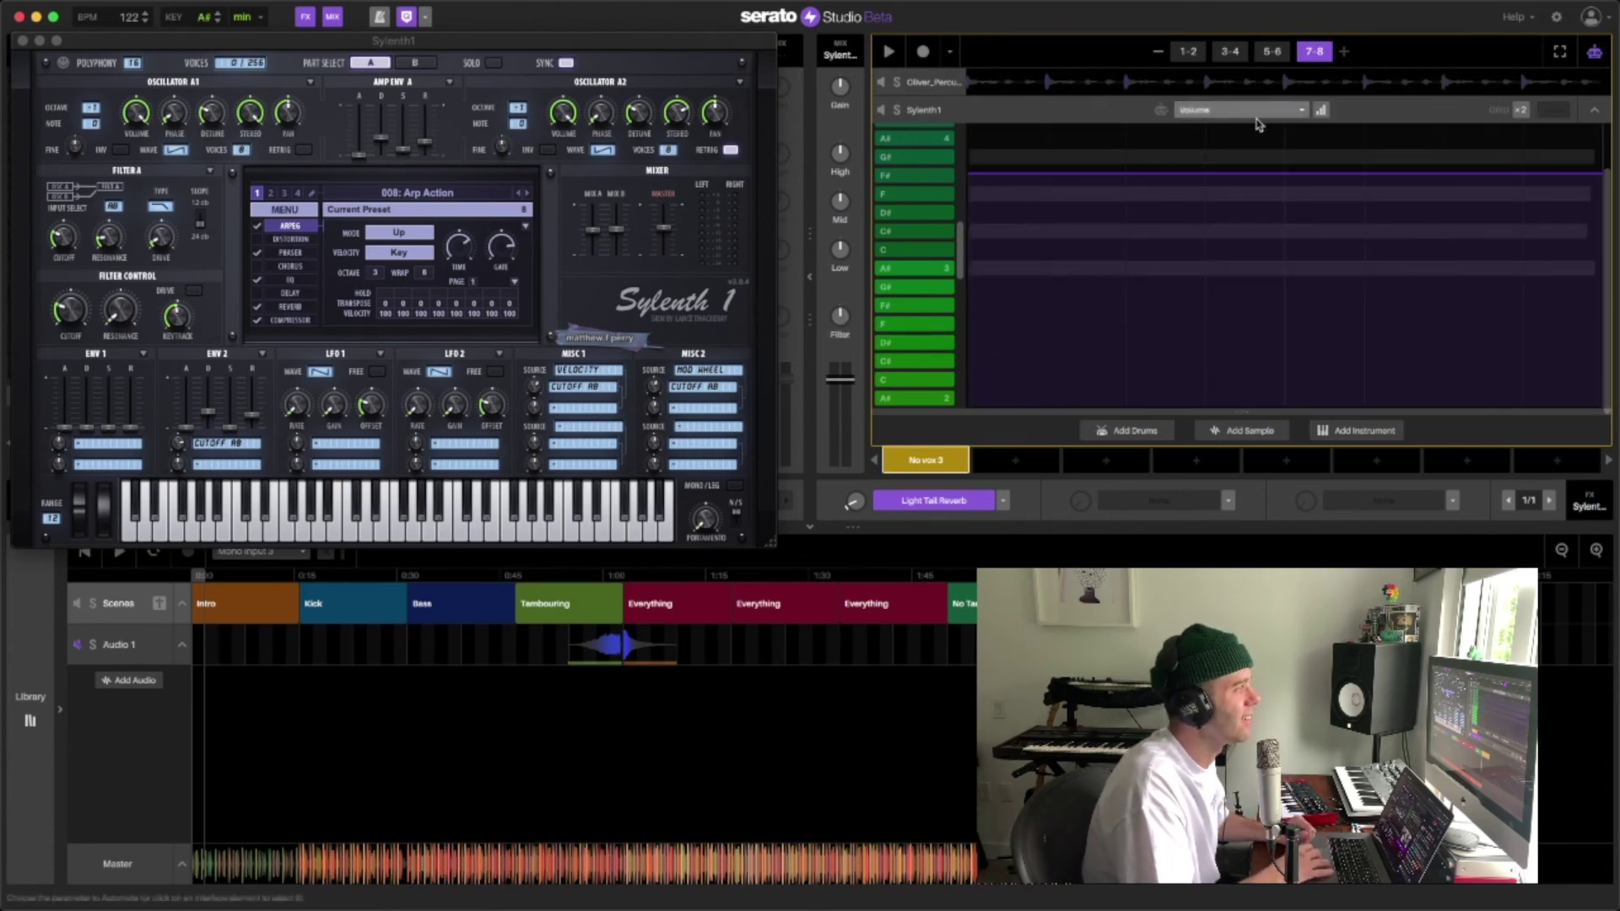
left_click(836, 322)
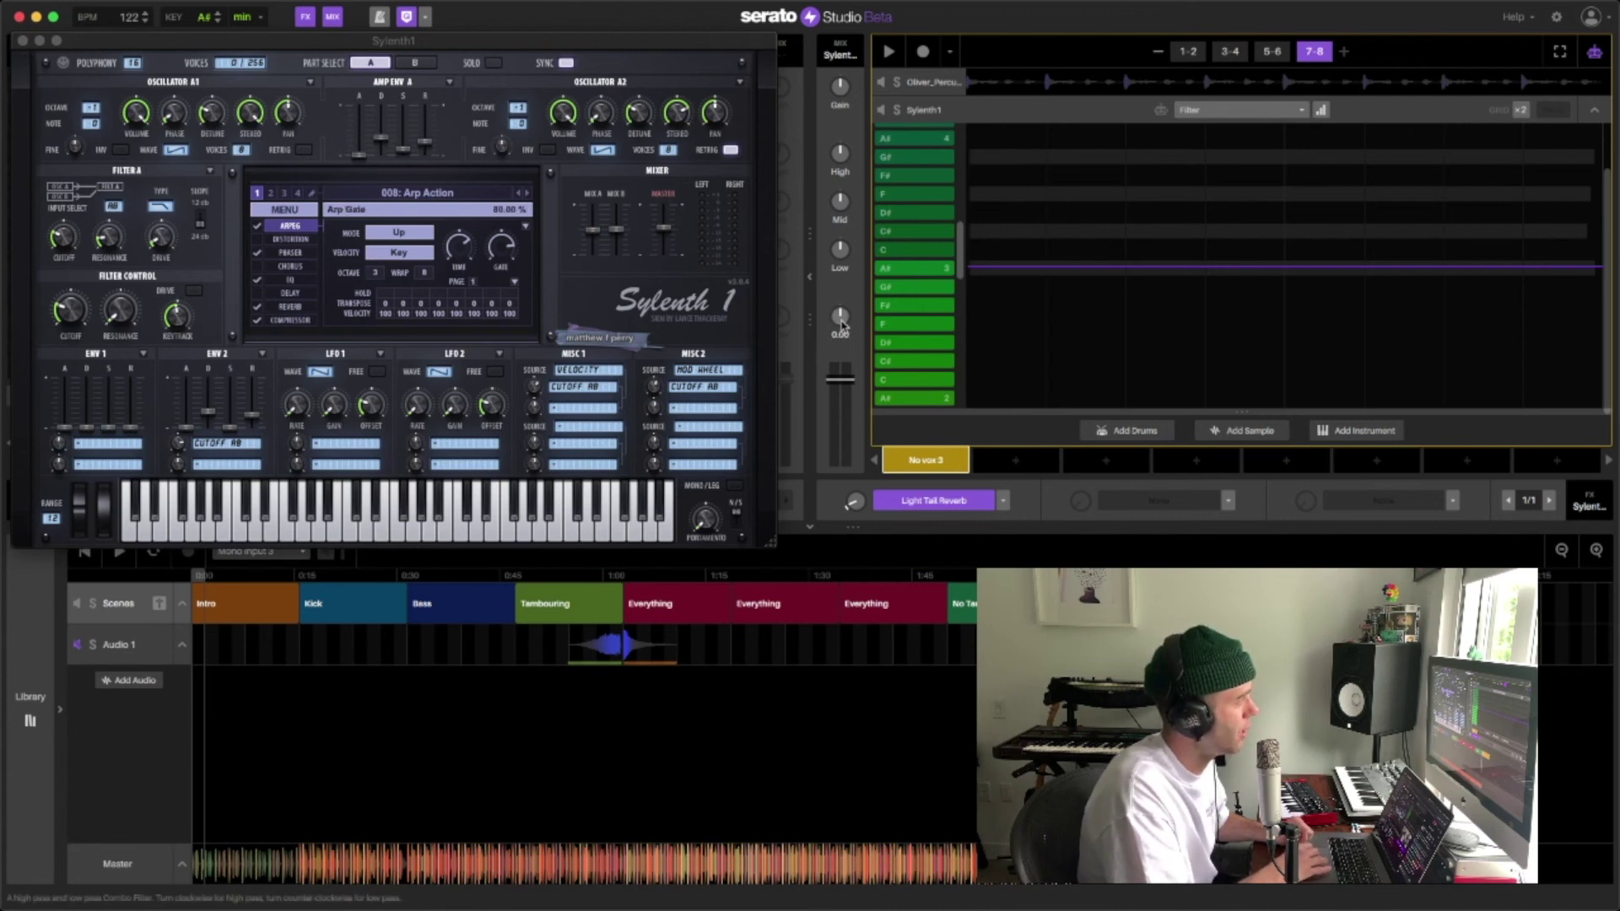
left_click(63, 315)
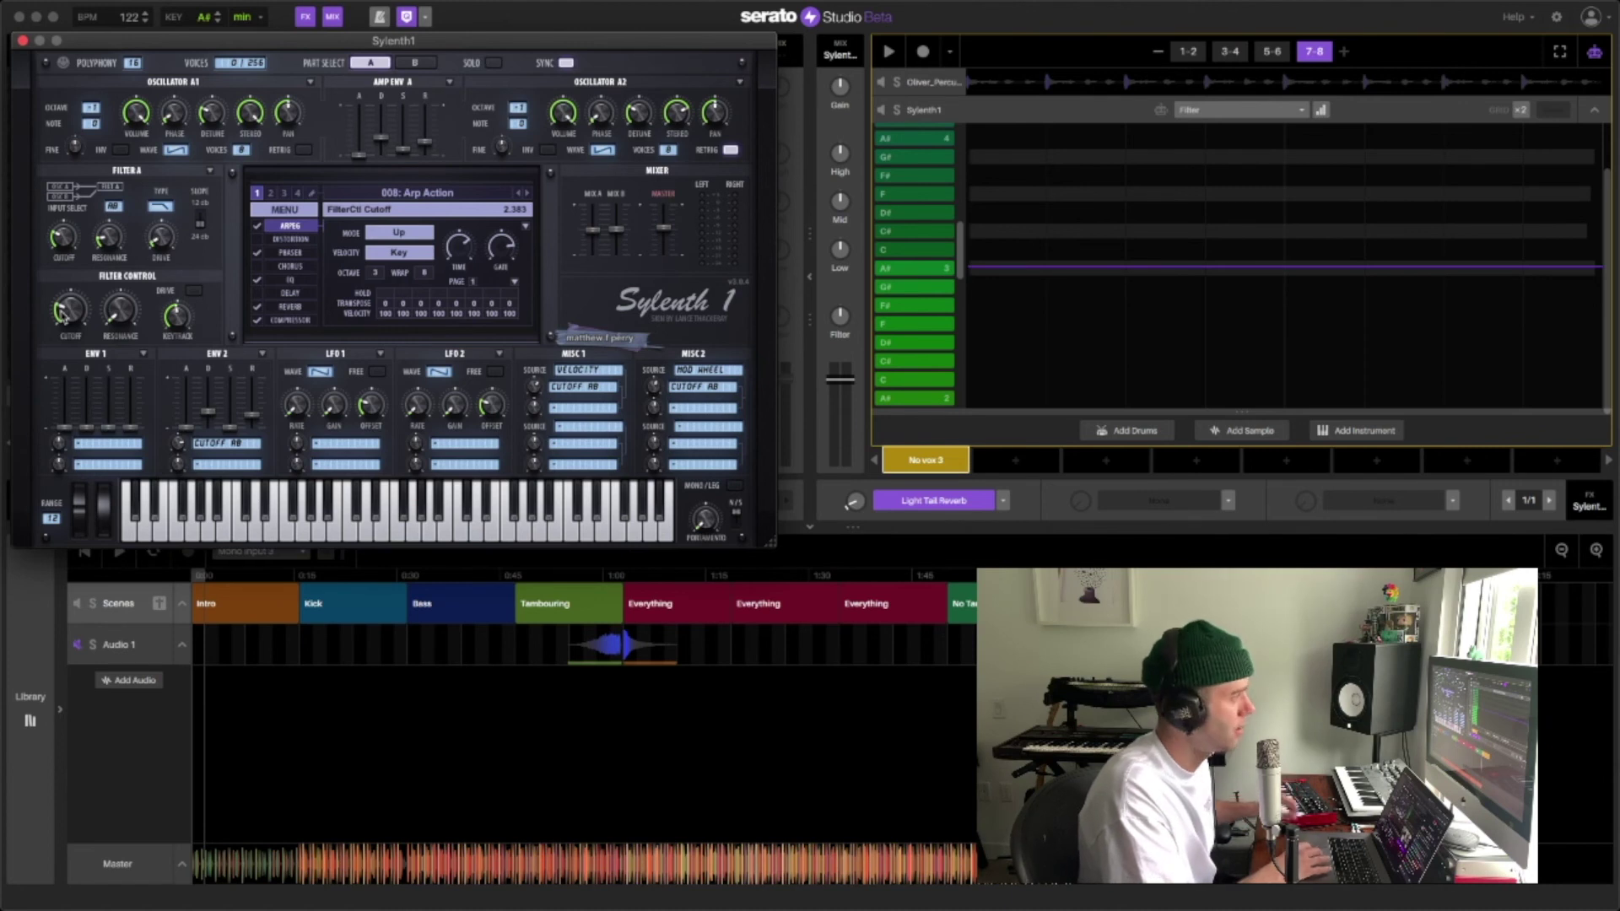
left_click(1240, 121)
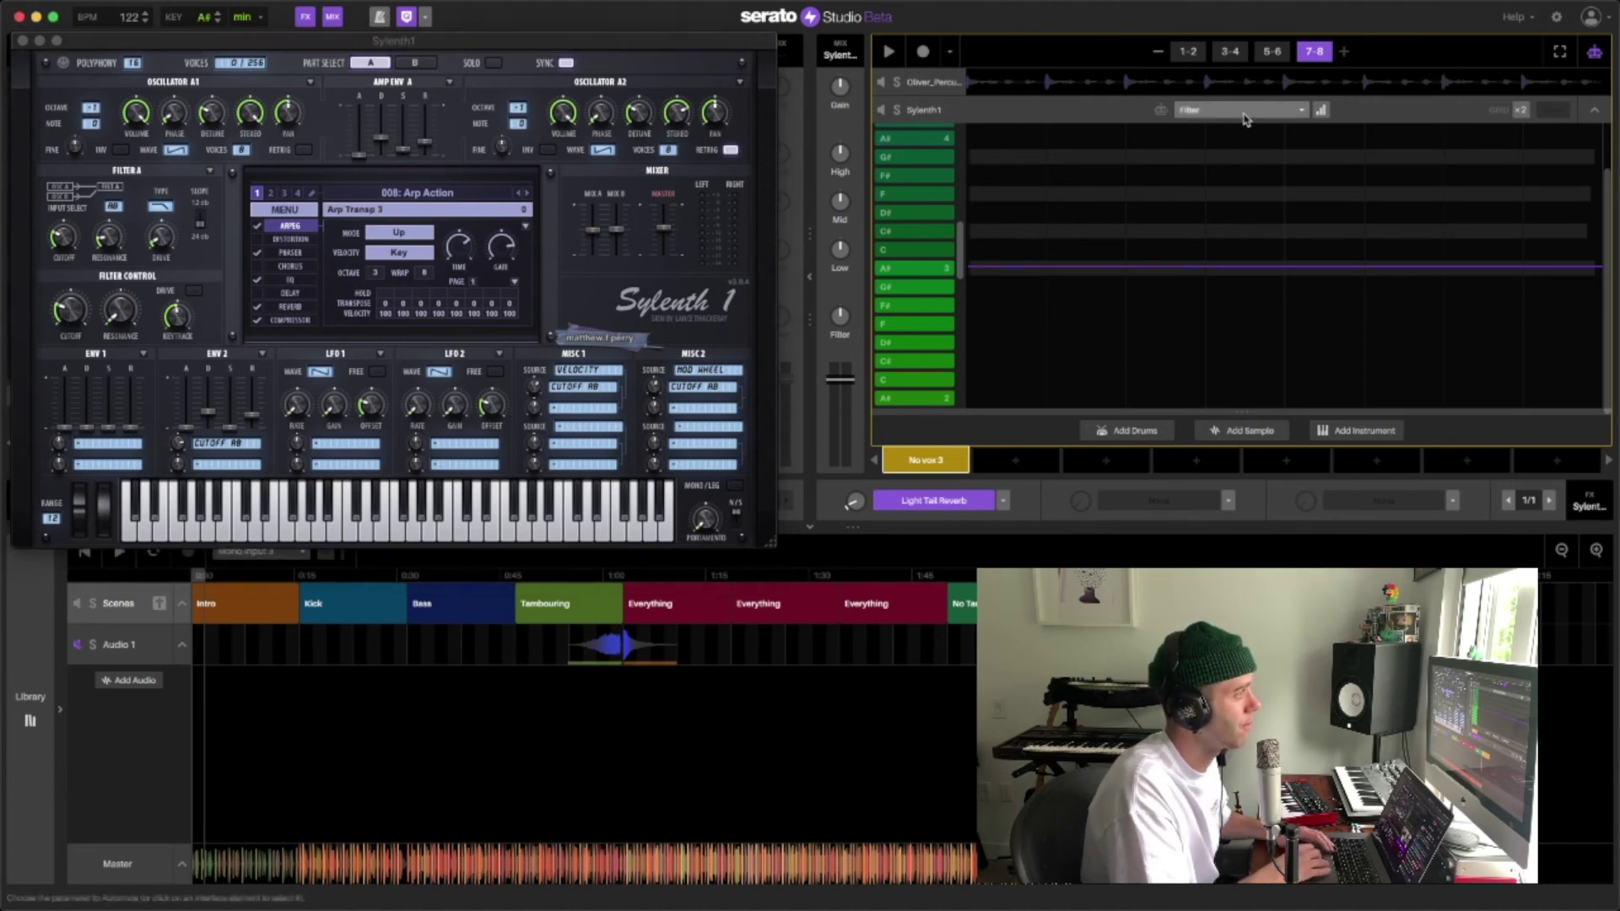
left_click(1242, 110)
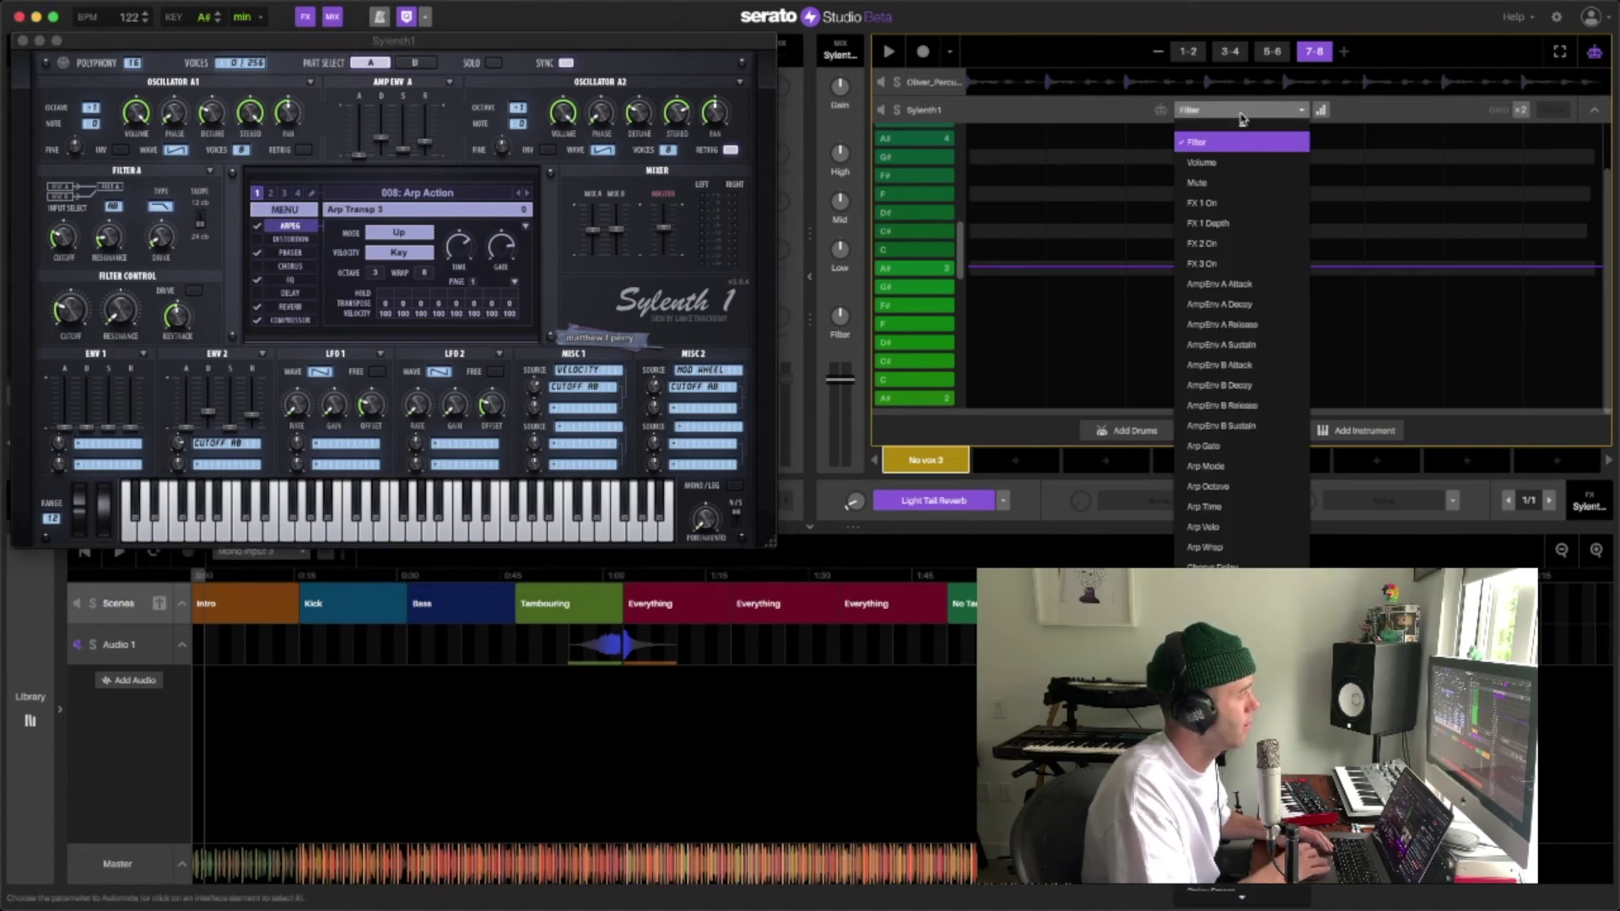
left_click(1242, 114)
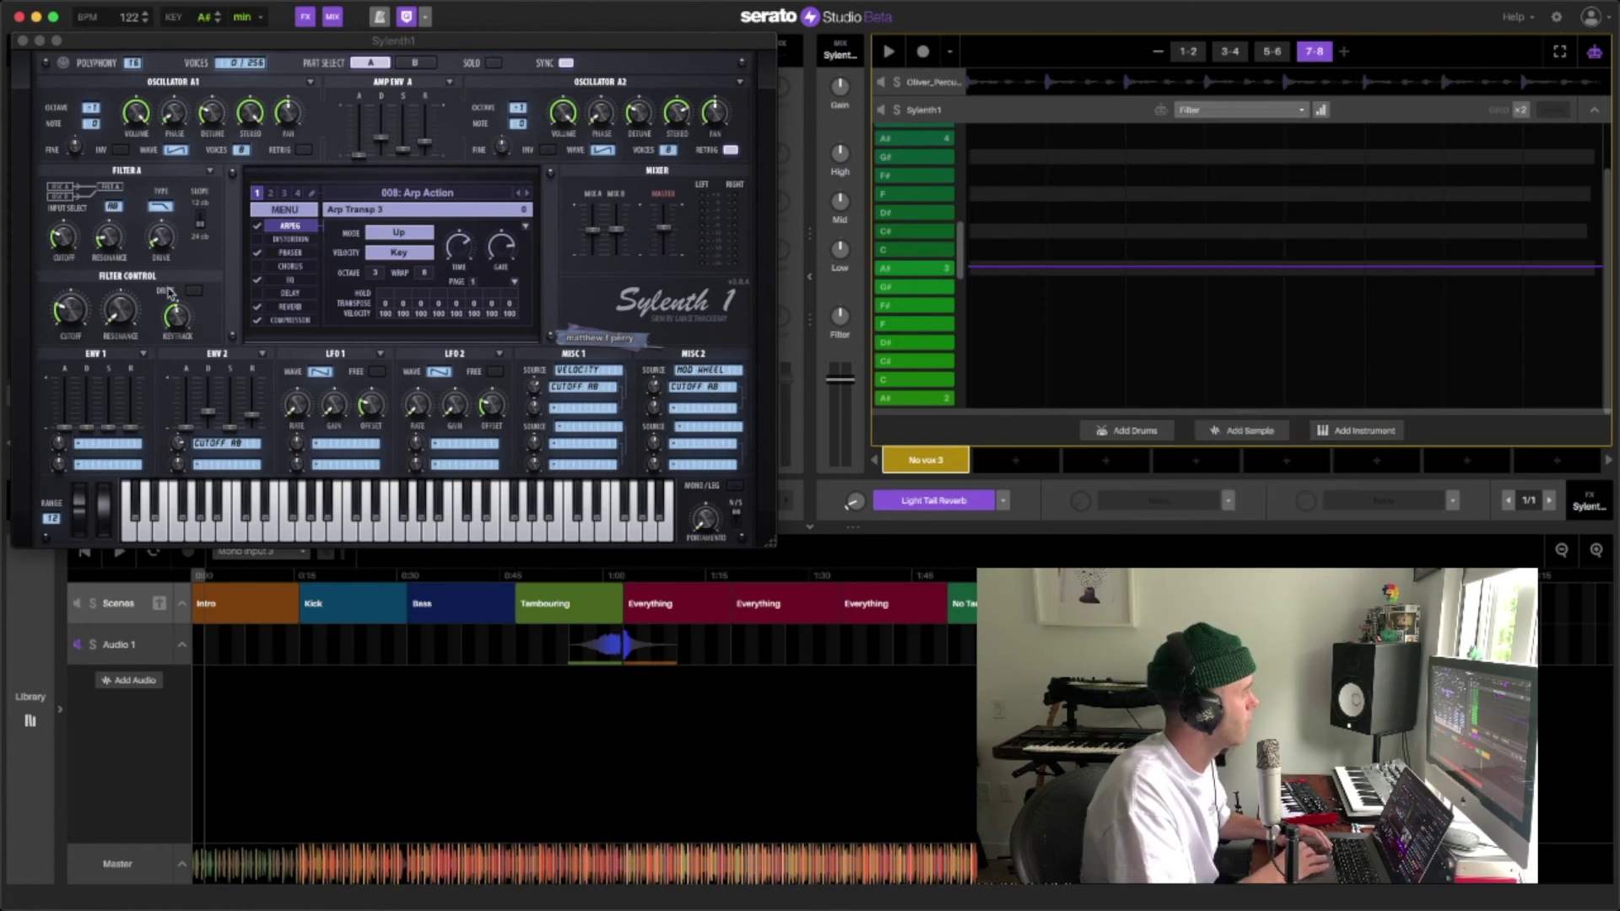
left_click(74, 318)
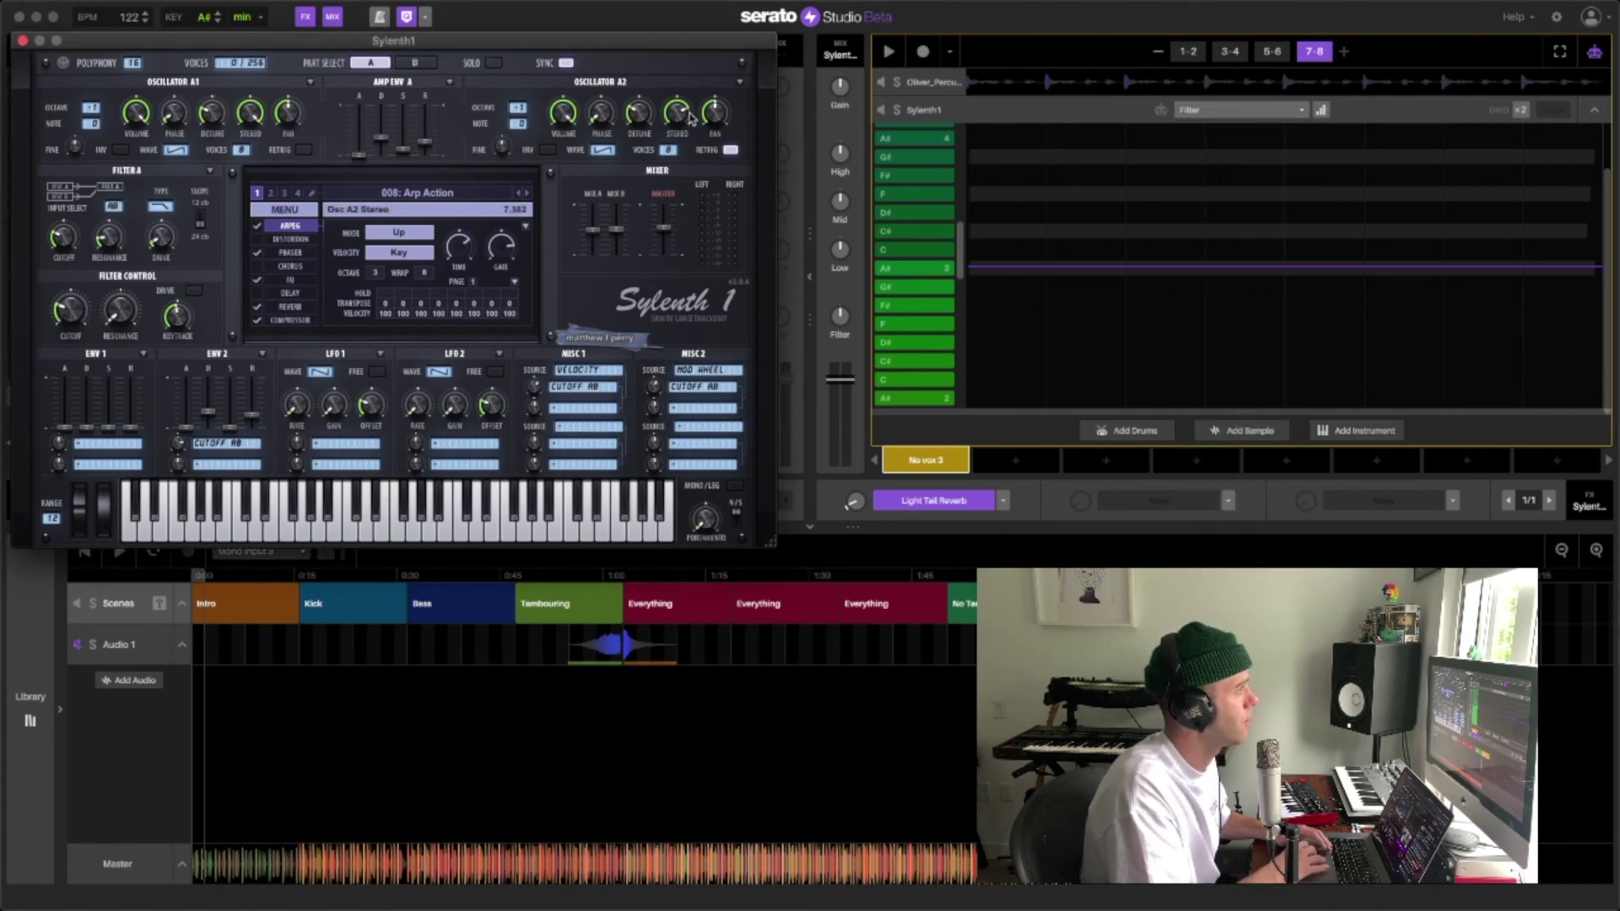
Try to record a rising Sylenth1 Filter Control cutoff sweep as automation.
left_click(918, 51)
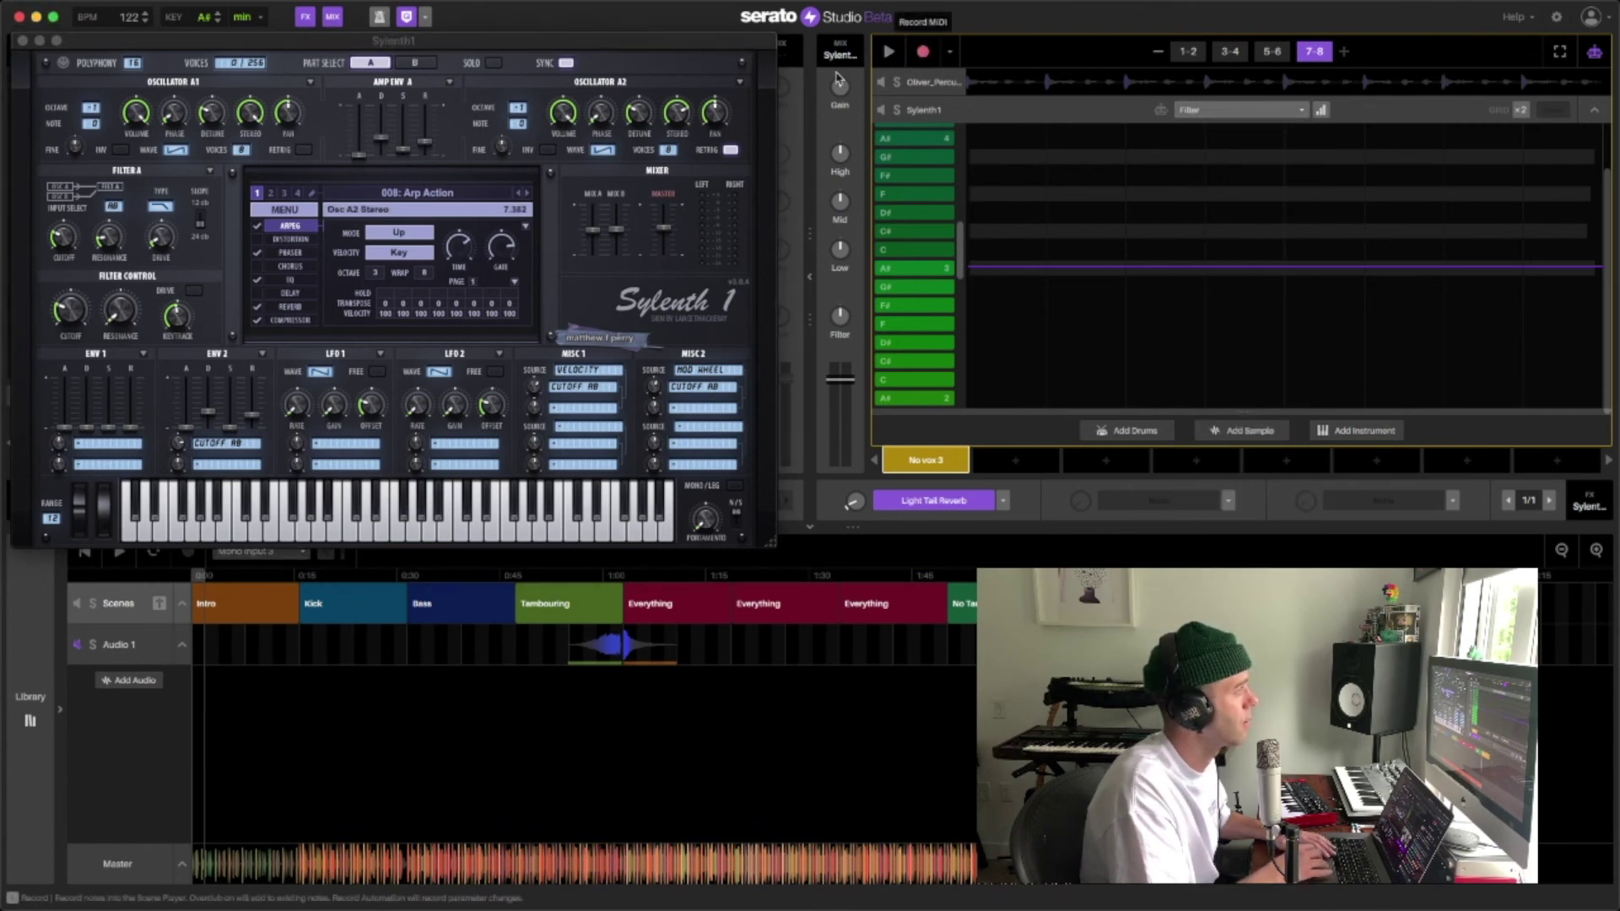
left_click_drag(70, 311, 76, 251)
key("space")
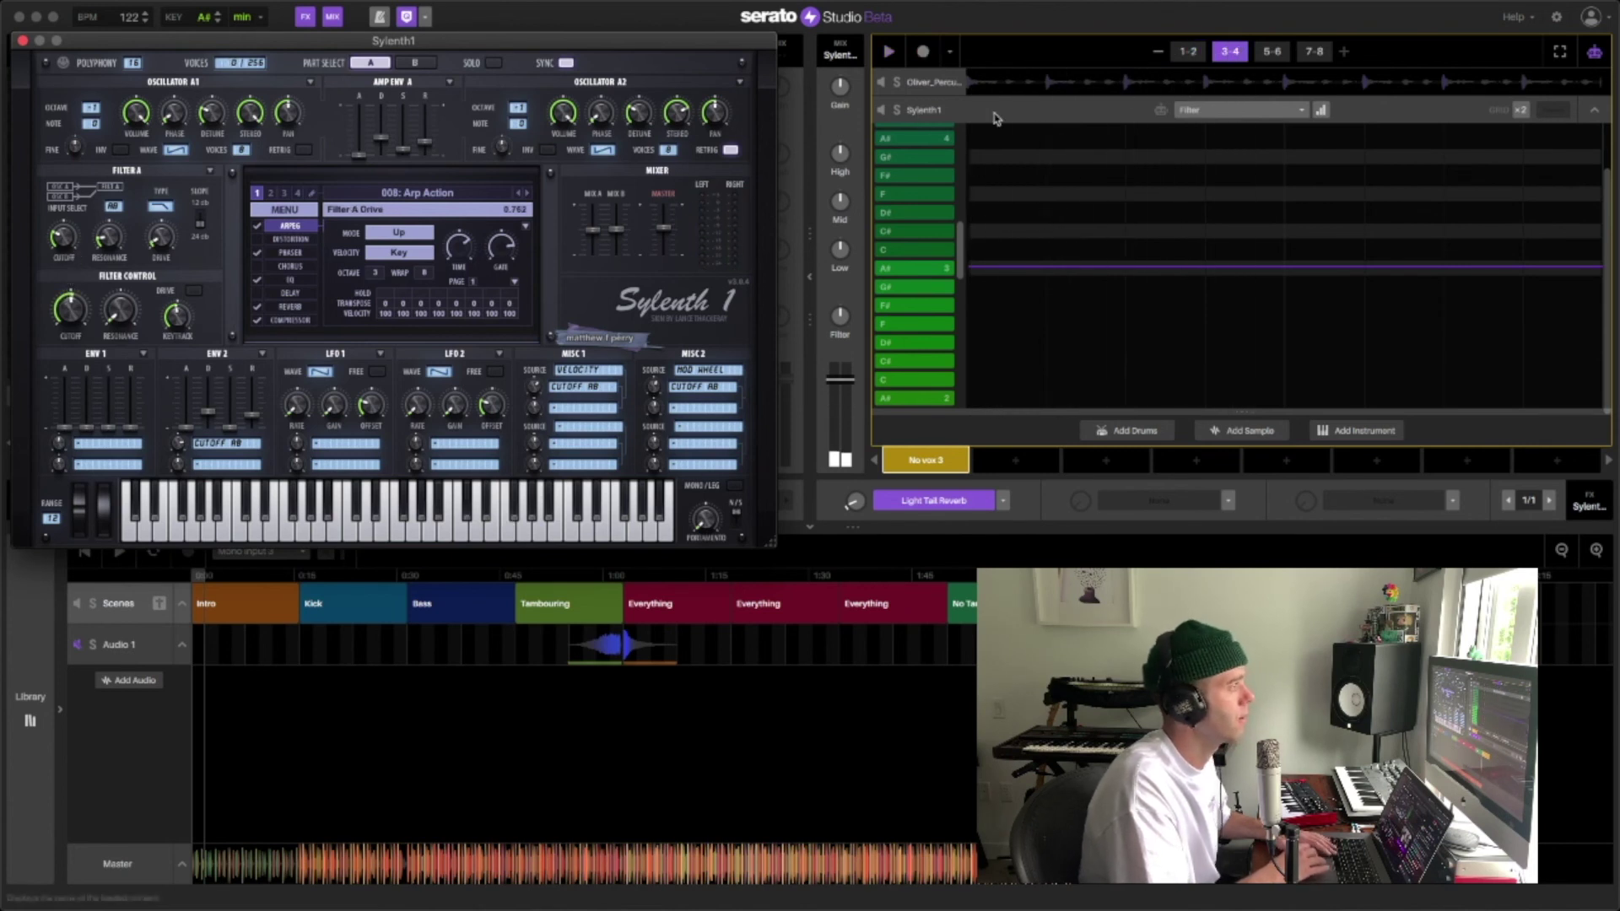
Look through the Sylenth1 deck's automatable parameters for the Filter Control cutoff, and close the list without changing the selection.
left_click(1239, 113)
left_click(1239, 115)
scroll(1253, 487, "down", 10)
scroll(1255, 490, "down", 20)
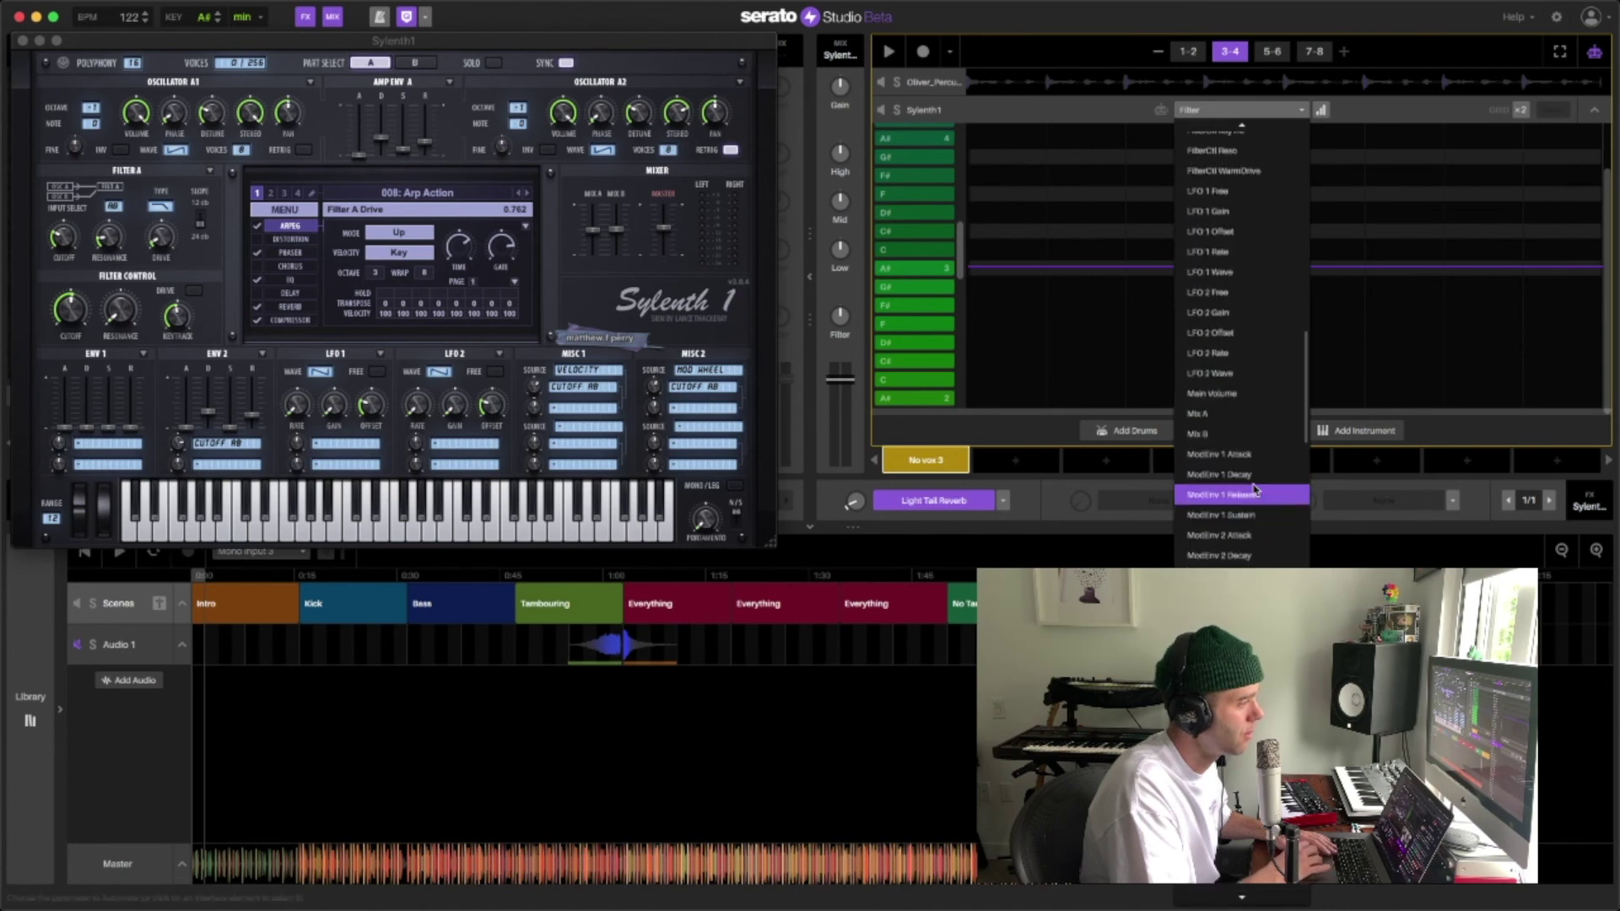
scroll(1254, 489, "down", 20)
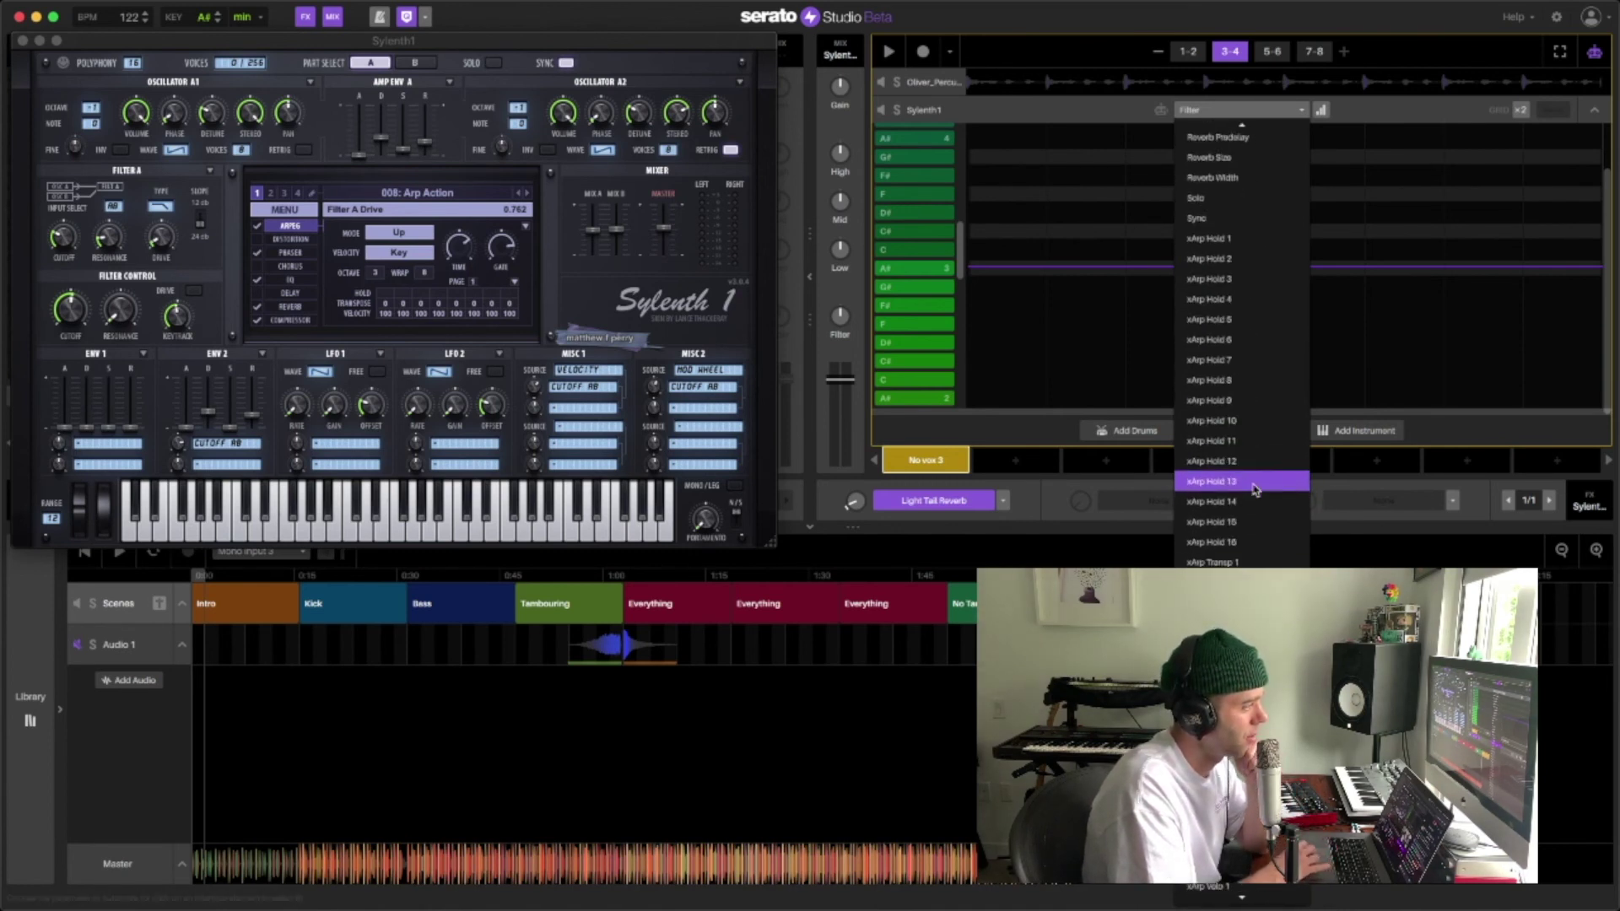
scroll(1255, 490, "up", 20)
scroll(1254, 490, "up", 20)
scroll(1255, 489, "up", 20)
scroll(1254, 490, "down", 19)
scroll(1254, 489, "down", 20)
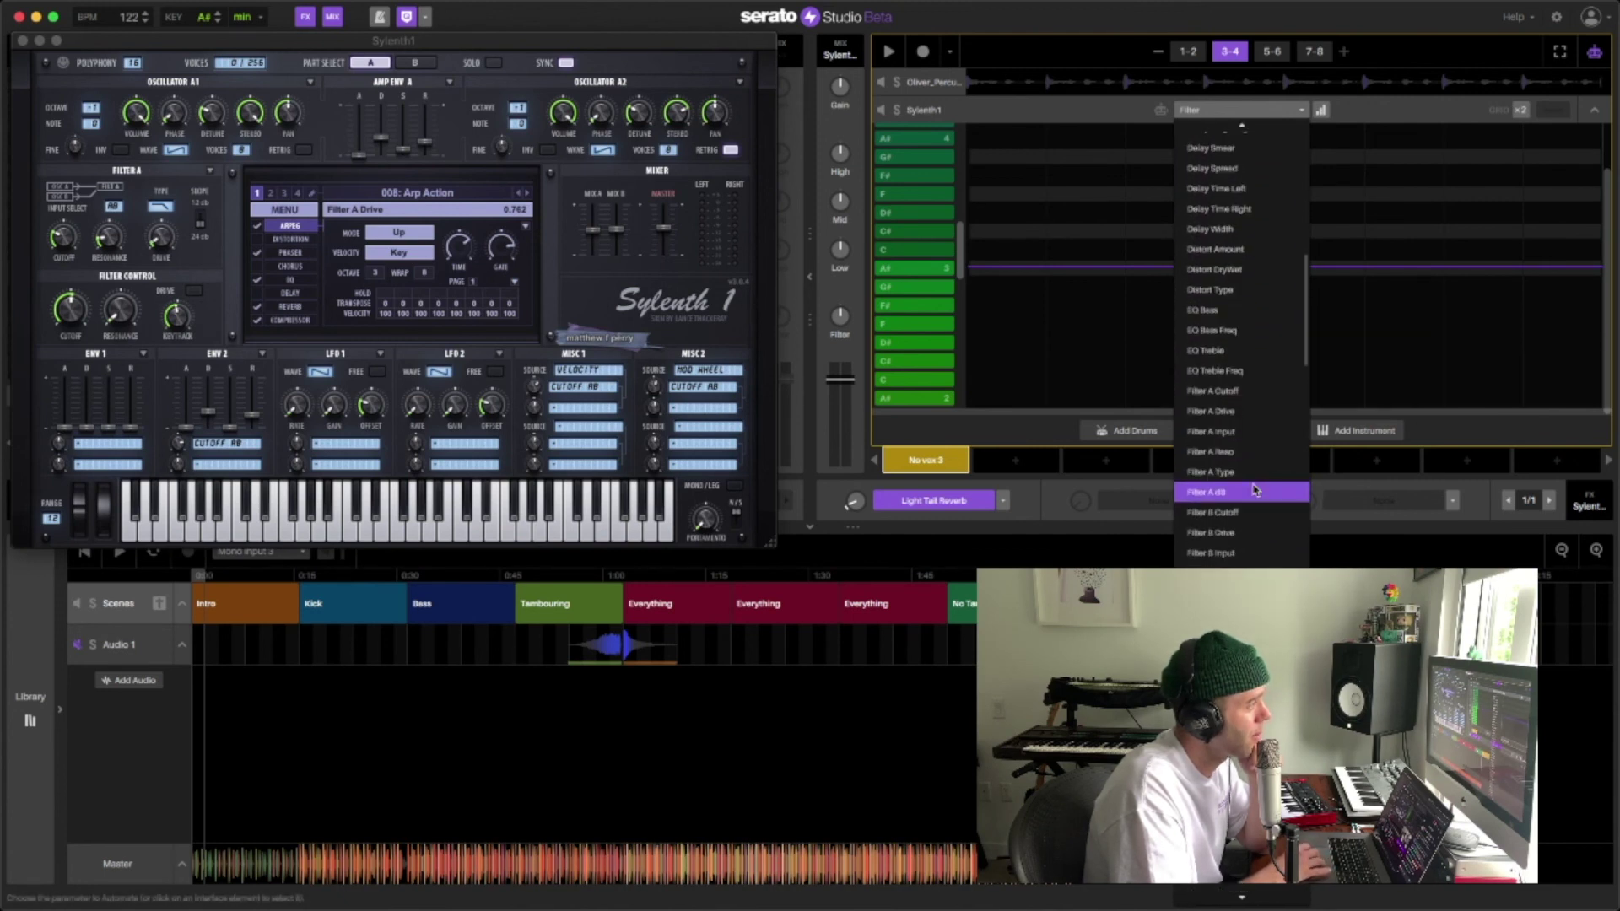
left_click(1028, 111)
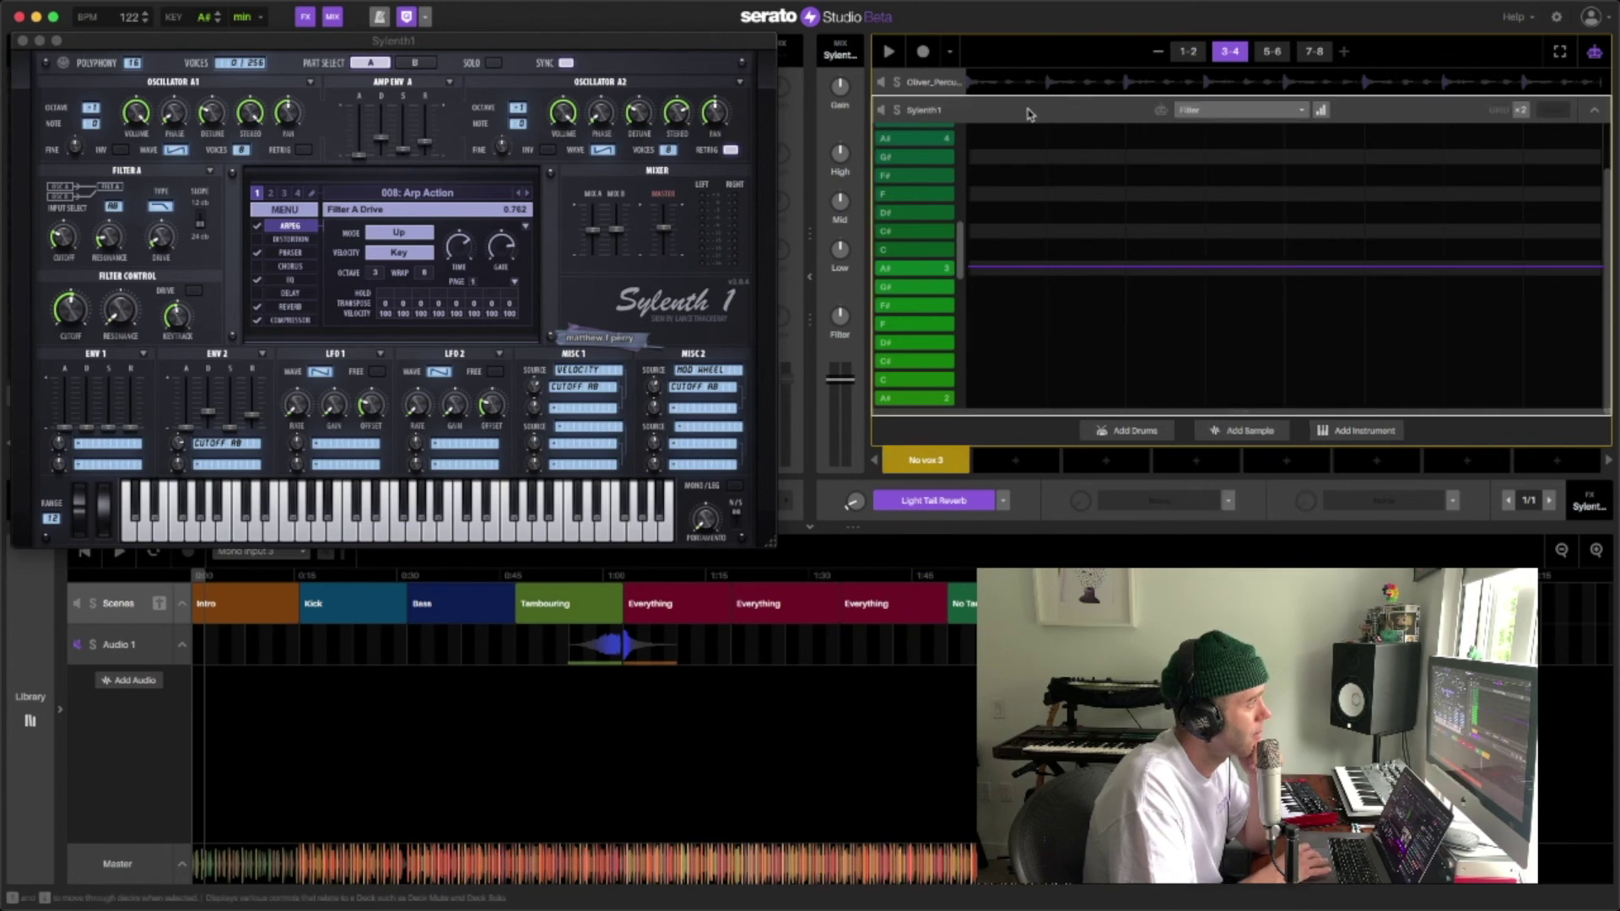
Set Sylenth1's Filter Control cutoff to about 2.9 during playback and close the plugin window.
key("space")
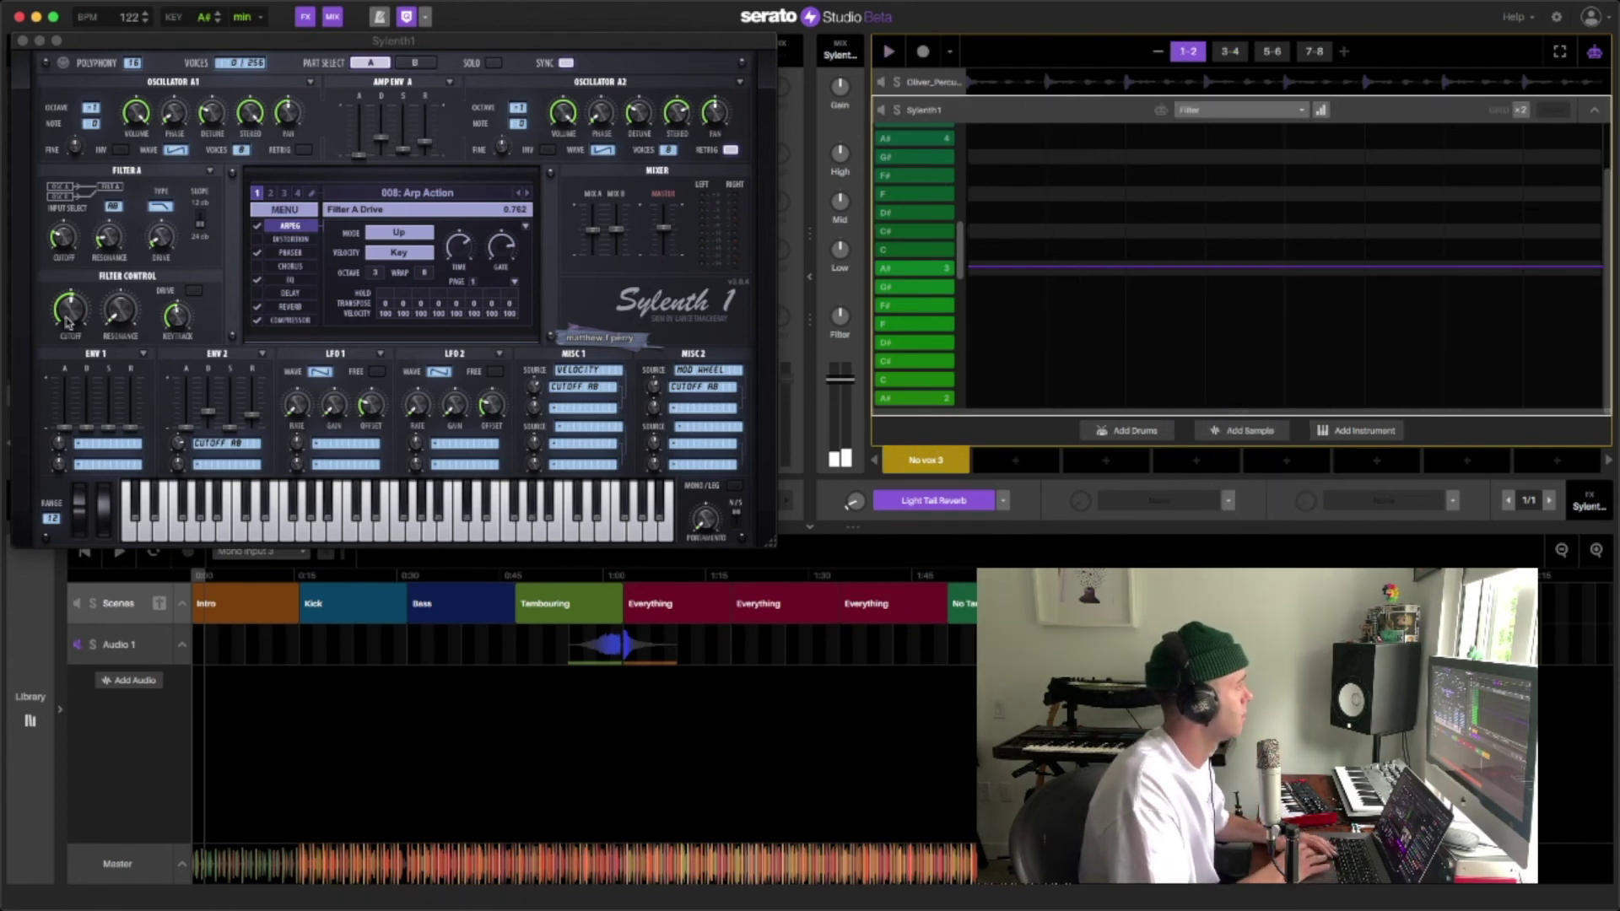
left_click(70, 316)
left_click_drag(59, 362, 63, 318)
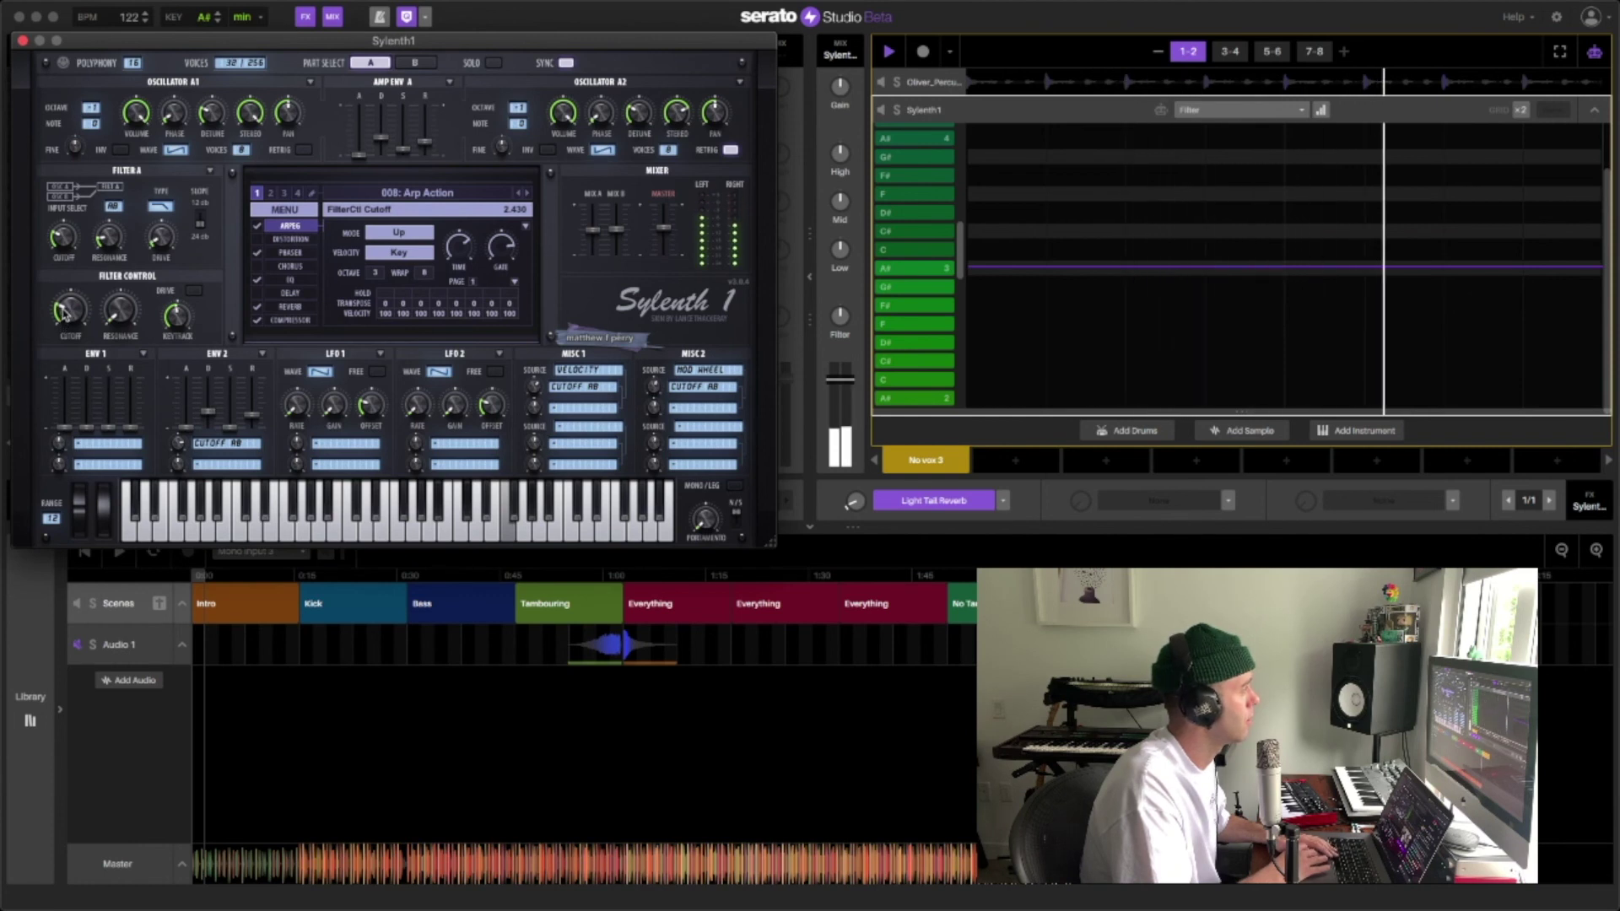
left_click_drag(64, 313, 65, 307)
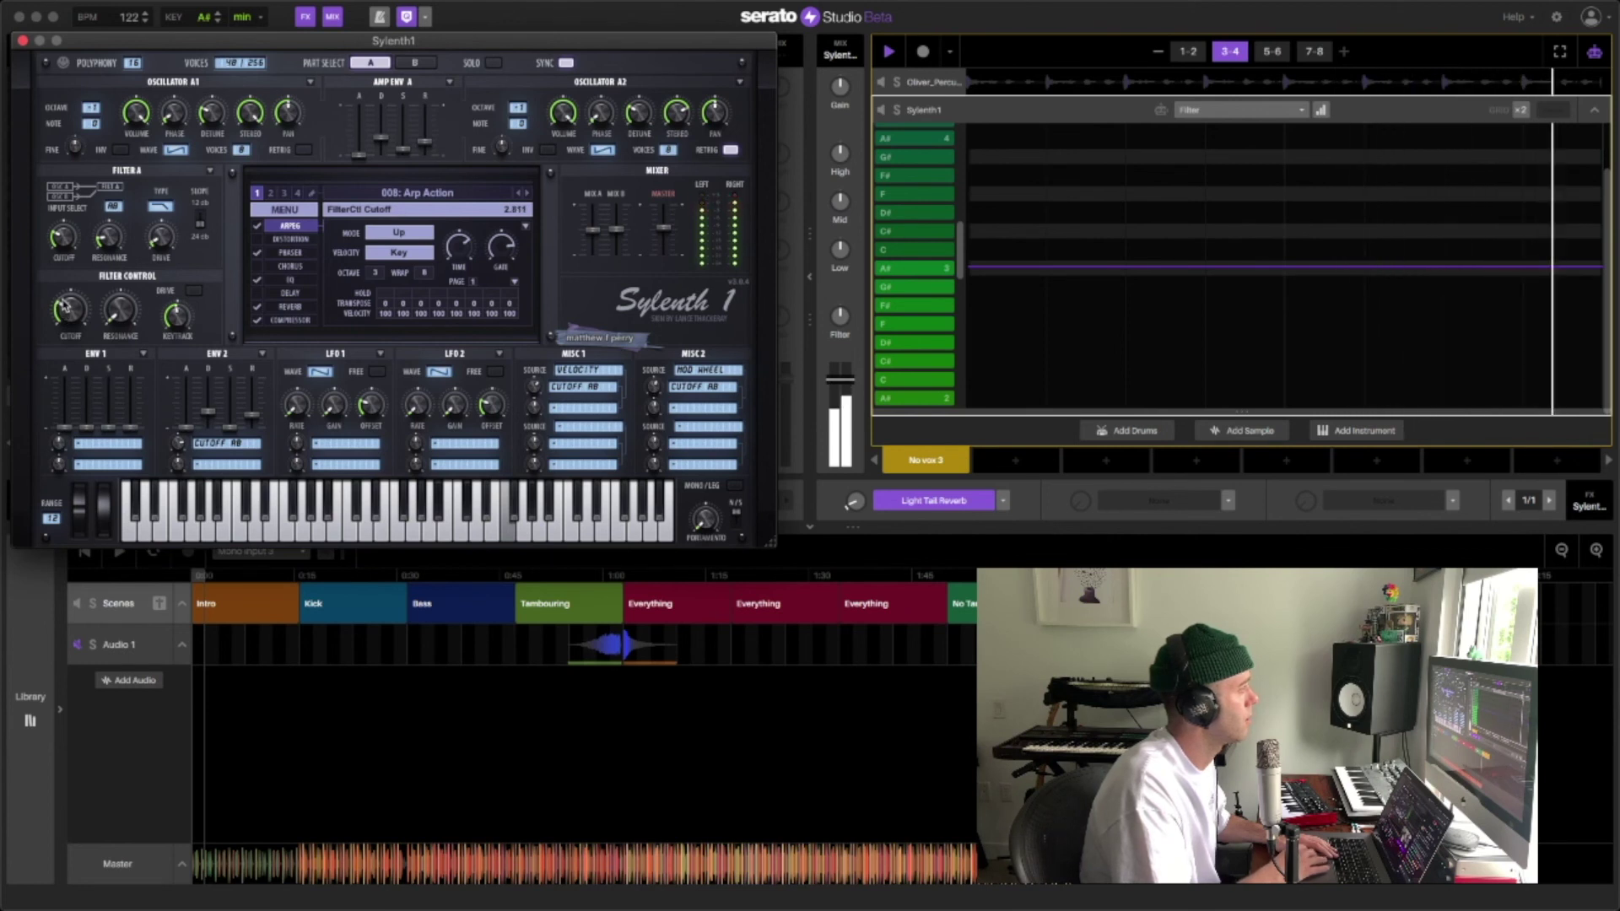
left_click(836, 321)
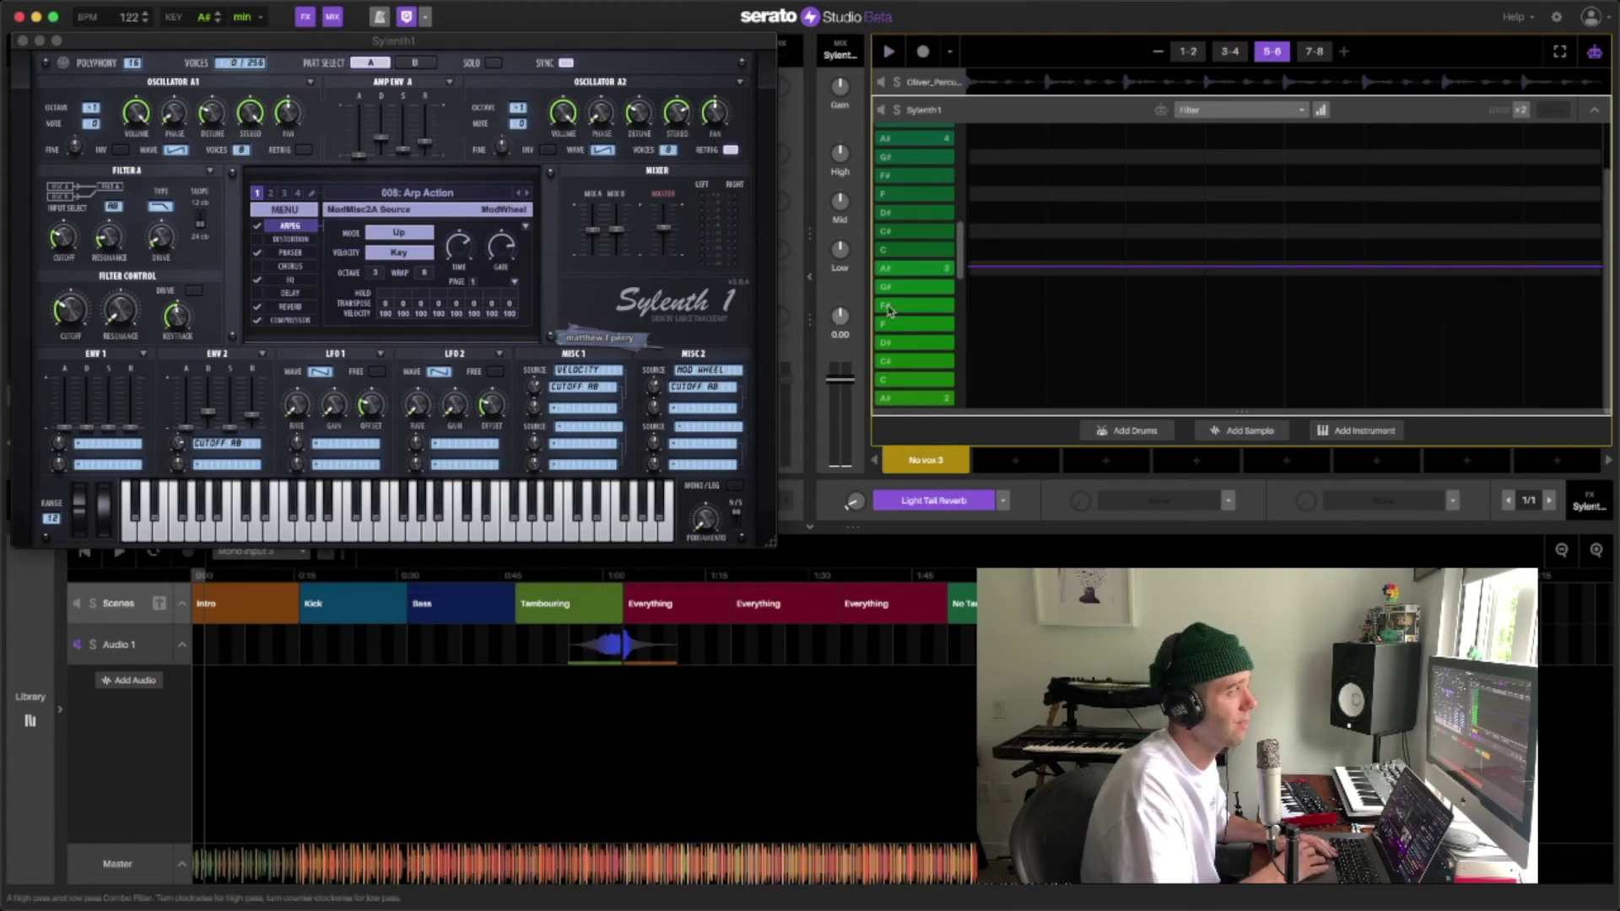
left_click(23, 41)
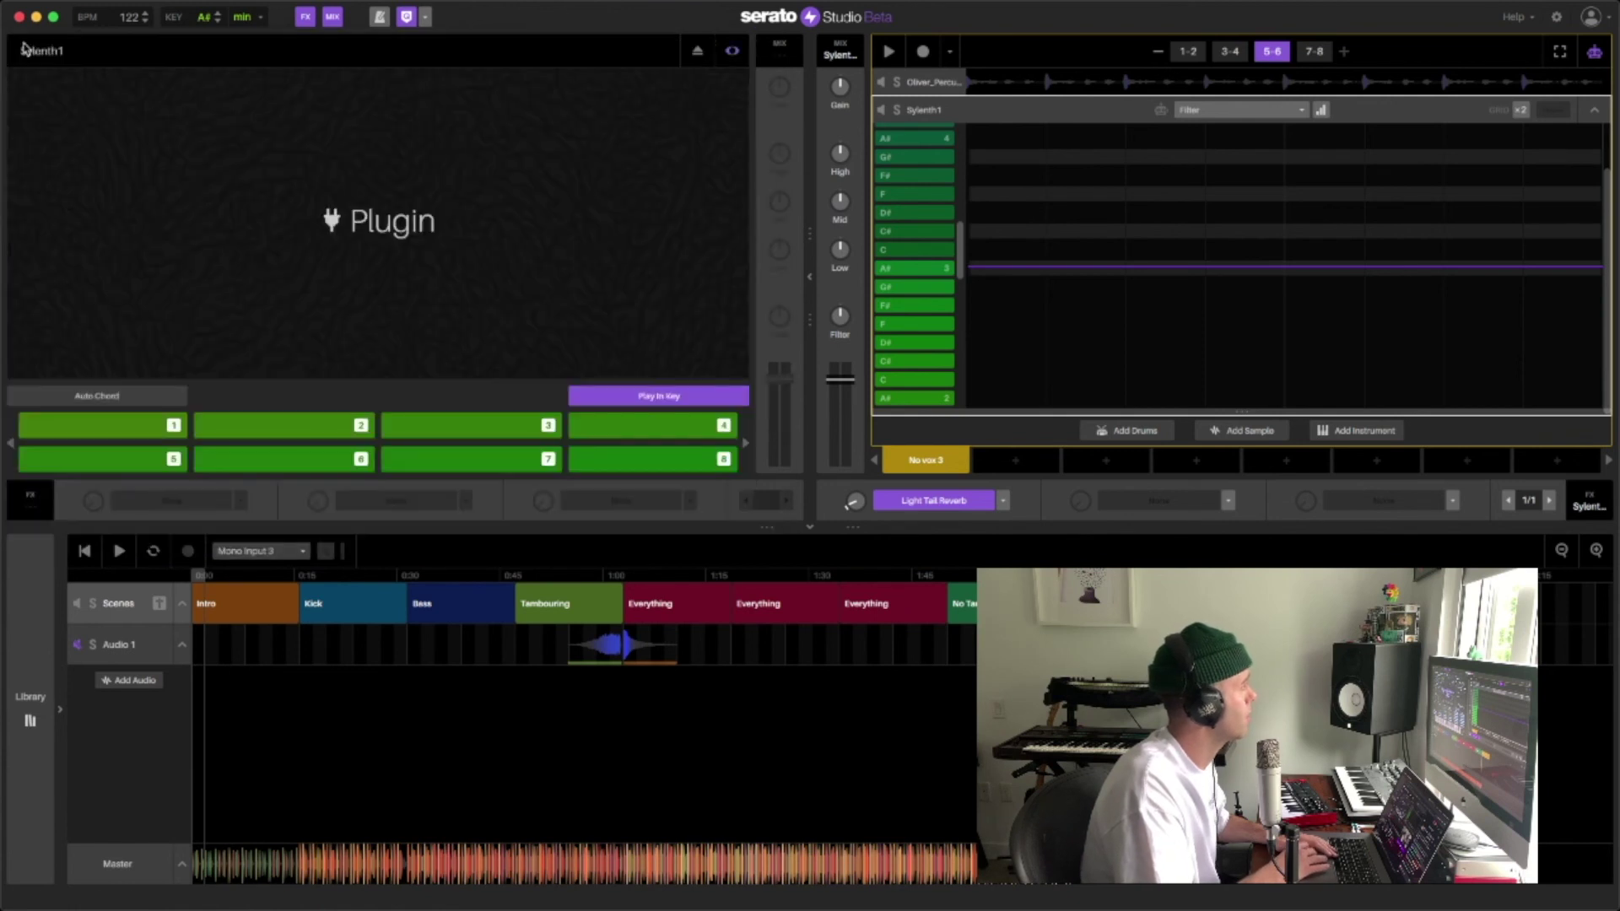
Shape the Sylenth1 deck's Filter automation in No vox 3 as a rising ramp from about -38 at bar 1 to neutral at bar 8's end.
left_click(810, 279)
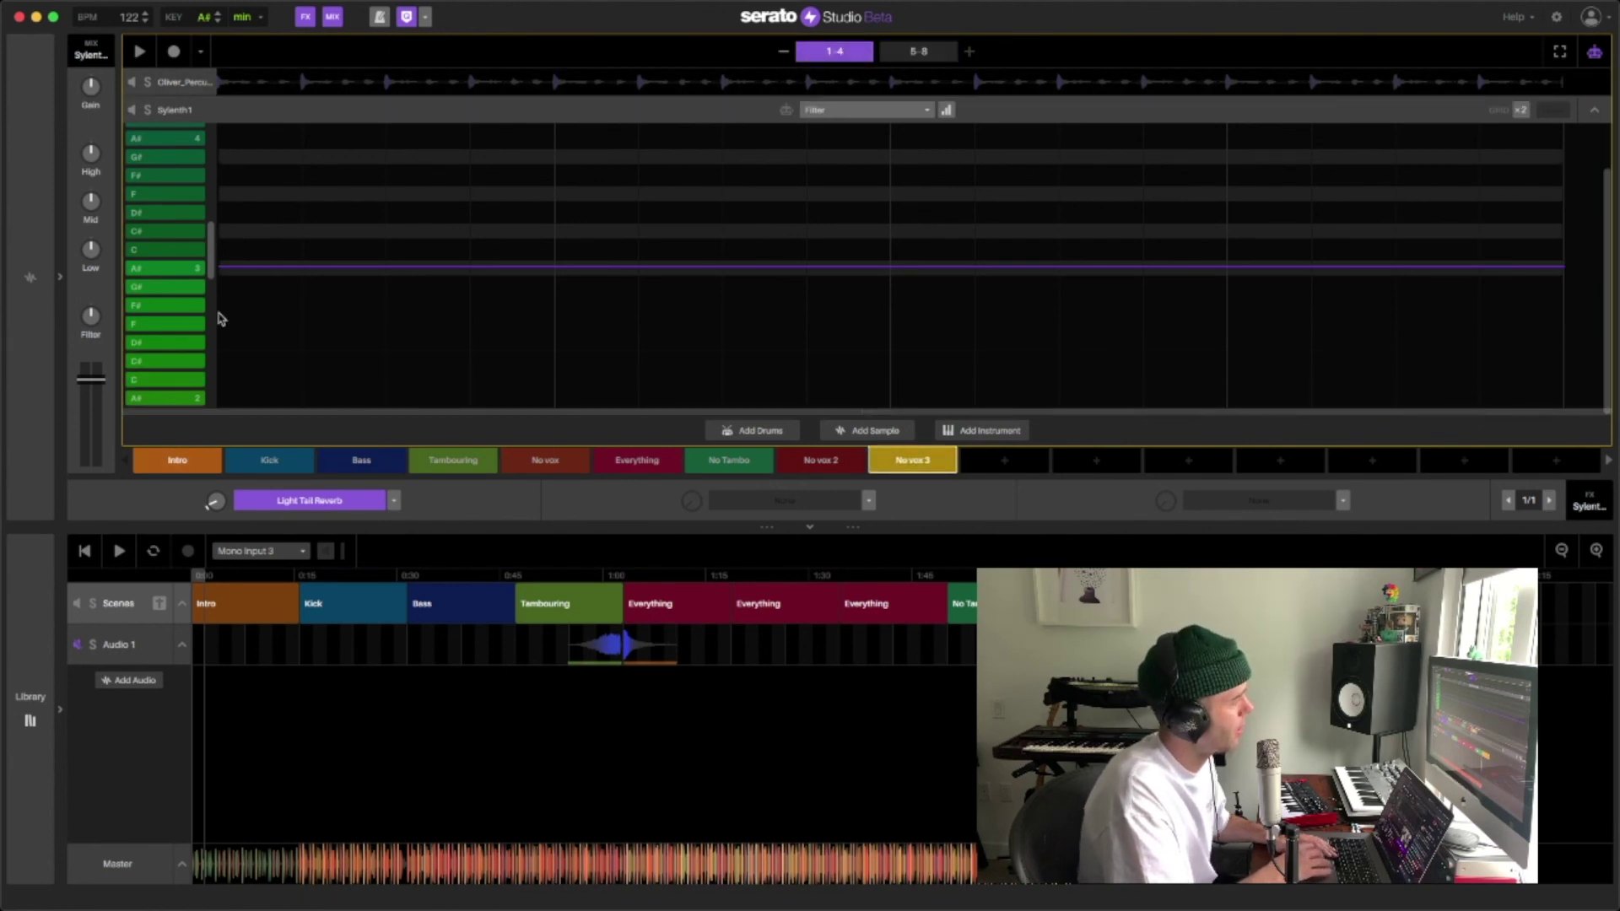
left_click_drag(221, 270, 218, 349)
key("space")
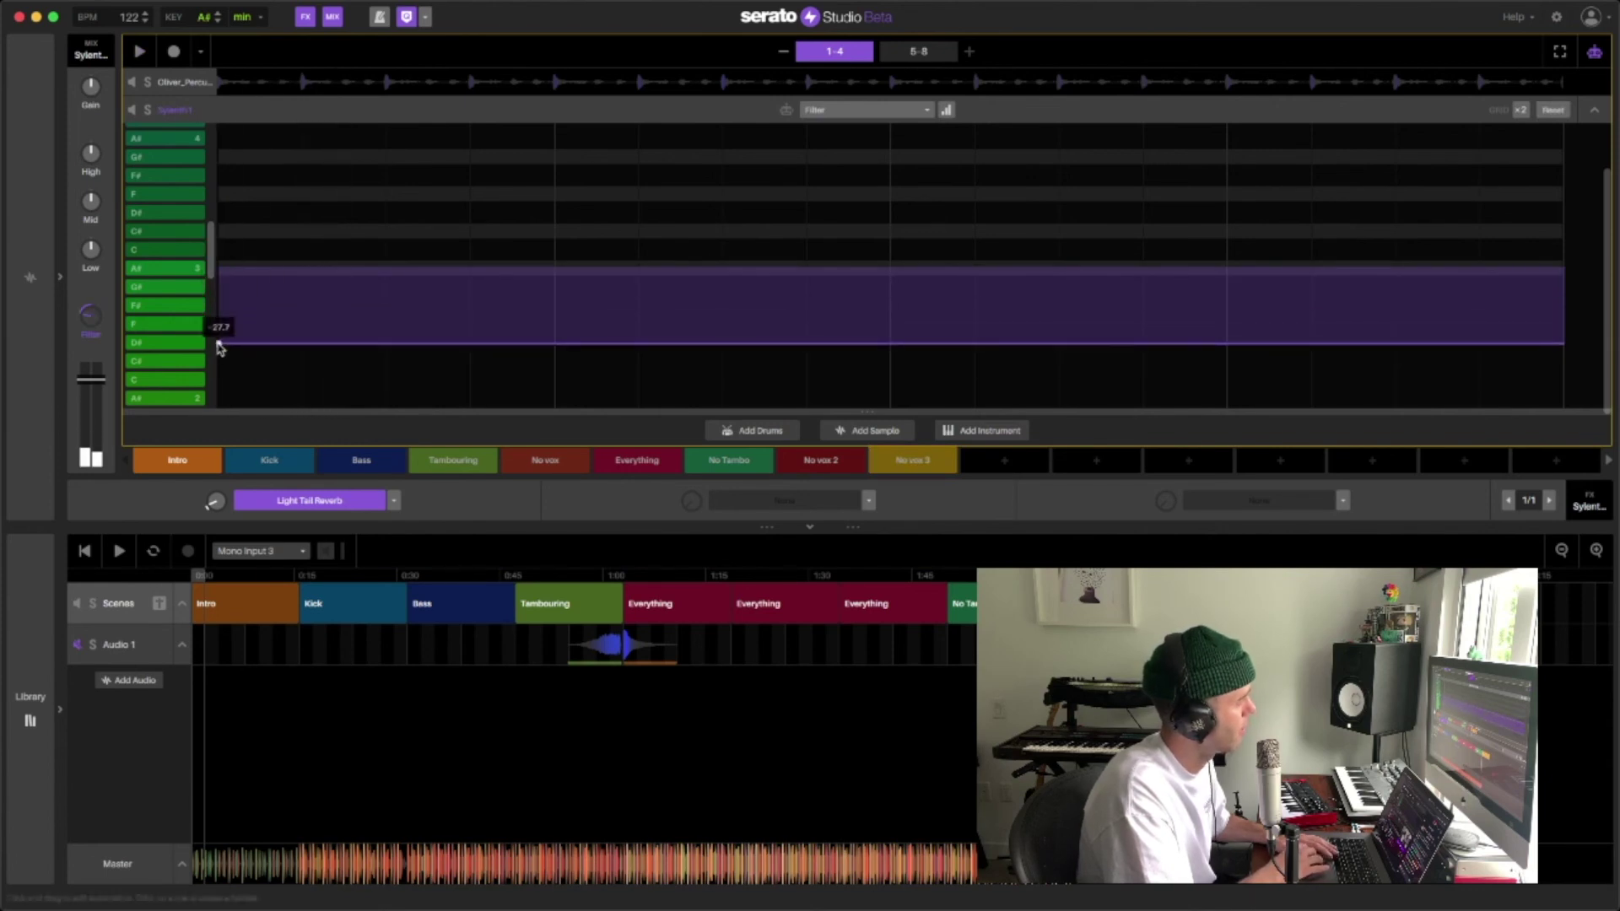
left_click_drag(218, 348, 218, 378)
key("space")
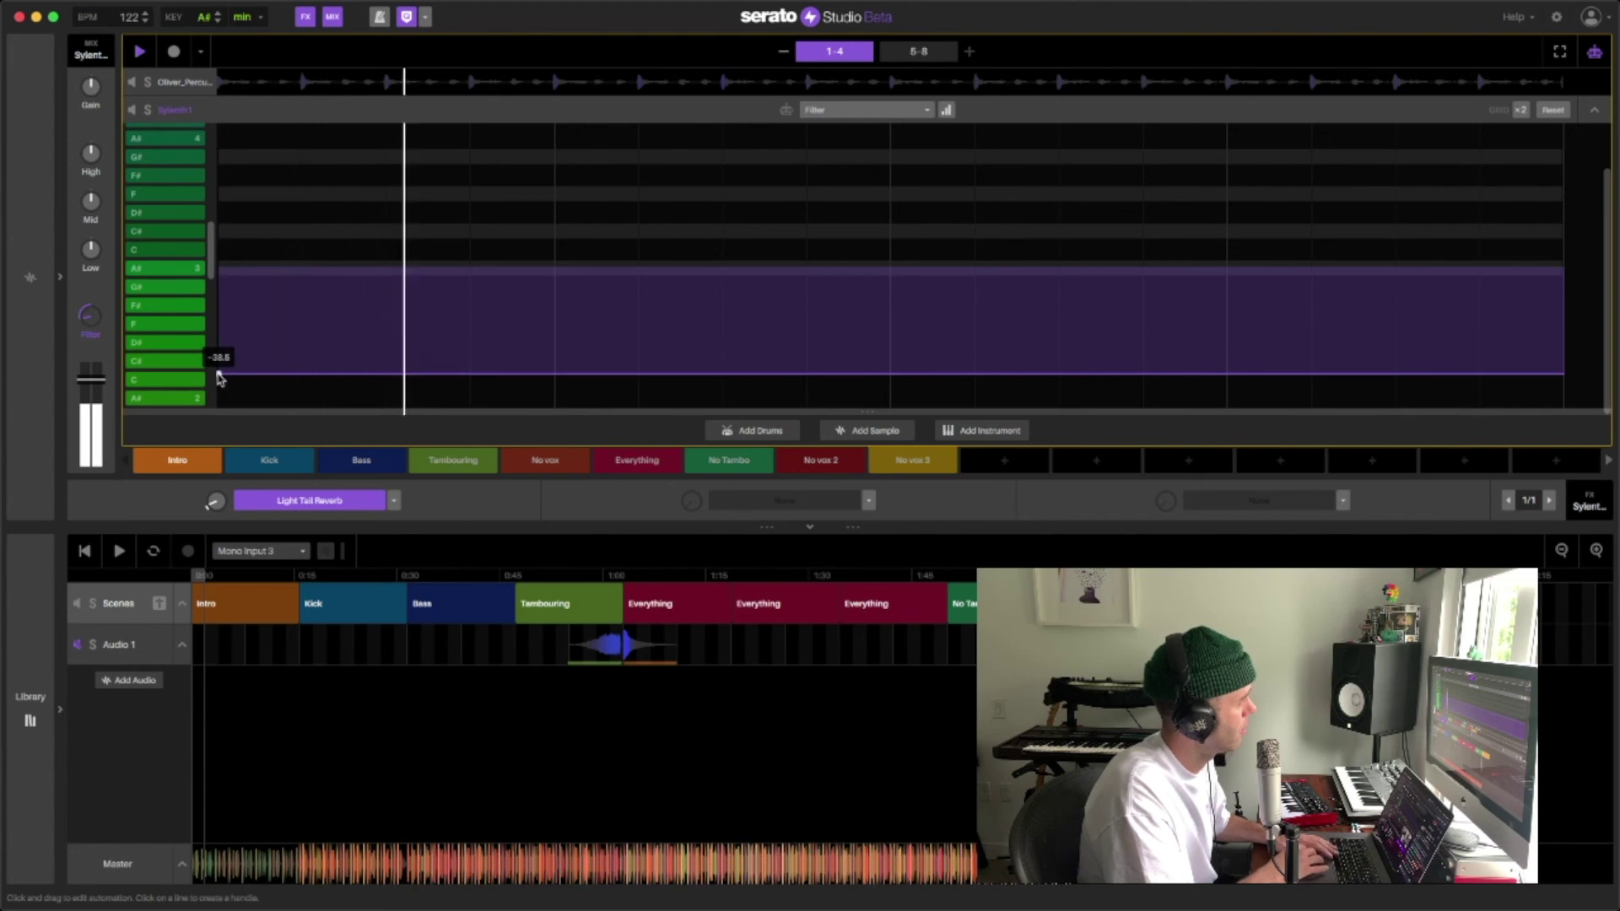
double_click(218, 373)
key("super+z")
key("space")
left_click(923, 52)
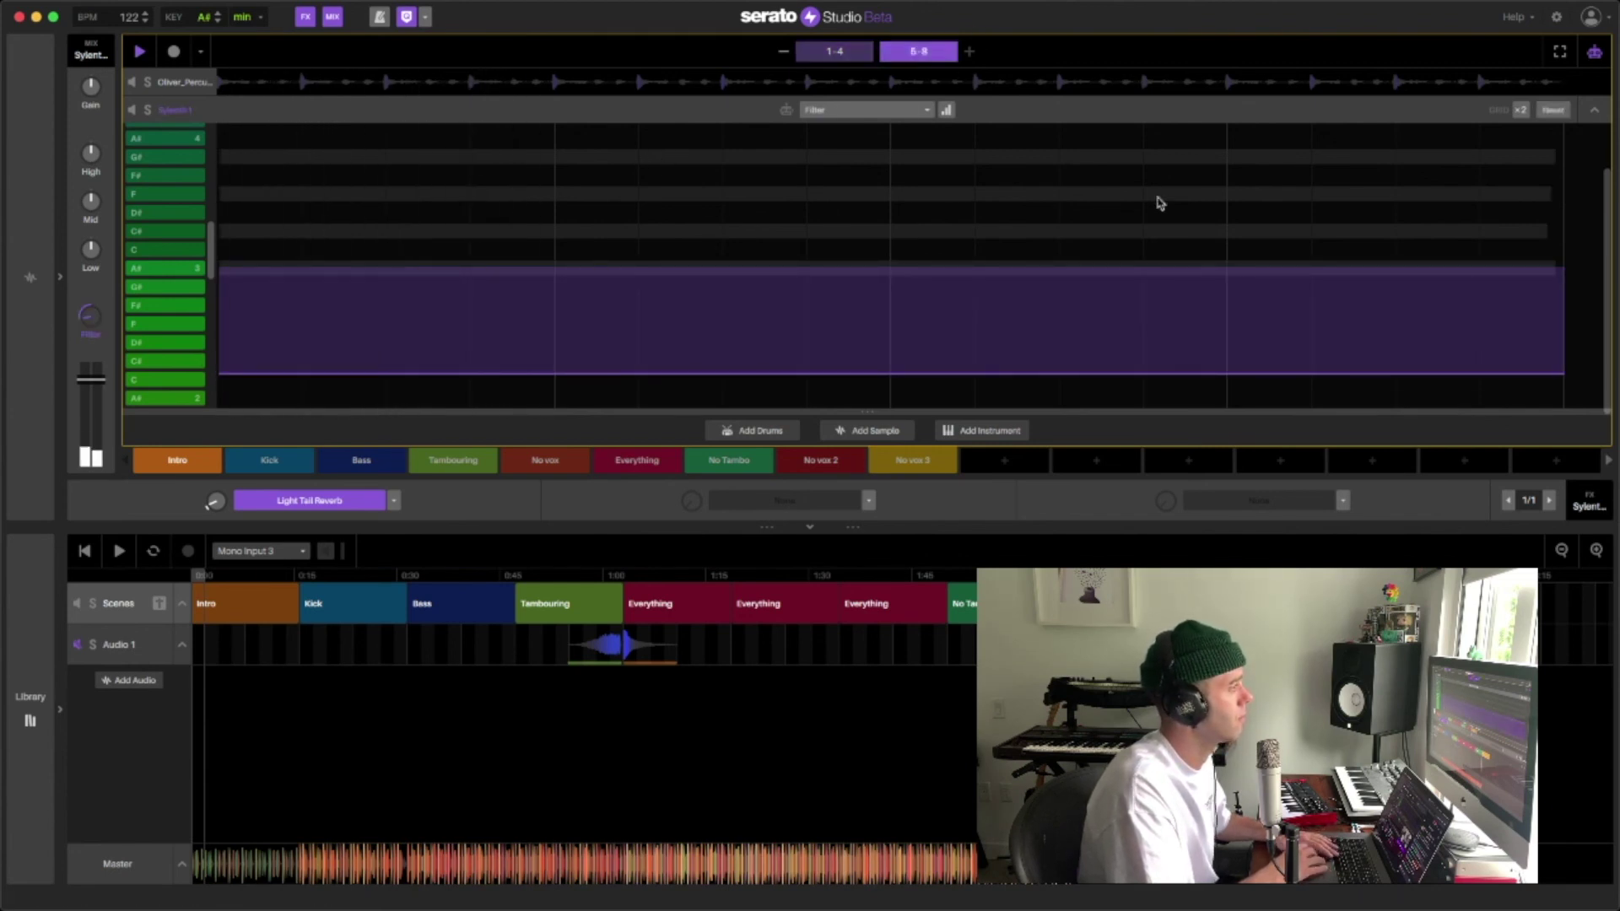
left_click_drag(1558, 377, 1564, 268)
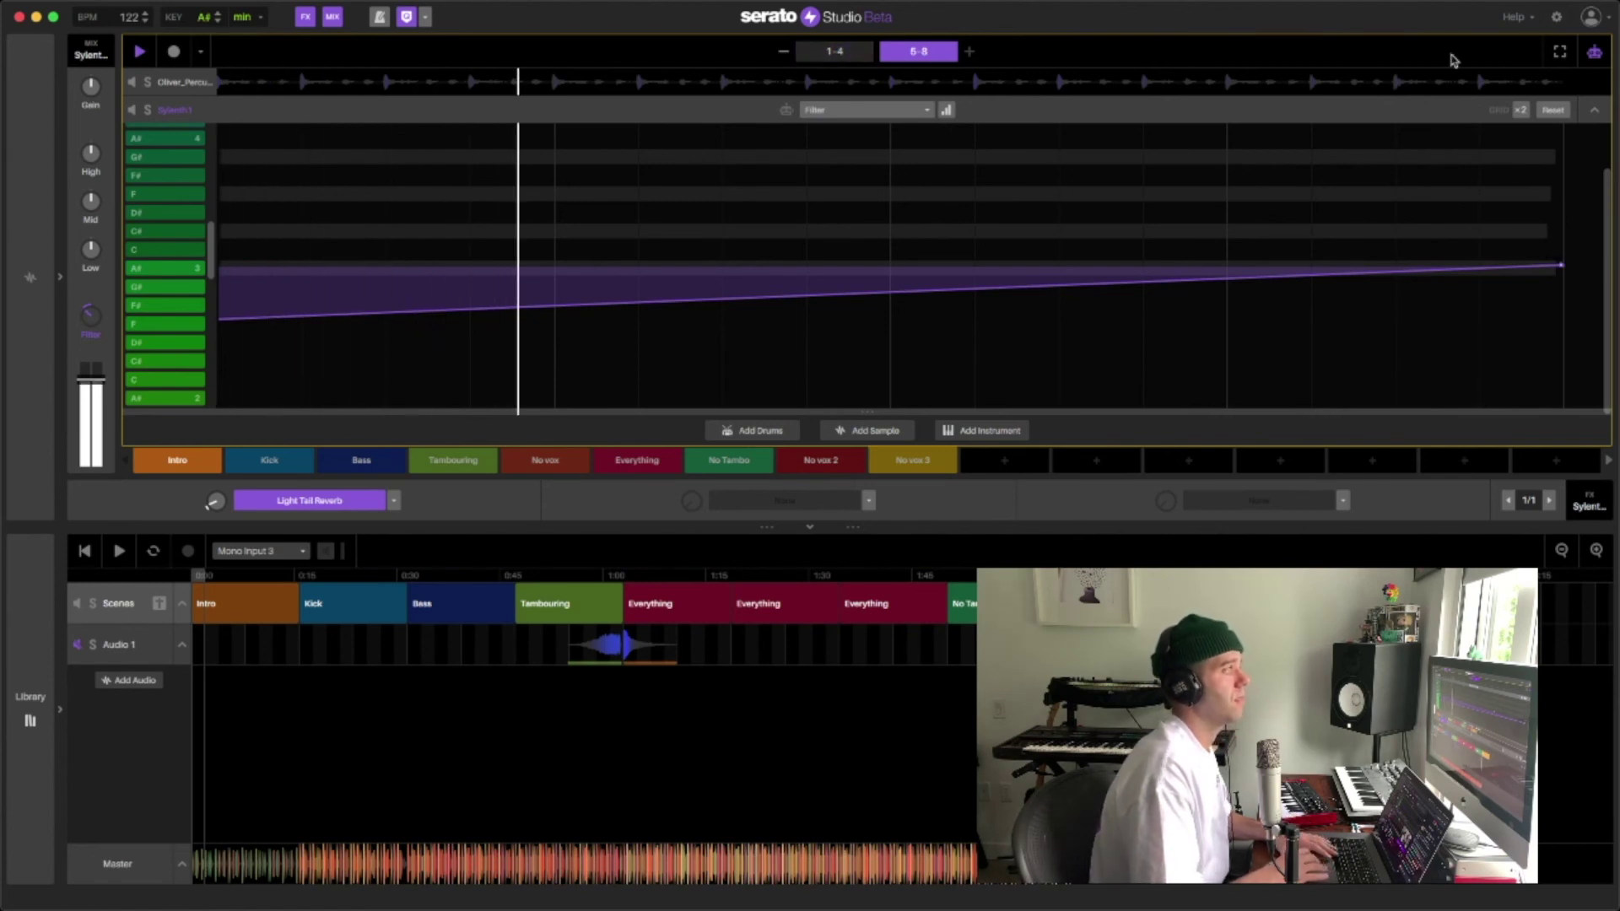
Increase the Sylenth1 deck's Light Tail Reverb depth slightly and show its depth automation for bars 1-4.
left_click(214, 502)
left_click_drag(295, 329, 295, 355)
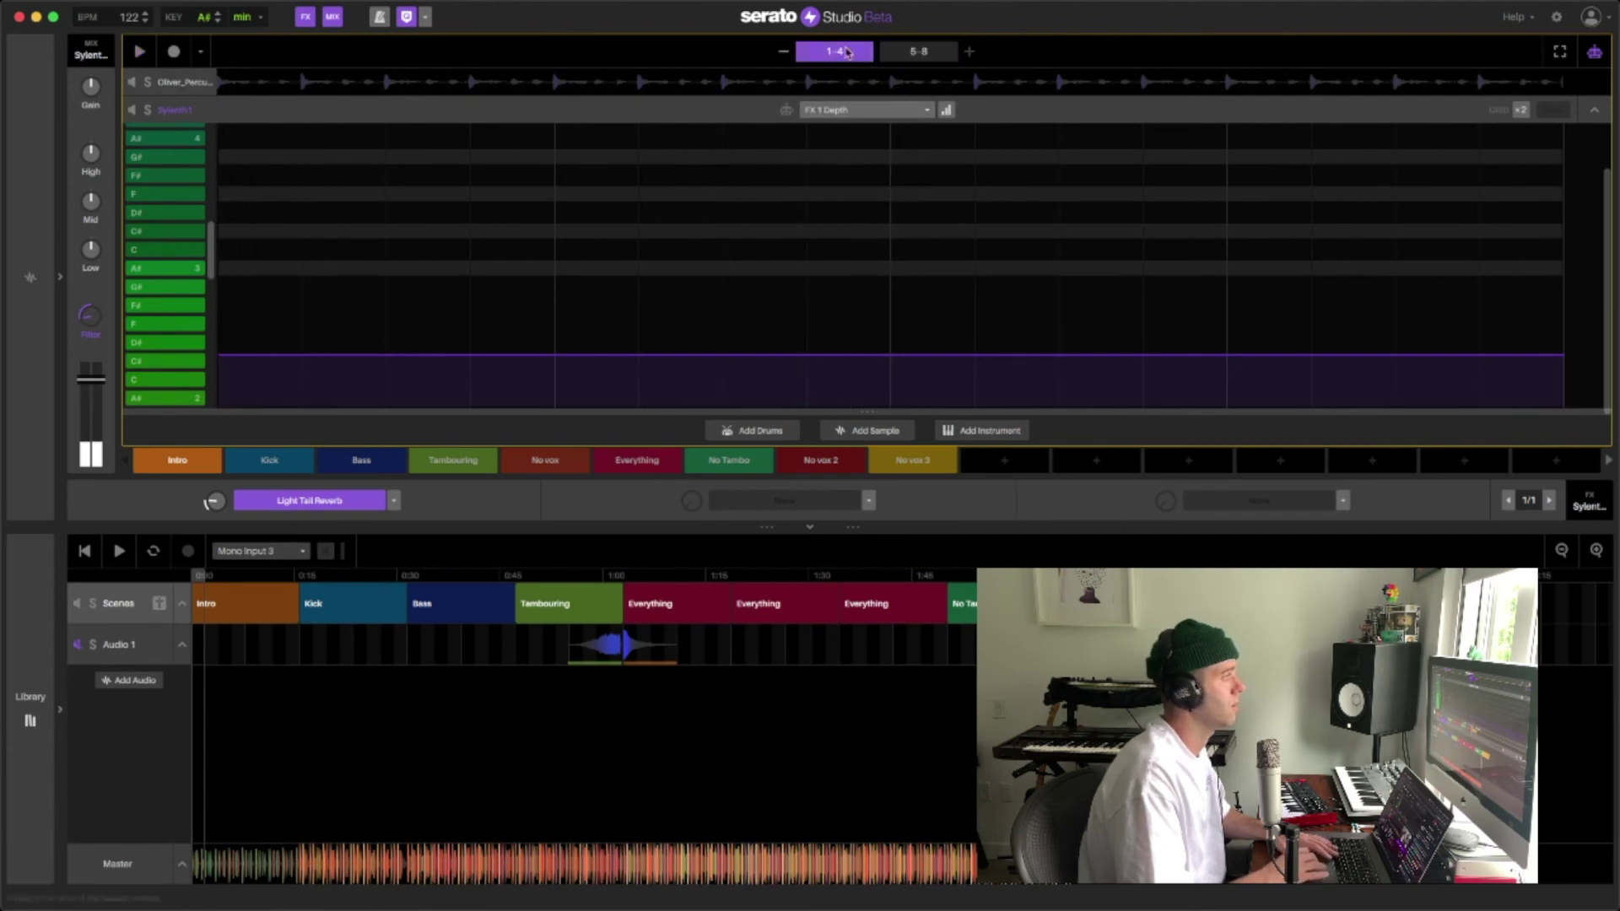
left_click(838, 49)
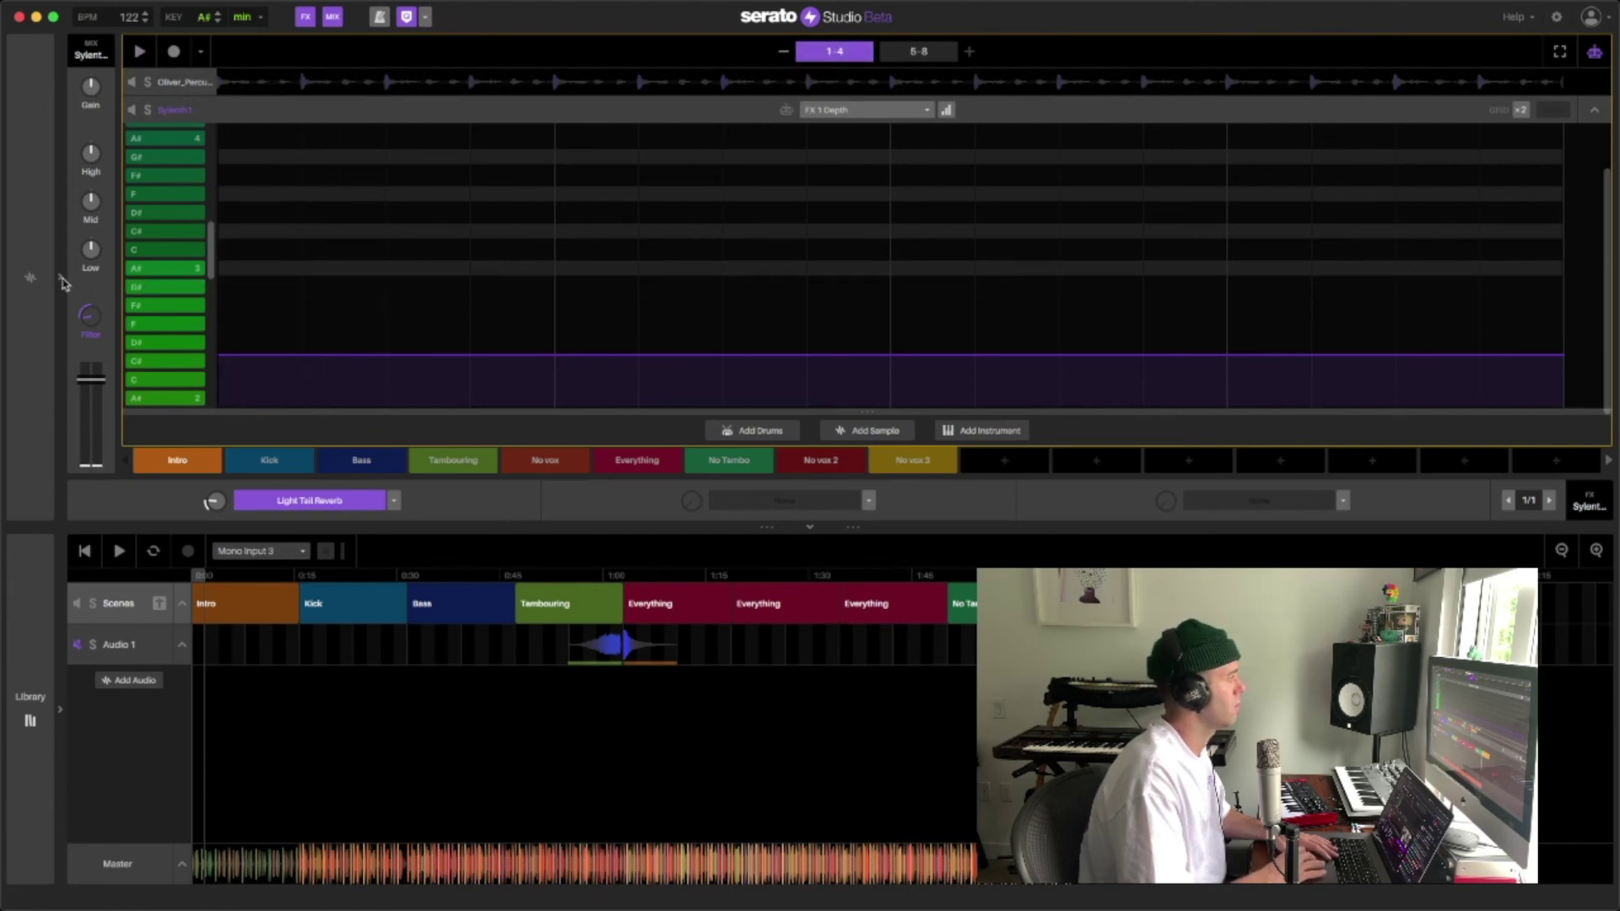
Return the Sylenth1 deck to Filter automation and raise the ramp's starting point at bar 1 slightly.
left_click(926, 110)
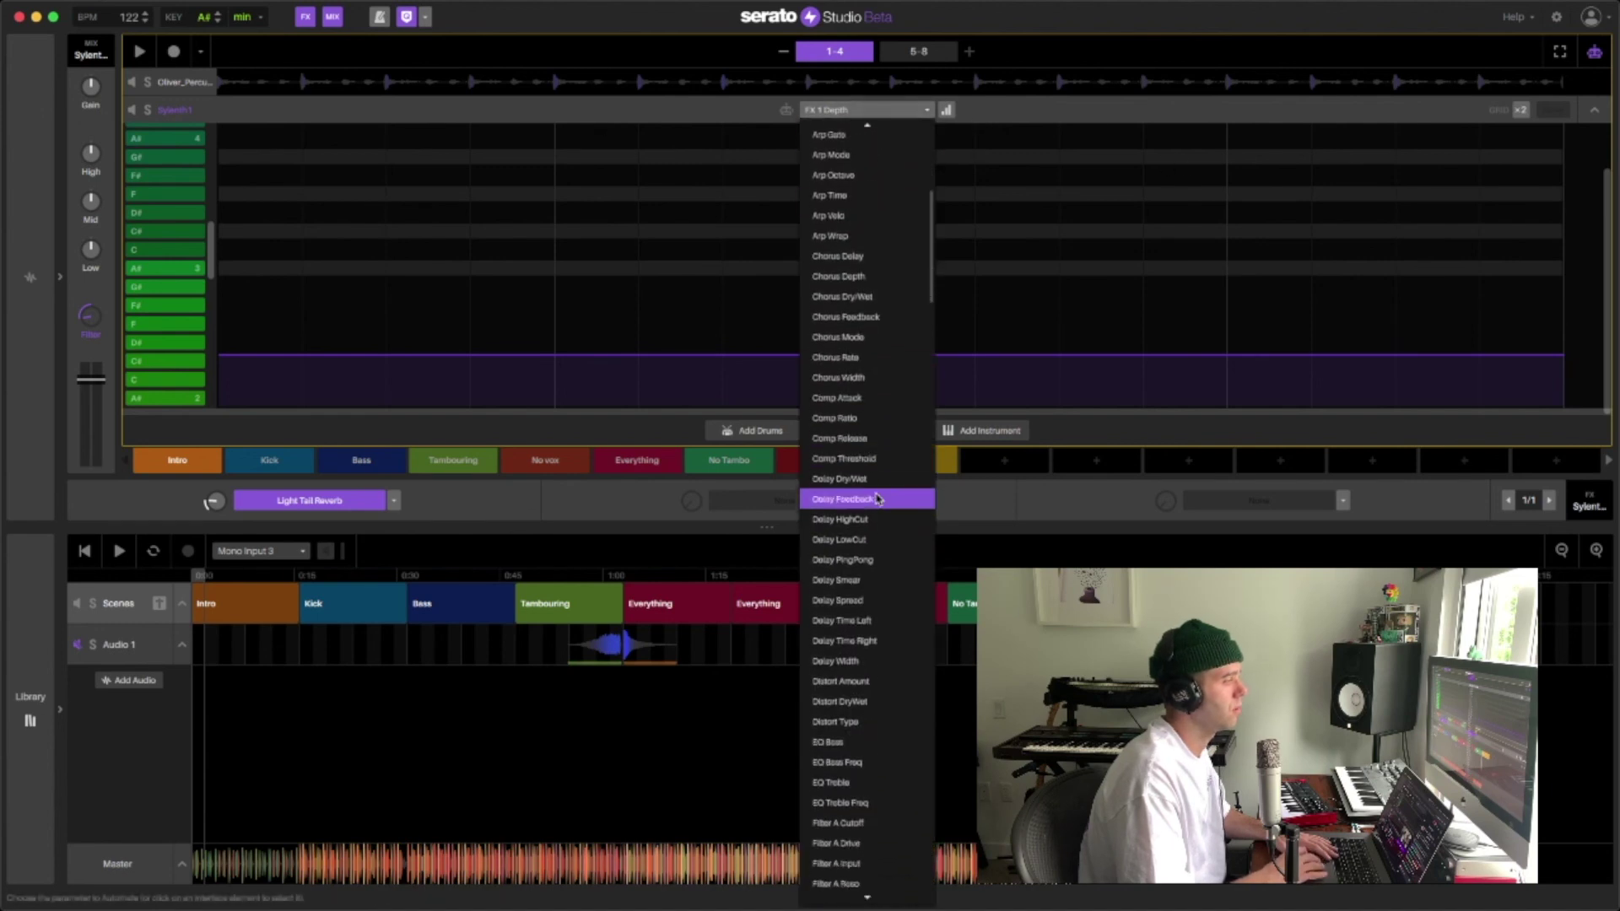
left_click(846, 221)
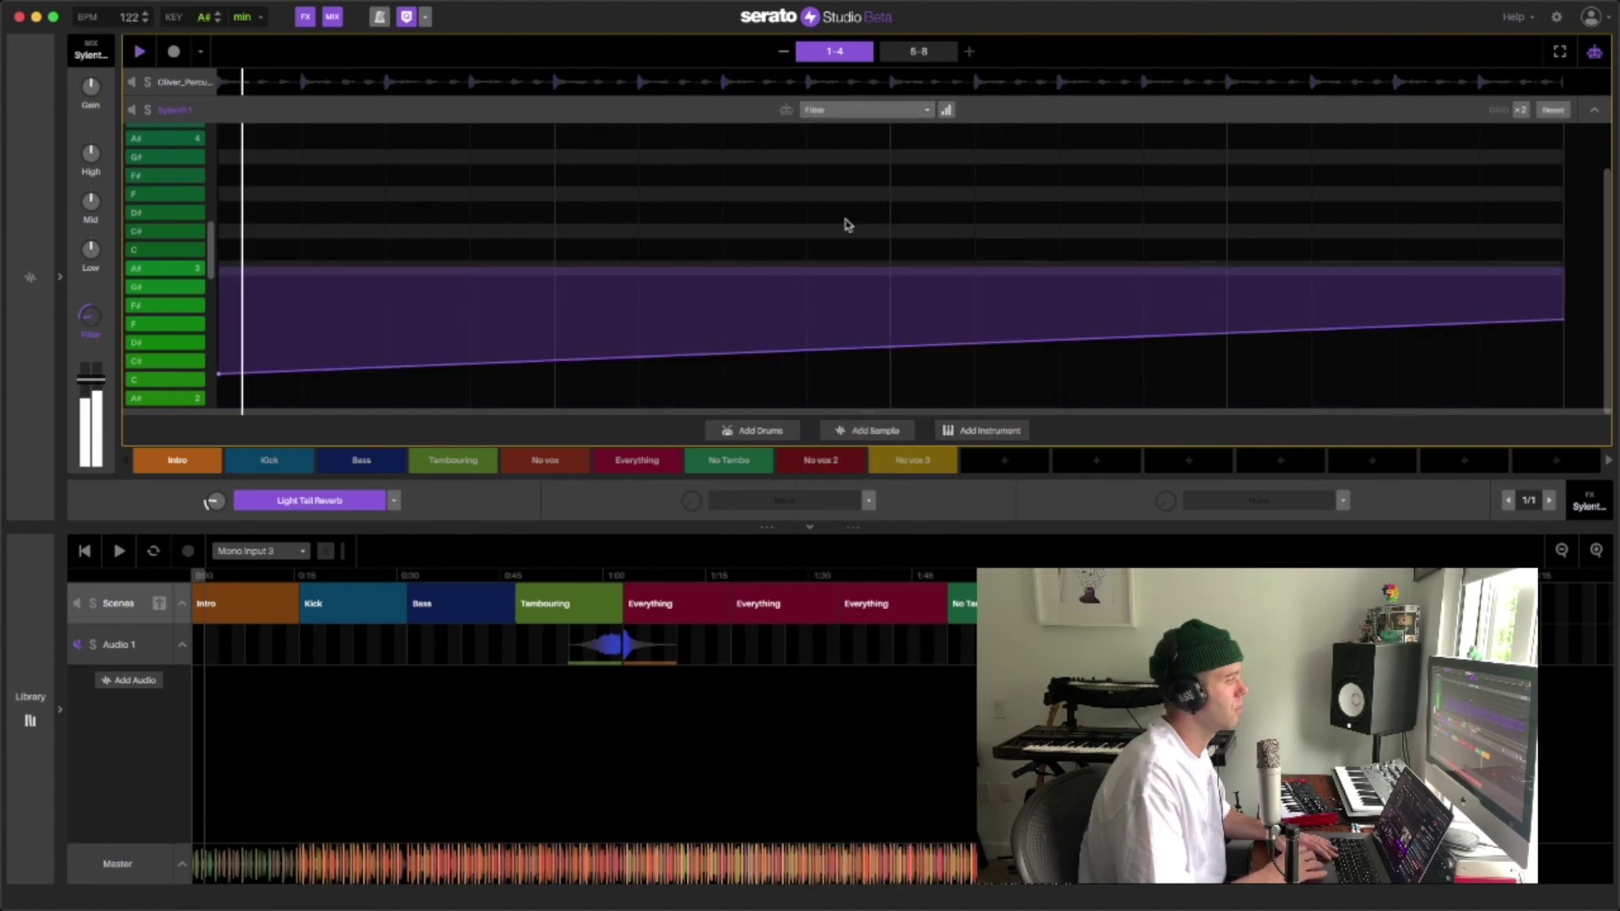
mouse_move(219, 377)
left_click_drag(218, 377, 216, 358)
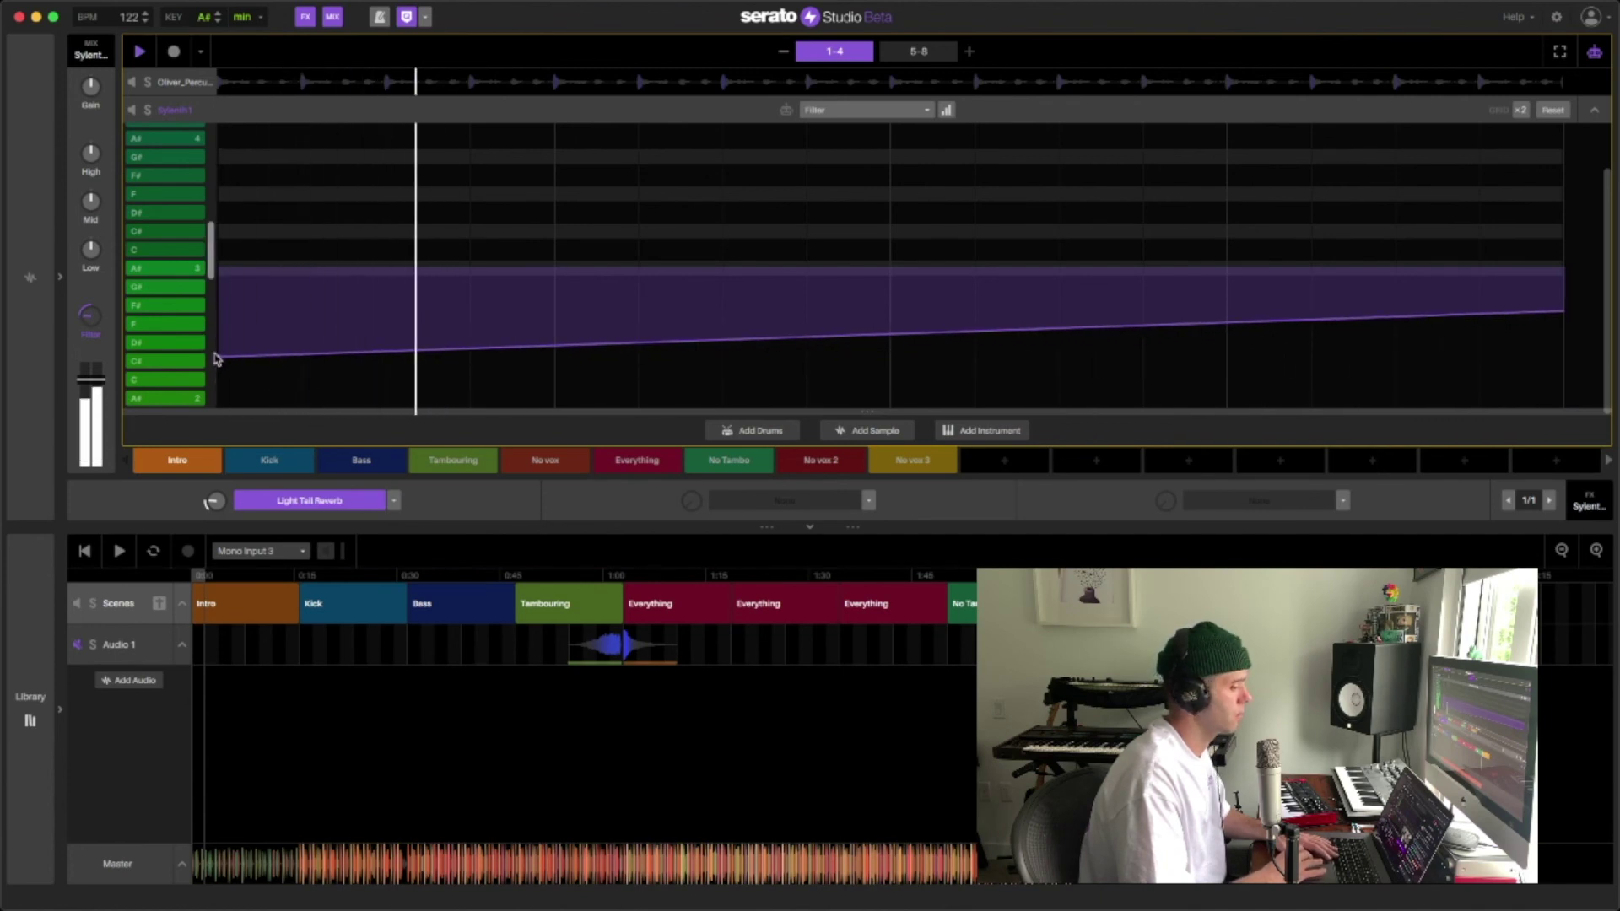
Play the song timeline from the No Tambo scene and place the No vox 2 scene directly after it.
left_click(966, 608)
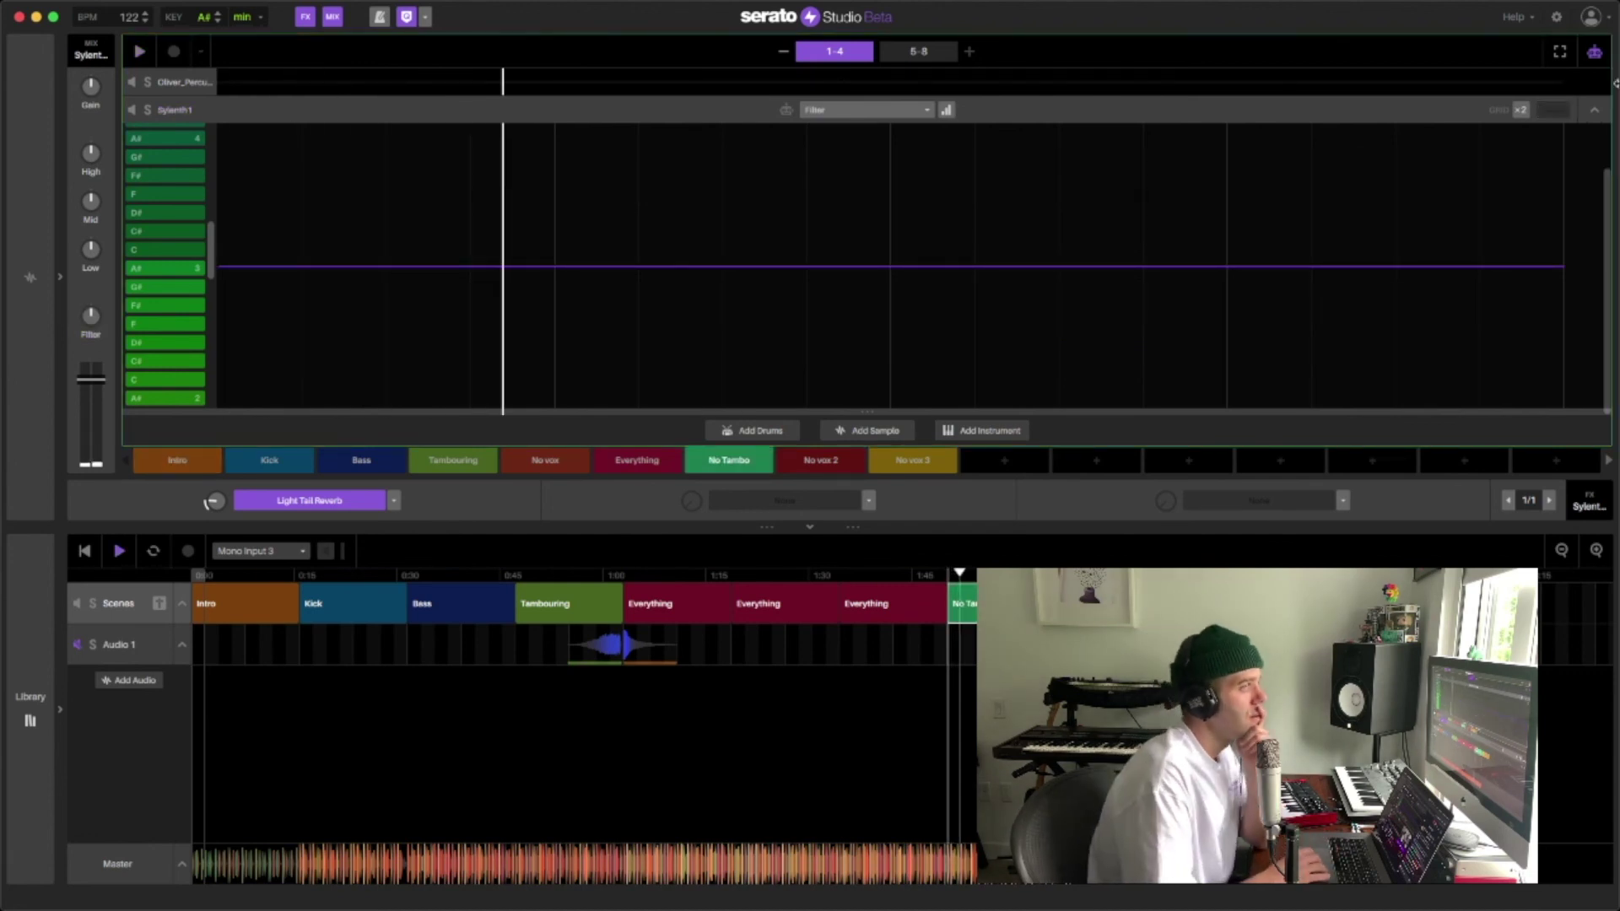
mouse_move(815, 460)
left_mouse_down()
mouse_move(1125, 564)
mouse_move(1129, 601)
left_mouse_up()
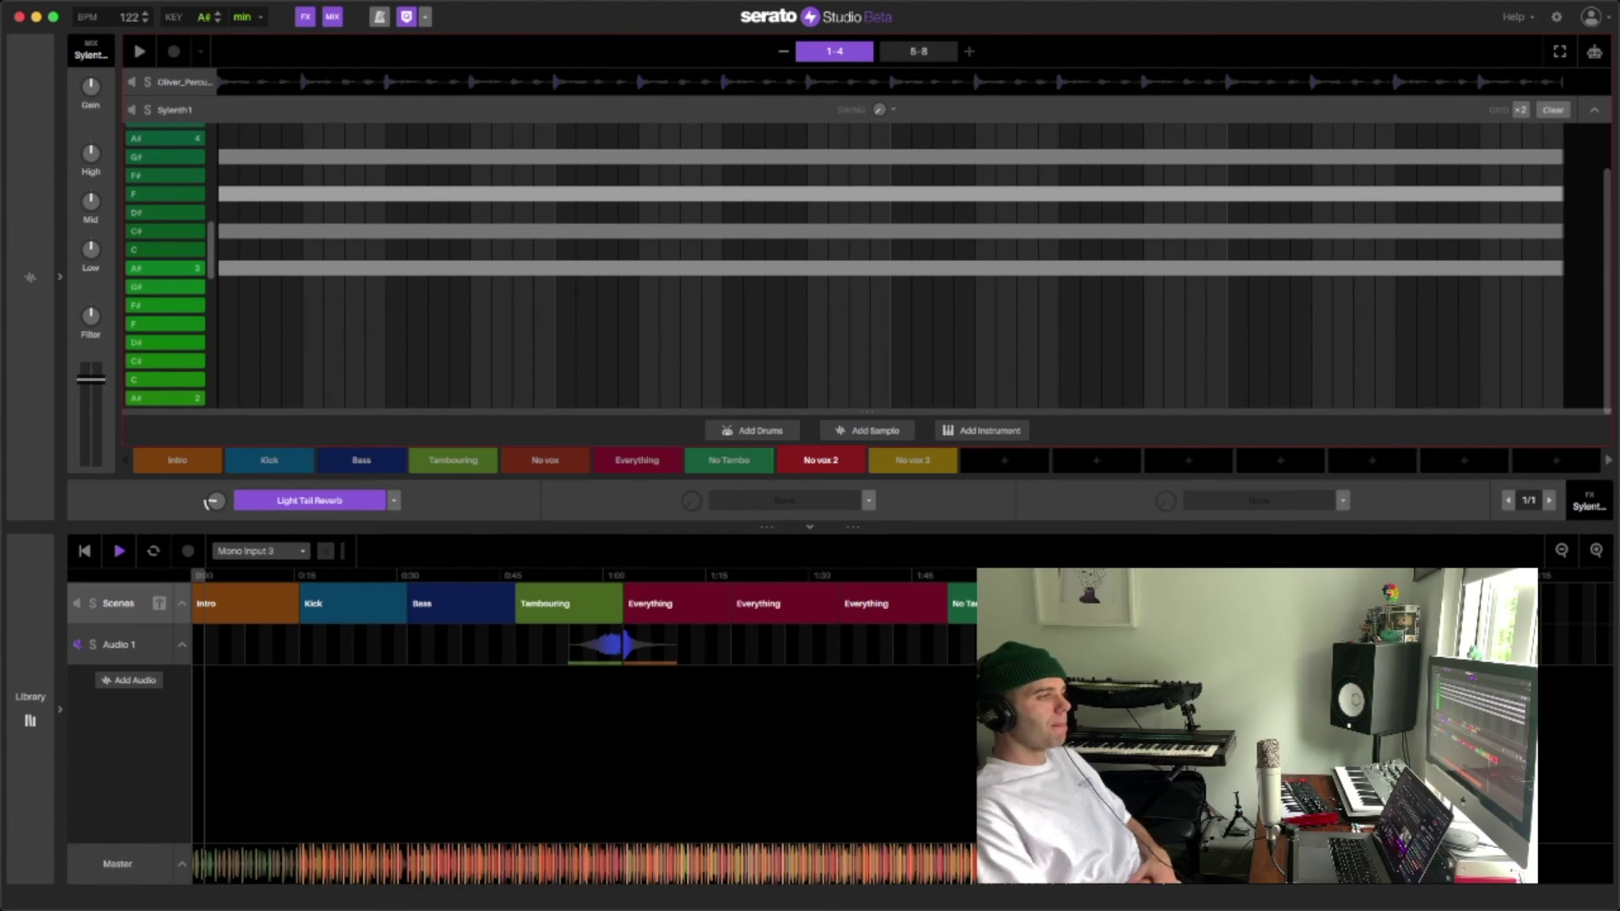
key("space")
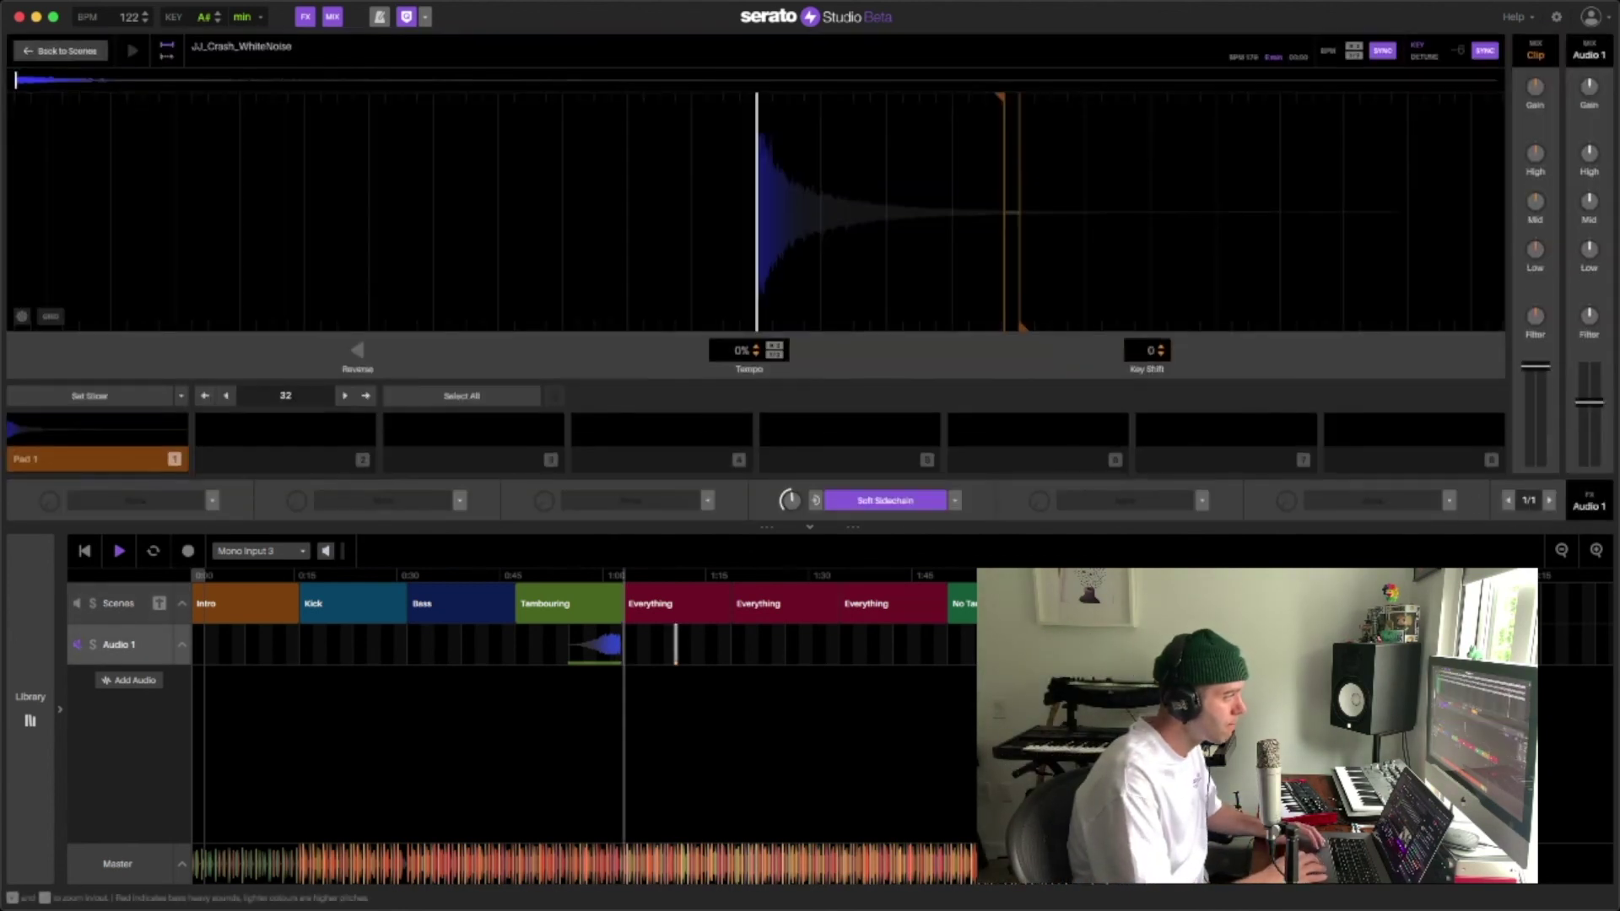
Move the JJ_Crash_WhiteNoise clip on Audio 1 away from the first Everything scene, further along the song, and return to the scenes.
left_click(633, 648)
left_click_drag(676, 644, 898, 636)
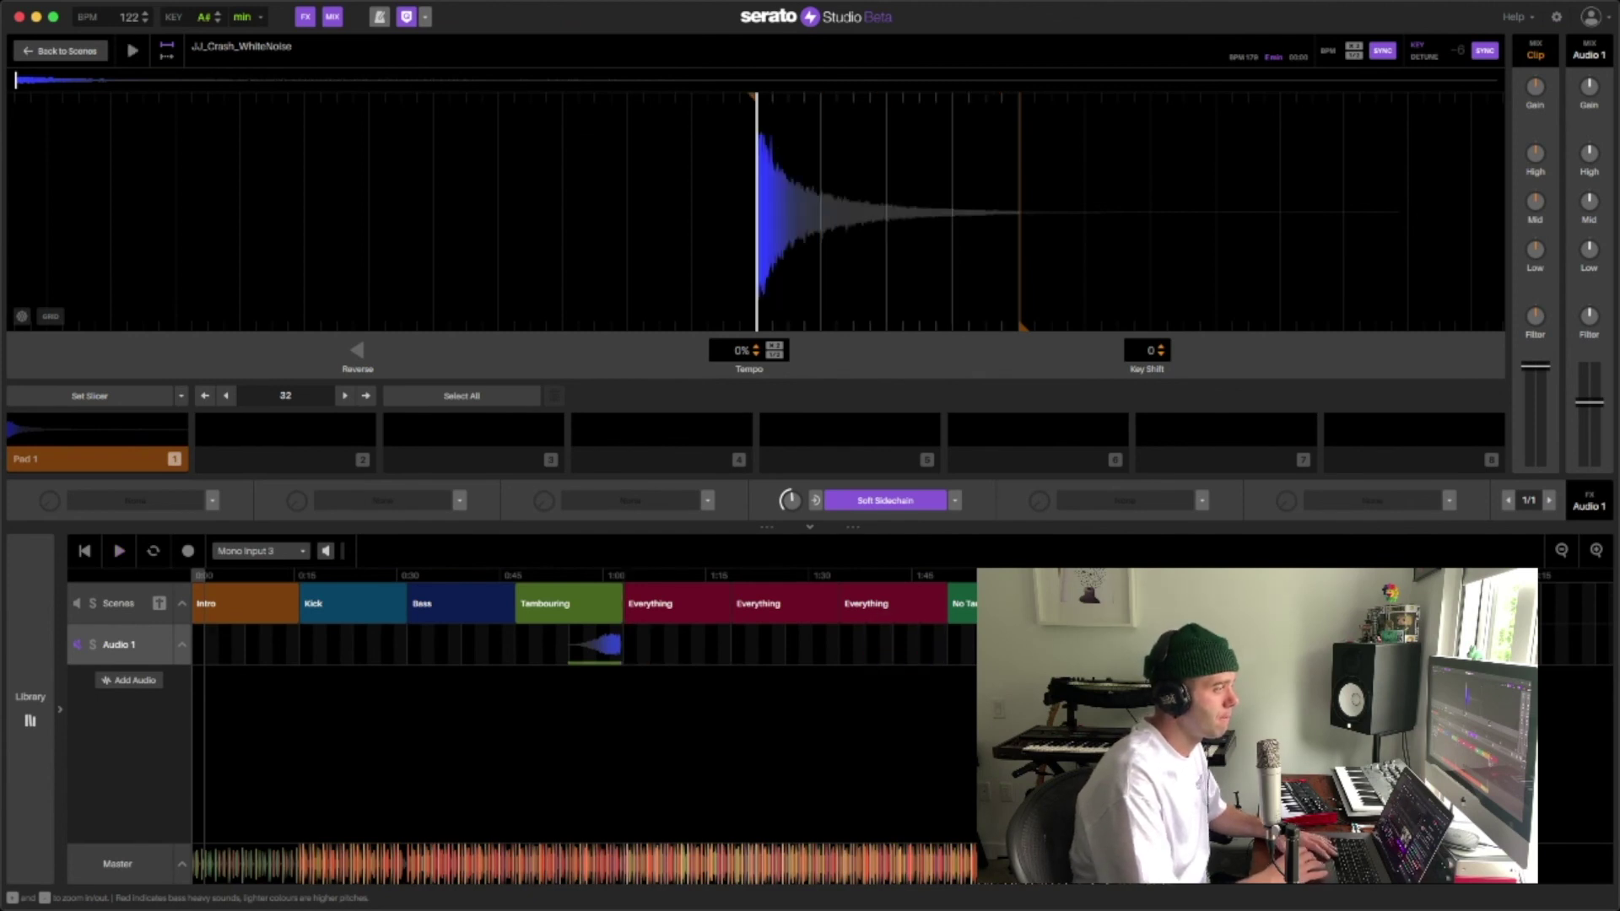
left_click(119, 603)
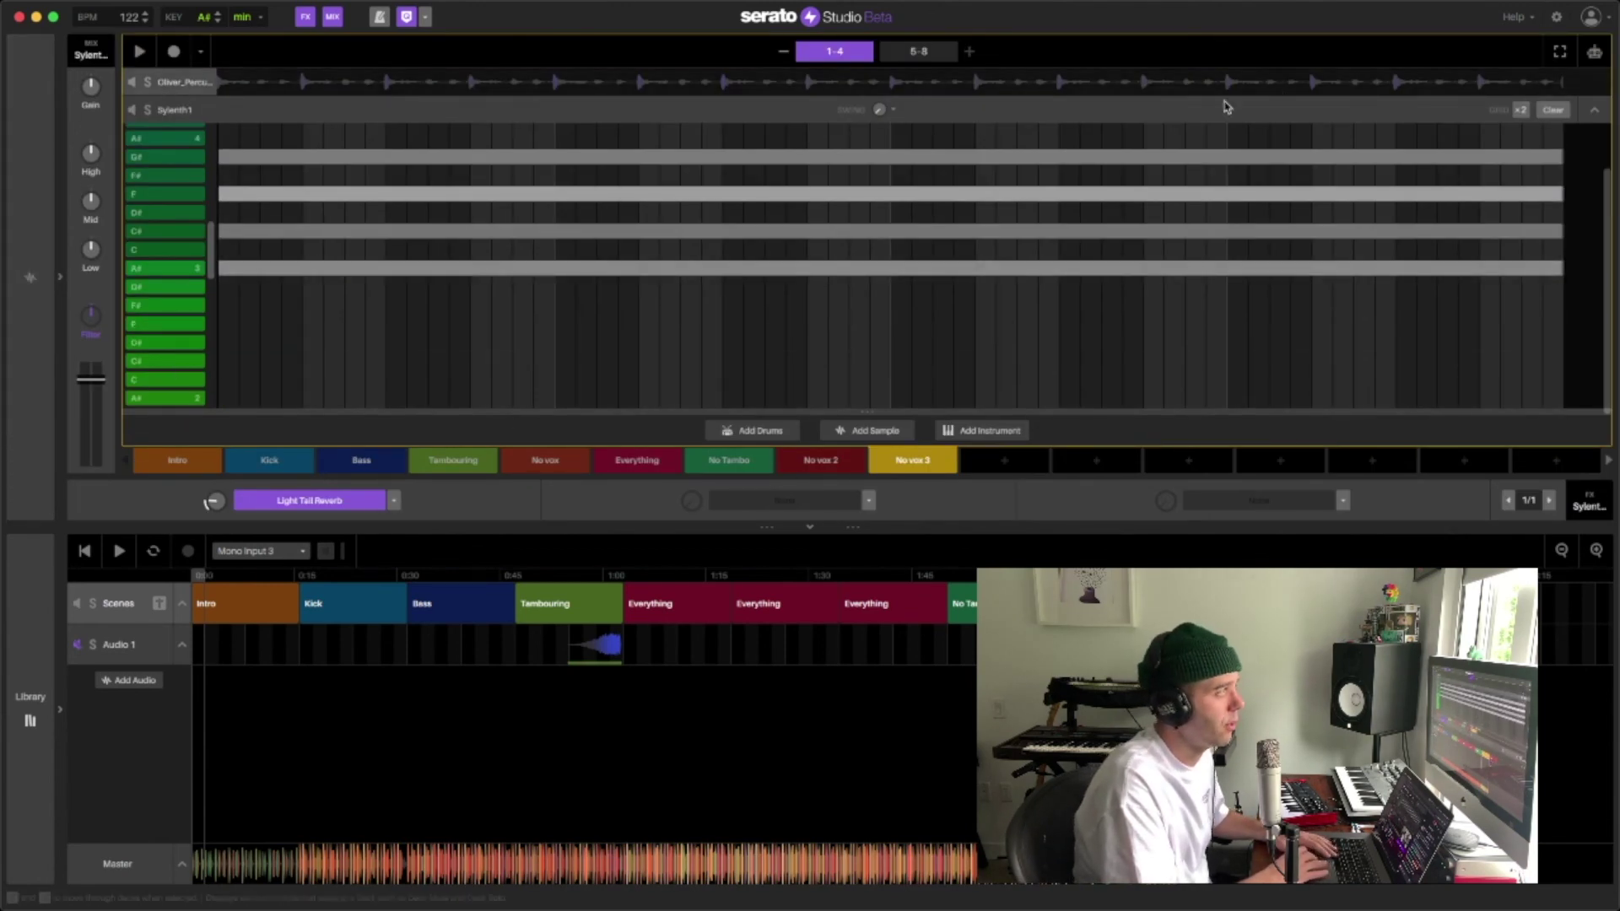
Add Light Tail Reverb to the Clap of the Clean 909 Drum Kit and audition the clap.
left_click(920, 52)
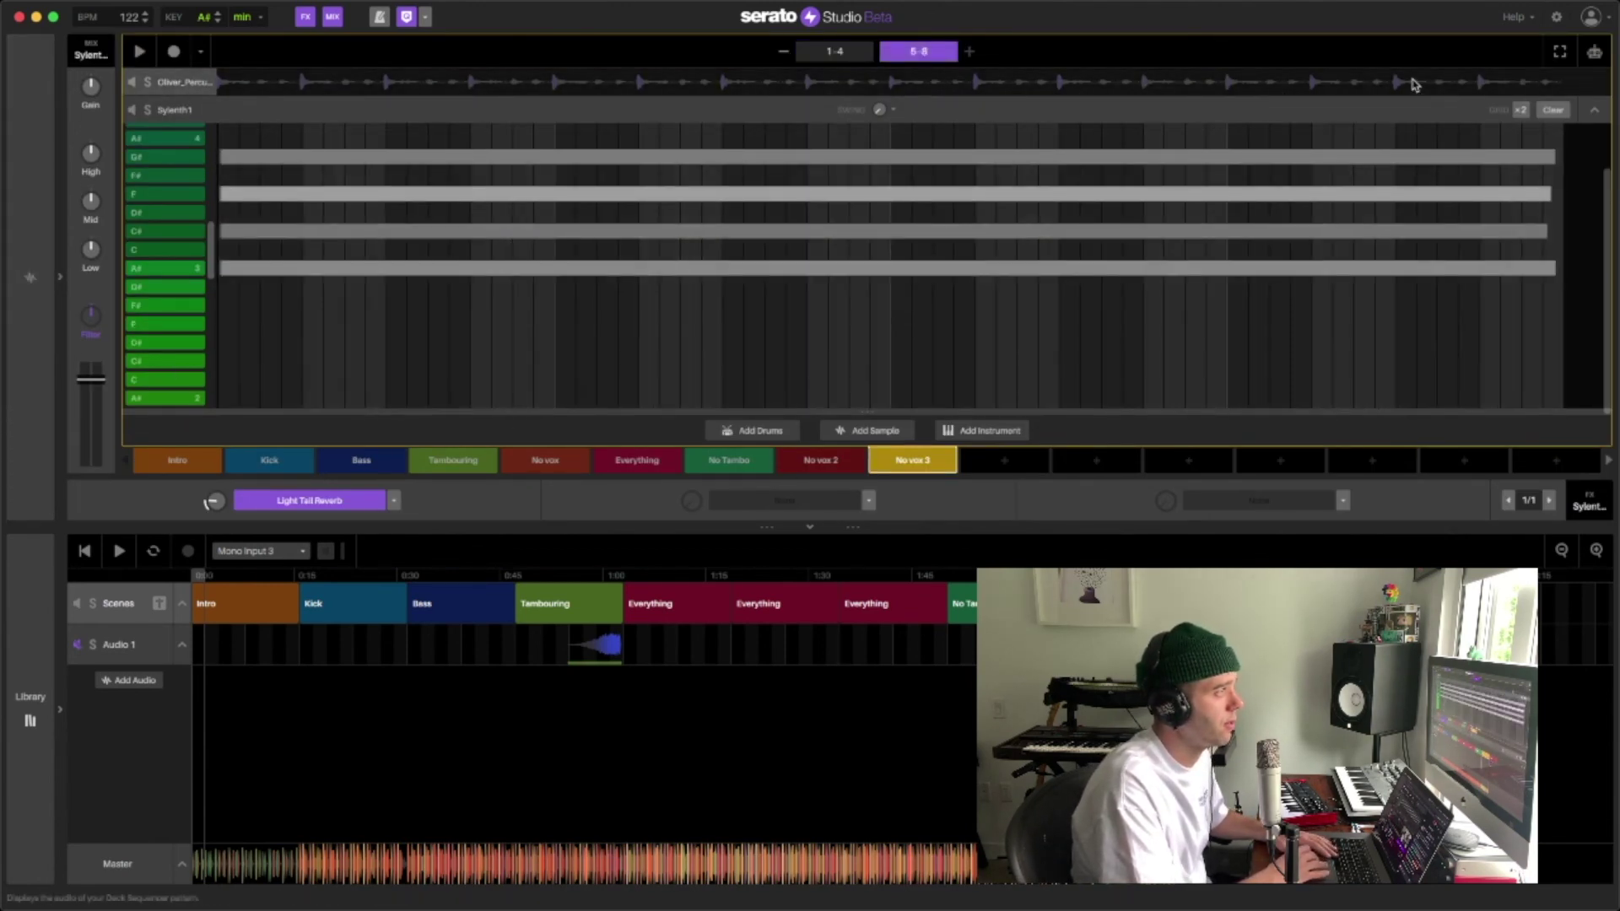
left_click(1415, 84)
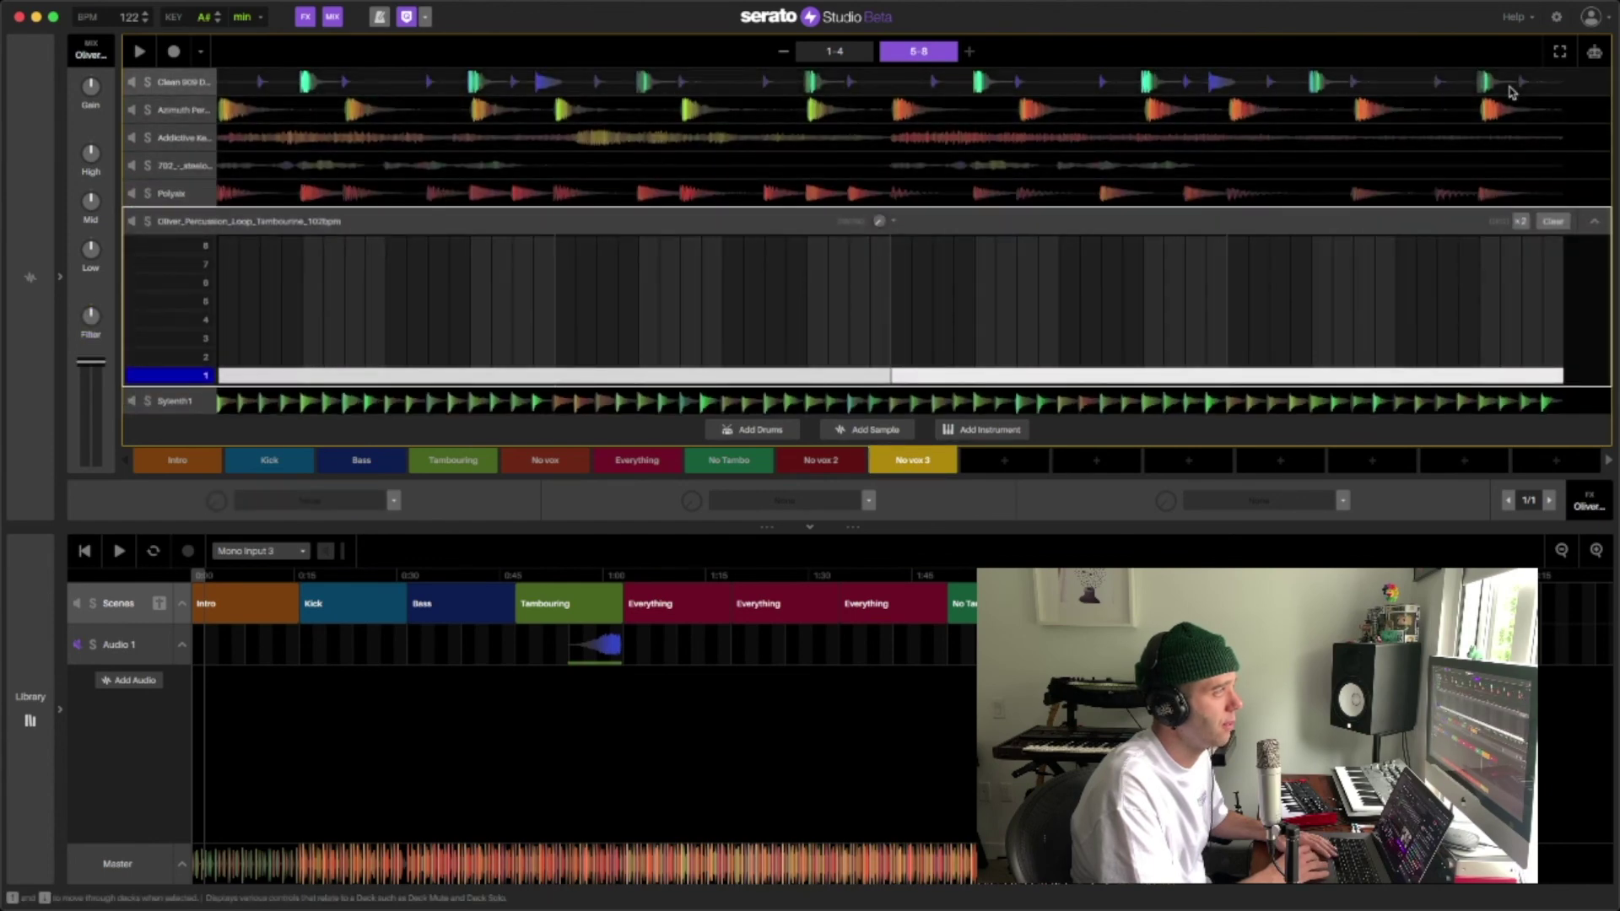
left_click(1510, 88)
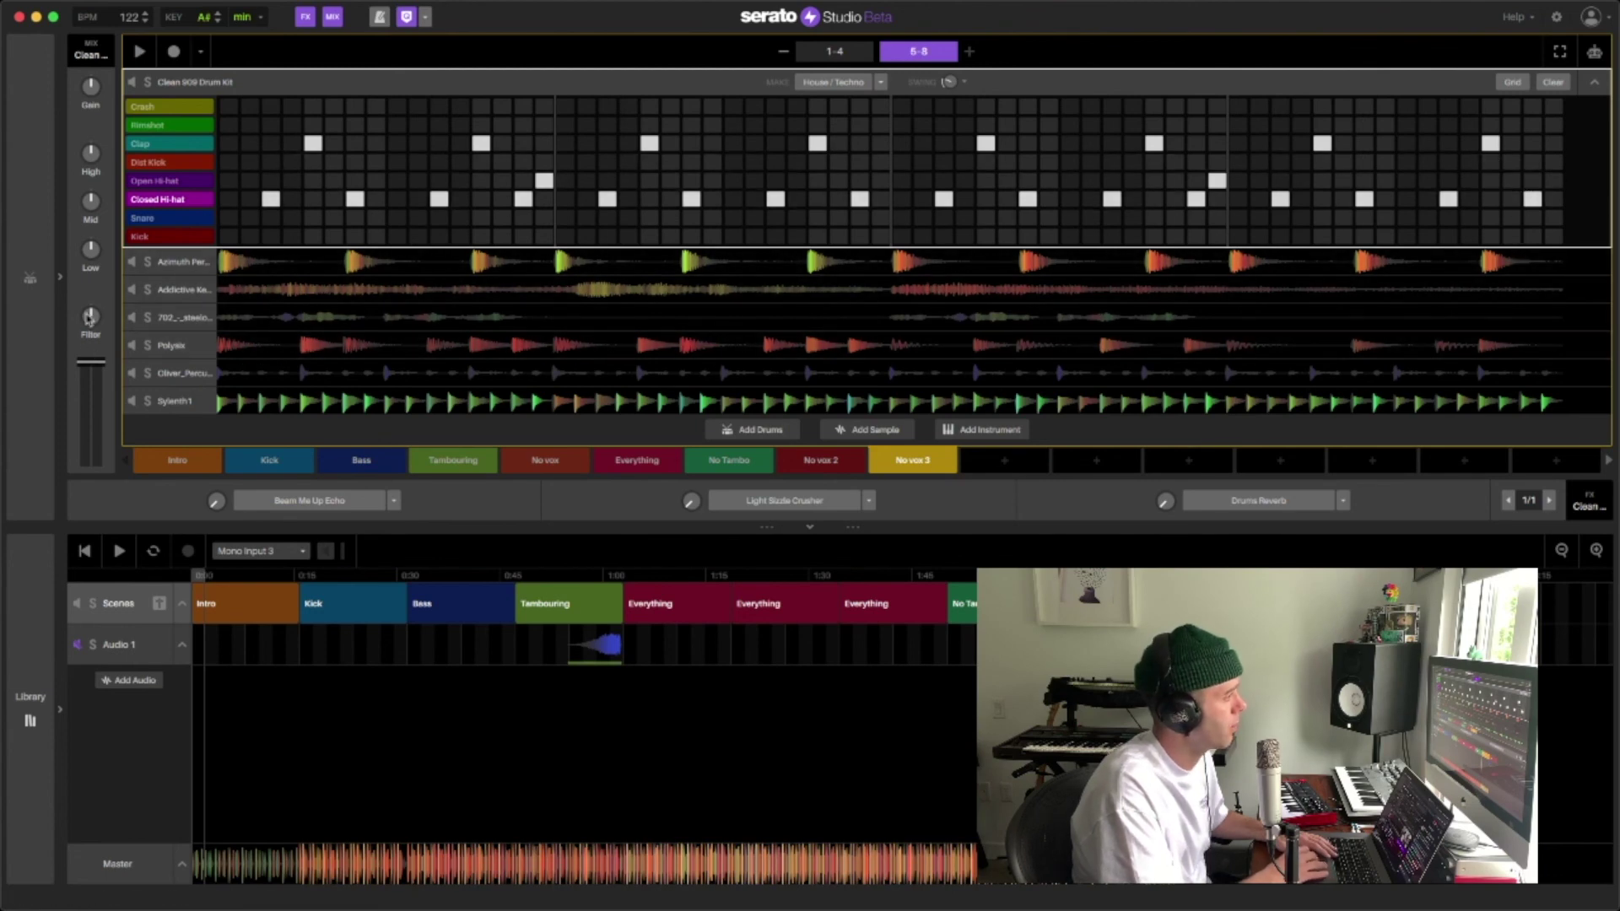
left_click(58, 278)
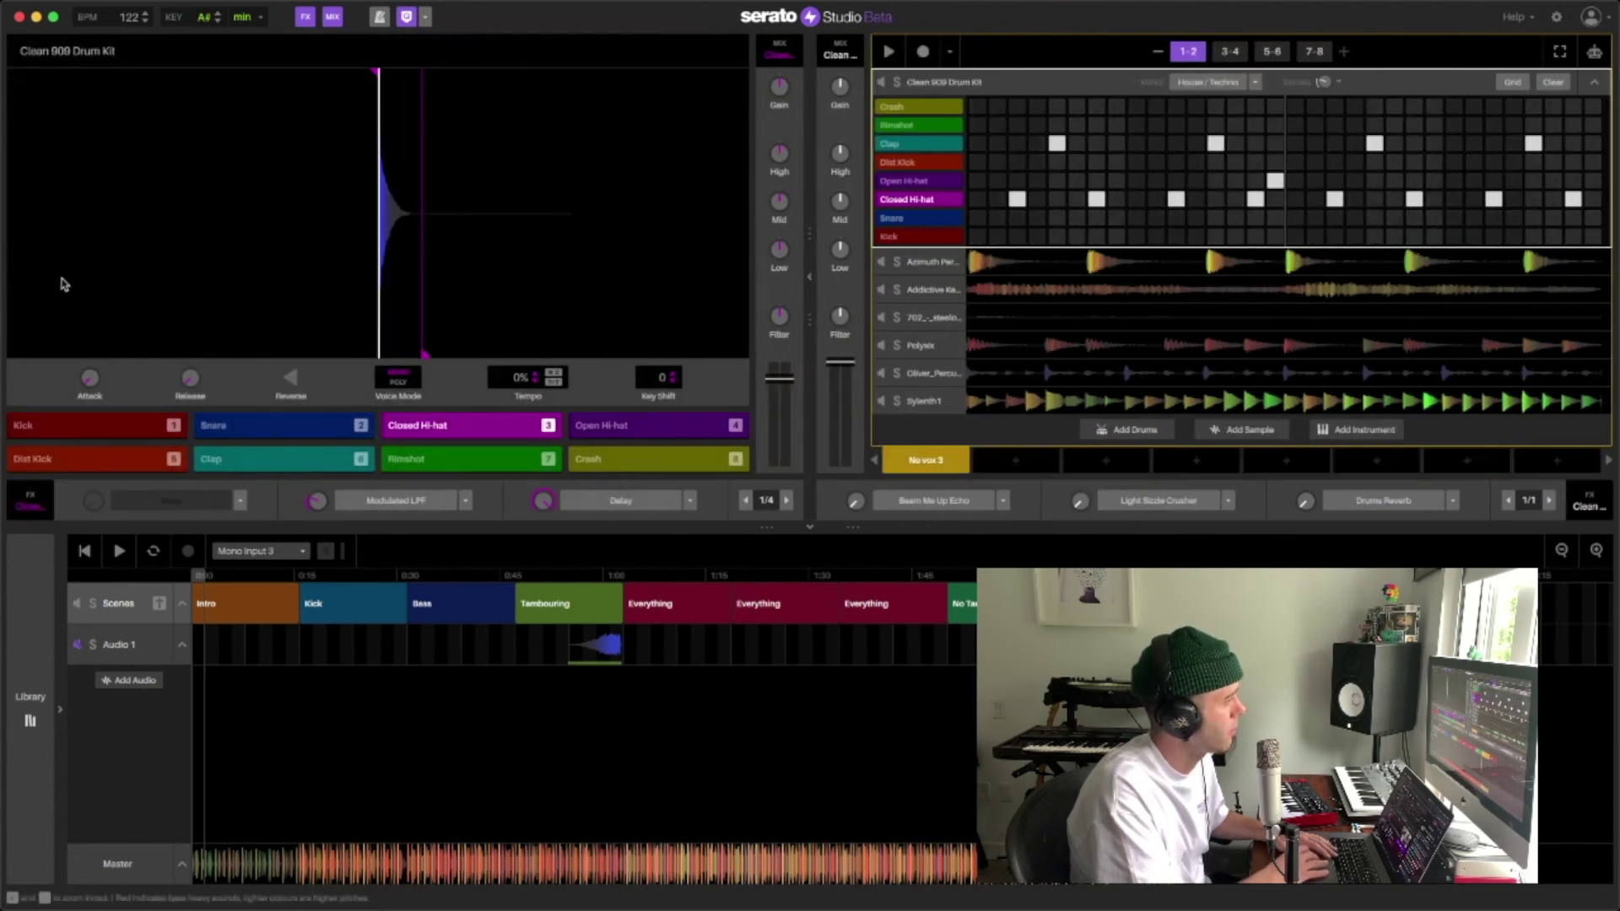
left_click(305, 460)
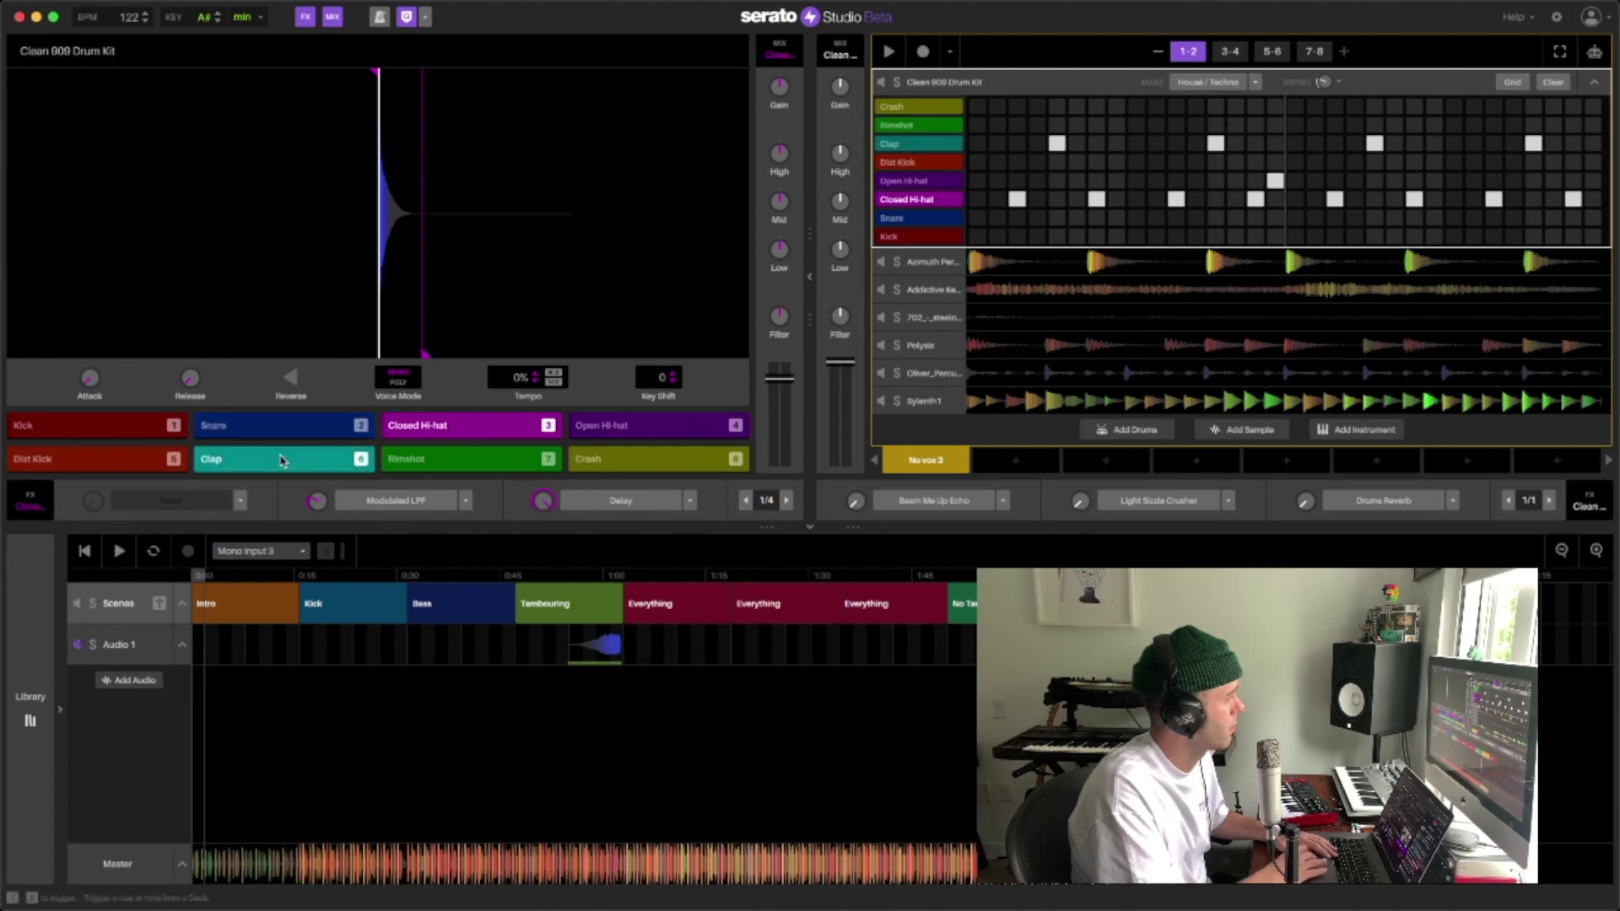
left_click(240, 501)
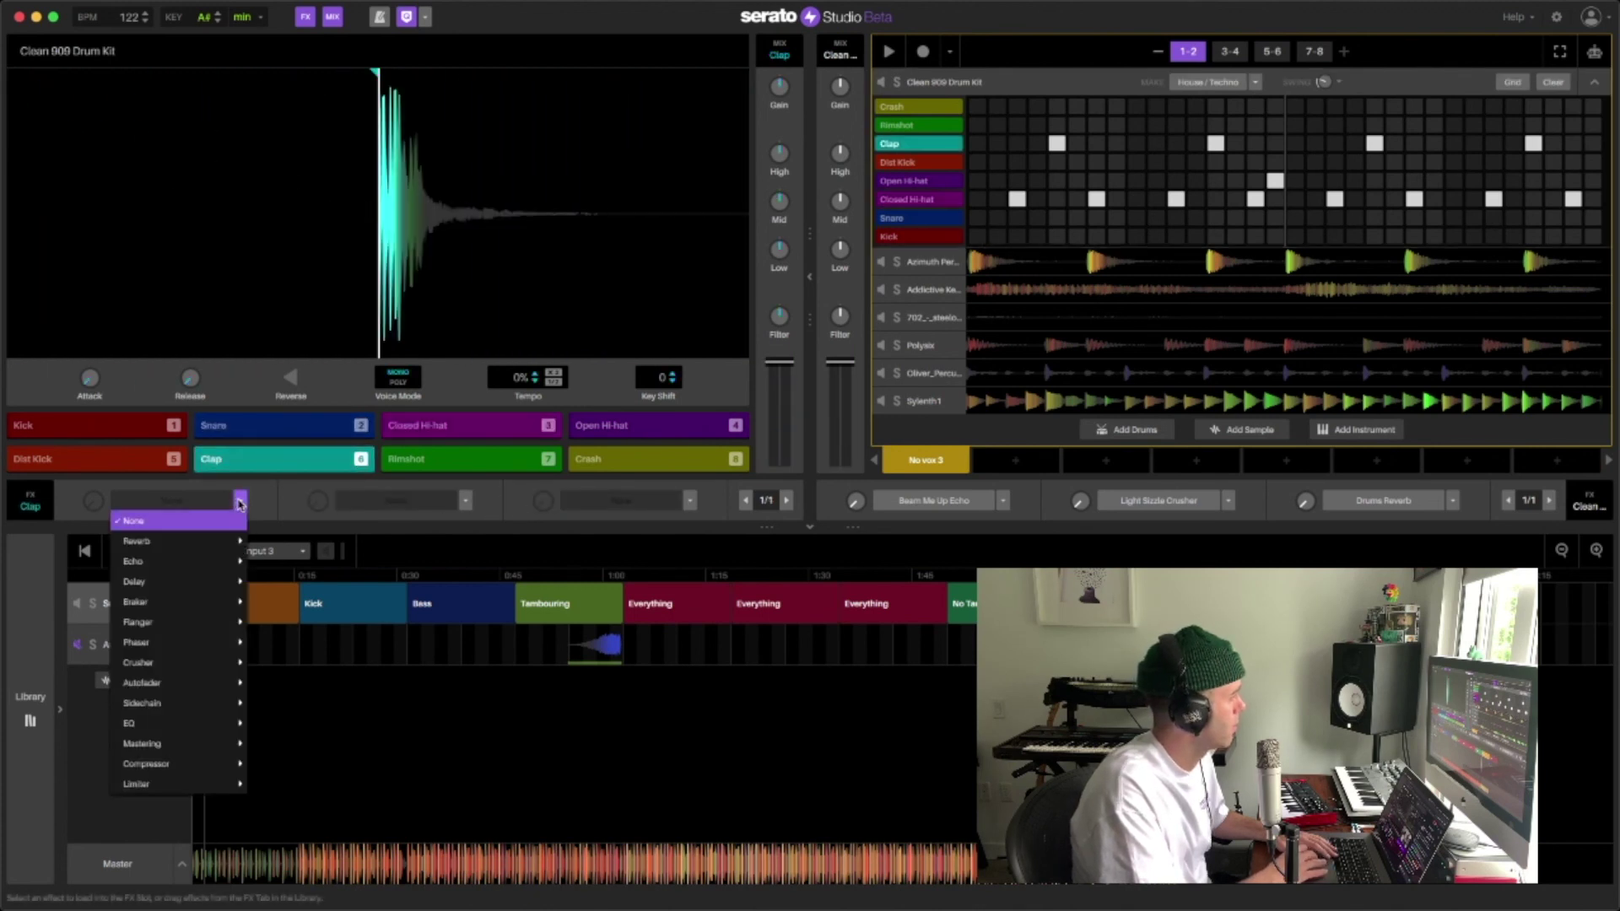
mouse_move(248, 546)
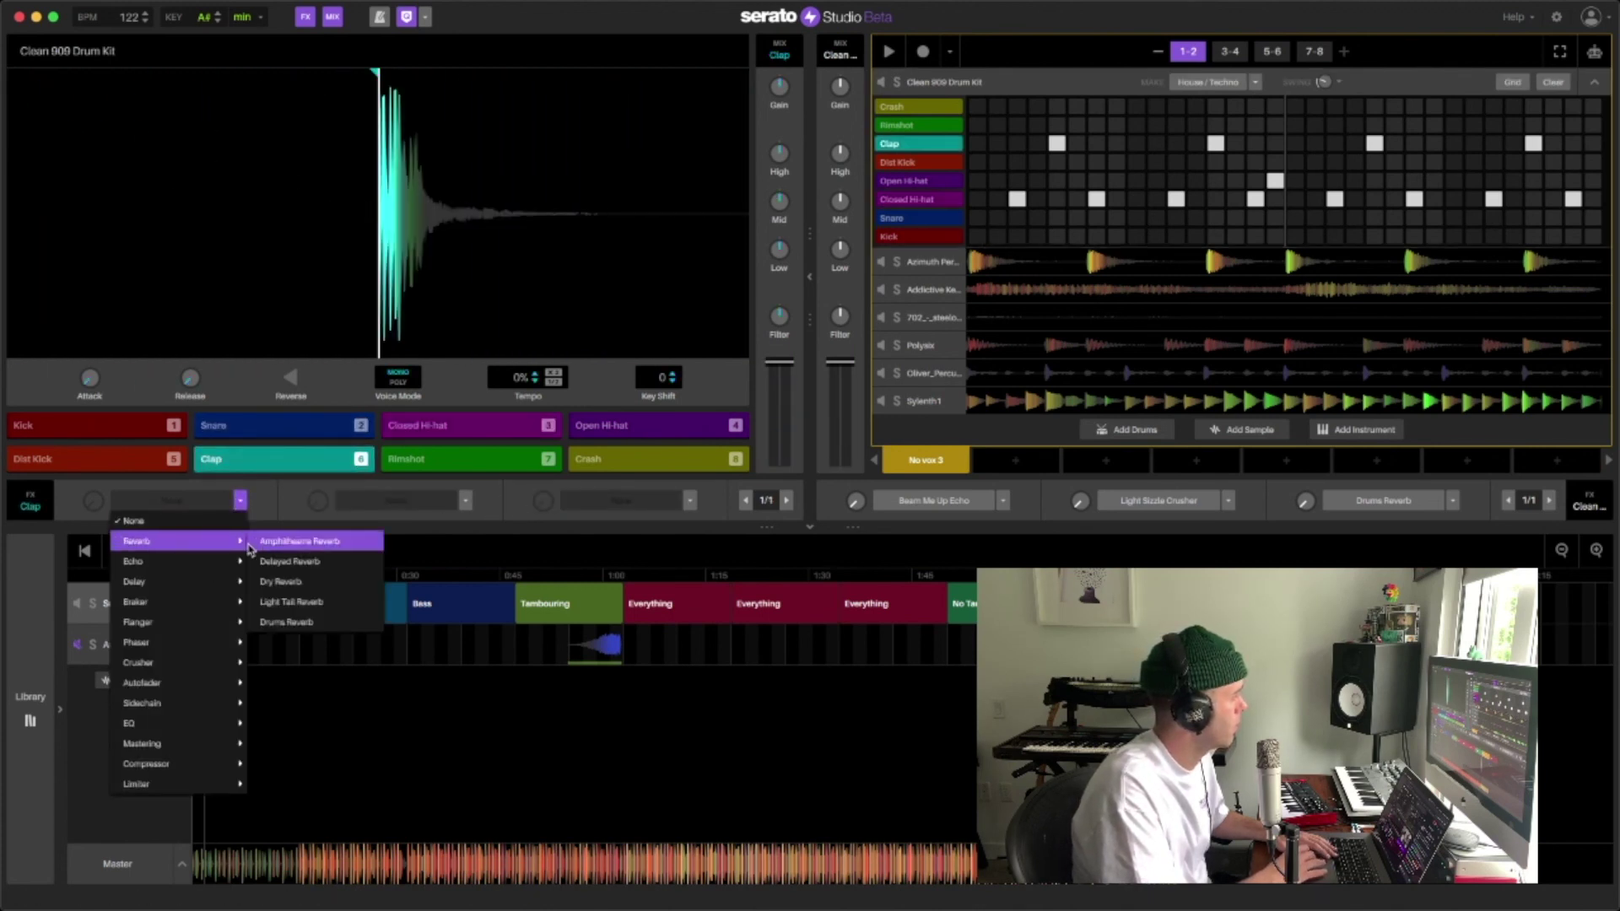
left_click(287, 602)
key("6")
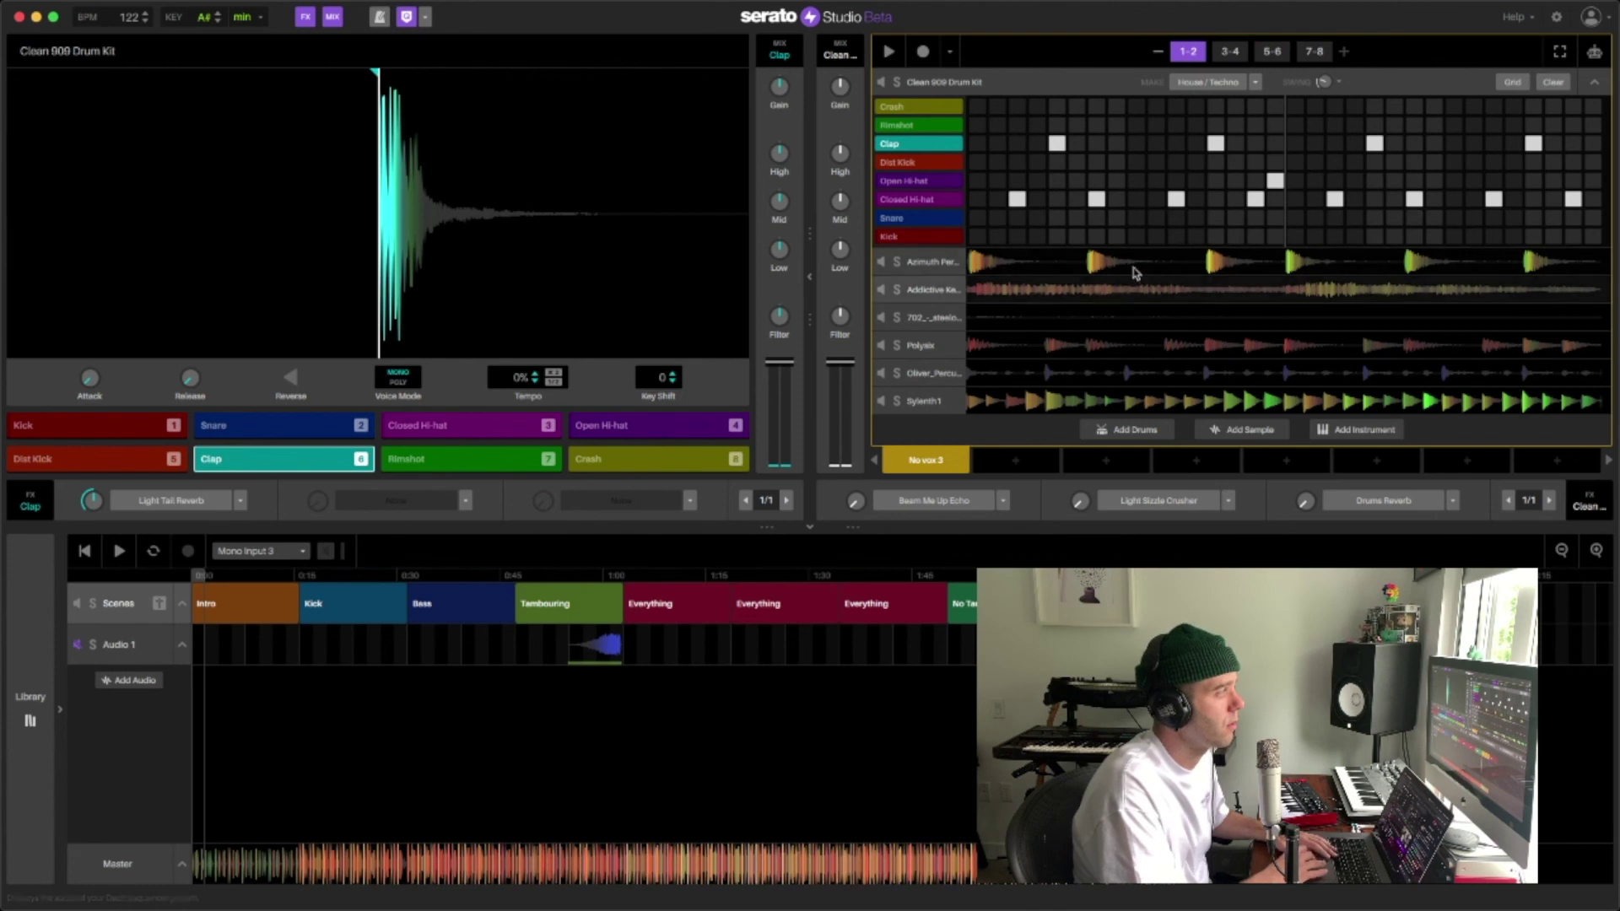
Play No vox 3 and look through the note patterns of the Azimuth Percussion and Addictive Keys decks.
left_click(927, 268)
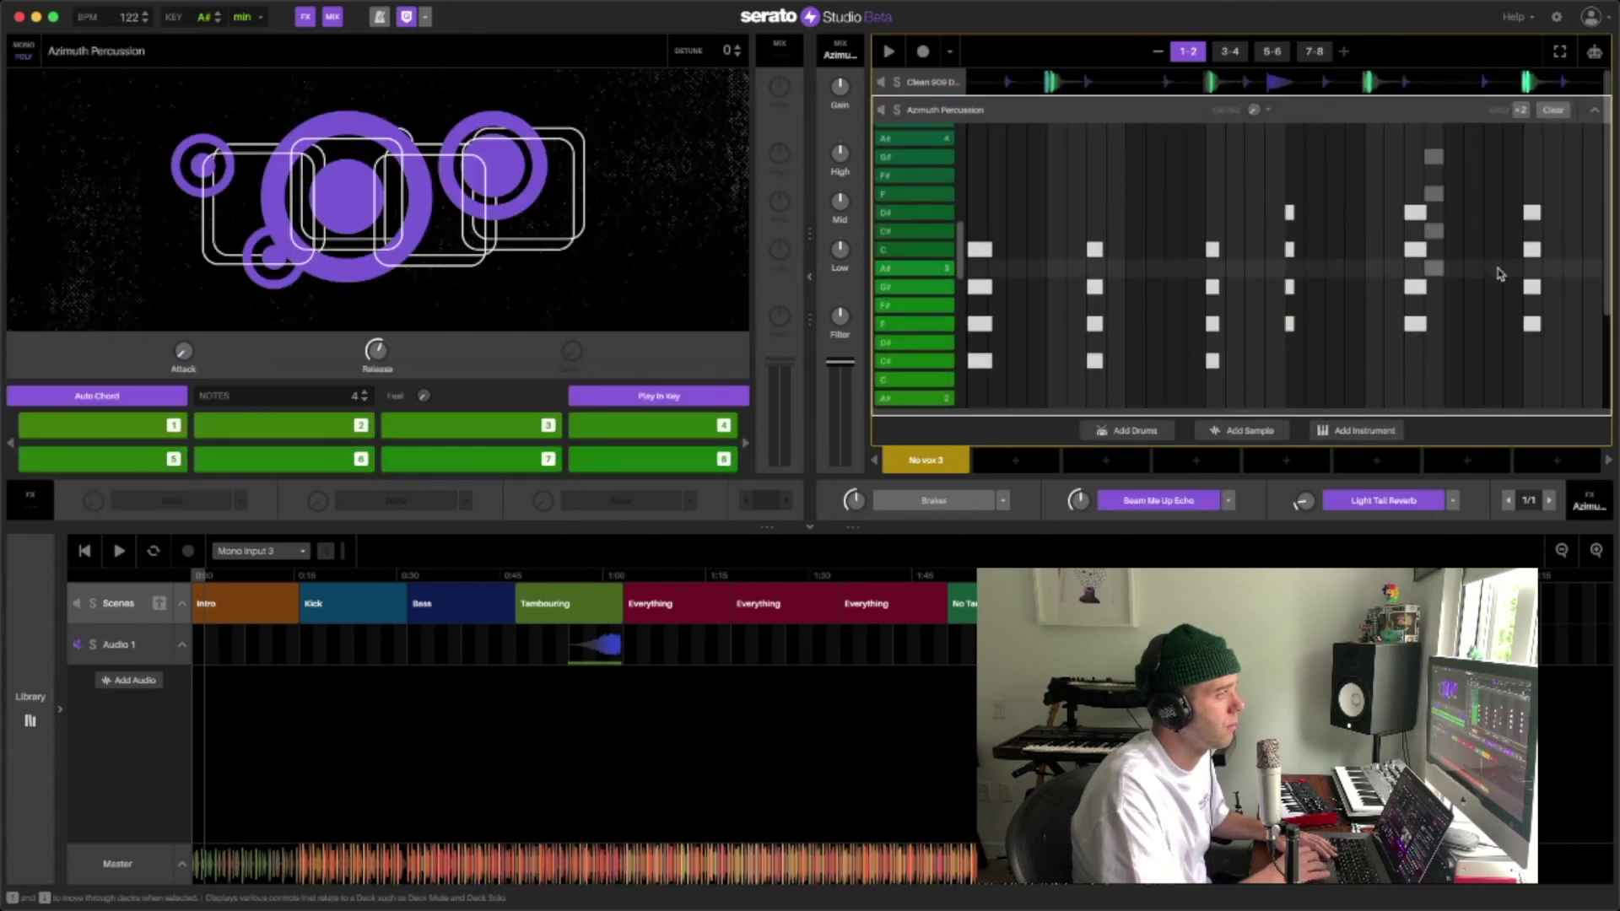
key("space")
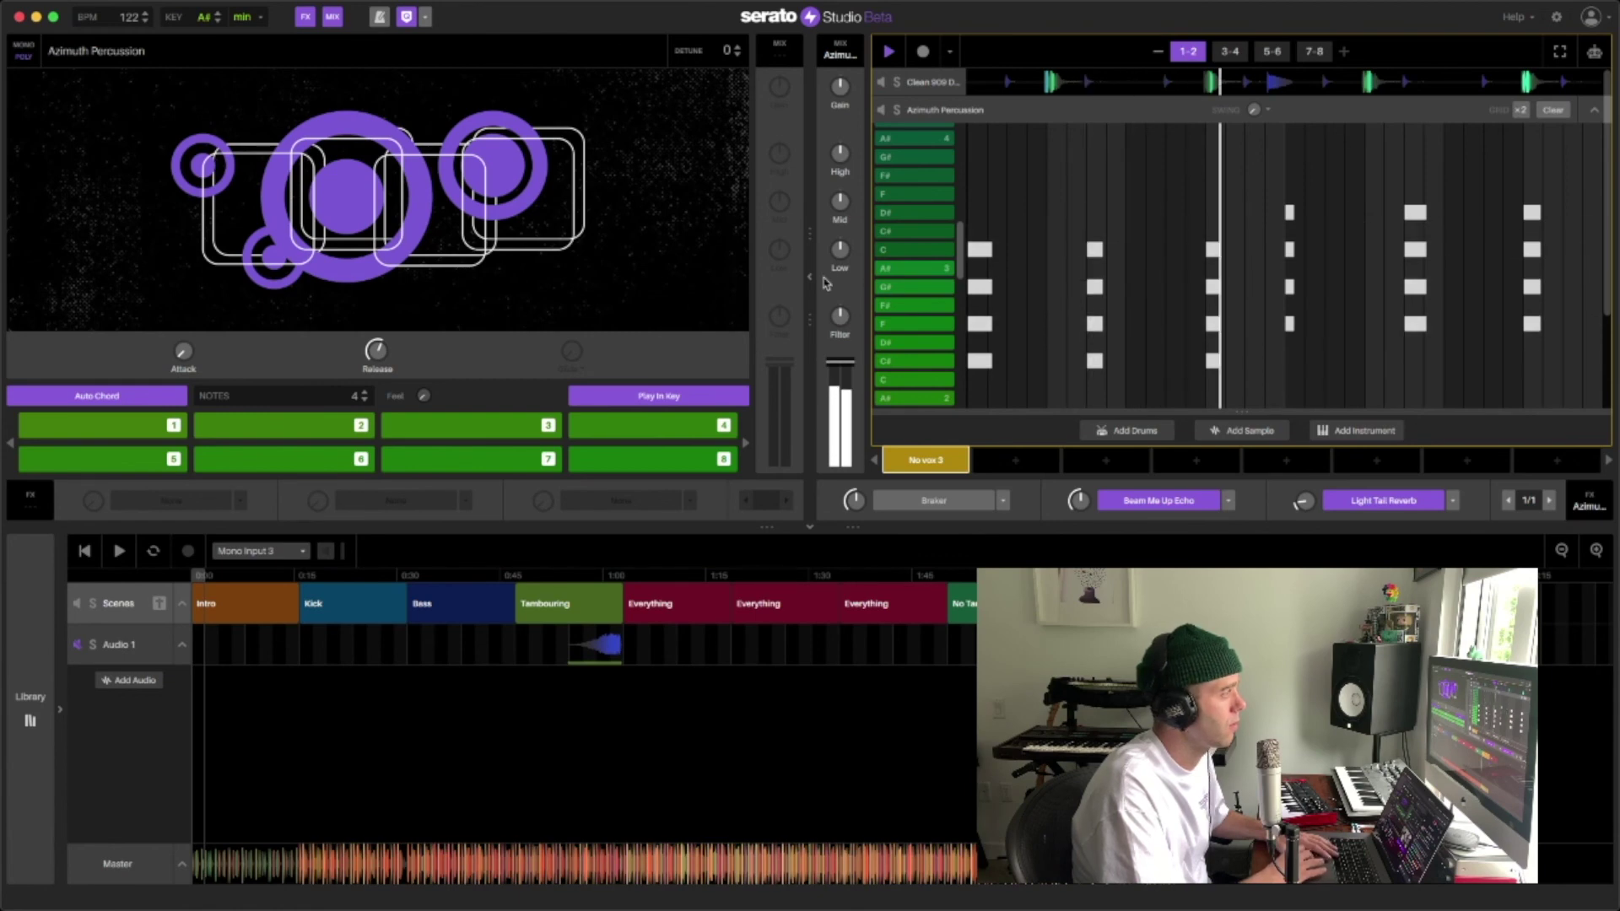
key("Tab")
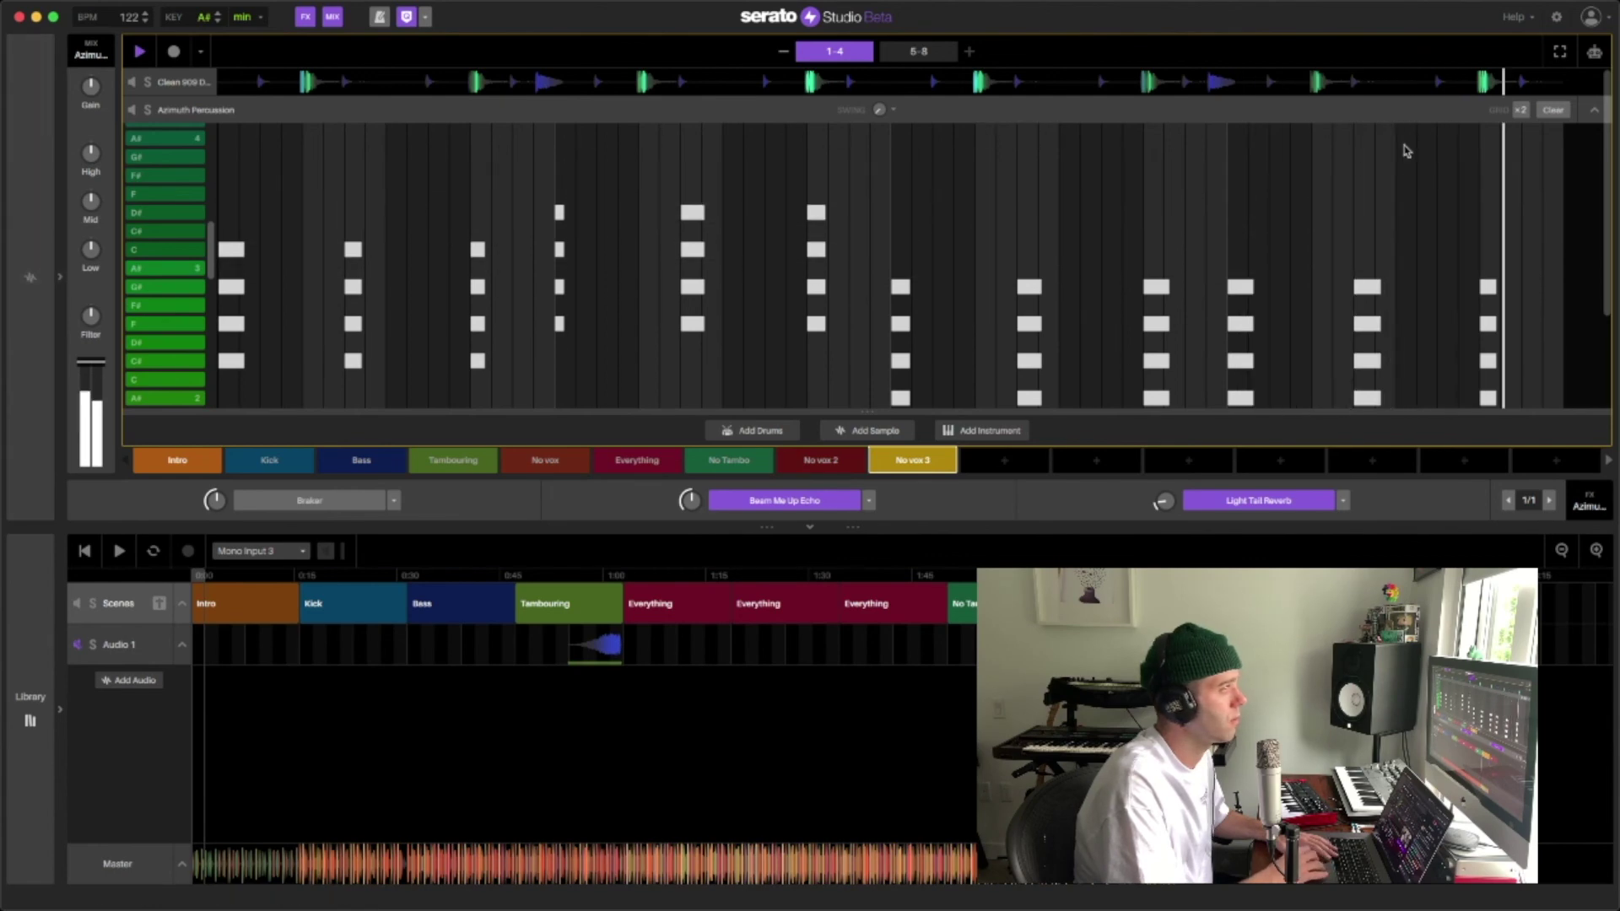
scroll(1537, 243, "down", 2)
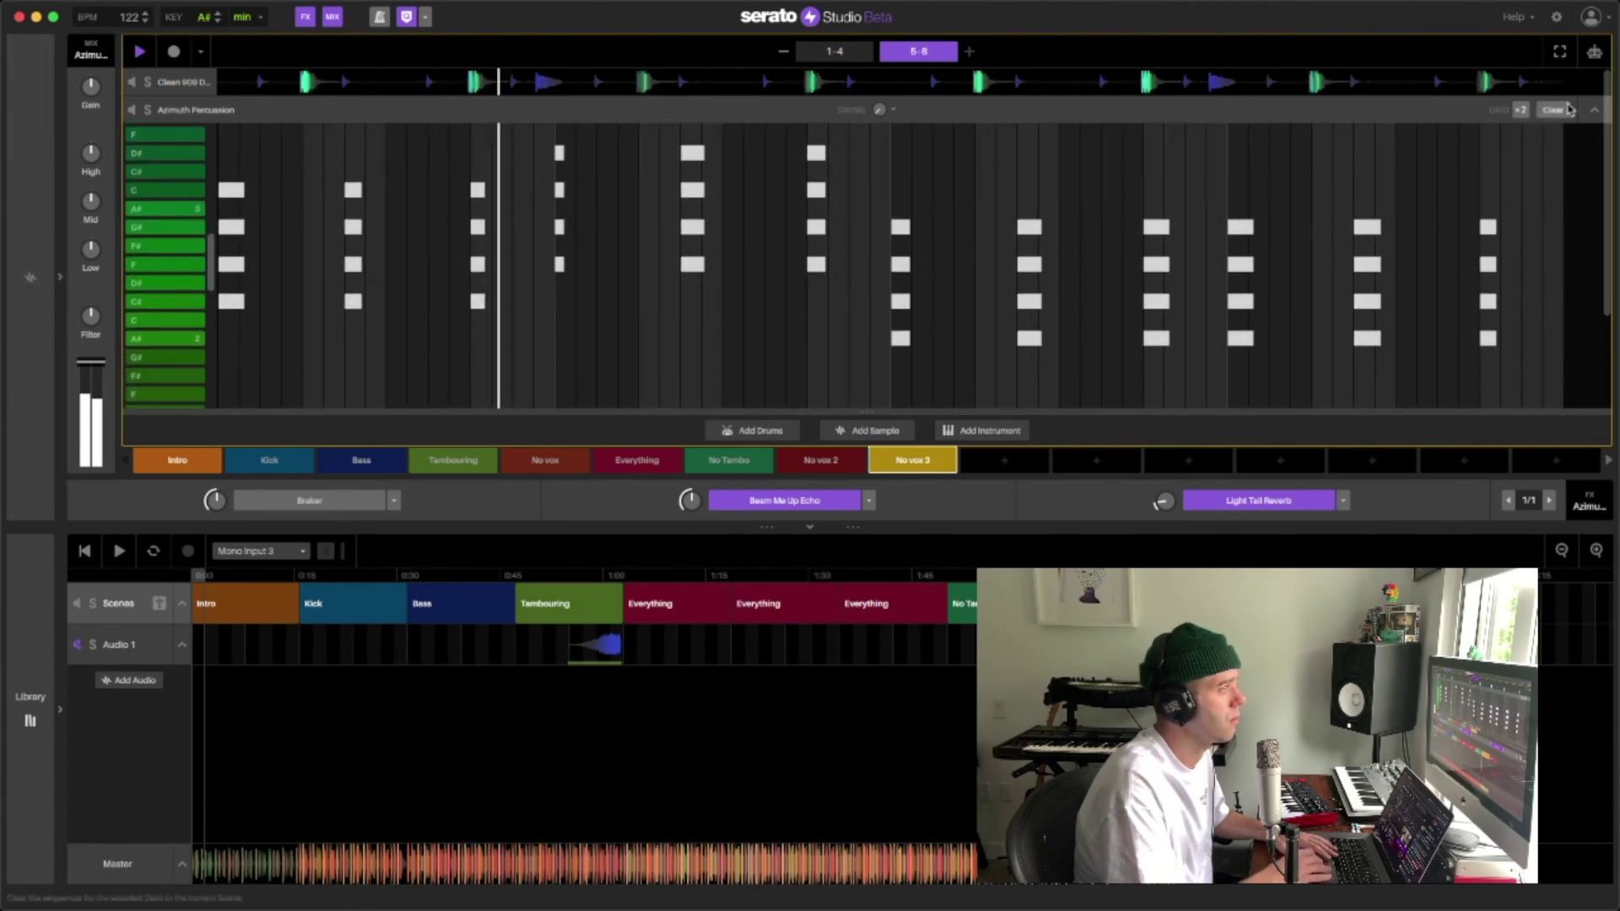
left_click(1594, 110)
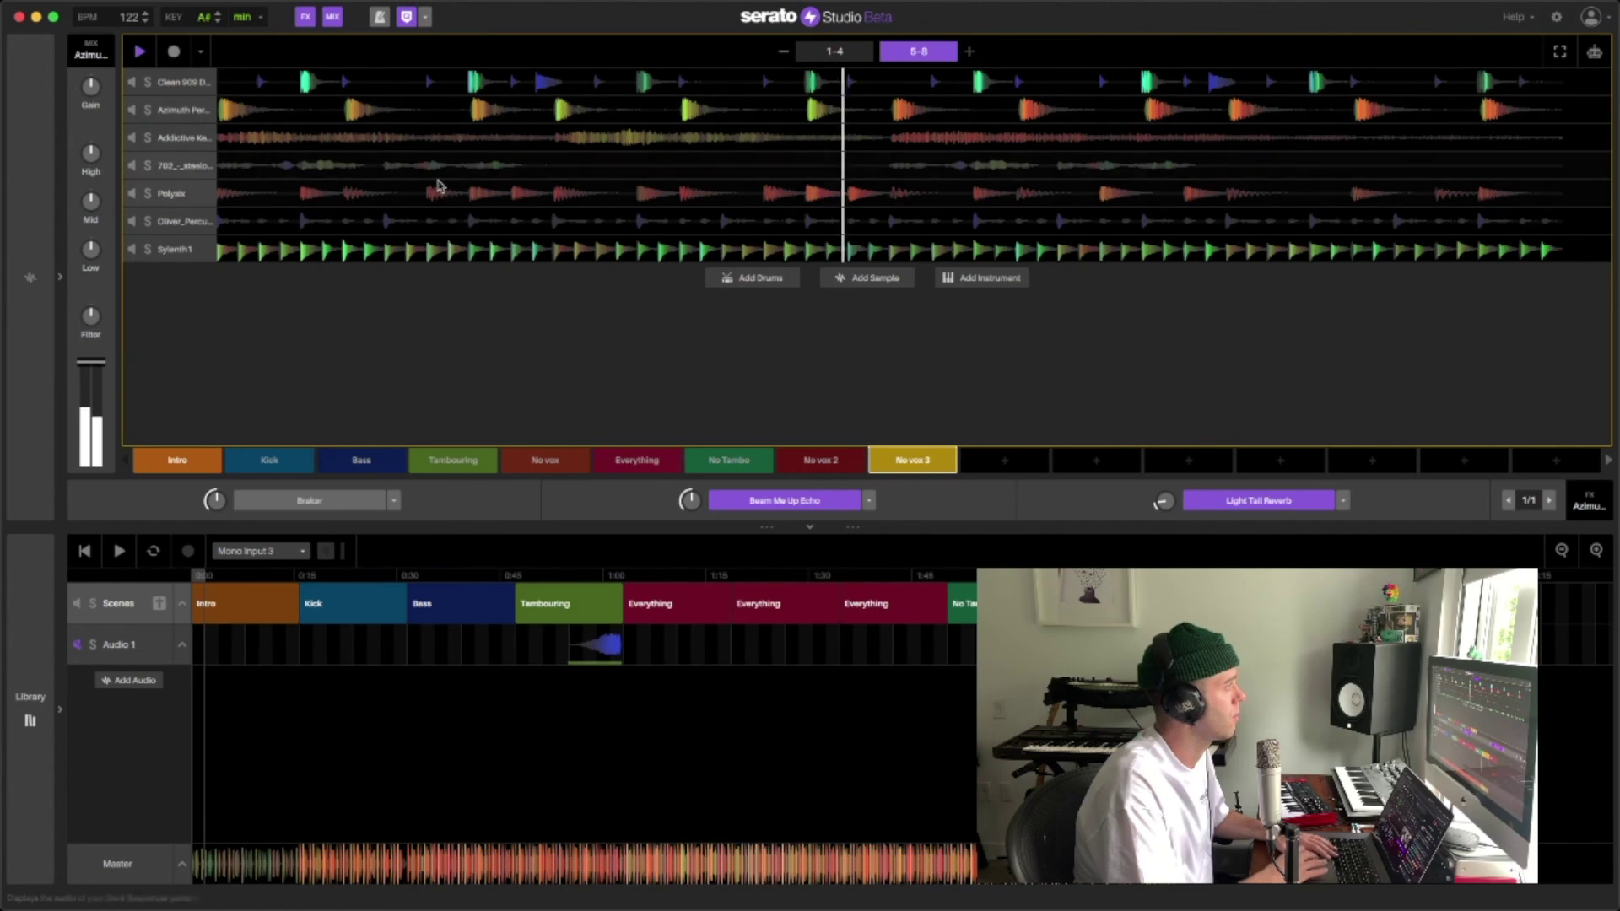
left_click(1141, 137)
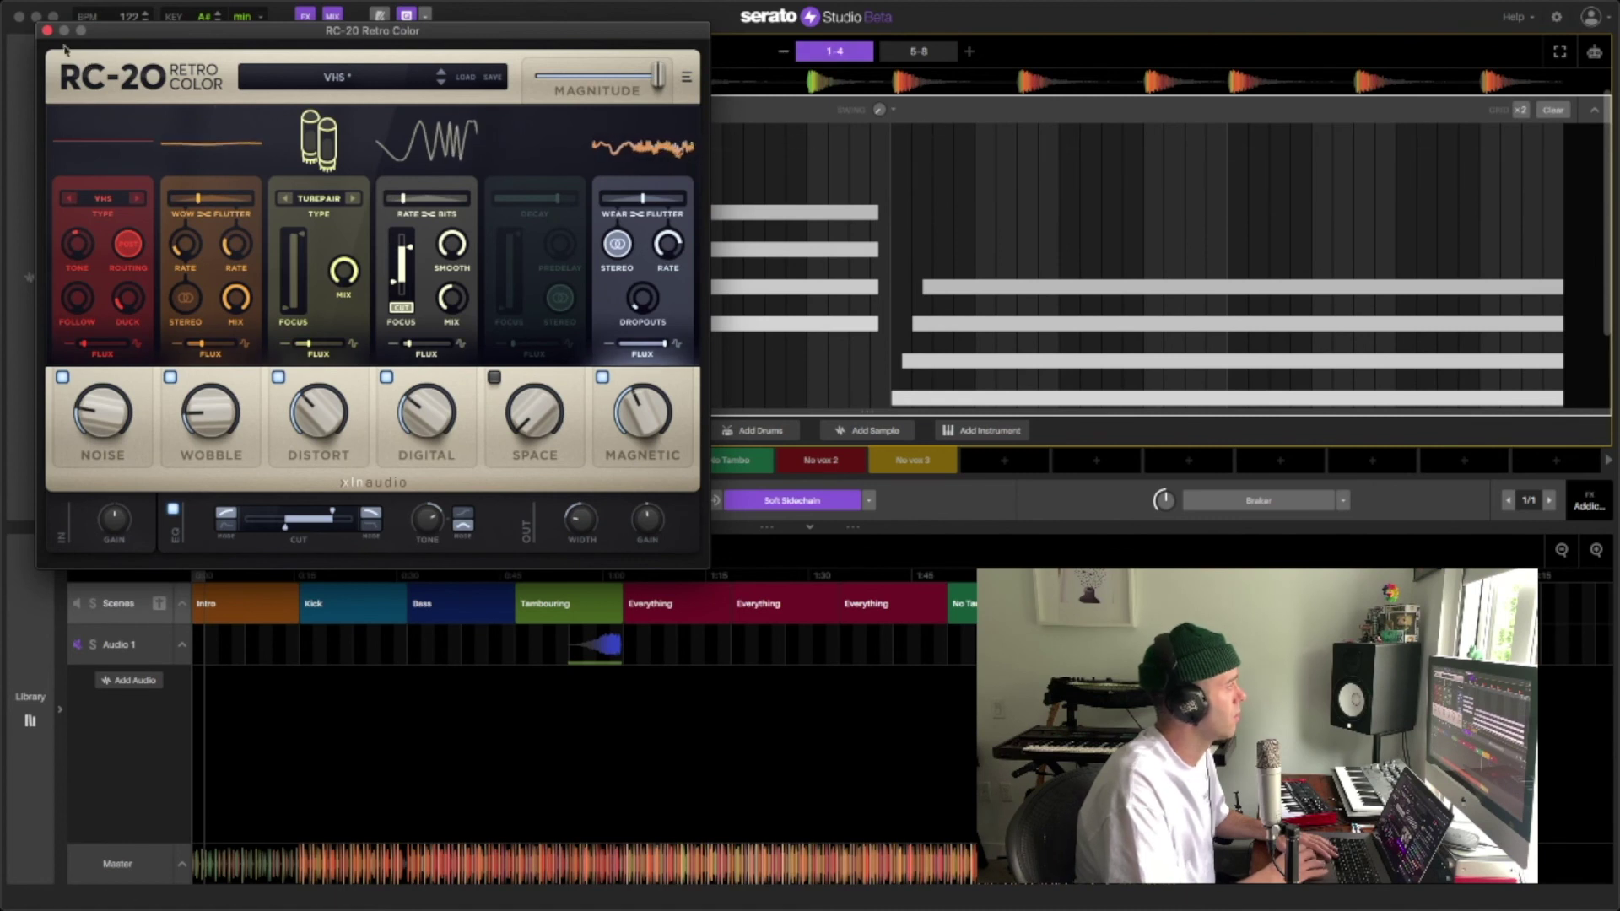
left_click(1592, 115)
left_click(1593, 116)
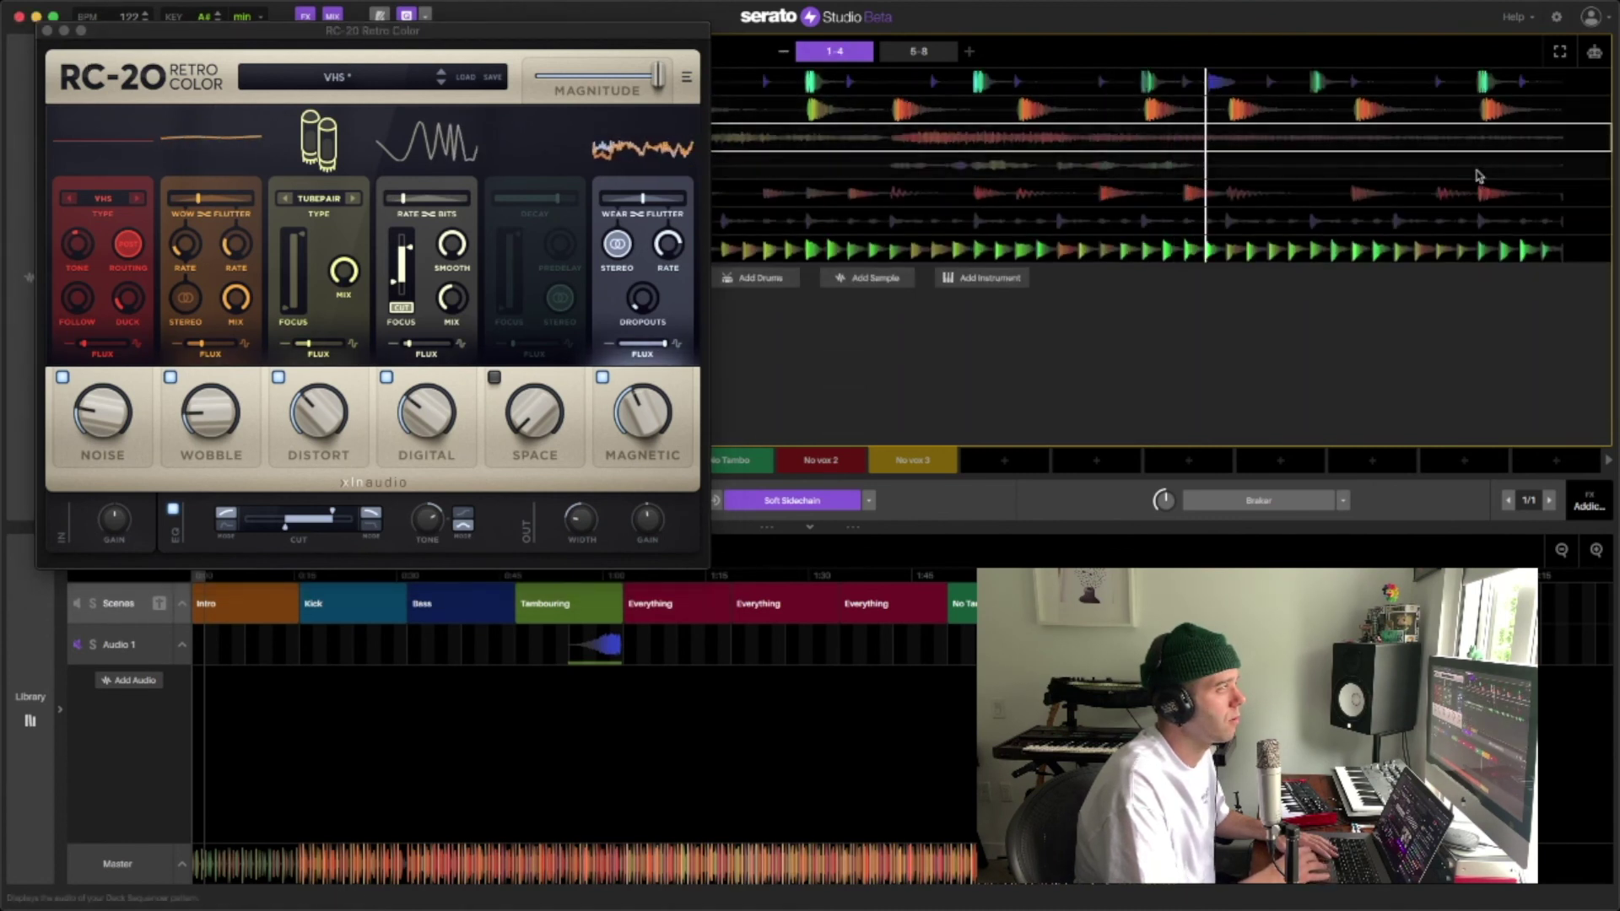
Delete the final A#1 note from the Polysix pattern in bars 5-8 of No vox 3 during playback.
left_click(1476, 191)
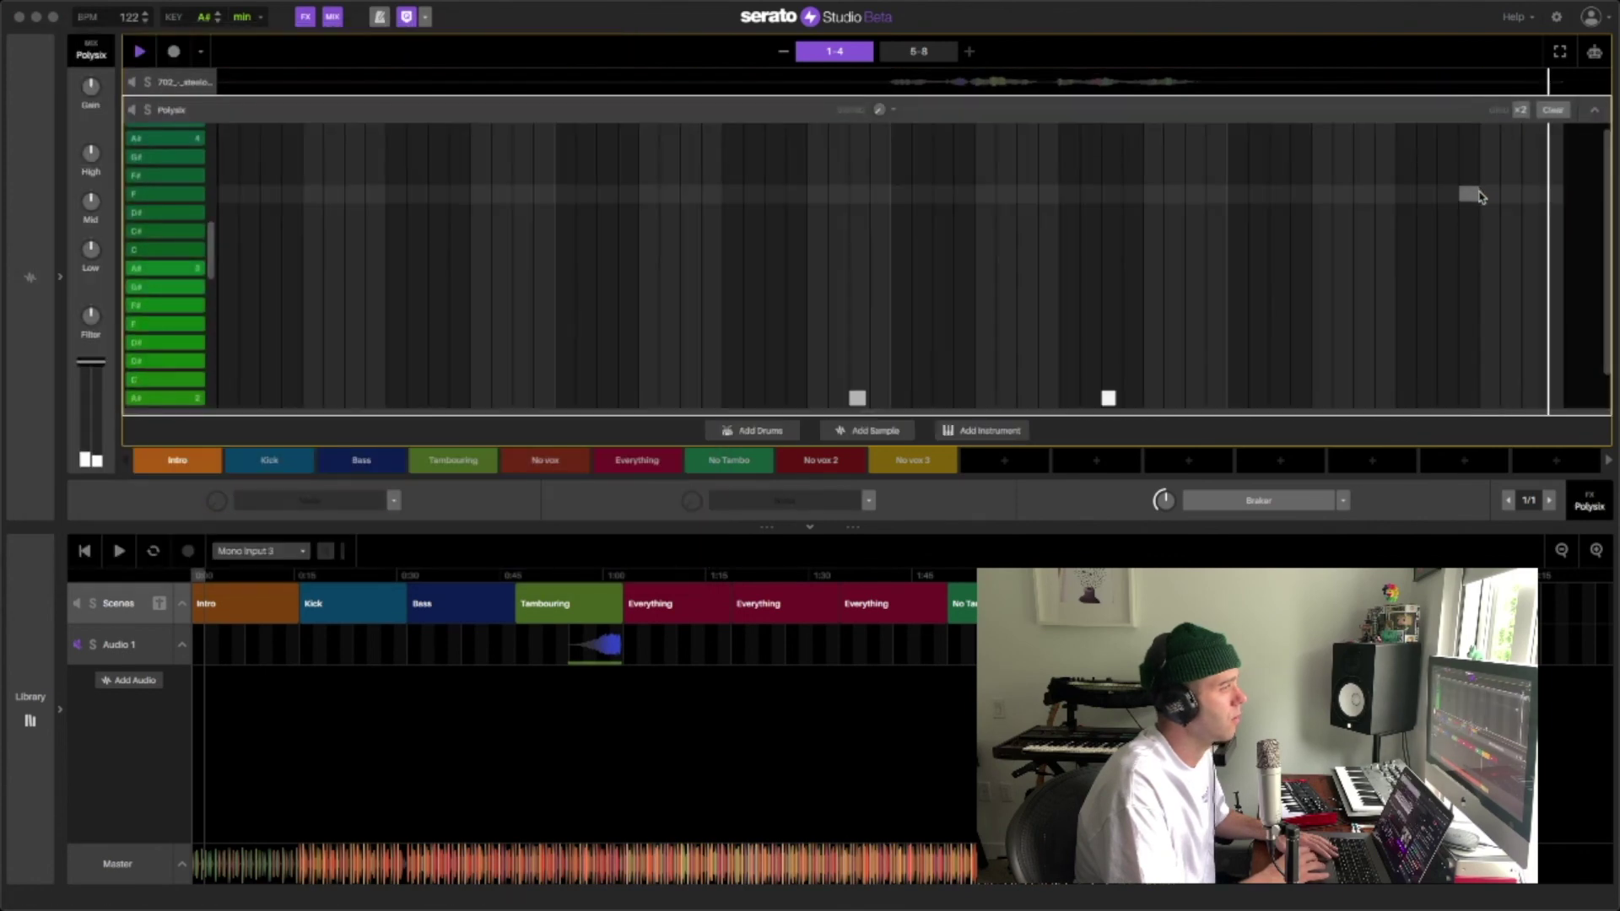
scroll(1488, 207, "down", 5)
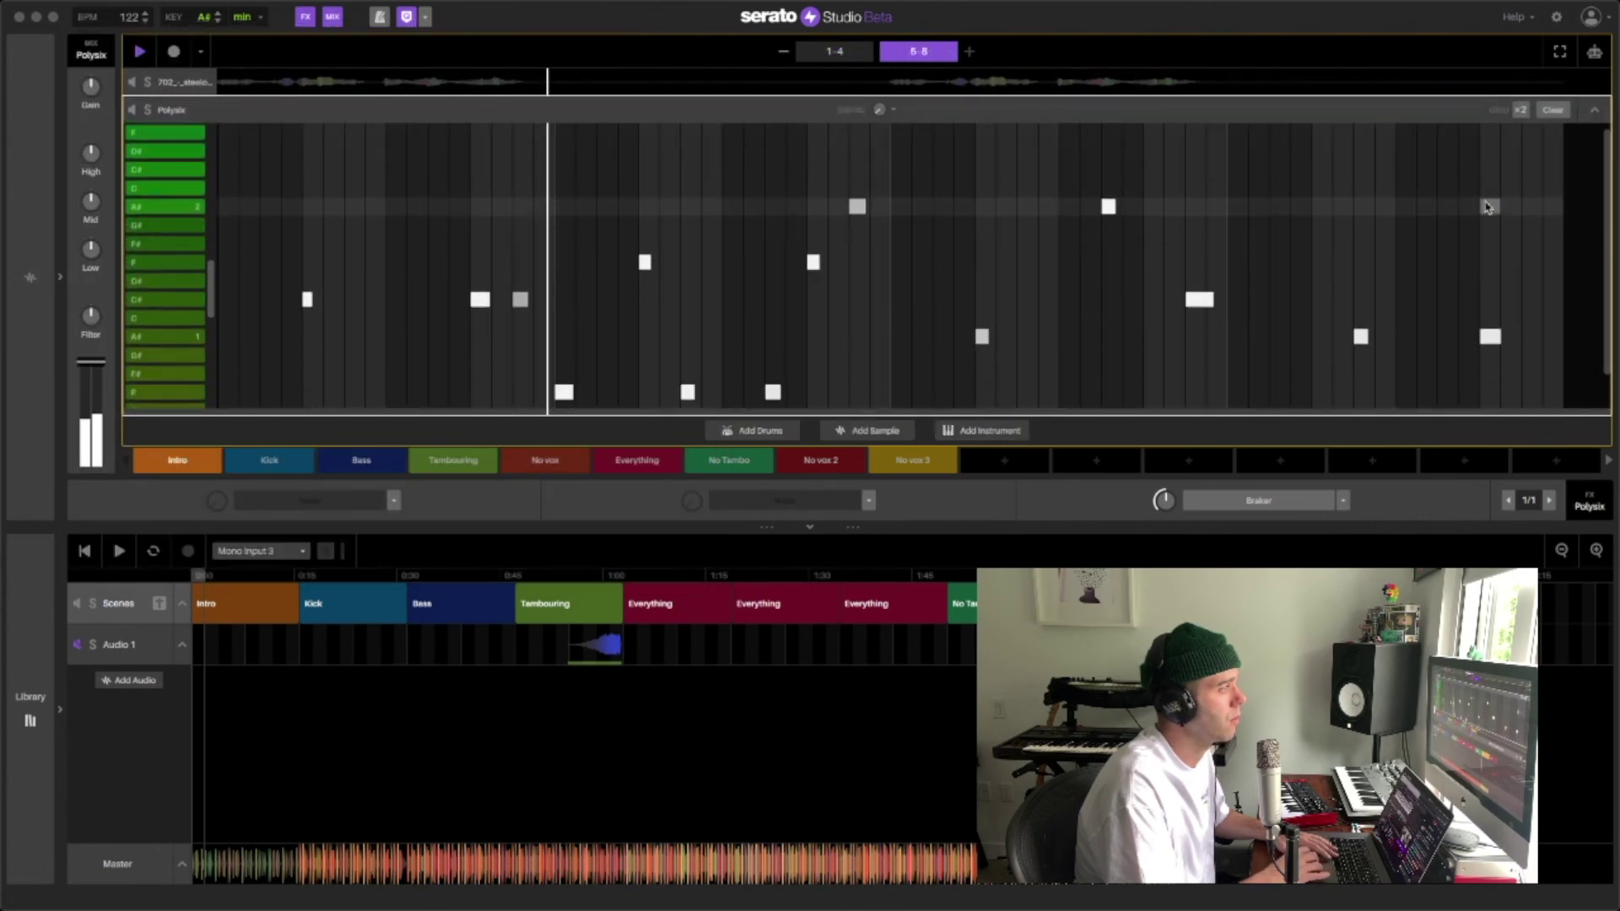
left_click(1493, 337)
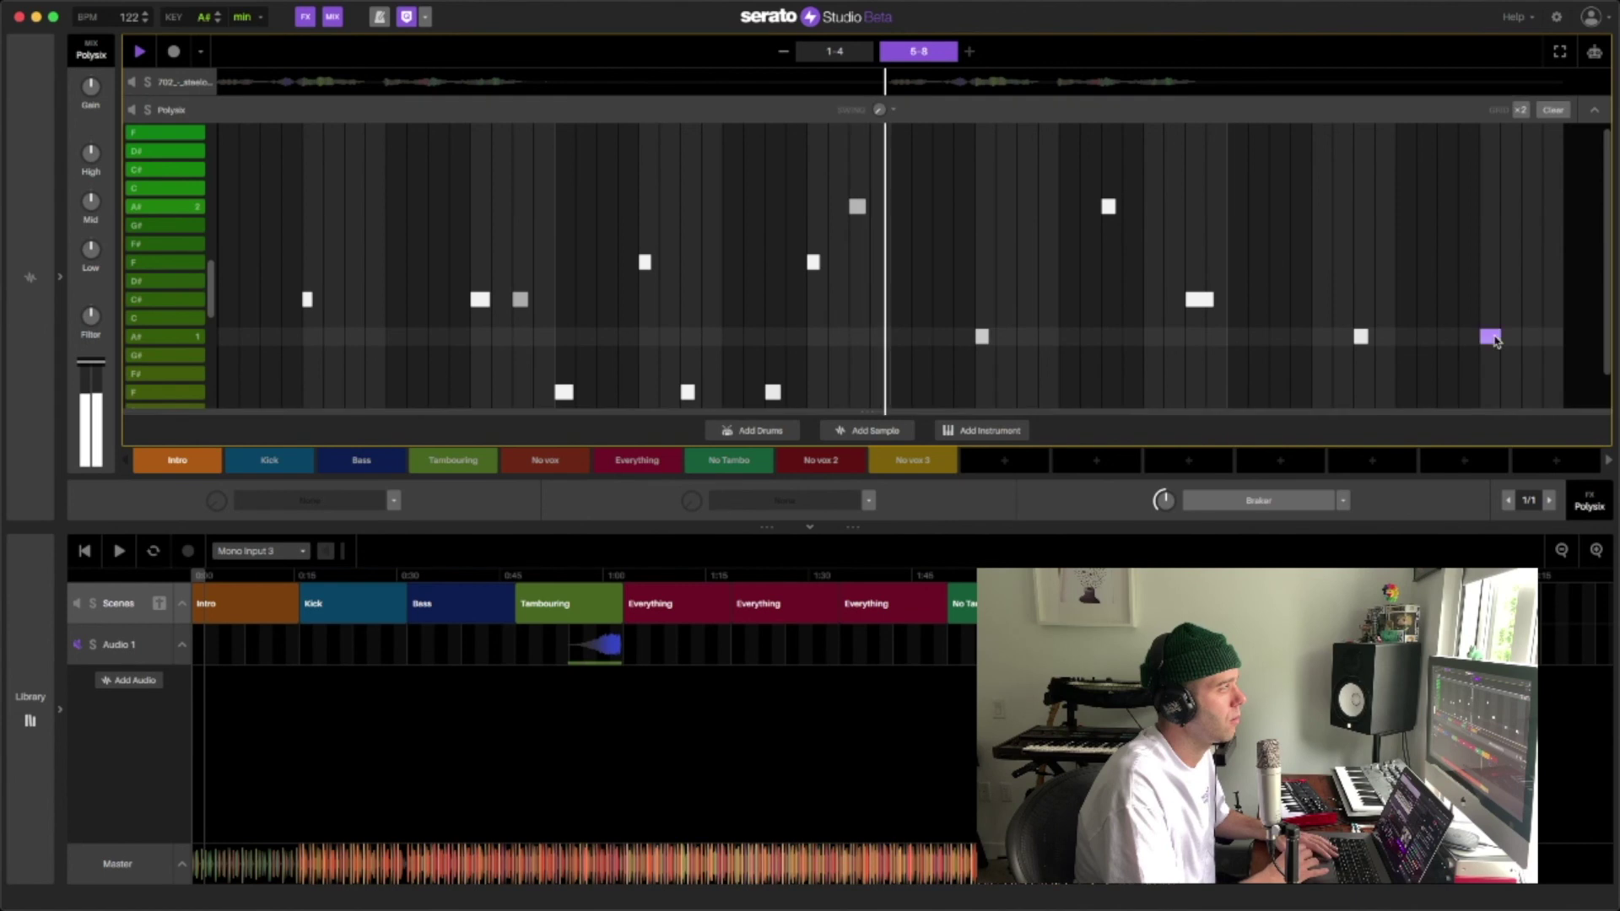
left_click_drag(1502, 342, 1535, 263)
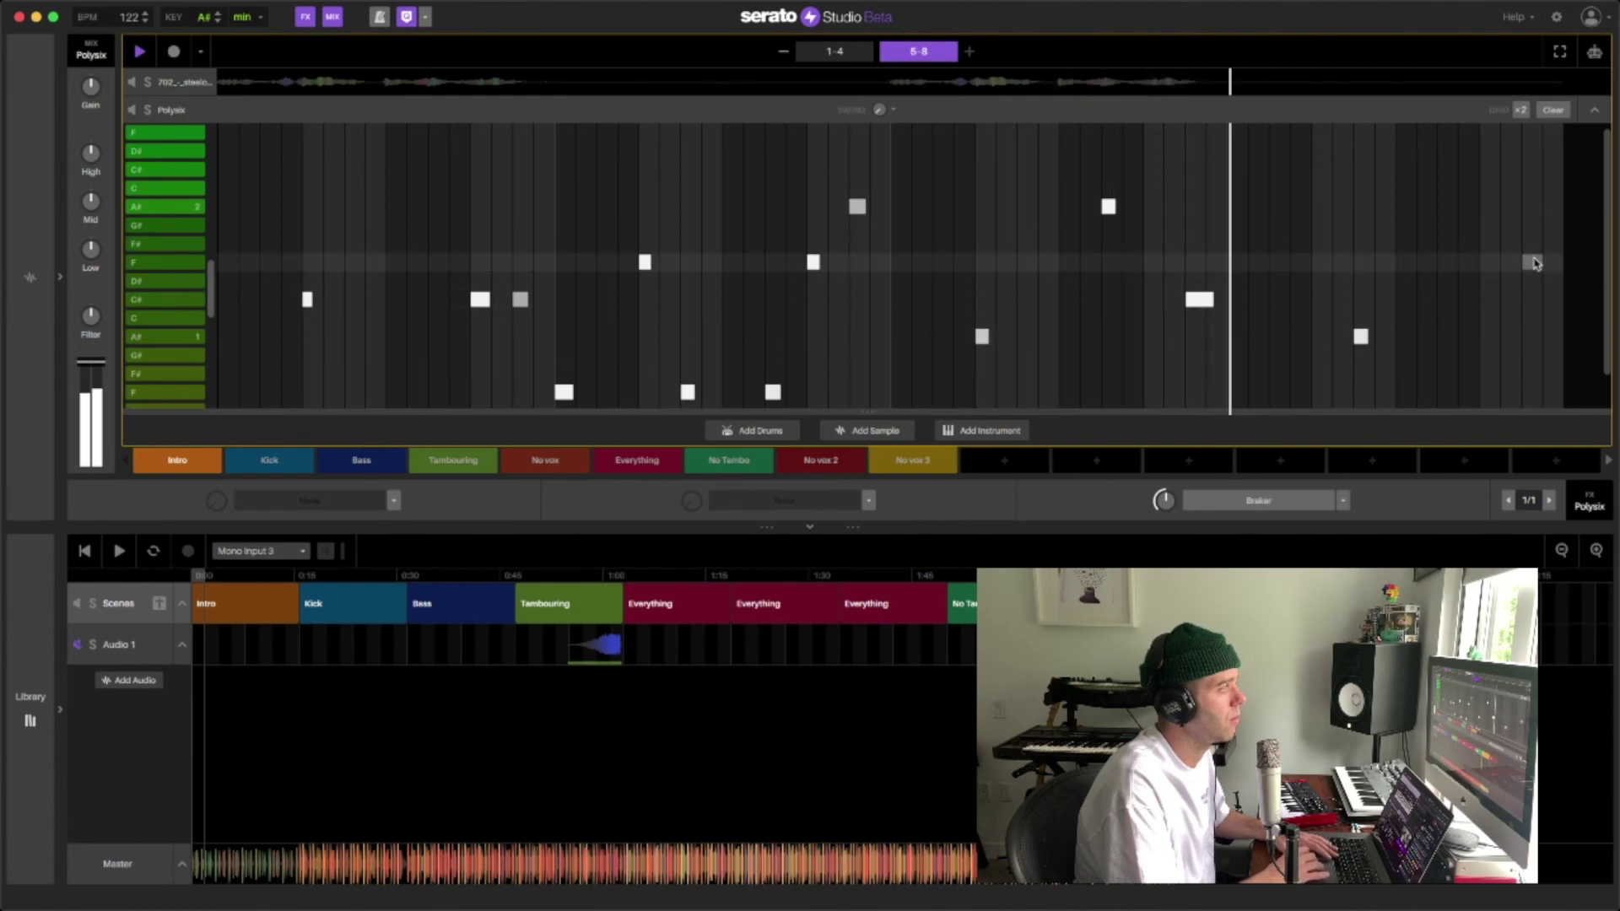
key("space")
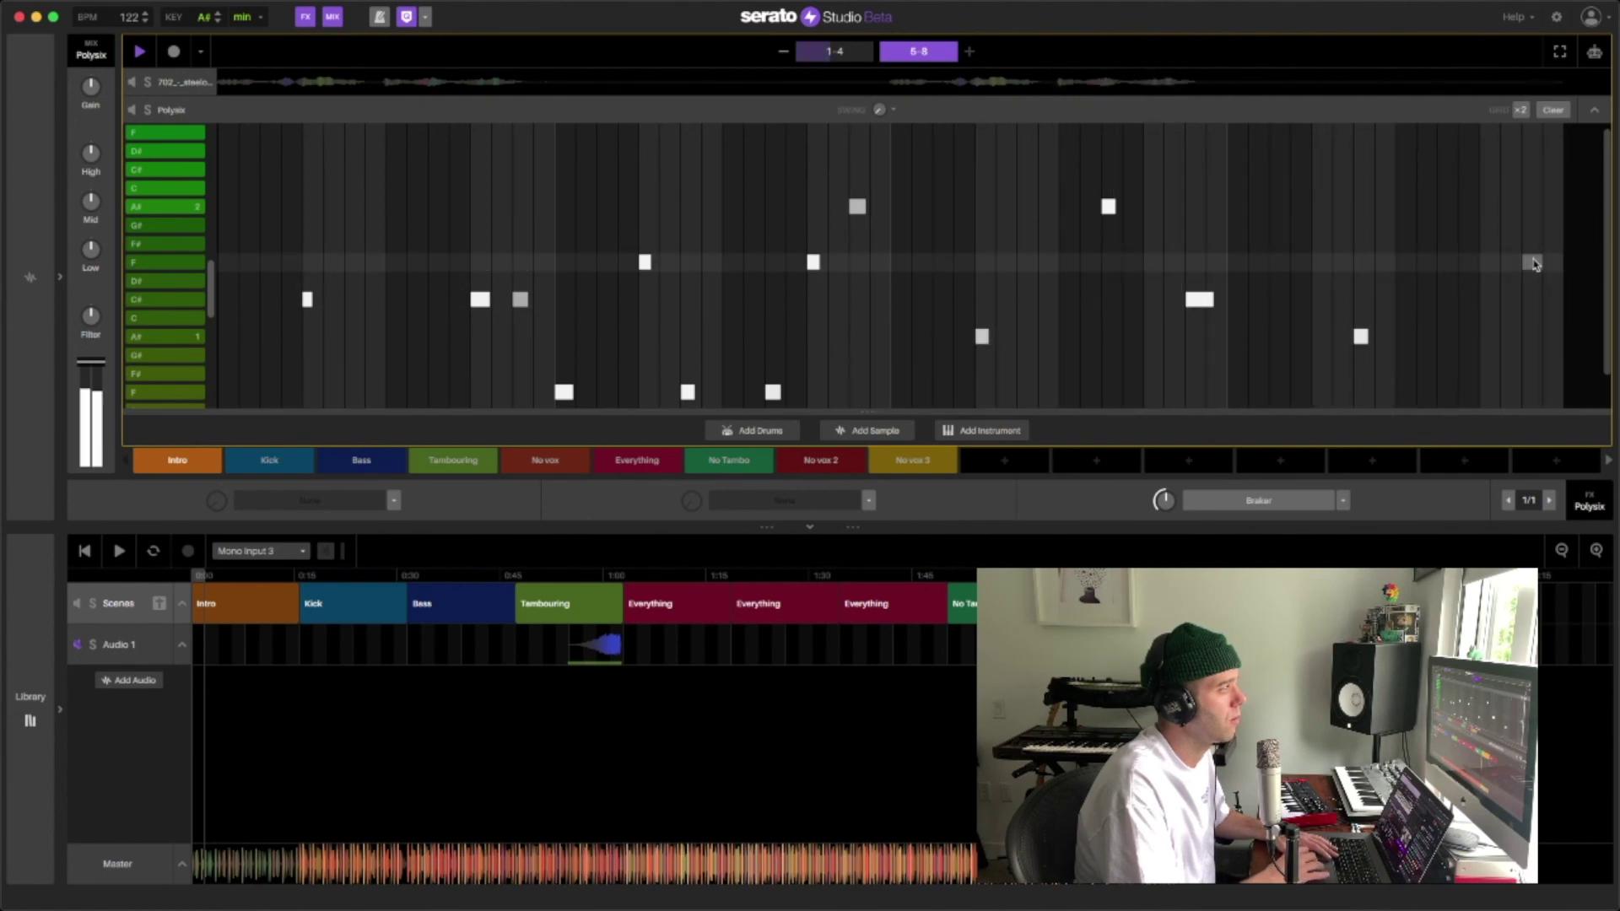
Delete the remaining note on the last beat of the Polysix pattern in bars 5-8 of No vox 3.
left_click_drag(1534, 265, 1459, 332)
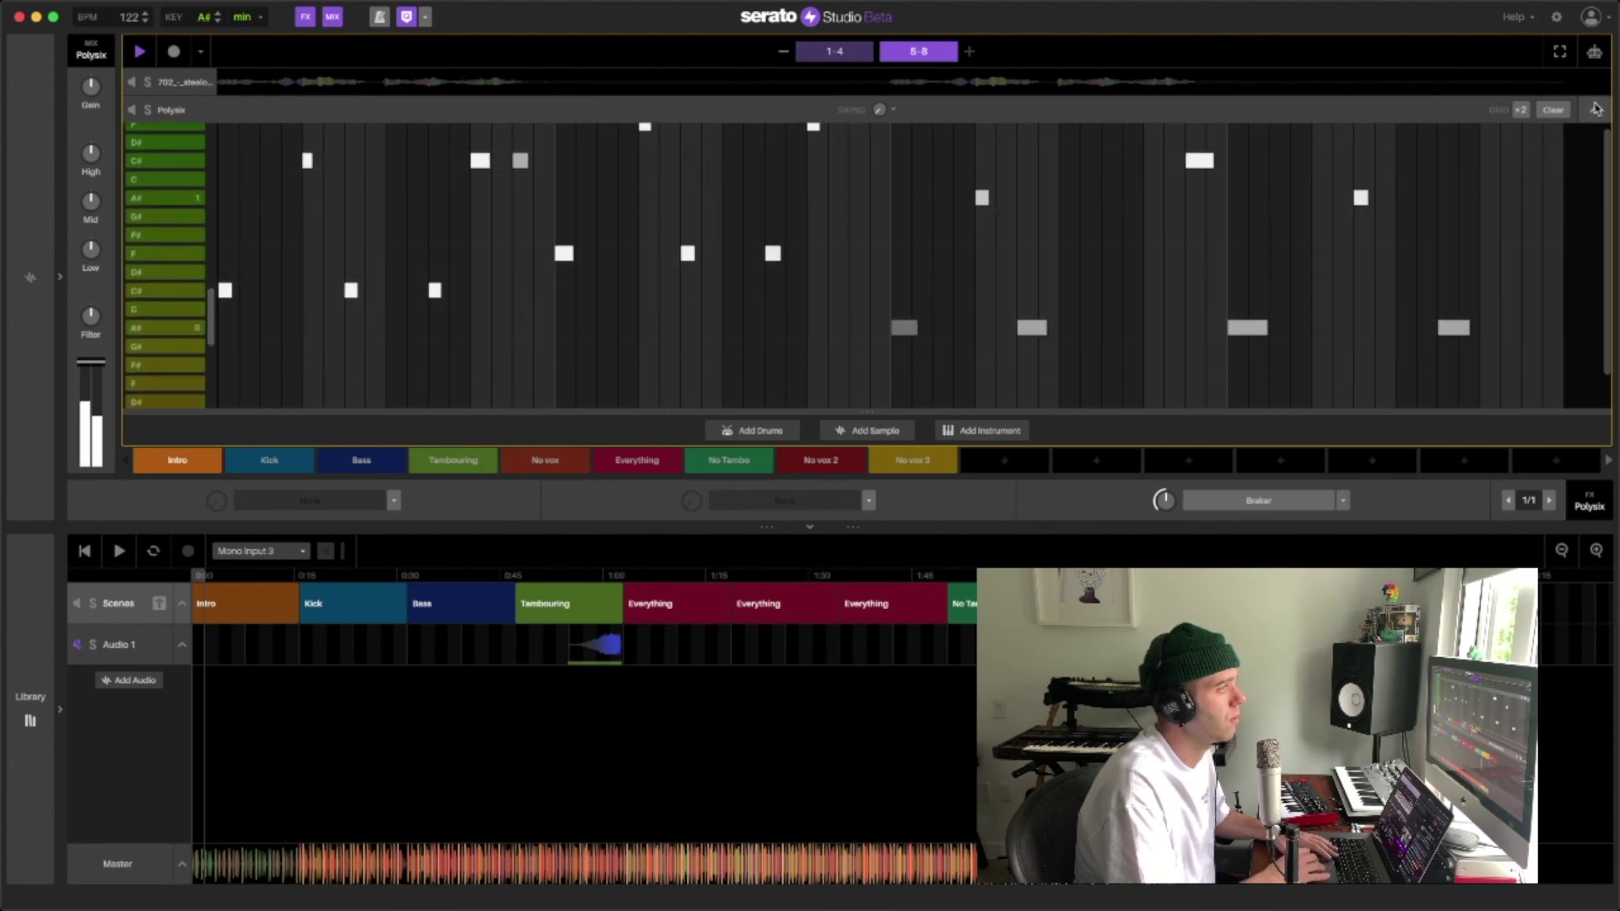
left_click(1594, 109)
left_click(1501, 257)
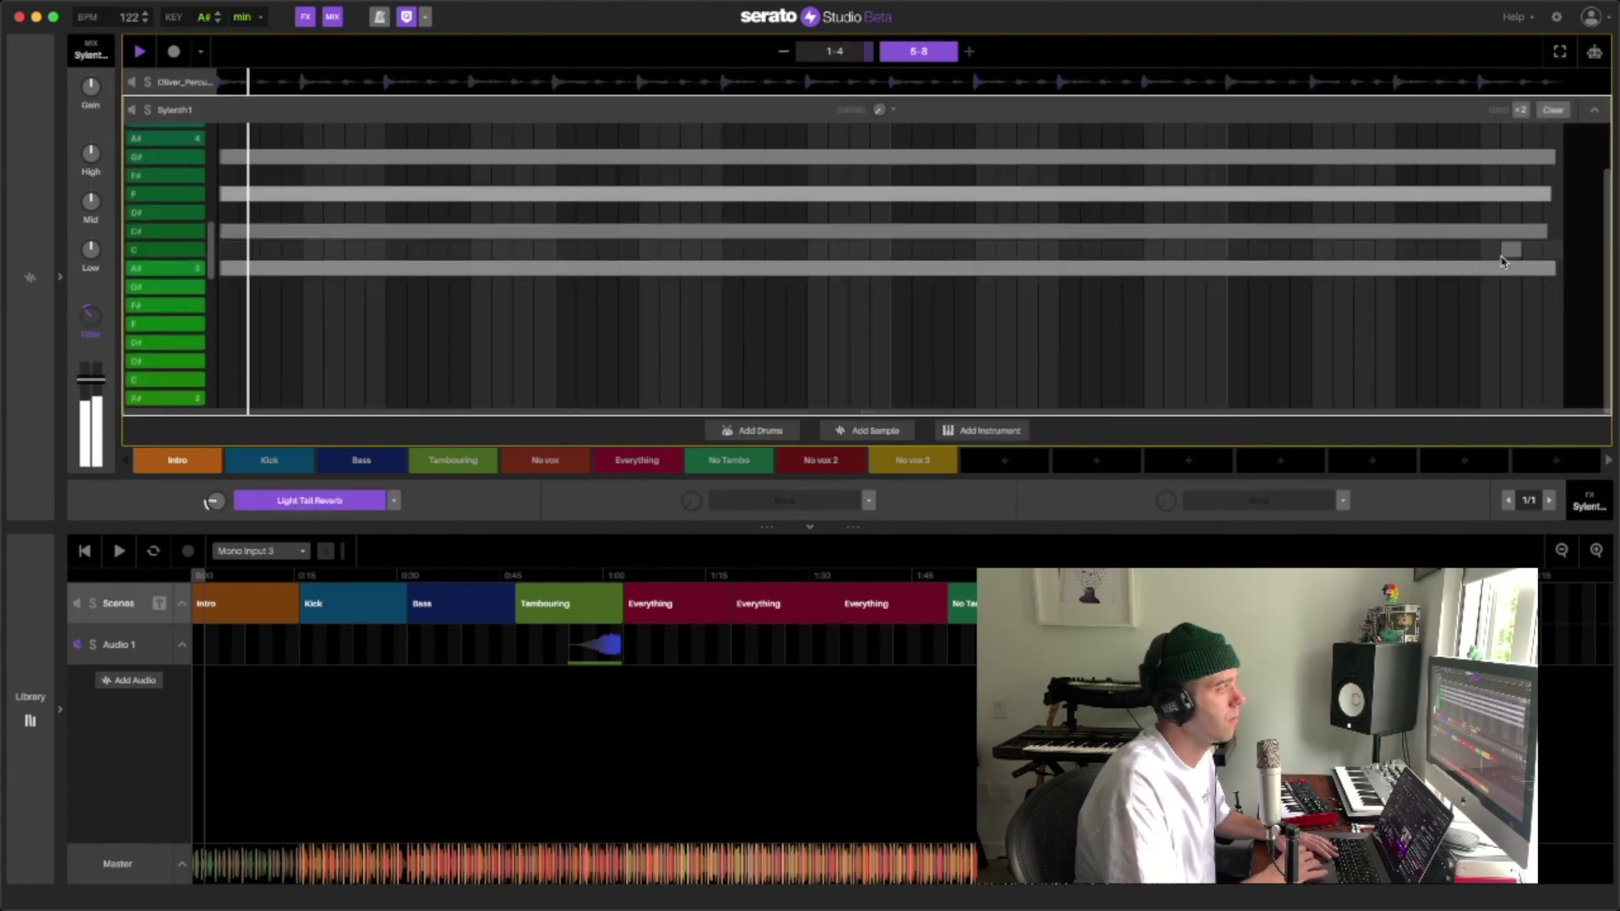
left_click(1582, 125)
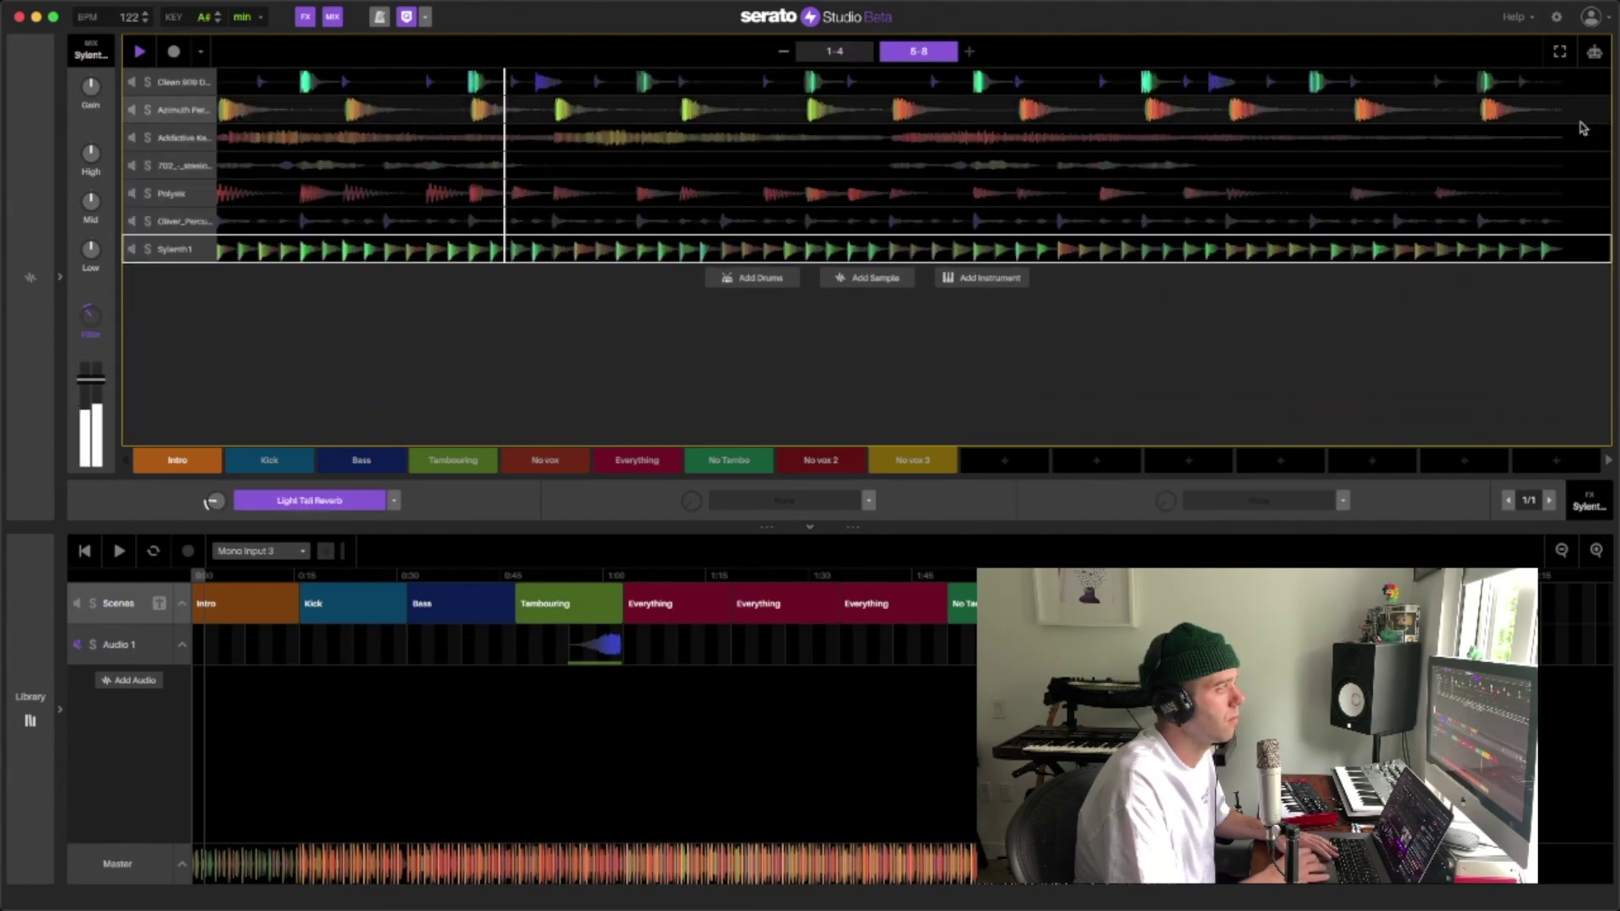
Shorten the second tambourine loop note and the Sylenth1 chord notes in bars 5-8 to end before the final beat.
left_click(1544, 221)
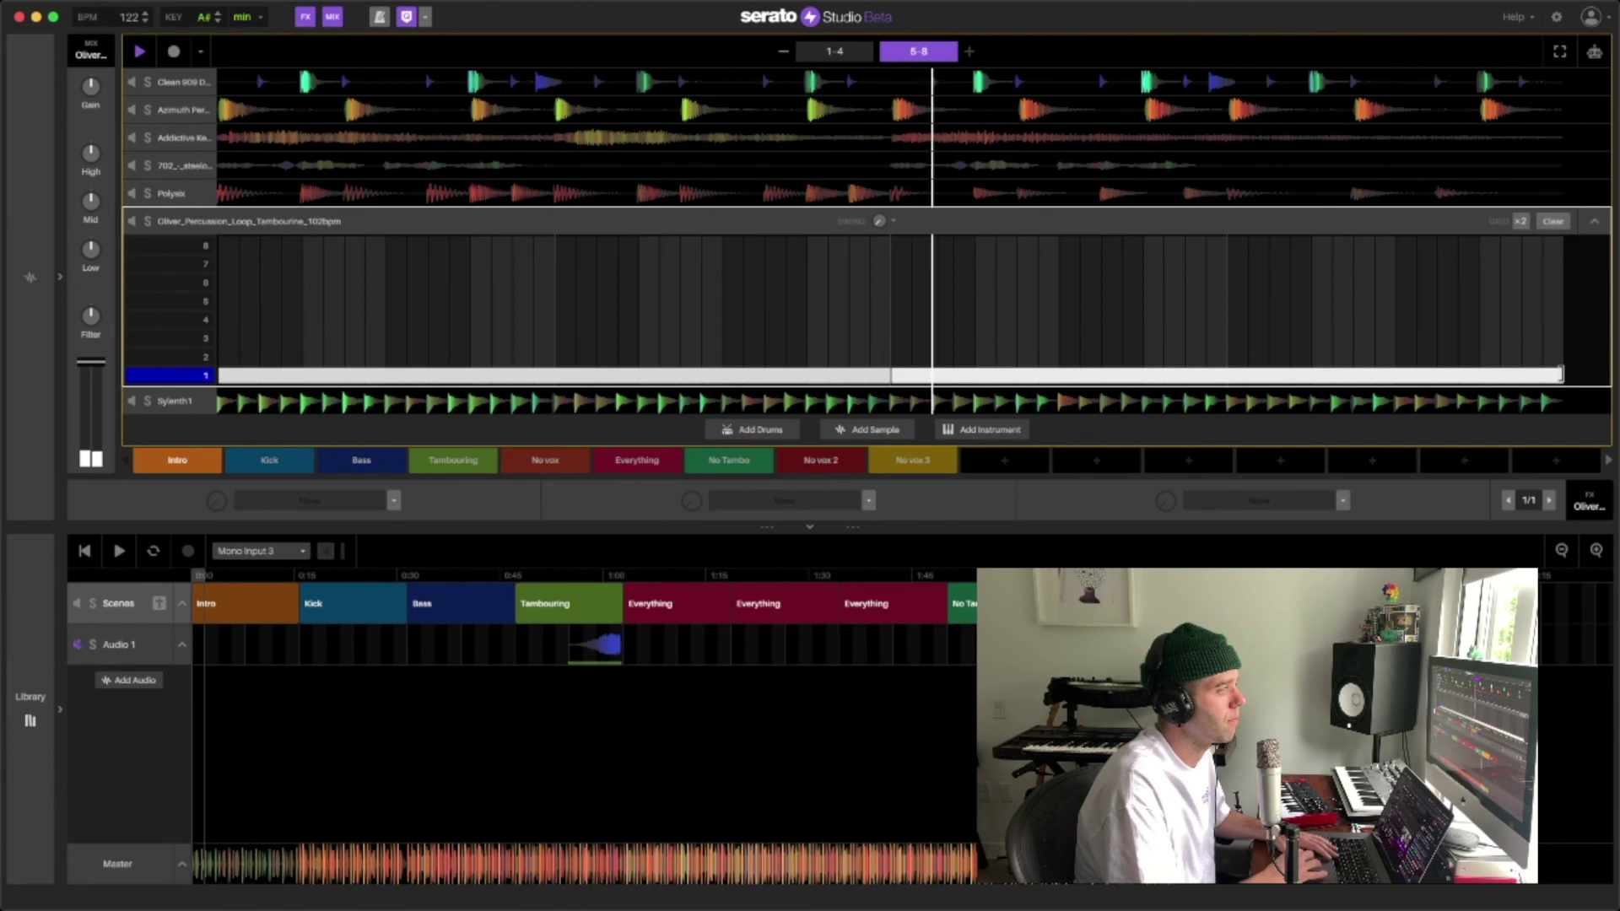
left_click_drag(1561, 374, 1480, 374)
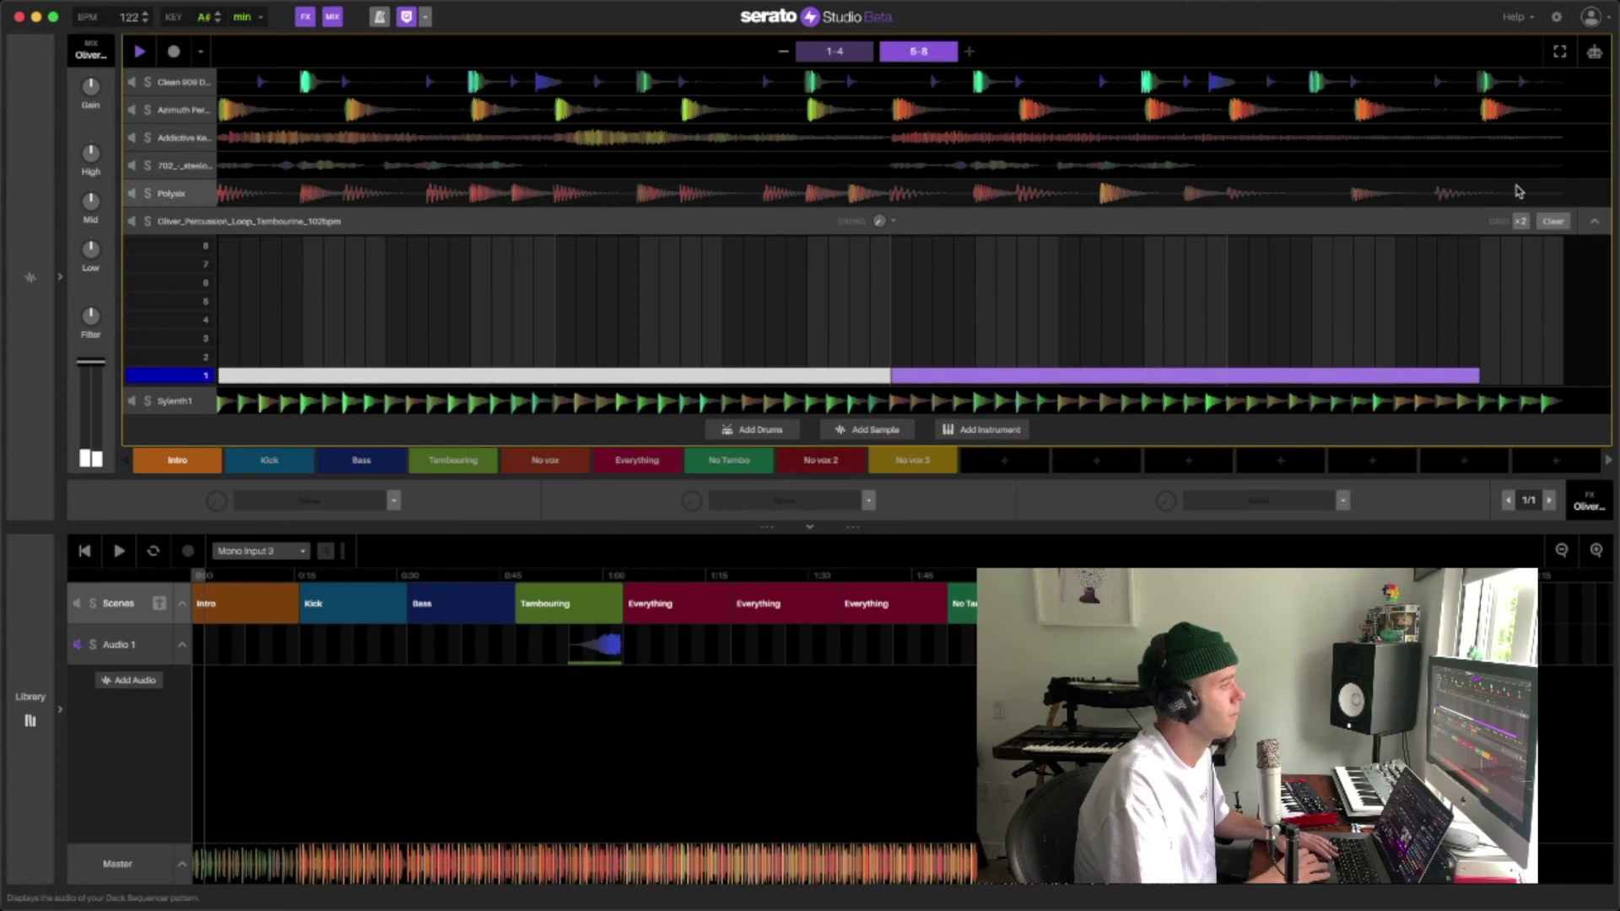
left_click(1546, 405)
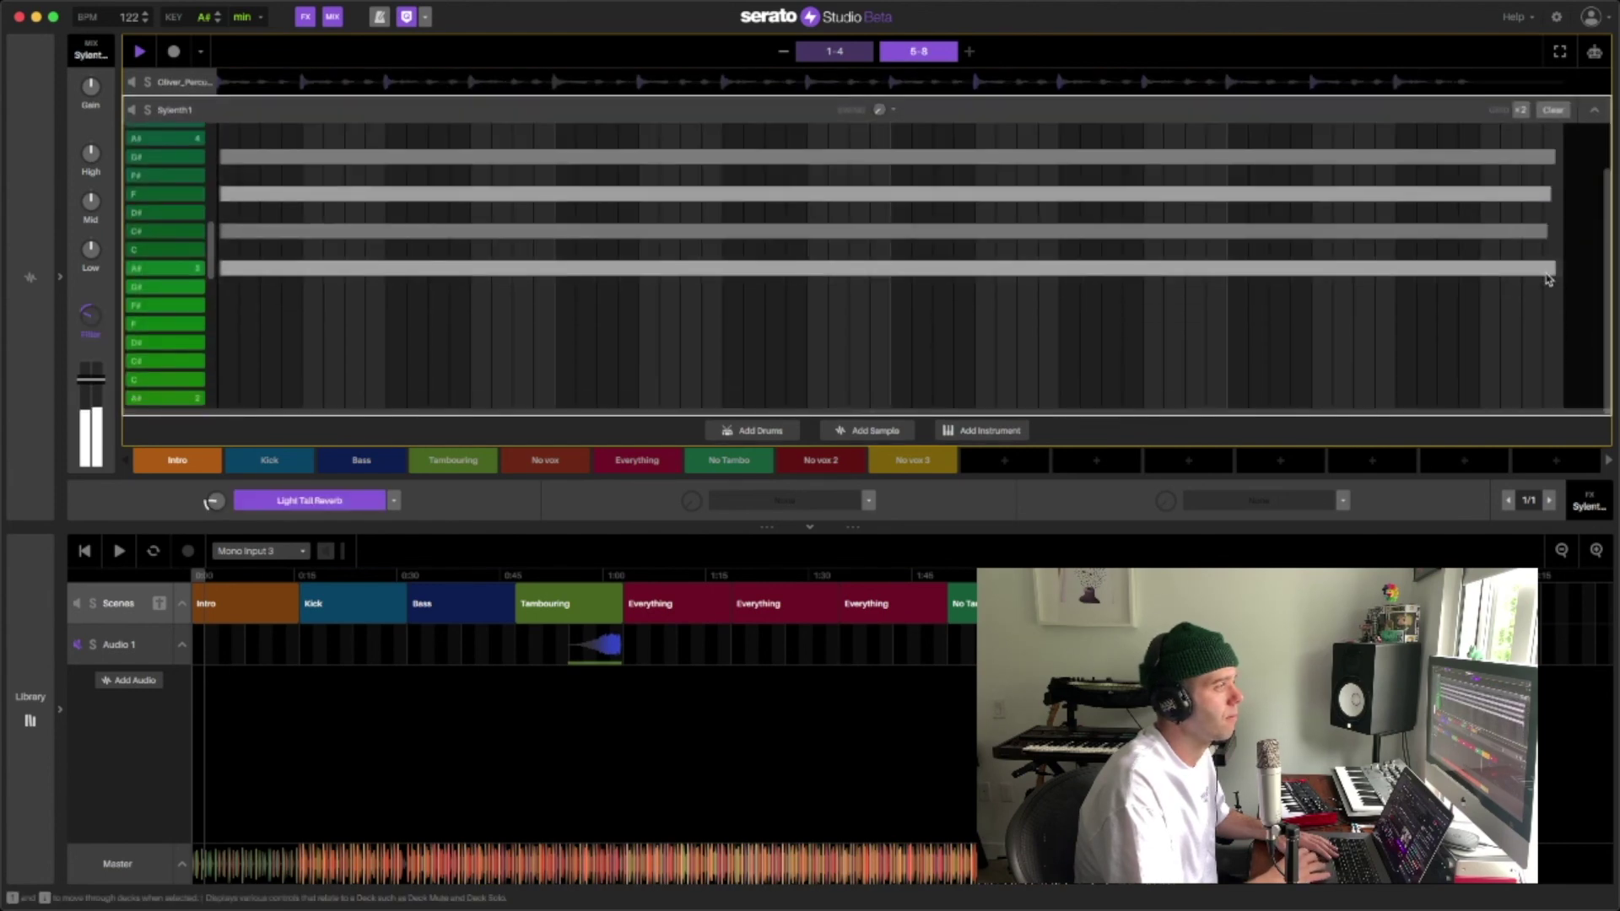
left_click_drag(1547, 137, 1487, 270)
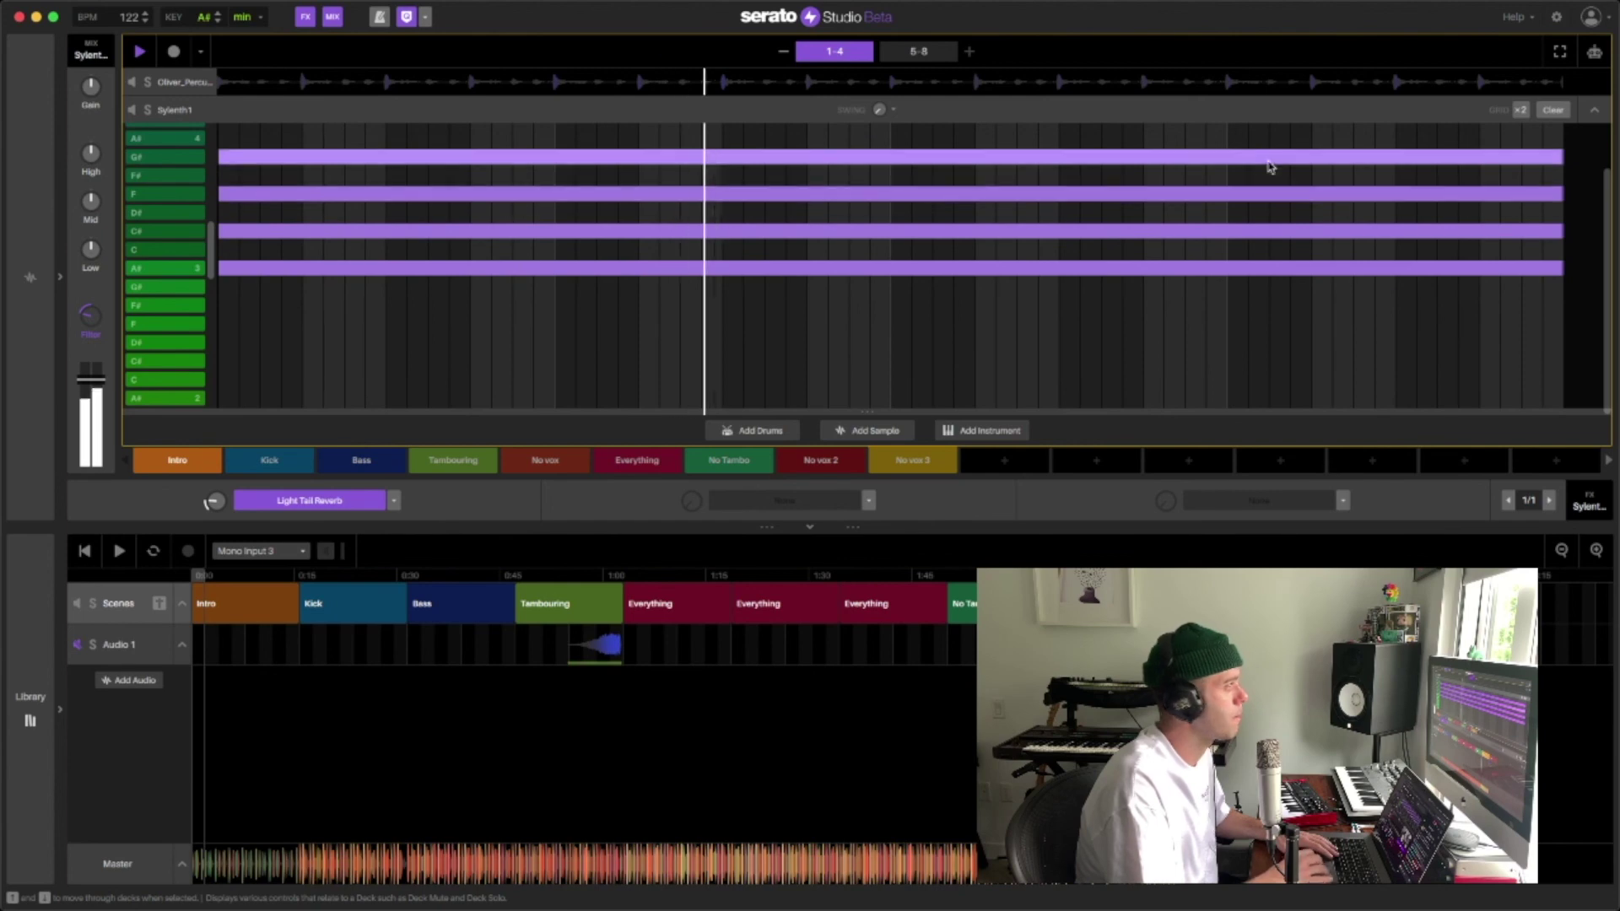
Remove the last Closed Hi-hat hit from the Clean 909 Drum Kit pattern in bars 1-4.
left_click(1489, 85)
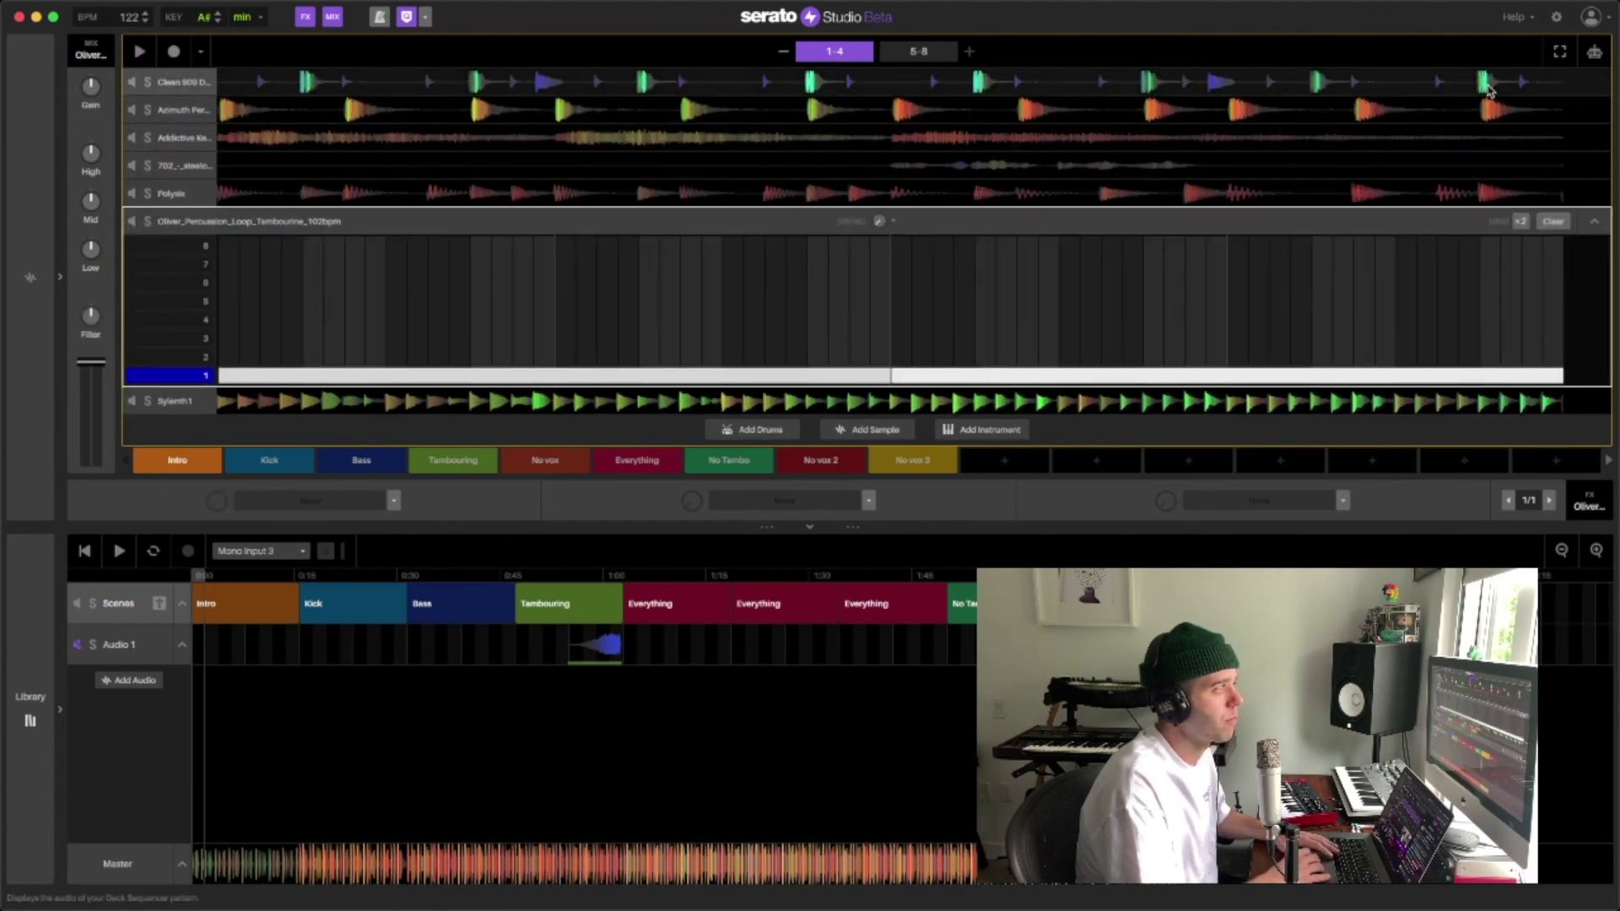
left_click(1489, 84)
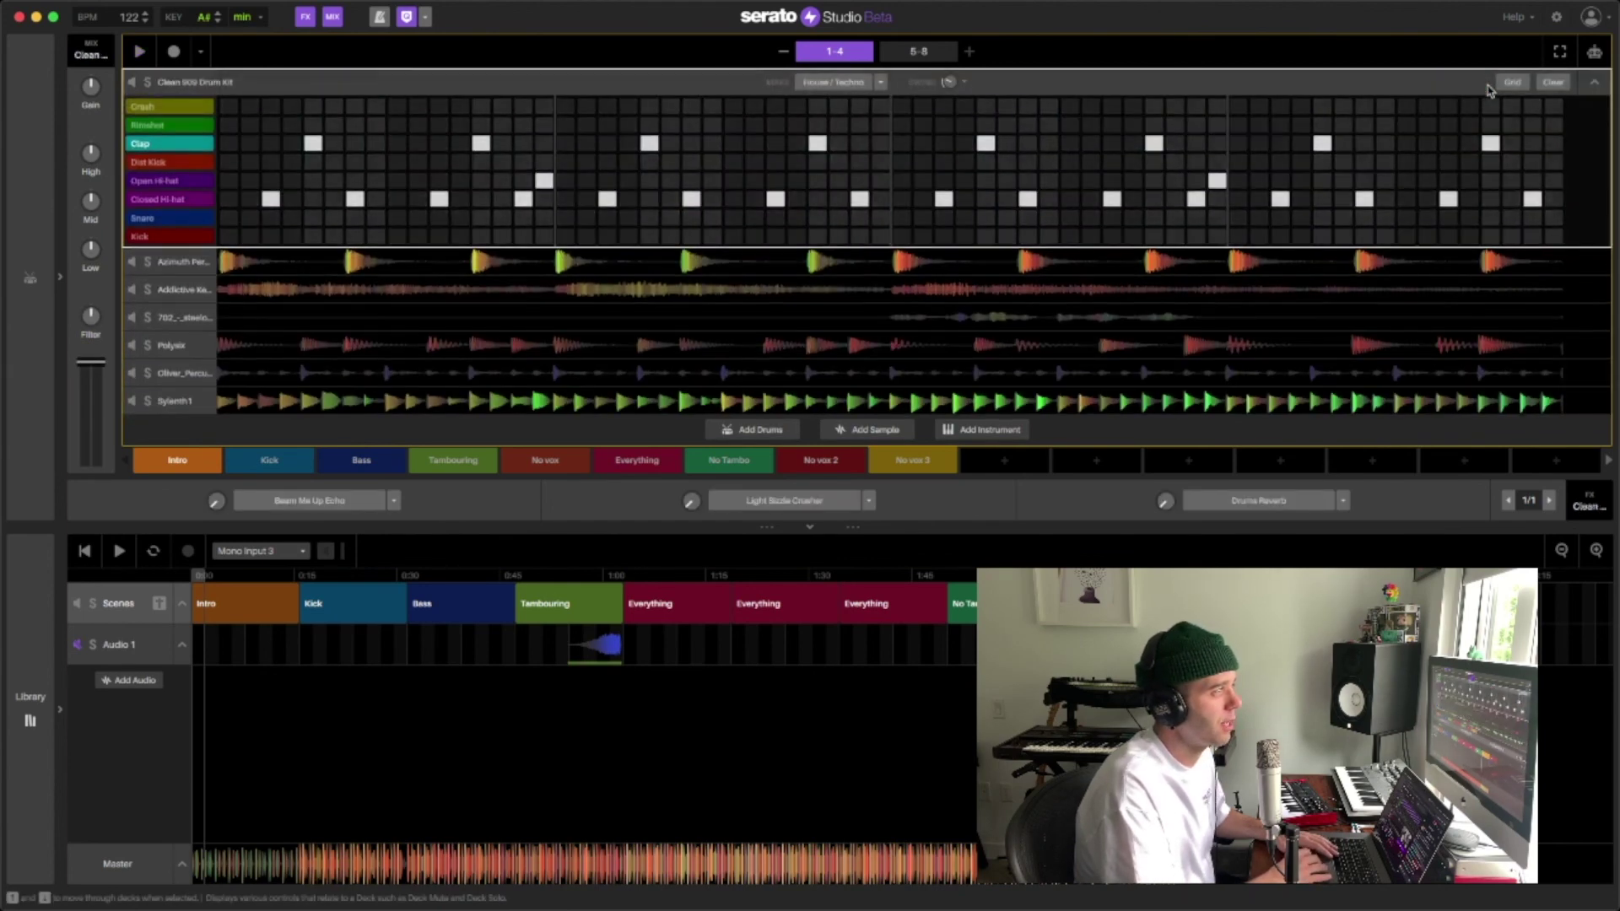
left_click(1533, 200)
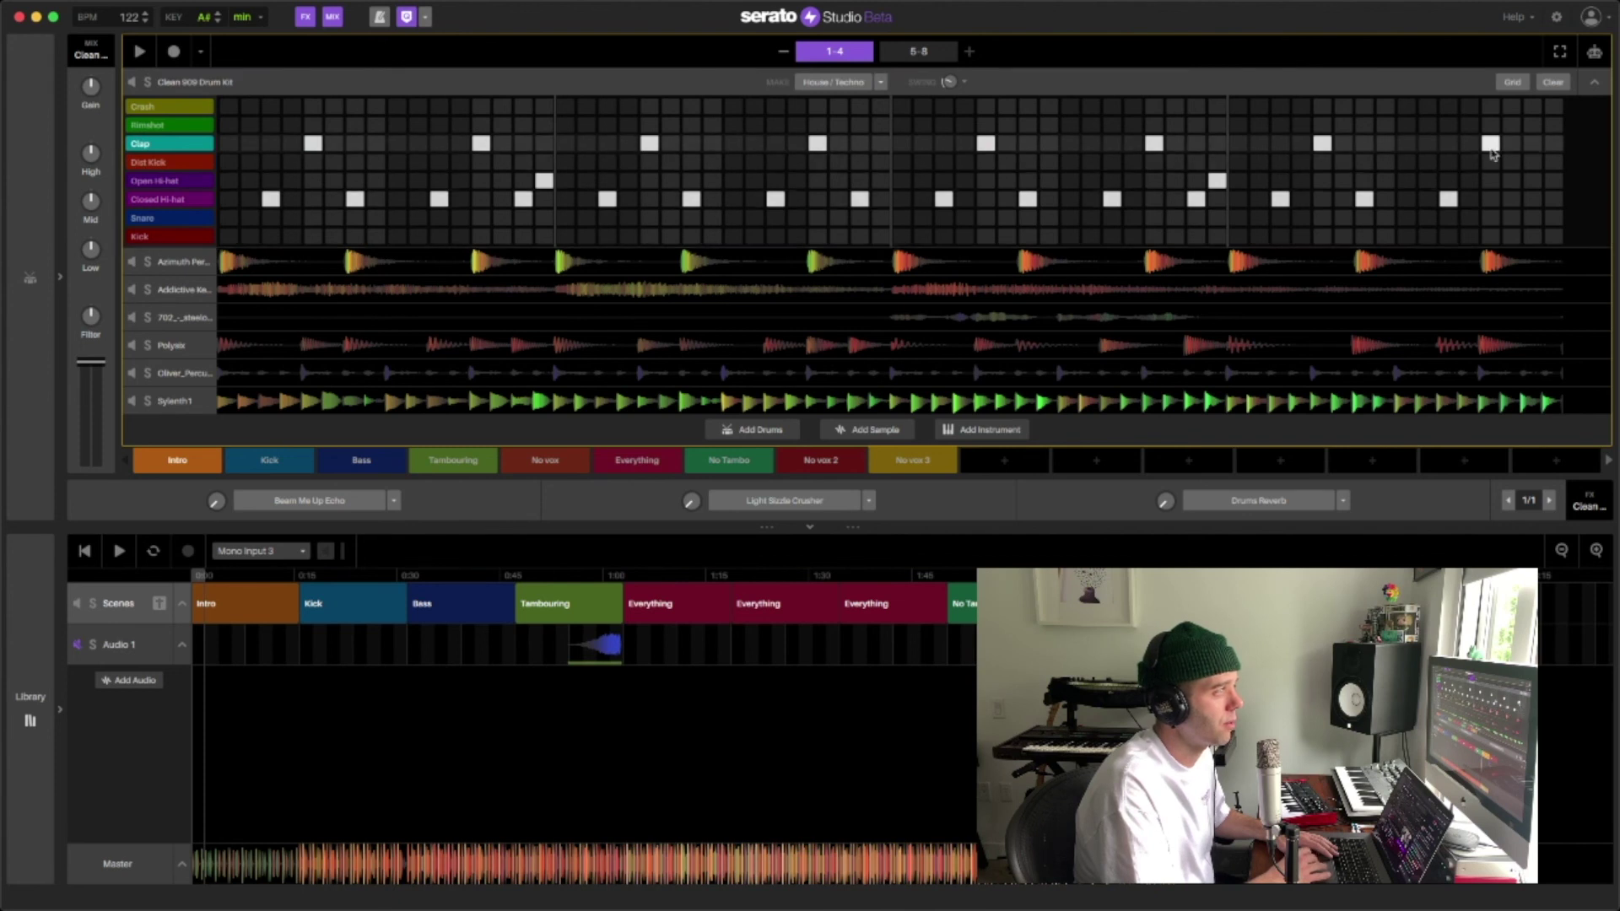
Show automation for the Clap of the Clean 909 Drum Kit and choose FX 1 On as the parameter.
left_click(1594, 54)
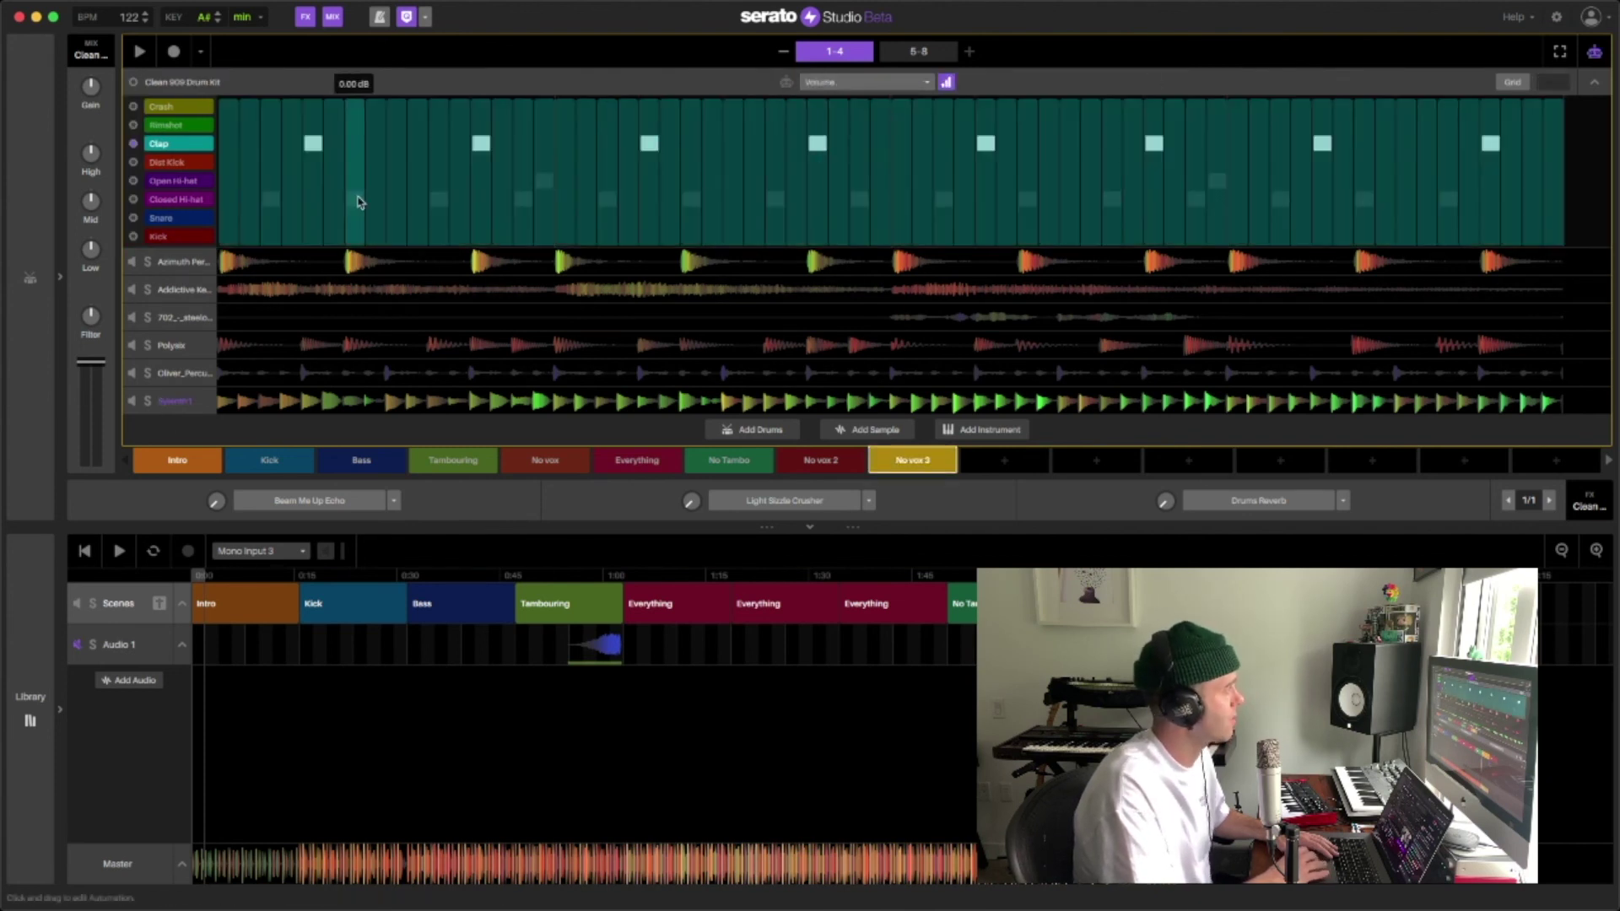
left_click(857, 84)
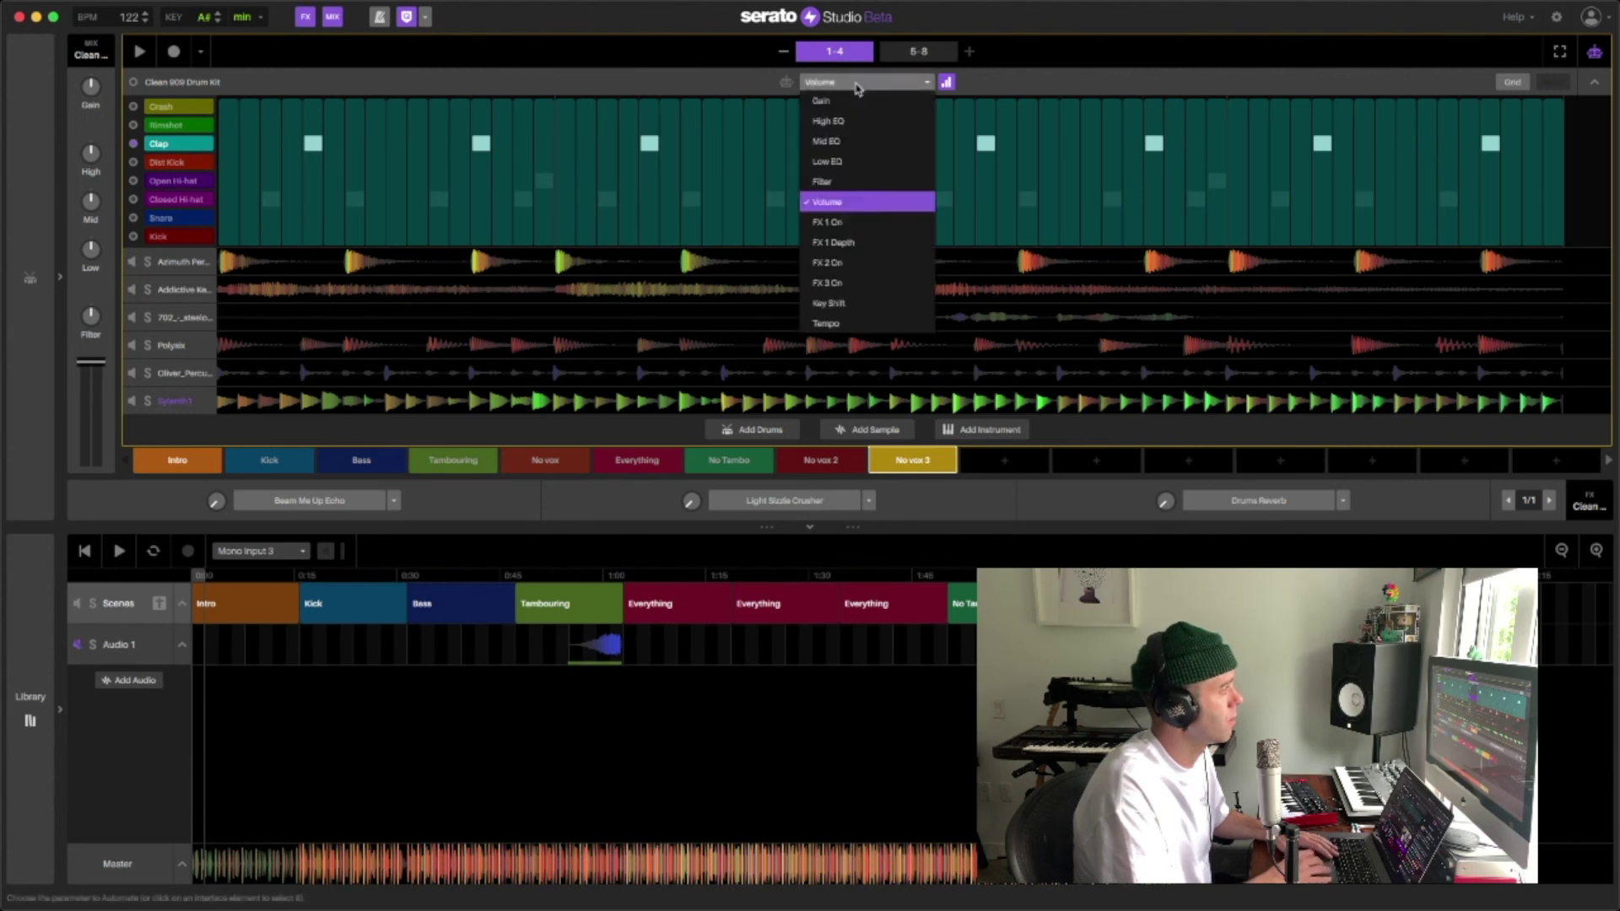
left_click(850, 226)
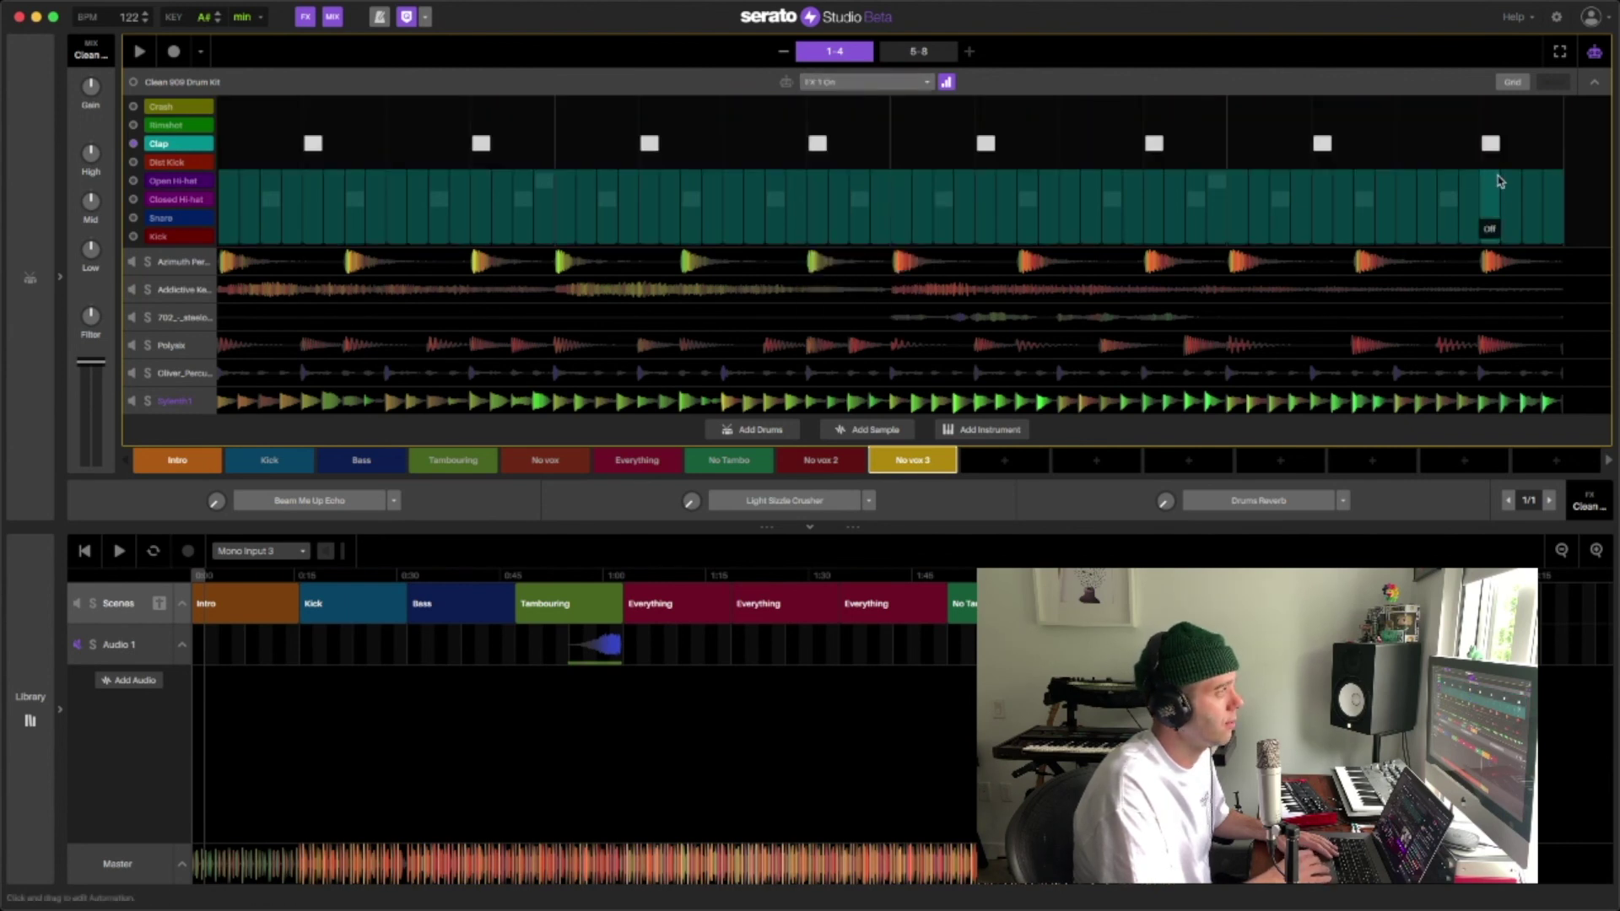
left_click_drag(1498, 181, 1494, 103)
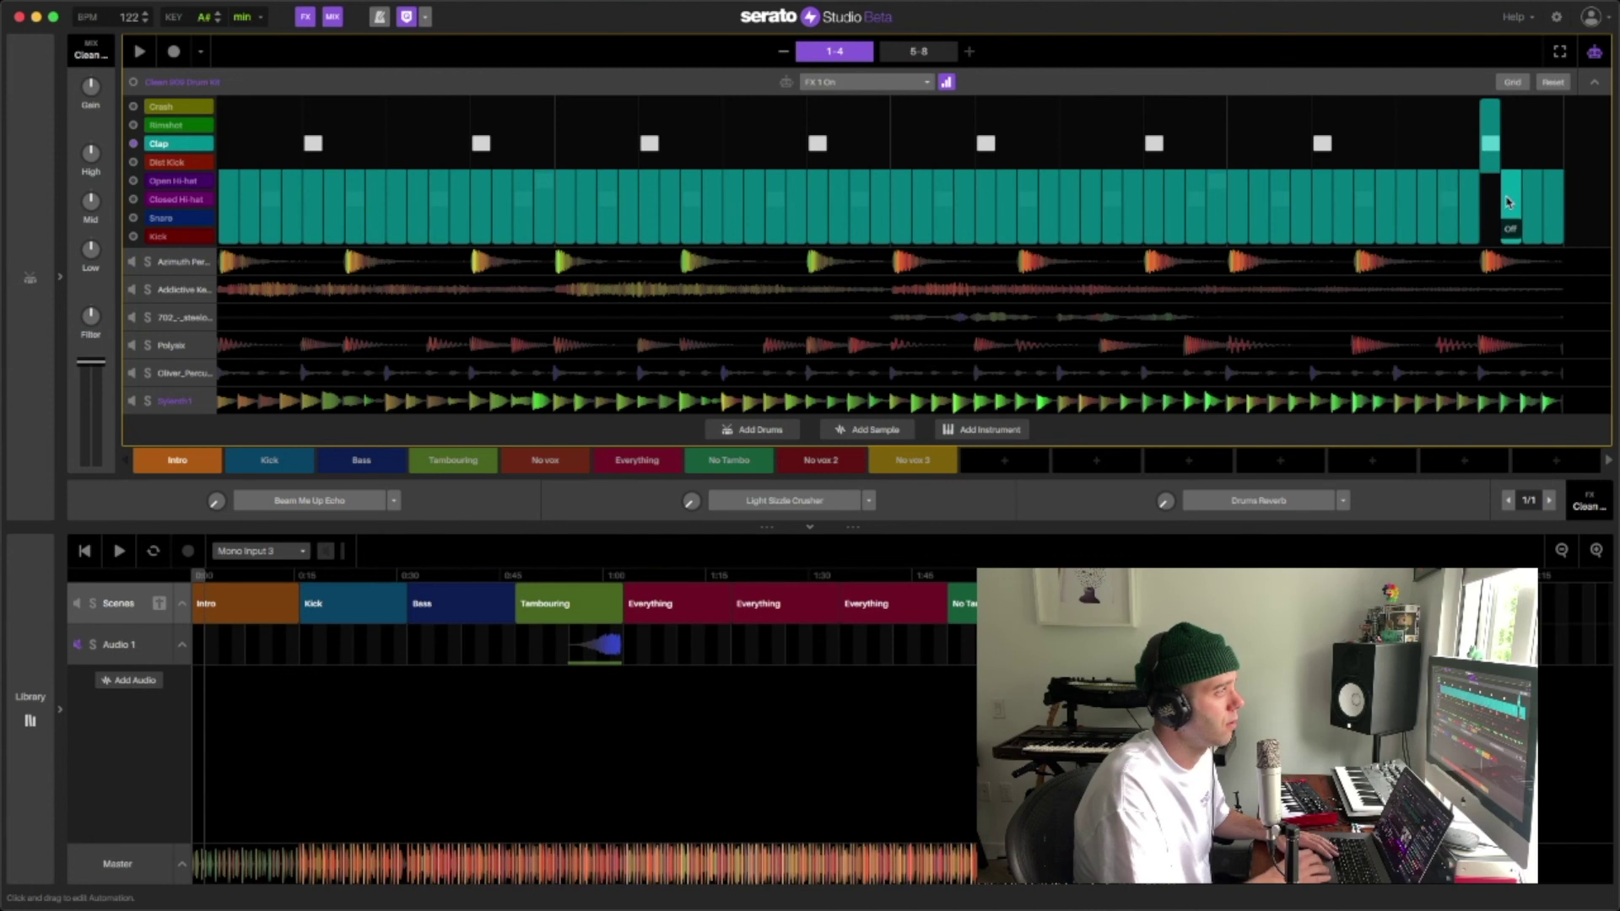
left_click_drag(1510, 122, 1553, 80)
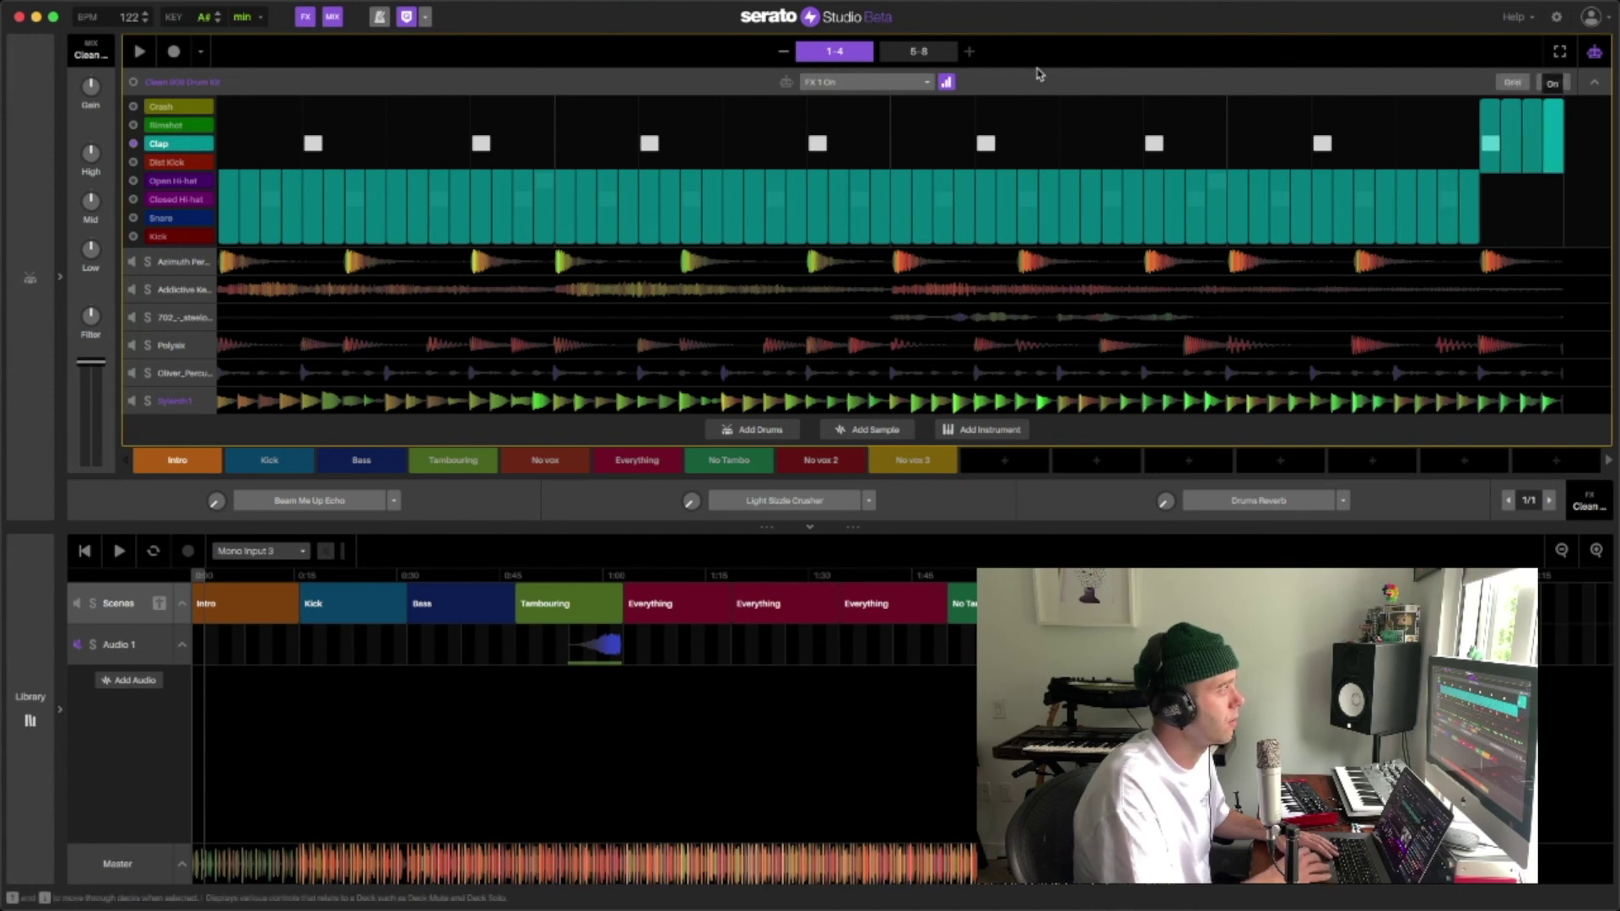
key("space")
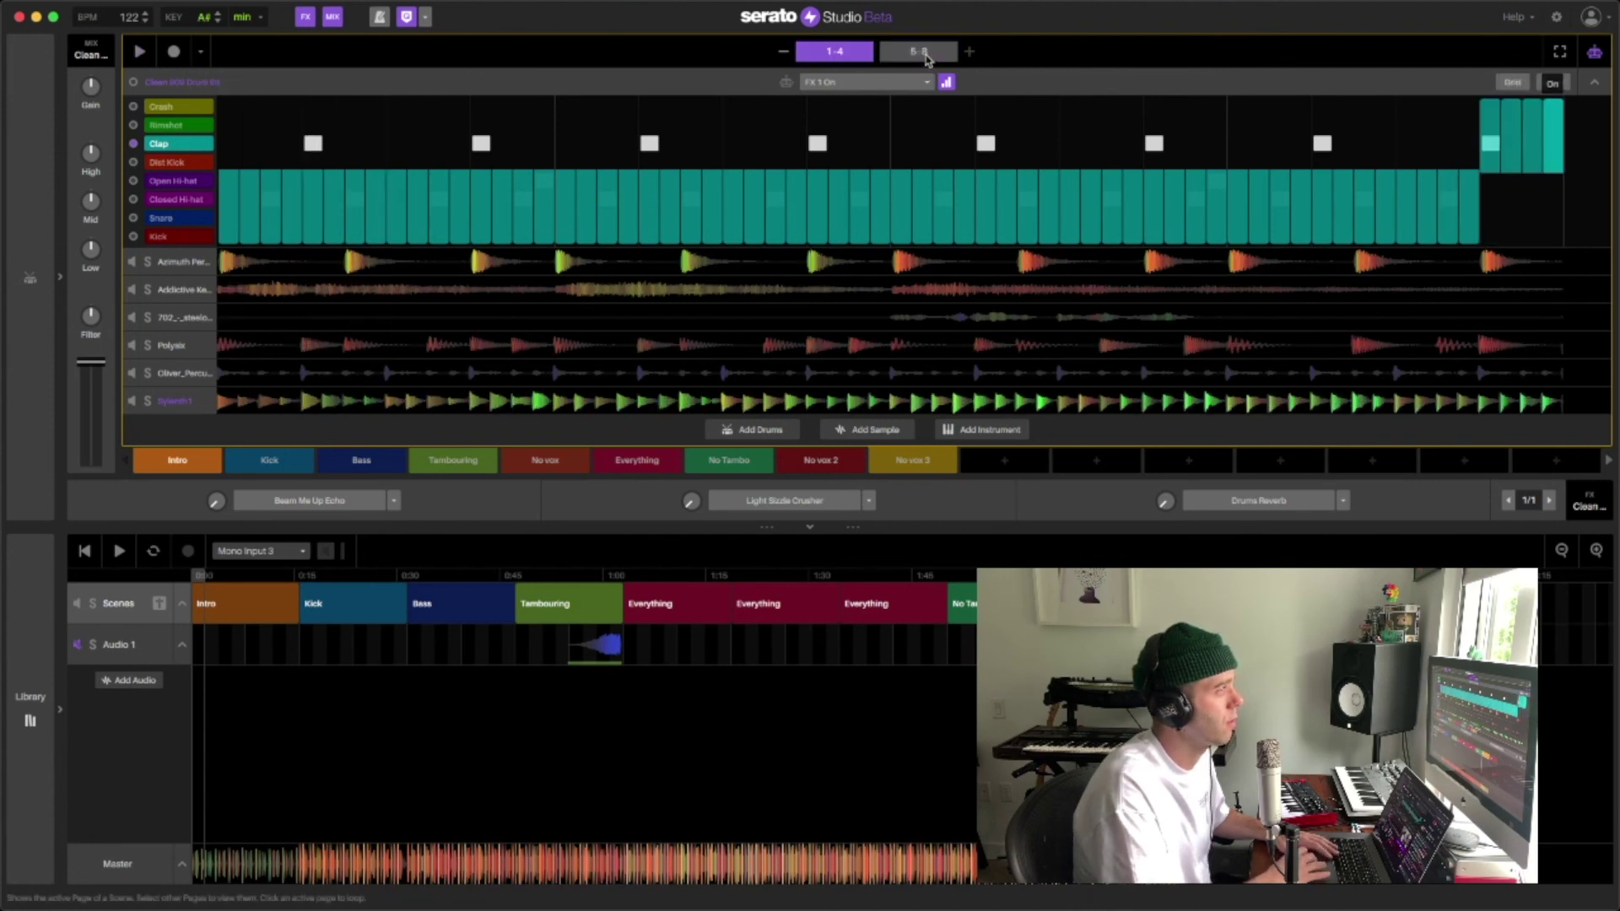
left_click_drag(1495, 132, 1571, 244)
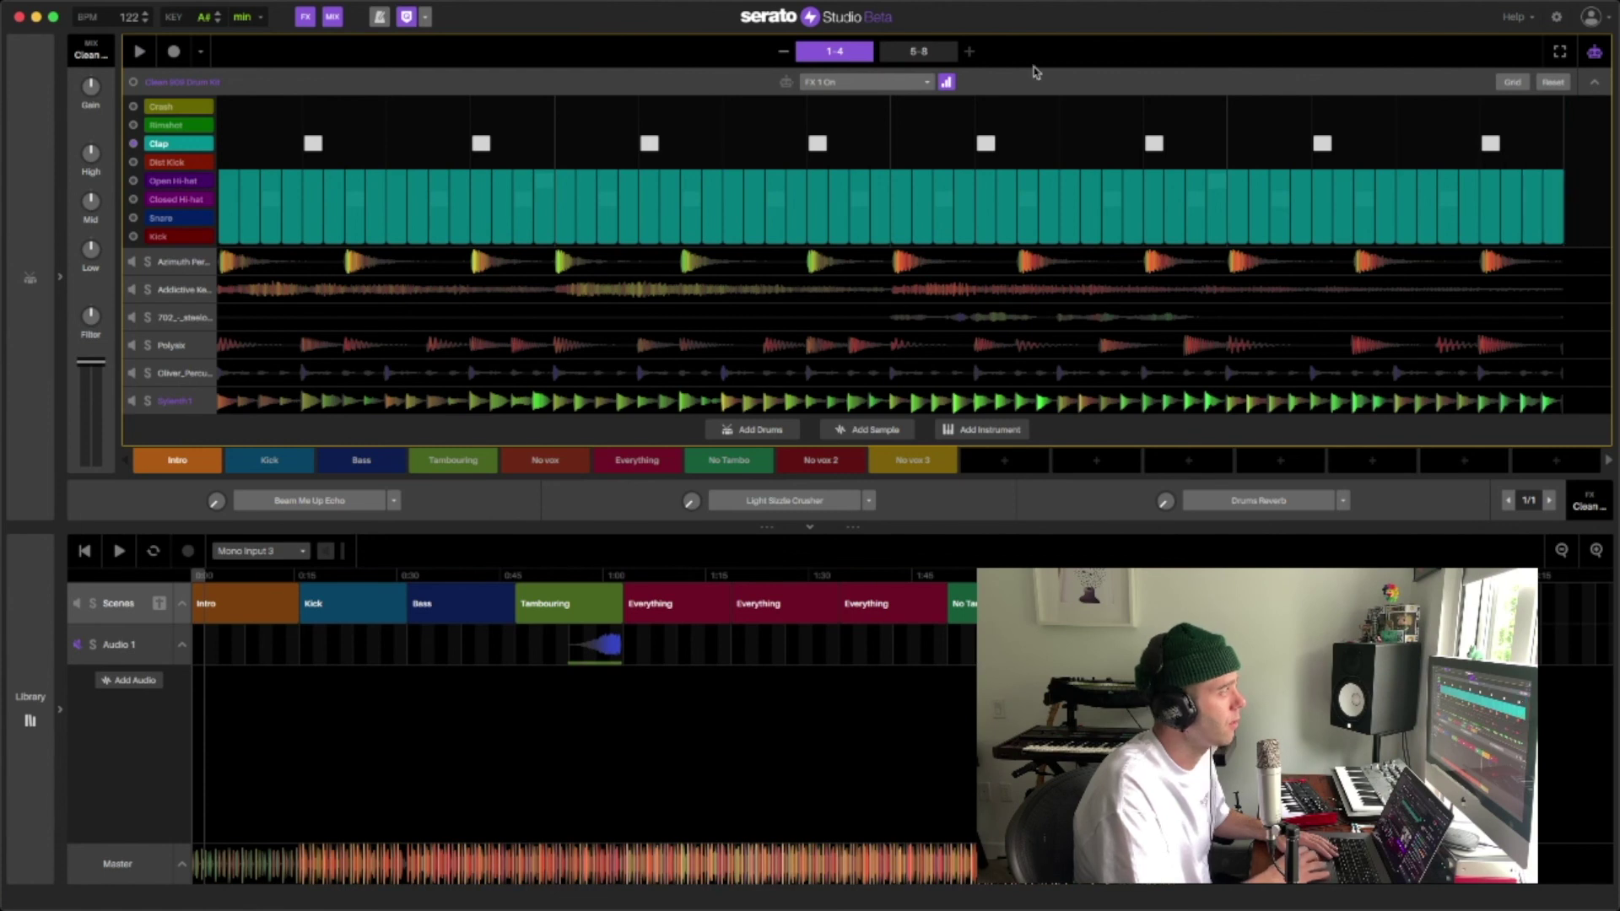
Automate the Clap's FX 1 to be on during the last beat of bars 5-8 and audition it.
left_click(938, 57)
mouse_move(1489, 179)
left_mouse_down()
mouse_move(1542, 106)
mouse_move(1561, 106)
left_mouse_up()
key("space")
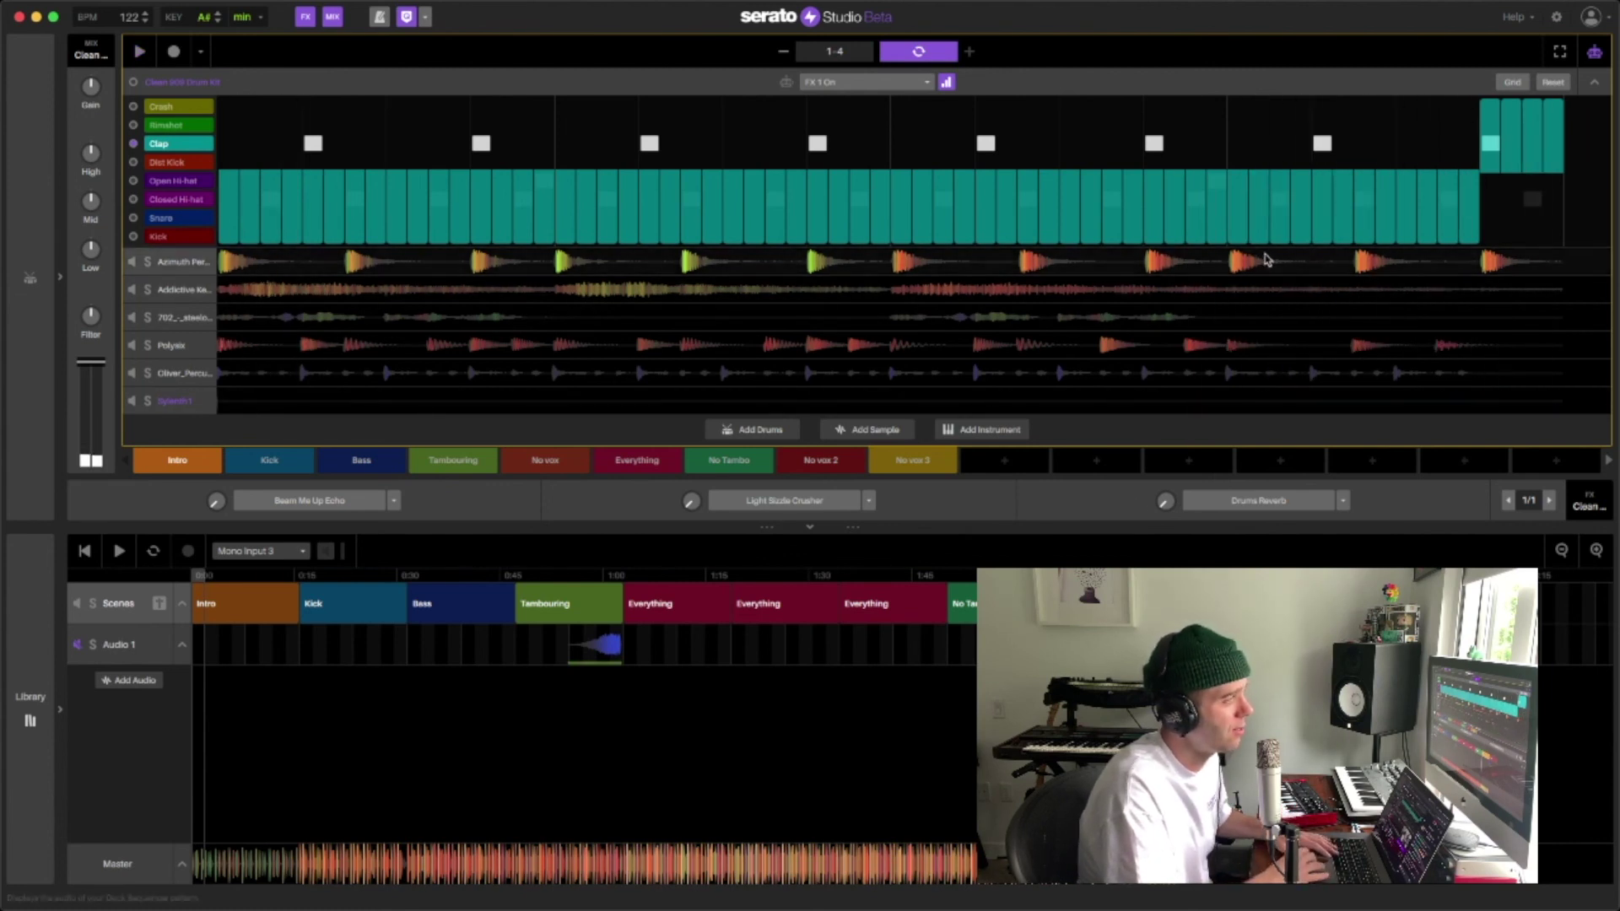
Delete the final Azimuth Percussion chord in bars 5-8, turn off the page loop and play back the result.
left_click(1321, 268)
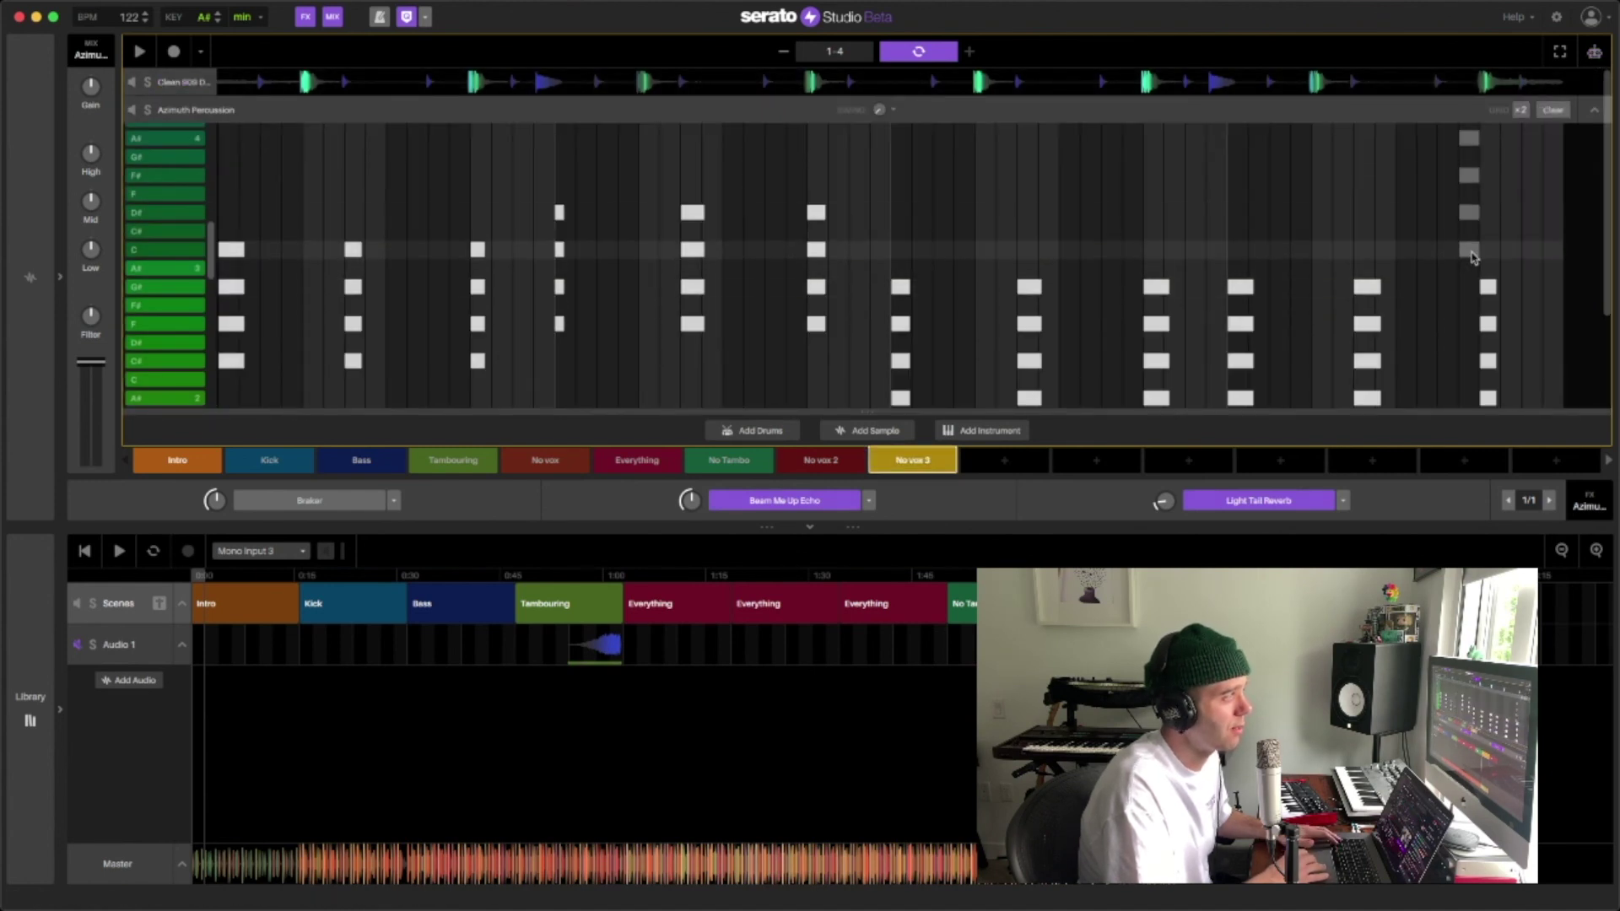
left_click_drag(1470, 244, 1508, 409)
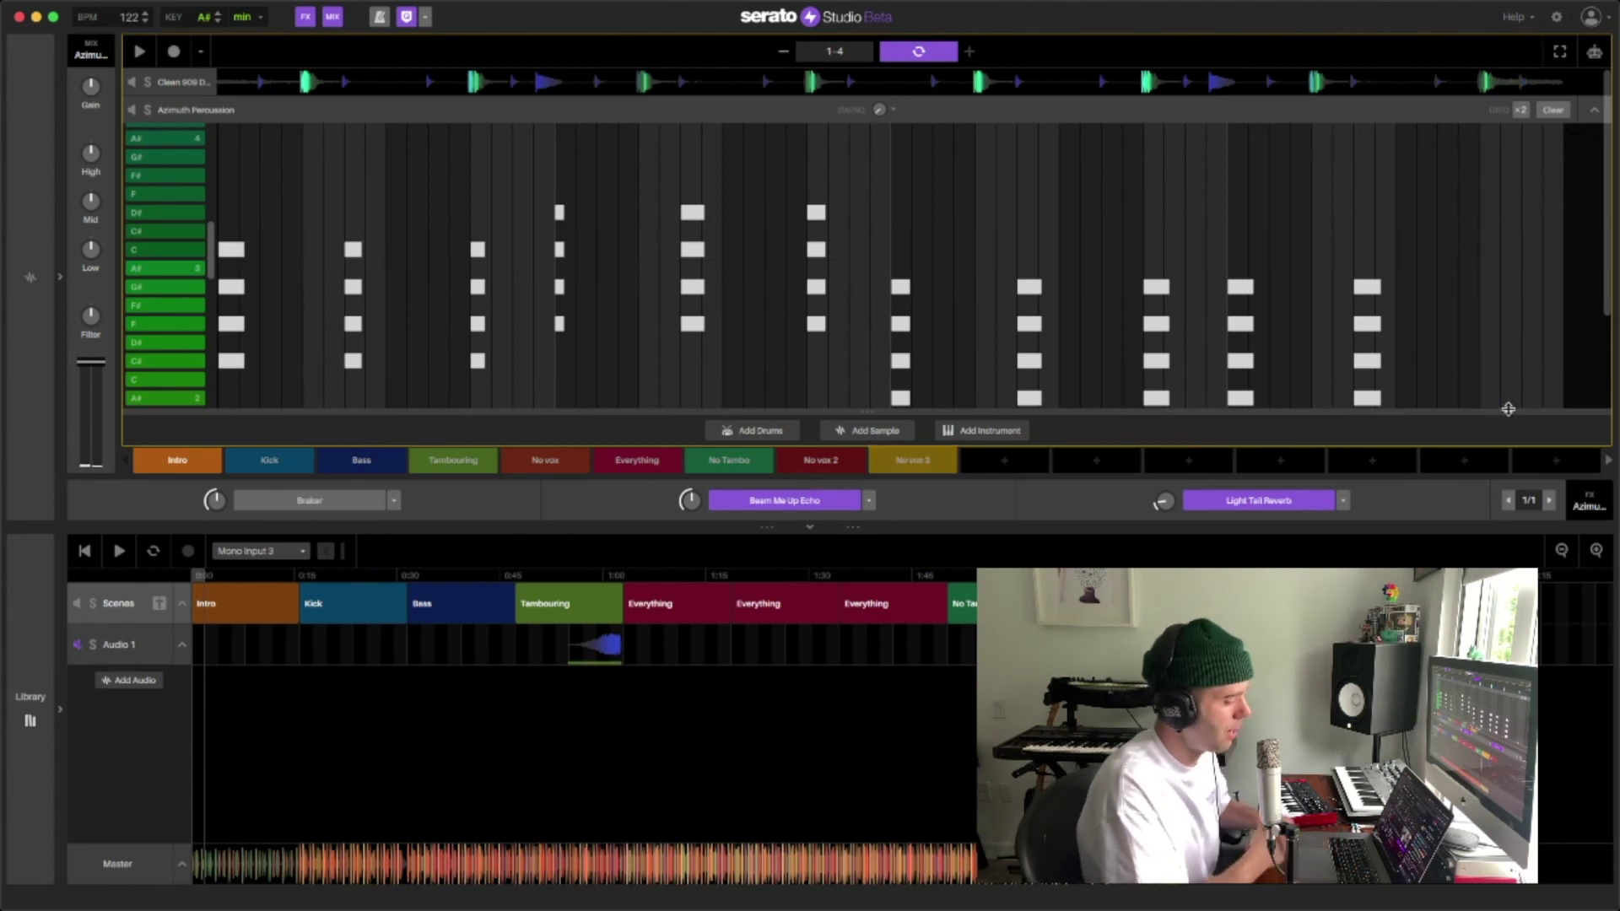
key("space")
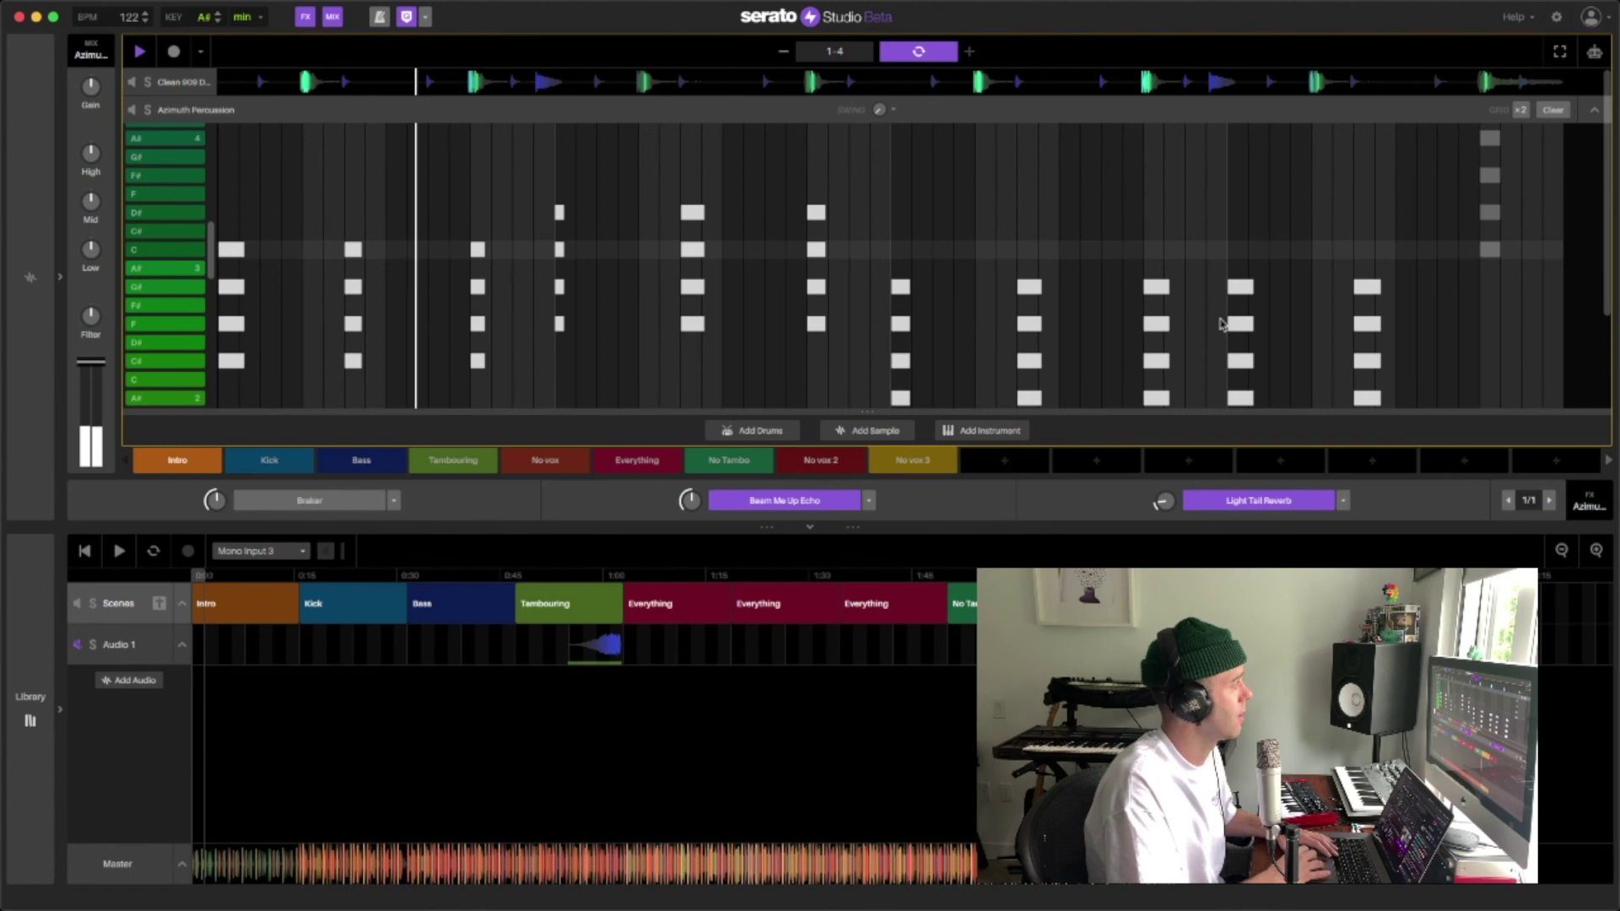
key("space")
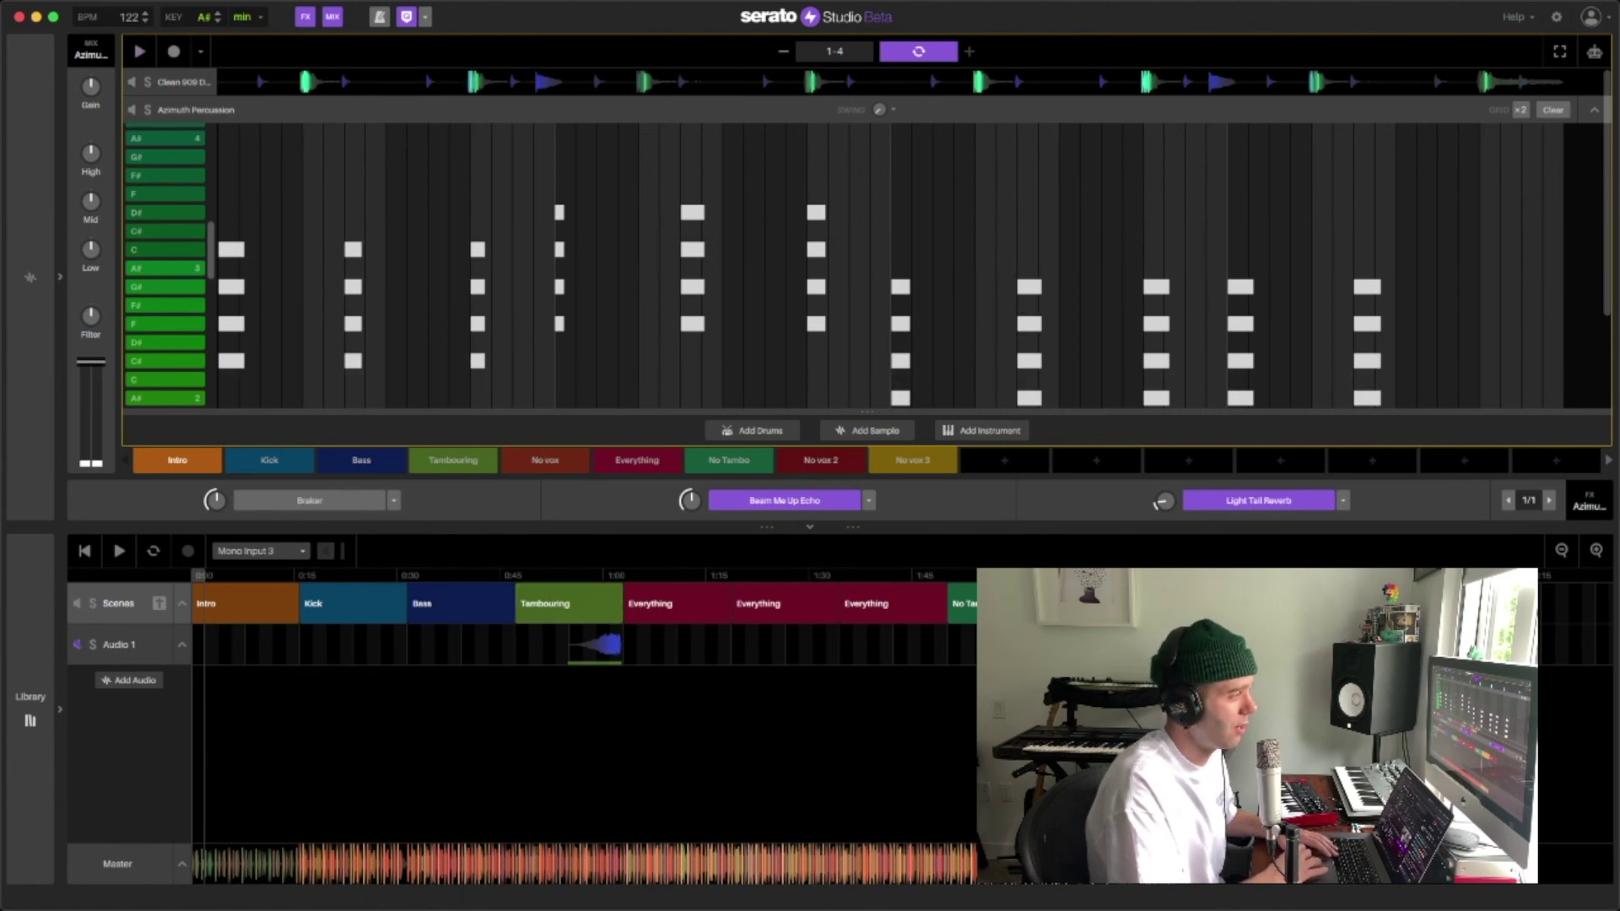
left_click(919, 52)
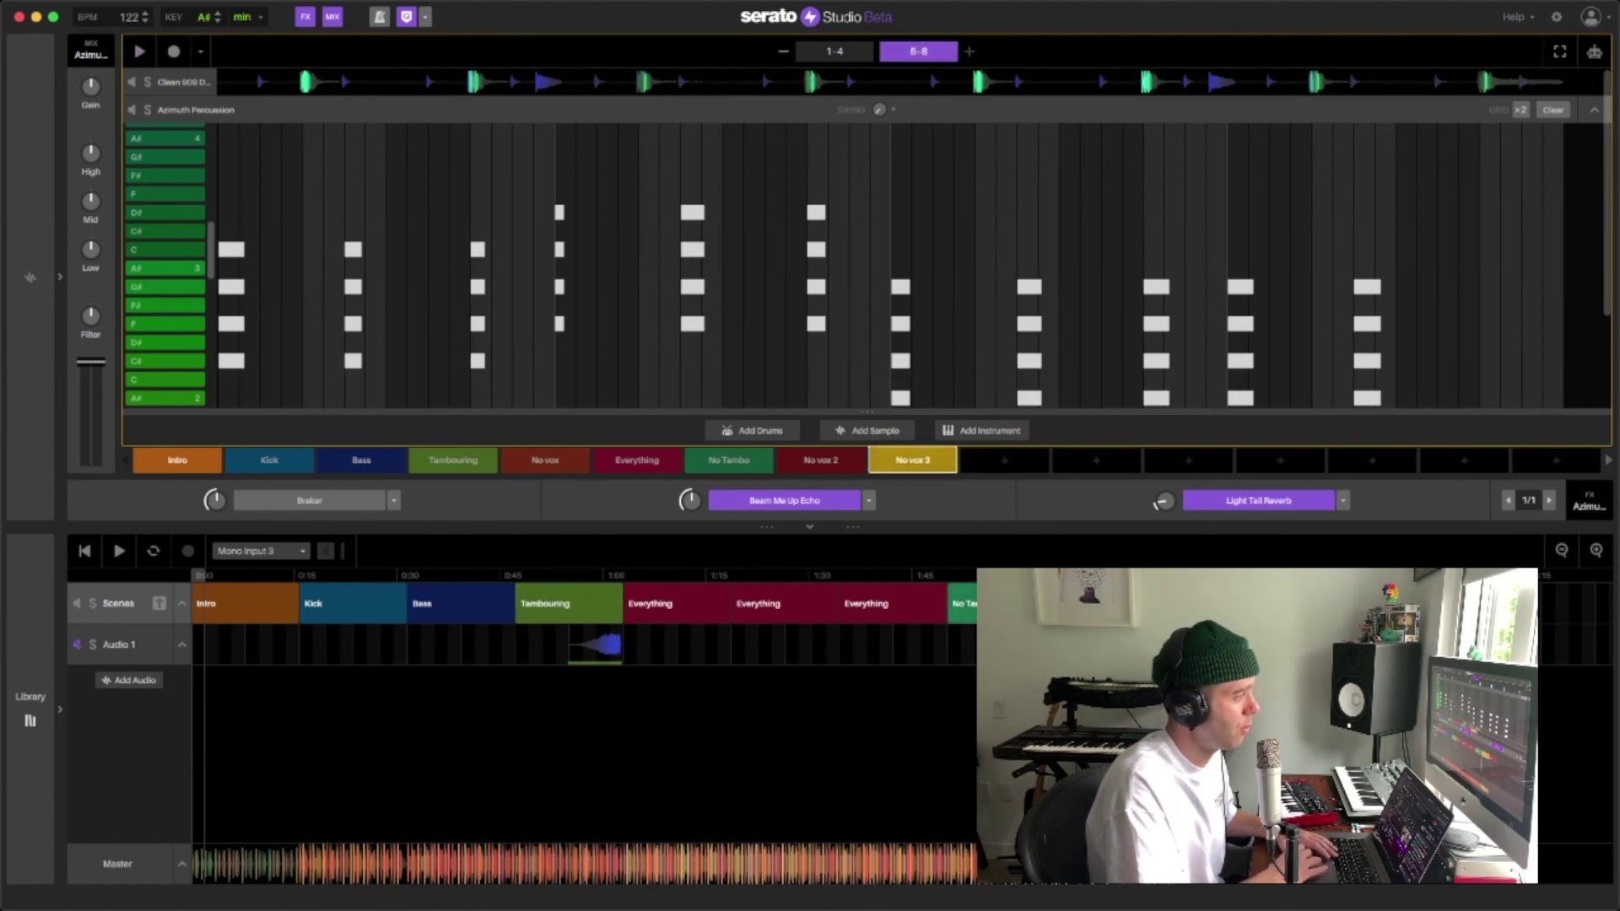
key("space")
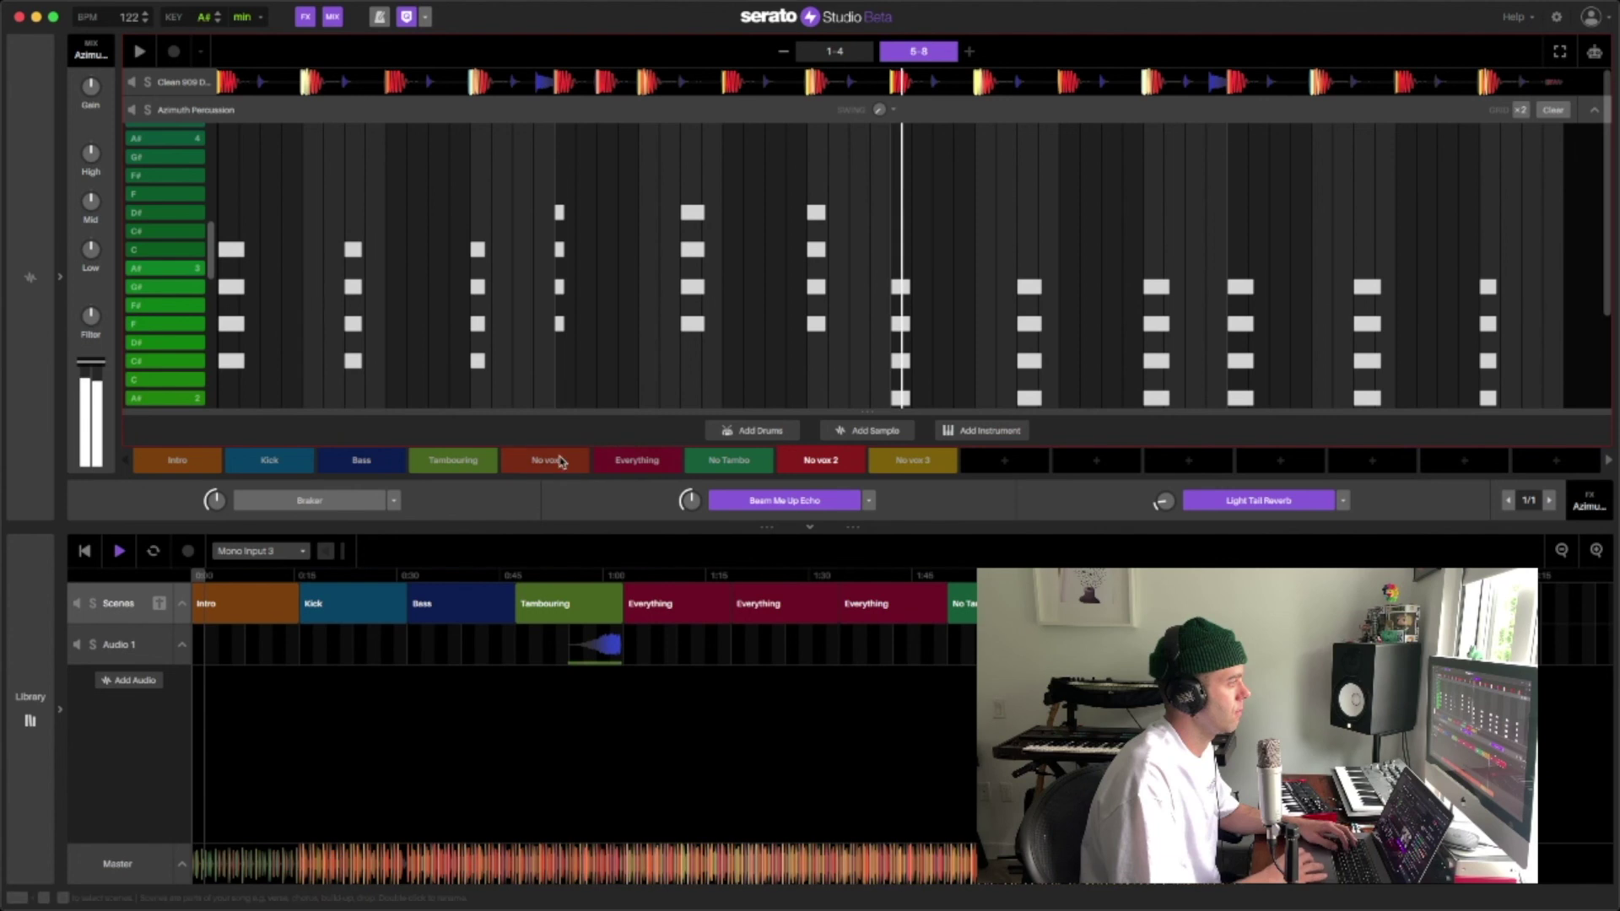
Return the song playhead to the beginning and play the arrangement from the start.
left_click(473, 463)
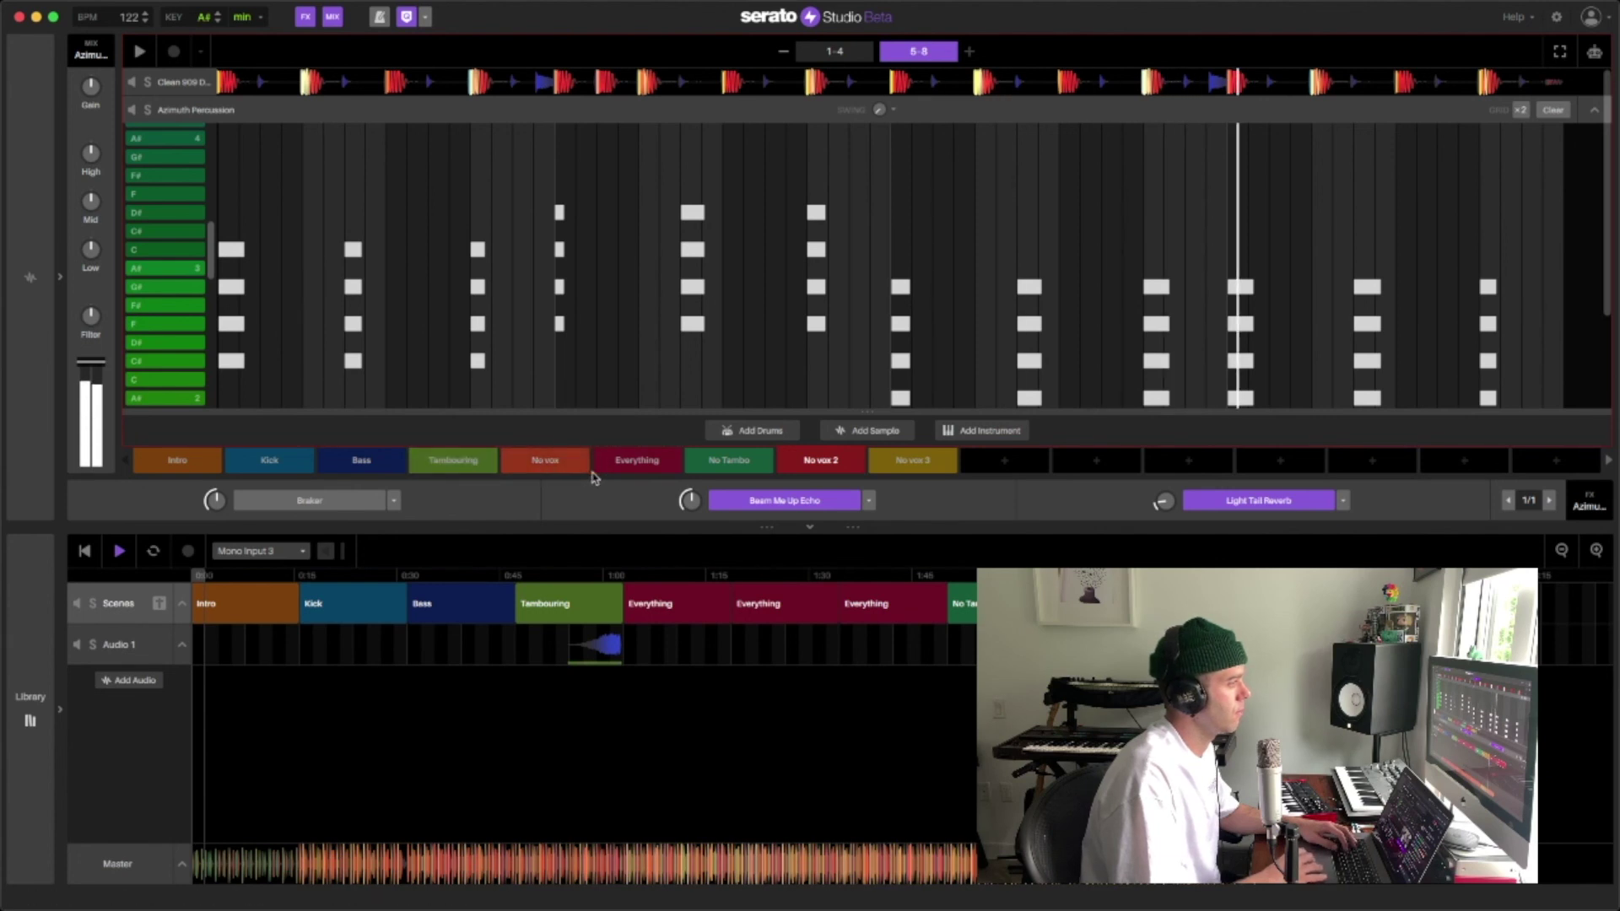
left_click(119, 551)
left_click(84, 552)
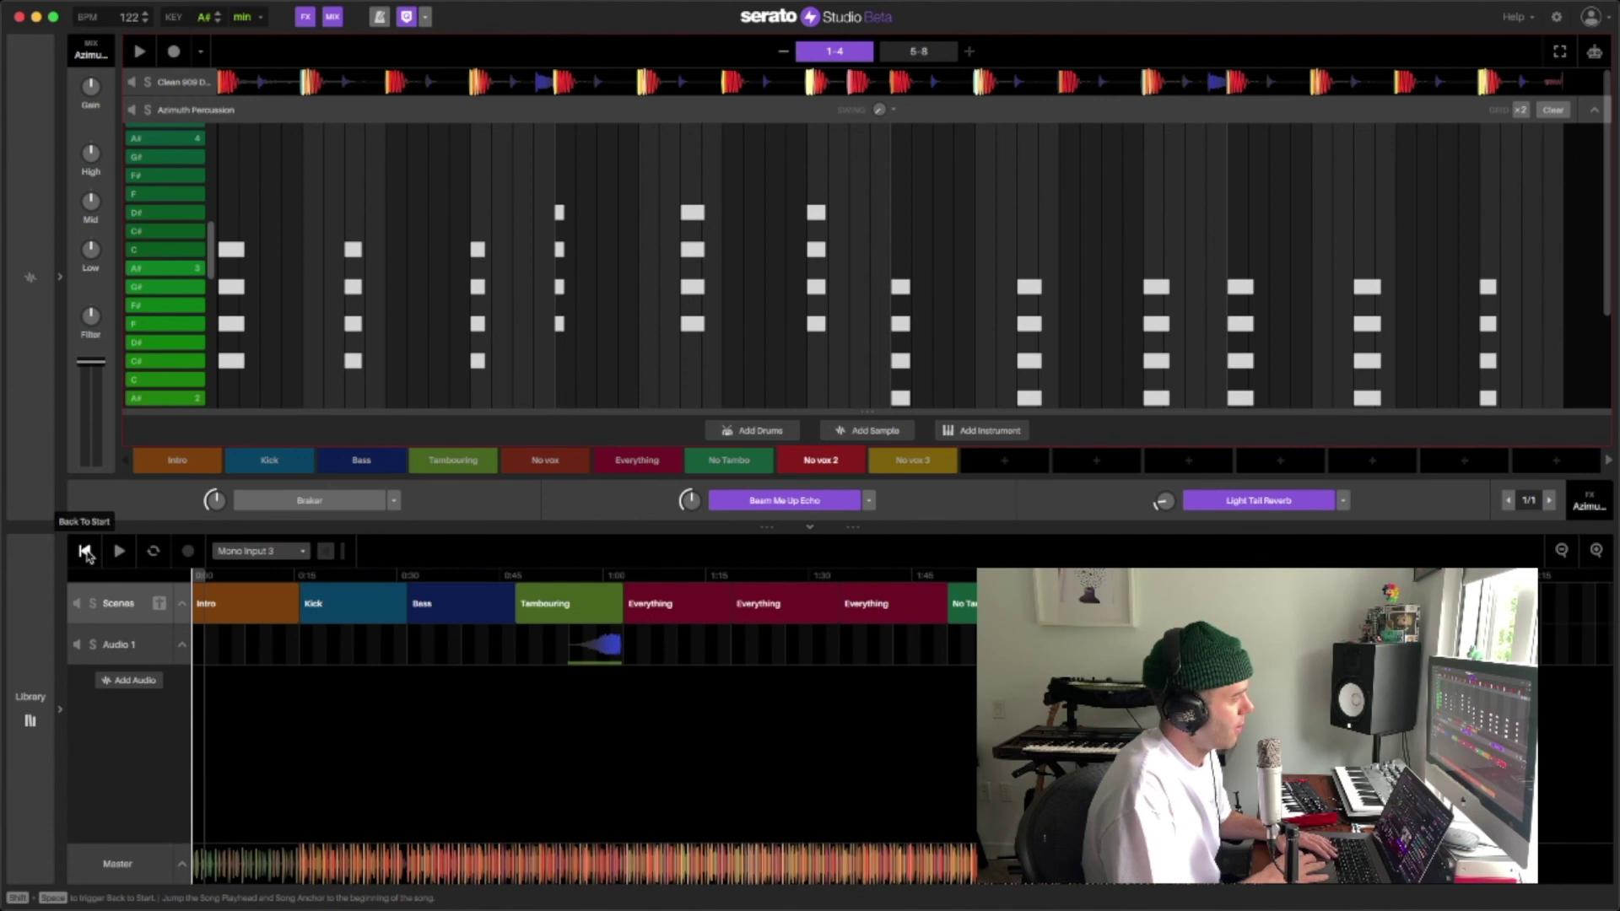
left_click(119, 551)
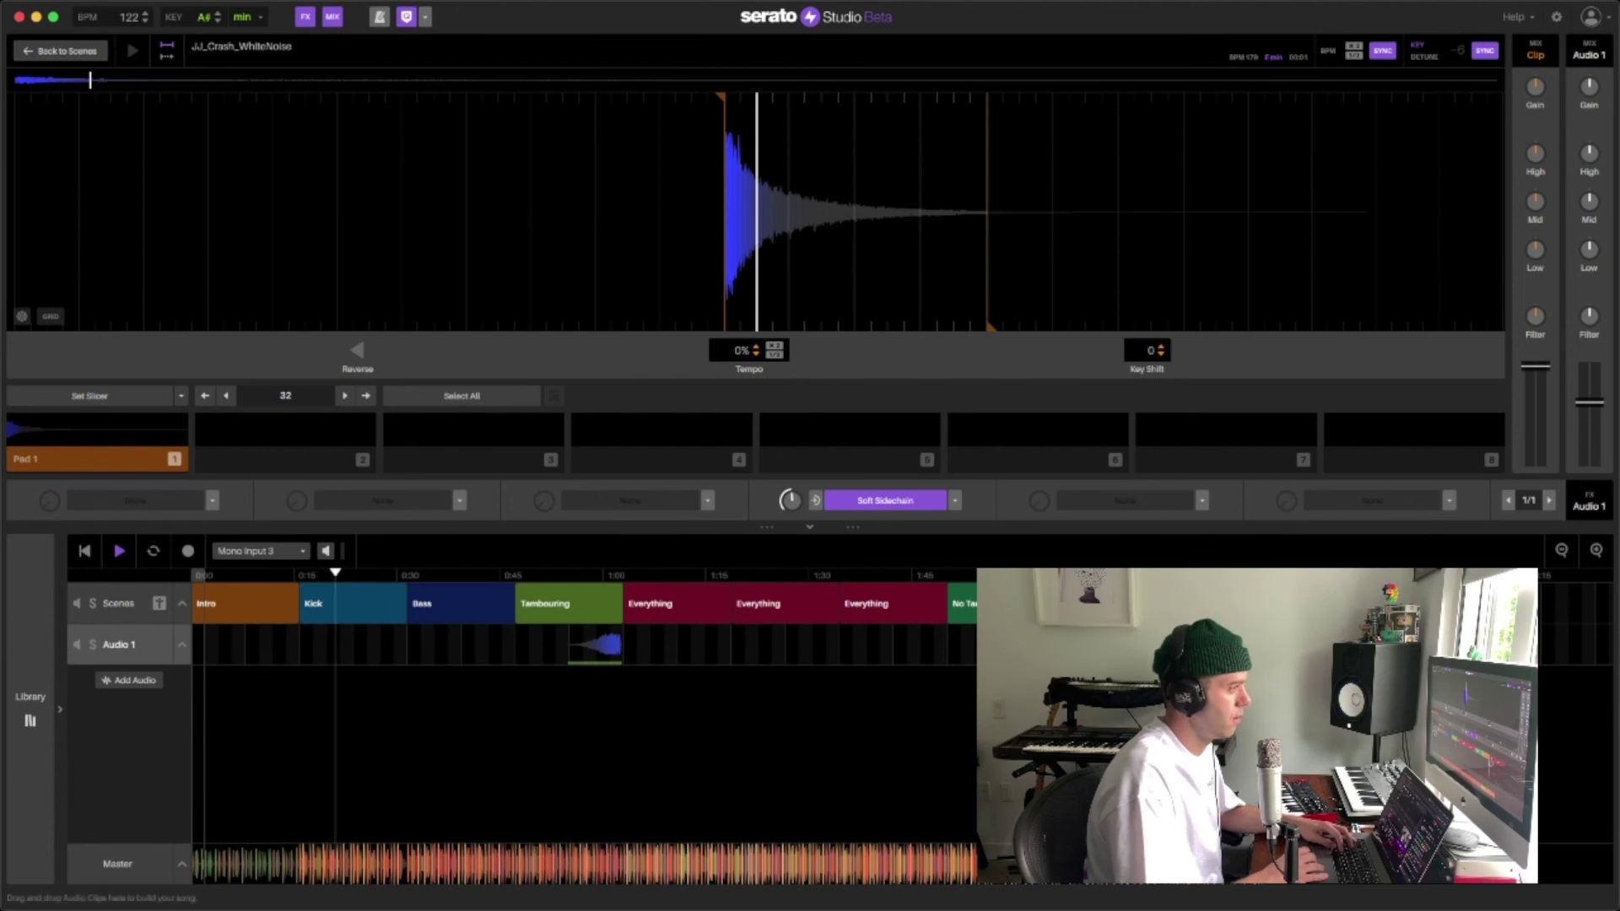
Place Pad 1 of JJ_Crash_WhiteNoise on Audio 1 at the start of the Bass scene.
left_click(164, 452)
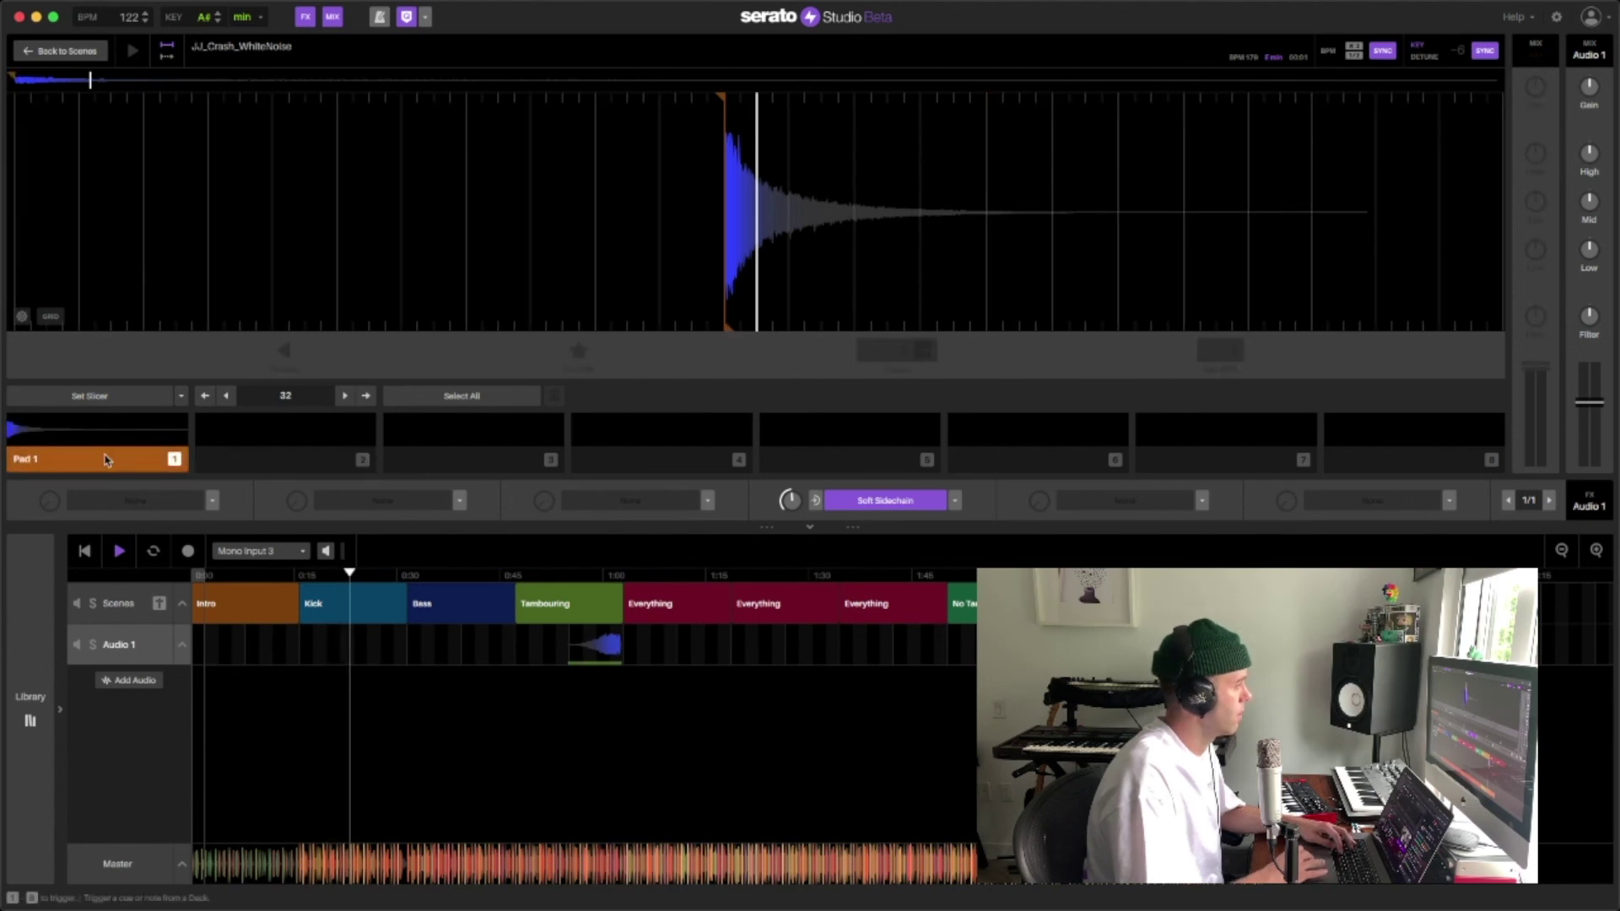
mouse_move(180, 490)
left_mouse_down()
mouse_move(427, 650)
mouse_move(514, 643)
mouse_move(460, 643)
left_mouse_up()
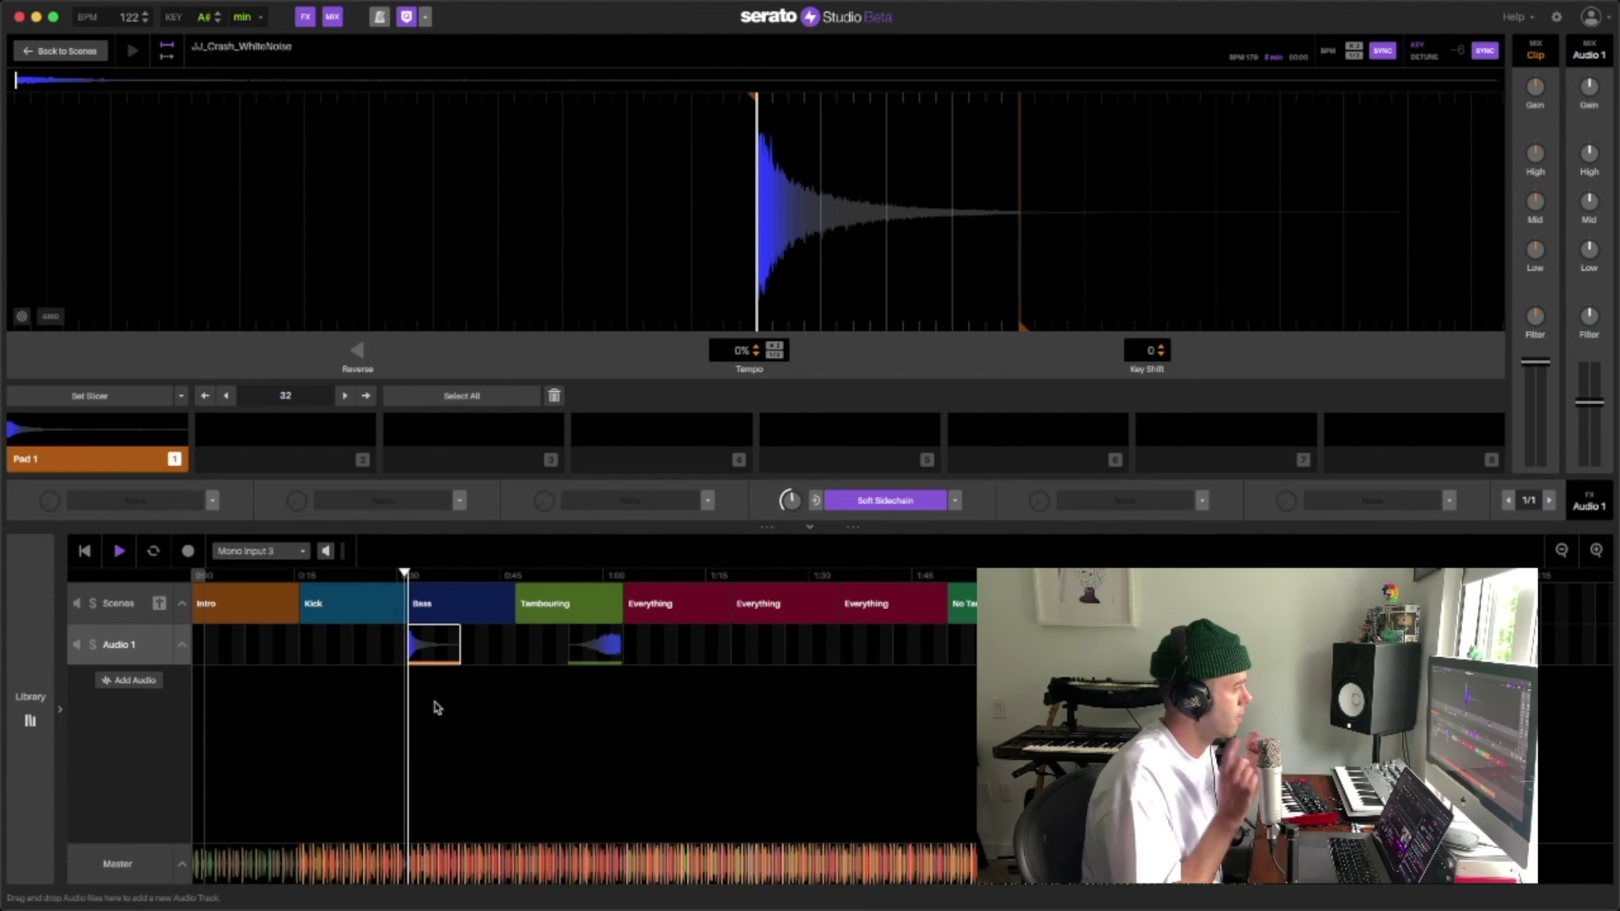
Turn off BPM and key sync for the JJ_Crash_WhiteNoise sample and lengthen its clip under the Bass scene.
left_click(1382, 50)
left_click(1483, 52)
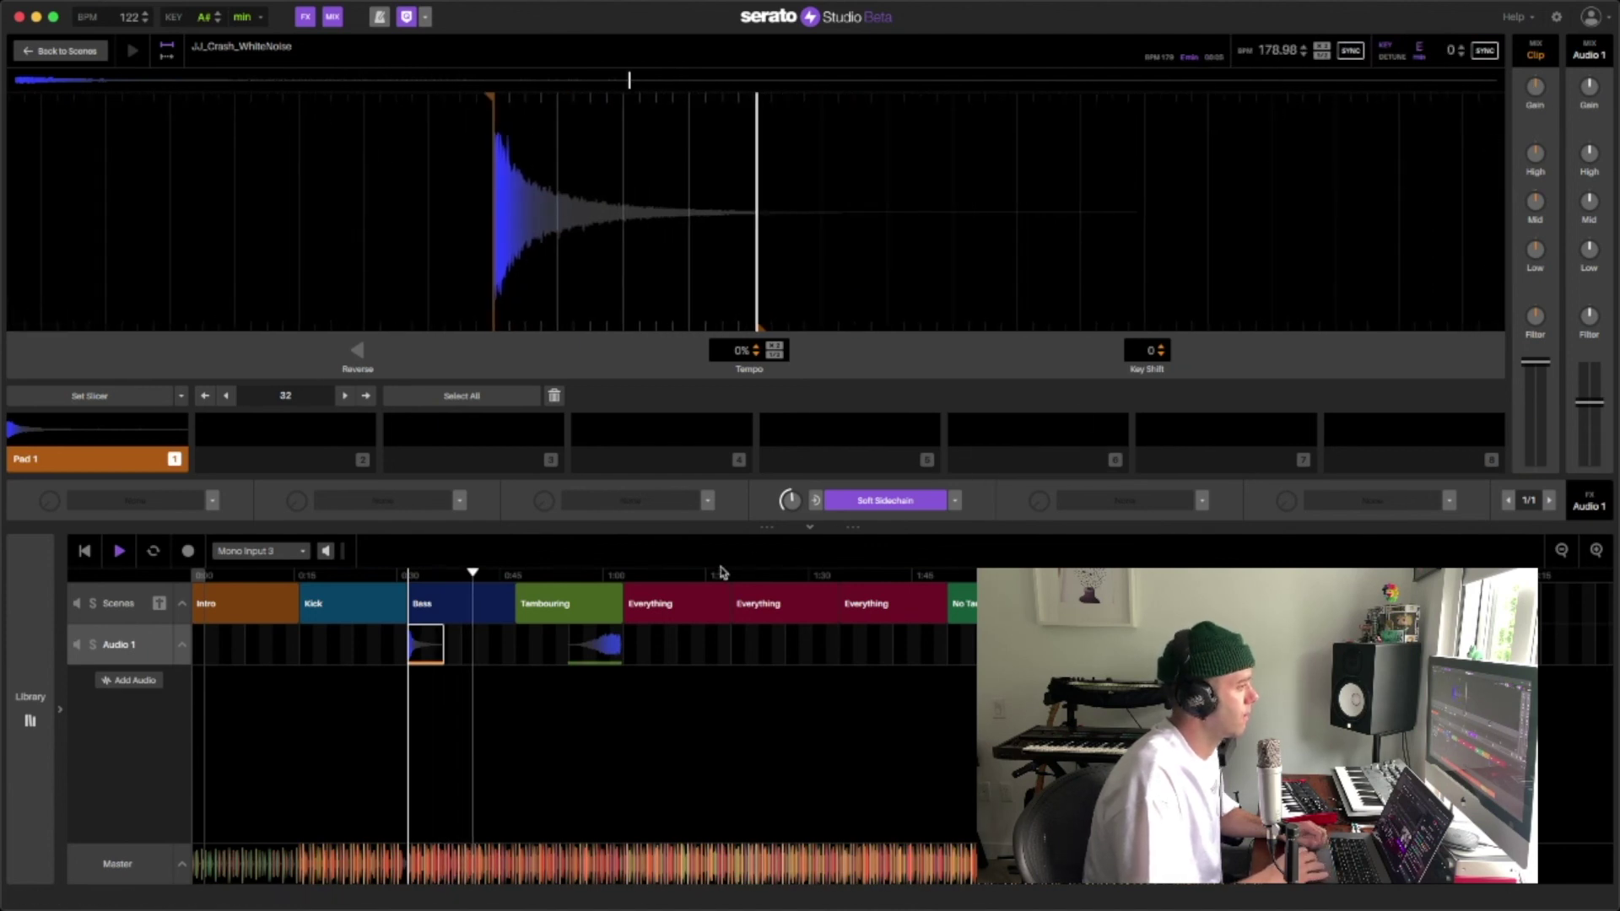
left_click_drag(440, 646, 455, 646)
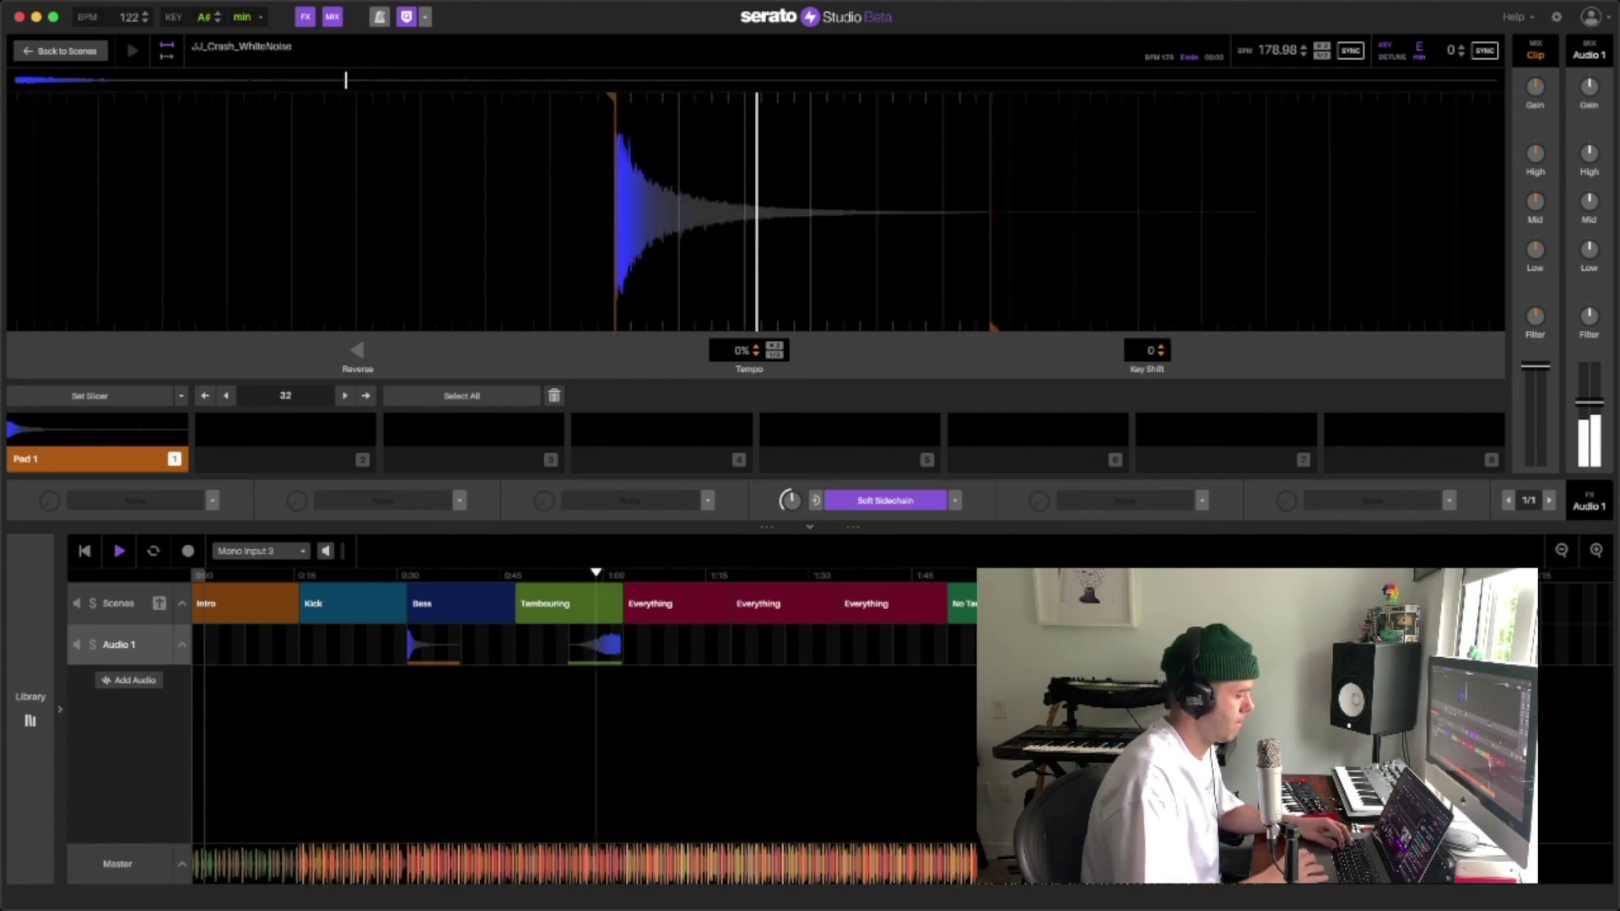
Add JJ_Crash_WhiteNoise Pad 1 clips at the start of the first and third Everything scenes, trimming the first, and return to the scenes.
left_click_drag(93, 443, 699, 648)
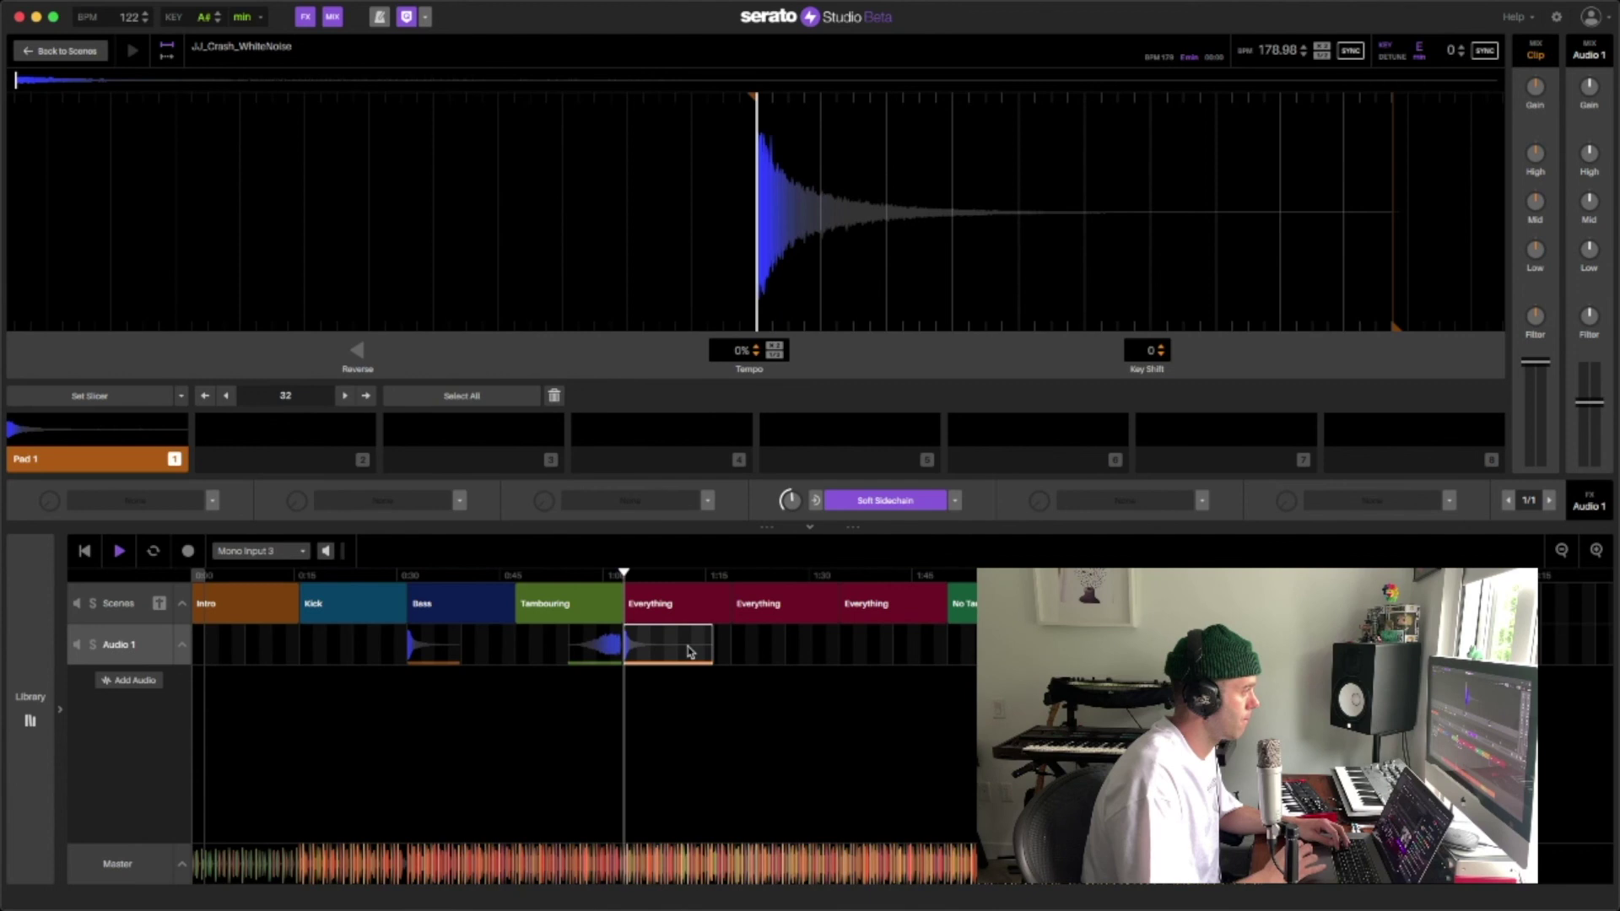
left_click_drag(711, 646, 673, 643)
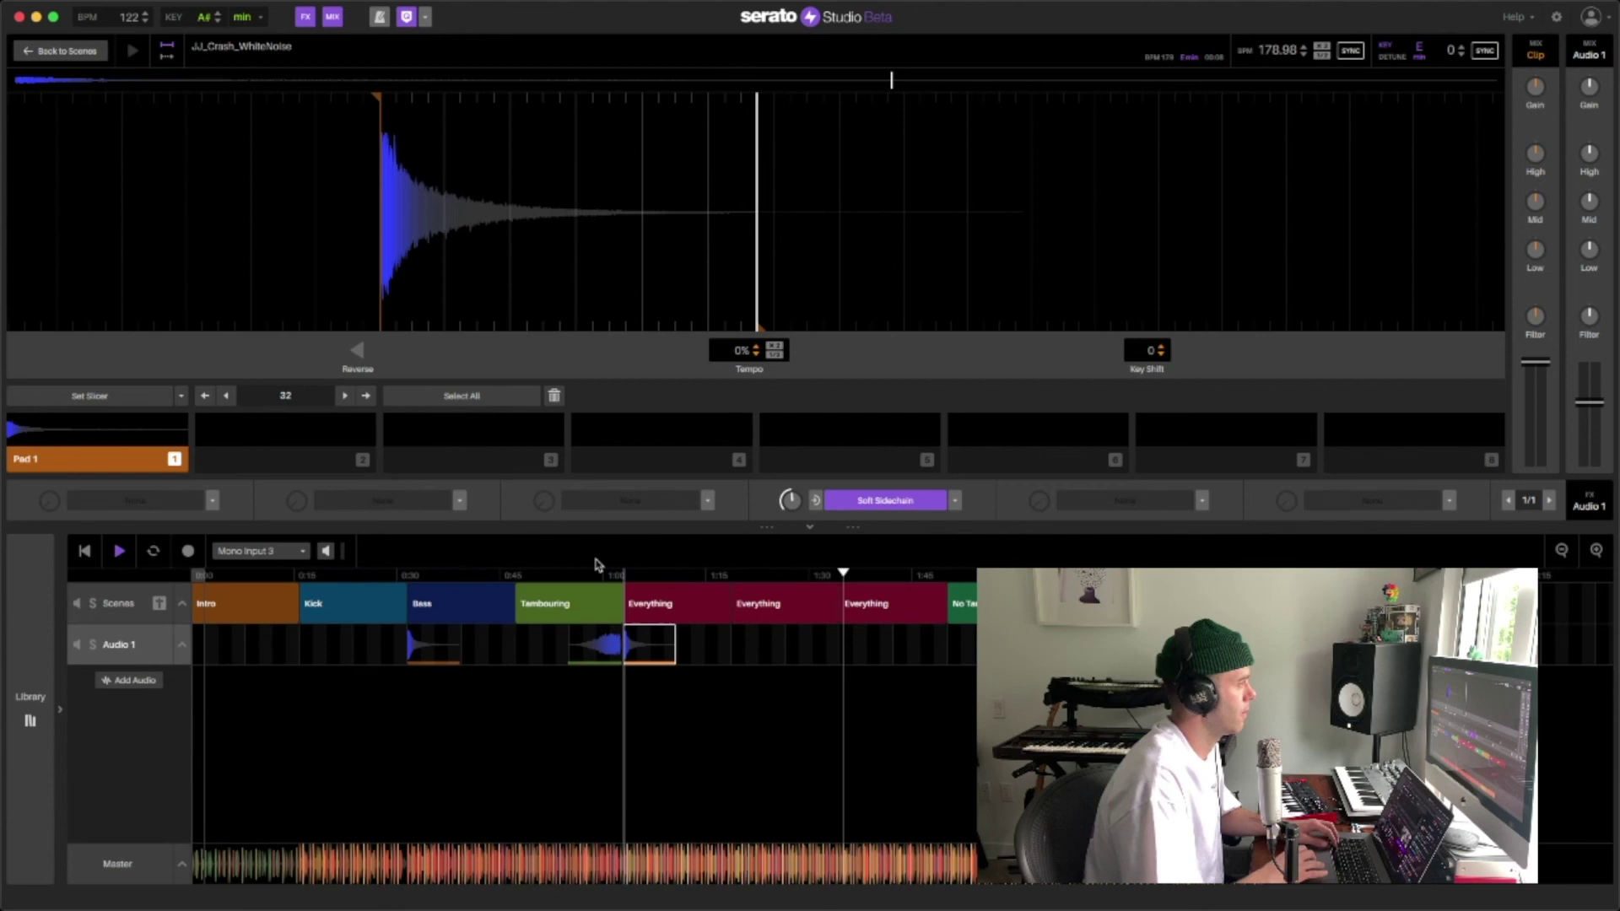
mouse_move(110, 461)
left_mouse_down()
mouse_move(608, 648)
mouse_move(908, 641)
mouse_move(891, 641)
left_mouse_up()
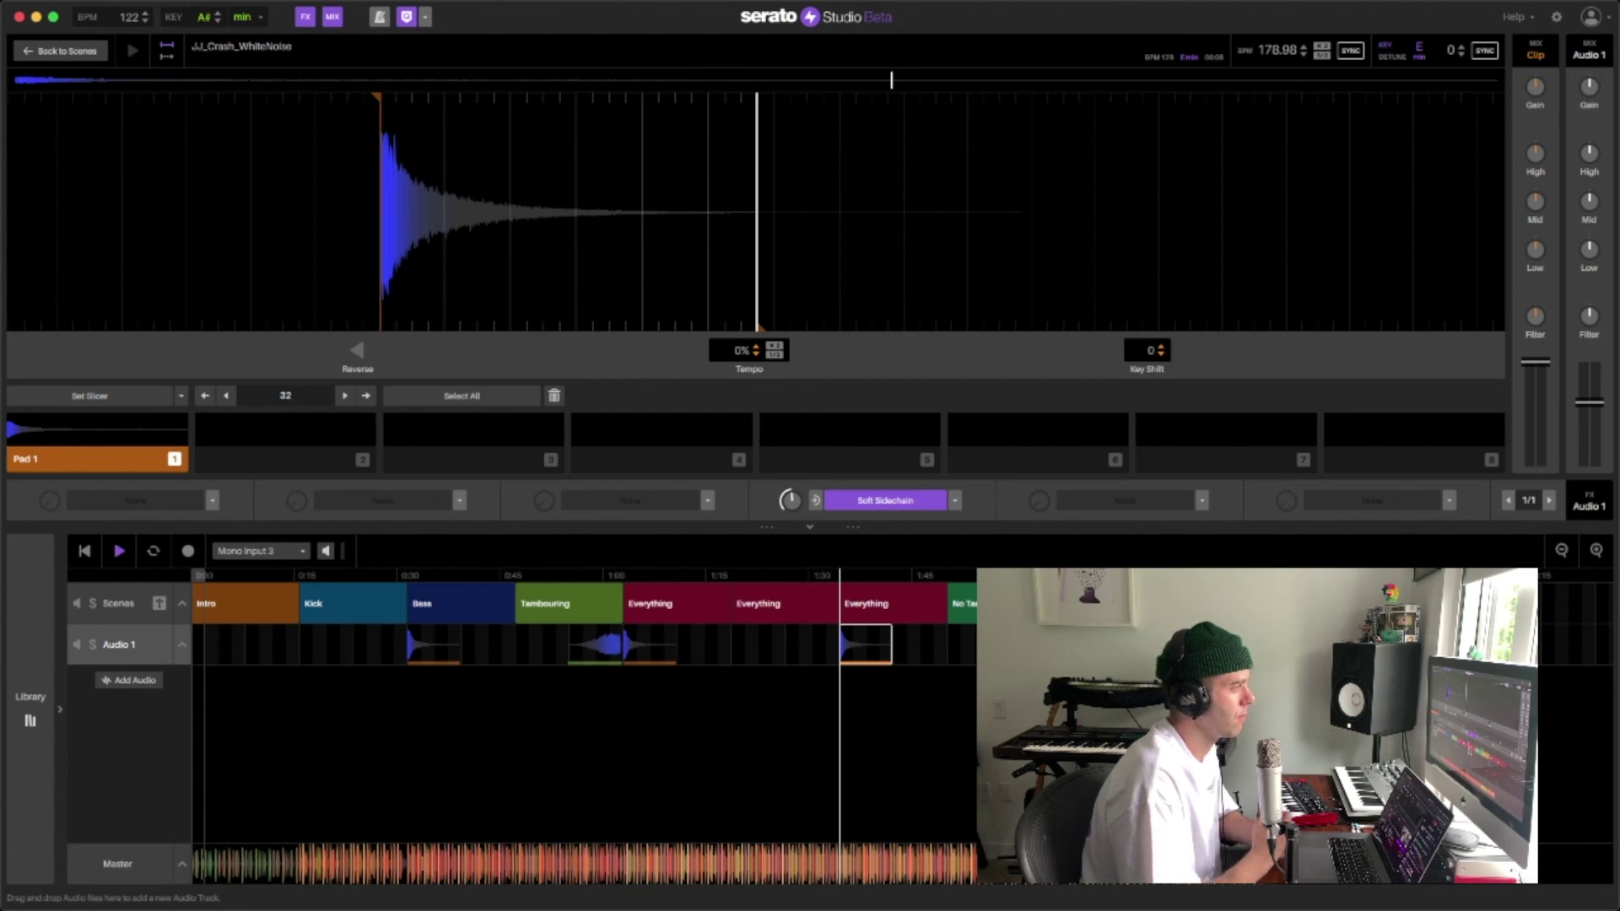
left_click(68, 51)
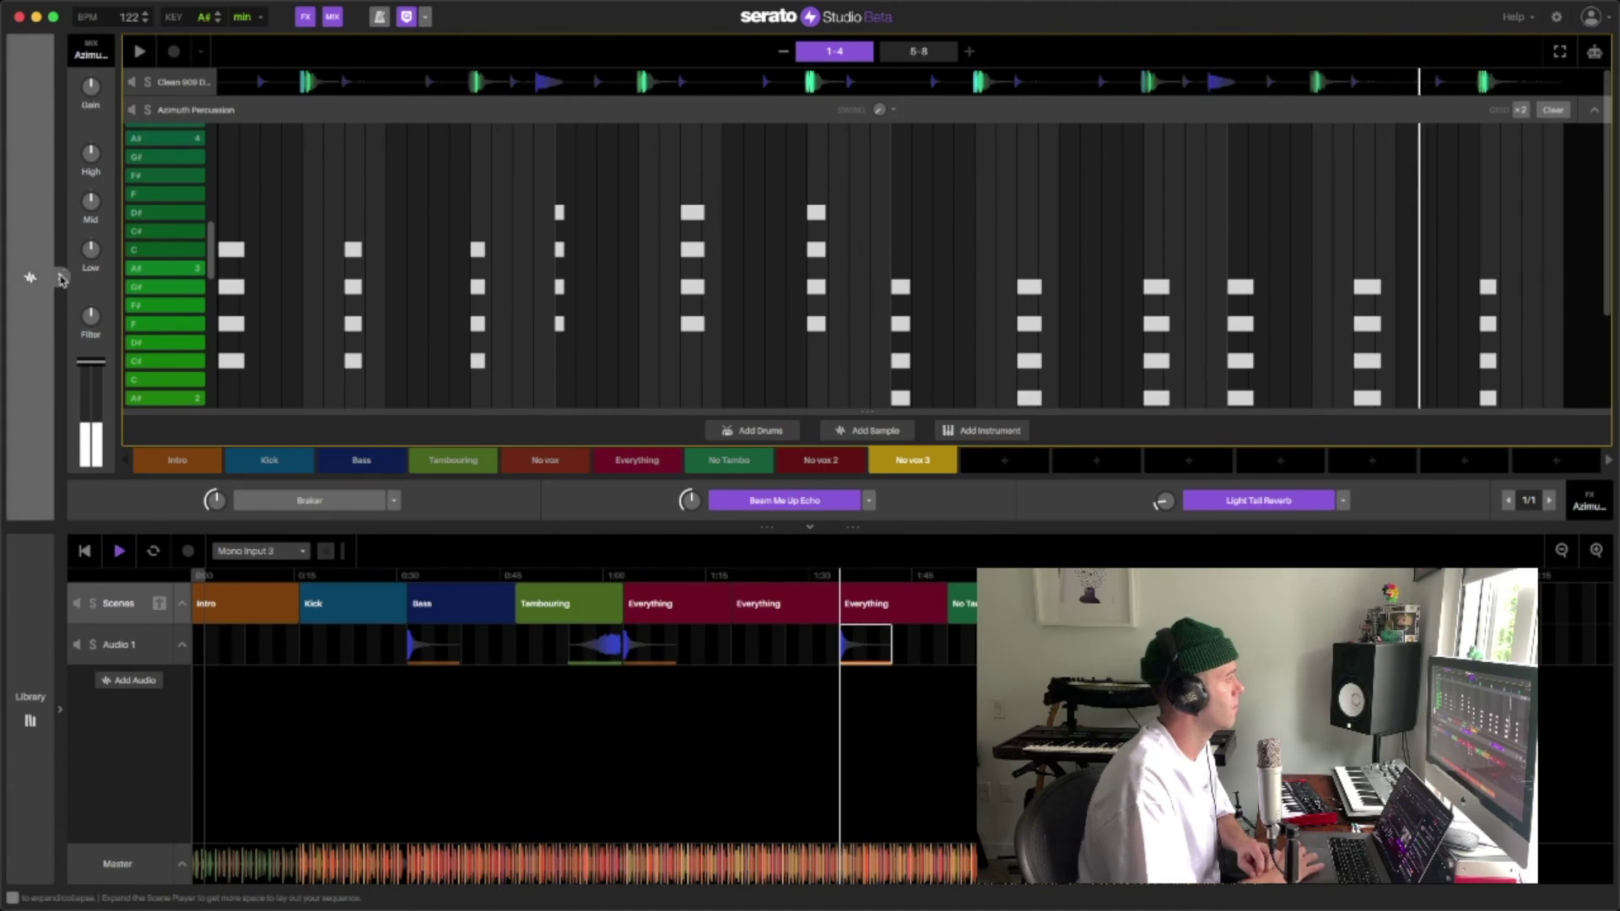
Open the Sylenth1 track's notes in the No vox 3 scene and show its instrument plugin view.
left_click(1110, 110)
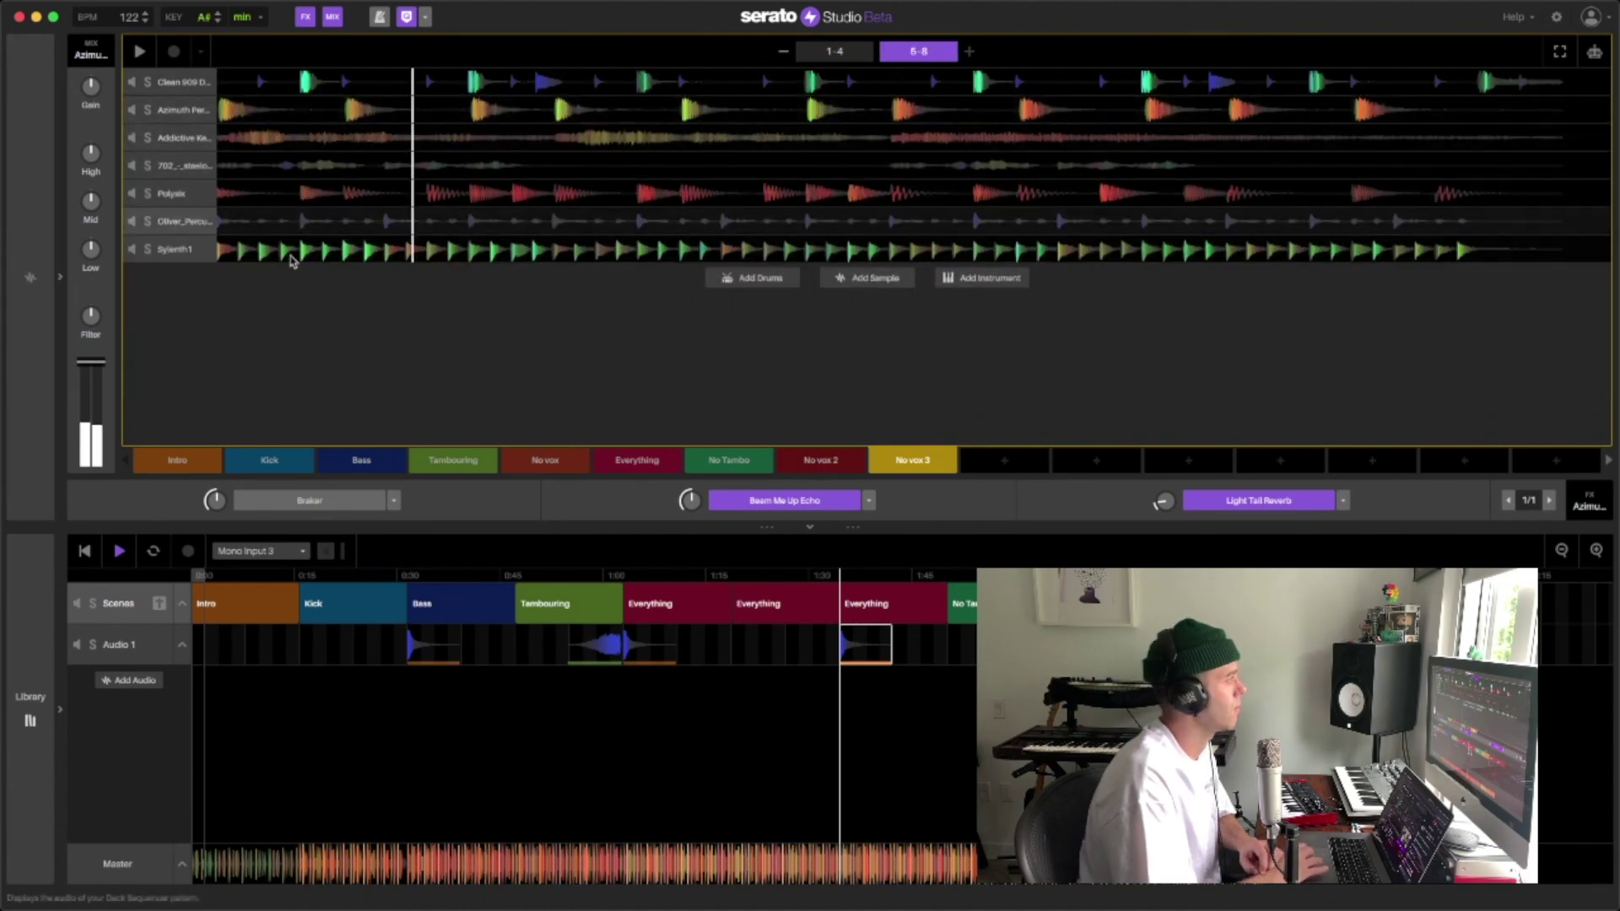
double_click(291, 253)
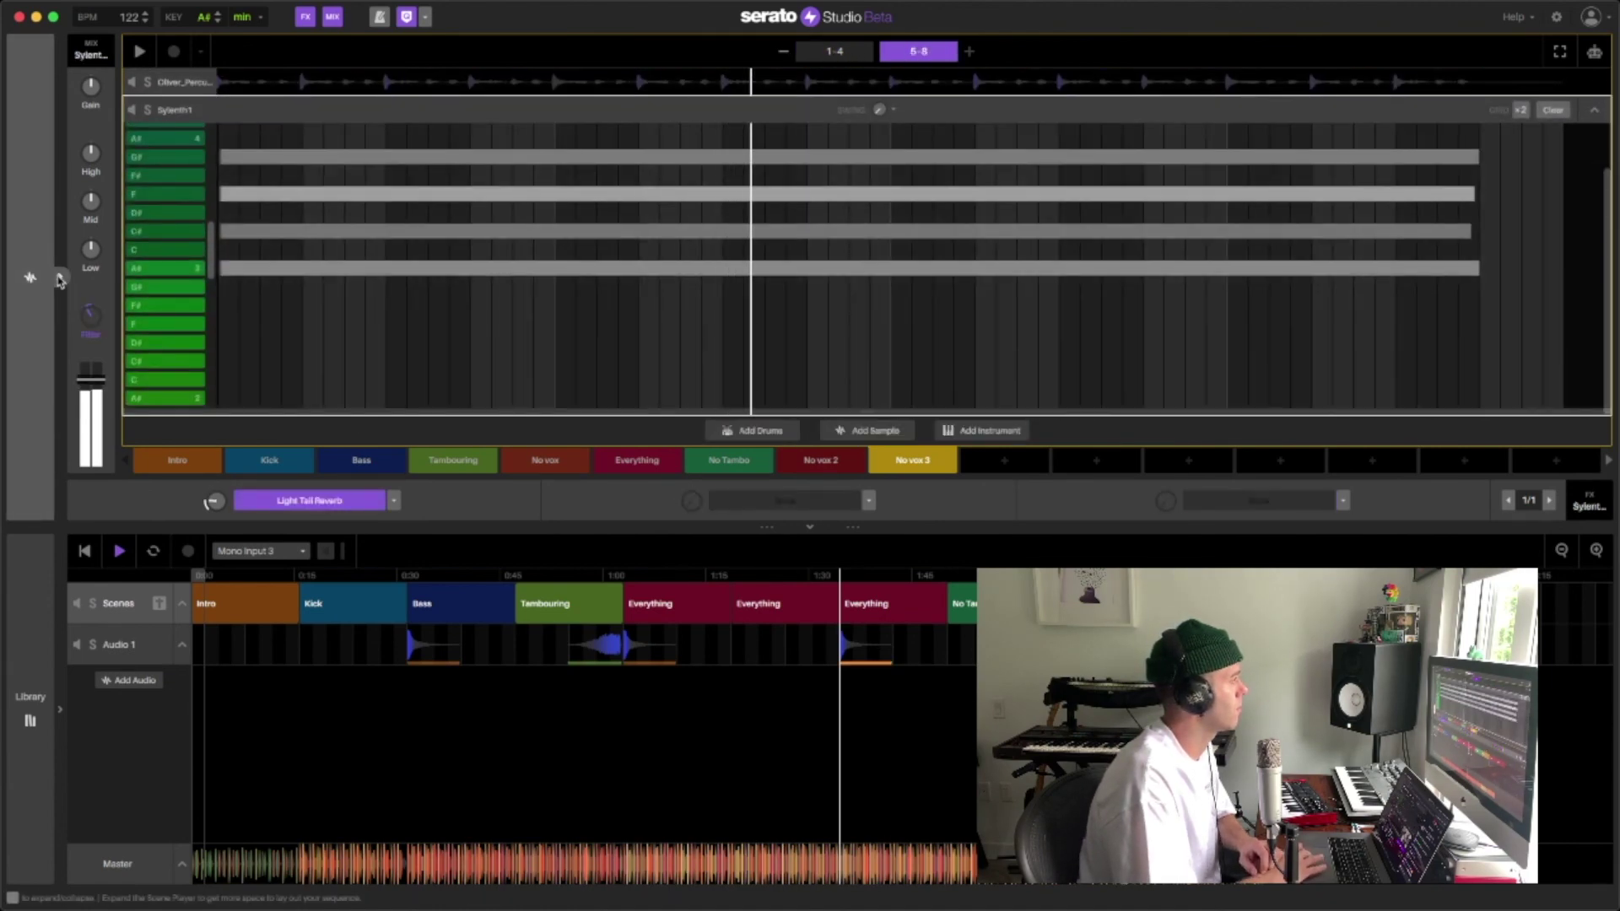
left_click(59, 280)
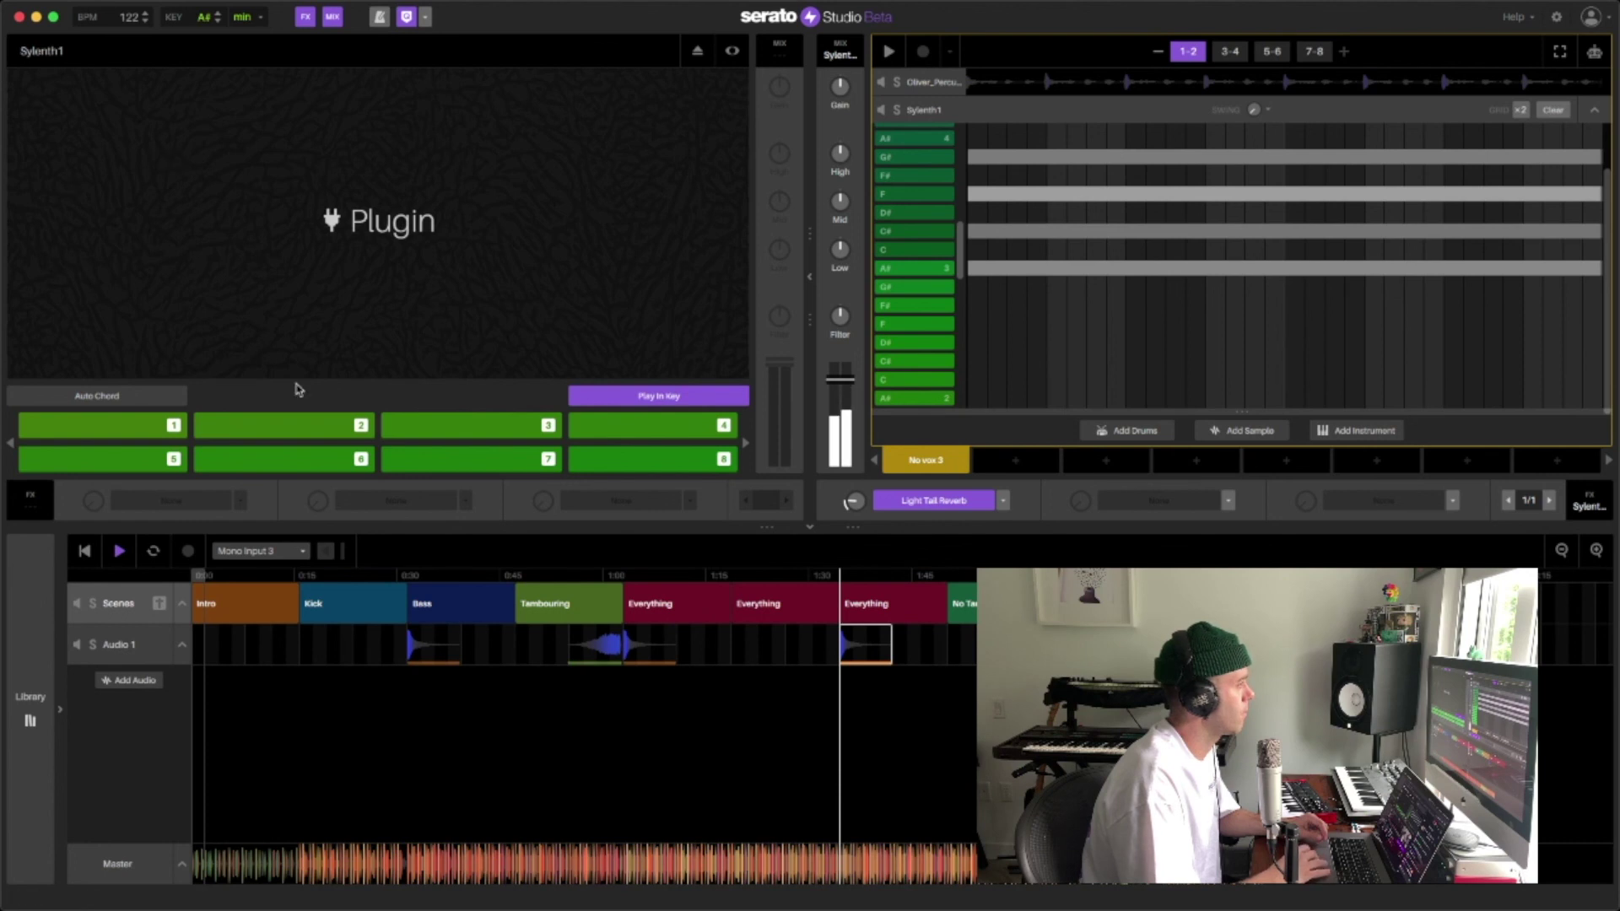
Audition the Bass scene, then add the Kick scene at the end of the song timeline and stop playback.
left_click(874, 462)
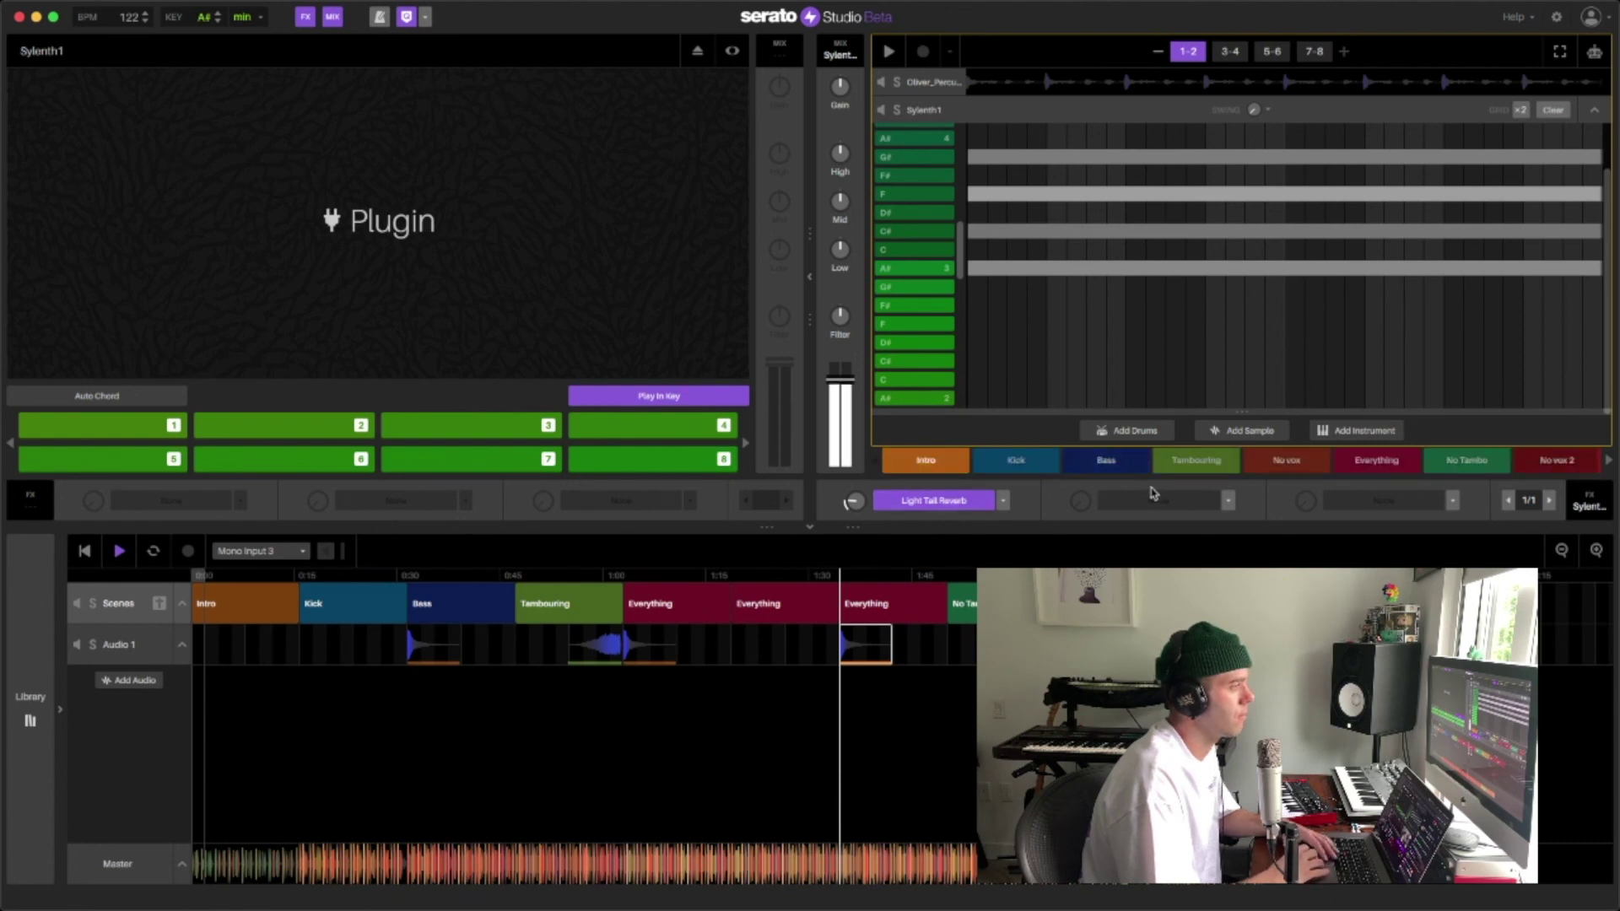
left_click(1109, 464)
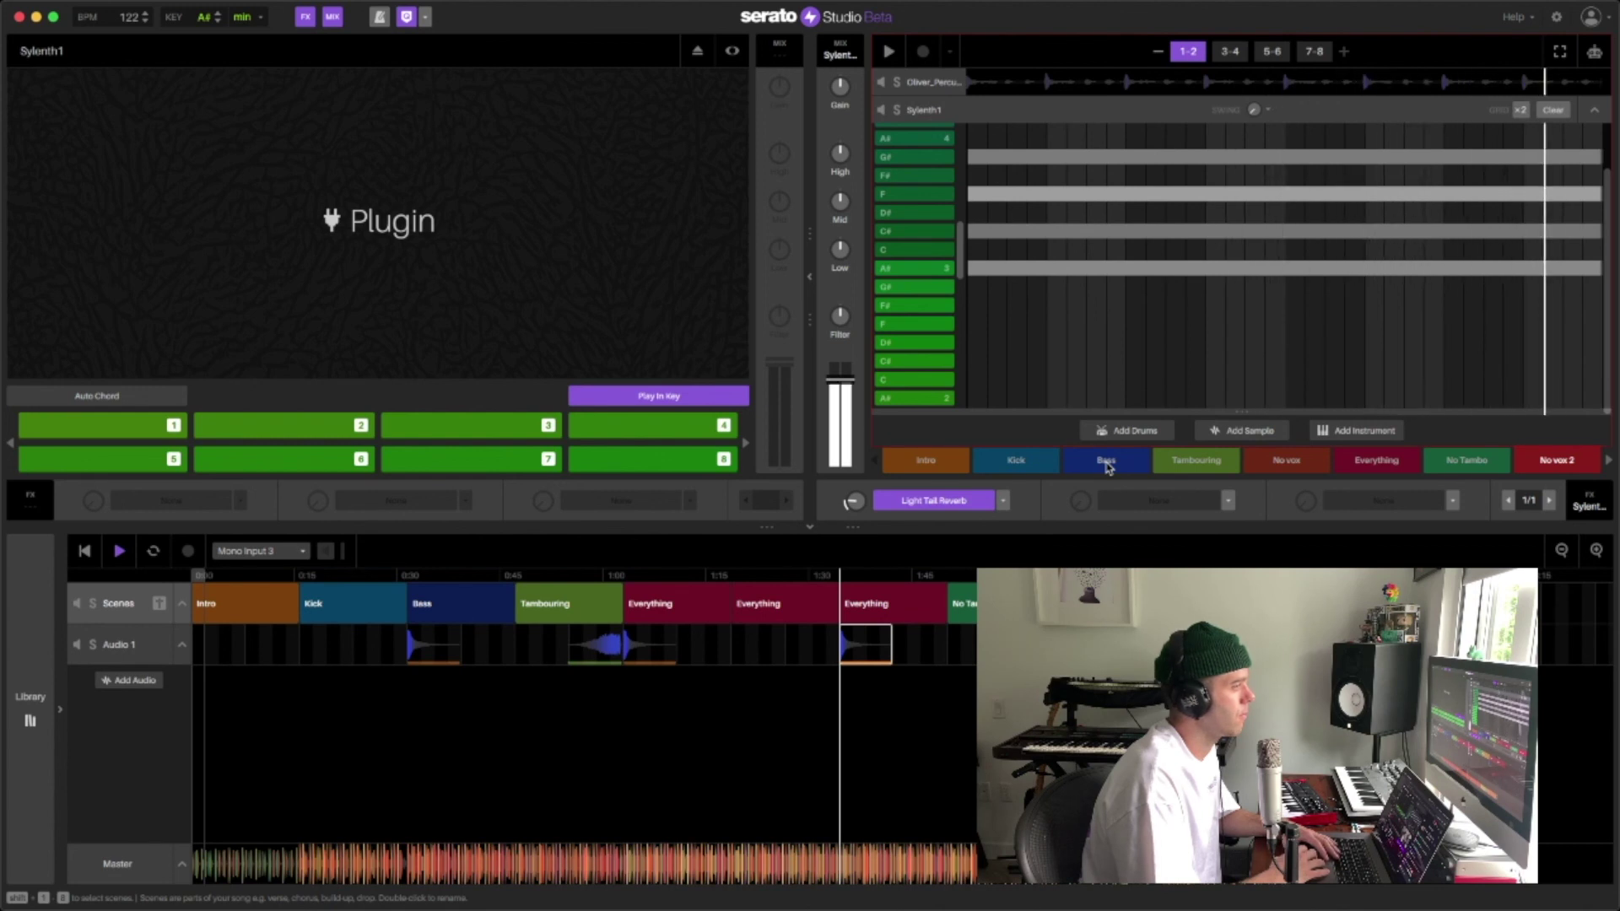
left_click(1054, 469)
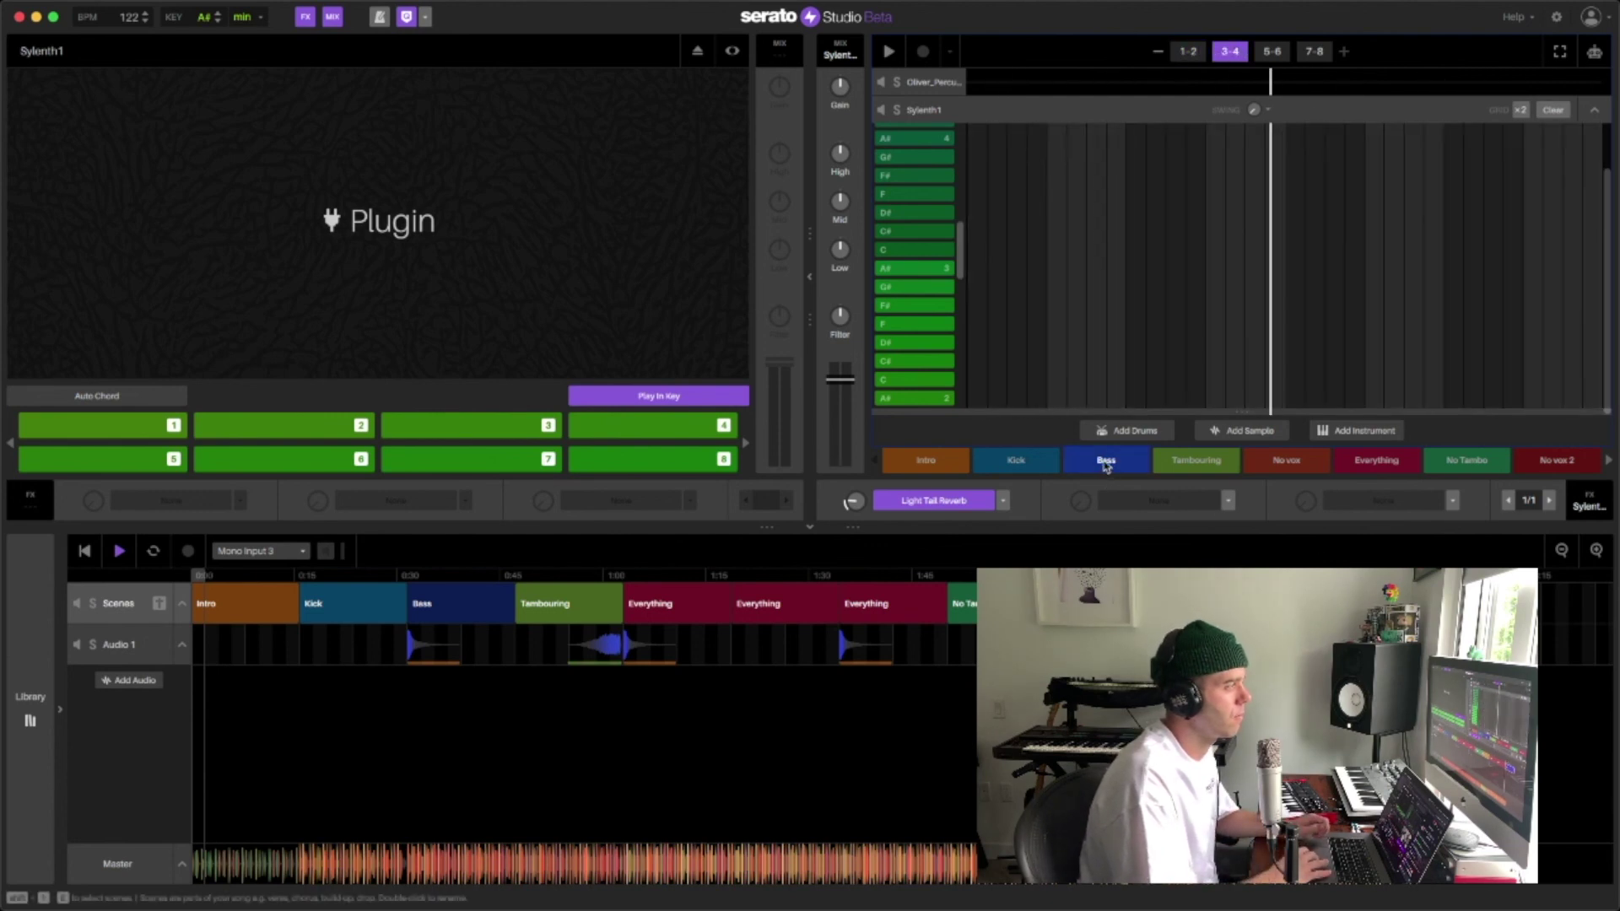
left_click_drag(1105, 464, 1561, 603)
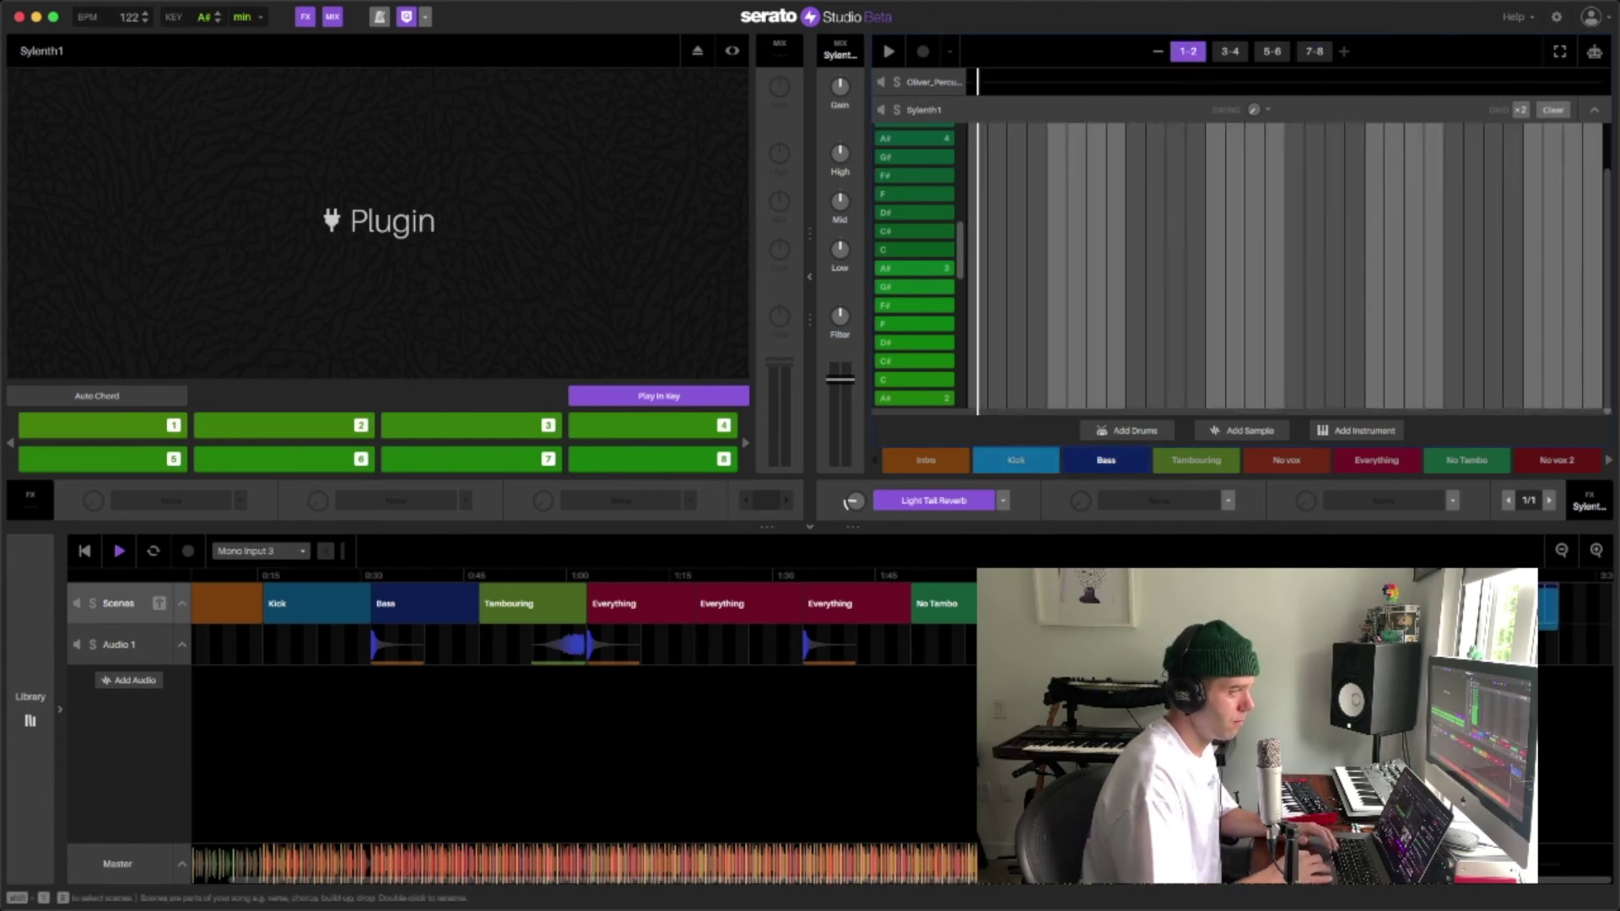
key("space")
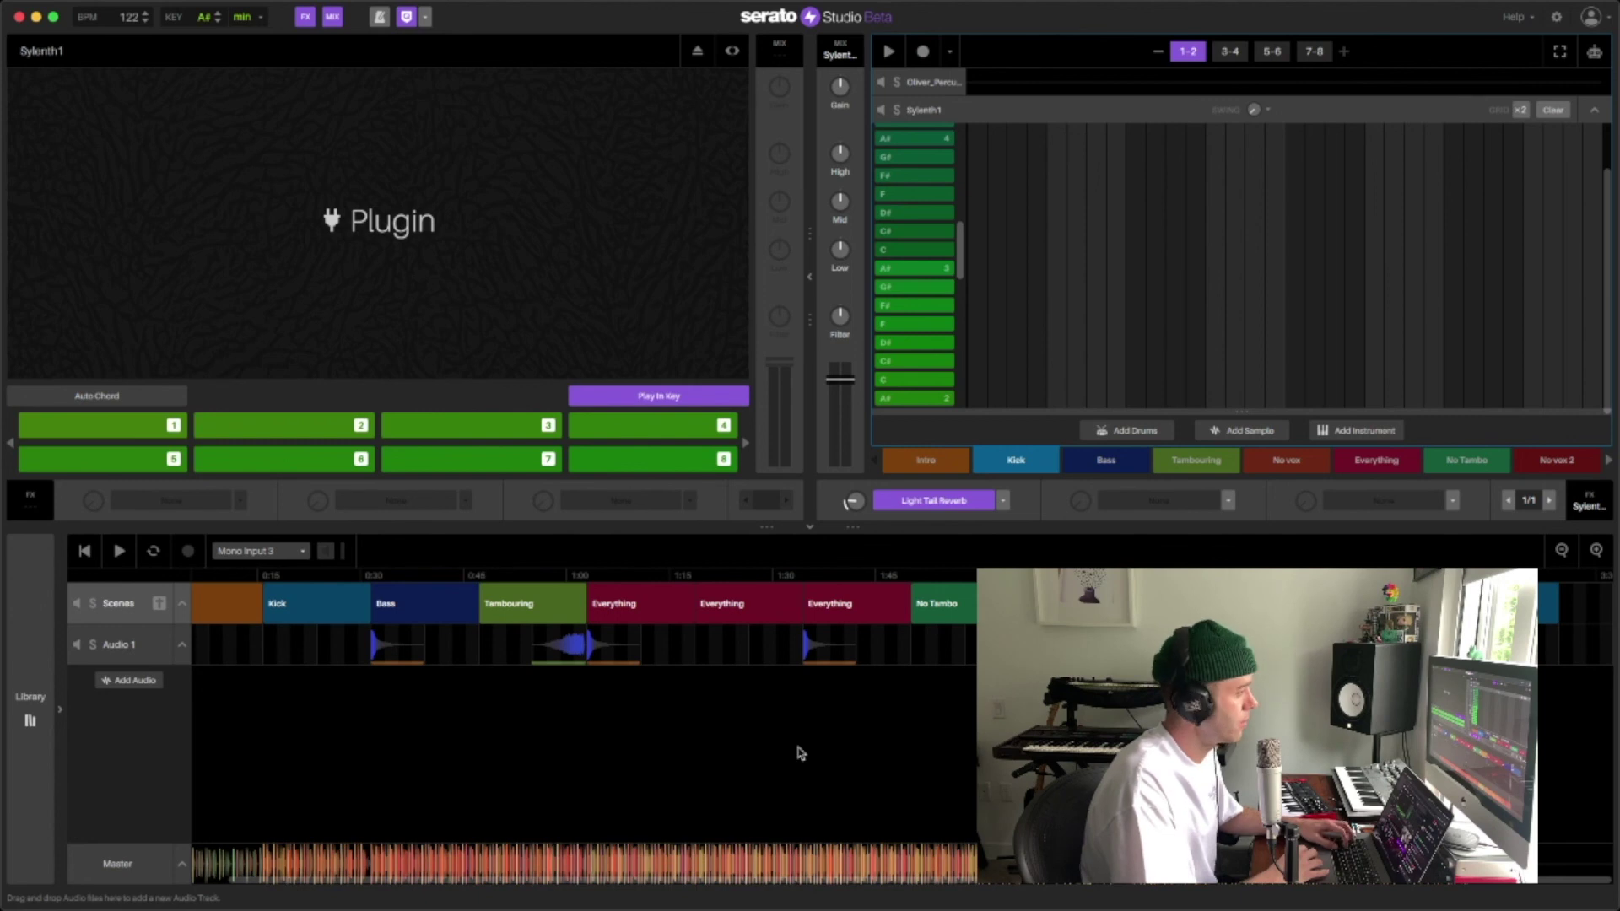
Save the project as "On My Mind" in the Wailshark beats folder.
key("super+s")
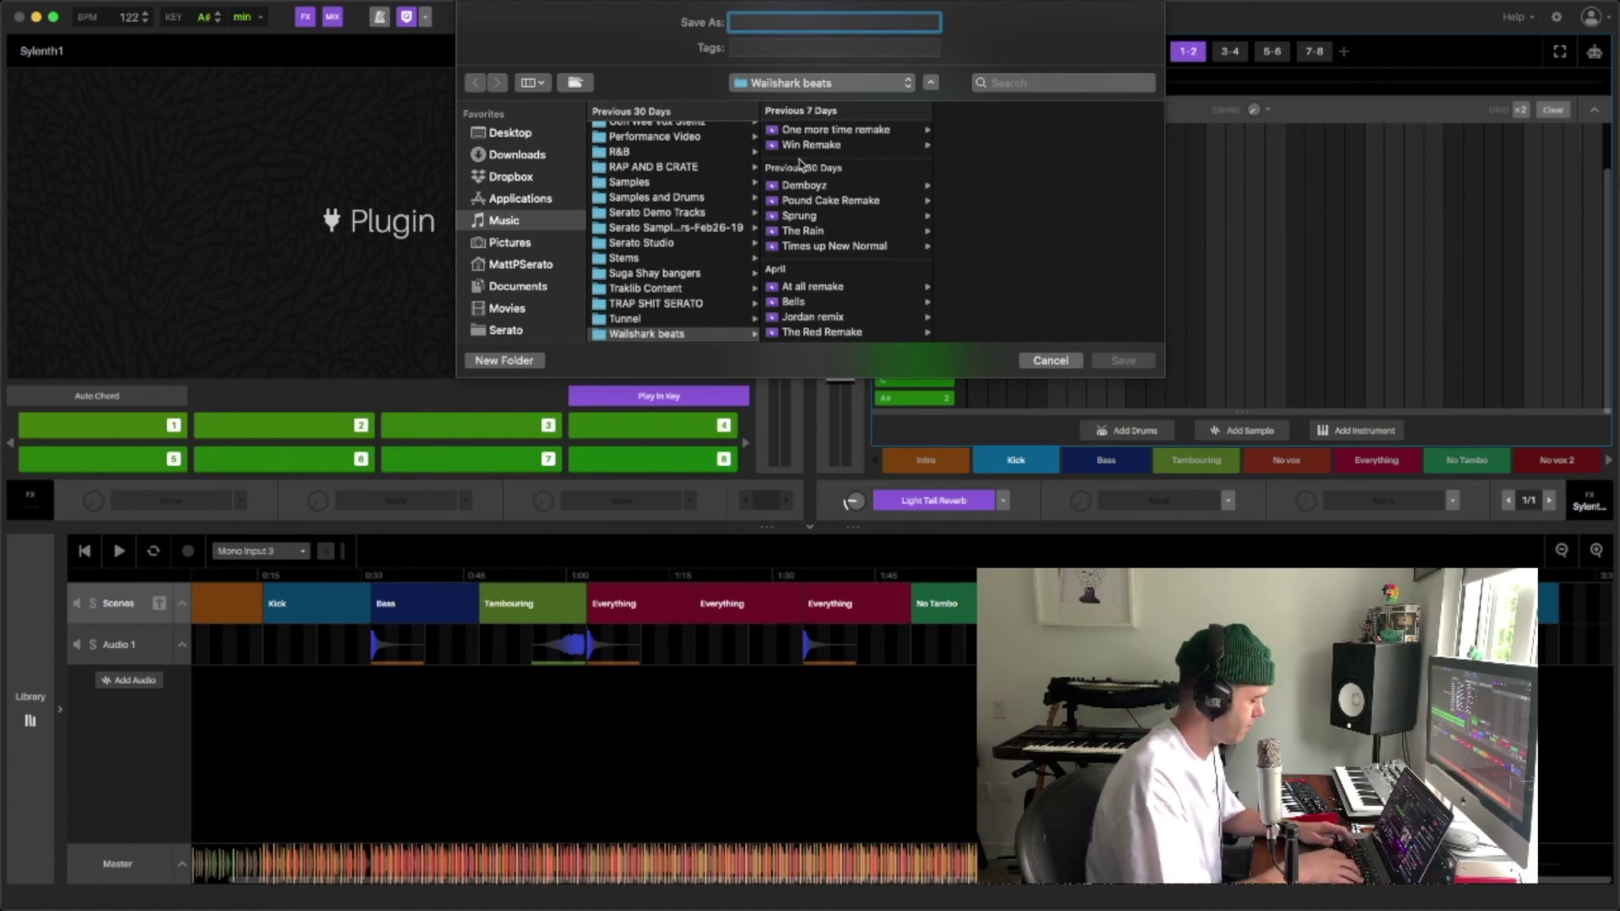
type("O")
key("BackSpace")
type("On")
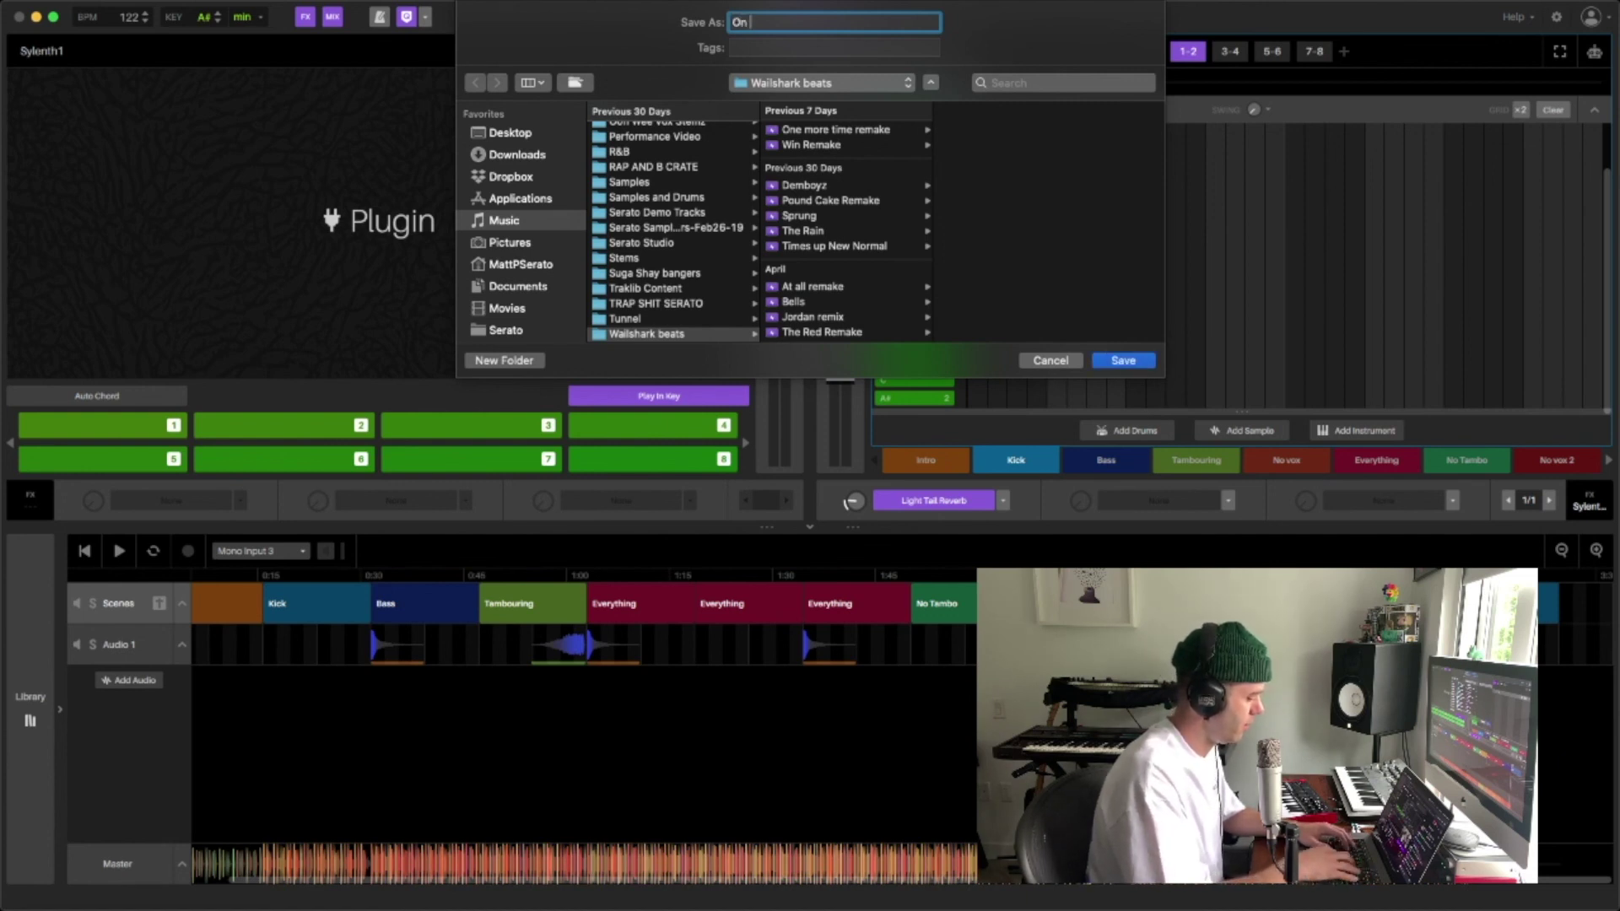
type(" My Mind")
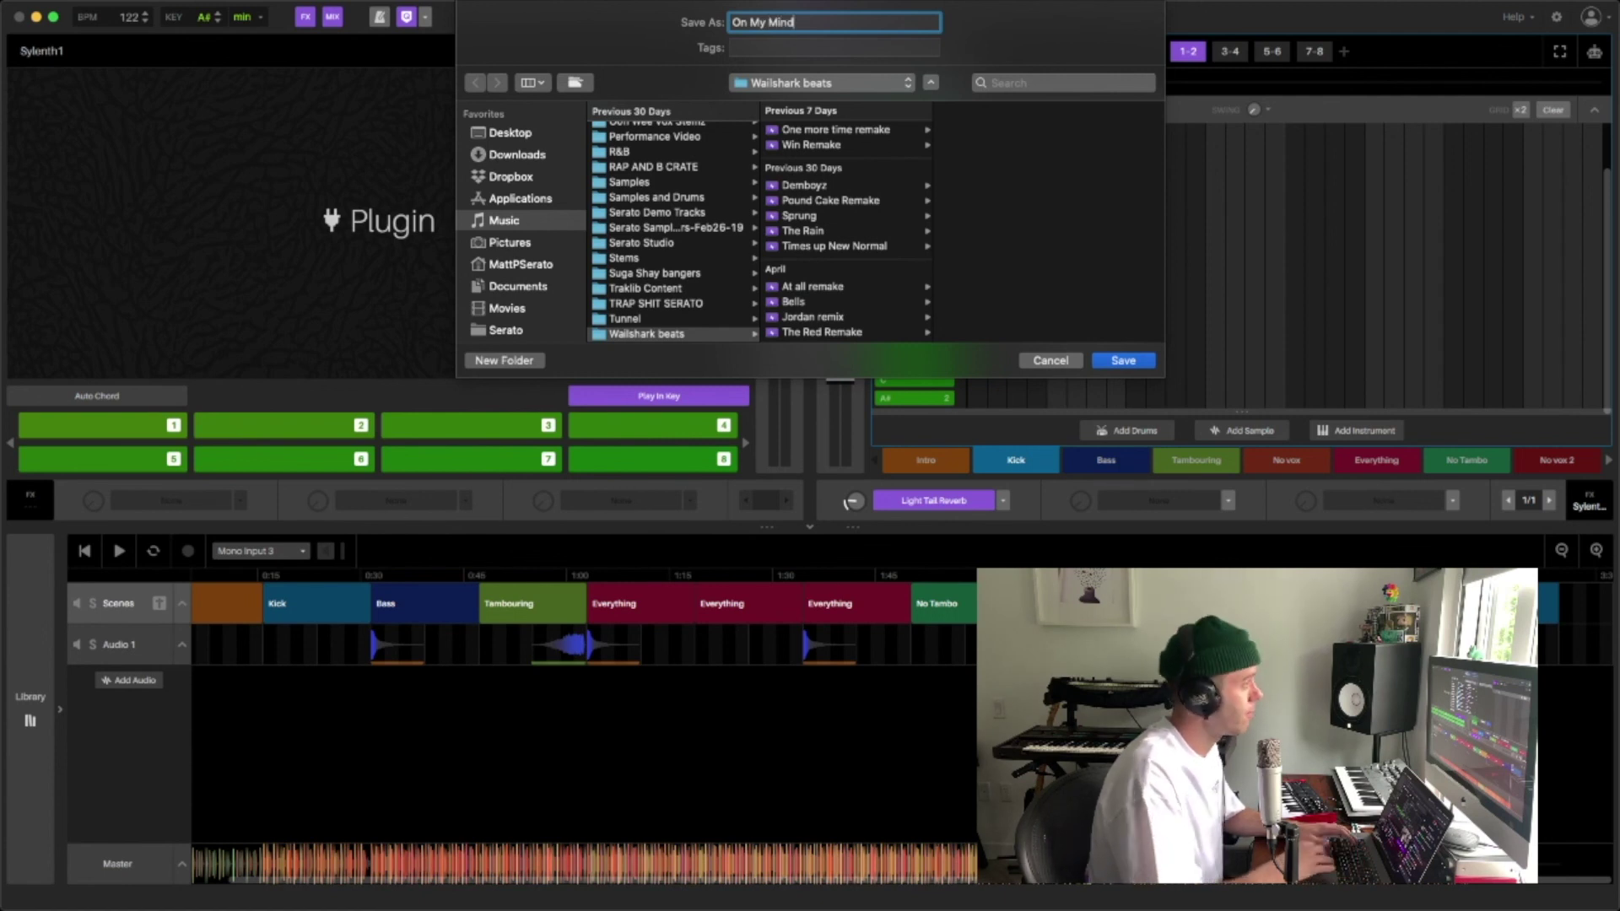
left_click(1123, 361)
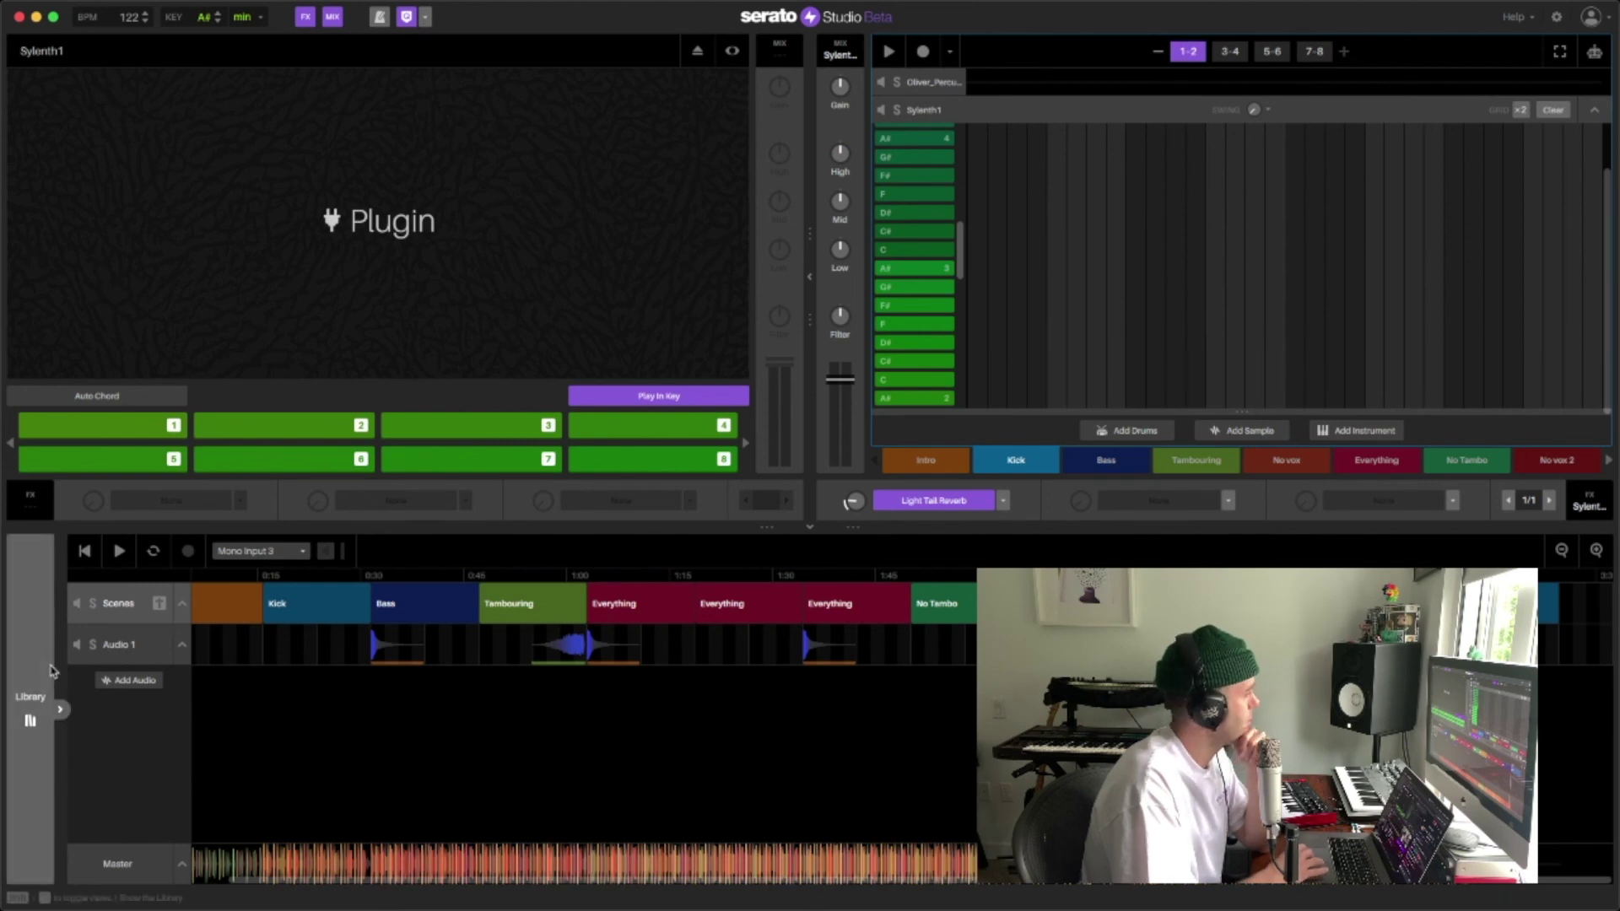
Show the saved projects in the library and select On My Mind.
left_click(29, 717)
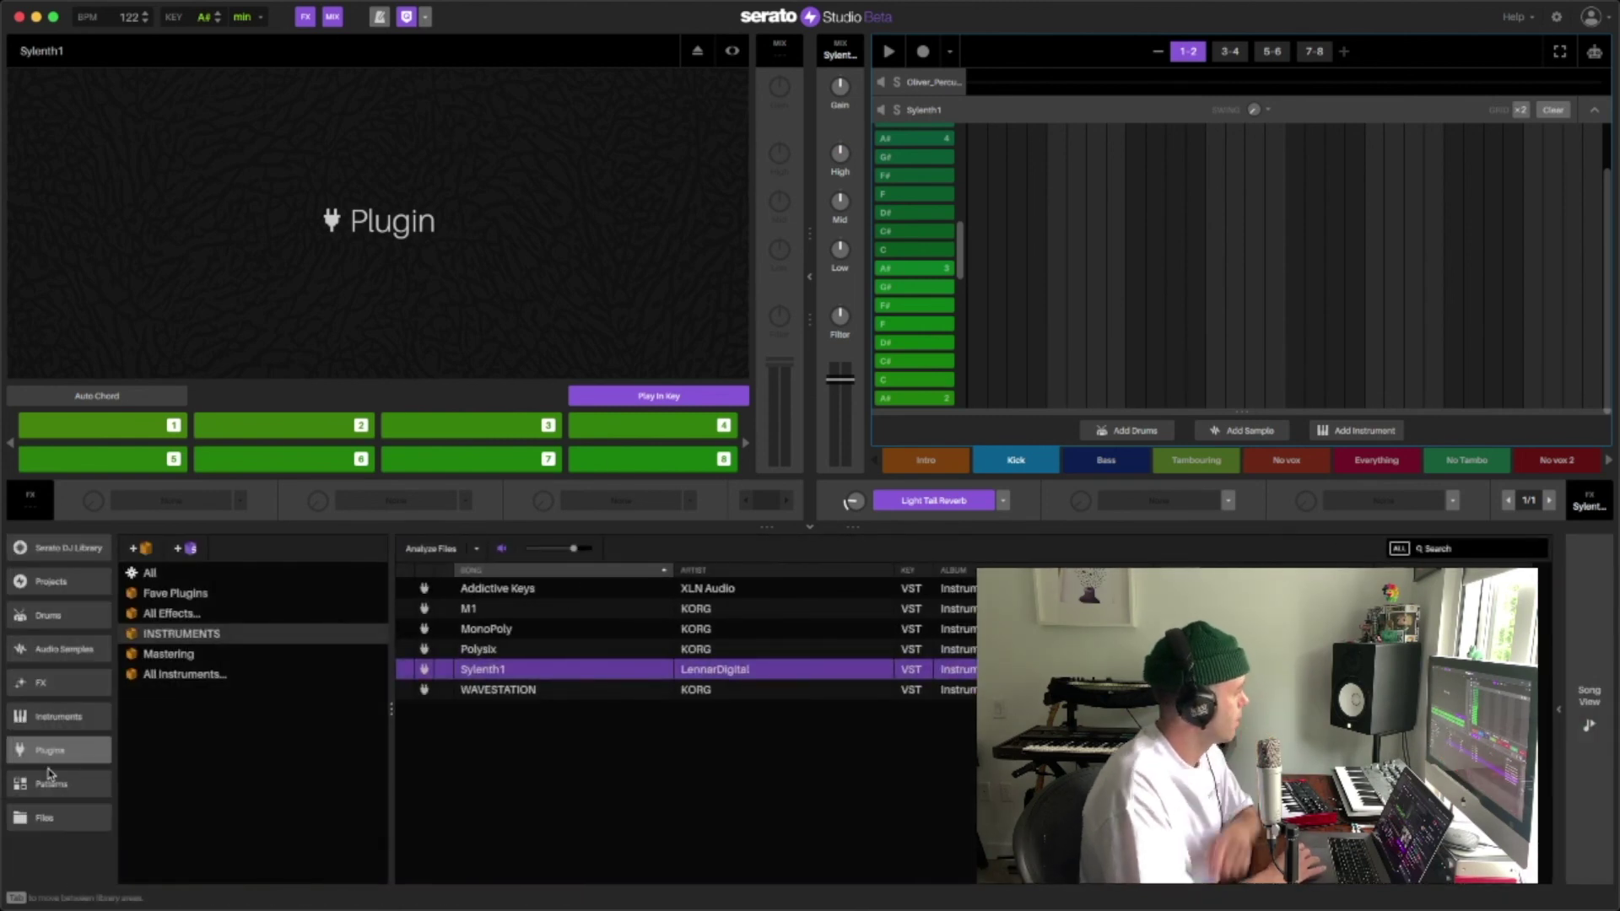
left_click(55, 581)
left_click(557, 591)
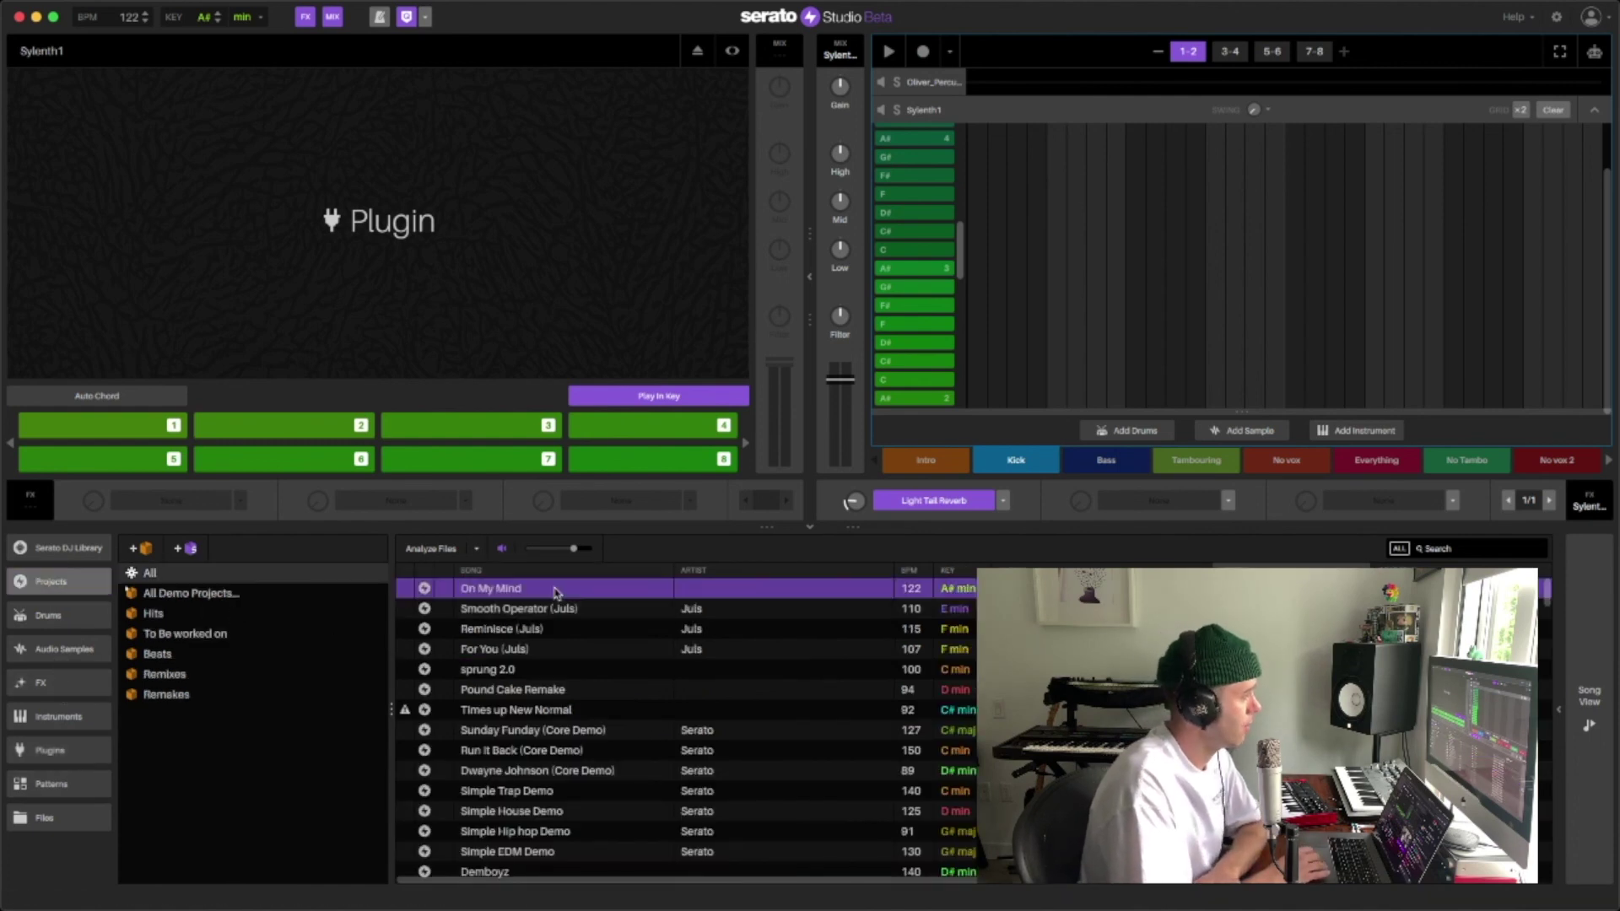